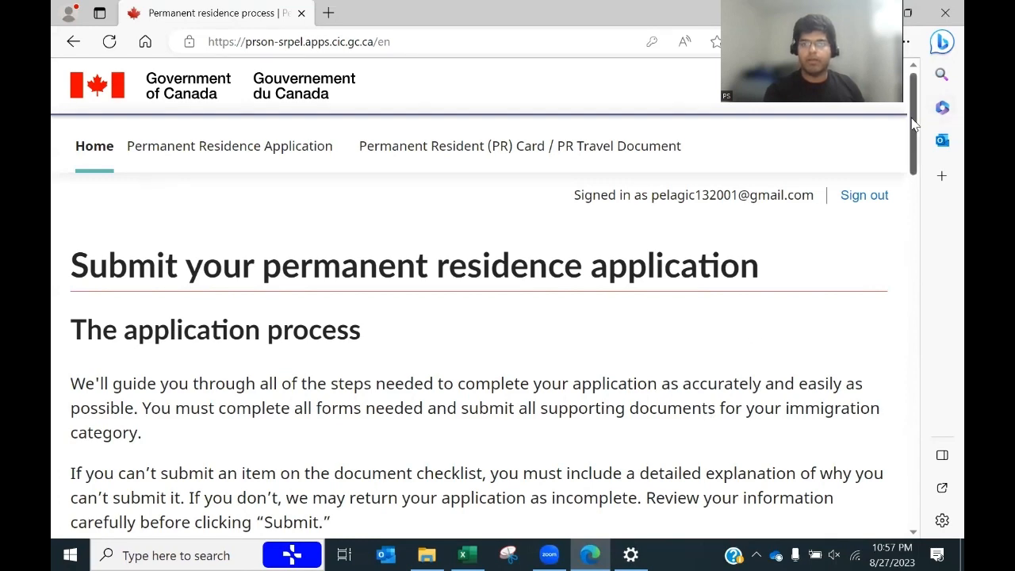
Step: Start a new permanent residence application and scroll to its program-selection section
{"action": "left_click_drag", "start_coordinate": [912, 123], "coordinate": [915, 417]}
{"action": "left_click_drag", "start_coordinate": [907, 379], "coordinate": [896, 429]}
{"action": "left_click", "coordinate": [268, 352]}
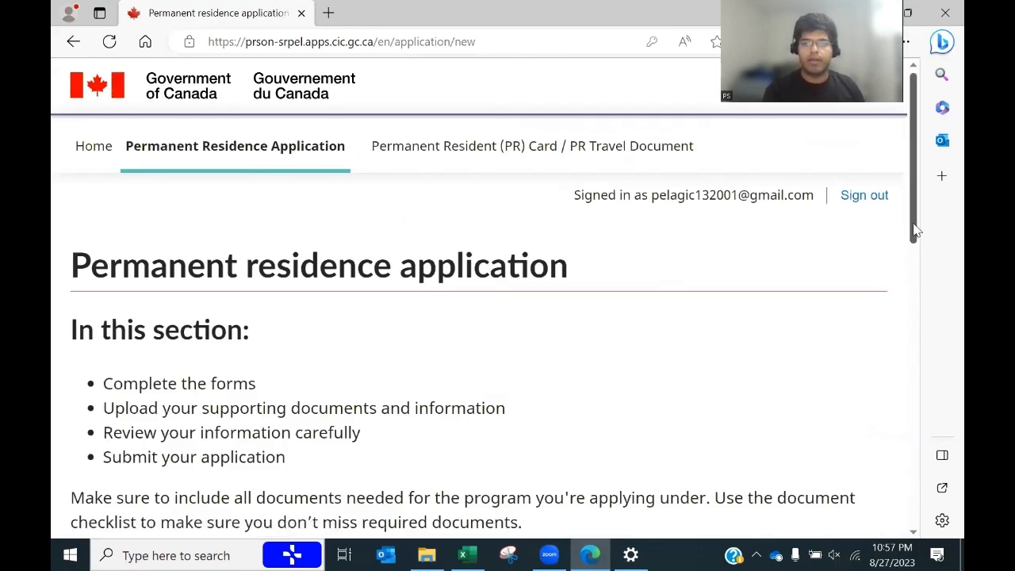
{"action": "left_click_drag", "start_coordinate": [916, 229], "coordinate": [928, 390]}
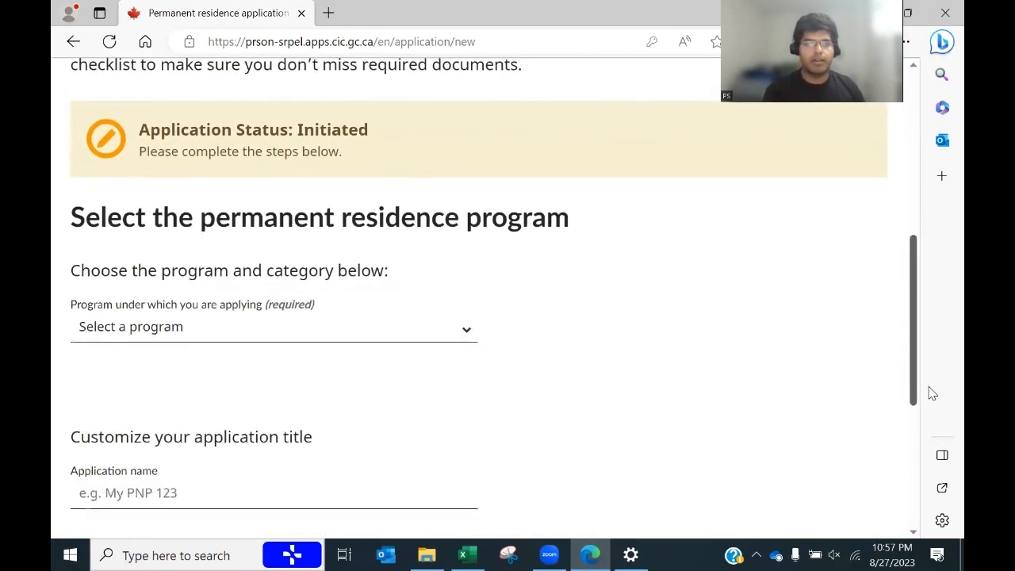
Step: Choose program Family, category Spouse and subcategory Family class (outside Canada)
{"action": "left_click", "coordinate": [321, 330]}
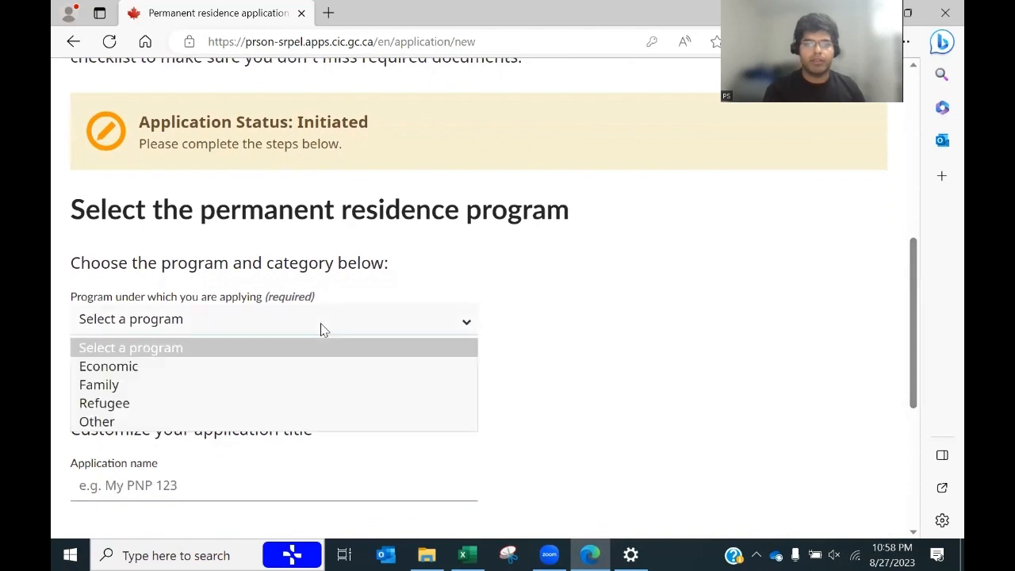
{"action": "left_click", "coordinate": [135, 391]}
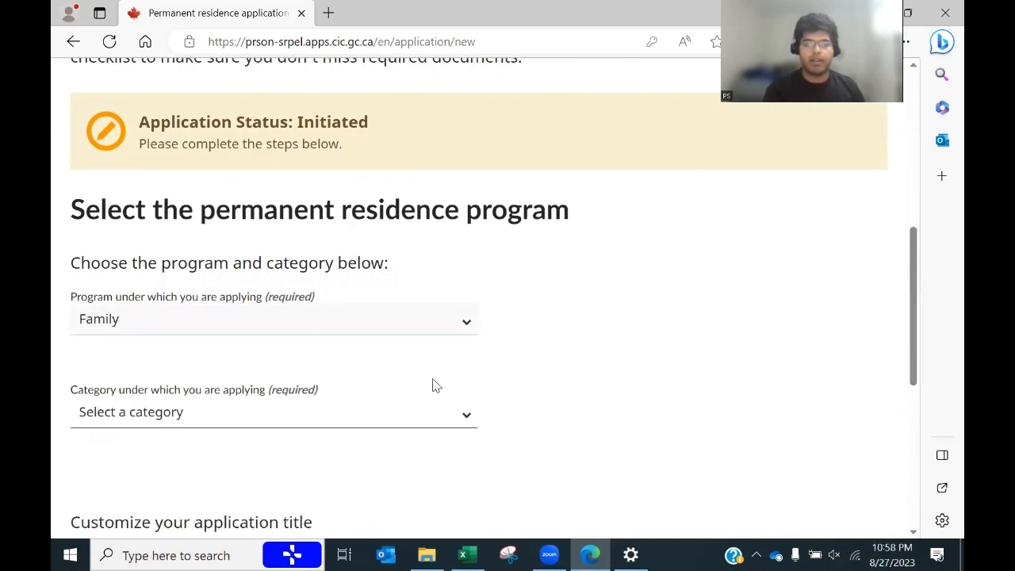
{"action": "left_click", "coordinate": [356, 417]}
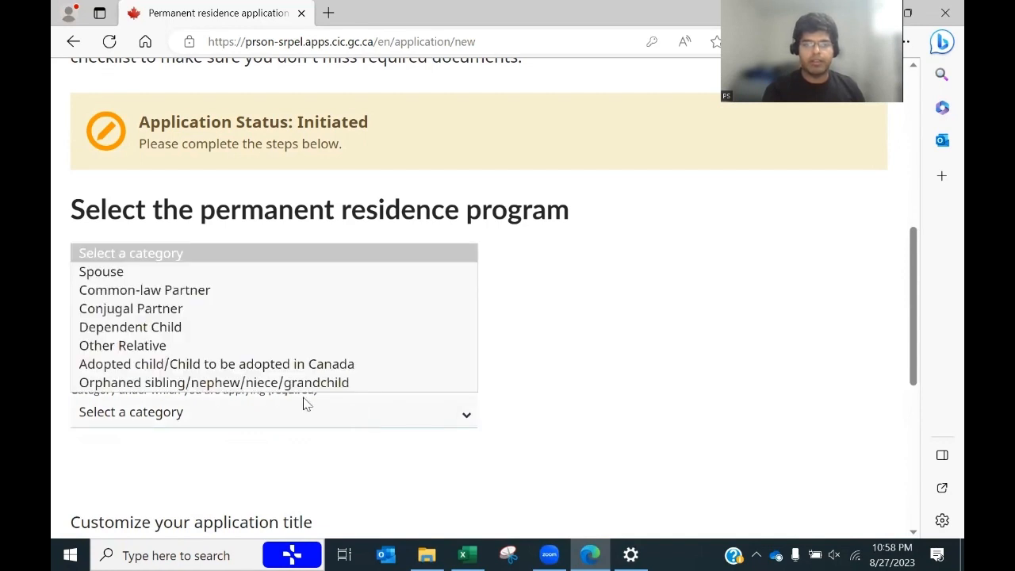
{"action": "left_click", "coordinate": [218, 279]}
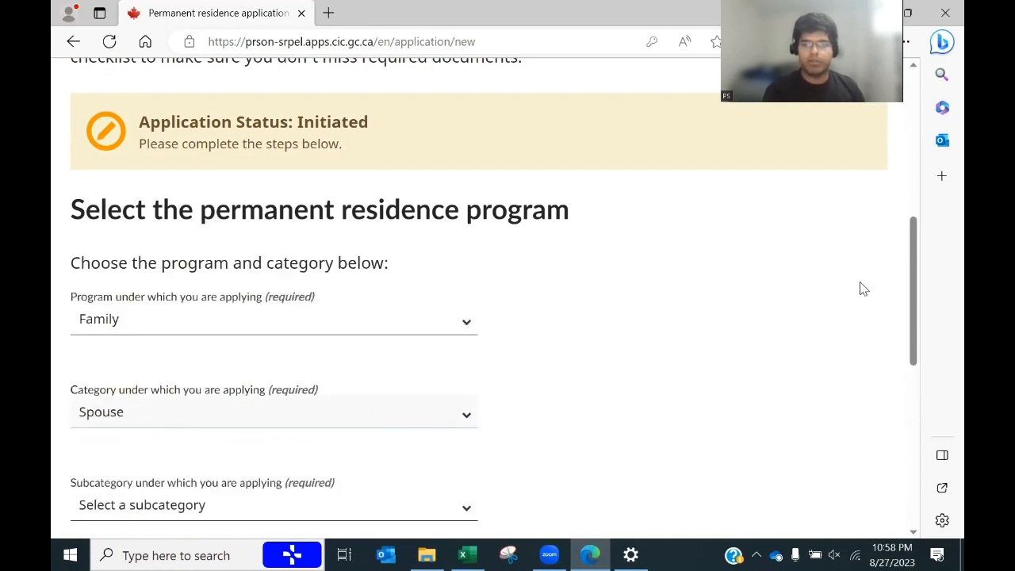
{"action": "left_click_drag", "start_coordinate": [912, 276], "coordinate": [910, 339]}
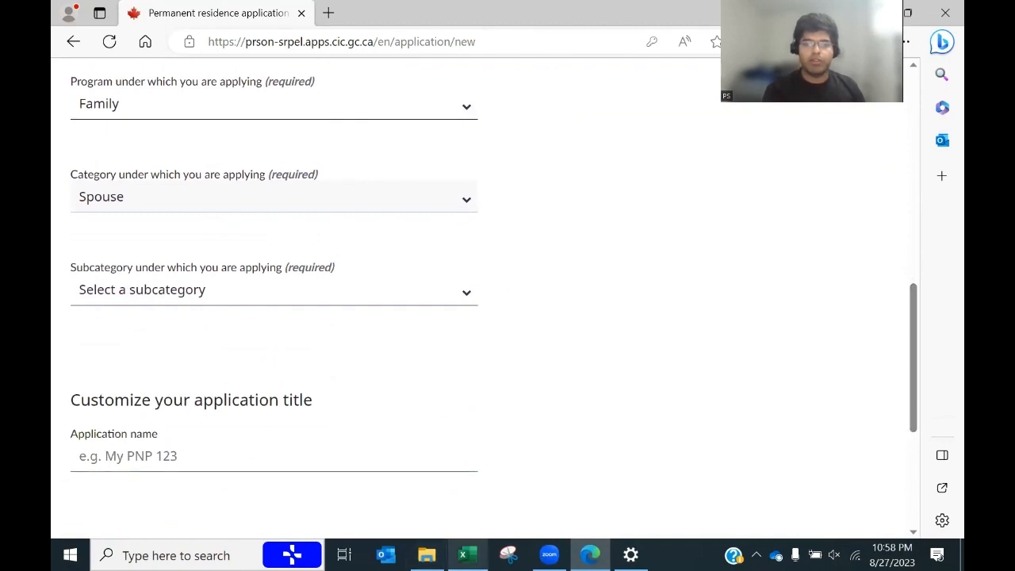
{"action": "left_click", "coordinate": [467, 555]}
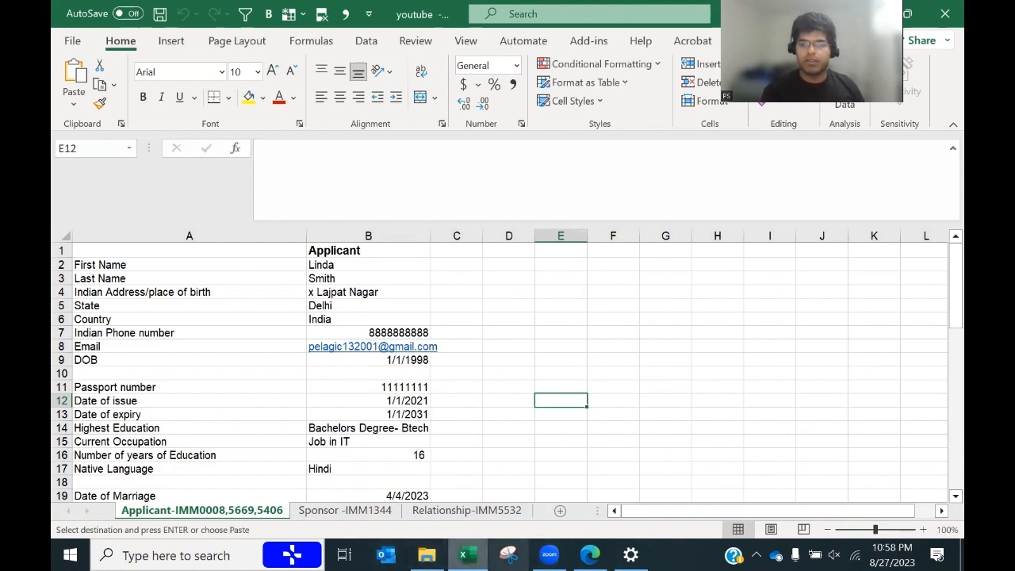
{"action": "left_click", "coordinate": [589, 555]}
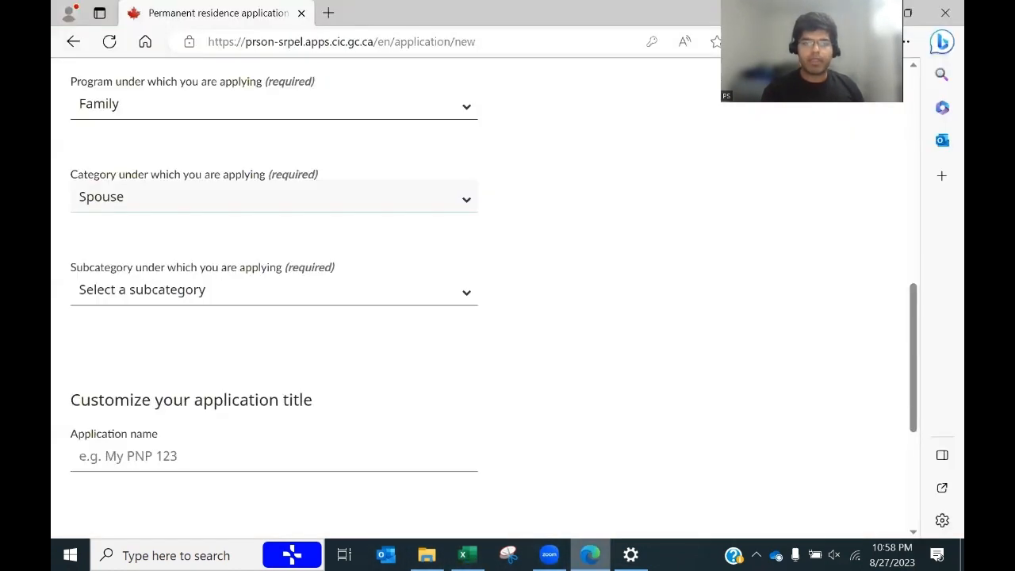
{"action": "left_click", "coordinate": [164, 297]}
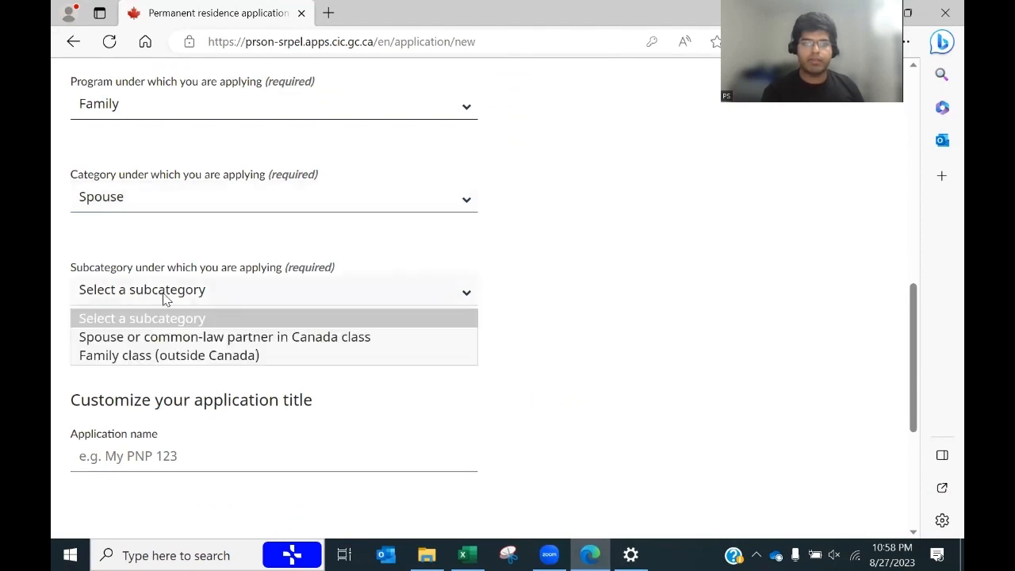
{"action": "left_click", "coordinate": [141, 357]}
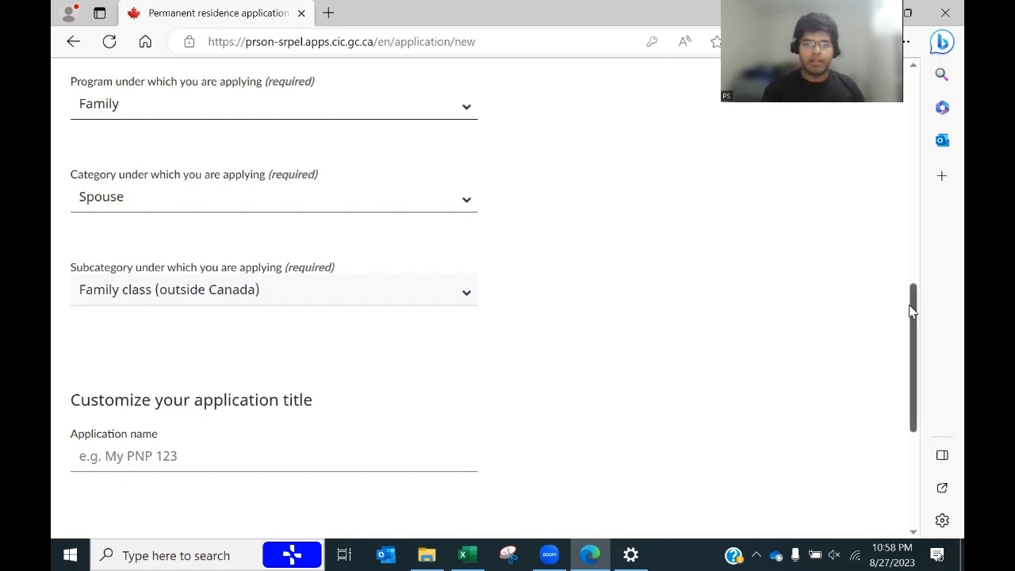
Step: Name the application 'Spousal visa' and continue
{"action": "left_click_drag", "start_coordinate": [912, 311], "coordinate": [914, 373]}
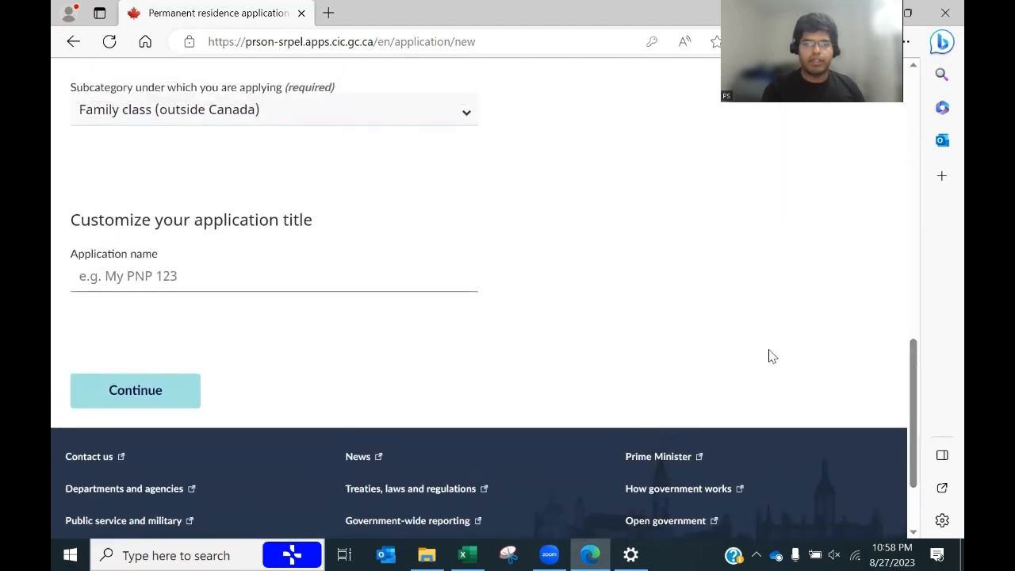
{"action": "left_click", "coordinate": [206, 275]}
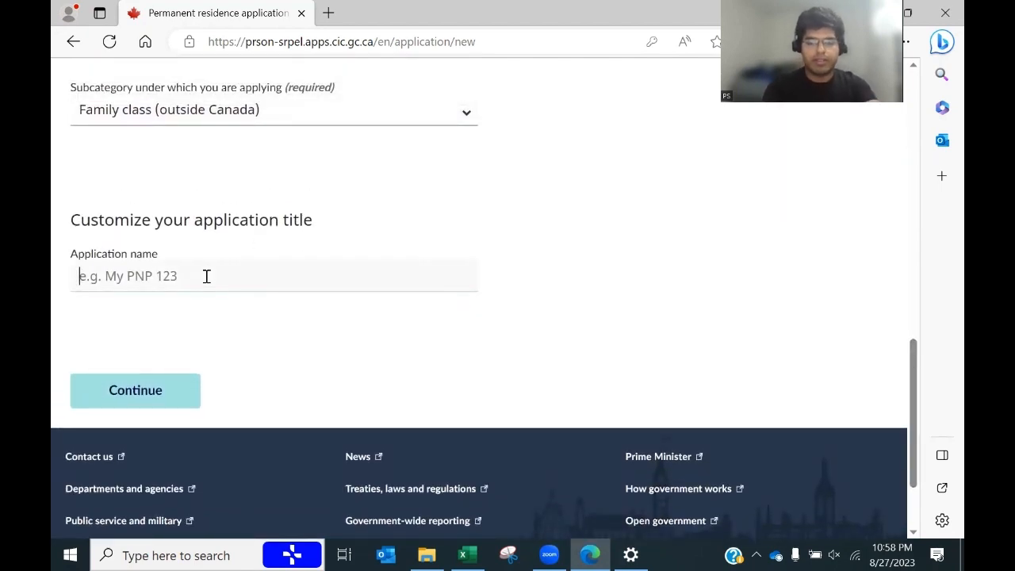
{"action": "type", "text": "Spo"}
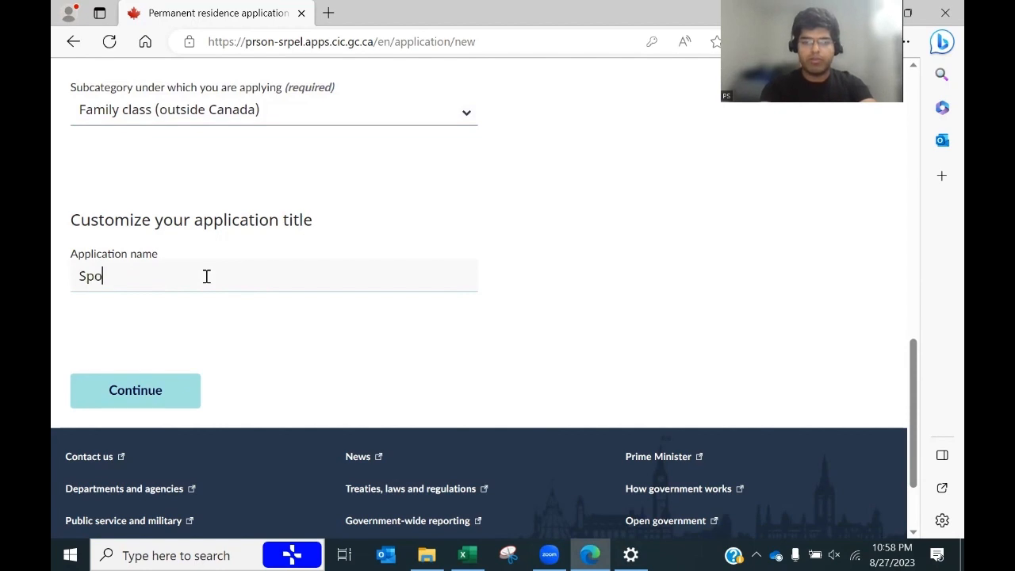
{"action": "type", "text": "usal vis"}
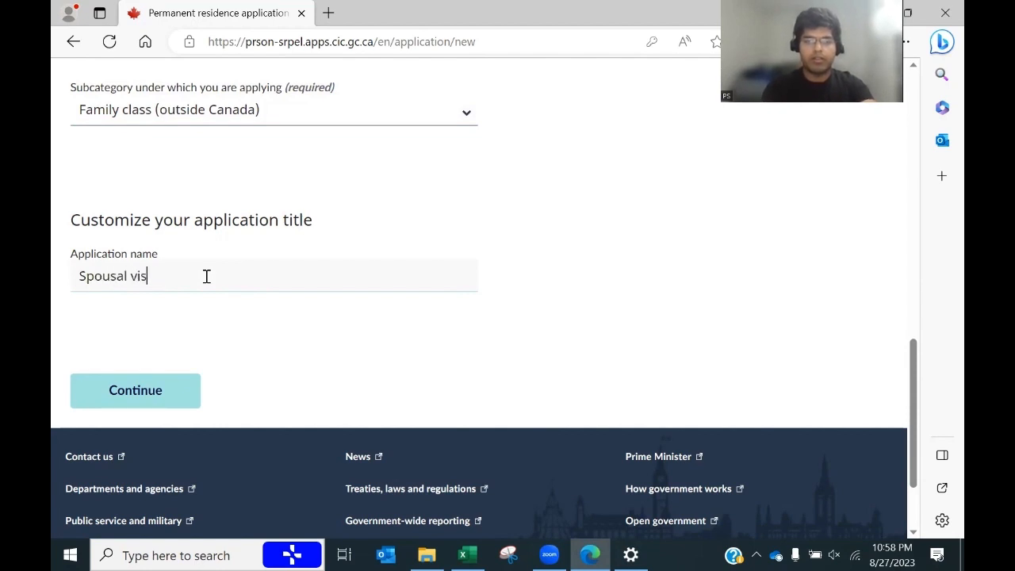
{"action": "type", "text": "a"}
{"action": "left_click", "coordinate": [172, 386]}
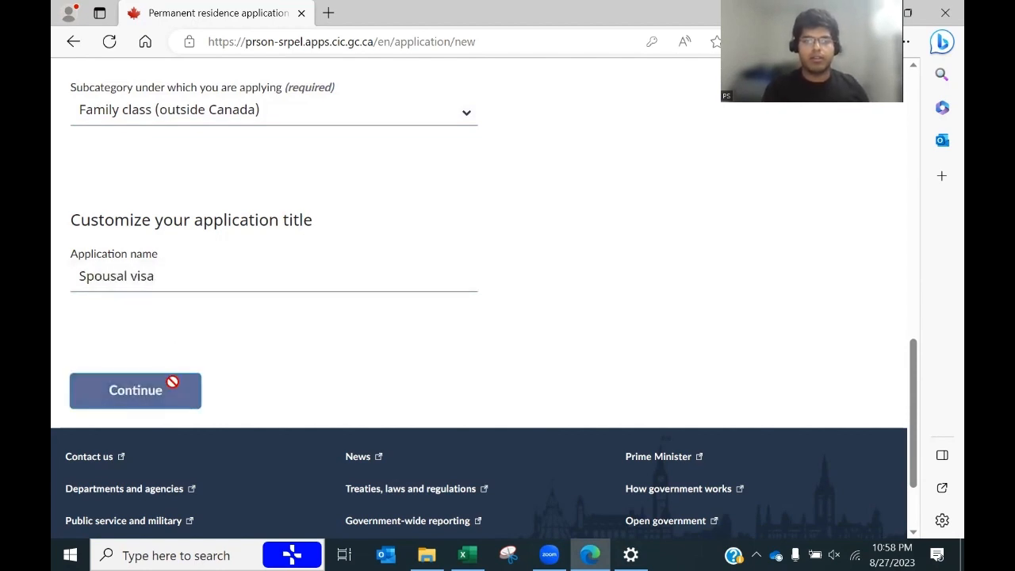
Step: Set the correspondence language to English
{"action": "scroll", "coordinate": [895, 143], "scroll_direction": "down", "scroll_amount": 3}
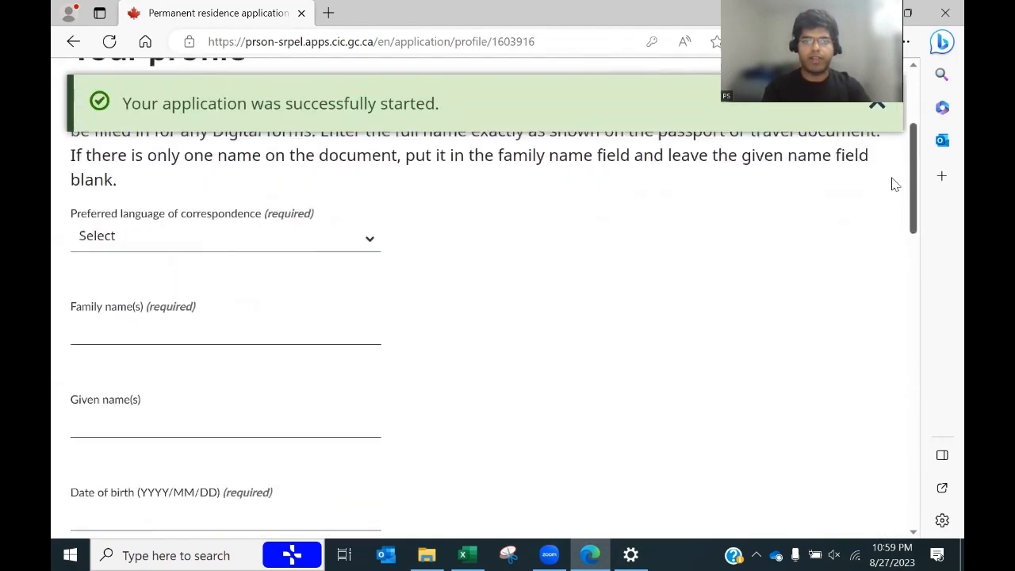
{"action": "scroll", "coordinate": [911, 195], "scroll_direction": "up", "scroll_amount": 3}
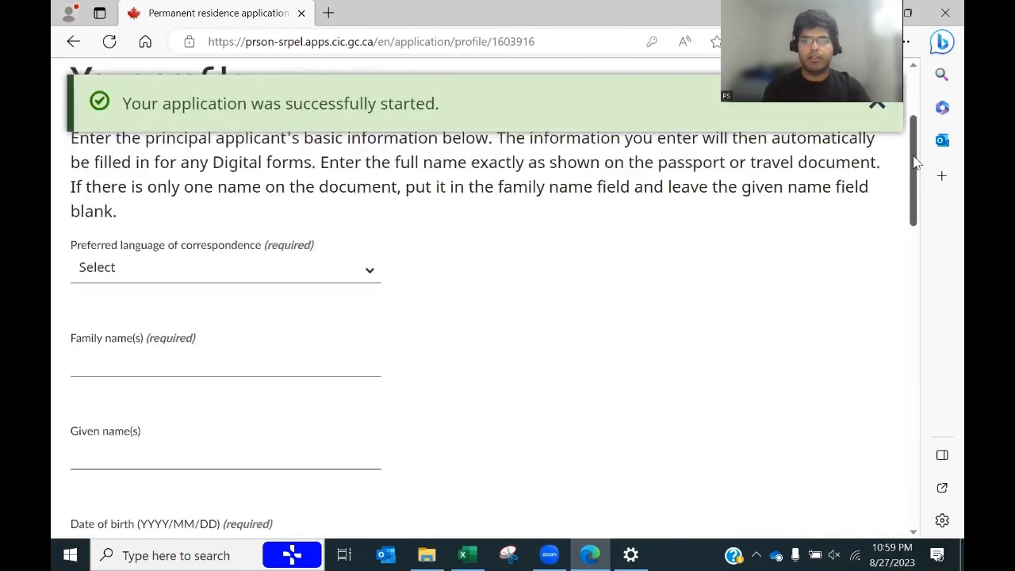
{"action": "left_click", "coordinate": [268, 289]}
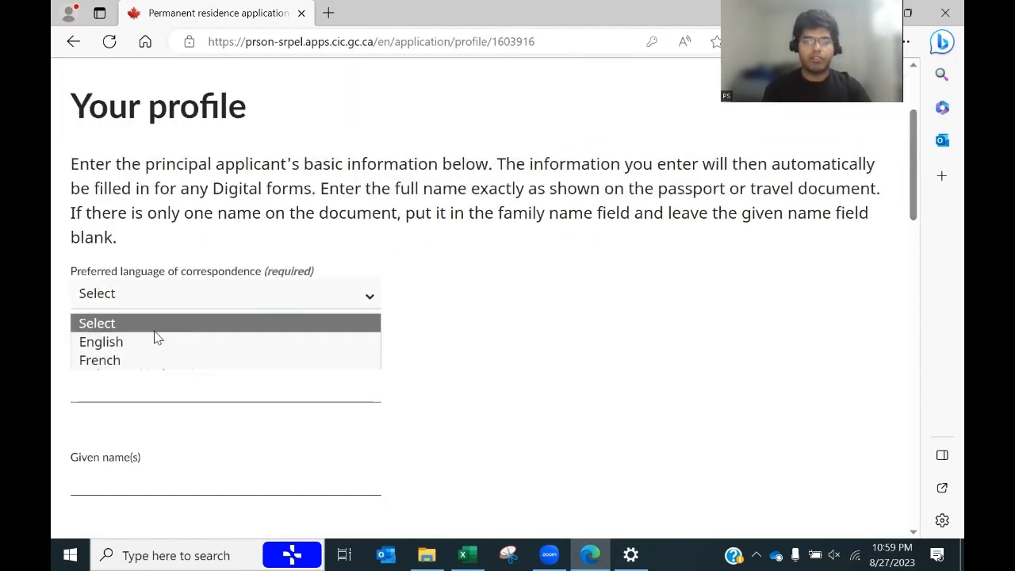
{"action": "left_click", "coordinate": [141, 345]}
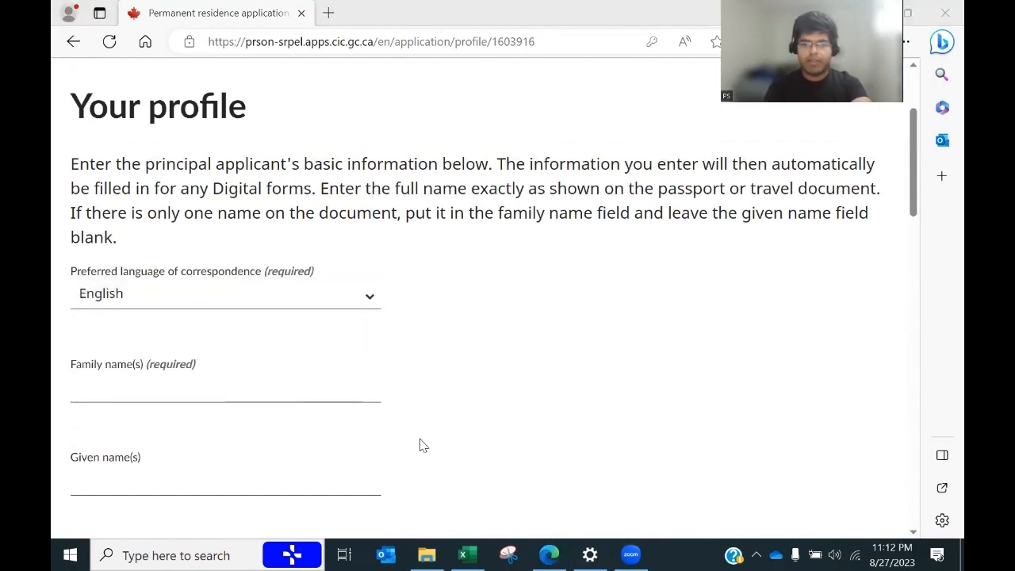
Step: Copy the applicant's last name from spreadsheet cell B3 into Family name
{"action": "key", "text": "alt+Tab"}
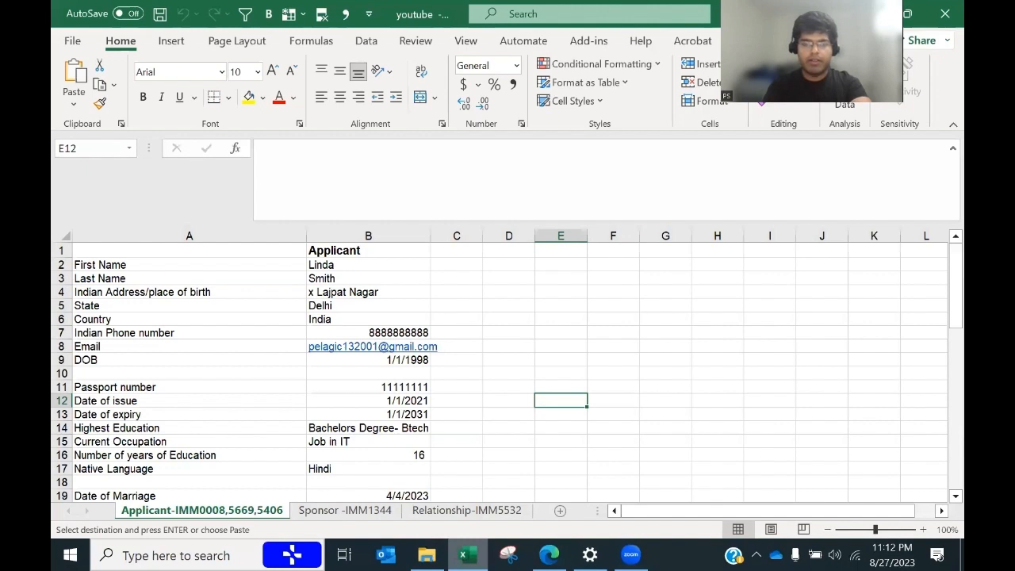
{"action": "left_click", "coordinate": [327, 277]}
{"action": "key", "text": "ctrl+c"}
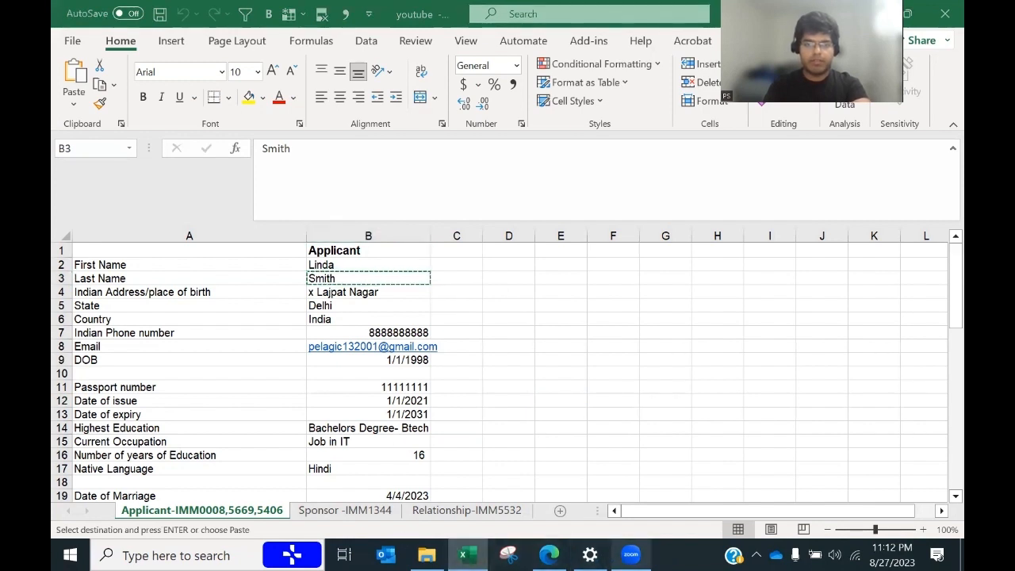
{"action": "mouse_move", "coordinate": [549, 555]}
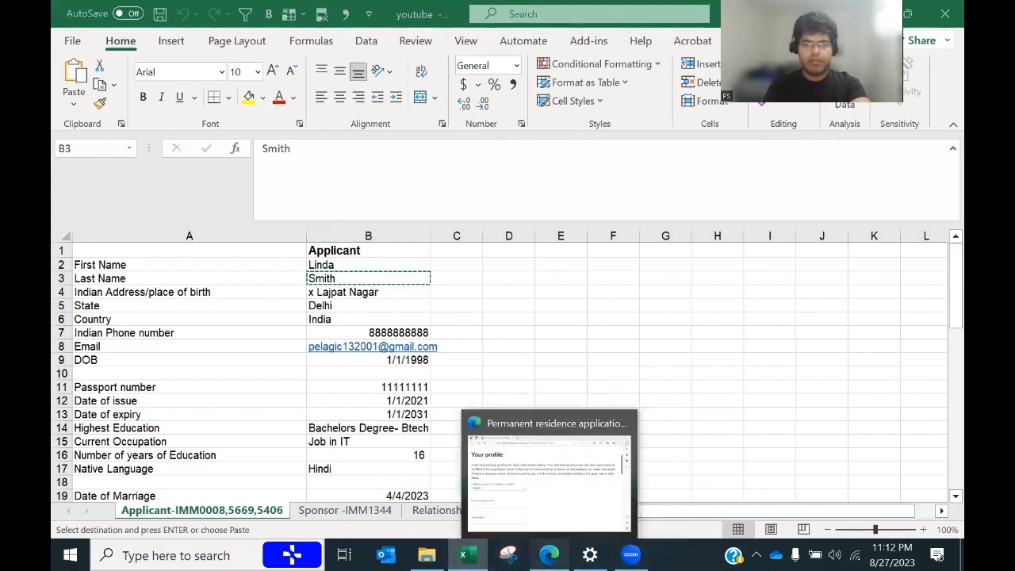
{"action": "key", "text": "alt+Tab"}
{"action": "key", "text": "ctrl+v"}
{"action": "key", "text": "Tab"}
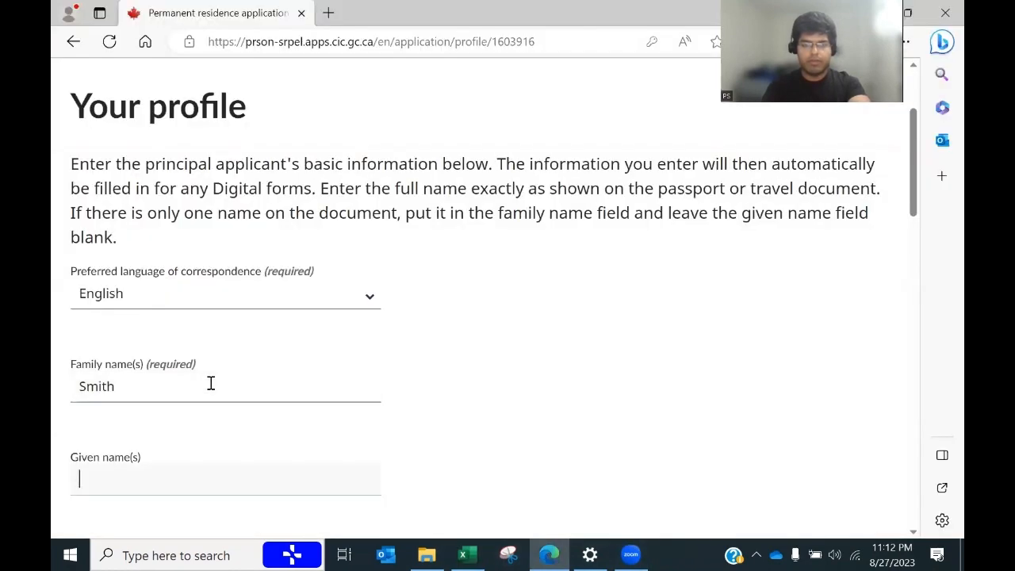
Step: Copy the applicant's first name from cell B2 into Given name
{"action": "key", "text": "alt+Tab"}
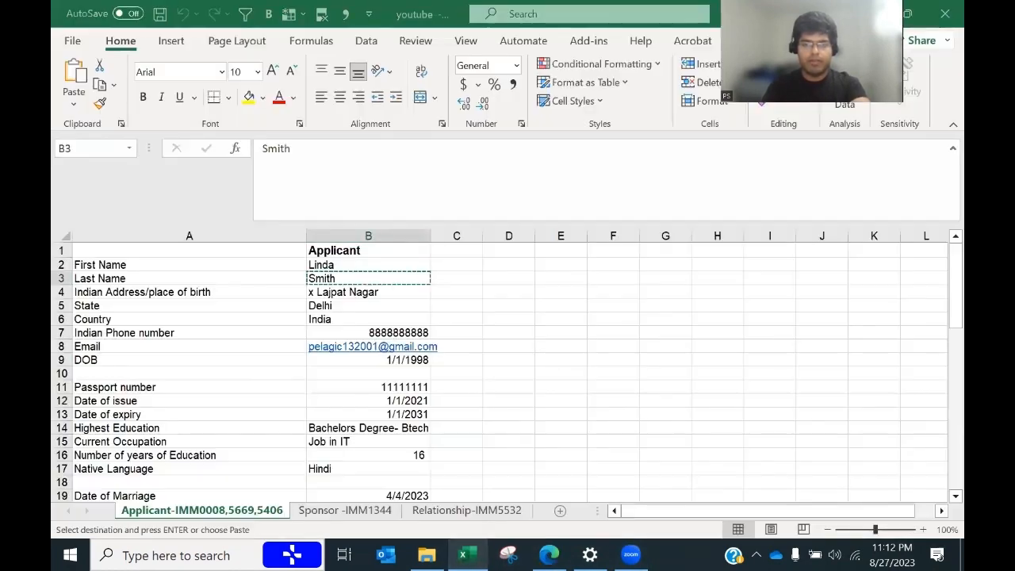
{"action": "left_click", "coordinate": [343, 264]}
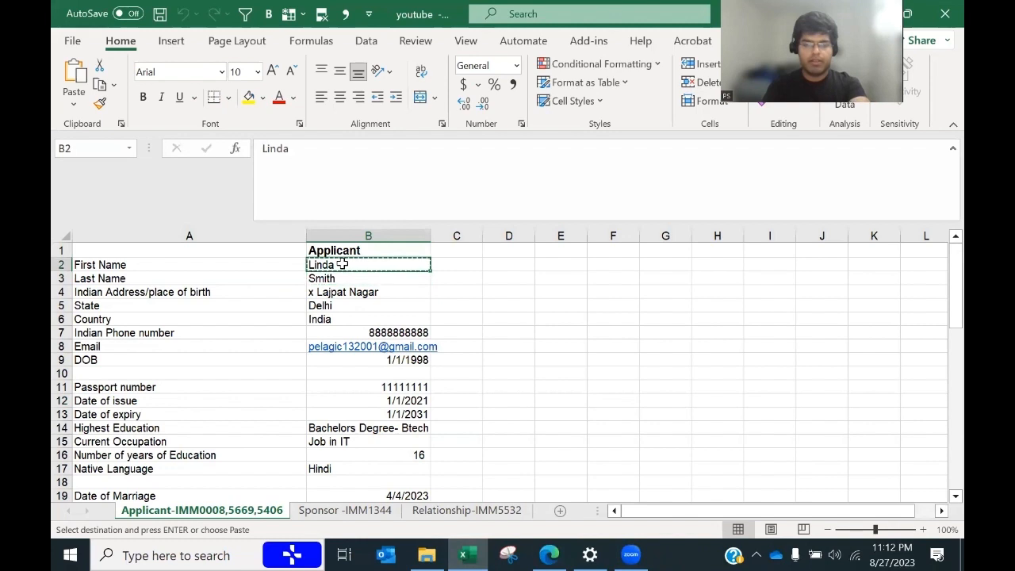
{"action": "key", "text": "ctrl+c"}
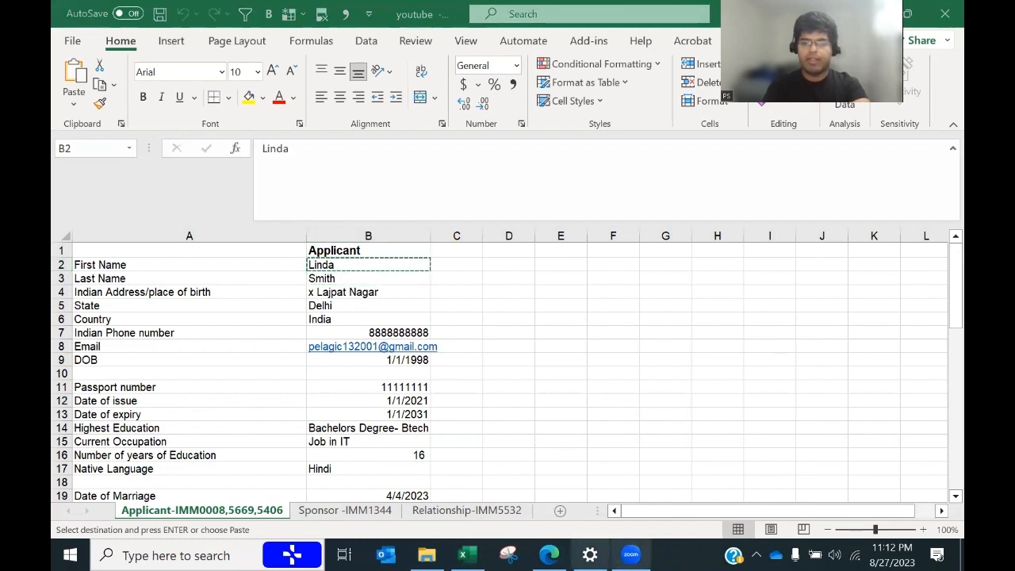
{"action": "key", "text": "alt+Tab"}
{"action": "key", "text": "Tab"}
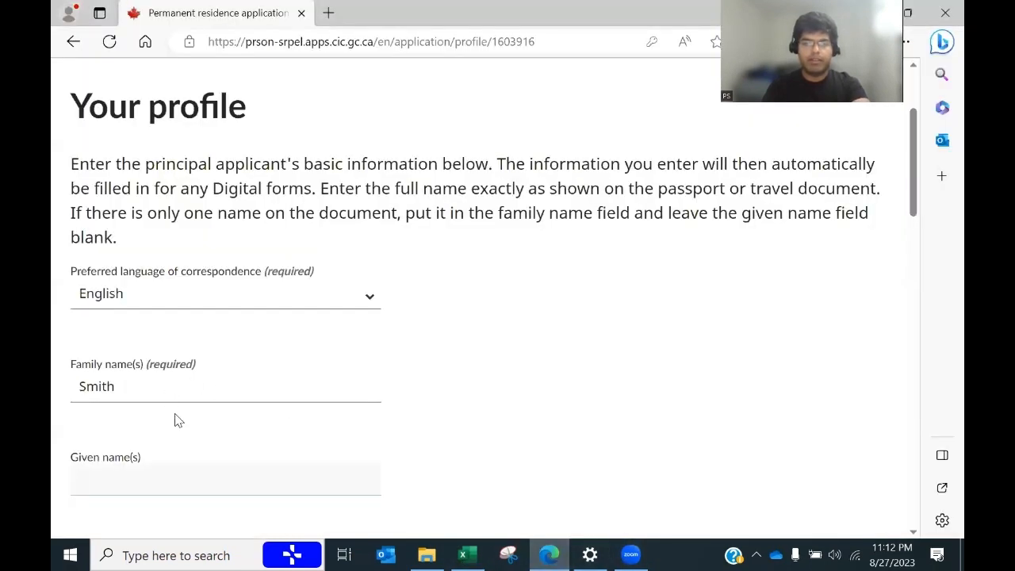
{"action": "key", "text": "ctrl+v"}
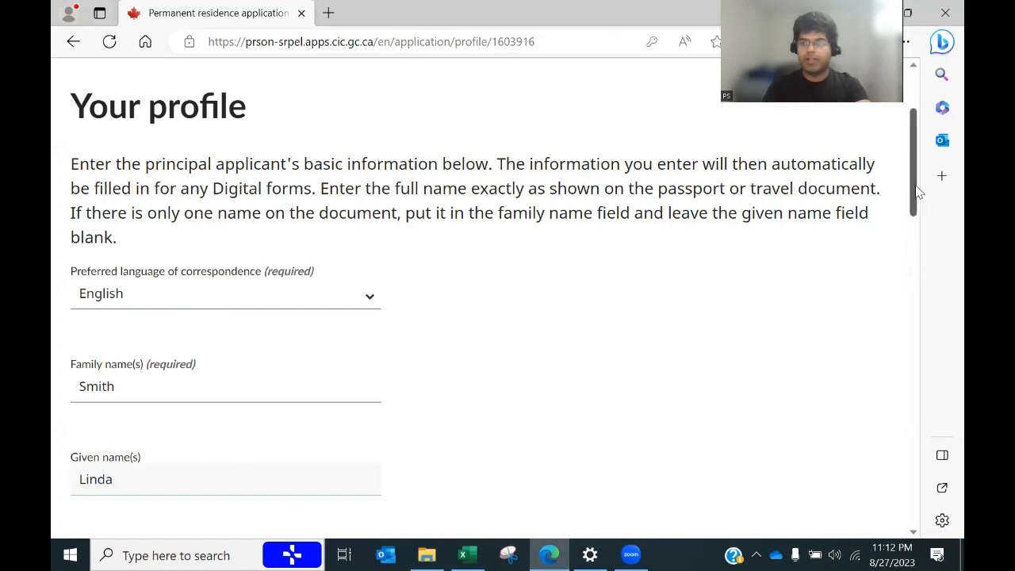
{"action": "left_click_drag", "start_coordinate": [913, 197], "coordinate": [914, 265]}
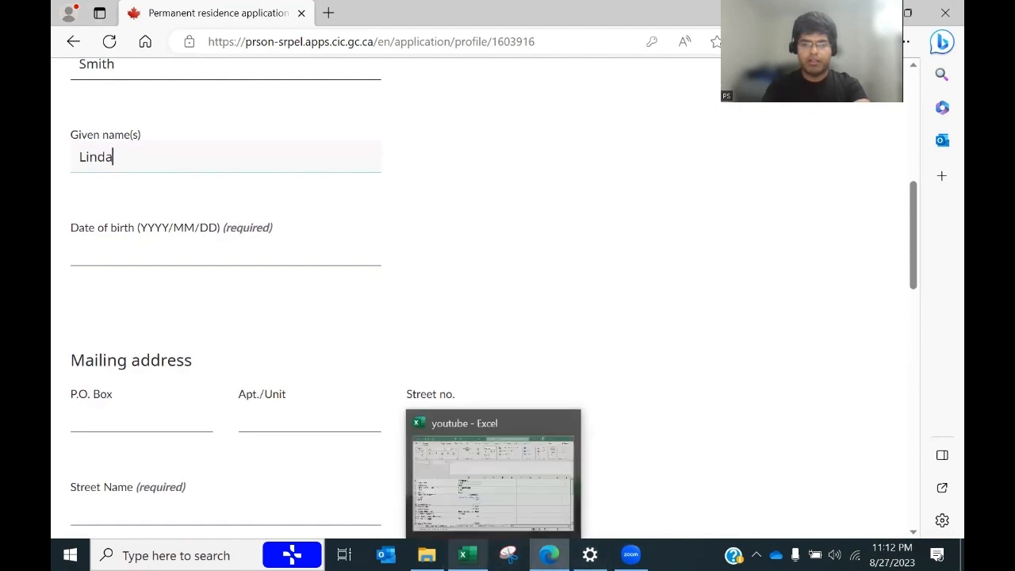
Step: Enter the date of birth 1998/01/01 from spreadsheet cell B9
{"action": "left_click", "coordinate": [463, 554]}
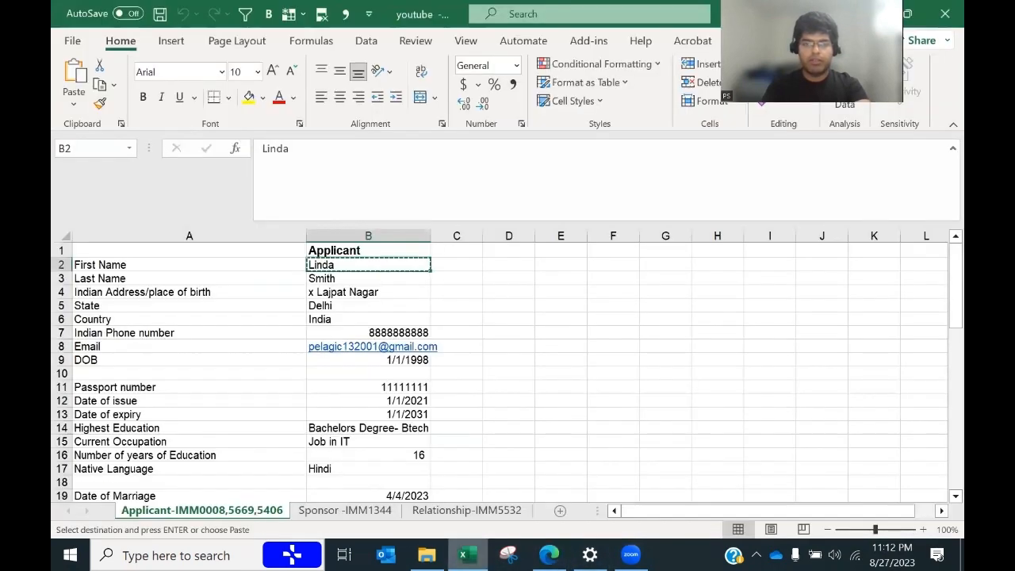
{"action": "left_click", "coordinate": [367, 362]}
{"action": "key", "text": "ctrl+c"}
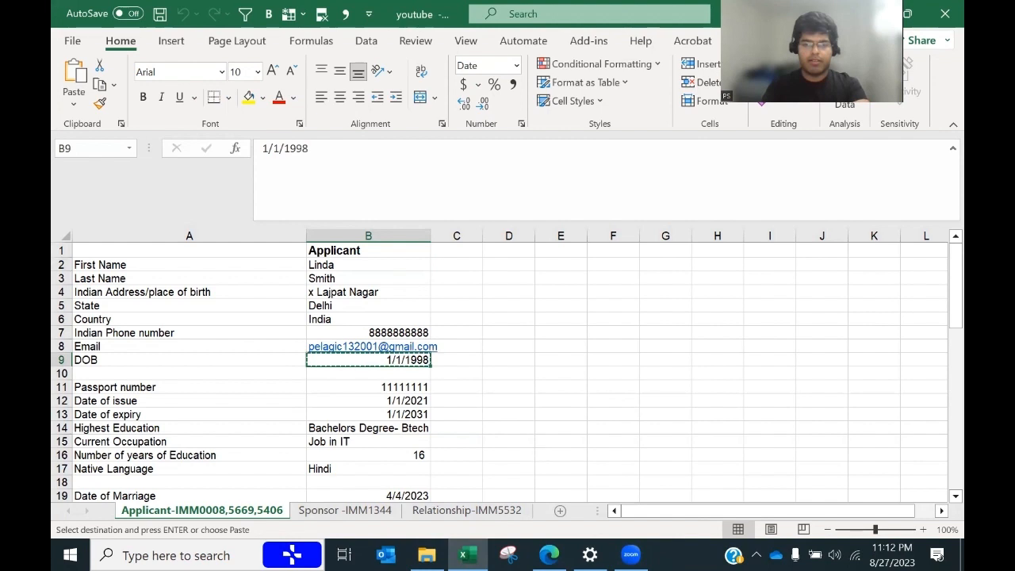
{"action": "key", "text": "alt+Tab"}
{"action": "left_click", "coordinate": [271, 263]}
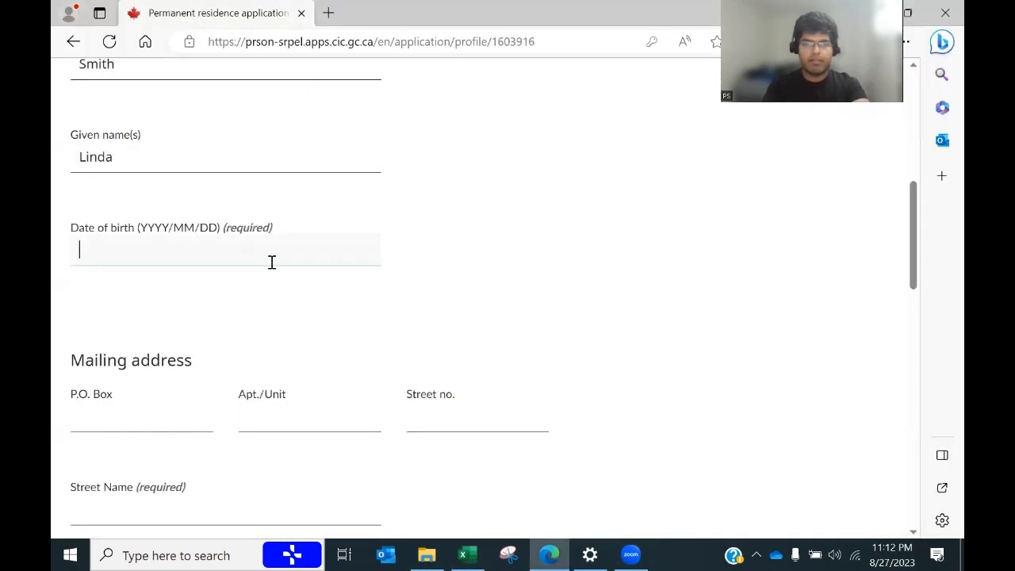
{"action": "type", "text": "1998/01/01"}
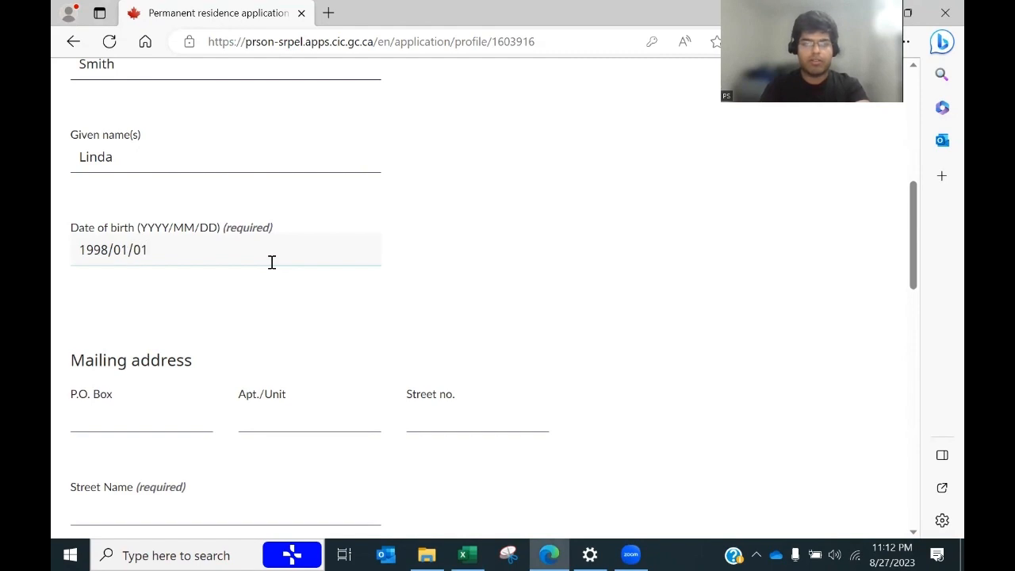
Step: Paste the address from cell B4 into street name, removing a leading x
{"action": "key", "text": "alt+Tab"}
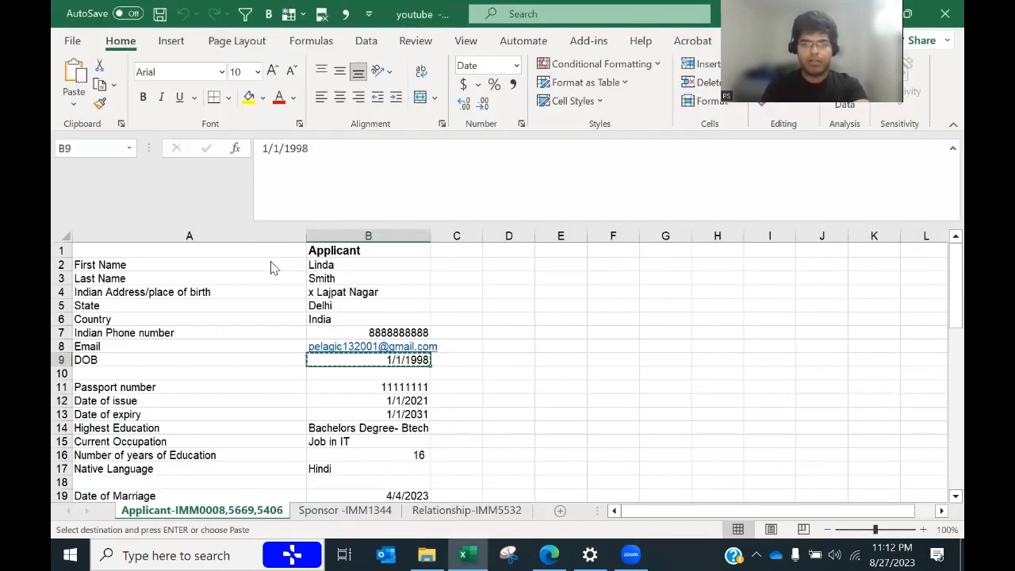
{"action": "key", "text": "alt+Tab"}
{"action": "key", "text": "alt+Tab"}
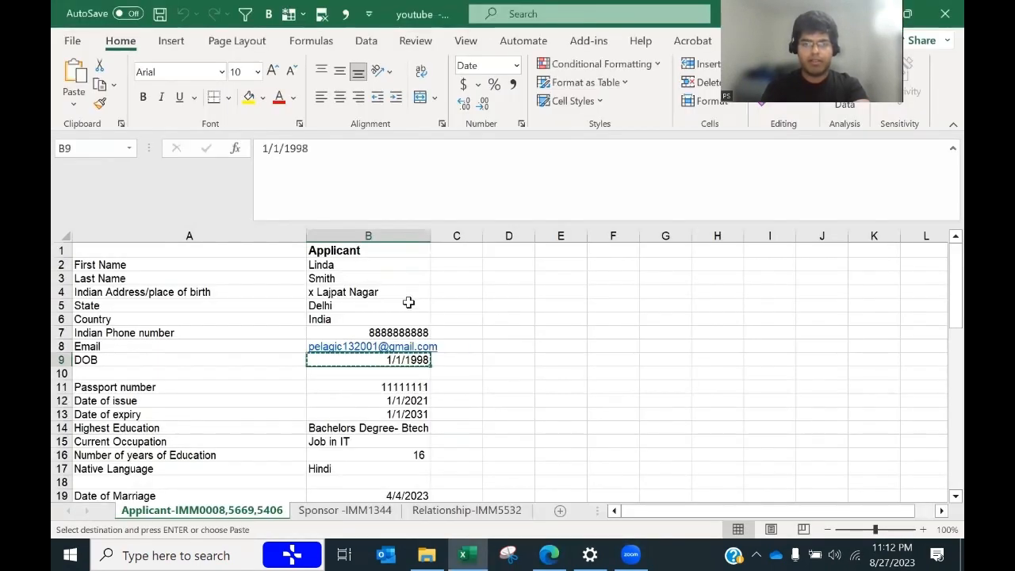
{"action": "left_click", "coordinate": [378, 291]}
{"action": "key", "text": "alt+Tab"}
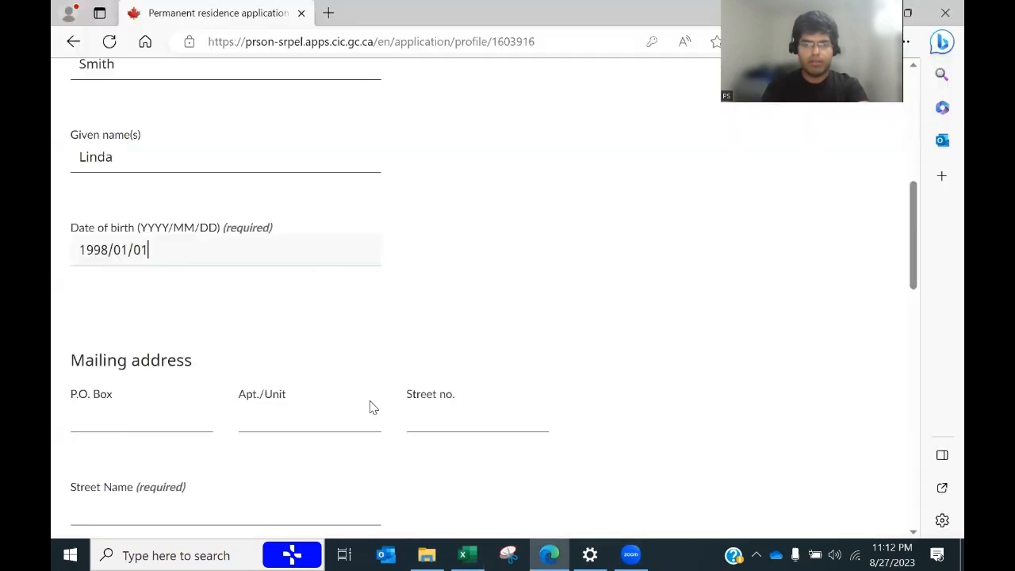
{"action": "left_click", "coordinate": [450, 421]}
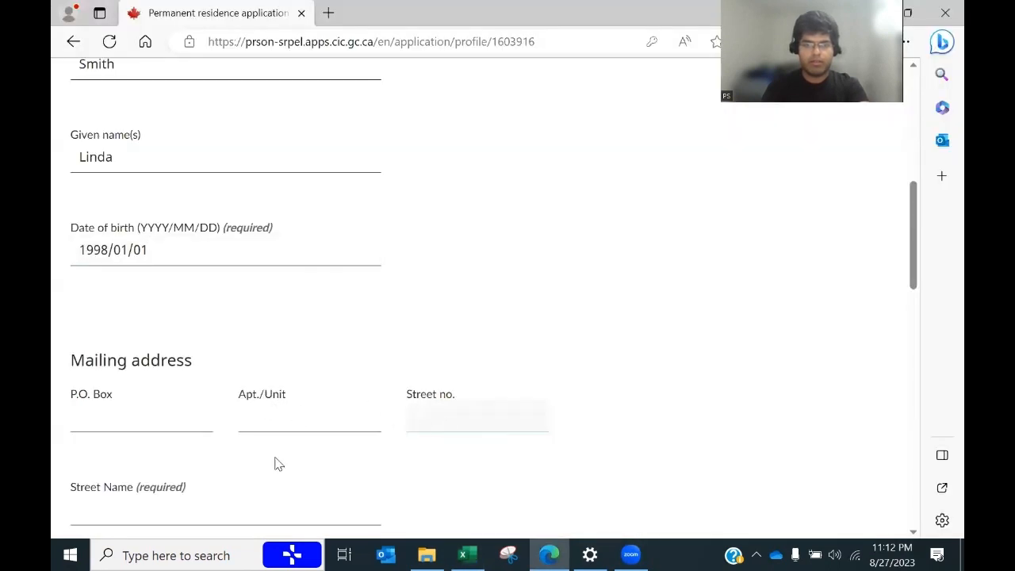
{"action": "left_click", "coordinate": [132, 508]}
{"action": "key", "text": "ctrl+v"}
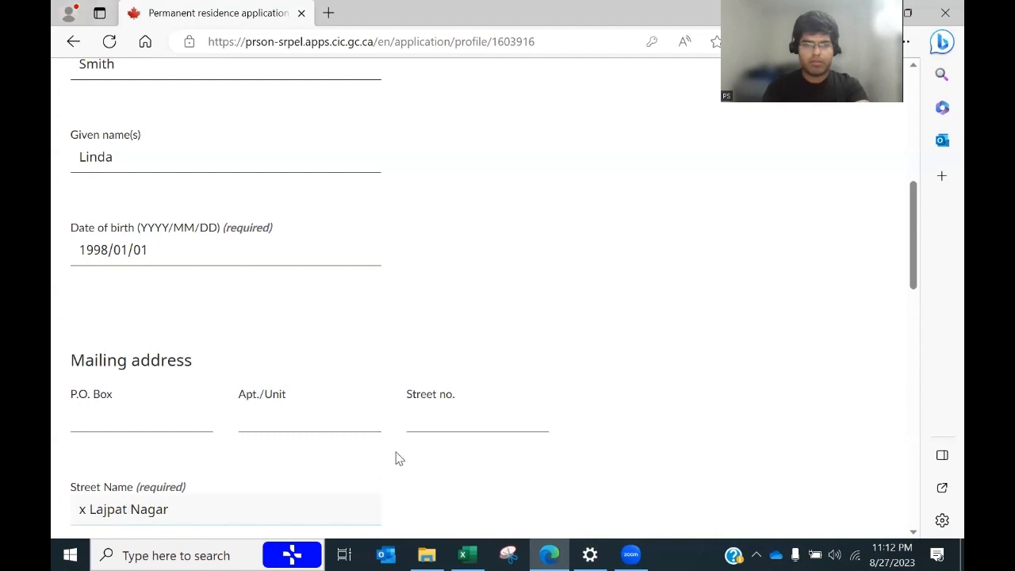
{"action": "left_click", "coordinate": [440, 410]}
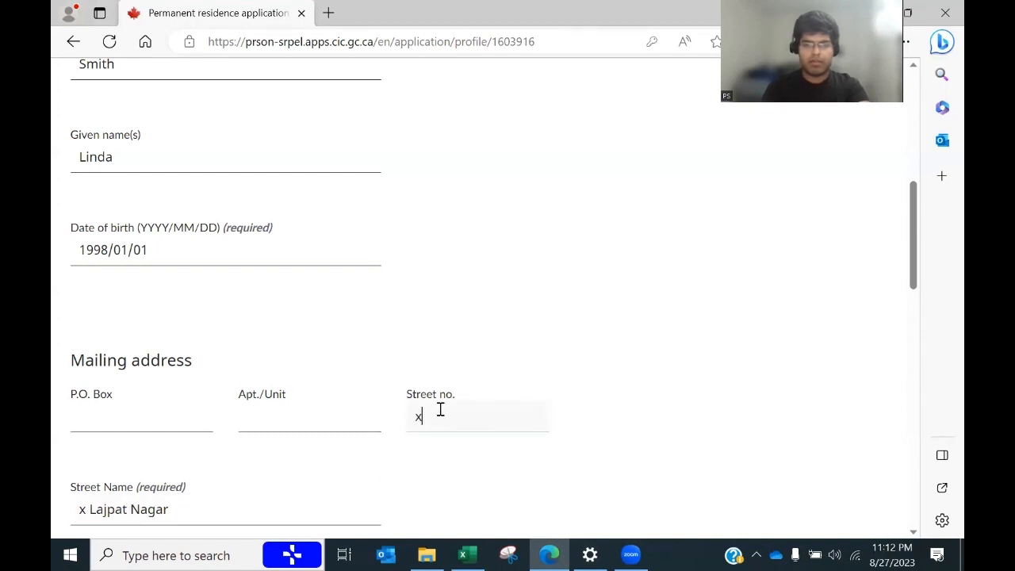
{"action": "left_click", "coordinate": [86, 510]}
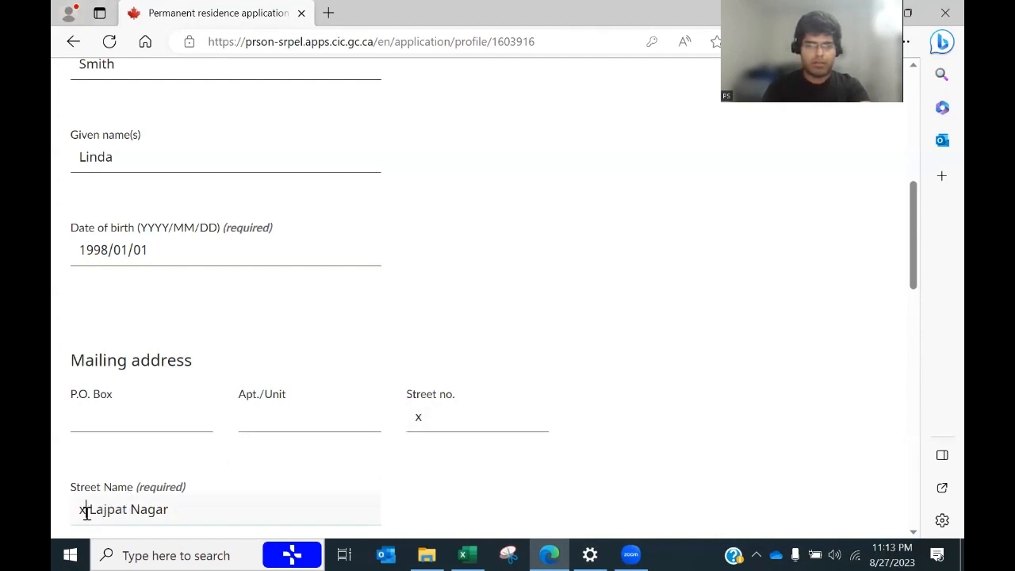
{"action": "key", "text": "BackSpace"}
{"action": "key", "text": "BackSpace"}
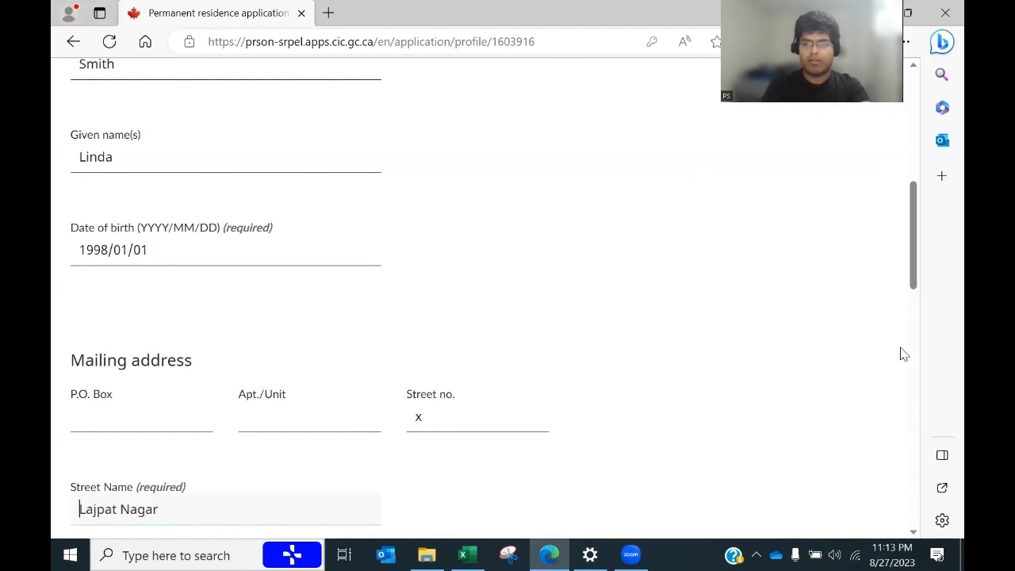
{"action": "left_click_drag", "start_coordinate": [917, 275], "coordinate": [913, 345]}
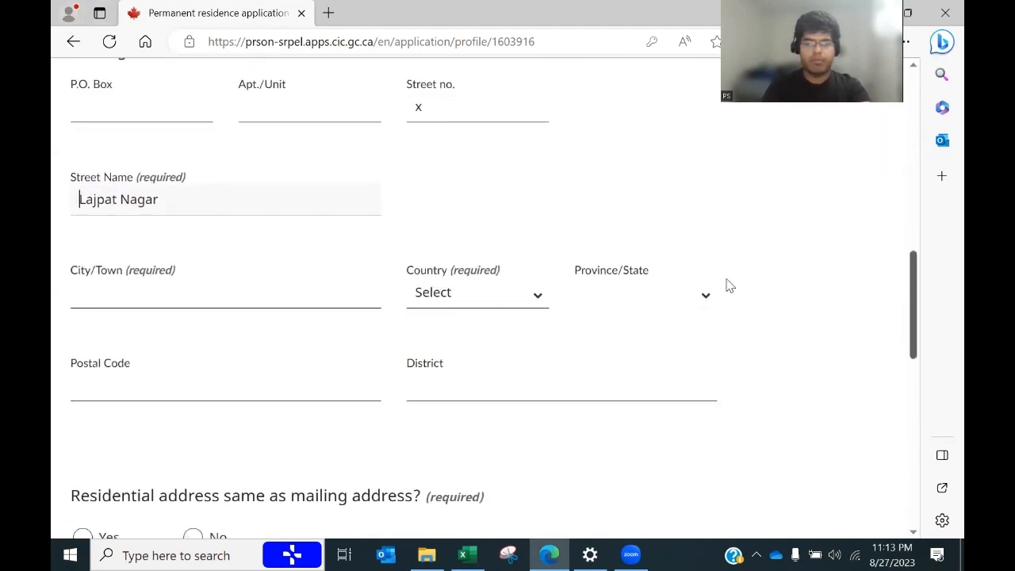
Step: Fill the city field with Delhi copied from cell B5
{"action": "left_click", "coordinate": [190, 295]}
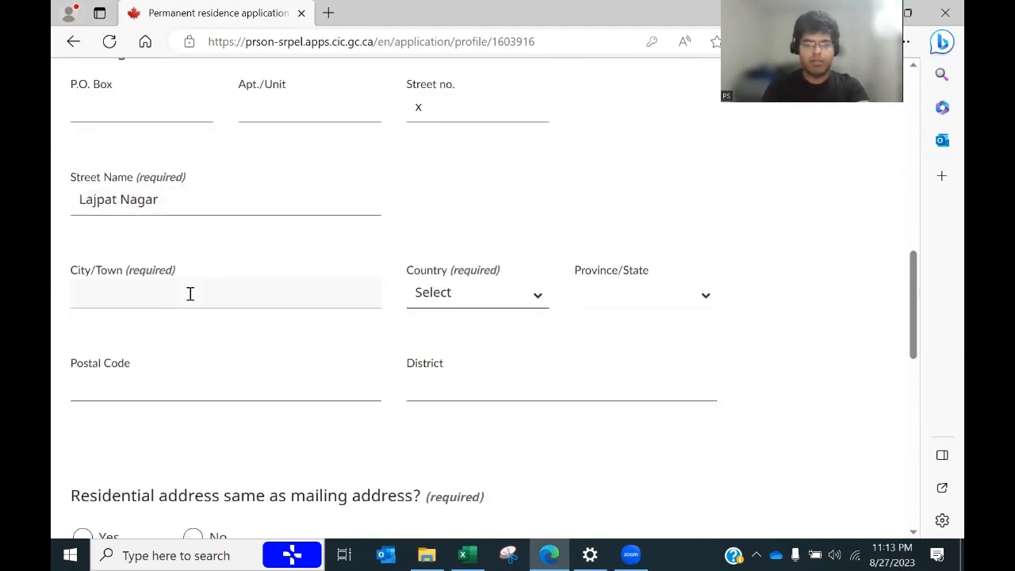
{"action": "key", "text": "alt+Tab"}
{"action": "left_click", "coordinate": [311, 308]}
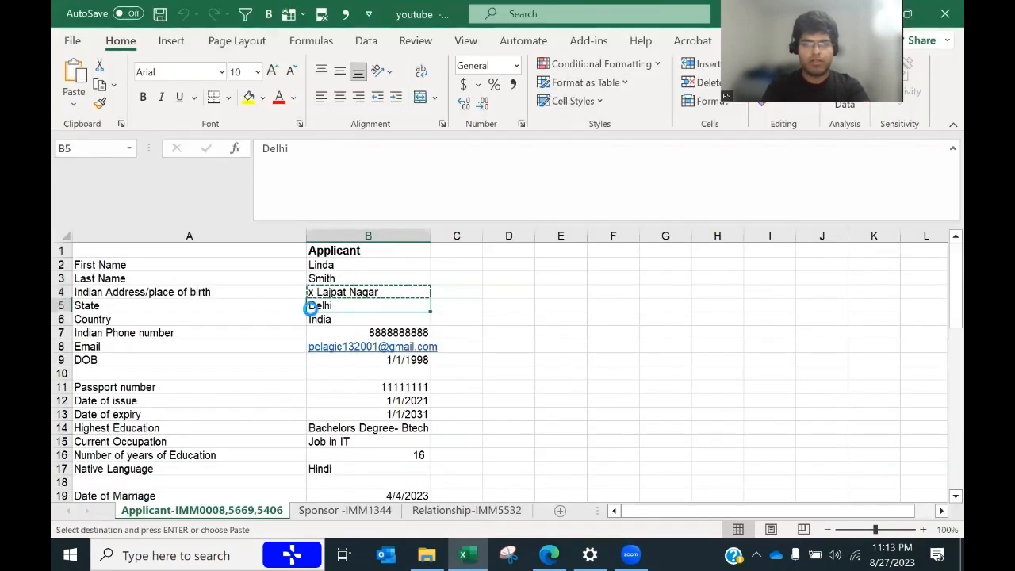
{"action": "key", "text": "ctrl+c"}
{"action": "key", "text": "alt+Tab"}
{"action": "key", "text": "ctrl+v"}
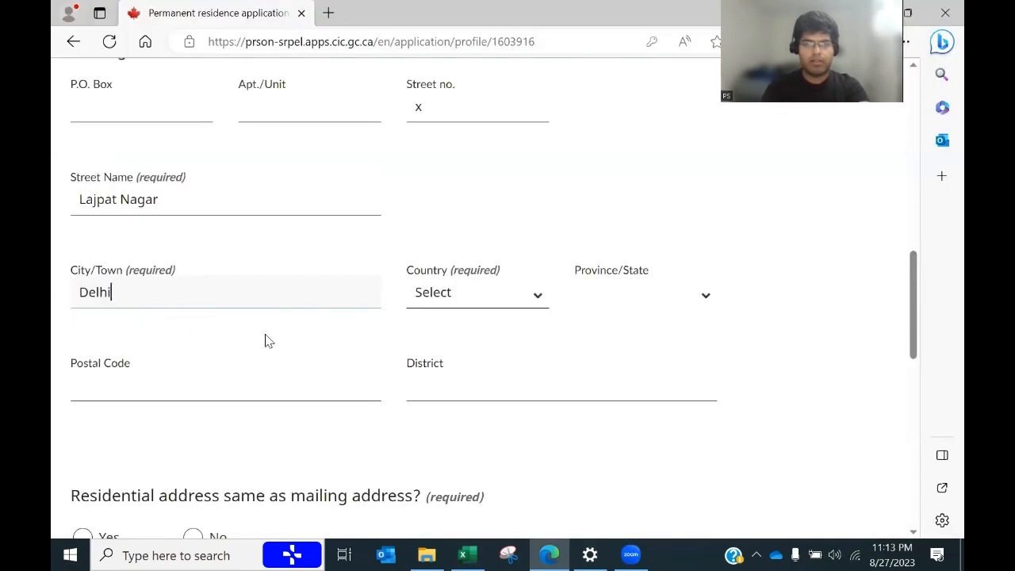
Step: Select India as the mailing address country
{"action": "left_click", "coordinate": [479, 306]}
{"action": "type", "text": "india"}
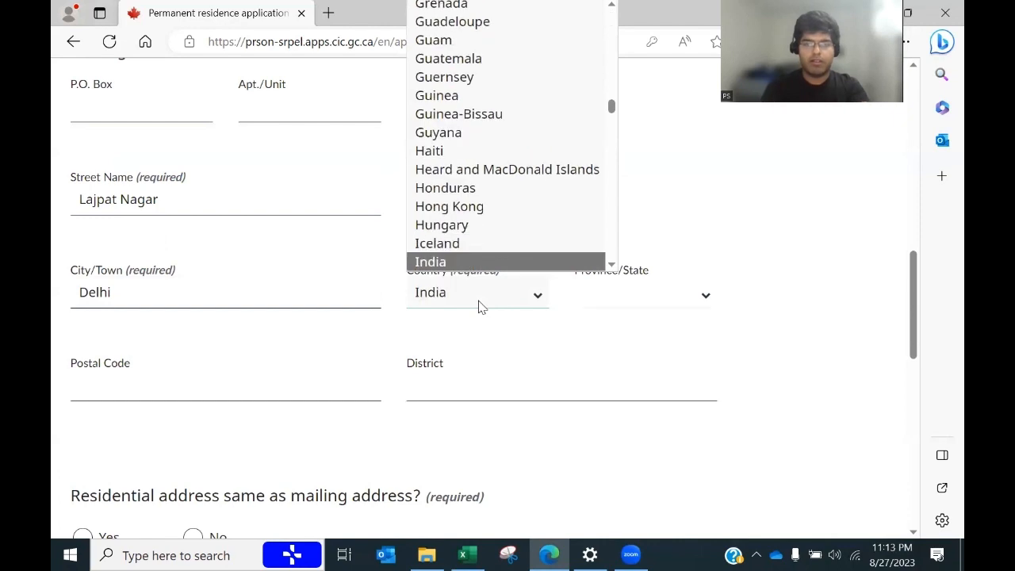
{"action": "left_click", "coordinate": [462, 257]}
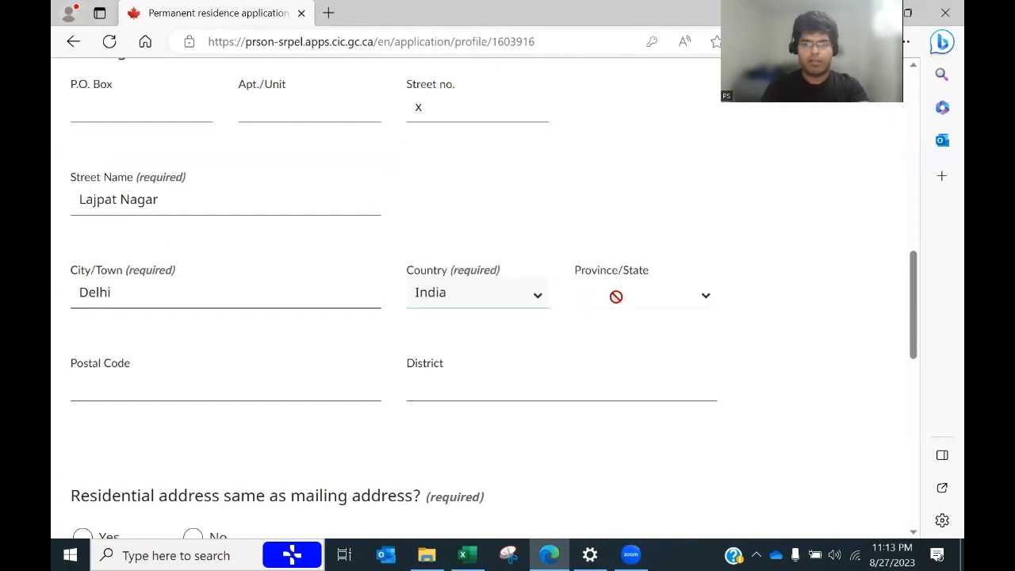
{"action": "left_click", "coordinate": [613, 294]}
{"action": "left_click", "coordinate": [126, 395]}
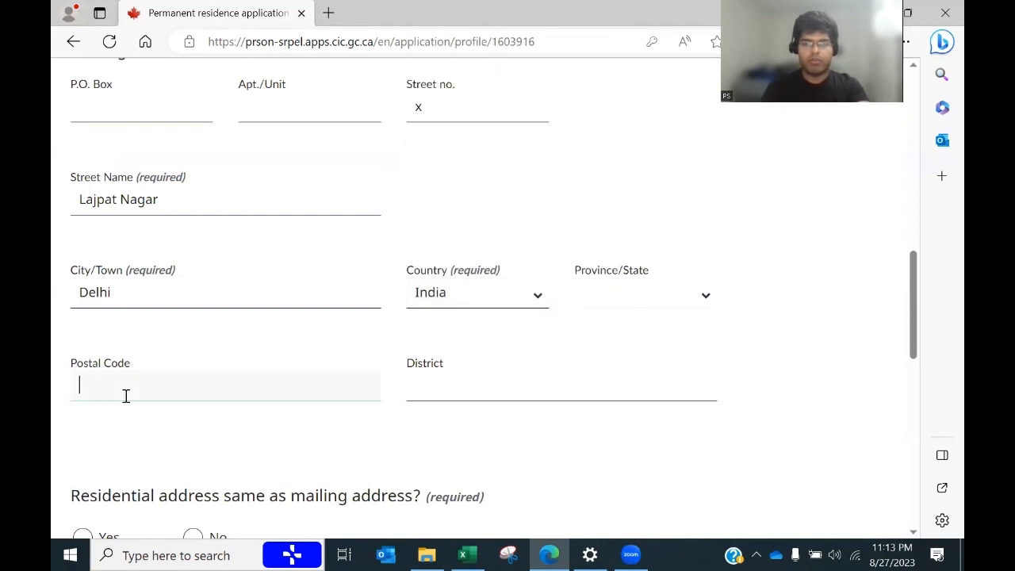
{"action": "left_click", "coordinate": [310, 340]}
Step: Enter postal code 111111 and district Delhi
{"action": "key", "text": "alt+Tab"}
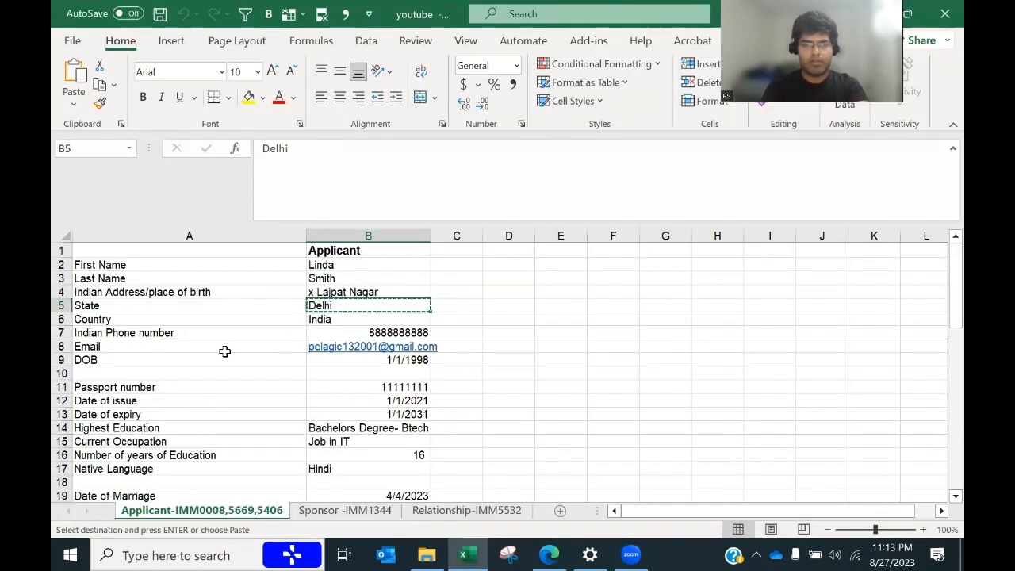
{"action": "key", "text": "alt+Tab"}
{"action": "left_click", "coordinate": [266, 374]}
{"action": "type", "text": "1"}
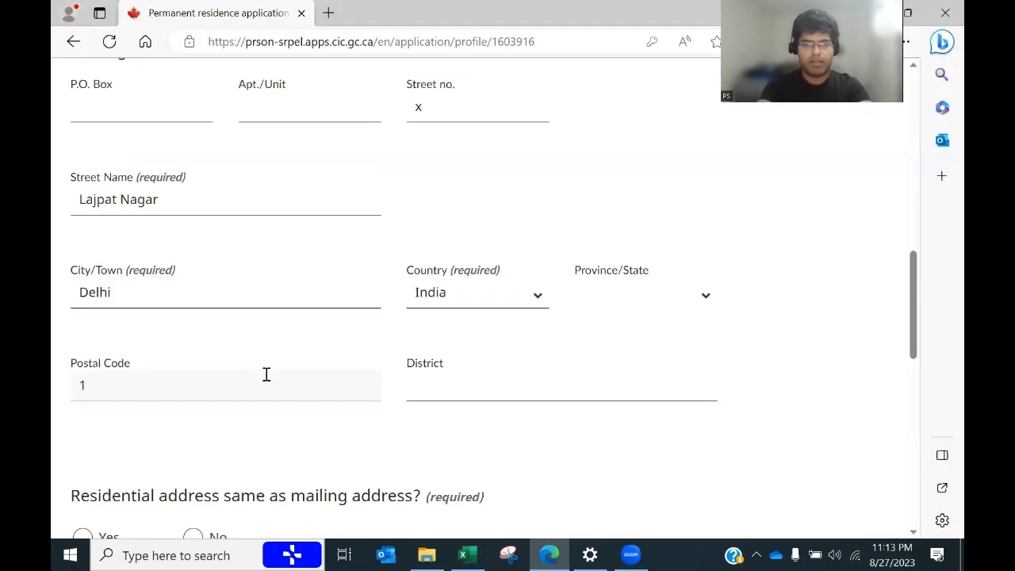
{"action": "type", "text": "11111"}
{"action": "left_click", "coordinate": [462, 383]}
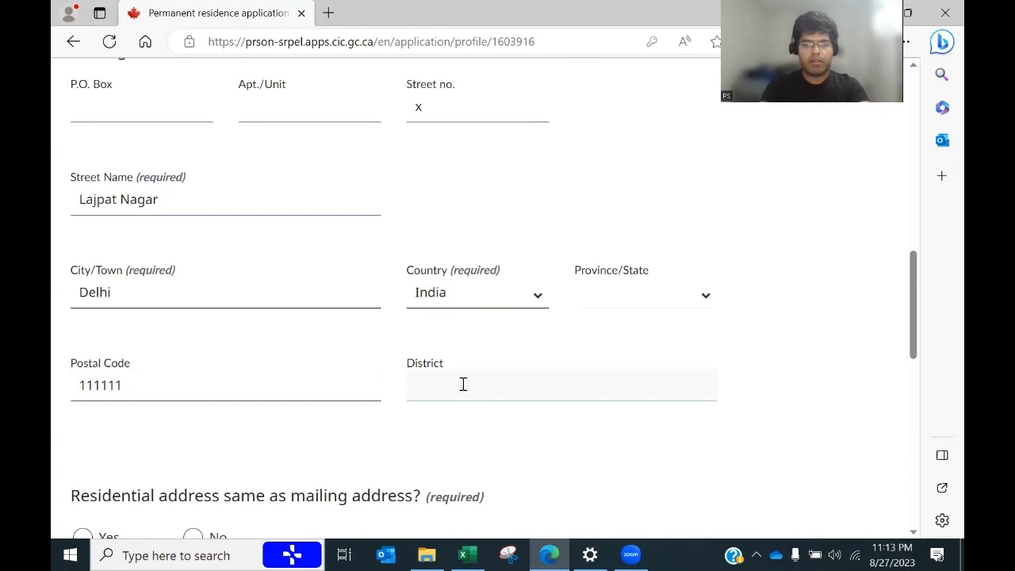
{"action": "type", "text": "Delhi"}
{"action": "left_click_drag", "start_coordinate": [914, 322], "coordinate": [908, 384]}
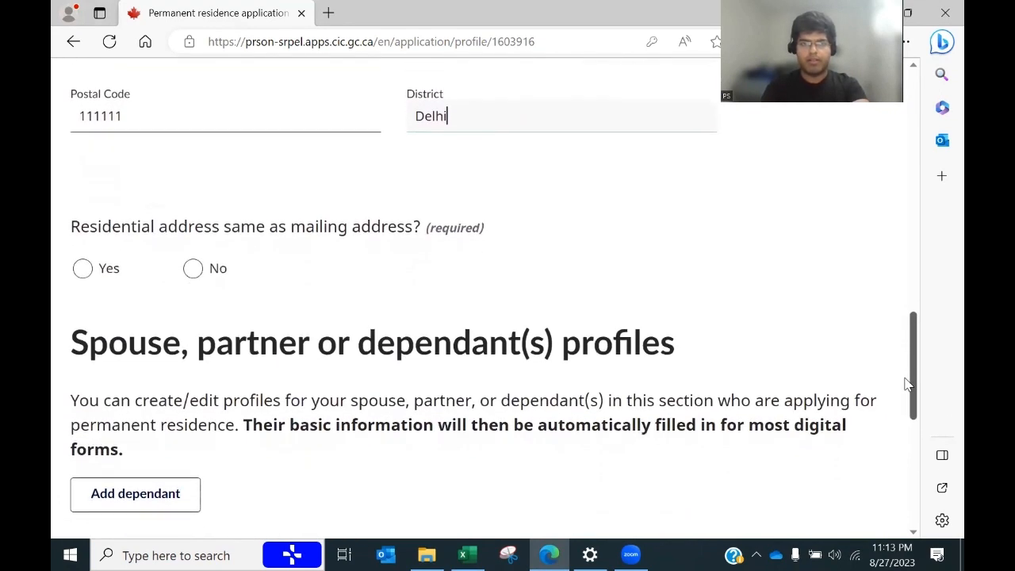
Step: Mark the residential address the same as mailing, then save the profile
{"action": "left_click", "coordinate": [83, 268]}
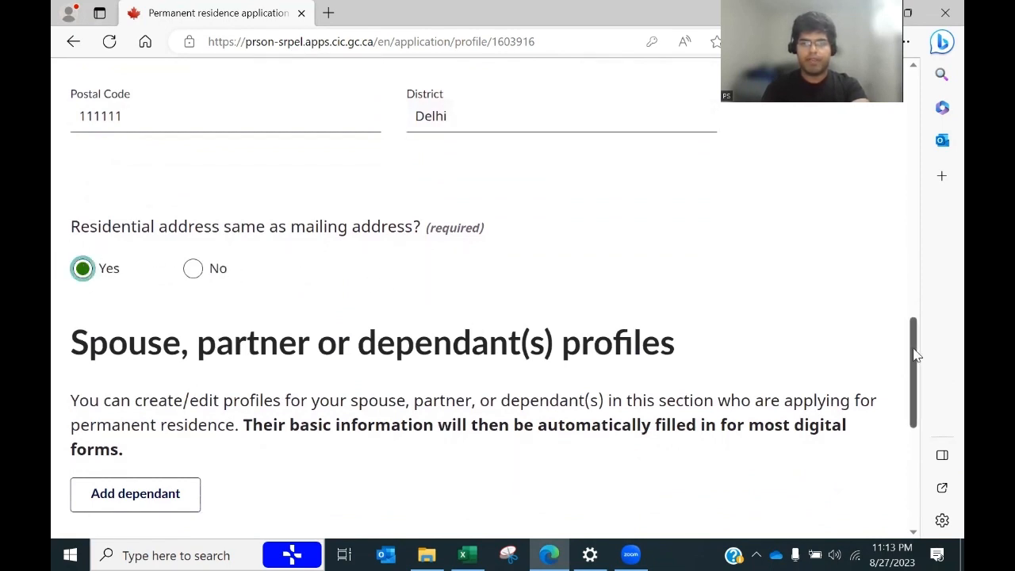
{"action": "left_click_drag", "start_coordinate": [913, 356], "coordinate": [916, 399]}
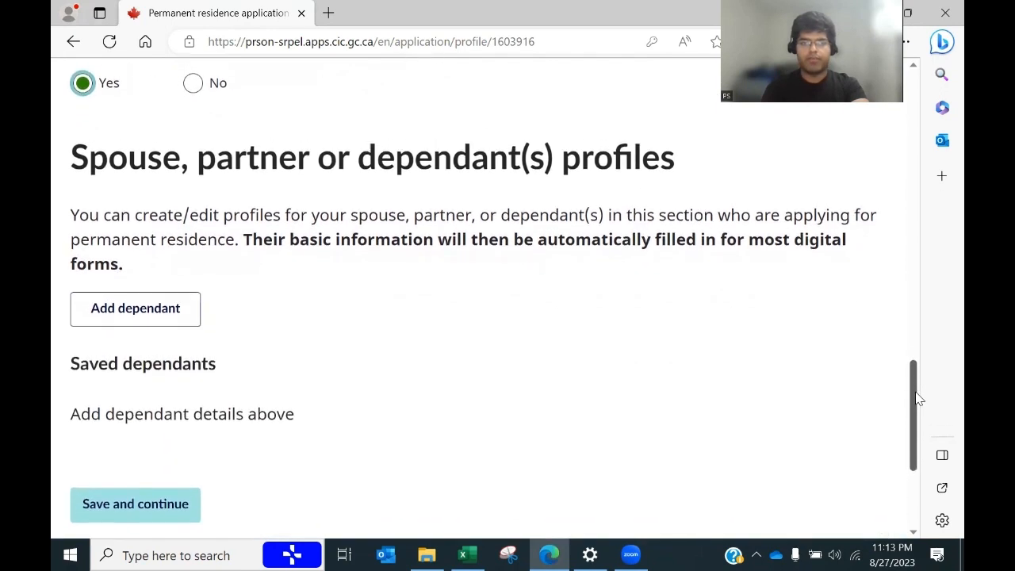
{"action": "left_click", "coordinate": [156, 316]}
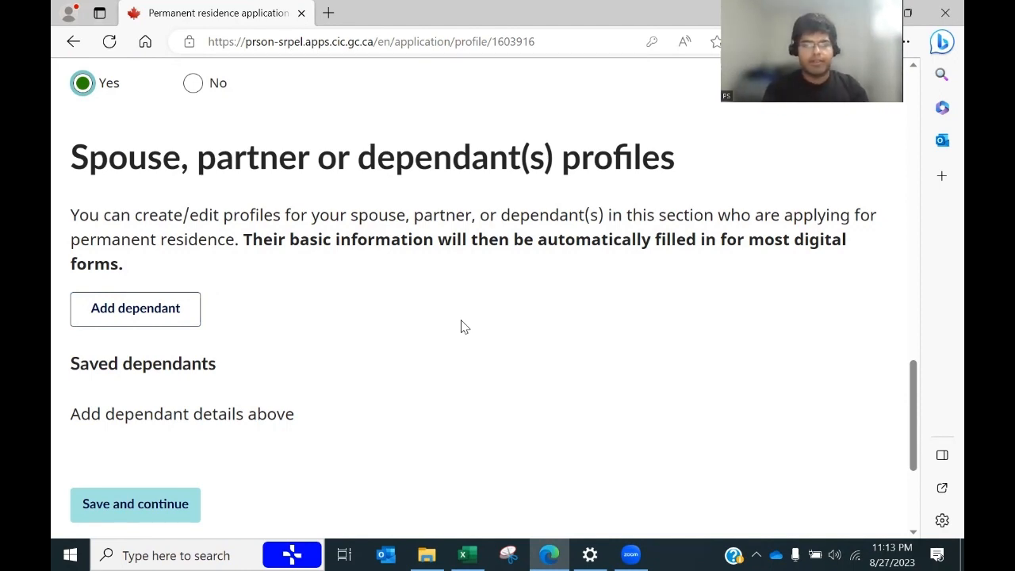
{"action": "left_click", "coordinate": [108, 505]}
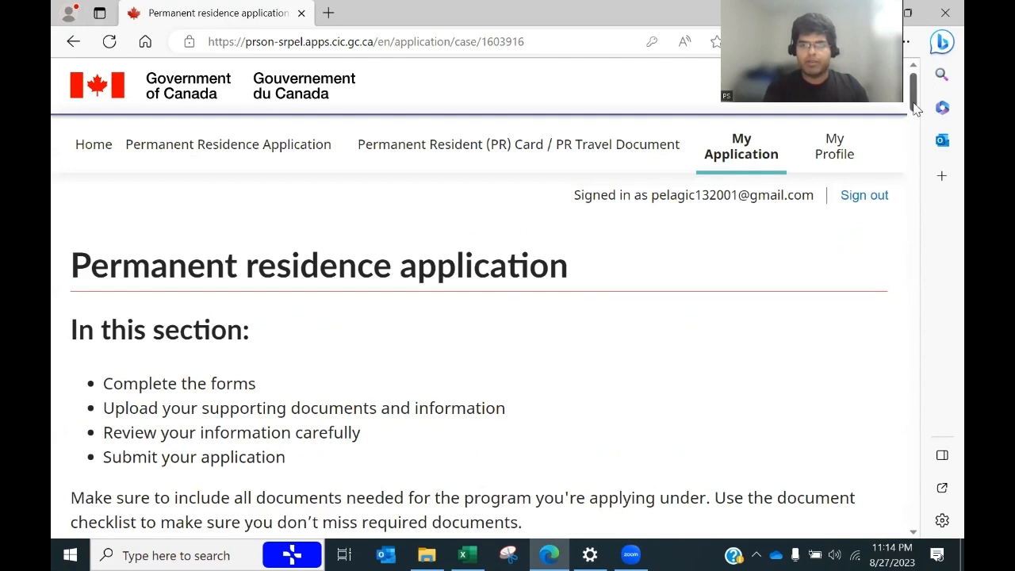
Step: Open the Generic application form for Canada (IMM 0008) from the forms table for editing
{"action": "left_click_drag", "start_coordinate": [915, 109], "coordinate": [918, 133]}
{"action": "left_click_drag", "start_coordinate": [917, 138], "coordinate": [914, 230]}
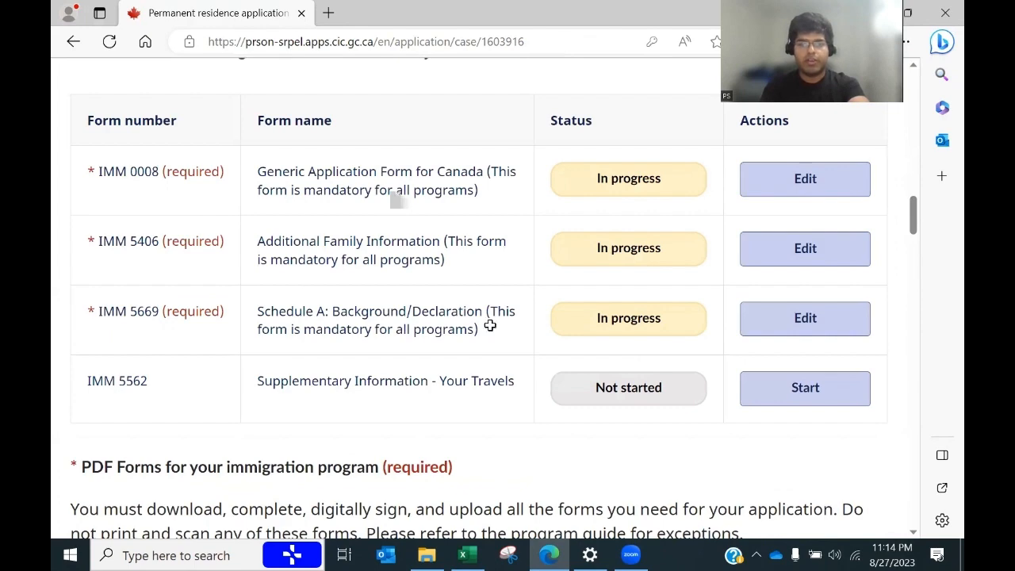
{"action": "key", "text": "alt+Tab"}
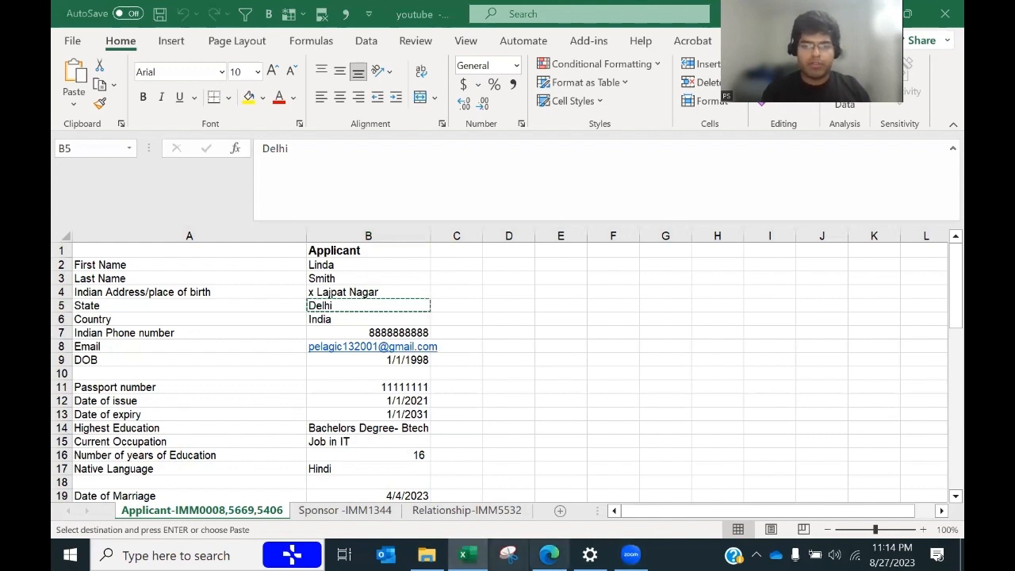
{"action": "left_click", "coordinate": [549, 554]}
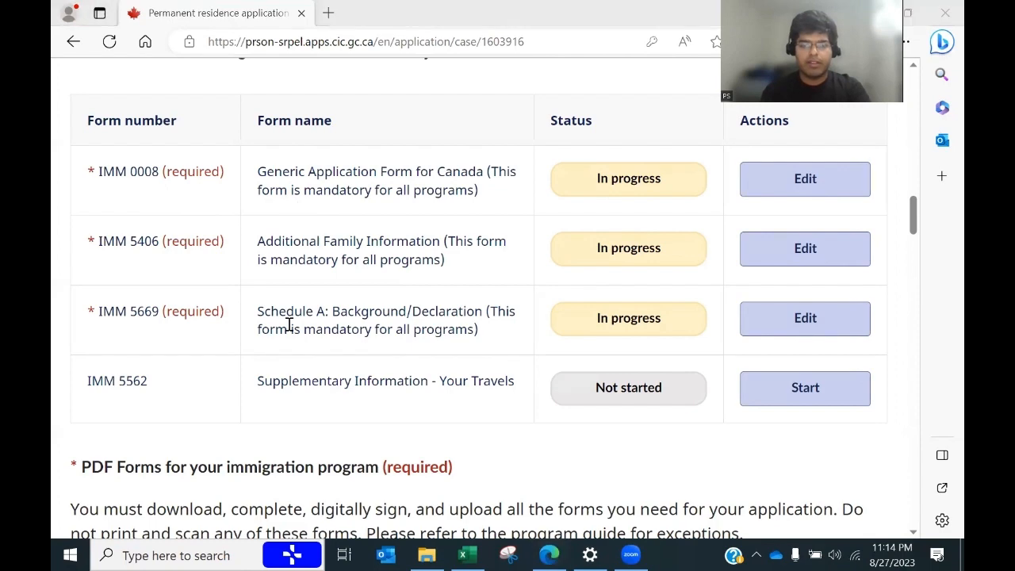
{"action": "left_click", "coordinate": [466, 554]}
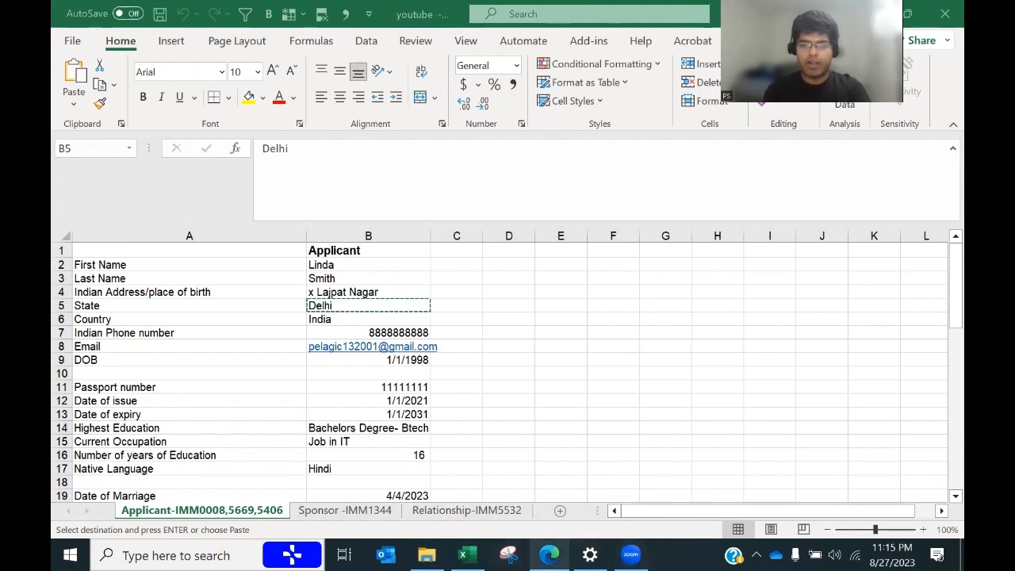
{"action": "left_click", "coordinate": [549, 555]}
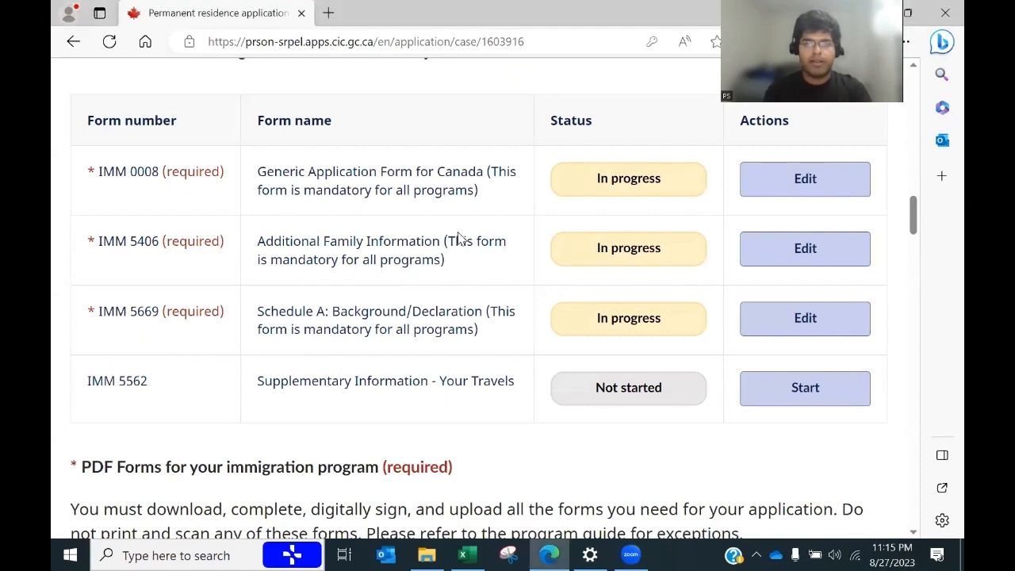
{"action": "left_click", "coordinate": [774, 190]}
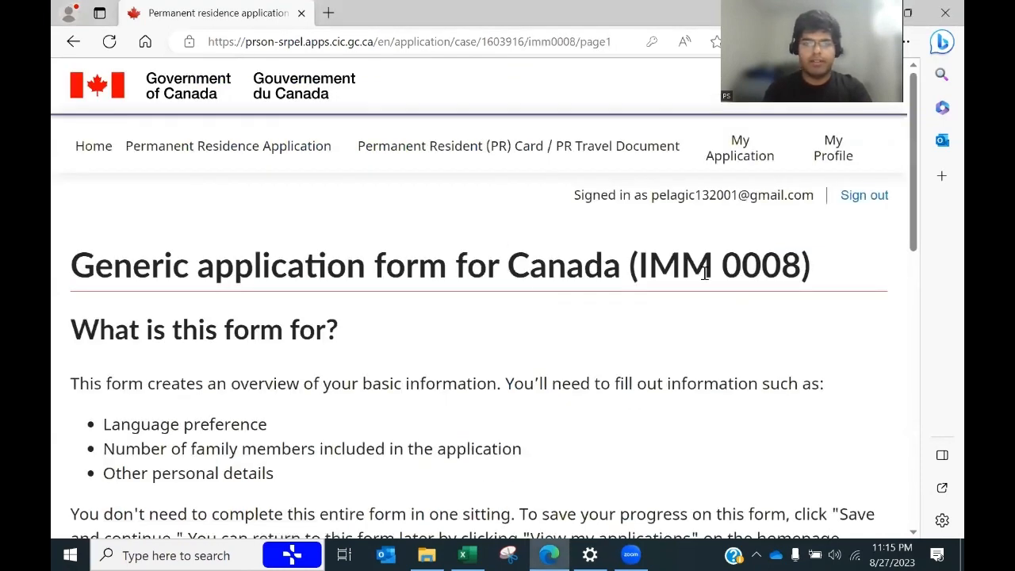
Step: Past the introduction, set interview language to English with no interpreter requested
{"action": "left_click_drag", "start_coordinate": [909, 196], "coordinate": [909, 389]}
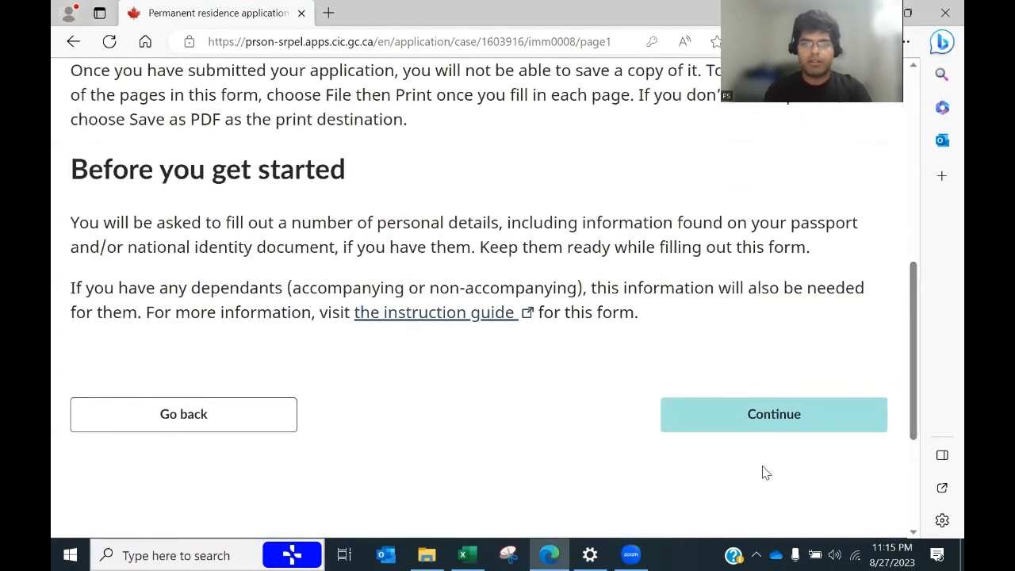
{"action": "left_click", "coordinate": [768, 425]}
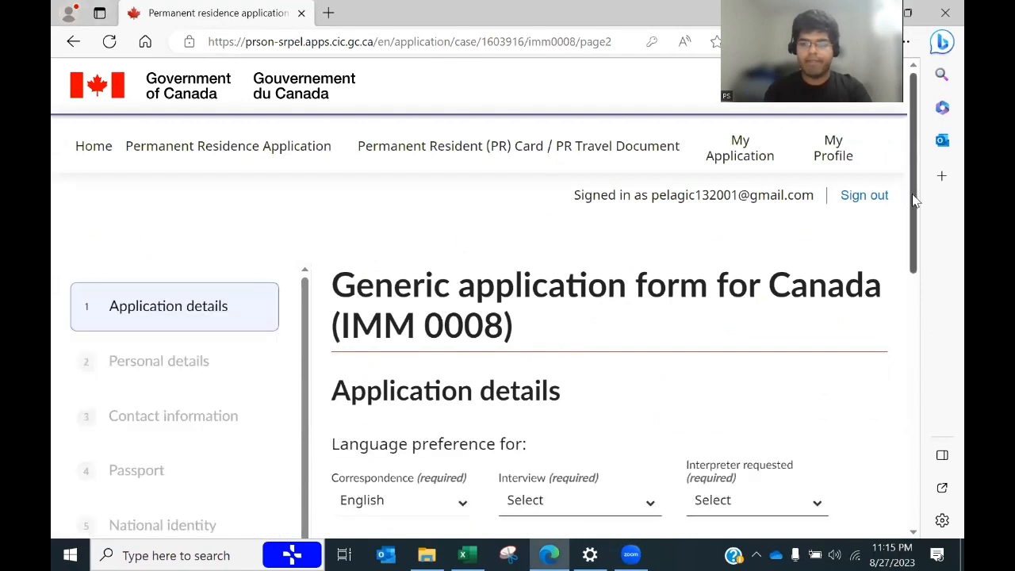
{"action": "left_click_drag", "start_coordinate": [914, 200], "coordinate": [940, 288]}
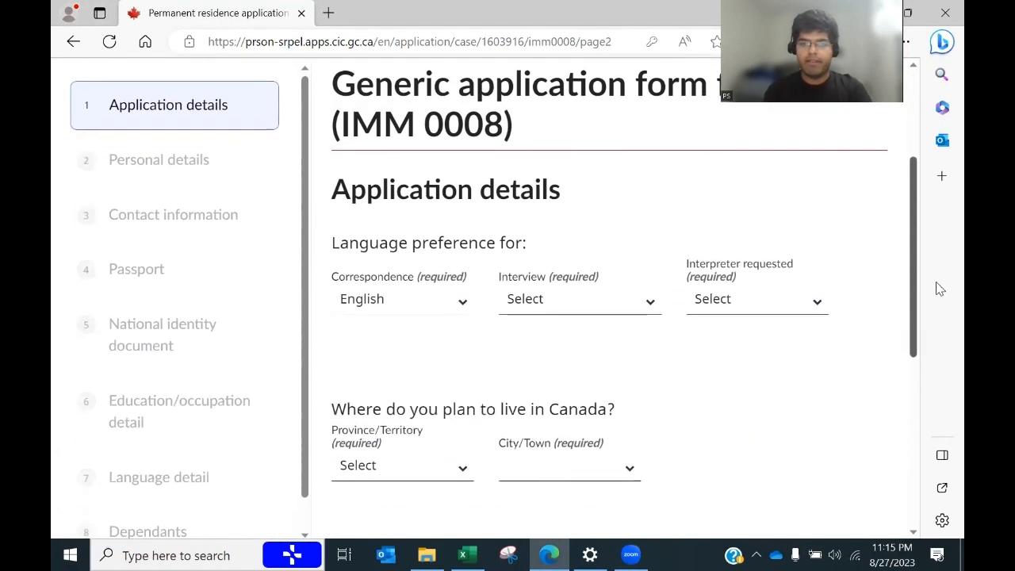
{"action": "left_click", "coordinate": [646, 291]}
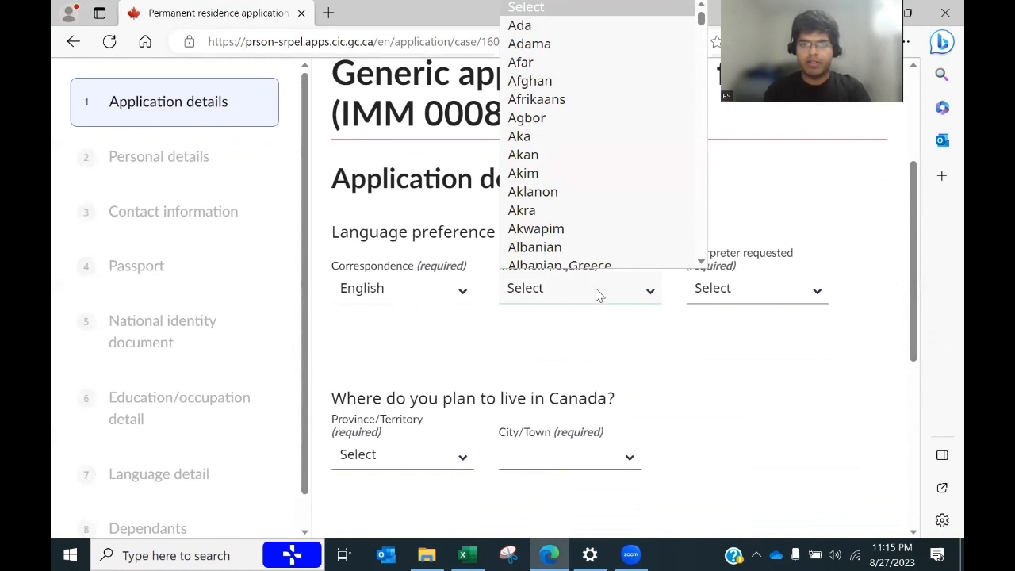
{"action": "key", "text": "e"}
{"action": "key", "text": "d"}
{"action": "key", "text": "Down"}
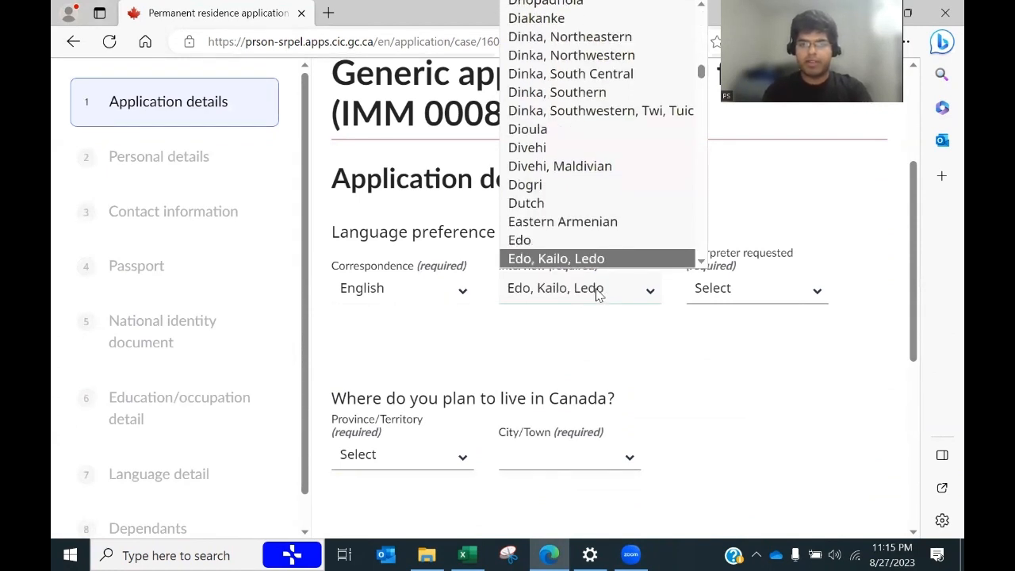
{"action": "key", "text": "Down"}
{"action": "key", "text": "Down"}
{"action": "key", "text": "Down"}
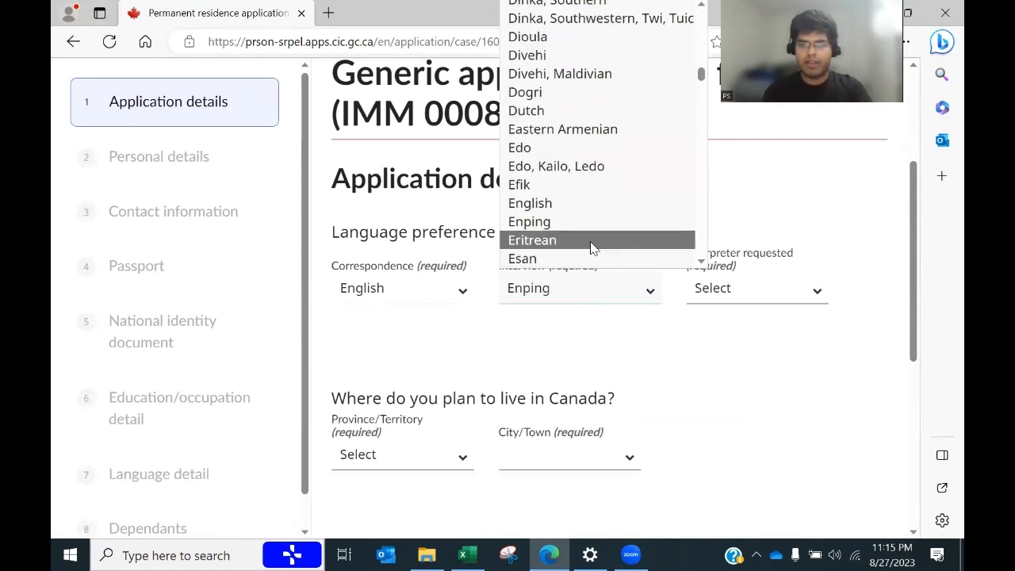
{"action": "left_click", "coordinate": [561, 203]}
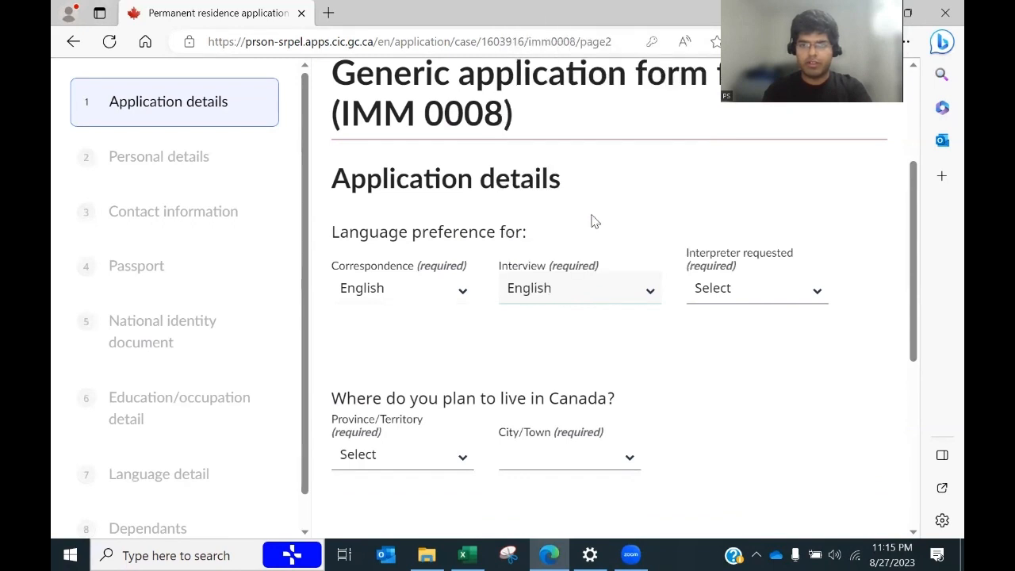
{"action": "left_click", "coordinate": [809, 294]}
{"action": "left_click", "coordinate": [721, 358]}
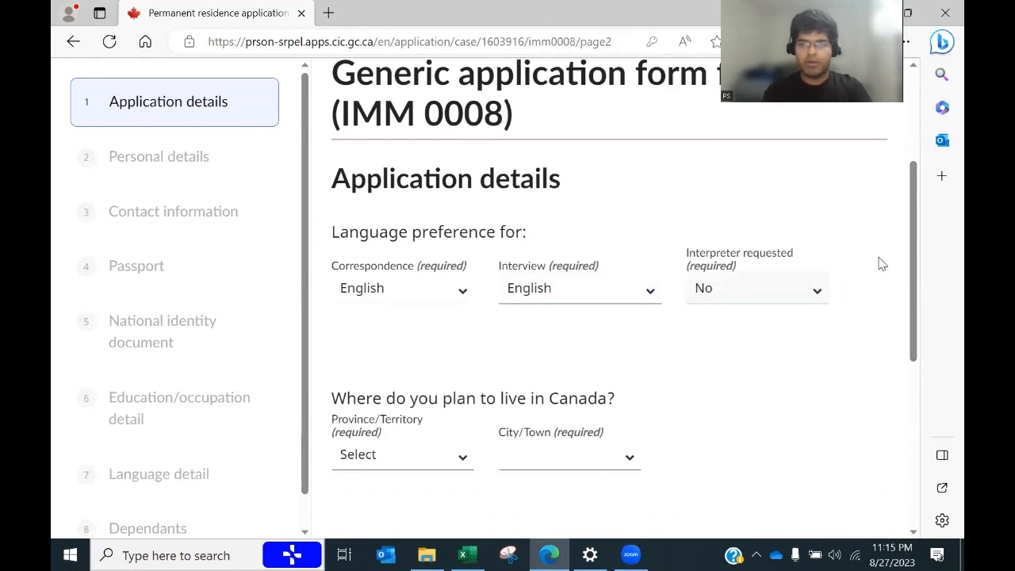
Step: Set planned residence to ON, Toronto and save the application details
{"action": "left_click_drag", "start_coordinate": [912, 245], "coordinate": [912, 305]}
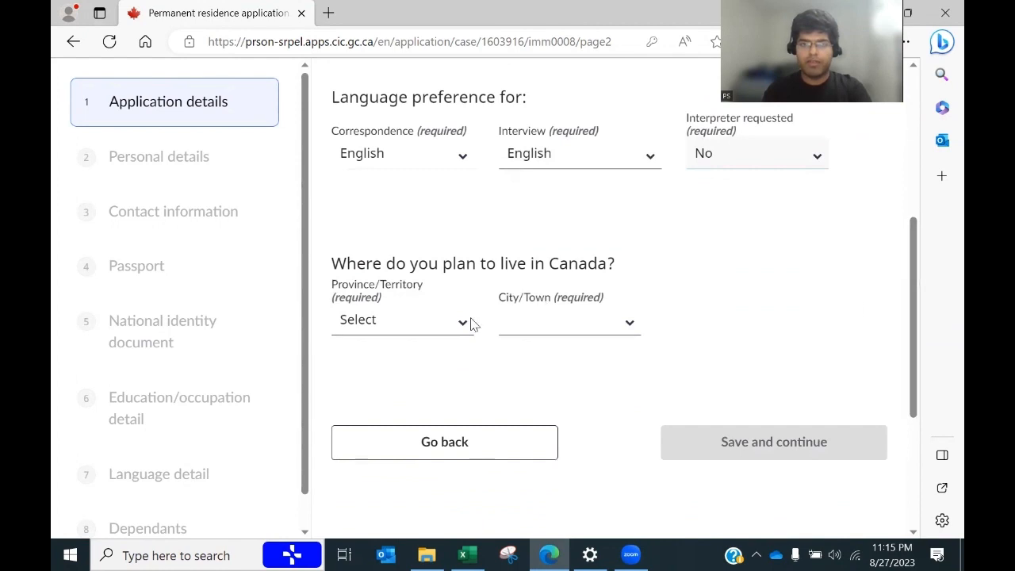
{"action": "left_click", "coordinate": [395, 335]}
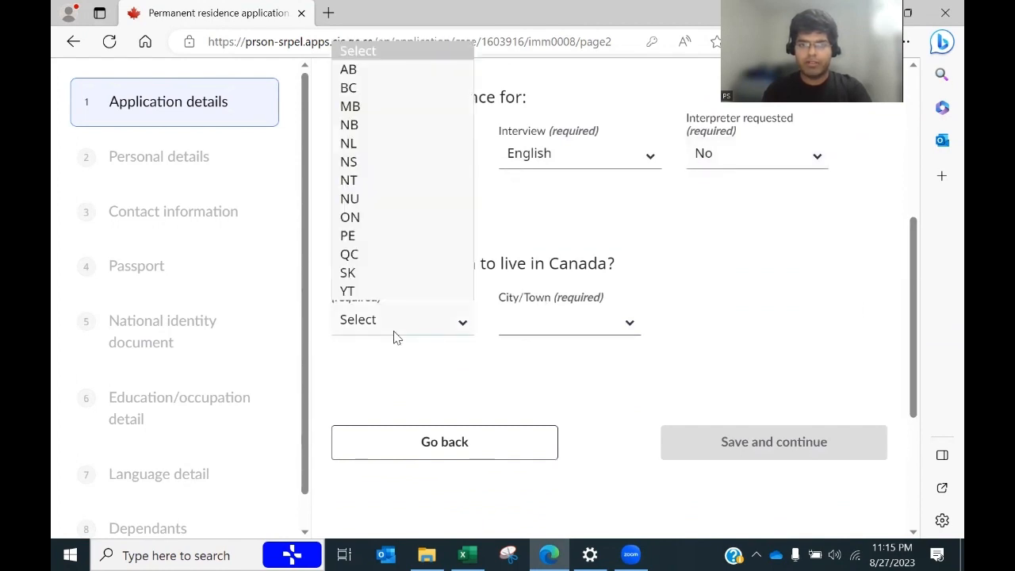
{"action": "left_click", "coordinate": [365, 217]}
{"action": "left_click", "coordinate": [582, 324]}
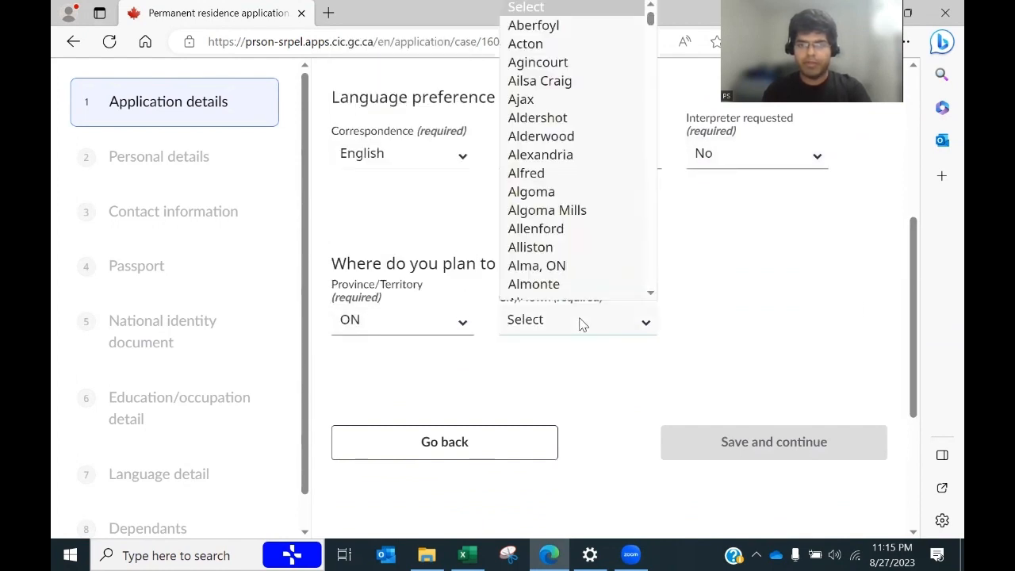
{"action": "key", "text": "t"}
{"action": "key", "text": "Down"}
{"action": "key", "text": "Down"}
{"action": "key", "text": "Down"}
{"action": "key", "text": "Down"}
{"action": "key", "text": "Down"}
{"action": "key", "text": "Down"}
{"action": "key", "text": "Down"}
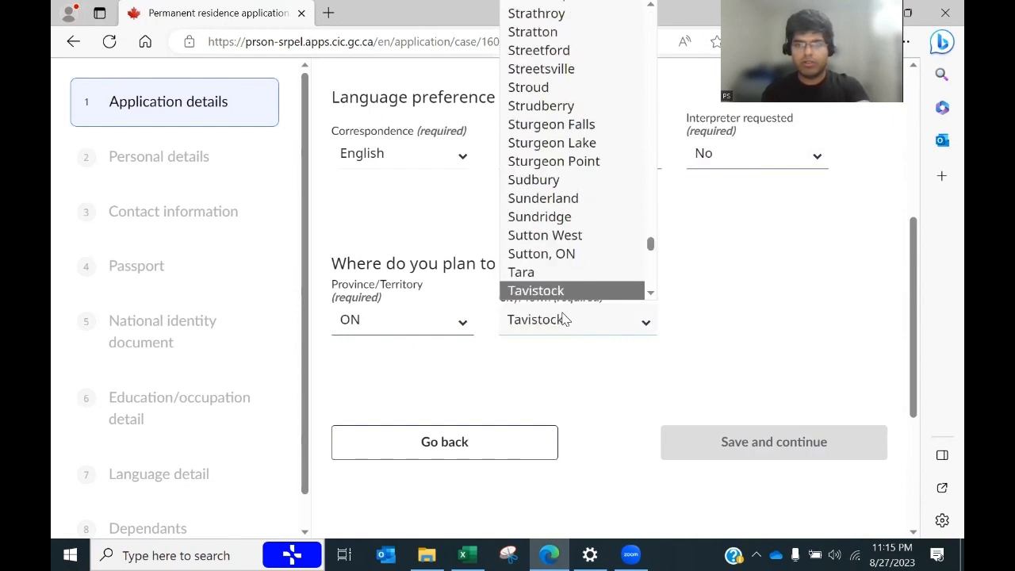
{"action": "key", "text": "Down"}
{"action": "key", "text": "Down"}
{"action": "key", "text": "Down"}
{"action": "key", "text": "Down"}
{"action": "key", "text": "Down"}
{"action": "key", "text": "Down"}
{"action": "key", "text": "Down"}
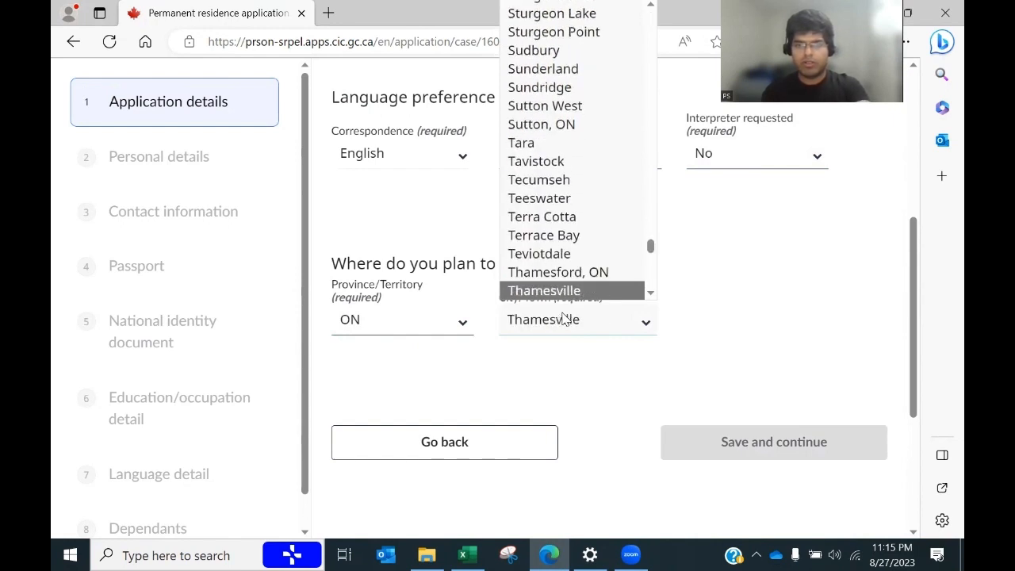
{"action": "key", "text": "Down"}
{"action": "key", "text": "Down"}
{"action": "key", "text": "Down"}
{"action": "key", "text": "Down"}
{"action": "key", "text": "Down"}
{"action": "key", "text": "Down"}
{"action": "key", "text": "Down"}
{"action": "key", "text": "Down"}
{"action": "key", "text": "Down"}
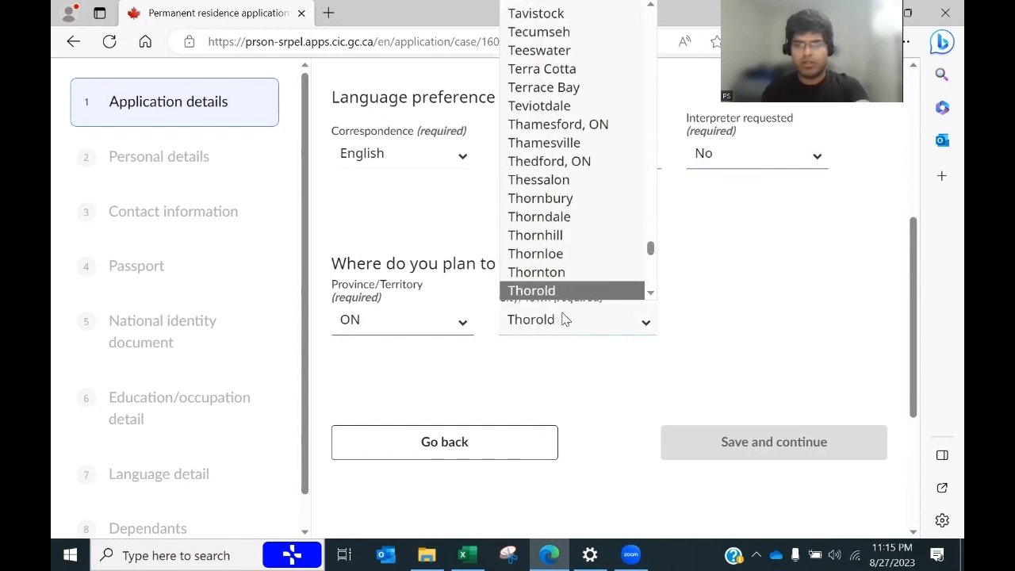
{"action": "key", "text": "Down"}
{"action": "key", "text": "Down"}
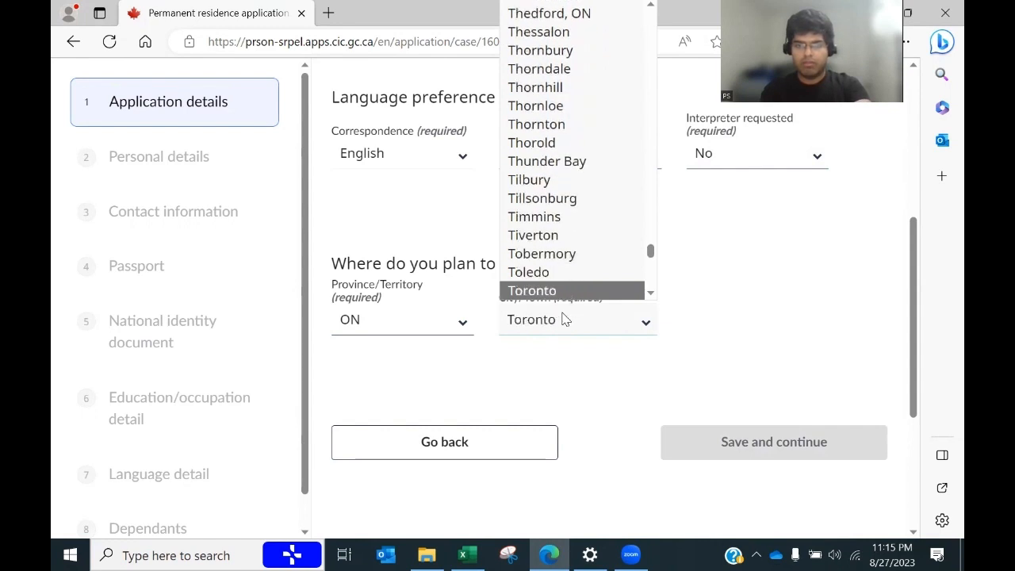
{"action": "left_click", "coordinate": [544, 274]}
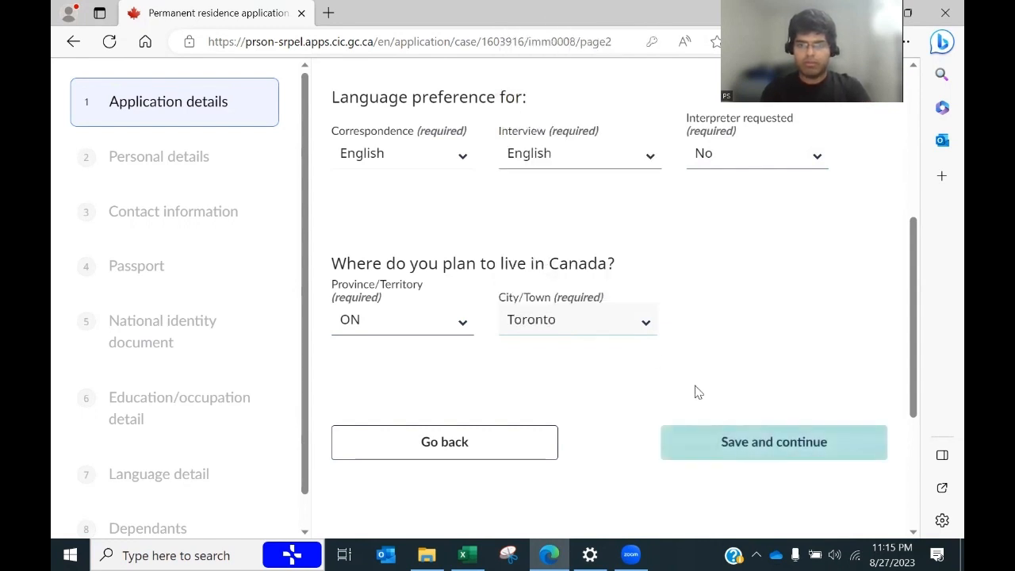
{"action": "left_click", "coordinate": [755, 448]}
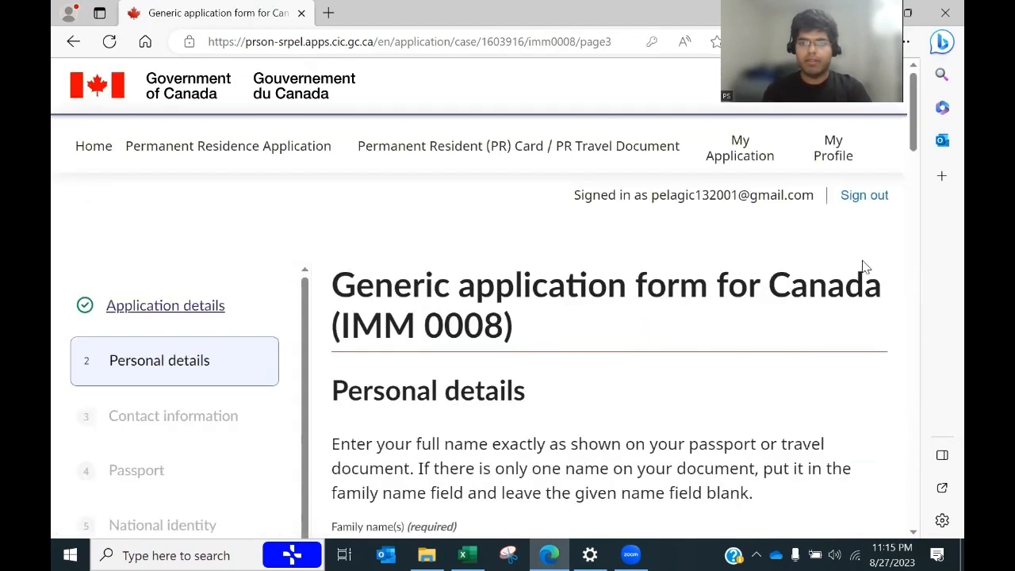
Step: Answer No to having used other names
{"action": "left_click_drag", "start_coordinate": [914, 123], "coordinate": [921, 208]}
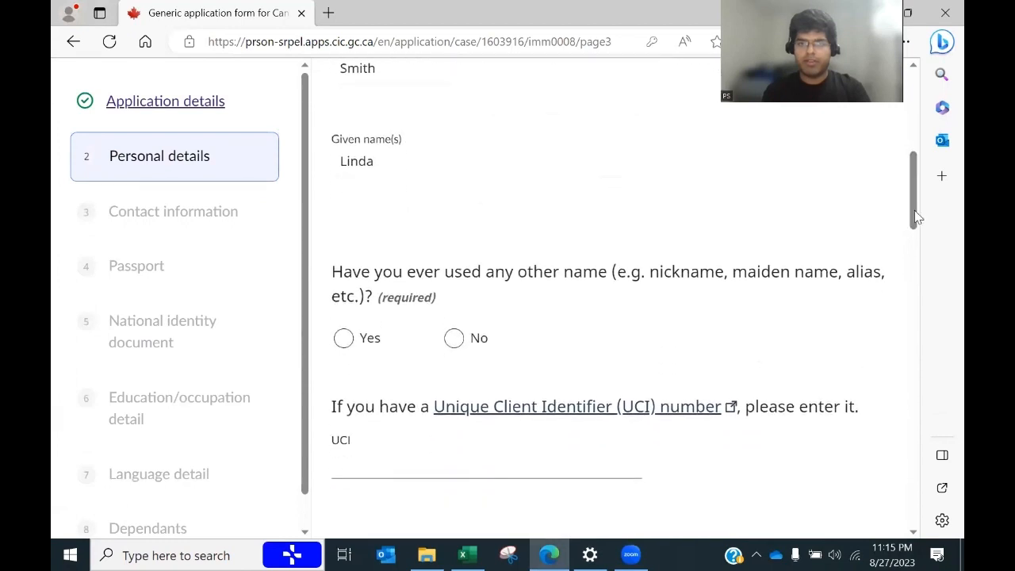
{"action": "left_click", "coordinate": [453, 337]}
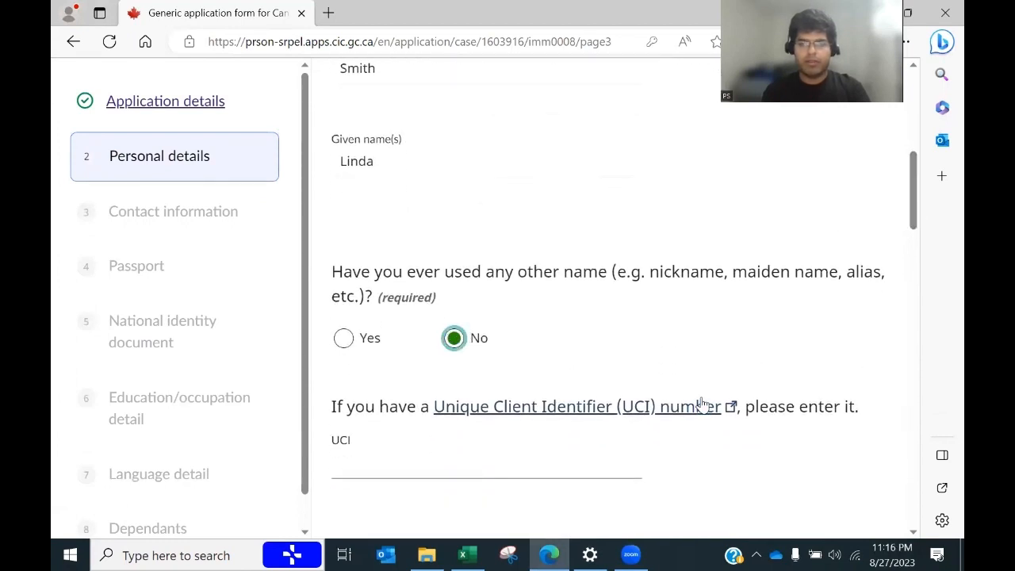
{"action": "left_click_drag", "start_coordinate": [916, 212], "coordinate": [915, 237]}
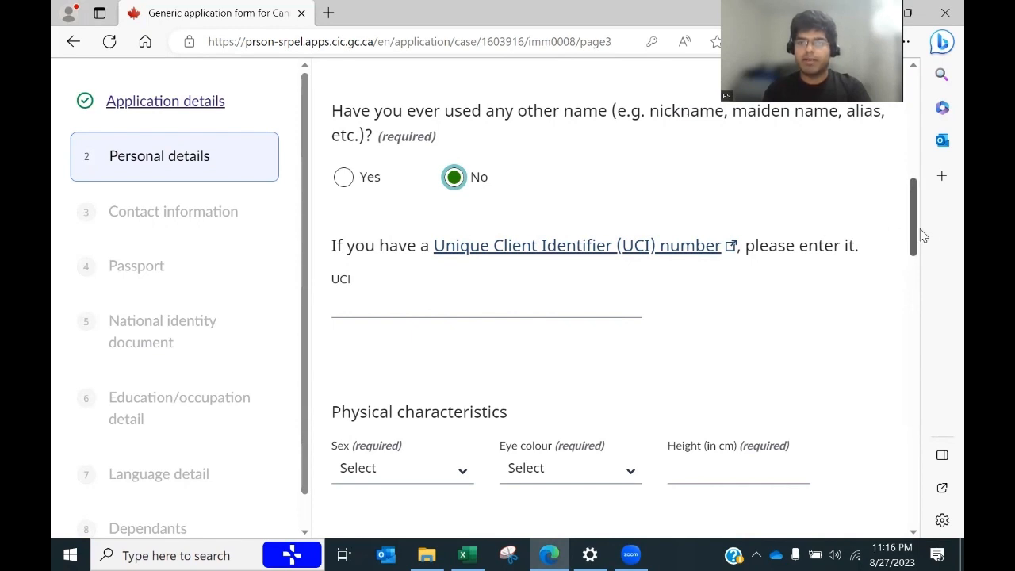
{"action": "left_click_drag", "start_coordinate": [915, 223], "coordinate": [911, 254]}
Step: Set sex to F Female, eye colour Black and height 156 cm
{"action": "left_click", "coordinate": [396, 286]}
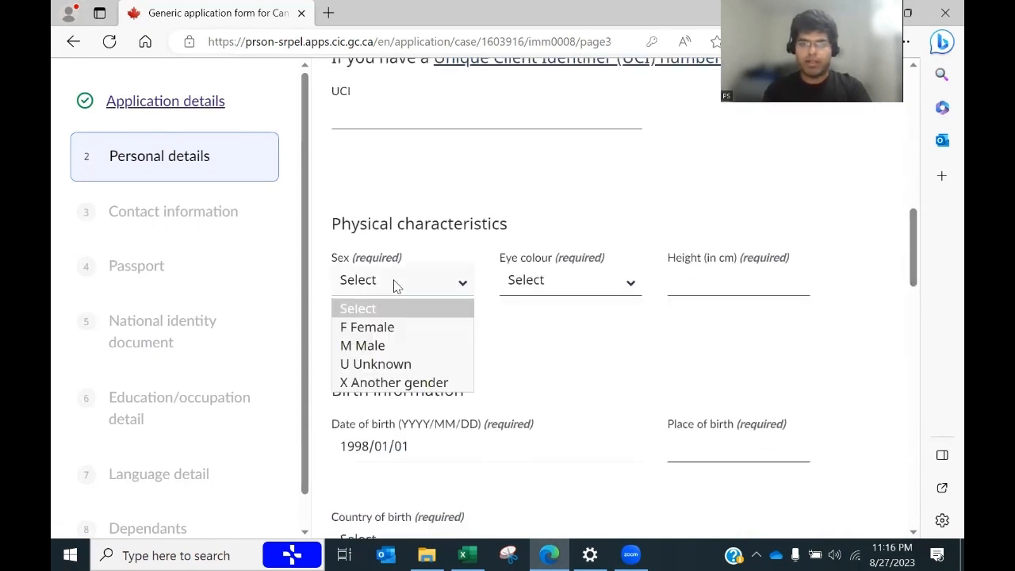
{"action": "left_click", "coordinate": [358, 326]}
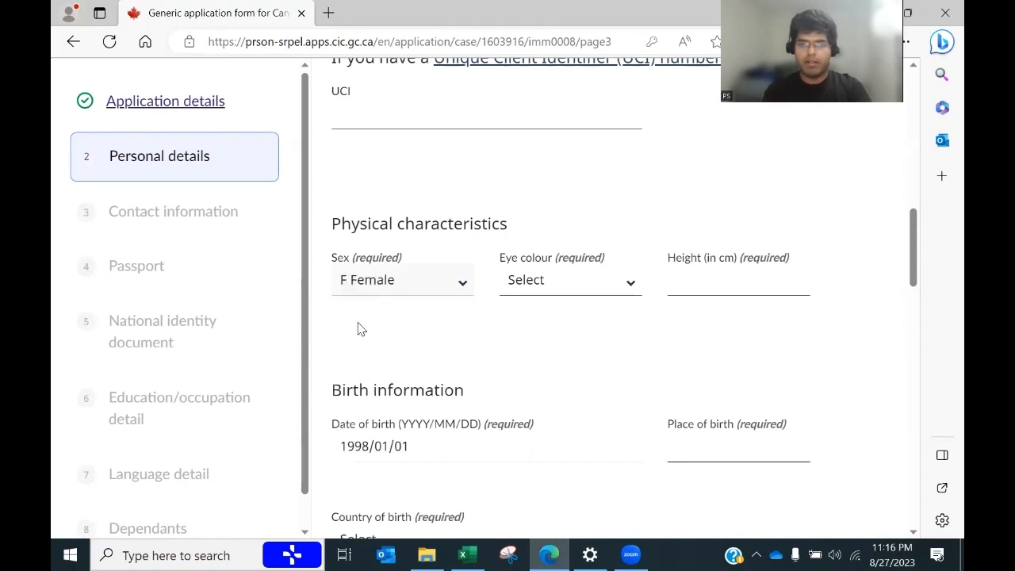
{"action": "left_click", "coordinate": [535, 287]}
{"action": "left_click", "coordinate": [517, 327]}
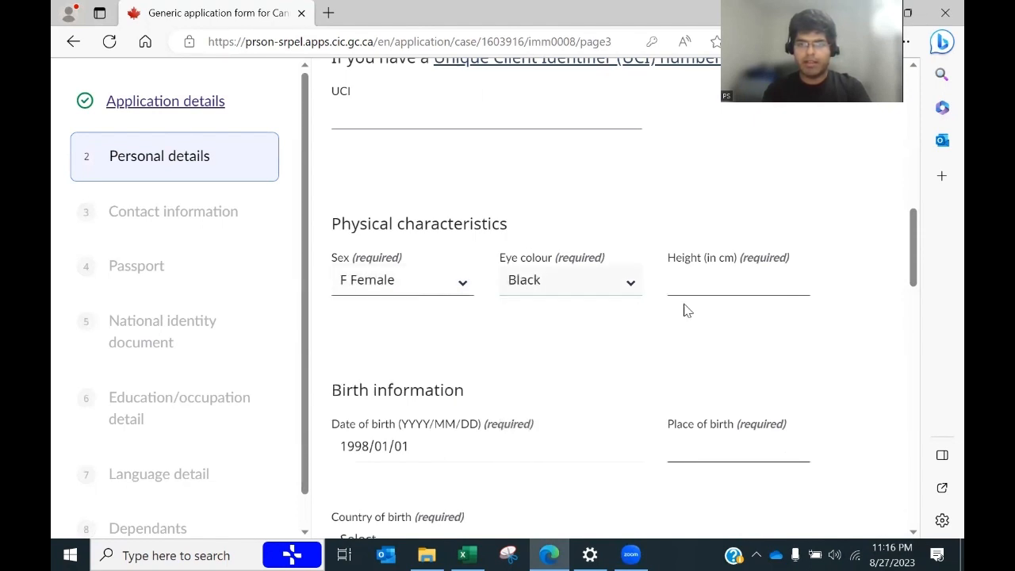
{"action": "left_click", "coordinate": [738, 280]}
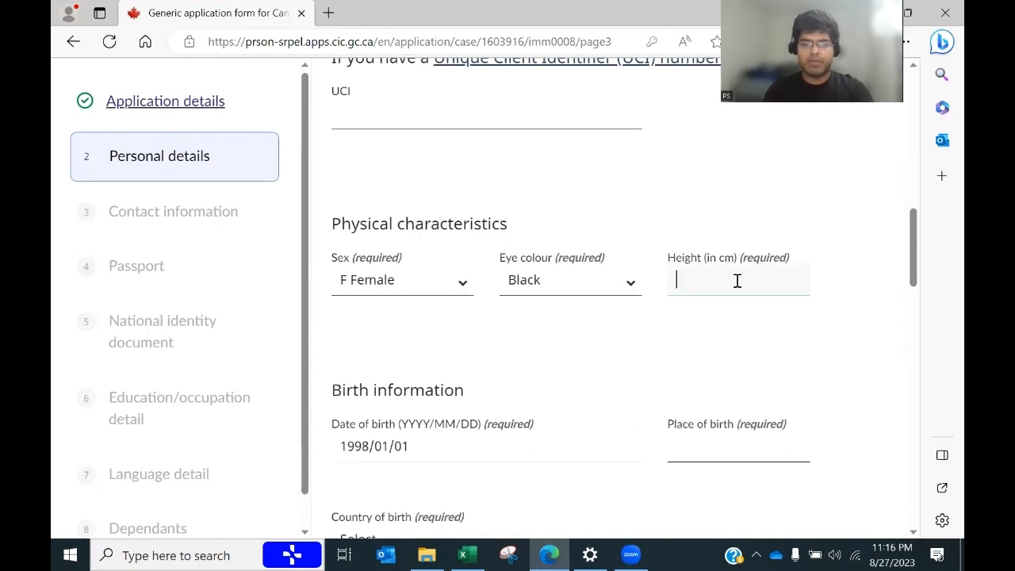
{"action": "type", "text": "156"}
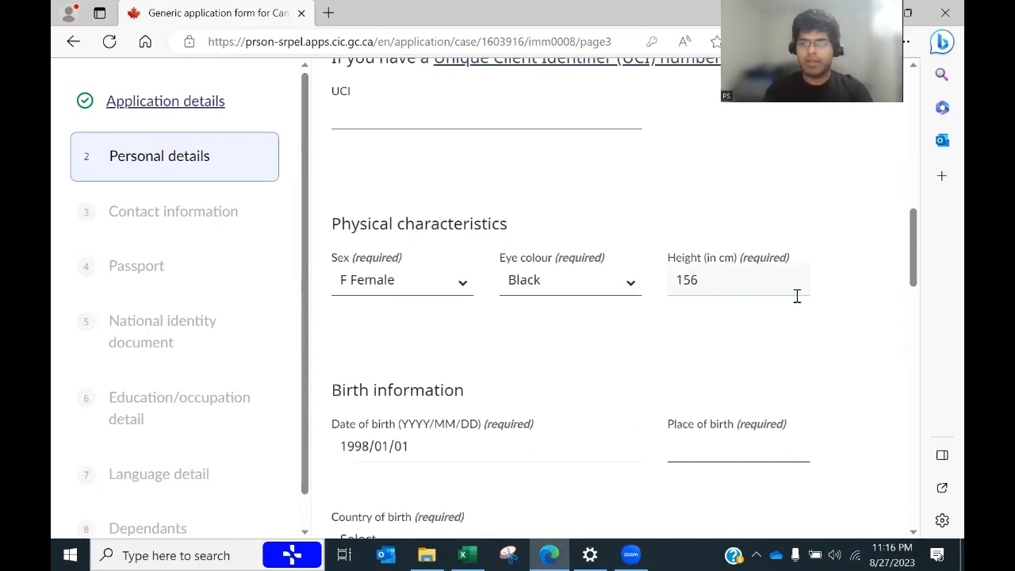
Step: Enter place of birth Delhi with India as country of birth
{"action": "left_click_drag", "start_coordinate": [913, 267], "coordinate": [913, 294]}
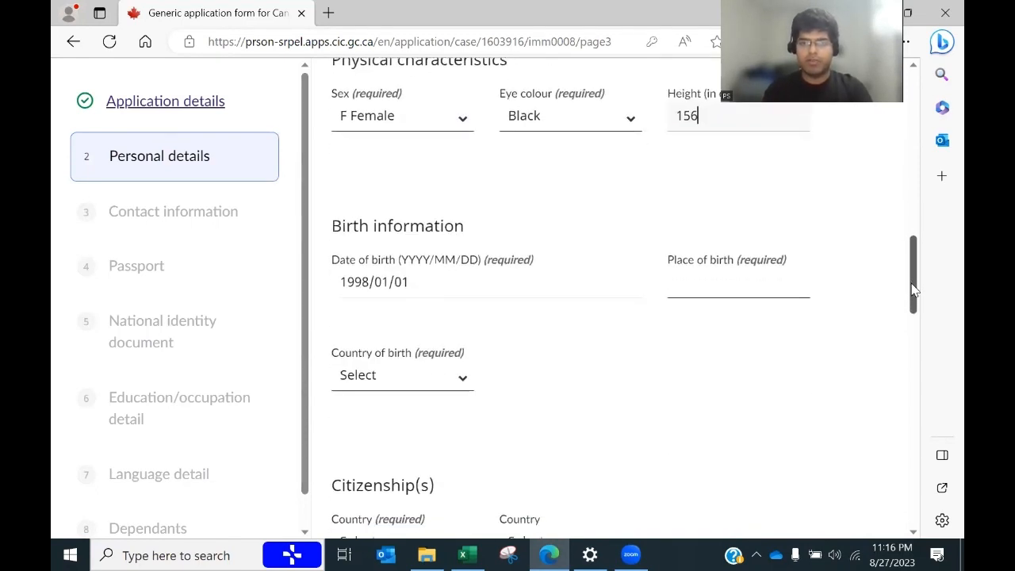
{"action": "left_click", "coordinate": [694, 287]}
{"action": "type", "text": "Delhi"}
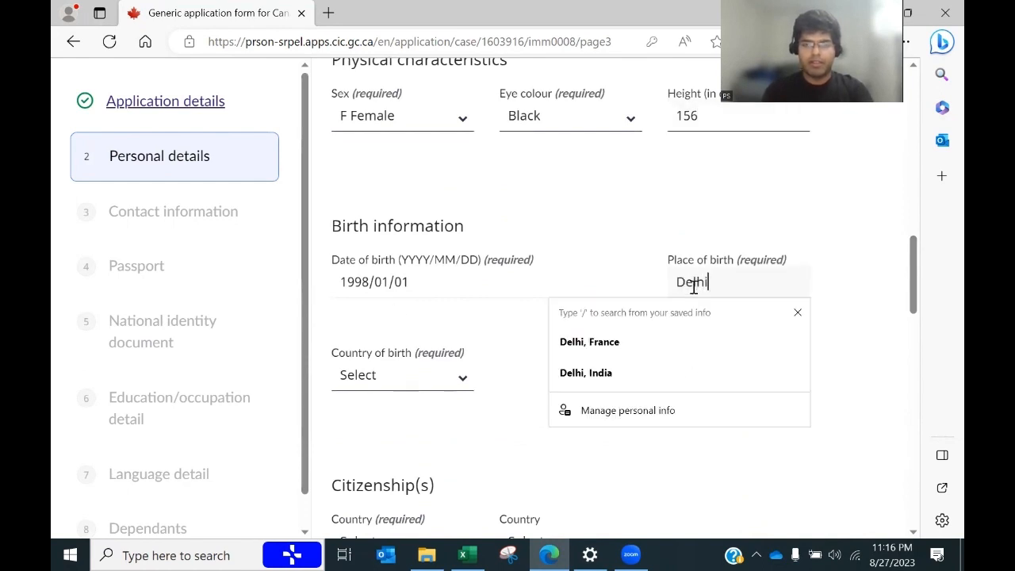
{"action": "left_click", "coordinate": [423, 379]}
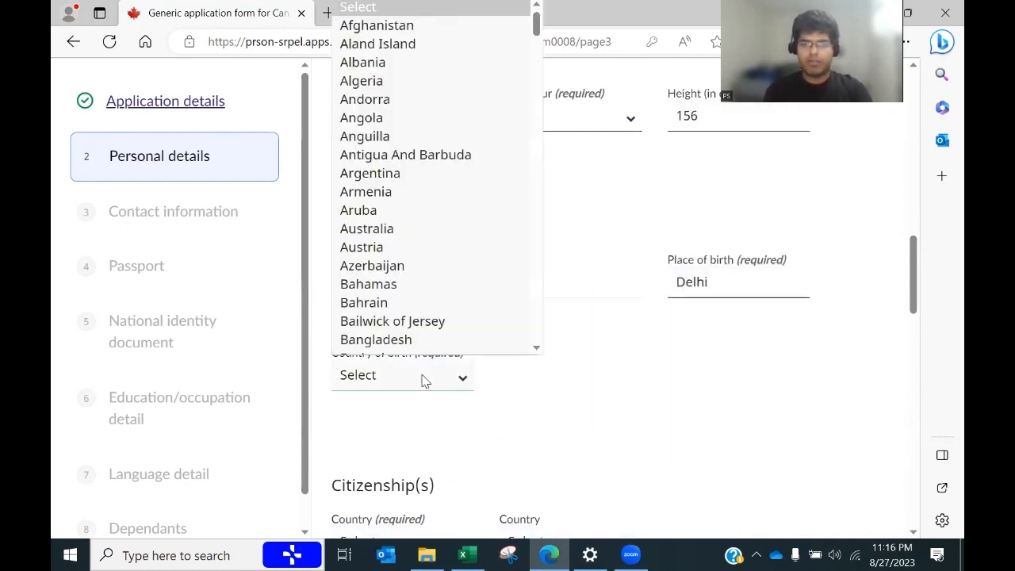
{"action": "type", "text": "india"}
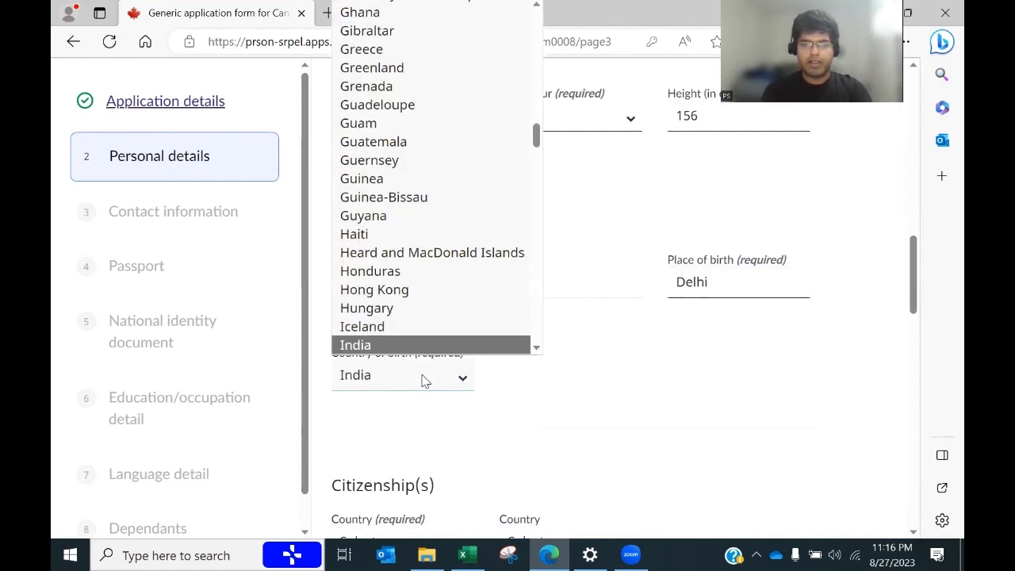
{"action": "left_click", "coordinate": [381, 345]}
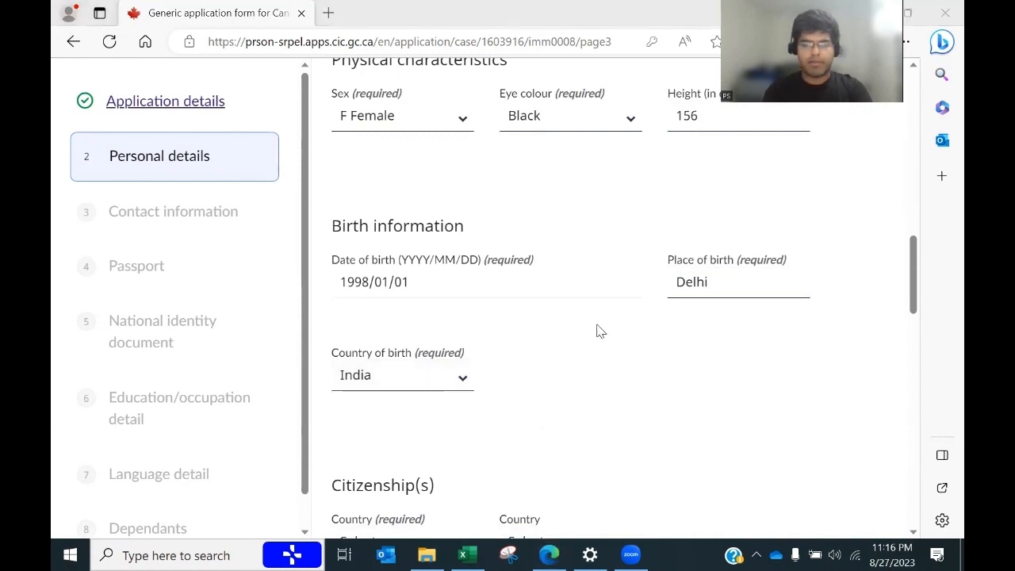
Step: Set India as both the first and second citizenship country
{"action": "left_click", "coordinate": [462, 554]}
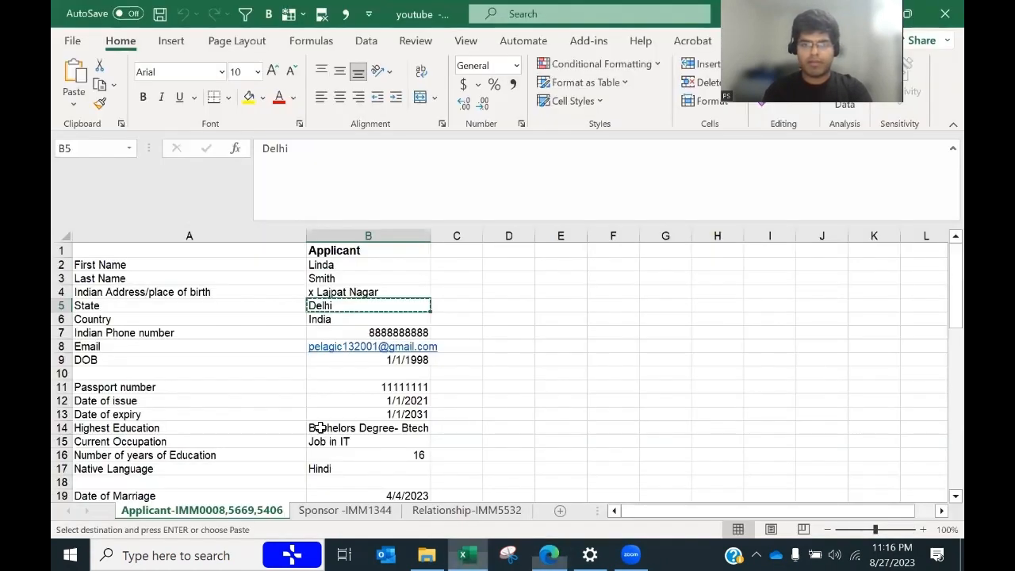
{"action": "left_click", "coordinate": [549, 554]}
{"action": "scroll", "coordinate": [444, 313], "scroll_direction": "down", "scroll_amount": 4}
{"action": "left_click", "coordinate": [407, 266]}
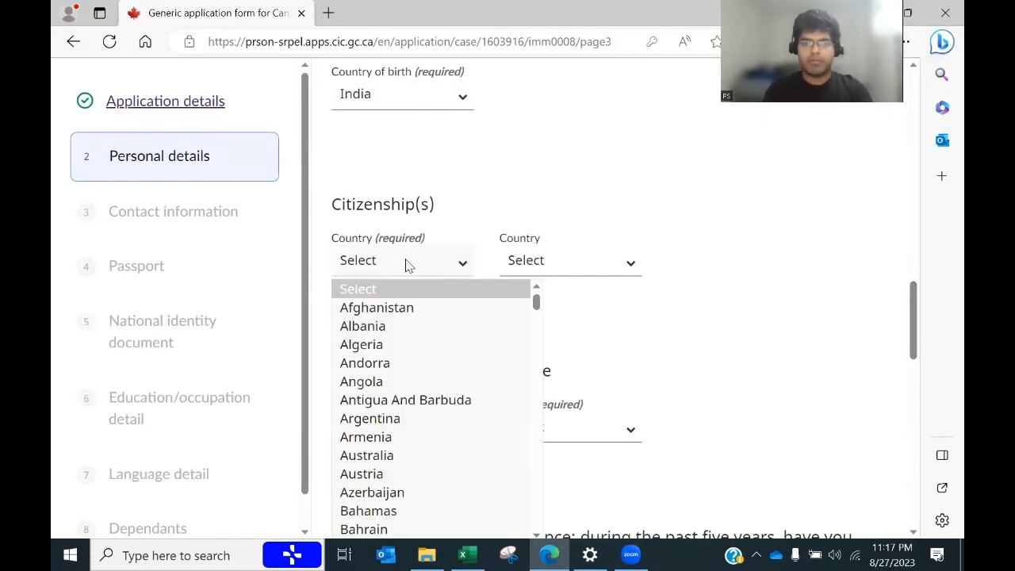
{"action": "type", "text": "in"}
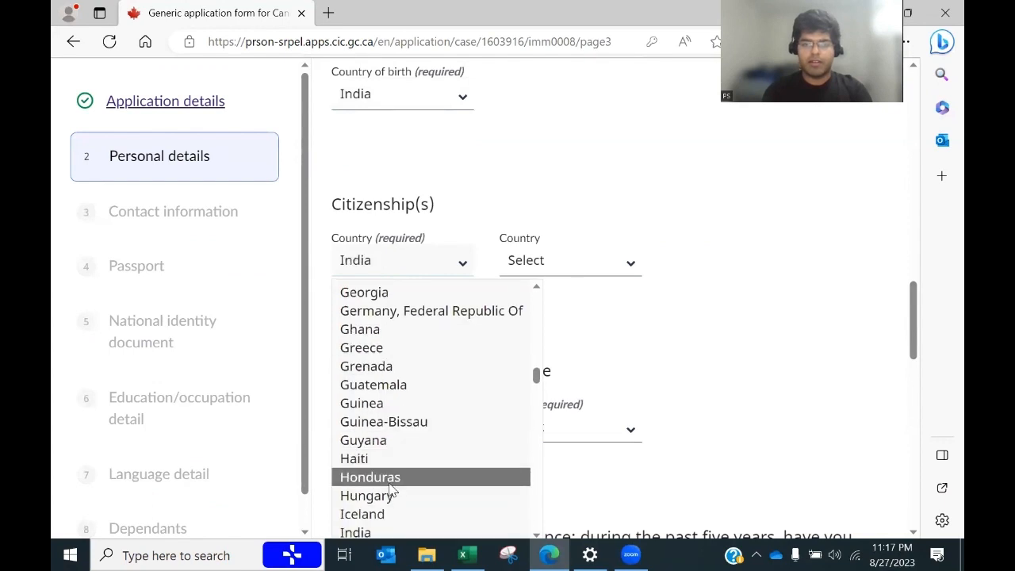
{"action": "left_click", "coordinate": [374, 532]}
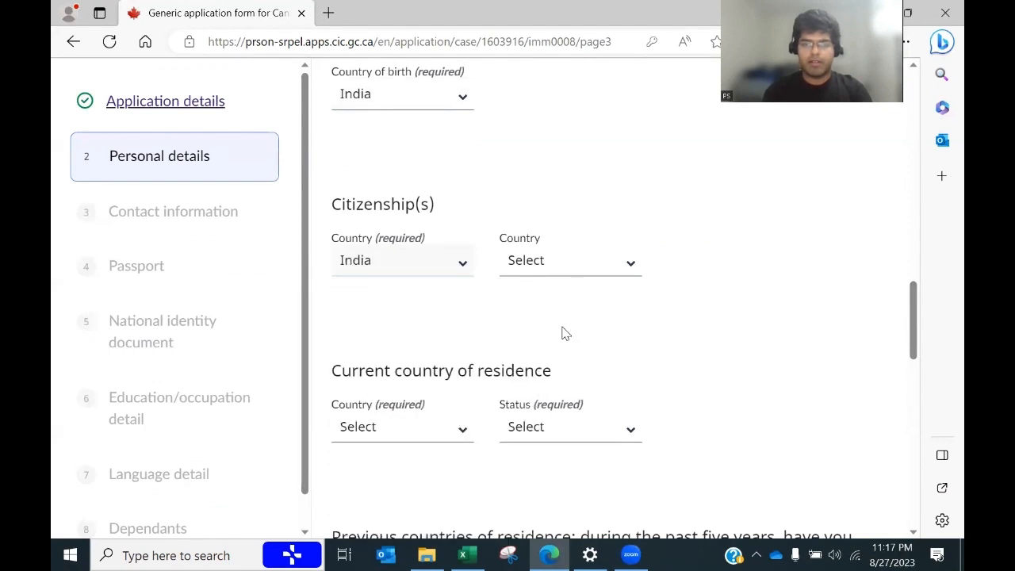
{"action": "left_click", "coordinate": [561, 271]}
{"action": "type", "text": "in"}
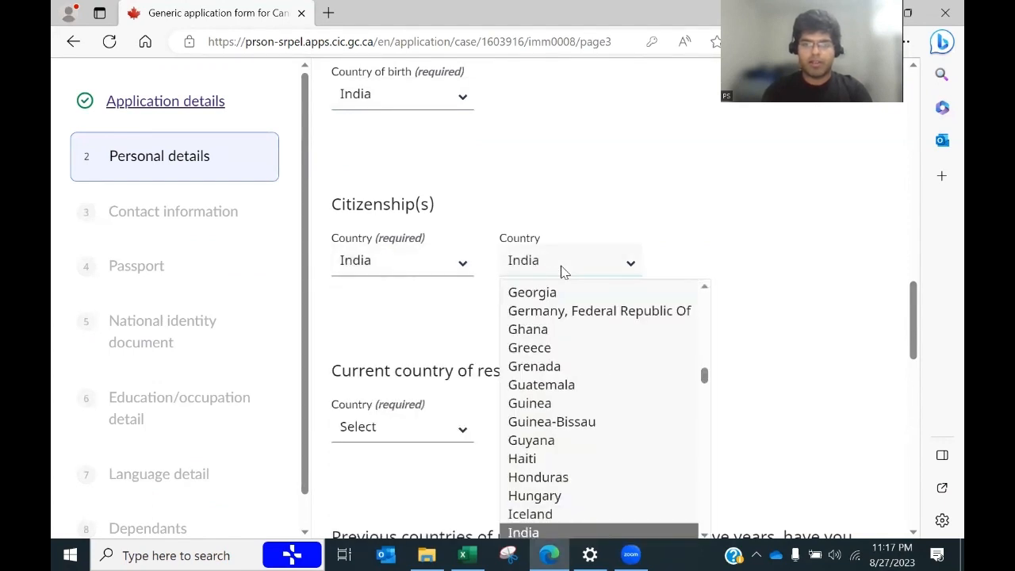
{"action": "left_click", "coordinate": [540, 530]}
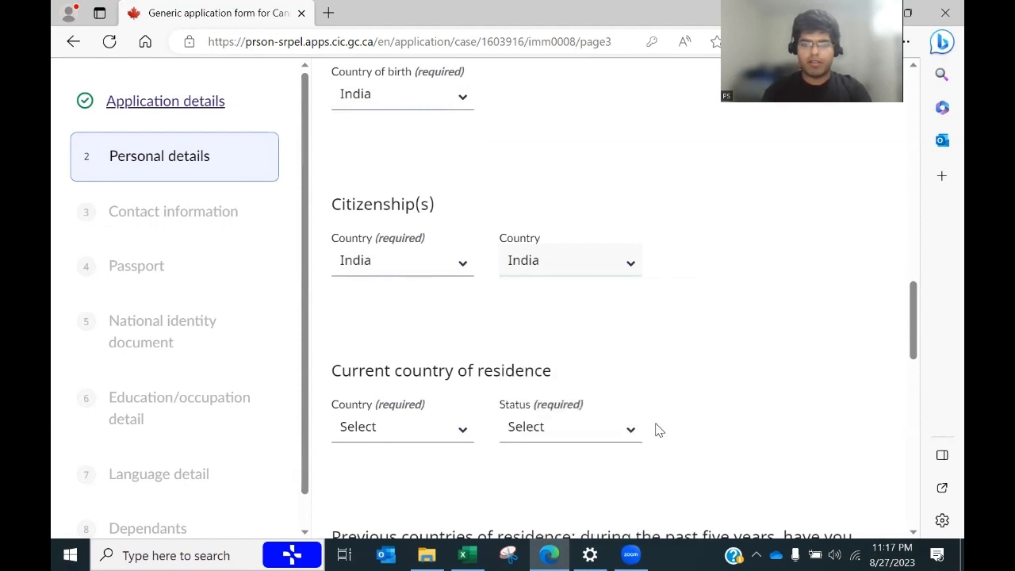
Step: Set current country of residence to India with status Citizen
{"action": "left_click_drag", "start_coordinate": [912, 347], "coordinate": [900, 383]}
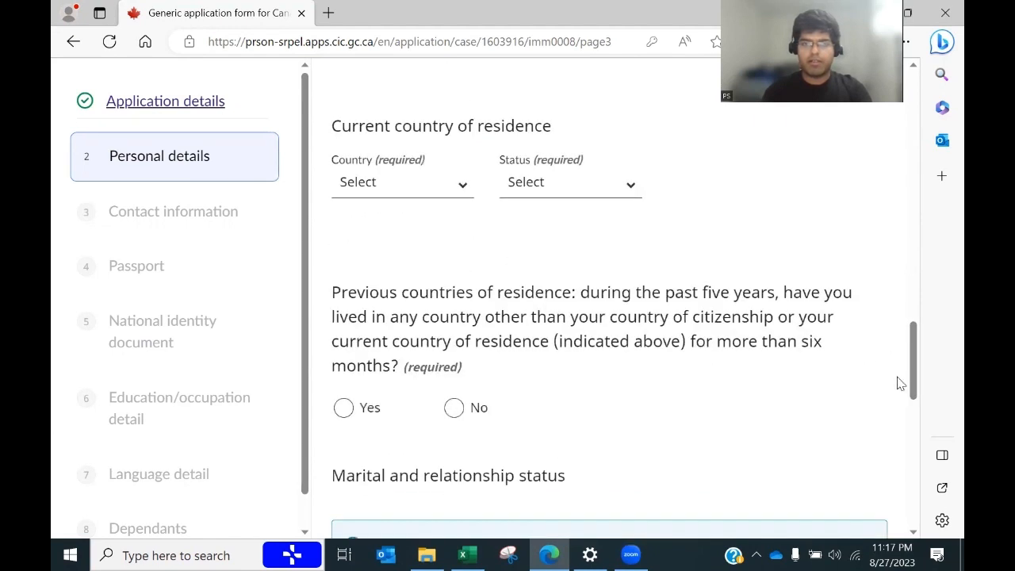
{"action": "left_click", "coordinate": [433, 193]}
{"action": "type", "text": "in"}
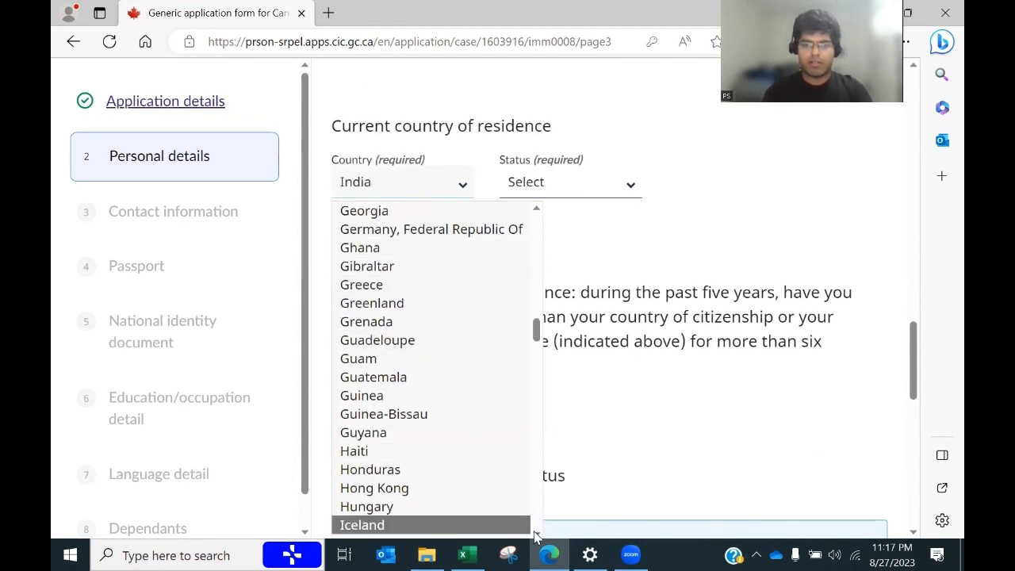
{"action": "scroll", "coordinate": [536, 538], "scroll_direction": "down", "scroll_amount": 1}
{"action": "left_click", "coordinate": [428, 499]}
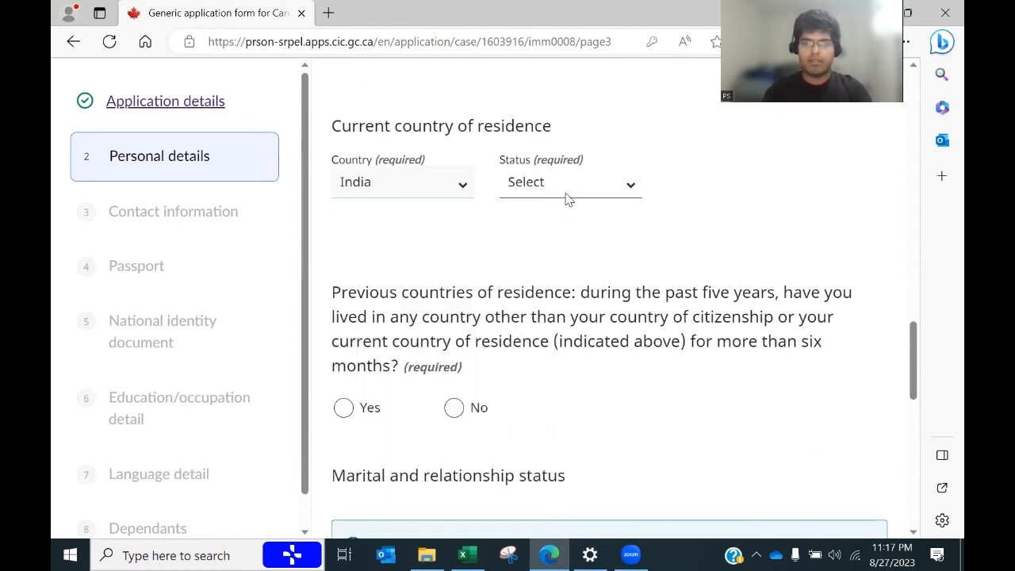
{"action": "left_click", "coordinate": [566, 196]}
{"action": "left_click", "coordinate": [547, 230]}
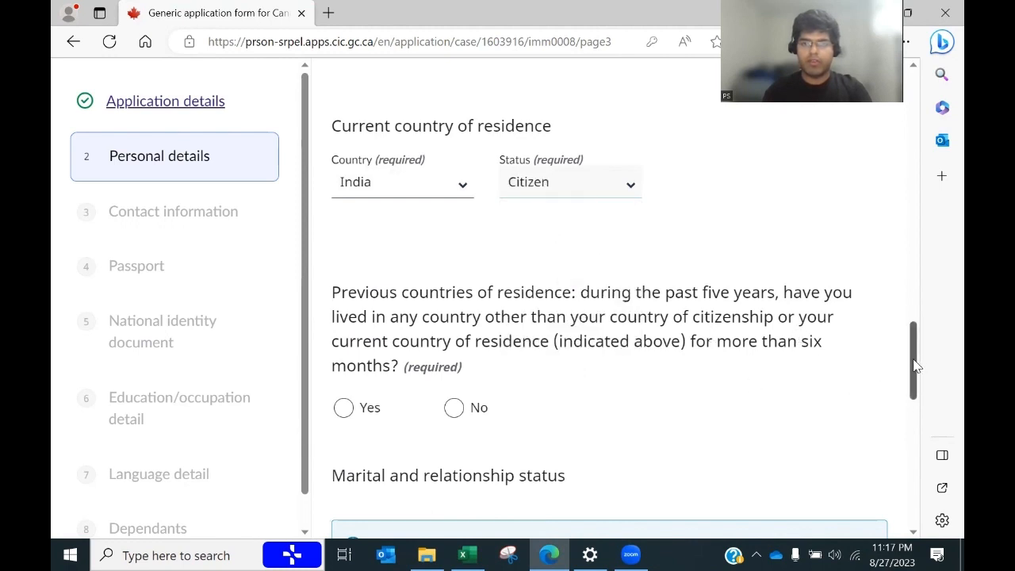
Step: Answer No to previous countries of residence
{"action": "left_click_drag", "start_coordinate": [916, 366], "coordinate": [915, 389]}
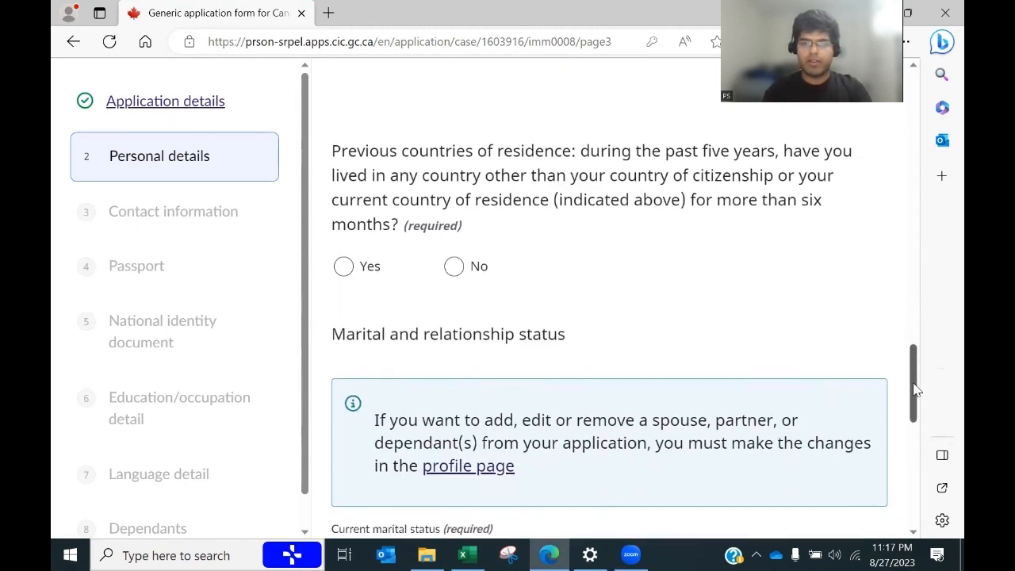
{"action": "left_click", "coordinate": [452, 265]}
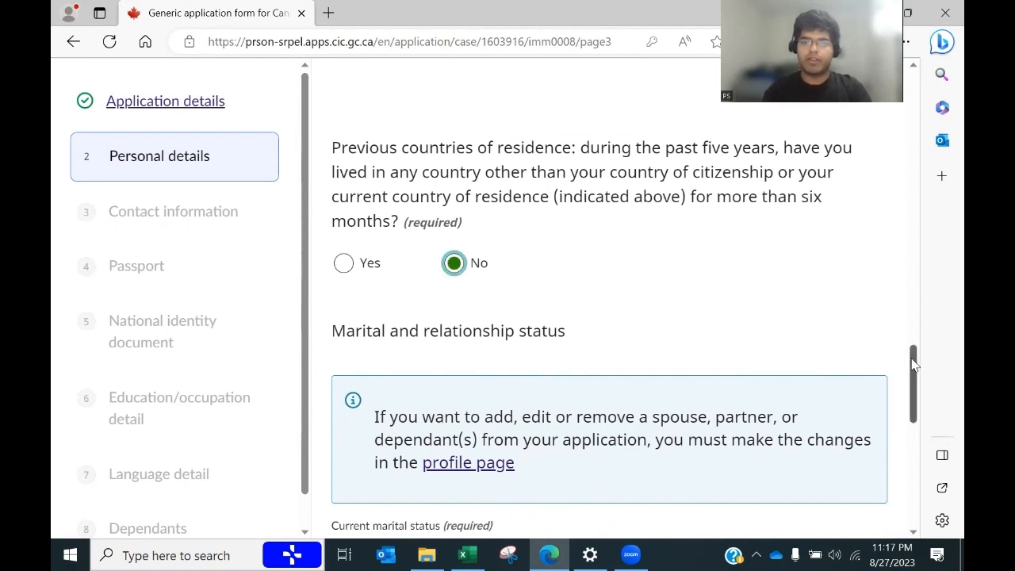
{"action": "left_click_drag", "start_coordinate": [912, 363], "coordinate": [917, 392]}
{"action": "left_click", "coordinate": [512, 361]}
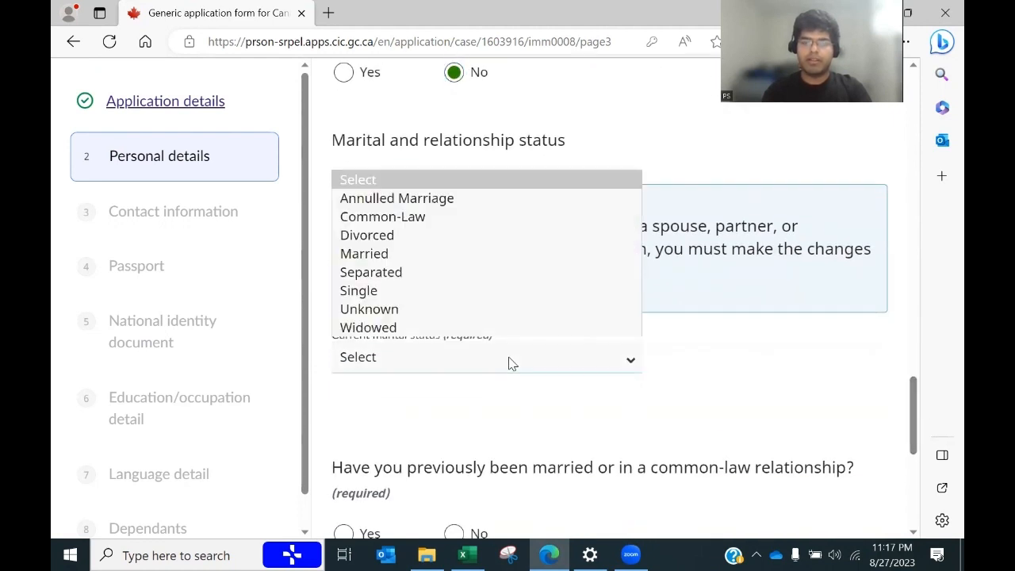
Step: Select Married as marital status and look up the marriage date in cell B20
{"action": "left_click", "coordinate": [386, 258]}
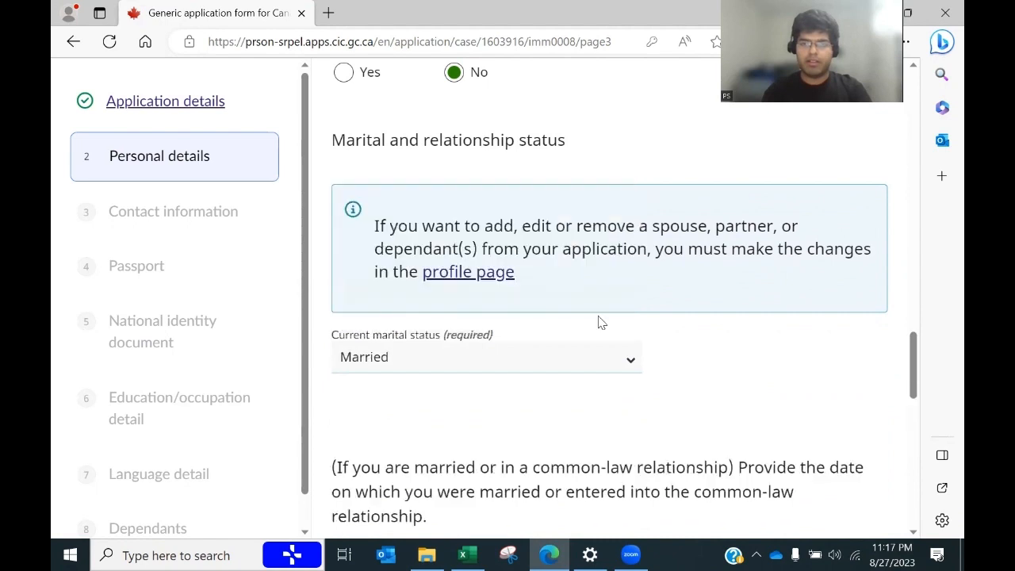
{"action": "left_click_drag", "start_coordinate": [917, 355], "coordinate": [920, 396]}
{"action": "scroll", "coordinate": [918, 397], "scroll_direction": "down", "scroll_amount": 2}
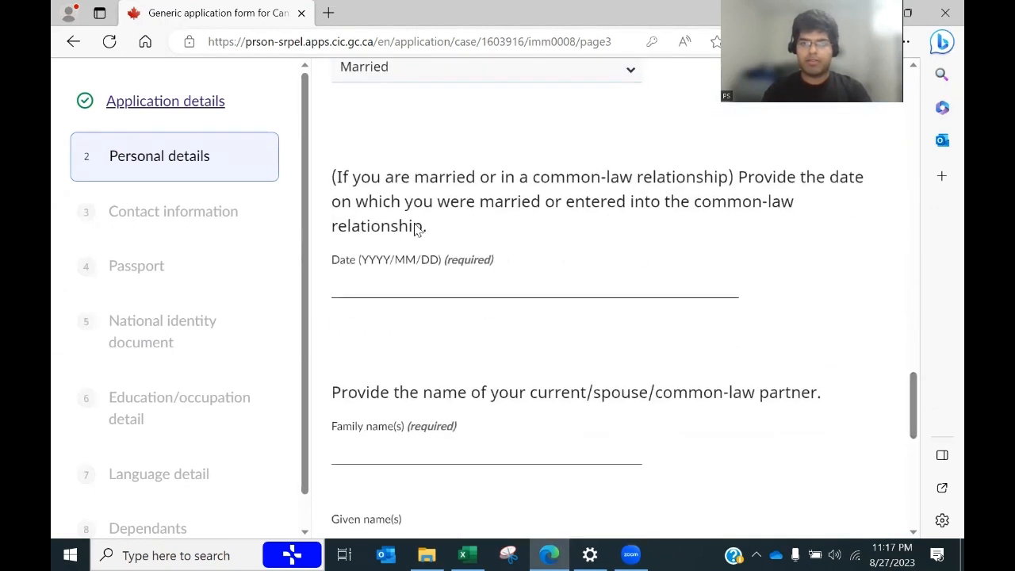
{"action": "key", "text": "alt+Tab"}
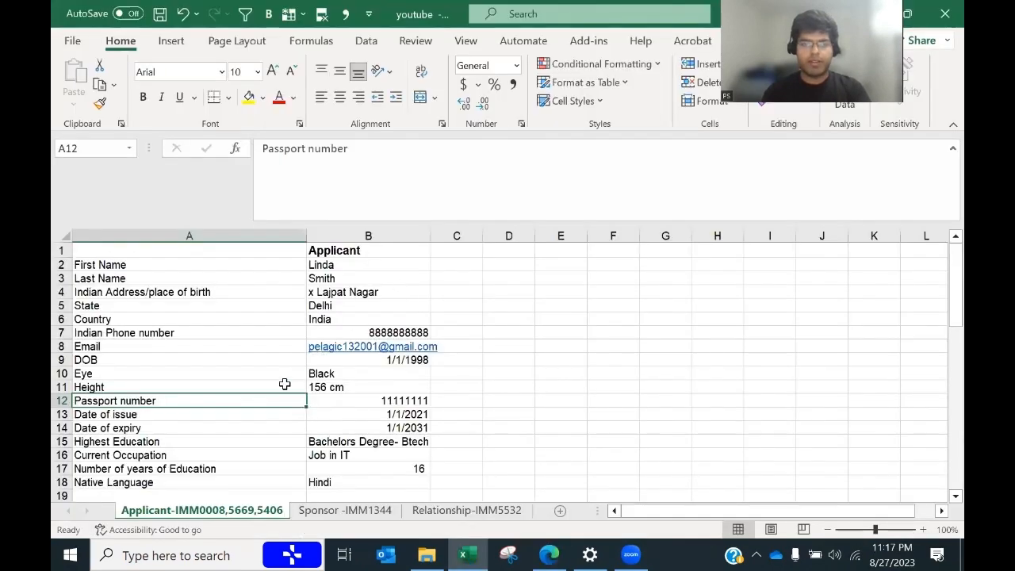
{"action": "left_click_drag", "start_coordinate": [954, 314], "coordinate": [951, 358]}
{"action": "left_click", "coordinate": [409, 365]}
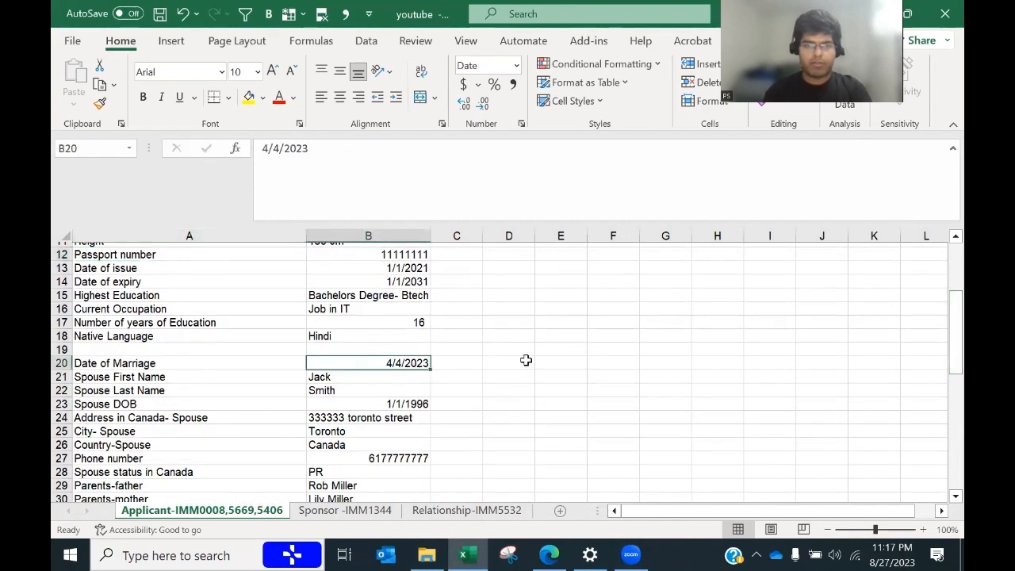
{"action": "key", "text": "alt+Tab"}
Step: Enter the date of marriage as 2023/04/04
{"action": "left_click", "coordinate": [423, 284]}
{"action": "type", "text": "2023"}
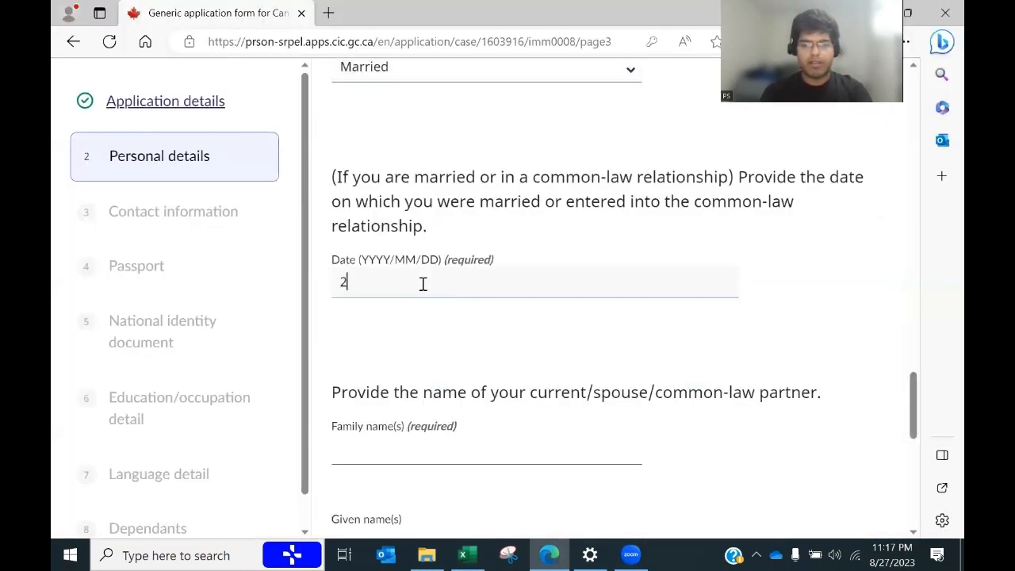
{"action": "type", "text": "0404"}
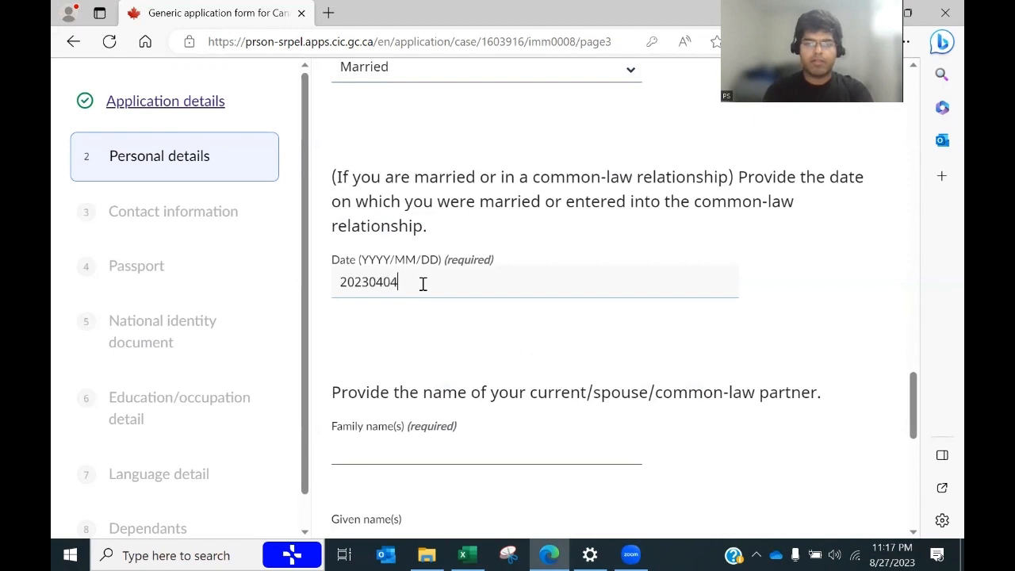
{"action": "left_click", "coordinate": [408, 458]}
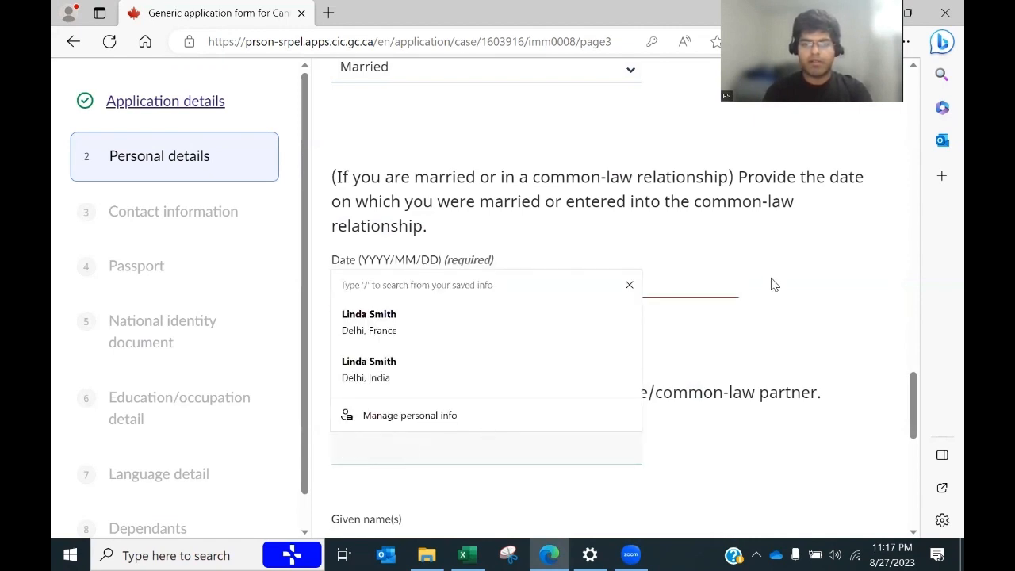
{"action": "left_click", "coordinate": [780, 275]}
{"action": "left_click", "coordinate": [371, 283]}
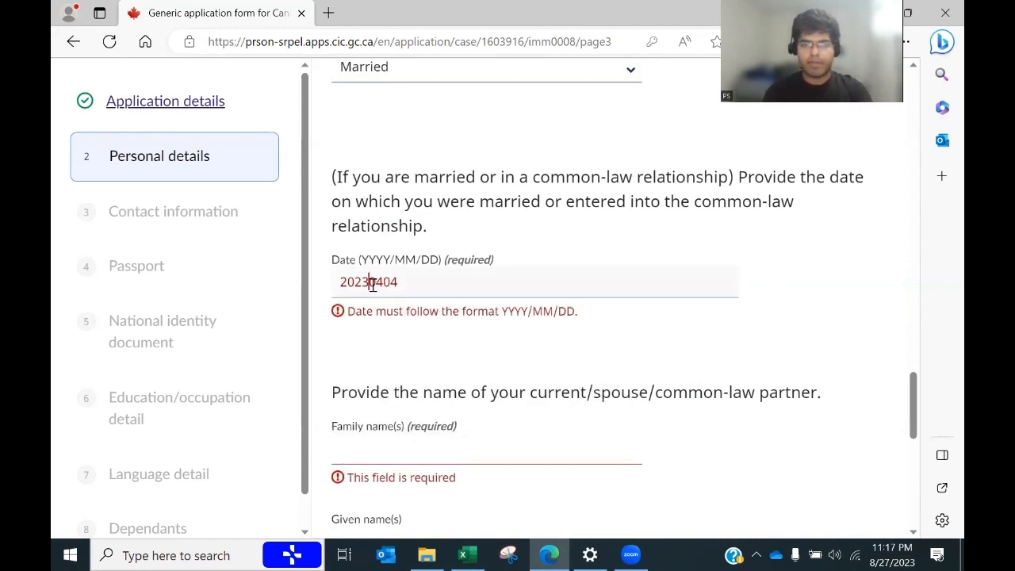
{"action": "type", "text": "/"}
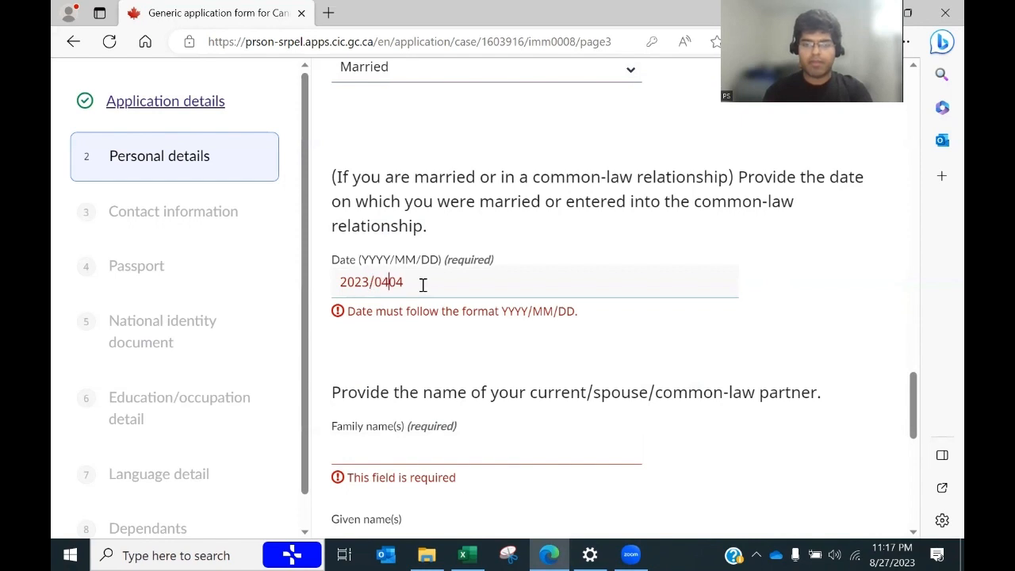
{"action": "key", "text": "Right"}
{"action": "key", "text": "Right"}
{"action": "type", "text": "/"}
{"action": "key", "text": "Tab"}
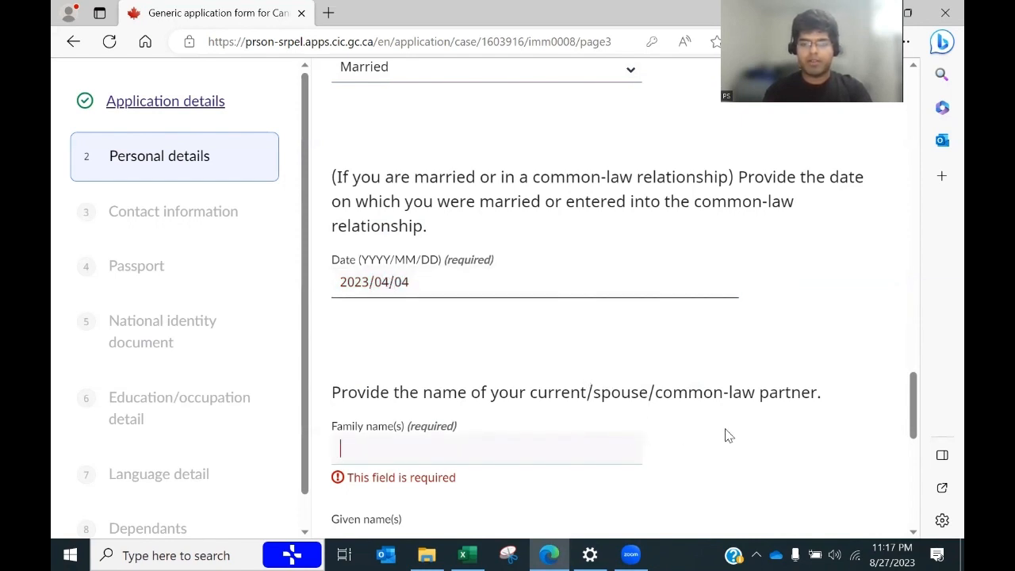
Step: Copy the spouse's last name from cell B22 into the Family name field
{"action": "key", "text": "alt+Tab"}
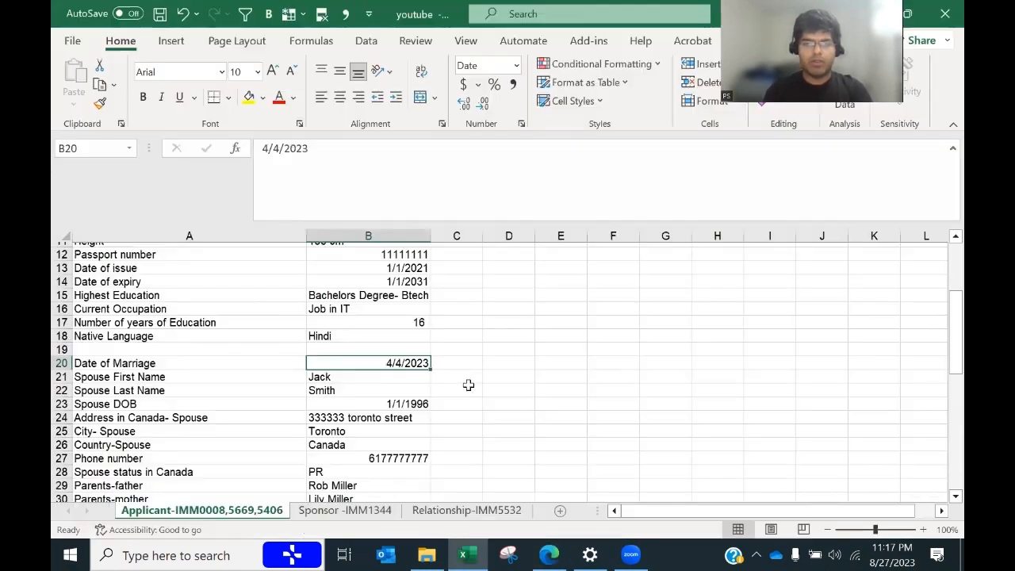
{"action": "left_click", "coordinate": [316, 381]}
{"action": "key", "text": "ctrl+c"}
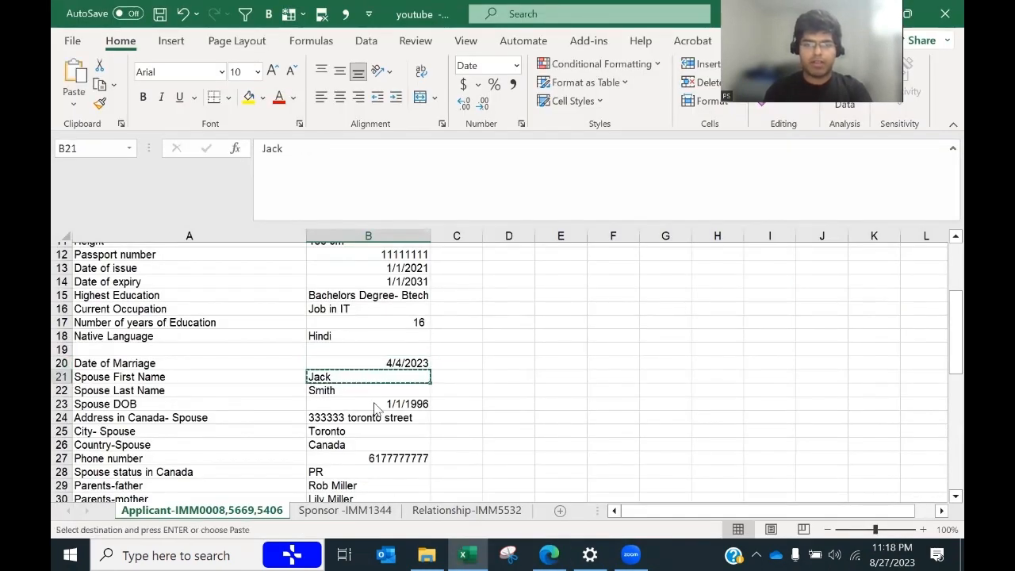
{"action": "key", "text": "alt+Tab"}
{"action": "key", "text": "alt+Tab"}
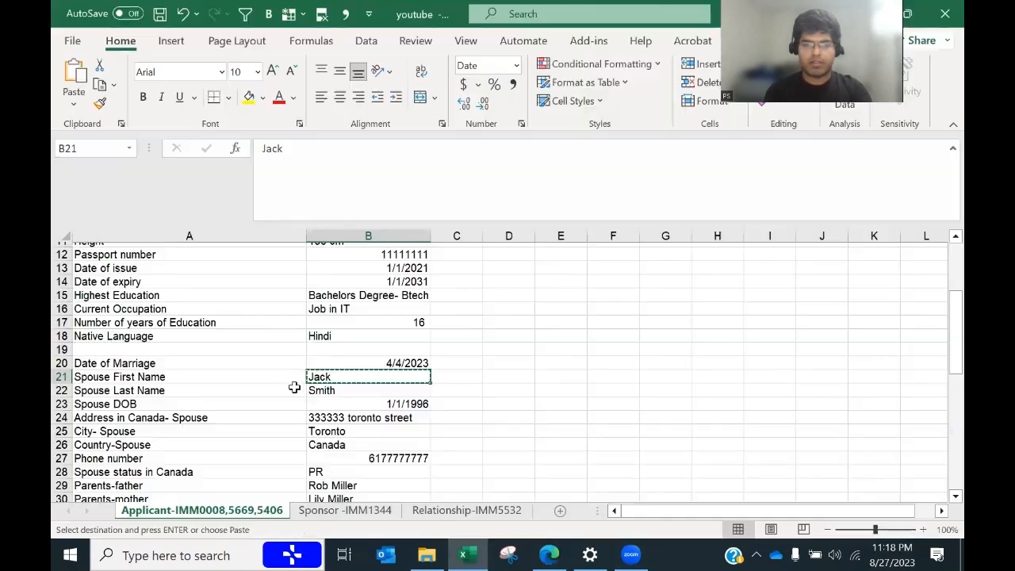
{"action": "left_click", "coordinate": [313, 391]}
{"action": "key", "text": "ctrl+c"}
{"action": "key", "text": "alt+Tab"}
{"action": "key", "text": "ctrl+v"}
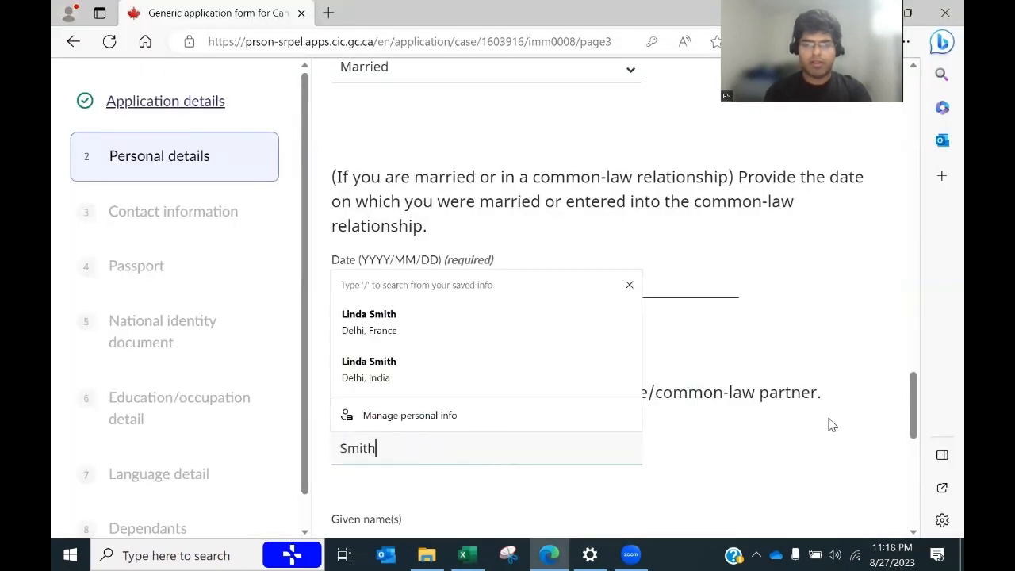
{"action": "scroll", "coordinate": [915, 406], "scroll_direction": "down", "scroll_amount": 2}
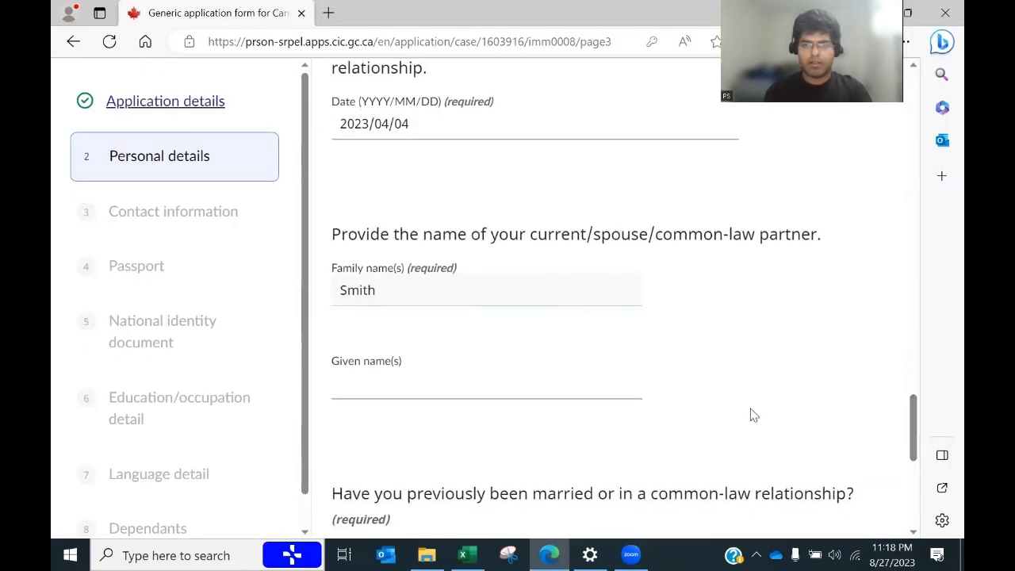
Step: Paste the spouse's first name from B21 into Given name and save the personal details
{"action": "key", "text": "alt+Tab"}
{"action": "left_click", "coordinate": [345, 377]}
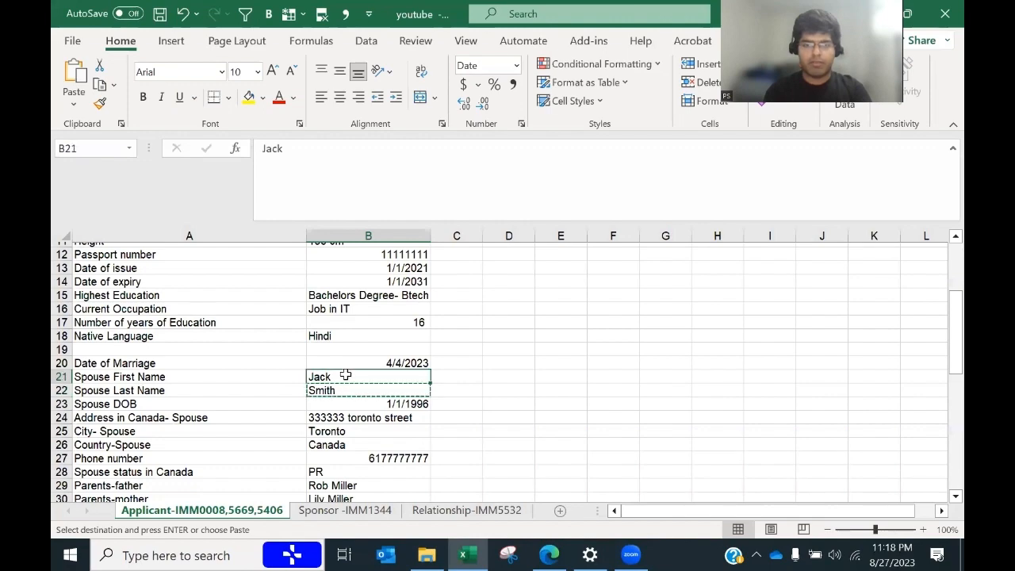
{"action": "key", "text": "ctrl+c"}
{"action": "key", "text": "alt+Tab"}
{"action": "left_click", "coordinate": [417, 386]}
{"action": "key", "text": "ctrl+v"}
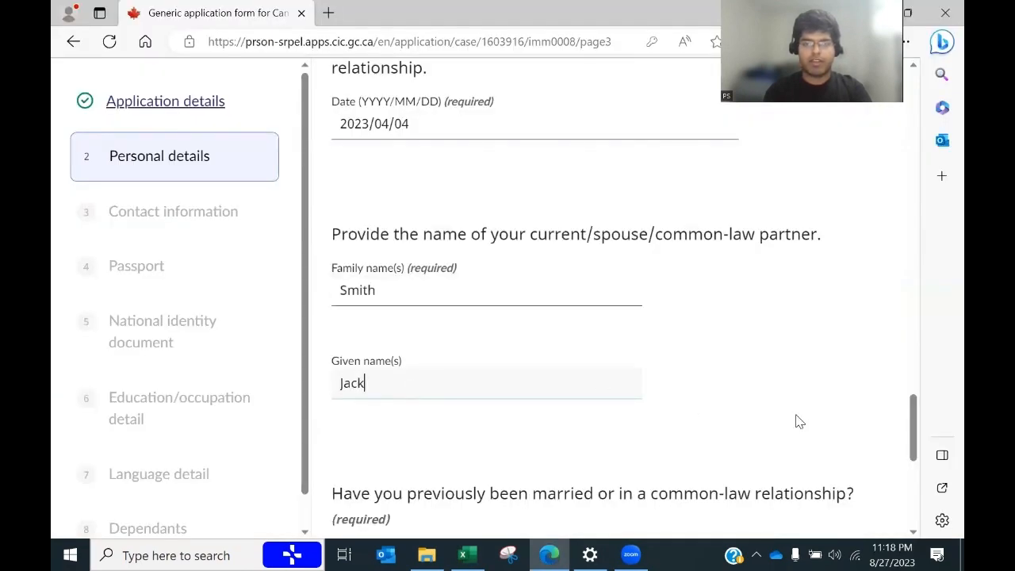
{"action": "scroll", "coordinate": [917, 418], "scroll_direction": "down", "scroll_amount": 3}
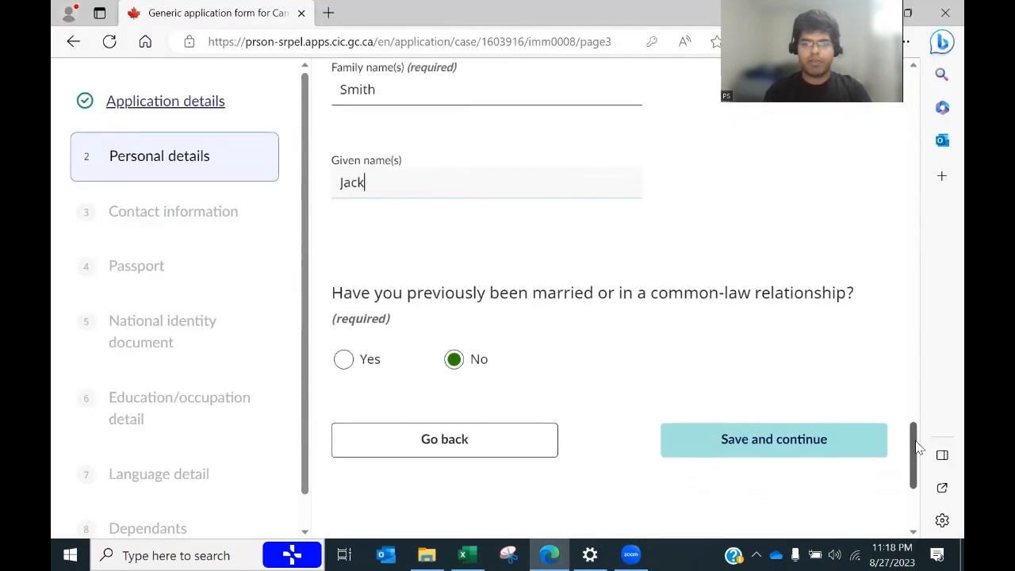
{"action": "left_click", "coordinate": [761, 428]}
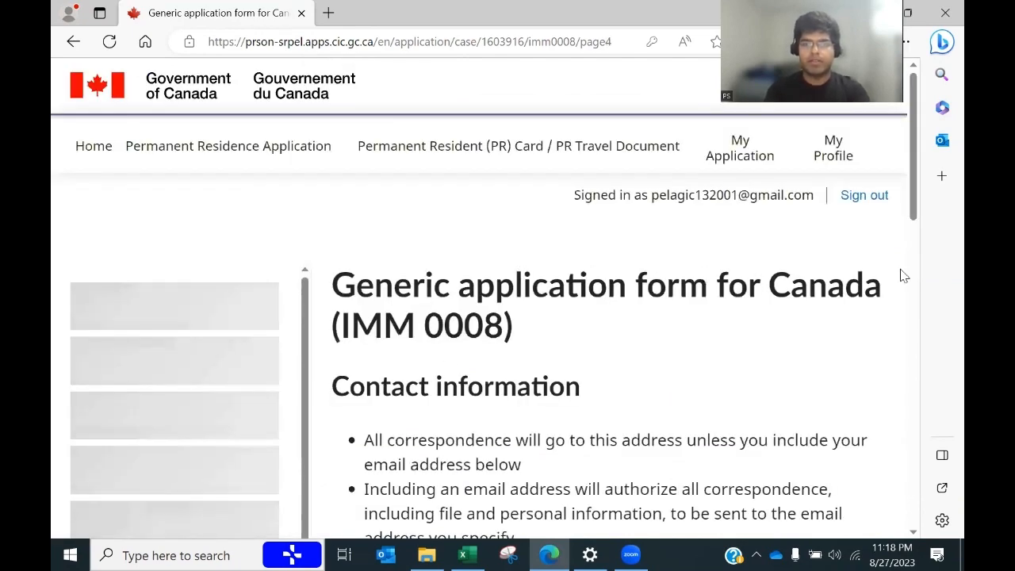
Step: Set the primary telephone to Other with type Cellular
{"action": "scroll", "coordinate": [917, 208], "scroll_direction": "down", "scroll_amount": 5}
{"action": "mouse_move", "coordinate": [914, 195]}
{"action": "left_mouse_down"}
{"action": "mouse_move", "coordinate": [910, 161]}
{"action": "mouse_move", "coordinate": [914, 203]}
{"action": "left_mouse_up"}
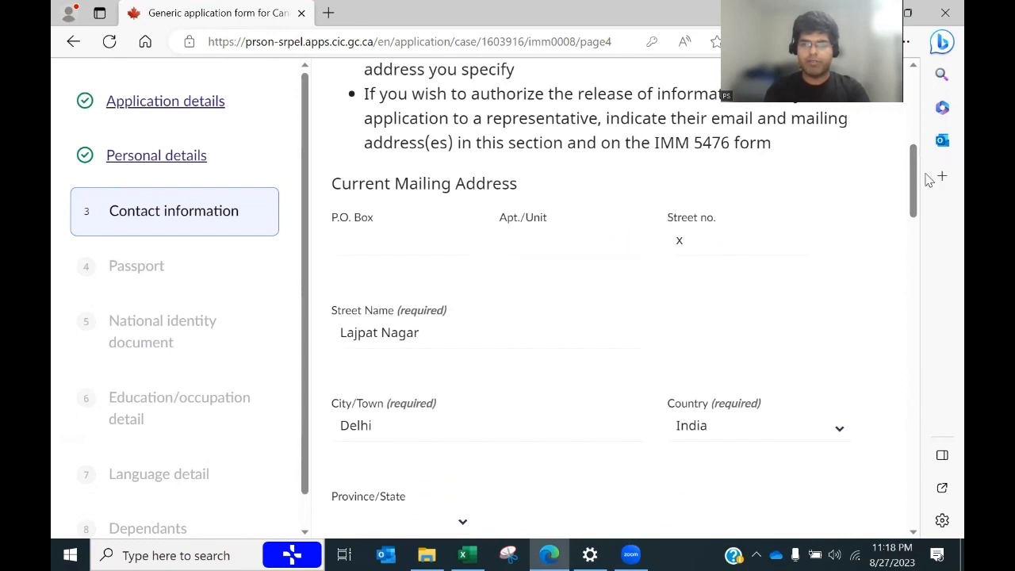
{"action": "left_click_drag", "start_coordinate": [912, 181], "coordinate": [890, 295]}
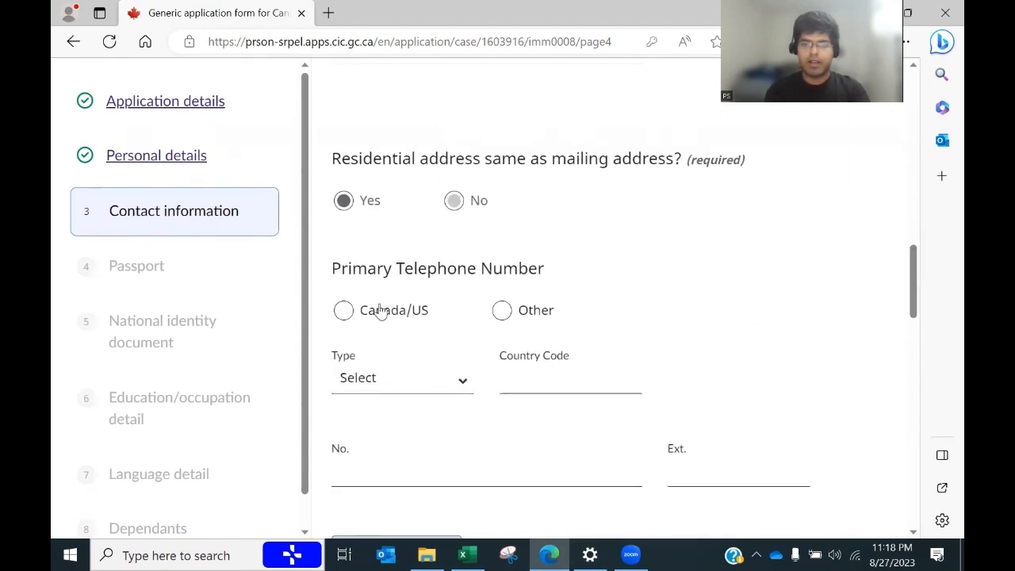
{"action": "left_click", "coordinate": [502, 316]}
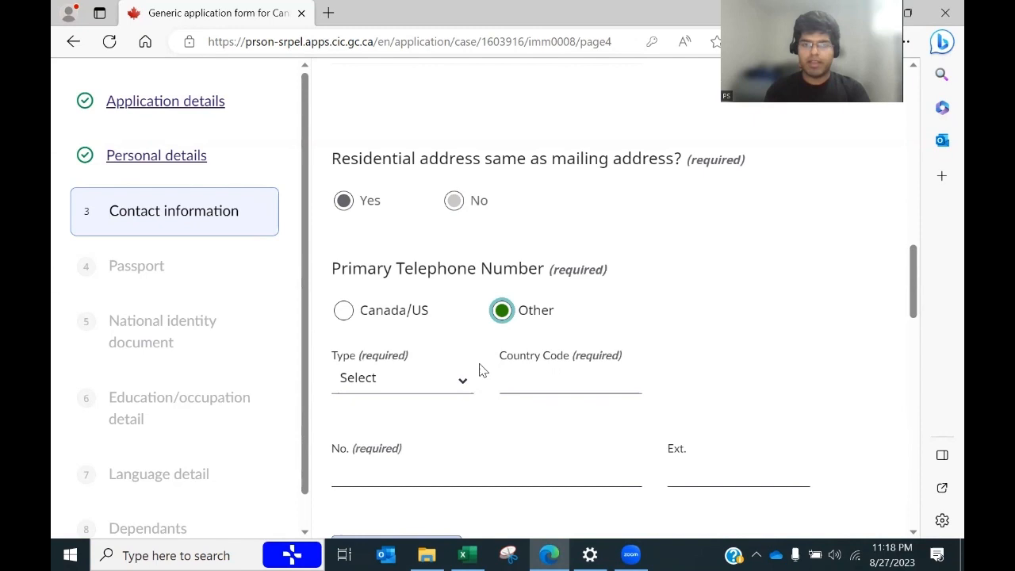
{"action": "left_click", "coordinate": [441, 380]}
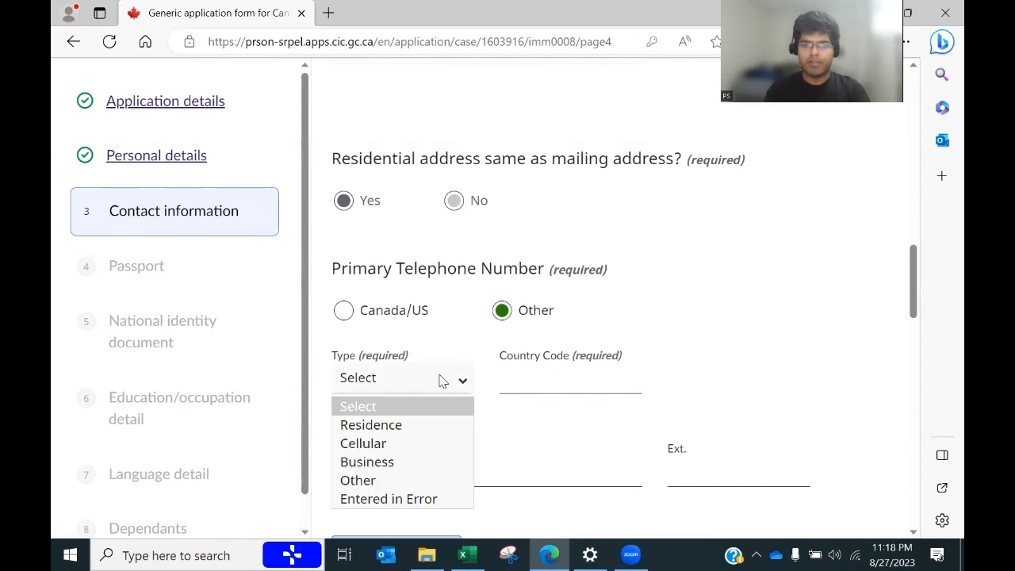
{"action": "left_click", "coordinate": [373, 446]}
Step: Paste the applicant's phone number from cell B7 into the primary Country Code field
{"action": "key", "text": "alt+Tab"}
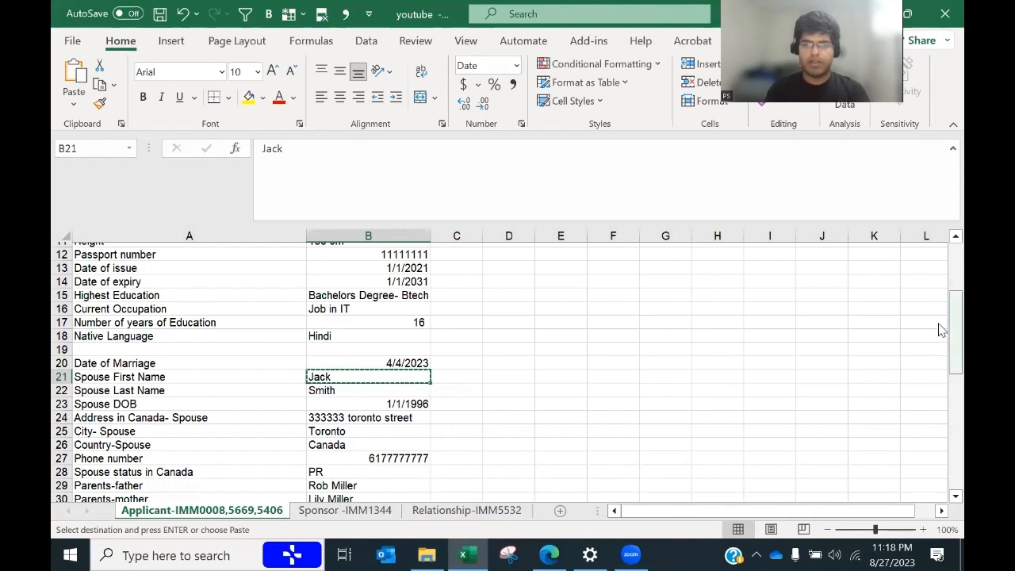
{"action": "scroll", "coordinate": [942, 330], "scroll_direction": "up", "scroll_amount": 4}
{"action": "left_click", "coordinate": [381, 330]}
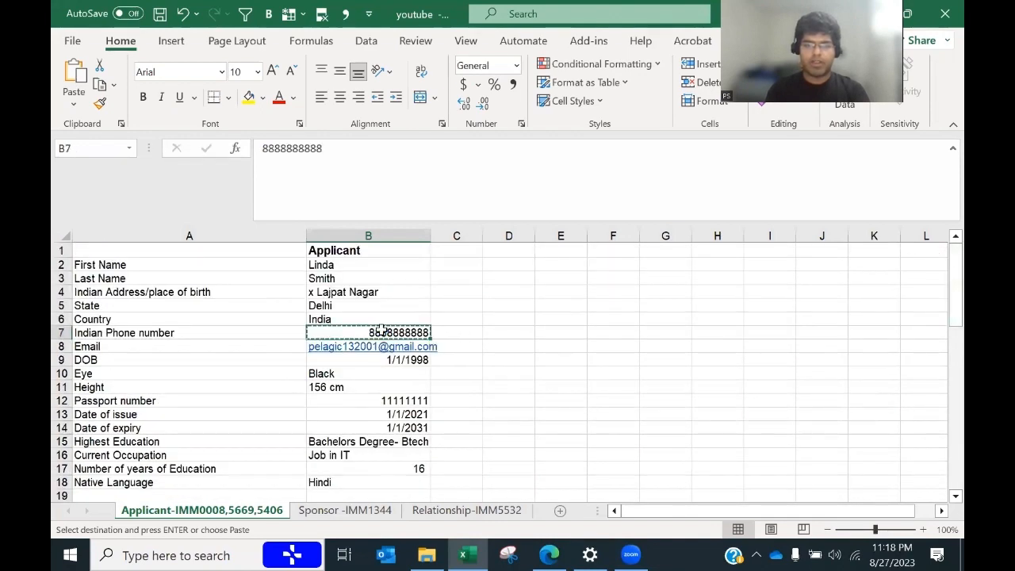
{"action": "key", "text": "alt+Tab"}
{"action": "left_click", "coordinate": [550, 374]}
{"action": "key", "text": "ctrl+v"}
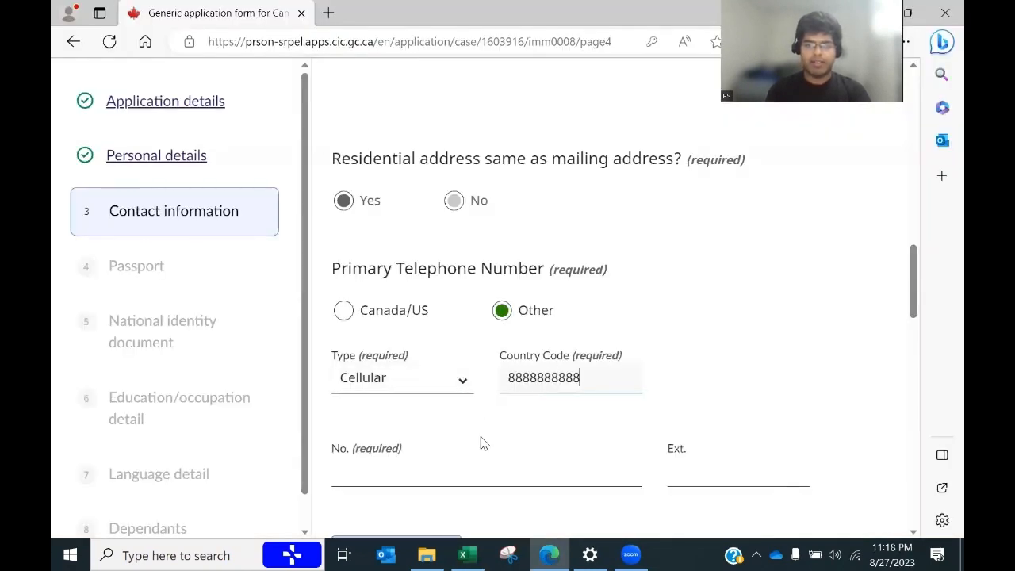
{"action": "left_click_drag", "start_coordinate": [913, 295], "coordinate": [902, 358]}
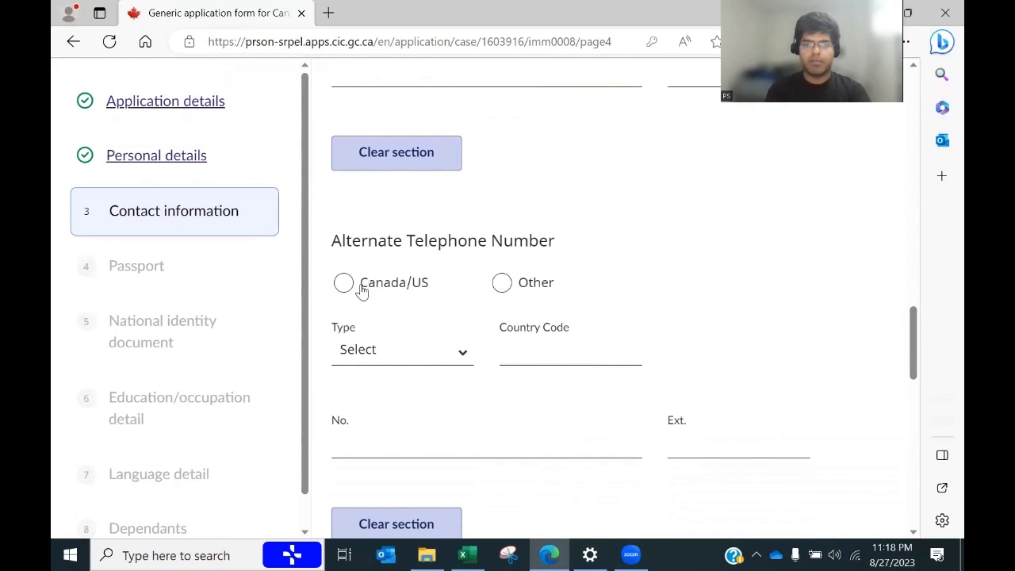
Step: Make the alternate telephone a Canada/US number of type Cellular
{"action": "left_click", "coordinate": [363, 292]}
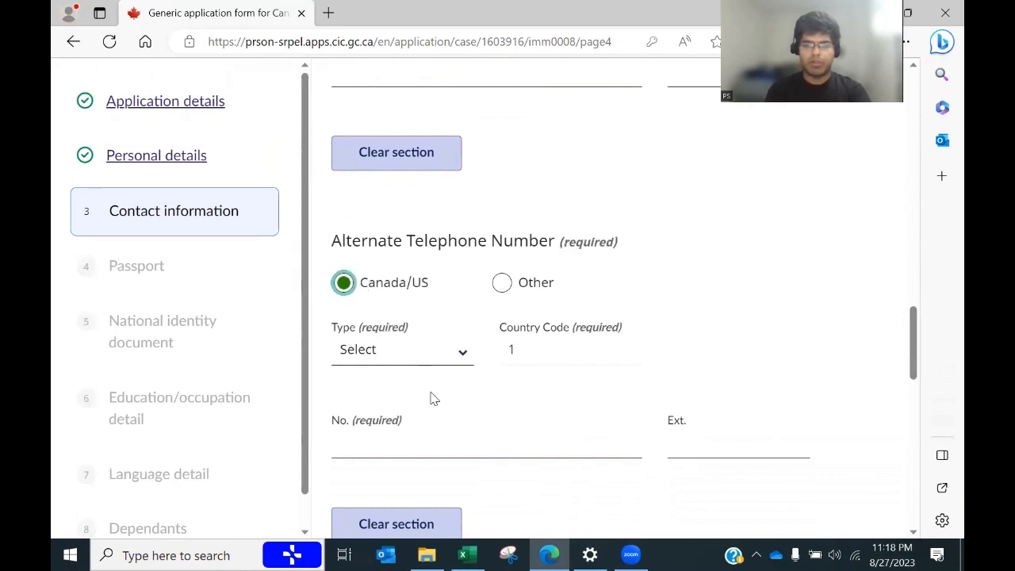
{"action": "left_click", "coordinate": [396, 447]}
{"action": "left_click", "coordinate": [421, 352]}
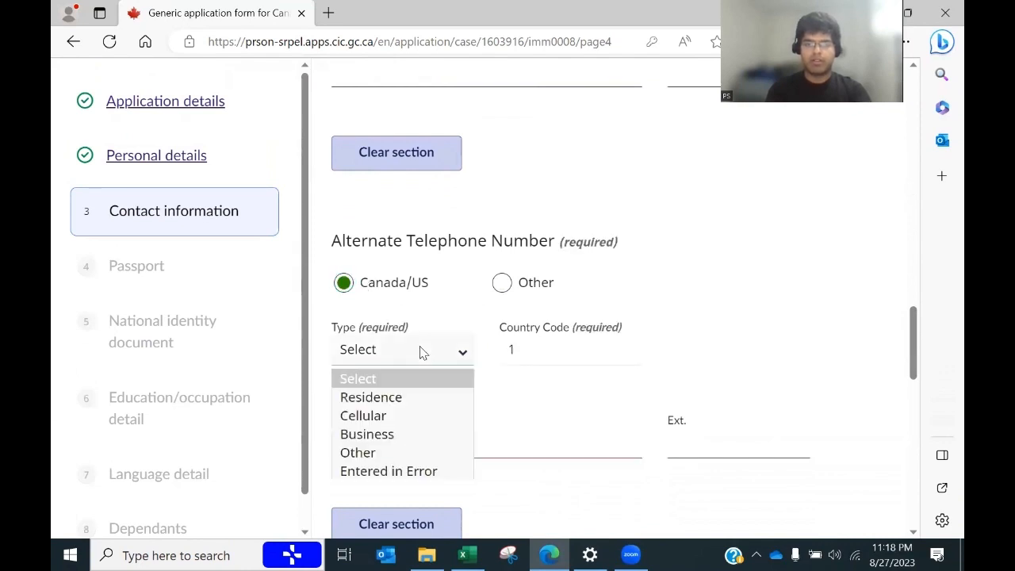
{"action": "left_click", "coordinate": [372, 417]}
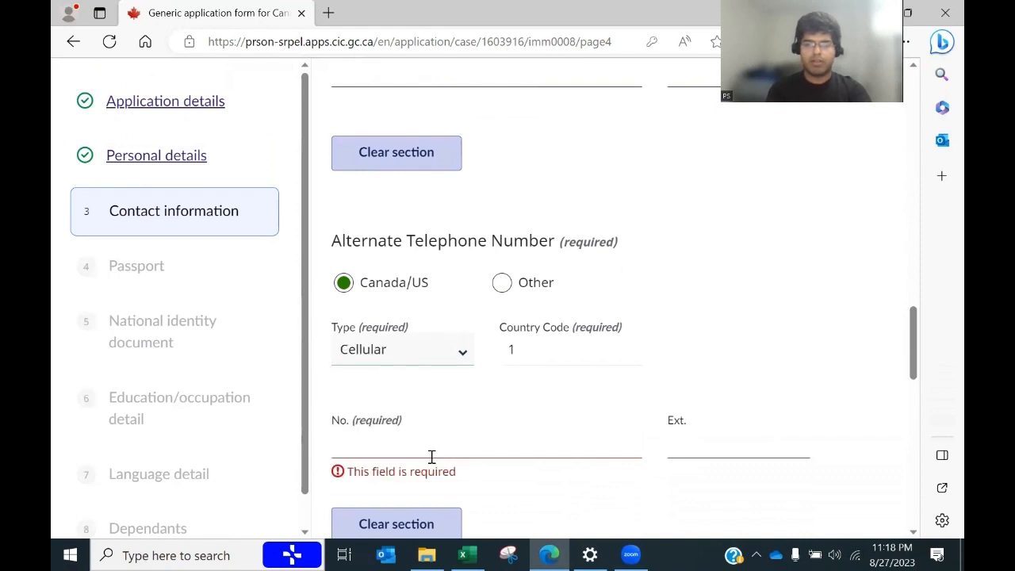
{"action": "left_click", "coordinate": [432, 456]}
Step: Correct the primary Country Code to 91 and enter the primary phone number
{"action": "left_click_drag", "start_coordinate": [917, 374], "coordinate": [912, 317]}
{"action": "left_click_drag", "start_coordinate": [600, 260], "coordinate": [513, 252]}
{"action": "left_click_drag", "start_coordinate": [593, 258], "coordinate": [457, 243]}
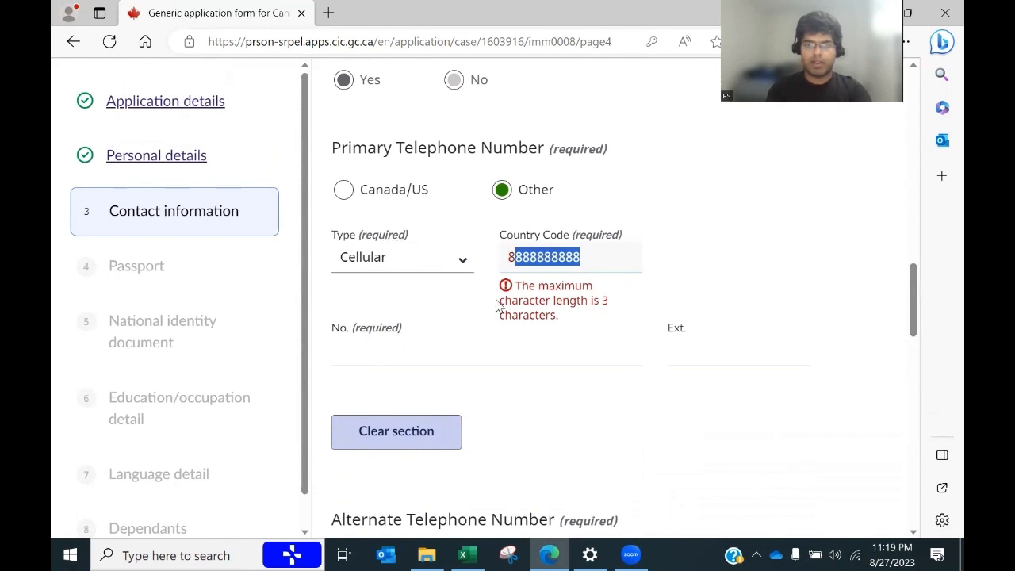
{"action": "type", "text": "91"}
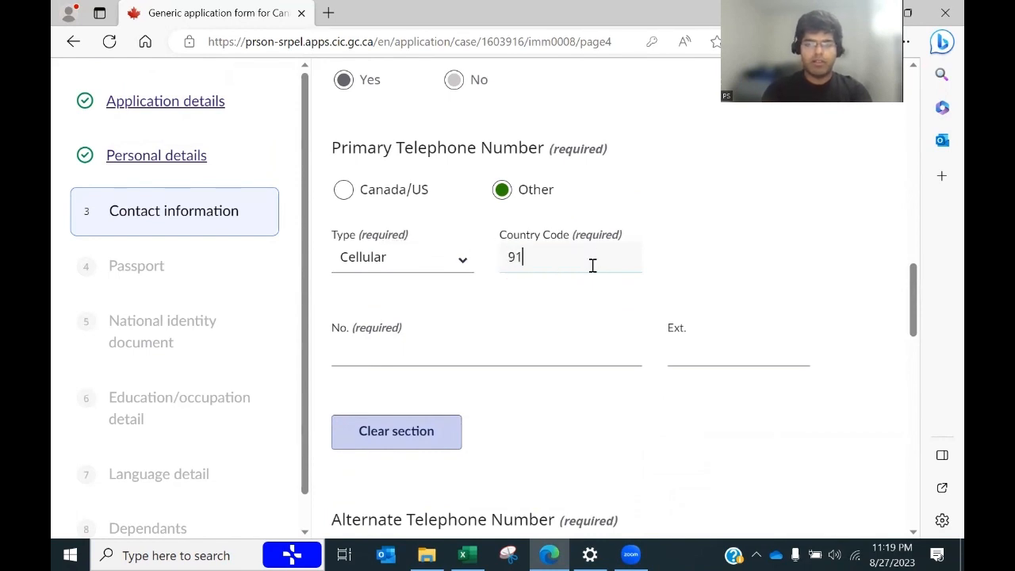
{"action": "left_click", "coordinate": [469, 341]}
{"action": "type", "text": "8888888888"}
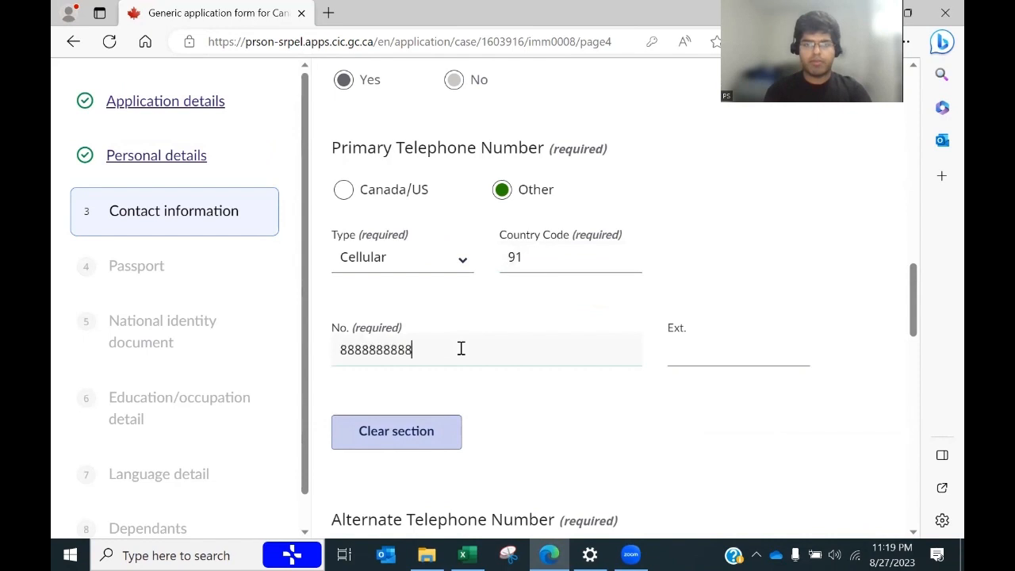
Step: Paste the spouse's phone number from cell B27 as the alternate number
{"action": "left_click_drag", "start_coordinate": [908, 281], "coordinate": [908, 339]}
{"action": "key", "text": "alt+Tab"}
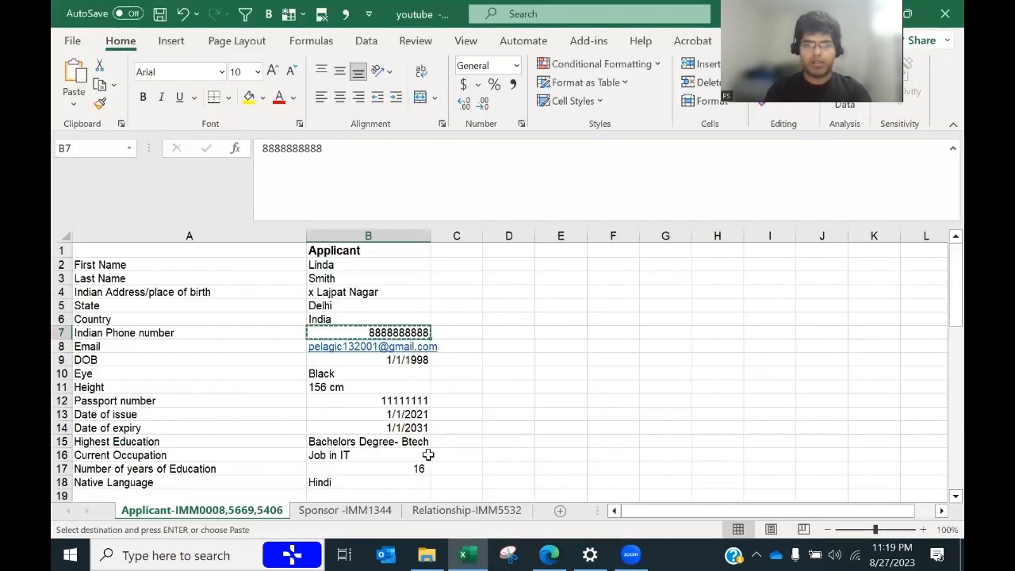
{"action": "left_click_drag", "start_coordinate": [943, 275], "coordinate": [940, 328]}
{"action": "left_click", "coordinate": [365, 443]}
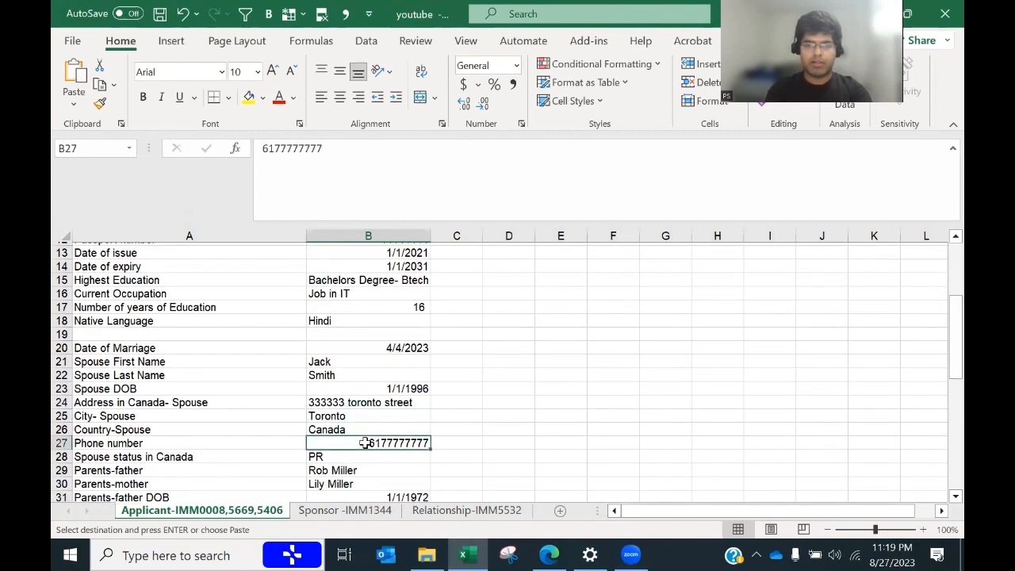
{"action": "key", "text": "ctrl+c"}
{"action": "key", "text": "alt+Tab"}
{"action": "left_click", "coordinate": [463, 372]}
{"action": "key", "text": "ctrl+v"}
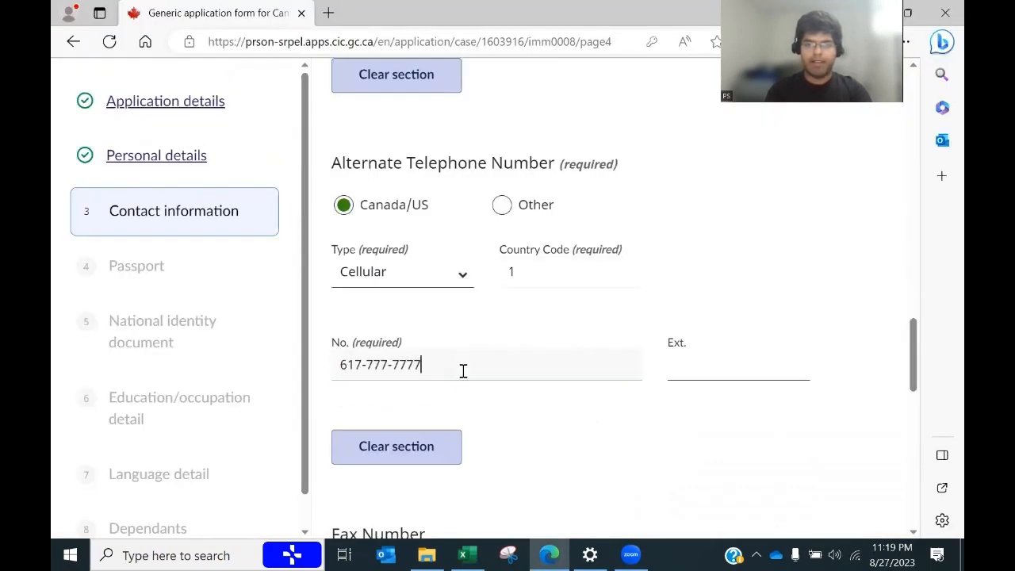
{"action": "left_click", "coordinate": [708, 490]}
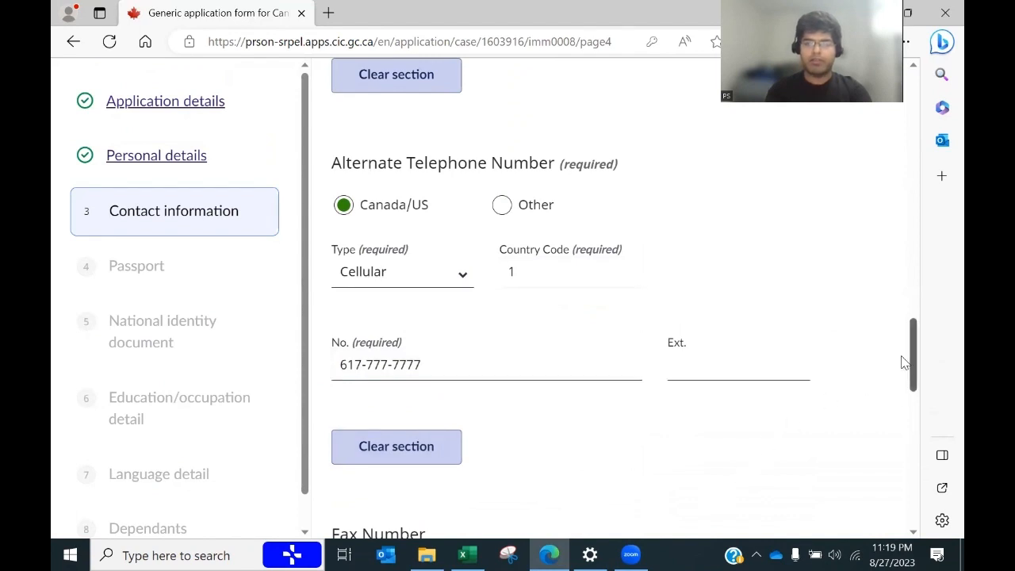
Step: Answer Yes to contact by account e-mail and save the contact information
{"action": "scroll", "coordinate": [916, 410], "scroll_direction": "down", "scroll_amount": 1}
{"action": "scroll", "coordinate": [916, 410], "scroll_direction": "down", "scroll_amount": 3}
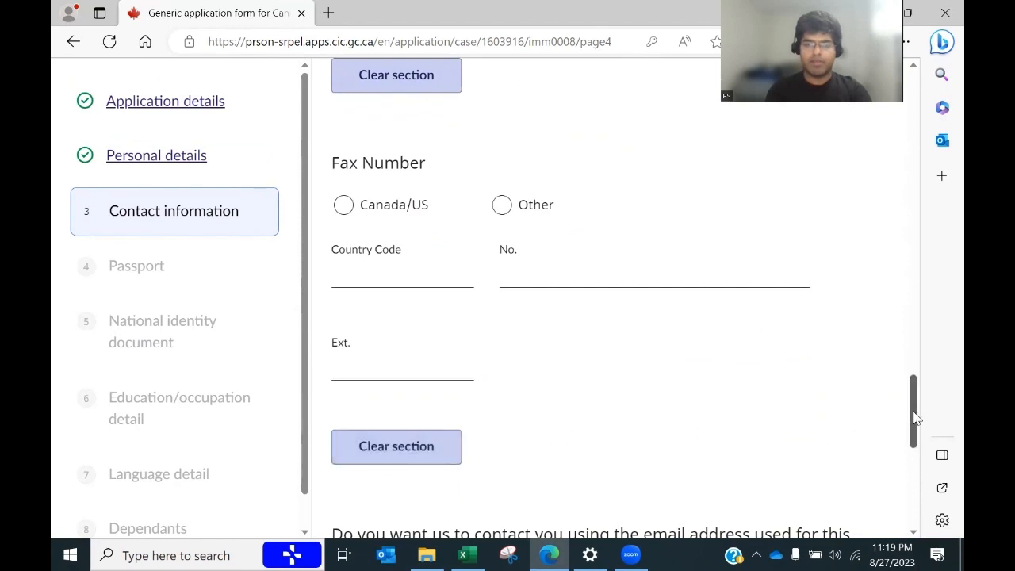
{"action": "scroll", "coordinate": [915, 420], "scroll_direction": "down", "scroll_amount": 3}
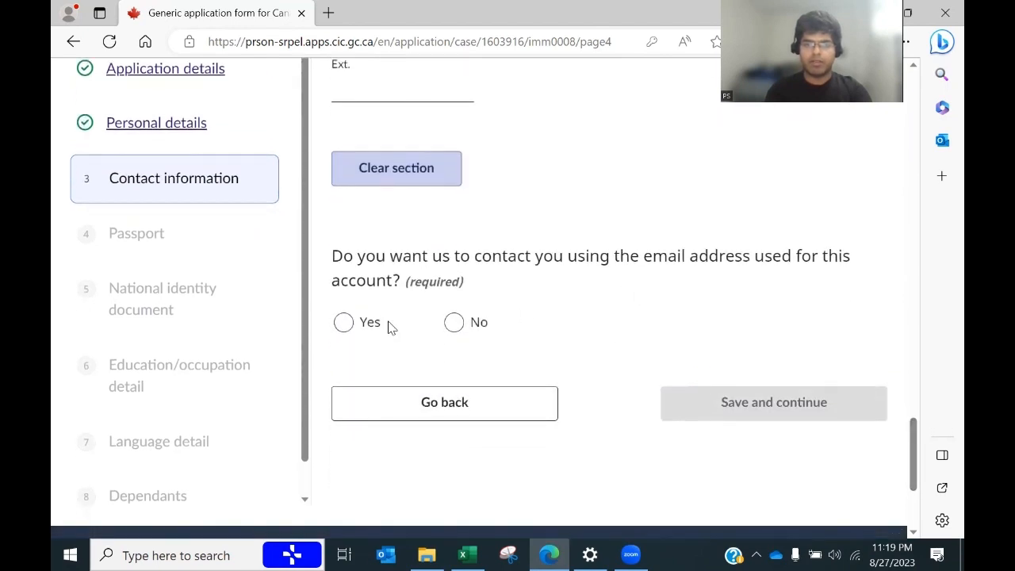
{"action": "left_click", "coordinate": [369, 330]}
{"action": "key", "text": "alt+Tab"}
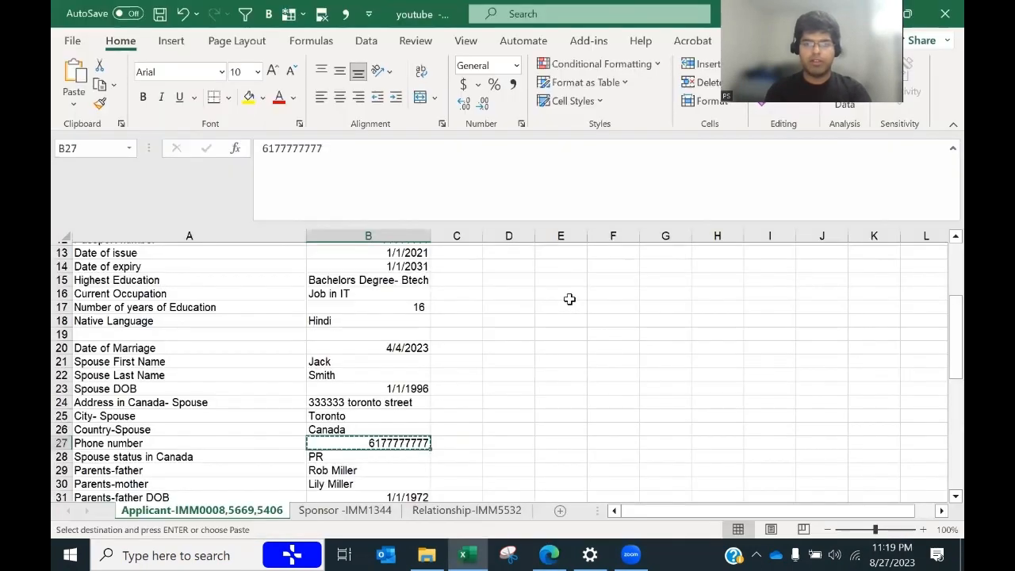
{"action": "key", "text": "alt+Tab"}
{"action": "left_click", "coordinate": [735, 407]}
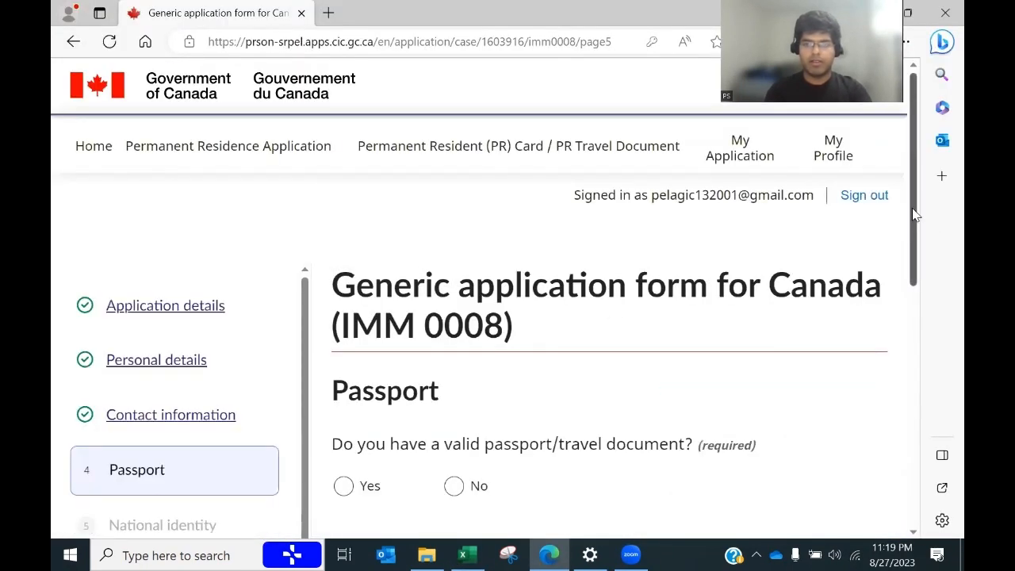
Step: Confirm a valid passport and paste the passport number from cell B12
{"action": "left_click_drag", "start_coordinate": [913, 214], "coordinate": [912, 287]}
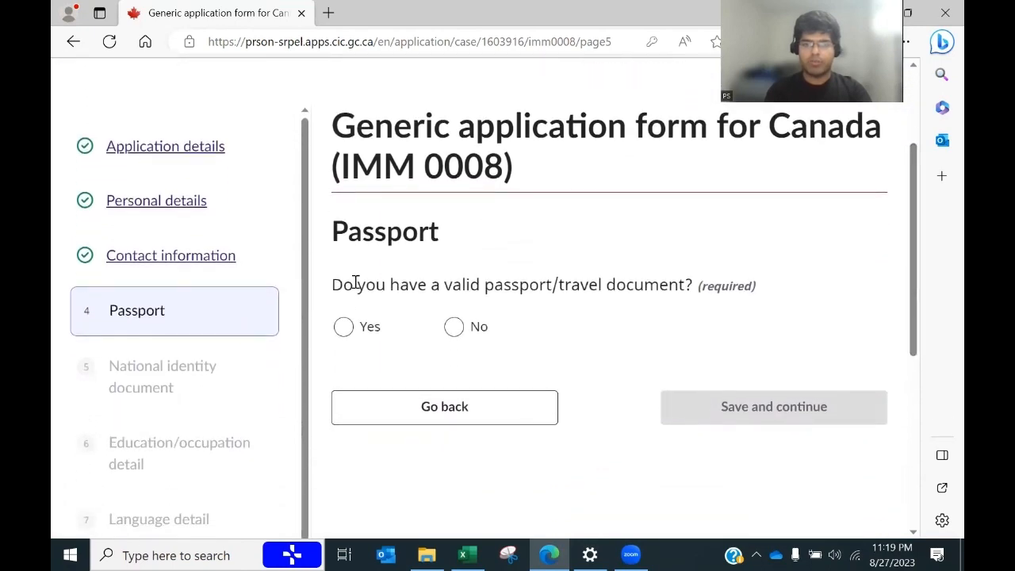
{"action": "left_click", "coordinate": [346, 327]}
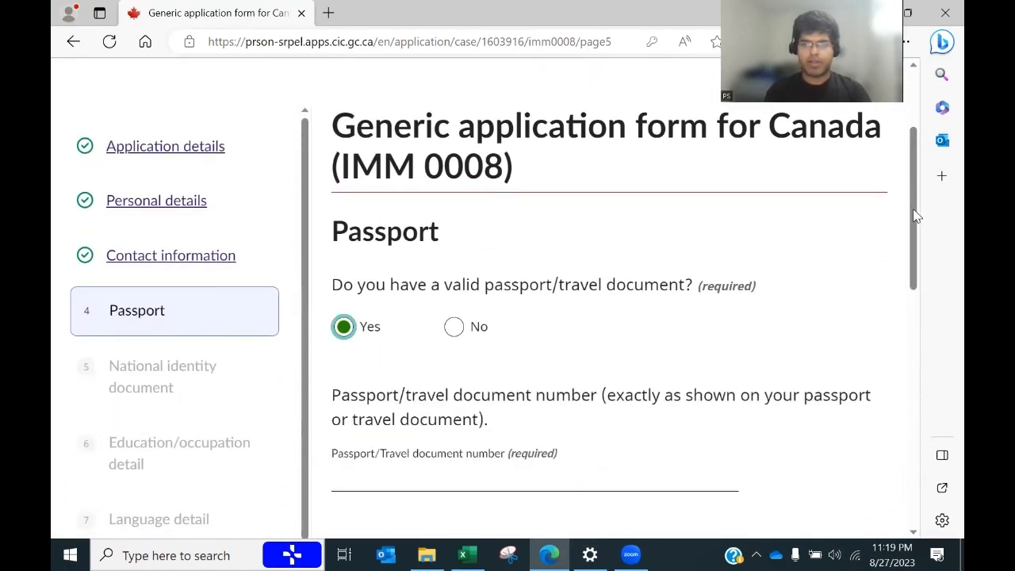
{"action": "left_click_drag", "start_coordinate": [909, 211], "coordinate": [901, 272]}
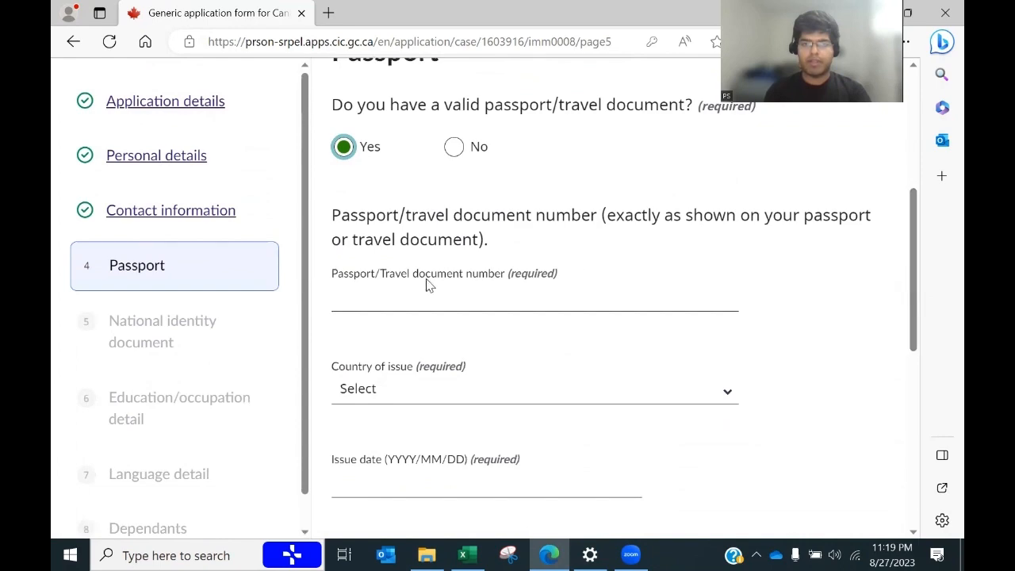
{"action": "key", "text": "alt+Tab"}
{"action": "left_click_drag", "start_coordinate": [954, 373], "coordinate": [954, 313]}
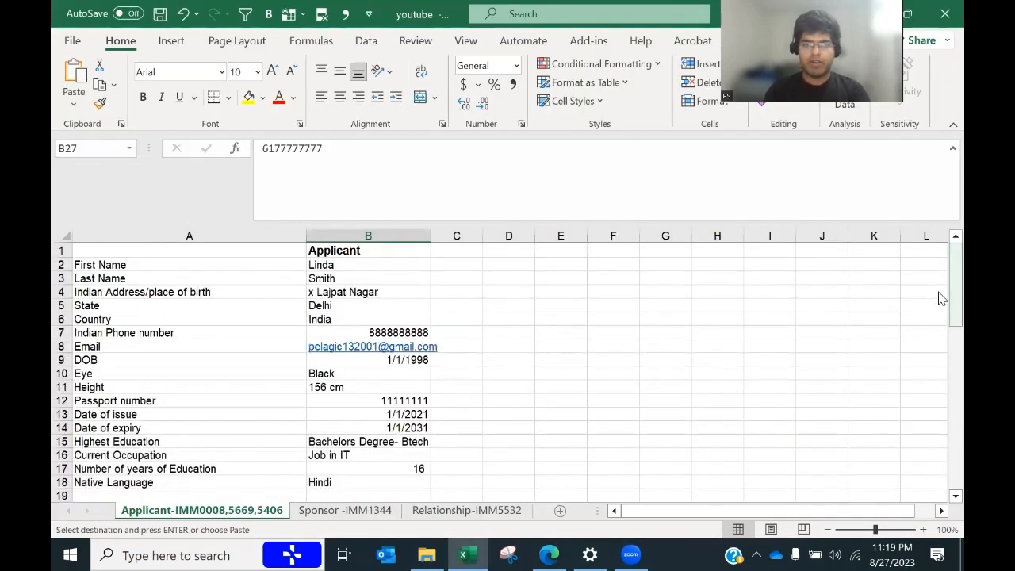
{"action": "left_click", "coordinate": [396, 398]}
{"action": "key", "text": "ctrl+c"}
{"action": "key", "text": "alt+Tab"}
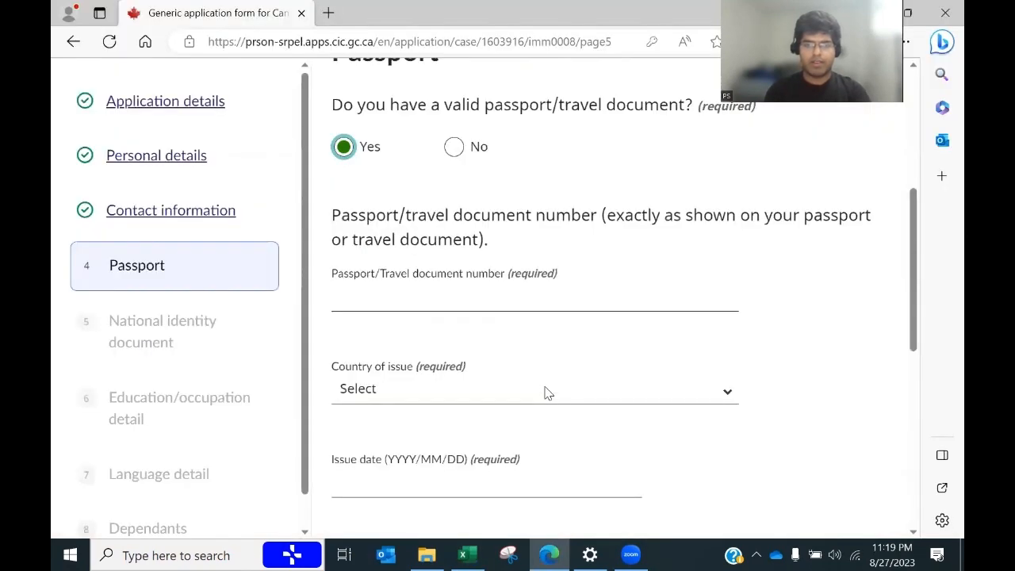
{"action": "left_click", "coordinate": [472, 301]}
{"action": "key", "text": "ctrl+v"}
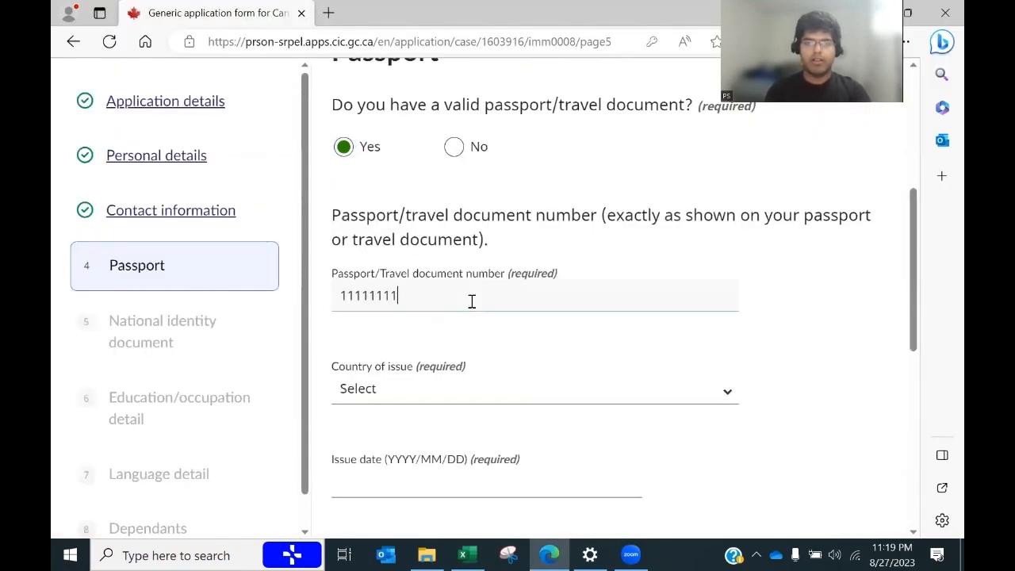
Step: Set the passport's issuing country to India (IND) and issue date 2021/01/01
{"action": "left_click", "coordinate": [472, 392]}
{"action": "type", "text": "ind"}
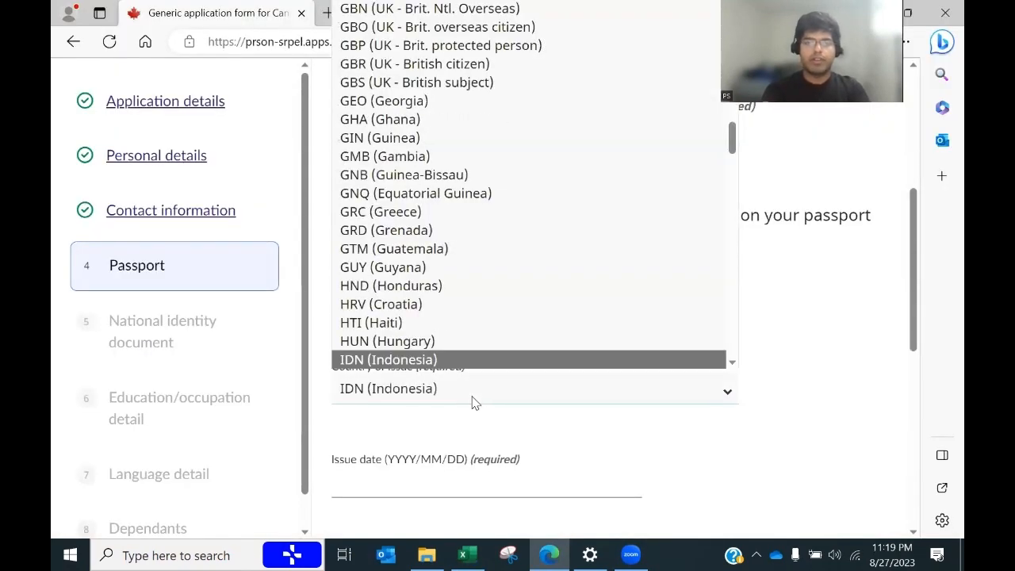
{"action": "left_click", "coordinate": [415, 360]}
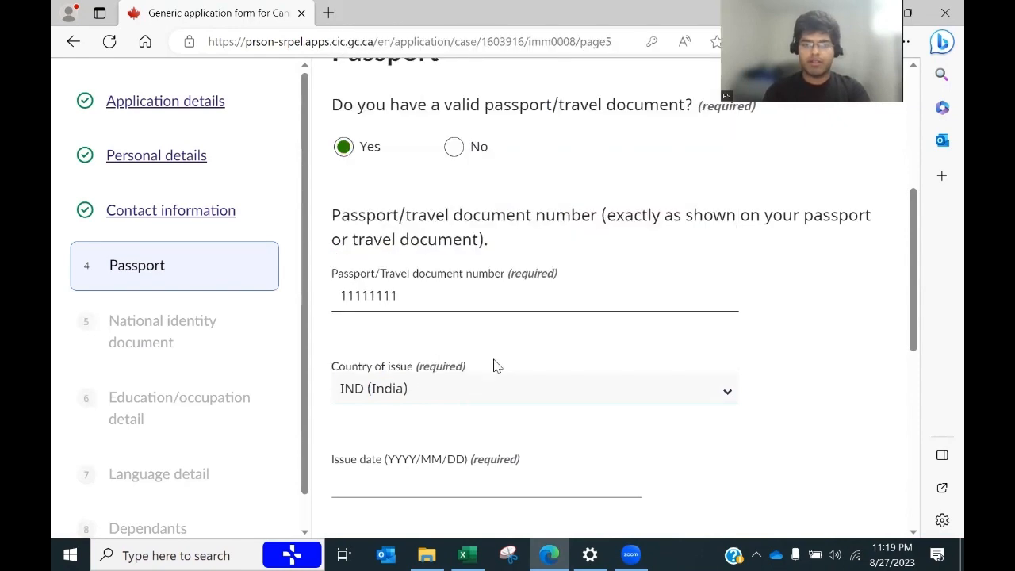
{"action": "left_click_drag", "start_coordinate": [915, 290], "coordinate": [899, 353]}
{"action": "key", "text": "alt+Tab"}
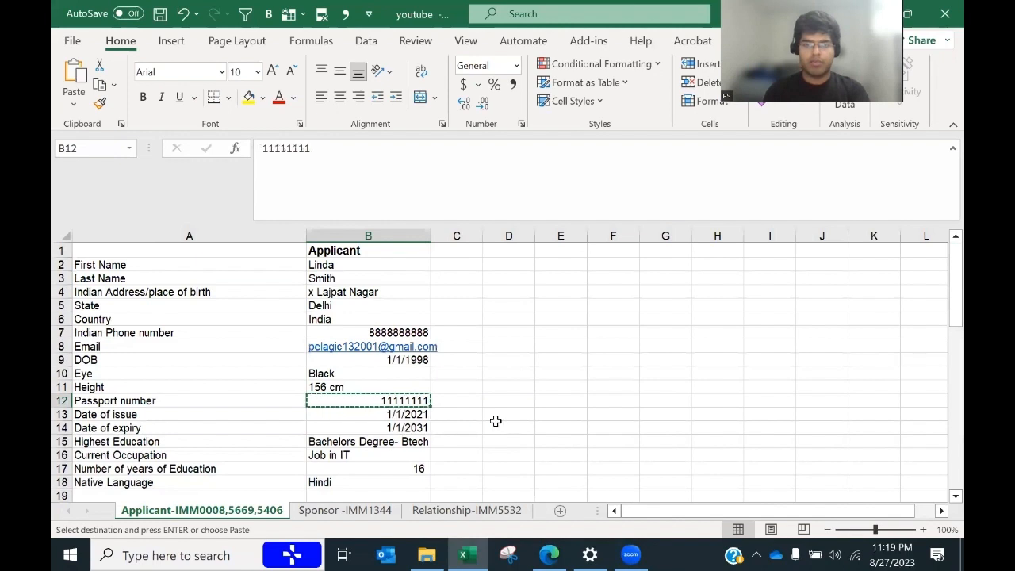
{"action": "key", "text": "alt+Tab"}
{"action": "left_click", "coordinate": [439, 318]}
{"action": "type", "text": "202"}
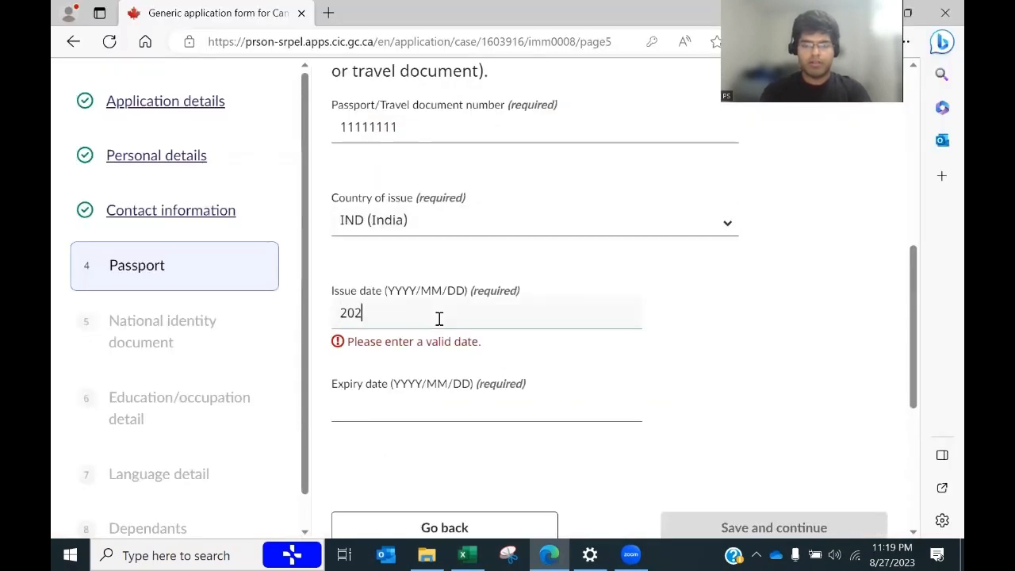
{"action": "type", "text": "1/01/"}
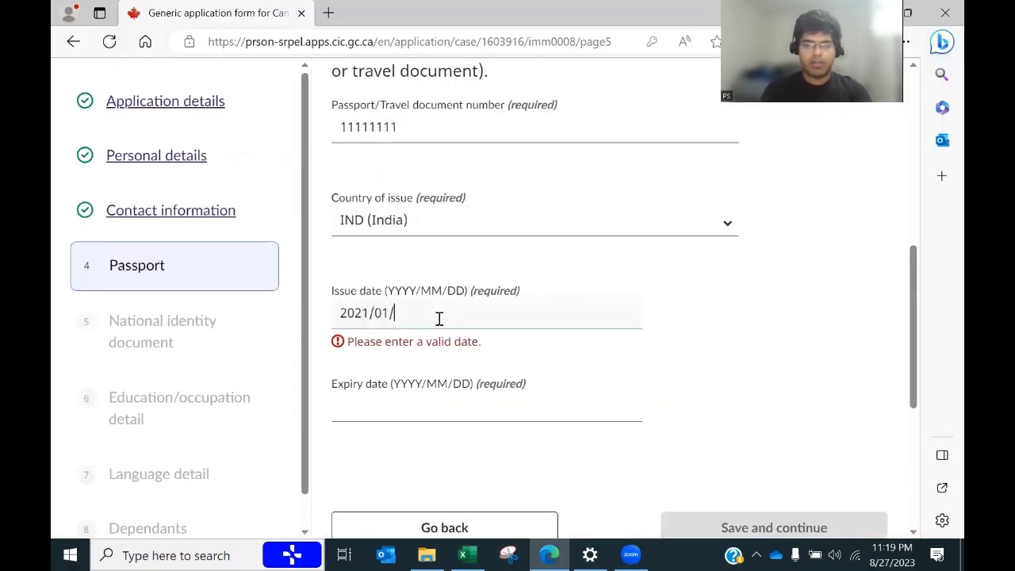
{"action": "type", "text": "01"}
{"action": "key", "text": "Tab"}
Step: Enter the passport expiry date 2031/01/01 and save the passport details
{"action": "key", "text": "alt+Tab"}
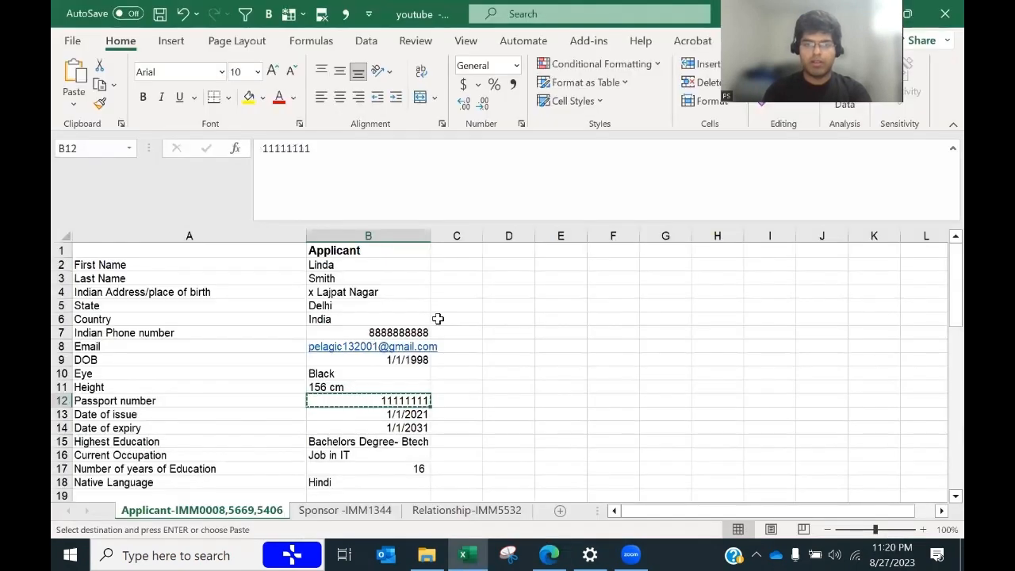
{"action": "key", "text": "alt+Tab"}
{"action": "type", "text": "203"}
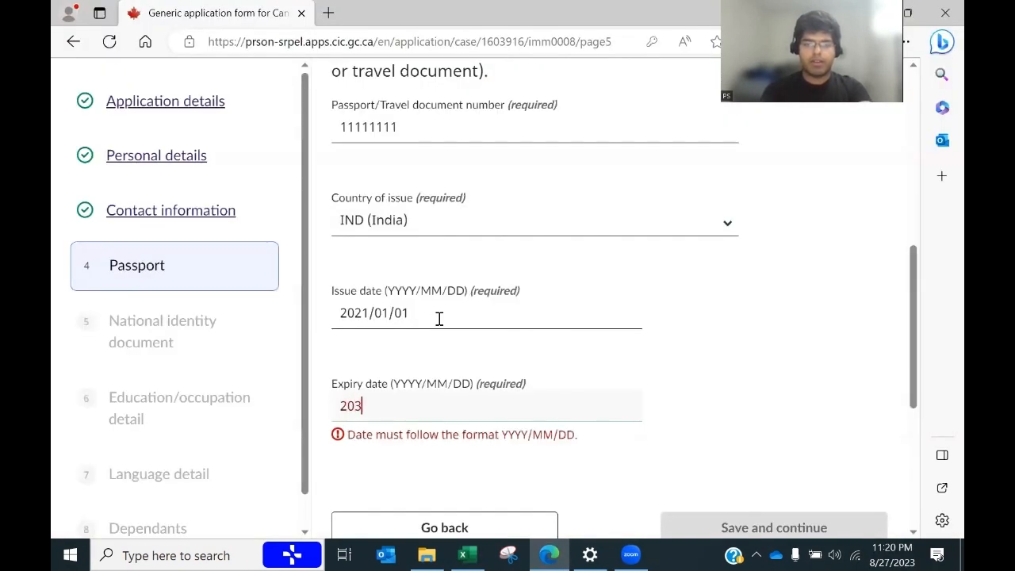
{"action": "type", "text": "1/01"}
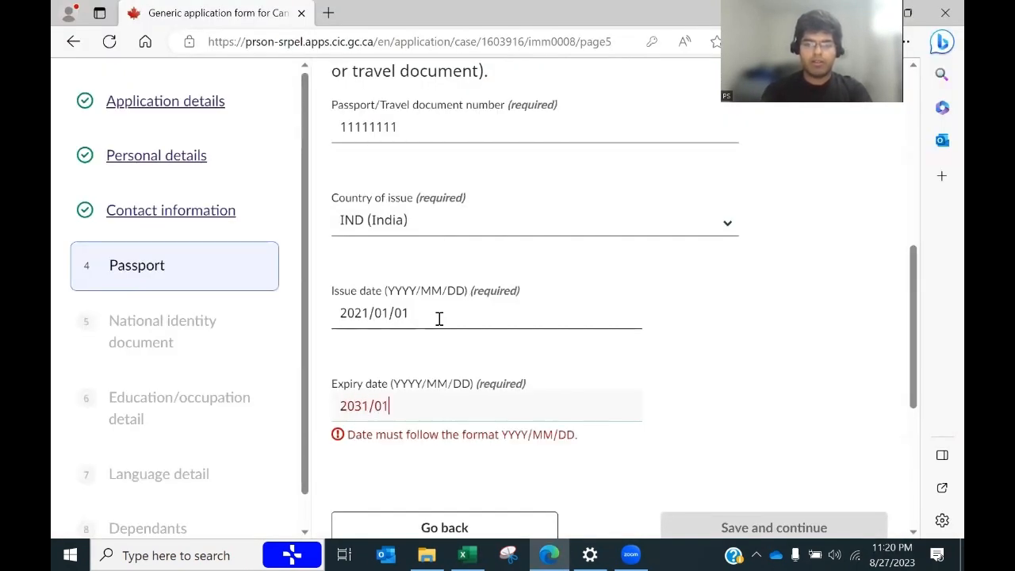
{"action": "type", "text": "/01"}
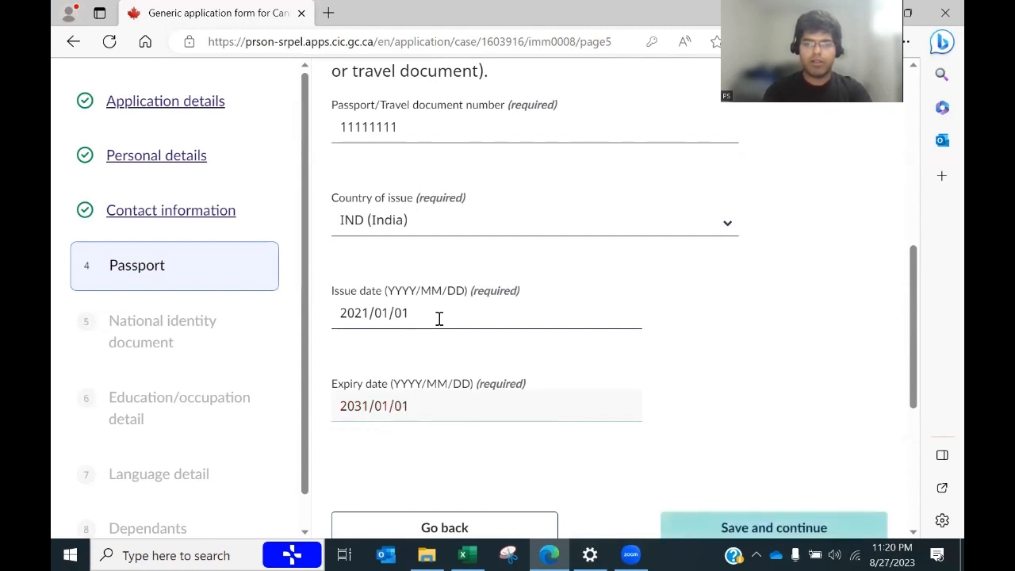
{"action": "left_click_drag", "start_coordinate": [912, 373], "coordinate": [911, 422]}
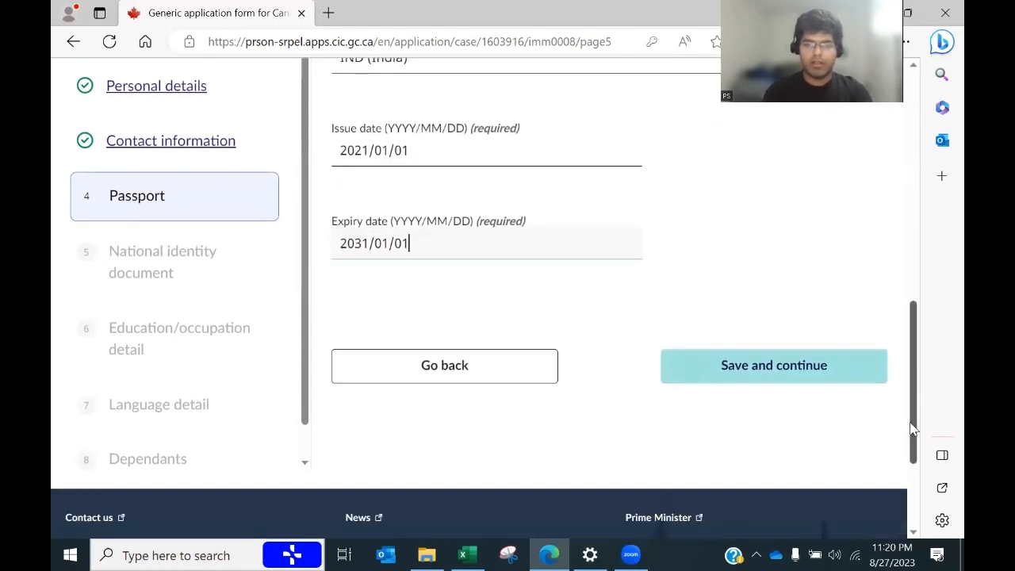
{"action": "left_click", "coordinate": [773, 361]}
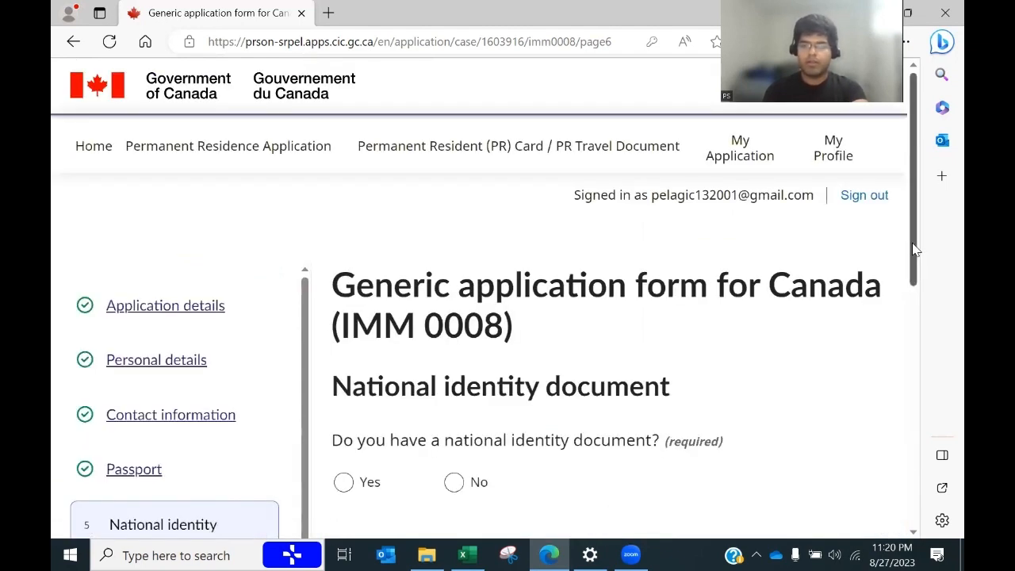
Step: Answer No to having a national identity document and save
{"action": "left_click_drag", "start_coordinate": [914, 250], "coordinate": [914, 318]}
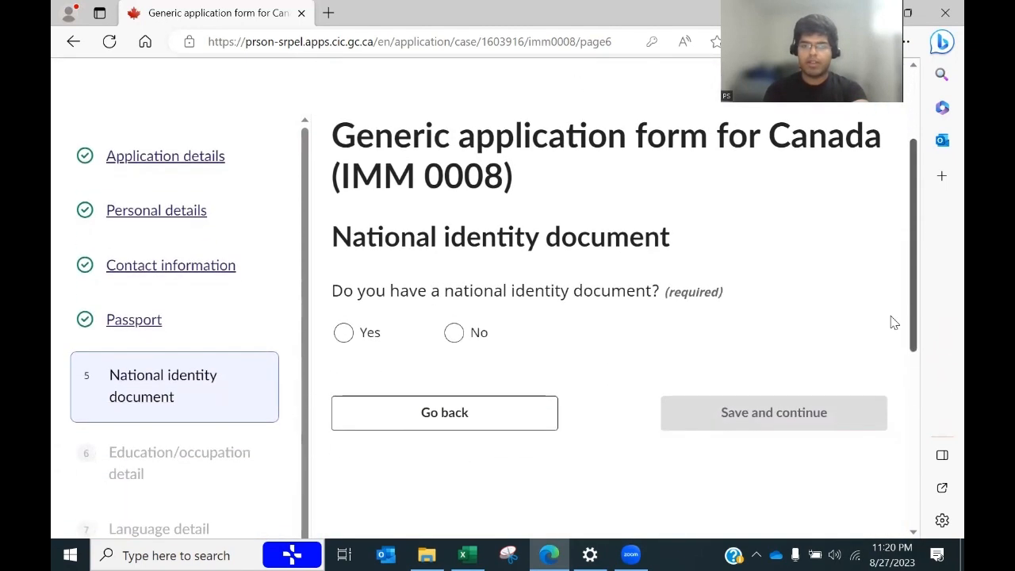
{"action": "left_click", "coordinate": [454, 336]}
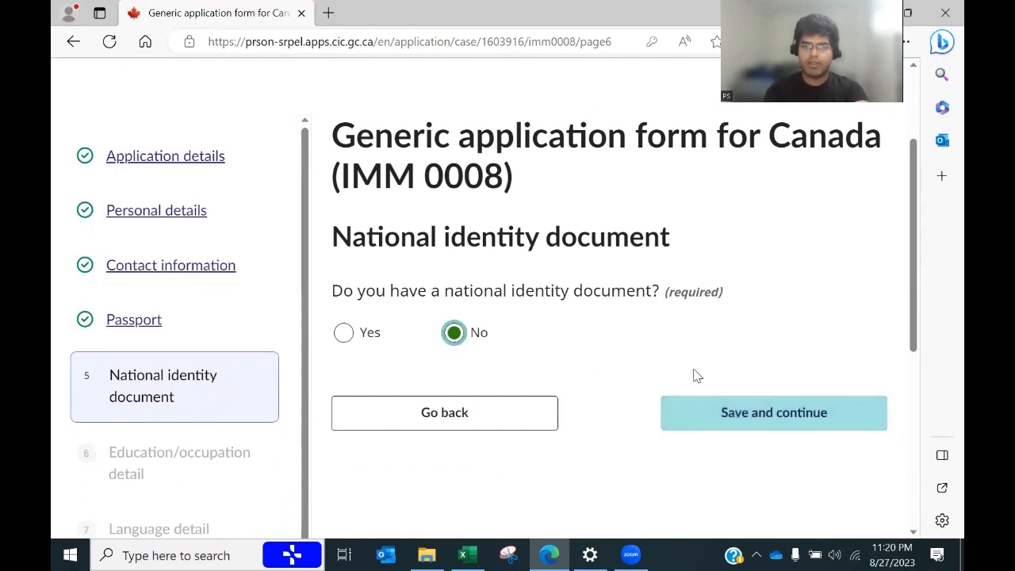
{"action": "left_click", "coordinate": [731, 422]}
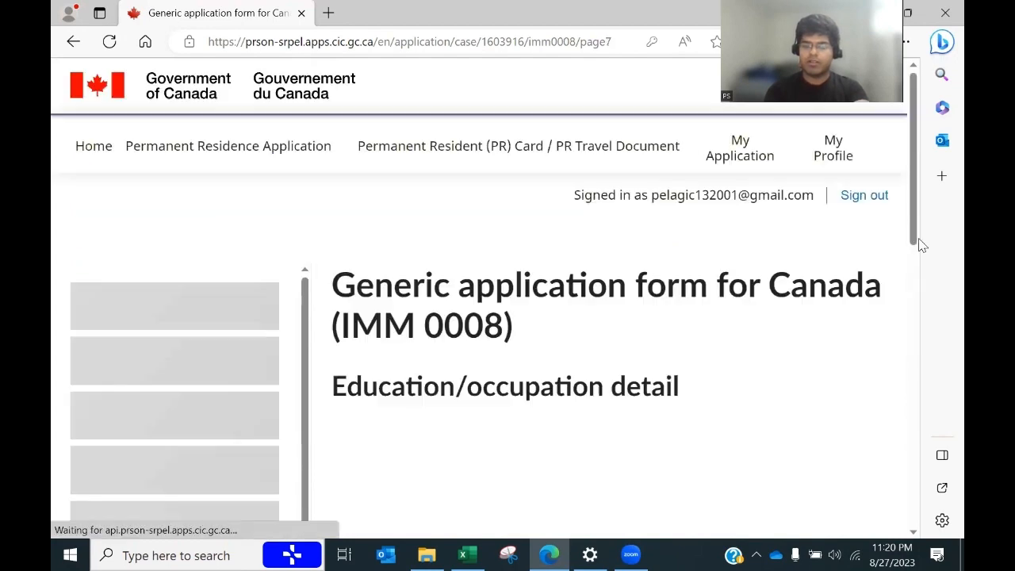
Step: Choose Bachelor's Degree as the highest level of education
{"action": "left_click_drag", "start_coordinate": [915, 211], "coordinate": [913, 306]}
{"action": "left_click", "coordinate": [528, 249]}
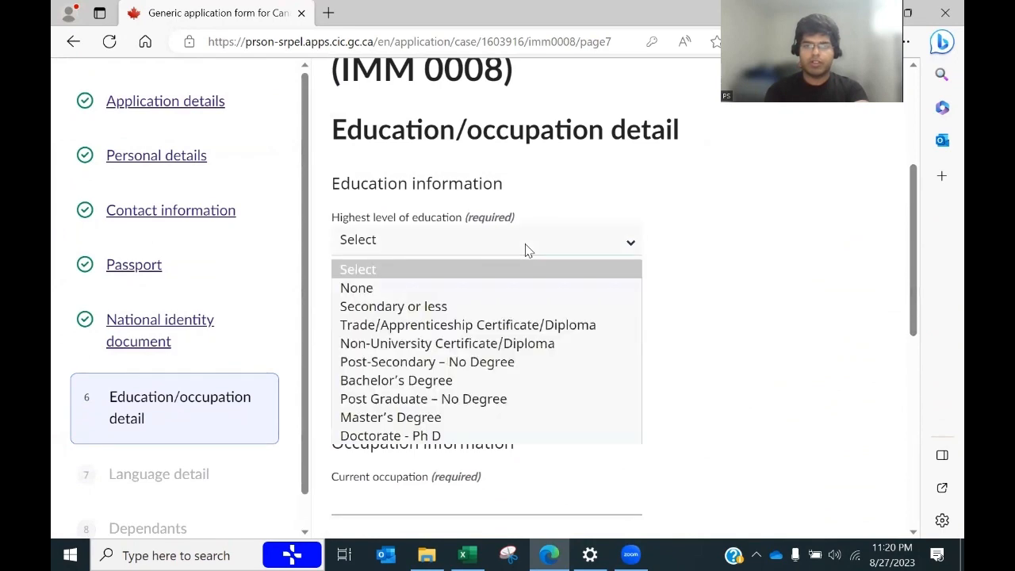
{"action": "key", "text": "alt+Tab"}
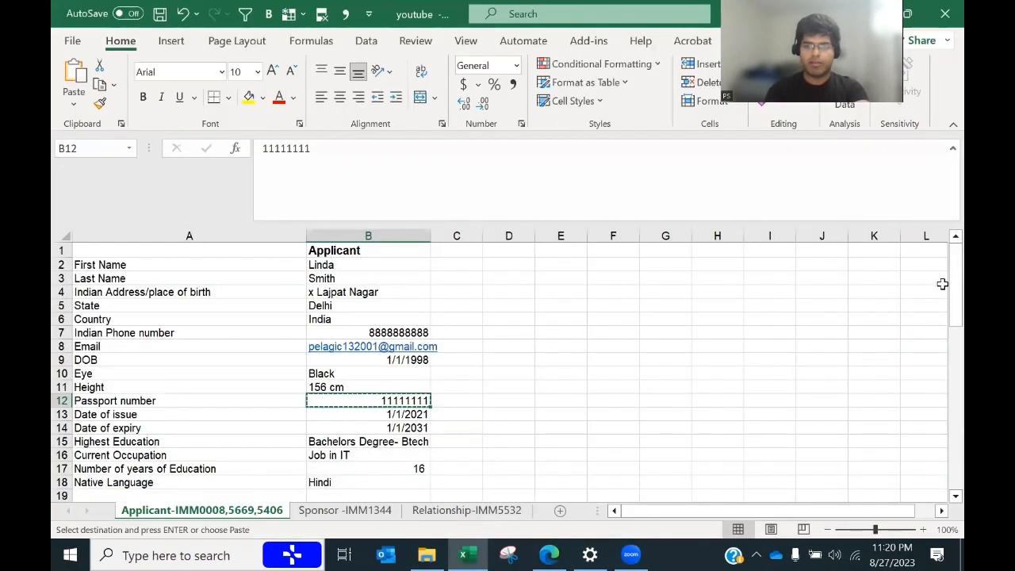
{"action": "left_click_drag", "start_coordinate": [956, 317], "coordinate": [956, 350]}
{"action": "key", "text": "alt+Tab"}
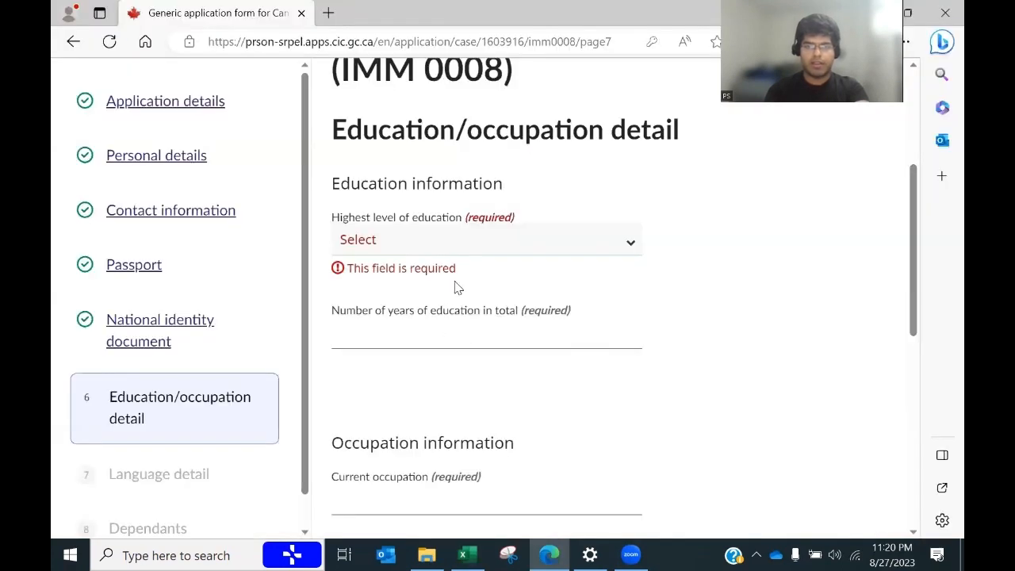
{"action": "left_click", "coordinate": [454, 250]}
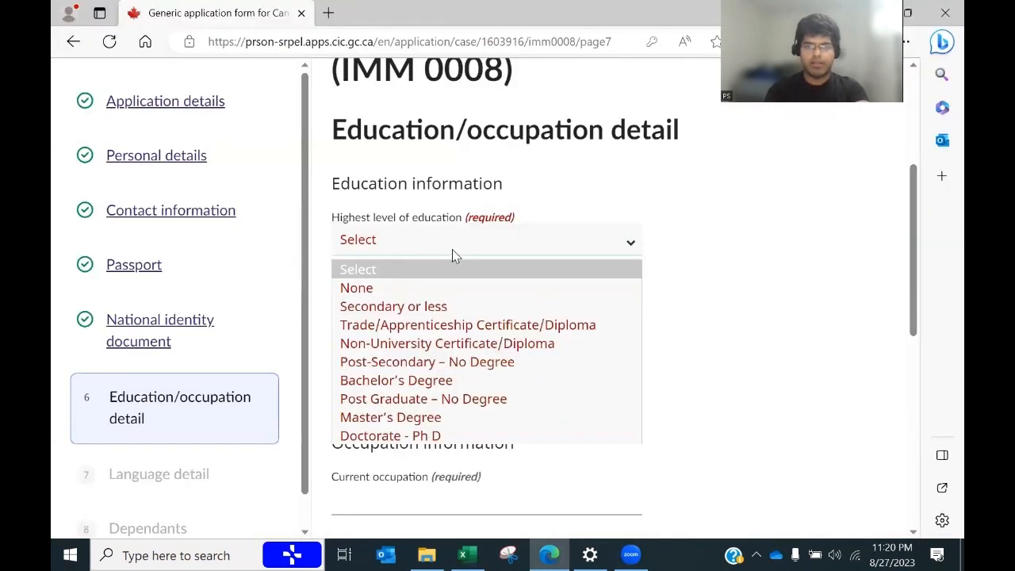
{"action": "left_click", "coordinate": [450, 382]}
Step: Enter 16 as the total years of education, copied from the spreadsheet
{"action": "left_click", "coordinate": [390, 338]}
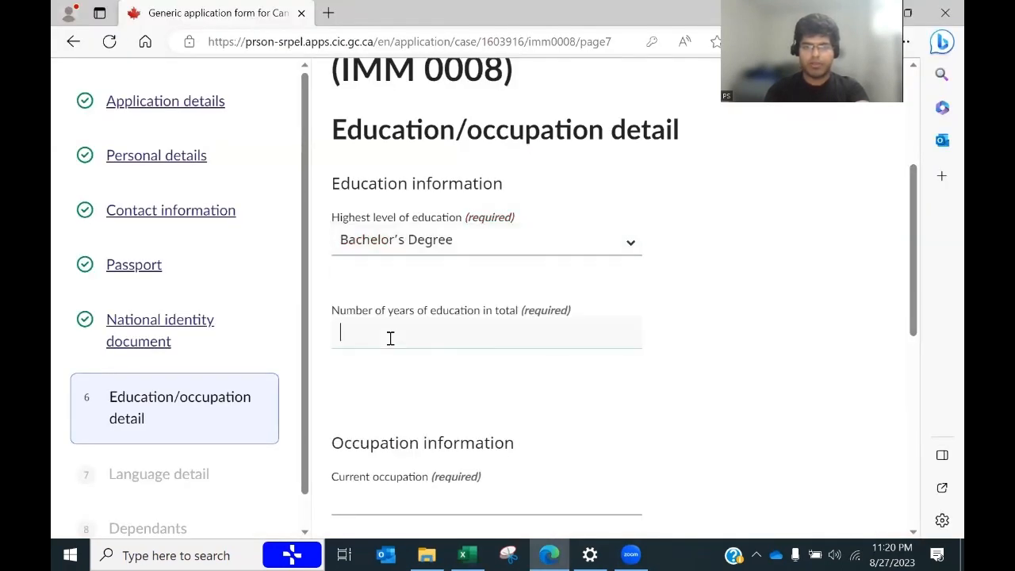
{"action": "key", "text": "alt+Tab"}
{"action": "left_click", "coordinate": [414, 370]}
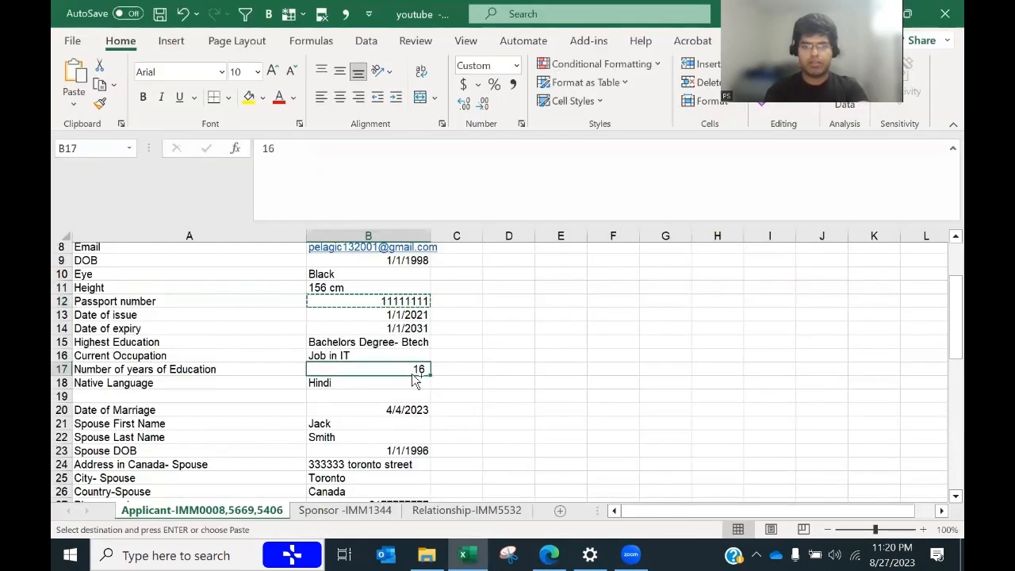
{"action": "key", "text": "ctrl+c"}
{"action": "key", "text": "alt+Tab"}
{"action": "key", "text": "ctrl+v"}
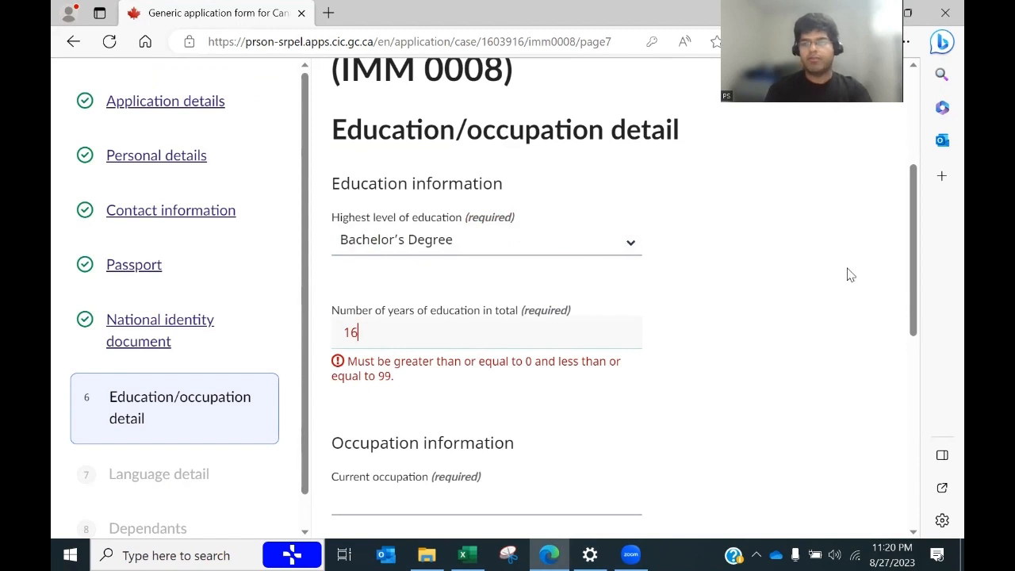
{"action": "left_click_drag", "start_coordinate": [913, 272], "coordinate": [912, 337]}
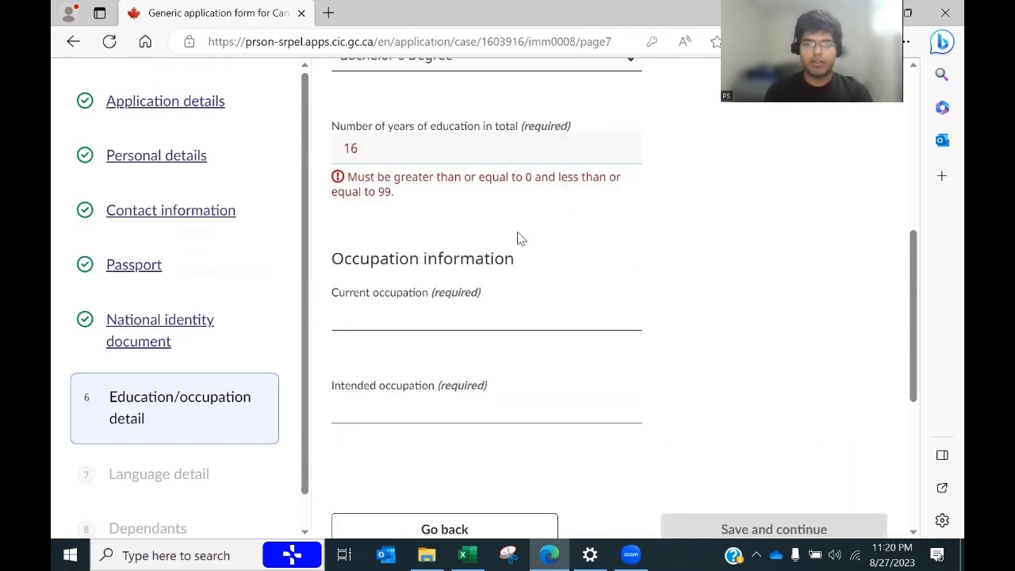
{"action": "left_click", "coordinate": [429, 311]}
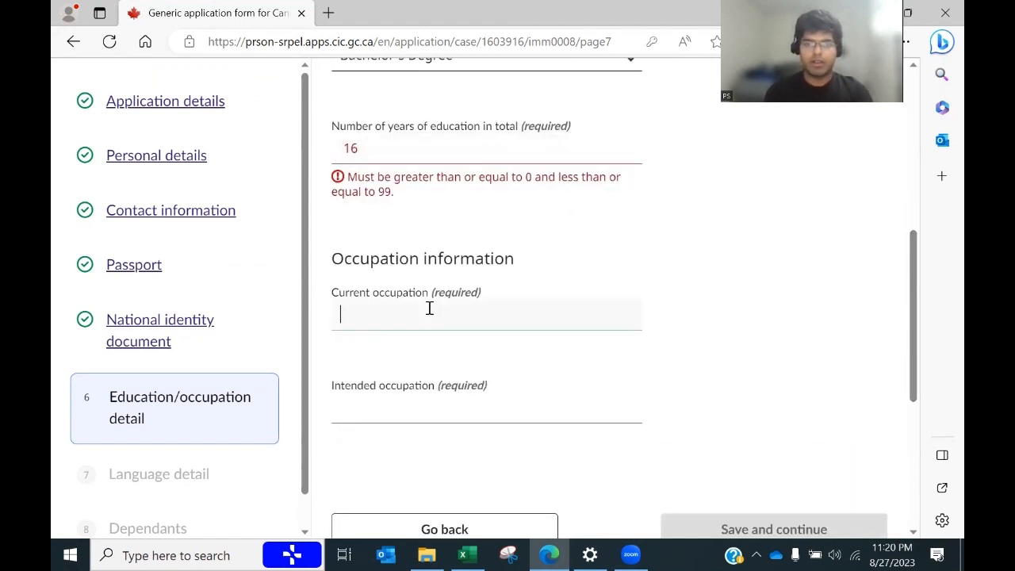
{"action": "double_click", "coordinate": [378, 153]}
{"action": "type", "text": "1"}
{"action": "key", "text": "Tab"}
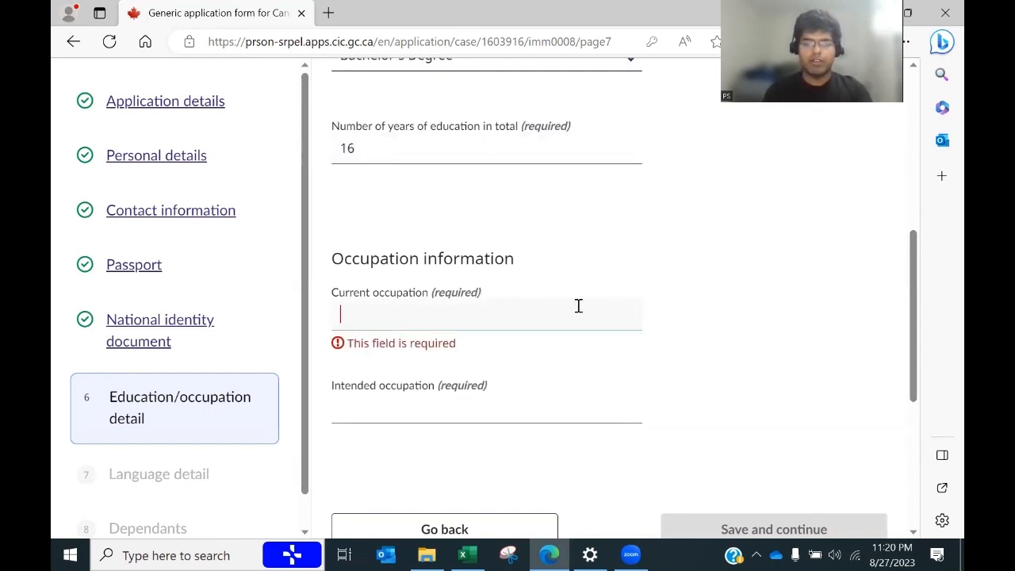
Step: Set the current occupation to 'Job in IT field' using the spreadsheet value from B16
{"action": "key", "text": "alt+Tab"}
{"action": "left_click", "coordinate": [389, 356]}
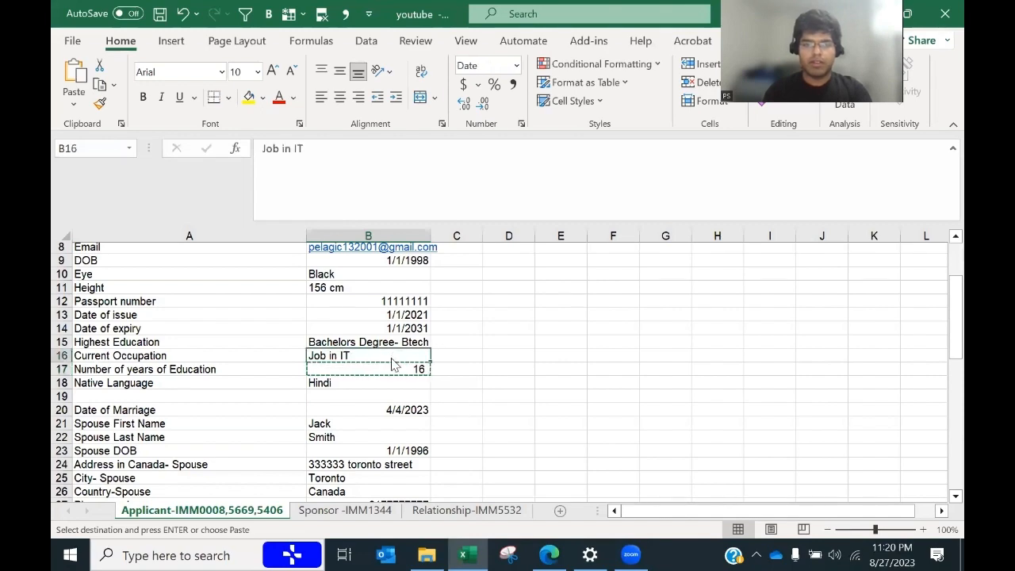
{"action": "key", "text": "alt+Tab"}
{"action": "key", "text": "alt+Tab"}
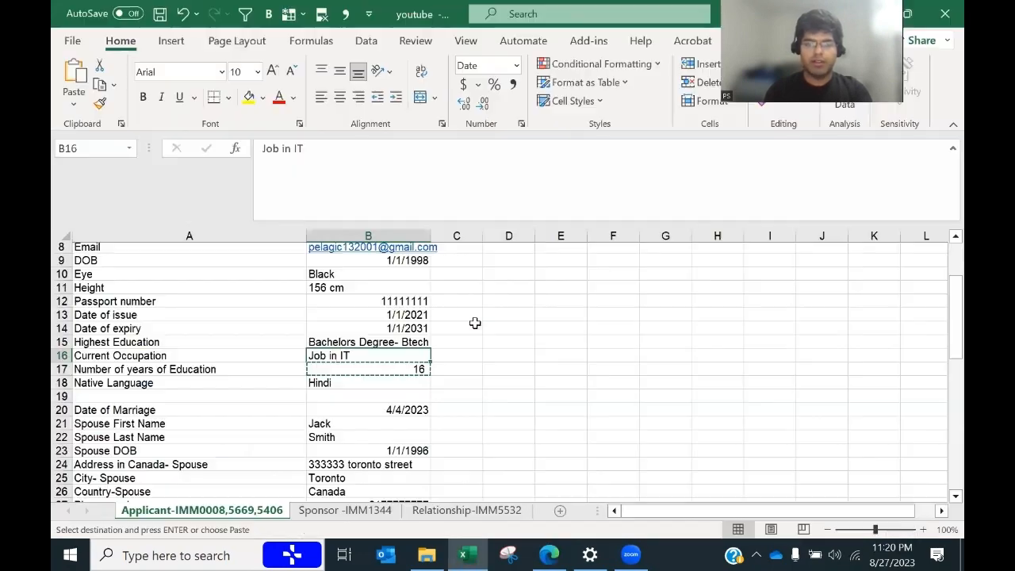
{"action": "key", "text": "alt+Tab"}
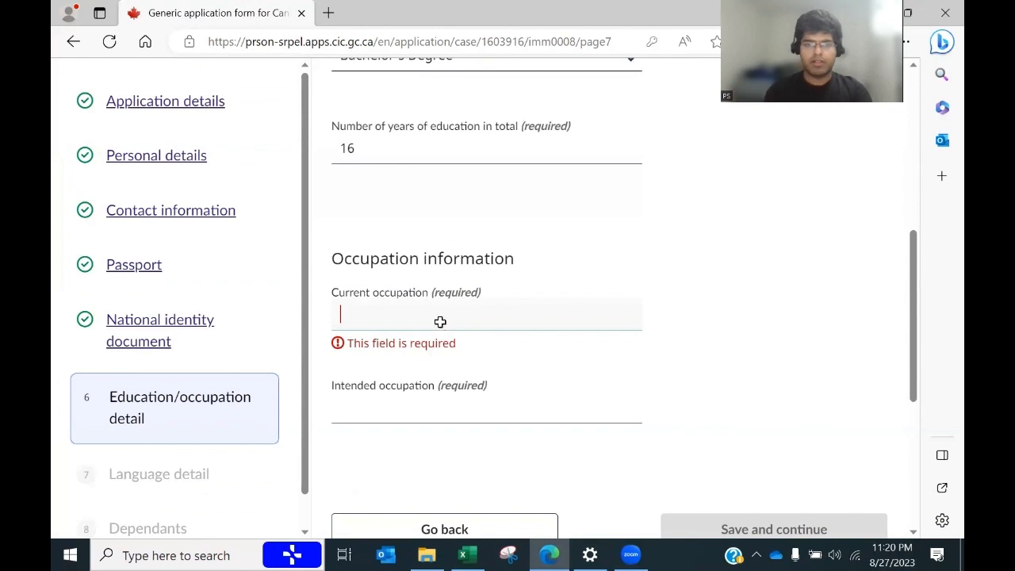
{"action": "key", "text": "alt+Tab"}
{"action": "key", "text": "ctrl+c"}
{"action": "key", "text": "alt+Tab"}
{"action": "key", "text": "ctrl+v"}
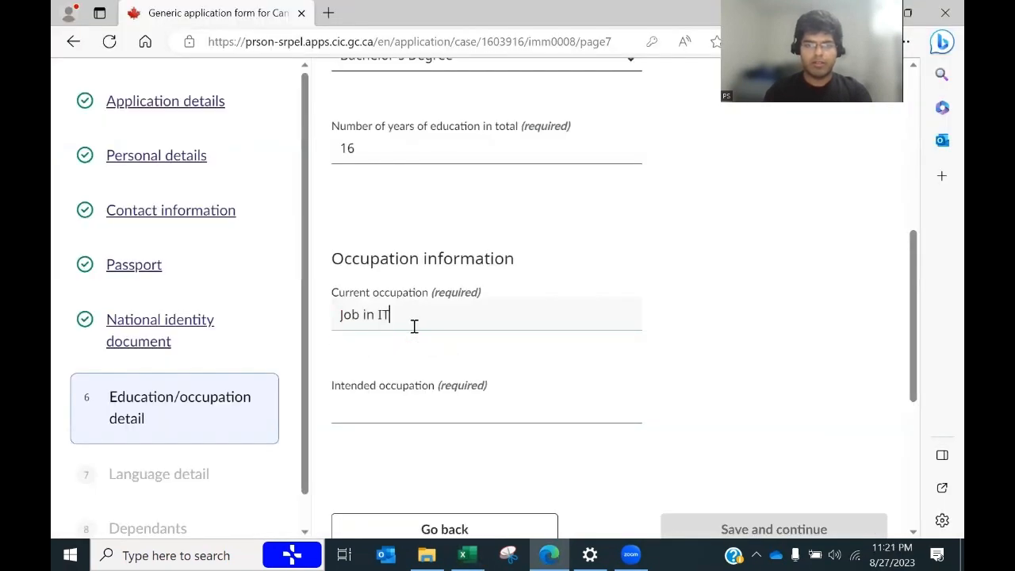
{"action": "type", "text": "field"}
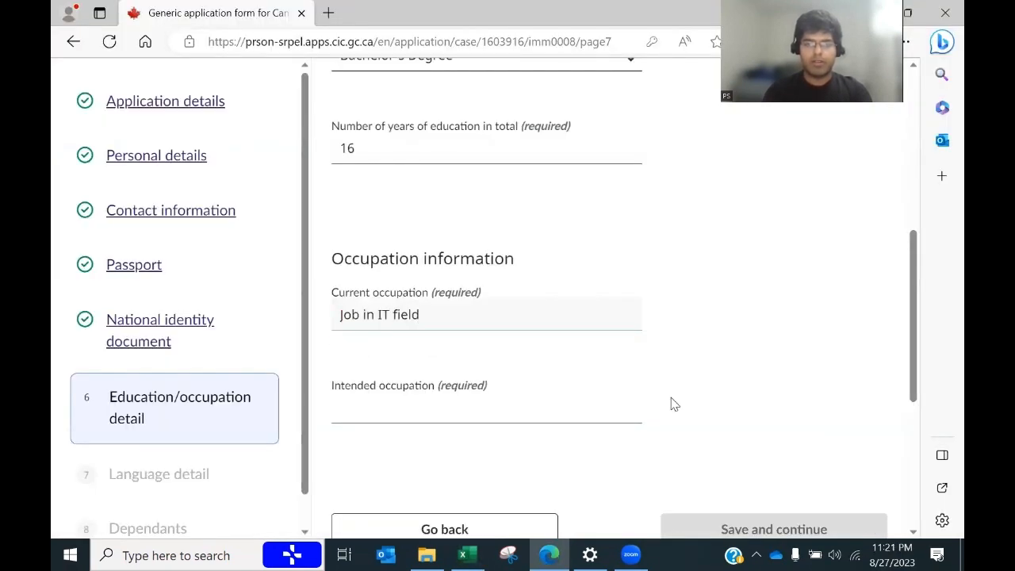
Step: Enter IT as the intended occupation and save the education details
{"action": "scroll", "coordinate": [920, 339], "scroll_direction": "down", "scroll_amount": 1}
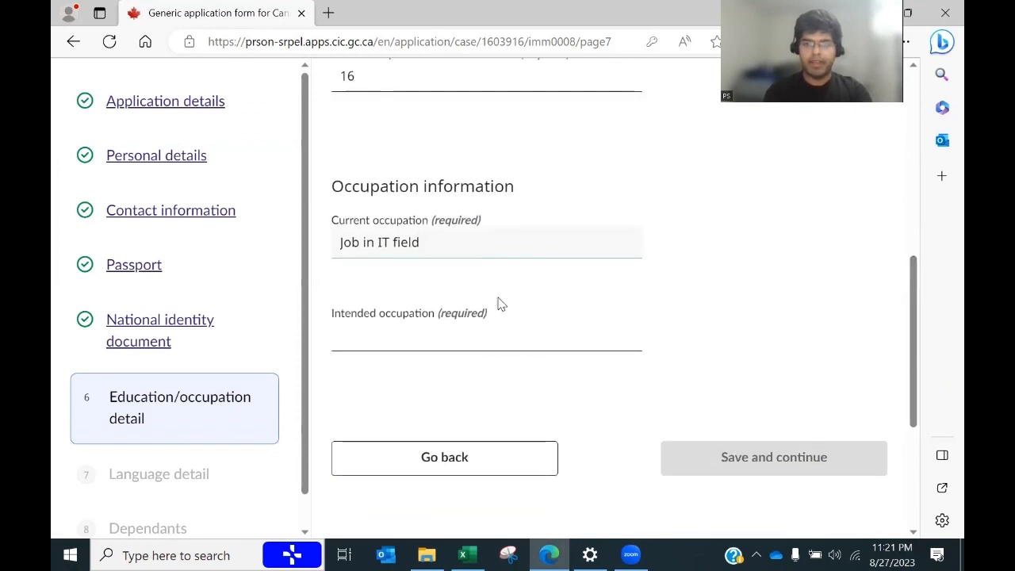
{"action": "type", "text": "IT"}
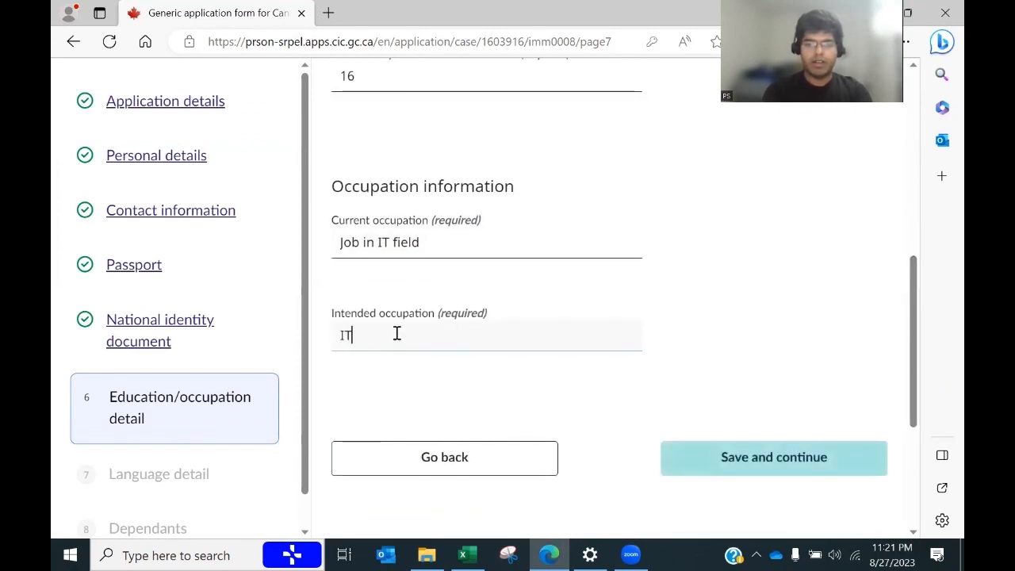
{"action": "left_click", "coordinate": [713, 462]}
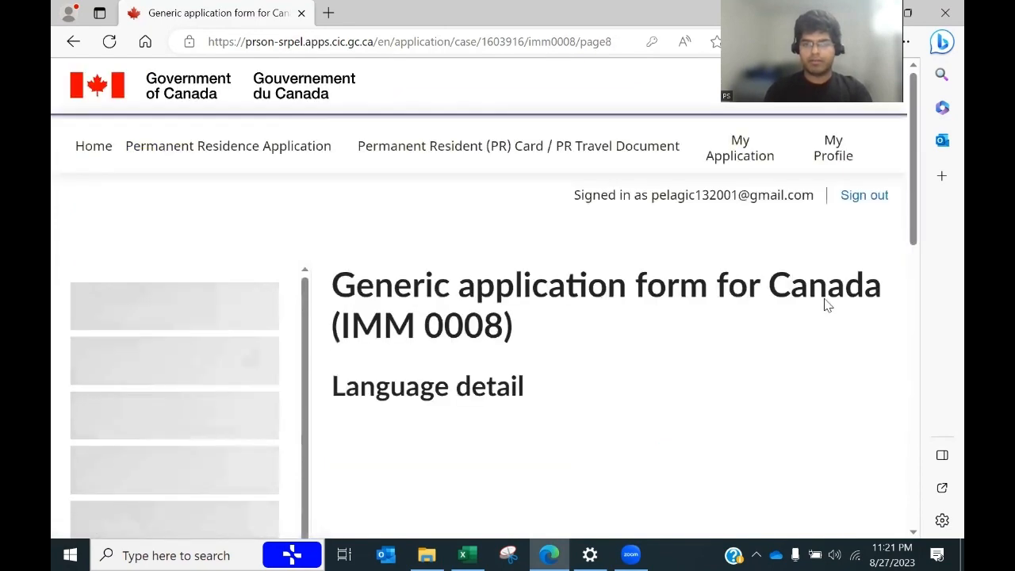
Step: Set the native language to Hindi, matching cell B18 of the applicant spreadsheet
{"action": "left_click_drag", "start_coordinate": [916, 220], "coordinate": [894, 319]}
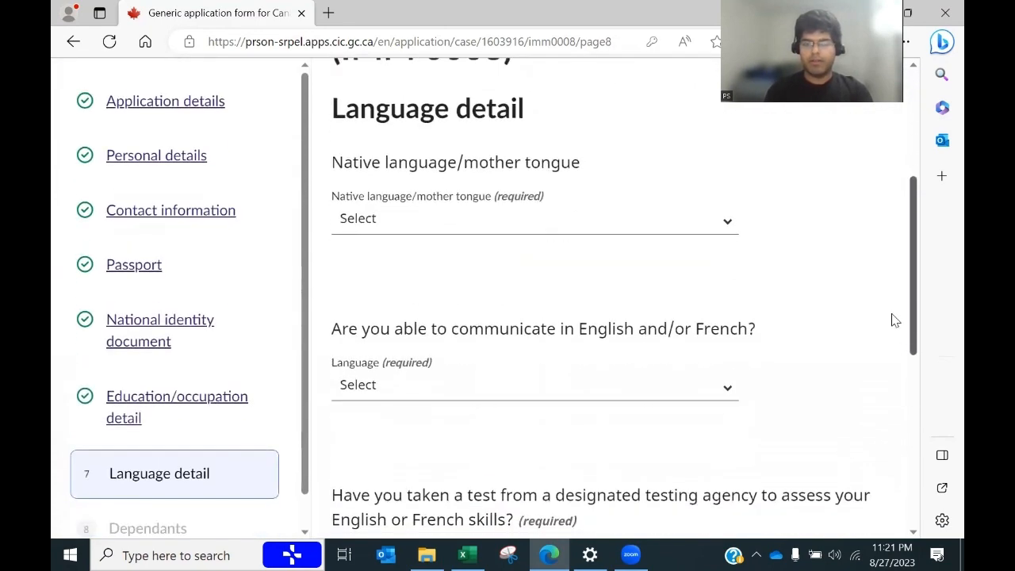
{"action": "key", "text": "alt+Tab"}
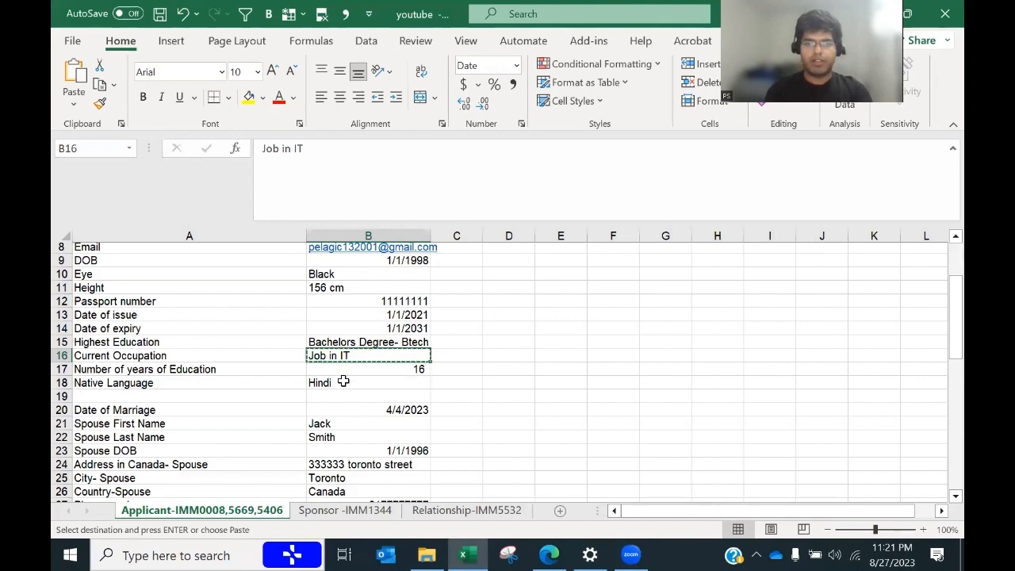
{"action": "left_click", "coordinate": [343, 382]}
{"action": "key", "text": "ctrl+c"}
{"action": "key", "text": "alt+Tab"}
{"action": "left_click", "coordinate": [476, 226]}
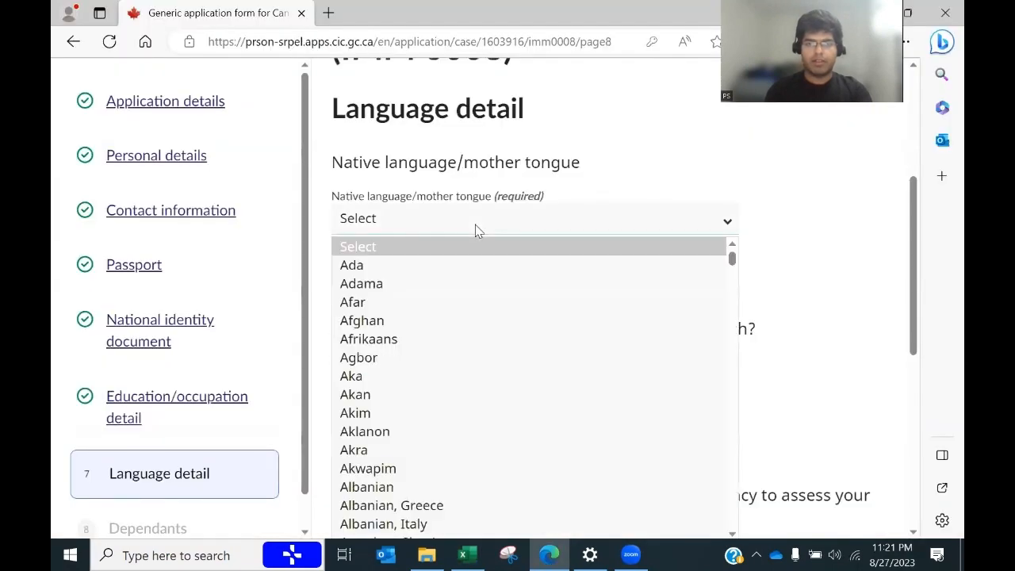
{"action": "key", "text": "h"}
{"action": "key", "text": "h"}
{"action": "key", "text": "h"}
{"action": "key", "text": "h"}
{"action": "key", "text": "h"}
{"action": "key", "text": "h"}
{"action": "key", "text": "h"}
{"action": "key", "text": "h"}
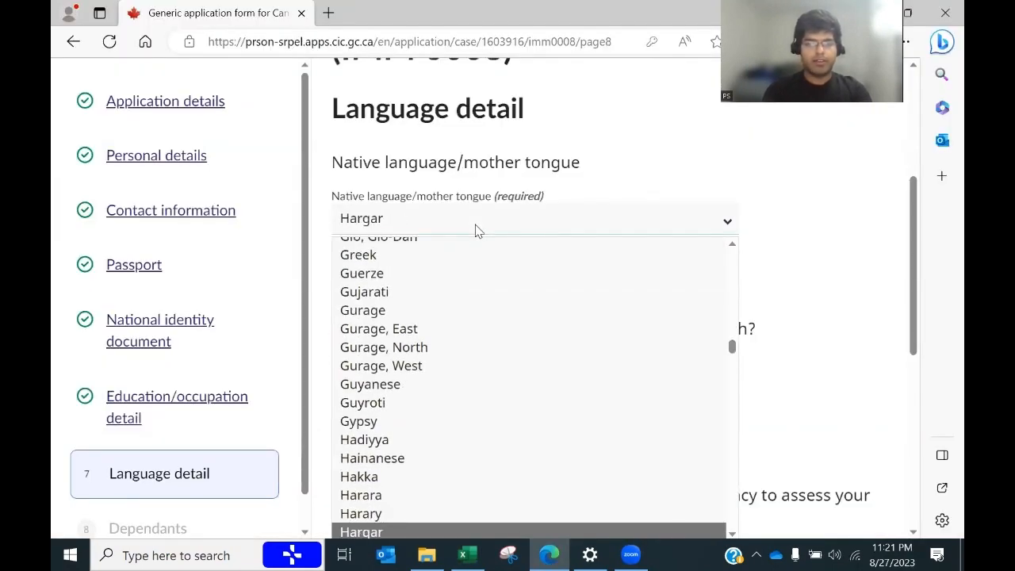
{"action": "key", "text": "h"}
{"action": "key", "text": "h"}
{"action": "key", "text": "h"}
{"action": "key", "text": "h"}
{"action": "key", "text": "h"}
{"action": "key", "text": "h"}
{"action": "key", "text": "h"}
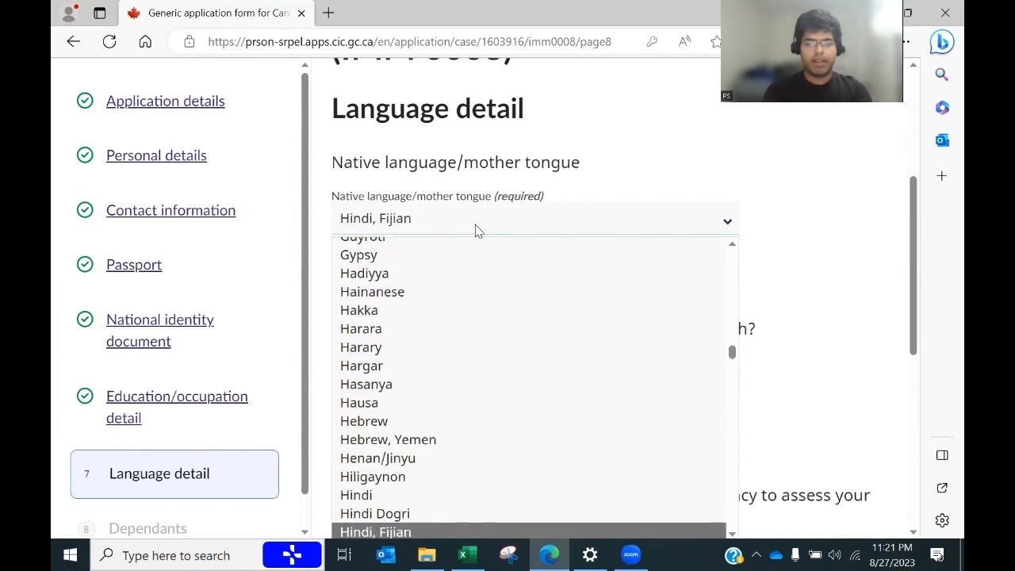
{"action": "left_click", "coordinate": [363, 498]}
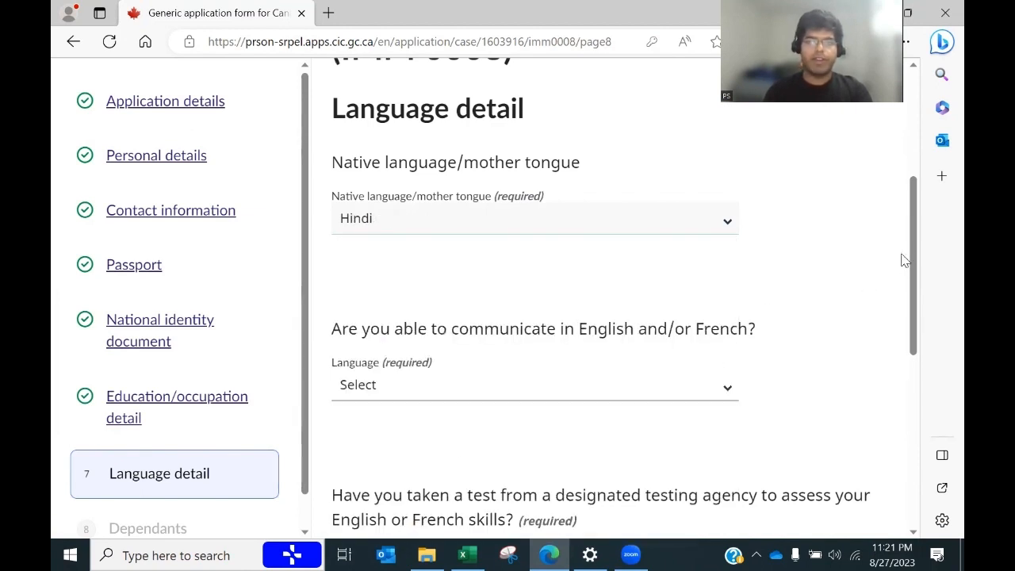
Step: Choose English as the communication language, answer No to the language test, and save
{"action": "left_click_drag", "start_coordinate": [909, 251], "coordinate": [909, 274]}
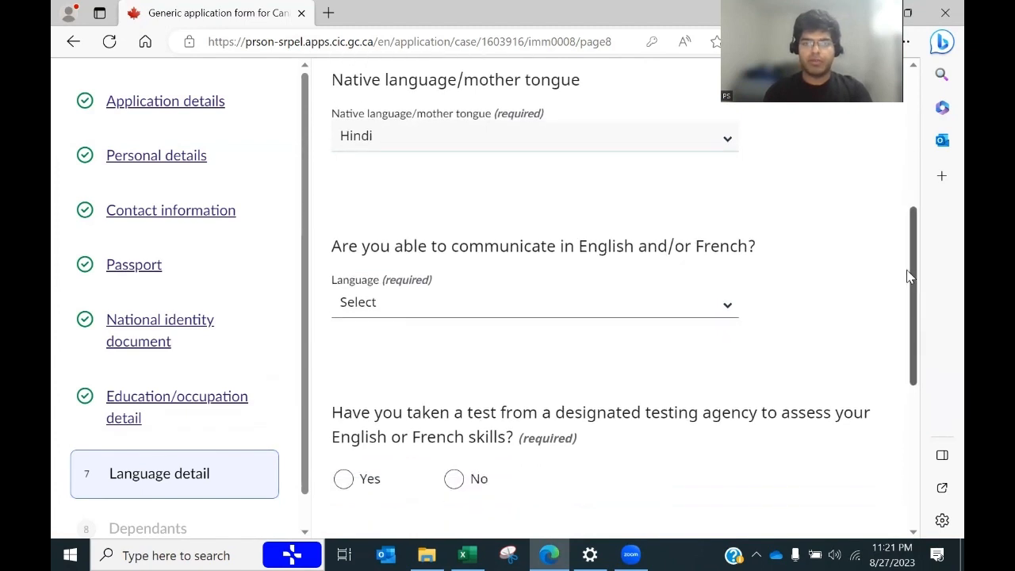
{"action": "left_click", "coordinate": [587, 315]}
{"action": "left_click", "coordinate": [408, 372]}
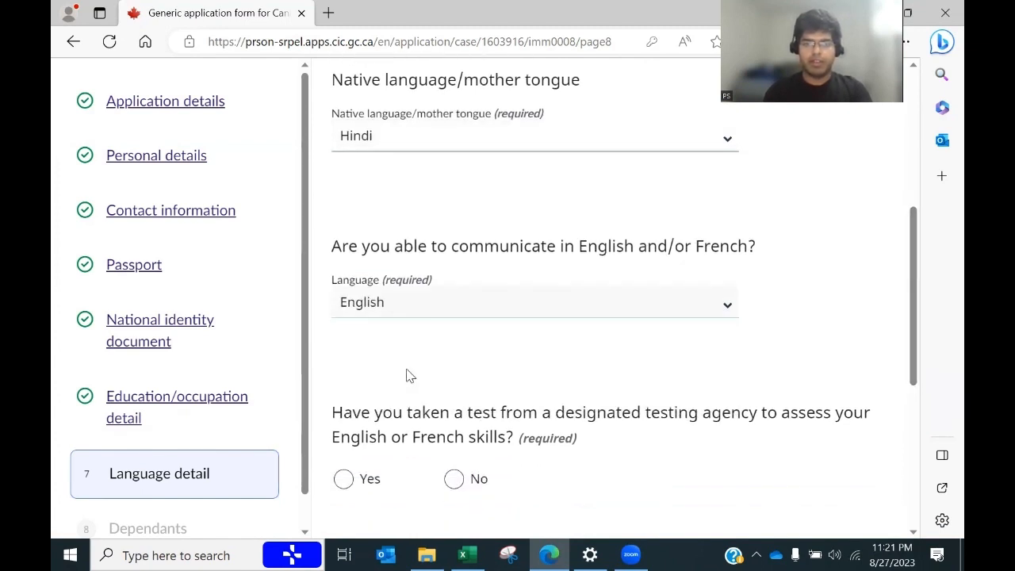
{"action": "left_click_drag", "start_coordinate": [913, 290], "coordinate": [920, 349]}
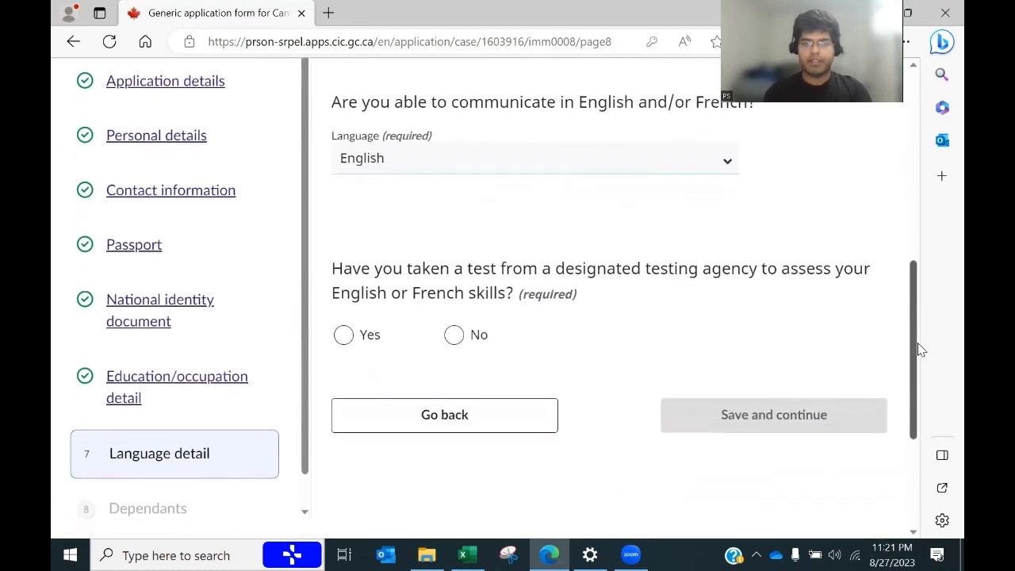
{"action": "left_click", "coordinate": [454, 336]}
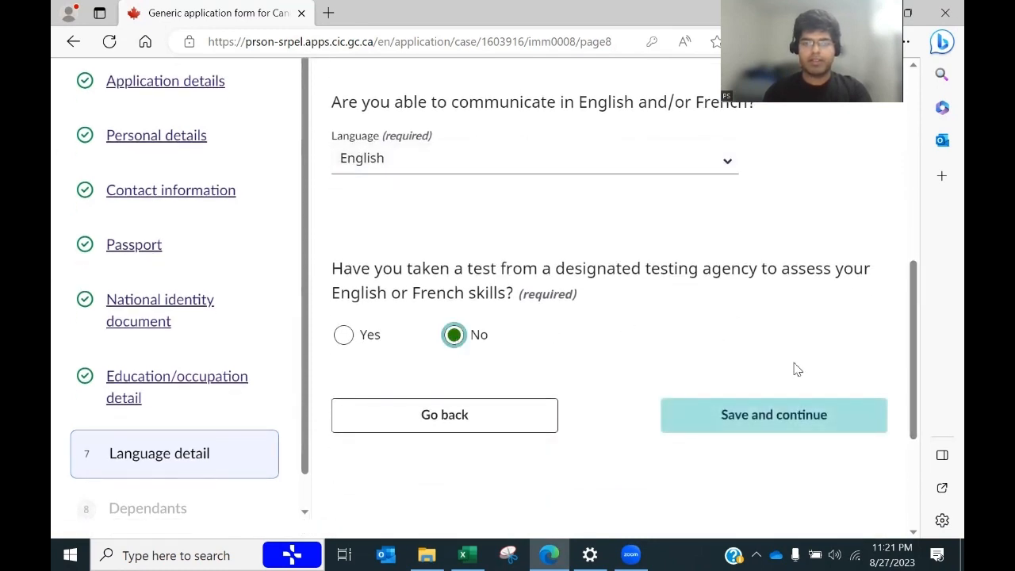
{"action": "left_click", "coordinate": [768, 425]}
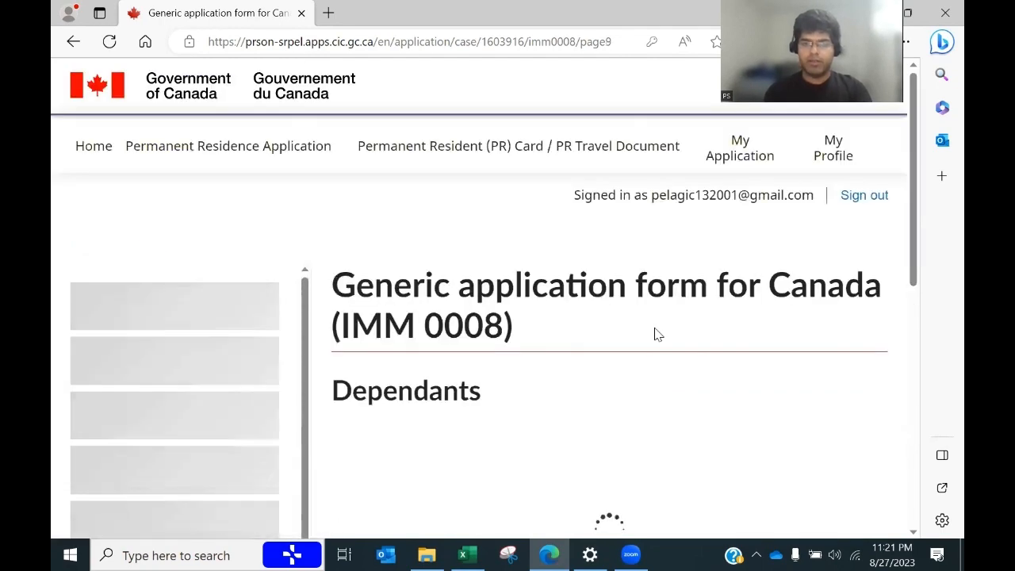
Step: Scroll to the bottom of the Dependants page and choose Complete and return to application
{"action": "left_click_drag", "start_coordinate": [912, 159], "coordinate": [924, 333]}
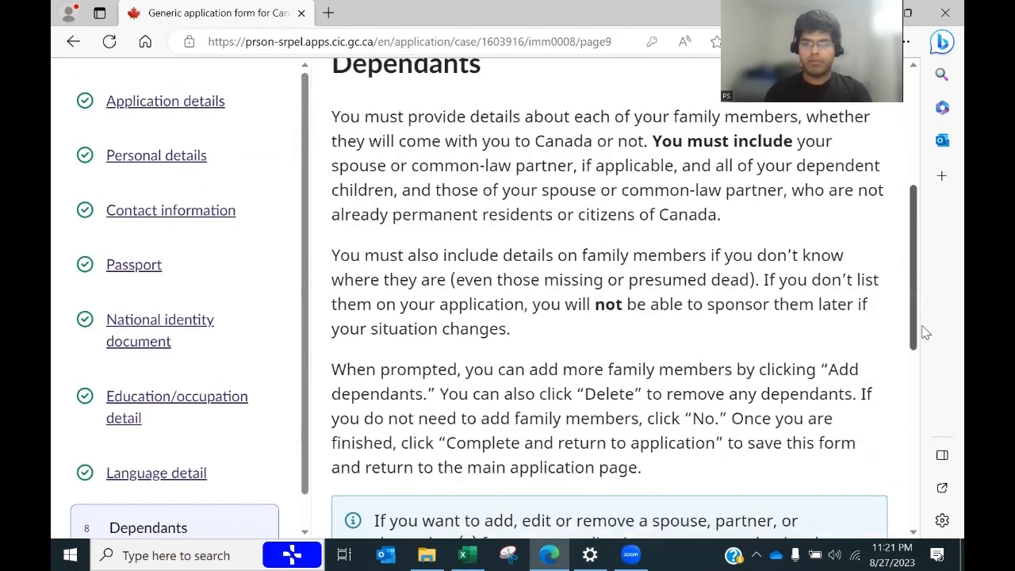
{"action": "left_click_drag", "start_coordinate": [926, 375], "coordinate": [891, 410]}
{"action": "scroll", "coordinate": [447, 205], "scroll_direction": "down", "scroll_amount": 1}
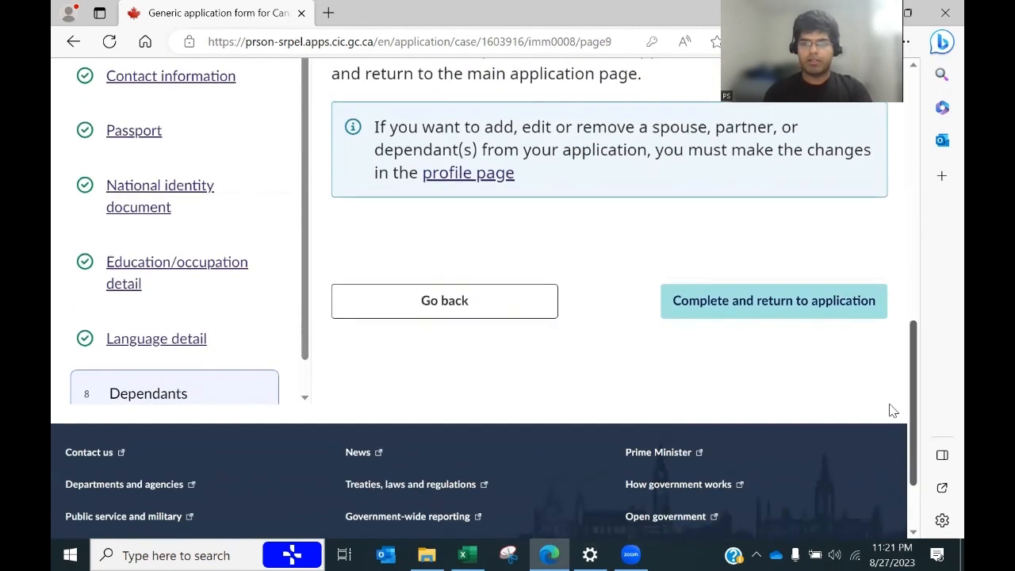
{"action": "left_click", "coordinate": [746, 309]}
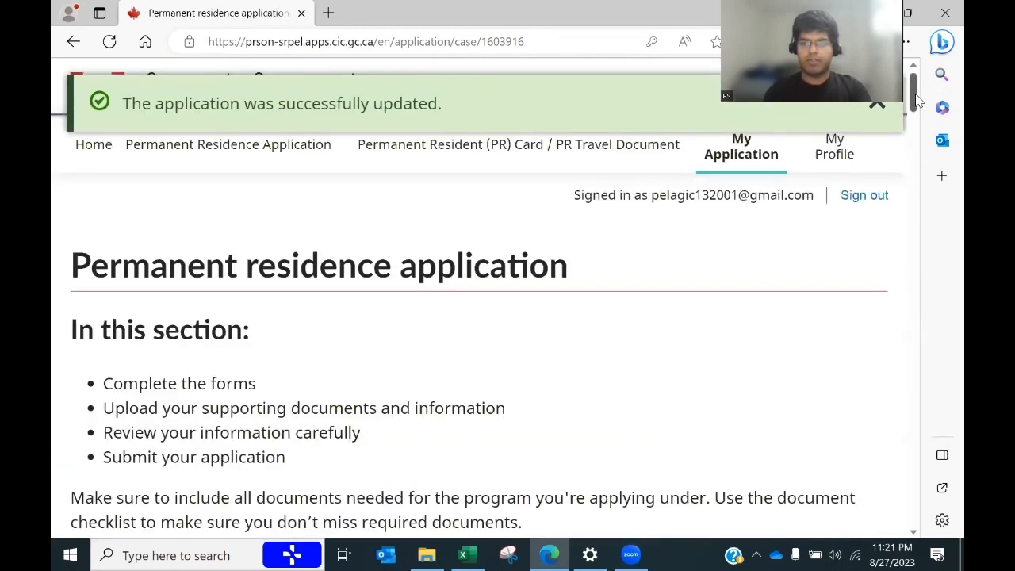
Step: Open the IMM 5406 Additional family information form for editing
{"action": "left_click_drag", "start_coordinate": [916, 100], "coordinate": [902, 224]}
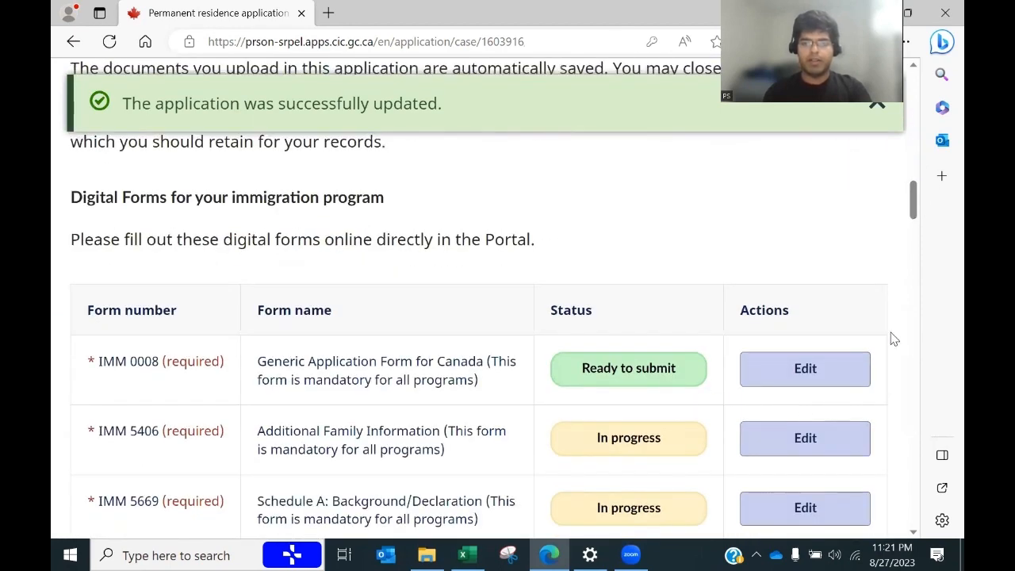
{"action": "left_click", "coordinate": [756, 451]}
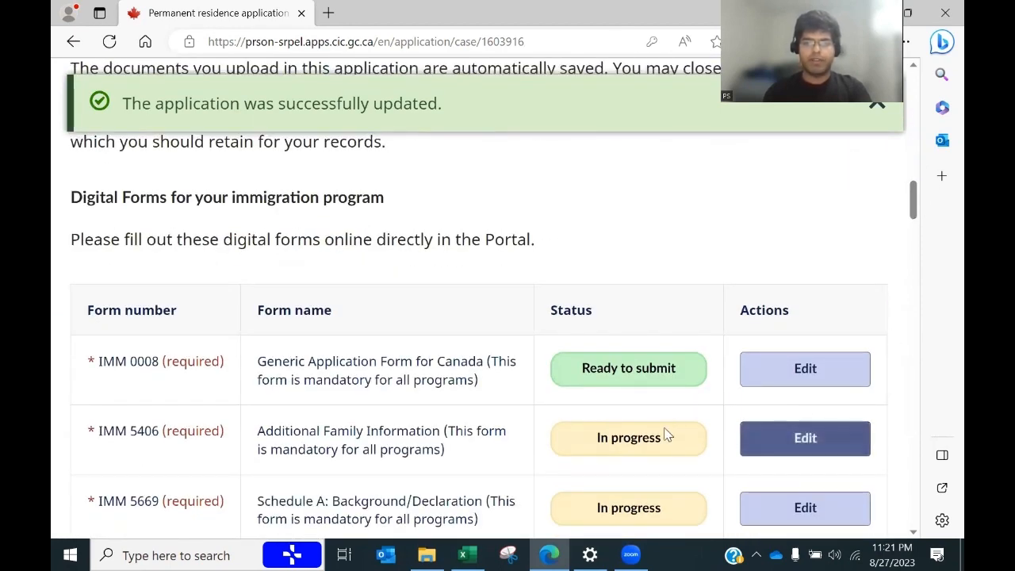
{"action": "left_click", "coordinate": [828, 436]}
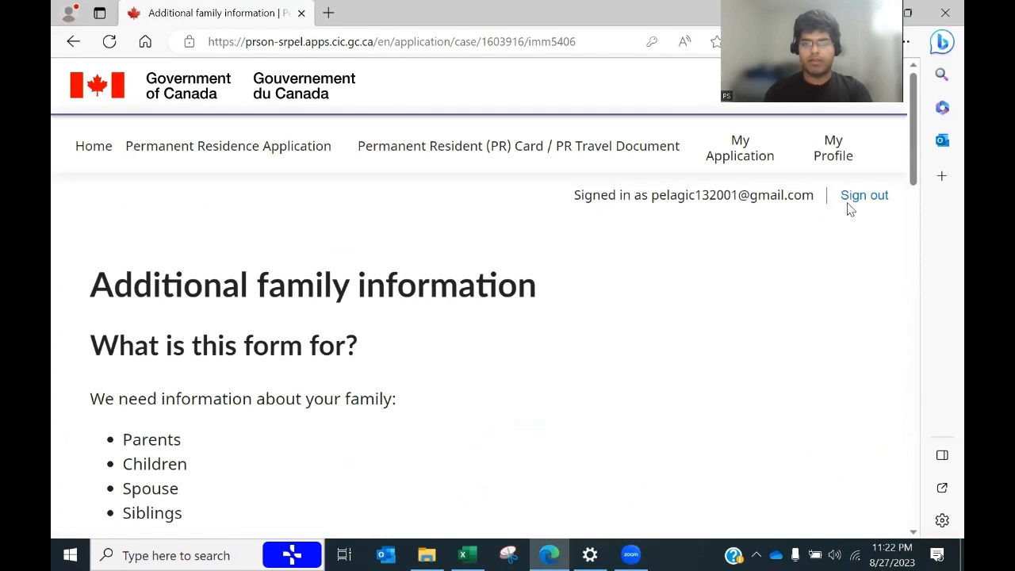
Step: Scroll to the family member table and edit the applicant's own row
{"action": "left_click_drag", "start_coordinate": [914, 163], "coordinate": [886, 333]}
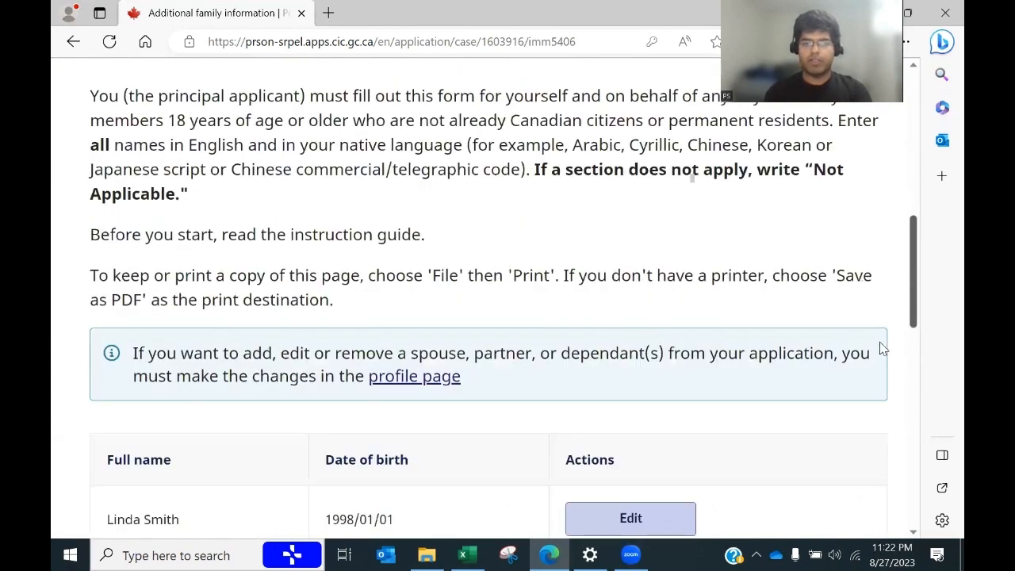
{"action": "scroll", "coordinate": [882, 349], "scroll_direction": "down", "scroll_amount": 3}
{"action": "scroll", "coordinate": [908, 356], "scroll_direction": "down", "scroll_amount": 1}
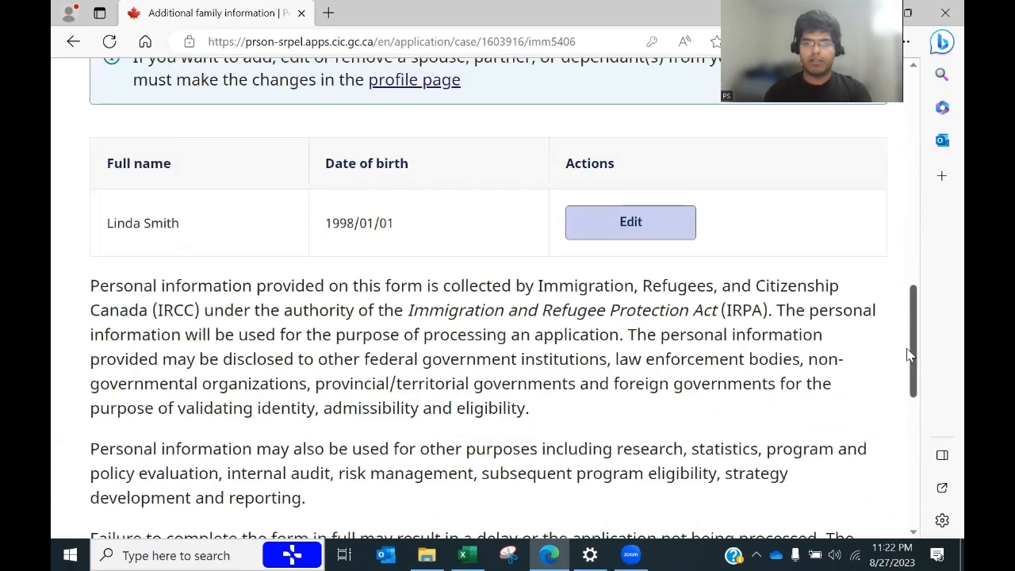
{"action": "scroll", "coordinate": [903, 293], "scroll_direction": "up", "scroll_amount": 2}
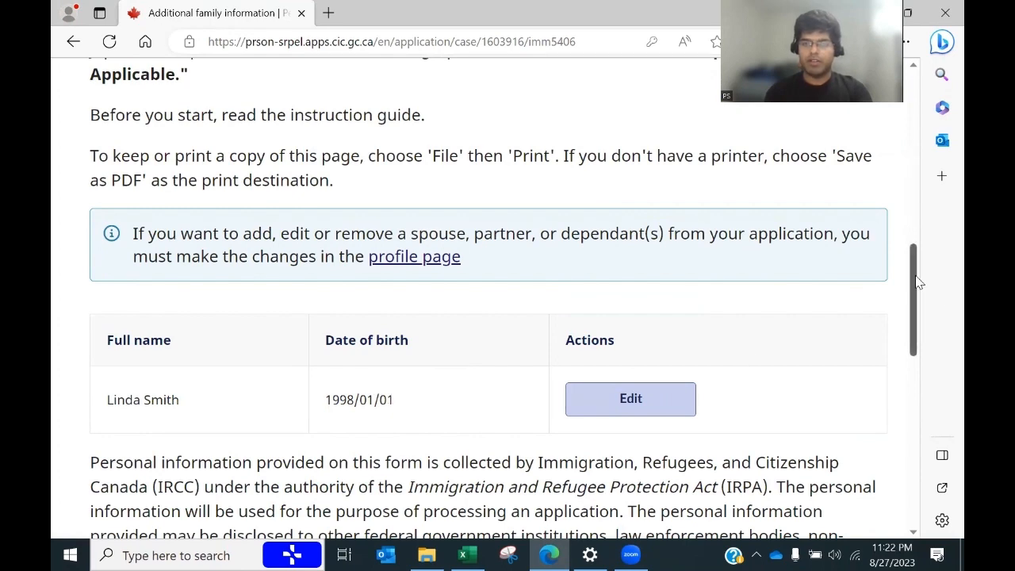
{"action": "left_click_drag", "start_coordinate": [918, 284], "coordinate": [904, 246]}
{"action": "scroll", "coordinate": [918, 407], "scroll_direction": "down", "scroll_amount": 2}
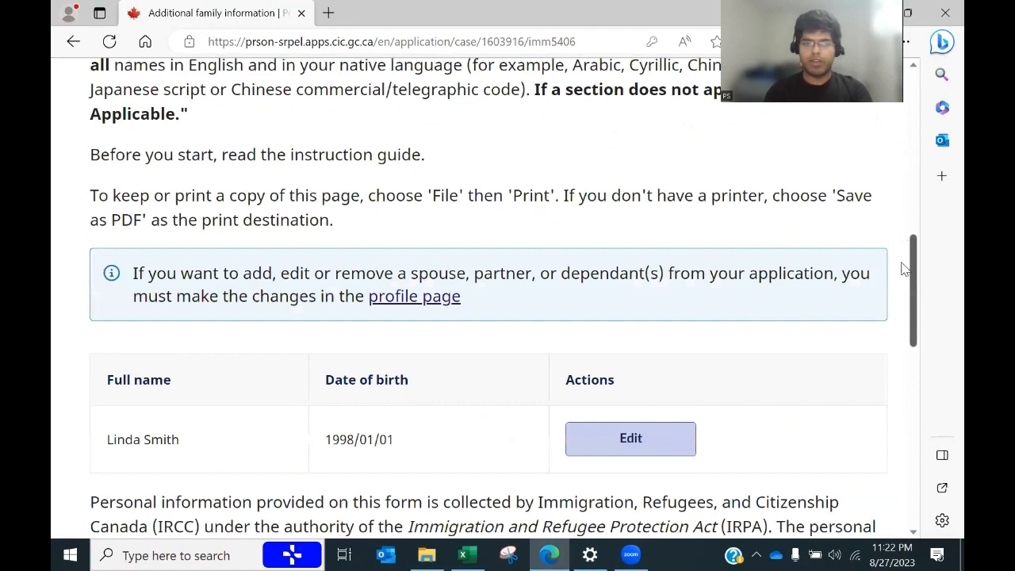
{"action": "scroll", "coordinate": [902, 277], "scroll_direction": "down", "scroll_amount": 2}
{"action": "left_click", "coordinate": [664, 343]}
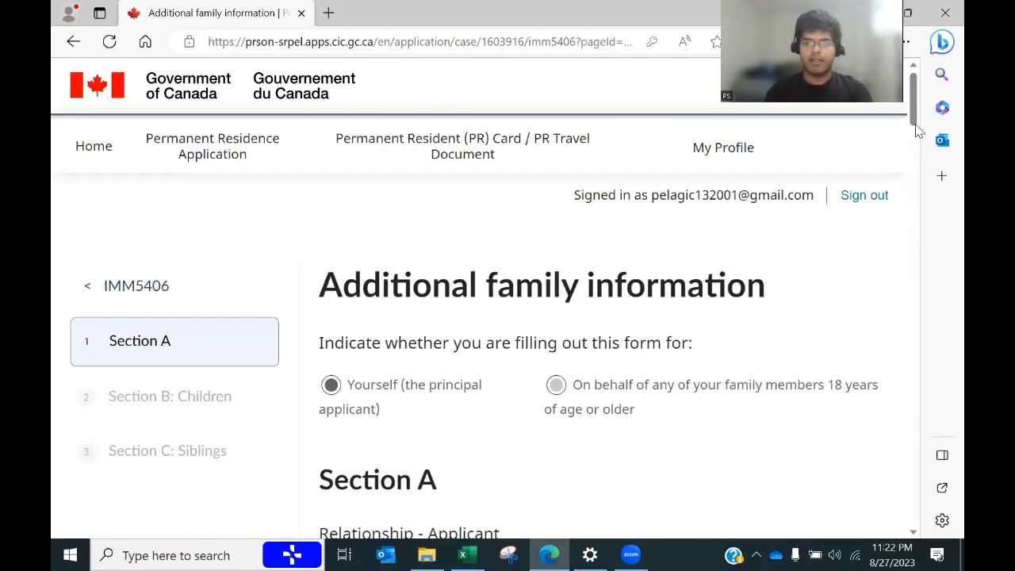
Step: Set the applicant's country of birth to India
{"action": "left_click_drag", "start_coordinate": [917, 130], "coordinate": [909, 164]}
{"action": "left_click", "coordinate": [378, 356]}
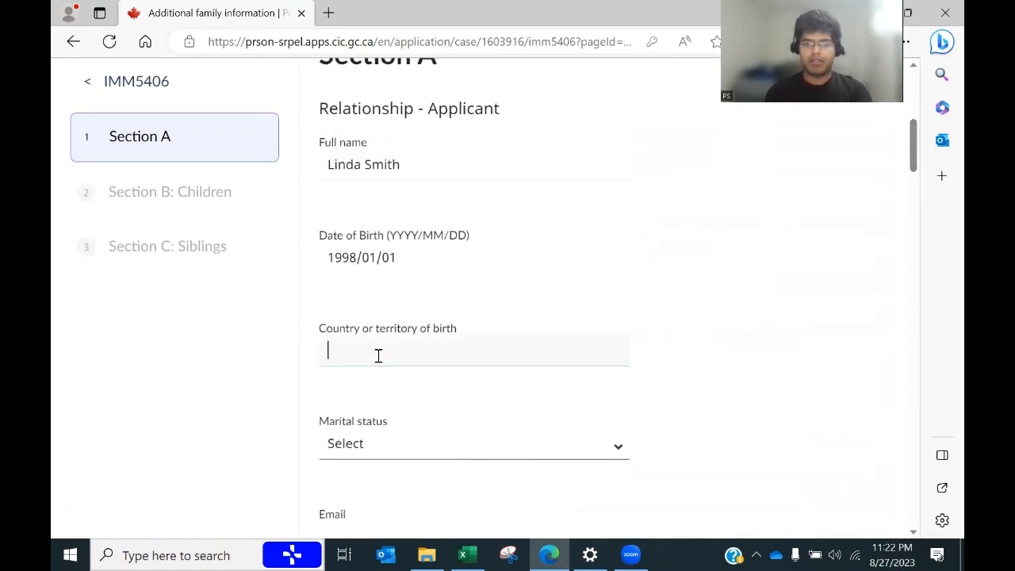
{"action": "type", "text": "India"}
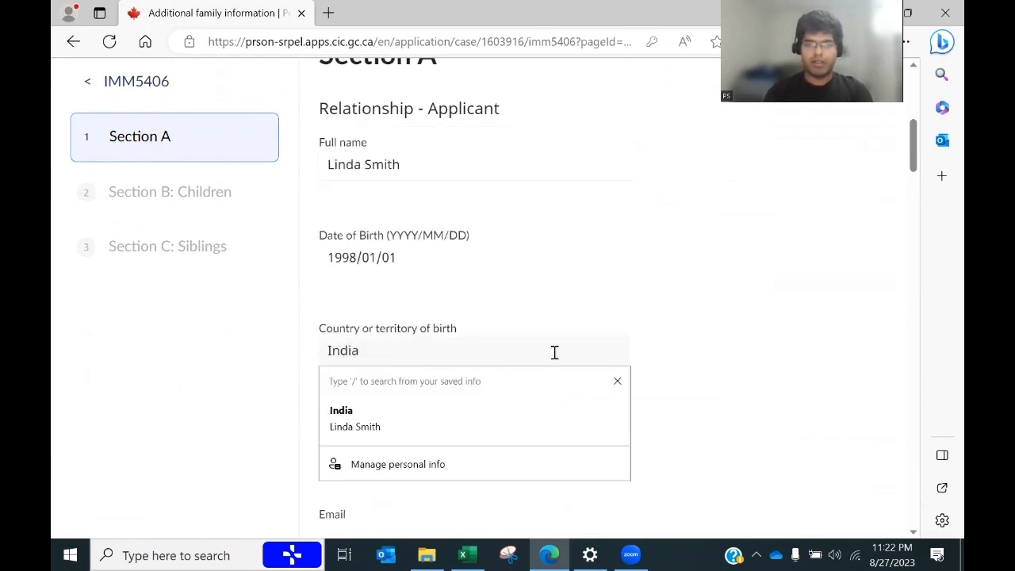
{"action": "left_click", "coordinate": [668, 327]}
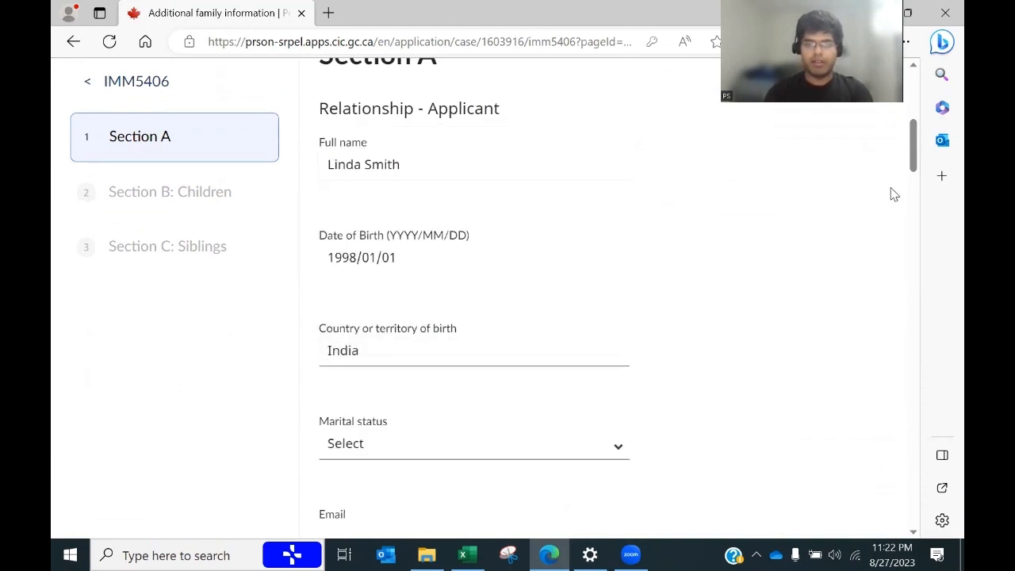
Step: Set the marital status to Married - Not Physically Present
{"action": "left_click_drag", "start_coordinate": [911, 143], "coordinate": [911, 182]}
{"action": "left_click", "coordinate": [537, 233]}
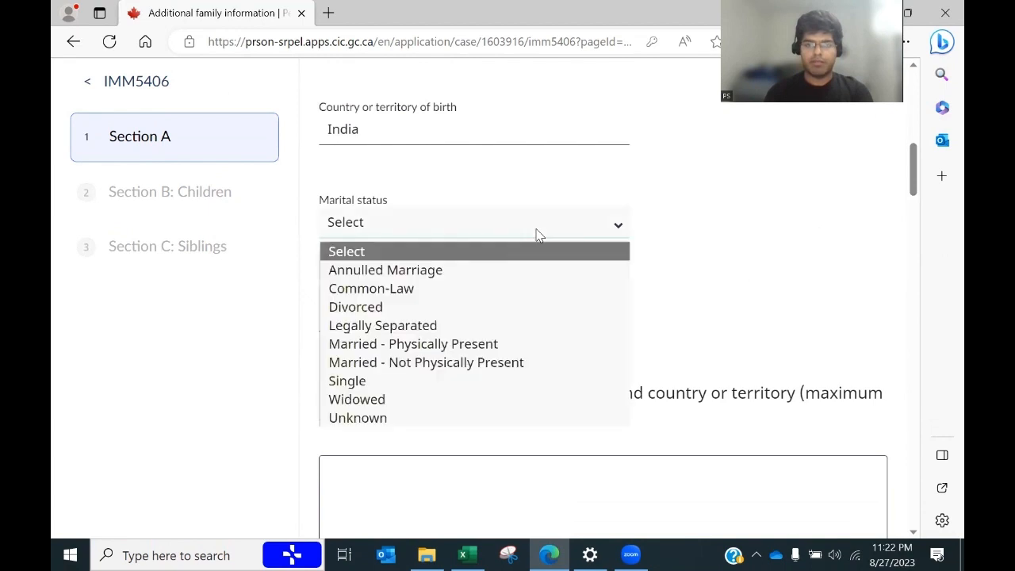
{"action": "key", "text": "m"}
{"action": "key", "text": "m"}
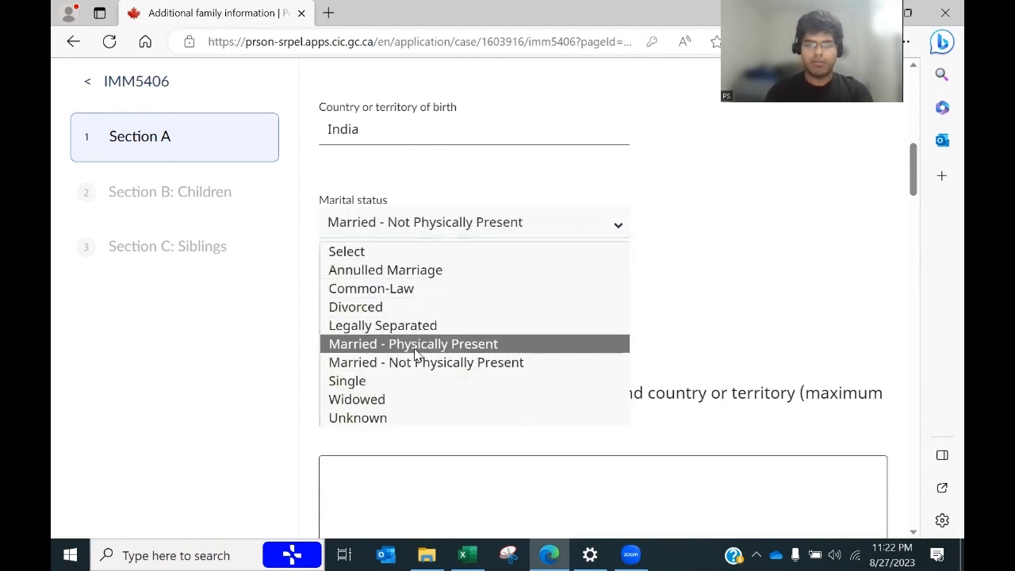
{"action": "left_click", "coordinate": [404, 369]}
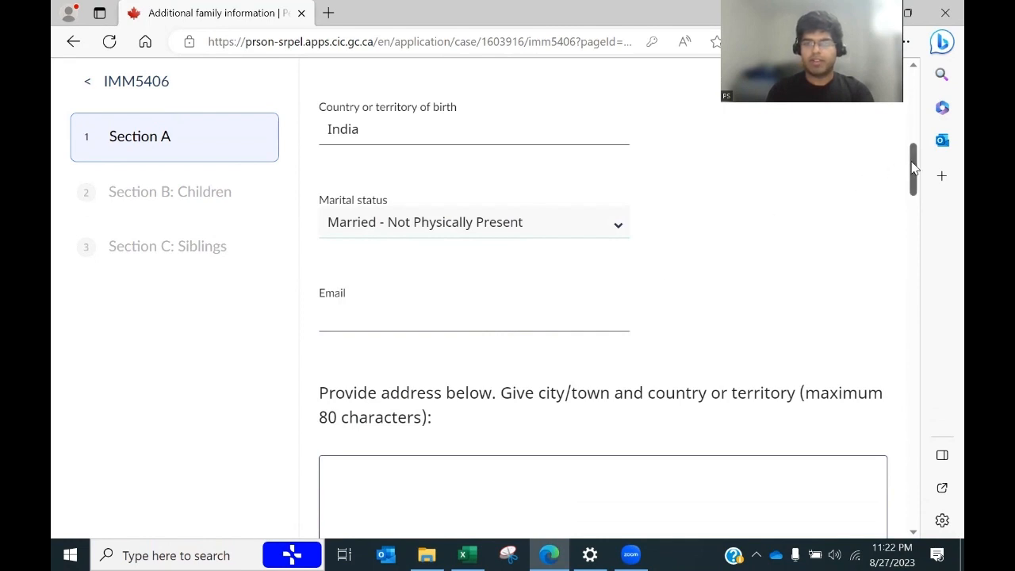
{"action": "scroll", "coordinate": [914, 171], "scroll_direction": "down", "scroll_amount": 1}
{"action": "scroll", "coordinate": [914, 171], "scroll_direction": "up", "scroll_amount": 1}
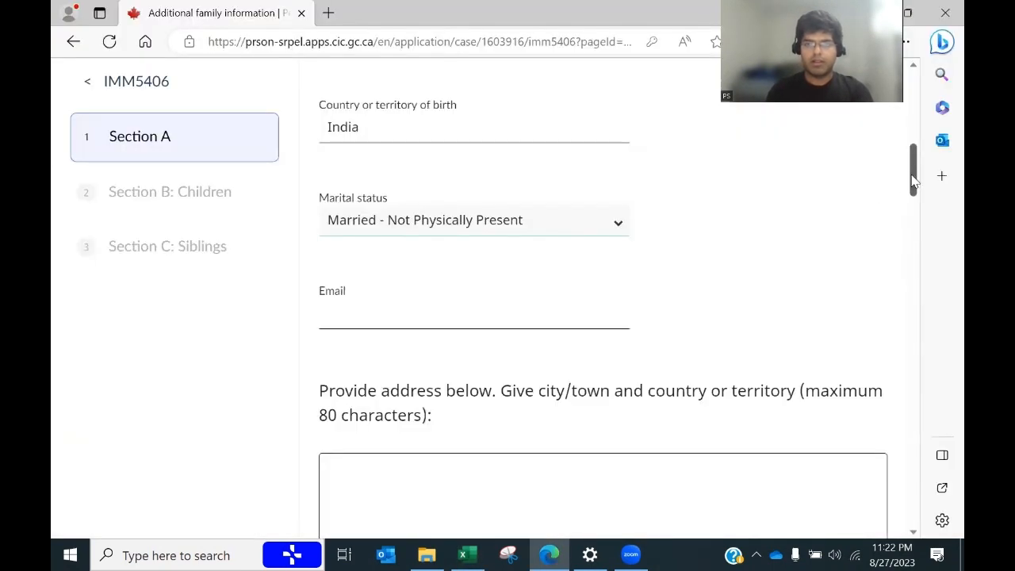
{"action": "left_click_drag", "start_coordinate": [908, 184], "coordinate": [910, 131]}
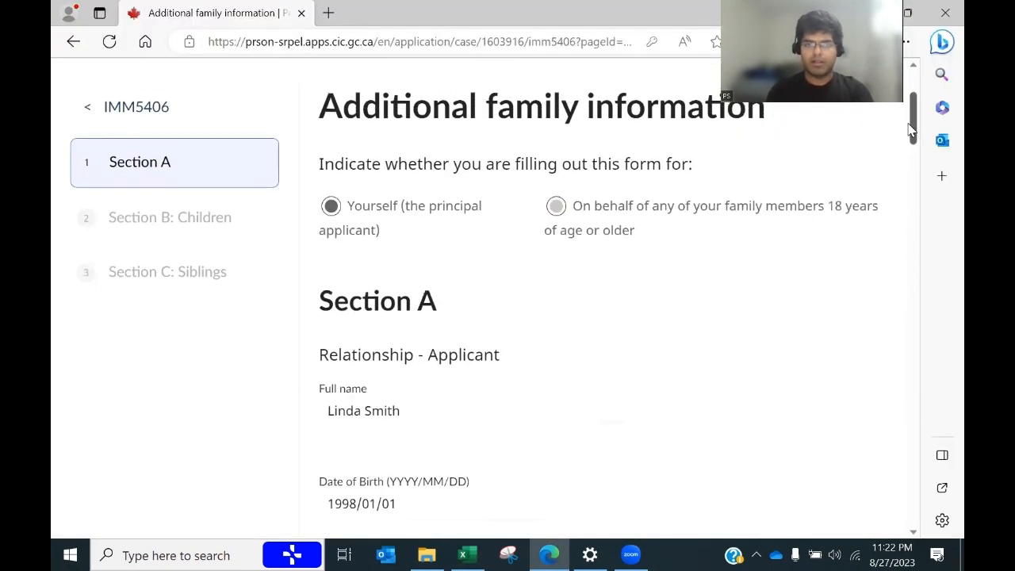
{"action": "scroll", "coordinate": [895, 179], "scroll_direction": "down", "scroll_amount": 6}
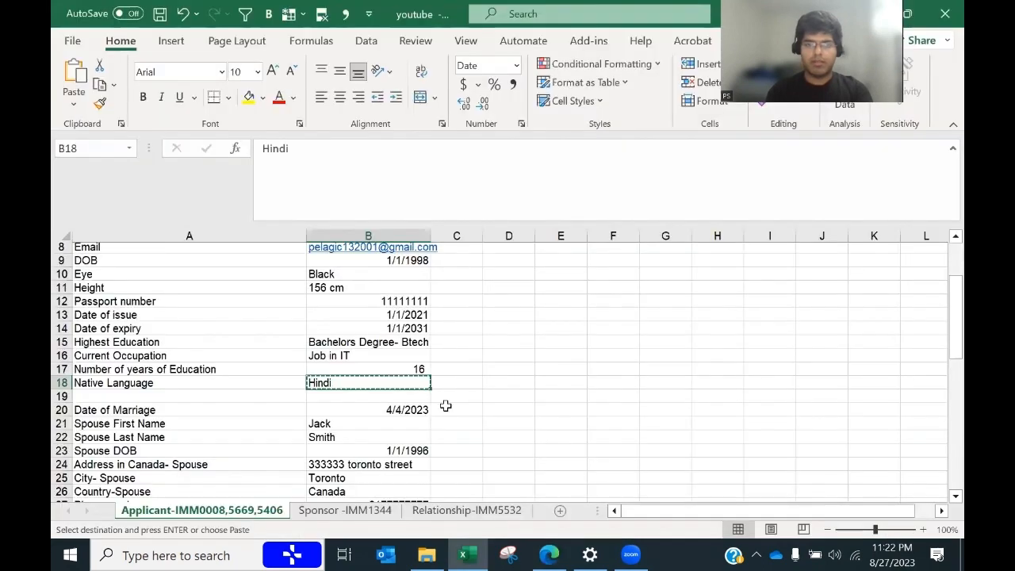
Step: Copy the applicant's email address from the spreadsheet into the Email field
{"action": "left_click", "coordinate": [189, 246]}
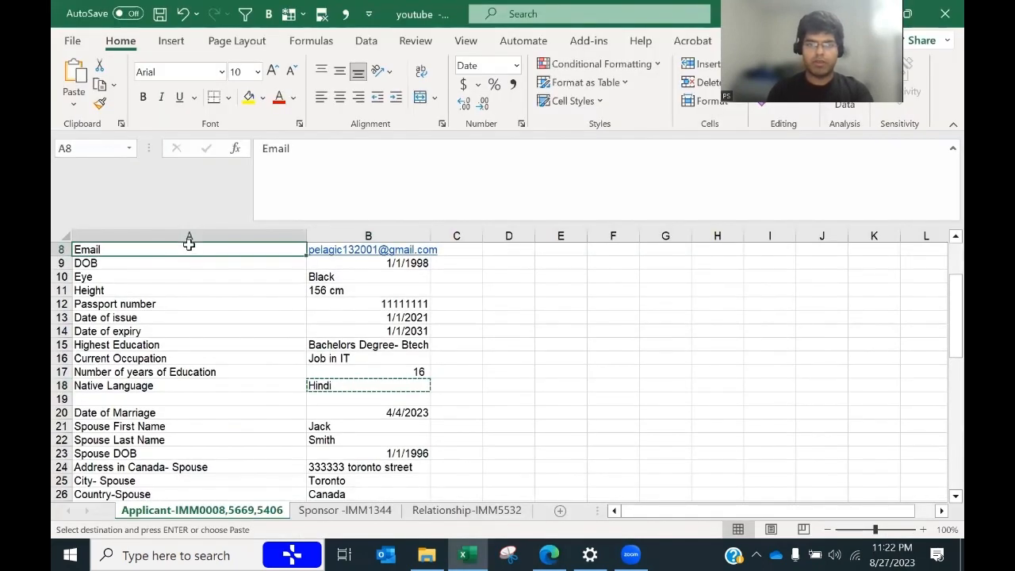
{"action": "key", "text": "Right"}
{"action": "key", "text": "ctrl+c"}
{"action": "key", "text": "alt+Tab"}
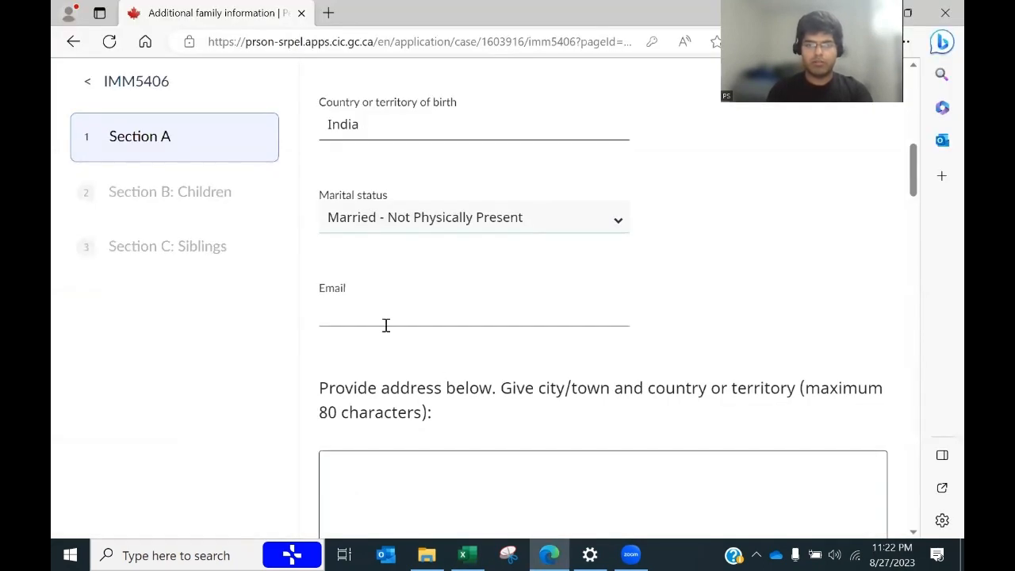
{"action": "left_click", "coordinate": [358, 311]}
{"action": "key", "text": "ctrl+v"}
{"action": "left_click", "coordinate": [809, 282]}
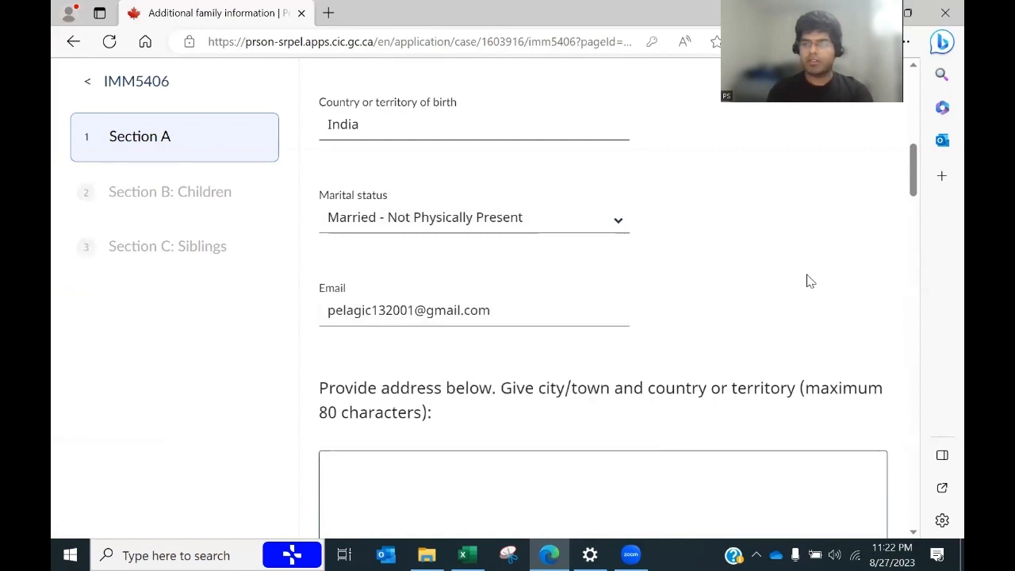
{"action": "left_click_drag", "start_coordinate": [912, 172], "coordinate": [914, 191]}
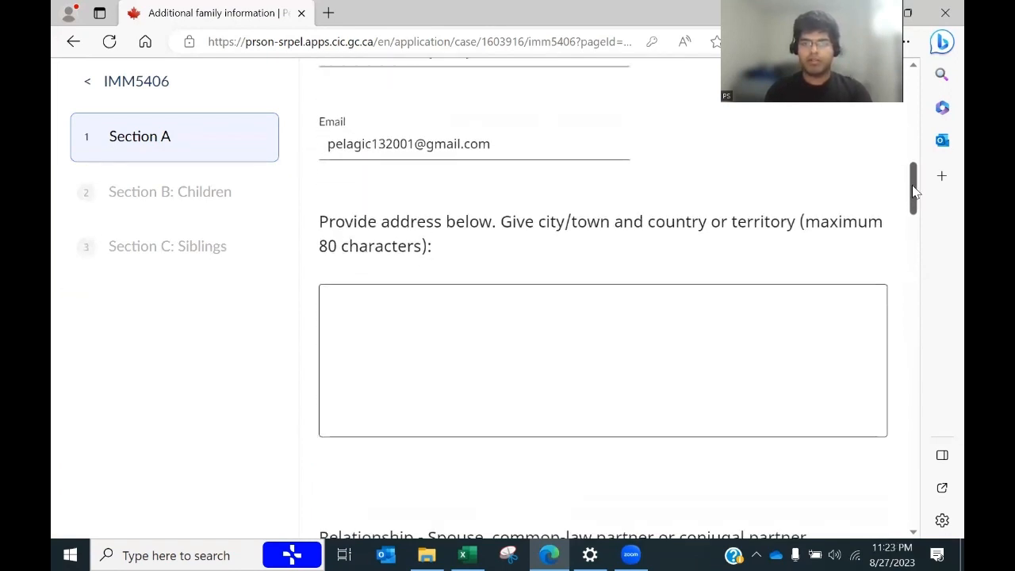
Step: Paste the applicant's street address from the spreadsheet into the address box
{"action": "key", "text": "alt+Tab"}
{"action": "left_click", "coordinate": [613, 331]}
{"action": "left_click_drag", "start_coordinate": [938, 307], "coordinate": [939, 282]}
{"action": "left_click", "coordinate": [372, 291]}
{"action": "key", "text": "ctrl+c"}
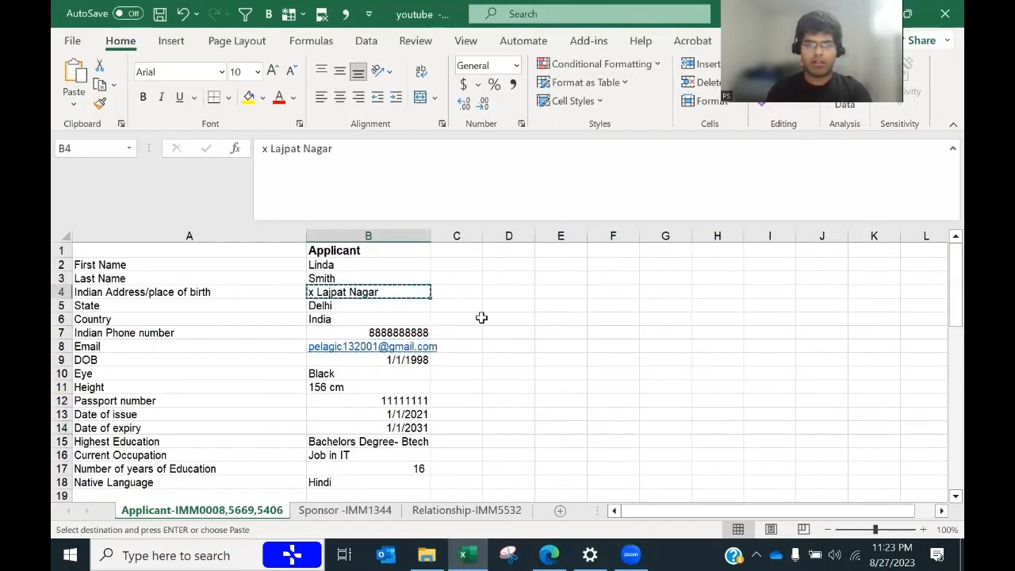
{"action": "key", "text": "alt+Tab"}
{"action": "left_click", "coordinate": [458, 311]}
{"action": "key", "text": "ctrl+v"}
Step: Add the state Delhi and country India on the following address lines
{"action": "key", "text": "alt+Tab"}
{"action": "left_click", "coordinate": [373, 313]}
{"action": "key", "text": "ctrl+c"}
{"action": "key", "text": "alt+Tab"}
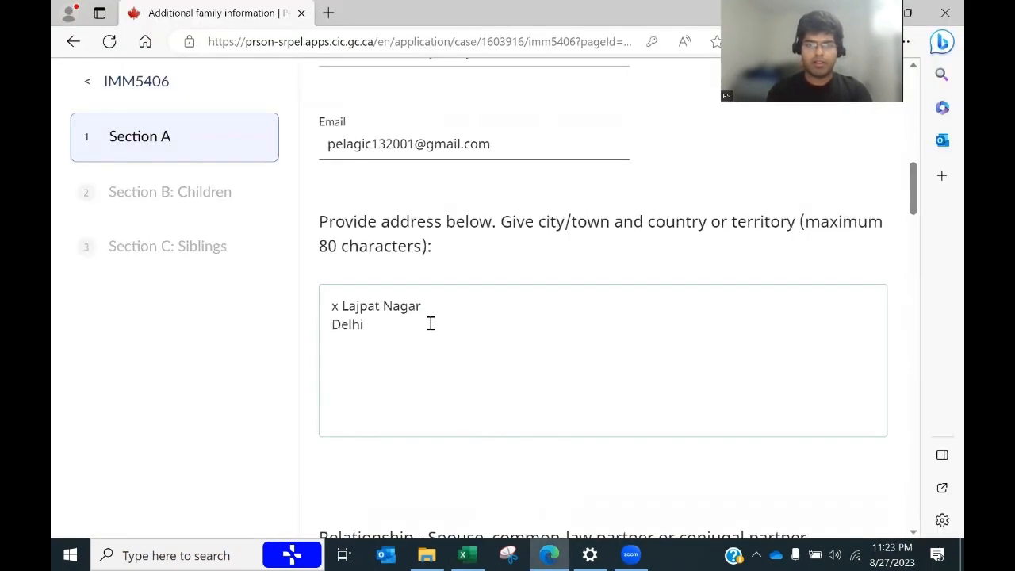
{"action": "key", "text": "alt+Tab"}
{"action": "left_click", "coordinate": [373, 317]}
{"action": "key", "text": "ctrl+c"}
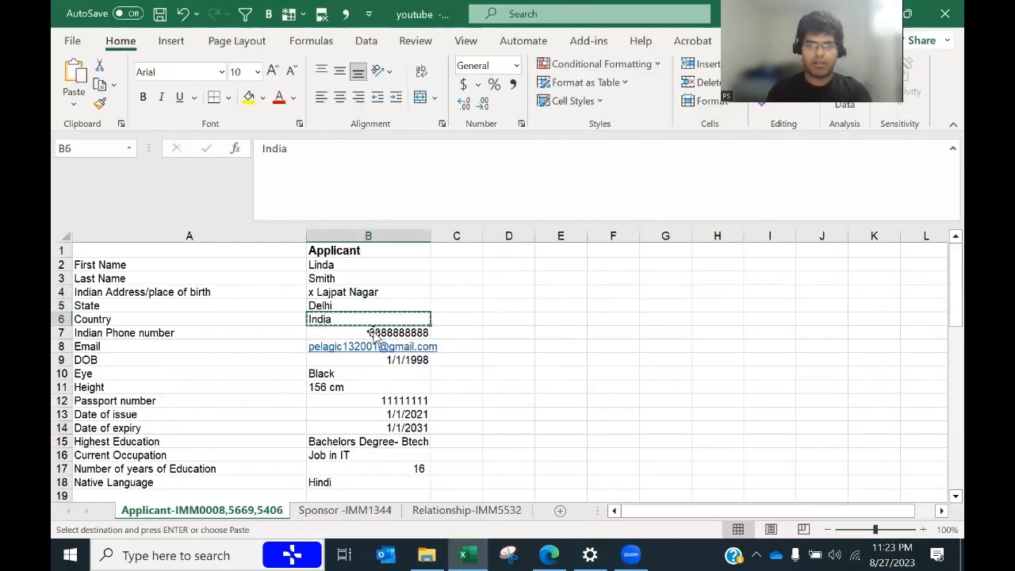
{"action": "key", "text": "alt+Tab"}
{"action": "key", "text": "ctrl+v"}
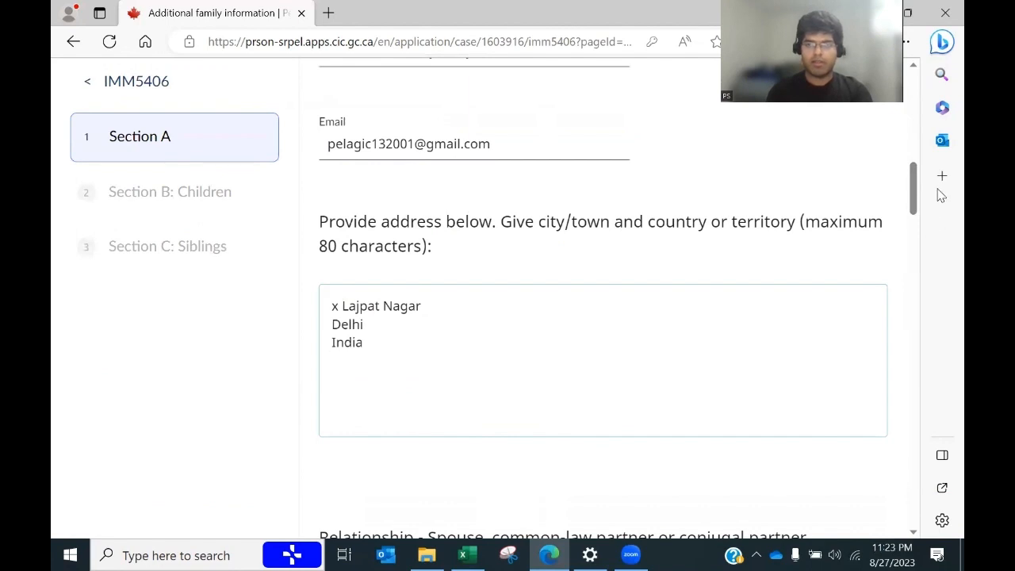
{"action": "key", "text": "Return"}
Step: Enter the spouse's first name in the full name field
{"action": "left_click_drag", "start_coordinate": [911, 199], "coordinate": [901, 233]}
{"action": "left_click", "coordinate": [362, 206]}
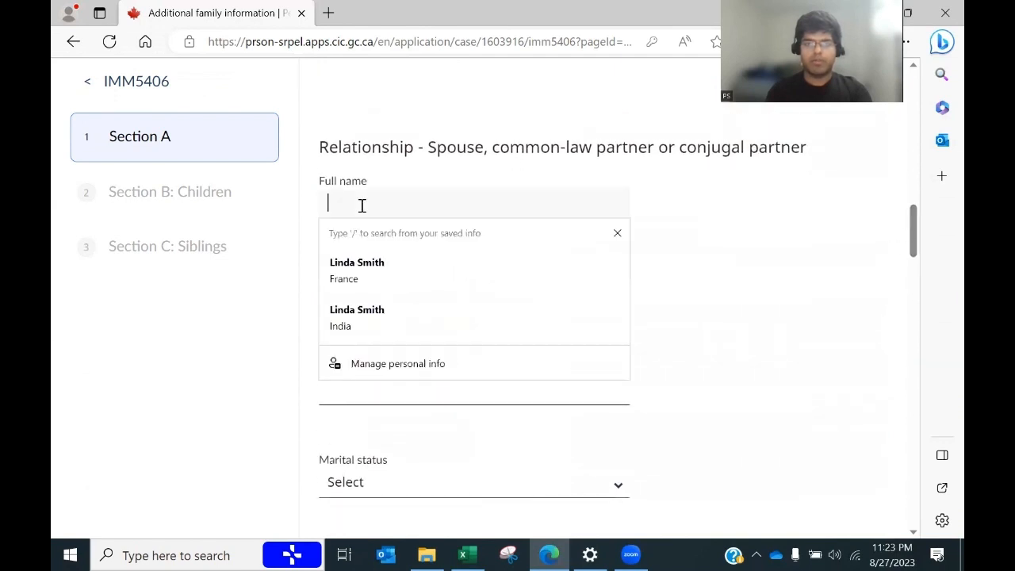
{"action": "key", "text": "alt+Tab"}
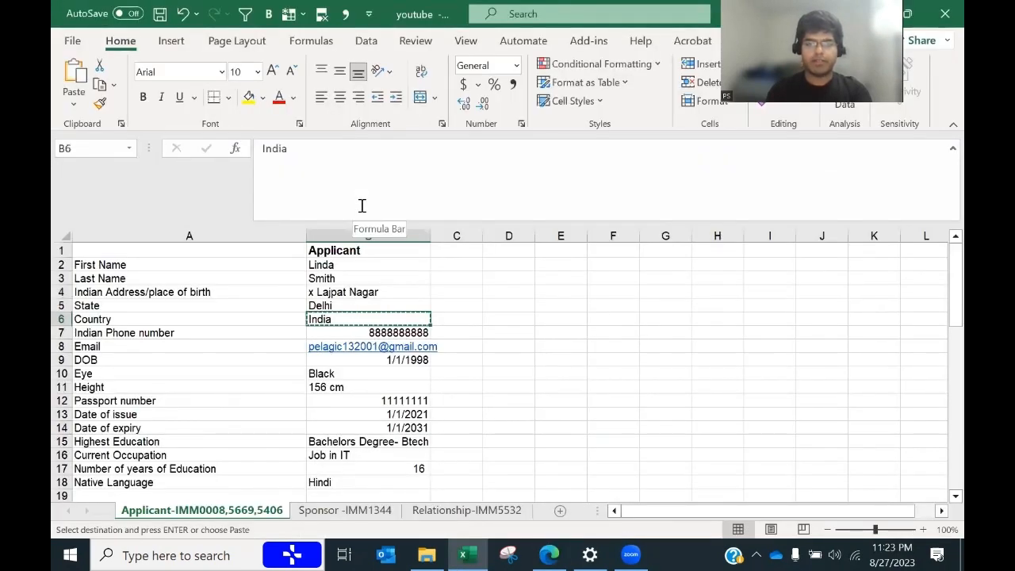
{"action": "key", "text": "alt+Tab"}
{"action": "type", "text": "Jack"}
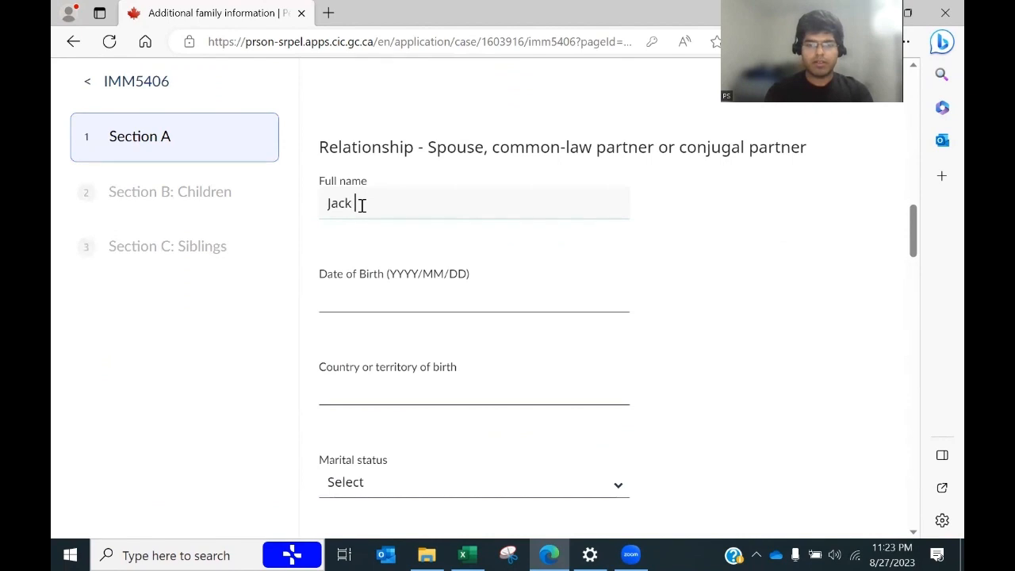
Step: Enter the spouse's date of birth 1996/01/01, taken from cell B23
{"action": "left_click", "coordinate": [380, 303]}
{"action": "key", "text": "alt+Tab"}
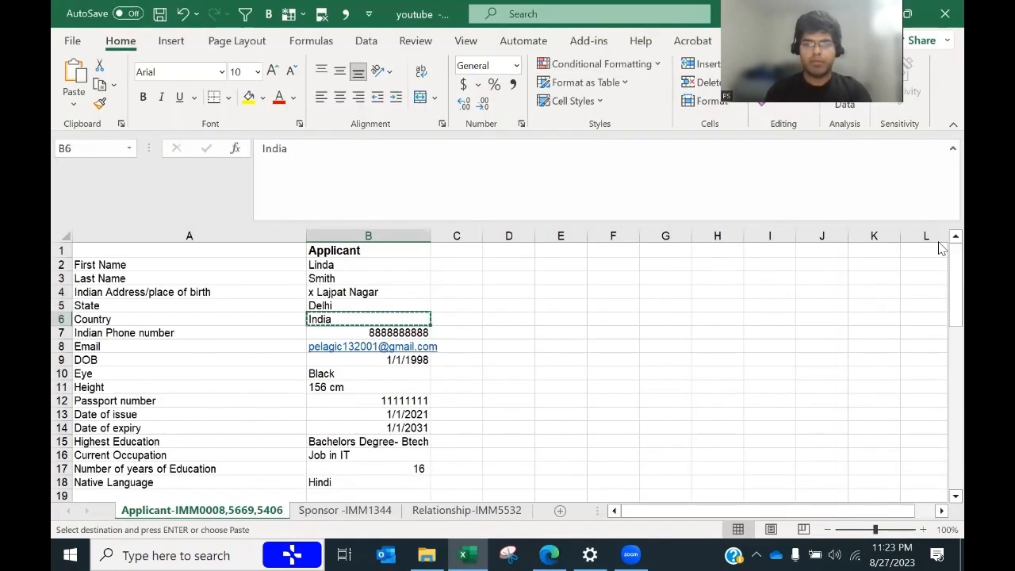
{"action": "left_click_drag", "start_coordinate": [954, 251], "coordinate": [940, 315]}
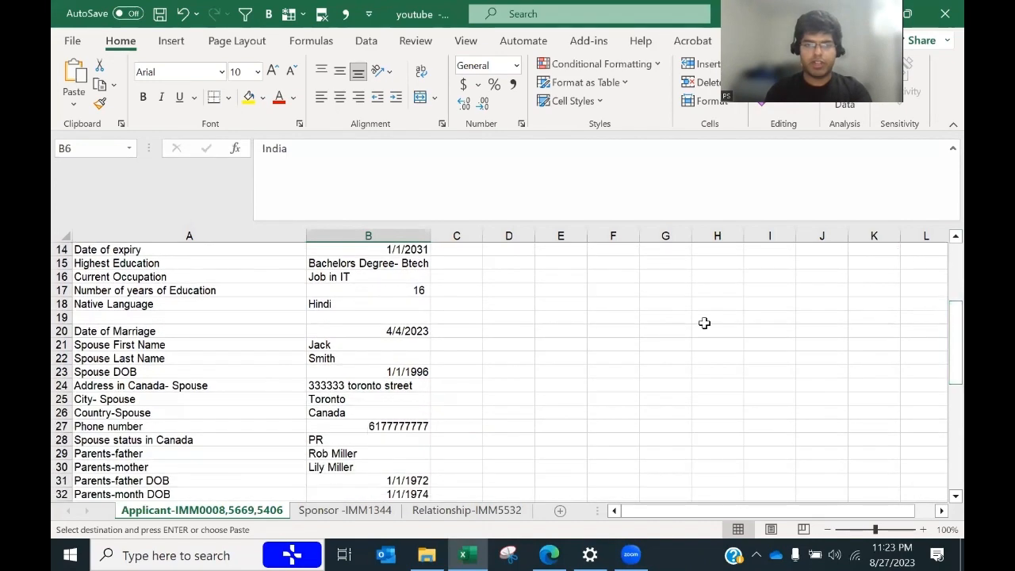
{"action": "left_click", "coordinate": [407, 372]}
{"action": "key", "text": "alt+Tab"}
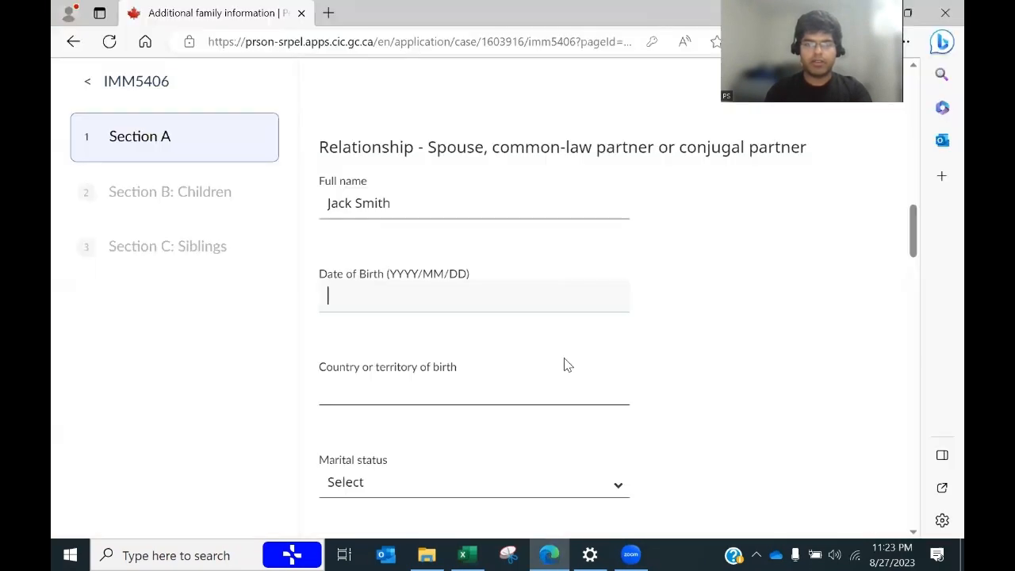
{"action": "type", "text": "1996/"}
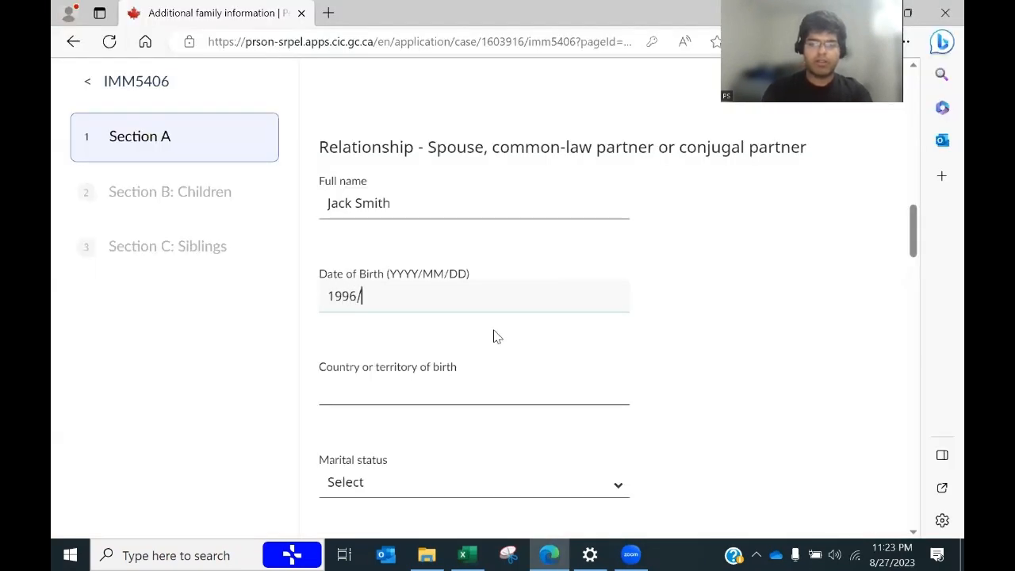
{"action": "type", "text": "01/01"}
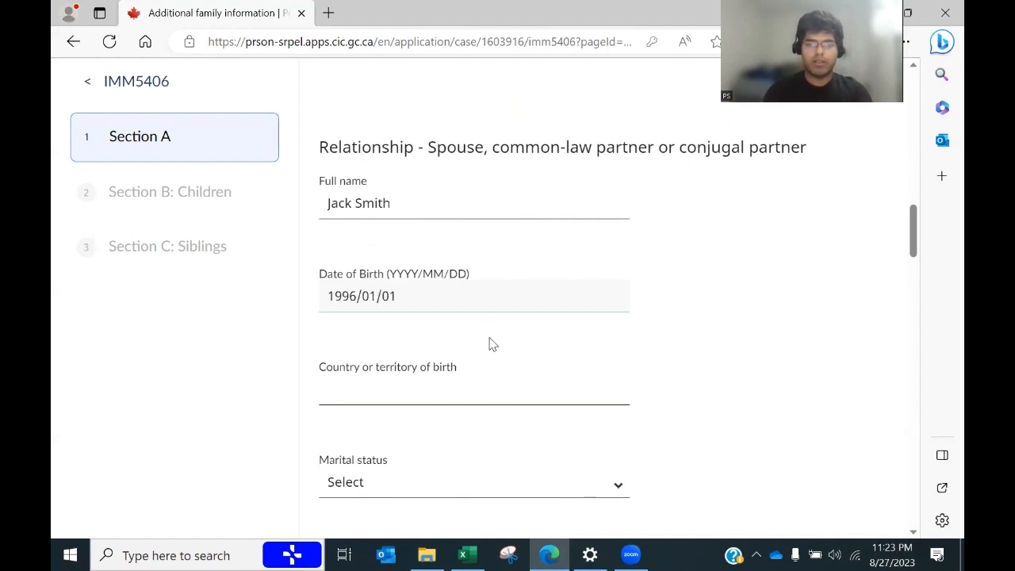
Step: Set the spouse's country of birth to India and status to Married - Not Physically Present
{"action": "left_click", "coordinate": [448, 386]}
{"action": "type", "text": "India"}
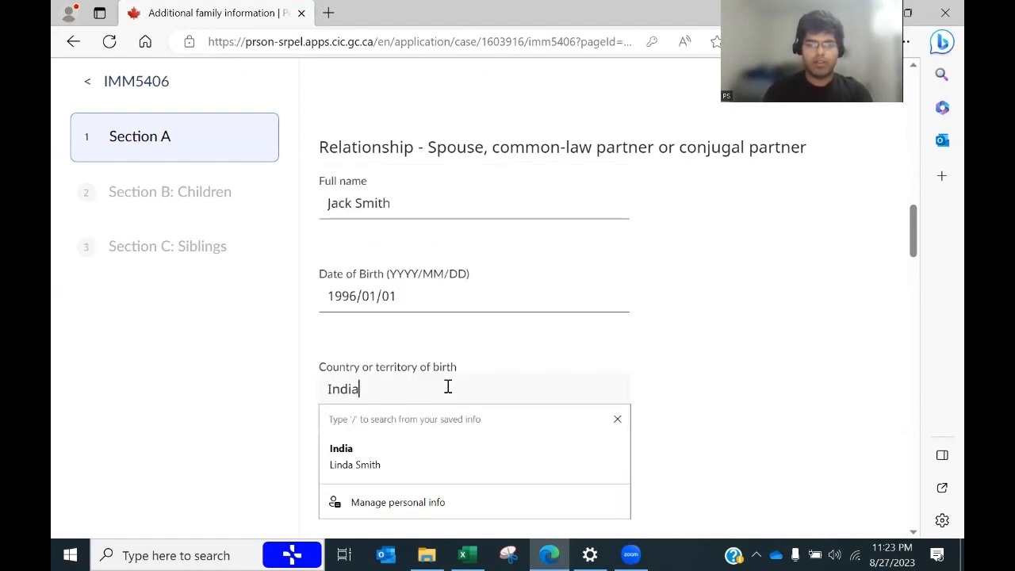
{"action": "left_click", "coordinate": [760, 390]}
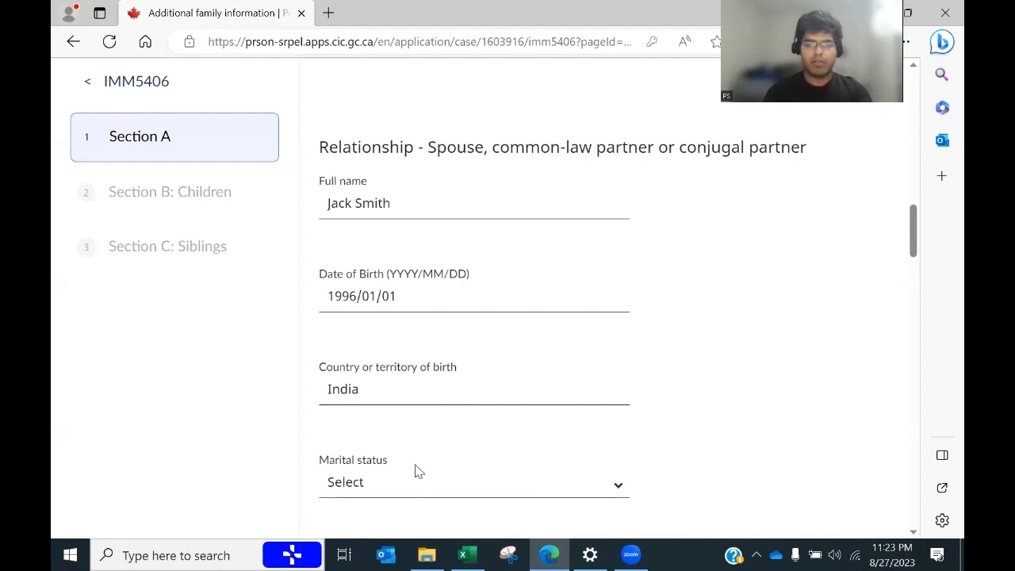
{"action": "left_click", "coordinate": [391, 480]}
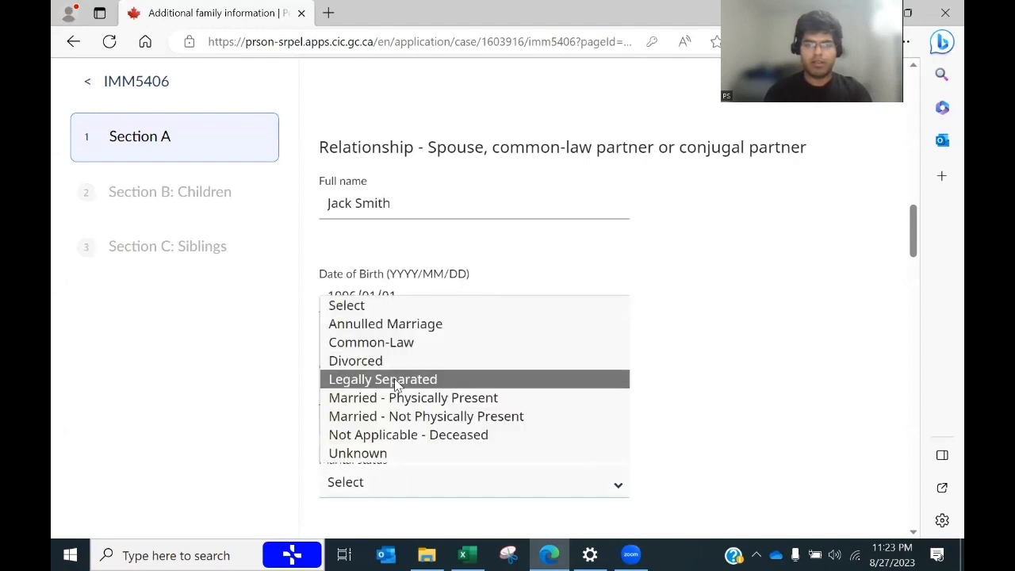
{"action": "left_click", "coordinate": [398, 415]}
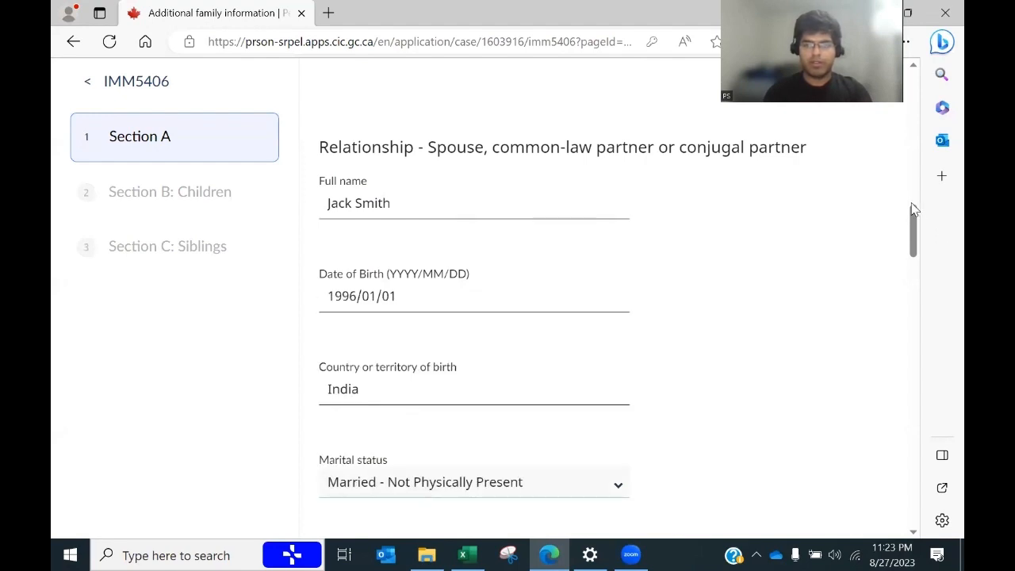
Step: Copy the email address from cell B8 into the spouse's email field
{"action": "left_click_drag", "start_coordinate": [912, 208], "coordinate": [912, 245]}
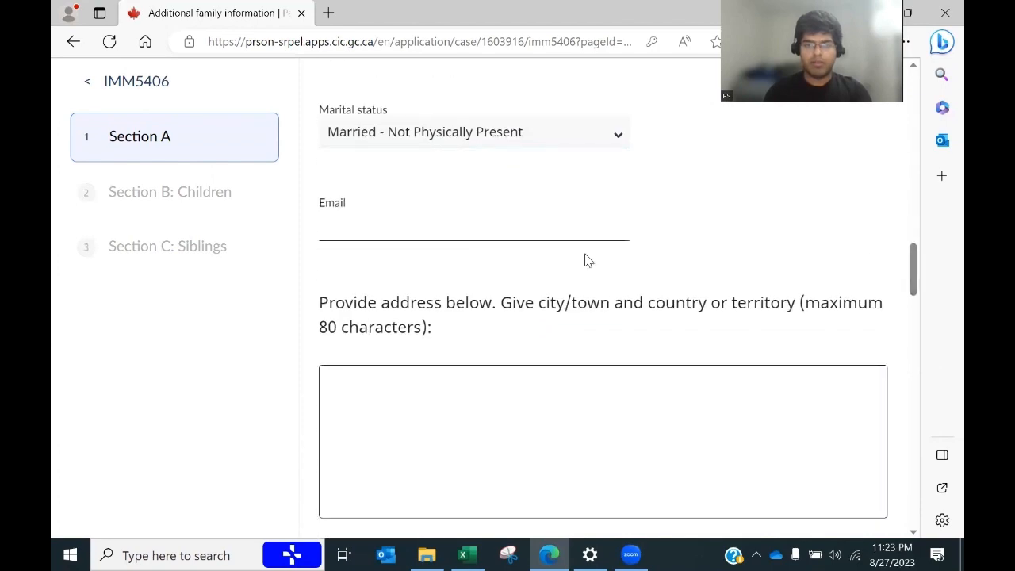
{"action": "key", "text": "alt+Tab"}
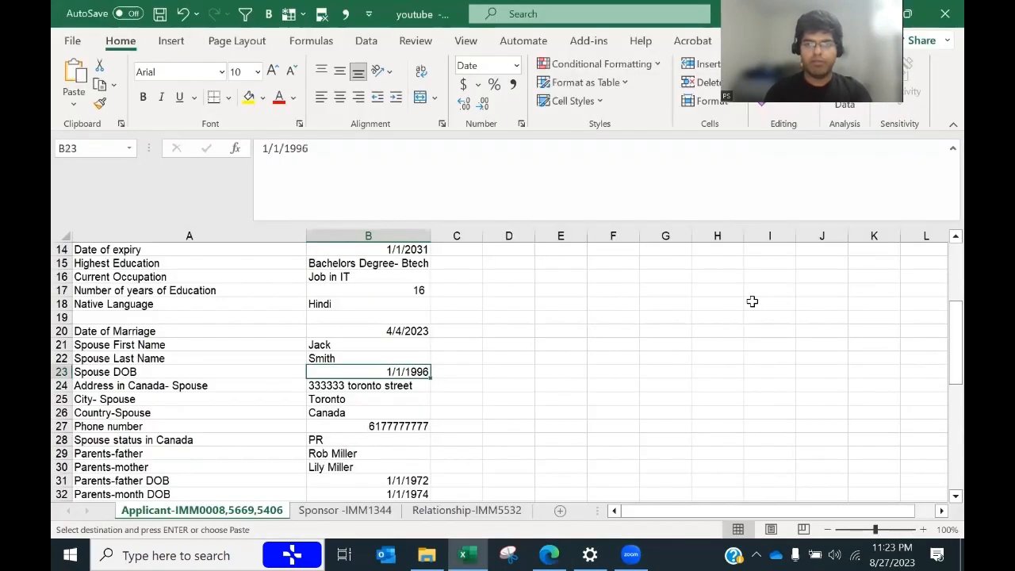
{"action": "left_click_drag", "start_coordinate": [956, 349], "coordinate": [955, 295]}
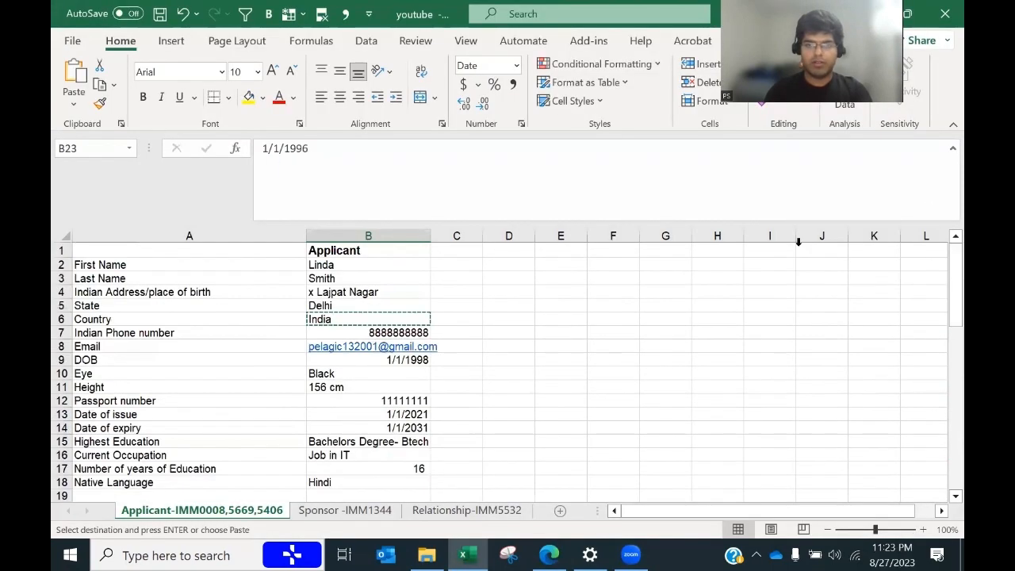
{"action": "left_click", "coordinate": [329, 321]}
{"action": "key", "text": "Down"}
{"action": "key", "text": "Down"}
{"action": "key", "text": "ctrl+c"}
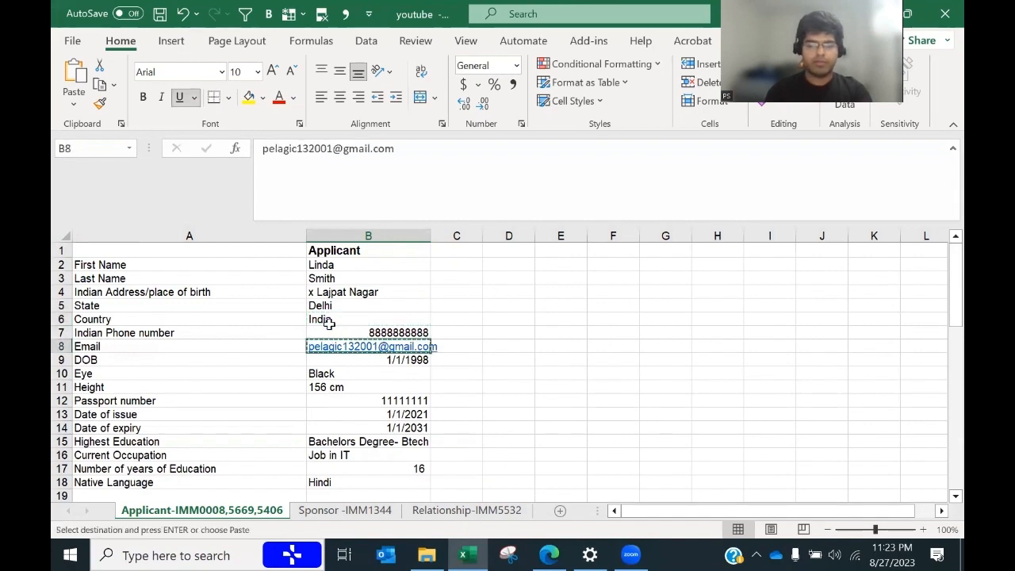
{"action": "key", "text": "alt+Tab"}
{"action": "left_click", "coordinate": [431, 236]}
{"action": "key", "text": "ctrl+v"}
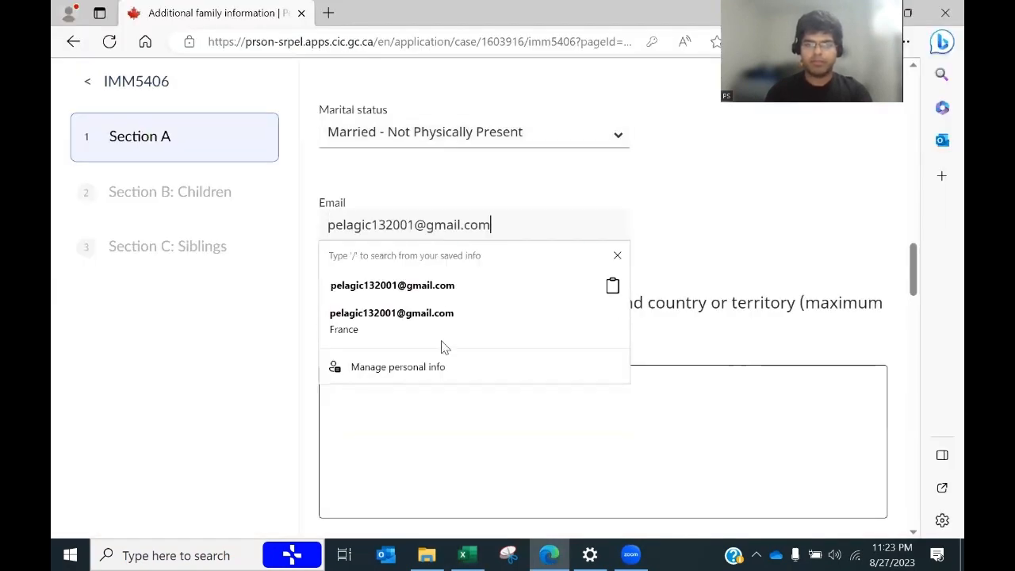
Step: Paste the spouse's street address from cell B24 into the address box
{"action": "left_click", "coordinate": [446, 426]}
{"action": "key", "text": "alt+Tab"}
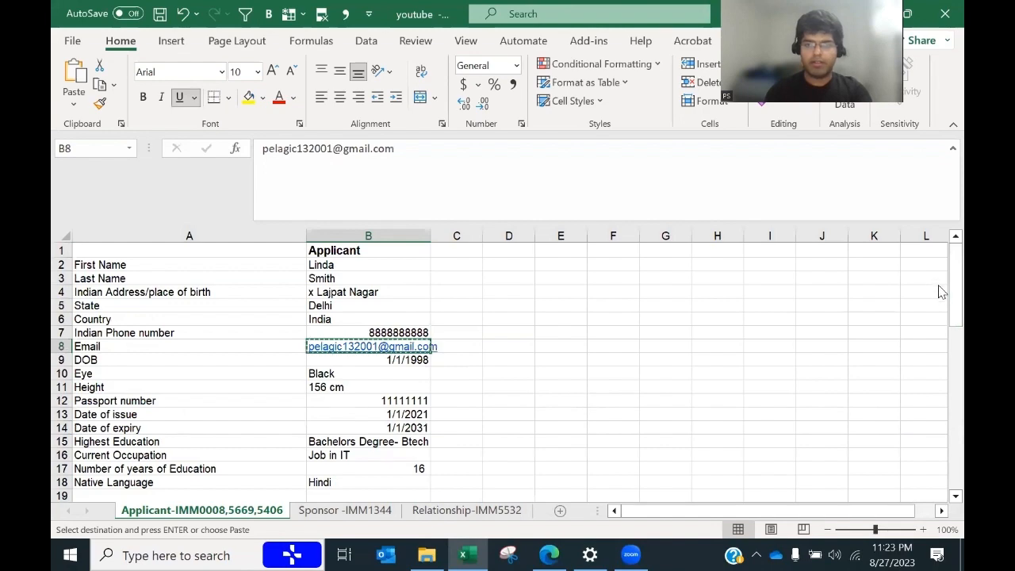
{"action": "left_click_drag", "start_coordinate": [947, 290], "coordinate": [941, 344]}
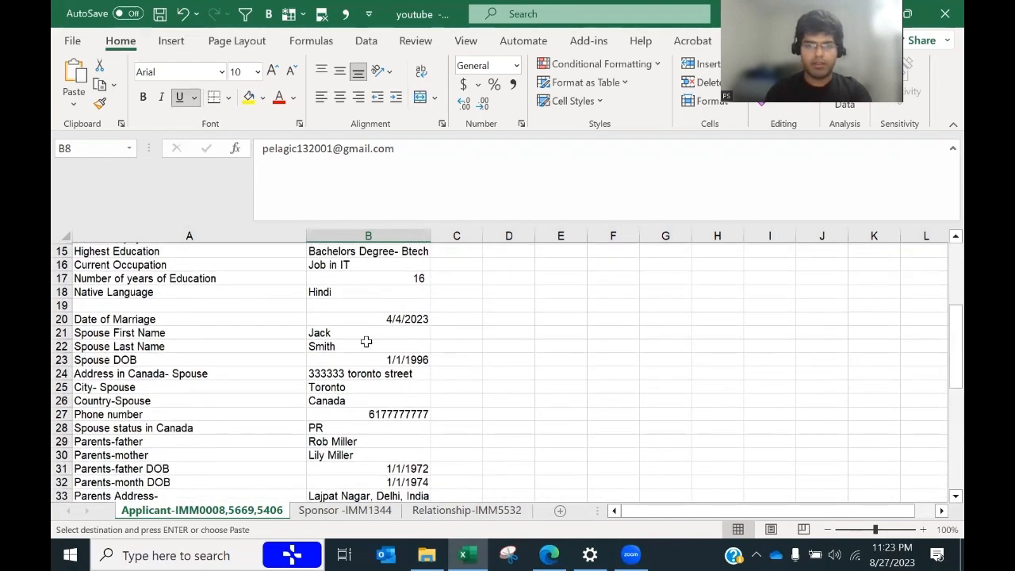
{"action": "left_click", "coordinate": [347, 367]}
{"action": "key", "text": "ctrl+c"}
{"action": "key", "text": "alt+Tab"}
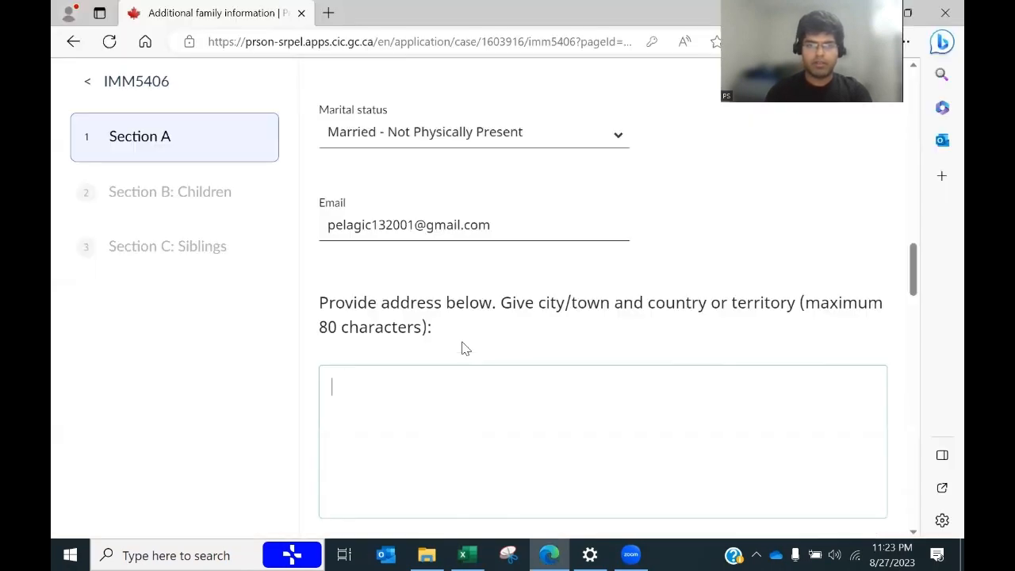
{"action": "key", "text": "ctrl+v"}
Step: Add the city Toronto and country Canada on new address lines
{"action": "key", "text": "alt+Tab"}
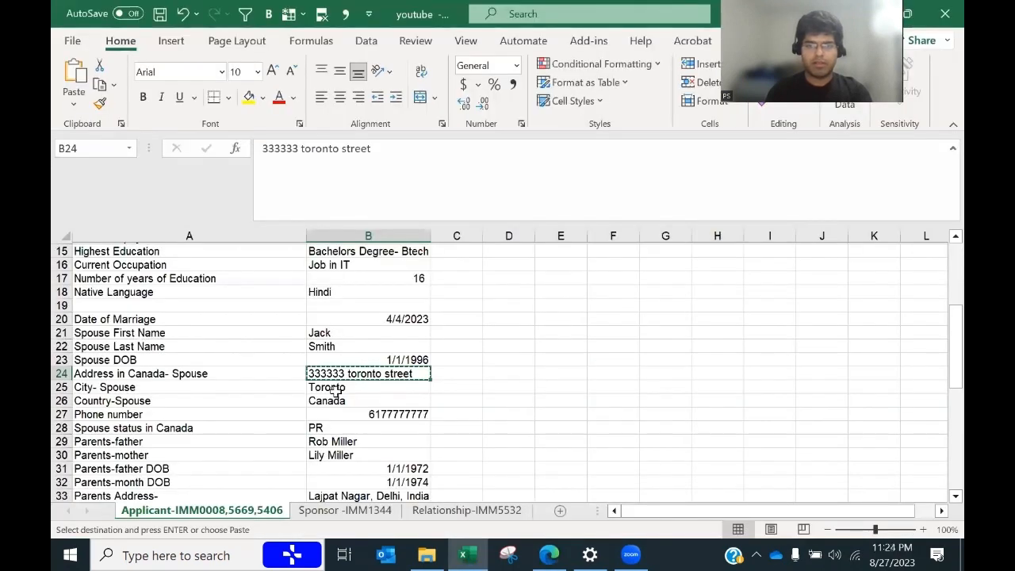
{"action": "left_click", "coordinate": [335, 388]}
{"action": "key", "text": "alt+Tab"}
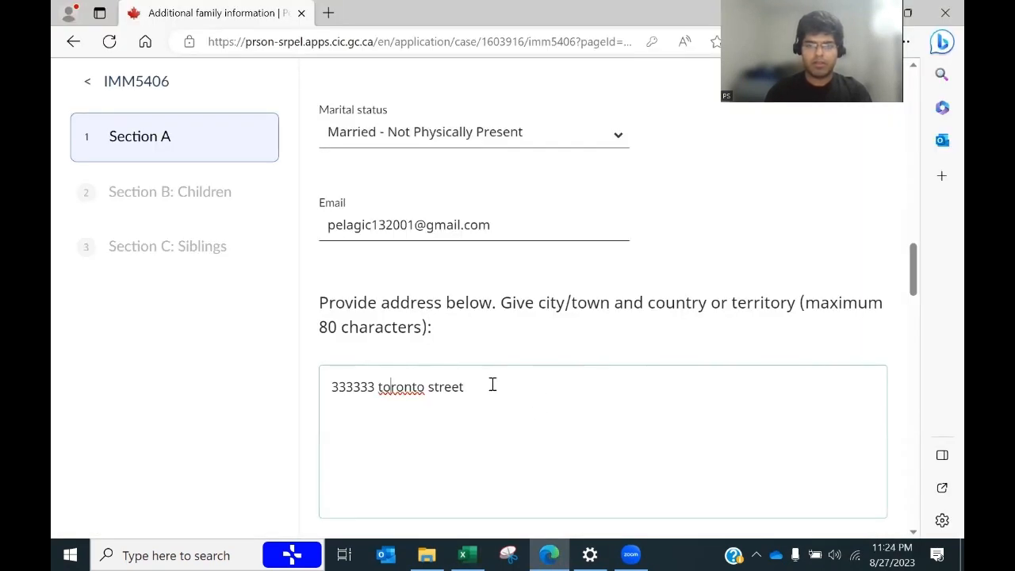
{"action": "key", "text": "ctrl+v"}
{"action": "key", "text": "alt+Tab"}
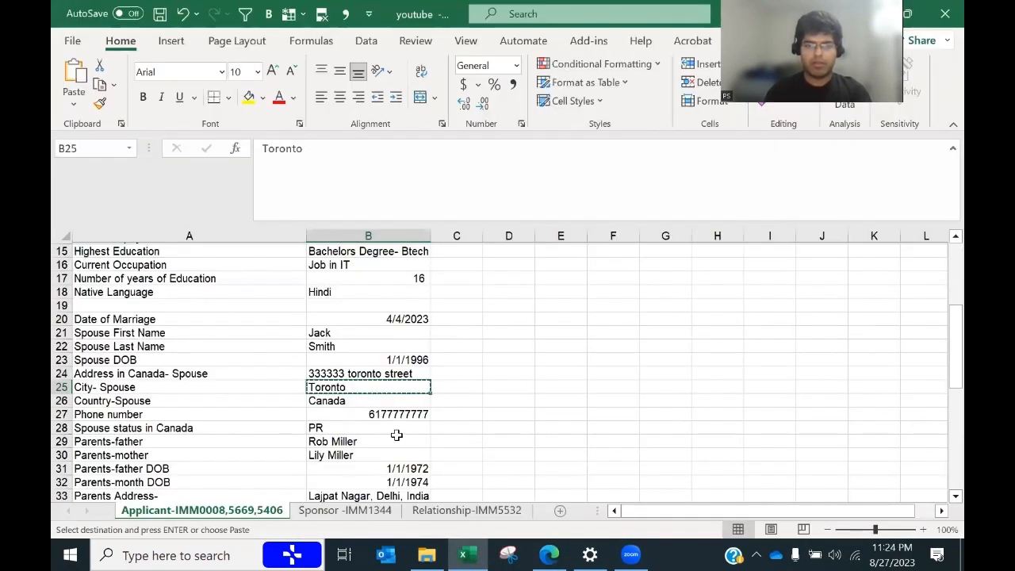
{"action": "left_click", "coordinate": [337, 401]}
{"action": "key", "text": "ctrl+c"}
{"action": "key", "text": "alt+Tab"}
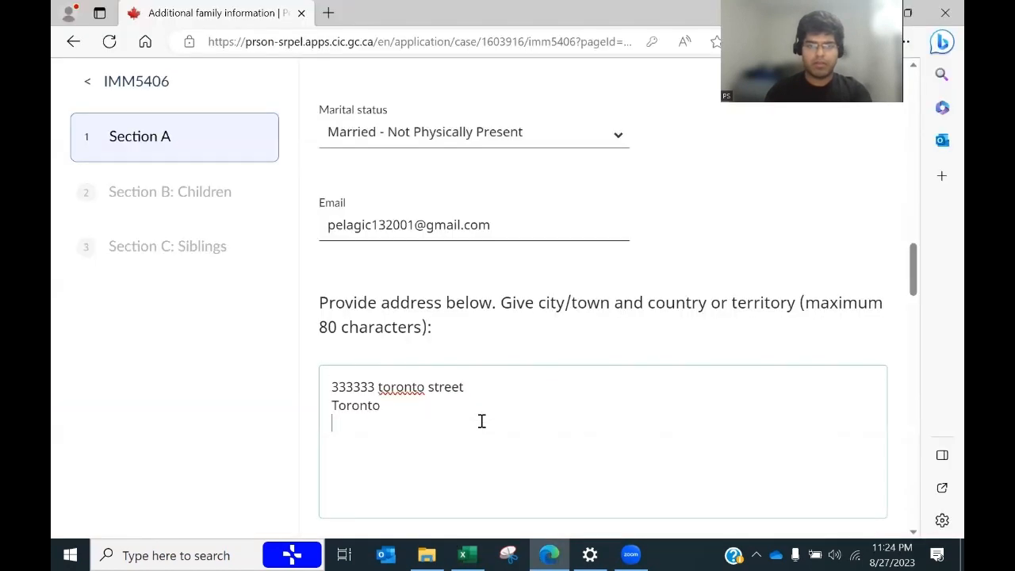
{"action": "key", "text": "ctrl+v"}
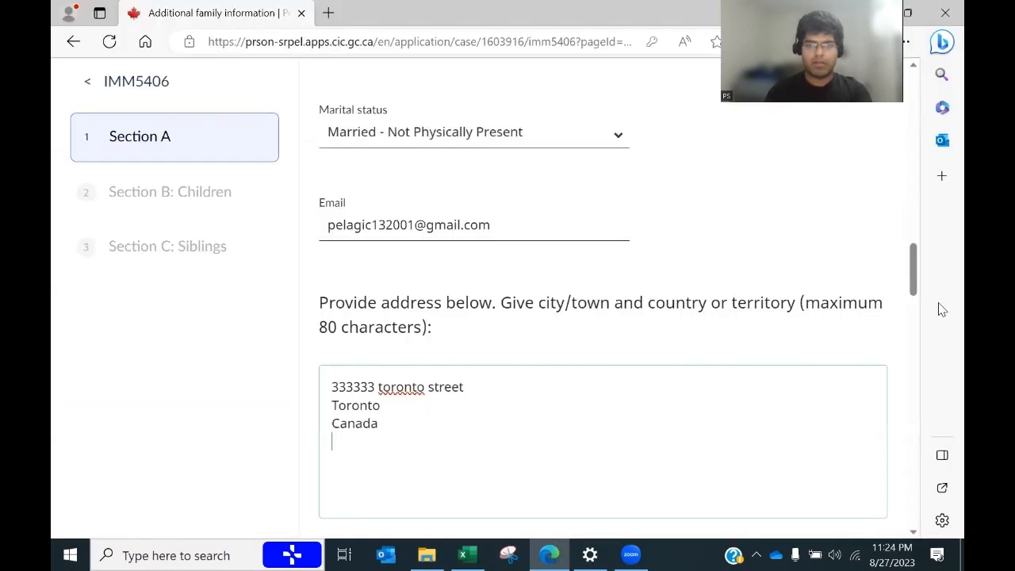
Step: Correct the spelling of 'toronto' to 'Toronto' in the address
{"action": "right_click", "coordinate": [404, 387]}
{"action": "left_click", "coordinate": [454, 208]}
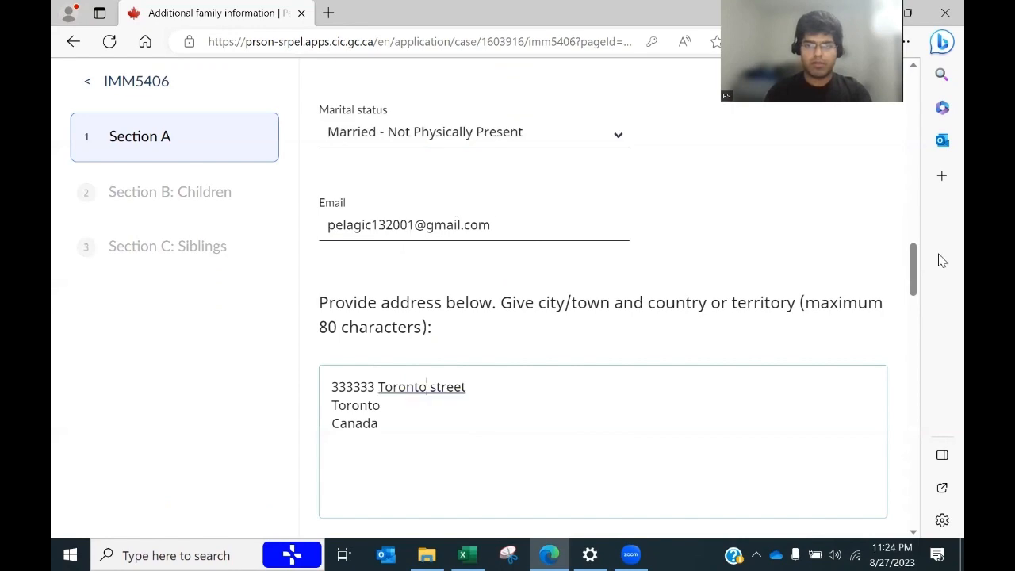
{"action": "left_click_drag", "start_coordinate": [915, 268], "coordinate": [940, 378]}
{"action": "key", "text": "alt+Tab"}
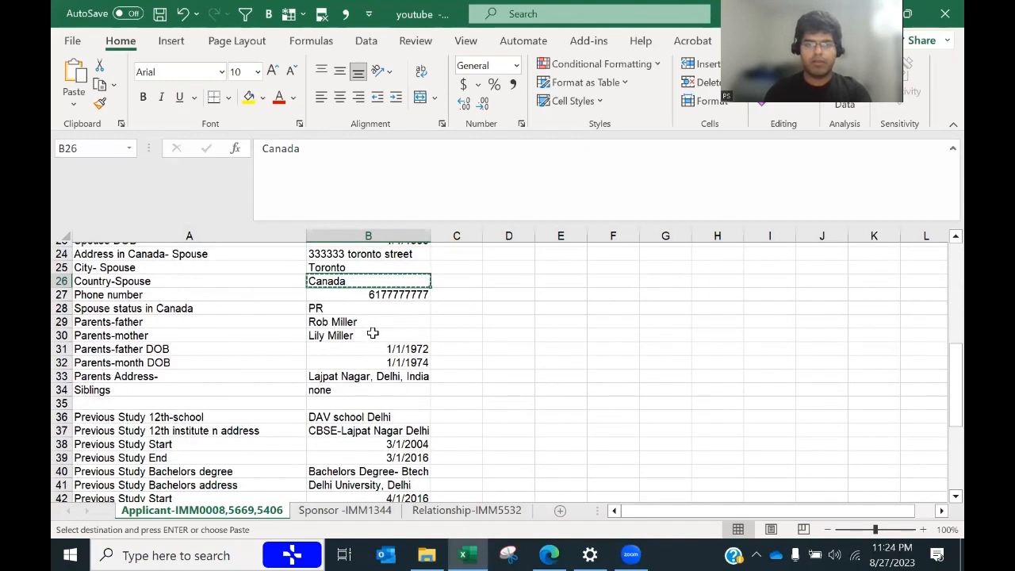
Step: Paste the mother's full name from spreadsheet cell B30 into the Full name field
{"action": "left_click", "coordinate": [371, 334]}
{"action": "key", "text": "ctrl+c"}
{"action": "key", "text": "alt+Tab"}
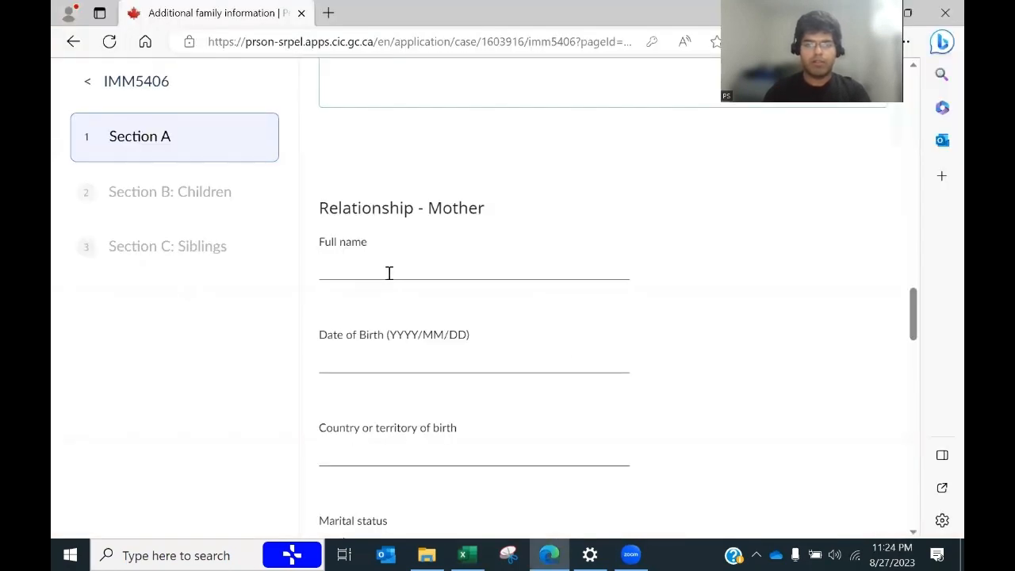
{"action": "left_click", "coordinate": [390, 272]}
{"action": "key", "text": "ctrl+v"}
{"action": "key", "text": "alt+Tab"}
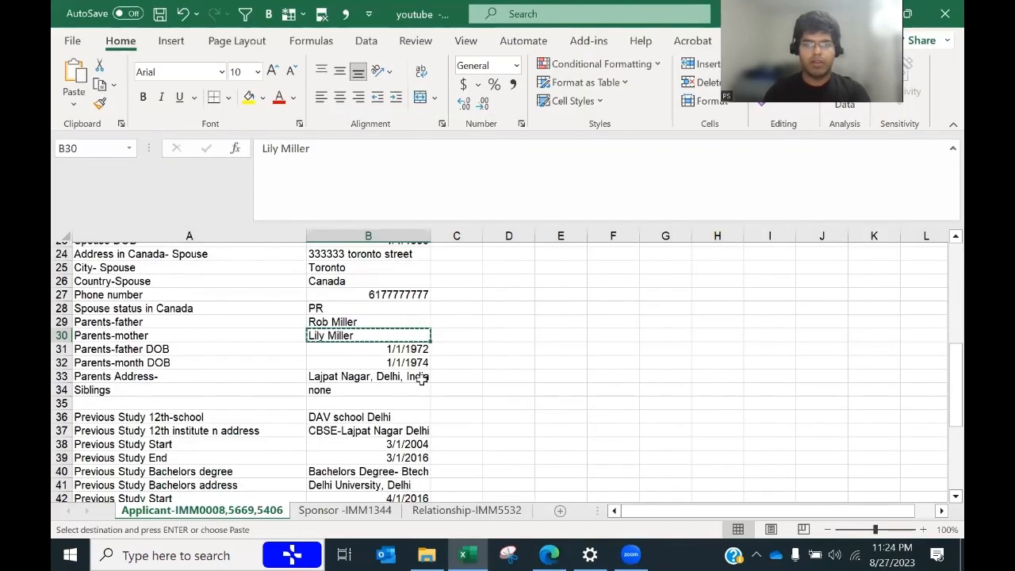
{"action": "left_click", "coordinate": [414, 358]}
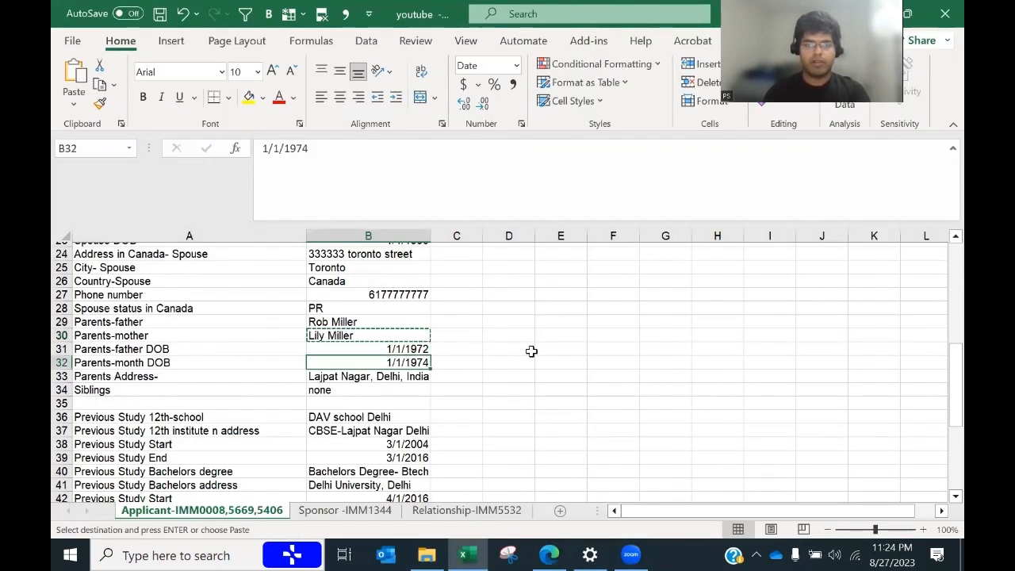
{"action": "key", "text": "alt+Tab"}
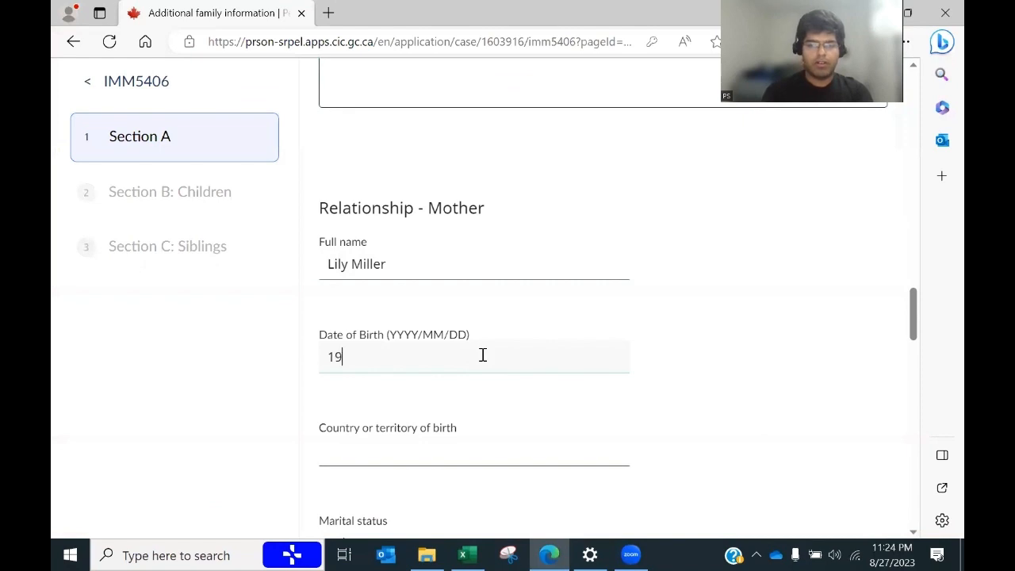
{"action": "type", "text": "/01/"}
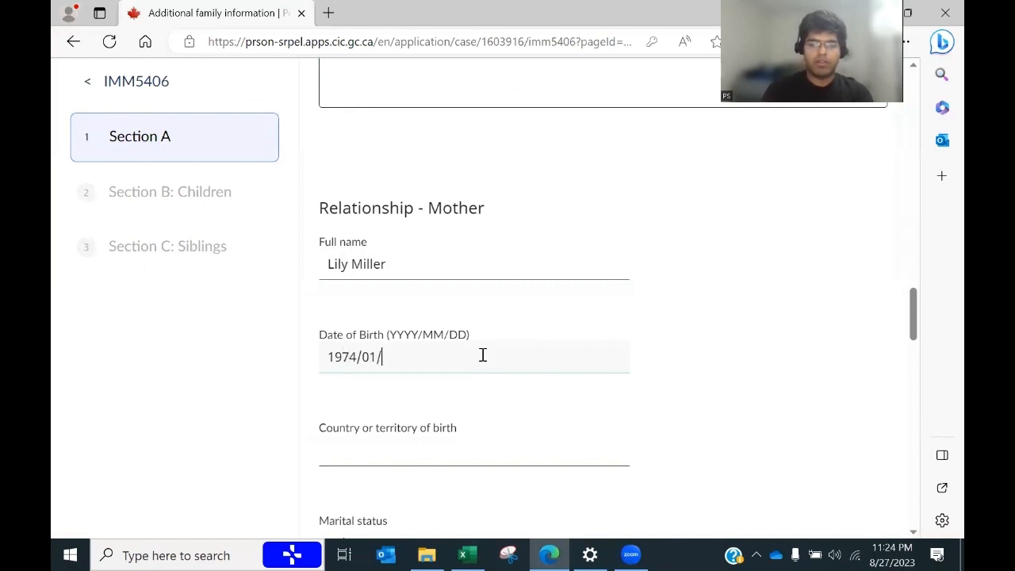
{"action": "type", "text": "01"}
Step: Enter India as the mother's country of birth and set her marital status to Married
{"action": "left_click", "coordinate": [383, 453]}
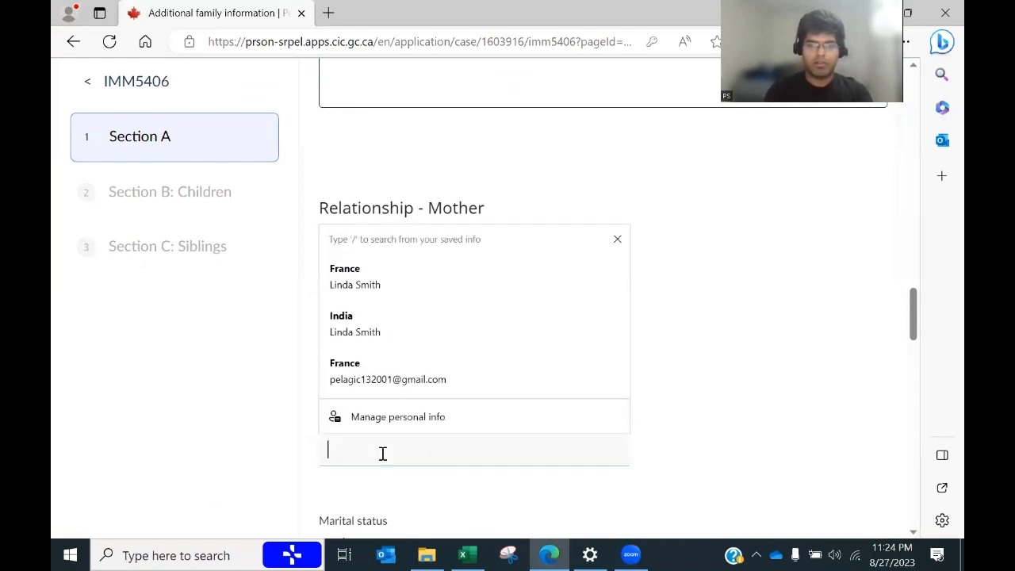
{"action": "key", "text": "alt+Tab"}
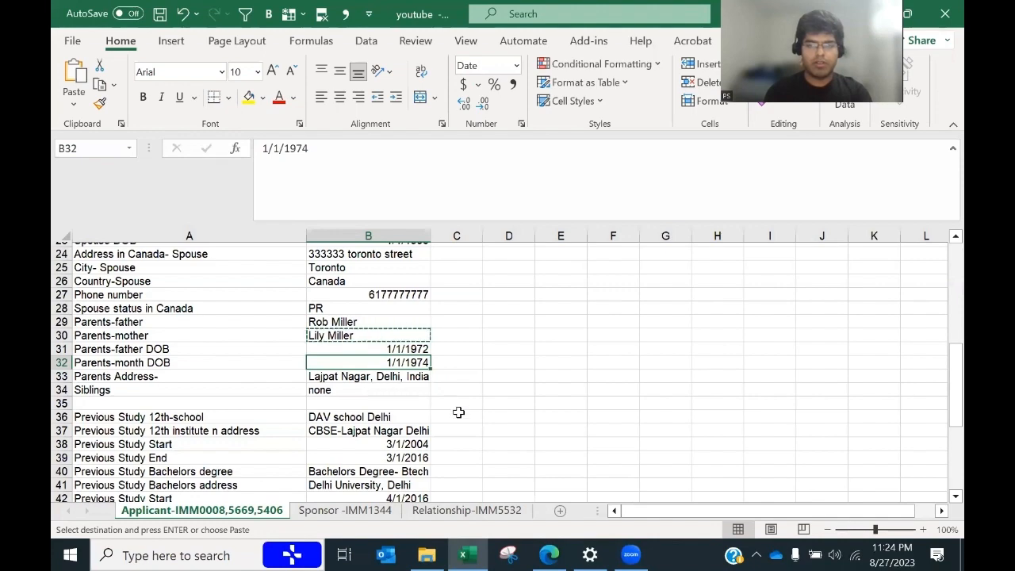
{"action": "key", "text": "alt+Tab"}
{"action": "type", "text": "India"}
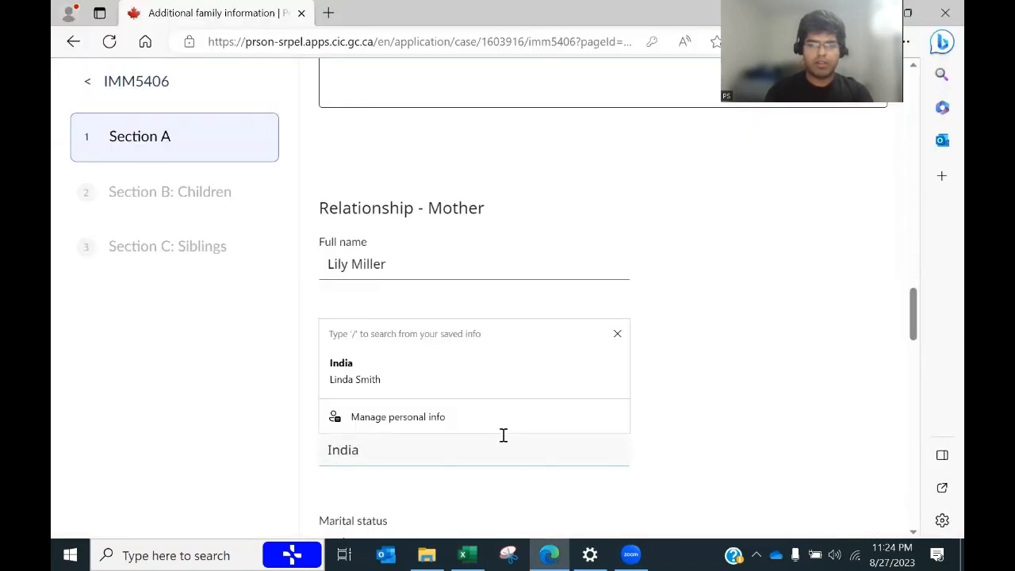
{"action": "left_click_drag", "start_coordinate": [912, 305], "coordinate": [912, 336]}
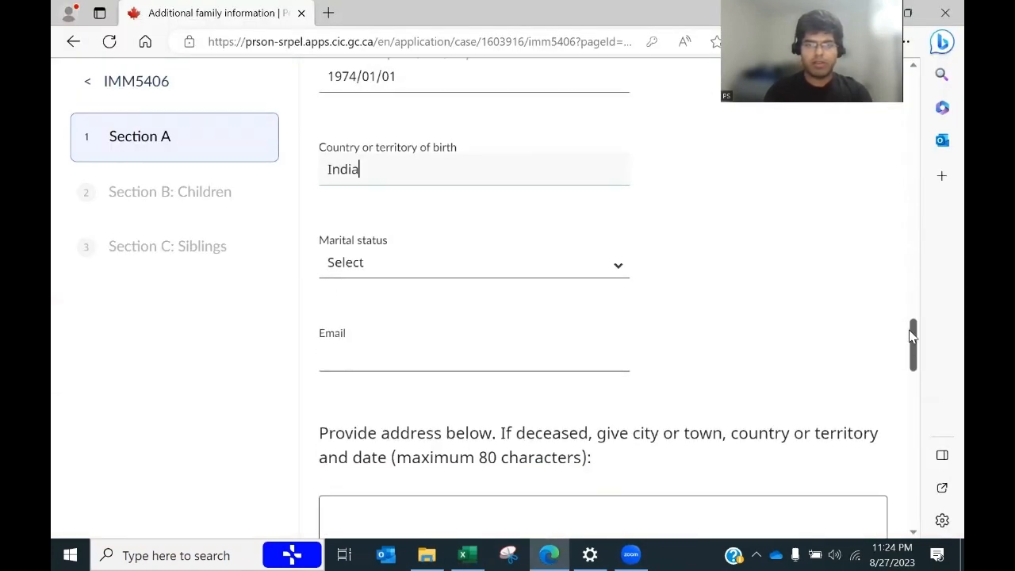
{"action": "left_click", "coordinate": [448, 268]}
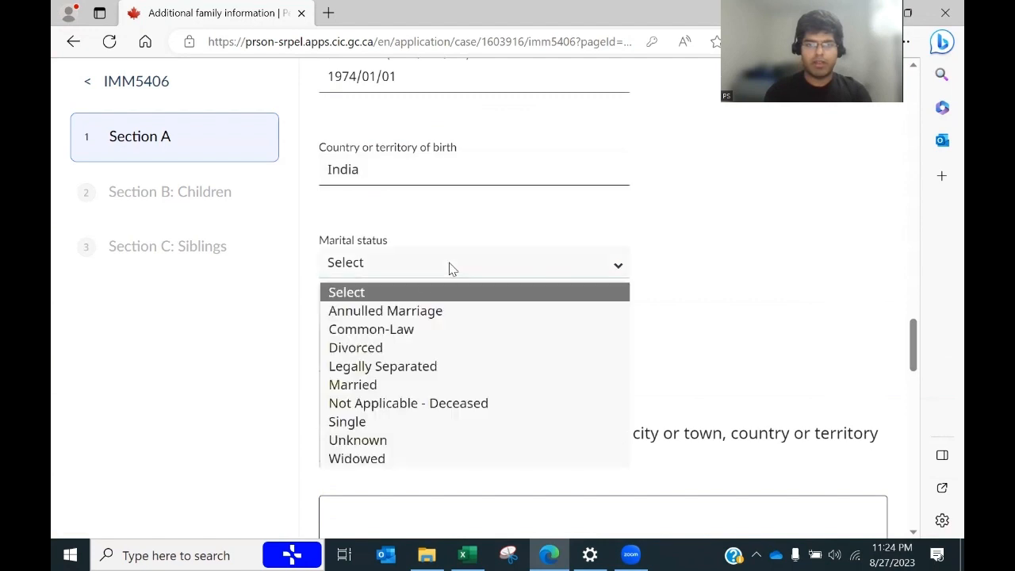
{"action": "left_click", "coordinate": [396, 386]}
Step: Fill the mother's email address from the saved autofill suggestions
{"action": "left_click", "coordinate": [367, 360]}
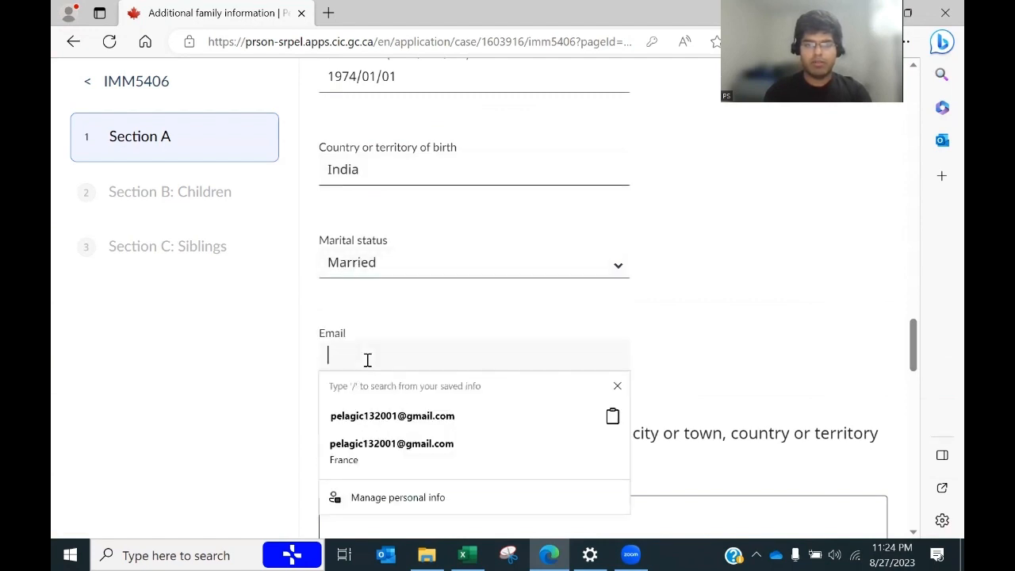
{"action": "key", "text": "alt+Tab"}
{"action": "key", "text": "alt+Tab"}
{"action": "left_click", "coordinate": [367, 360]}
{"action": "left_click", "coordinate": [361, 417]}
{"action": "left_click_drag", "start_coordinate": [918, 357], "coordinate": [911, 381]}
Step: Paste the parents' Delhi, India address from cell B33 into the mother's address box
{"action": "key", "text": "alt+Tab"}
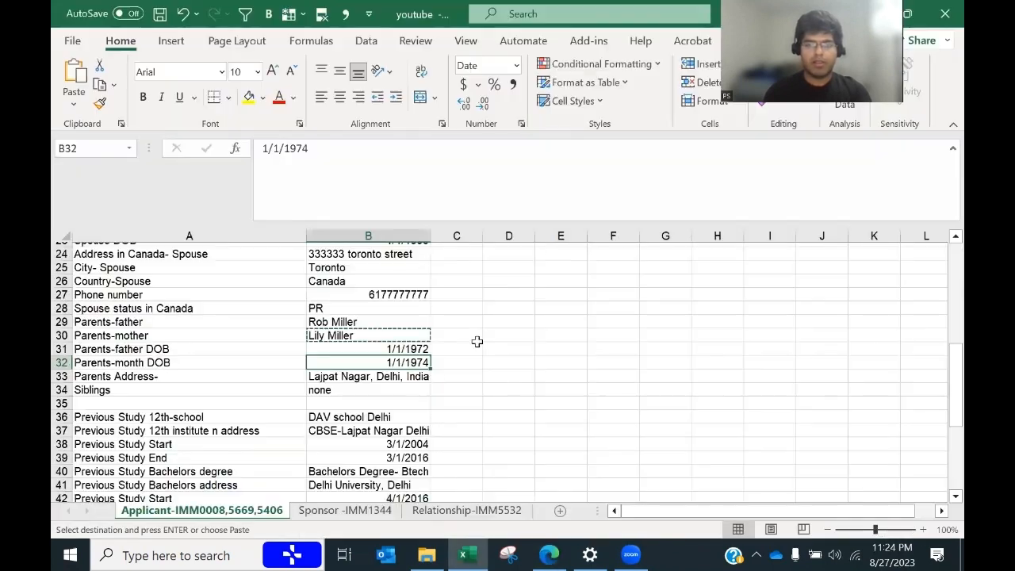
{"action": "left_click", "coordinate": [381, 375]}
{"action": "key", "text": "ctrl+c"}
{"action": "key", "text": "alt+Tab"}
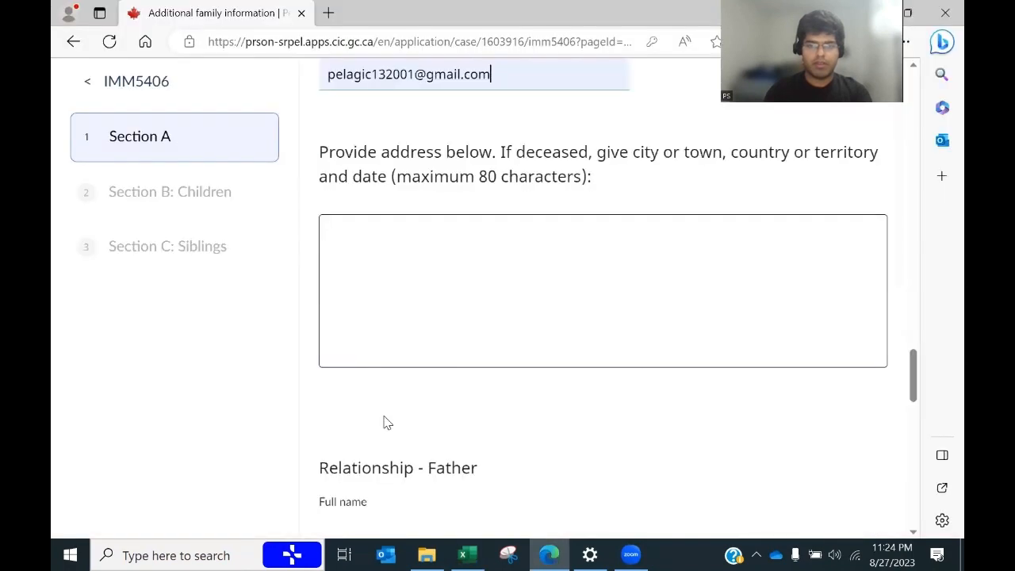
{"action": "left_click", "coordinate": [351, 260]}
{"action": "key", "text": "ctrl+v"}
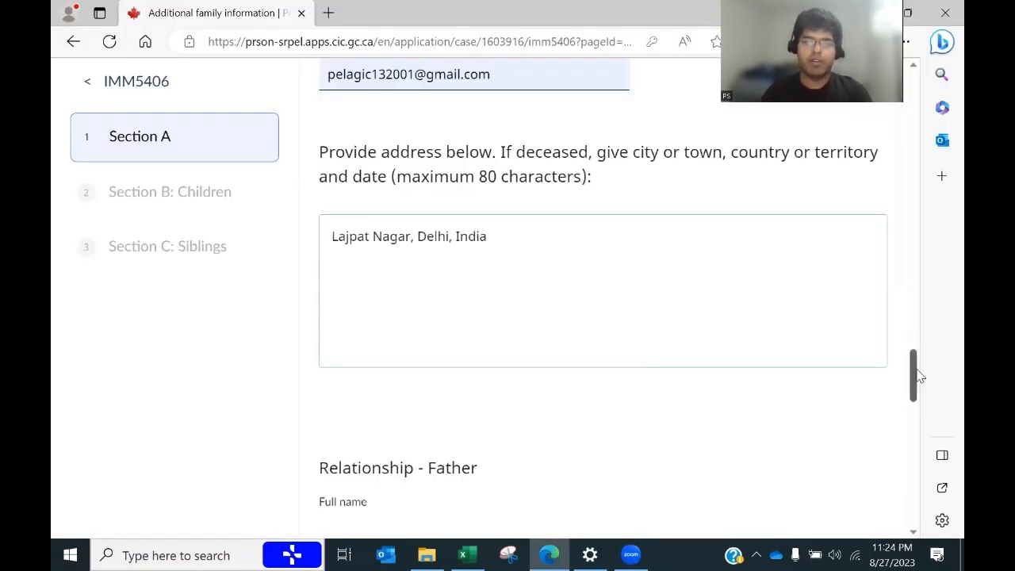
{"action": "left_click_drag", "start_coordinate": [913, 374], "coordinate": [913, 403]}
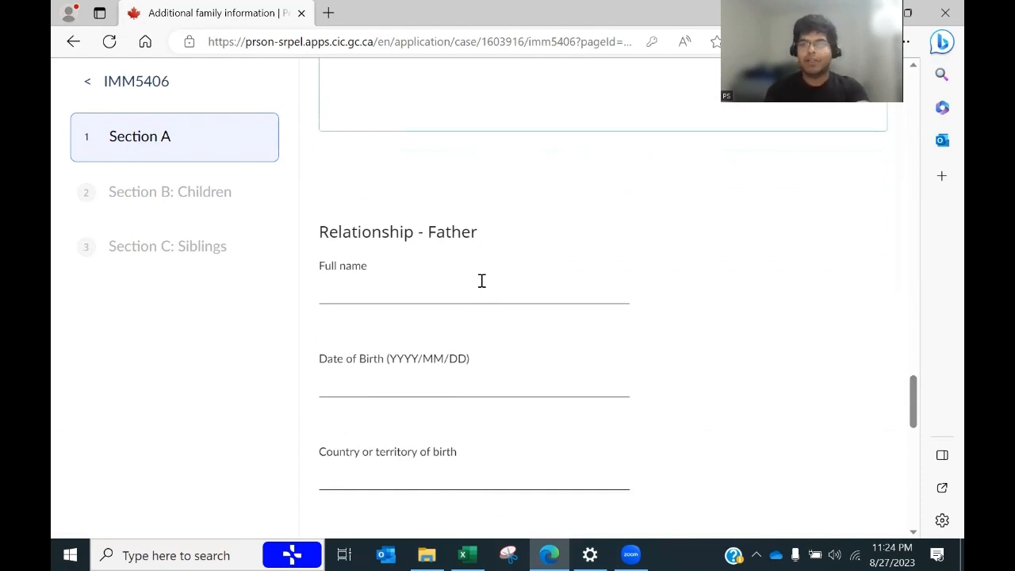
Step: Paste the father's full name from spreadsheet cell B29 into the Full name field
{"action": "key", "text": "alt+Tab"}
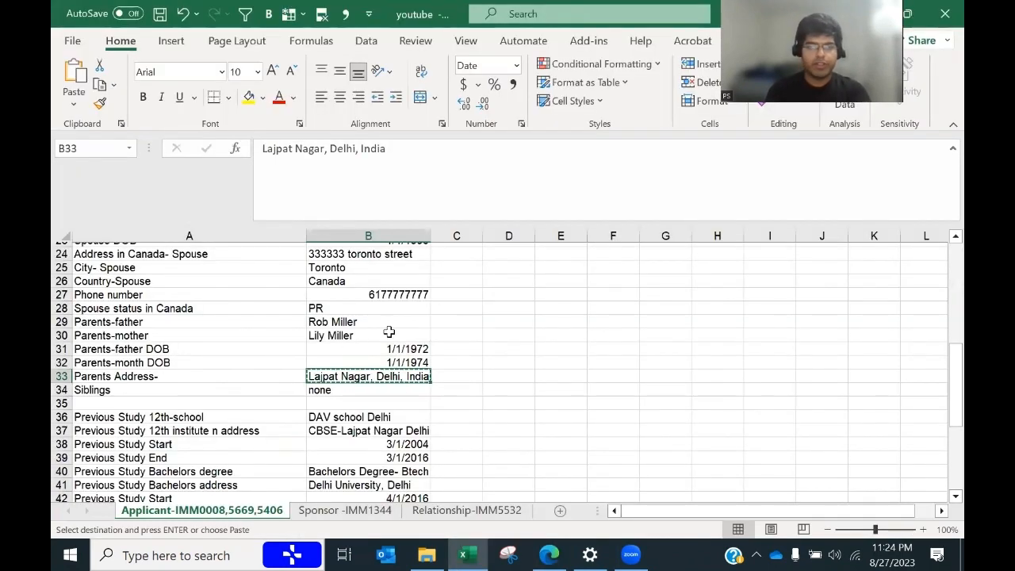
{"action": "left_click", "coordinate": [328, 322]}
{"action": "key", "text": "ctrl+c"}
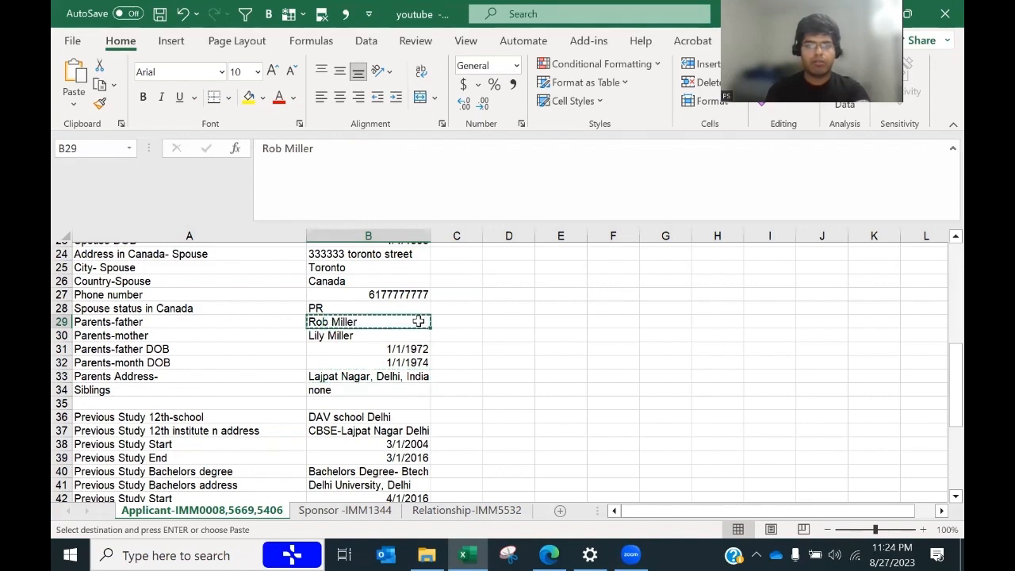
{"action": "key", "text": "alt+Tab"}
{"action": "left_click", "coordinate": [391, 277]}
{"action": "key", "text": "ctrl+v"}
Step: Enter the father's date of birth as 1972/1/1, checked against cell B31
{"action": "key", "text": "alt+Tab"}
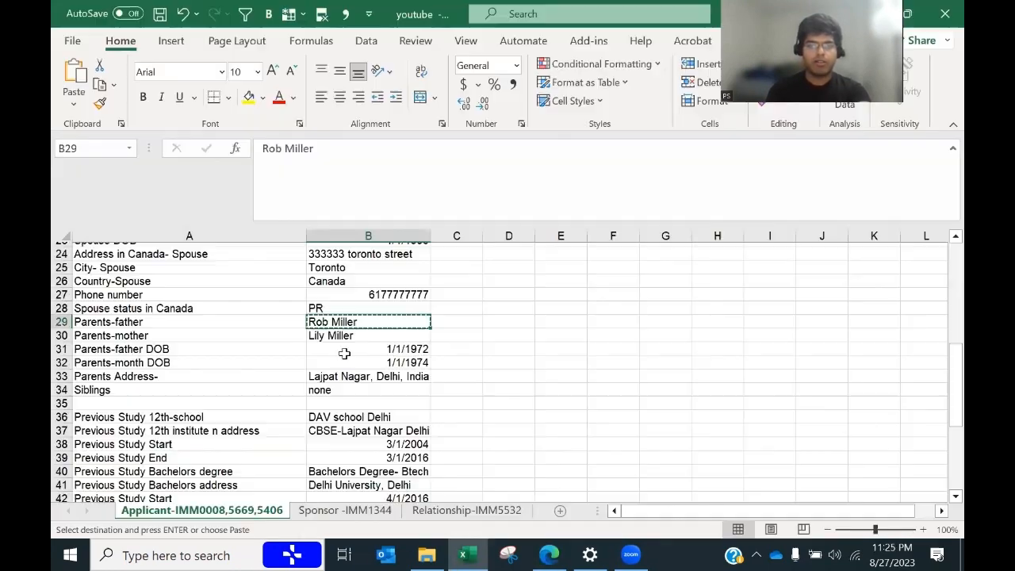
{"action": "left_click", "coordinate": [407, 352]}
{"action": "key", "text": "alt+Tab"}
{"action": "left_click", "coordinate": [404, 388]}
{"action": "type", "text": "1972"}
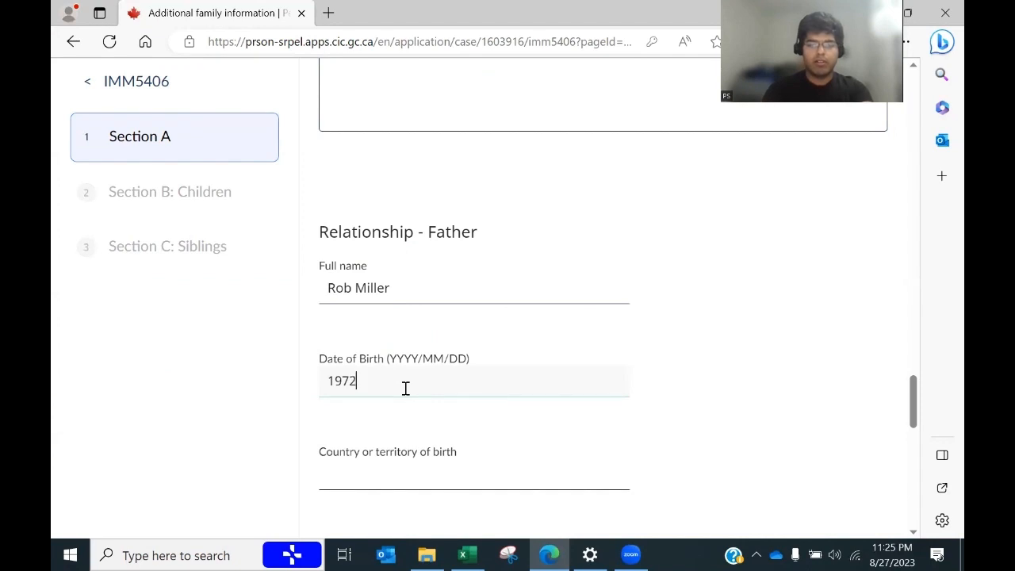
{"action": "type", "text": "/1/1"}
{"action": "key", "text": "Tab"}
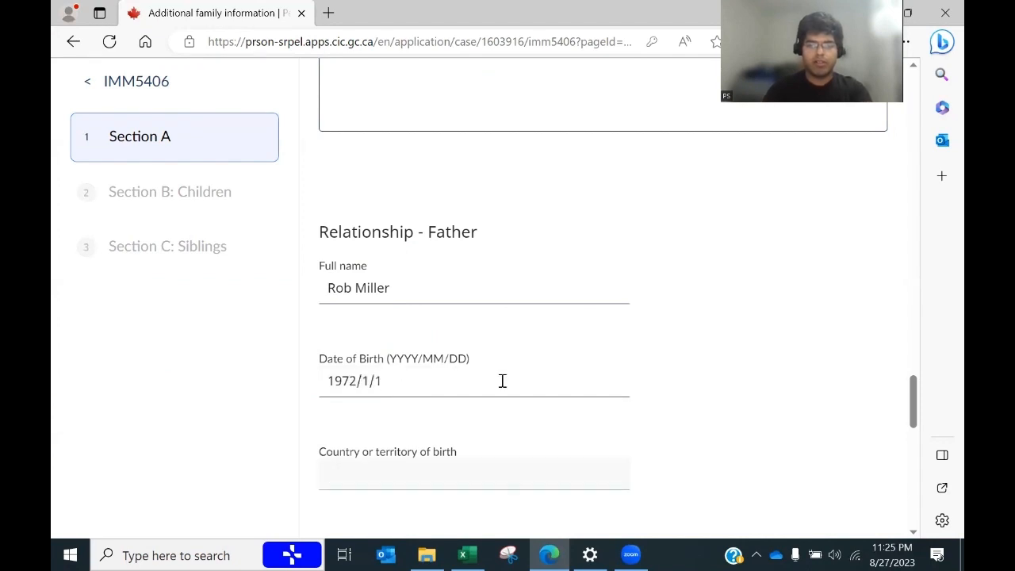
Step: Enter India as the father's country of birth and set his marital status to Married
{"action": "key", "text": "alt+Tab"}
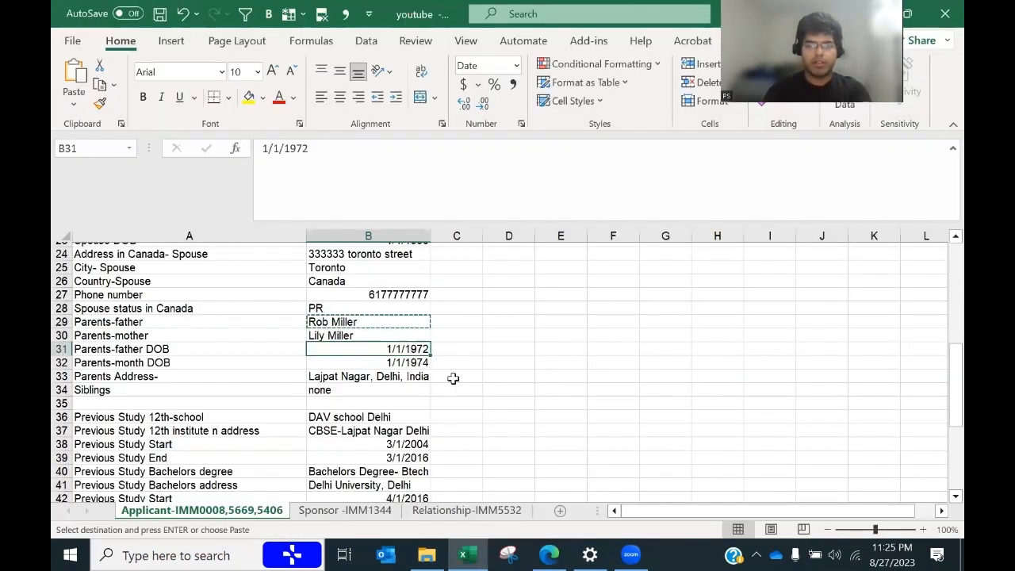
{"action": "key", "text": "alt+Tab"}
{"action": "type", "text": "Inida"}
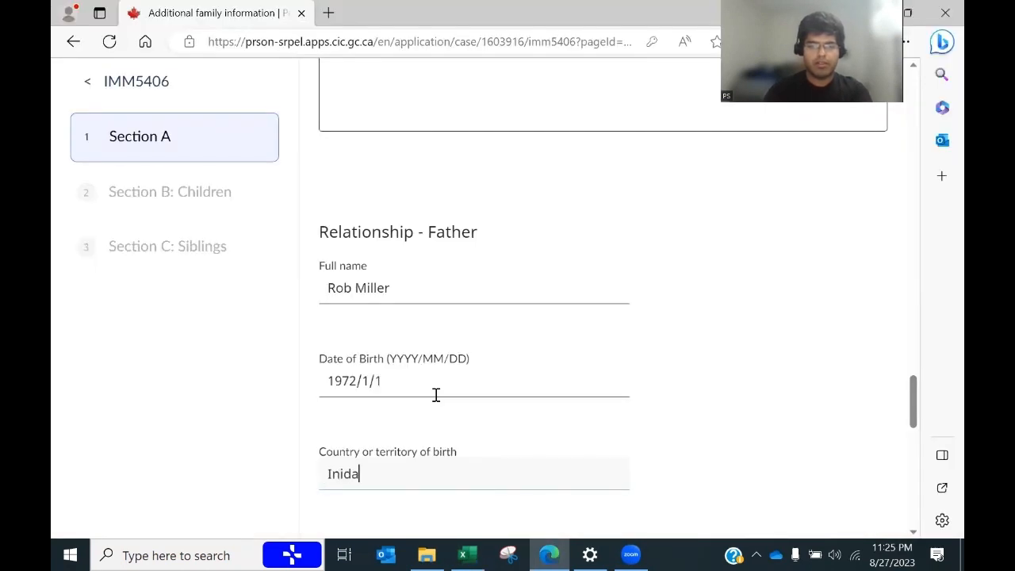
{"action": "key", "text": "BackSpace"}
{"action": "key", "text": "BackSpace"}
{"action": "key", "text": "BackSpace"}
{"action": "type", "text": "dia"}
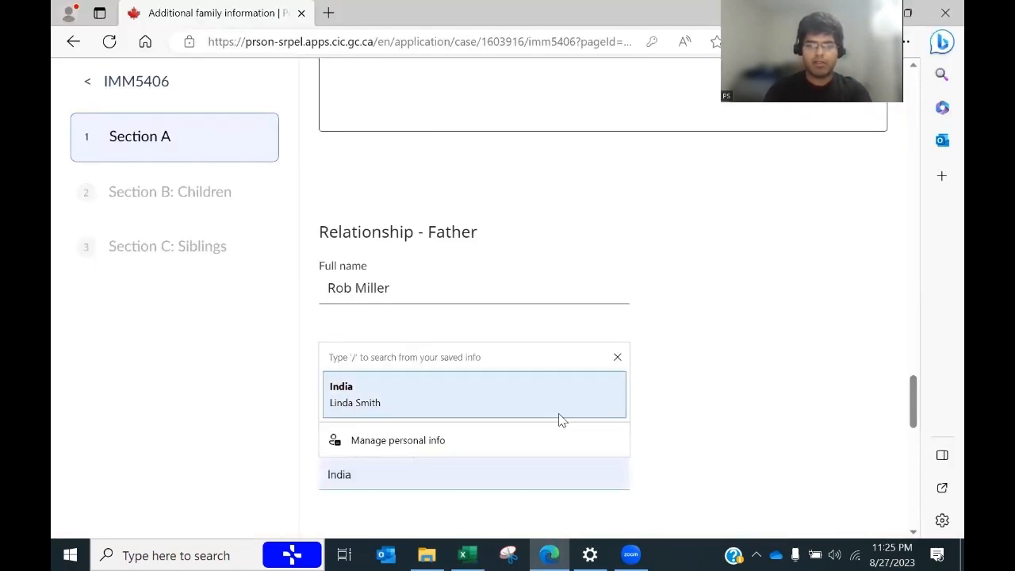
{"action": "left_click", "coordinate": [742, 433]}
{"action": "left_click_drag", "start_coordinate": [913, 408], "coordinate": [908, 444]}
{"action": "left_click", "coordinate": [547, 168]}
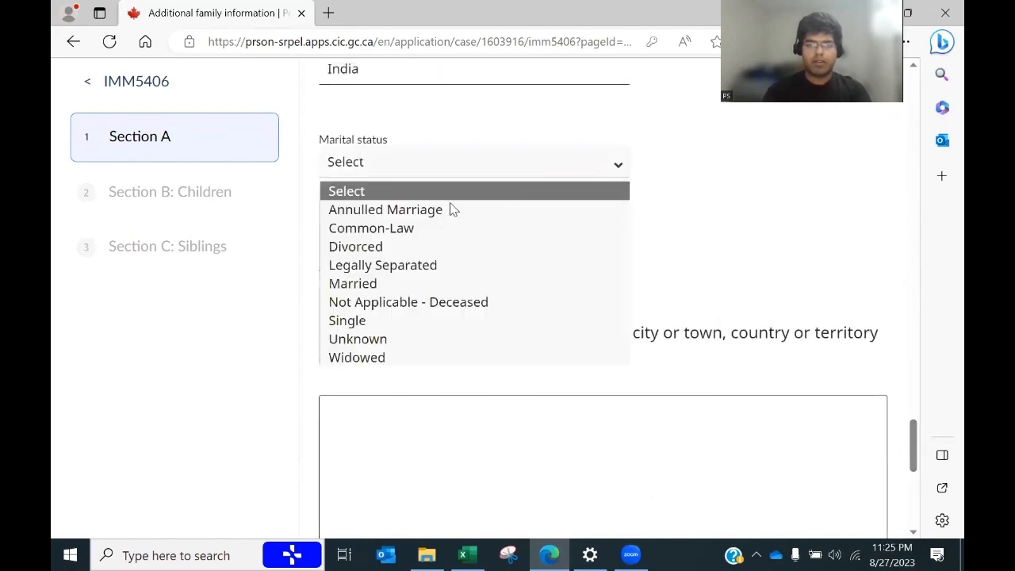
{"action": "left_click", "coordinate": [381, 284]}
Step: Fill the father's email address from the saved autofill suggestions
{"action": "key", "text": "alt+Tab"}
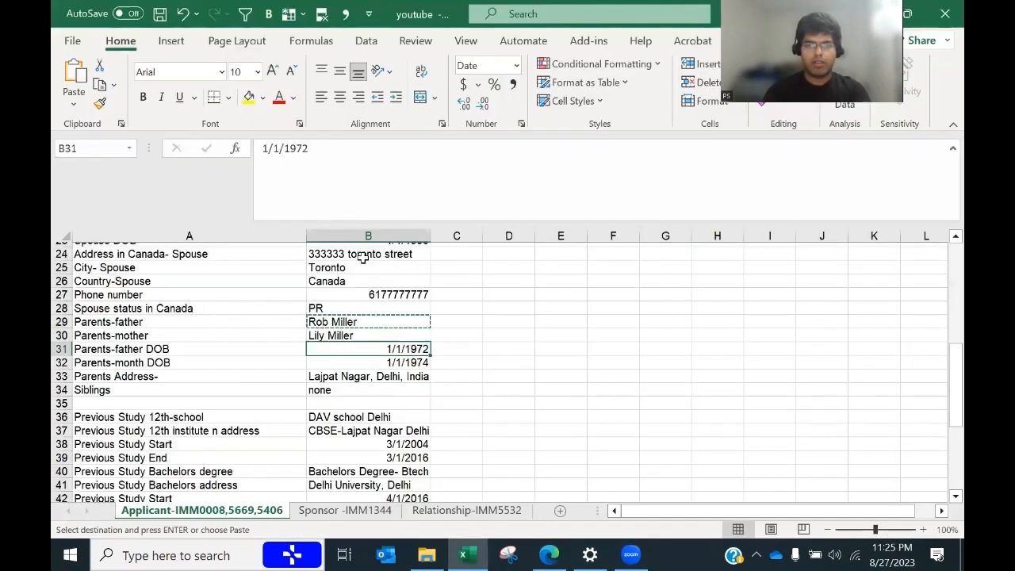
{"action": "key", "text": "alt+Tab"}
{"action": "left_click", "coordinate": [363, 256]}
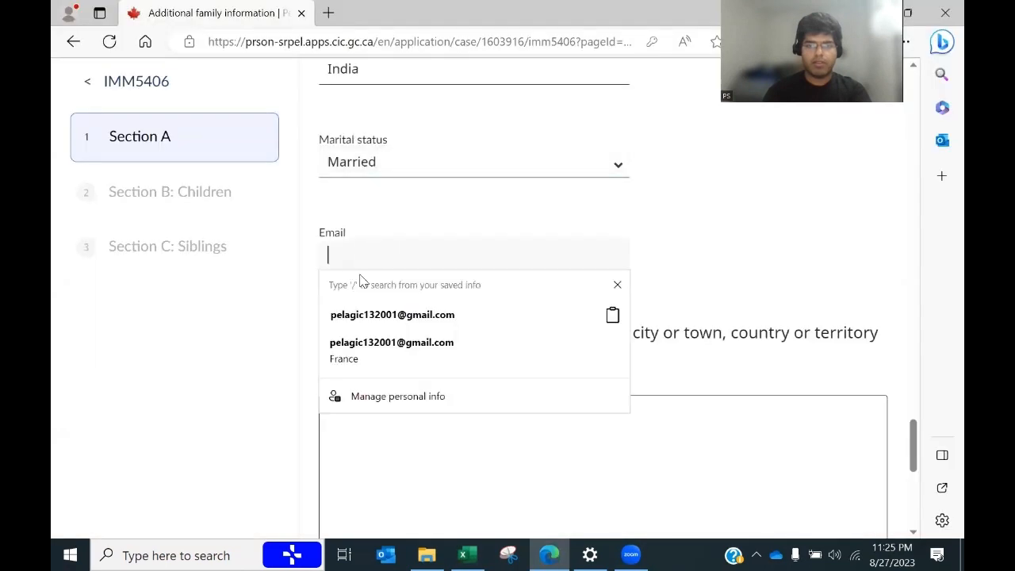
{"action": "left_click", "coordinate": [345, 313]}
Step: Paste the parents' Lajpat Nagar, Delhi, India address from cell B33 into the father's address box
{"action": "left_click", "coordinate": [388, 437]}
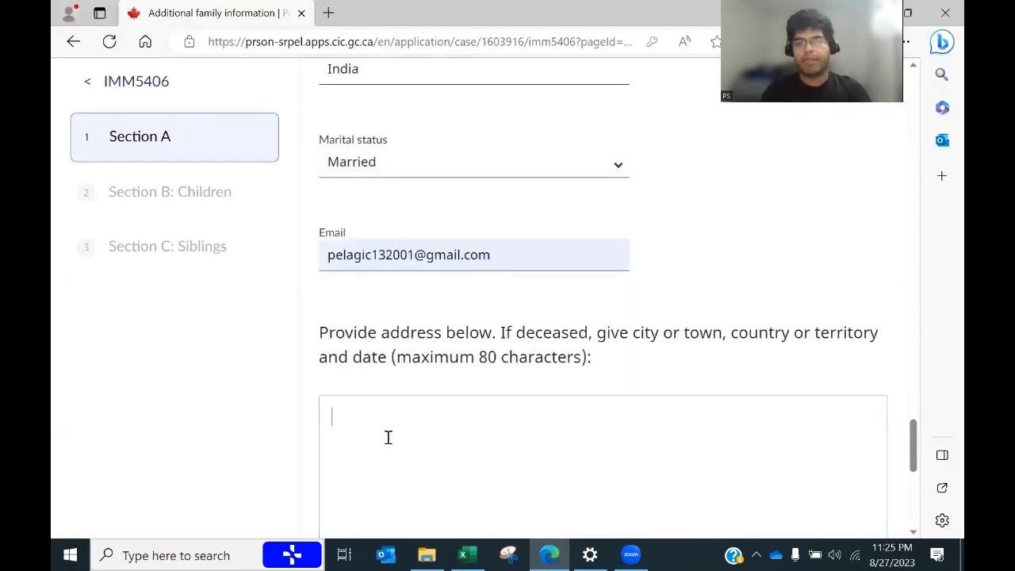
{"action": "key", "text": "alt+Tab"}
{"action": "left_click", "coordinate": [366, 379]}
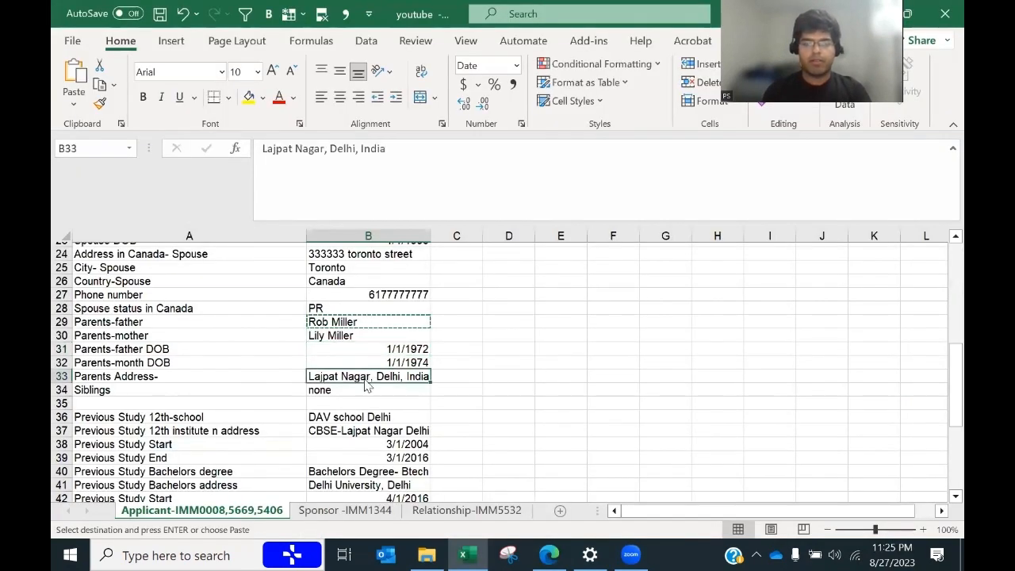
{"action": "key", "text": "alt+Tab"}
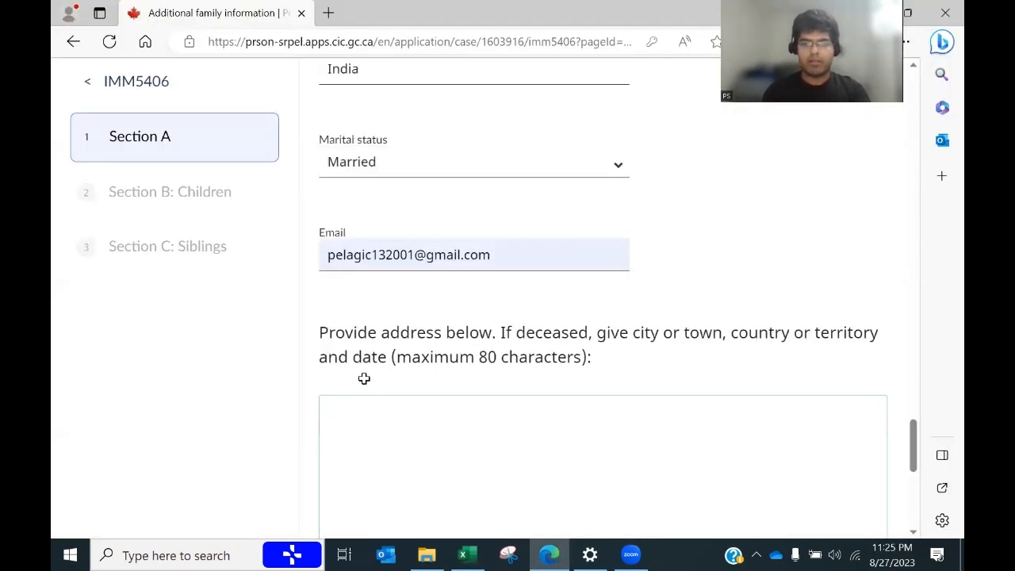
{"action": "key", "text": "alt+Tab"}
{"action": "key", "text": "ctrl+c"}
{"action": "key", "text": "alt+Tab"}
{"action": "key", "text": "ctrl+v"}
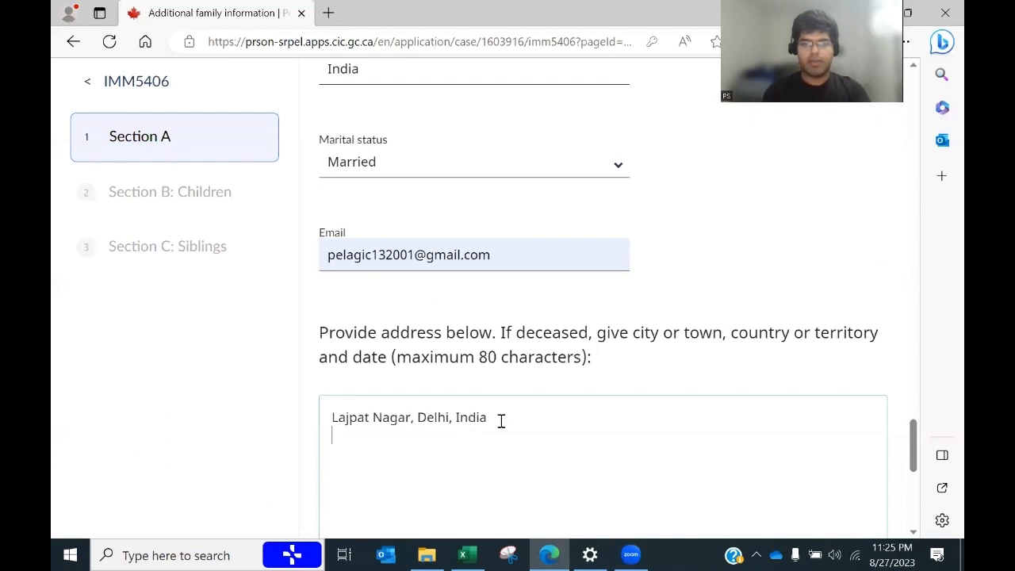
{"action": "scroll", "coordinate": [911, 445], "scroll_direction": "down", "scroll_amount": 6}
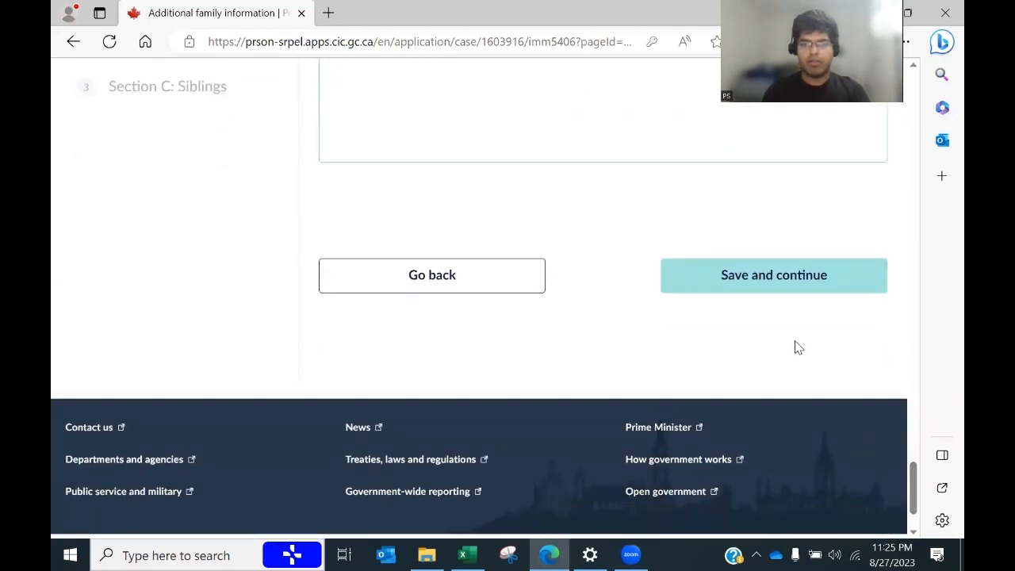
Step: Save and continue past Section A and Section B: Children to open Section C: Siblings
{"action": "left_click", "coordinate": [772, 295]}
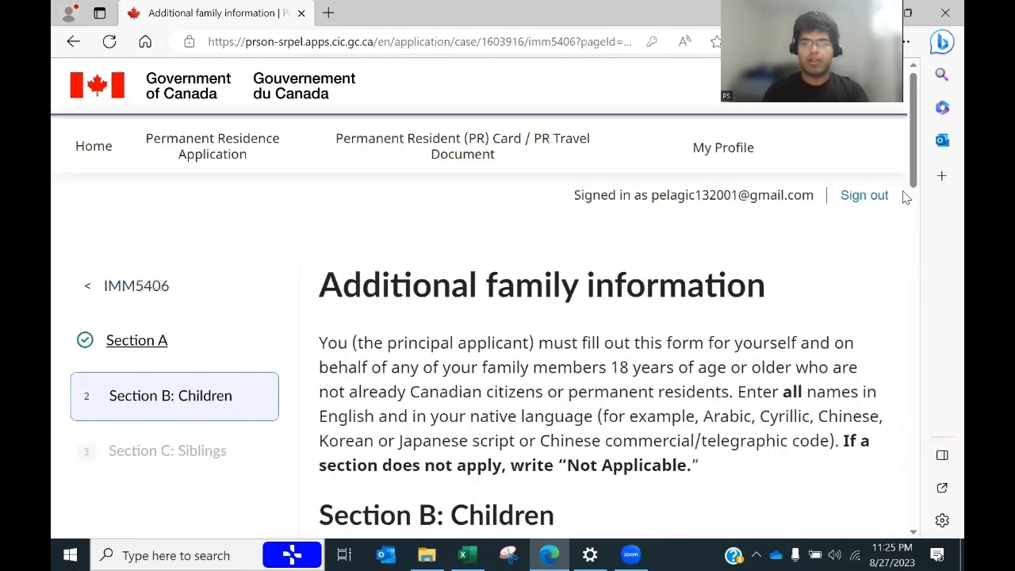
{"action": "left_click_drag", "start_coordinate": [912, 167], "coordinate": [932, 425]}
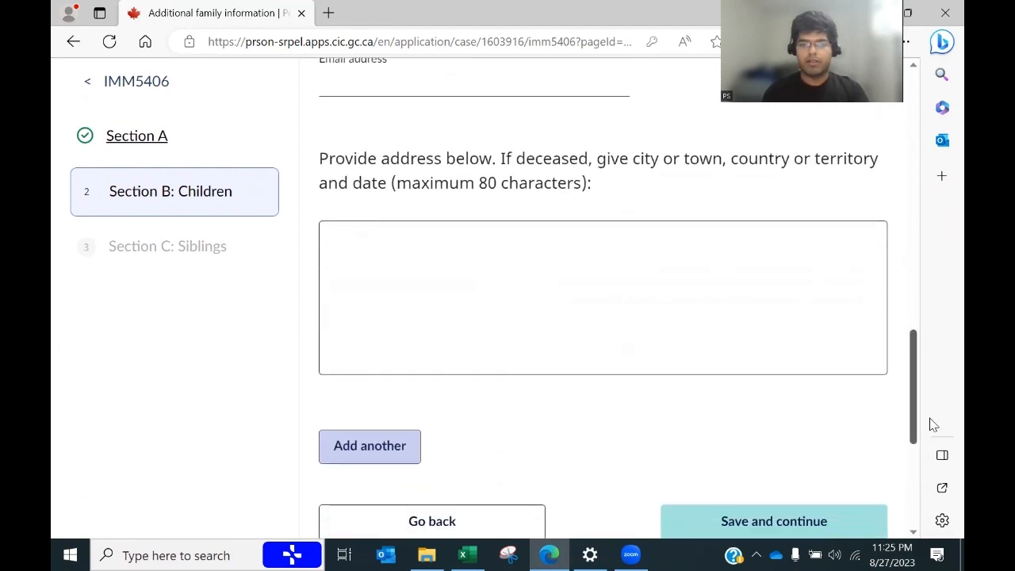
{"action": "left_click", "coordinate": [793, 525]}
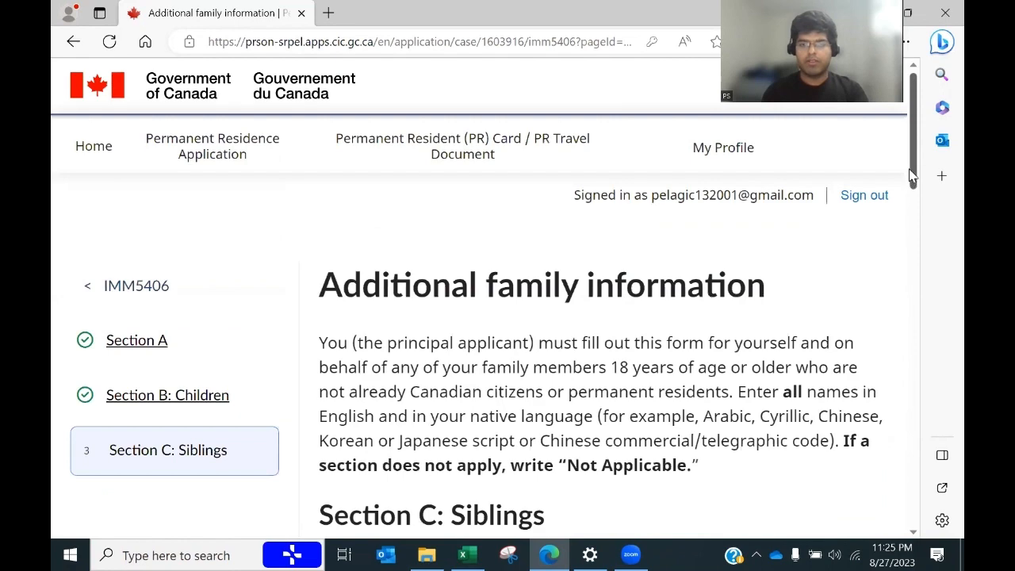
{"action": "left_click_drag", "start_coordinate": [912, 176], "coordinate": [919, 263]}
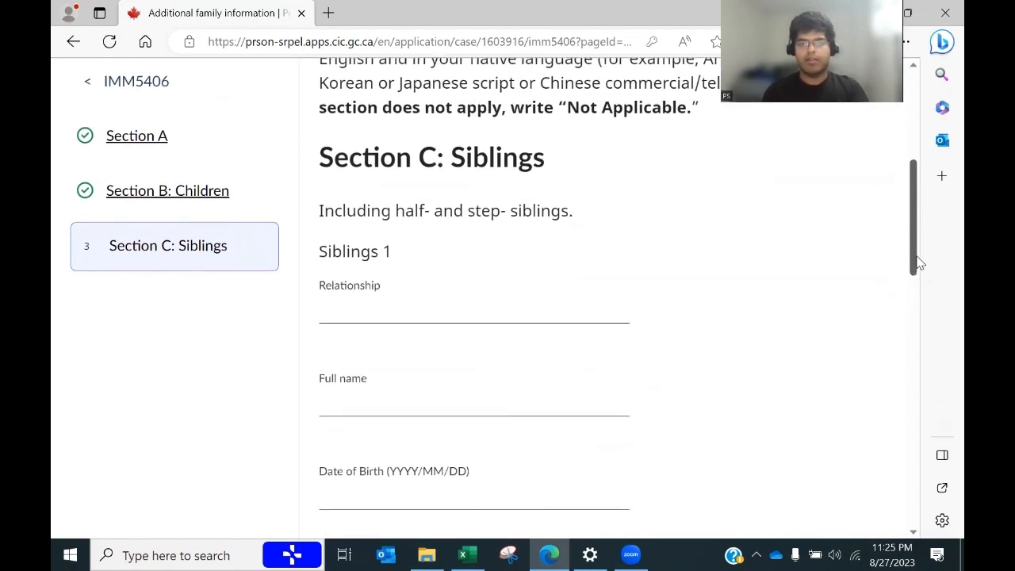
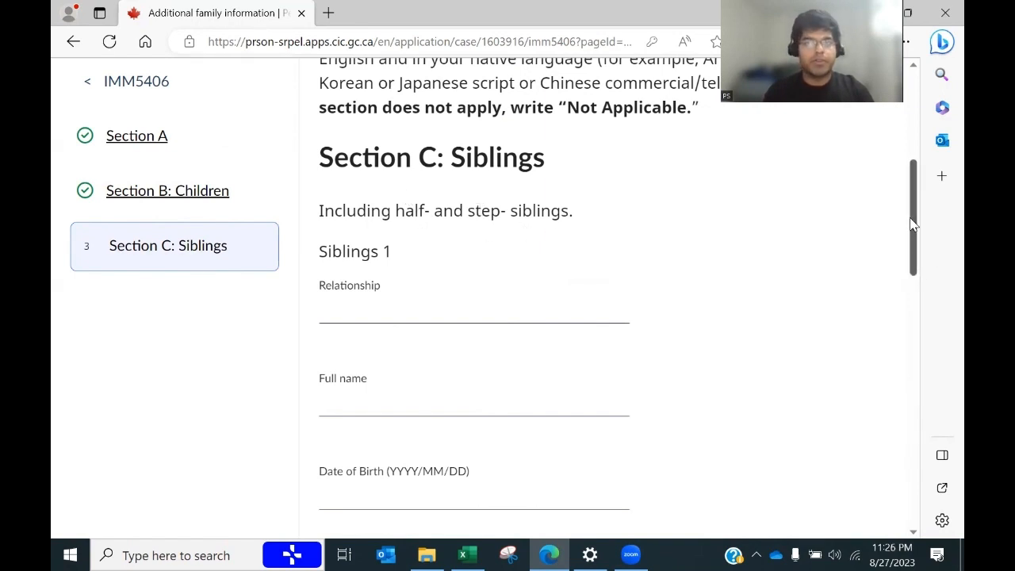
Step: Save Section C: Siblings with no siblings listed and continue to the family overview
{"action": "left_click_drag", "start_coordinate": [918, 225], "coordinate": [914, 348]}
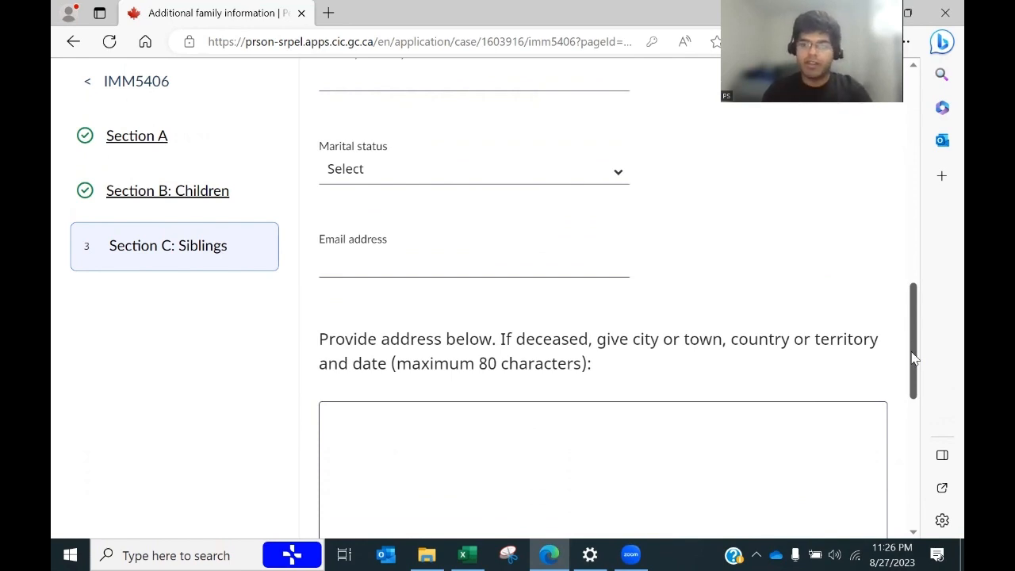
{"action": "left_click_drag", "start_coordinate": [913, 358], "coordinate": [913, 444]}
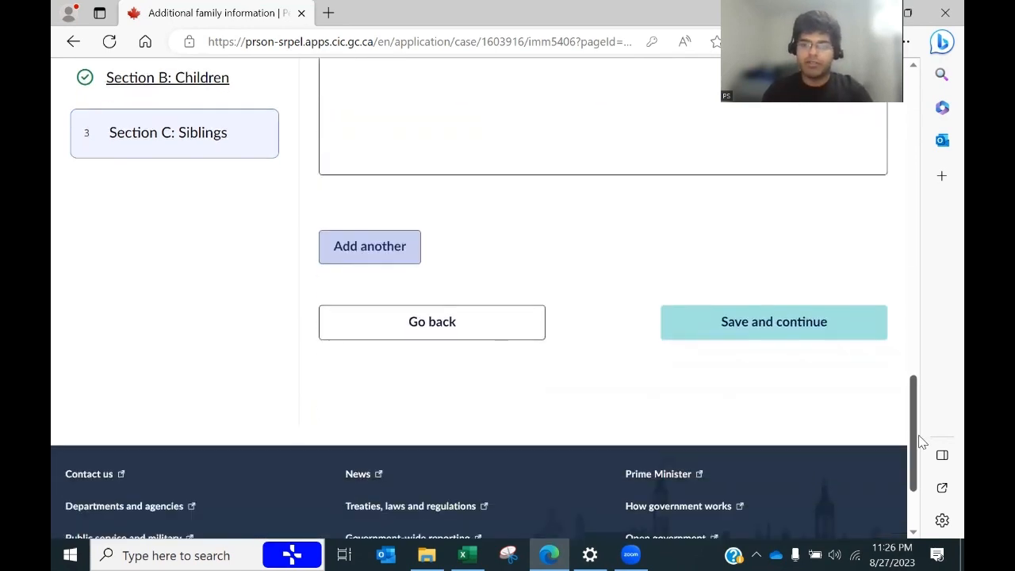
{"action": "left_click", "coordinate": [766, 343]}
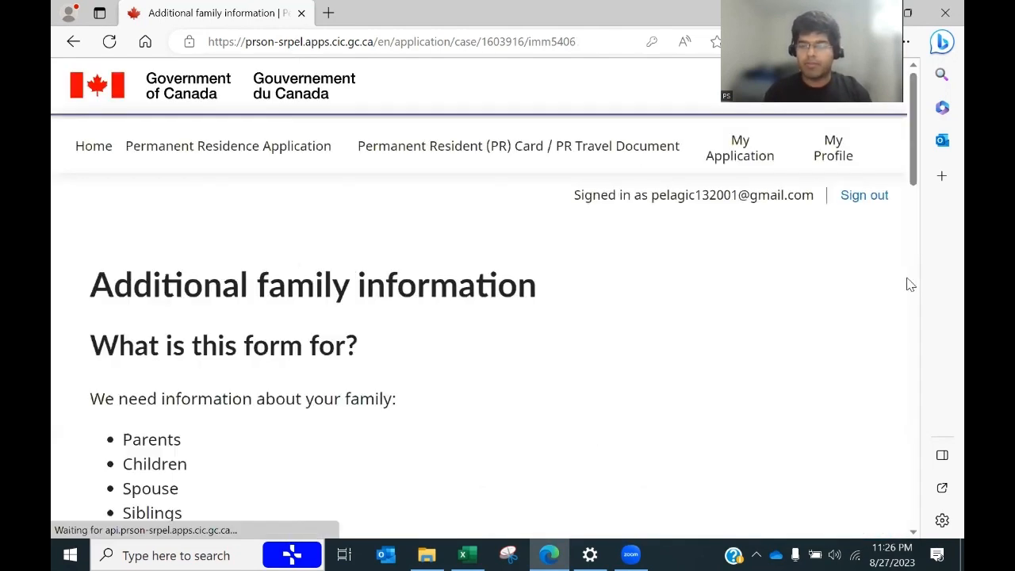
Step: Complete the Additional Family Information form and return to the application
{"action": "left_click_drag", "start_coordinate": [912, 162], "coordinate": [906, 452]}
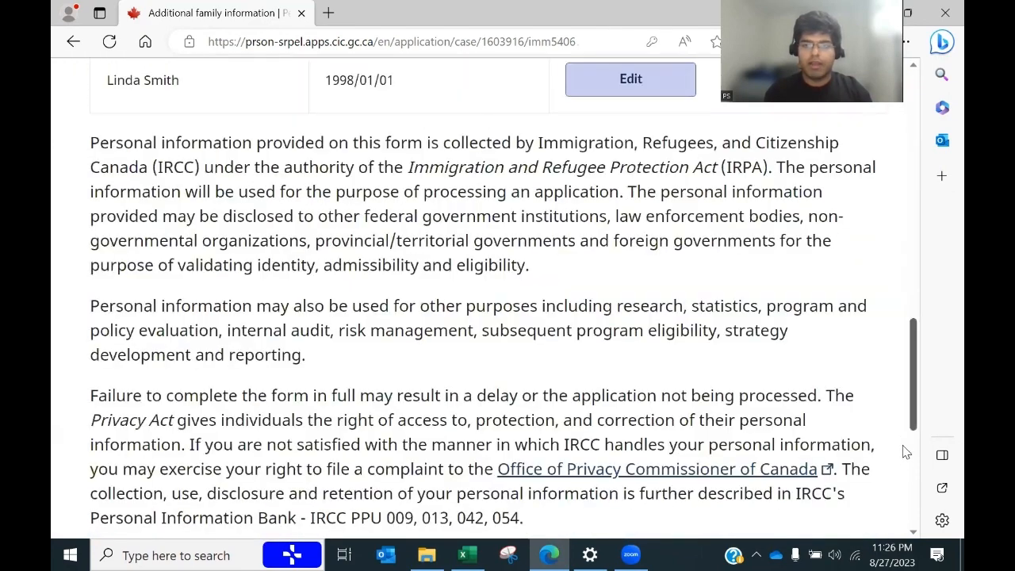
{"action": "scroll", "coordinate": [905, 459], "scroll_direction": "down", "scroll_amount": 3}
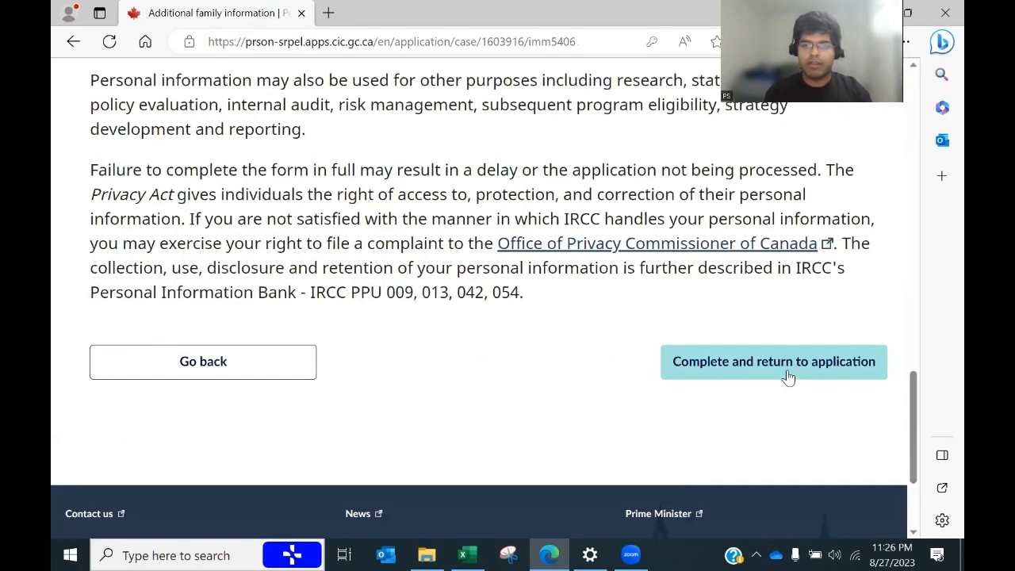
{"action": "left_click", "coordinate": [787, 373]}
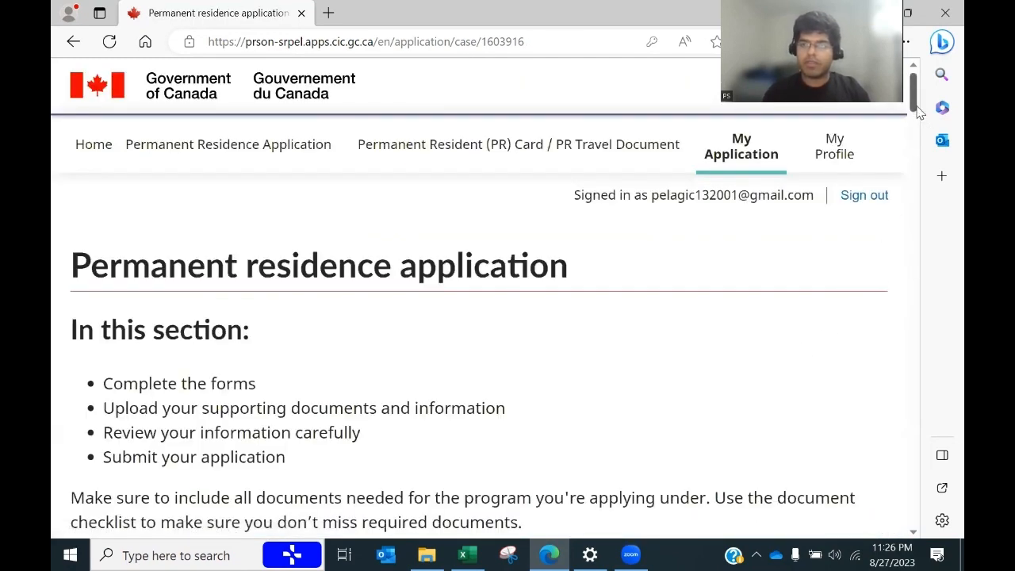
Step: Open the IMM 5669 Schedule A form for editing from the forms table
{"action": "left_click_drag", "start_coordinate": [916, 111], "coordinate": [912, 228]}
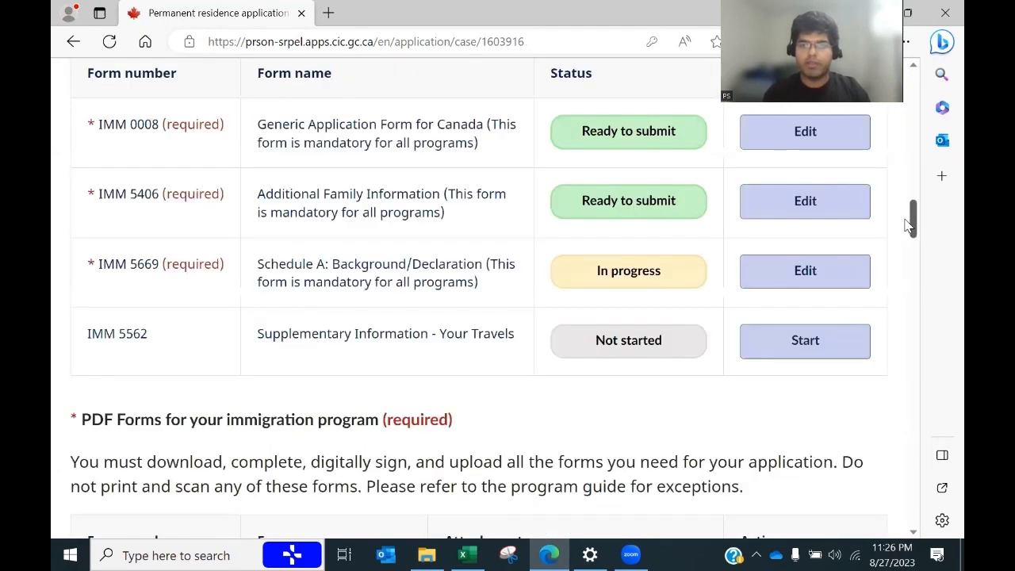
{"action": "scroll", "coordinate": [904, 228], "scroll_direction": "up", "scroll_amount": 1}
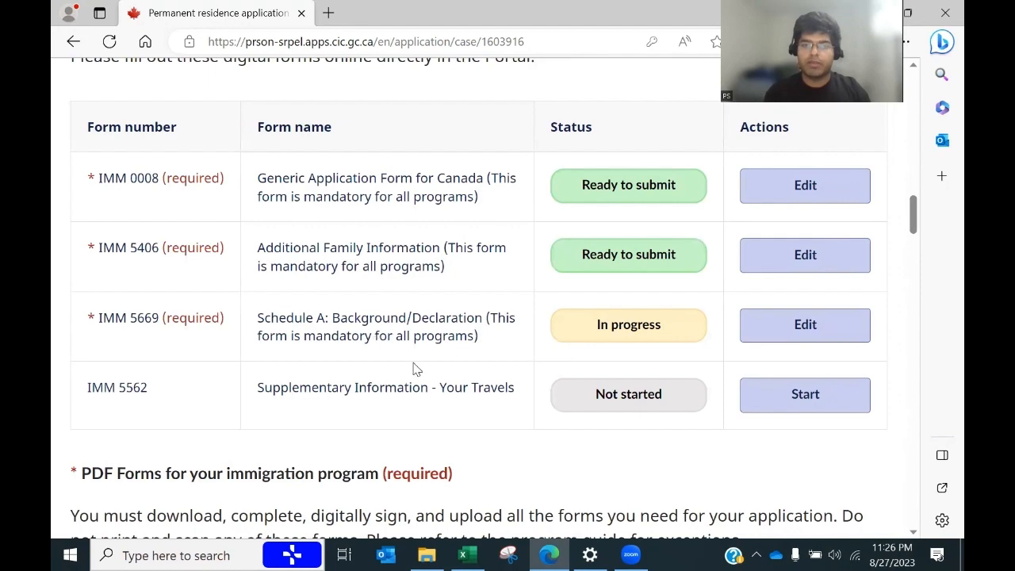
{"action": "left_click", "coordinate": [834, 324]}
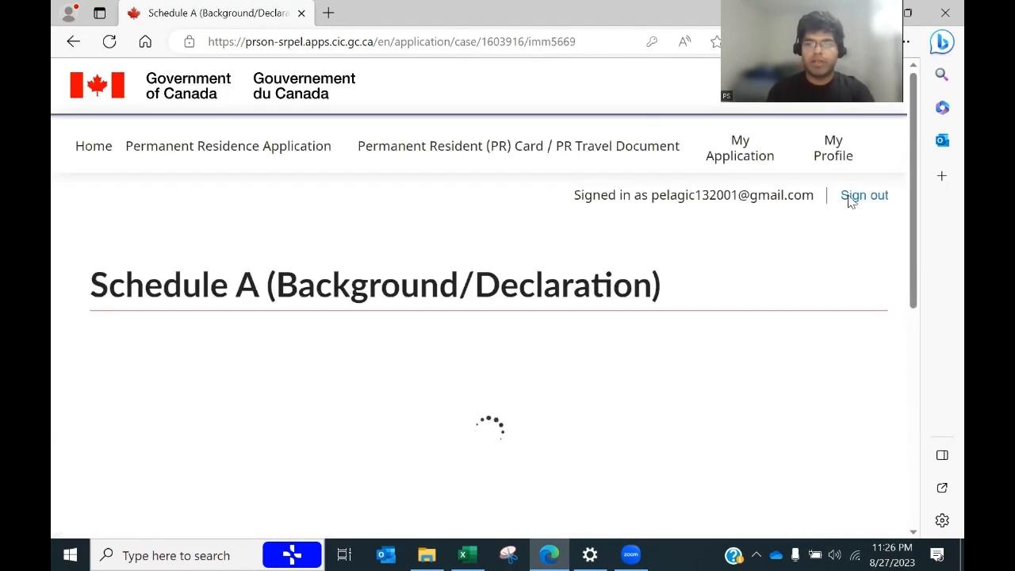
Step: Open the applicant's Schedule A personal details to fill the native-language full name
{"action": "left_click_drag", "start_coordinate": [914, 123], "coordinate": [929, 300]}
{"action": "scroll", "coordinate": [922, 245], "scroll_direction": "up", "scroll_amount": 1}
{"action": "scroll", "coordinate": [929, 278], "scroll_direction": "down", "scroll_amount": 2}
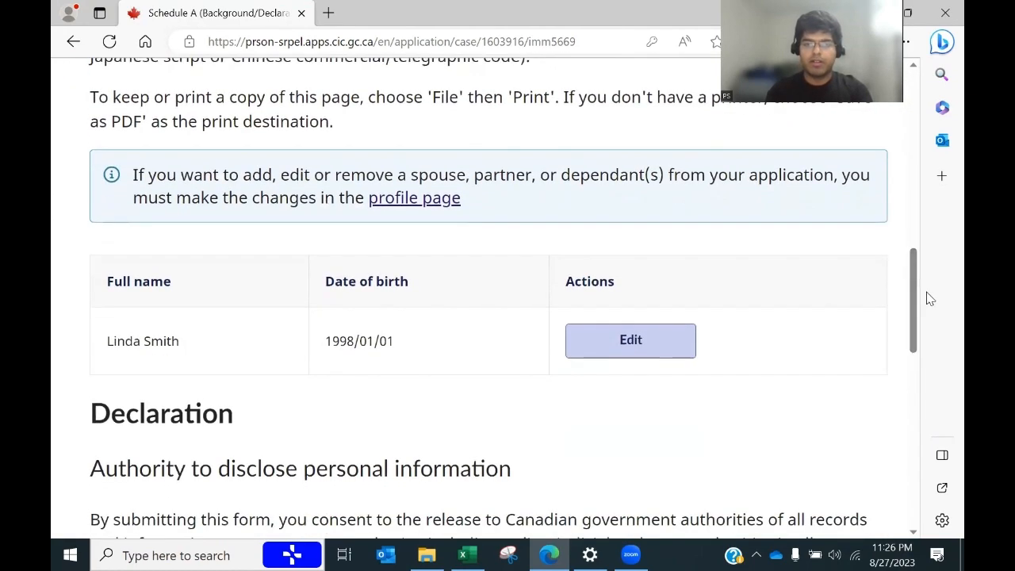
{"action": "double_click", "coordinate": [624, 340]}
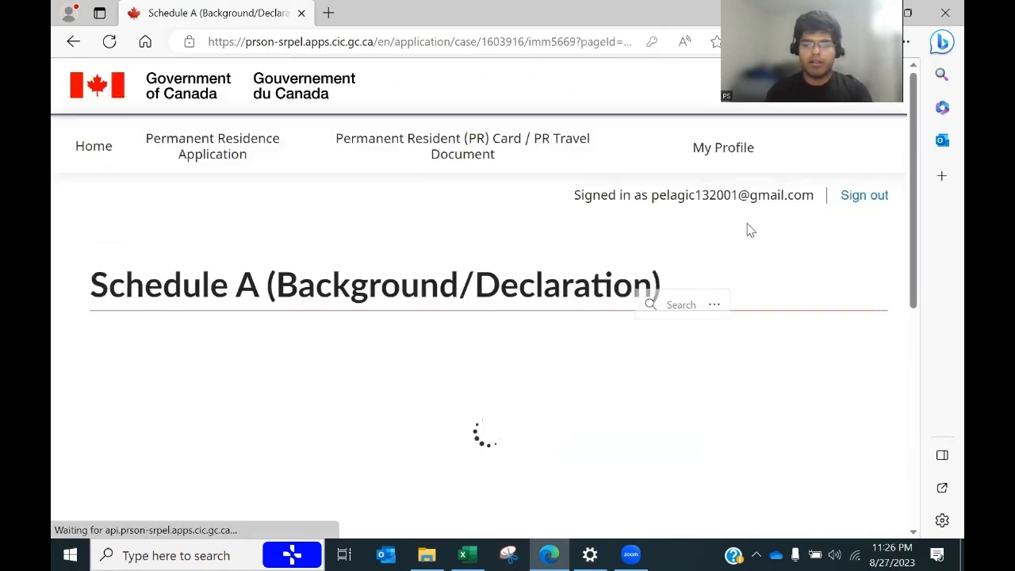
{"action": "left_click_drag", "start_coordinate": [914, 135], "coordinate": [902, 249]}
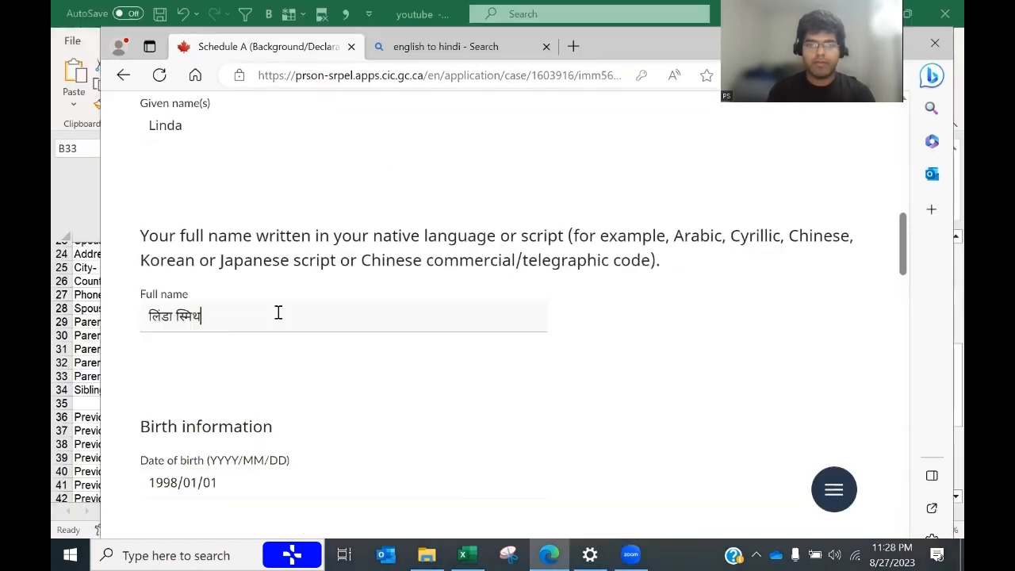
Step: Close the translation tab and paste the Hindi-script name into Excel cell C2
{"action": "left_click", "coordinate": [546, 47]}
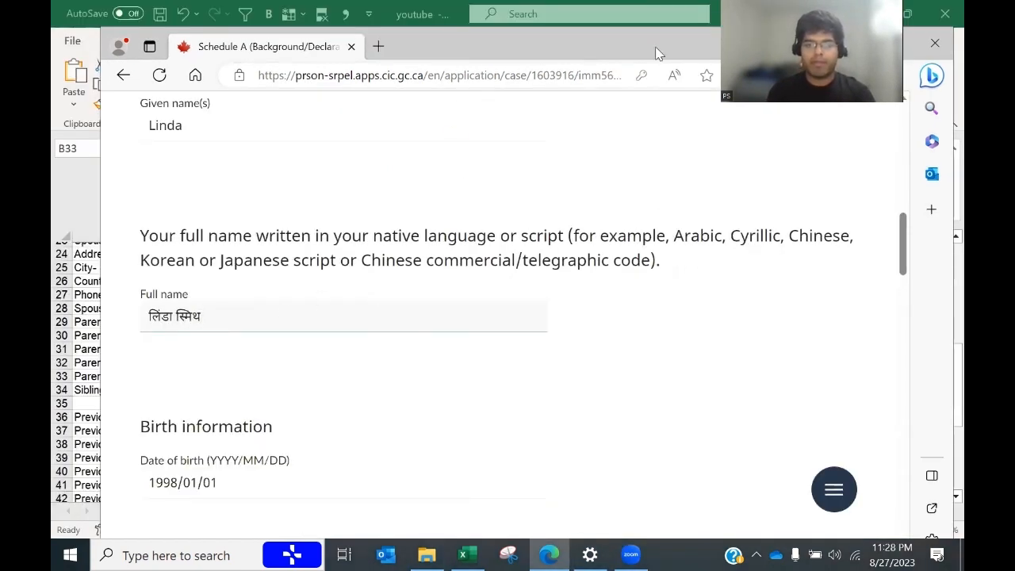
{"action": "left_click", "coordinate": [463, 555]}
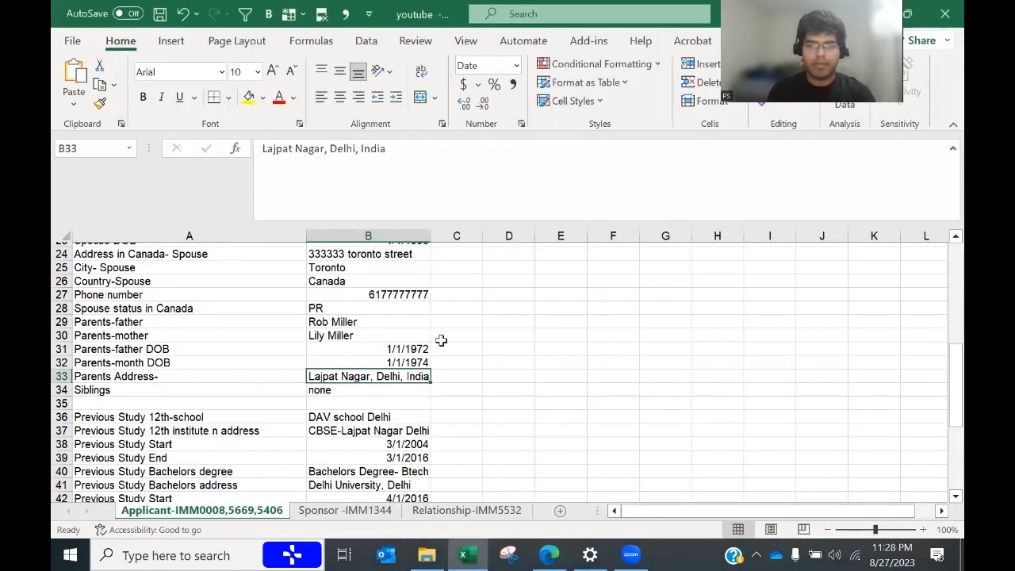
{"action": "left_click_drag", "start_coordinate": [956, 384], "coordinate": [953, 282]}
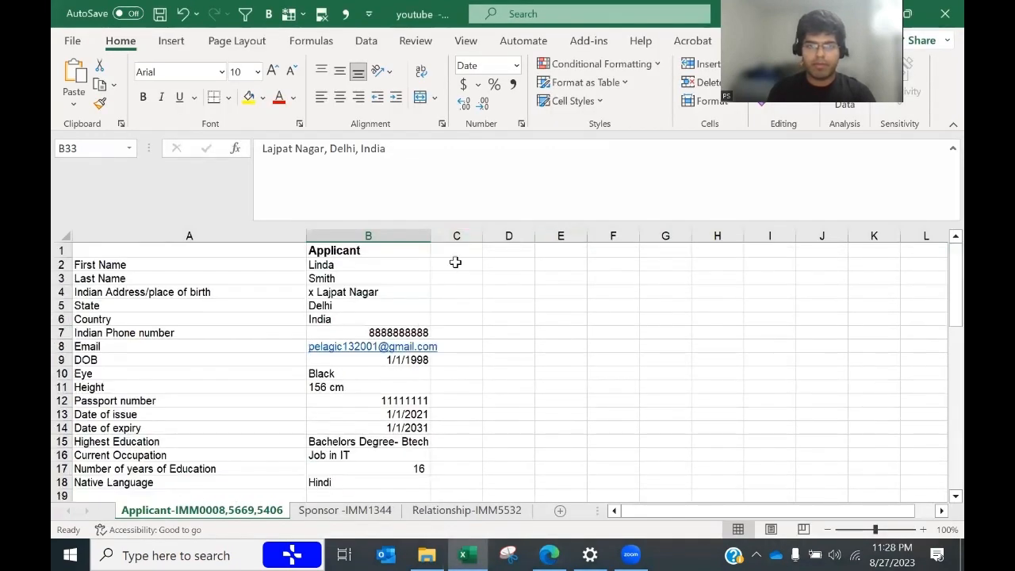
{"action": "left_click", "coordinate": [455, 262]}
{"action": "left_click", "coordinate": [450, 319]}
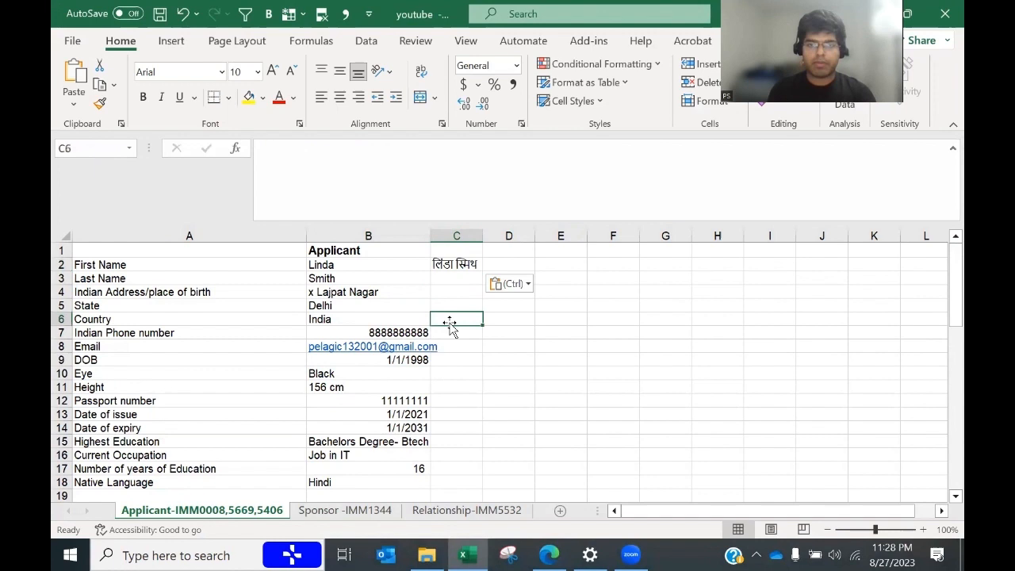
{"action": "left_click", "coordinate": [579, 342]}
{"action": "left_click", "coordinate": [442, 249]}
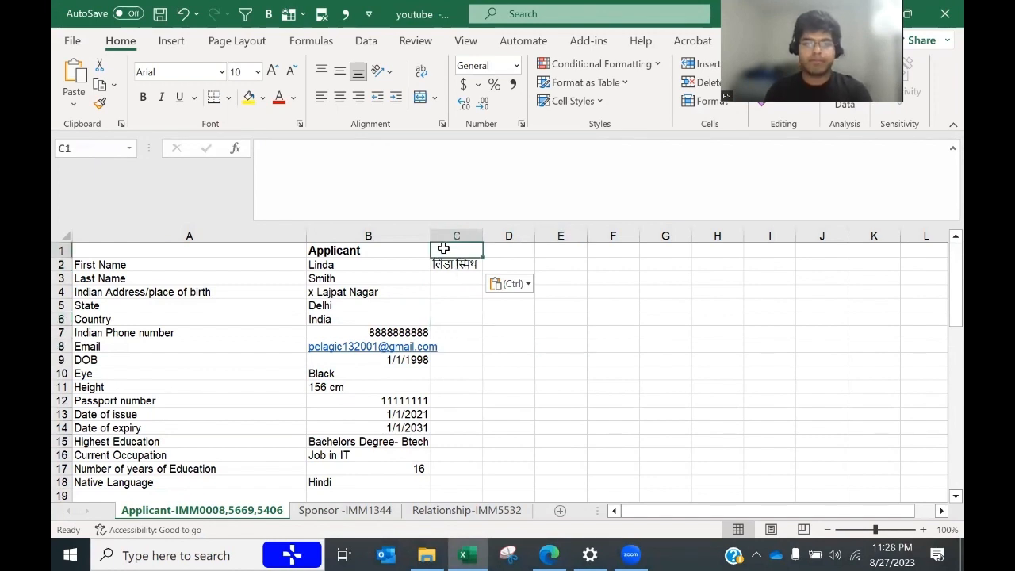
Step: Return to the maximized browser form, scrolled to the father's details
{"action": "key", "text": "alt+Tab"}
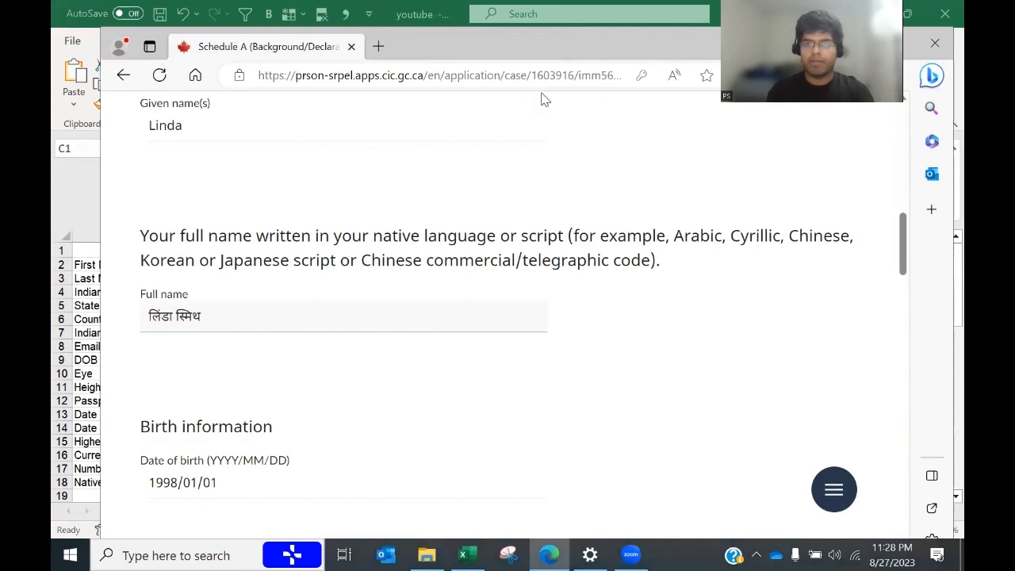
{"action": "left_click_drag", "start_coordinate": [653, 53], "coordinate": [690, 184]}
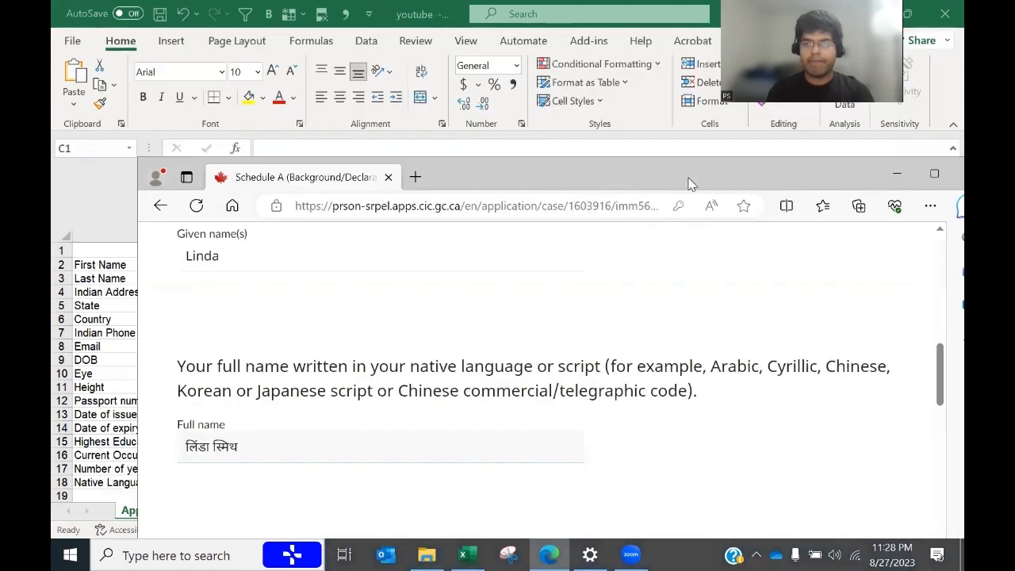
{"action": "left_click", "coordinate": [935, 176]}
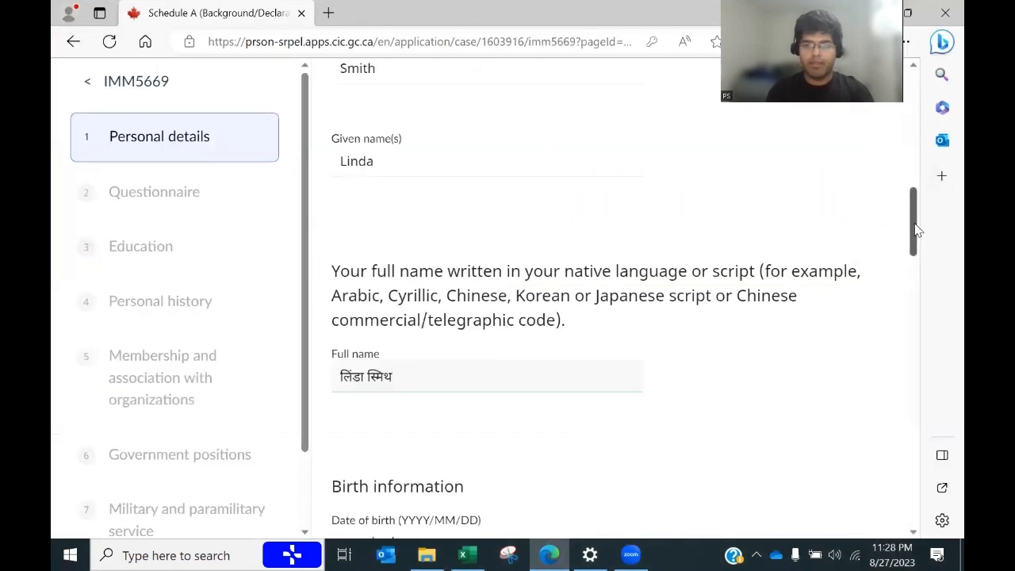
{"action": "left_click_drag", "start_coordinate": [915, 230], "coordinate": [914, 291]}
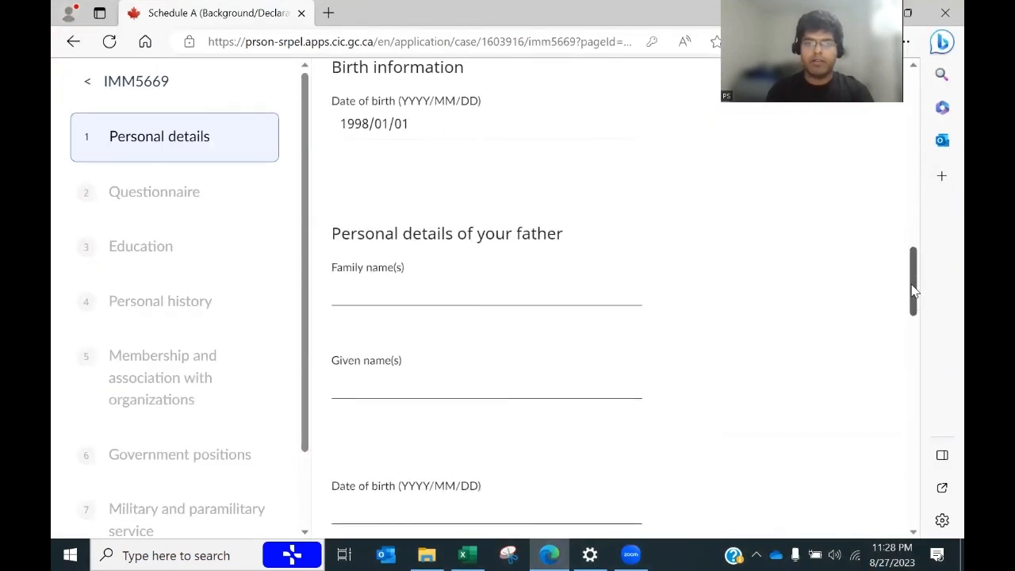
Step: Enter the father's family name and given name from the spreadsheet
{"action": "left_click", "coordinate": [406, 286]}
{"action": "key", "text": "alt+Tab"}
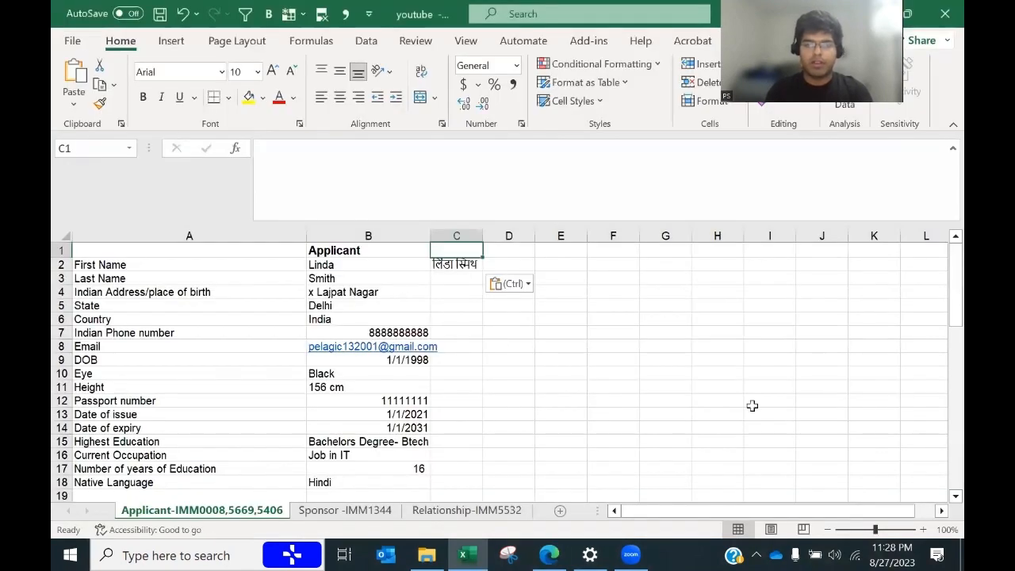
{"action": "left_click_drag", "start_coordinate": [941, 291], "coordinate": [942, 378]}
{"action": "key", "text": "alt+Tab"}
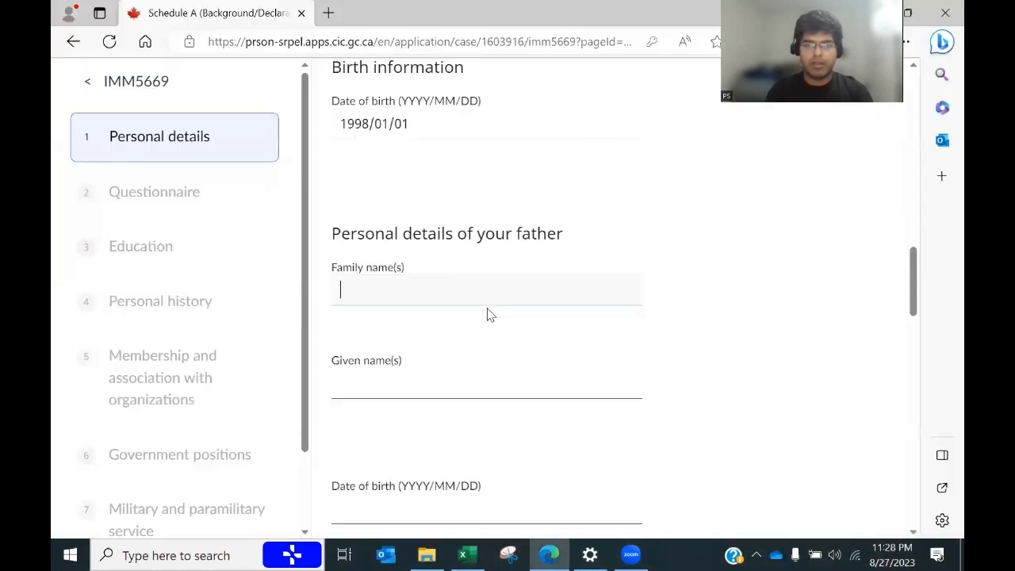
{"action": "key", "text": "Tab"}
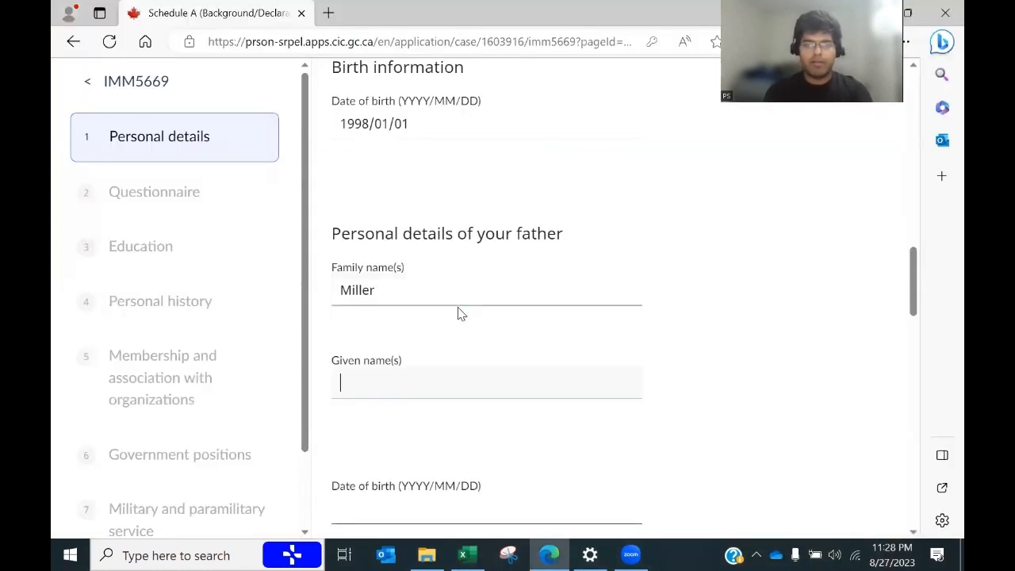
{"action": "key", "text": "Tab"}
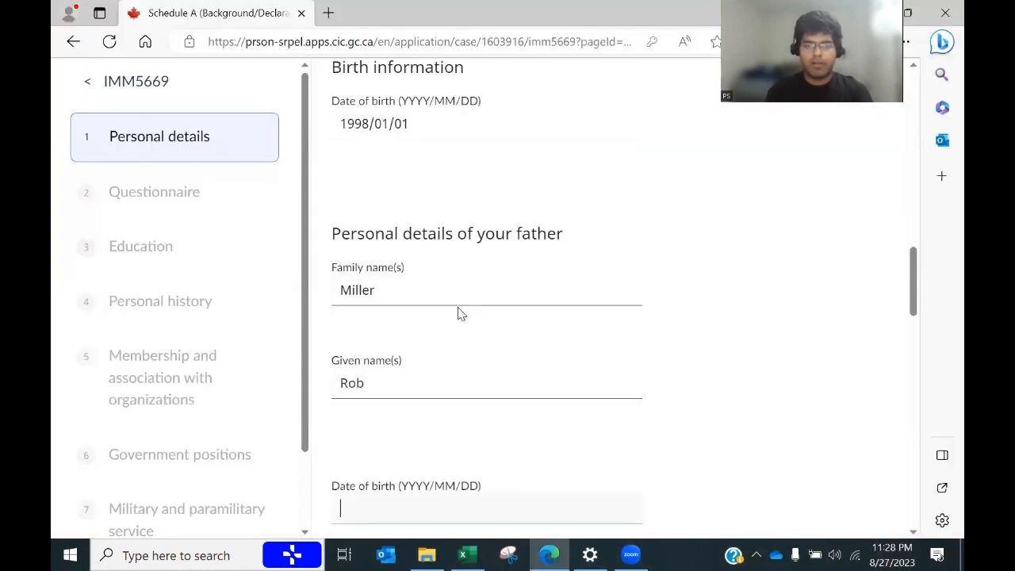
{"action": "key", "text": "alt+Tab"}
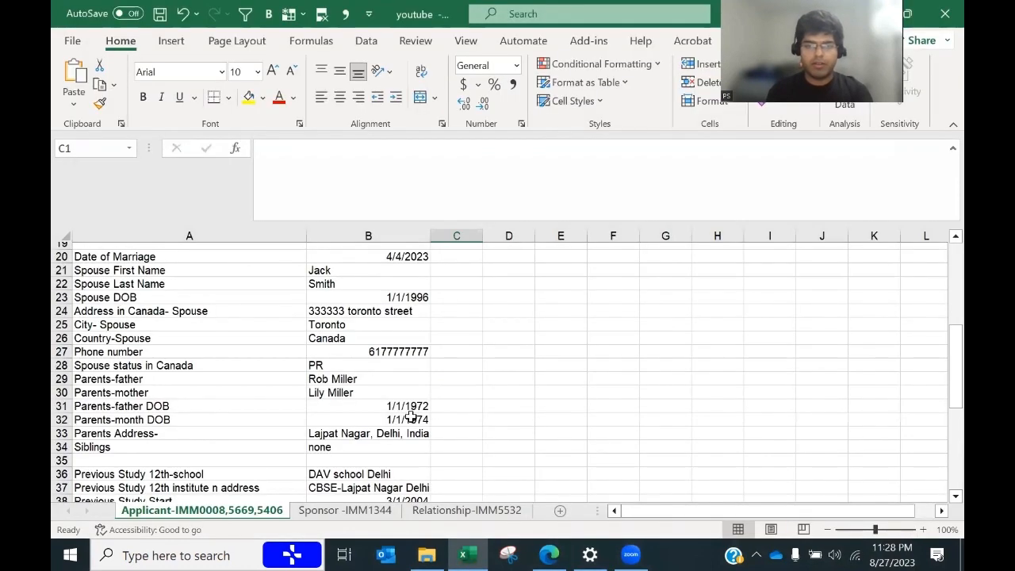
{"action": "left_click_drag", "start_coordinate": [414, 400], "coordinate": [653, 378]}
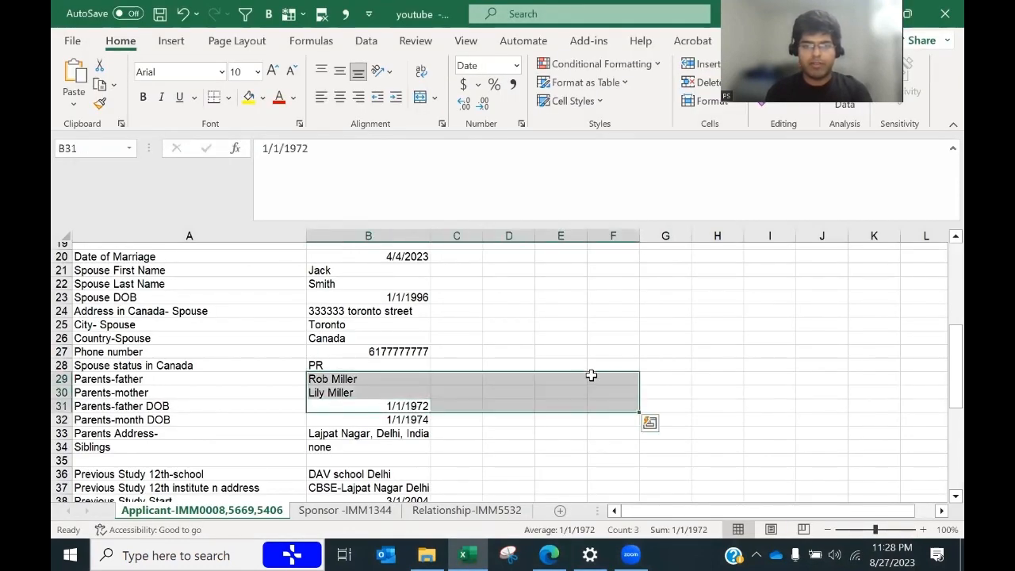
{"action": "key", "text": "alt+Tab"}
{"action": "type", "text": "18"}
{"action": "key", "text": "BackSpace"}
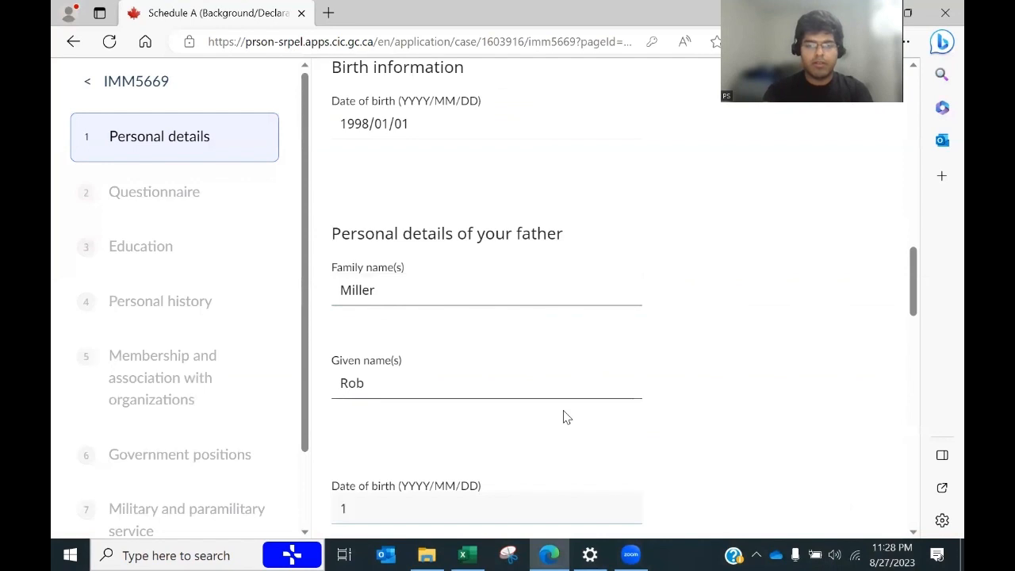
{"action": "type", "text": "972/1/1"}
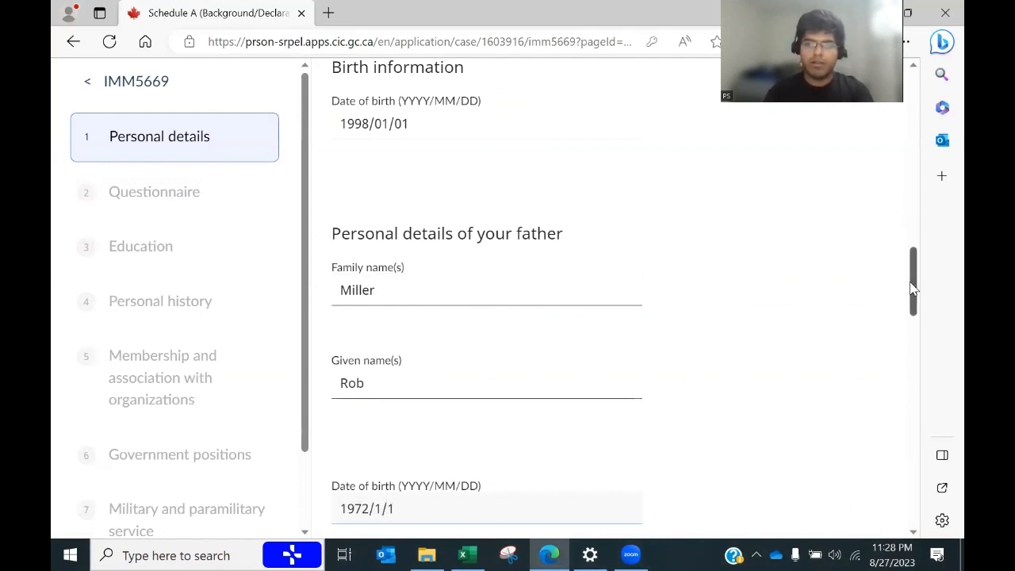
{"action": "left_click_drag", "start_coordinate": [912, 289], "coordinate": [918, 344]}
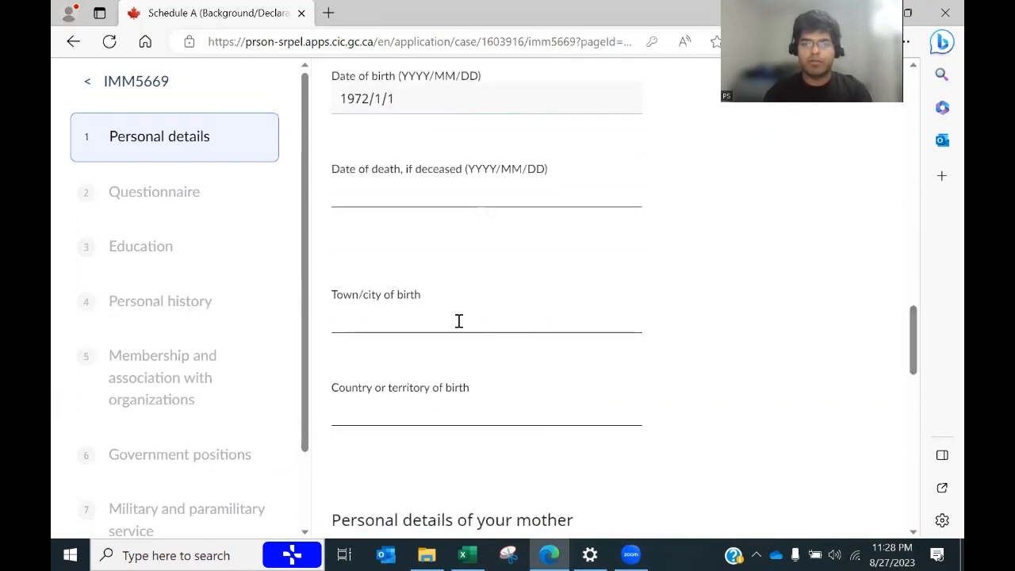
{"action": "left_click", "coordinate": [447, 323]}
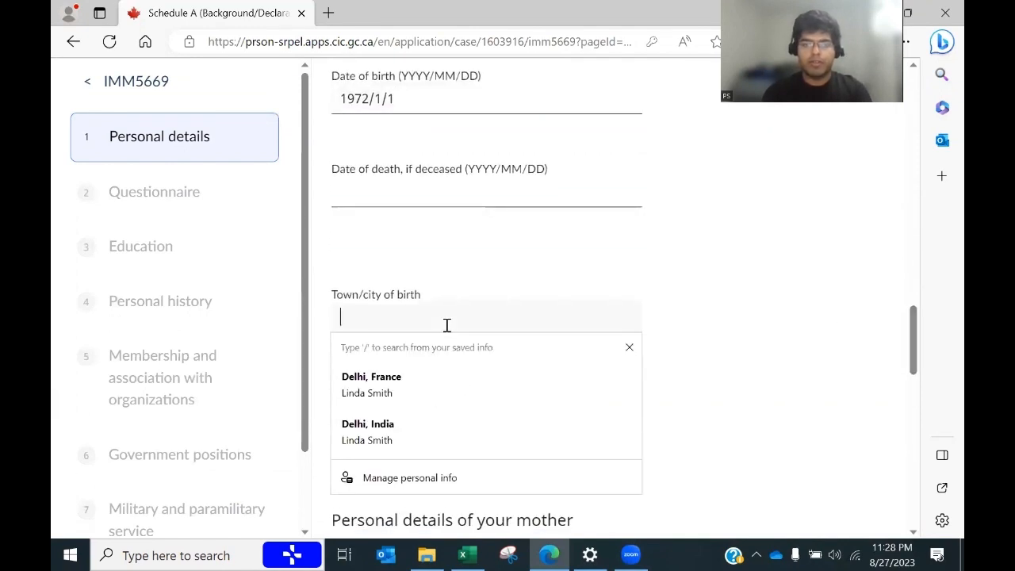
{"action": "type", "text": "Delhi"}
{"action": "key", "text": "Tab"}
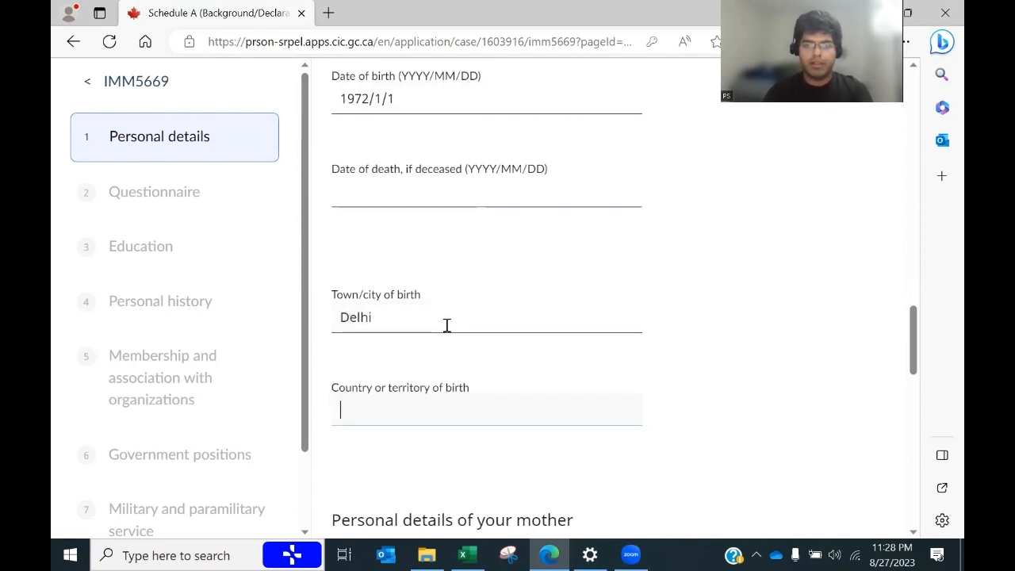
{"action": "type", "text": "India"}
{"action": "key", "text": "Tab"}
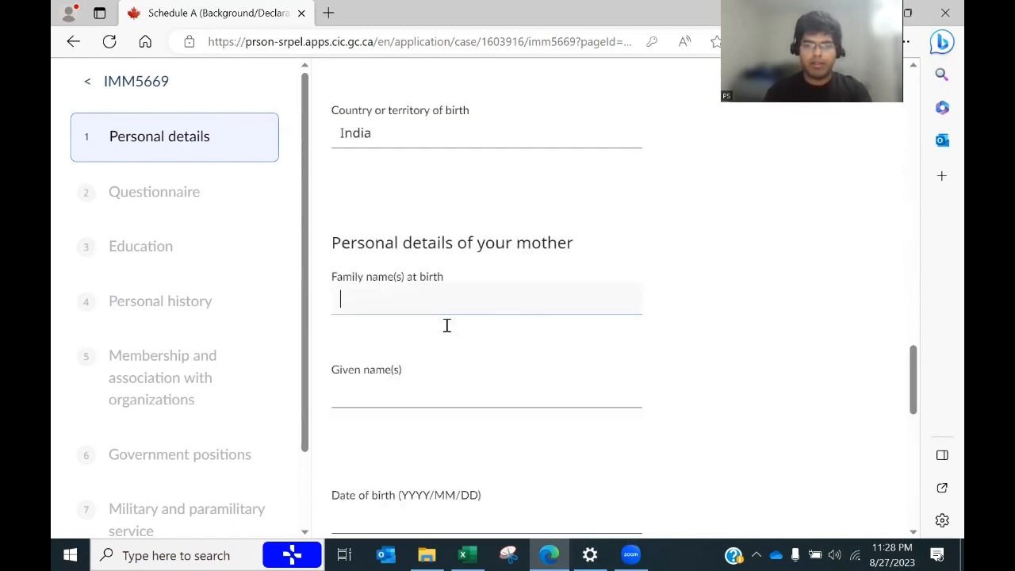
Step: Enter the mother's family name and paste her given name copied from cell B30
{"action": "key", "text": "alt+Tab"}
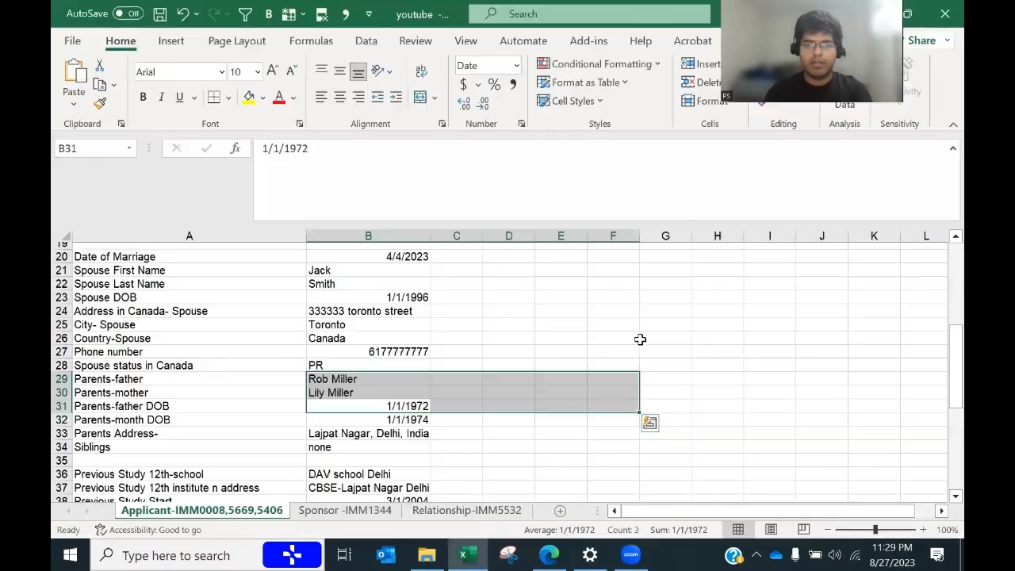
{"action": "key", "text": "alt+Tab"}
{"action": "key", "text": "alt+Tab"}
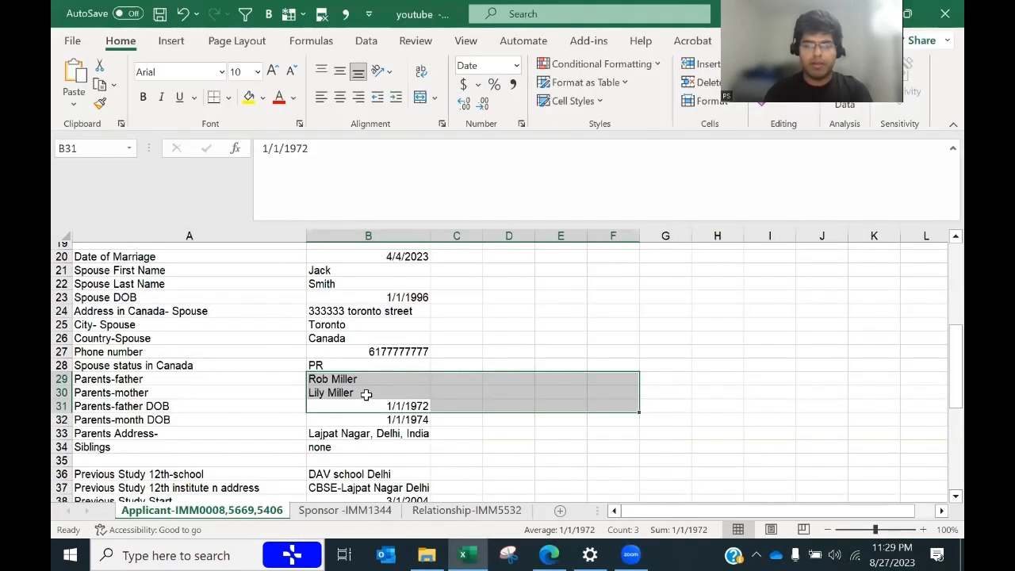
{"action": "key", "text": "alt+Tab"}
{"action": "key", "text": "alt+Tab"}
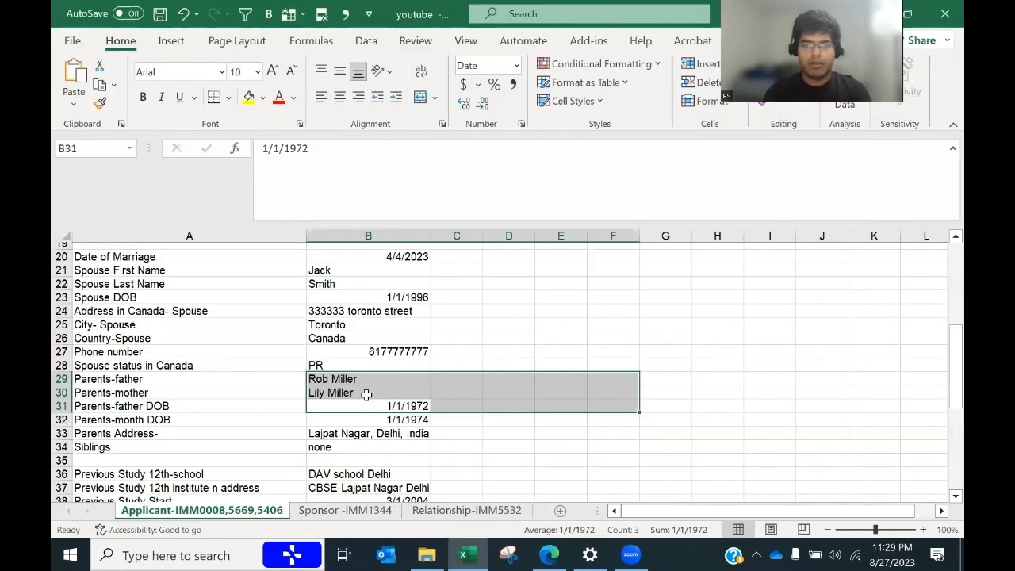
{"action": "left_click", "coordinate": [361, 392]}
{"action": "key", "text": "alt+Tab"}
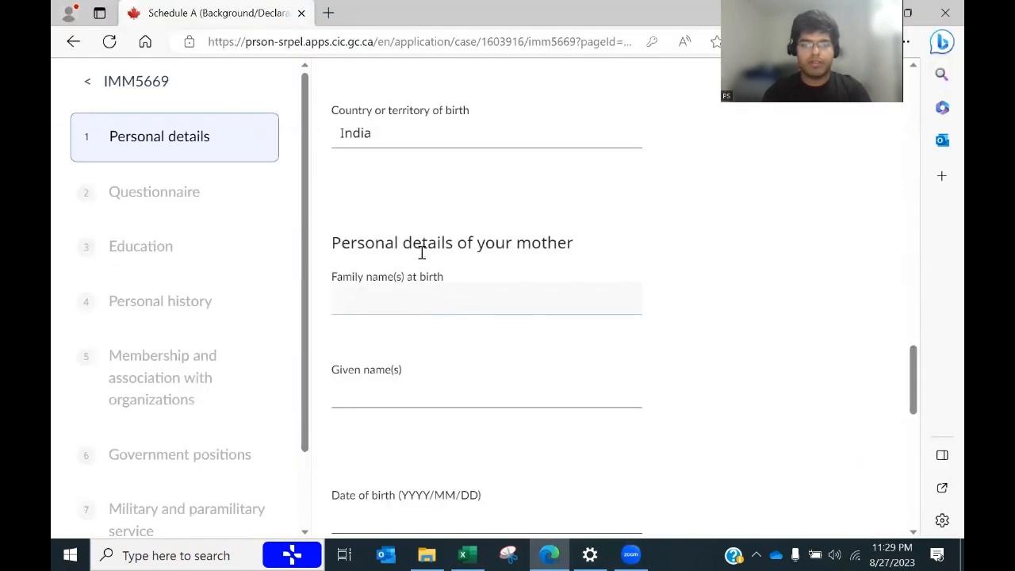
{"action": "type", "text": "Miller"}
{"action": "key", "text": "Tab"}
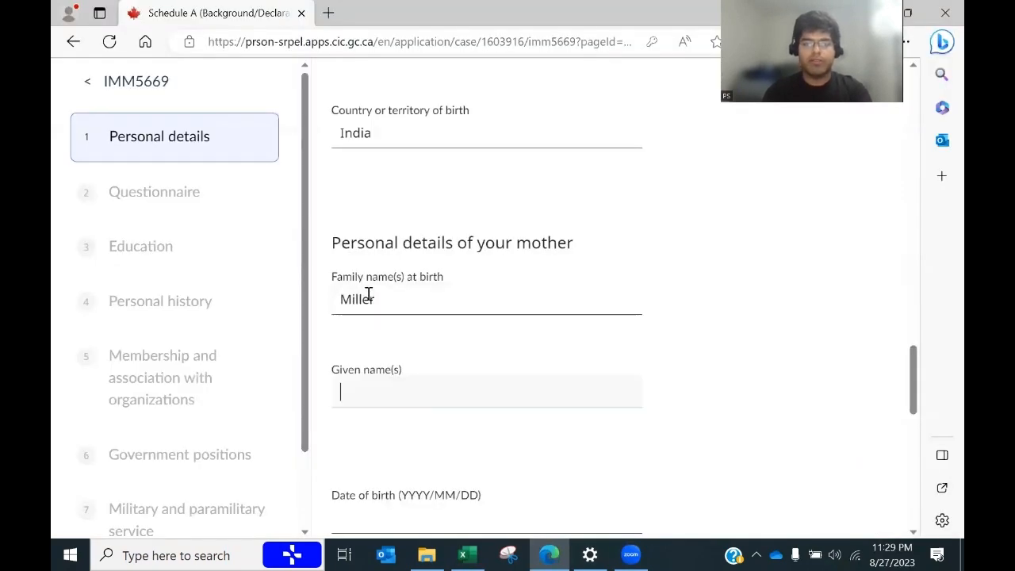
{"action": "key", "text": "alt+Tab"}
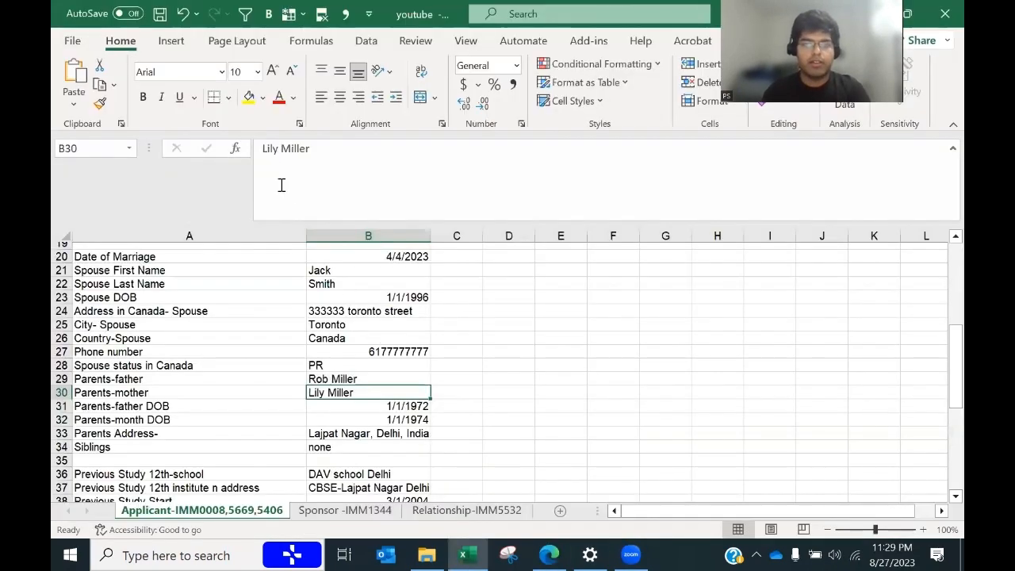
{"action": "double_click", "coordinate": [254, 151]}
{"action": "key", "text": "ctrl+c"}
{"action": "key", "text": "alt+Tab"}
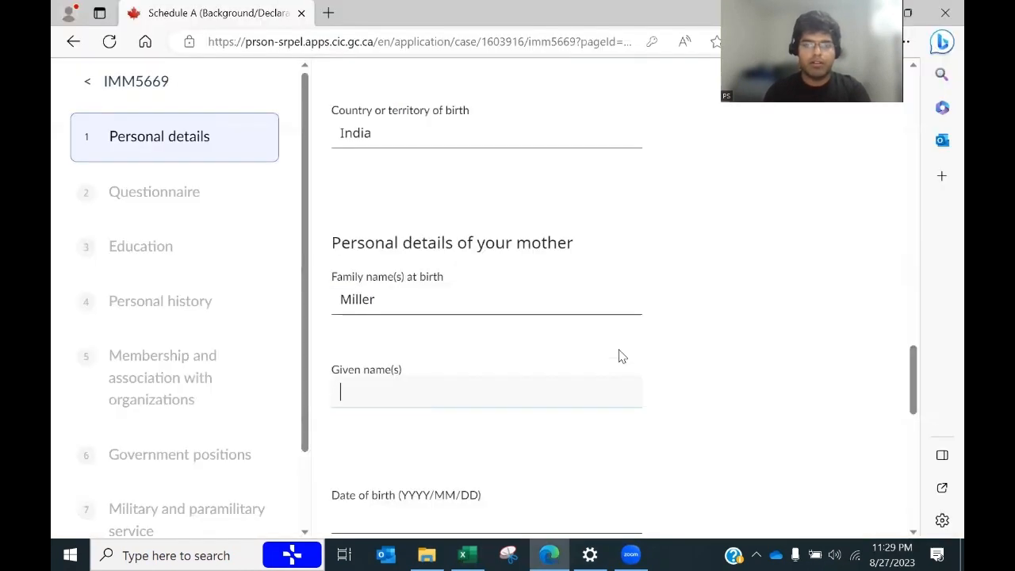
{"action": "key", "text": "ctrl+v"}
{"action": "left_click_drag", "start_coordinate": [819, 362], "coordinate": [910, 376]}
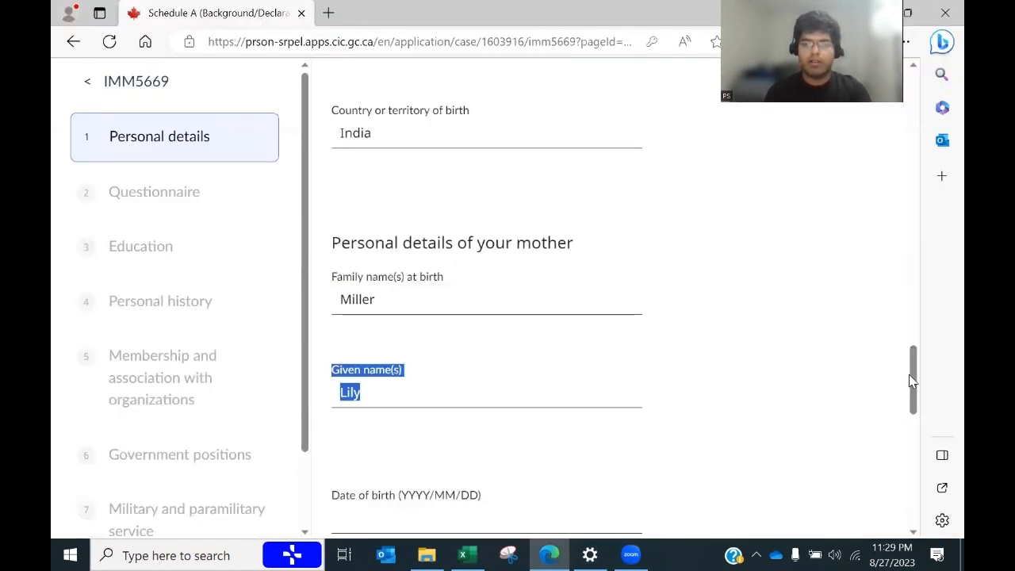
{"action": "scroll", "coordinate": [918, 381], "scroll_direction": "down", "scroll_amount": 3}
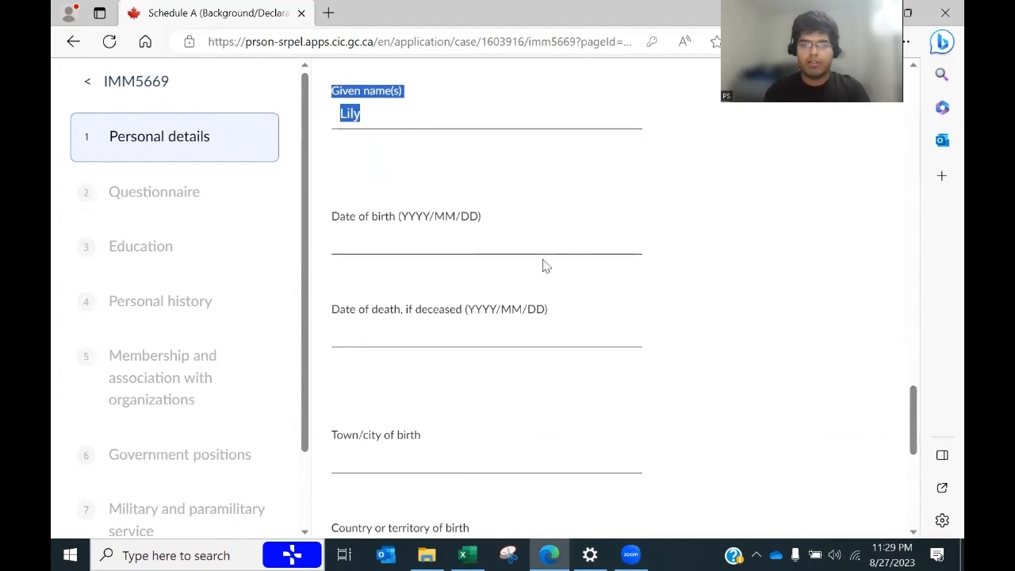
Step: Enter the mother's birth date 1974/1 and birthplace Delhi, India
{"action": "left_click", "coordinate": [496, 241]}
{"action": "key", "text": "alt+Tab"}
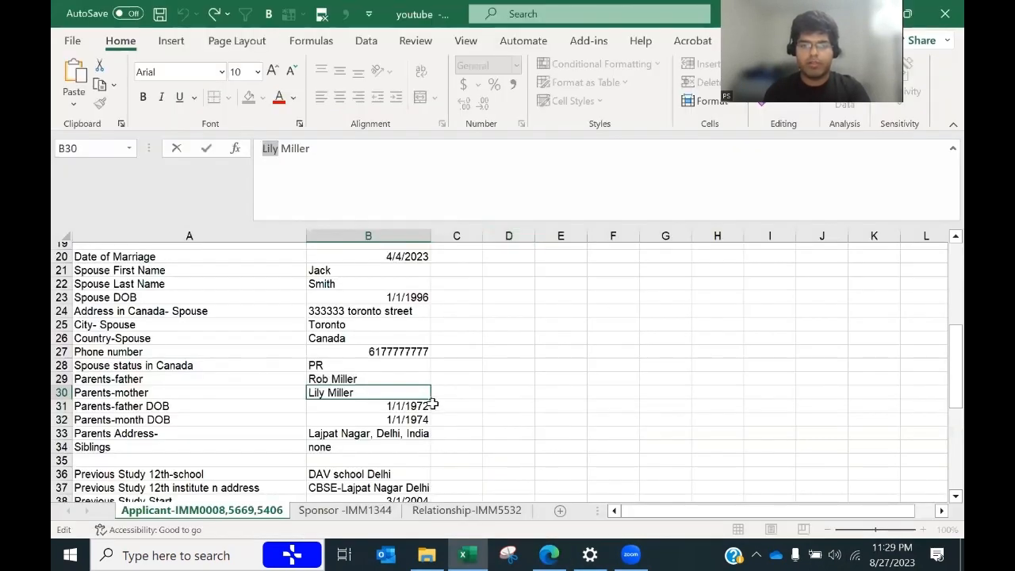
{"action": "left_click", "coordinate": [415, 405]}
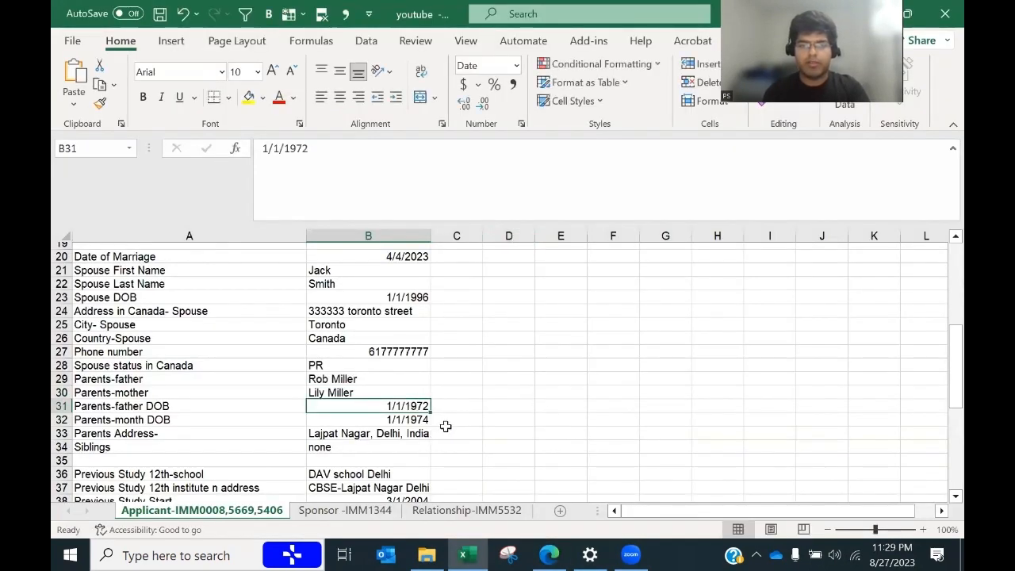
{"action": "key", "text": "alt+Tab"}
{"action": "type", "text": "1"}
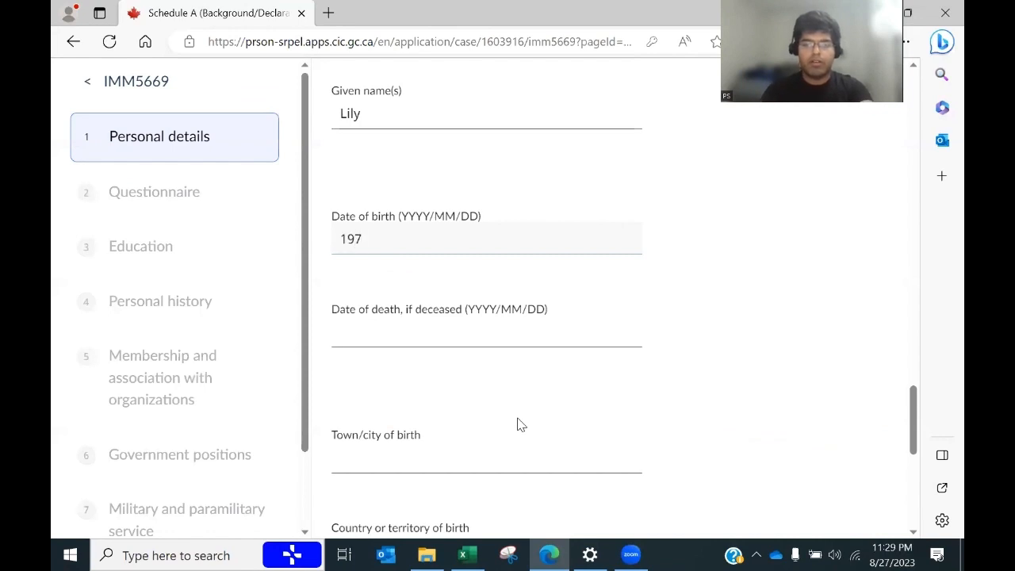
{"action": "type", "text": "974/1"}
{"action": "key", "text": "Tab"}
{"action": "key", "text": "Tab"}
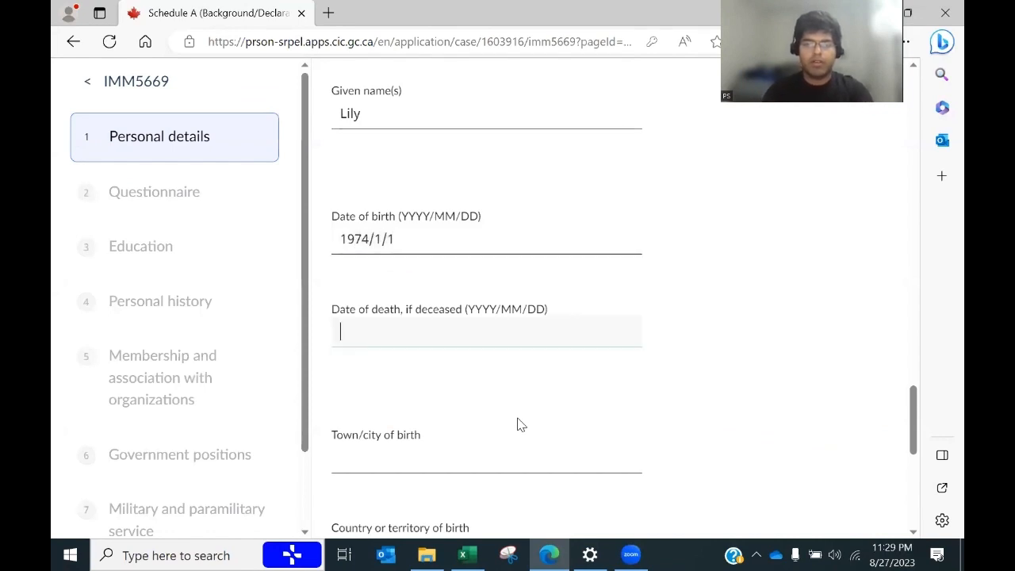
{"action": "type", "text": "Delhi"}
{"action": "key", "text": "Tab"}
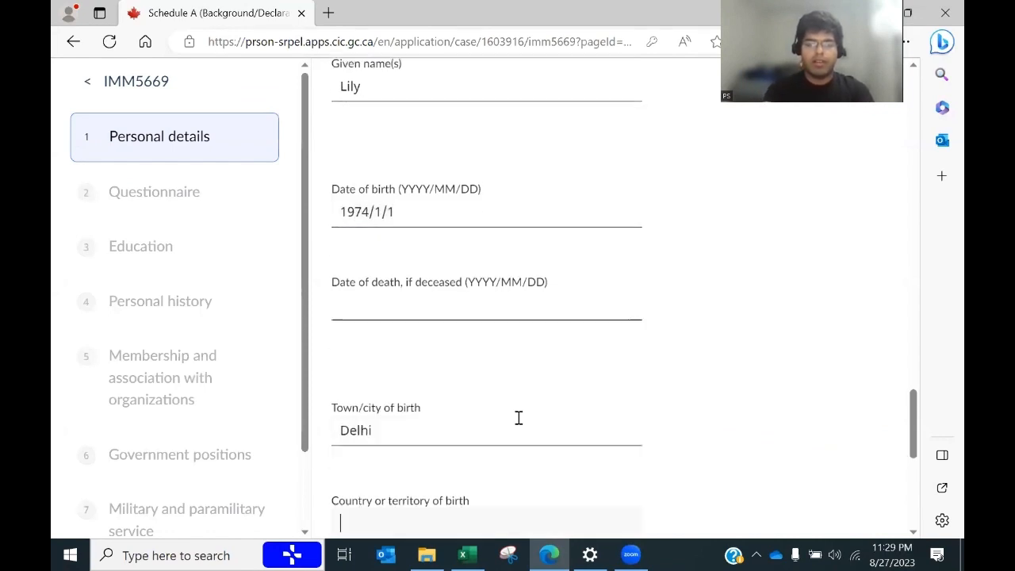
{"action": "type", "text": "India"}
{"action": "scroll", "coordinate": [517, 425], "scroll_direction": "down", "scroll_amount": 5}
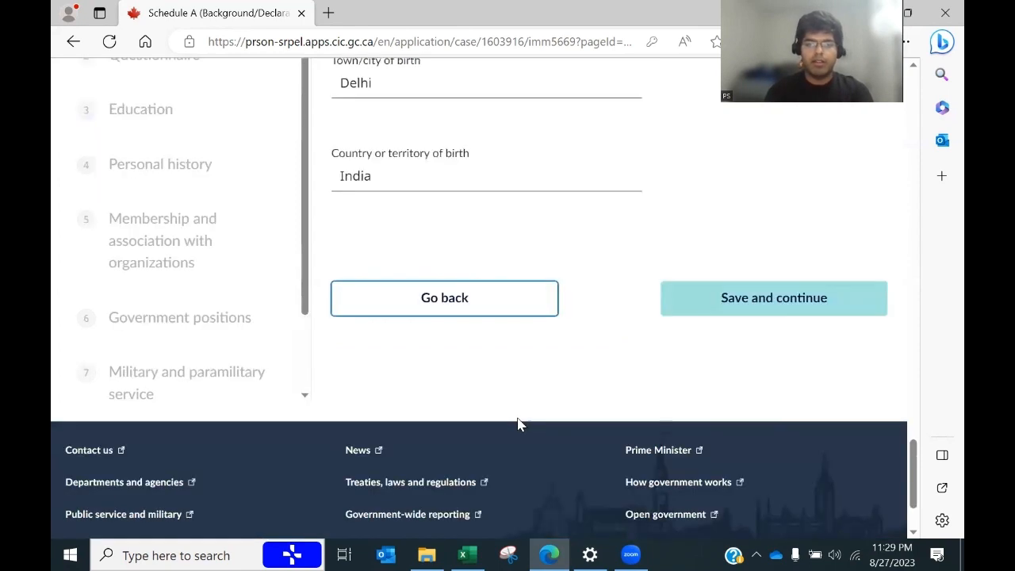
Step: Save the personal details and answer No to questionnaire questions 1 through 5
{"action": "left_click", "coordinate": [772, 316]}
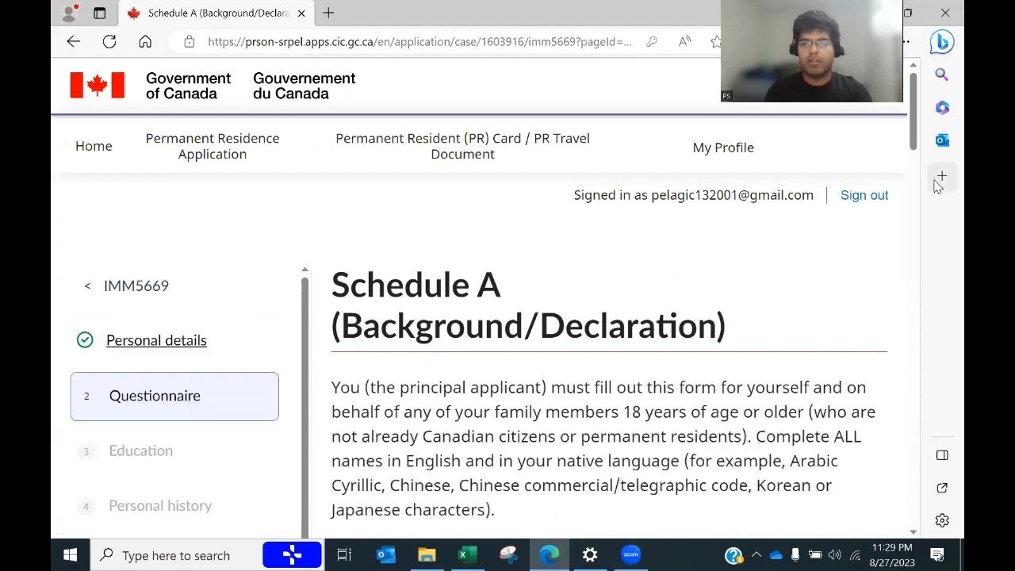
{"action": "left_click_drag", "start_coordinate": [913, 154], "coordinate": [921, 204]}
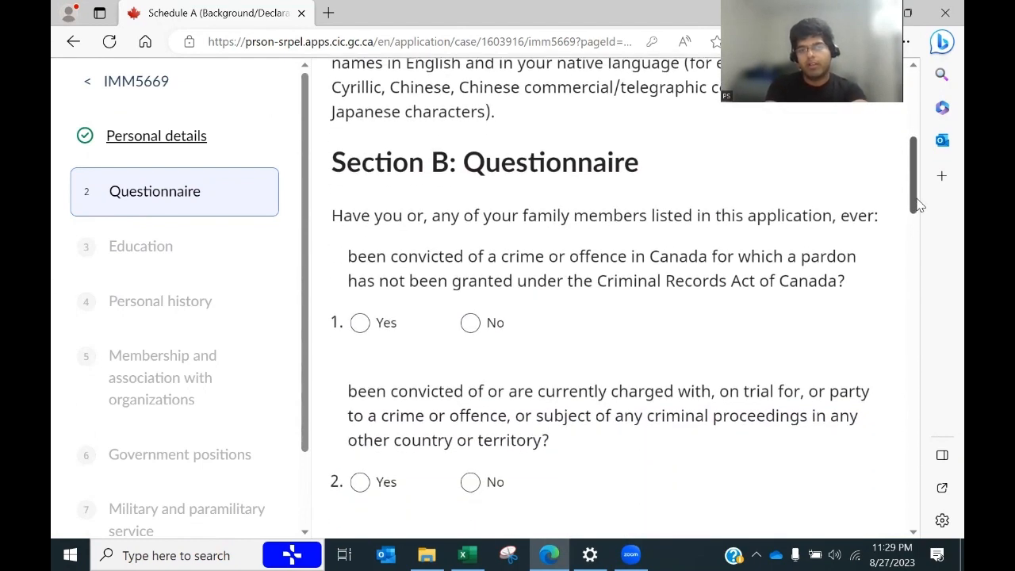
{"action": "left_click", "coordinate": [470, 322]}
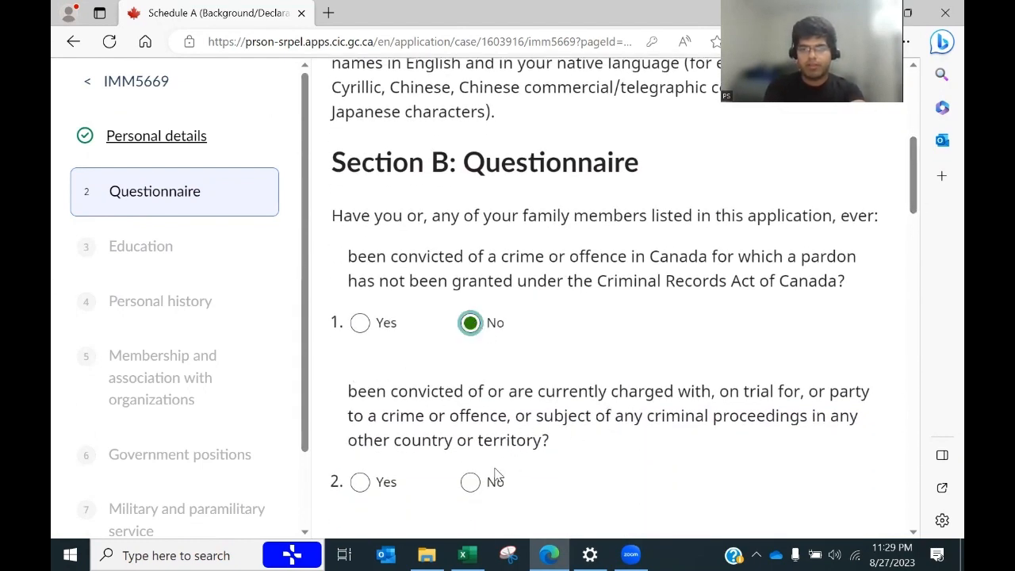
{"action": "left_click", "coordinate": [469, 484]}
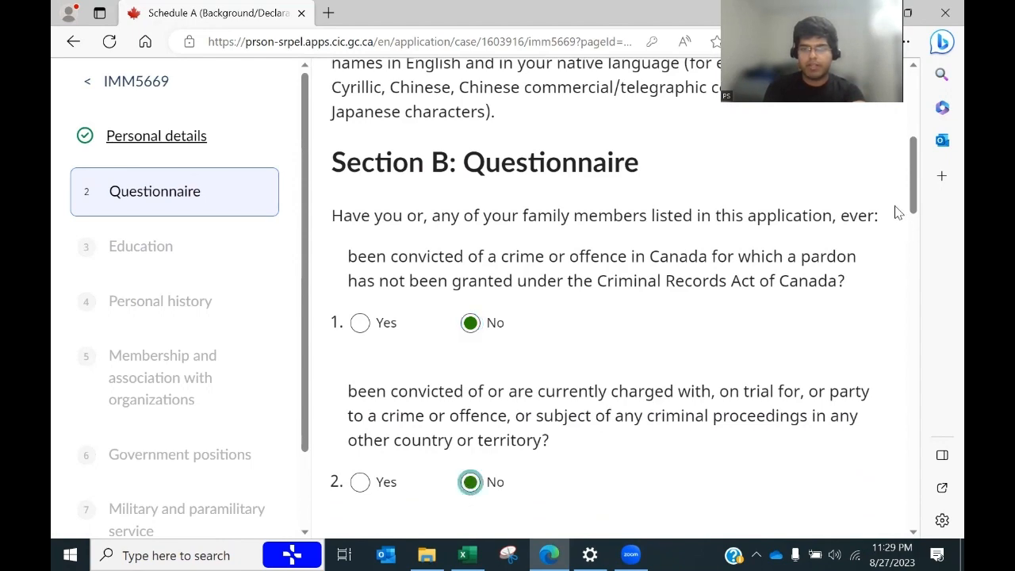
{"action": "left_click_drag", "start_coordinate": [917, 189], "coordinate": [920, 238]}
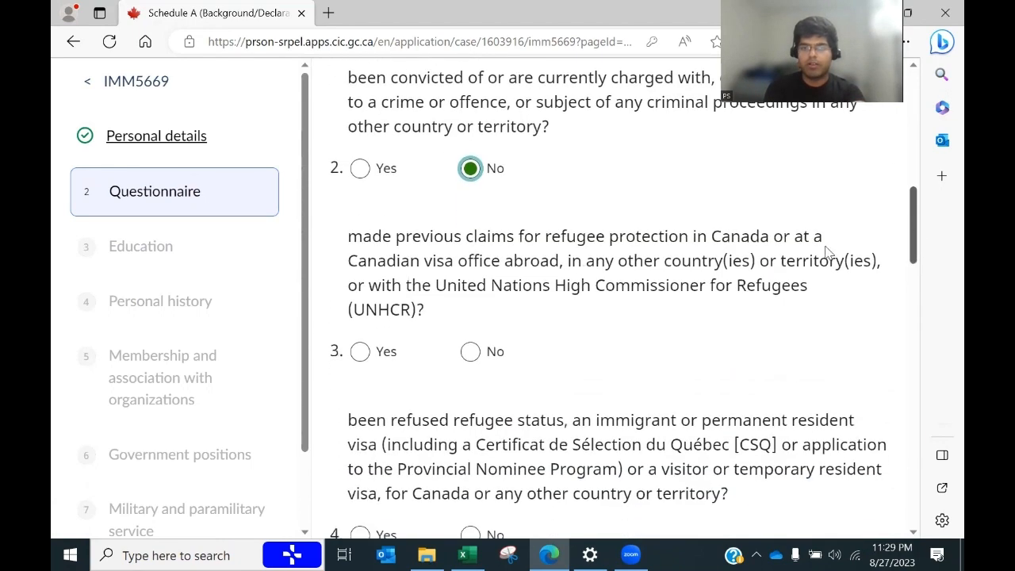
{"action": "left_click", "coordinate": [470, 351]}
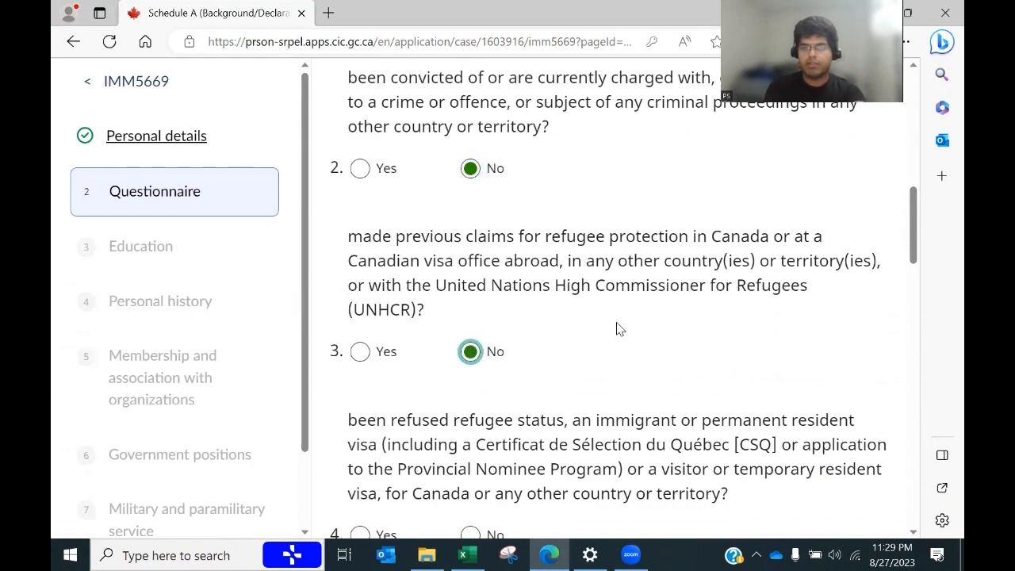
{"action": "left_click_drag", "start_coordinate": [913, 251], "coordinate": [913, 271]}
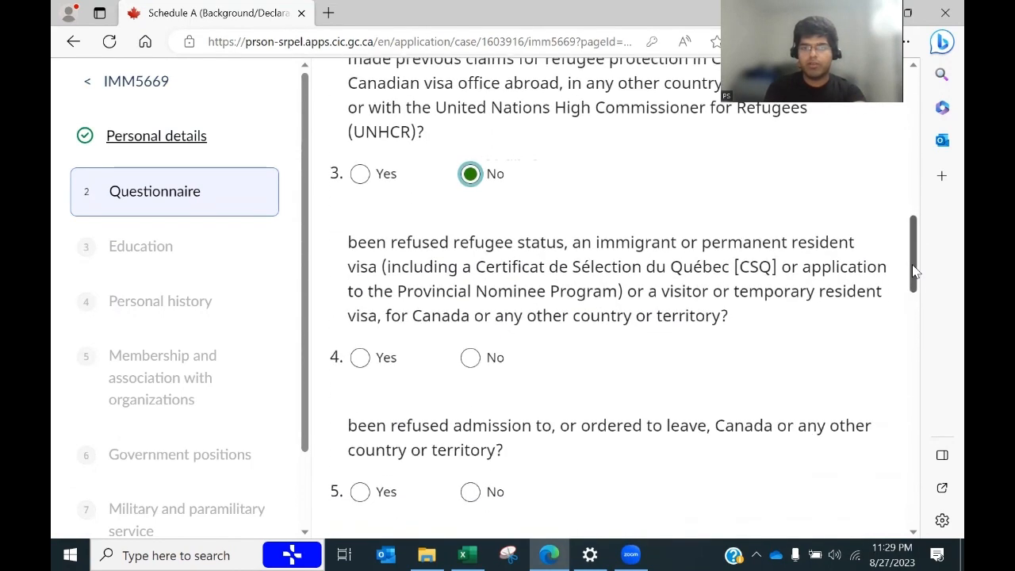
{"action": "left_click", "coordinate": [470, 337]}
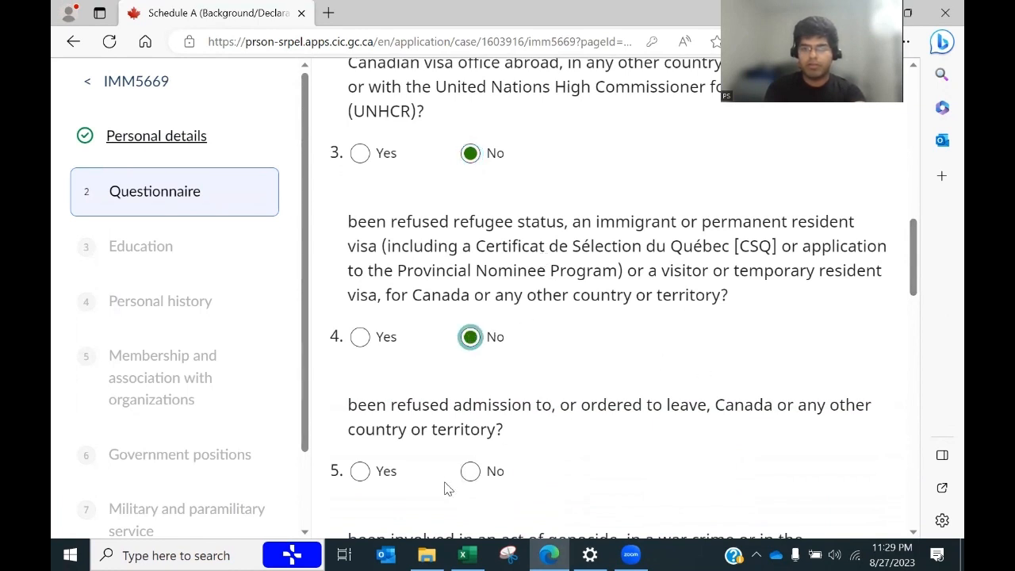
{"action": "left_click", "coordinate": [470, 472]}
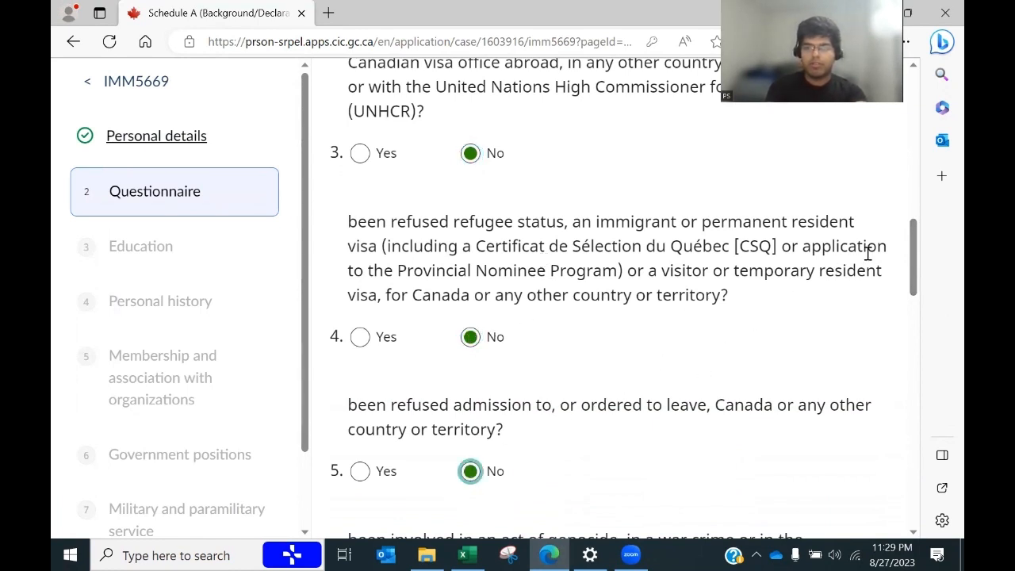
Step: Answer No to questions 6 through 11 and save the questionnaire
{"action": "left_click_drag", "start_coordinate": [913, 245], "coordinate": [921, 286]}
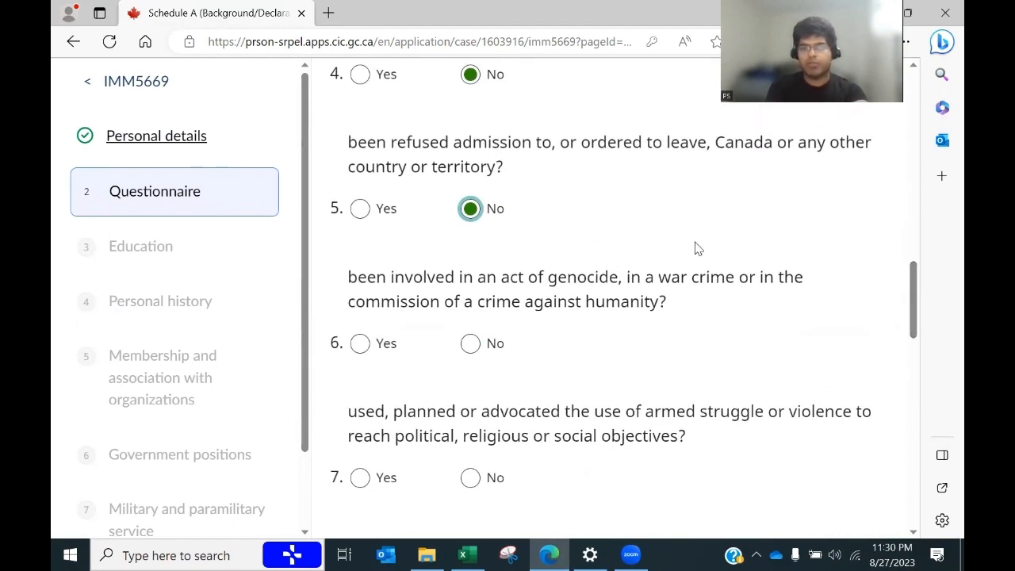
{"action": "left_click", "coordinate": [470, 343]}
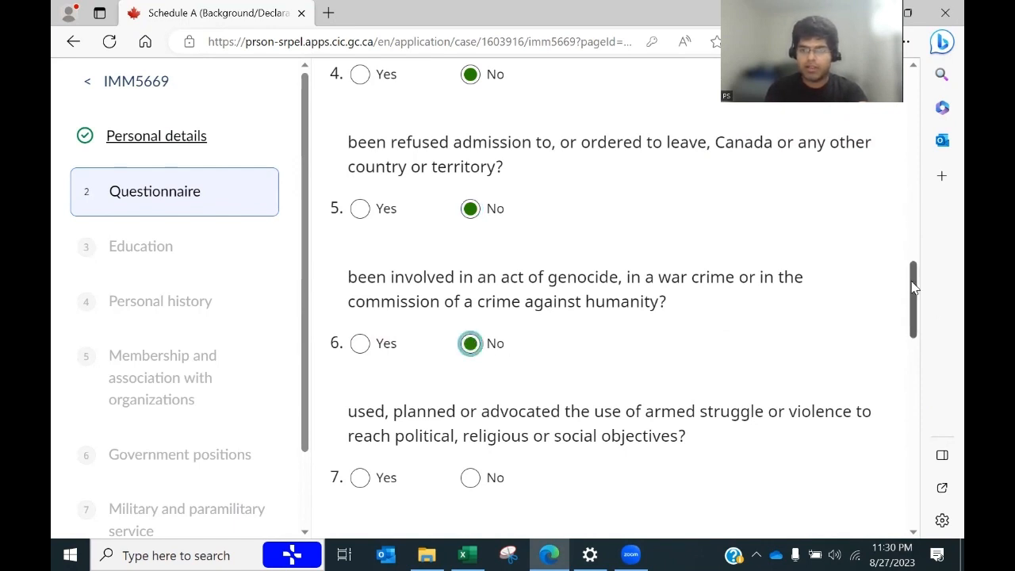
{"action": "left_click_drag", "start_coordinate": [906, 285], "coordinate": [908, 319]}
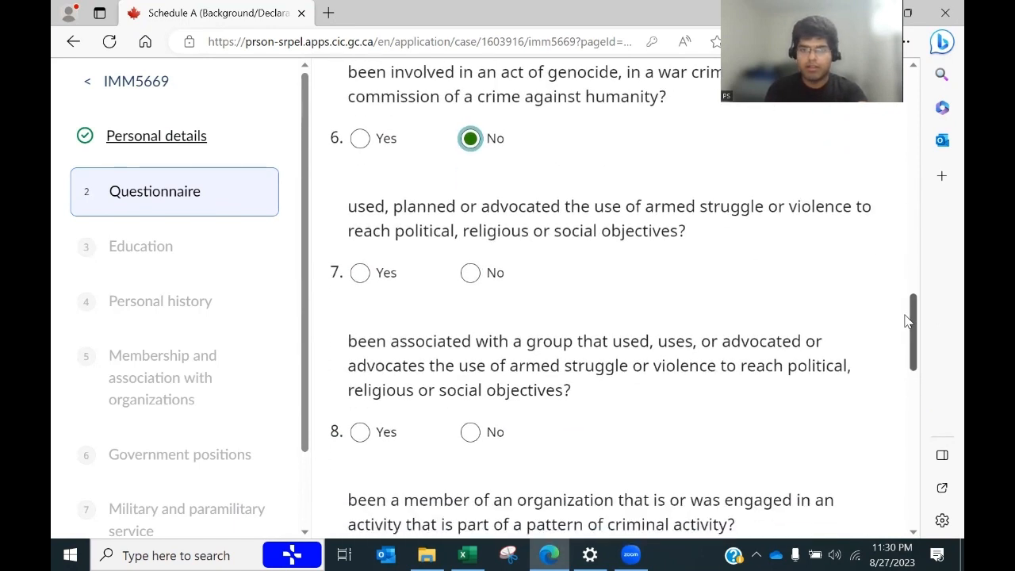
{"action": "left_click", "coordinate": [469, 271]}
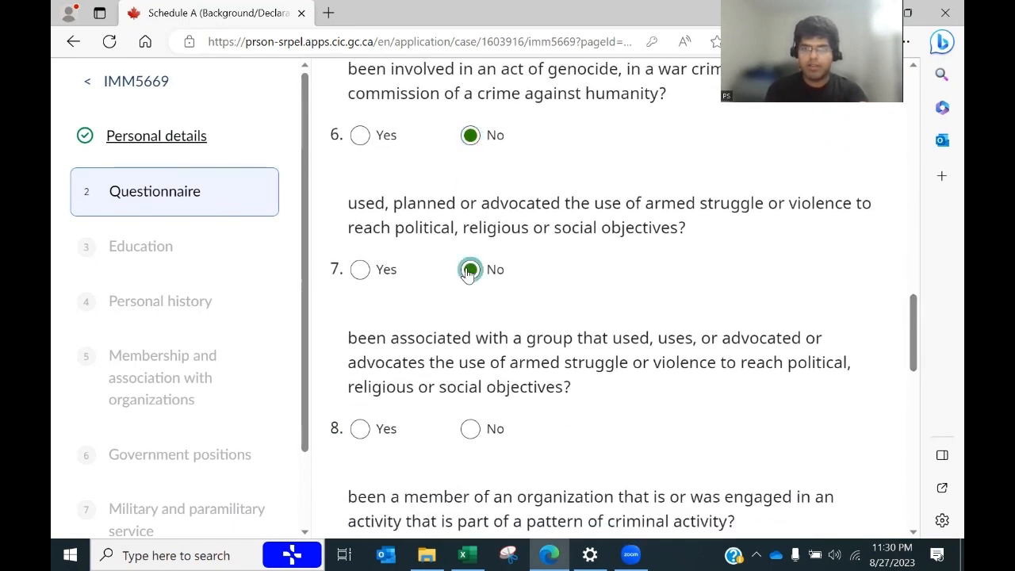
{"action": "left_click", "coordinate": [469, 429]}
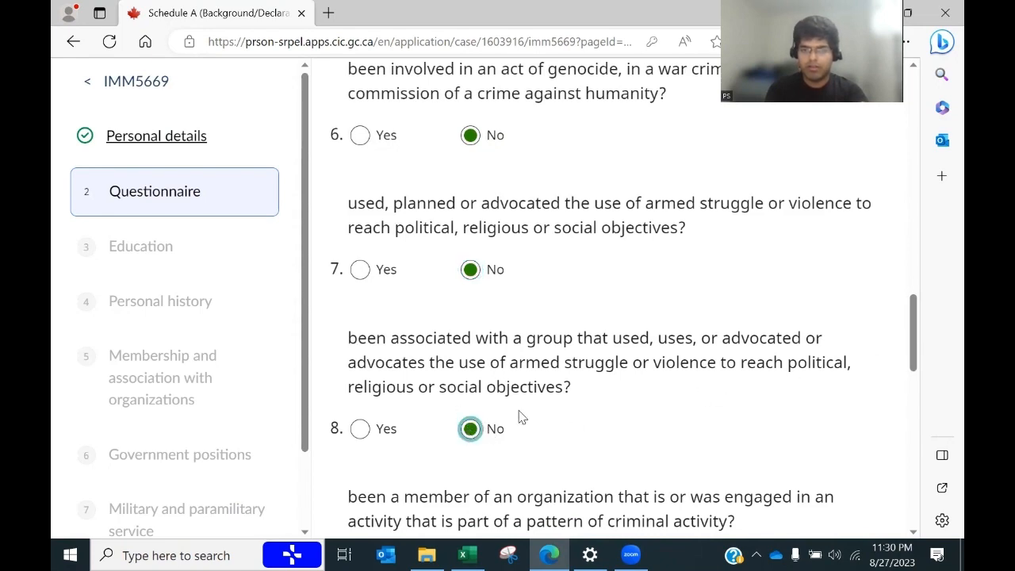
{"action": "left_click_drag", "start_coordinate": [914, 344], "coordinate": [907, 396]}
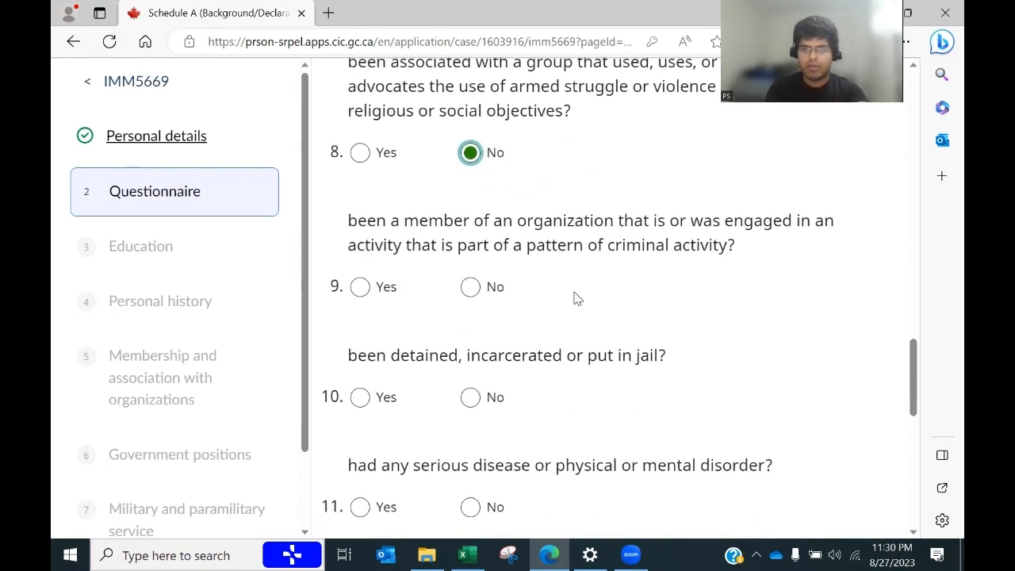
{"action": "left_click", "coordinate": [469, 288]}
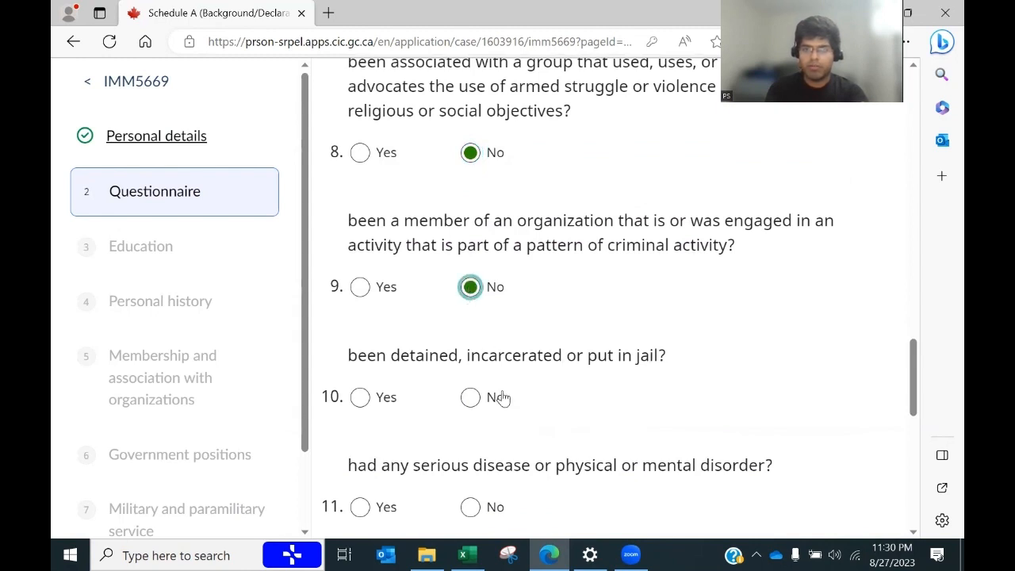
{"action": "left_click", "coordinate": [468, 398]}
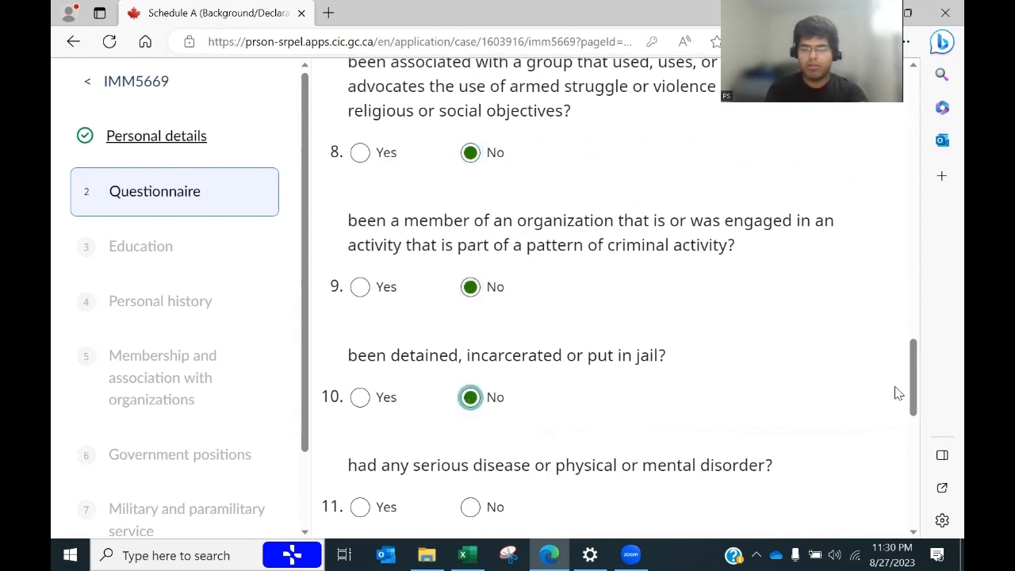
{"action": "left_click_drag", "start_coordinate": [909, 378], "coordinate": [910, 412]}
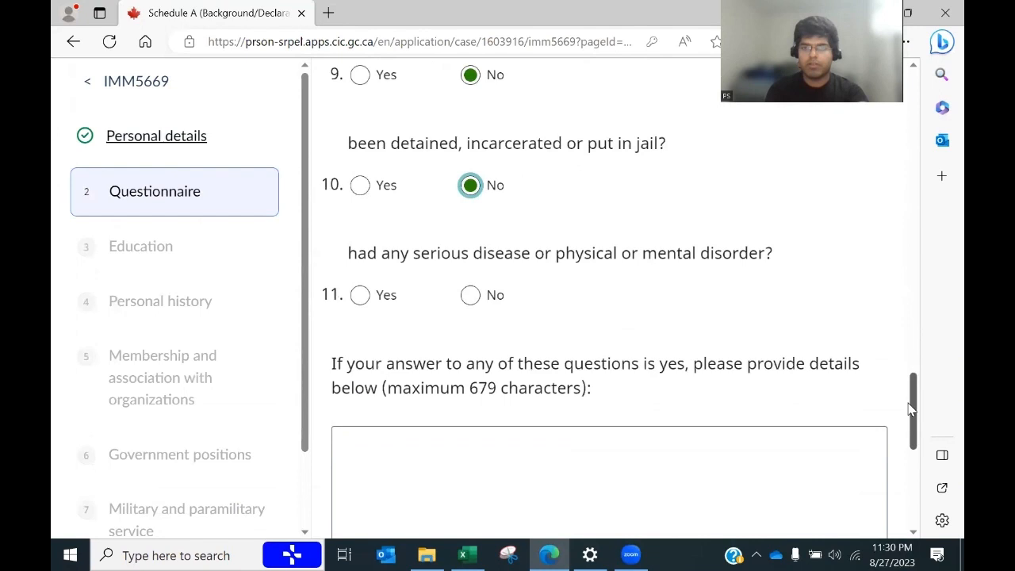
{"action": "left_click", "coordinate": [470, 297]}
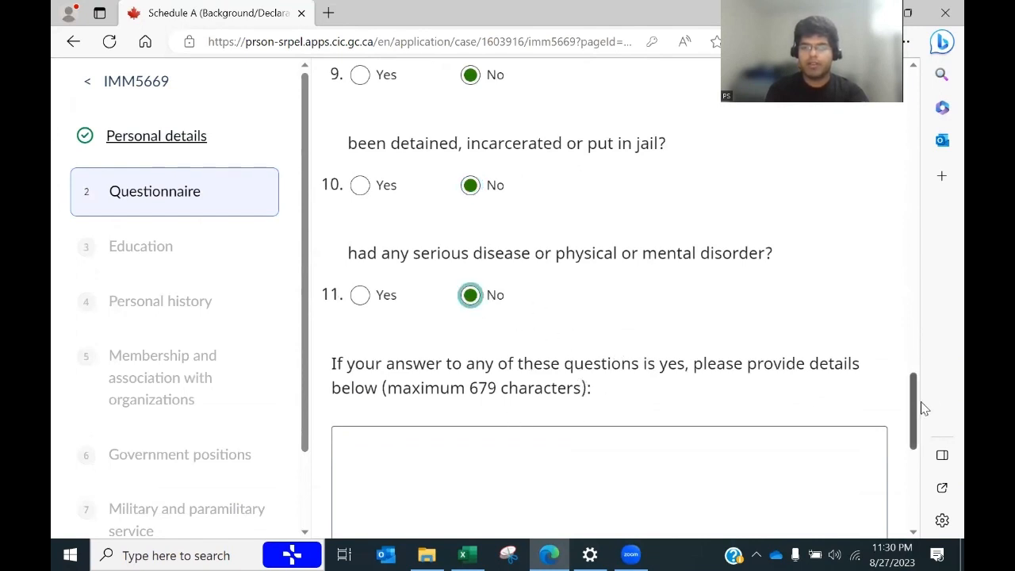
{"action": "left_click_drag", "start_coordinate": [915, 403], "coordinate": [886, 261]}
{"action": "scroll", "coordinate": [886, 260], "scroll_direction": "down", "scroll_amount": 6}
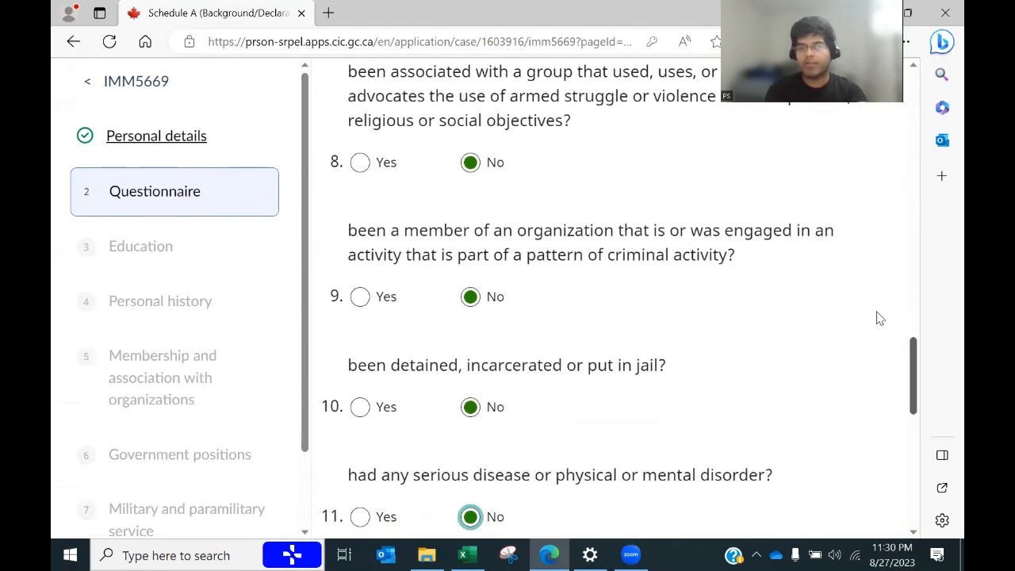
{"action": "scroll", "coordinate": [877, 317], "scroll_direction": "up", "scroll_amount": 4}
{"action": "scroll", "coordinate": [851, 460], "scroll_direction": "down", "scroll_amount": 10}
{"action": "left_click", "coordinate": [862, 433]}
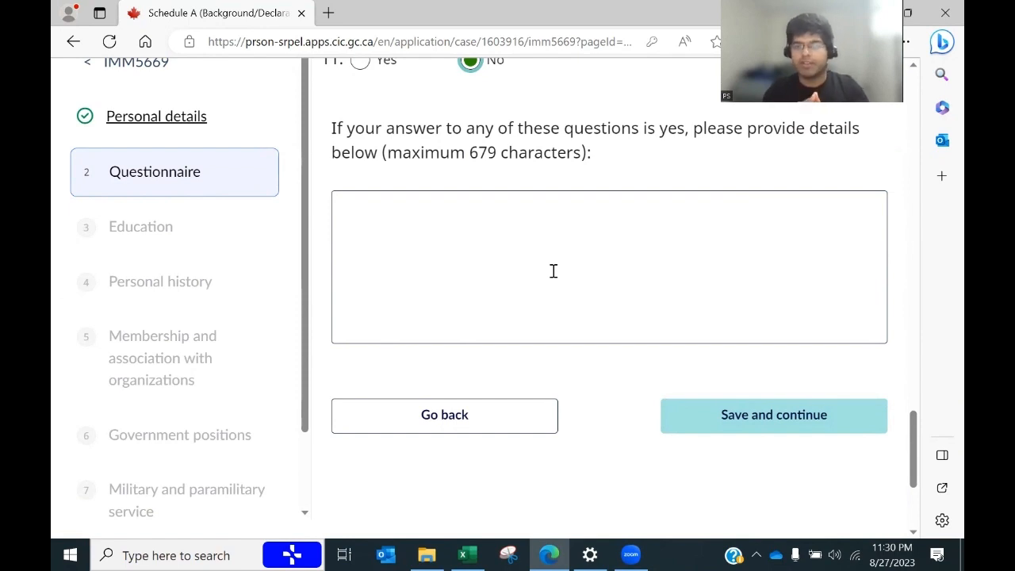
Step: Save the completed questionnaire and move on to the education section
{"action": "left_click", "coordinate": [714, 414]}
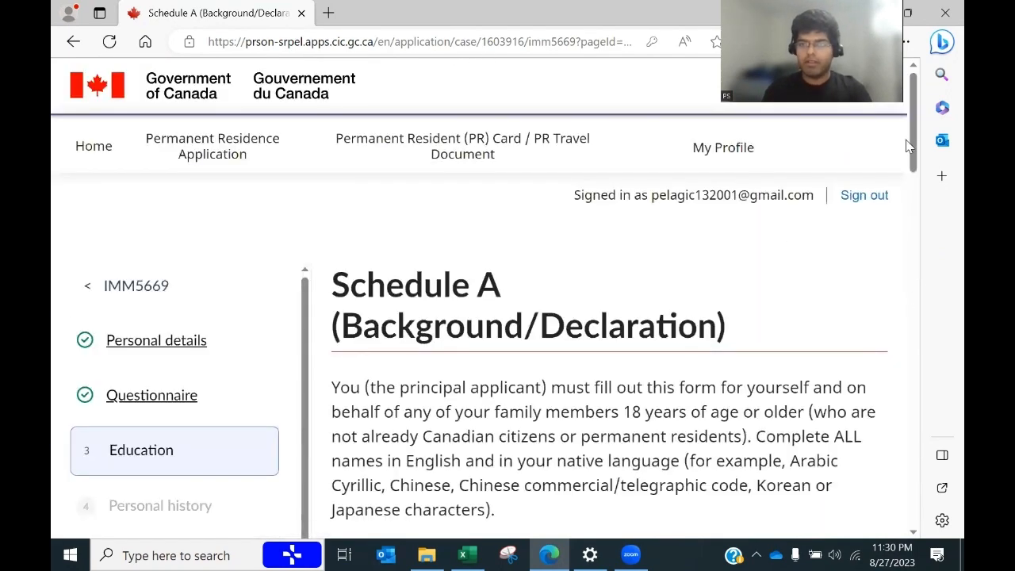
{"action": "left_click_drag", "start_coordinate": [908, 145], "coordinate": [900, 233]}
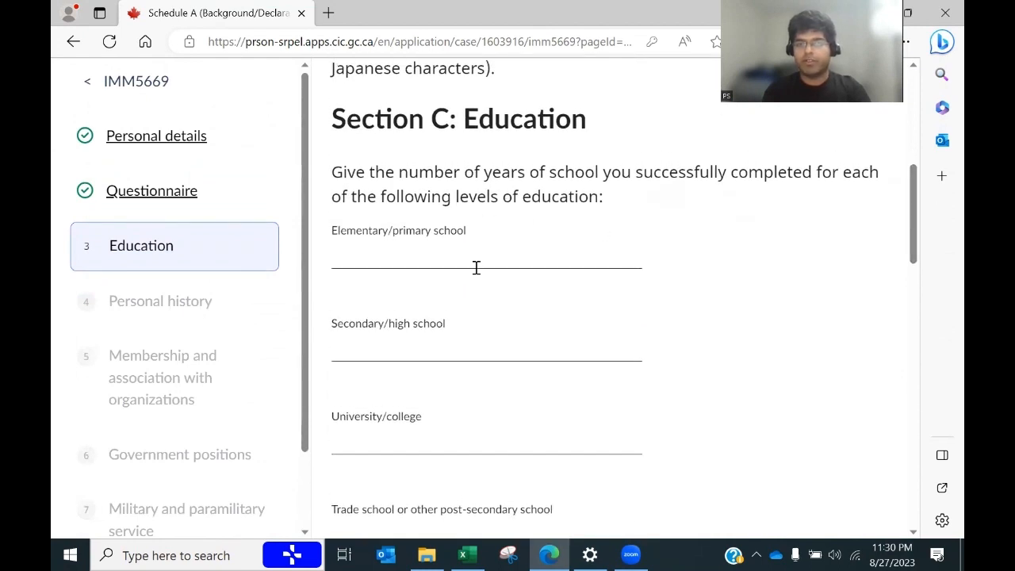
{"action": "key", "text": "alt+Tab"}
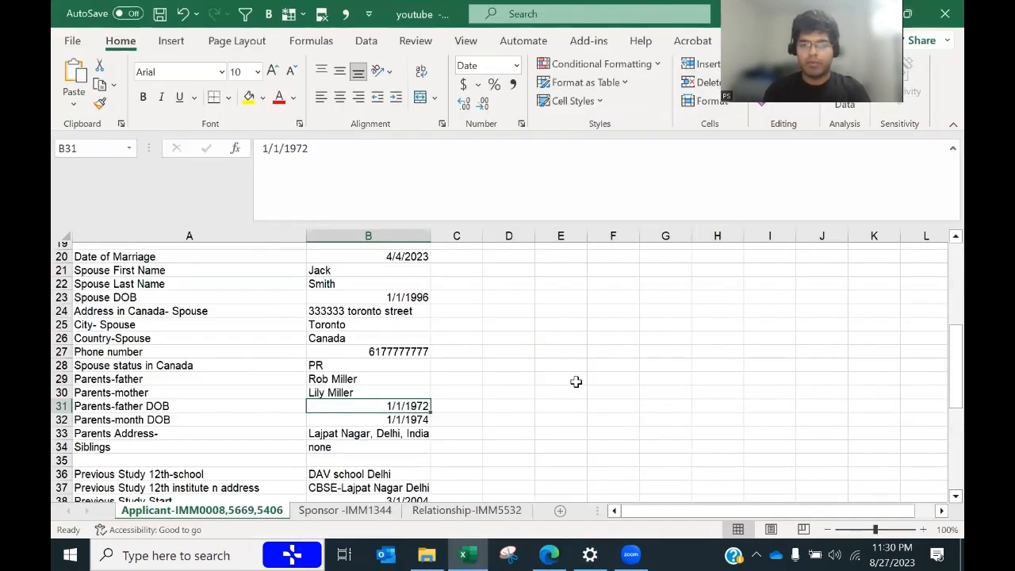
{"action": "left_click_drag", "start_coordinate": [941, 385], "coordinate": [942, 389]}
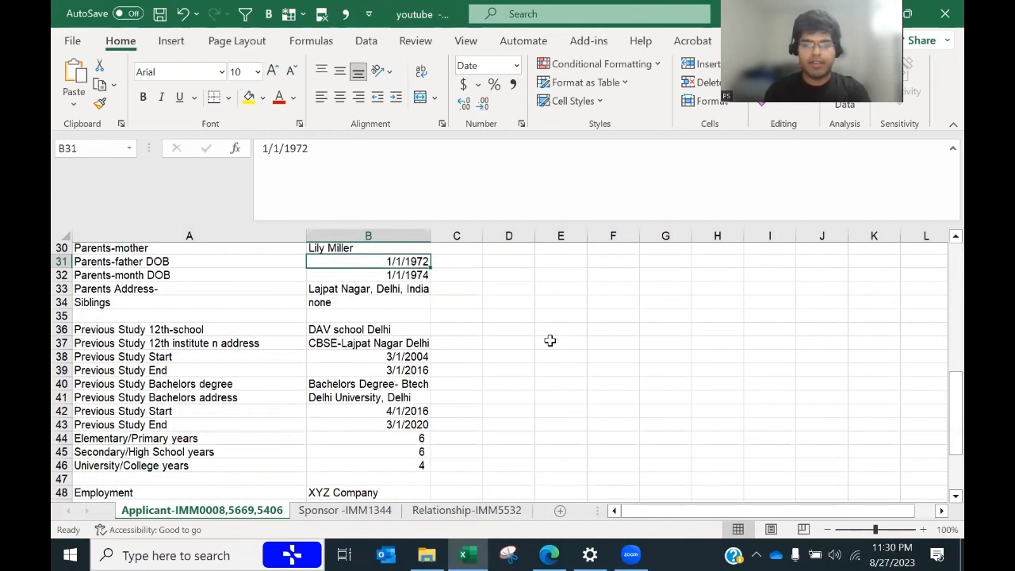
{"action": "key", "text": "alt+Tab"}
Step: Enter 6 years of elementary school and 4 years of university/college
{"action": "left_click", "coordinate": [452, 254]}
{"action": "type", "text": "6"}
{"action": "key", "text": "Tab"}
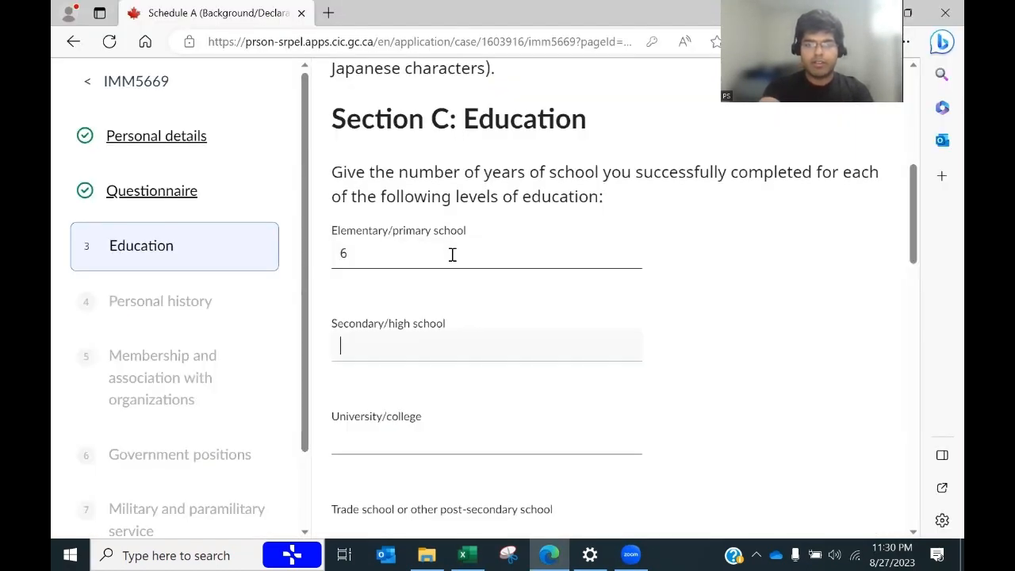
{"action": "key", "text": "alt+Tab"}
{"action": "key", "text": "alt+Tab"}
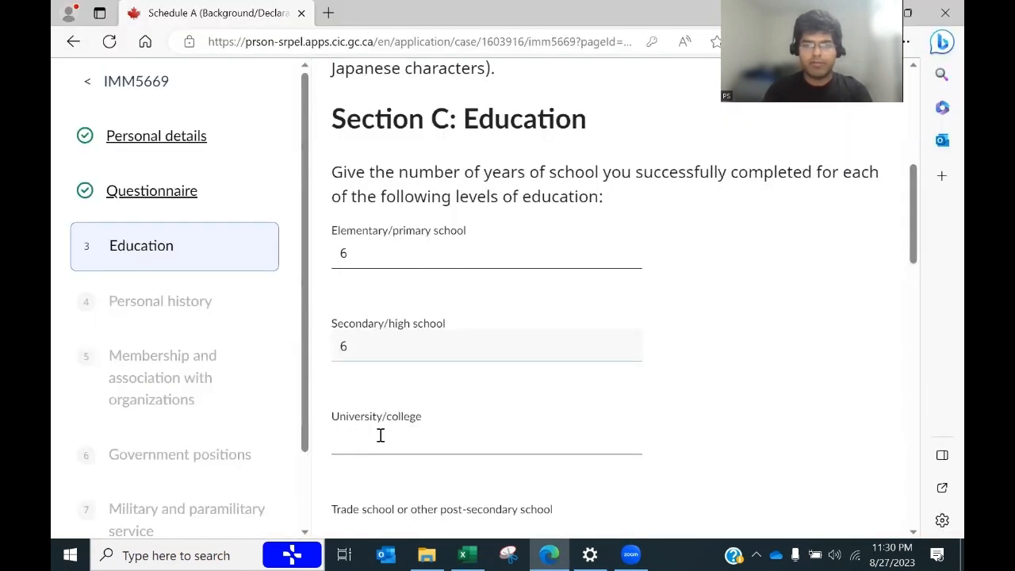
{"action": "left_click", "coordinate": [365, 447]}
{"action": "type", "text": "4"}
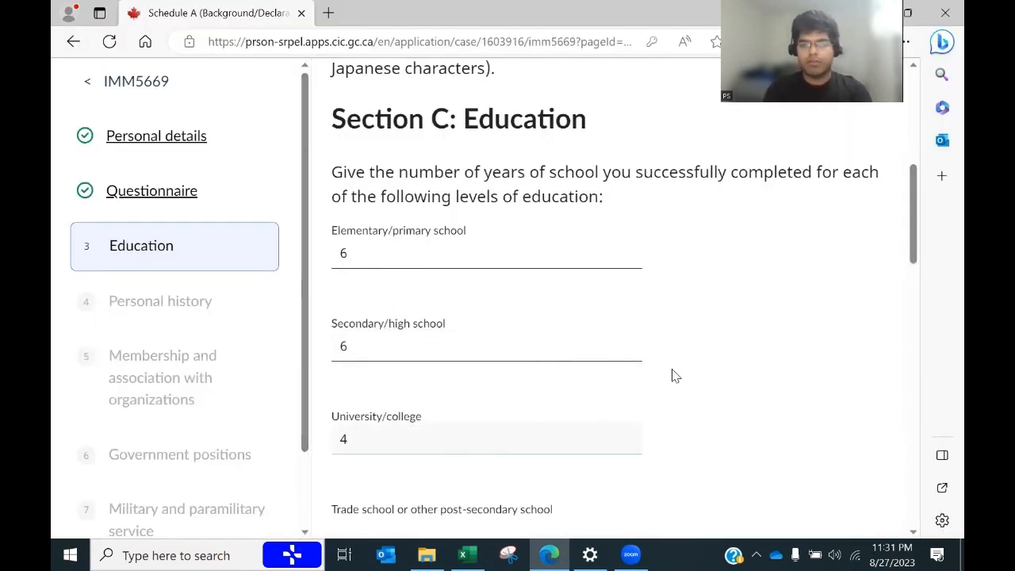
{"action": "left_click_drag", "start_coordinate": [918, 236], "coordinate": [917, 263]}
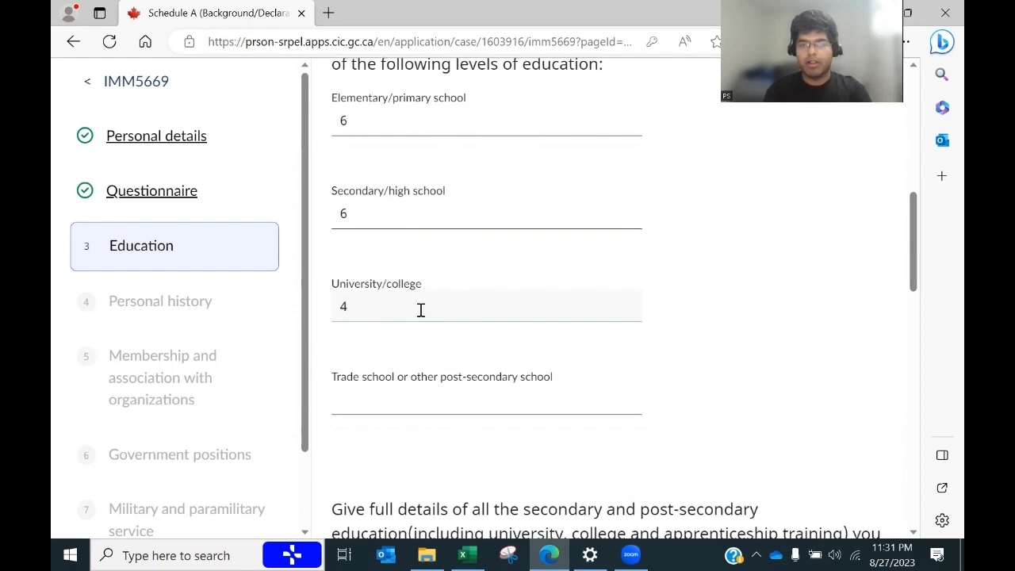
{"action": "left_click_drag", "start_coordinate": [912, 238], "coordinate": [912, 321]}
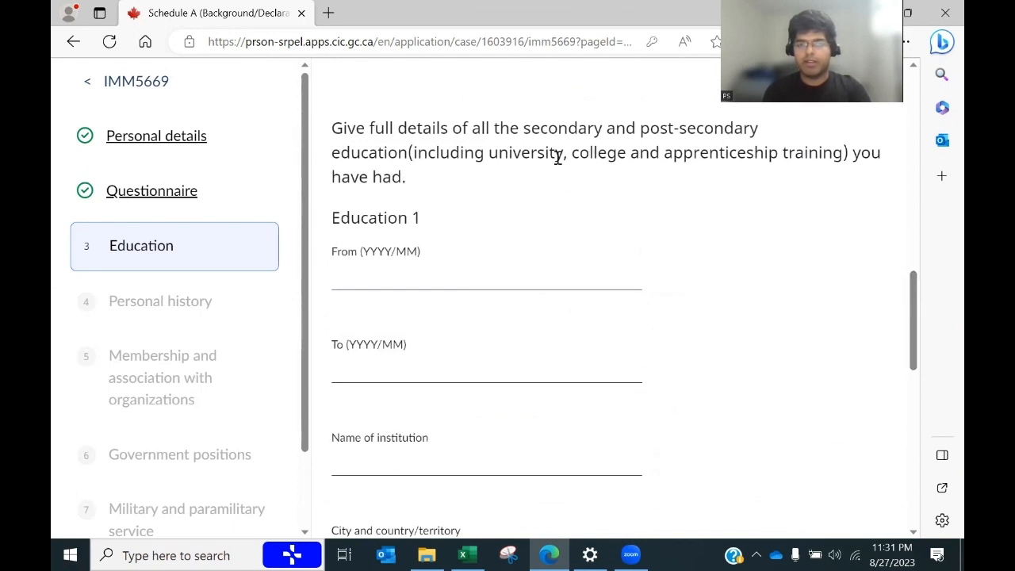
{"action": "mouse_move", "coordinate": [916, 292]}
{"action": "left_mouse_down"}
{"action": "mouse_move", "coordinate": [913, 252]}
{"action": "mouse_move", "coordinate": [913, 353]}
{"action": "mouse_move", "coordinate": [917, 285]}
{"action": "mouse_move", "coordinate": [926, 280]}
{"action": "left_mouse_up"}
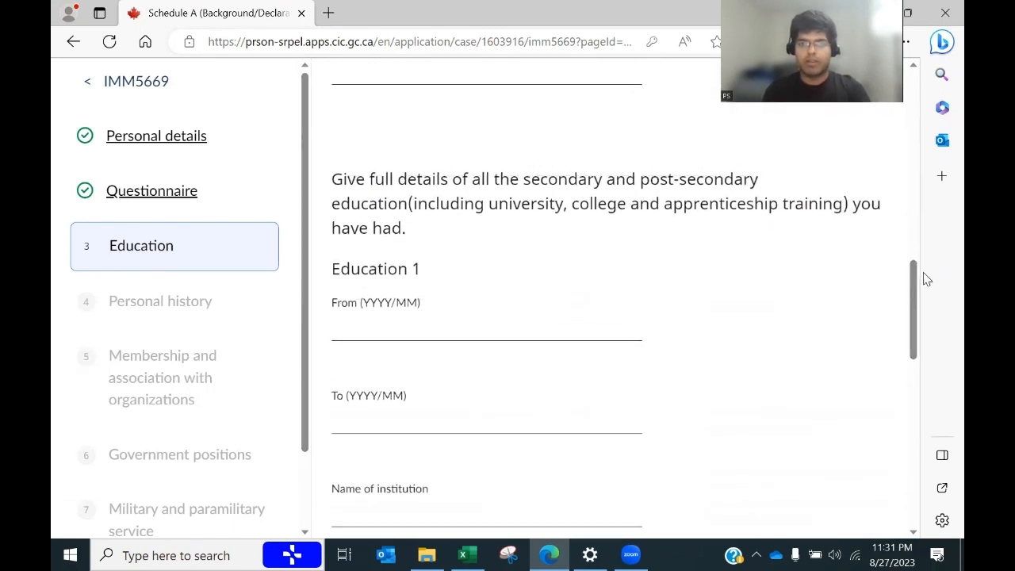
Step: Fill the Education 1 dates, 2016/04 to 2020/03, from the spreadsheet
{"action": "key", "text": "alt+Tab"}
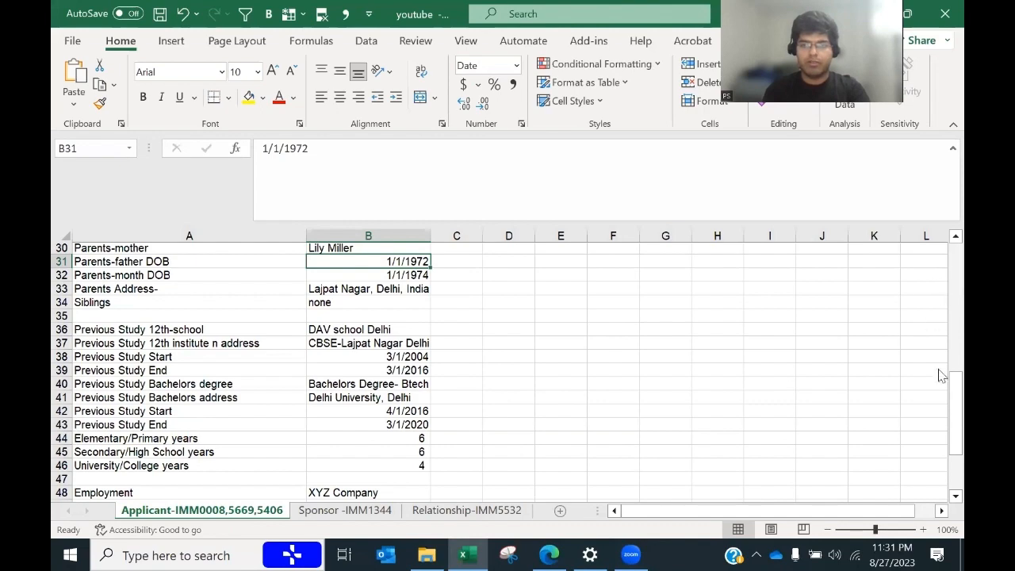
{"action": "left_click_drag", "start_coordinate": [941, 401], "coordinate": [940, 437]}
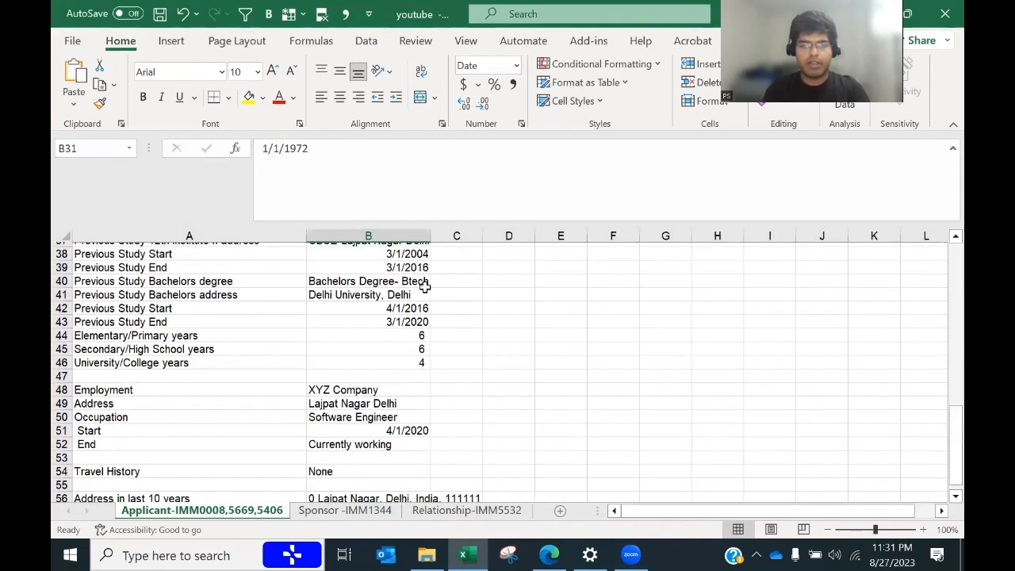
{"action": "key", "text": "alt+Tab"}
{"action": "key", "text": "alt+Tab"}
{"action": "left_click", "coordinate": [391, 309]}
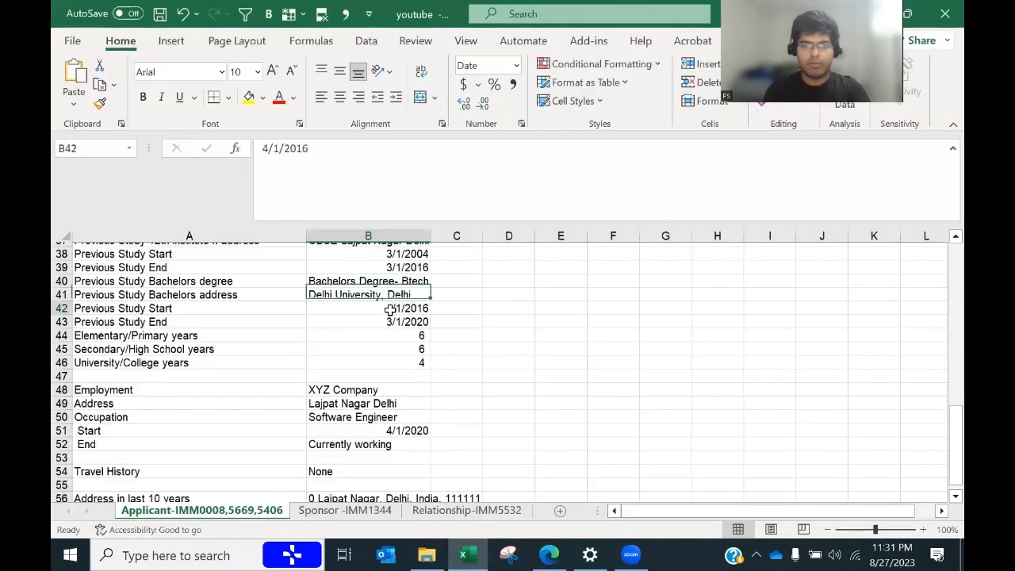
{"action": "key", "text": "alt+Tab"}
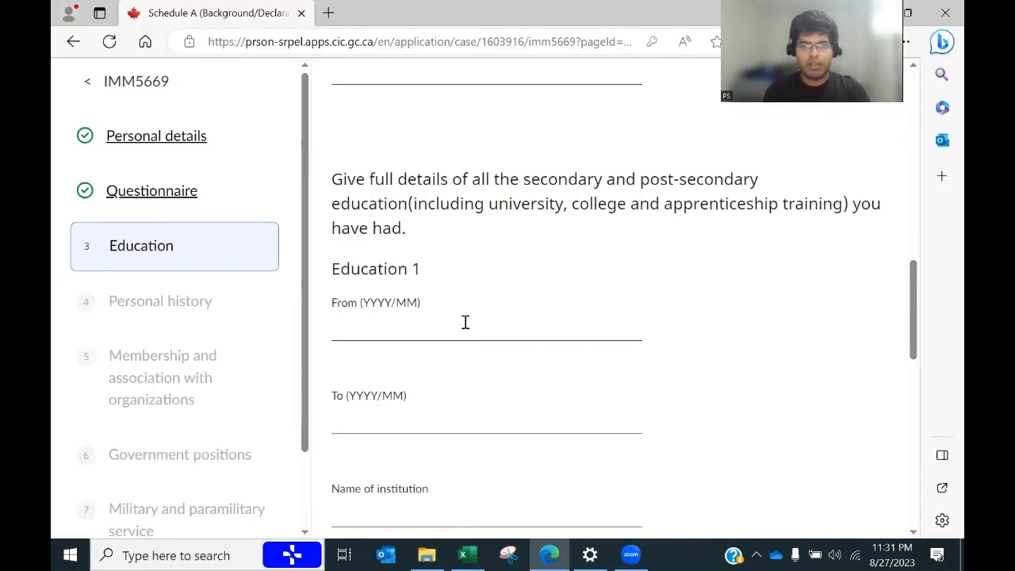
{"action": "left_click", "coordinate": [465, 322]}
{"action": "type", "text": "2016/04"}
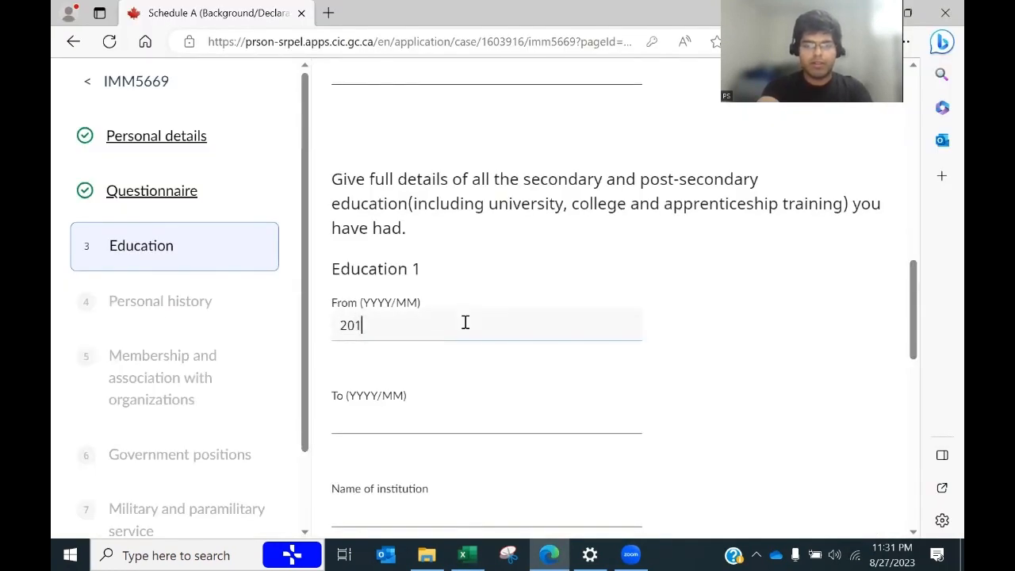
{"action": "left_click", "coordinate": [404, 425]}
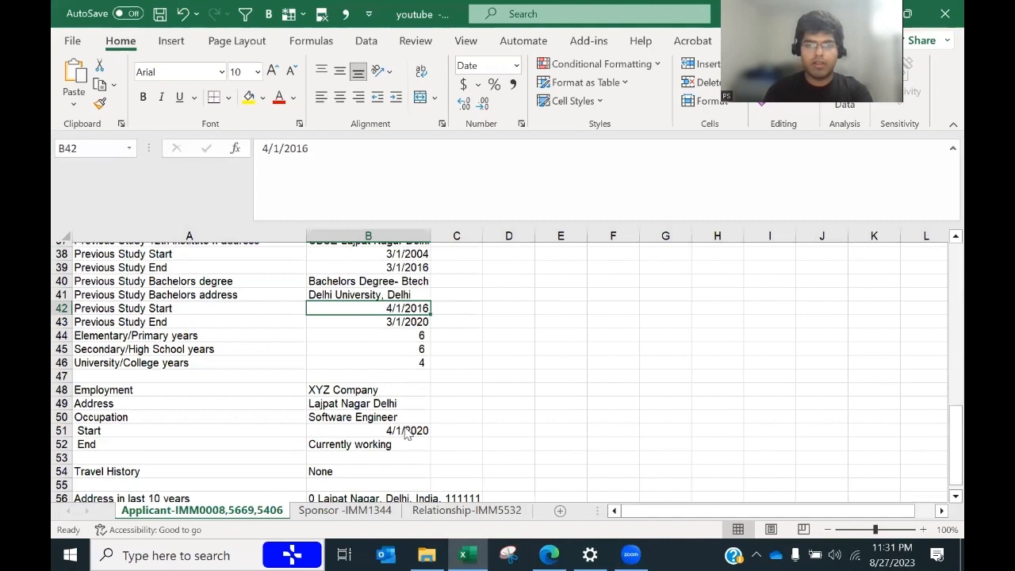
{"action": "key", "text": "alt+Tab"}
{"action": "type", "text": "/03"}
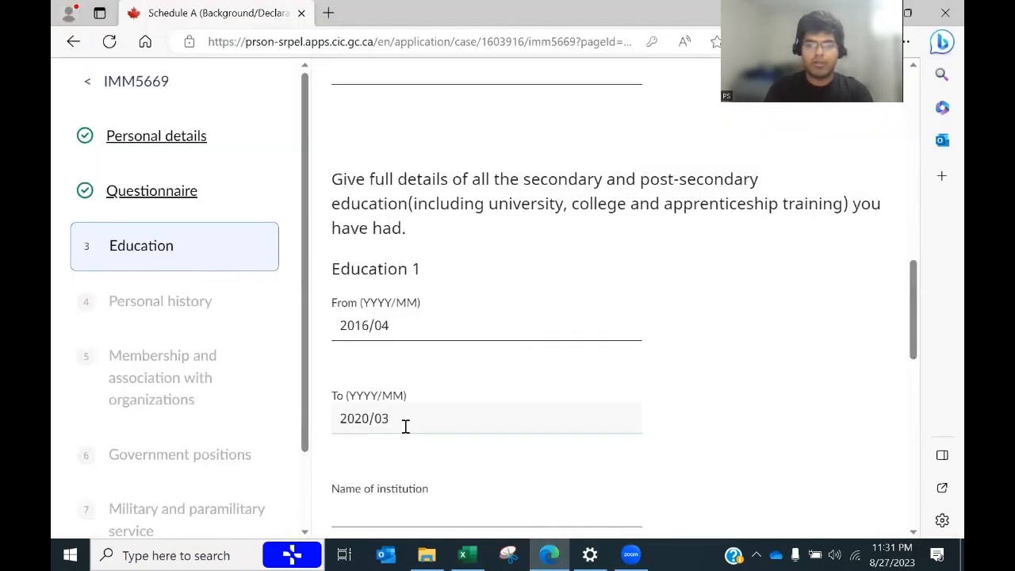
{"action": "left_click_drag", "start_coordinate": [914, 317], "coordinate": [909, 352]}
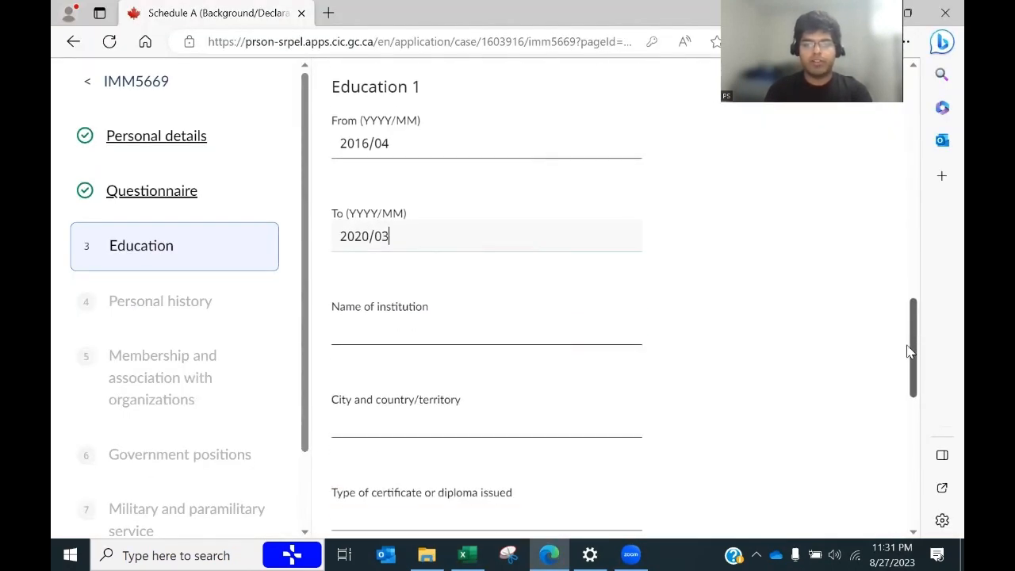
Step: Paste institution 'Delhi University, Delhi' from B41 and set city to Delhi, India
{"action": "key", "text": "alt+Tab"}
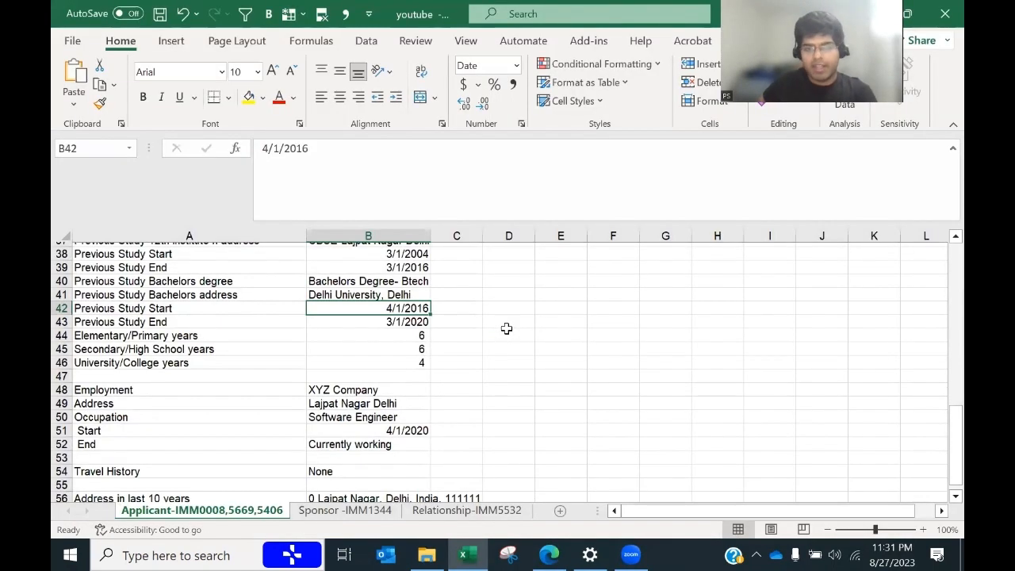
{"action": "key", "text": "alt+Tab"}
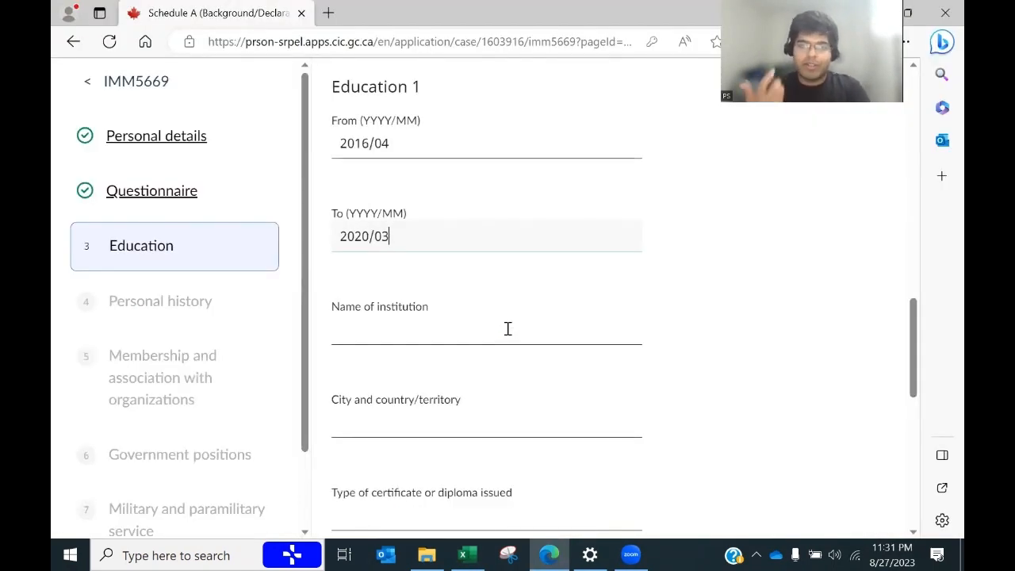
{"action": "key", "text": "alt+Tab"}
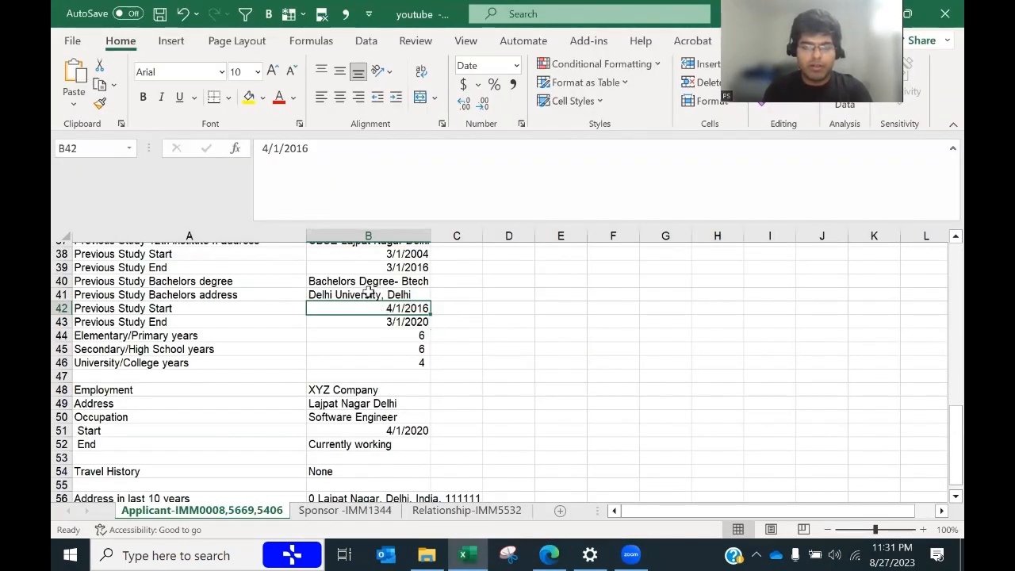
{"action": "left_click", "coordinate": [367, 294]}
{"action": "key", "text": "ctrl+c"}
{"action": "key", "text": "alt+Tab"}
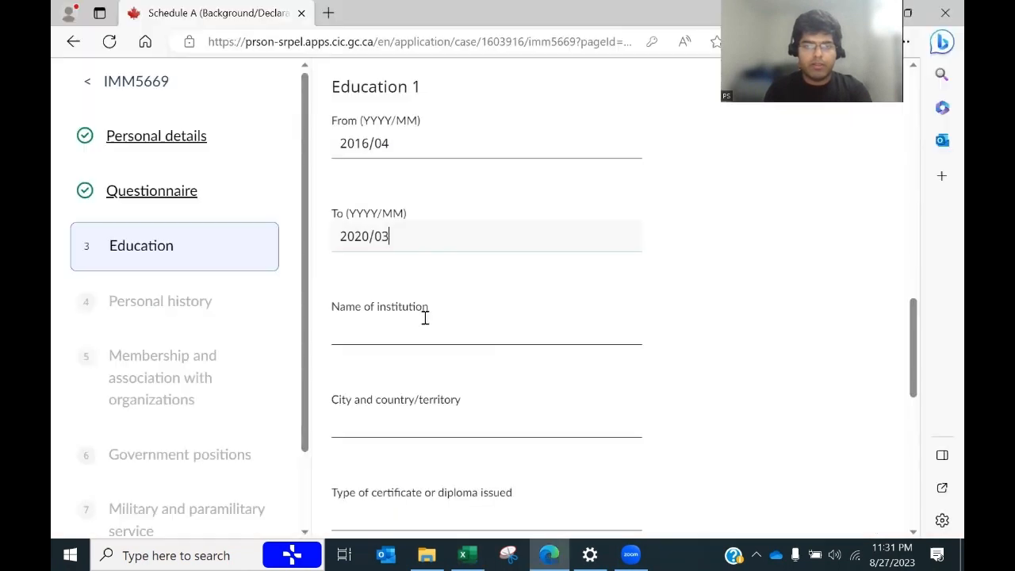
{"action": "left_click", "coordinate": [394, 331]}
{"action": "key", "text": "ctrl+v"}
{"action": "left_click", "coordinate": [391, 423]}
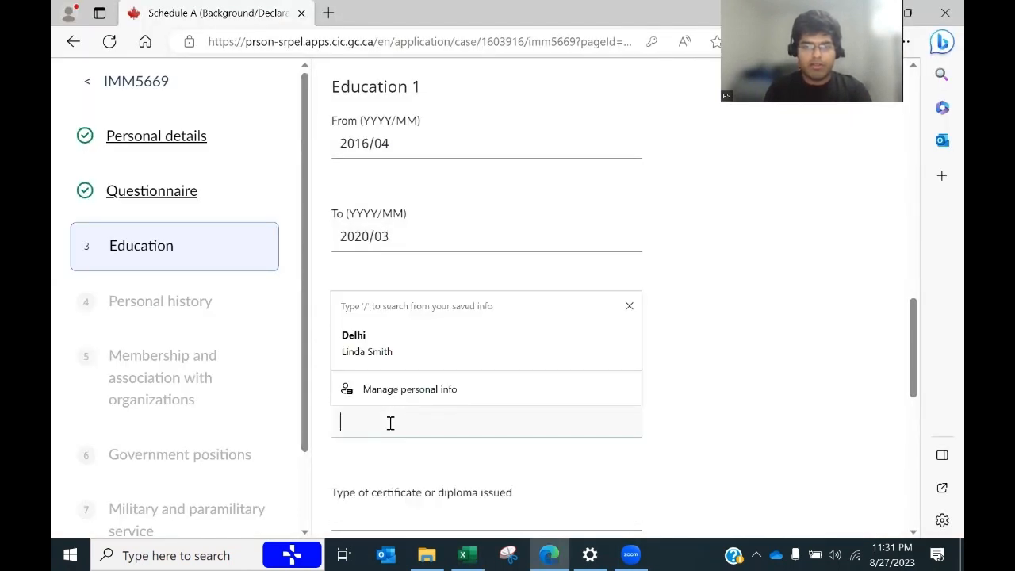
{"action": "type", "text": "Delhi,"}
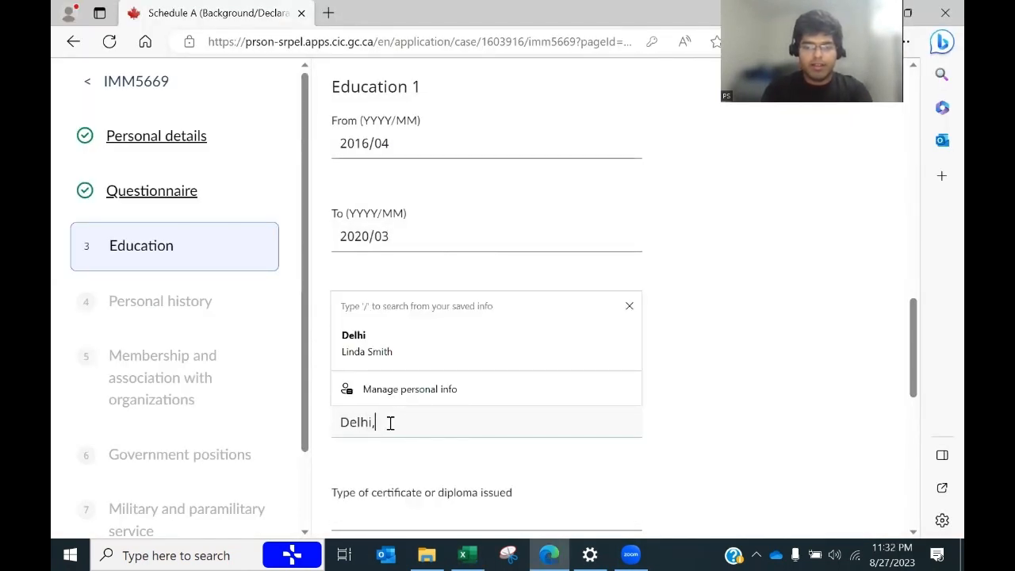
{"action": "type", "text": " india"}
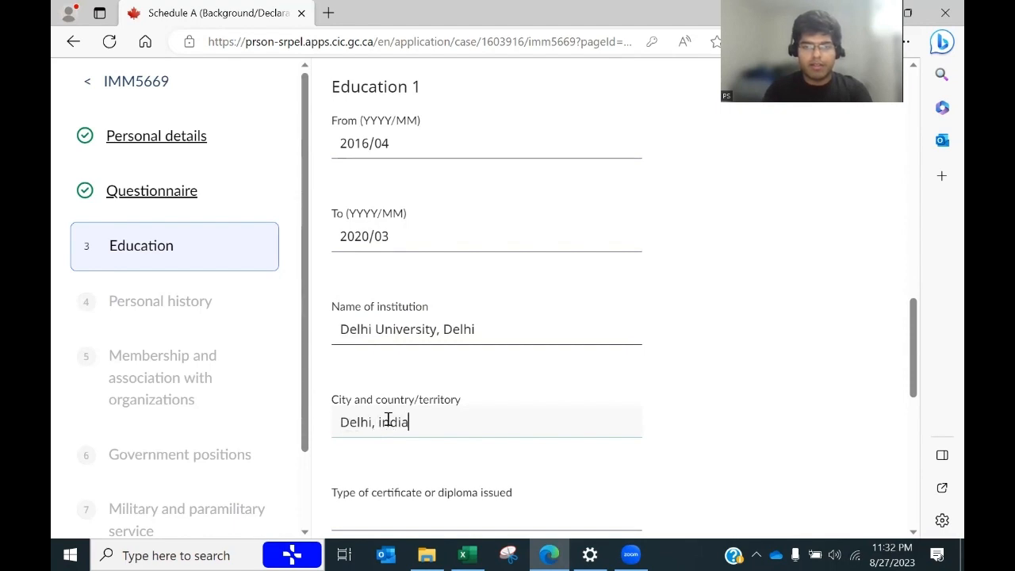
{"action": "left_click", "coordinate": [383, 421]}
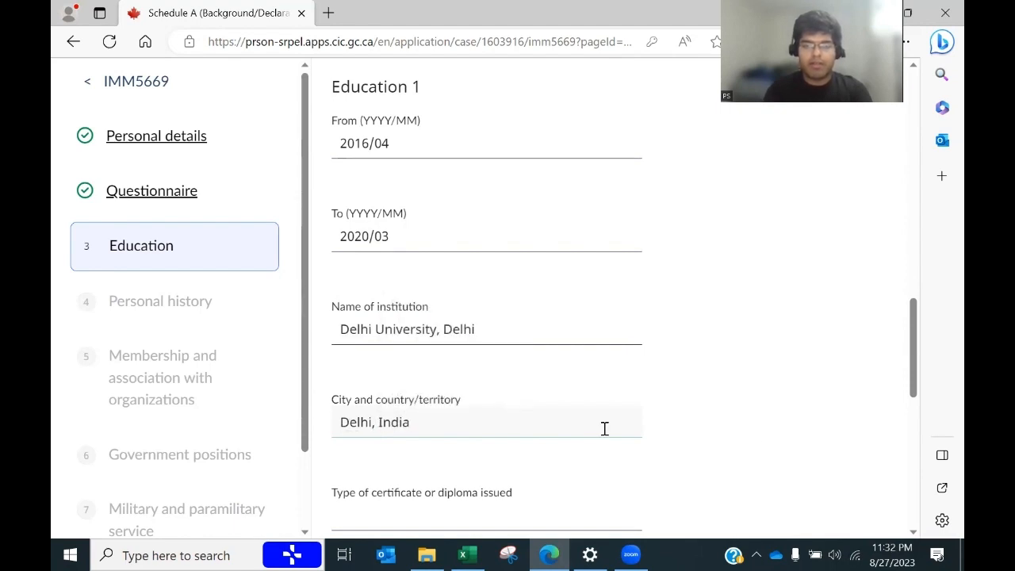
{"action": "scroll", "coordinate": [913, 344], "scroll_direction": "down", "scroll_amount": 2}
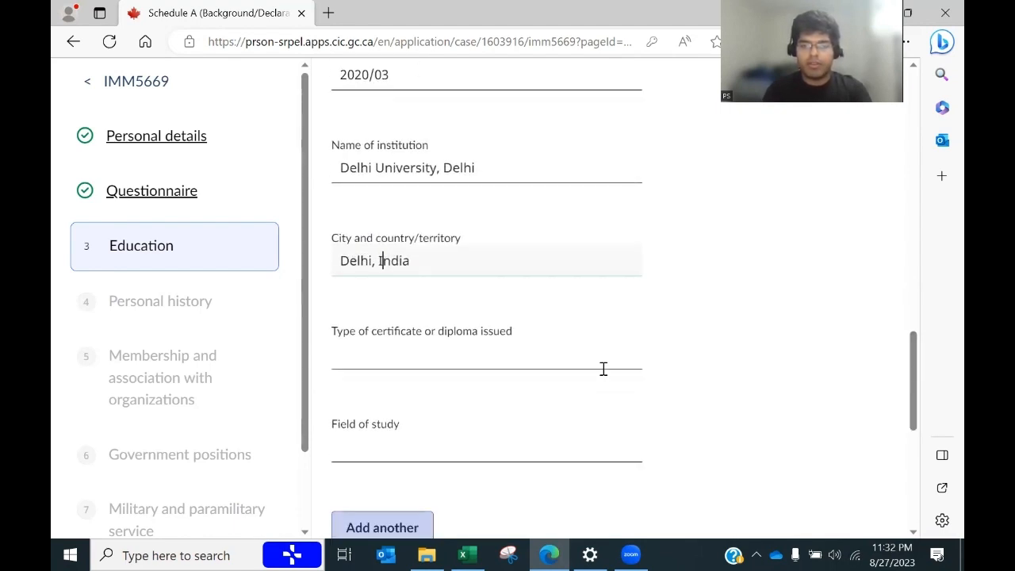
Step: Cancel the accidental cell move in Excel and copy the Bachelors degree from B40
{"action": "key", "text": "alt+Tab"}
{"action": "left_click_drag", "start_coordinate": [381, 288], "coordinate": [370, 285]}
{"action": "left_click", "coordinate": [542, 323]}
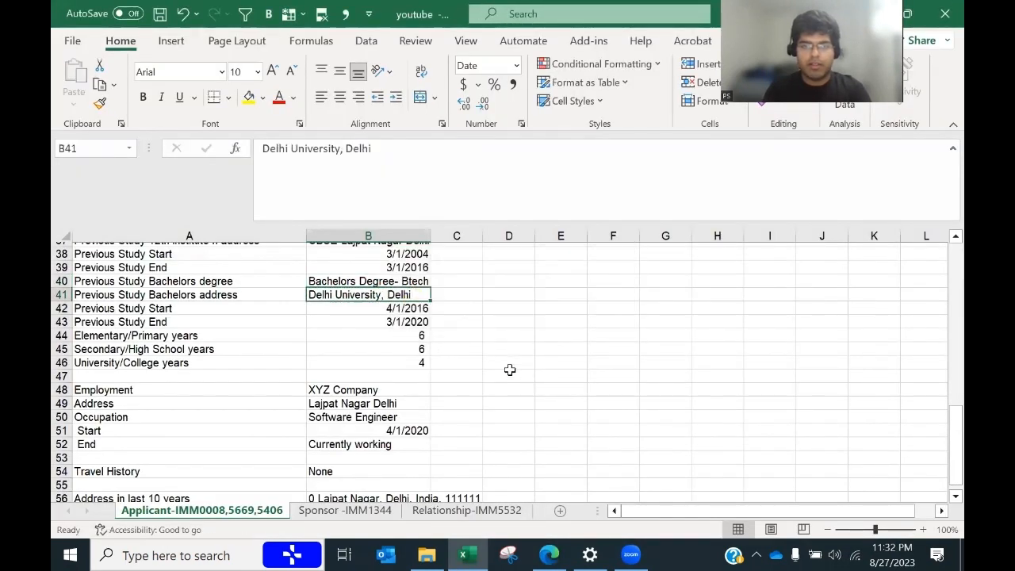
{"action": "left_click", "coordinate": [386, 282]}
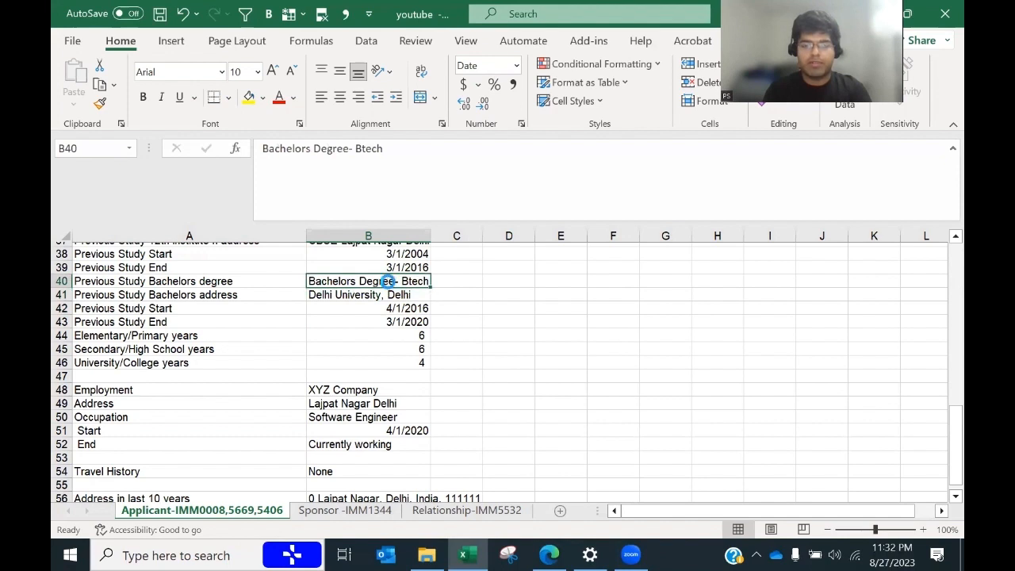
{"action": "key", "text": "ctrl+c"}
{"action": "key", "text": "alt+Tab"}
Step: Set Education 1's certificate to Btech (within 17 characters) and field of study to Software Engineer
{"action": "left_click", "coordinate": [396, 363]}
{"action": "key", "text": "ctrl+v"}
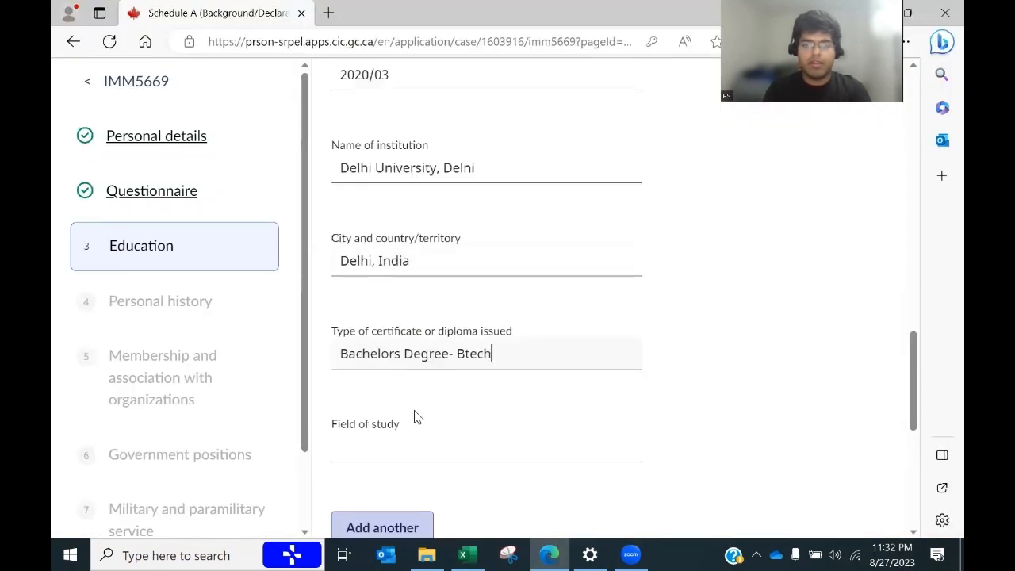
{"action": "left_click", "coordinate": [399, 445]}
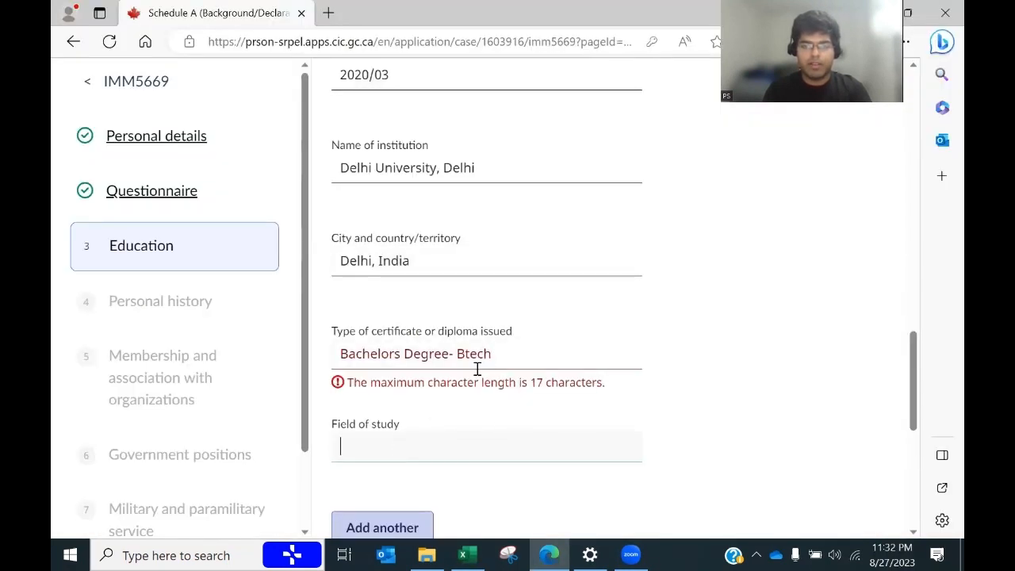
{"action": "left_click", "coordinate": [458, 351]}
{"action": "key", "text": "BackSpace"}
{"action": "key", "text": "BackSpace"}
{"action": "key", "text": "BackSpace"}
{"action": "key", "text": "BackSpace"}
{"action": "key", "text": "BackSpace"}
{"action": "key", "text": "BackSpace"}
{"action": "key", "text": "BackSpace"}
{"action": "key", "text": "BackSpace"}
{"action": "key", "text": "BackSpace"}
{"action": "key", "text": "BackSpace"}
{"action": "key", "text": "BackSpace"}
{"action": "key", "text": "BackSpace"}
{"action": "key", "text": "BackSpace"}
{"action": "key", "text": "BackSpace"}
{"action": "key", "text": "BackSpace"}
{"action": "key", "text": "BackSpace"}
{"action": "key", "text": "BackSpace"}
{"action": "key", "text": "BackSpace"}
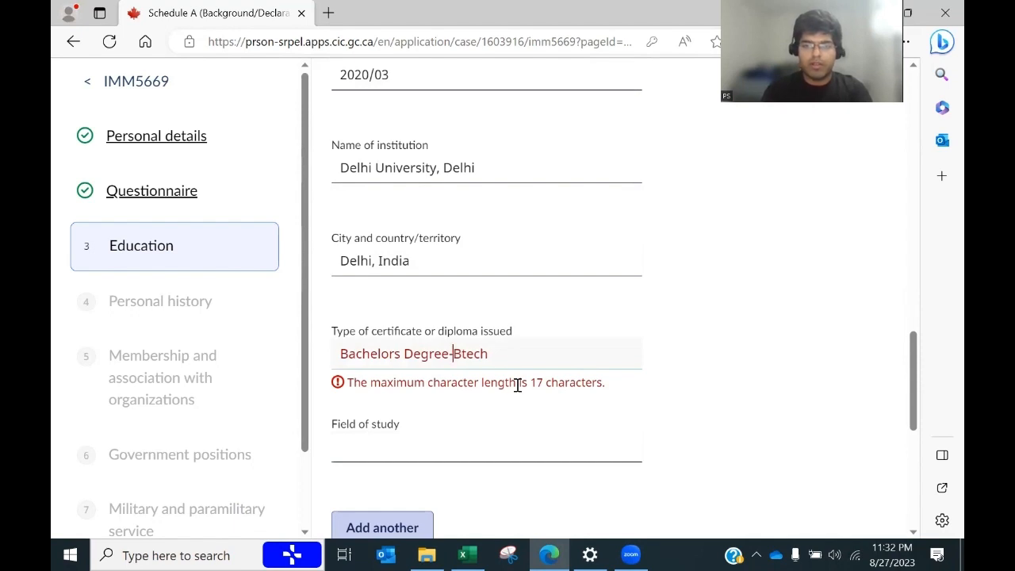
{"action": "left_click", "coordinate": [401, 444]}
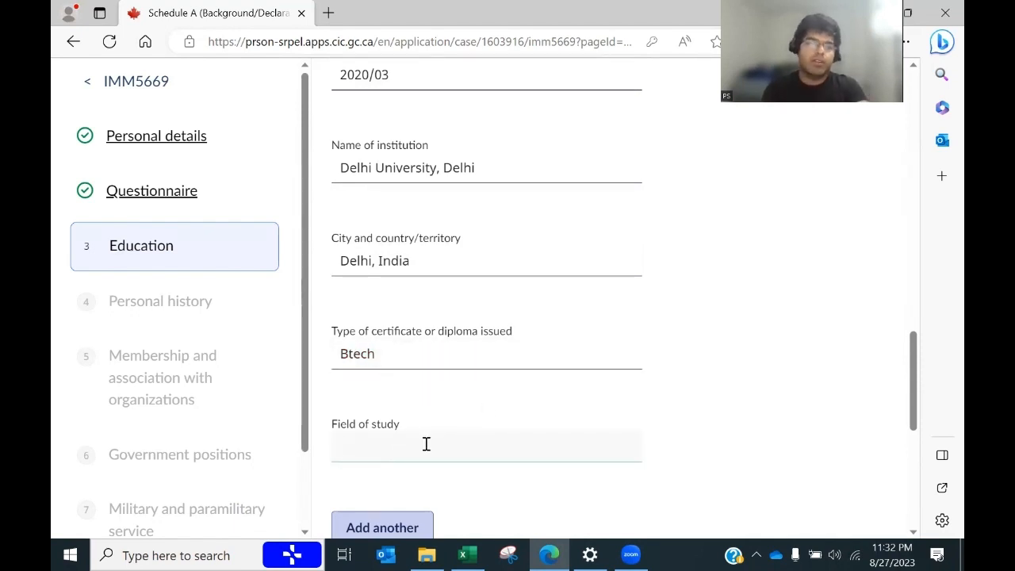
{"action": "type", "text": "Software Engineer"}
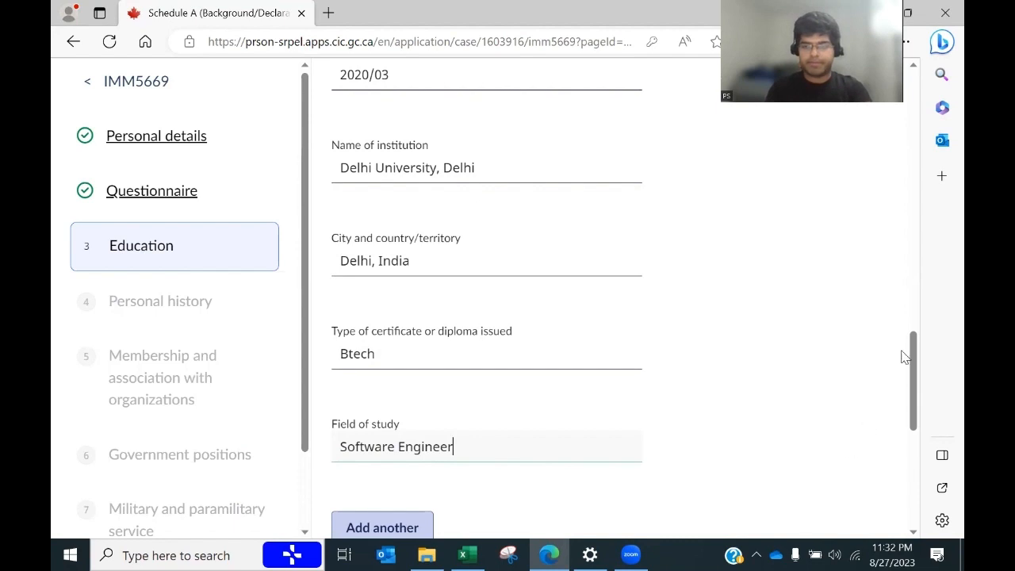
{"action": "scroll", "coordinate": [919, 353], "scroll_direction": "down", "scroll_amount": 2}
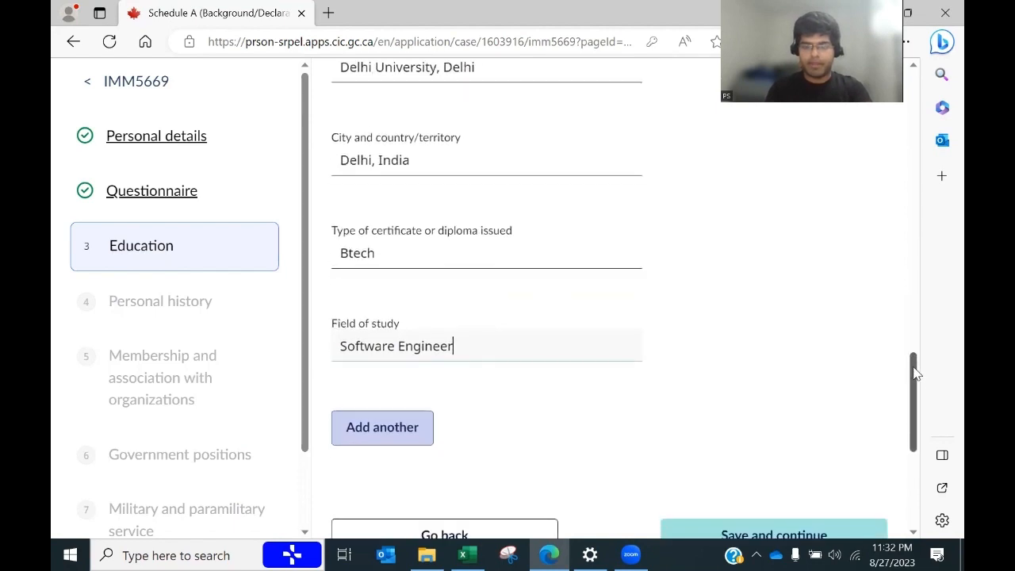
Step: Add a second education entry and look up its study dates in the spreadsheet
{"action": "left_click", "coordinate": [388, 435]}
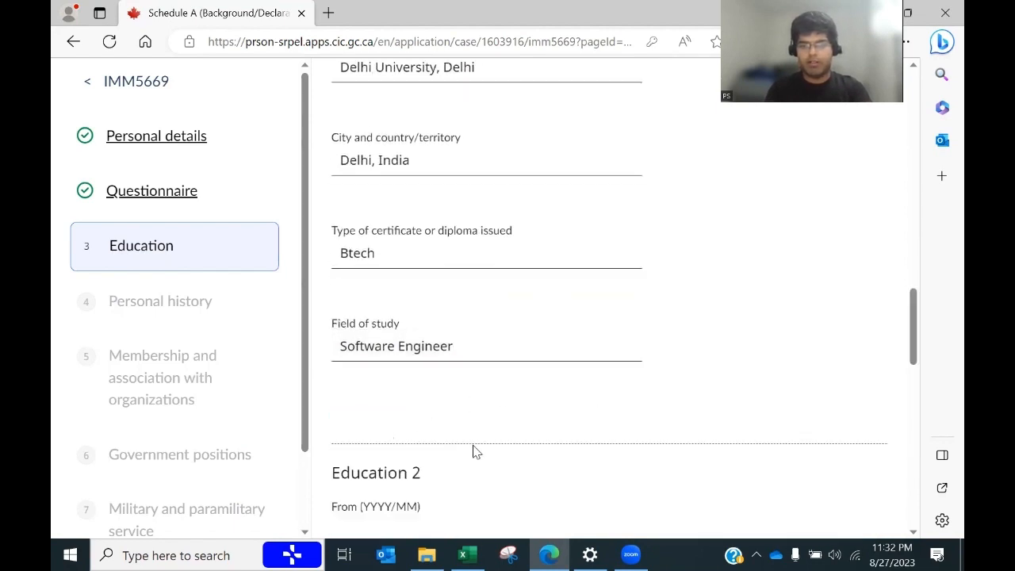
{"action": "left_click_drag", "start_coordinate": [916, 325], "coordinate": [917, 356]}
{"action": "key", "text": "alt+Tab"}
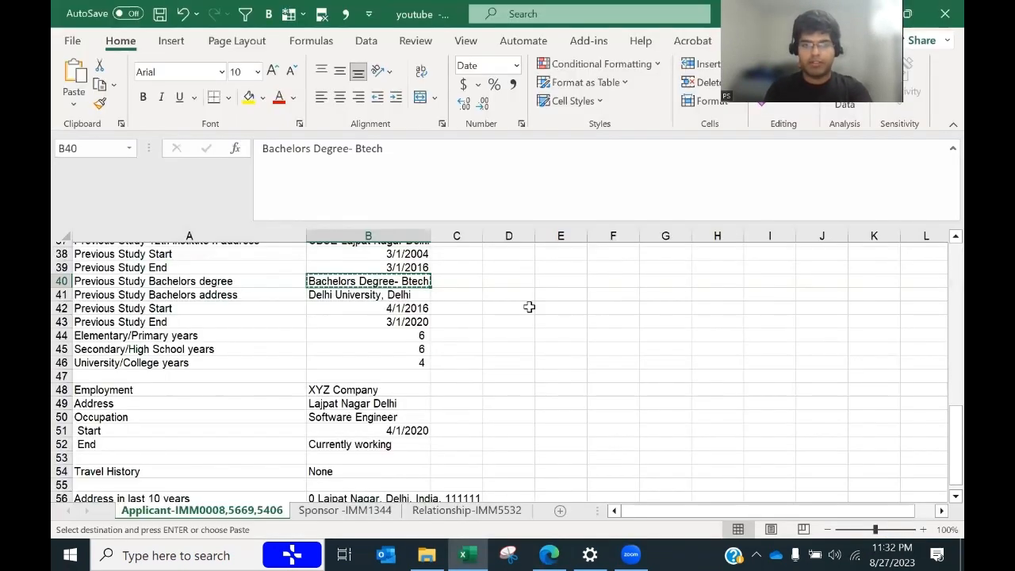
{"action": "key", "text": "alt+Tab"}
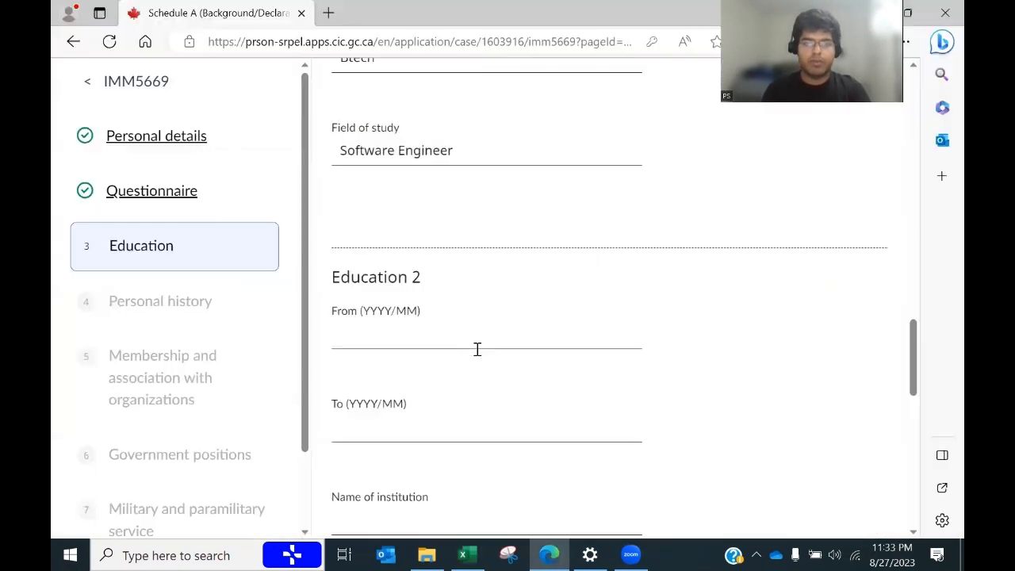
{"action": "left_click", "coordinate": [400, 327]}
{"action": "key", "text": "alt+Tab"}
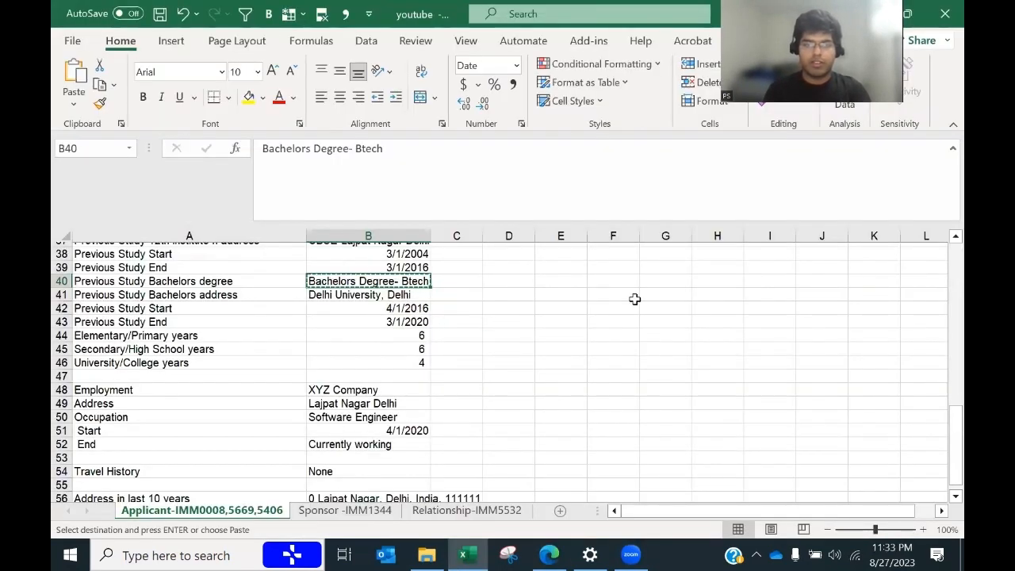
{"action": "left_click_drag", "start_coordinate": [942, 410], "coordinate": [944, 388]}
{"action": "key", "text": "alt+Tab"}
Step: Enter Education 2 dates 2004/03 to 2016/03, correcting the months from the spreadsheet
{"action": "key", "text": "alt+Tab"}
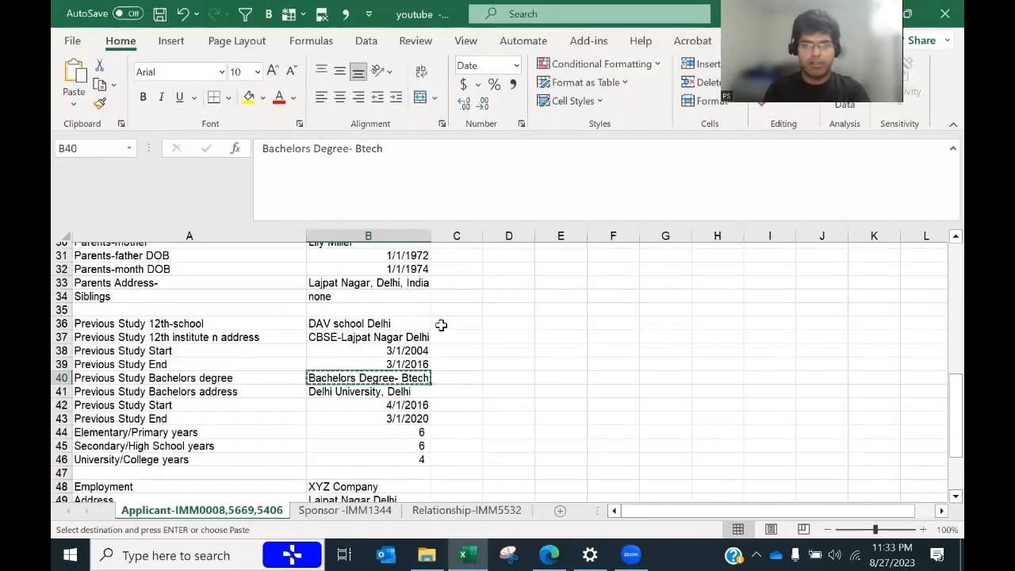
{"action": "key", "text": "alt+Tab"}
{"action": "type", "text": "2"}
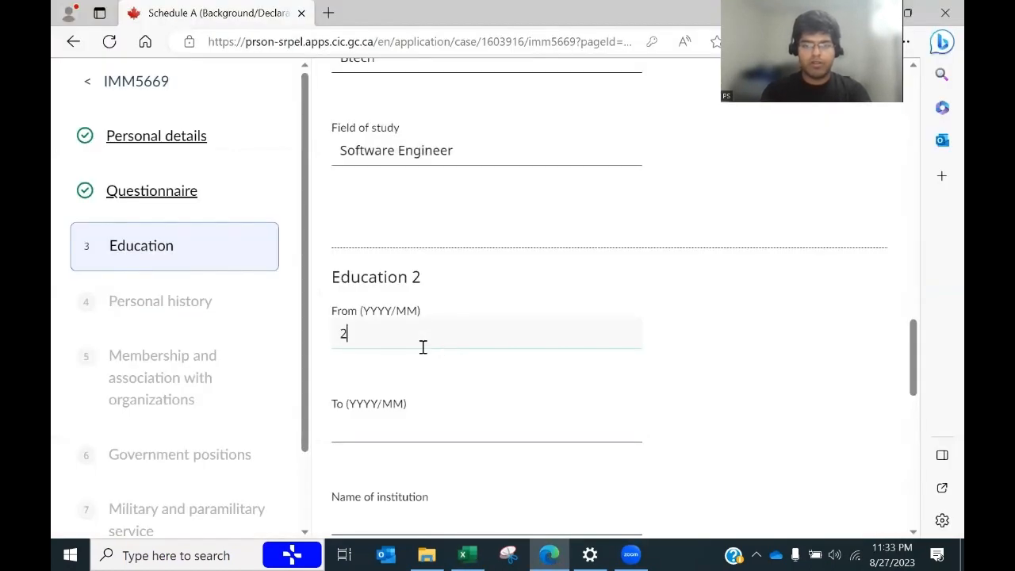
{"action": "type", "text": "004/01"}
{"action": "key", "text": "Tab"}
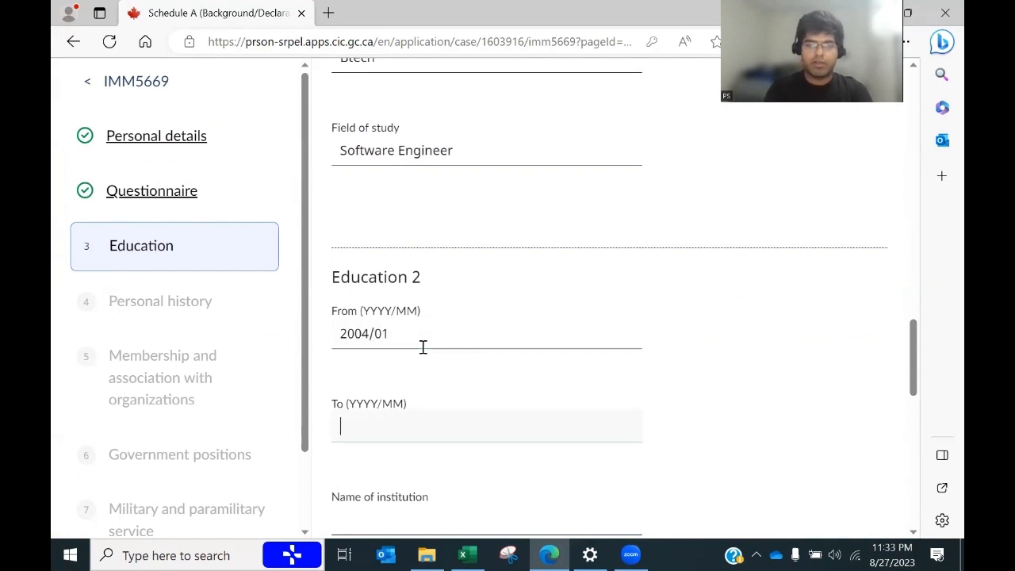
{"action": "key", "text": "alt+Tab"}
{"action": "key", "text": "alt+Tab"}
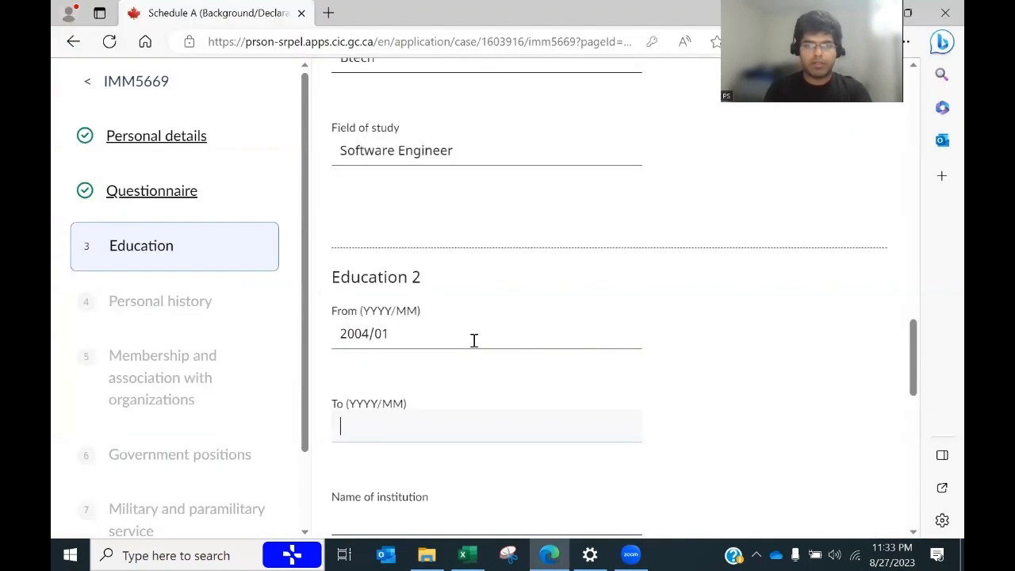
{"action": "type", "text": "2016/01"}
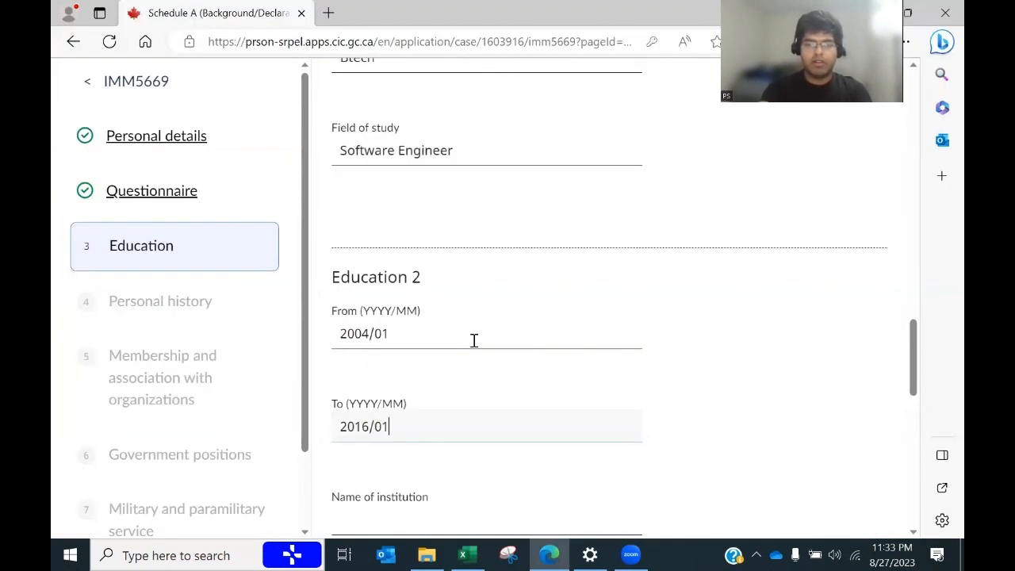
{"action": "key", "text": "alt+Tab"}
{"action": "key", "text": "alt+Tab"}
{"action": "left_click", "coordinate": [471, 336]}
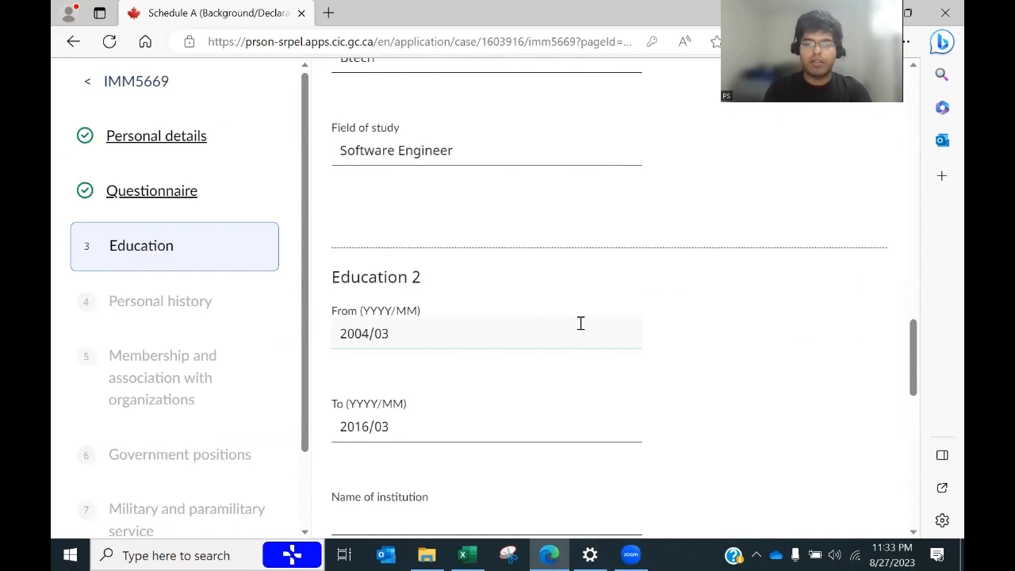
{"action": "left_click_drag", "start_coordinate": [912, 360], "coordinate": [907, 394]}
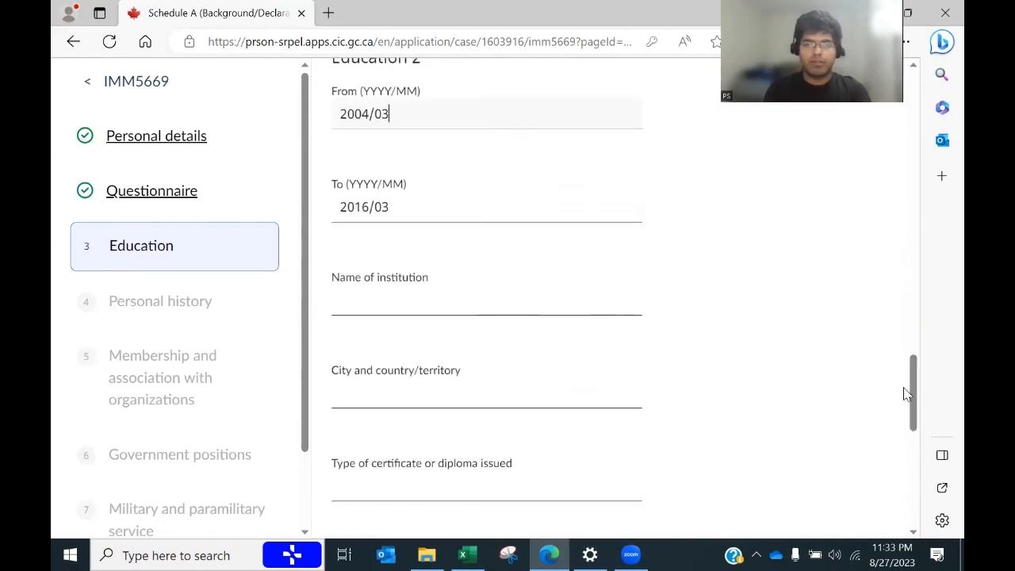
Step: Fill Education 2's institution as CBSE-Lajpat Nagar Delhi, copied from B37, and city as Delhi, India
{"action": "key", "text": "alt+Tab"}
{"action": "key", "text": "Up"}
{"action": "key", "text": "Up"}
{"action": "key", "text": "Up"}
{"action": "key", "text": "ctrl+c"}
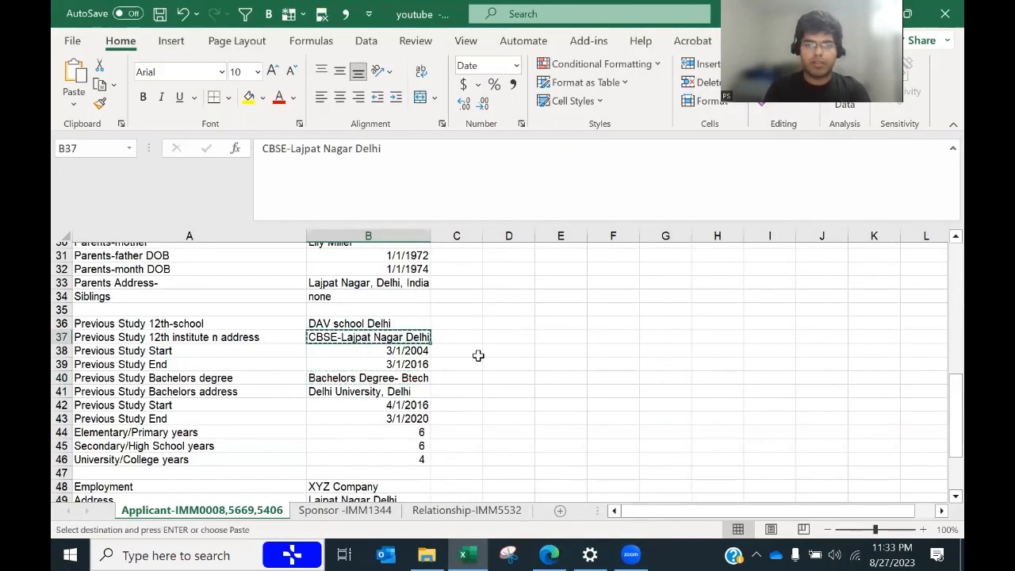
{"action": "key", "text": "alt+Tab"}
{"action": "left_click", "coordinate": [389, 297]}
{"action": "key", "text": "ctrl+v"}
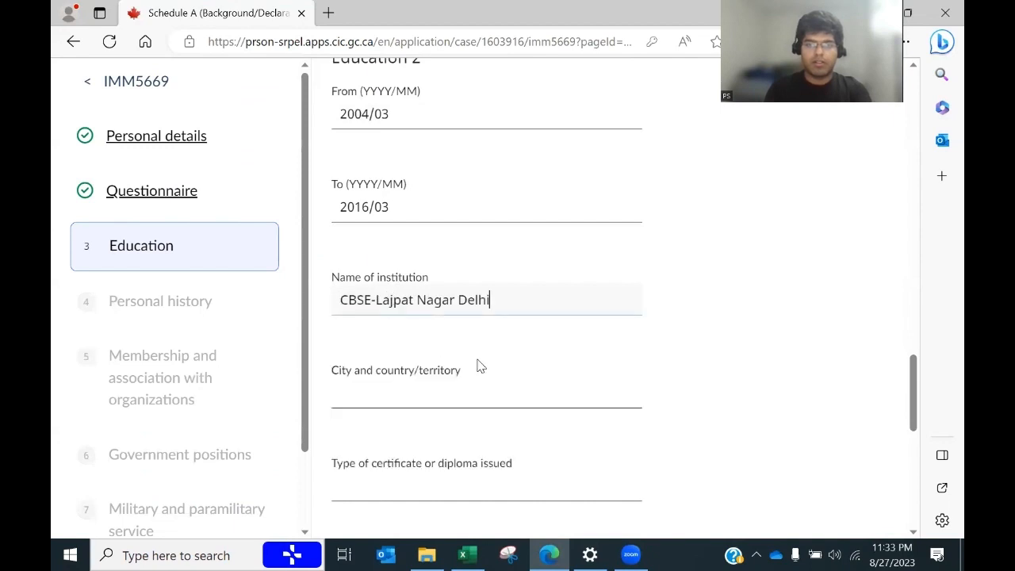
{"action": "left_click", "coordinate": [432, 394]}
{"action": "type", "text": "D"}
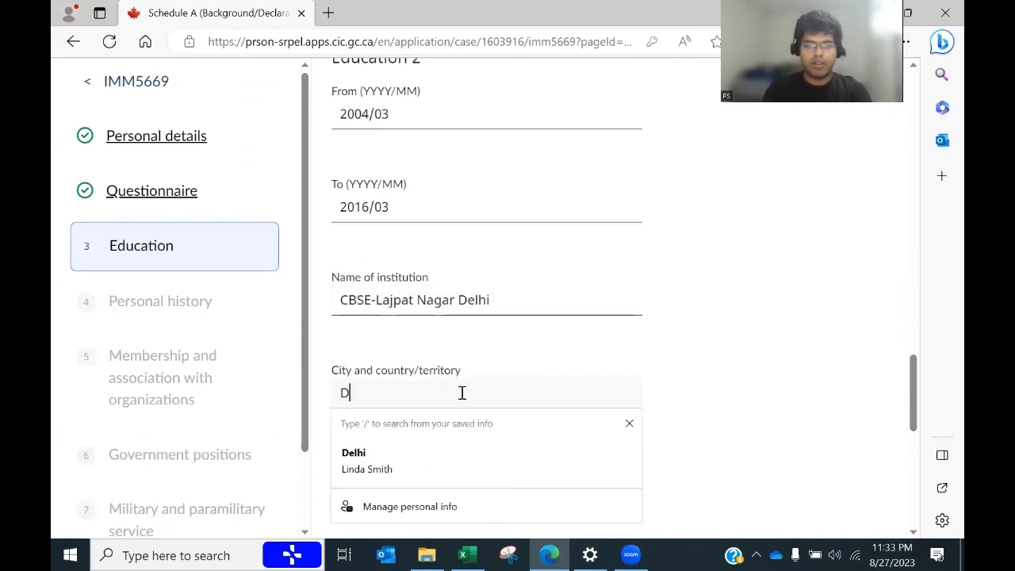
{"action": "type", "text": "elhi, in"}
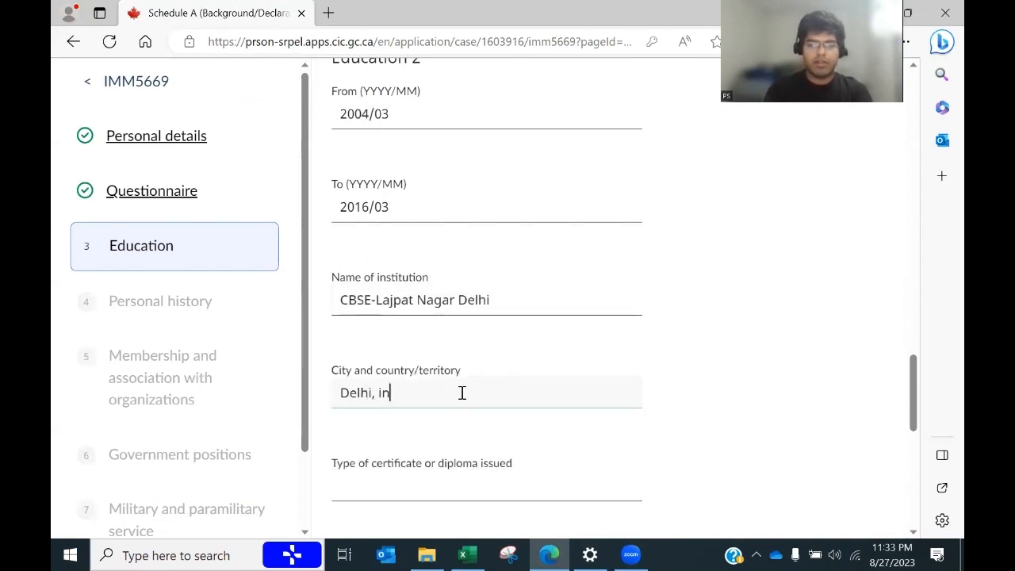
{"action": "type", "text": "India"}
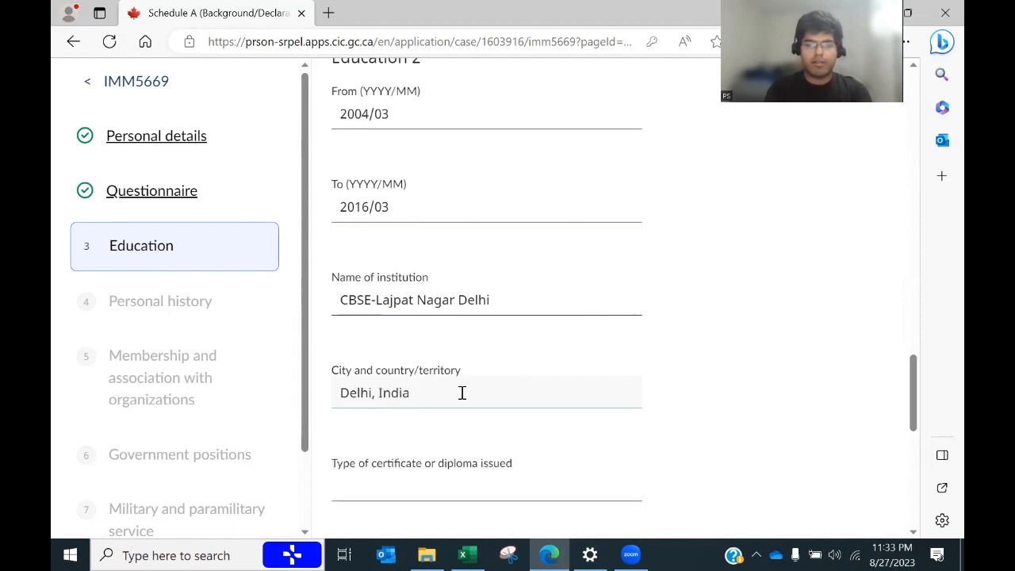
Step: Give Education 2 certificate 12th grade and field of study Non Medical, then save the section
{"action": "key", "text": "Tab"}
{"action": "key", "text": "alt+Tab"}
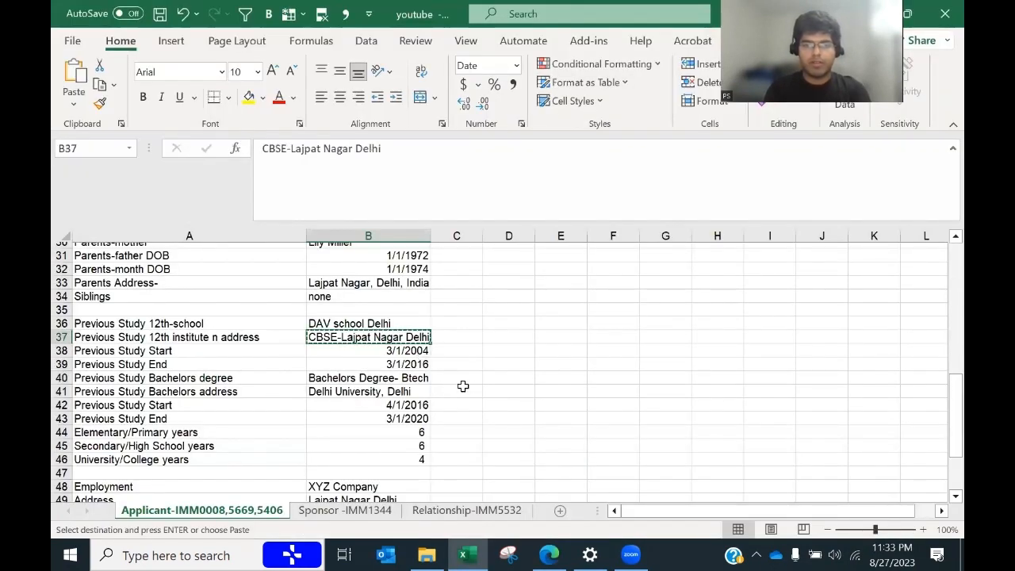
{"action": "key", "text": "alt+Tab"}
{"action": "key", "text": "alt+Tab"}
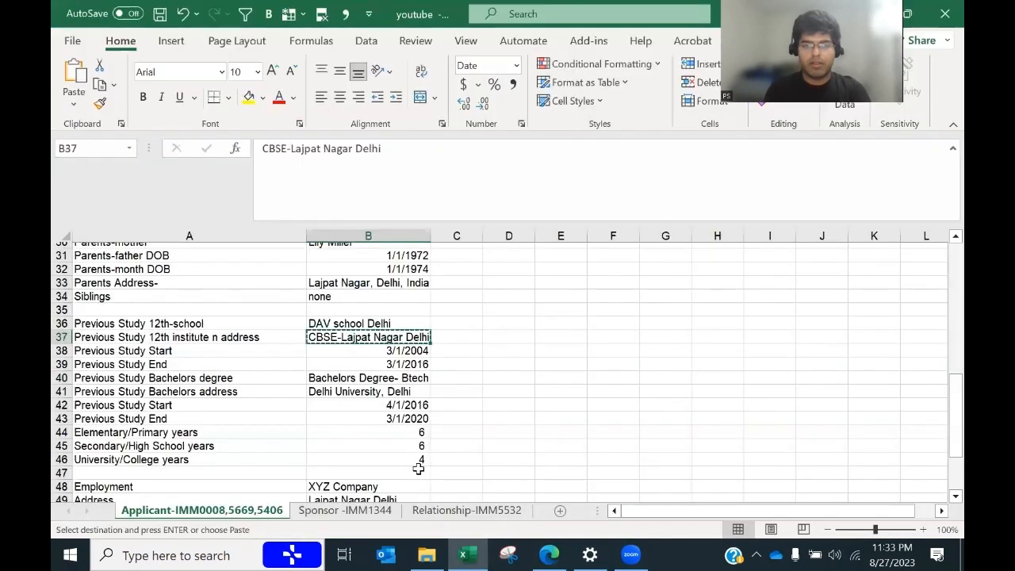
{"action": "key", "text": "alt+Tab"}
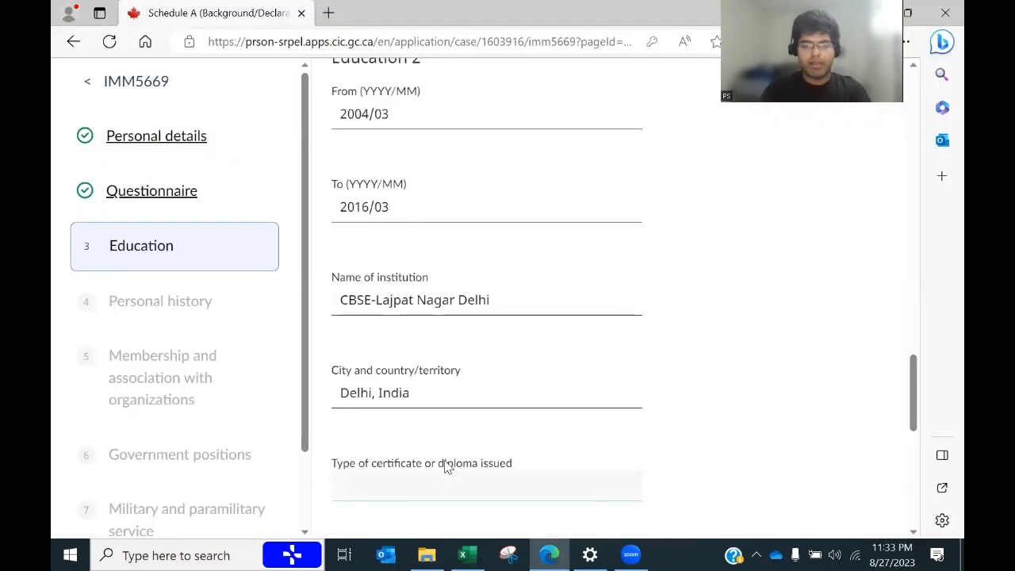
{"action": "type", "text": "S"}
{"action": "key", "text": "BackSpace"}
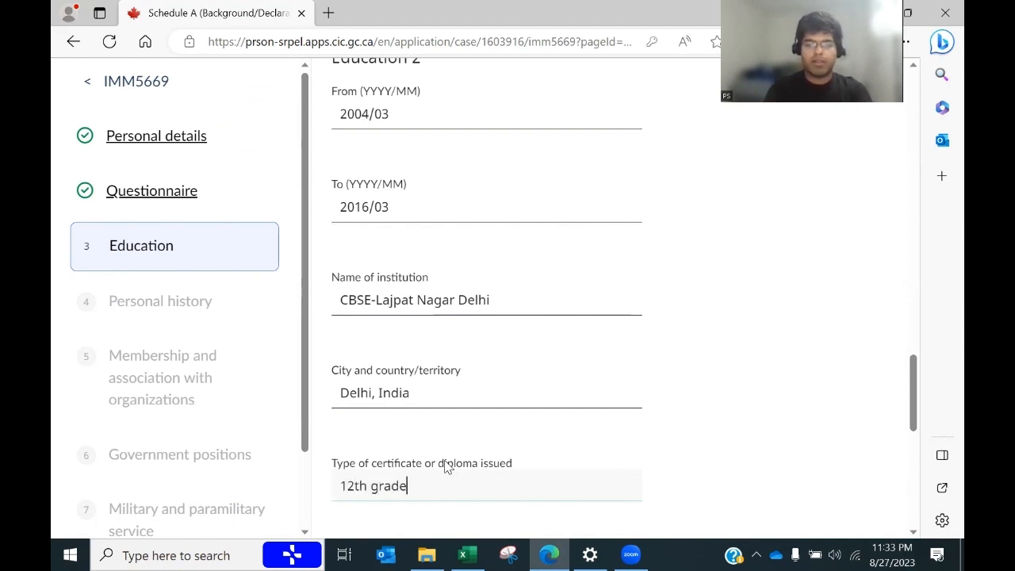
{"action": "left_click_drag", "start_coordinate": [917, 390], "coordinate": [910, 424]}
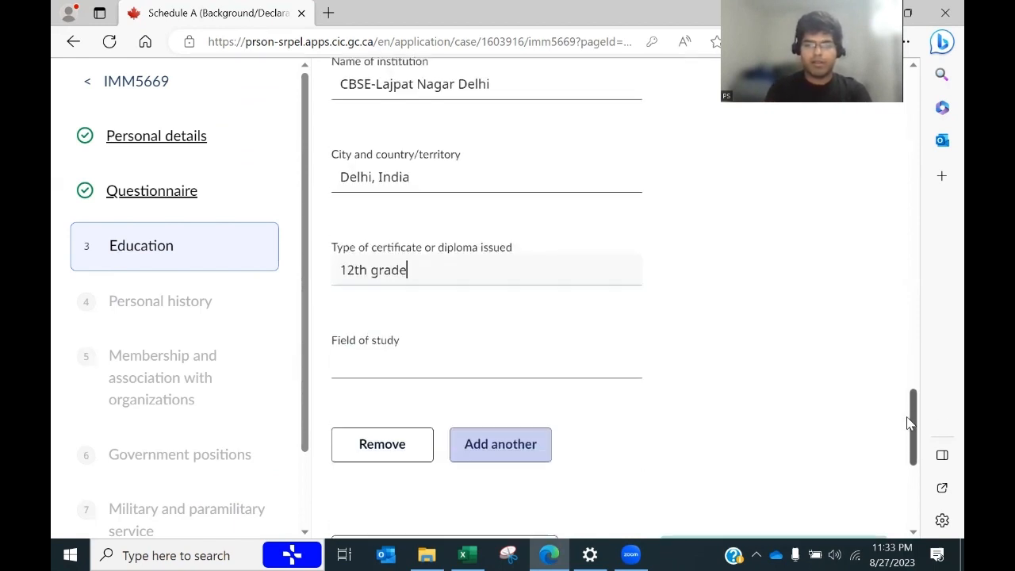
{"action": "left_click", "coordinate": [410, 366]}
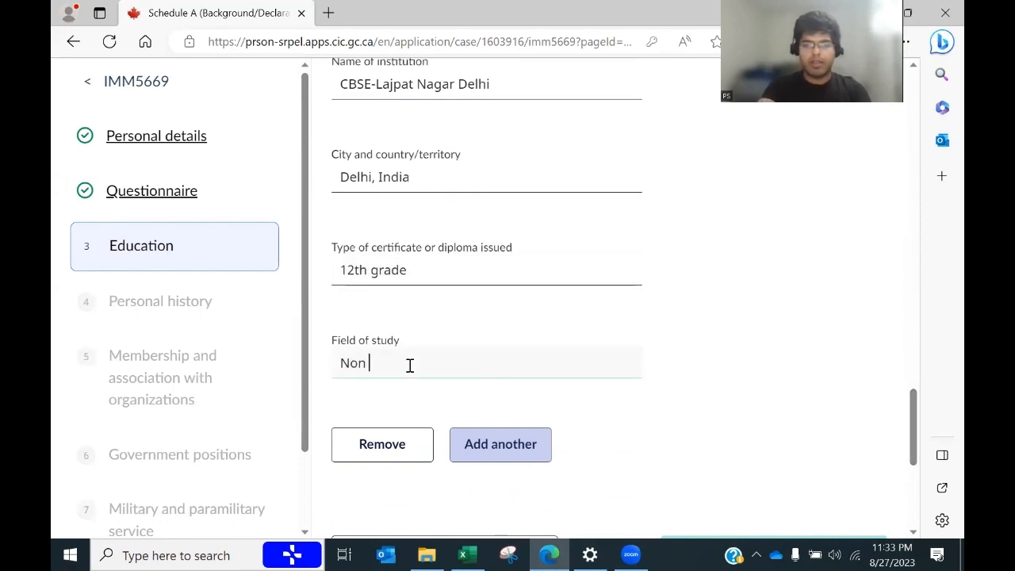
{"action": "type", "text": "Non Medical"}
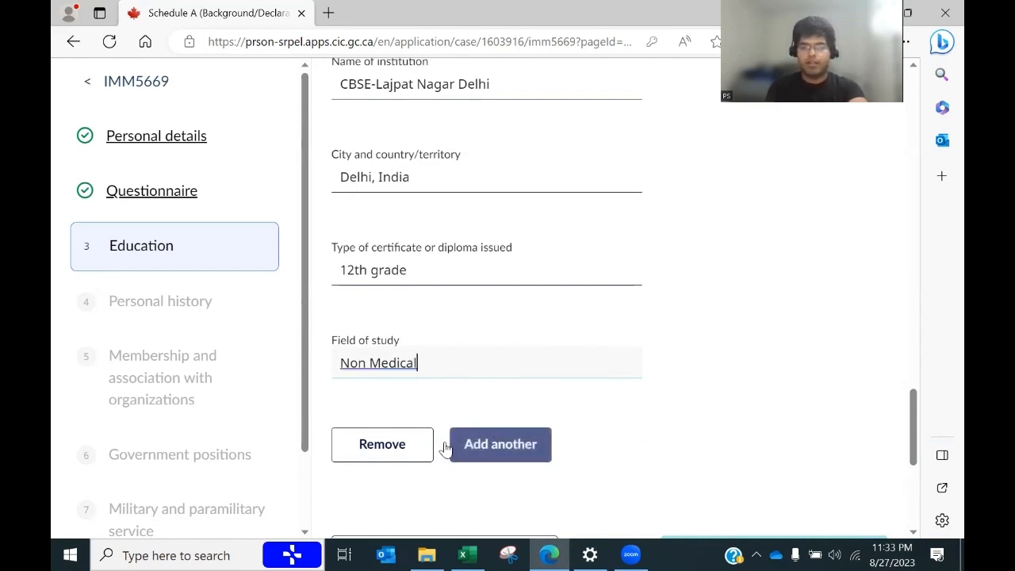
{"action": "scroll", "coordinate": [915, 413], "scroll_direction": "down", "scroll_amount": 3}
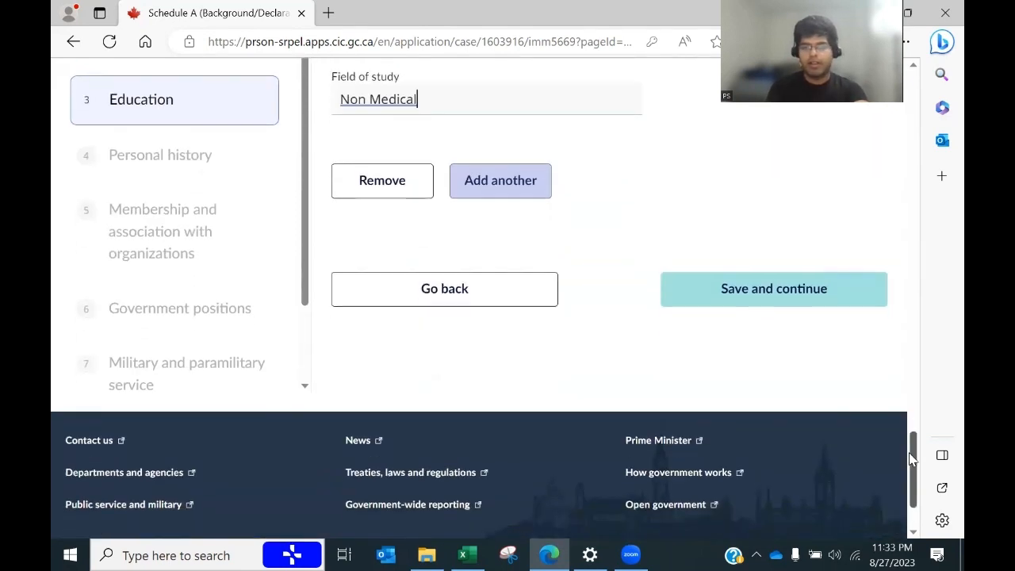
{"action": "left_click", "coordinate": [768, 300]}
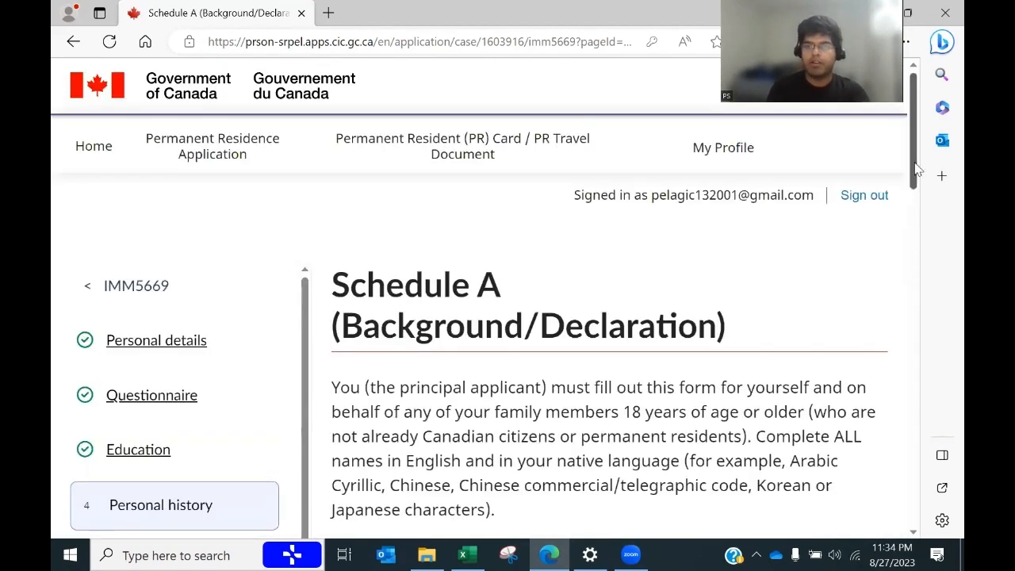
Step: Read the Personal history instructions, highlighting the notes on activities, 10 years, unemployment and recent-first order
{"action": "left_click_drag", "start_coordinate": [916, 168], "coordinate": [915, 279]}
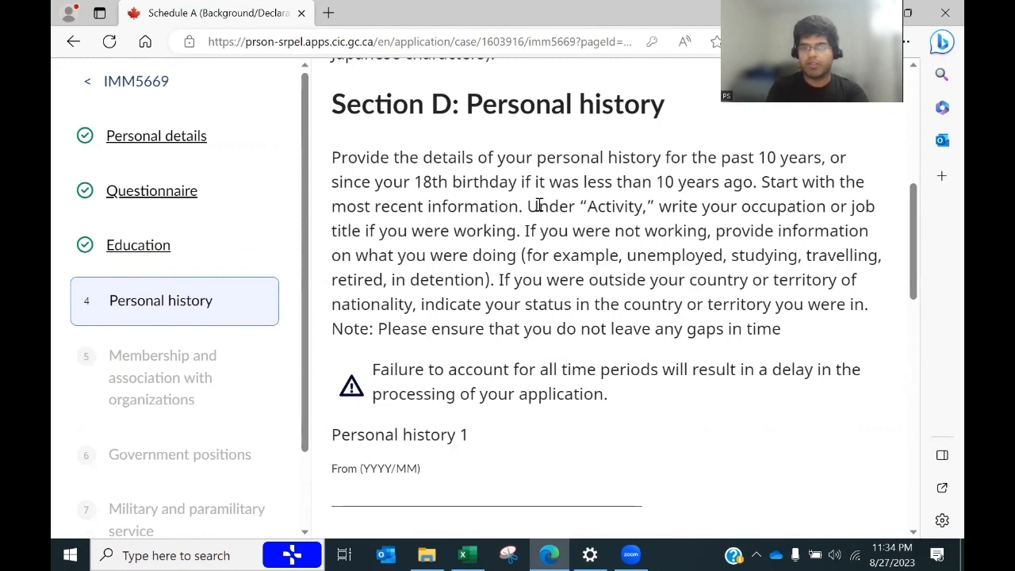
{"action": "left_click_drag", "start_coordinate": [538, 205], "coordinate": [878, 274]}
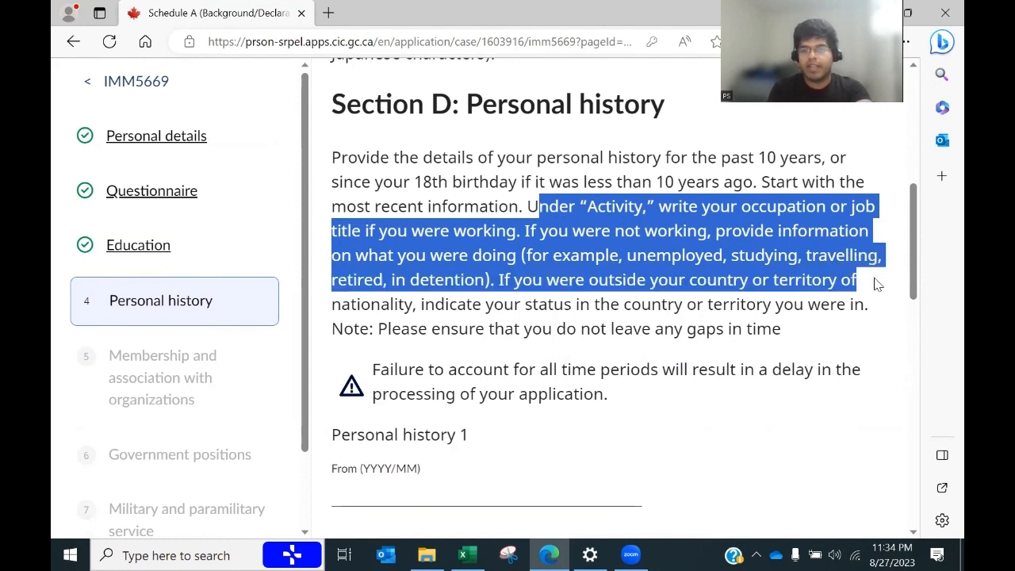
{"action": "left_click", "coordinate": [880, 300]}
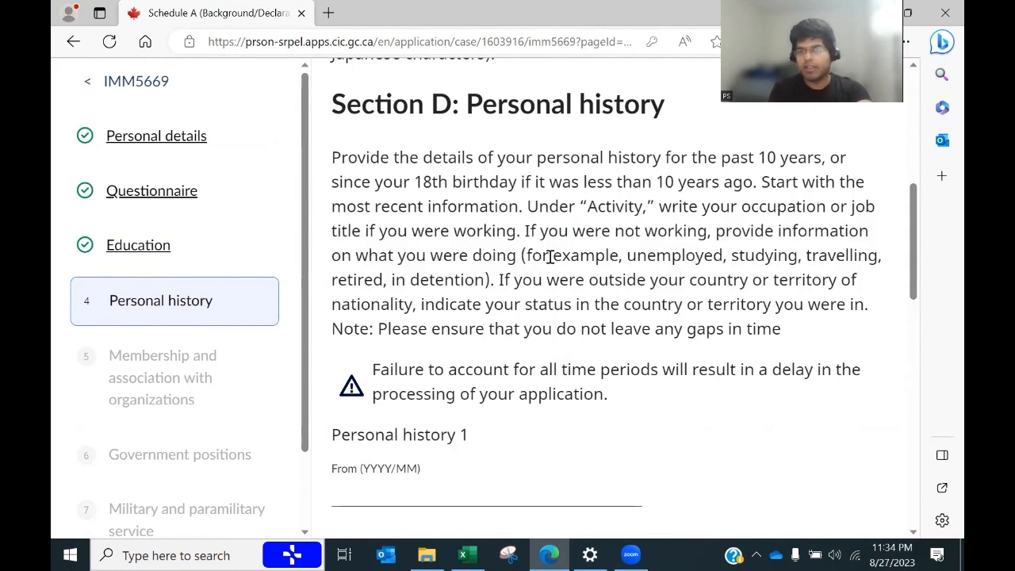
{"action": "left_click_drag", "start_coordinate": [613, 181], "coordinate": [758, 183]}
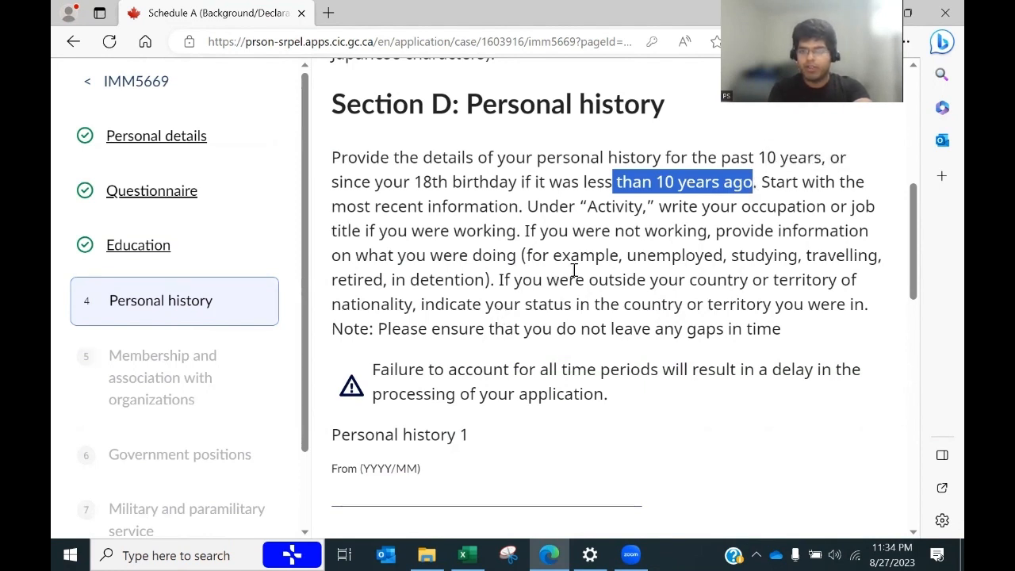
{"action": "double_click", "coordinate": [669, 256]}
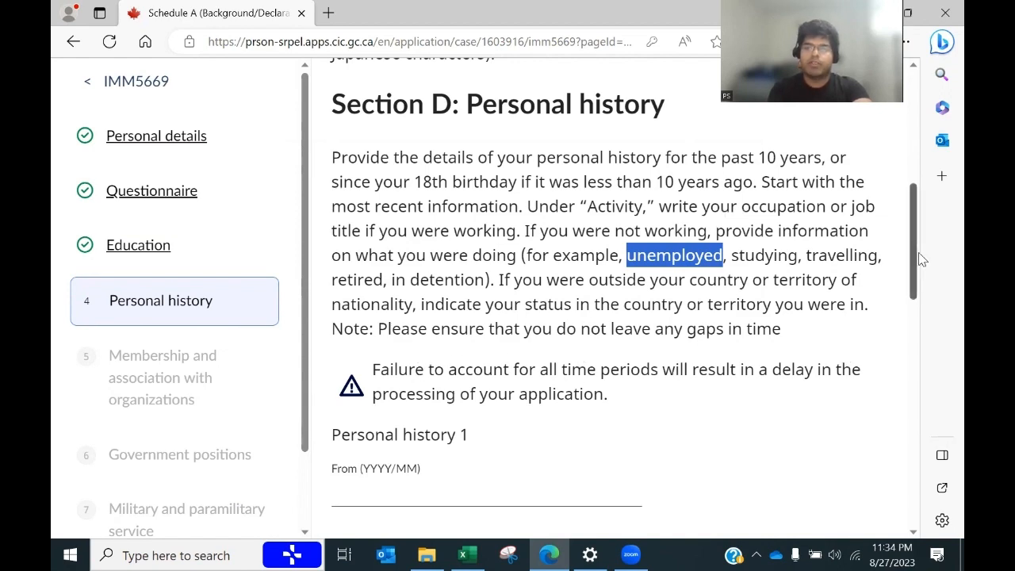
{"action": "mouse_move", "coordinate": [917, 256]}
{"action": "left_mouse_down"}
{"action": "mouse_move", "coordinate": [922, 291]}
{"action": "mouse_move", "coordinate": [922, 252]}
{"action": "left_mouse_up"}
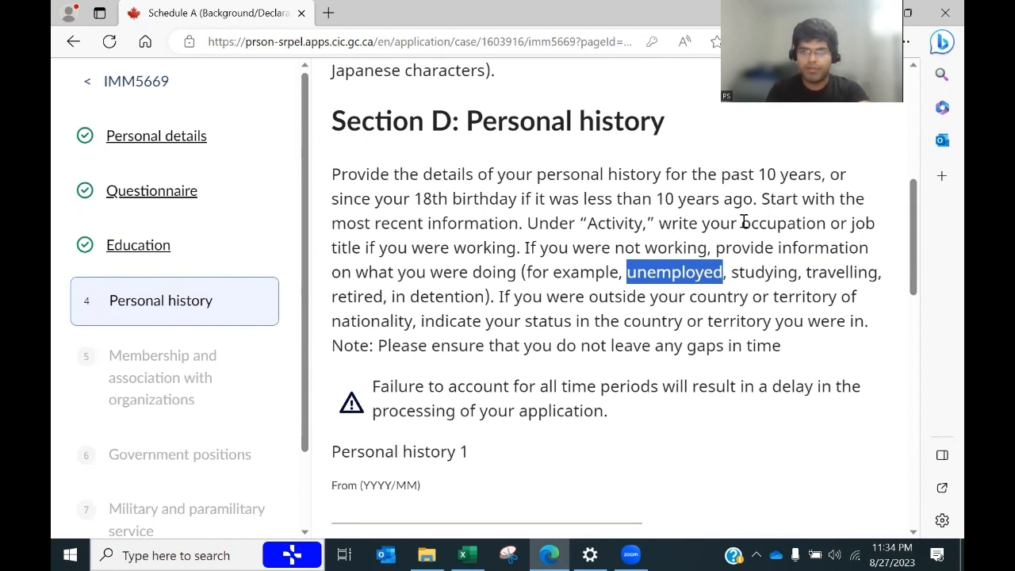
{"action": "left_click_drag", "start_coordinate": [762, 197], "coordinate": [523, 223]}
{"action": "scroll", "coordinate": [912, 279], "scroll_direction": "down", "scroll_amount": 3}
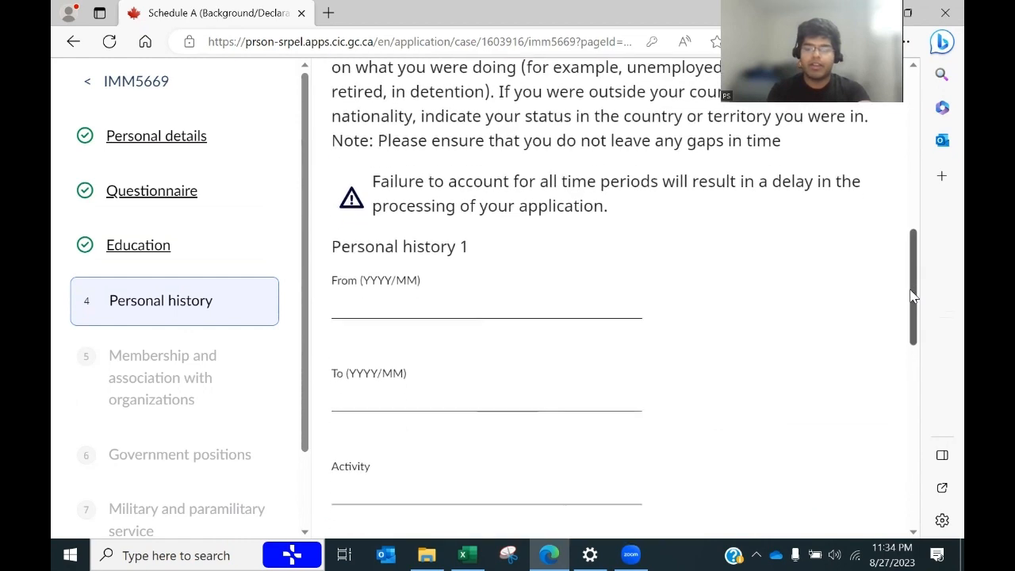
Step: Copy the employer name XYZ Company from the spreadsheet
{"action": "key", "text": "alt+Tab"}
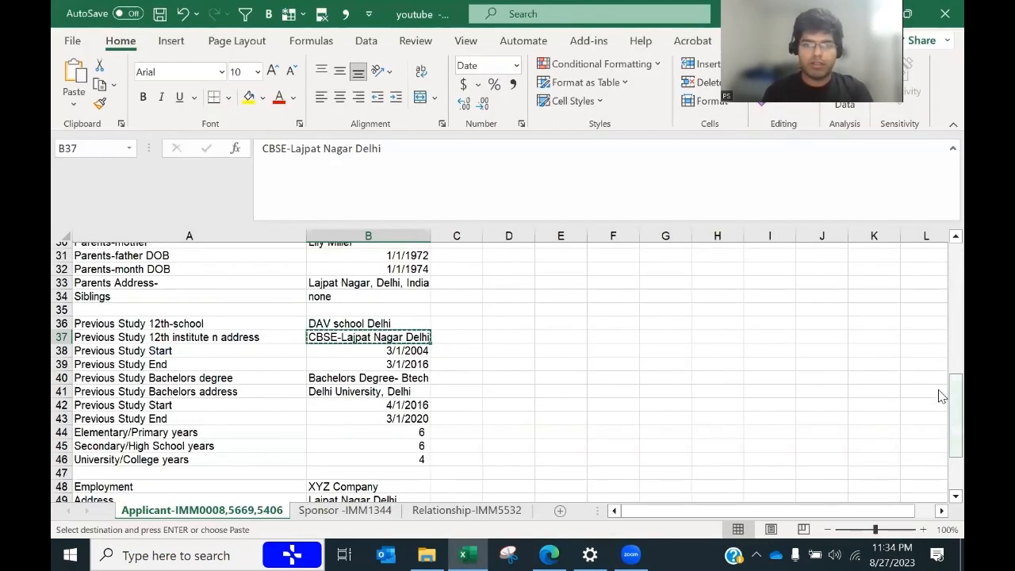
{"action": "left_click_drag", "start_coordinate": [941, 393], "coordinate": [941, 435]}
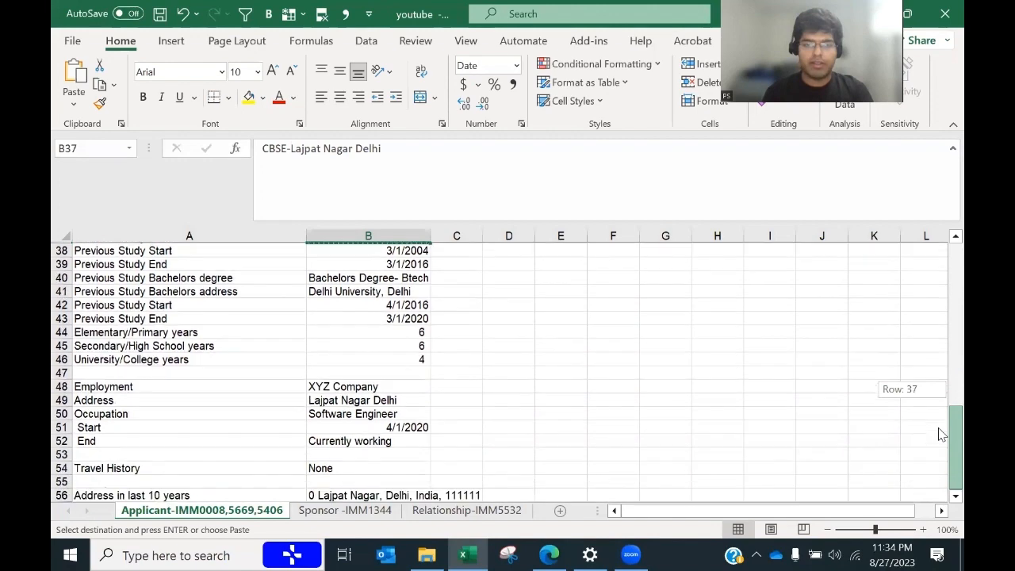
{"action": "left_click", "coordinate": [322, 387]}
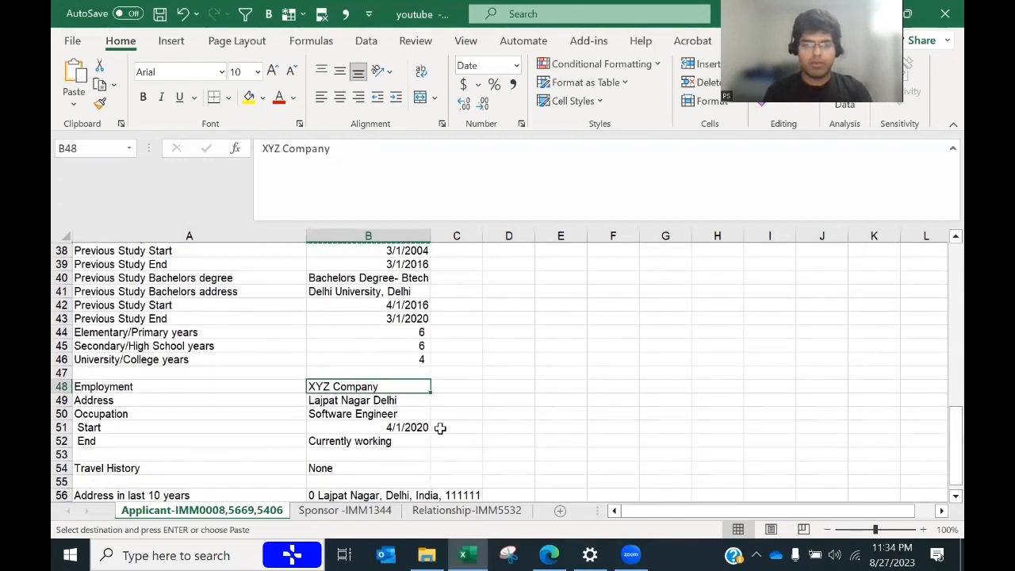
{"action": "key", "text": "ctrl+c"}
{"action": "key", "text": "alt+Tab"}
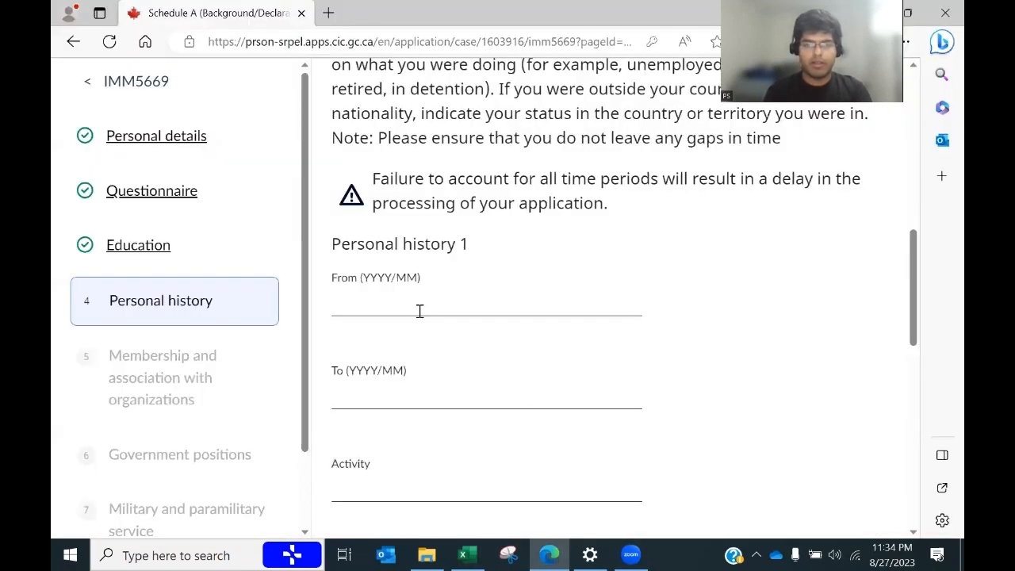
Step: Enter Personal history 1's dates as 2020/04 to 2023/08
{"action": "left_click", "coordinate": [414, 302]}
{"action": "type", "text": "2"}
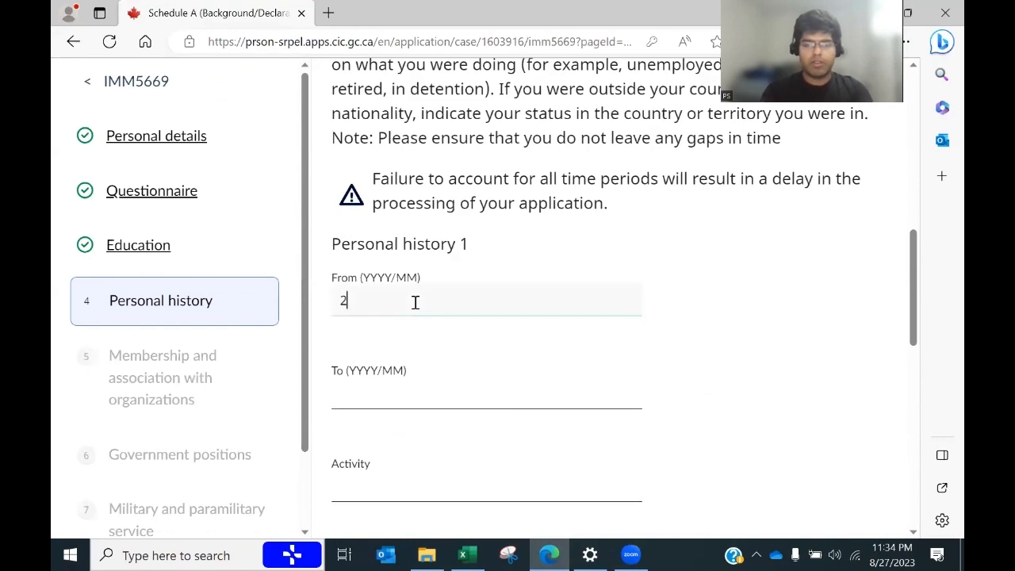
{"action": "type", "text": "020"}
{"action": "key", "text": "alt+Tab"}
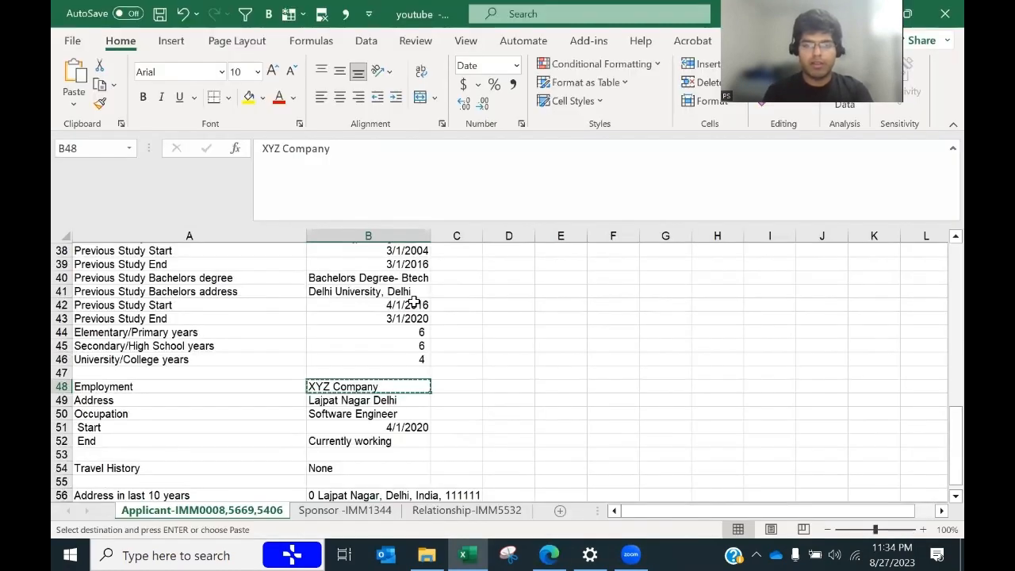
{"action": "key", "text": "alt+Tab"}
{"action": "type", "text": "/0"}
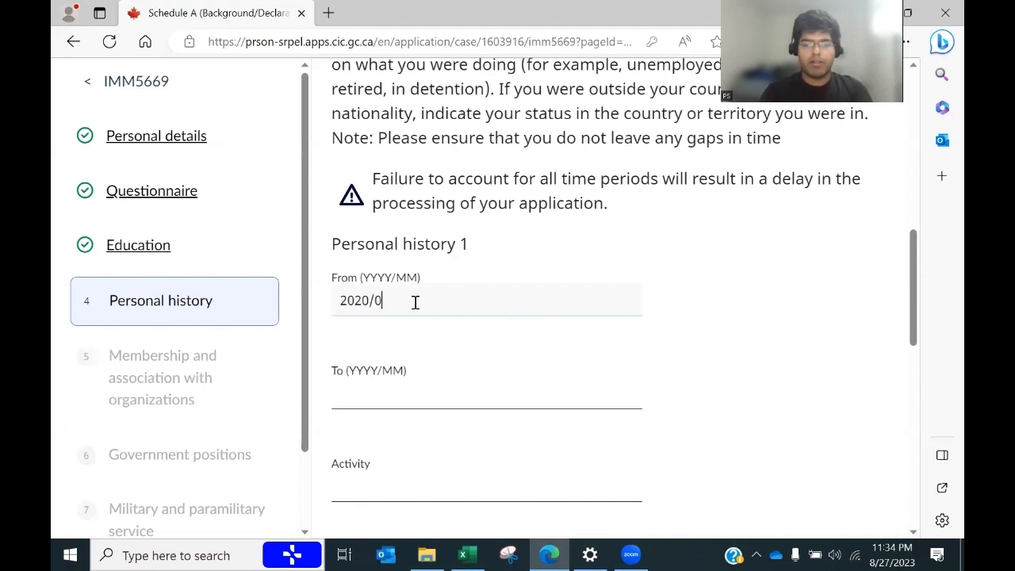
{"action": "type", "text": "4"}
{"action": "left_click", "coordinate": [381, 391]}
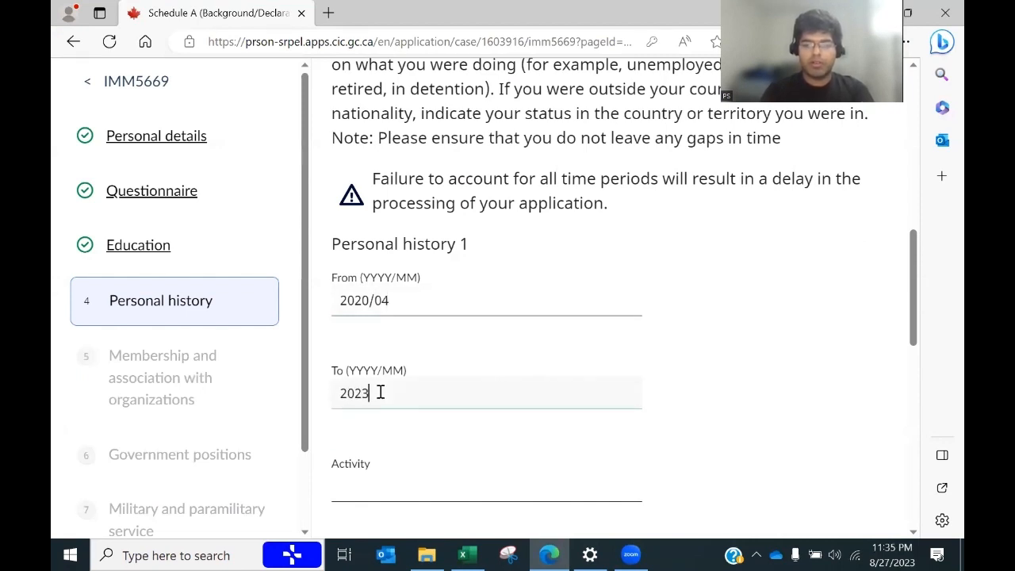
{"action": "type", "text": "023/08"}
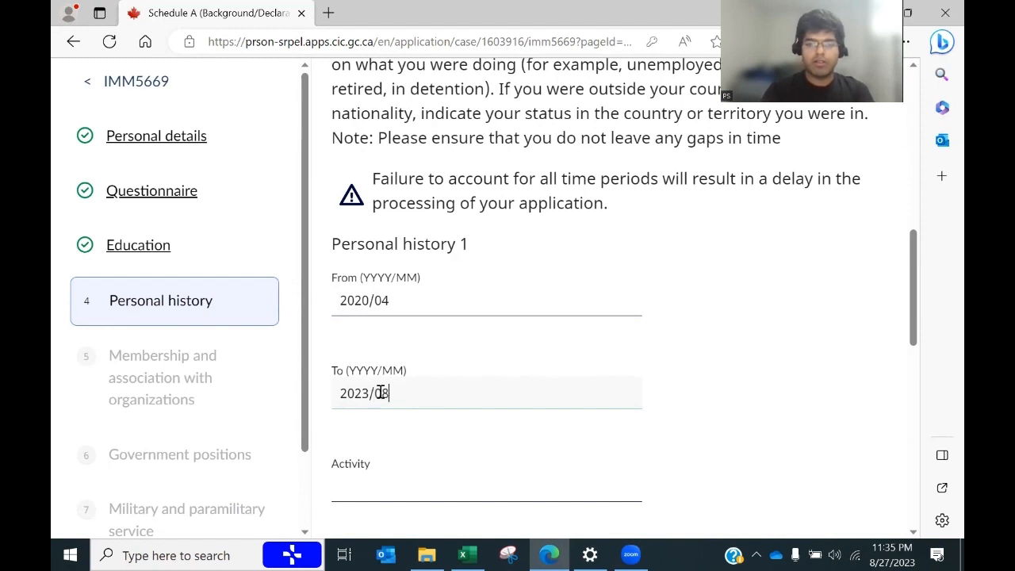
{"action": "key", "text": "Tab"}
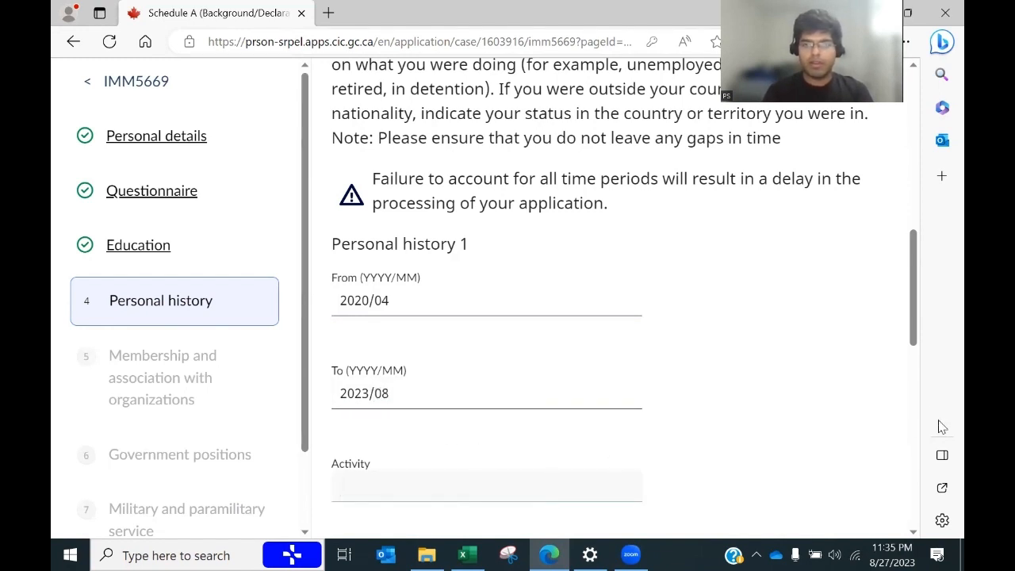
{"action": "left_click_drag", "start_coordinate": [913, 325], "coordinate": [911, 356]}
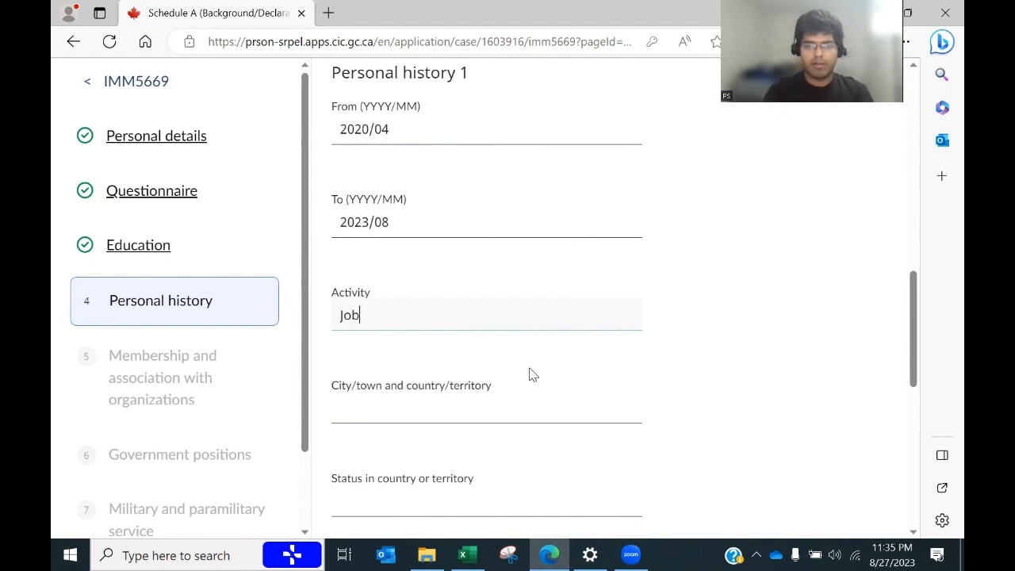
Step: Set Personal history 1's city to Delhi, India and change its Activity to Working - Job
{"action": "key", "text": "alt+Tab"}
{"action": "key", "text": "alt+Tab"}
{"action": "left_click", "coordinate": [373, 412]}
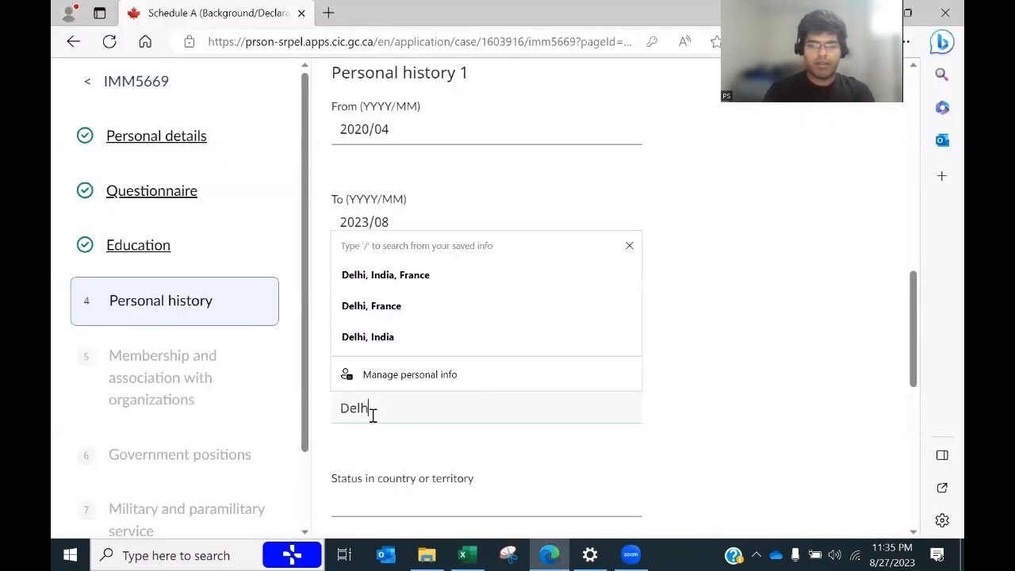
{"action": "type", "text": "Delhi, In"}
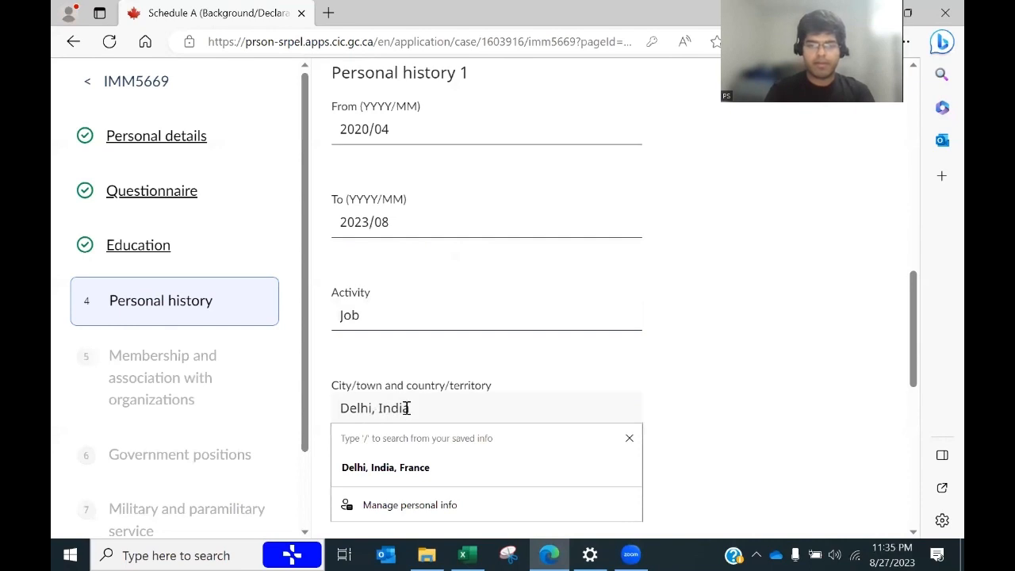
{"action": "type", "text": "dia"}
{"action": "key", "text": "Tab"}
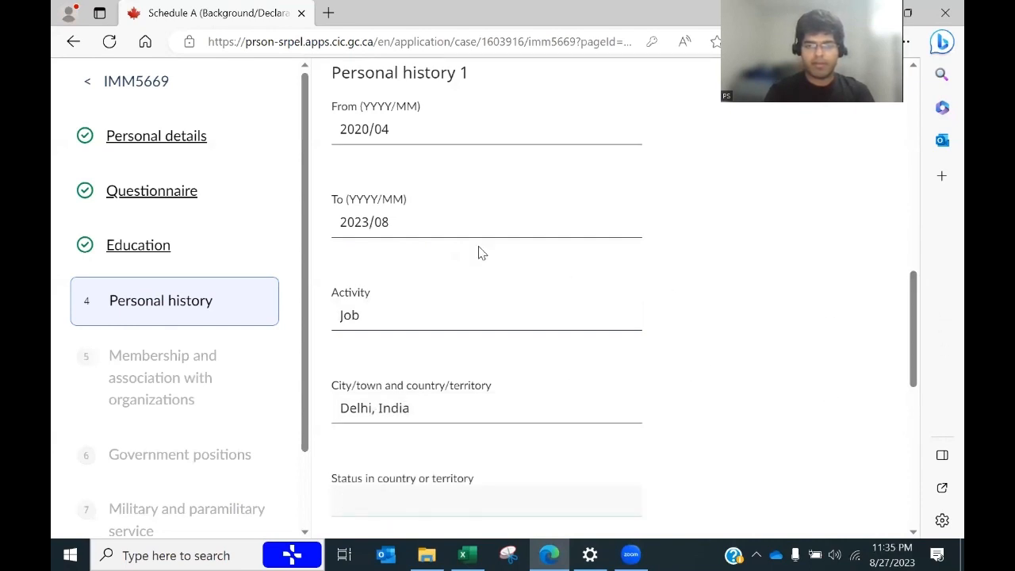
{"action": "left_click", "coordinate": [379, 318]}
{"action": "double_click", "coordinate": [379, 318]}
{"action": "type", "text": "Working -"}
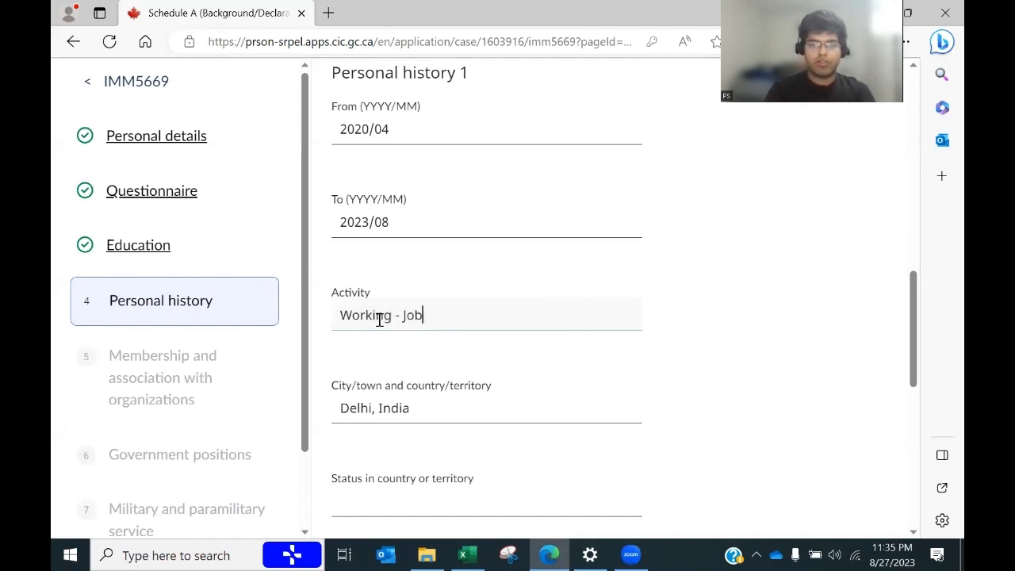
{"action": "key", "text": "Tab"}
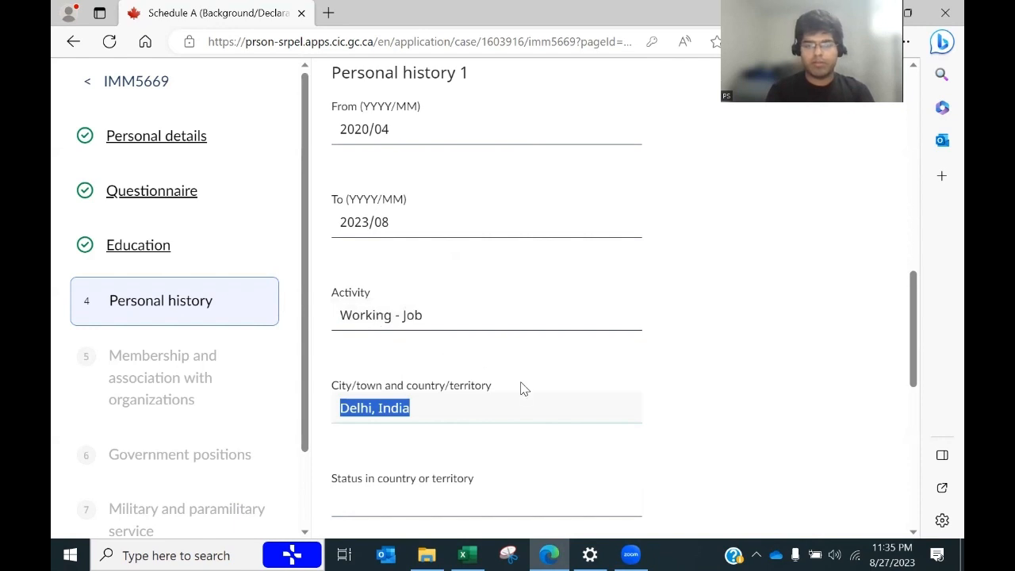
Step: Set status to Citizen, paste XYZ Company as the employer, and add Personal history 2
{"action": "left_click_drag", "start_coordinate": [915, 332], "coordinate": [911, 369]}
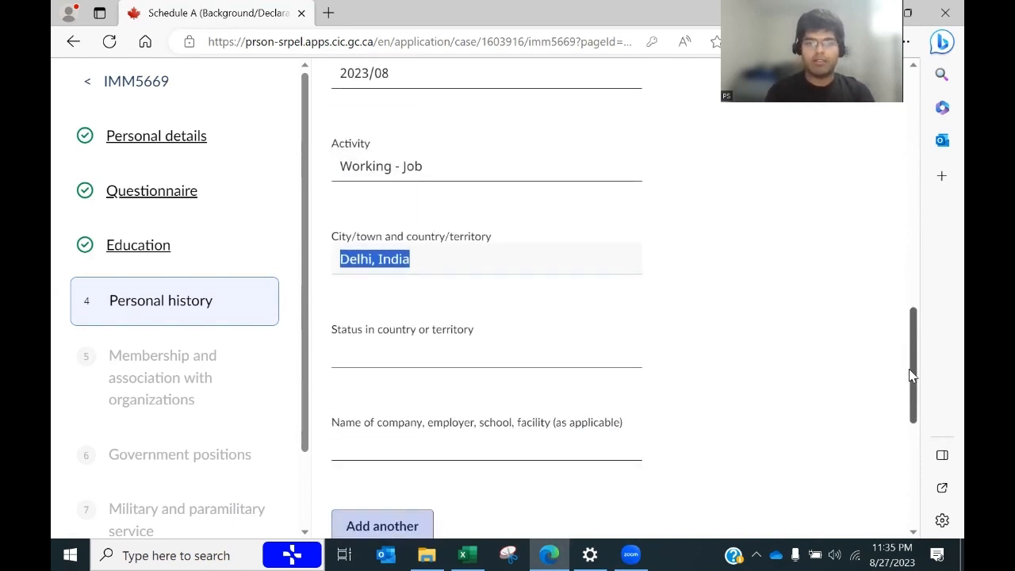
{"action": "left_click", "coordinate": [420, 358]}
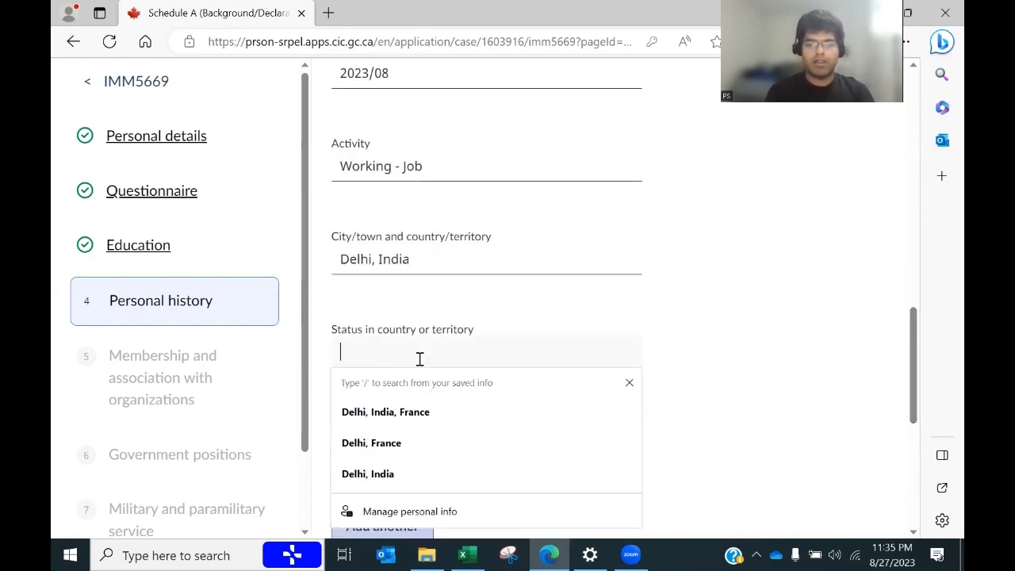
{"action": "type", "text": "Citixen"}
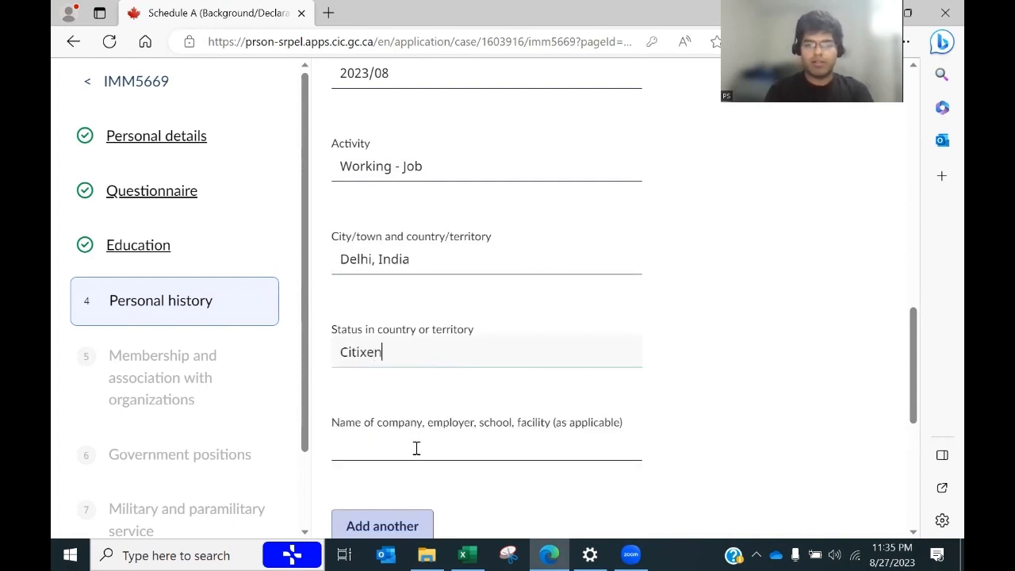
{"action": "left_click", "coordinate": [416, 448]}
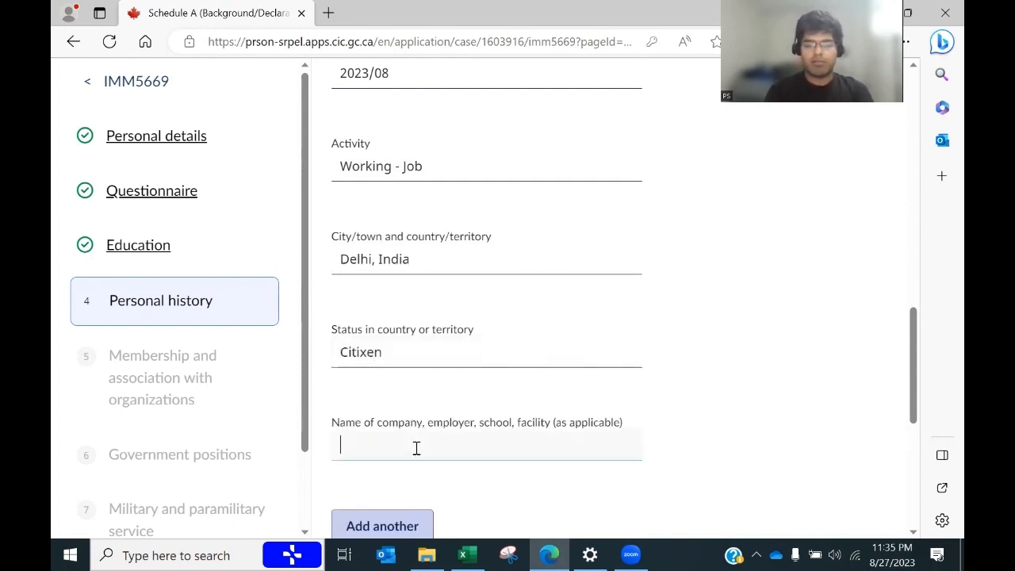
{"action": "key", "text": "alt+Tab"}
{"action": "key", "text": "ctrl+c"}
{"action": "key", "text": "alt+Tab"}
{"action": "key", "text": "ctrl+v"}
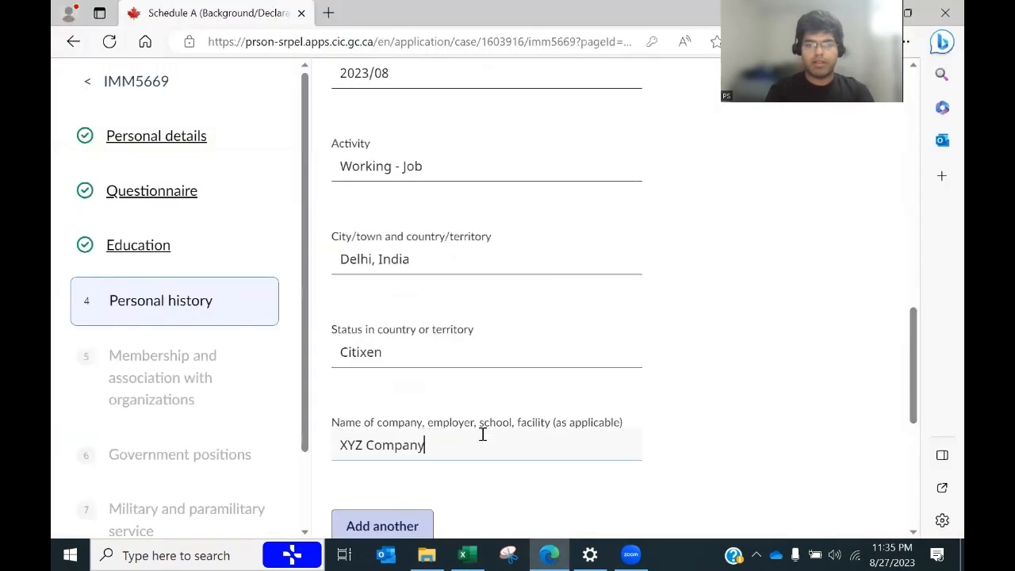
{"action": "left_click_drag", "start_coordinate": [912, 390], "coordinate": [918, 421]}
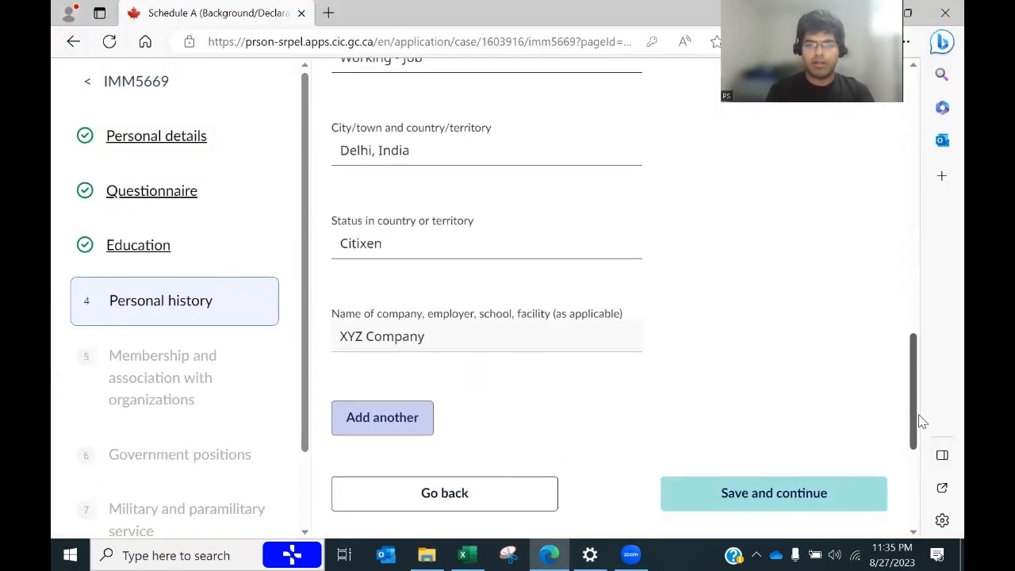
{"action": "left_click", "coordinate": [385, 415]}
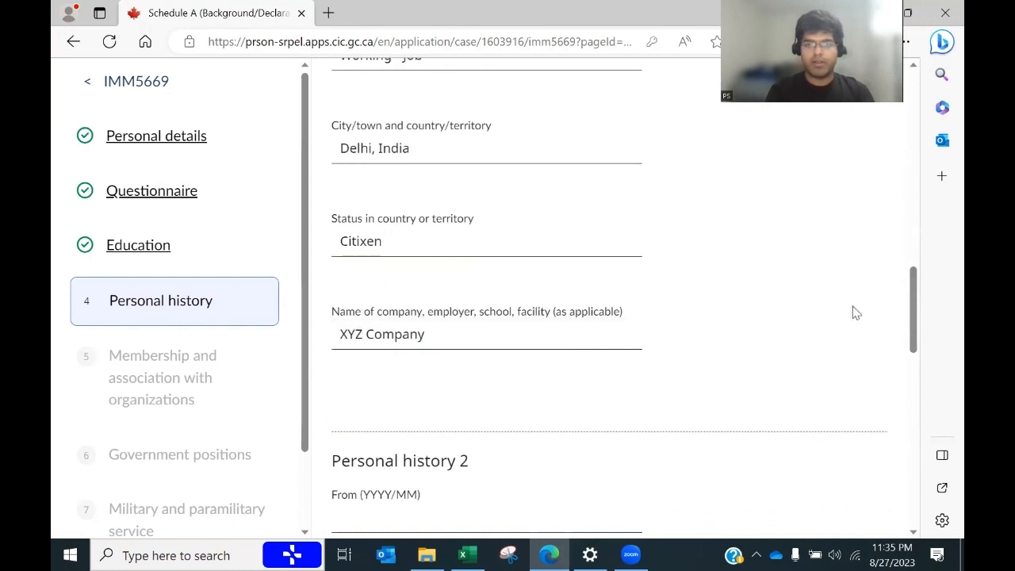
Step: Enter Personal history 2's dates 2016/04 to 2020/03 from the spreadsheet
{"action": "left_click_drag", "start_coordinate": [911, 285], "coordinate": [909, 324]}
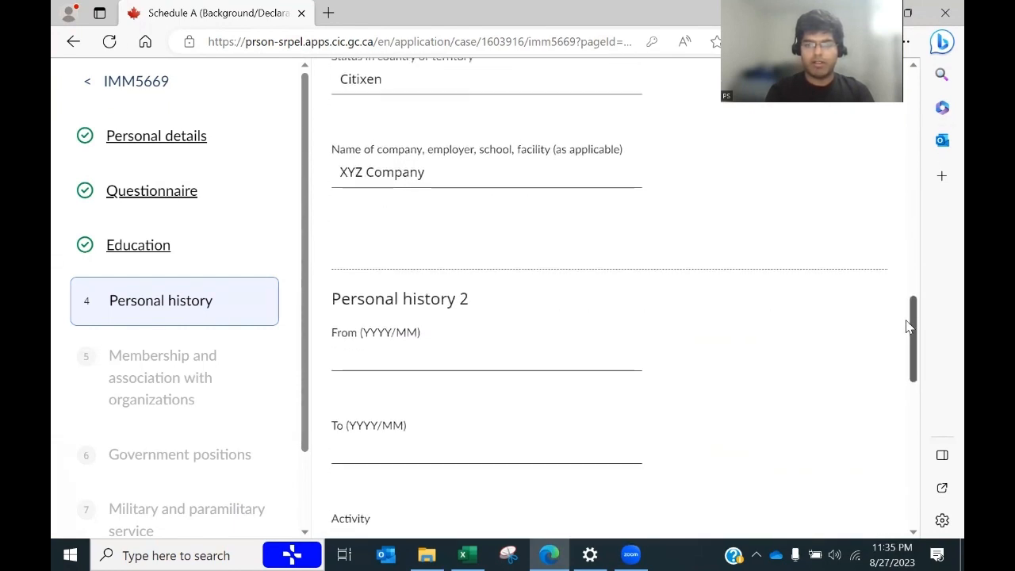
{"action": "key", "text": "alt+Tab"}
{"action": "left_click_drag", "start_coordinate": [940, 396], "coordinate": [941, 401]}
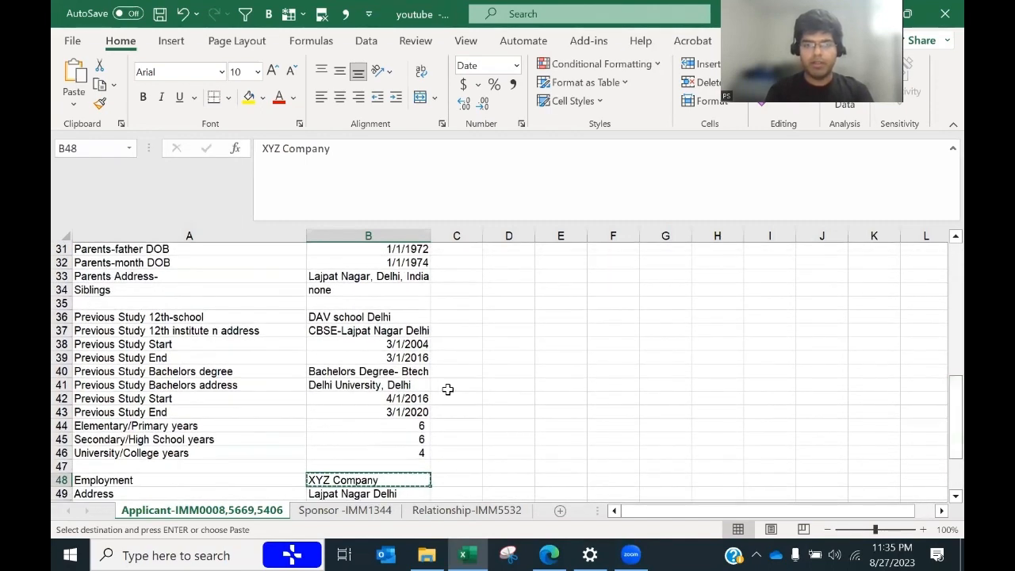
{"action": "key", "text": "alt+Tab"}
{"action": "left_click", "coordinate": [403, 354]}
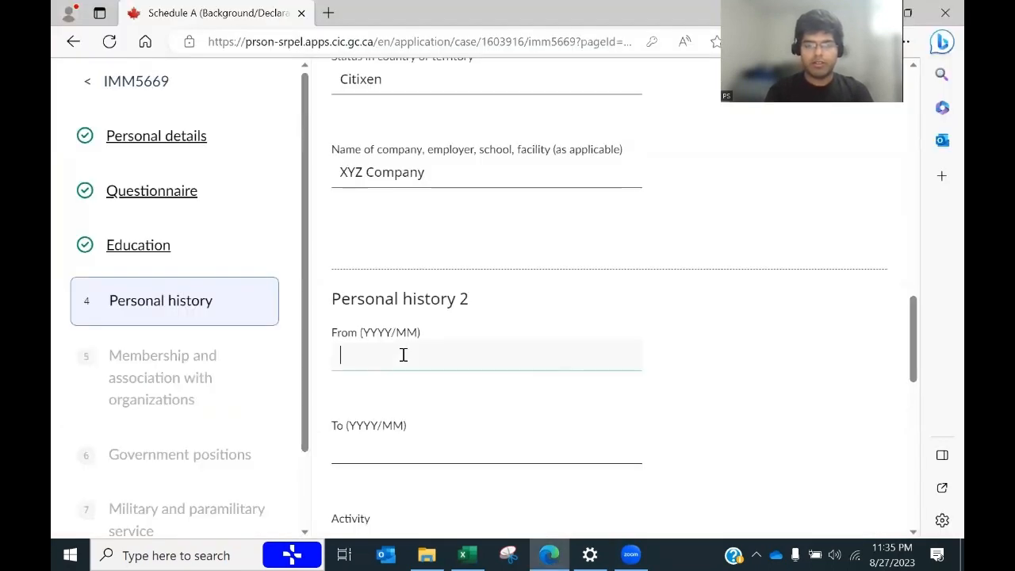
{"action": "key", "text": "alt+Tab"}
{"action": "key", "text": "alt+Tab"}
{"action": "type", "text": "2"}
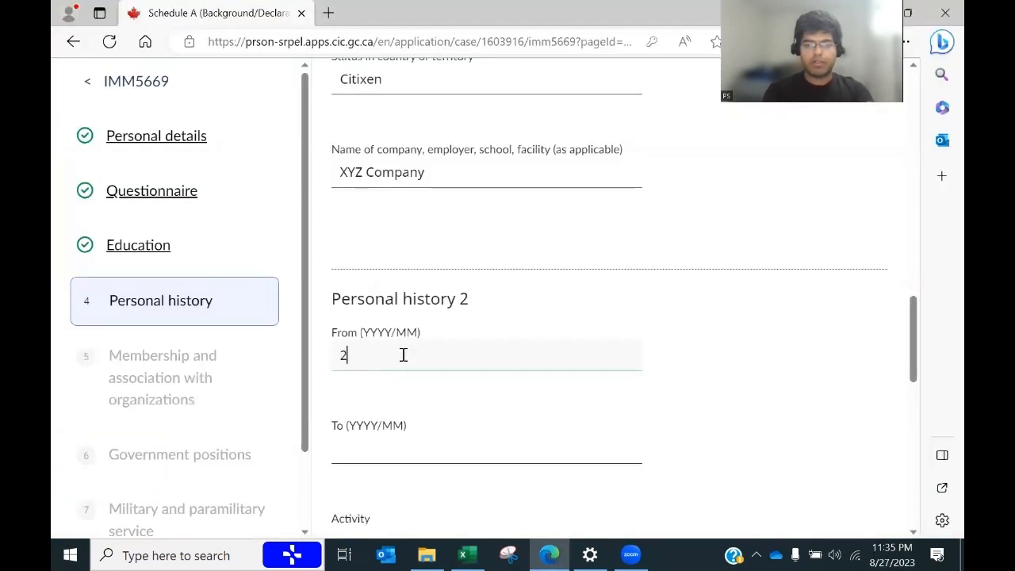
{"action": "type", "text": "016"}
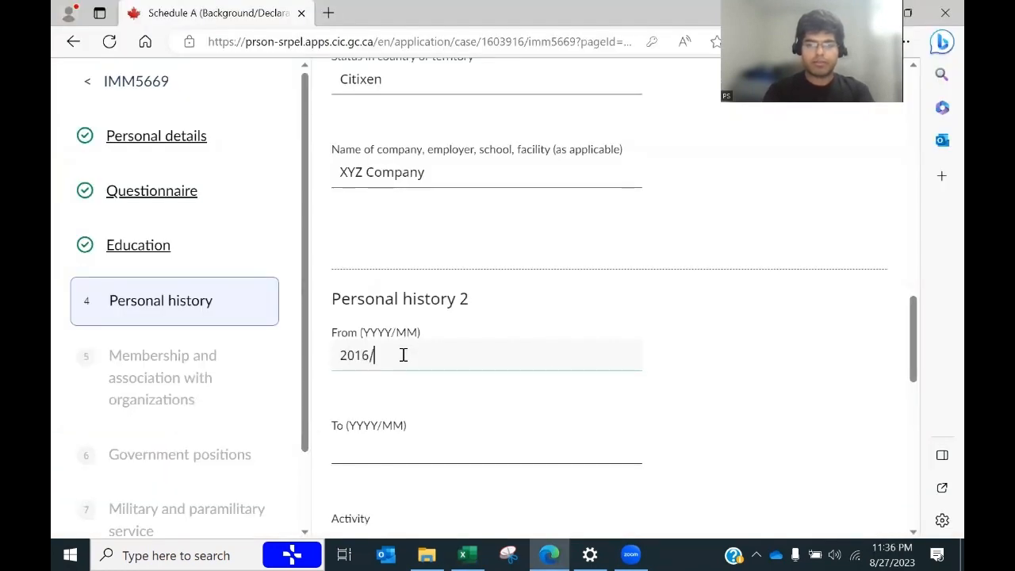
{"action": "type", "text": "/04"}
{"action": "key", "text": "alt+Tab"}
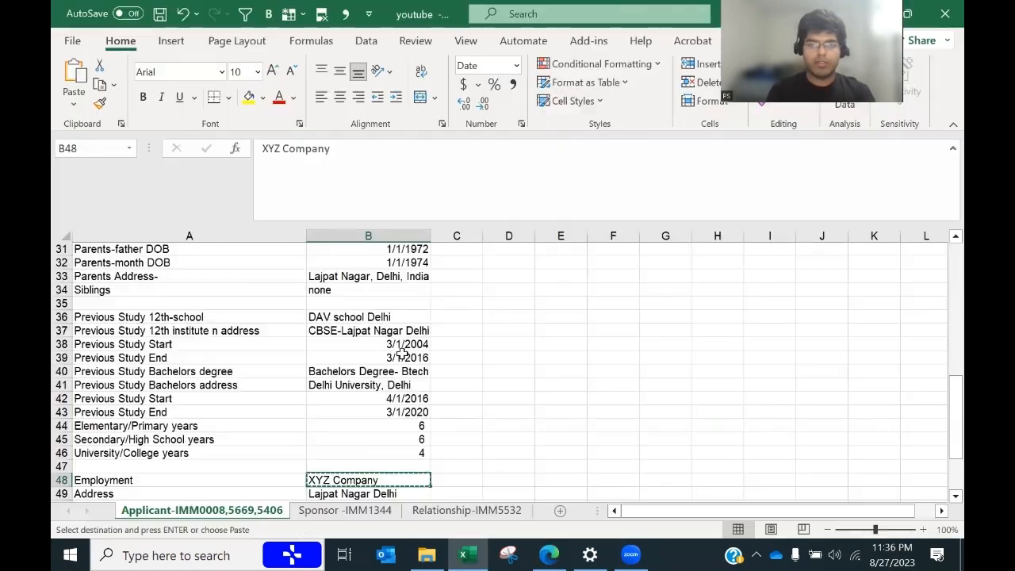
{"action": "key", "text": "alt+Tab"}
{"action": "left_click", "coordinate": [388, 446]}
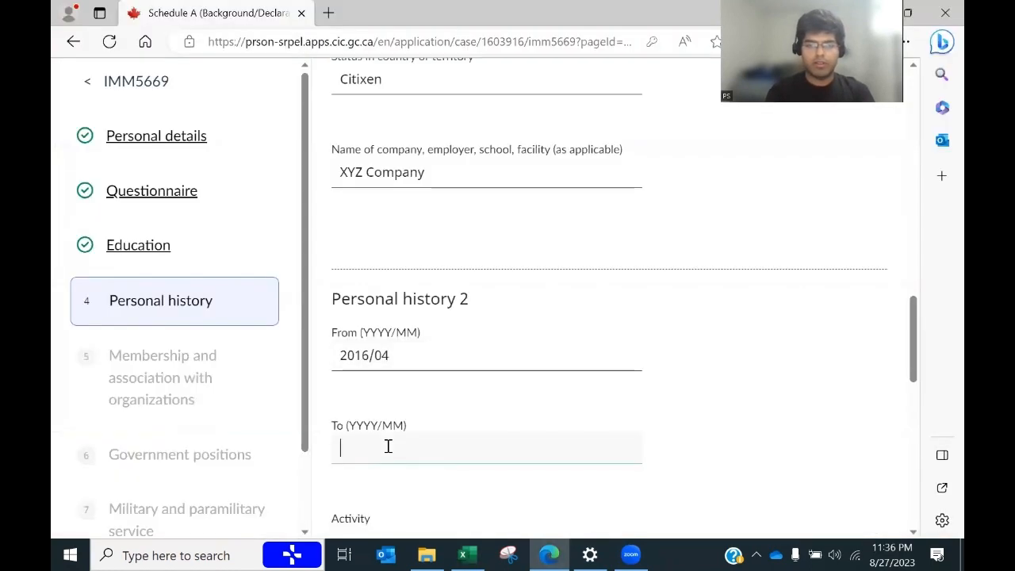
{"action": "key", "text": "alt+Tab"}
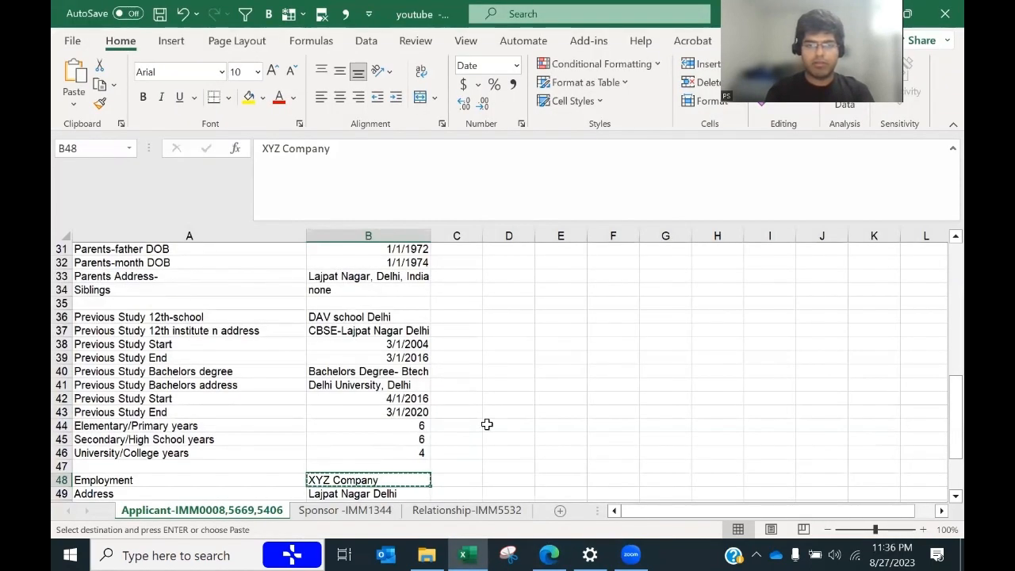
{"action": "key", "text": "alt+Tab"}
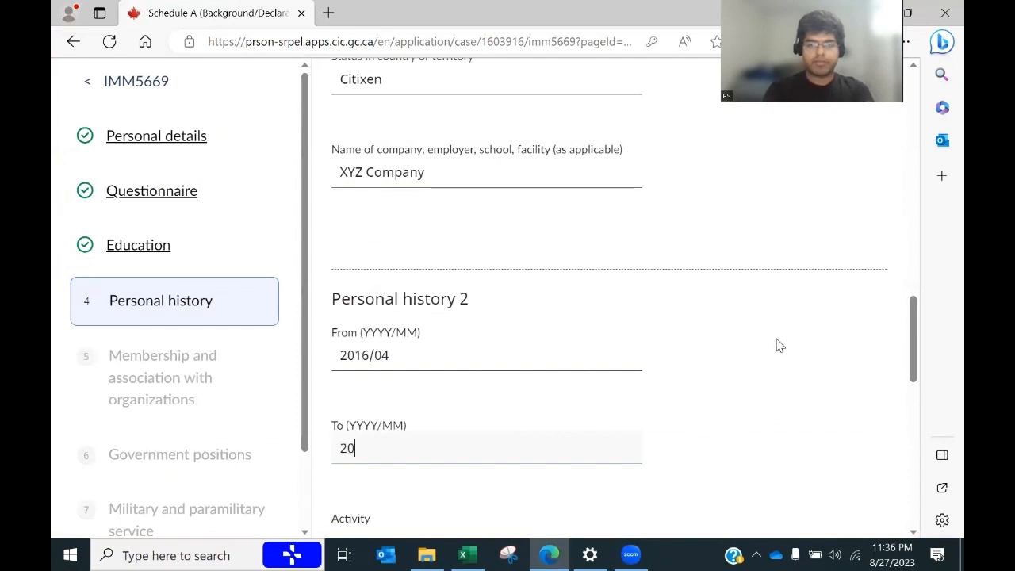
{"action": "type", "text": "2020/03"}
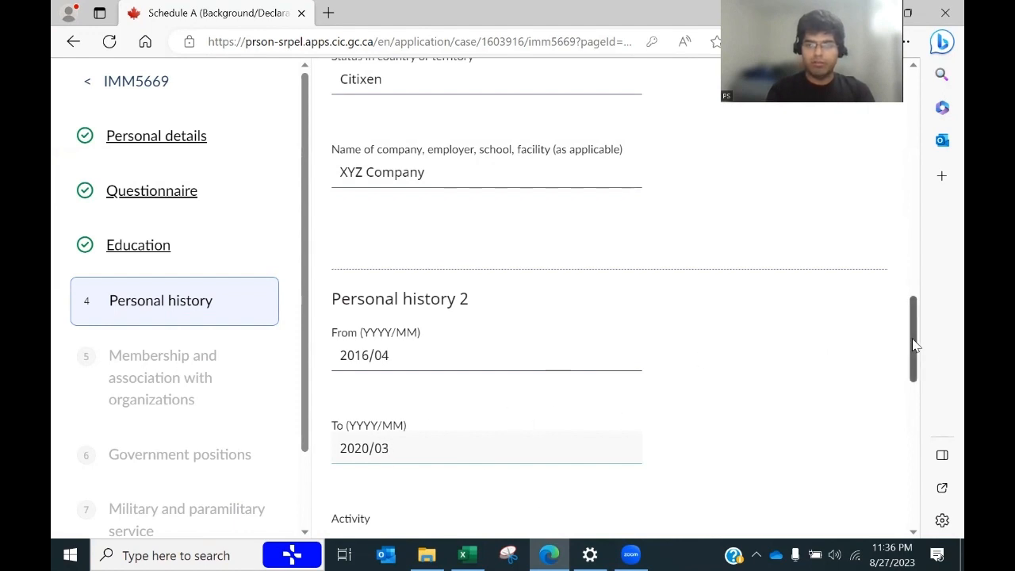
{"action": "scroll", "coordinate": [913, 344], "scroll_direction": "up", "scroll_amount": 1}
{"action": "scroll", "coordinate": [904, 339], "scroll_direction": "down", "scroll_amount": 1}
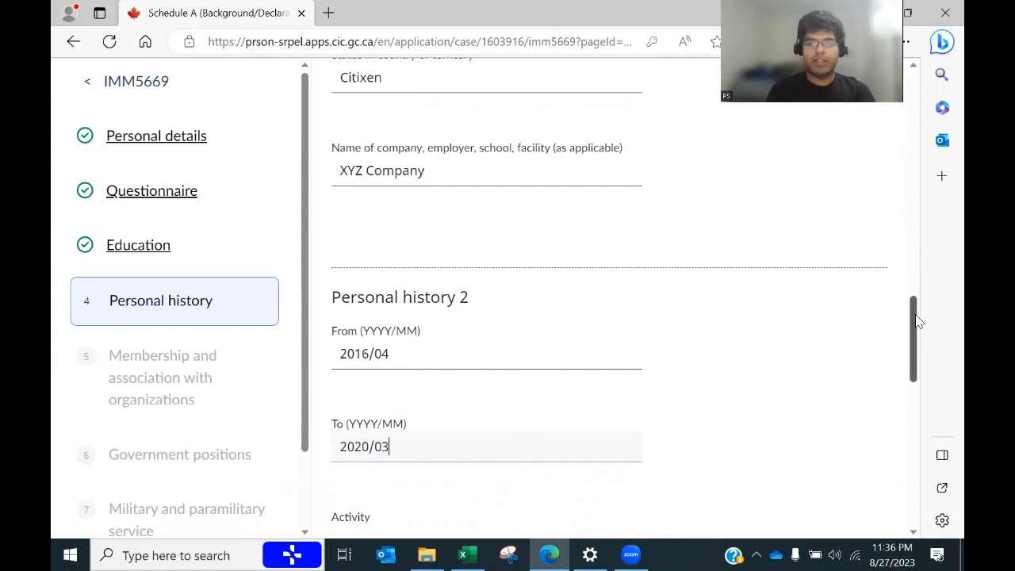
{"action": "left_click_drag", "start_coordinate": [917, 321], "coordinate": [897, 363]}
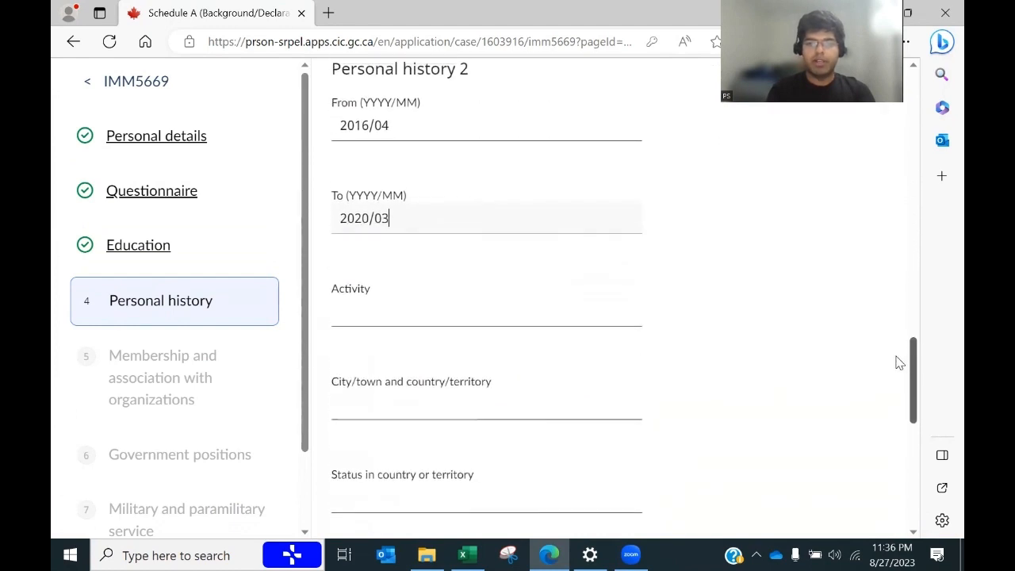
Step: Set the Activity to Studying Bachelors within 21 characters and the city to Delhi, India
{"action": "left_click", "coordinate": [437, 316]}
{"action": "key", "text": "alt+Tab"}
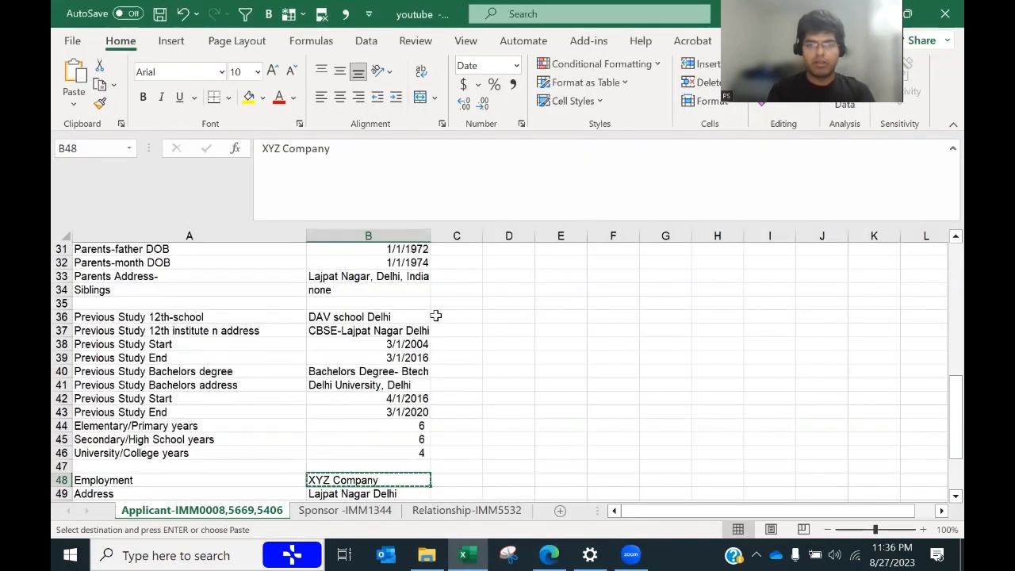
{"action": "key", "text": "alt+Tab"}
{"action": "type", "text": "Studyinmg"}
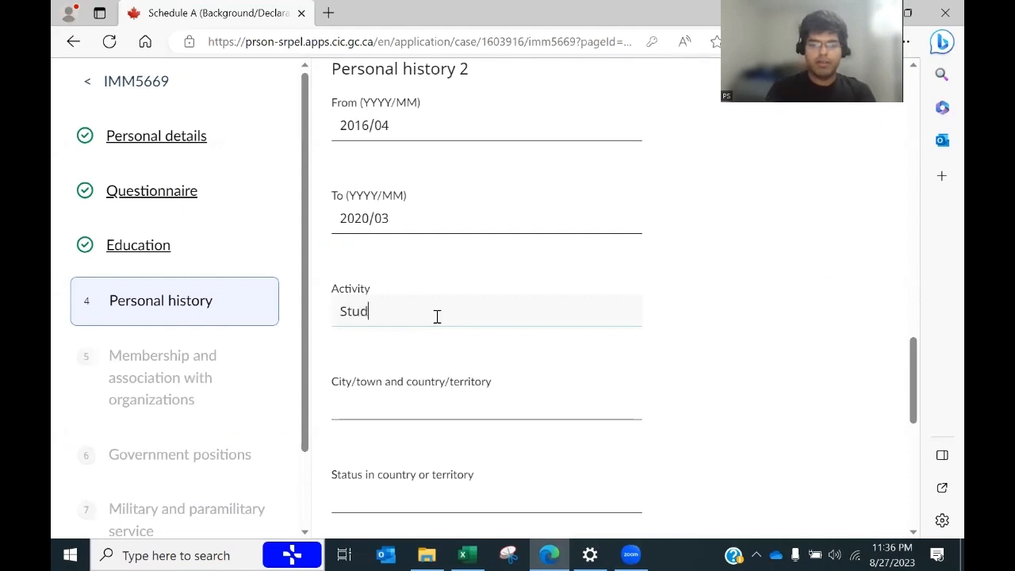
{"action": "key", "text": "BackSpace"}
{"action": "key", "text": "BackSpace"}
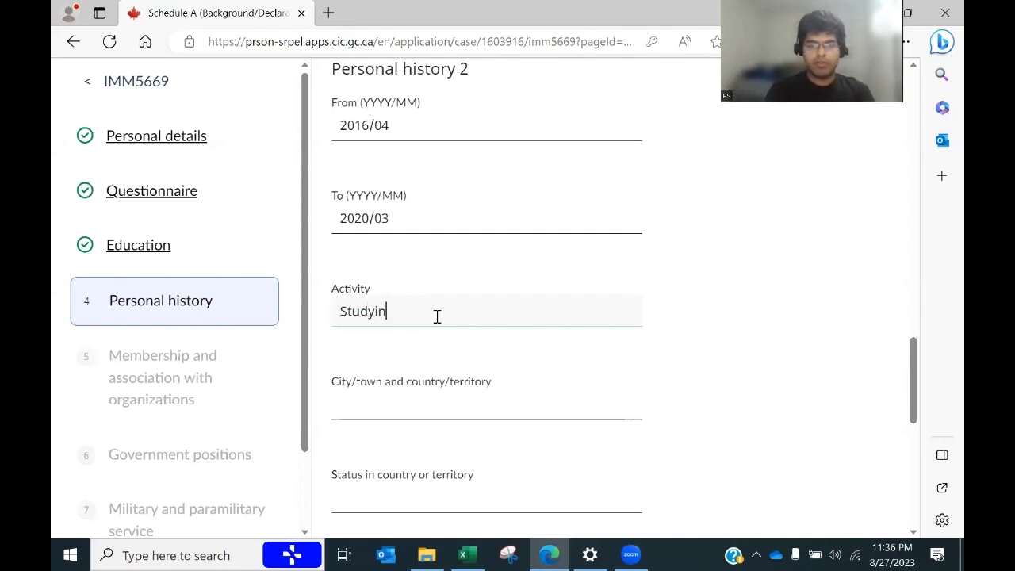
{"action": "type", "text": "g Bache"}
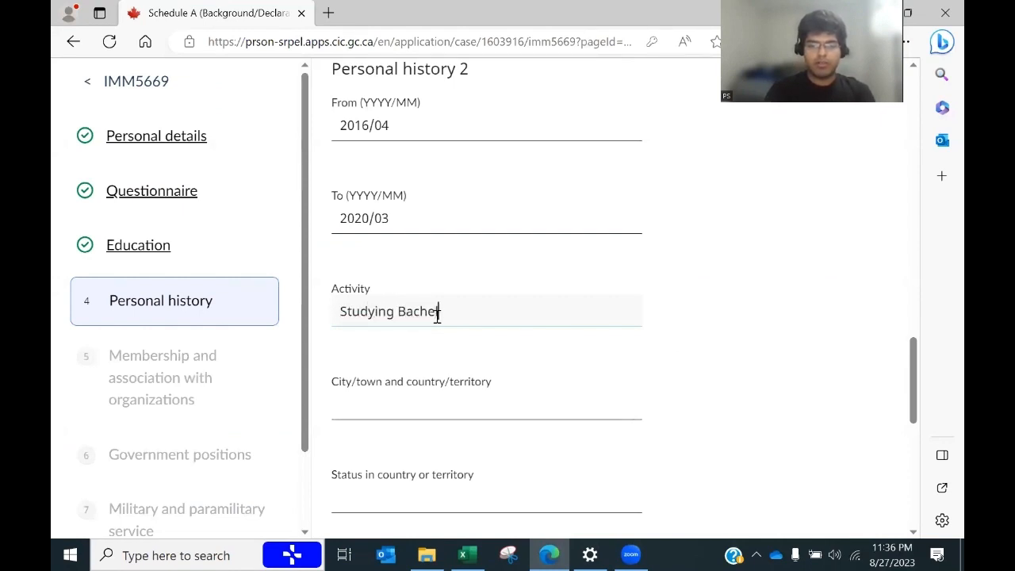
{"action": "type", "text": "lors"}
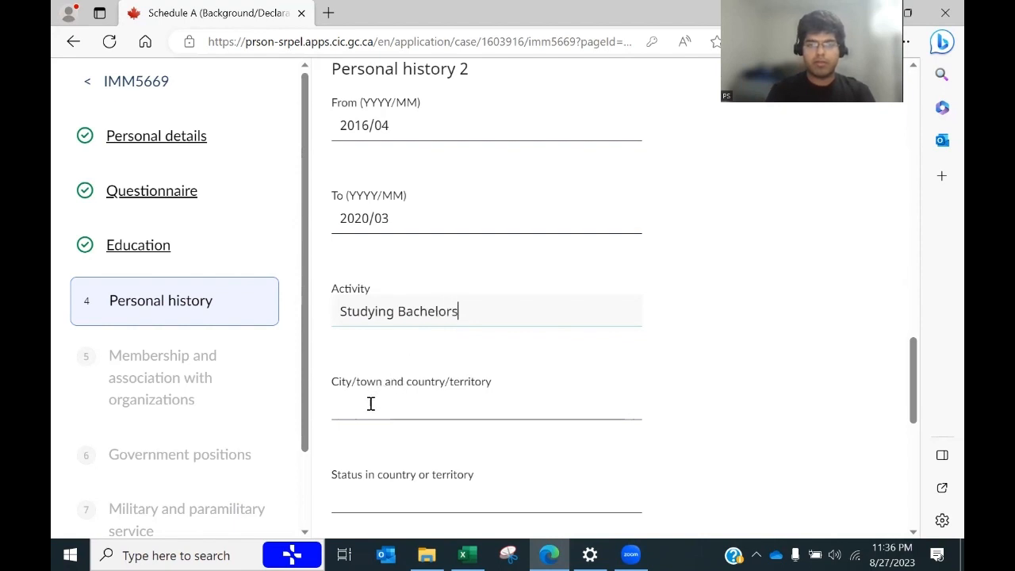
{"action": "type", "text": " degre"}
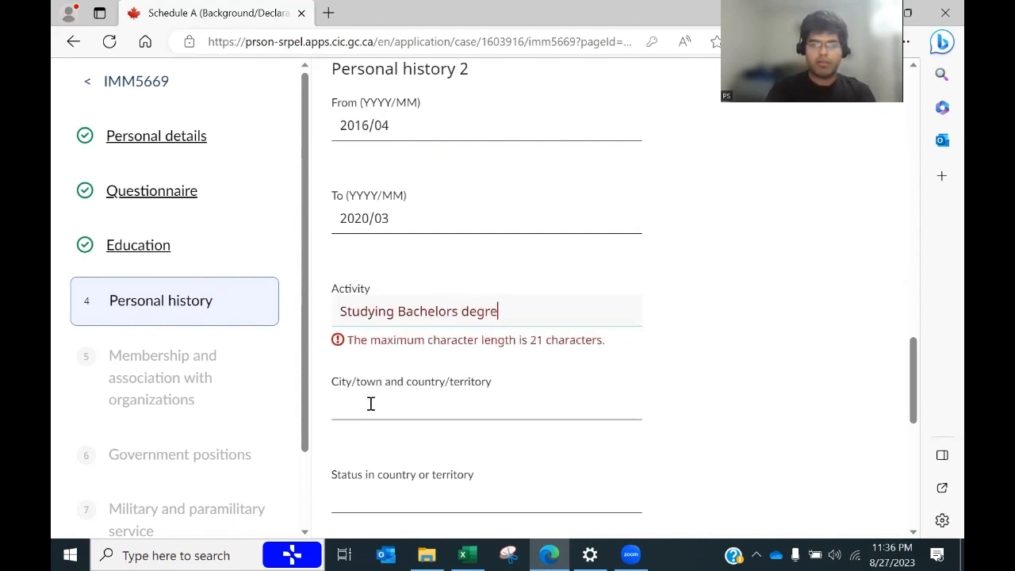
{"action": "key", "text": "BackSpace"}
{"action": "key", "text": "BackSpace"}
{"action": "key", "text": "BackSpace"}
{"action": "key", "text": "BackSpace"}
{"action": "left_click", "coordinate": [370, 403]}
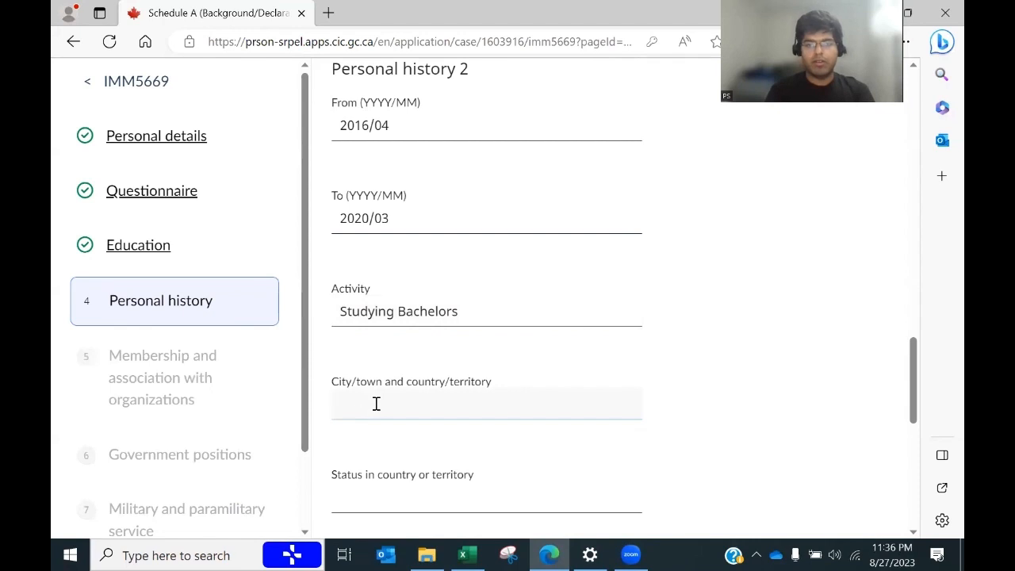
{"action": "type", "text": "Delhi,"}
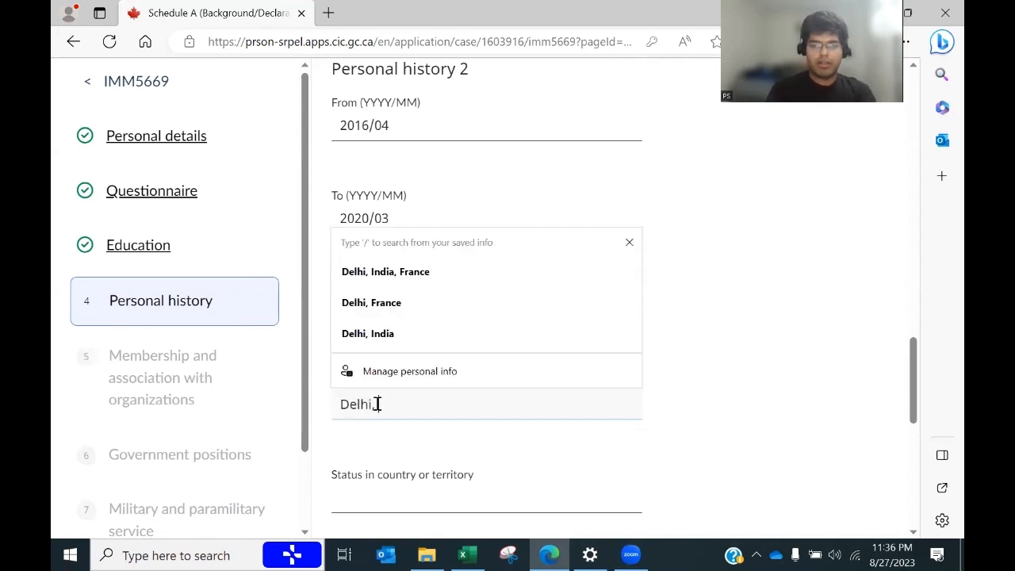
{"action": "type", "text": " India"}
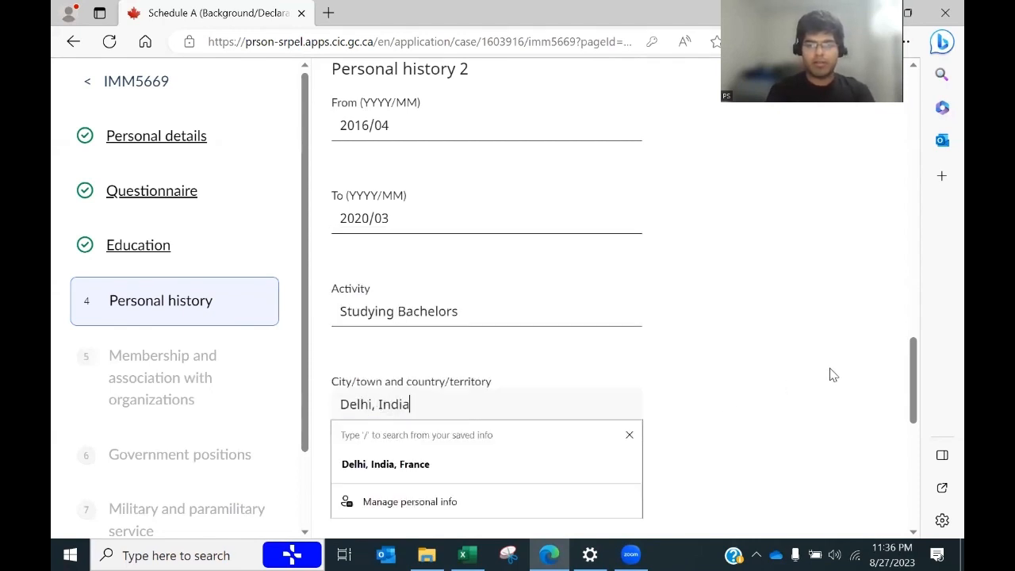
{"action": "left_click", "coordinate": [829, 374]}
{"action": "left_click_drag", "start_coordinate": [917, 392], "coordinate": [912, 421]}
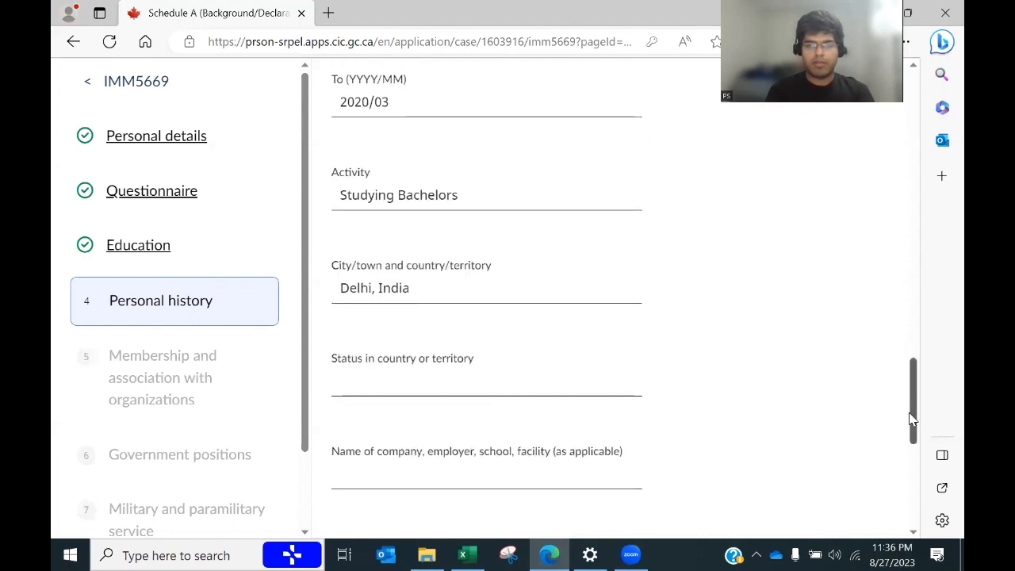
Step: Set status to Citizen, paste Delhi University, Delhi from B41 as the school, and add Personal history 3
{"action": "left_click", "coordinate": [349, 380]}
{"action": "type", "text": "C"}
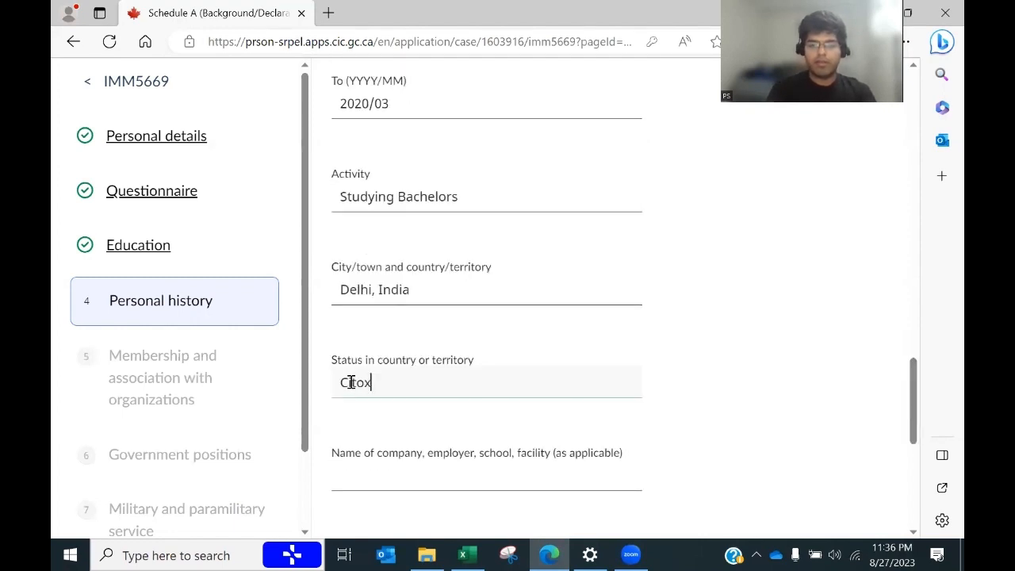
{"action": "type", "text": "itizen"}
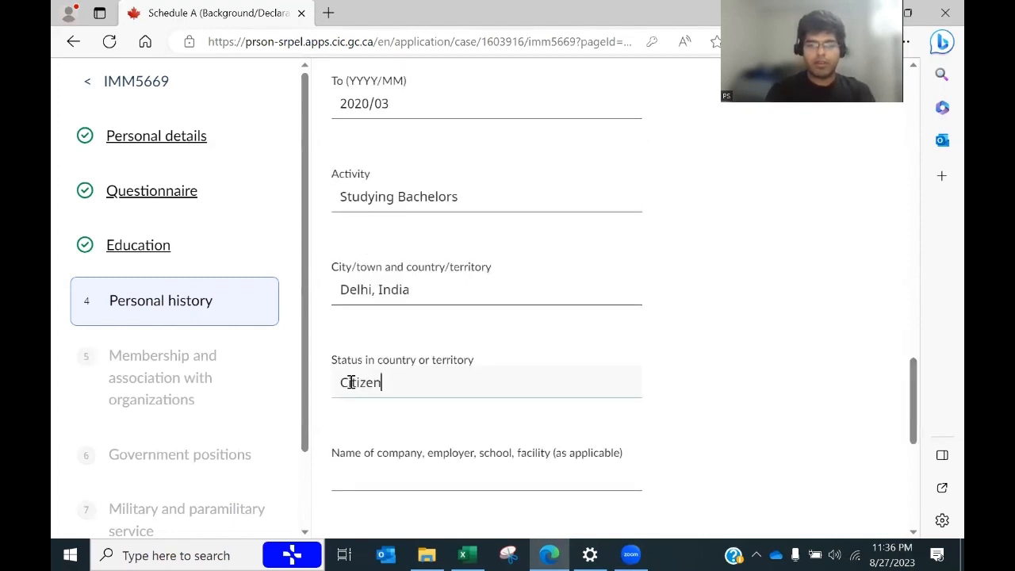
{"action": "left_click", "coordinate": [439, 478]}
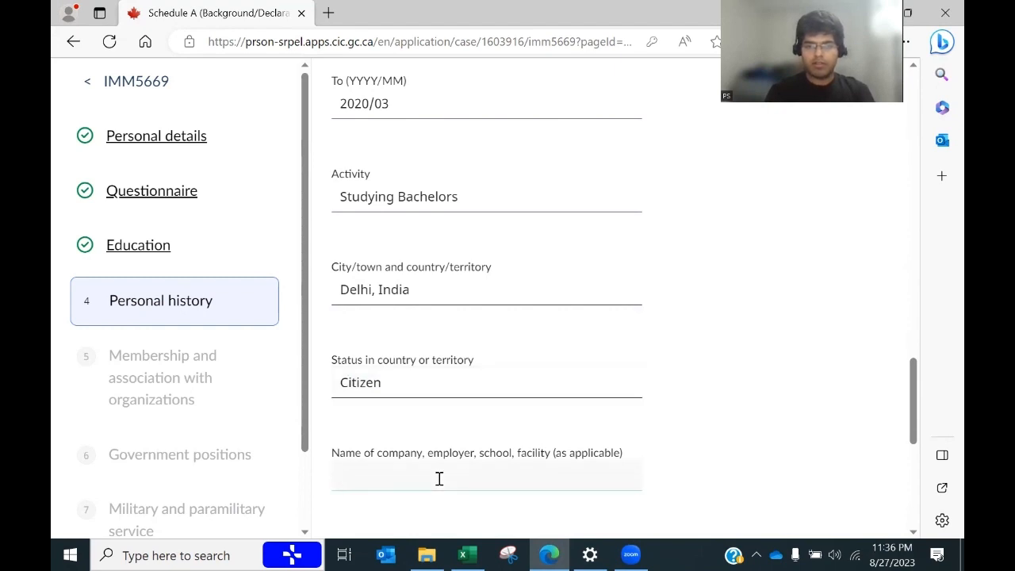
{"action": "key", "text": "alt+Tab"}
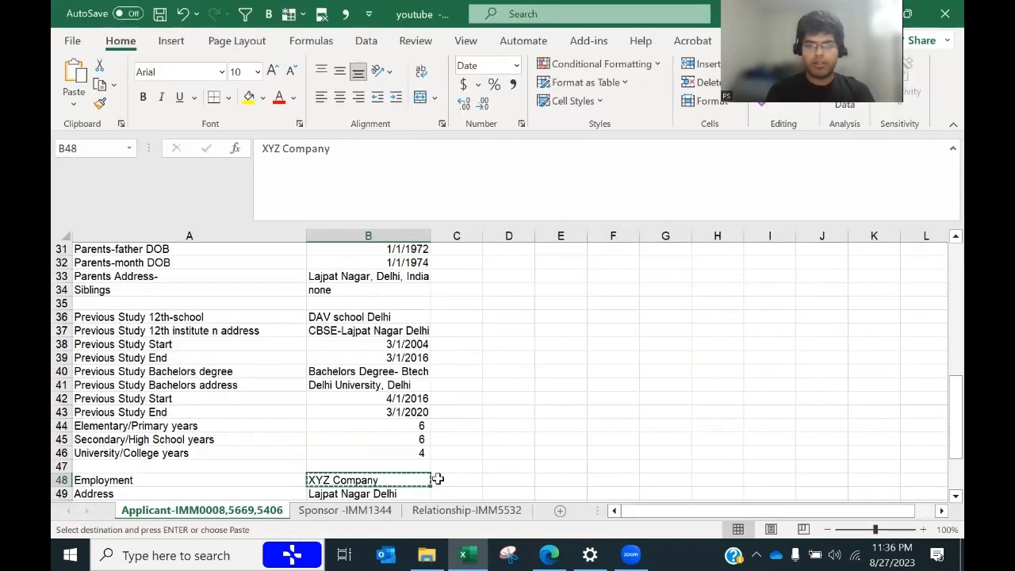
{"action": "left_click", "coordinate": [347, 385]}
{"action": "key", "text": "ctrl+c"}
{"action": "key", "text": "alt+Tab"}
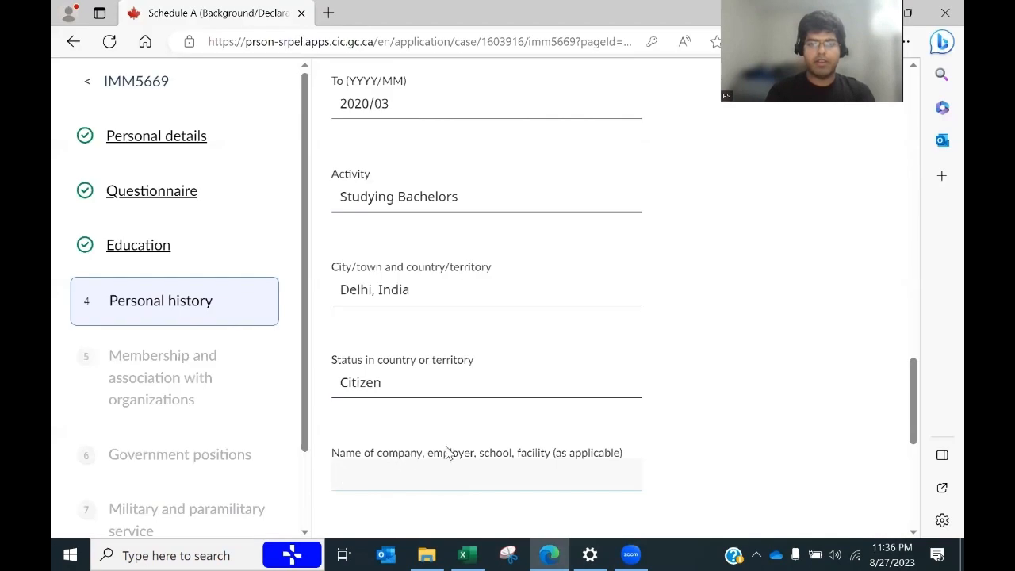
{"action": "key", "text": "ctrl+v"}
{"action": "scroll", "coordinate": [908, 413], "scroll_direction": "down", "scroll_amount": 3}
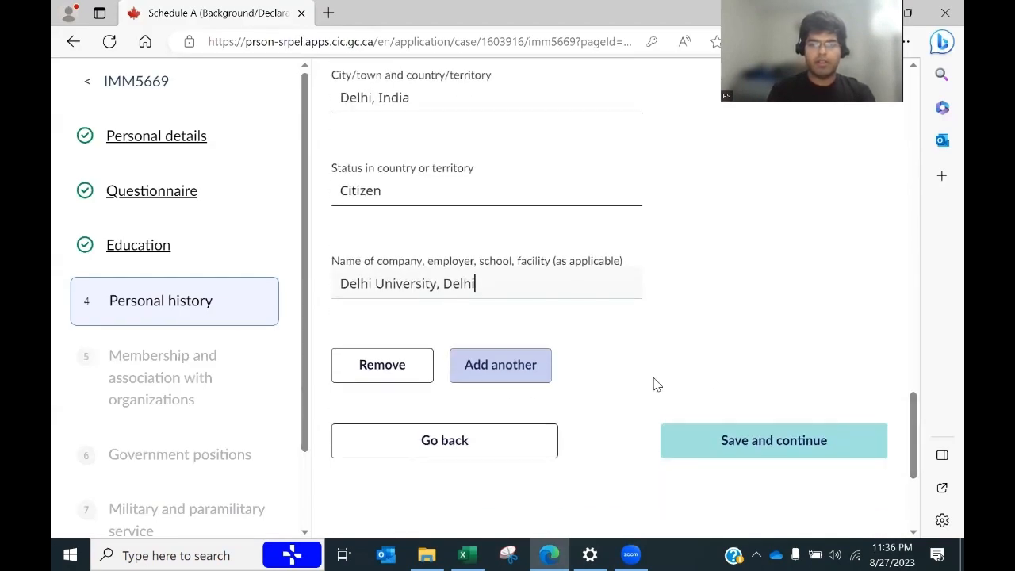
{"action": "left_click", "coordinate": [517, 376]}
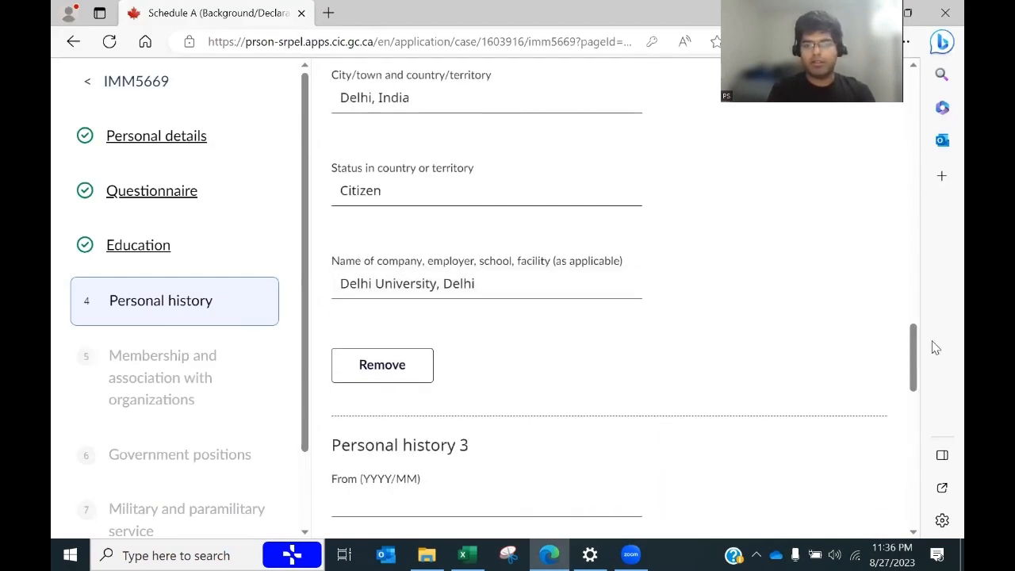
Step: Begin Personal history 3's From date as 2013/, checking the previous study end date in the spreadsheet
{"action": "left_click_drag", "start_coordinate": [912, 341], "coordinate": [910, 294]}
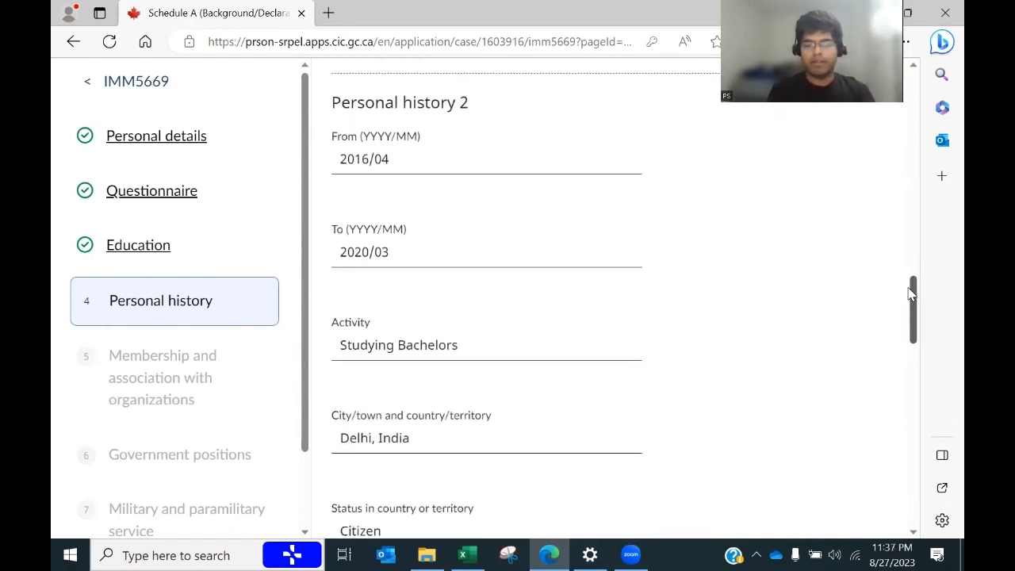
{"action": "left_click_drag", "start_coordinate": [910, 294], "coordinate": [908, 372]}
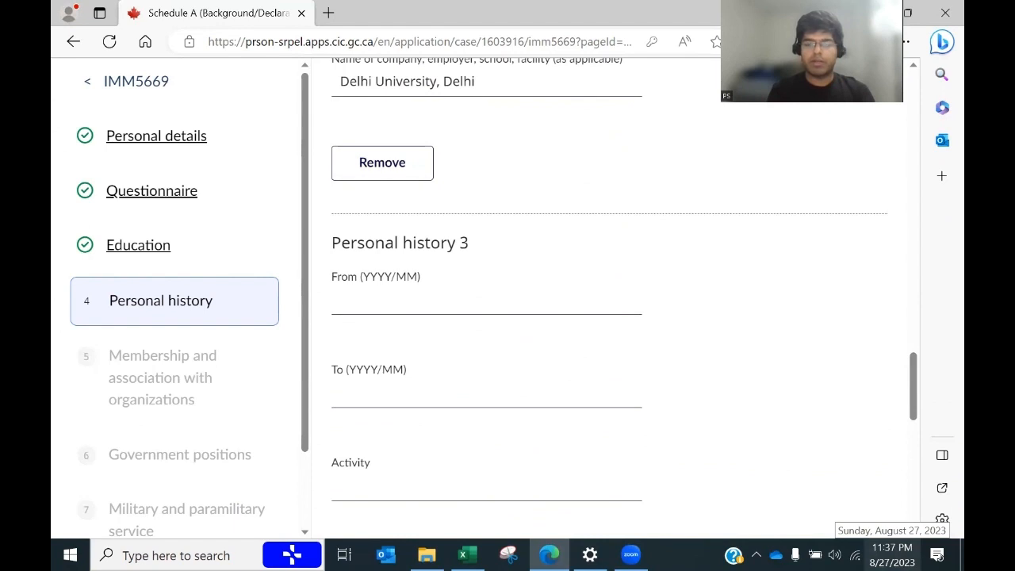
{"action": "left_click", "coordinate": [428, 301]}
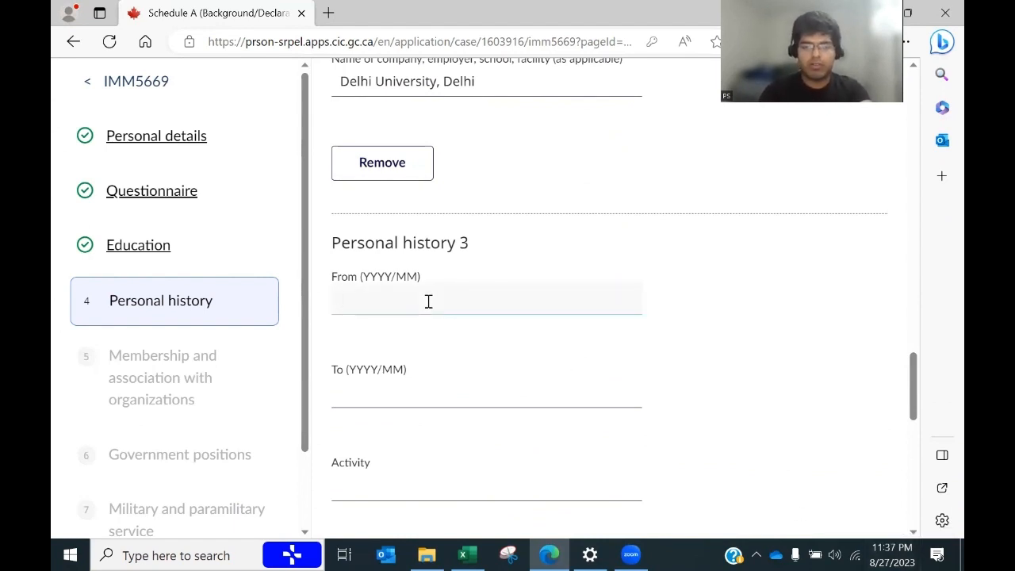
{"action": "type", "text": "2013/"}
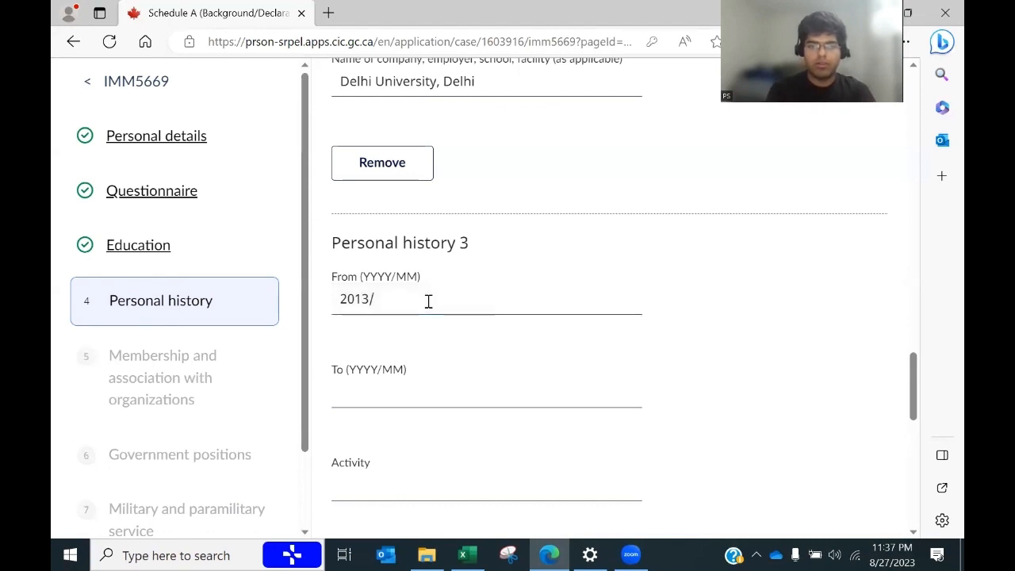
{"action": "key", "text": "alt+Tab"}
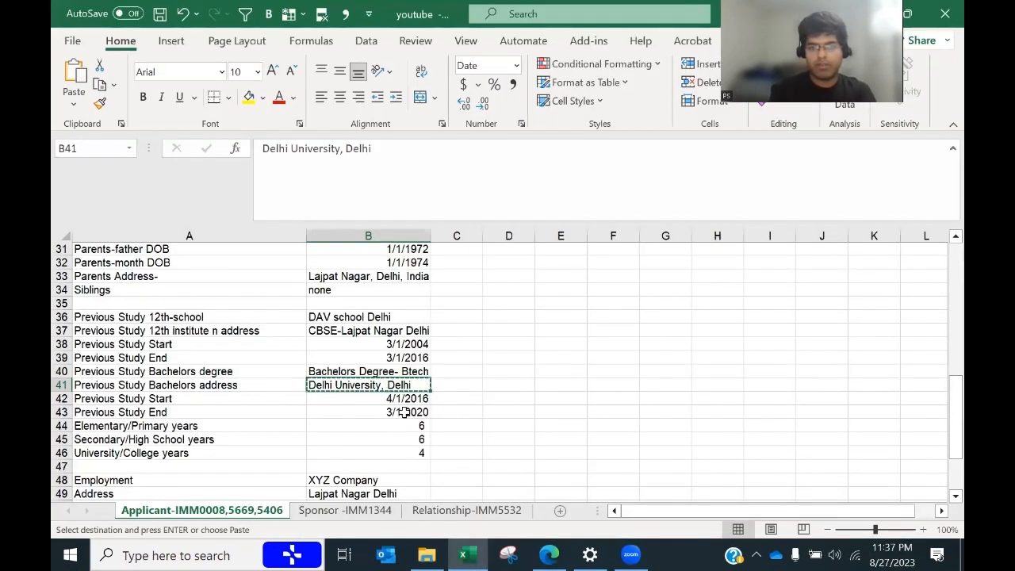
{"action": "left_click", "coordinate": [413, 355]}
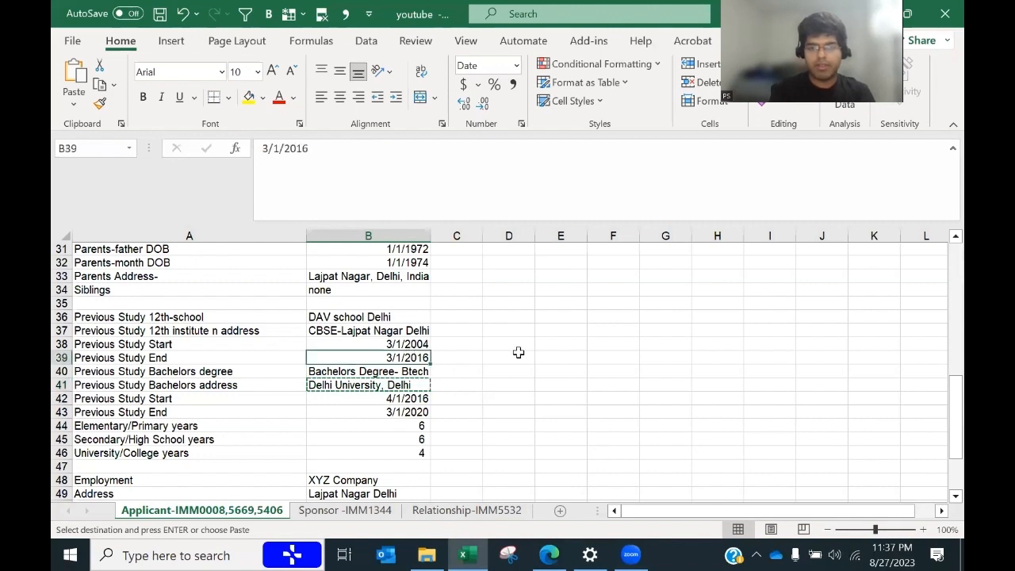
{"action": "key", "text": "alt+Tab"}
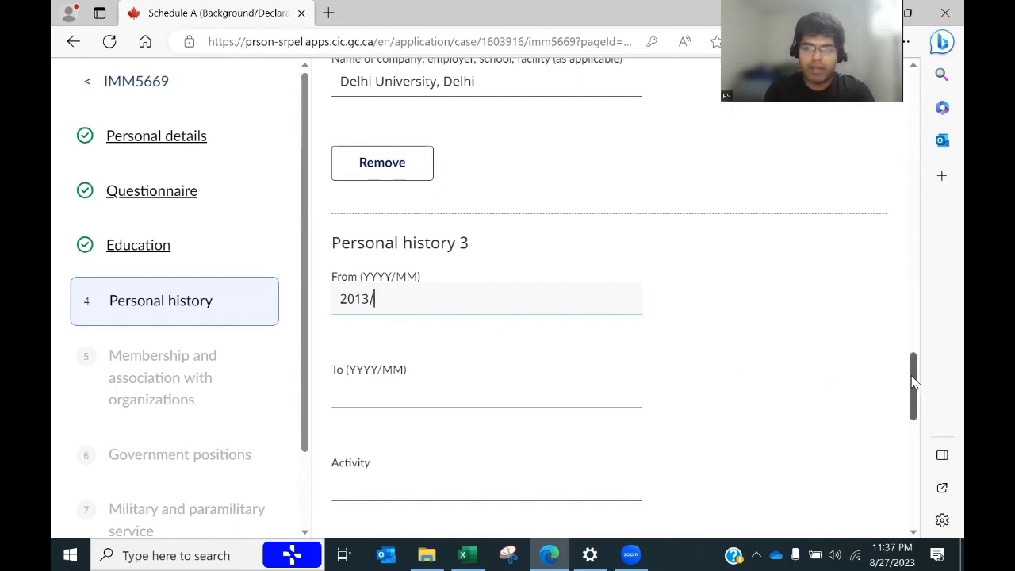
{"action": "left_click_drag", "start_coordinate": [913, 385], "coordinate": [896, 195]}
{"action": "scroll", "coordinate": [888, 215], "scroll_direction": "down", "scroll_amount": 5}
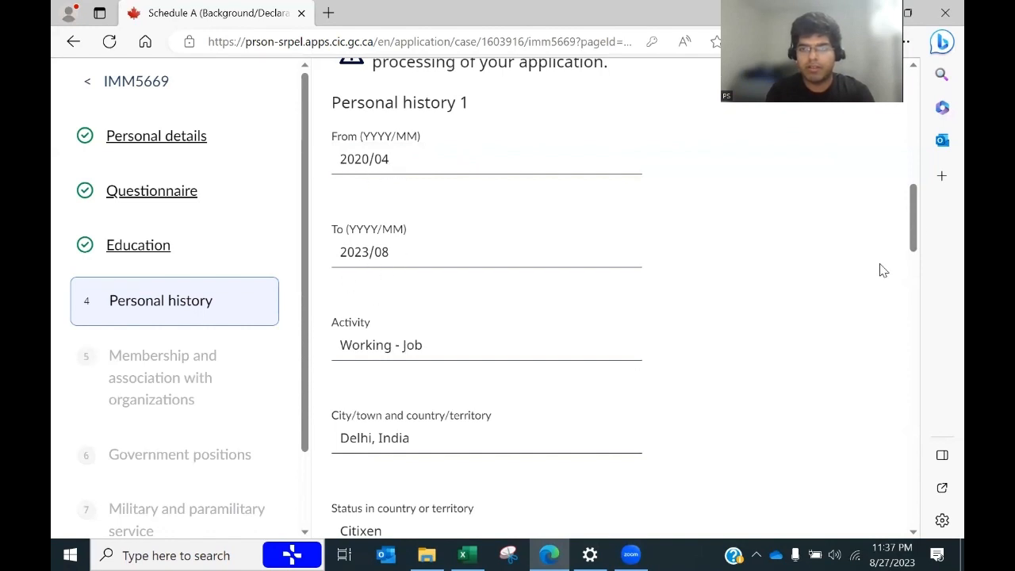
{"action": "left_click_drag", "start_coordinate": [914, 225], "coordinate": [907, 291]}
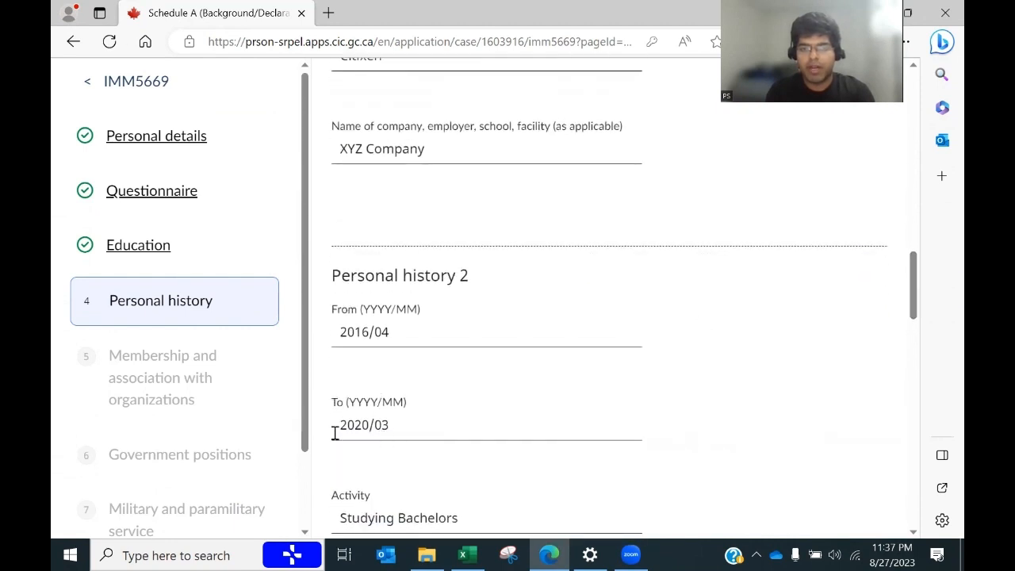
{"action": "left_click_drag", "start_coordinate": [913, 287], "coordinate": [906, 214]}
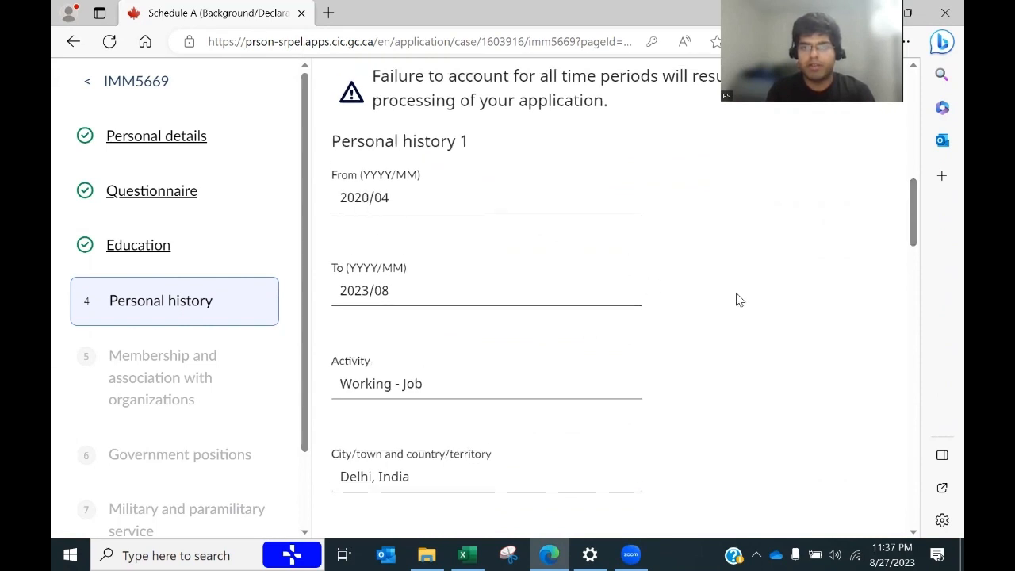
{"action": "left_click_drag", "start_coordinate": [911, 226], "coordinate": [904, 373]}
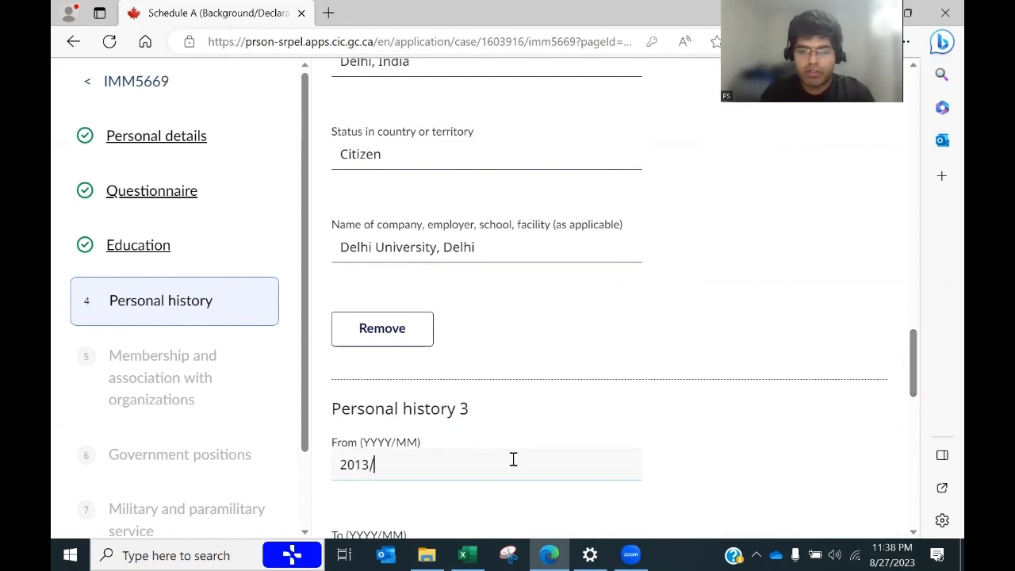
Step: Complete personal history 3's From date, checking the previous study start date in the spreadsheet
{"action": "key", "text": "alt+Tab"}
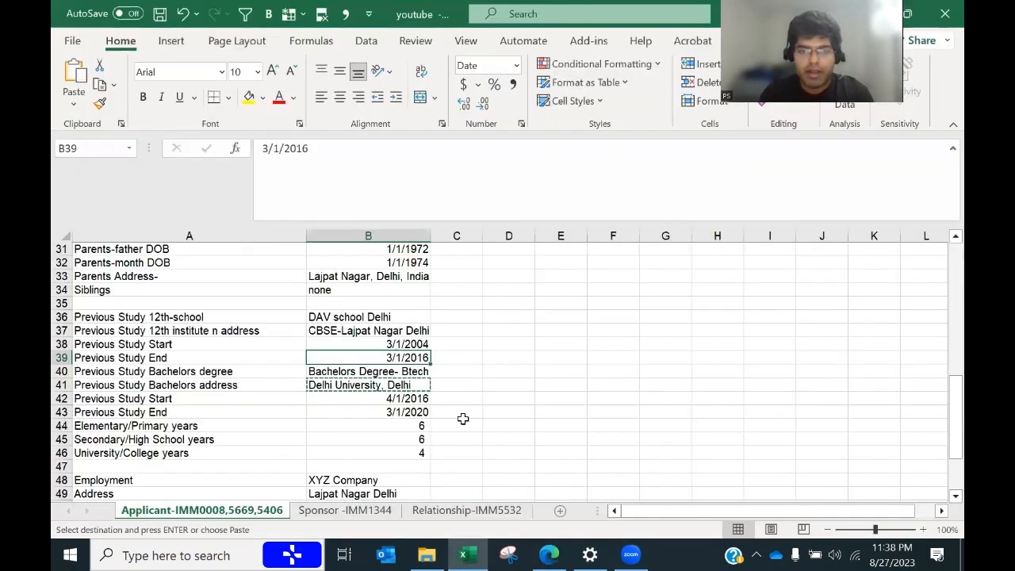
{"action": "left_click", "coordinate": [392, 341]}
{"action": "key", "text": "alt+Tab"}
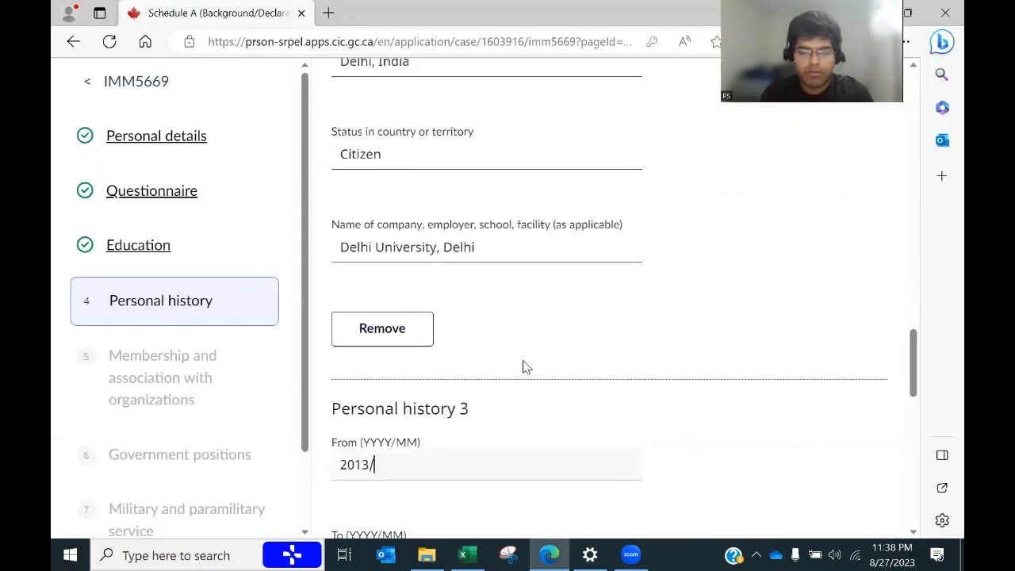
{"action": "key", "text": "alt+Tab"}
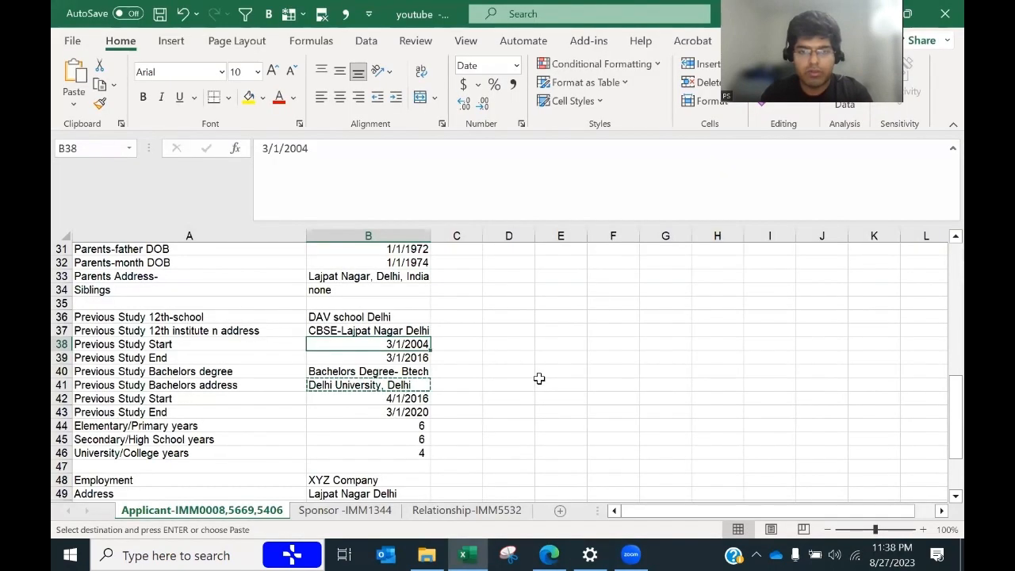
{"action": "key", "text": "alt+Tab"}
{"action": "type", "text": "0"}
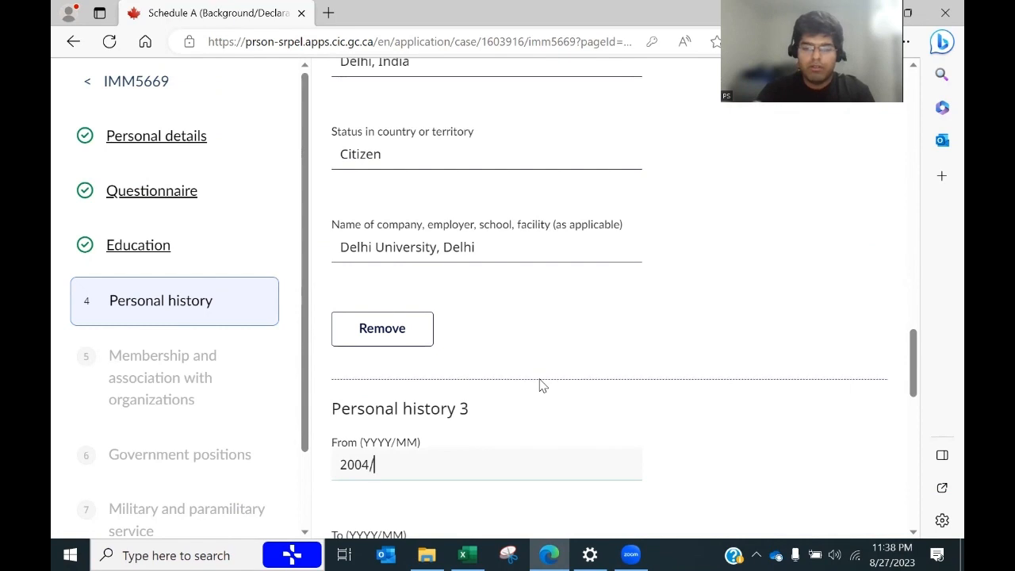
{"action": "key", "text": "alt+Tab"}
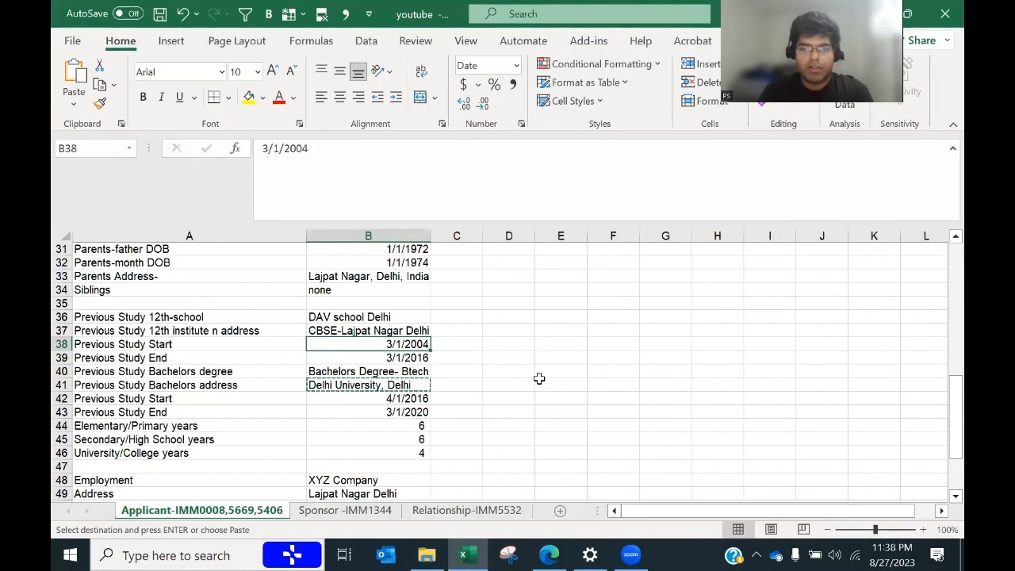
{"action": "key", "text": "alt+Tab"}
{"action": "type", "text": "/03"}
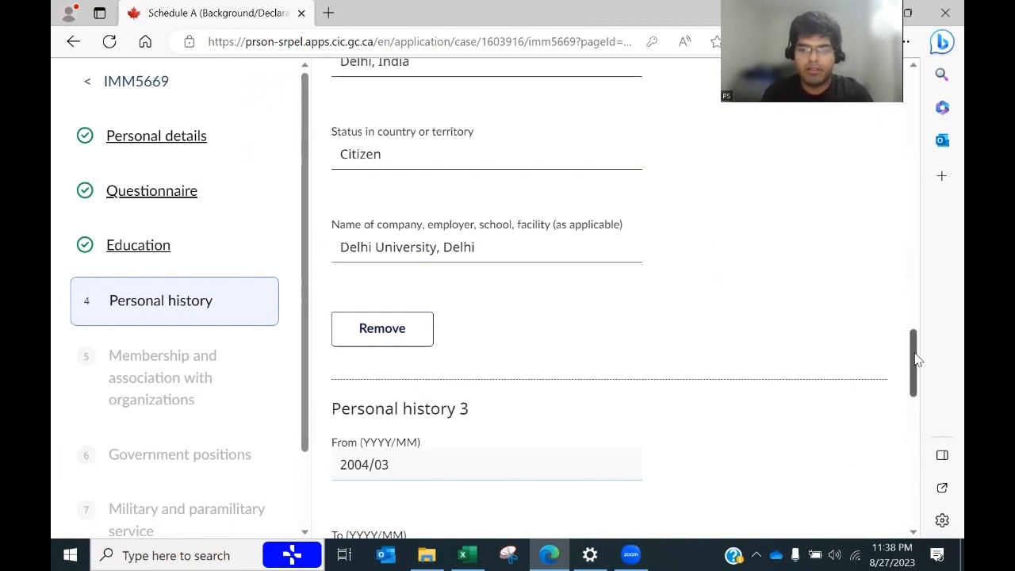
{"action": "left_click_drag", "start_coordinate": [912, 362], "coordinate": [912, 394]}
Step: Enter 2016/03 as entry 3's To date after checking the end date in the spreadsheet
{"action": "left_click", "coordinate": [411, 300]}
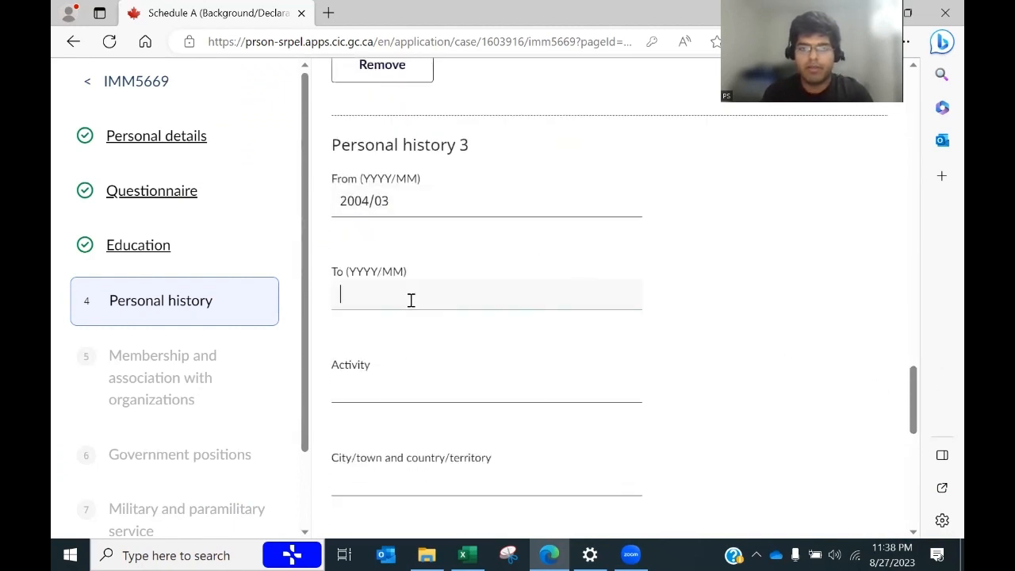
{"action": "type", "text": "201"}
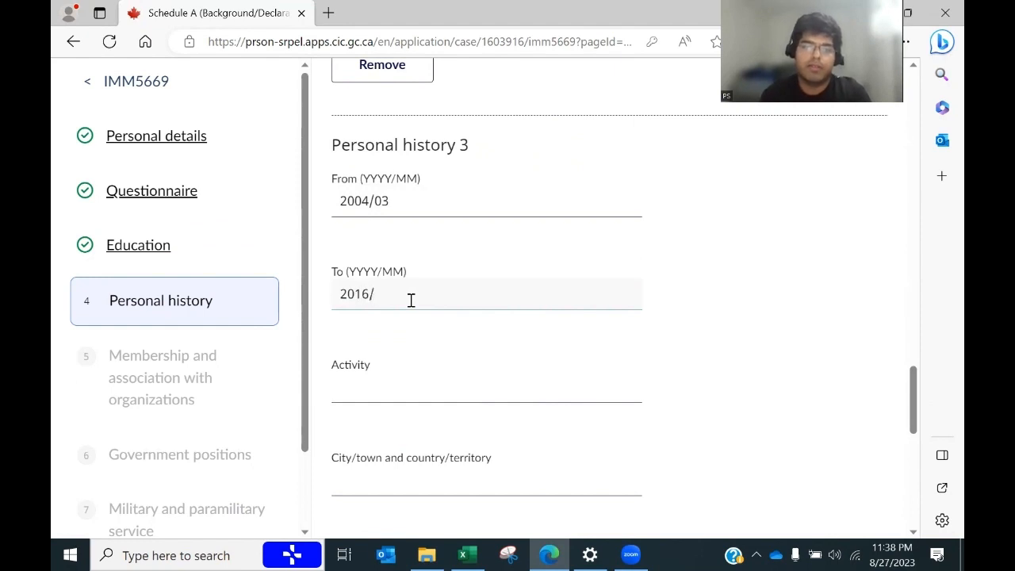
{"action": "type", "text": "6/"}
{"action": "key", "text": "alt+Tab"}
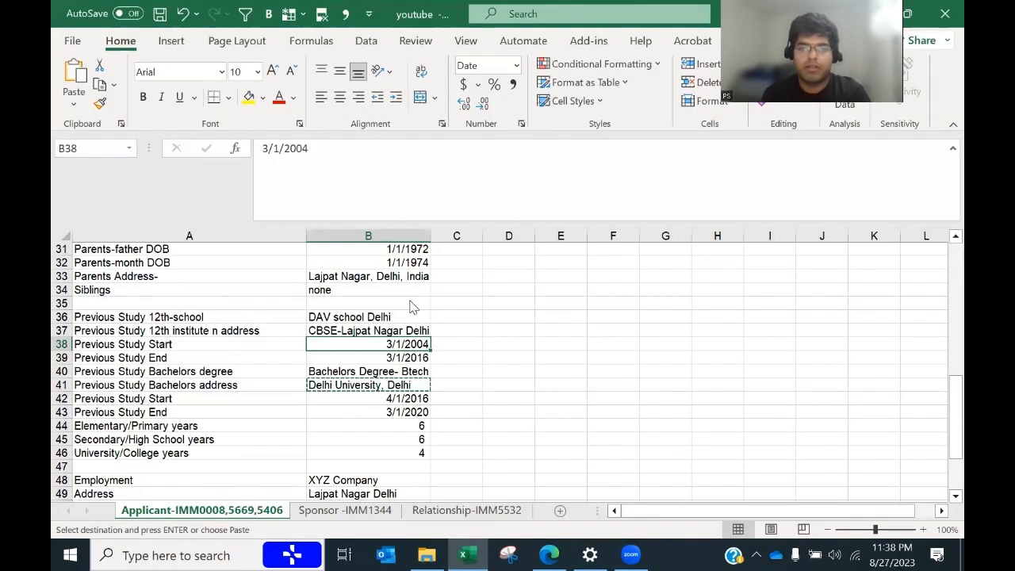
{"action": "key", "text": "alt+Tab"}
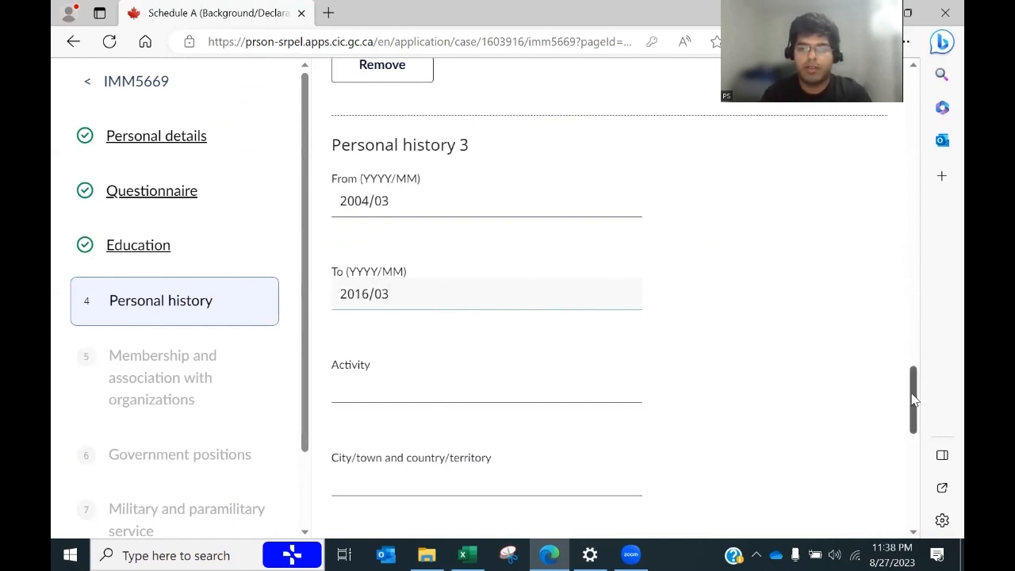
{"action": "mouse_move", "coordinate": [912, 399]}
{"action": "left_mouse_down"}
{"action": "mouse_move", "coordinate": [912, 283]}
{"action": "mouse_move", "coordinate": [894, 404]}
{"action": "left_mouse_up"}
{"action": "key", "text": "alt+Tab"}
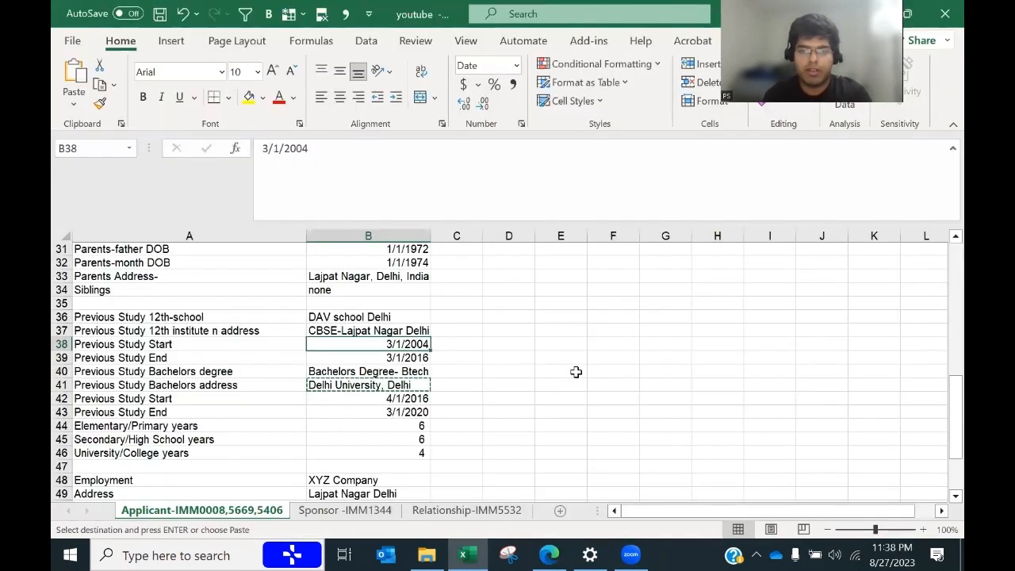
{"action": "key", "text": "alt+Tab"}
{"action": "left_click_drag", "start_coordinate": [917, 389], "coordinate": [918, 358]}
{"action": "scroll", "coordinate": [901, 390], "scroll_direction": "down", "scroll_amount": 1}
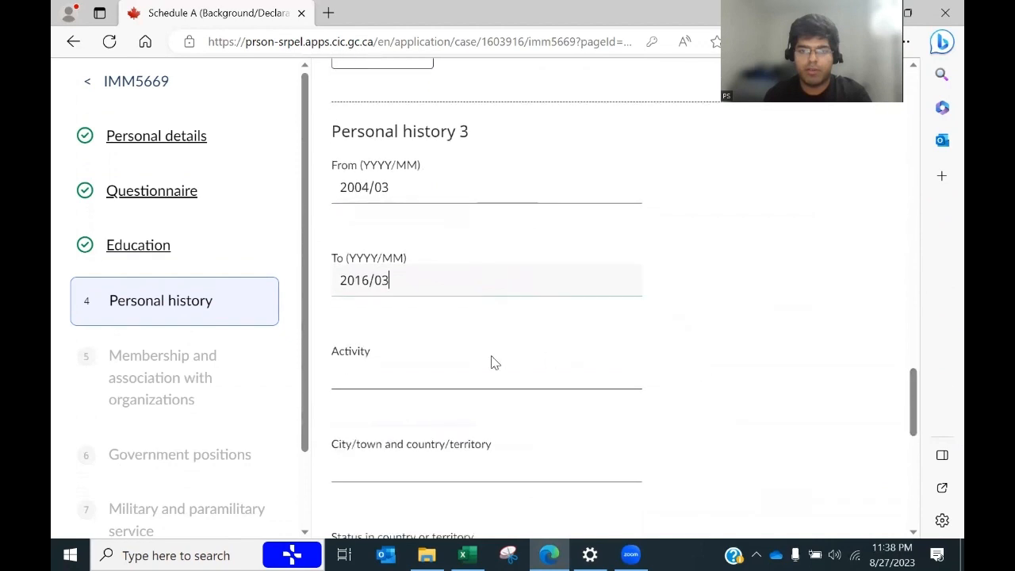
Step: Enter 'Studying School' in the Activity field with a capital S
{"action": "left_click", "coordinate": [429, 374]}
{"action": "type", "text": "Studying school"}
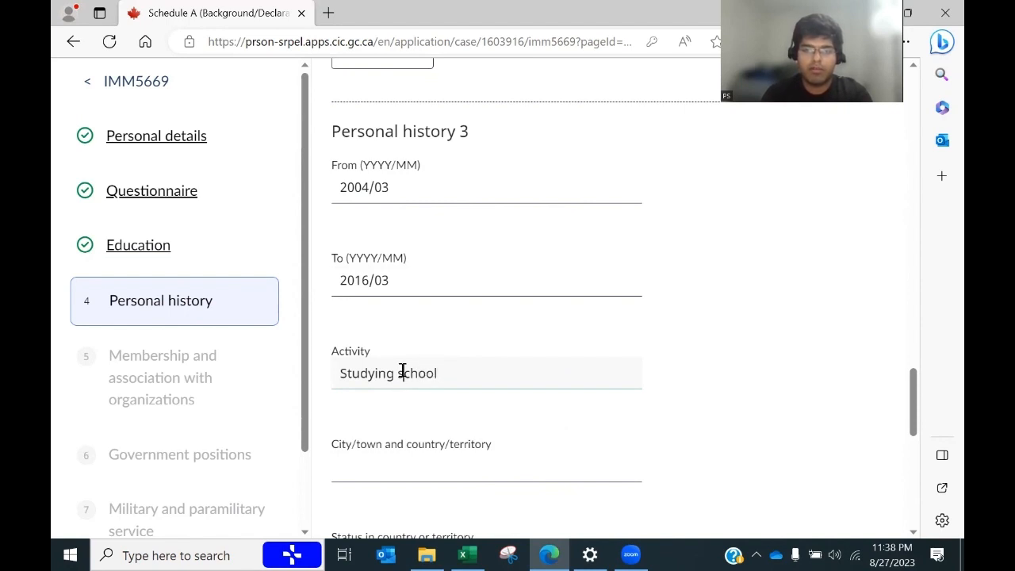
{"action": "left_click", "coordinate": [402, 373]}
{"action": "key", "text": "BackSpace"}
{"action": "type", "text": "S"}
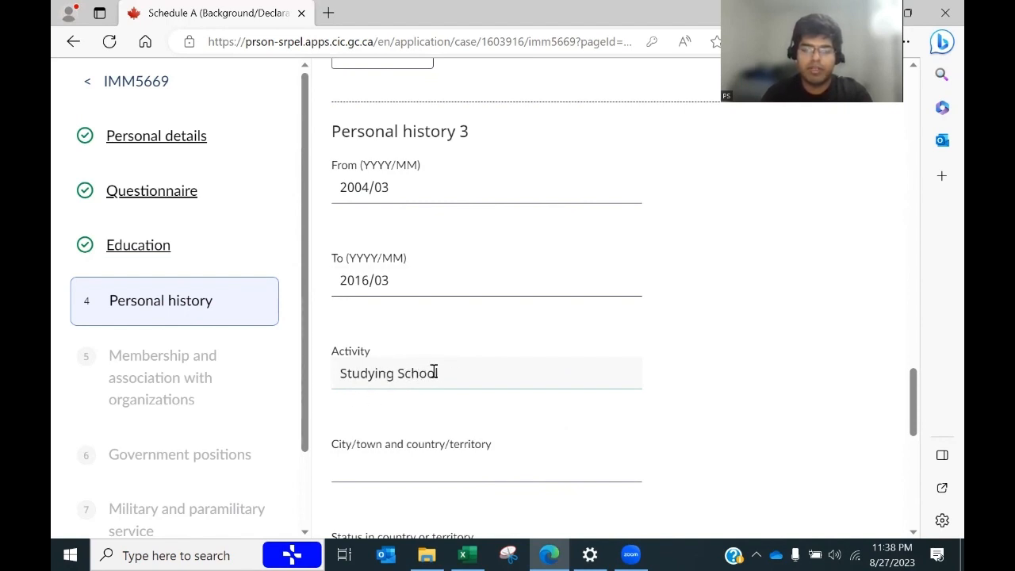
Step: Enter Delhi, India as the city and country and Citizen as the status
{"action": "left_click", "coordinate": [395, 465]}
{"action": "left_click", "coordinate": [879, 391]}
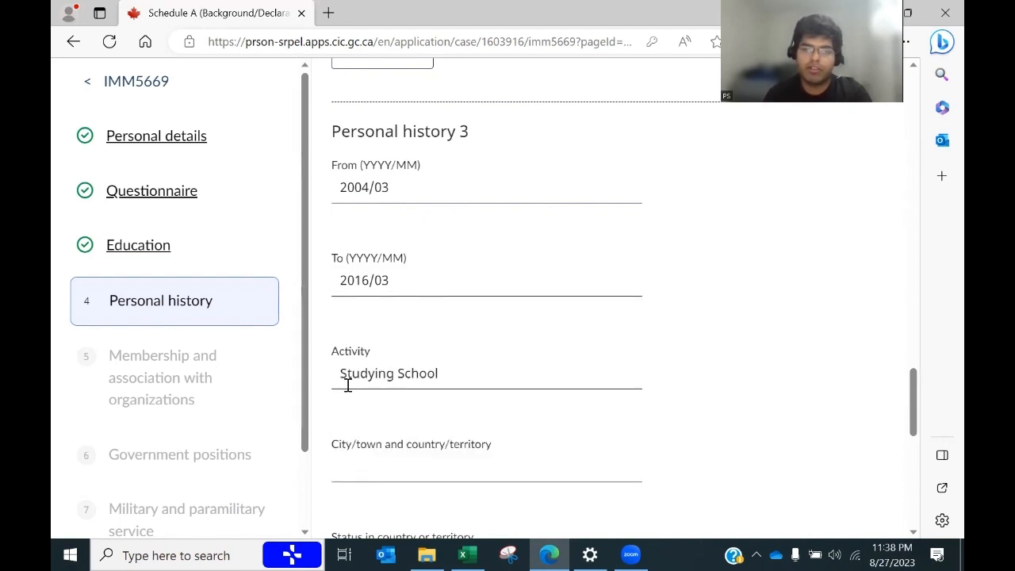
{"action": "left_click", "coordinate": [399, 465]}
{"action": "type", "text": "De"}
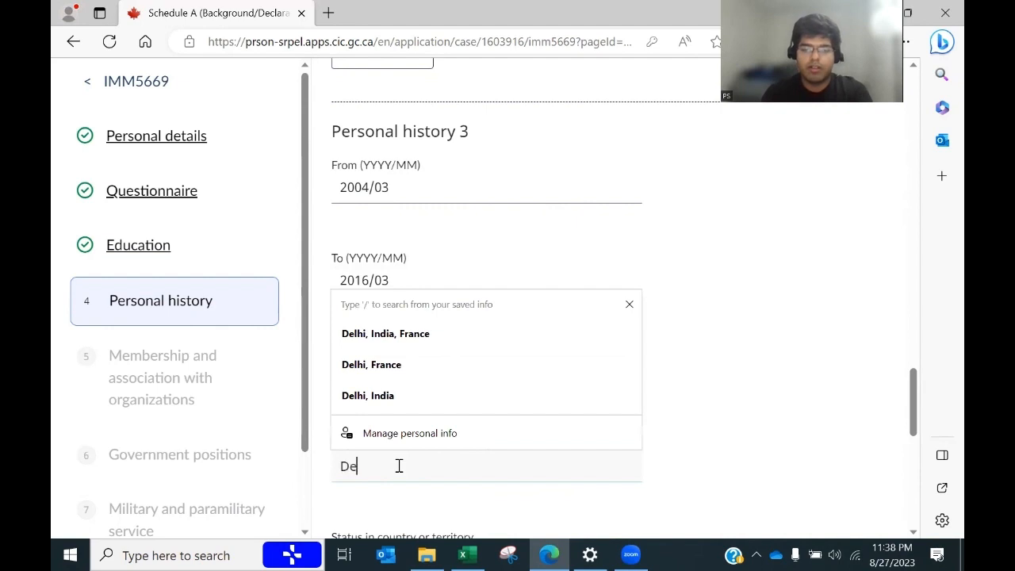
{"action": "type", "text": "li"}
{"action": "key", "text": "BackSpace"}
{"action": "type", "text": "hi,"}
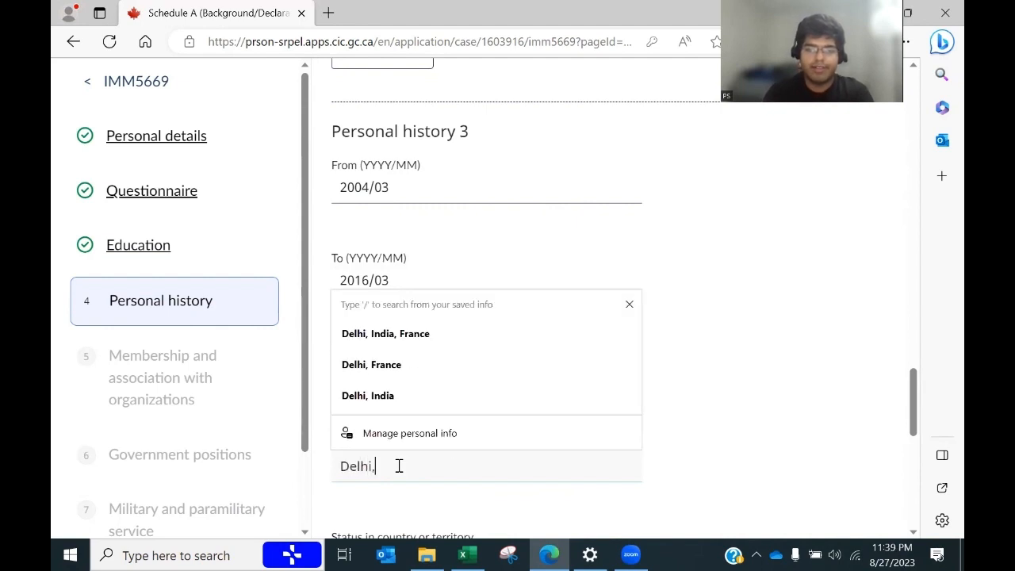
{"action": "type", "text": " India"}
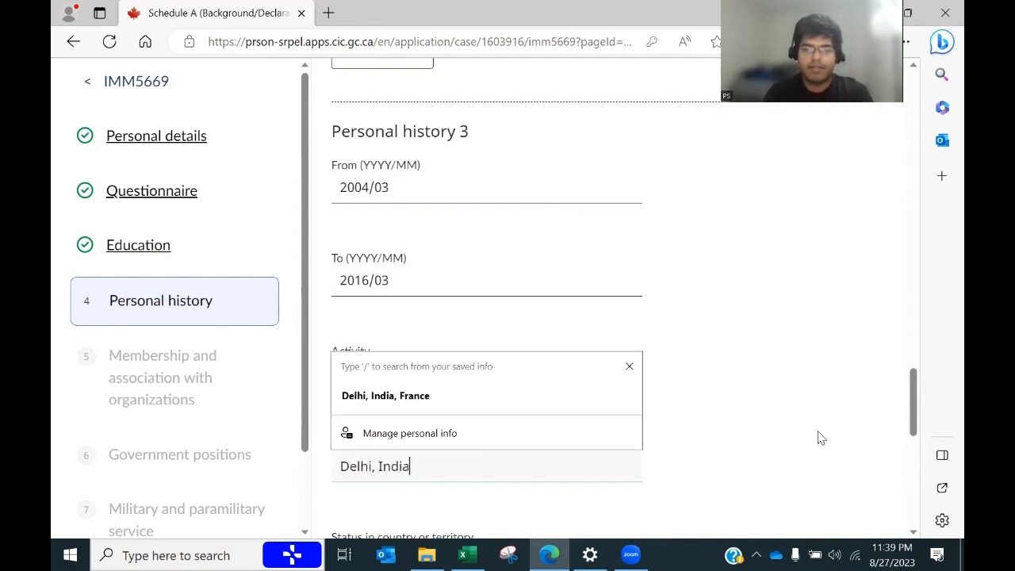
{"action": "scroll", "coordinate": [924, 398], "scroll_direction": "down", "scroll_amount": 3}
{"action": "left_click", "coordinate": [442, 426]}
{"action": "type", "text": "Cito"}
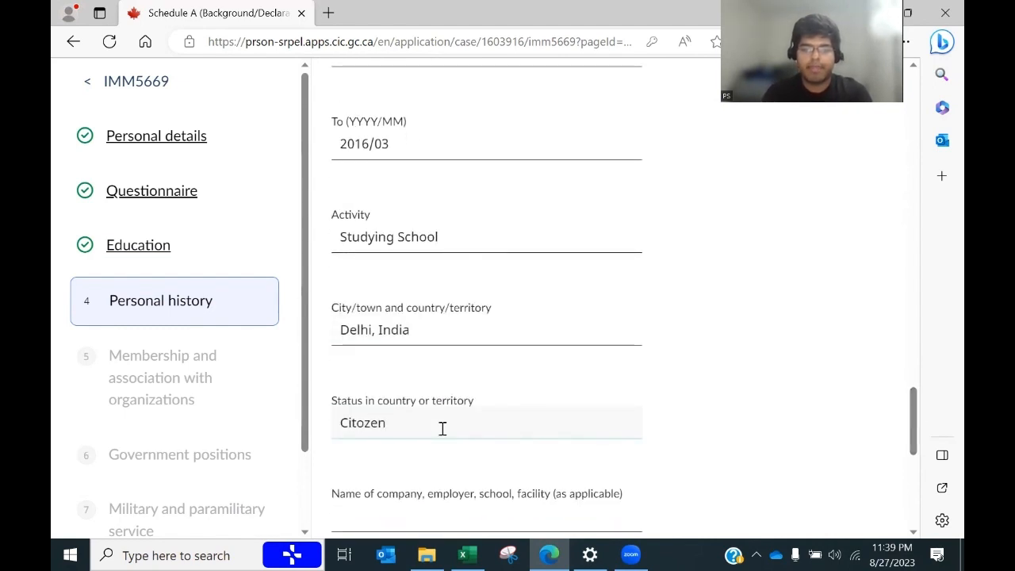
{"action": "type", "text": "zen"}
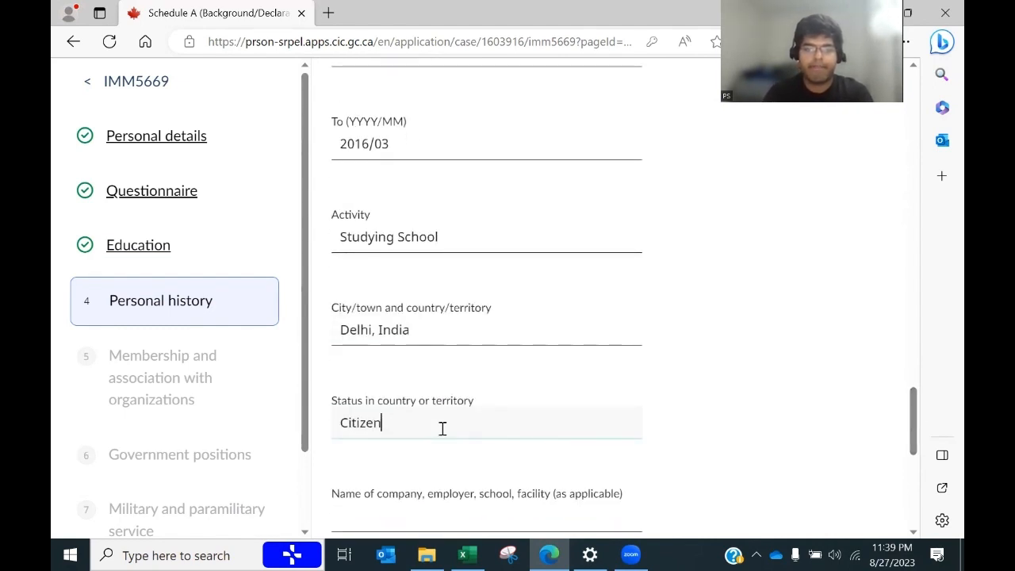
Step: Copy the 12th institute address from cell B37 and paste CBSE-Lajpat Nagar Delhi as the school name
{"action": "key", "text": "alt+Tab"}
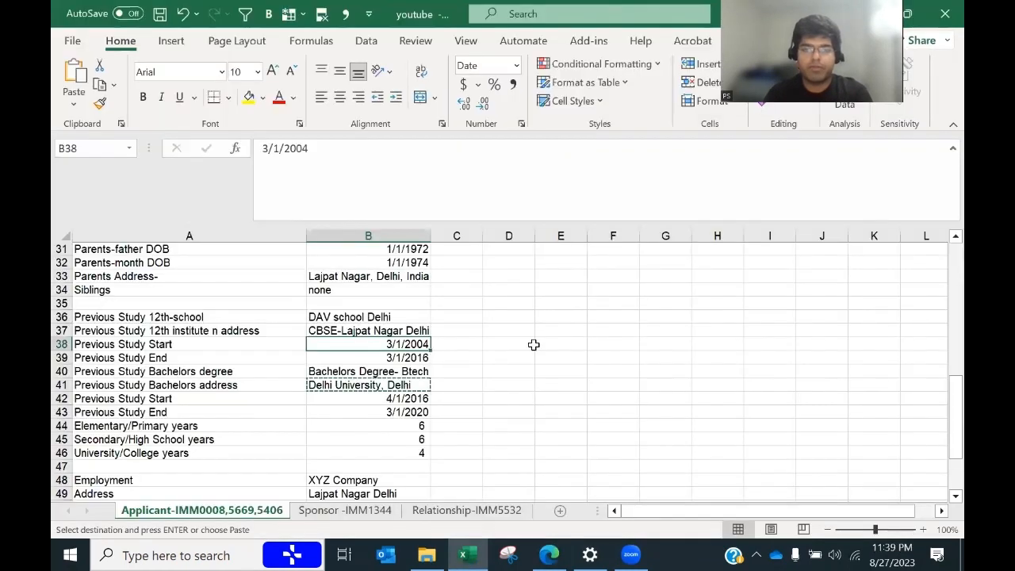
{"action": "left_click", "coordinate": [377, 331]}
{"action": "key", "text": "ctrl+c"}
{"action": "key", "text": "alt+Tab"}
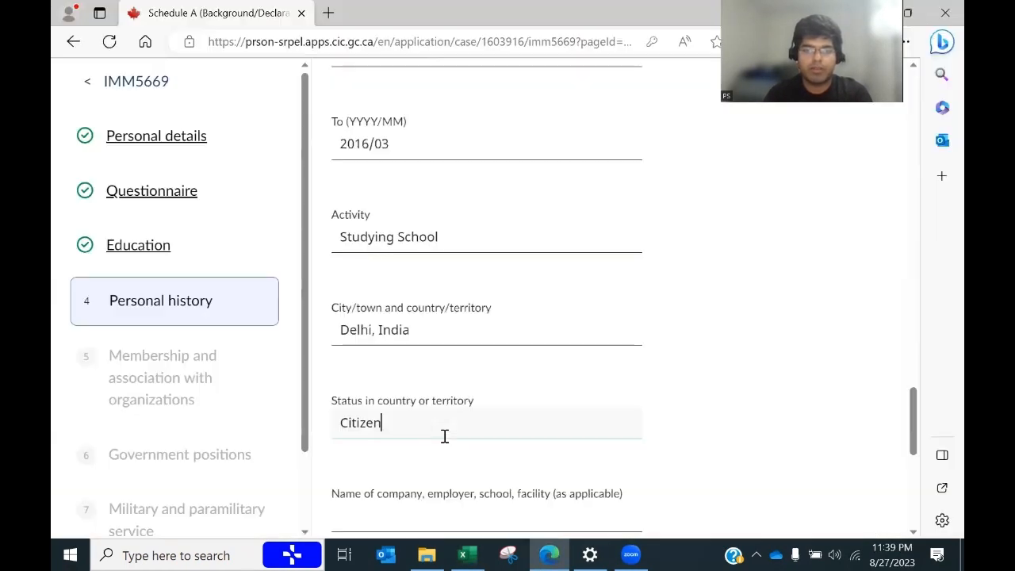
{"action": "left_click", "coordinate": [365, 515]}
{"action": "key", "text": "ctrl+v"}
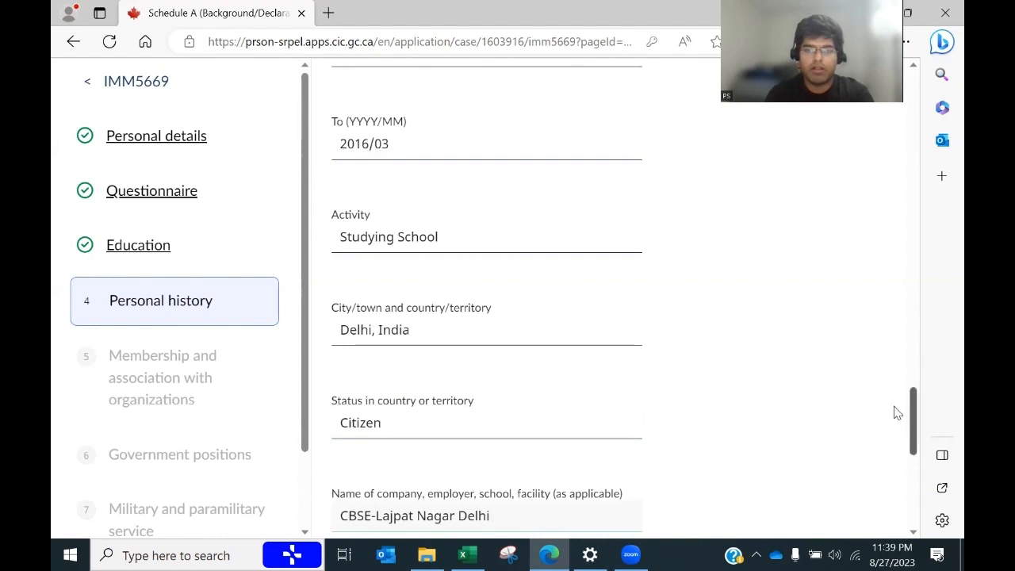
Step: Append '12th' to the Activity so it reads 'Studying School 12th' within 21 characters
{"action": "left_click", "coordinate": [445, 246]}
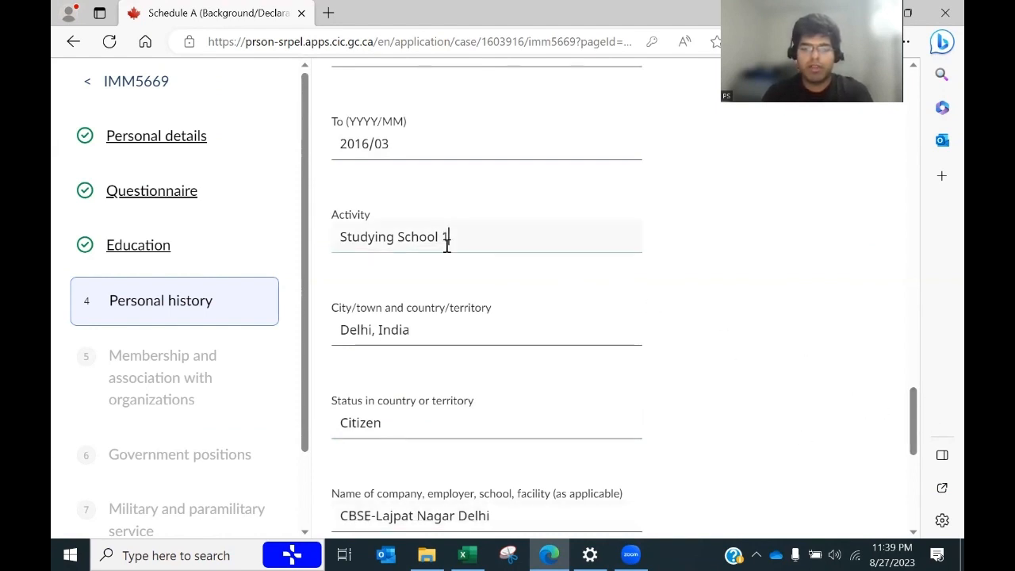
{"action": "type", "text": "12th g"}
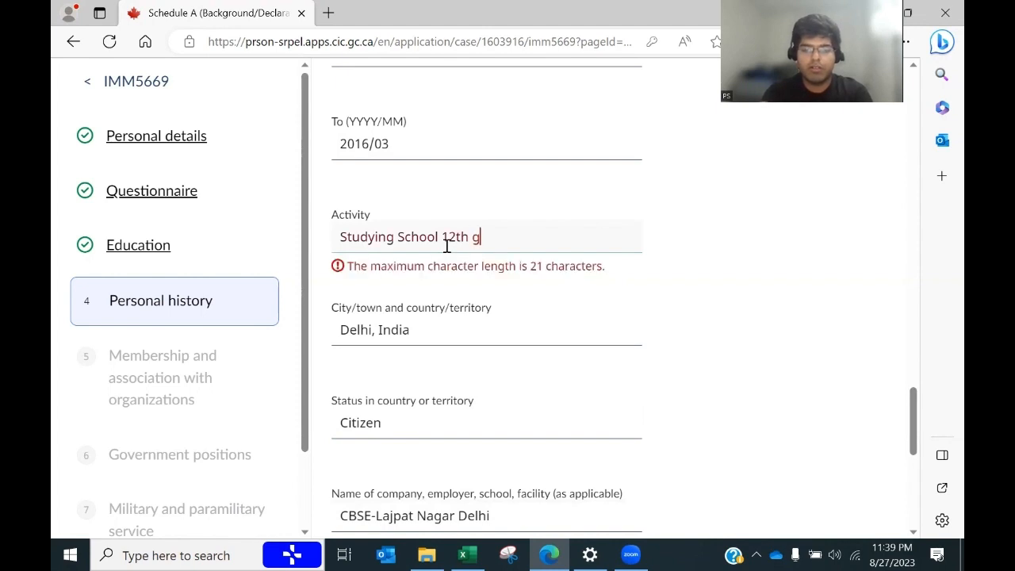
{"action": "key", "text": "BackSpace"}
{"action": "key", "text": "BackSpace"}
{"action": "key", "text": "BackSpace"}
{"action": "key", "text": "BackSpace"}
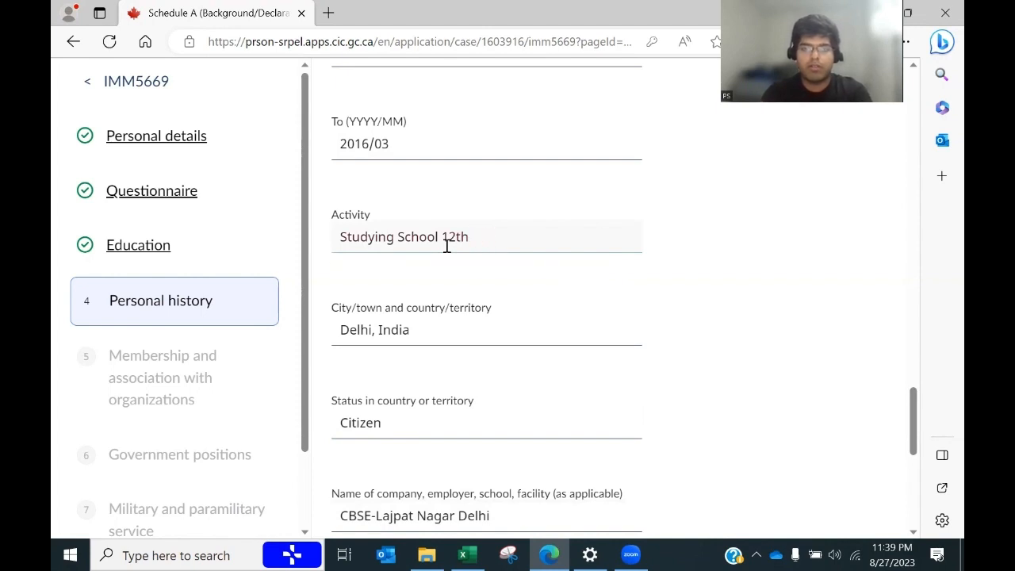
{"action": "left_click", "coordinate": [756, 301]}
{"action": "scroll", "coordinate": [908, 412], "scroll_direction": "down", "scroll_amount": 2}
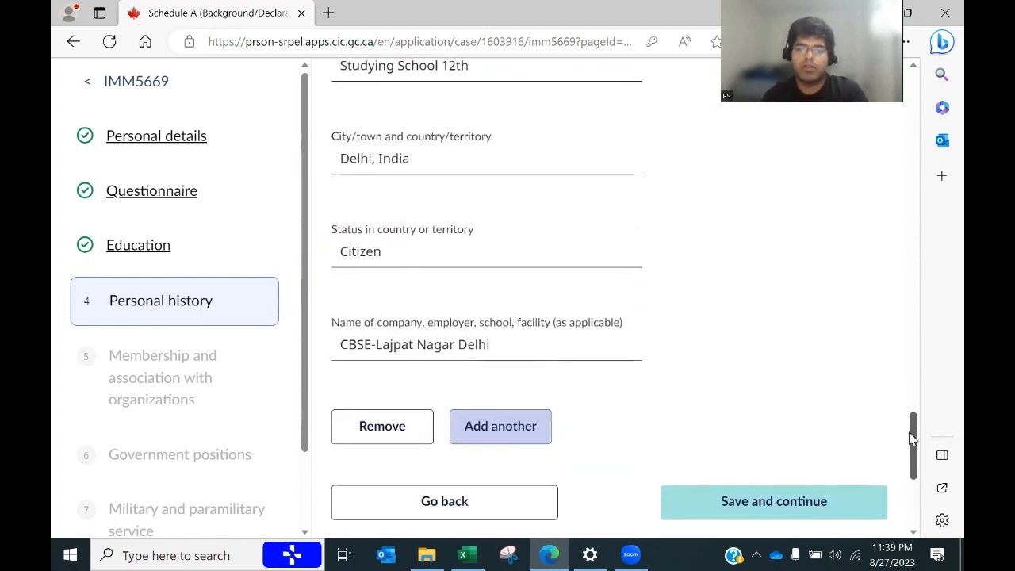
Step: Save personal history, then enter none in the first membership's From date and save
{"action": "left_click", "coordinate": [721, 508]}
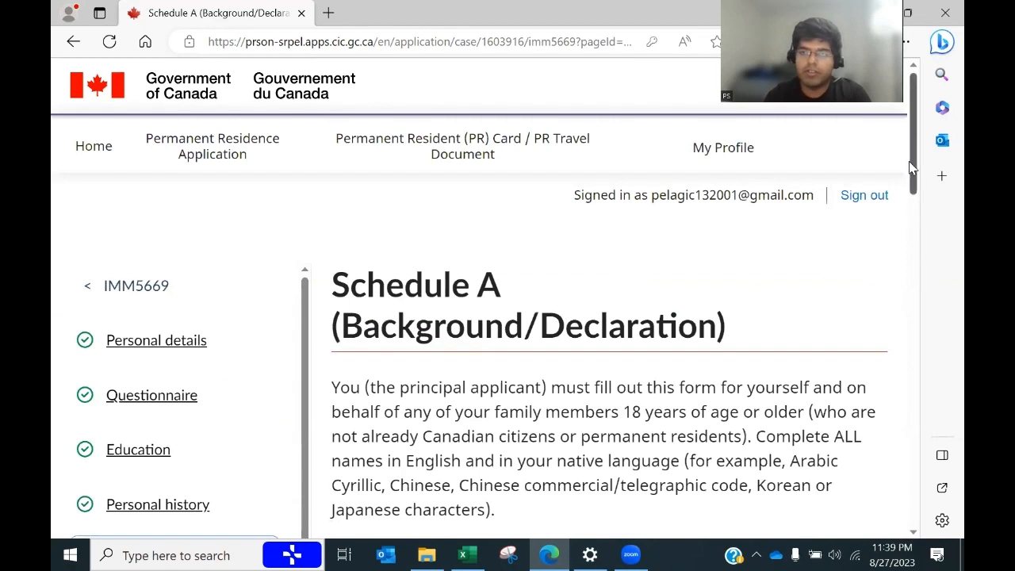
{"action": "left_click_drag", "start_coordinate": [911, 165], "coordinate": [892, 426]}
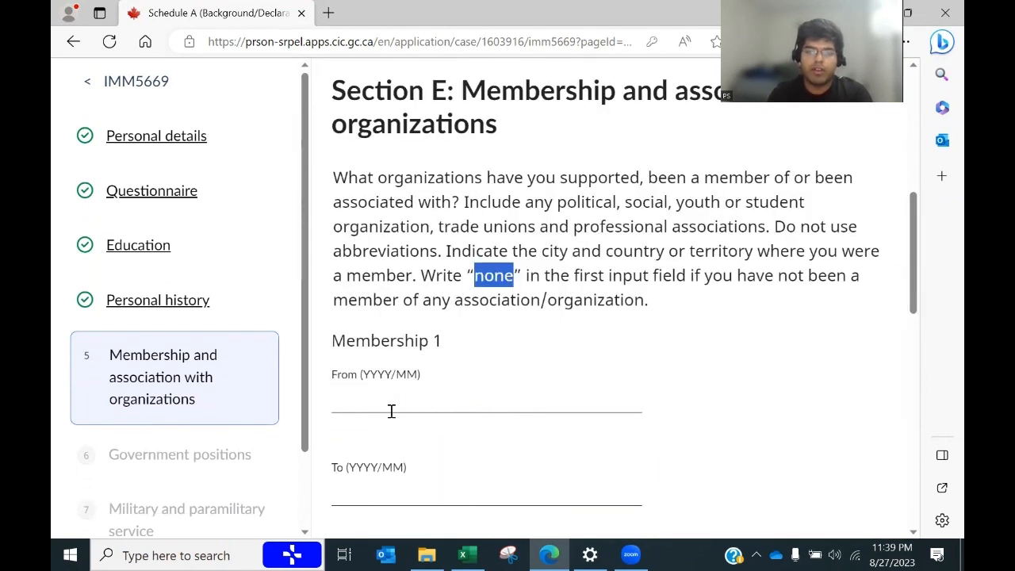
{"action": "left_click", "coordinate": [391, 411]}
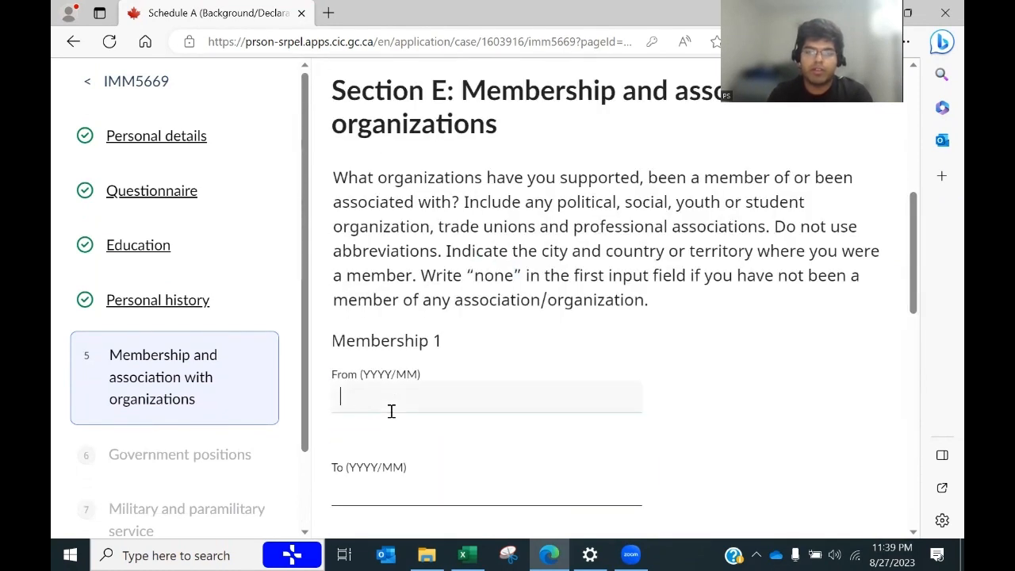
{"action": "key", "text": "ctrl+v"}
{"action": "left_click_drag", "start_coordinate": [917, 272], "coordinate": [874, 442]}
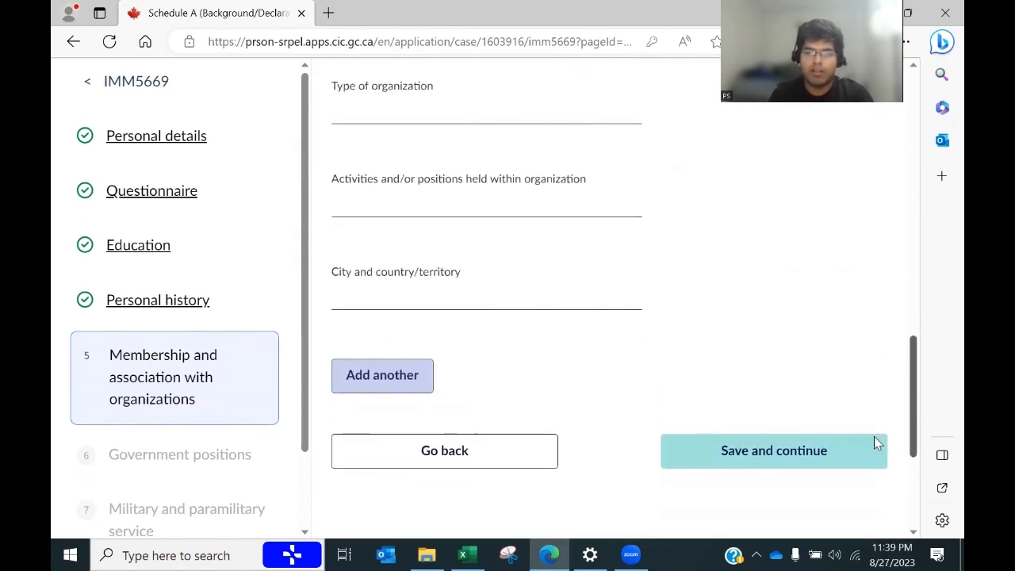
{"action": "scroll", "coordinate": [874, 436], "scroll_direction": "down", "scroll_amount": 3}
{"action": "left_click", "coordinate": [757, 318]}
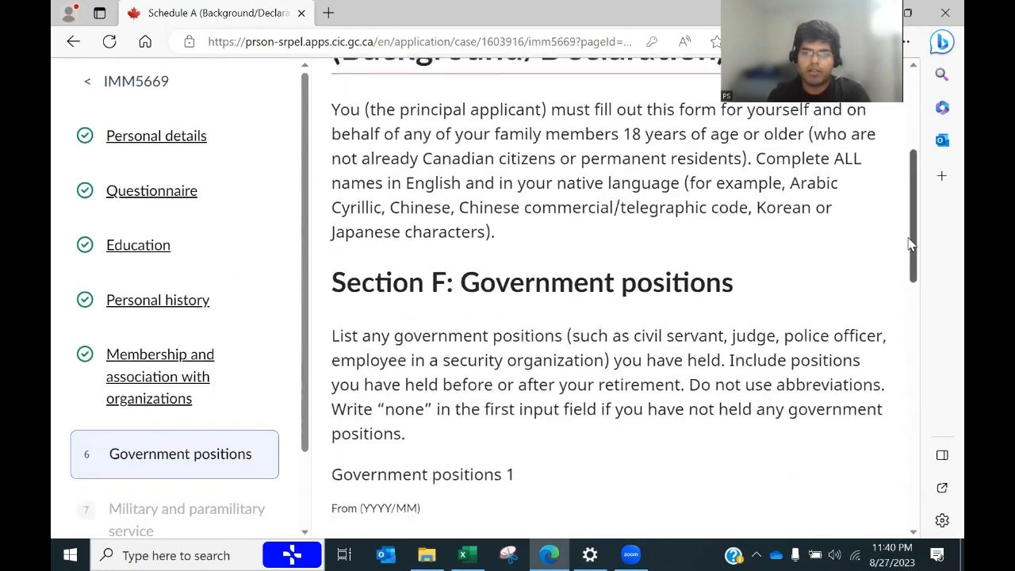
Step: Enter none in the first government position's From date and save the section
{"action": "left_click", "coordinate": [376, 355]}
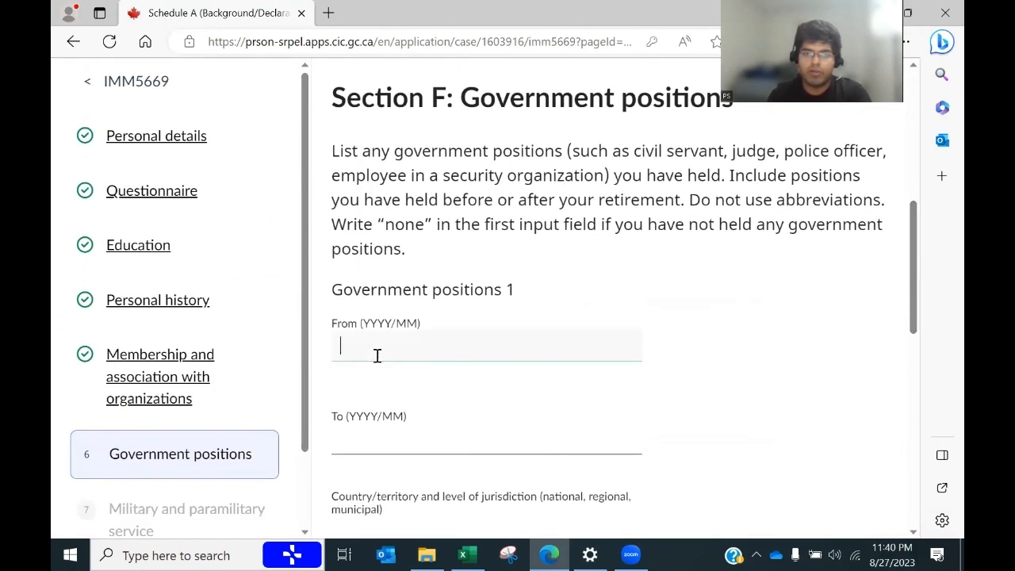
{"action": "type", "text": "none"}
{"action": "scroll", "coordinate": [910, 310], "scroll_direction": "down", "scroll_amount": 1}
{"action": "scroll", "coordinate": [910, 311], "scroll_direction": "down", "scroll_amount": 7}
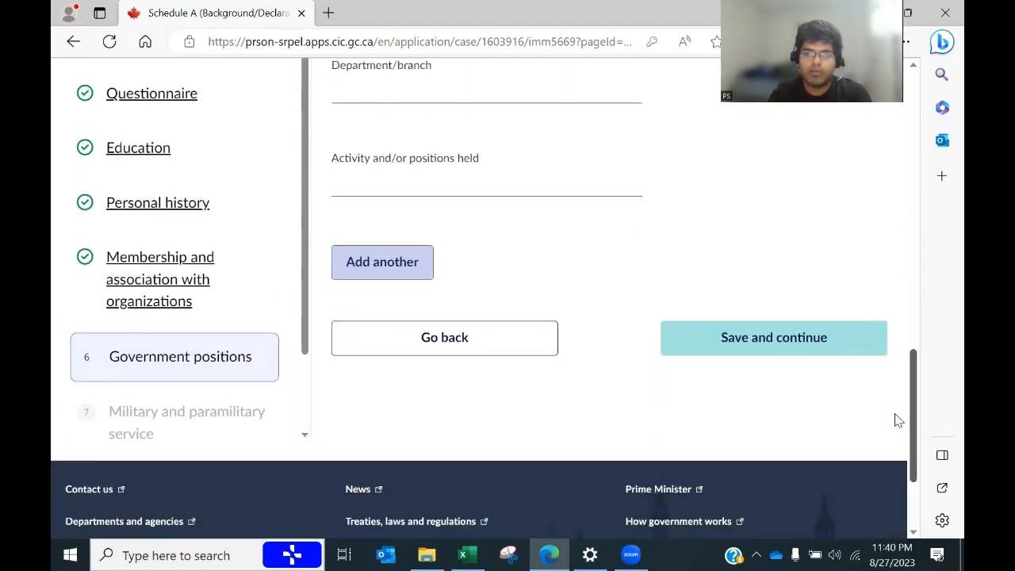
{"action": "left_click", "coordinate": [772, 330]}
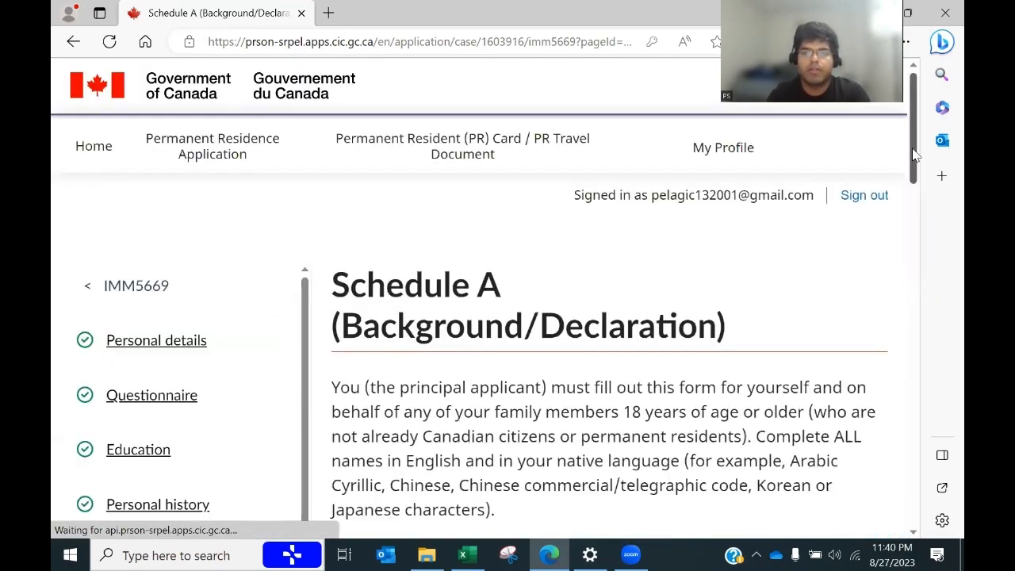
Step: Enter none as the military service country and save the section
{"action": "left_click_drag", "start_coordinate": [913, 154], "coordinate": [921, 256]}
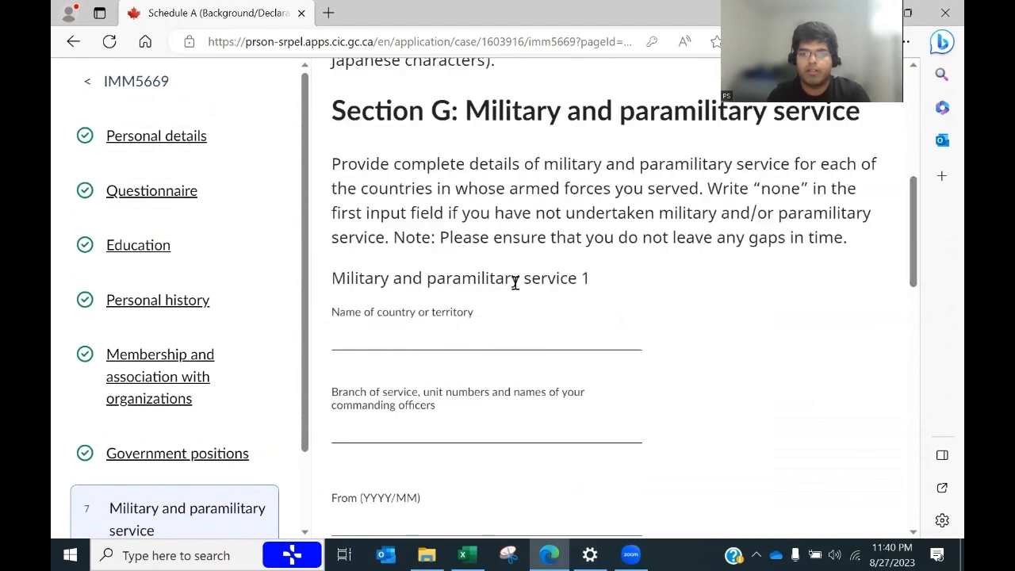
{"action": "left_click", "coordinate": [442, 340]}
{"action": "type", "text": "none"}
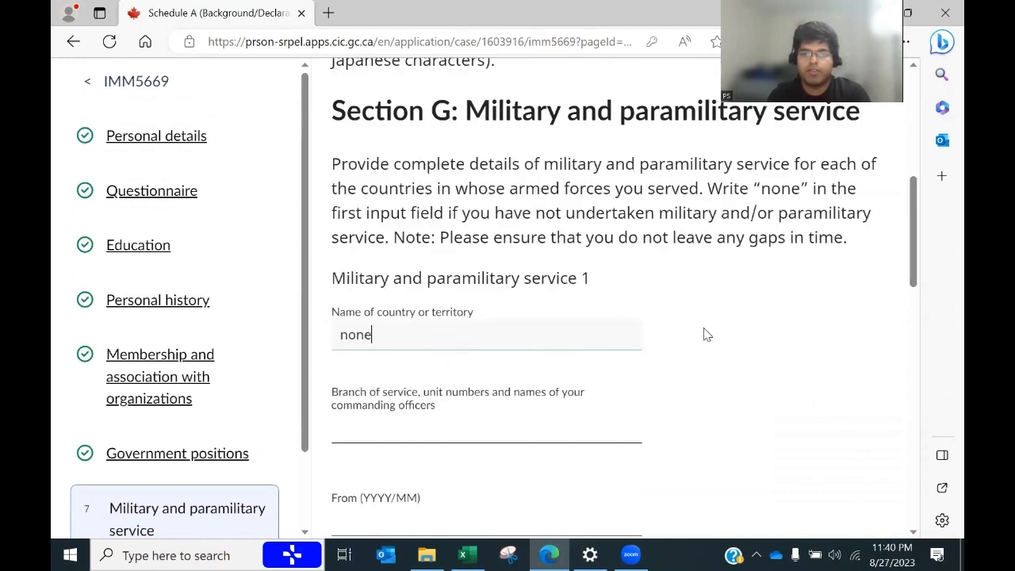
{"action": "left_click_drag", "start_coordinate": [704, 188], "coordinate": [724, 208]}
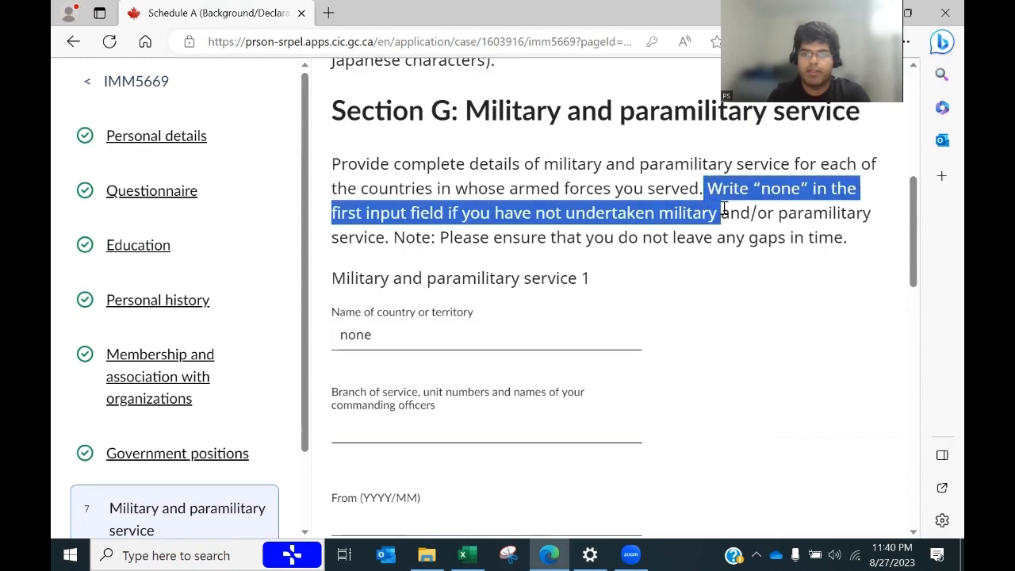
{"action": "scroll", "coordinate": [904, 379], "scroll_direction": "down", "scroll_amount": 10}
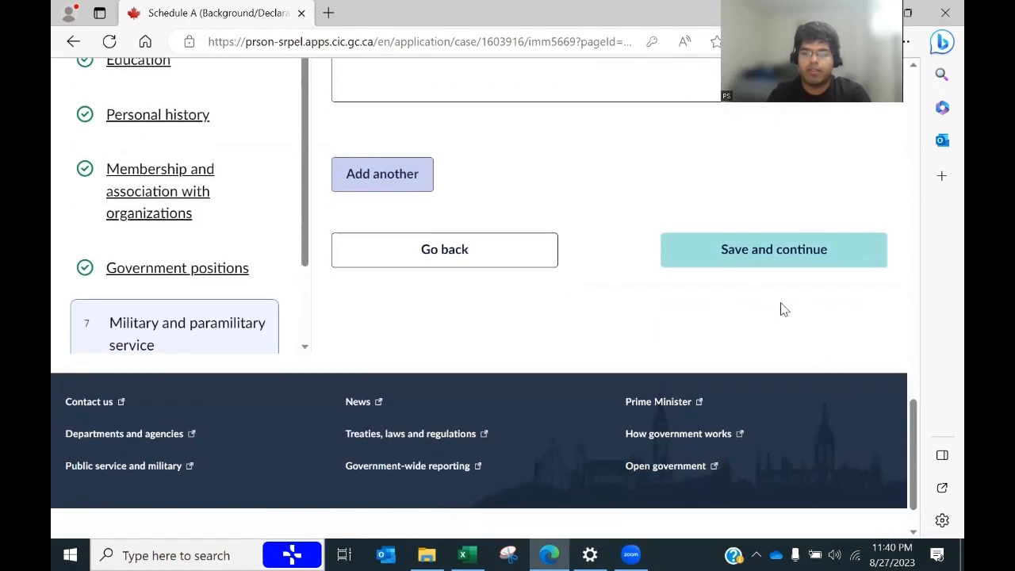
{"action": "left_click", "coordinate": [766, 264]}
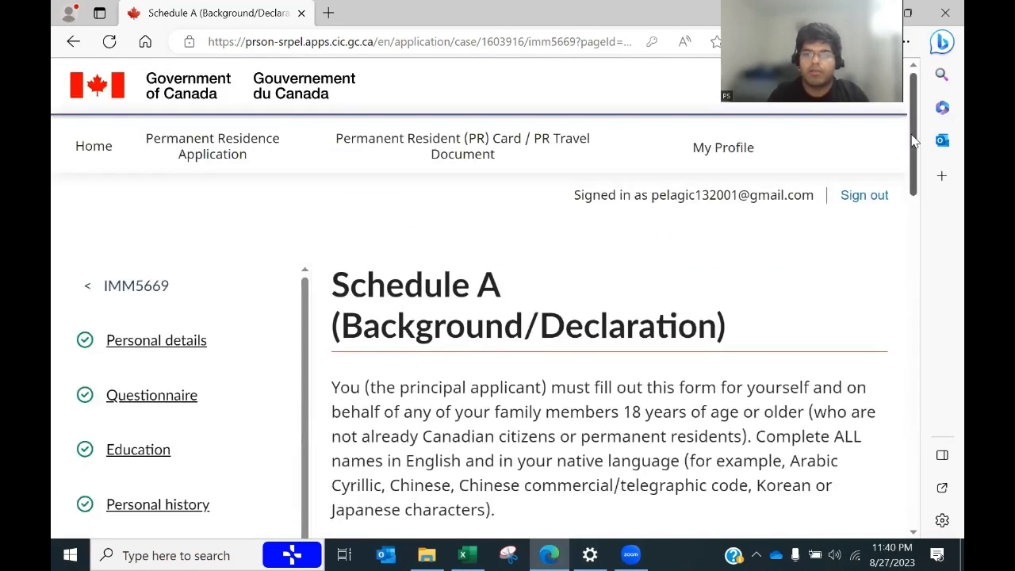
Step: Check the marriage date in Excel, set Address 1's From date to 2023/04, and add Address 2
{"action": "scroll", "coordinate": [904, 177], "scroll_direction": "down", "scroll_amount": 5}
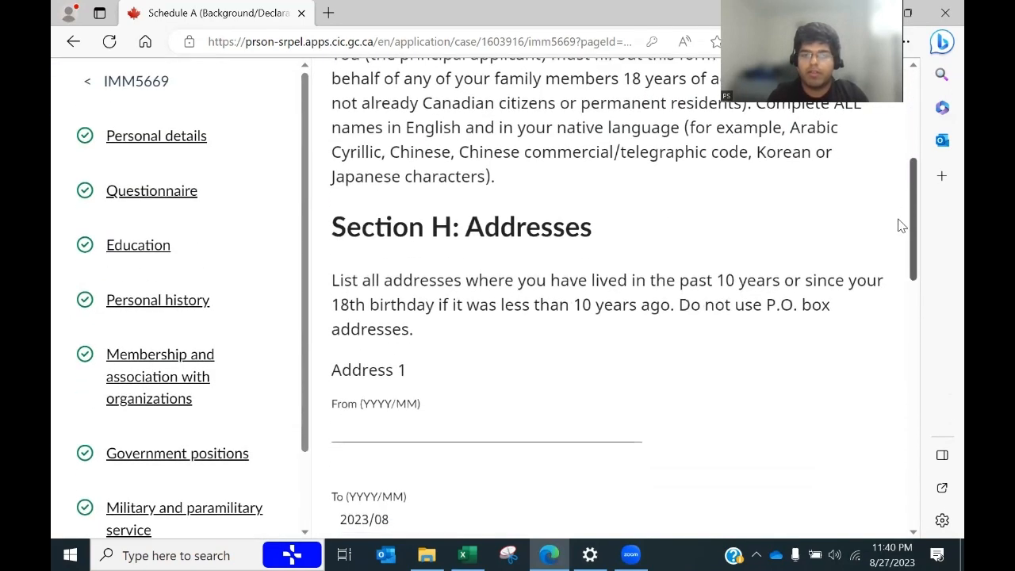
{"action": "scroll", "coordinate": [902, 222], "scroll_direction": "up", "scroll_amount": 2}
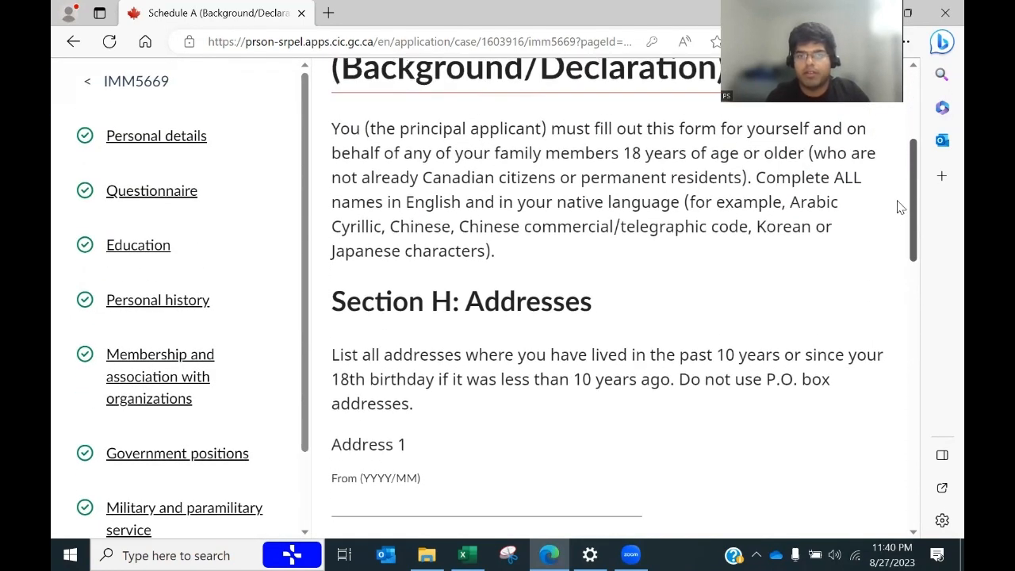
{"action": "scroll", "coordinate": [900, 206], "scroll_direction": "down", "scroll_amount": 3}
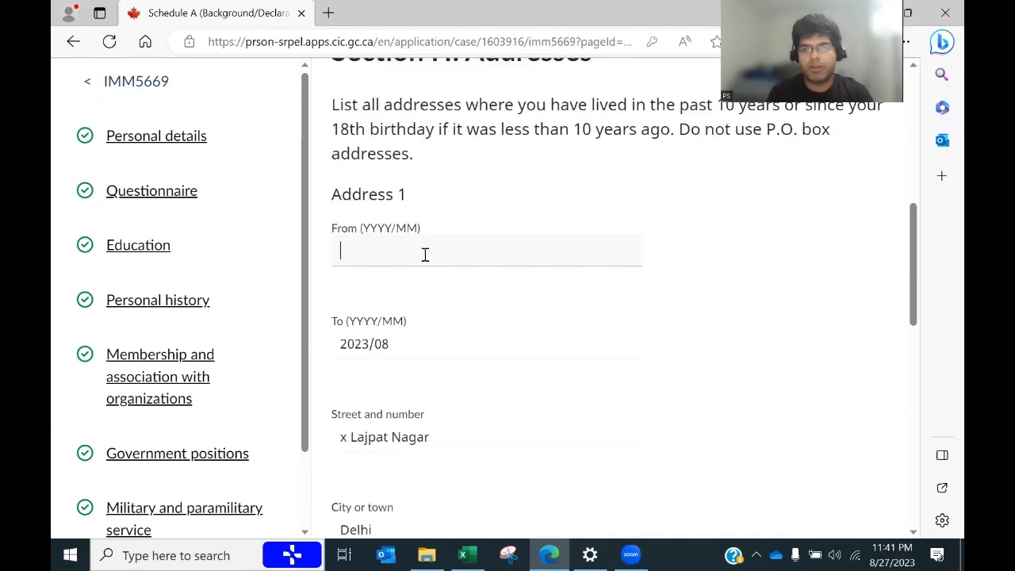
{"action": "key", "text": "alt+Tab"}
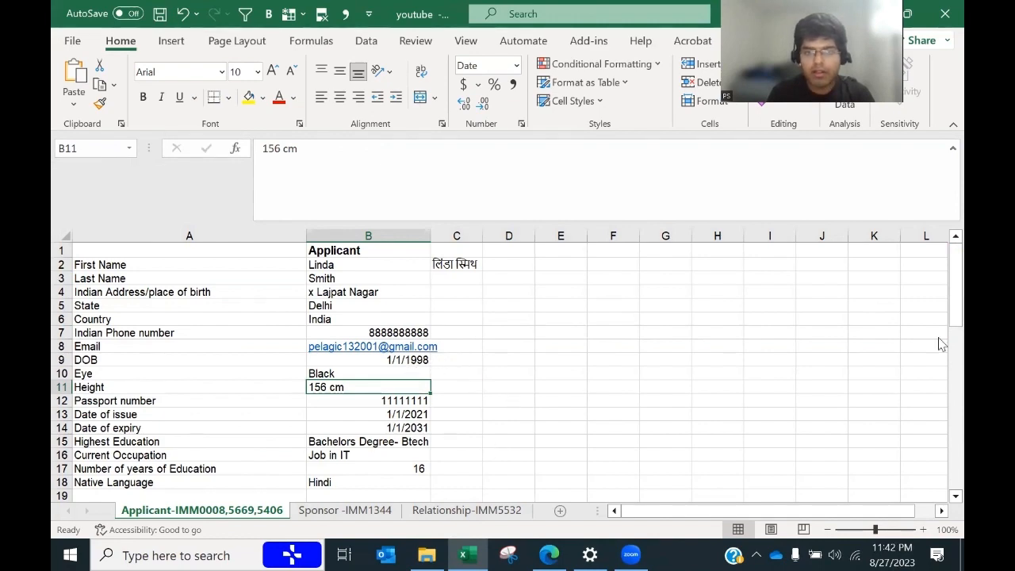
{"action": "left_click_drag", "start_coordinate": [942, 293], "coordinate": [946, 344]}
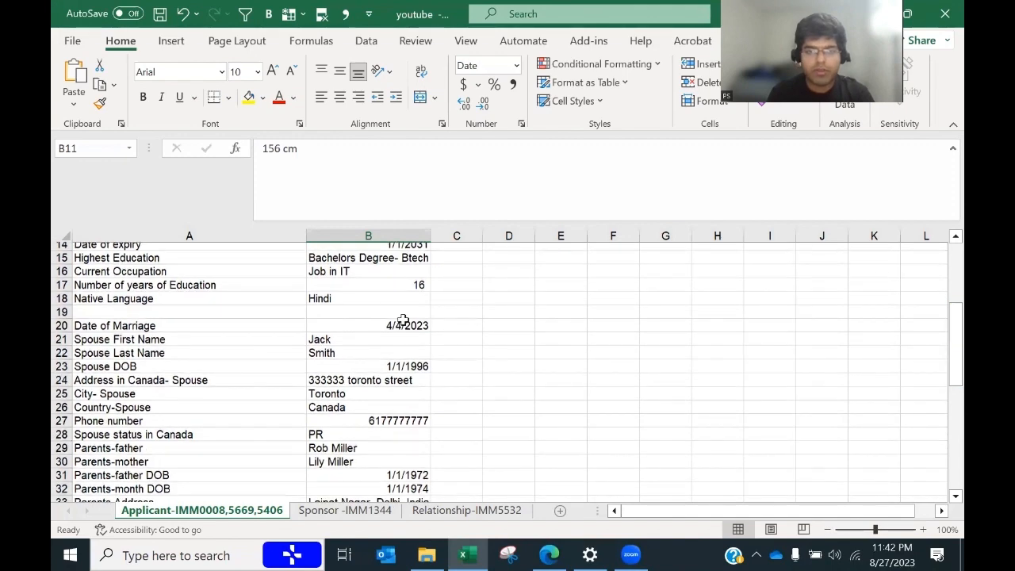
{"action": "key", "text": "alt+Tab"}
{"action": "type", "text": "202"}
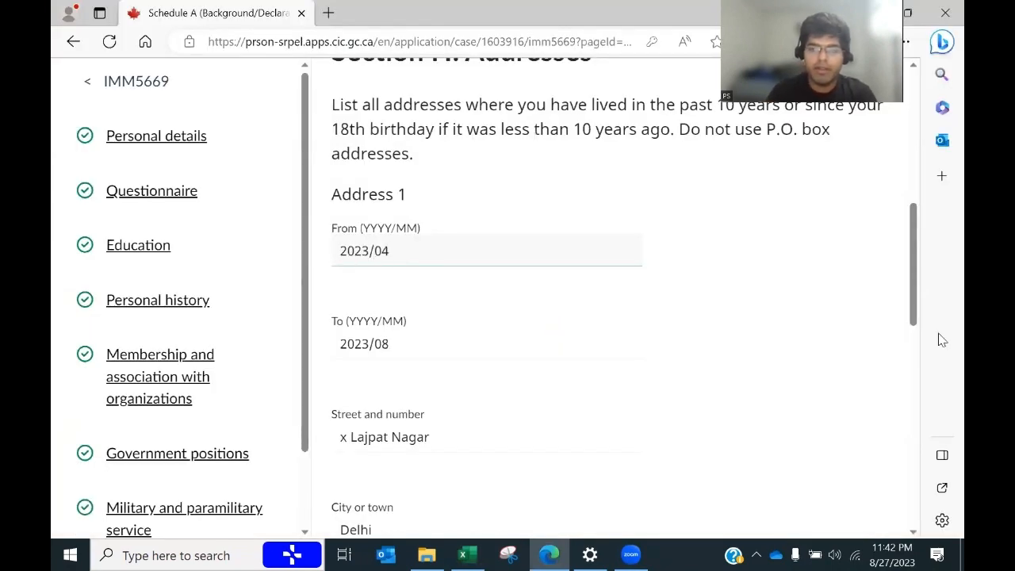
{"action": "left_click_drag", "start_coordinate": [913, 290], "coordinate": [924, 370]}
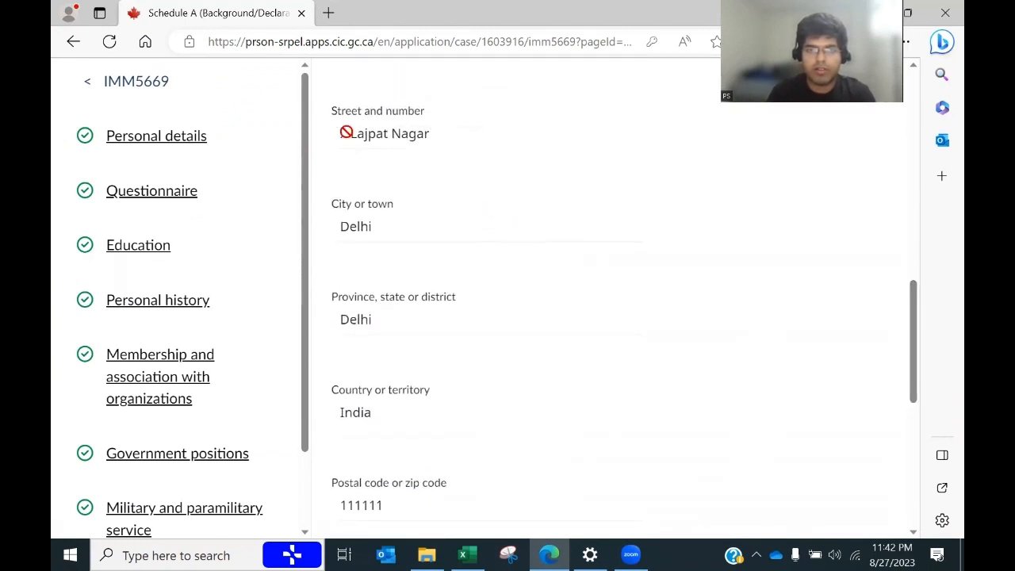
{"action": "scroll", "coordinate": [341, 238], "scroll_direction": "down", "scroll_amount": 3}
{"action": "left_click", "coordinate": [336, 333]}
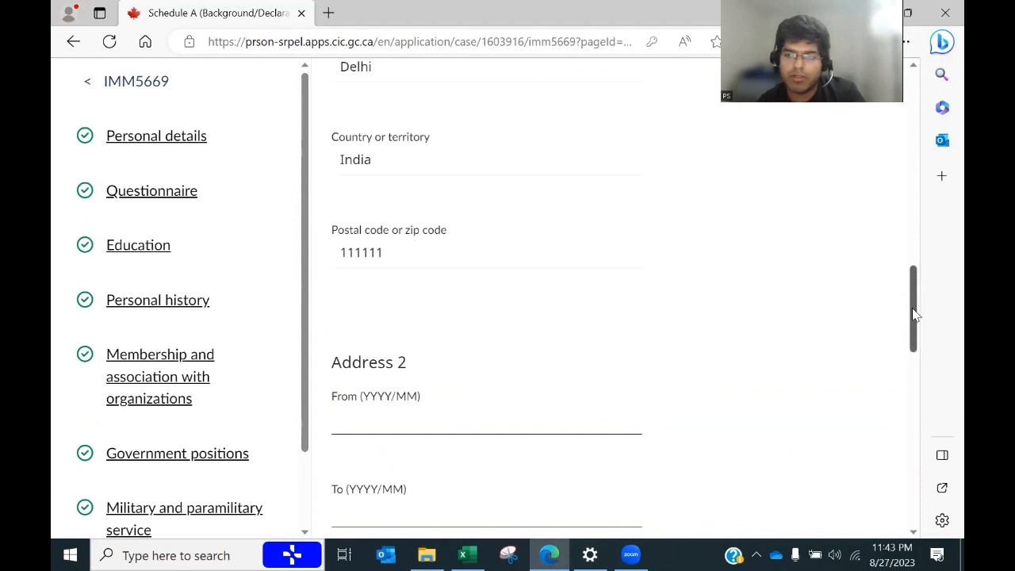
Step: Begin Address 2's From date with 2013/0, then bring up the Excel applicant sheet to look up dates
{"action": "left_click_drag", "start_coordinate": [915, 314], "coordinate": [911, 336]}
{"action": "left_click", "coordinate": [407, 287]}
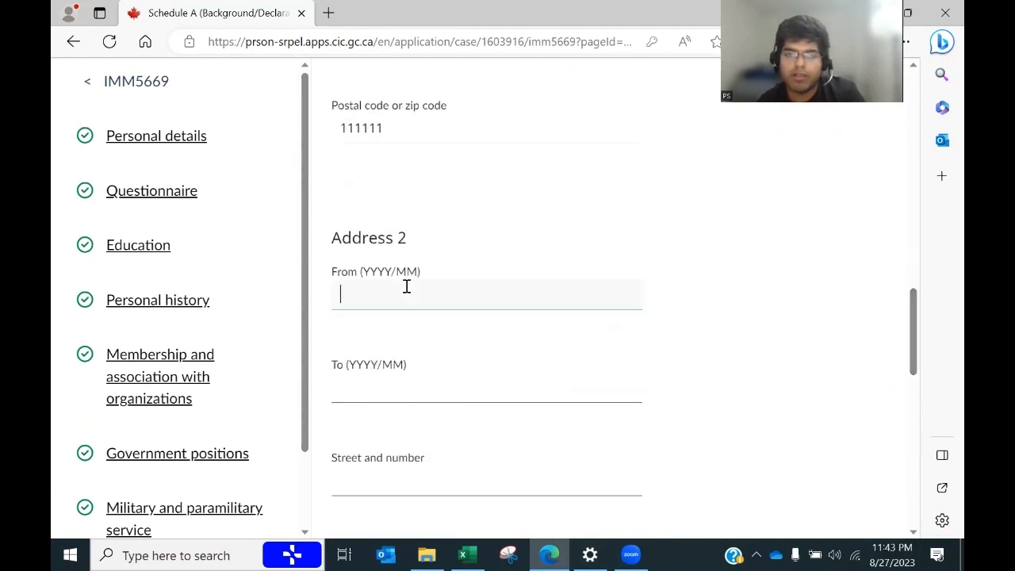
{"action": "type", "text": "2013/08"}
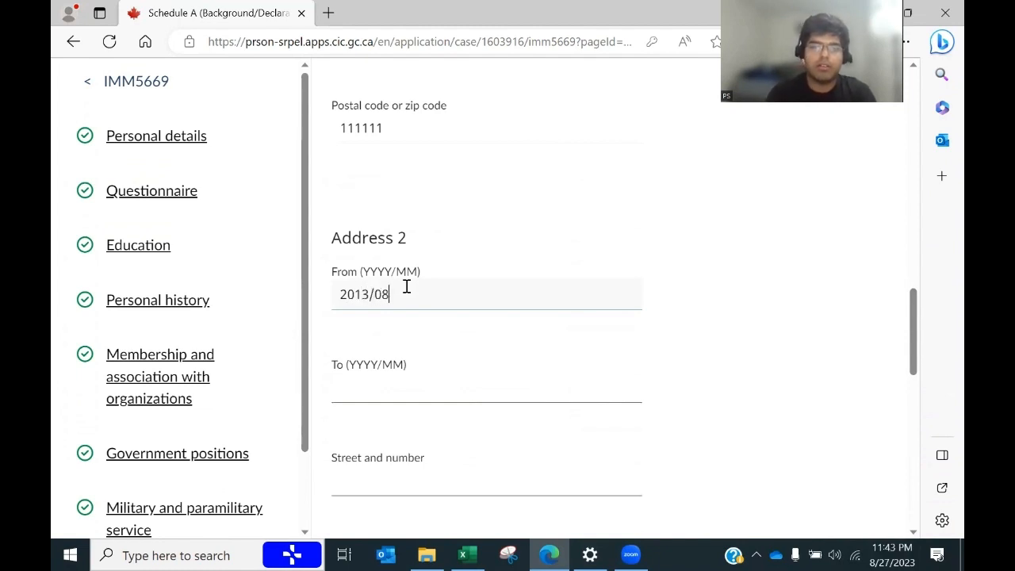
{"action": "key", "text": "Tab"}
{"action": "key", "text": "alt+Tab"}
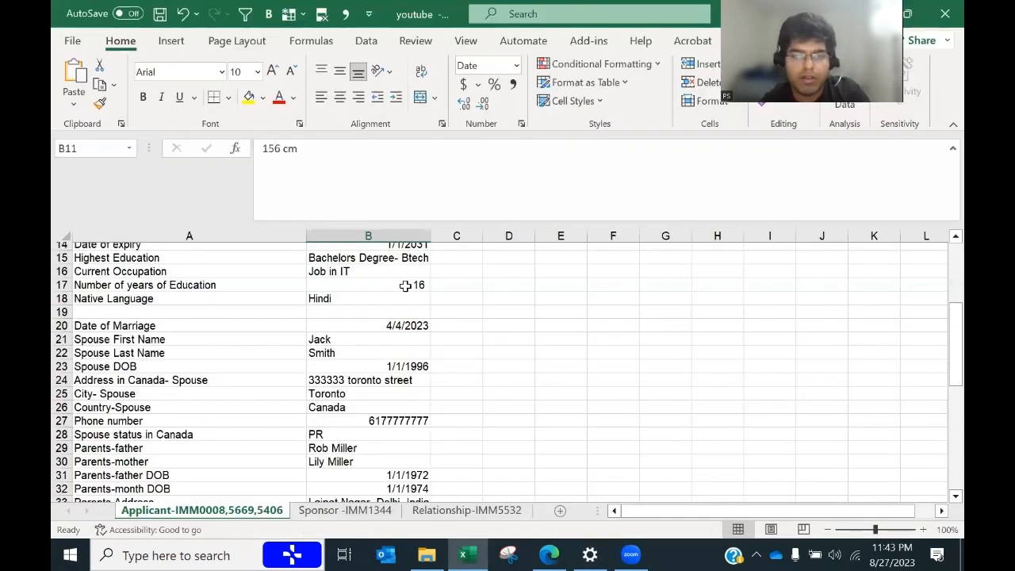
{"action": "left_click_drag", "start_coordinate": [942, 349], "coordinate": [941, 273]}
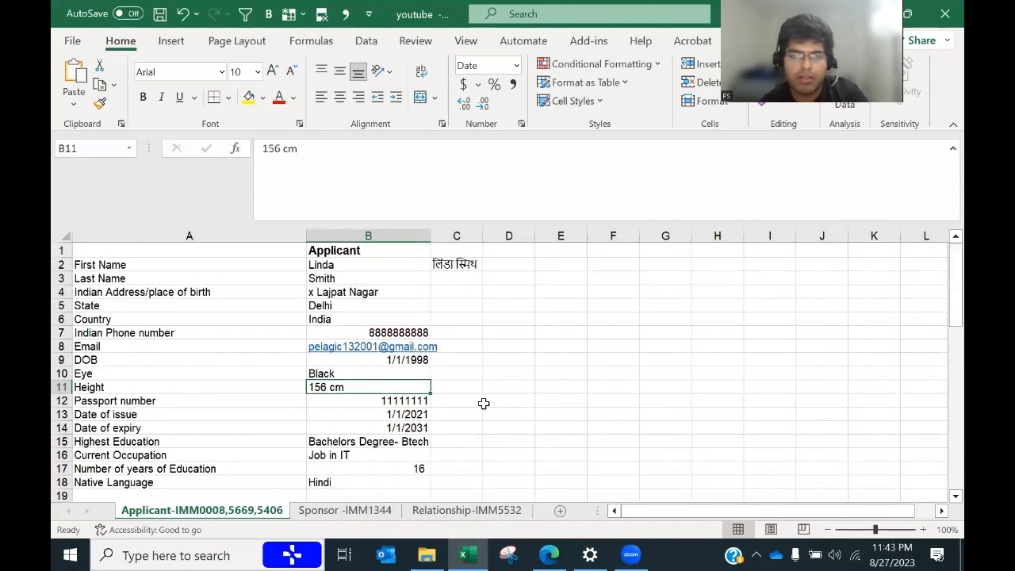
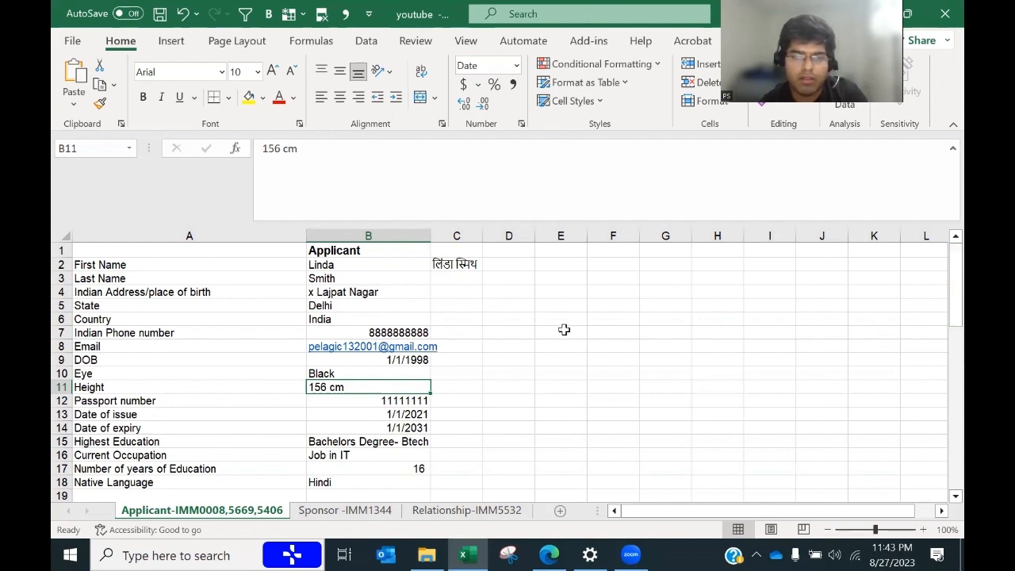
Step: Enter 2023/03 as Address 2's To date
{"action": "key", "text": "alt+Tab"}
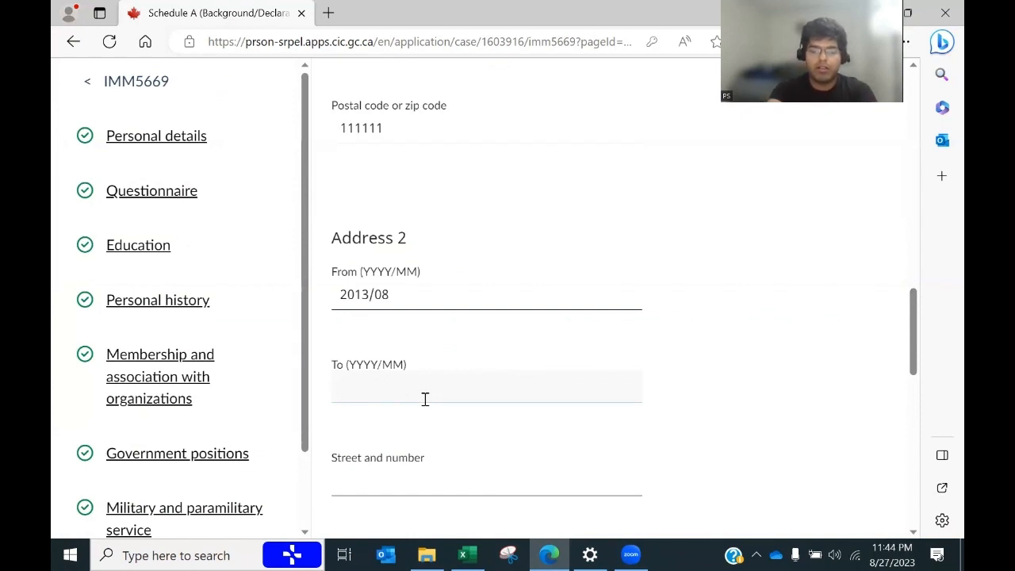
{"action": "left_click", "coordinate": [425, 399]}
{"action": "type", "text": "20"}
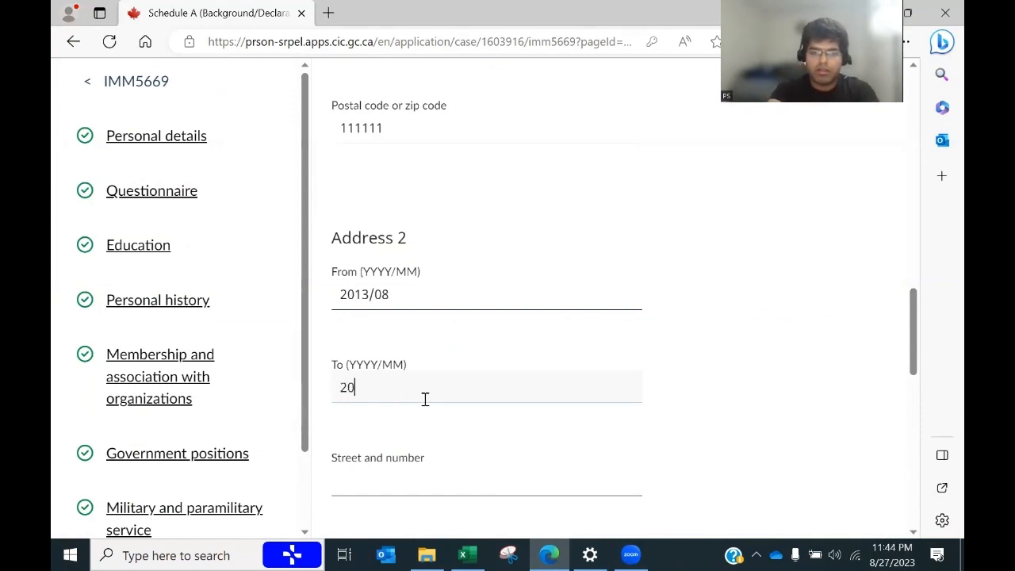
{"action": "type", "text": "23/03"}
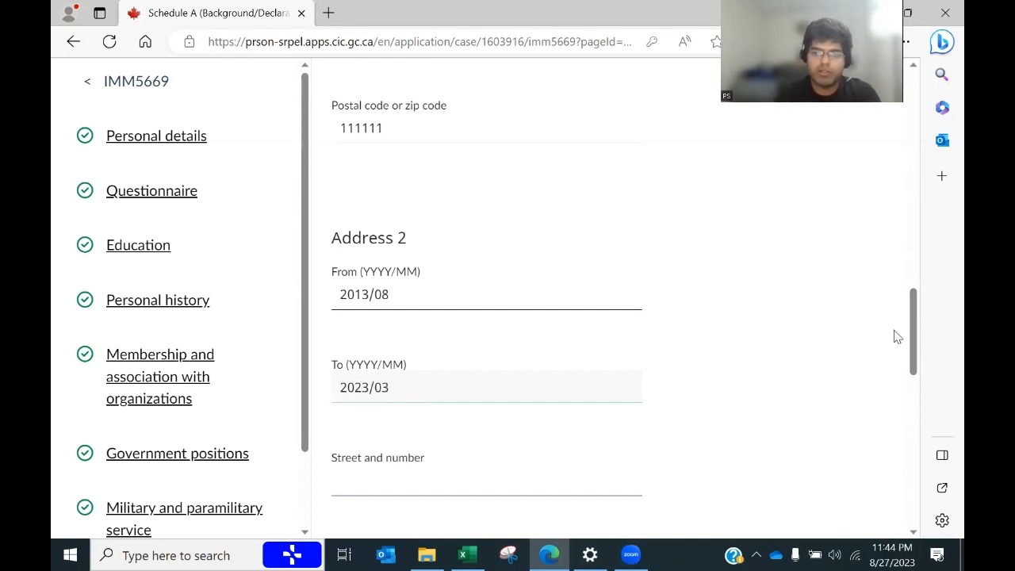
{"action": "left_click_drag", "start_coordinate": [911, 299], "coordinate": [848, 342]}
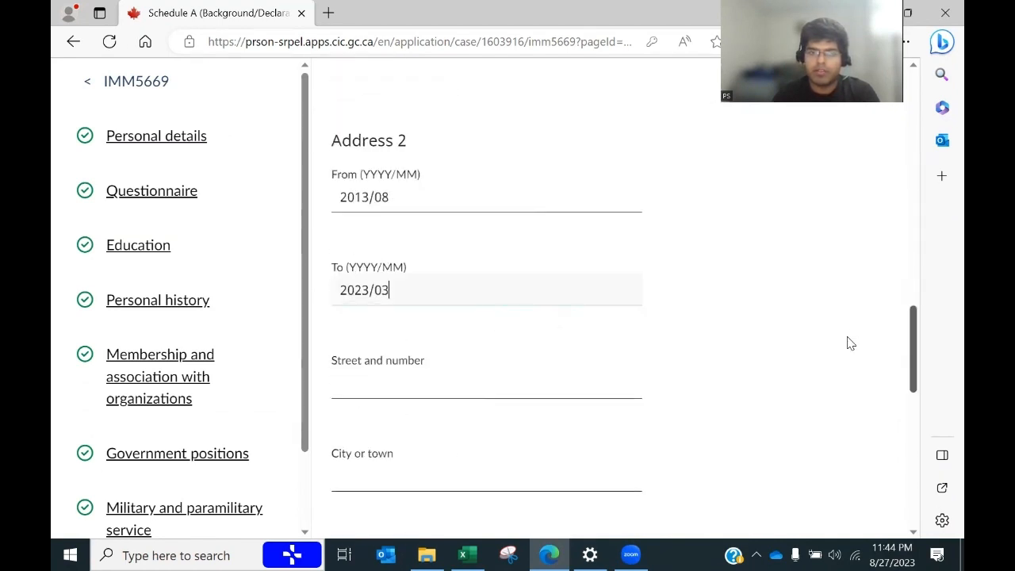
Step: Copy the parents' address from Excel cell B33 into the street and number field
{"action": "left_click", "coordinate": [449, 380]}
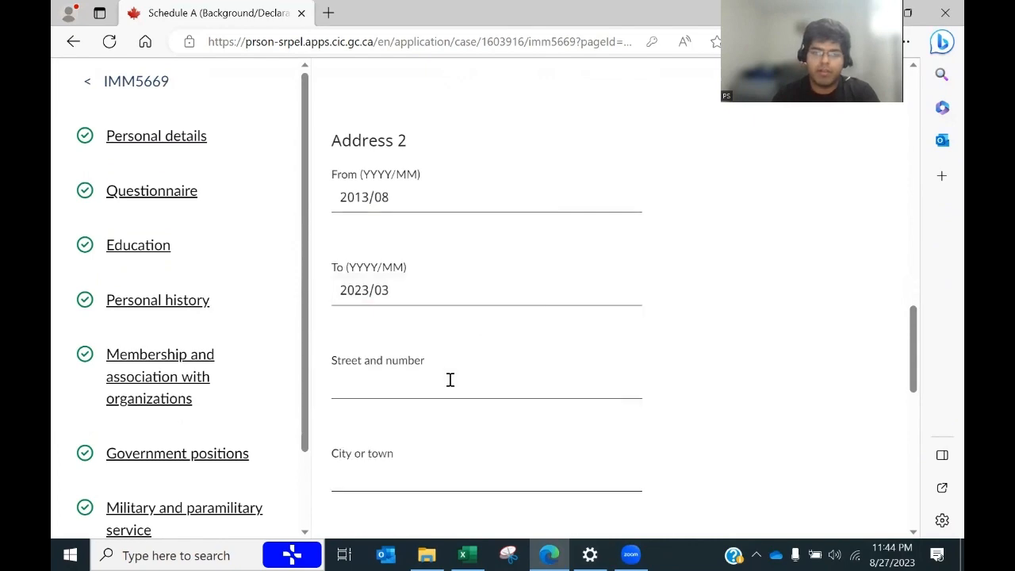
{"action": "key", "text": "alt+Tab"}
{"action": "left_click_drag", "start_coordinate": [943, 272], "coordinate": [941, 366]}
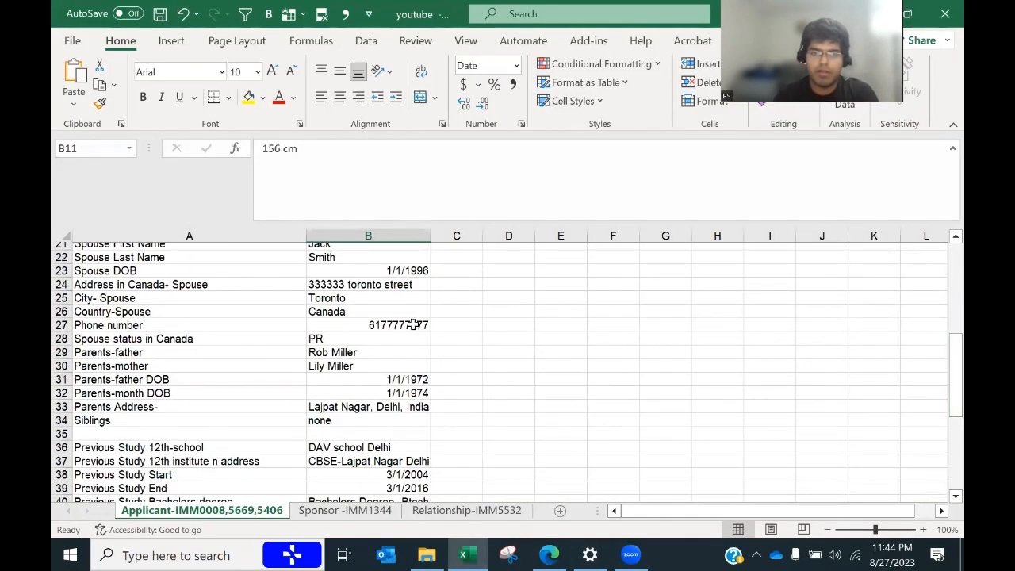
{"action": "left_click", "coordinate": [335, 407]}
{"action": "key", "text": "ctrl+c"}
{"action": "key", "text": "alt+Tab"}
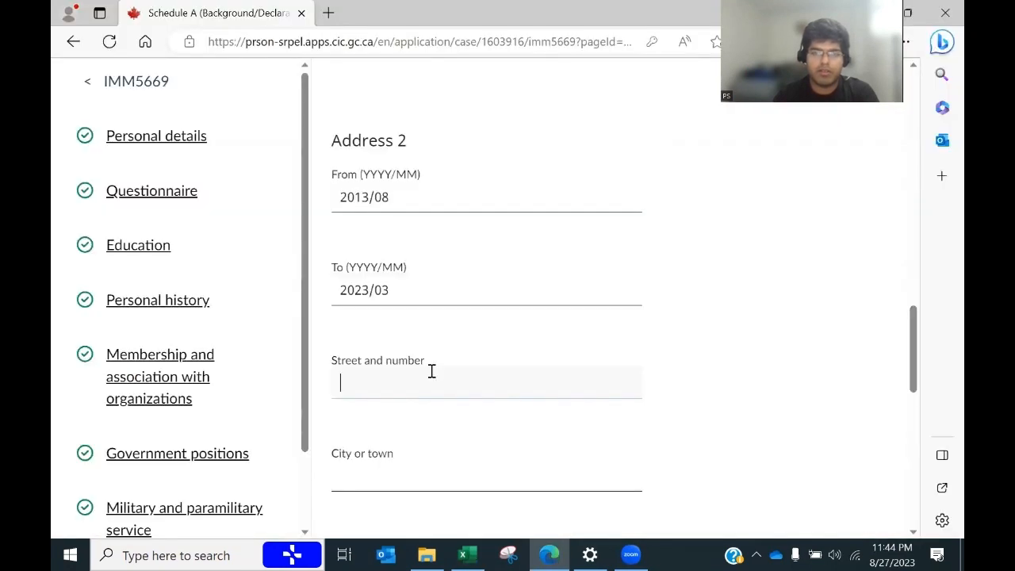
{"action": "left_click", "coordinate": [392, 381]}
{"action": "key", "text": "ctrl+v"}
Step: Enter Delhi as the city and trim the city and country off the street text
{"action": "left_click", "coordinate": [385, 468]}
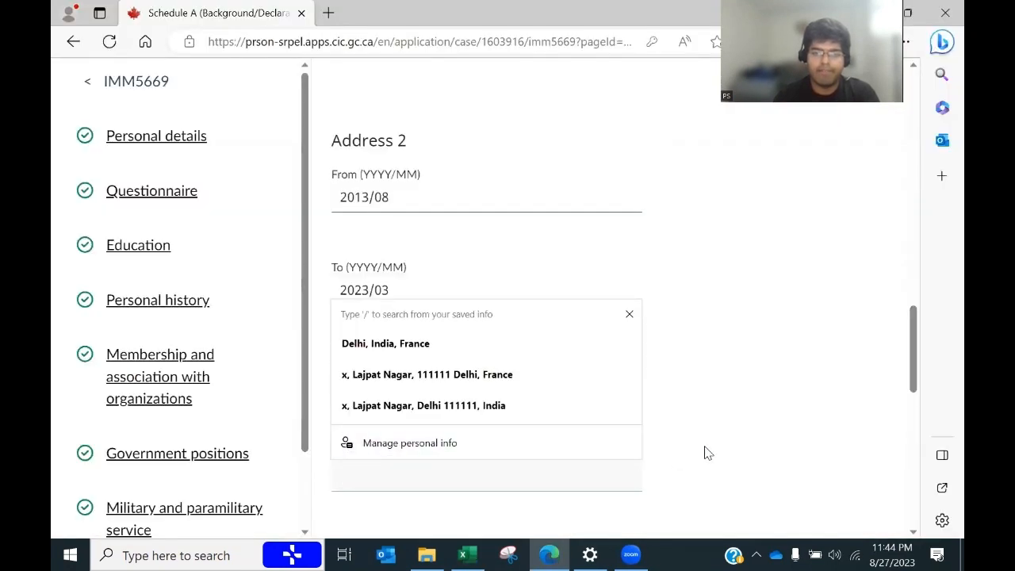
{"action": "type", "text": "D"}
{"action": "key", "text": "BackSpace"}
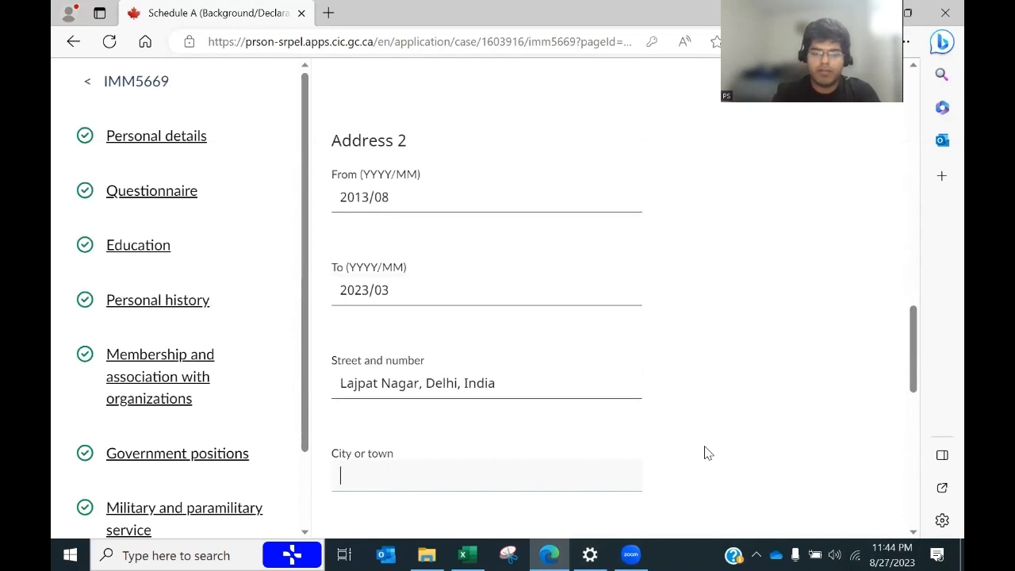
{"action": "type", "text": "Delhi"}
{"action": "key", "text": "Tab"}
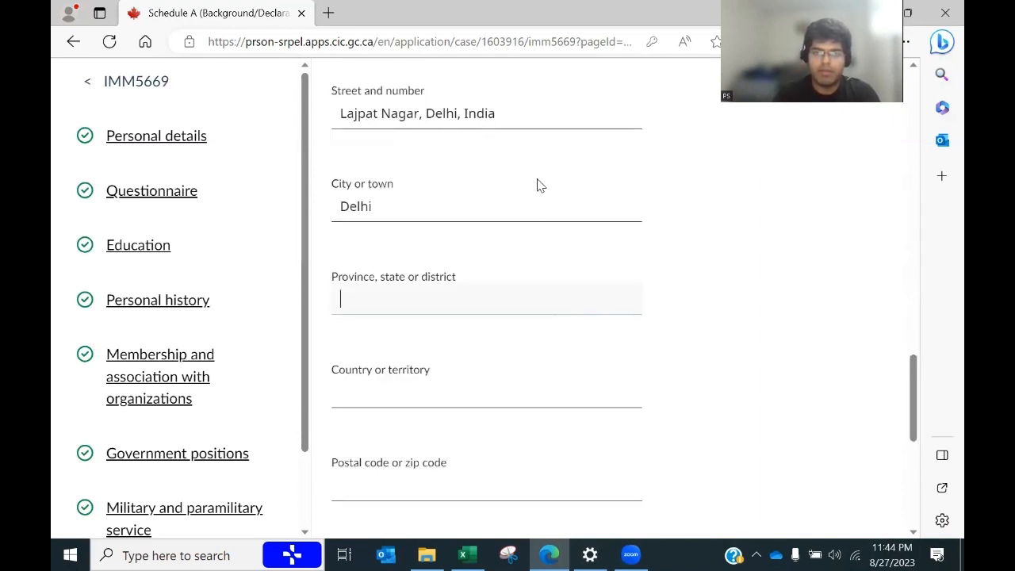
{"action": "left_click", "coordinate": [513, 122]}
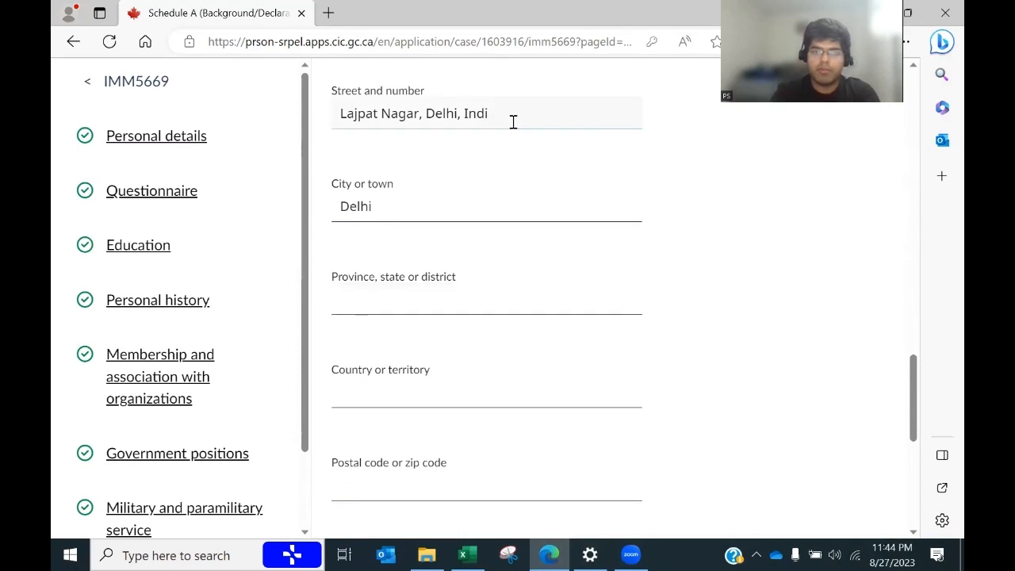
{"action": "key", "text": "BackSpace"}
{"action": "key", "text": "BackSpace"}
{"action": "key", "text": "BackSpace"}
{"action": "key", "text": "BackSpace"}
{"action": "key", "text": "BackSpace"}
{"action": "key", "text": "BackSpace"}
{"action": "key", "text": "BackSpace"}
{"action": "key", "text": "BackSpace"}
{"action": "key", "text": "BackSpace"}
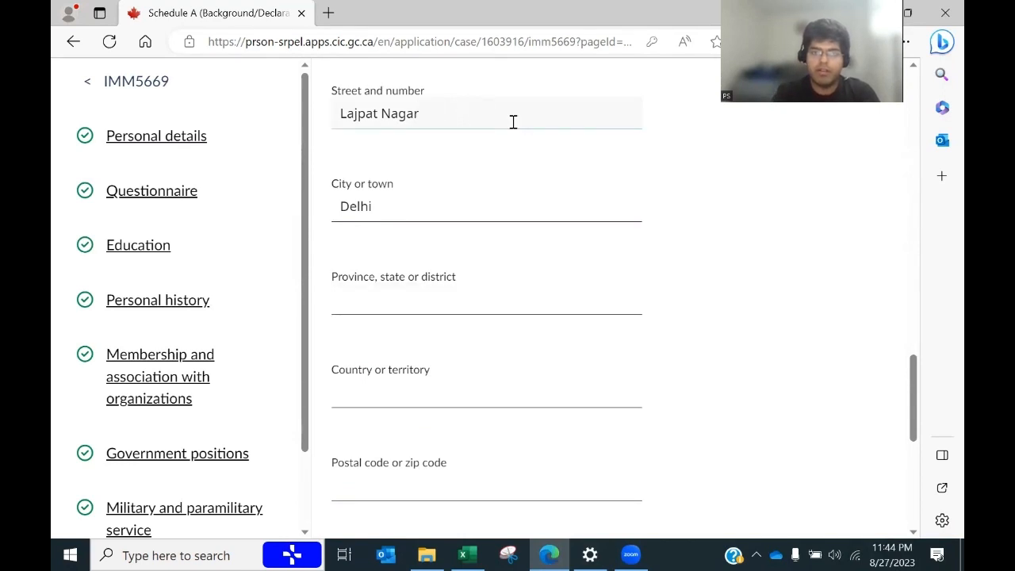
Step: Fill province Delhi, country India and the postal code, then save Address 2
{"action": "left_click", "coordinate": [413, 302]}
{"action": "type", "text": "D"}
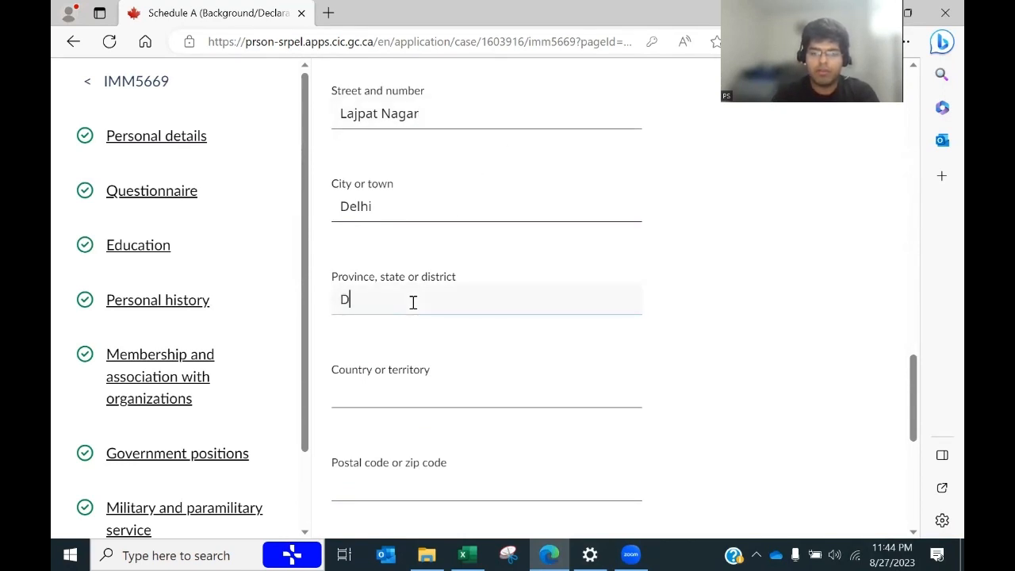
{"action": "type", "text": "elhi"}
{"action": "key", "text": "Tab"}
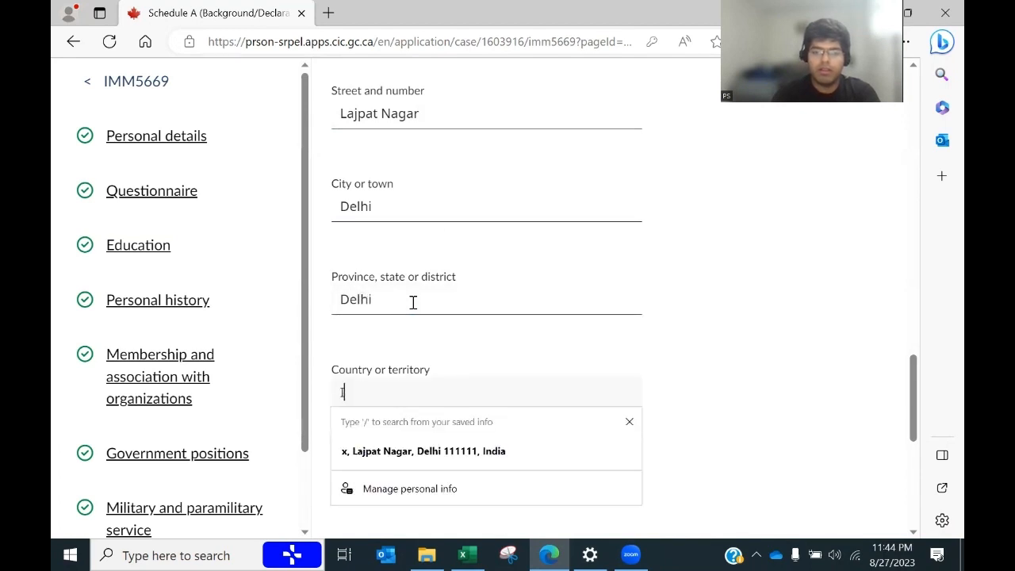
{"action": "type", "text": "India"}
{"action": "key", "text": "Tab"}
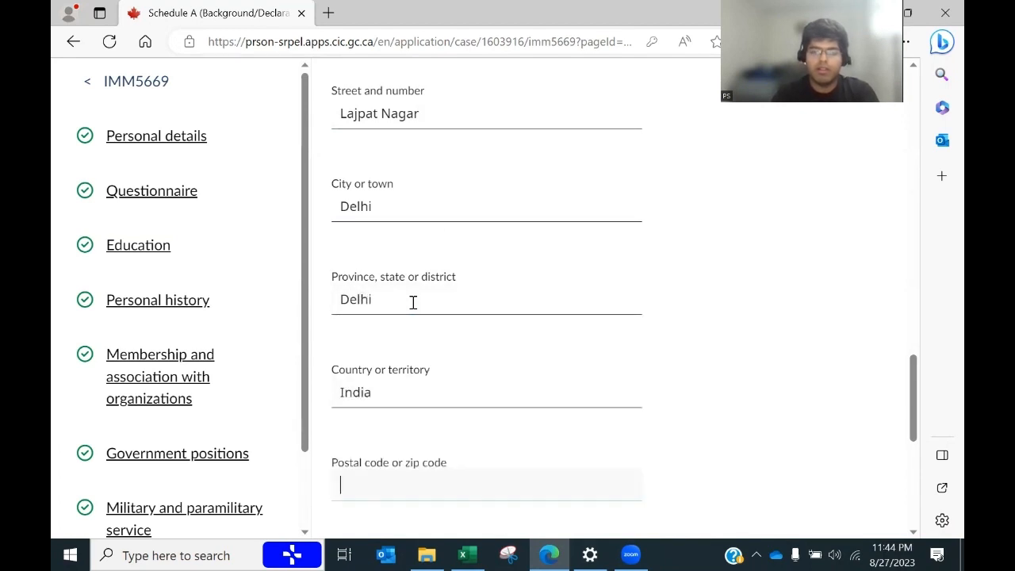
{"action": "type", "text": "111111"}
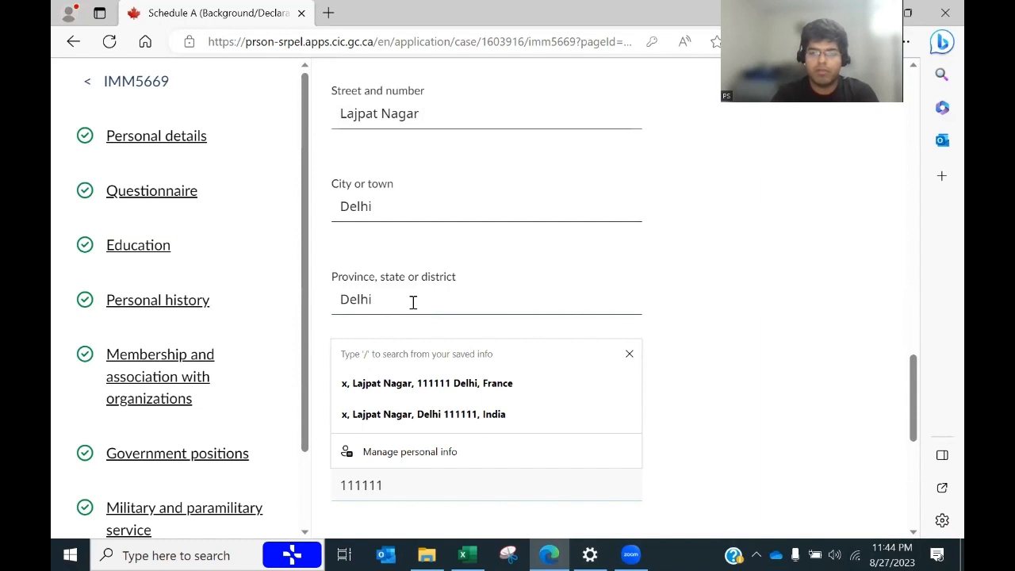
{"action": "scroll", "coordinate": [389, 285], "scroll_direction": "down", "scroll_amount": 3}
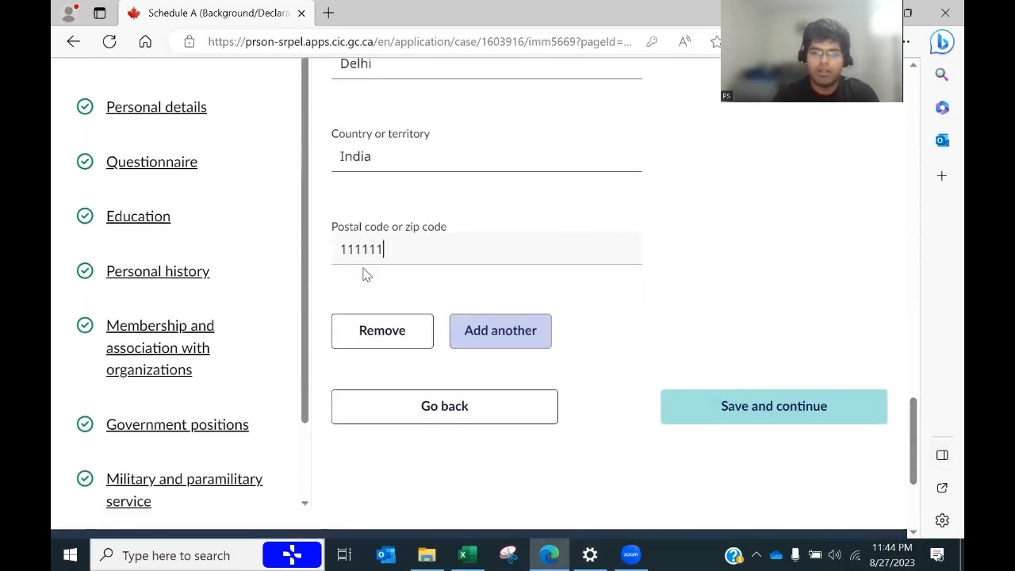
{"action": "left_click", "coordinate": [692, 426]}
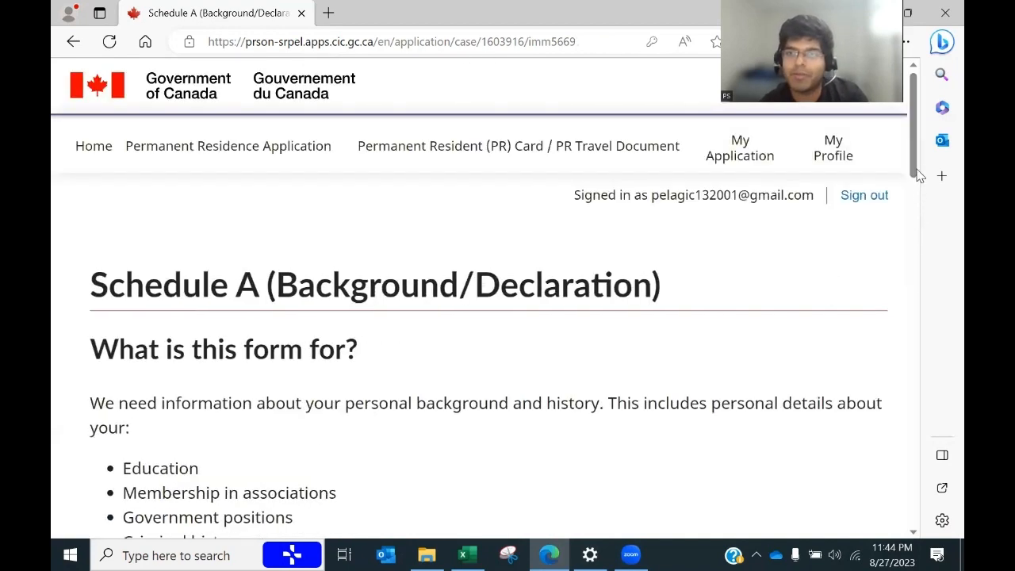
Step: Sign Schedule A's applicant declaration with the applicant's full name and complete it
{"action": "left_click_drag", "start_coordinate": [918, 156], "coordinate": [904, 445]}
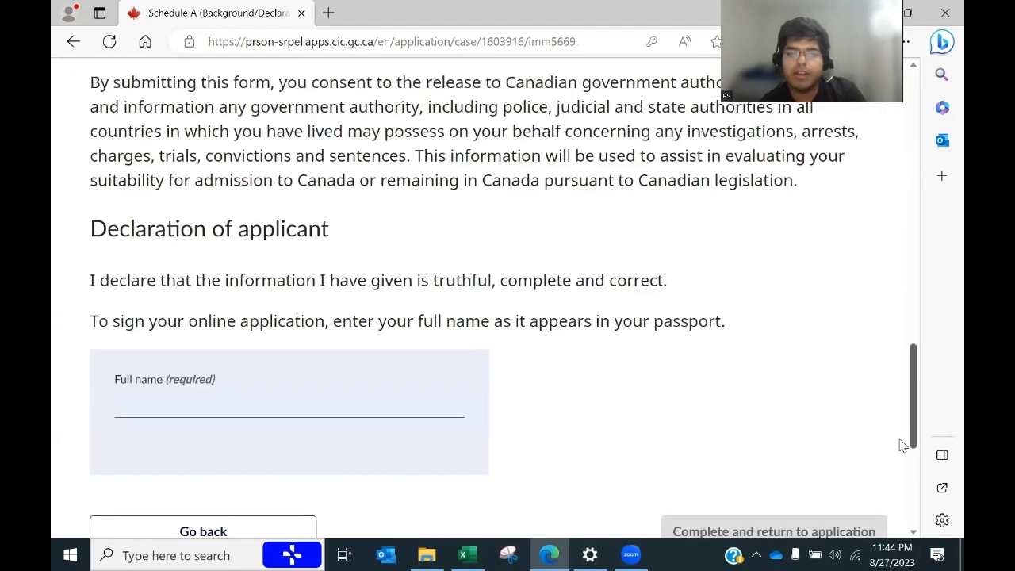
{"action": "scroll", "coordinate": [792, 402], "scroll_direction": "down", "scroll_amount": 1}
{"action": "left_click", "coordinate": [198, 334]}
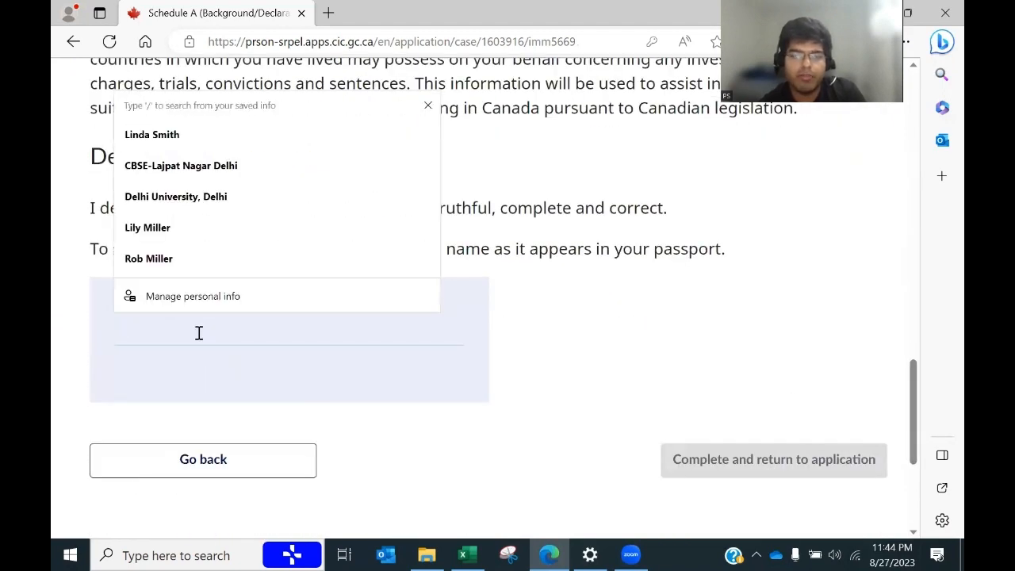
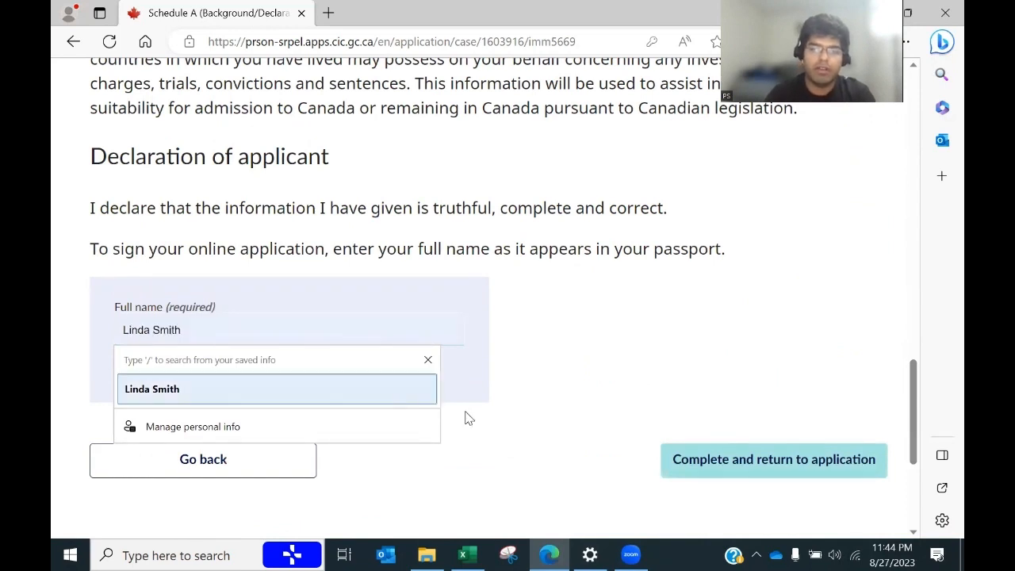
{"action": "left_click", "coordinate": [689, 461]}
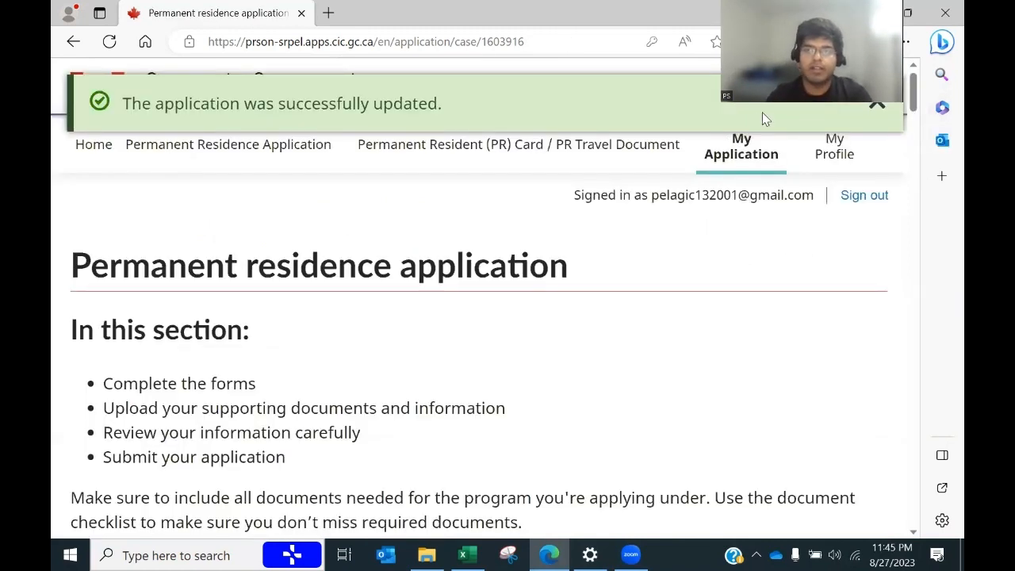
Step: Start the Your Travels supplementary form and continue past its introduction
{"action": "scroll", "coordinate": [720, 380], "scroll_direction": "down", "scroll_amount": 10}
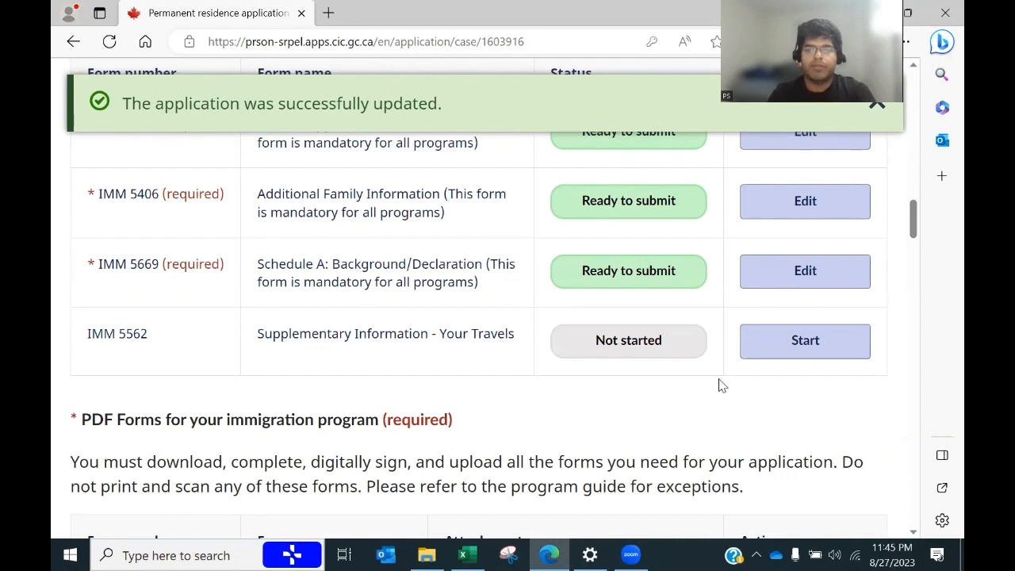
{"action": "left_click", "coordinate": [787, 359]}
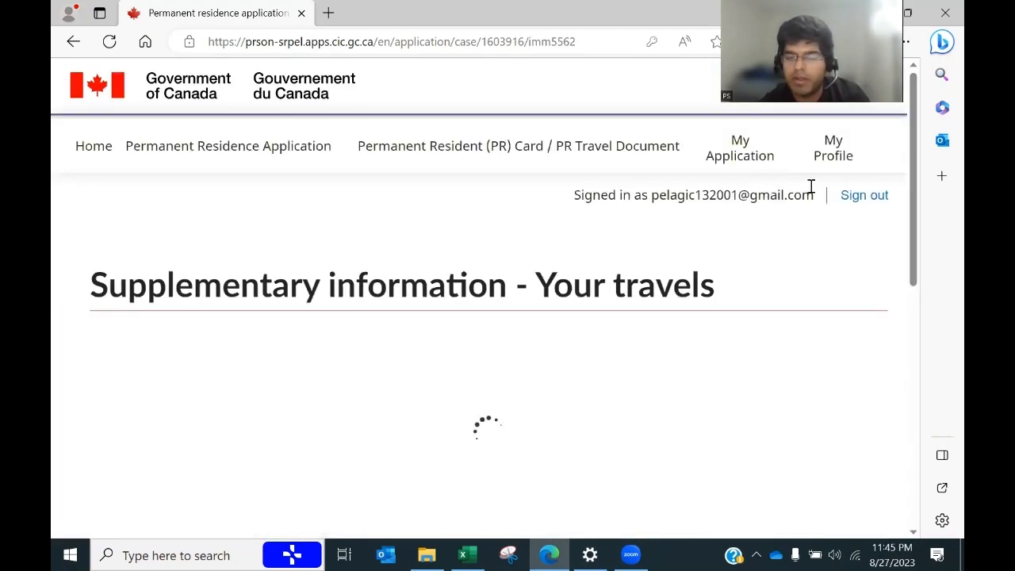
{"action": "left_click_drag", "start_coordinate": [919, 154], "coordinate": [903, 341]}
{"action": "scroll", "coordinate": [904, 341], "scroll_direction": "down", "scroll_amount": 3}
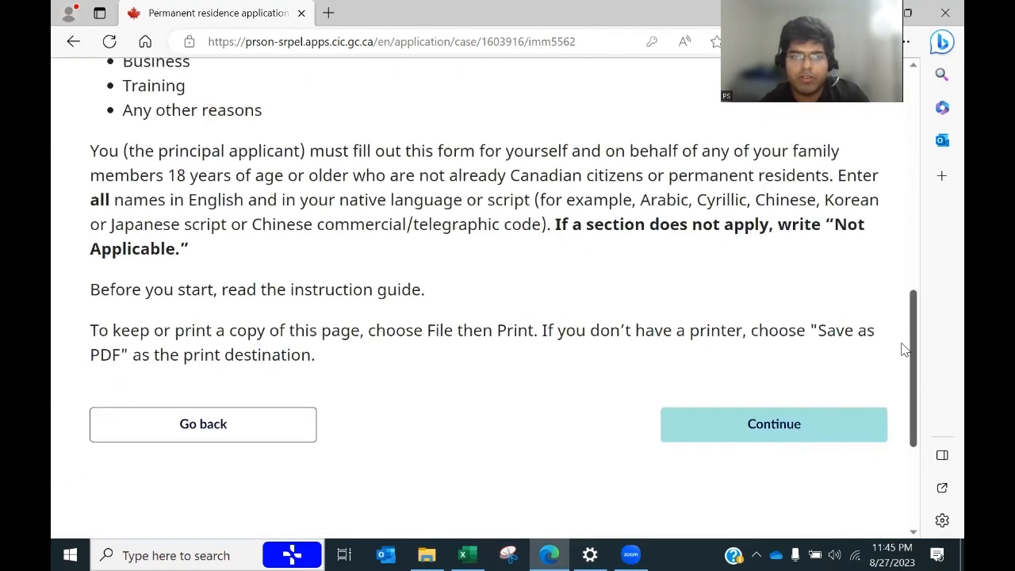
{"action": "left_click", "coordinate": [774, 423]}
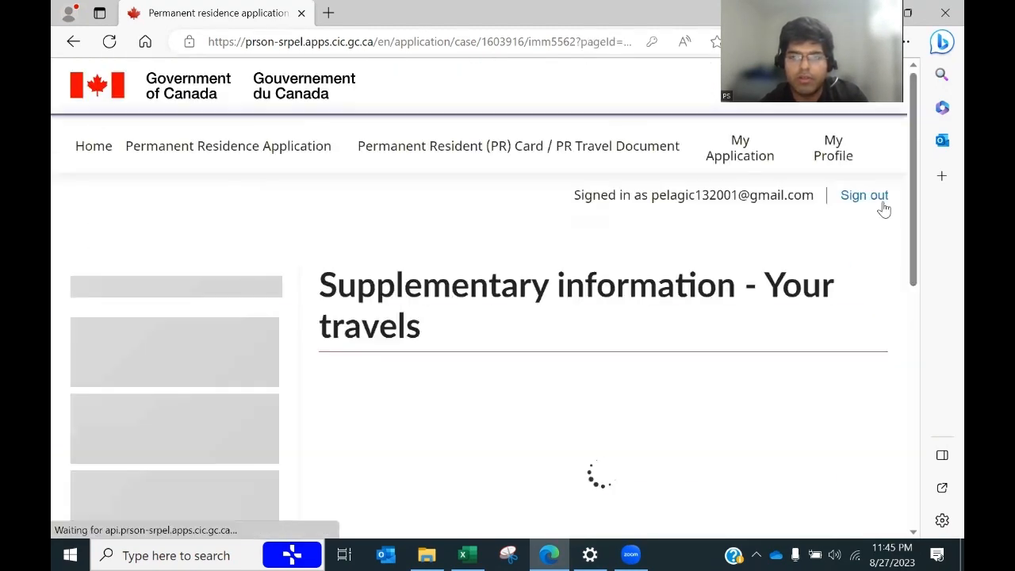
{"action": "left_click_drag", "start_coordinate": [916, 176], "coordinate": [904, 226]}
Step: Enter the applicant's family and given names, check Did not travel, and save Section A
{"action": "left_click", "coordinate": [356, 372]}
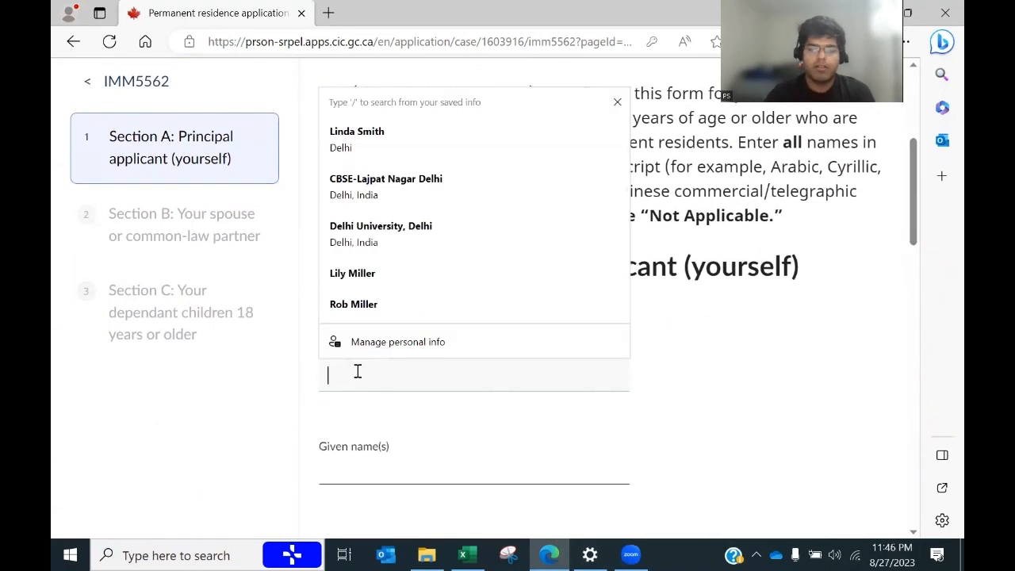
{"action": "key", "text": "Tab"}
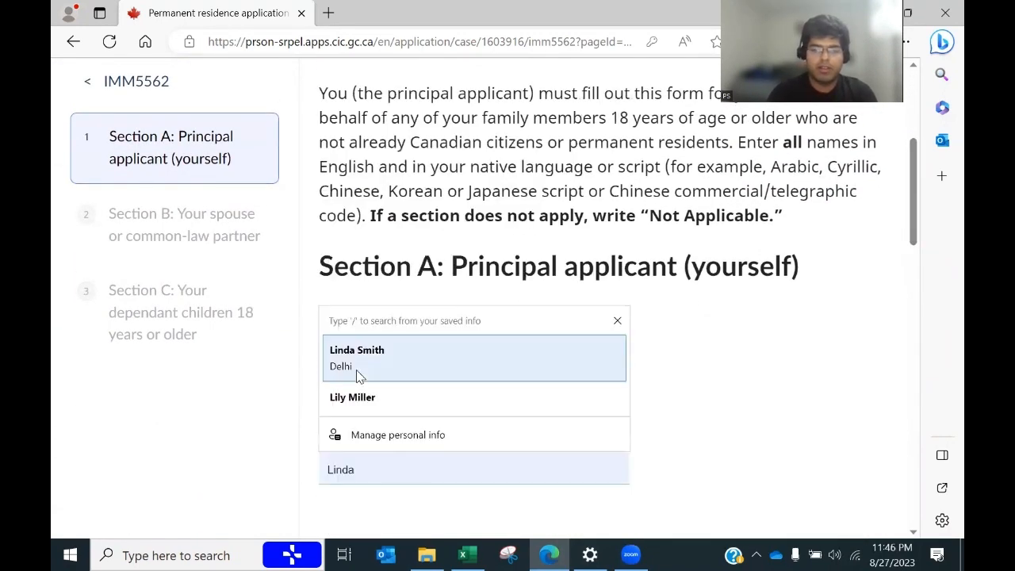
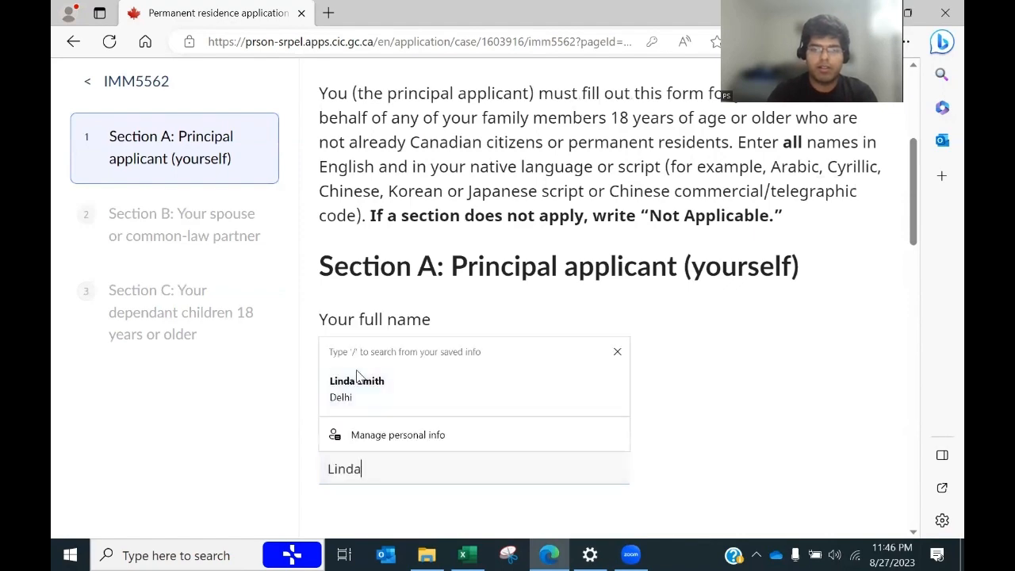
{"action": "left_click", "coordinate": [622, 401]}
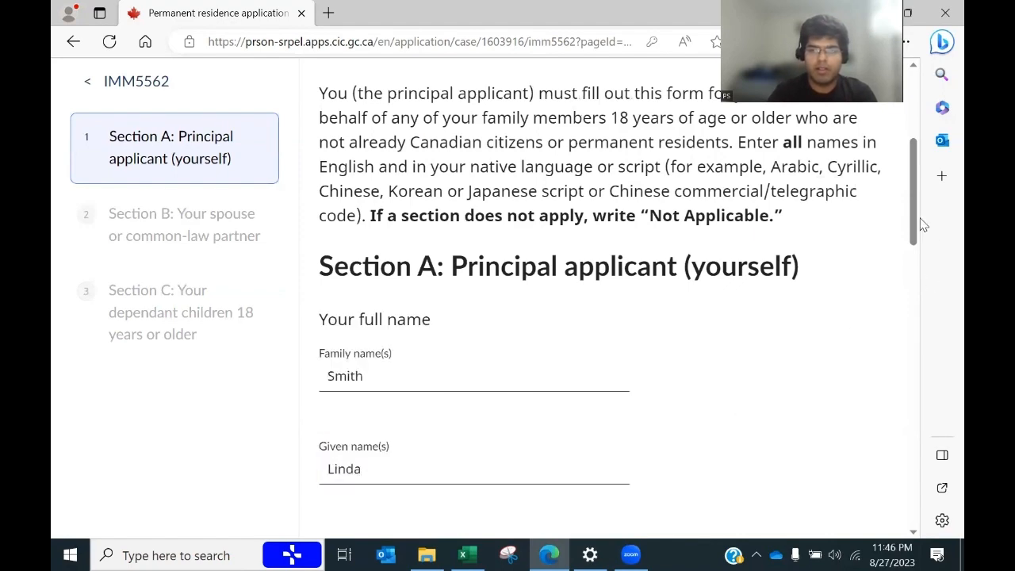
{"action": "left_click_drag", "start_coordinate": [918, 226], "coordinate": [885, 317]}
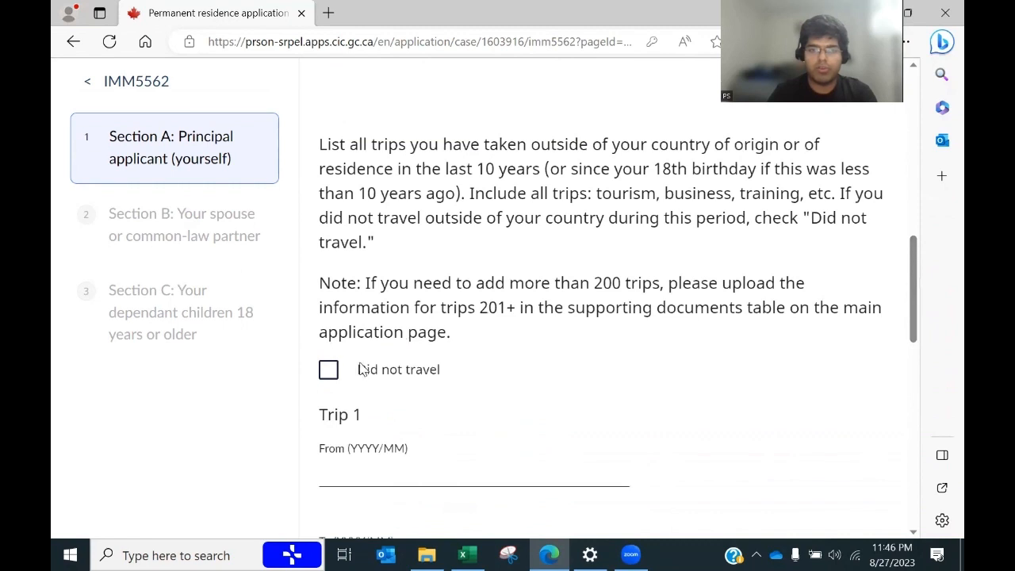
{"action": "left_click", "coordinate": [329, 371]}
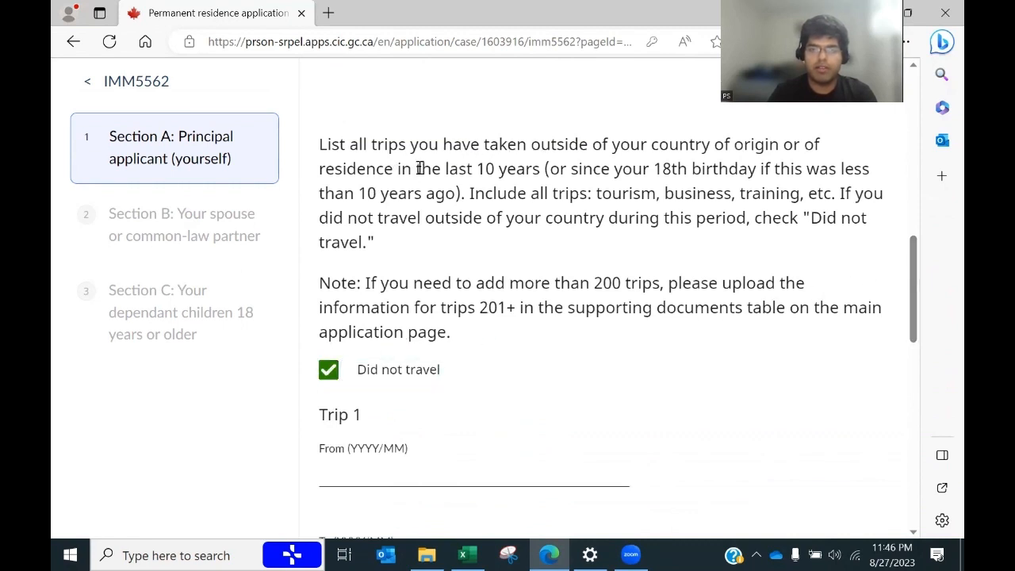
{"action": "left_click_drag", "start_coordinate": [396, 169], "coordinate": [461, 195]}
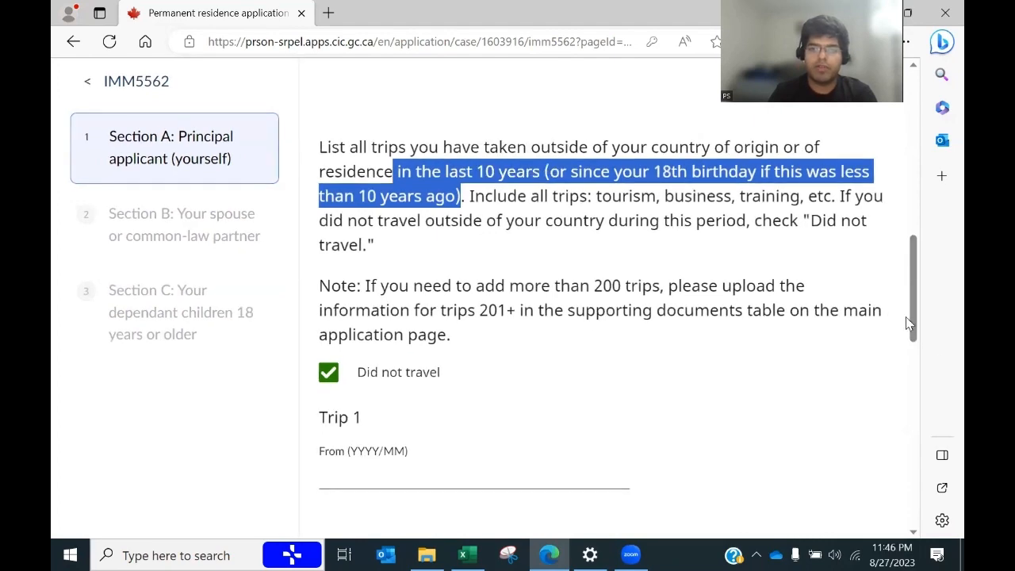
{"action": "left_click_drag", "start_coordinate": [909, 323], "coordinate": [910, 446]}
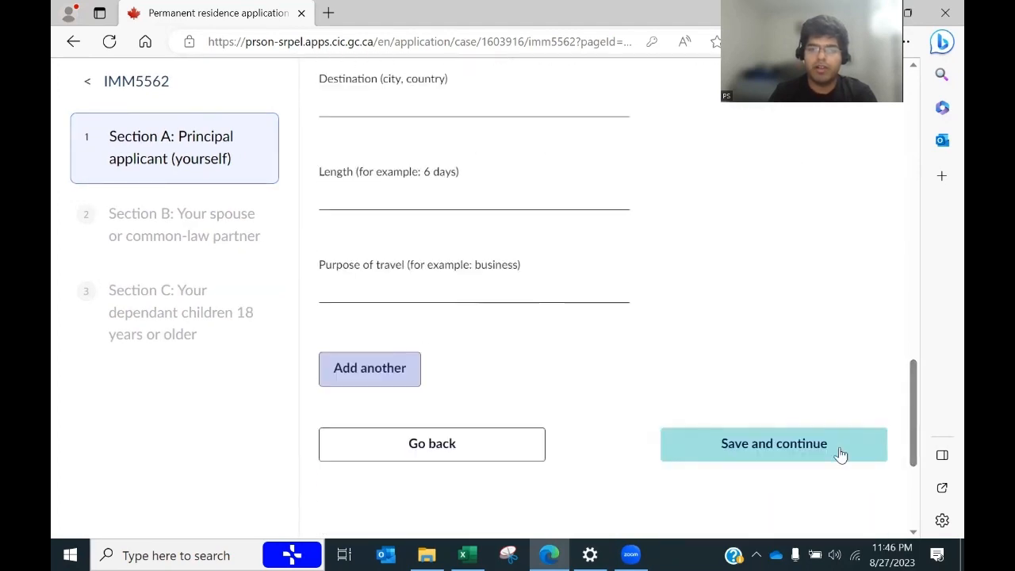
{"action": "left_click", "coordinate": [732, 458]}
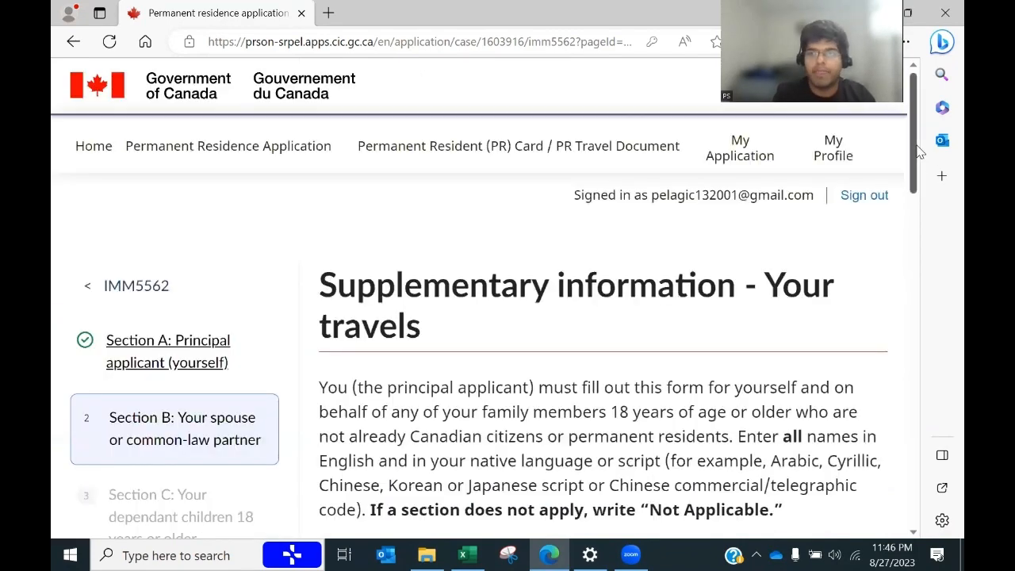
Step: Look up travel dates in the Sponsor -IMM1344 sheet and enter 2022/03 for Trip 1
{"action": "scroll", "coordinate": [901, 283], "scroll_direction": "down", "scroll_amount": 7}
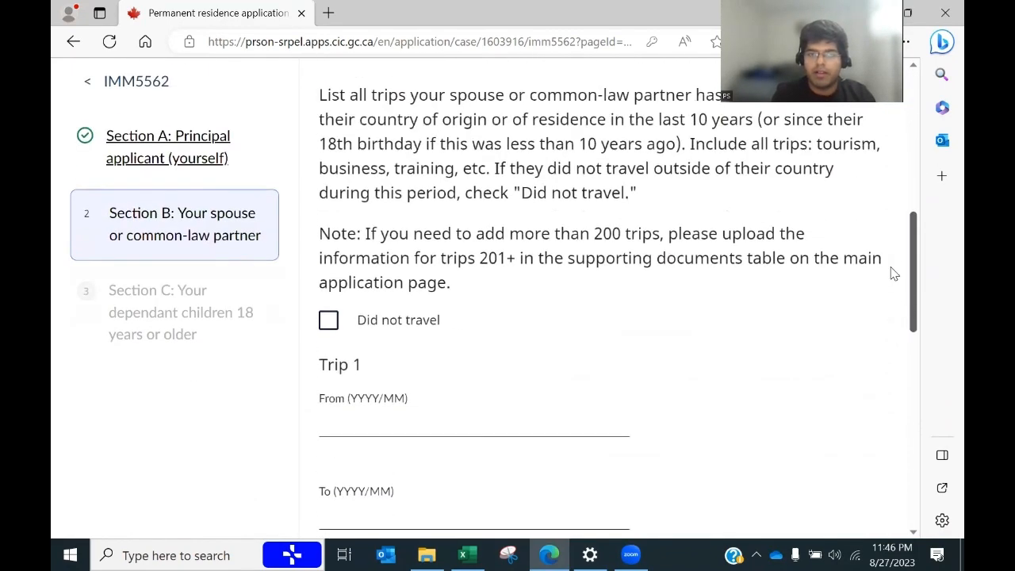
{"action": "scroll", "coordinate": [892, 253], "scroll_direction": "up", "scroll_amount": 1}
{"action": "scroll", "coordinate": [891, 238], "scroll_direction": "up", "scroll_amount": 2}
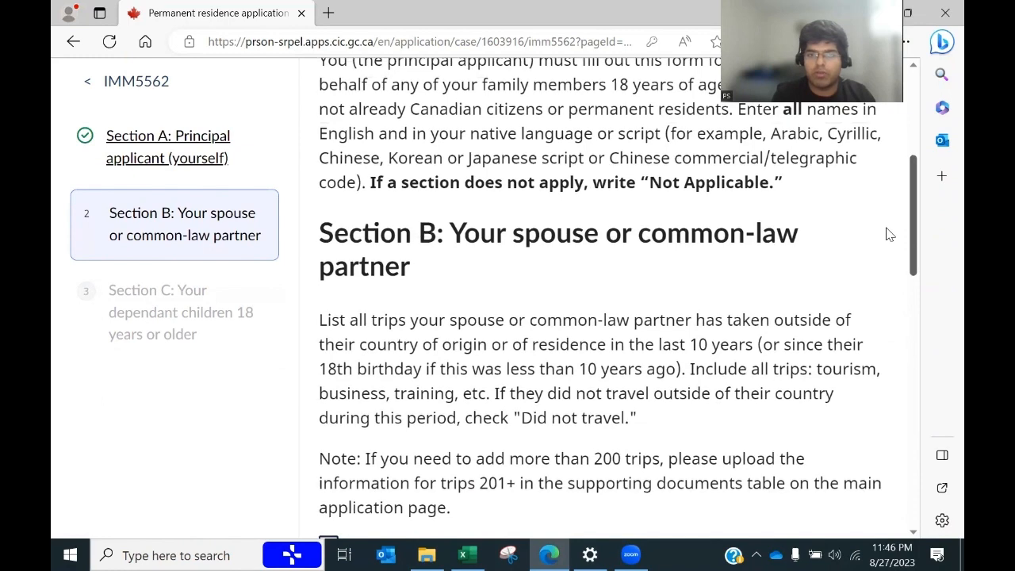
{"action": "scroll", "coordinate": [885, 270], "scroll_direction": "down", "scroll_amount": 3}
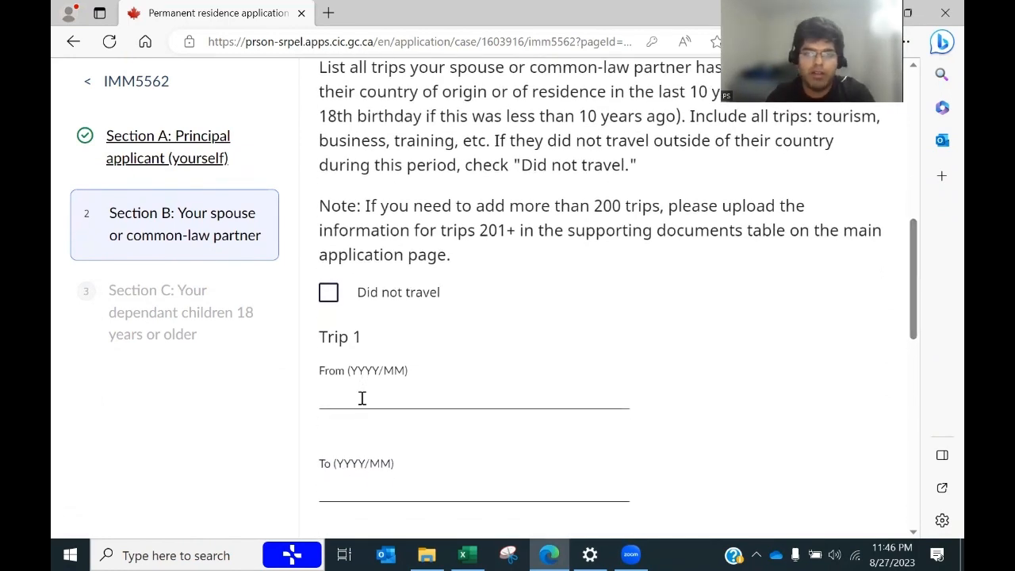
{"action": "mouse_move", "coordinate": [914, 243]}
{"action": "left_mouse_down"}
{"action": "mouse_move", "coordinate": [924, 127]}
{"action": "mouse_move", "coordinate": [906, 252]}
{"action": "left_mouse_up"}
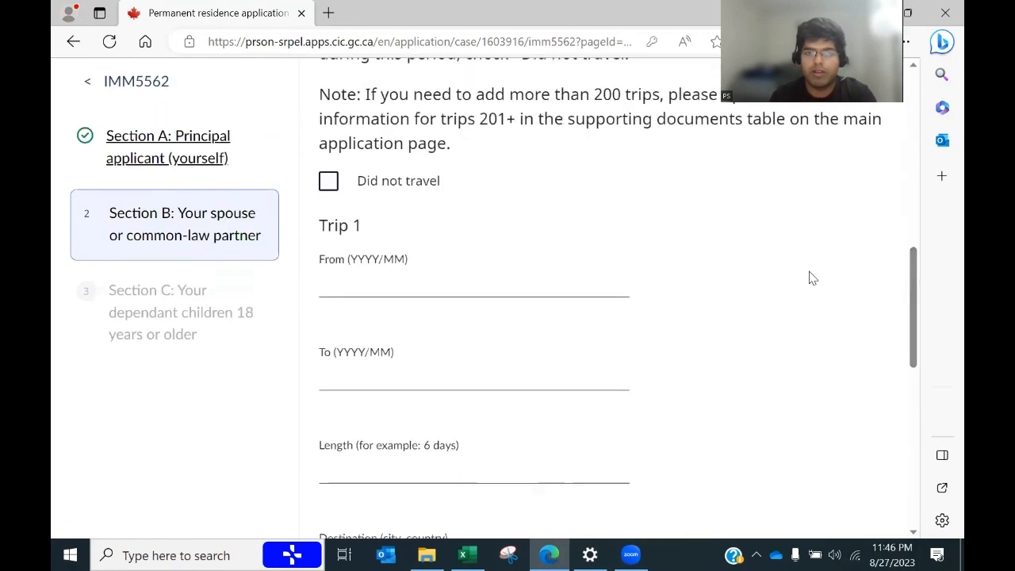
{"action": "left_click", "coordinate": [422, 282]}
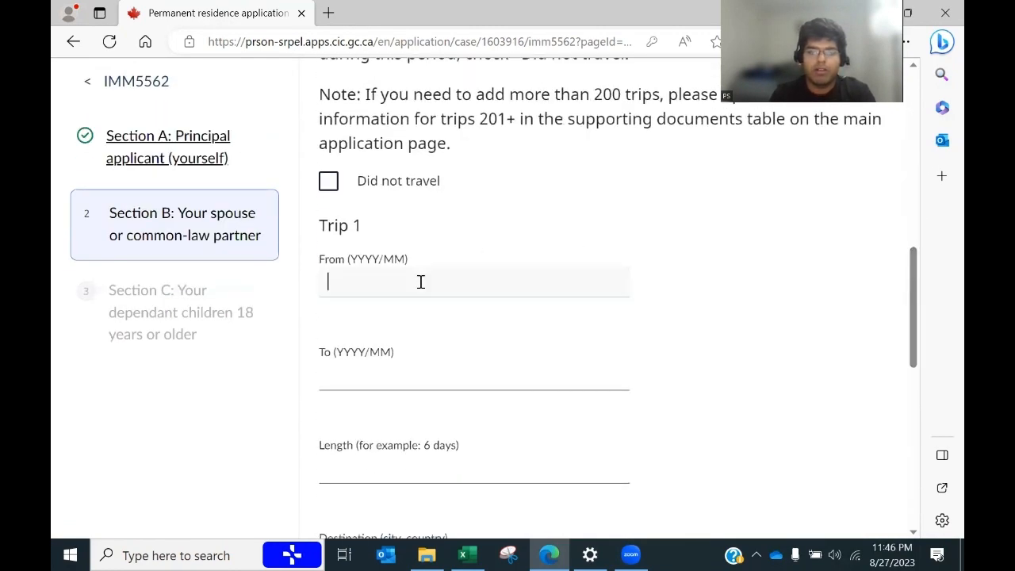
{"action": "key", "text": "alt+Tab"}
{"action": "left_click", "coordinate": [333, 512]}
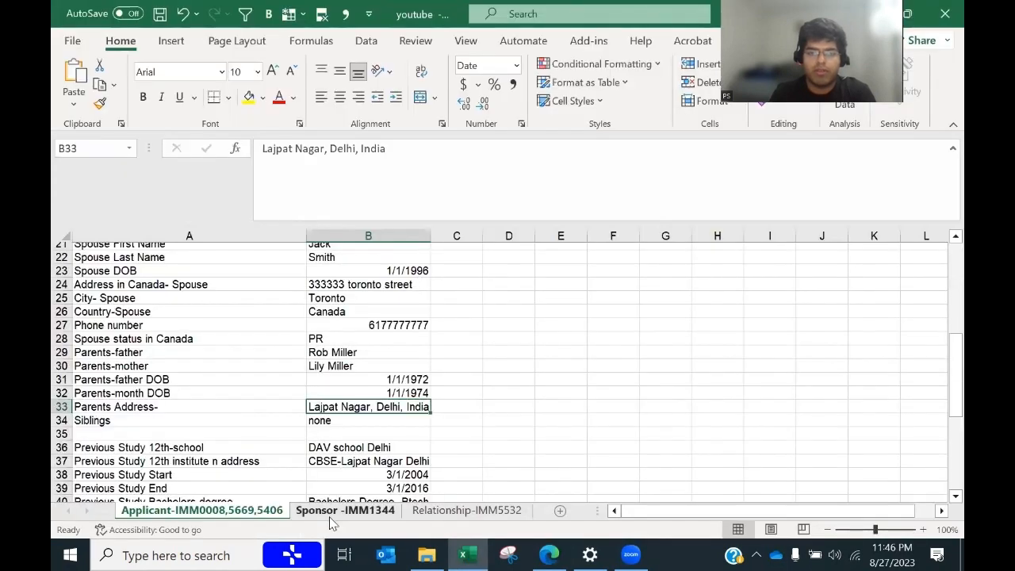
{"action": "left_click_drag", "start_coordinate": [940, 399], "coordinate": [941, 483]}
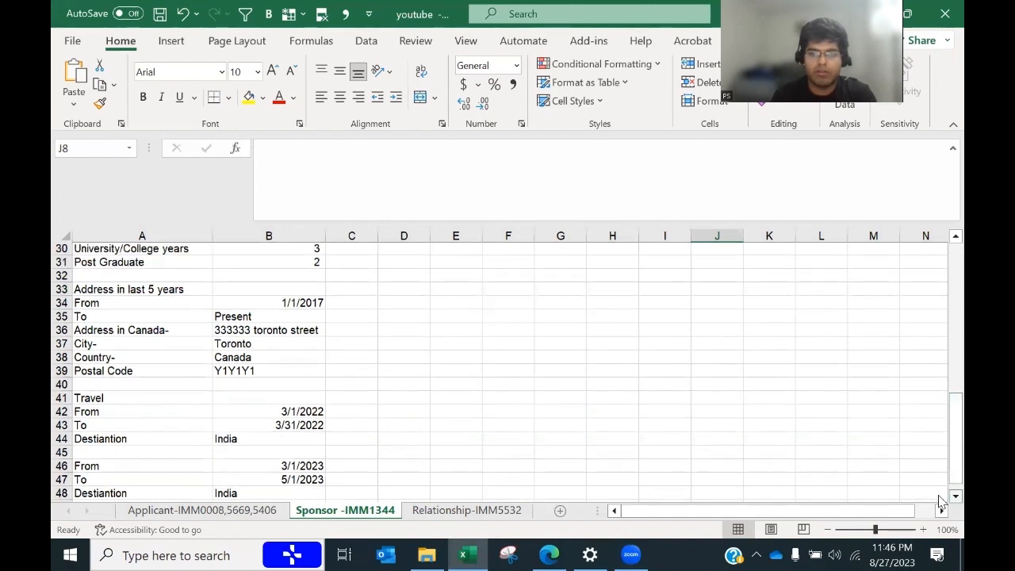
{"action": "scroll", "coordinate": [941, 501], "scroll_direction": "down", "scroll_amount": 1}
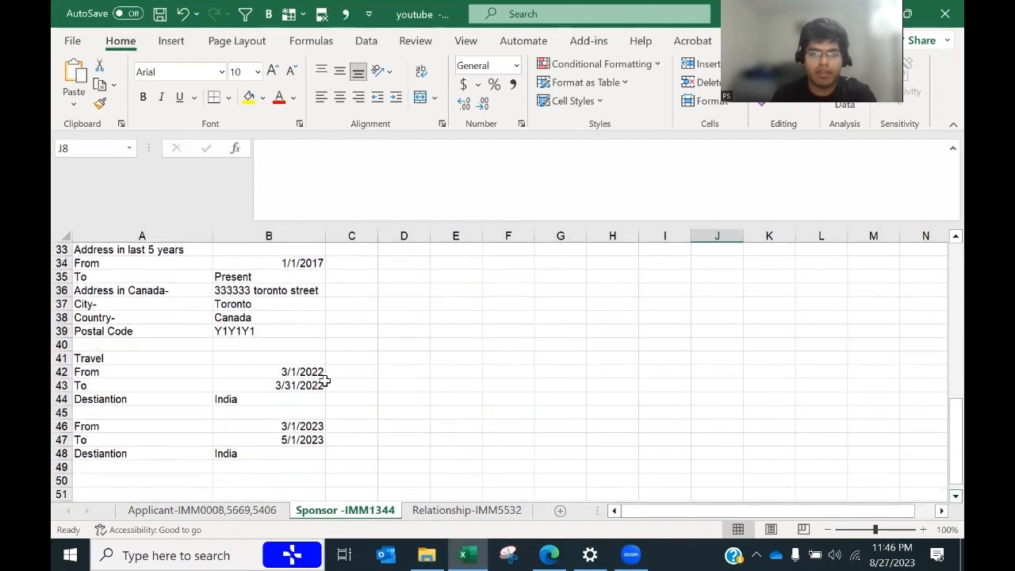
{"action": "key", "text": "alt+Tab"}
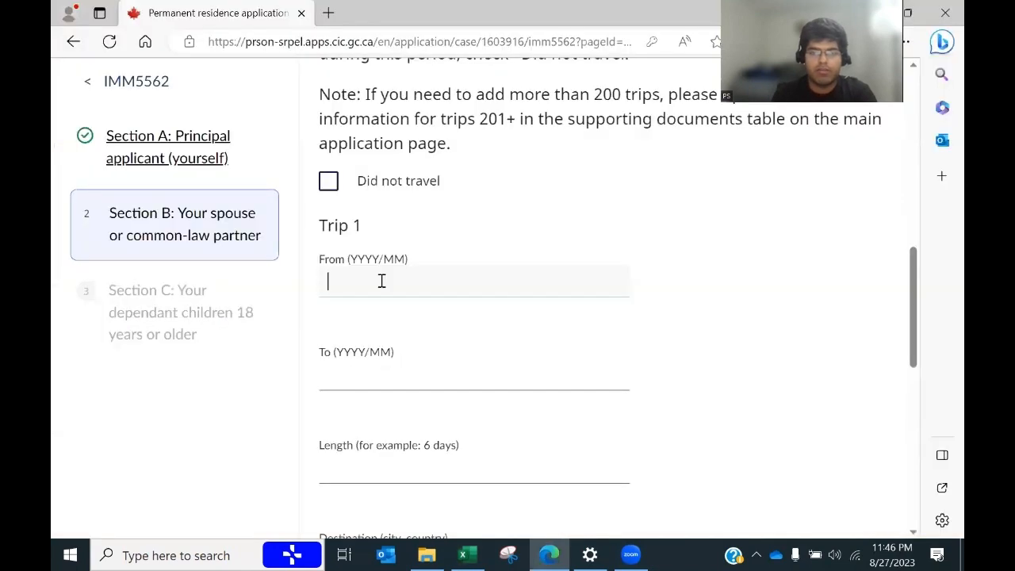
{"action": "key", "text": "alt+Tab"}
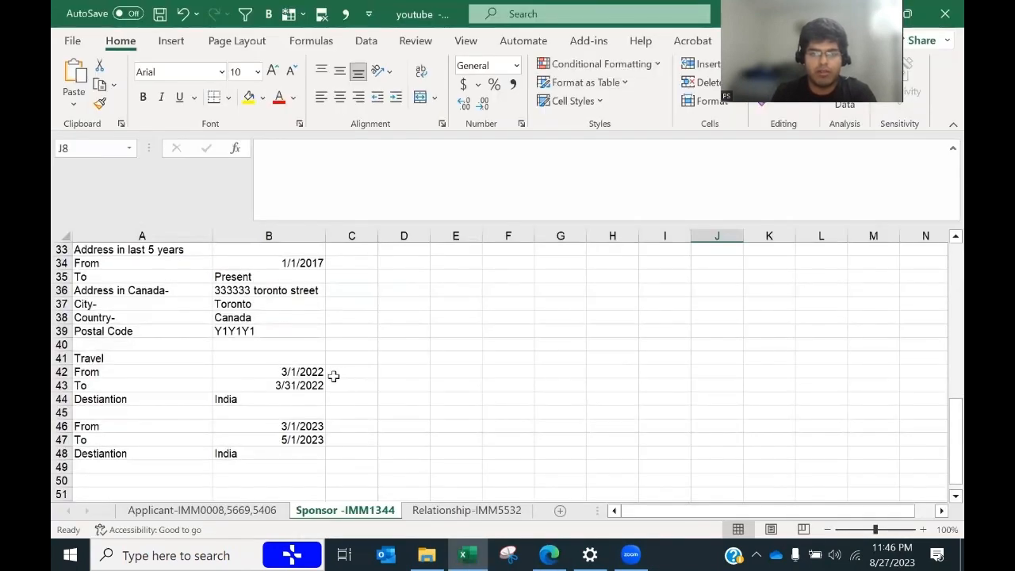
{"action": "key", "text": "alt+Tab"}
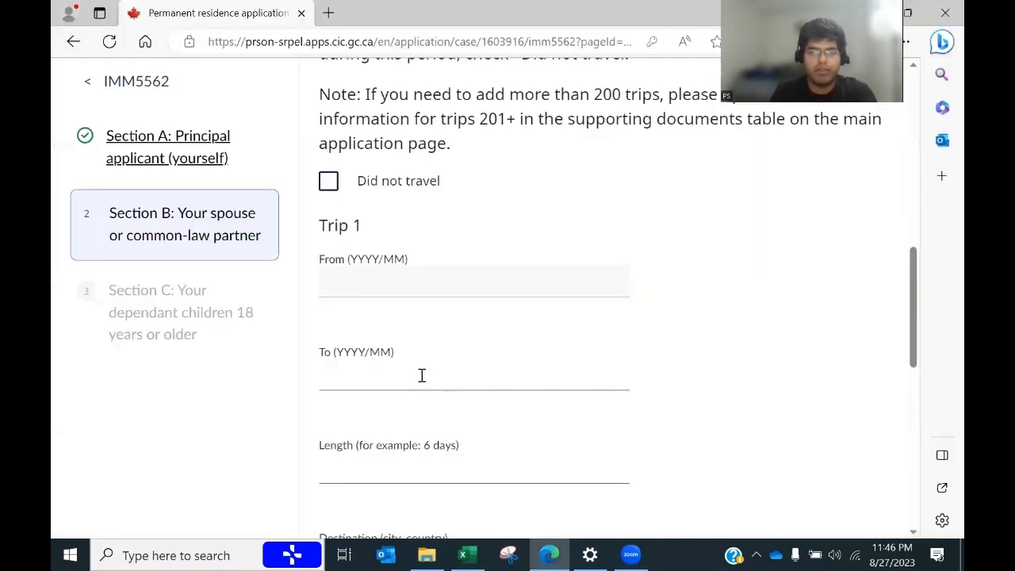
{"action": "type", "text": "2022"}
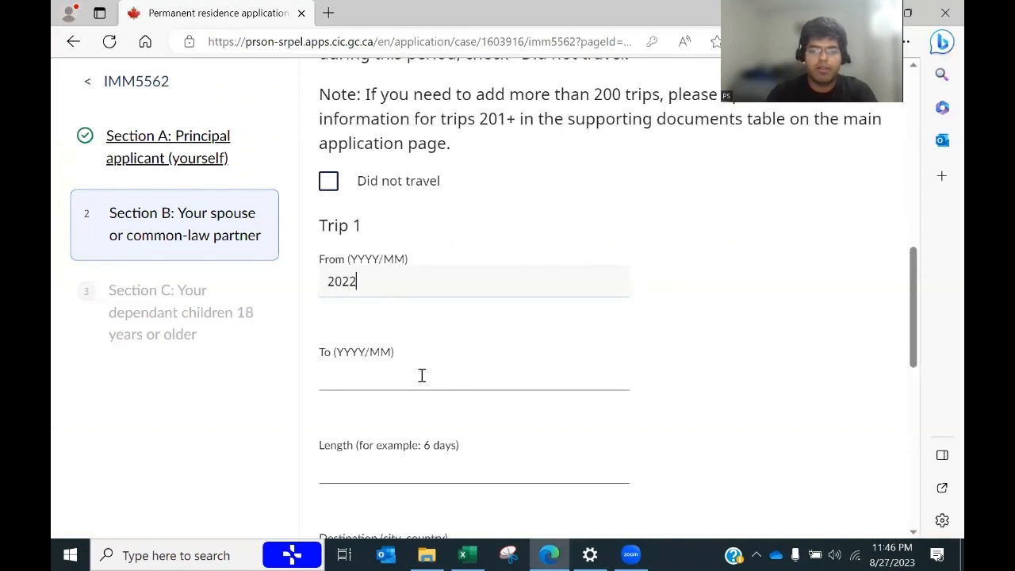
{"action": "type", "text": "/03"}
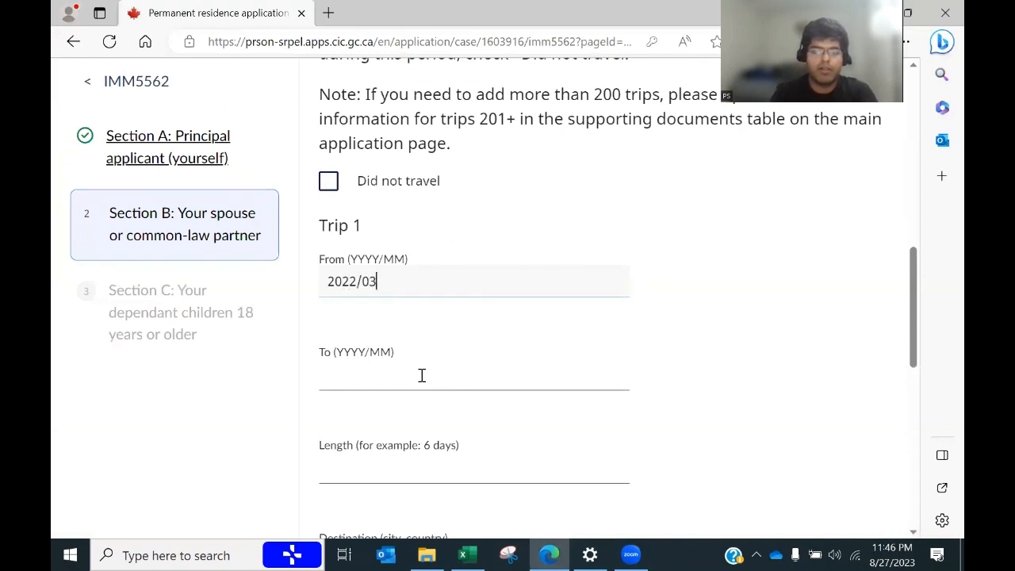
Step: Check Trip 1's dates against the spreadsheet and set its length to 30 days
{"action": "left_click", "coordinate": [372, 383]}
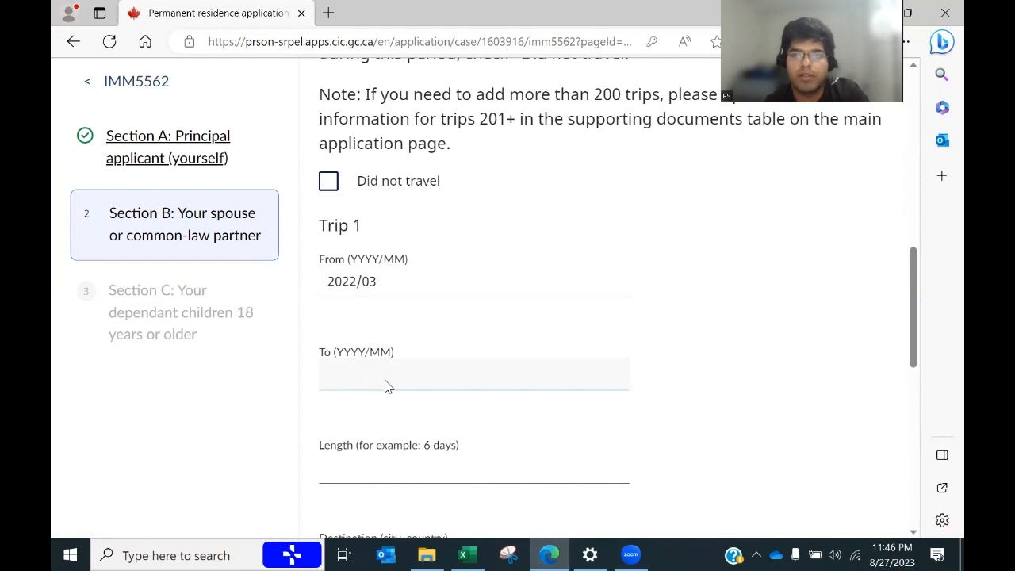
{"action": "left_click_drag", "start_coordinate": [910, 307], "coordinate": [921, 262]}
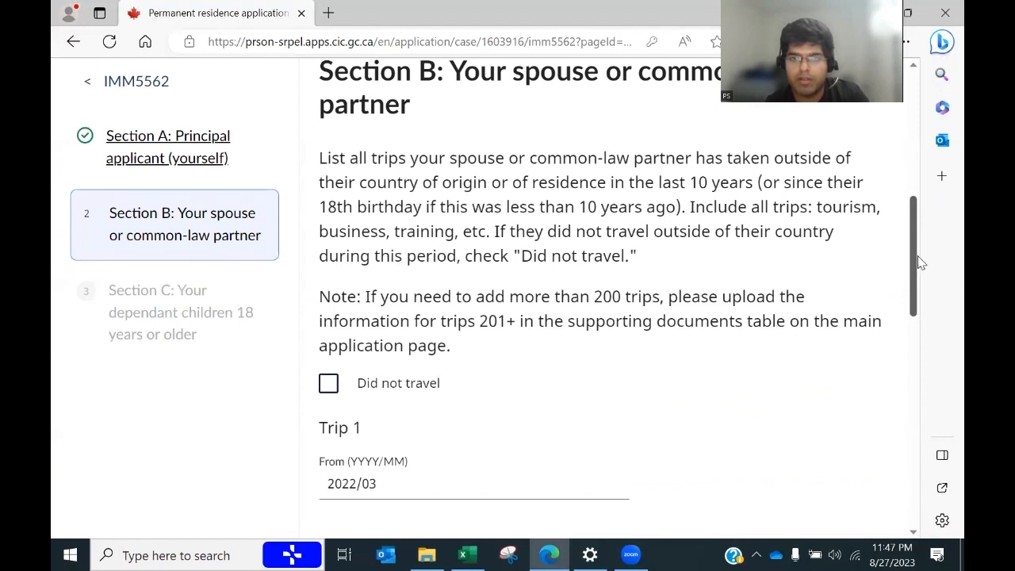
{"action": "left_click_drag", "start_coordinate": [920, 262], "coordinate": [920, 264]}
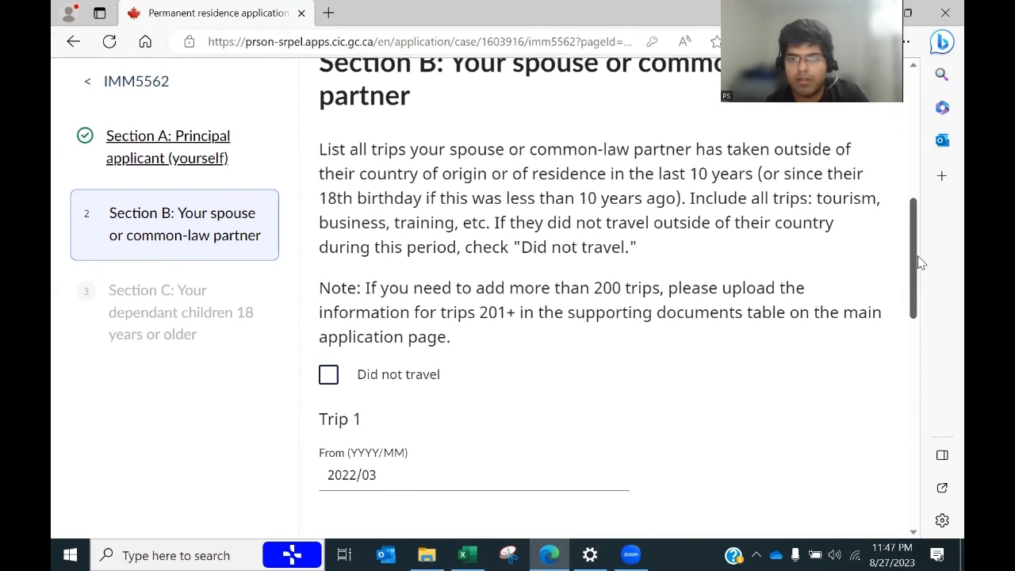
{"action": "left_click_drag", "start_coordinate": [920, 263], "coordinate": [895, 319]}
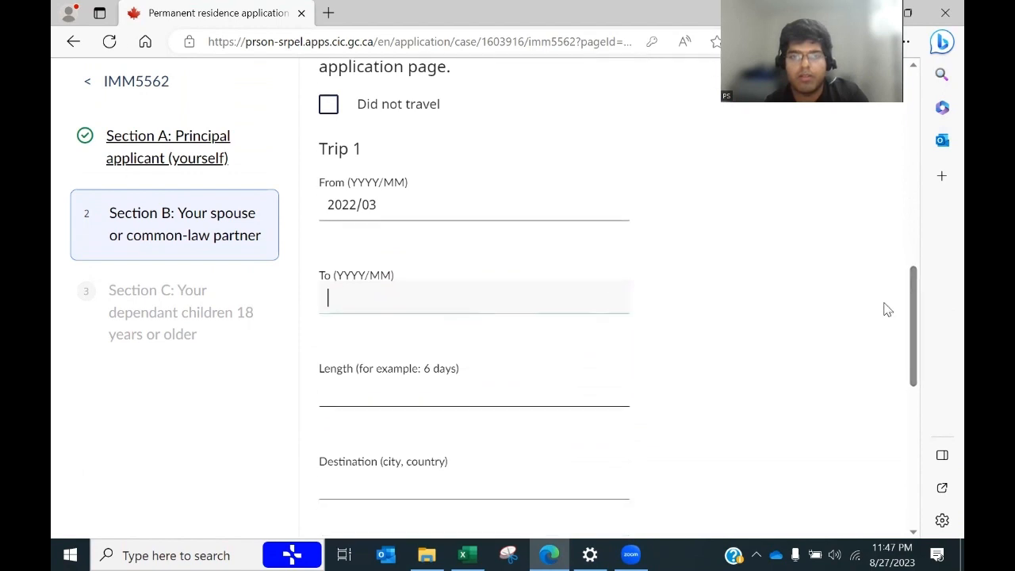
{"action": "key", "text": "alt+Tab"}
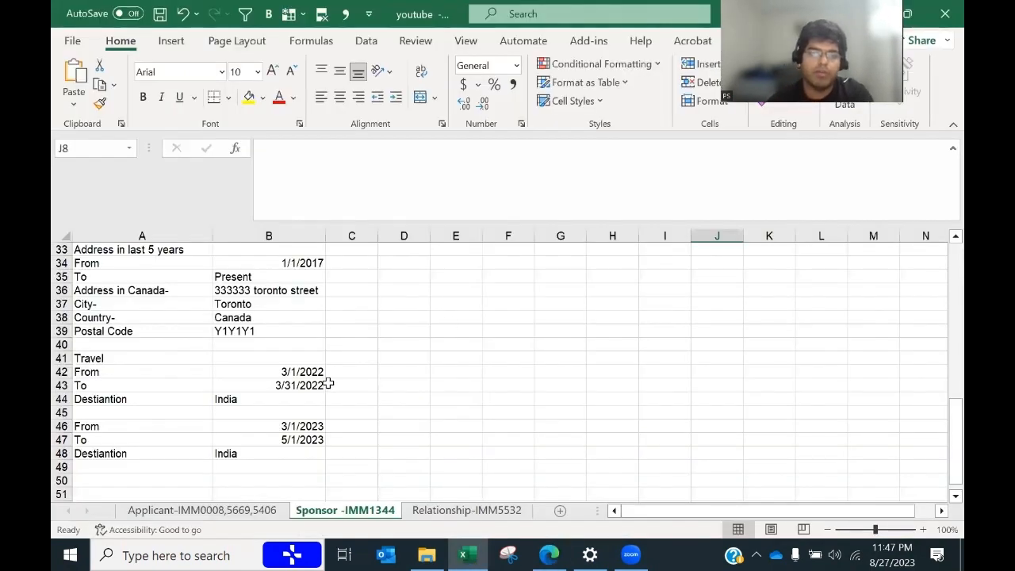
{"action": "key", "text": "alt+Tab"}
{"action": "key", "text": "alt+Tab"}
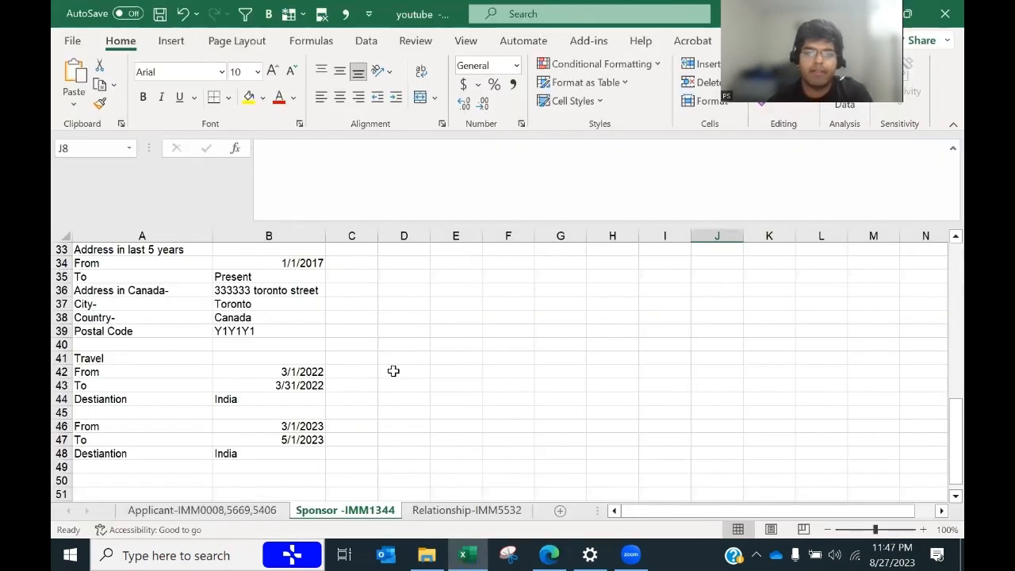
{"action": "key", "text": "alt+Tab"}
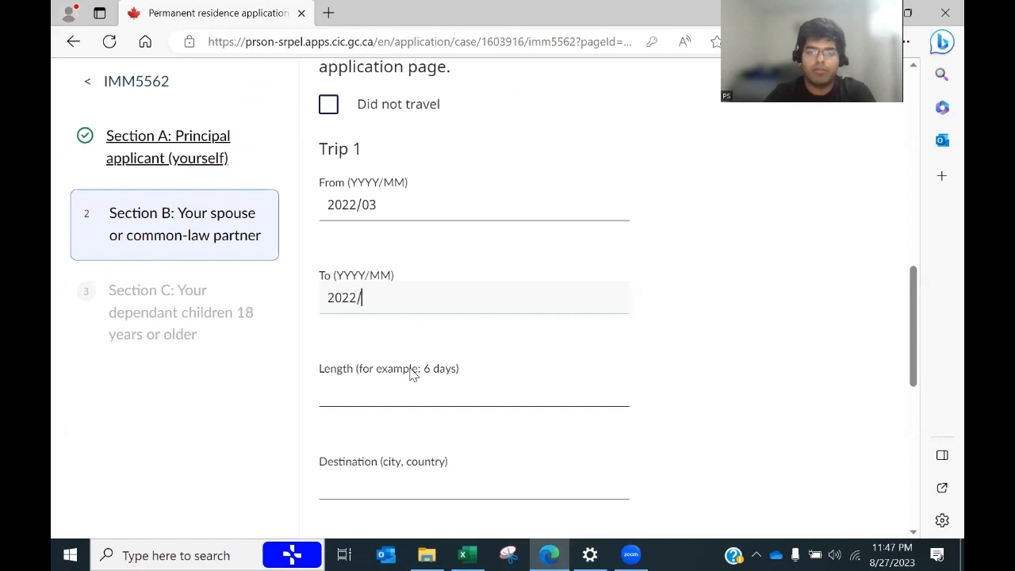
{"action": "key", "text": "alt+Tab"}
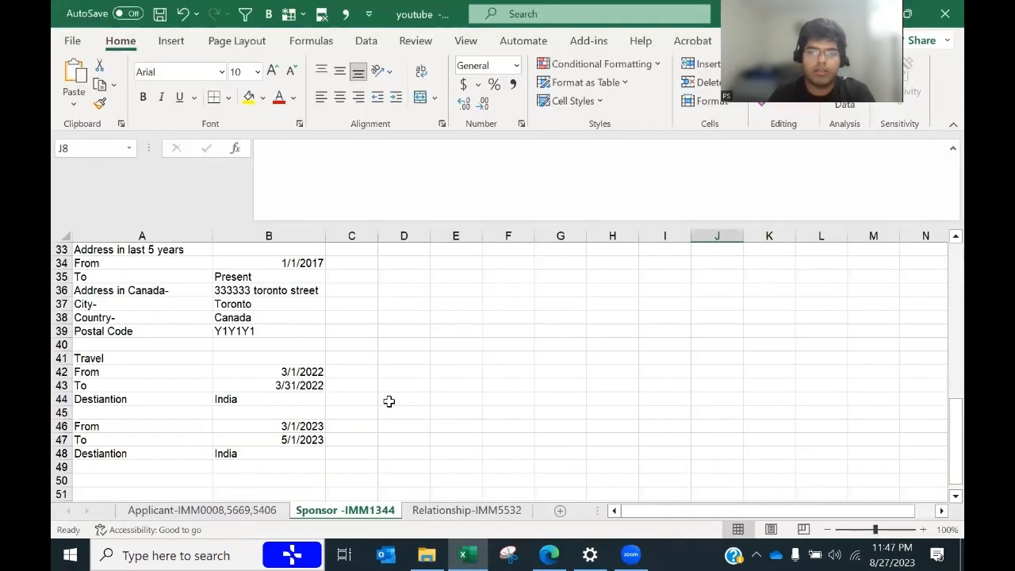
{"action": "key", "text": "alt+Tab"}
{"action": "left_click", "coordinate": [398, 395]}
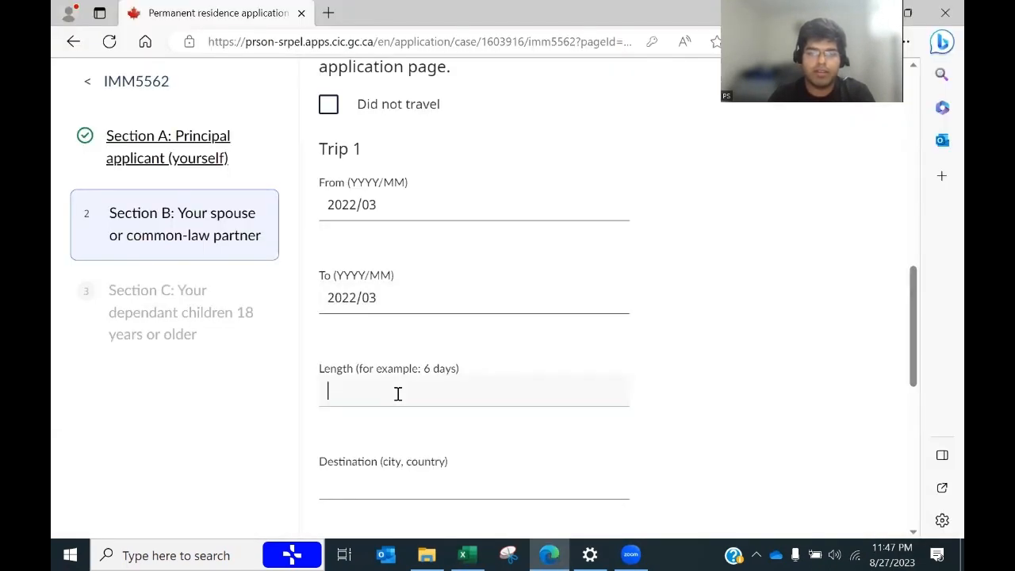
Step: Set Trip 1's destination to Delhi, India and its purpose to Visit Family
{"action": "left_click", "coordinate": [371, 483]}
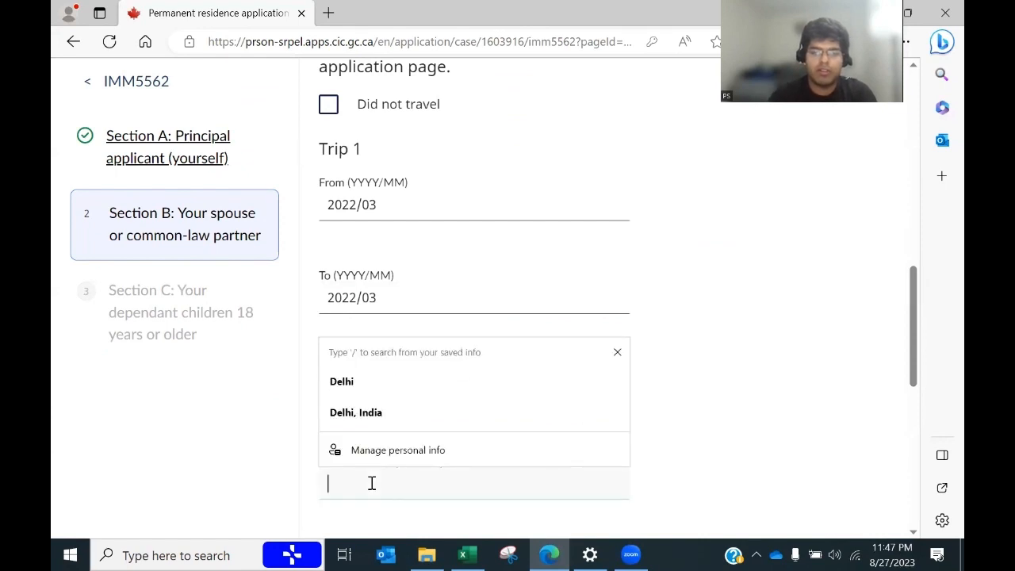
{"action": "type", "text": "Delhi, India"}
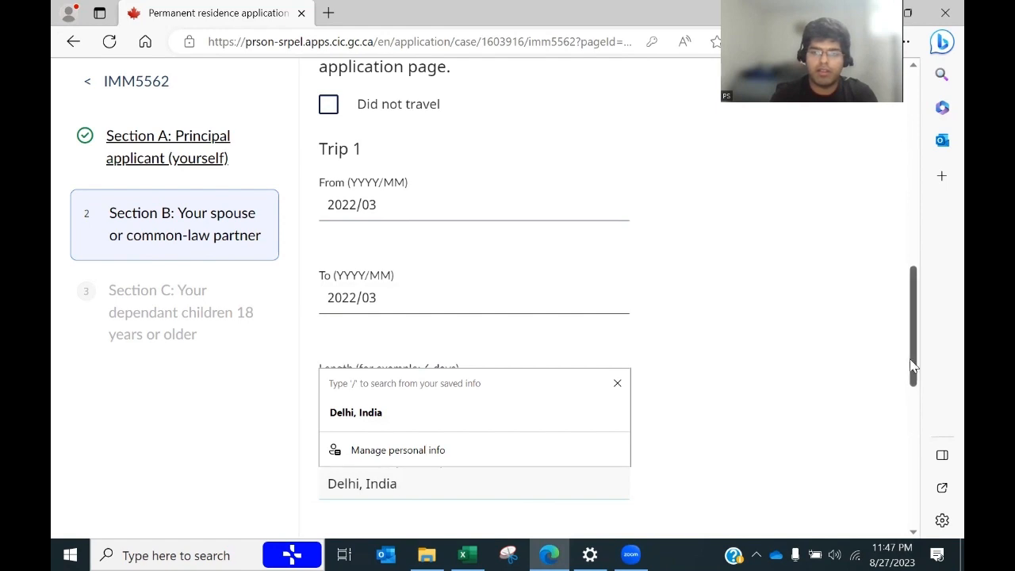
{"action": "left_click_drag", "start_coordinate": [917, 360], "coordinate": [922, 402]}
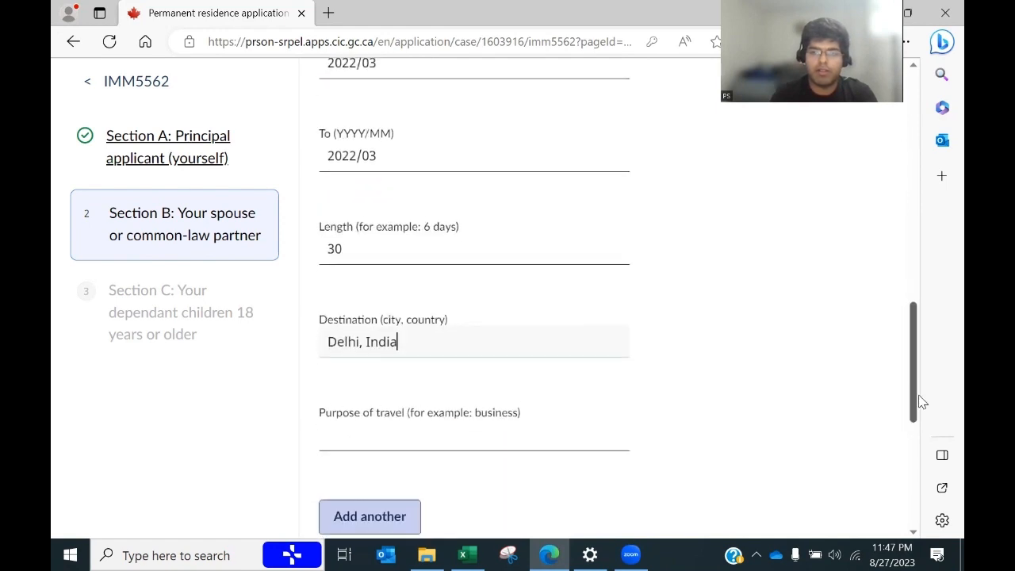
{"action": "left_click", "coordinate": [425, 436]}
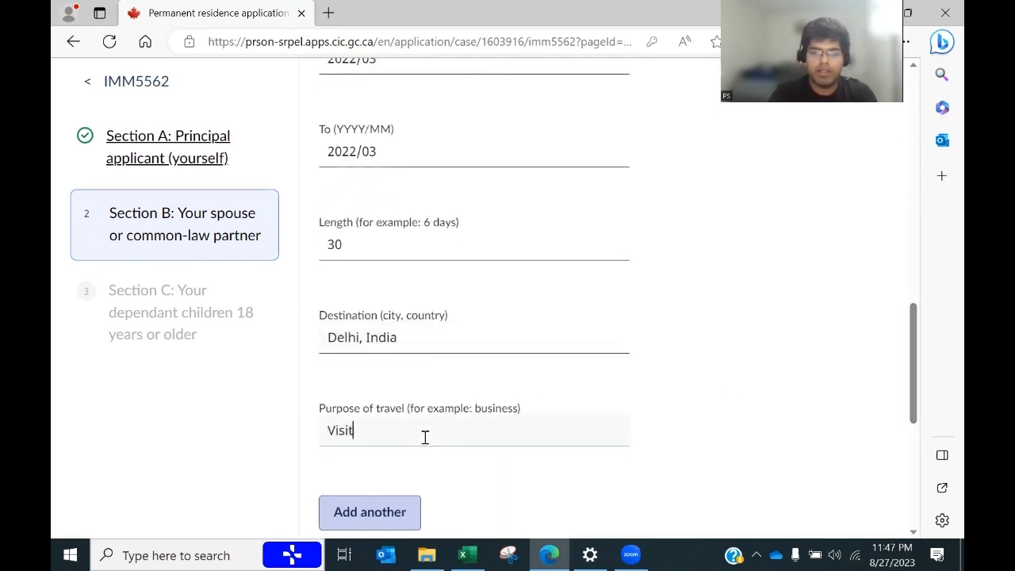
{"action": "type", "text": "Visit Family"}
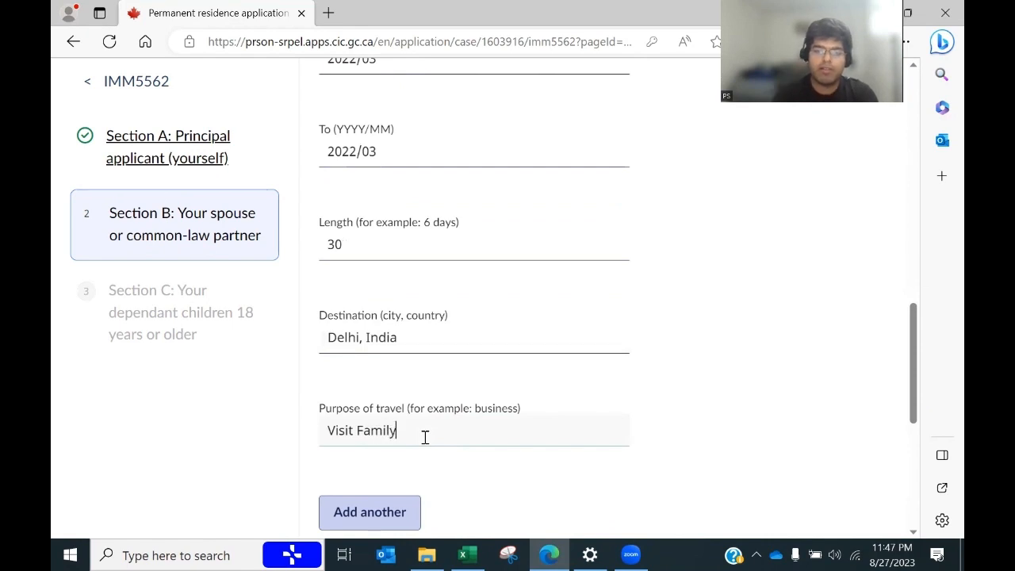
{"action": "left_click", "coordinate": [384, 516]}
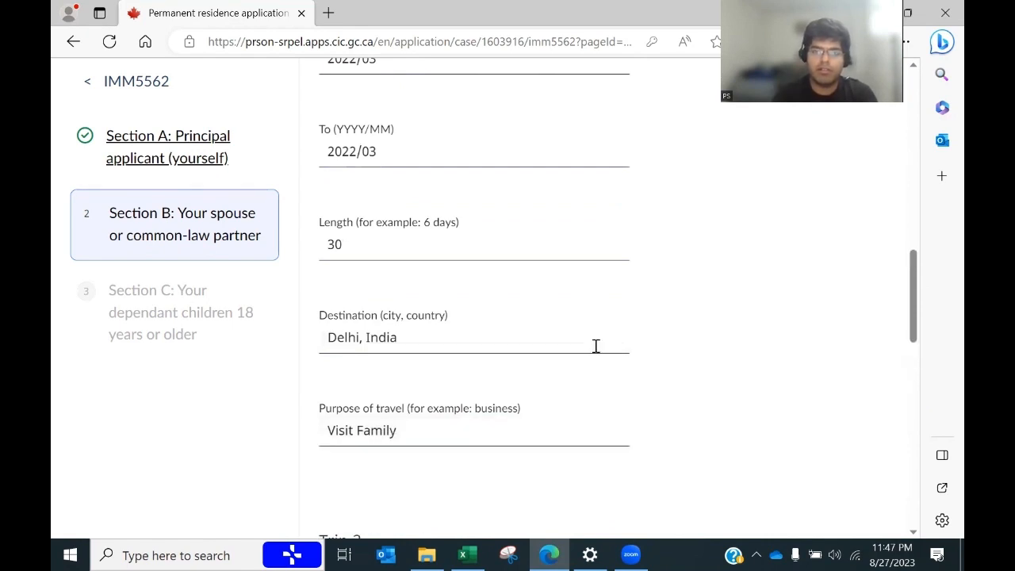
{"action": "scroll", "coordinate": [921, 309], "scroll_direction": "down", "scroll_amount": 5}
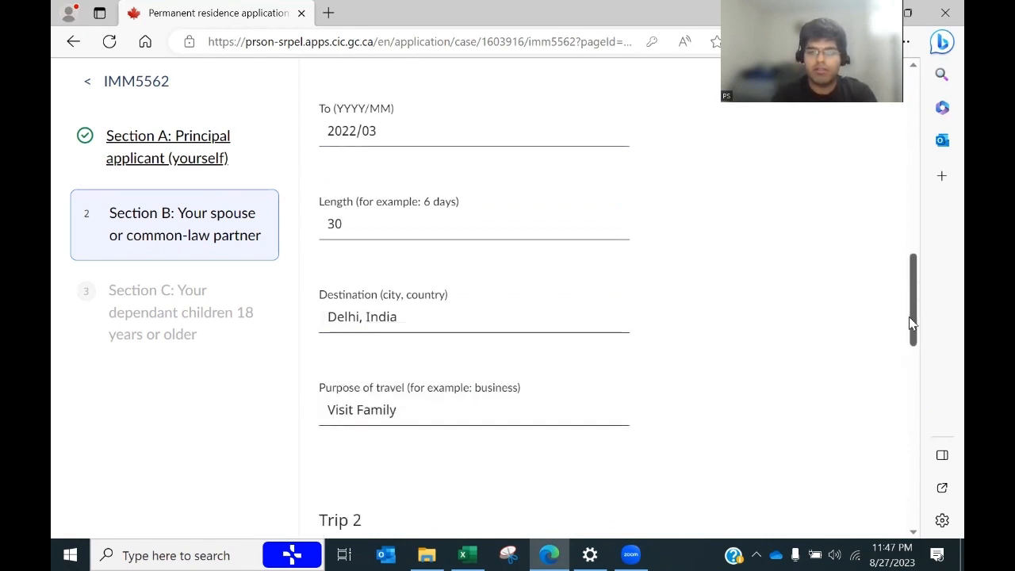
Step: Enter Trip 2's dates, 2023/03 to 2023/05, checking them against the spreadsheet
{"action": "key", "text": "alt+Tab"}
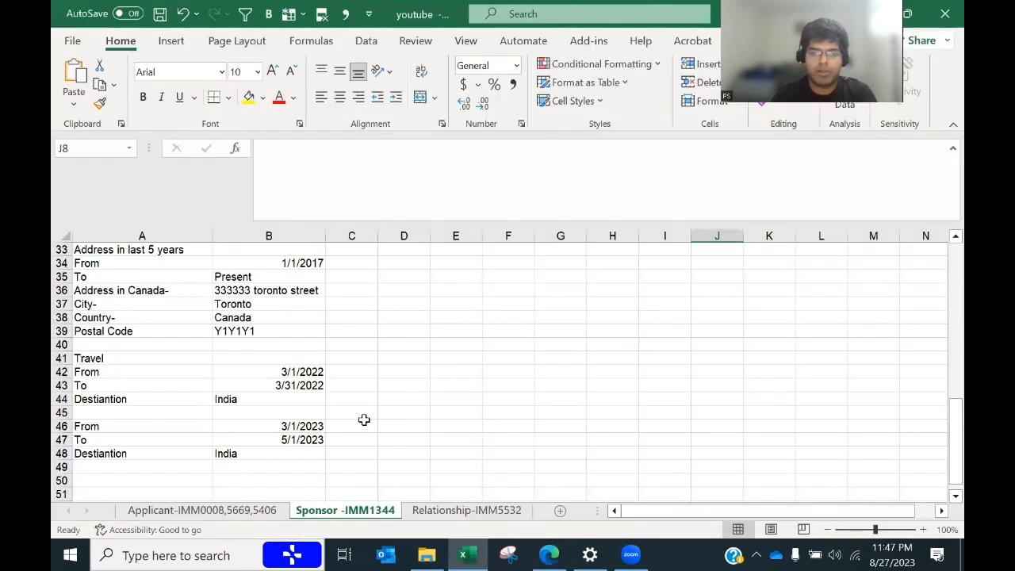
{"action": "key", "text": "alt+Tab"}
{"action": "left_click", "coordinate": [385, 304]}
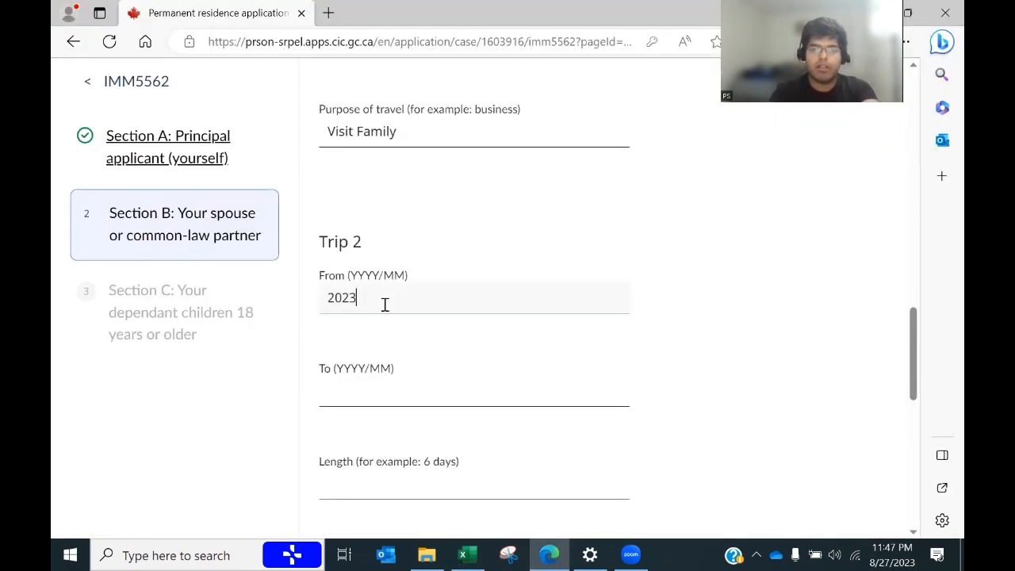
{"action": "key", "text": "alt+Tab"}
{"action": "key", "text": "alt+Tab"}
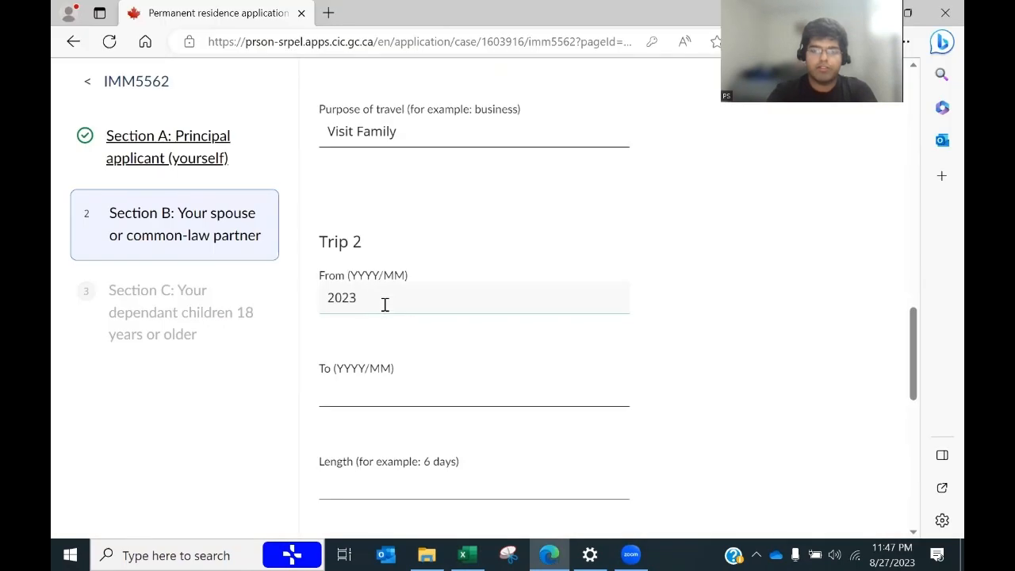
{"action": "type", "text": "2023/03"}
{"action": "key", "text": "Tab"}
{"action": "key", "text": "alt+Tab"}
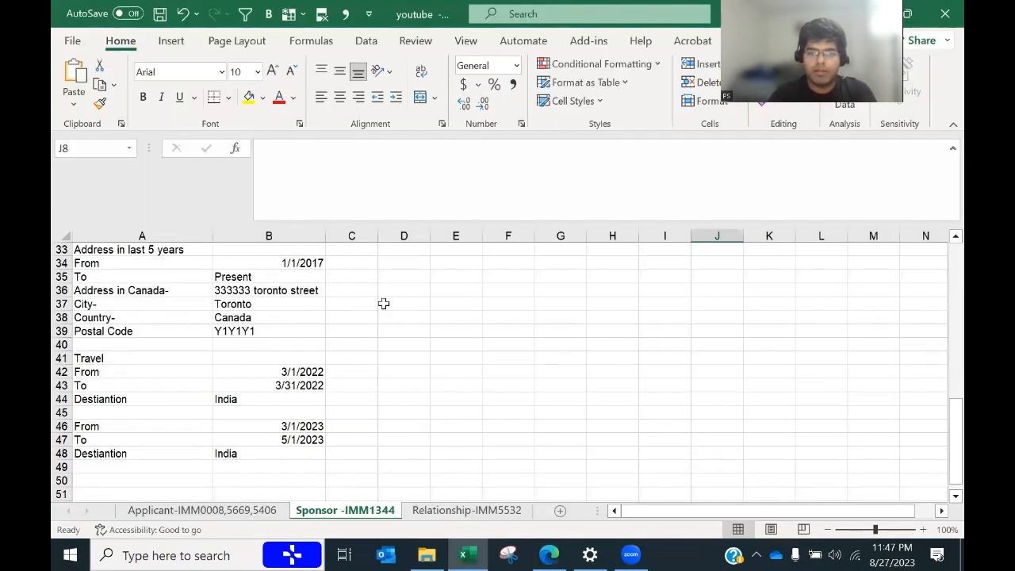
{"action": "key", "text": "alt+Tab"}
{"action": "type", "text": "2023"}
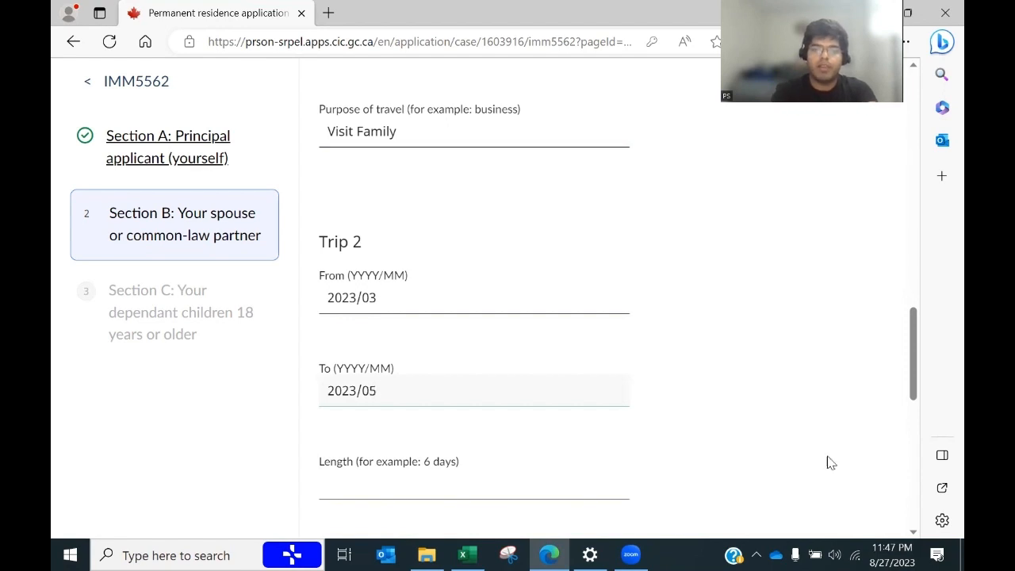
{"action": "key", "text": "alt+Tab"}
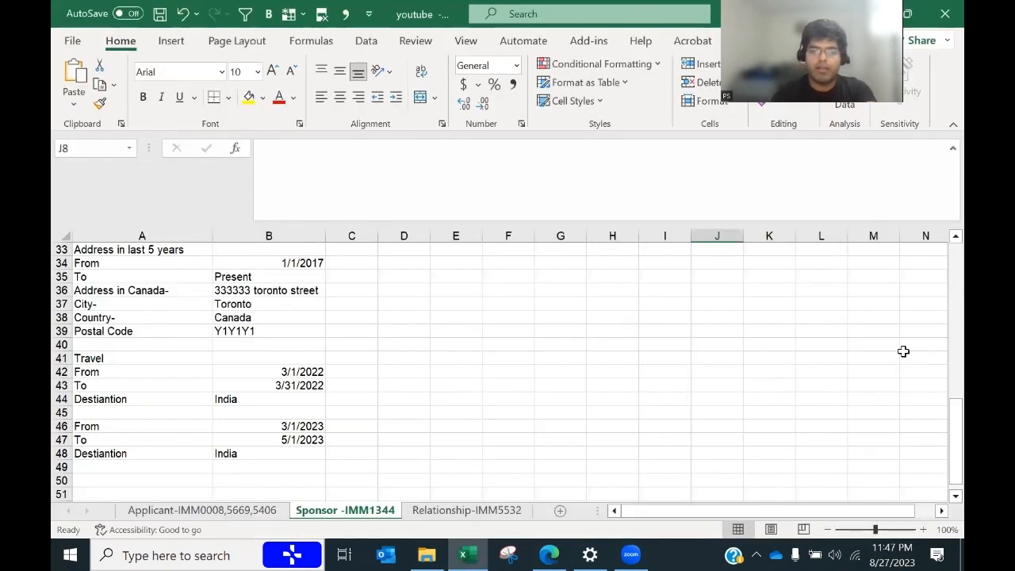
{"action": "key", "text": "alt+Tab"}
{"action": "key", "text": "alt+Tab"}
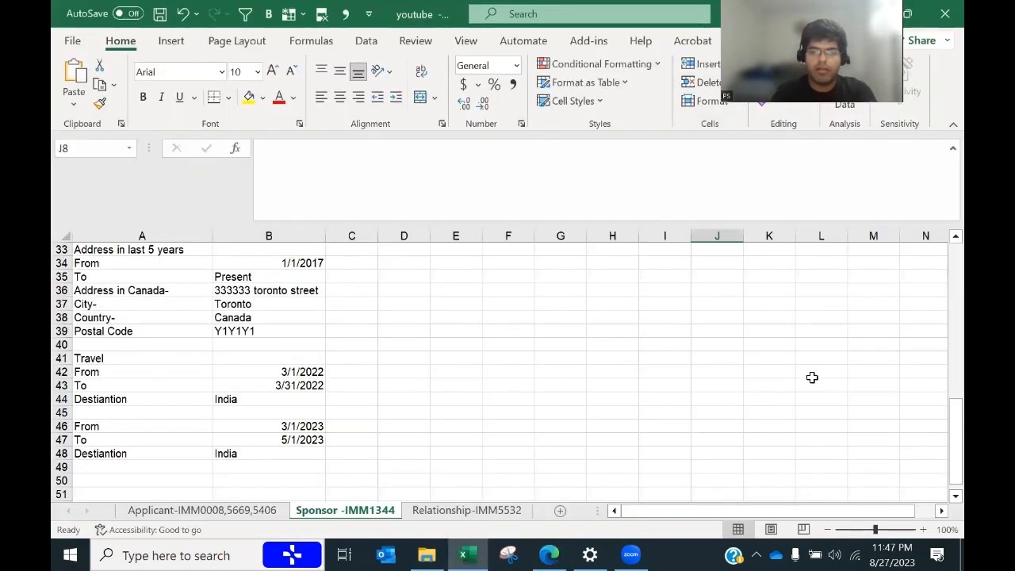
{"action": "key", "text": "alt+Tab"}
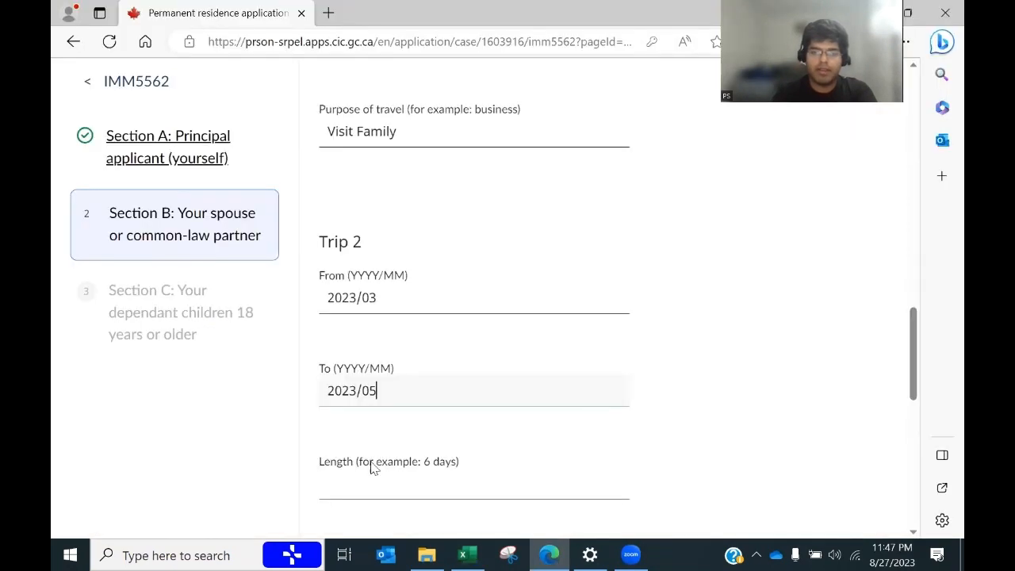
Step: Give Trip 2 a 60-day length, destination Delhi, India and purpose Visit Family, then save Section B
{"action": "left_click", "coordinate": [354, 481]}
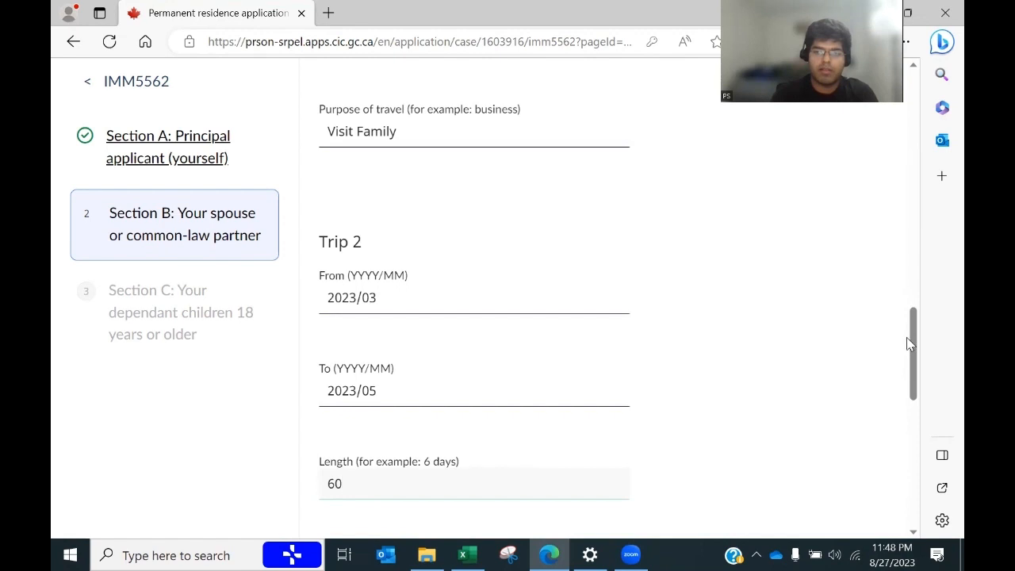
{"action": "scroll", "coordinate": [913, 349], "scroll_direction": "down", "scroll_amount": 5}
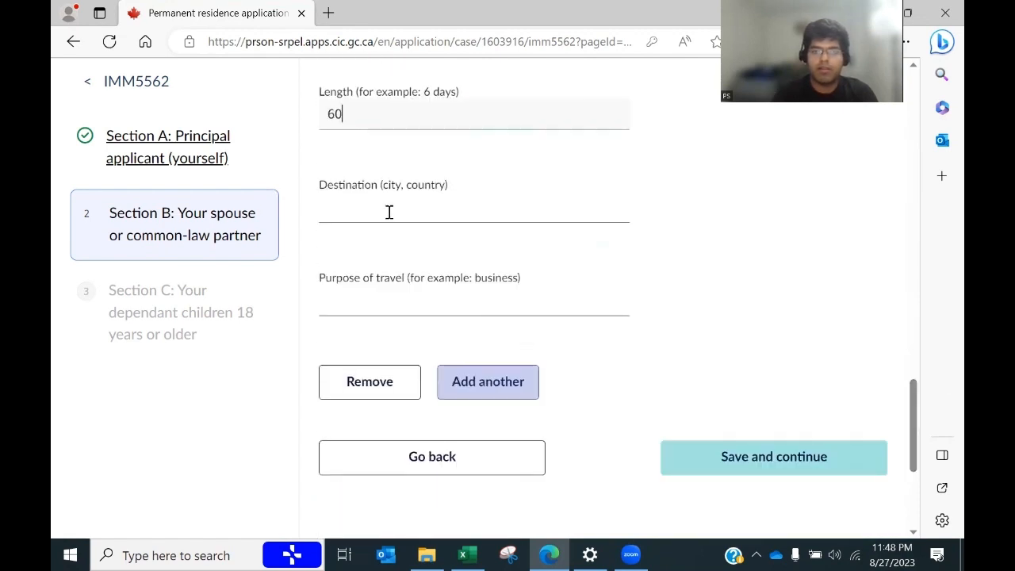
{"action": "left_click", "coordinate": [390, 213]}
{"action": "type", "text": "Delhi, India"}
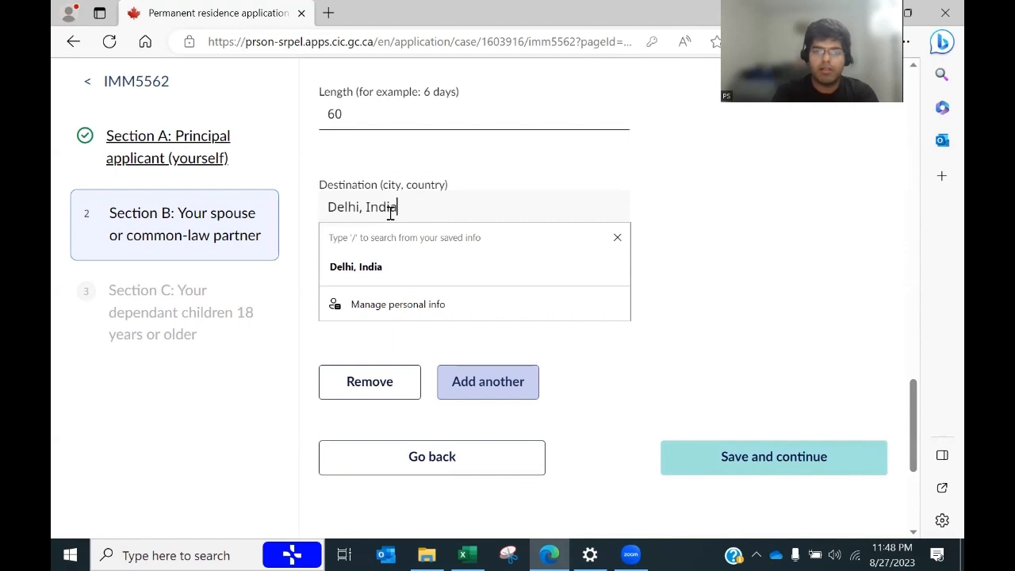
{"action": "key", "text": "Tab"}
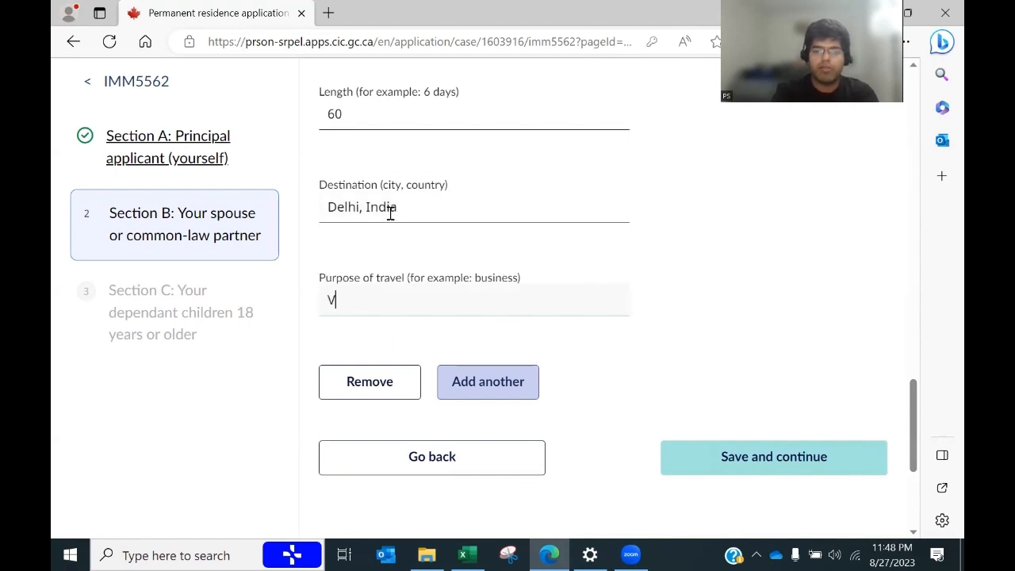
{"action": "type", "text": "Visit Family"}
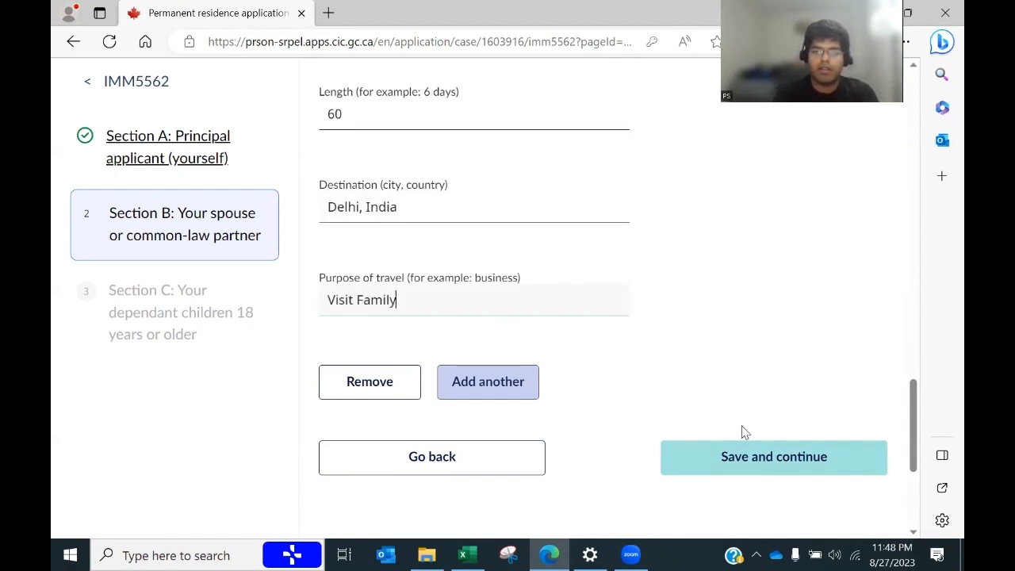
{"action": "left_click", "coordinate": [705, 448]}
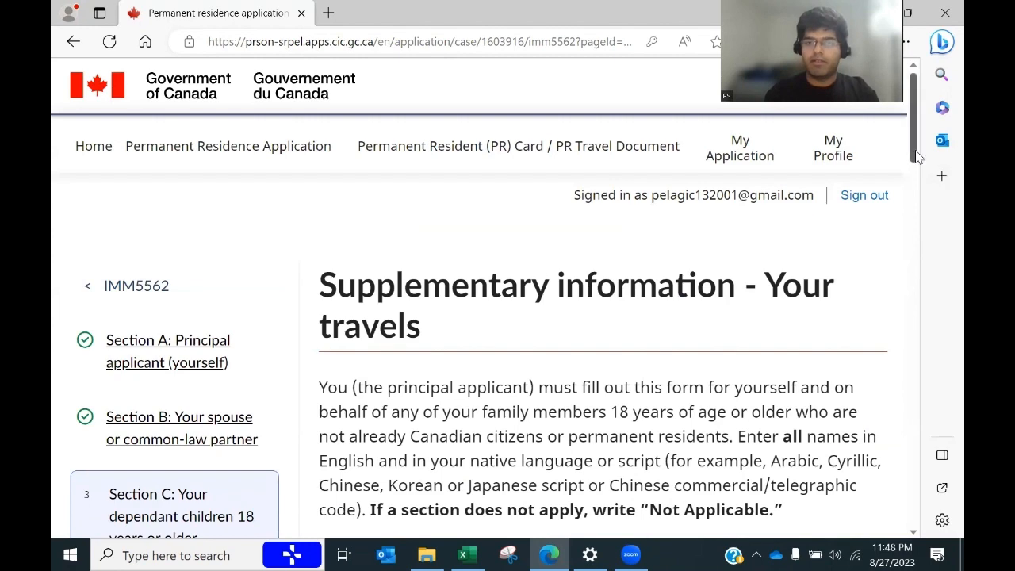
Step: Copy 'Not Applicable' into Section C's given name field and complete the travel form
{"action": "left_click_drag", "start_coordinate": [914, 155], "coordinate": [890, 213]}
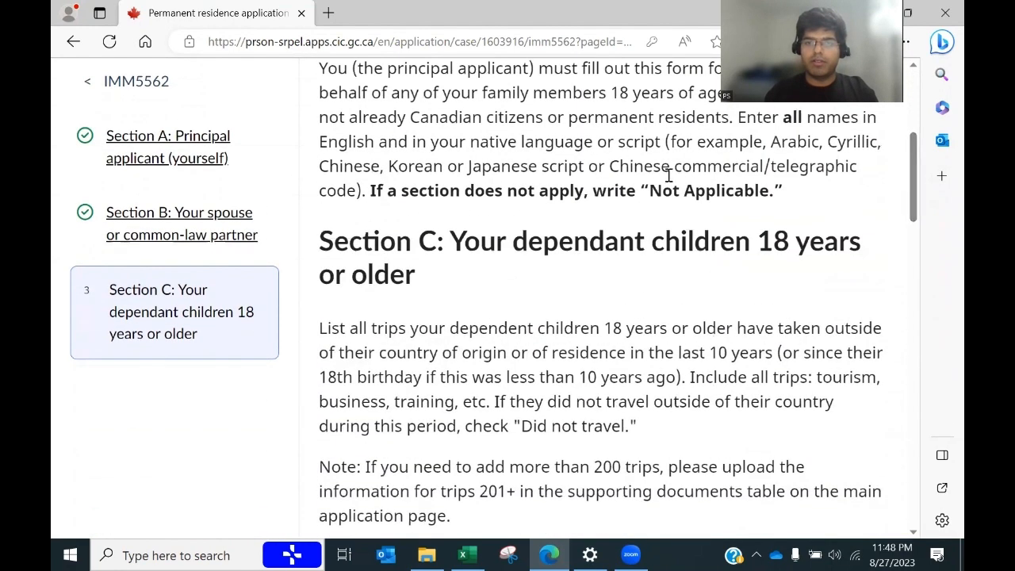
{"action": "left_click_drag", "start_coordinate": [657, 194], "coordinate": [771, 195]}
{"action": "key", "text": "ctrl+c"}
{"action": "left_click_drag", "start_coordinate": [915, 159], "coordinate": [892, 474]}
{"action": "left_click", "coordinate": [439, 254]}
{"action": "key", "text": "ctrl+v"}
{"action": "scroll", "coordinate": [776, 395], "scroll_direction": "down", "scroll_amount": 2}
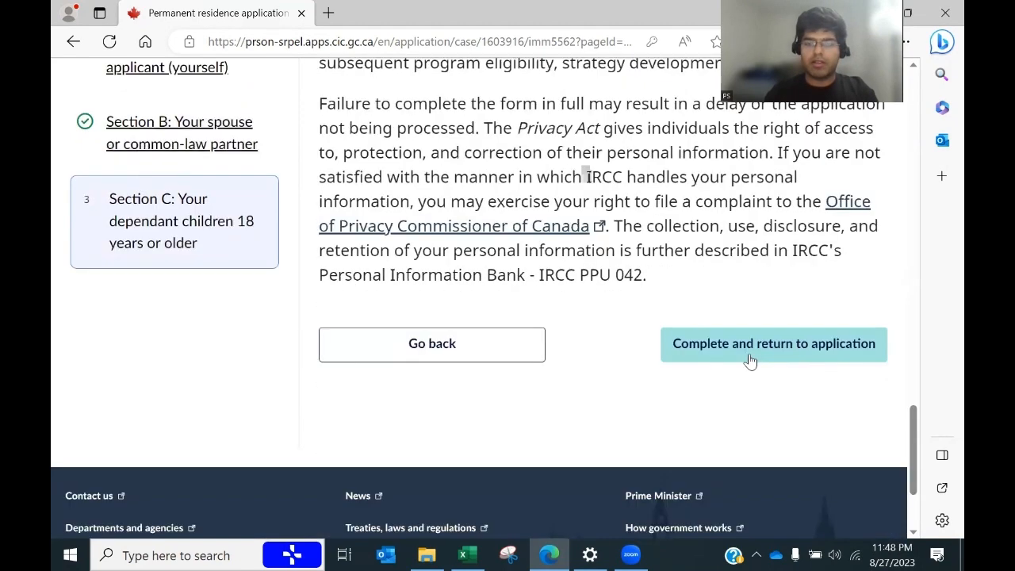
{"action": "left_click", "coordinate": [750, 359]}
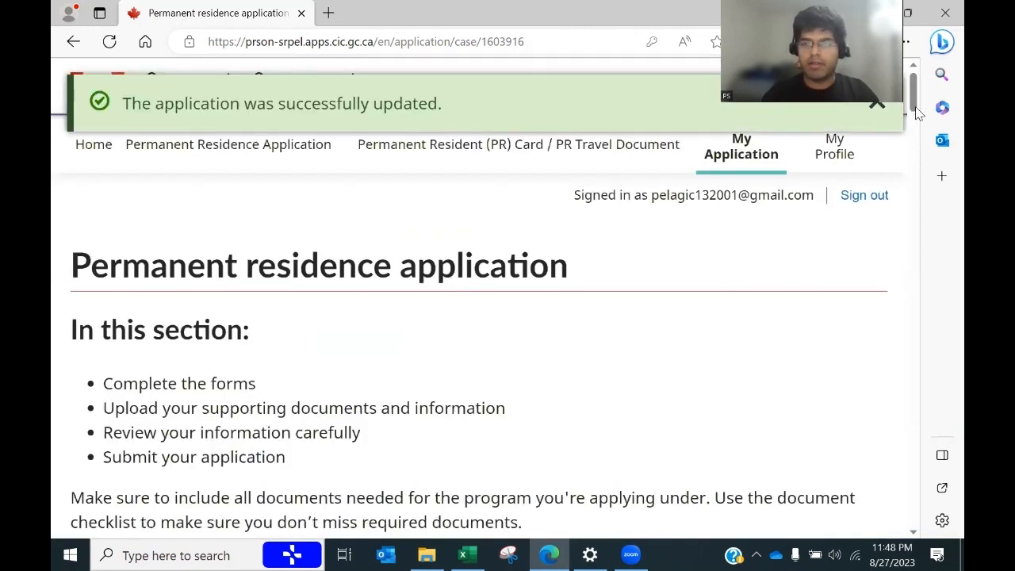
Step: Scroll the portal's application overview page
{"action": "left_click_drag", "start_coordinate": [915, 105], "coordinate": [924, 261]}
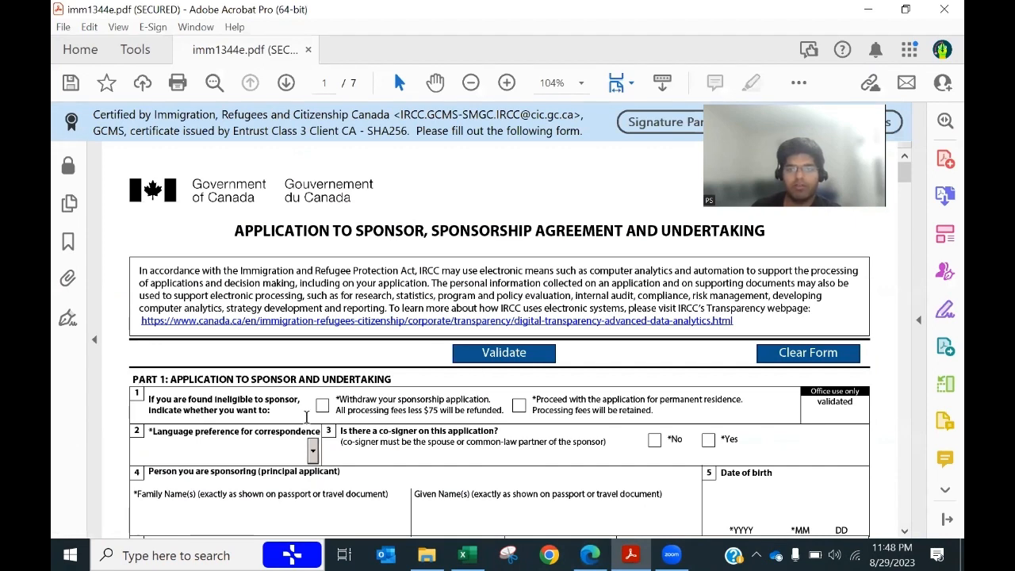
Step: Choose to withdraw the sponsorship if found ineligible, set correspondence language to English, and answer No to a co-signer
{"action": "scroll", "coordinate": [306, 417], "scroll_direction": "down", "scroll_amount": 3}
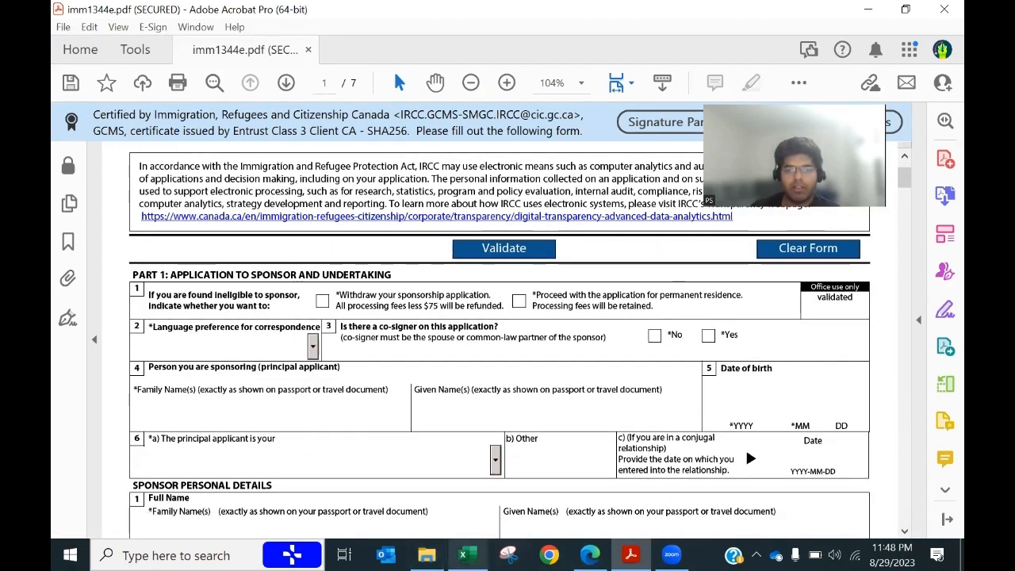
{"action": "left_click", "coordinate": [463, 554]}
{"action": "left_click", "coordinate": [462, 555]}
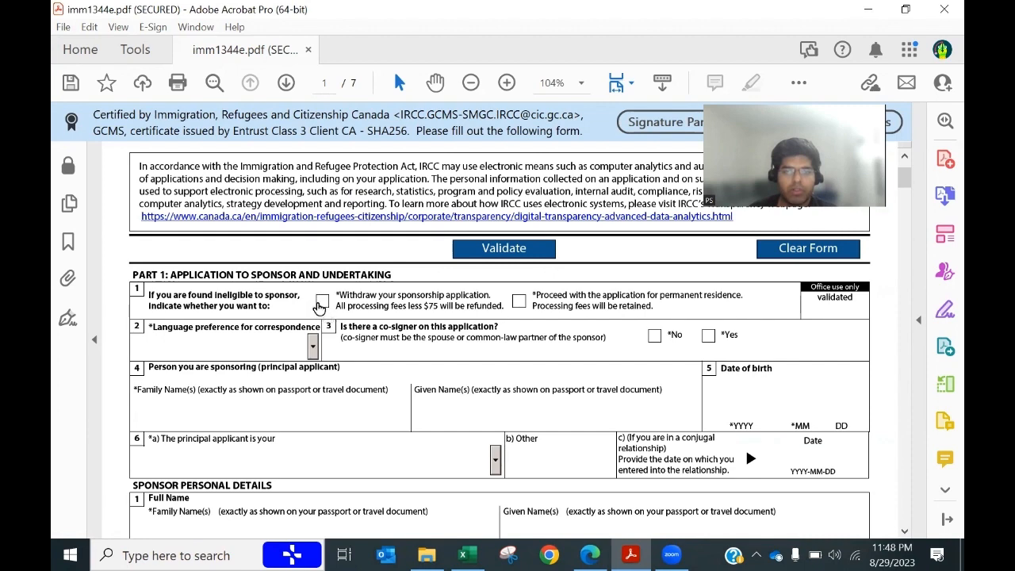
{"action": "left_click", "coordinate": [321, 303]}
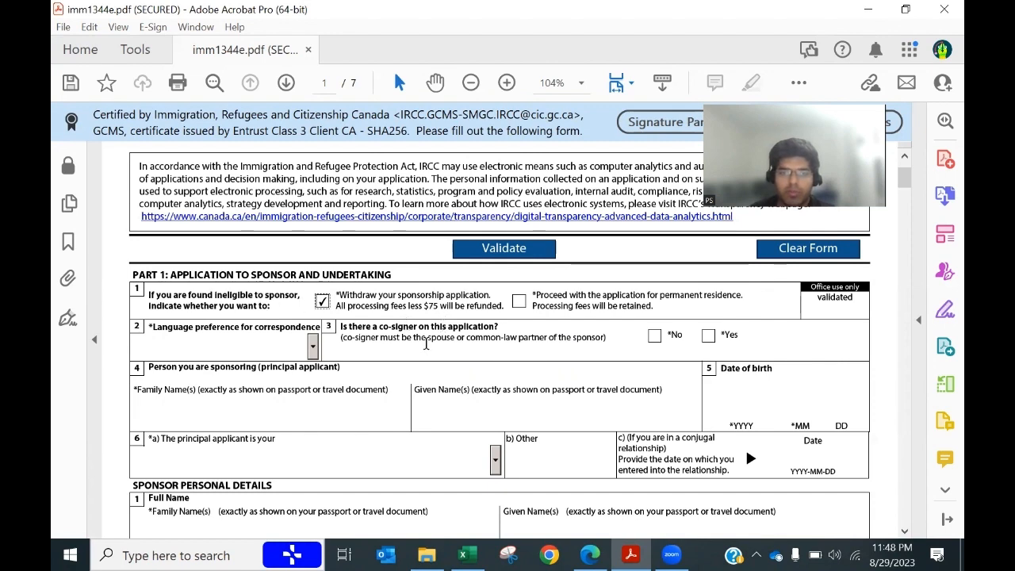
{"action": "scroll", "coordinate": [422, 352], "scroll_direction": "down", "scroll_amount": 1}
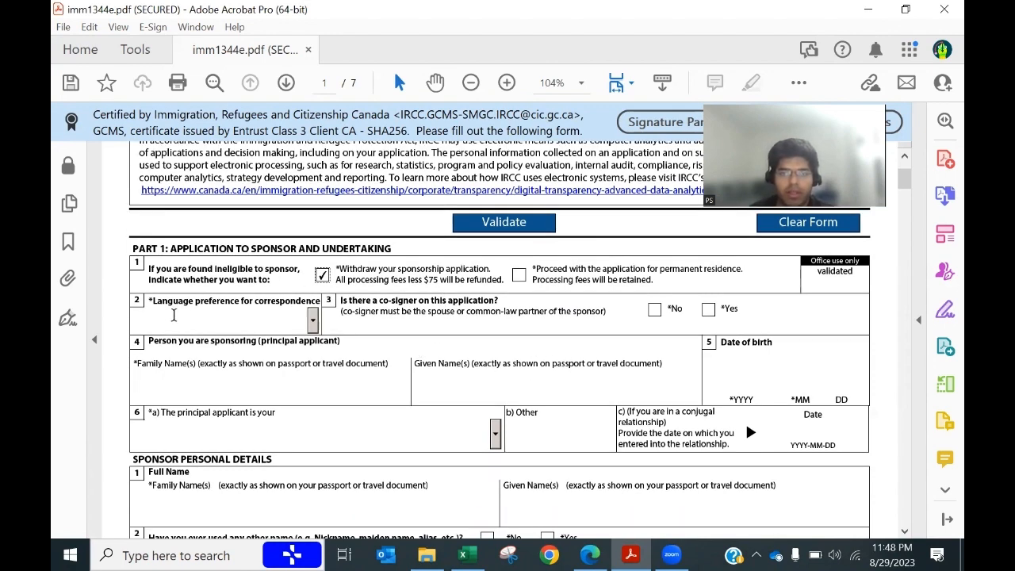
{"action": "left_click", "coordinate": [313, 321]}
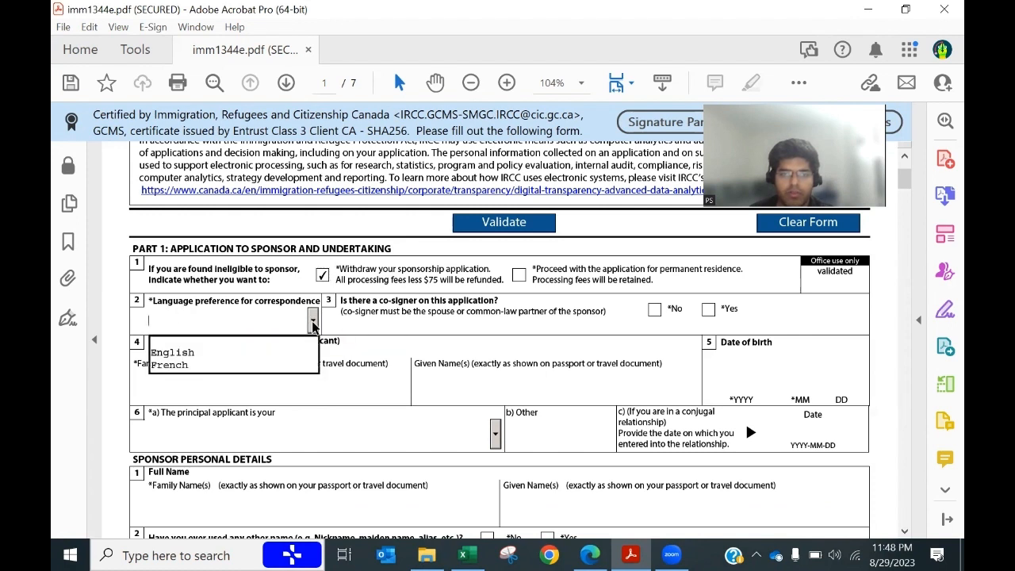
{"action": "left_click", "coordinate": [202, 354]}
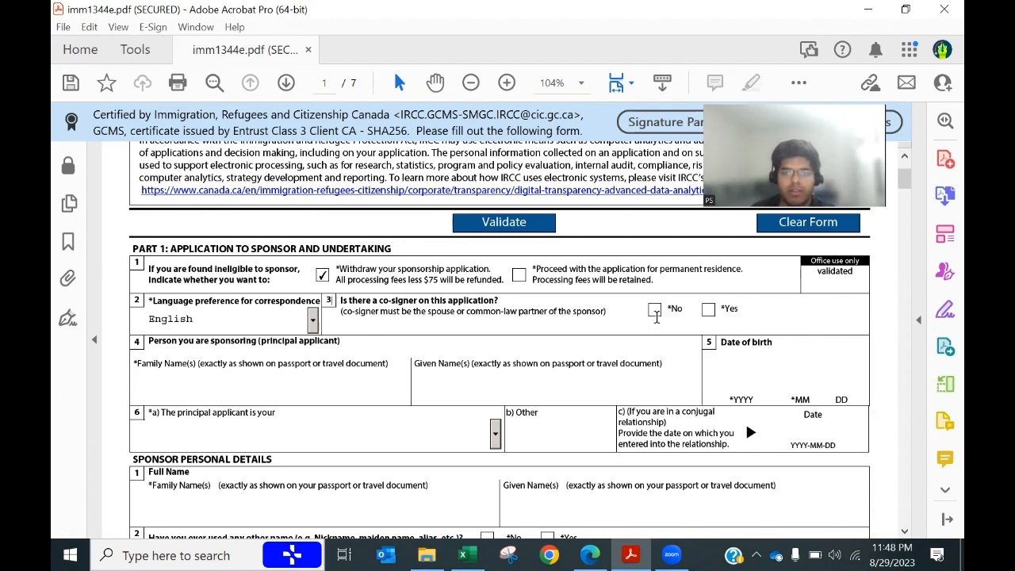
{"action": "left_click", "coordinate": [655, 311]}
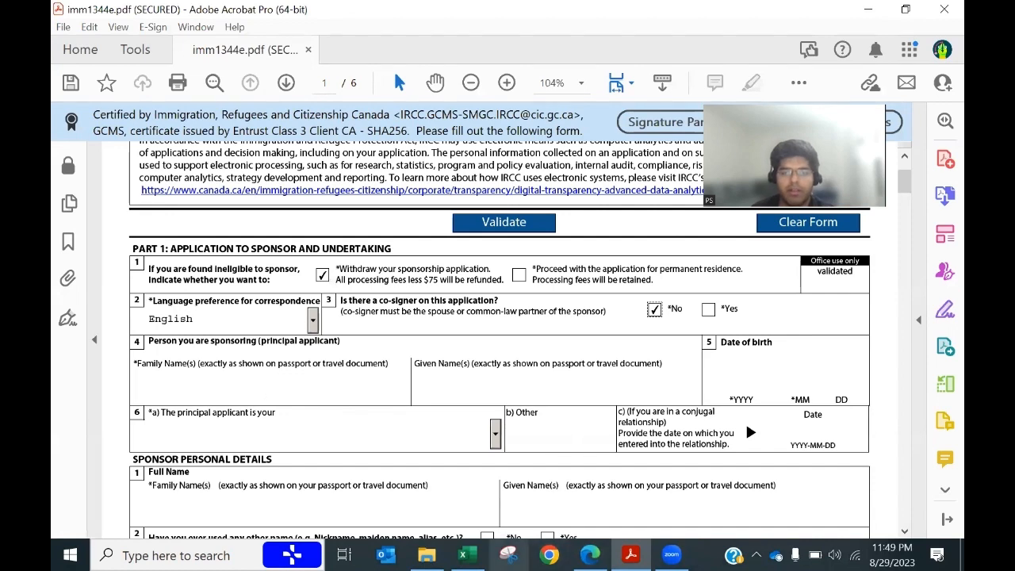
Step: Copy the applicant's first name from spreadsheet cell B14 into the Given Name(s) field
{"action": "mouse_move", "coordinate": [463, 555]}
{"action": "left_click", "coordinate": [508, 555]}
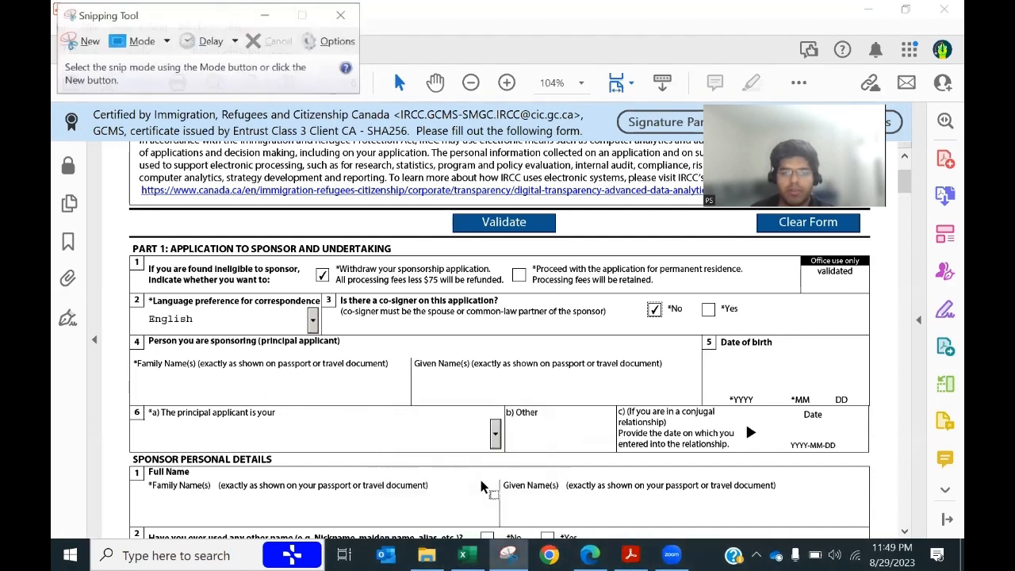
{"action": "left_click", "coordinate": [463, 555]}
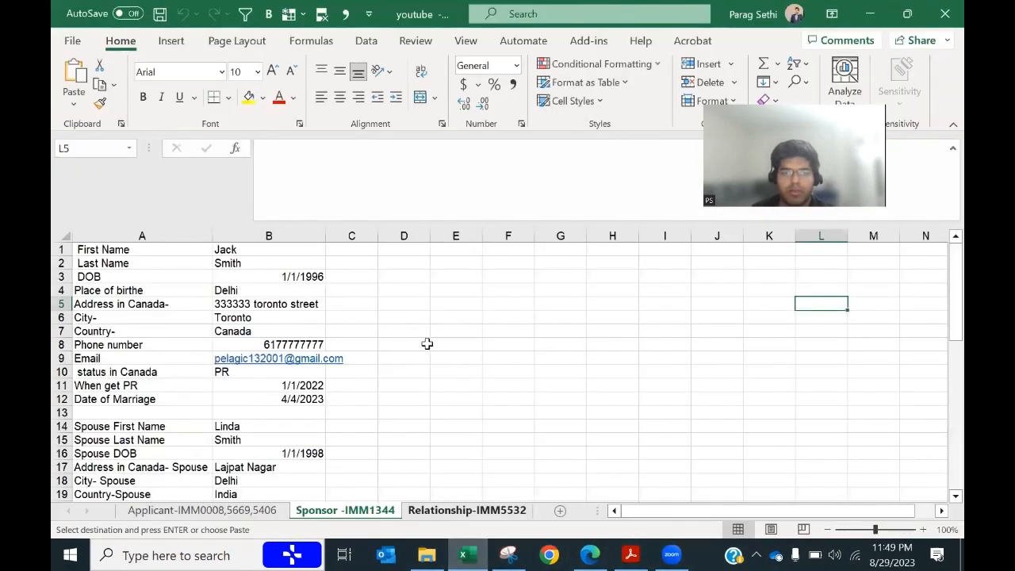
{"action": "left_click", "coordinate": [251, 426]}
{"action": "key", "text": "ctrl+c"}
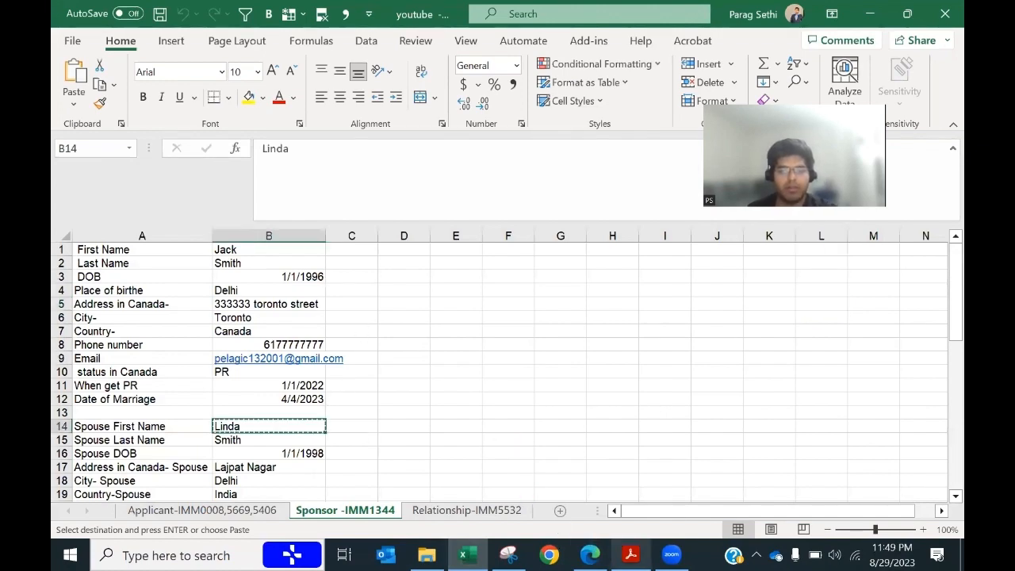
{"action": "left_click", "coordinate": [631, 555]}
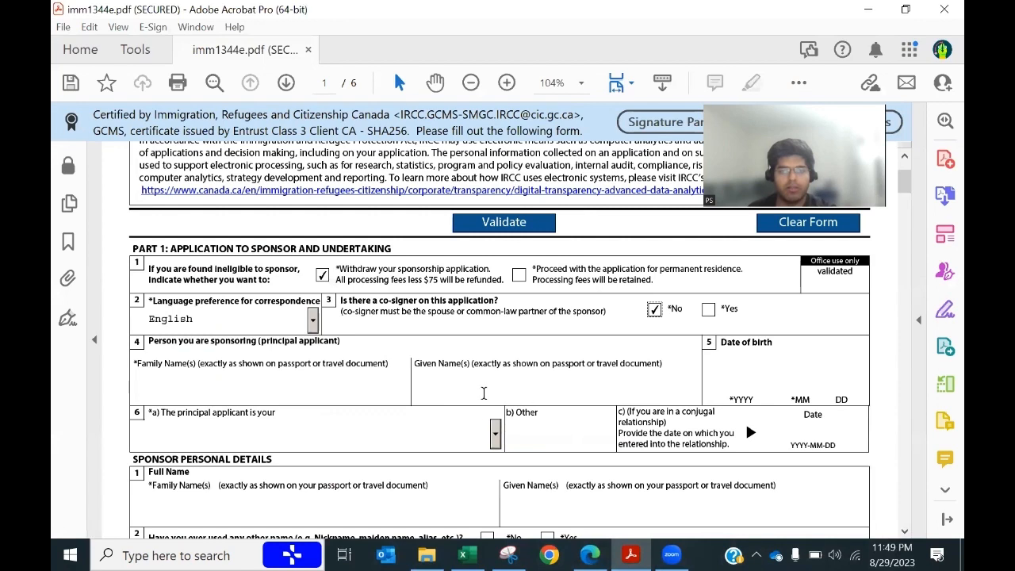
{"action": "left_click", "coordinate": [484, 393]}
{"action": "key", "text": "ctrl+v"}
Step: Copy the applicant's last name from cell B15 into the Family Name(s) field
{"action": "key", "text": "alt+Tab"}
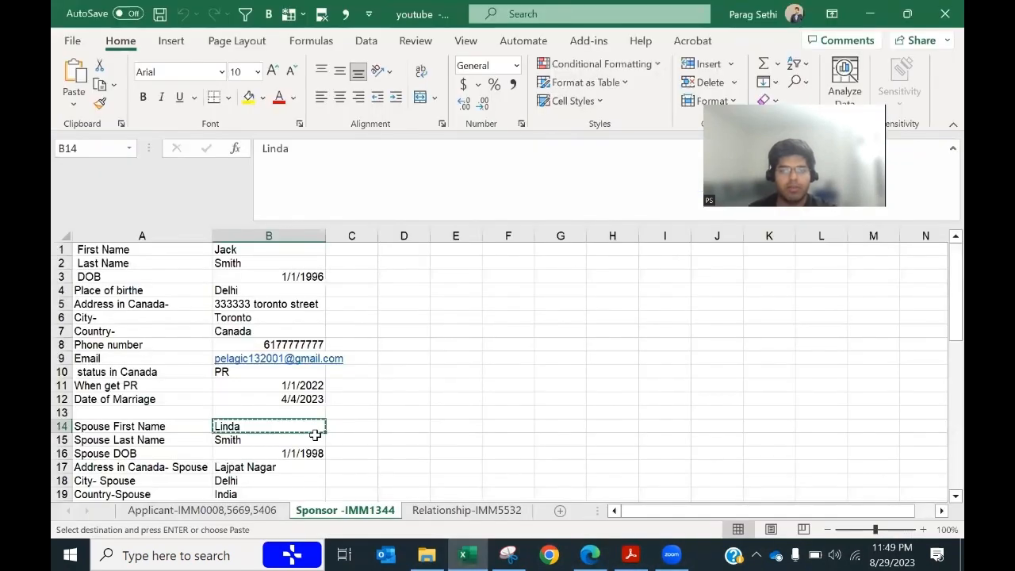
{"action": "left_click", "coordinate": [259, 438]}
{"action": "key", "text": "ctrl+c"}
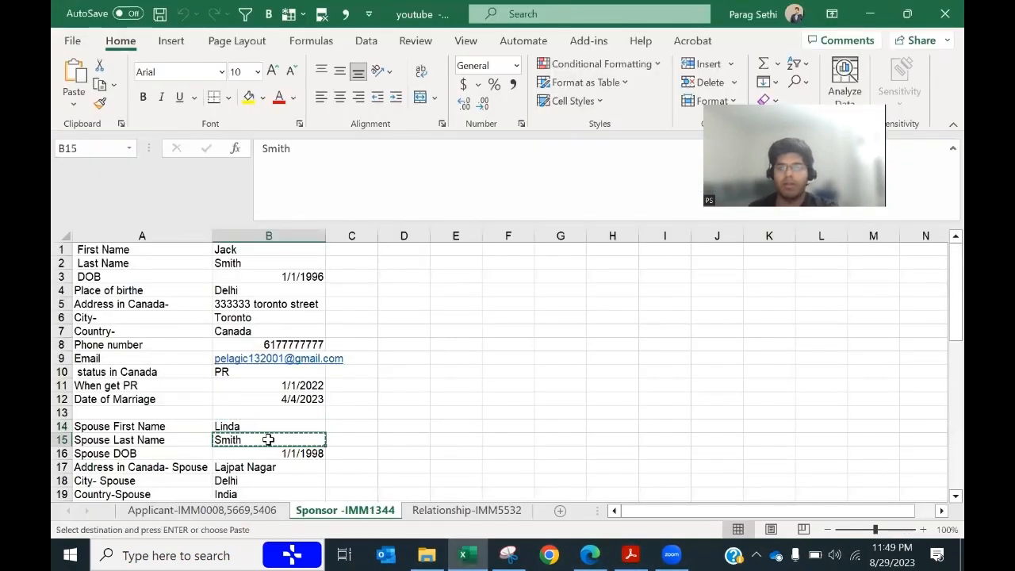
{"action": "key", "text": "alt+Tab"}
{"action": "left_click", "coordinate": [277, 396]}
{"action": "key", "text": "ctrl+v"}
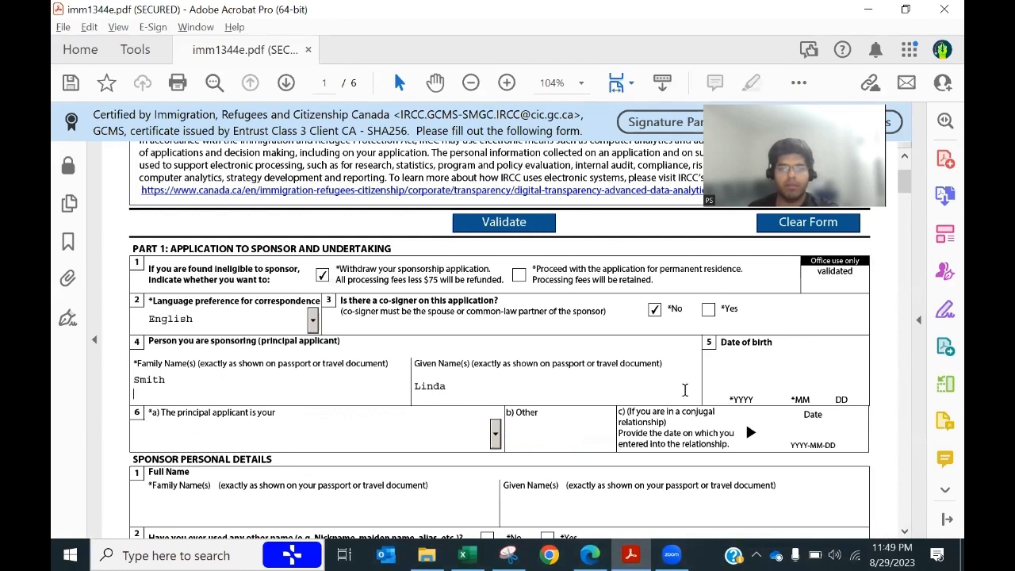
{"action": "key", "text": "alt+Tab"}
{"action": "key", "text": "alt+Tab"}
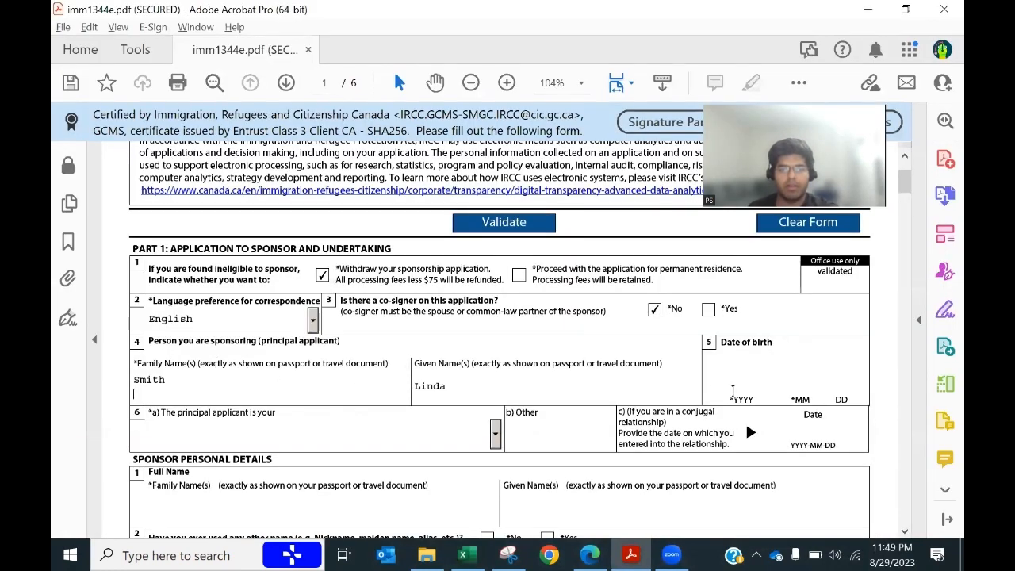
{"action": "key", "text": "alt+Tab"}
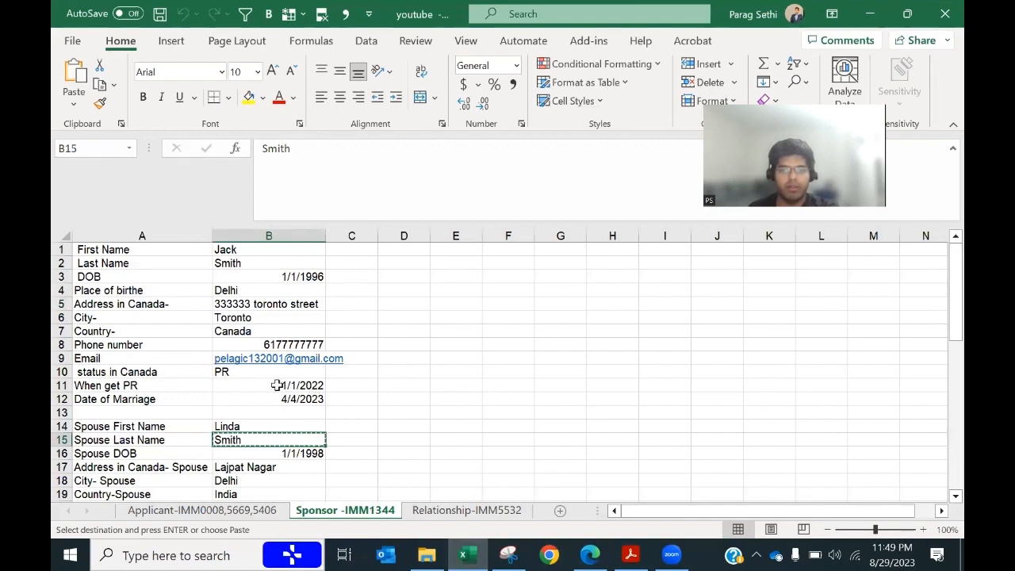
Step: Enter the applicant's date of birth as 19980101, checked against cell B16
{"action": "scroll", "coordinate": [278, 386], "scroll_direction": "down", "scroll_amount": 1}
{"action": "left_click", "coordinate": [303, 413]}
{"action": "key", "text": "alt+Tab"}
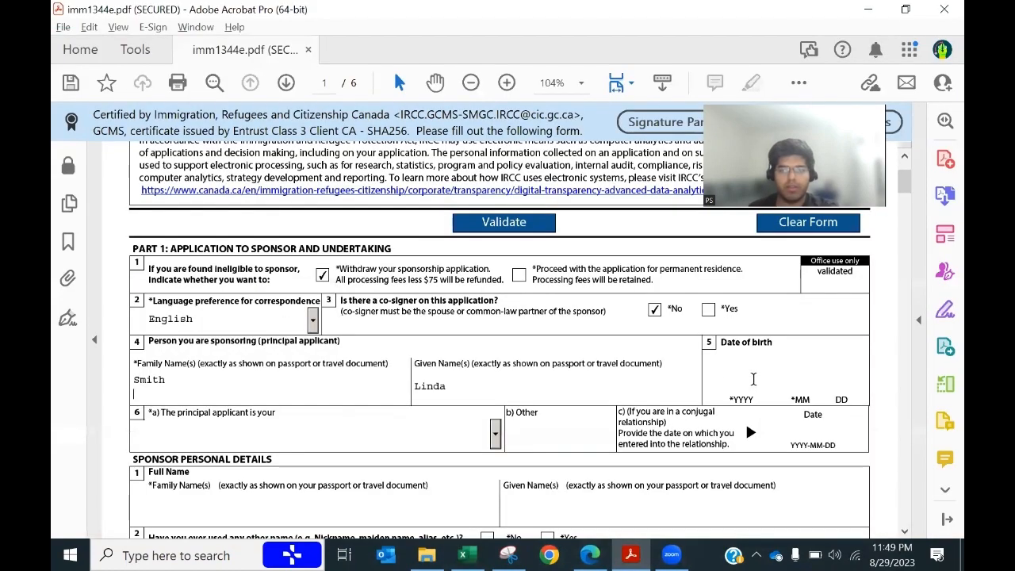
{"action": "type", "text": "1"}
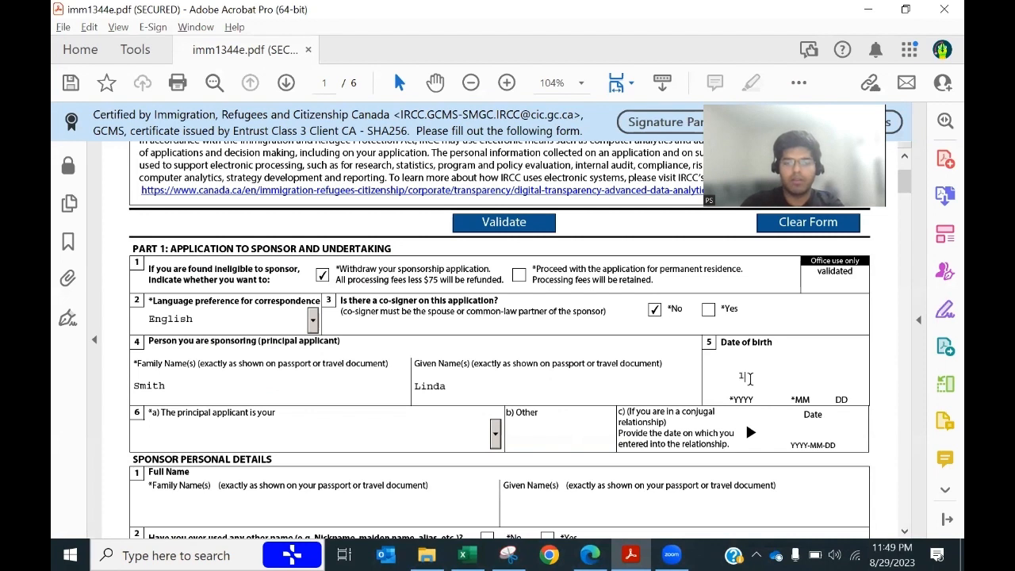
{"action": "type", "text": "9980101"}
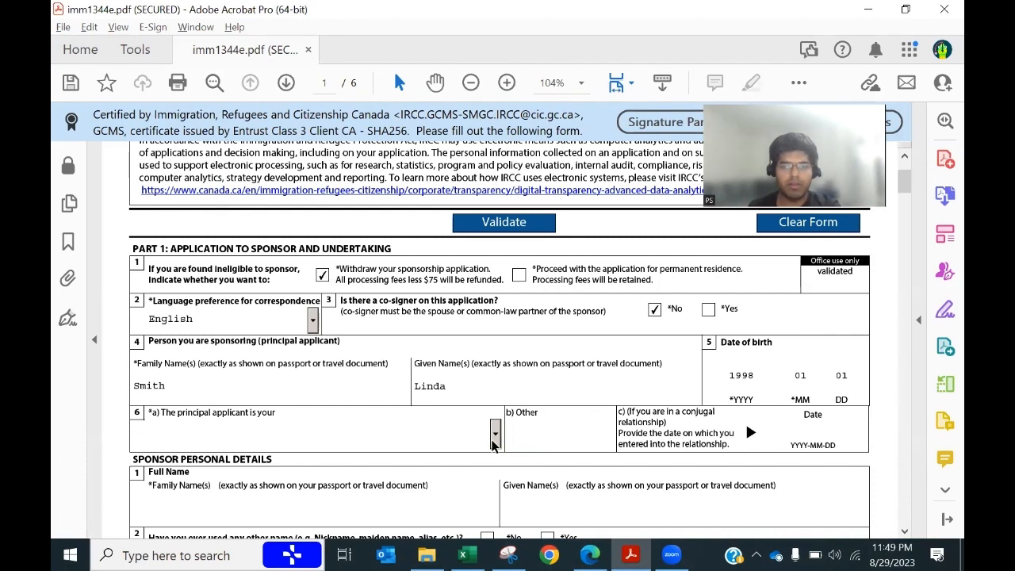
Step: Set relationship 6a to 'Spouse living outside Canada'
{"action": "left_click", "coordinate": [496, 434]}
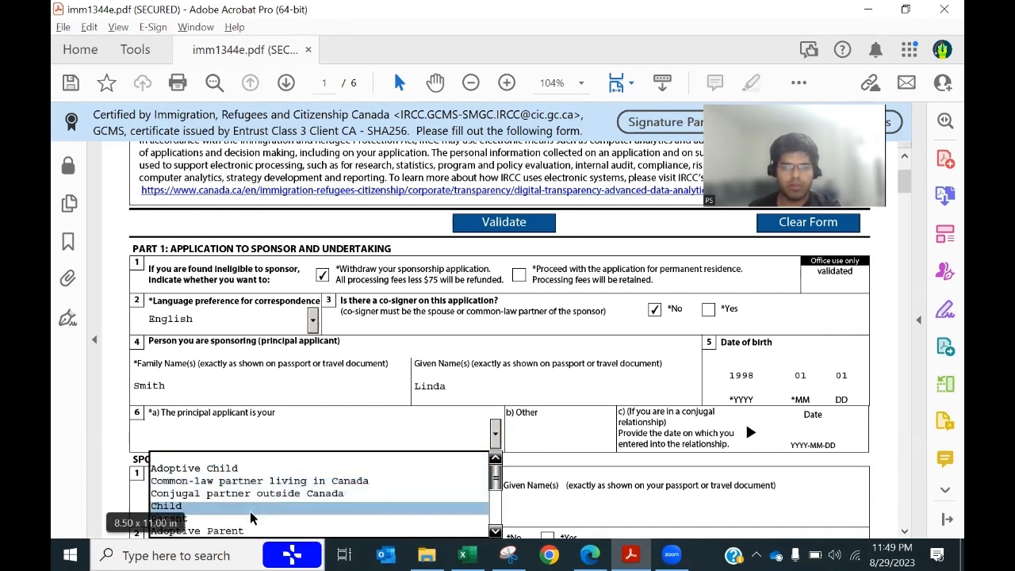
{"action": "scroll", "coordinate": [324, 513], "scroll_direction": "down", "scroll_amount": 1}
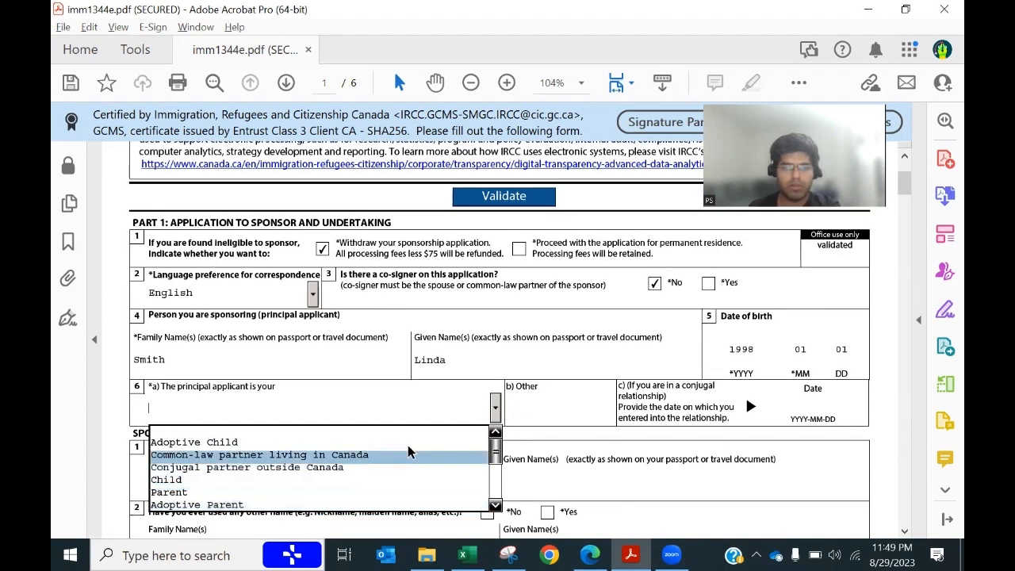
{"action": "scroll", "coordinate": [404, 450], "scroll_direction": "up", "scroll_amount": 1}
{"action": "scroll", "coordinate": [405, 450], "scroll_direction": "down", "scroll_amount": 2}
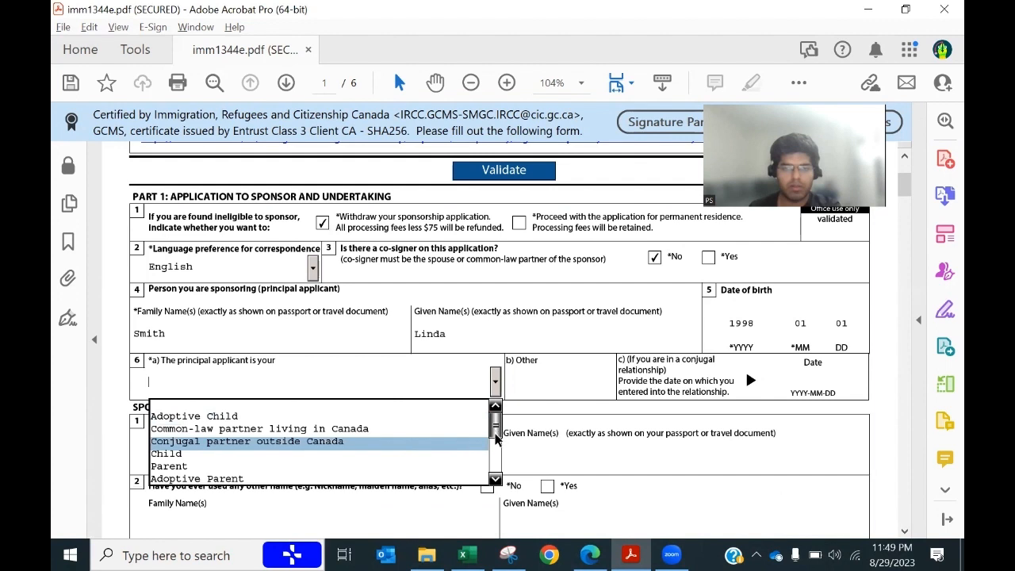
{"action": "left_click_drag", "start_coordinate": [495, 440], "coordinate": [498, 452]}
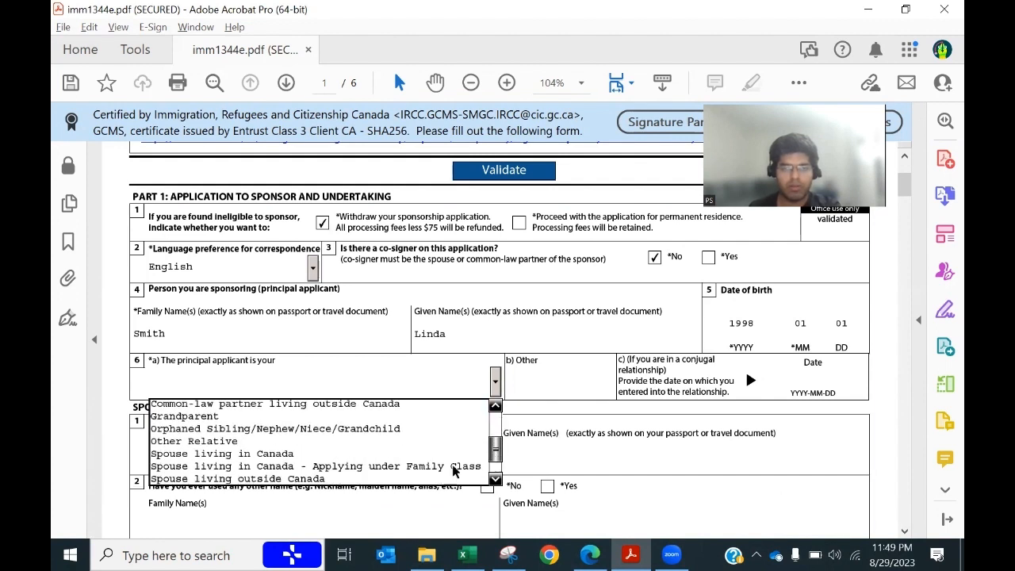
{"action": "left_click", "coordinate": [301, 479]}
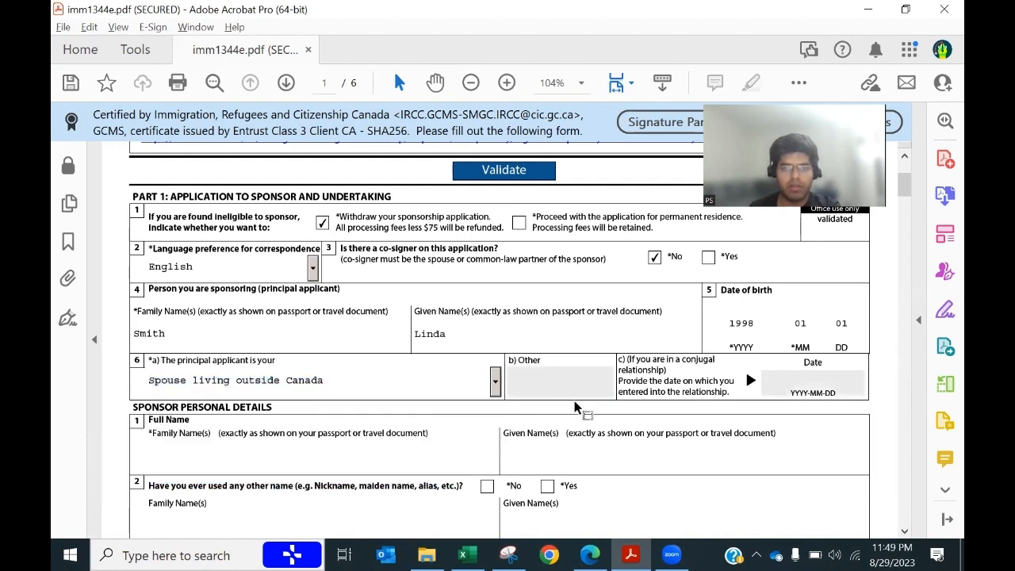
{"action": "scroll", "coordinate": [575, 406], "scroll_direction": "down", "scroll_amount": 1}
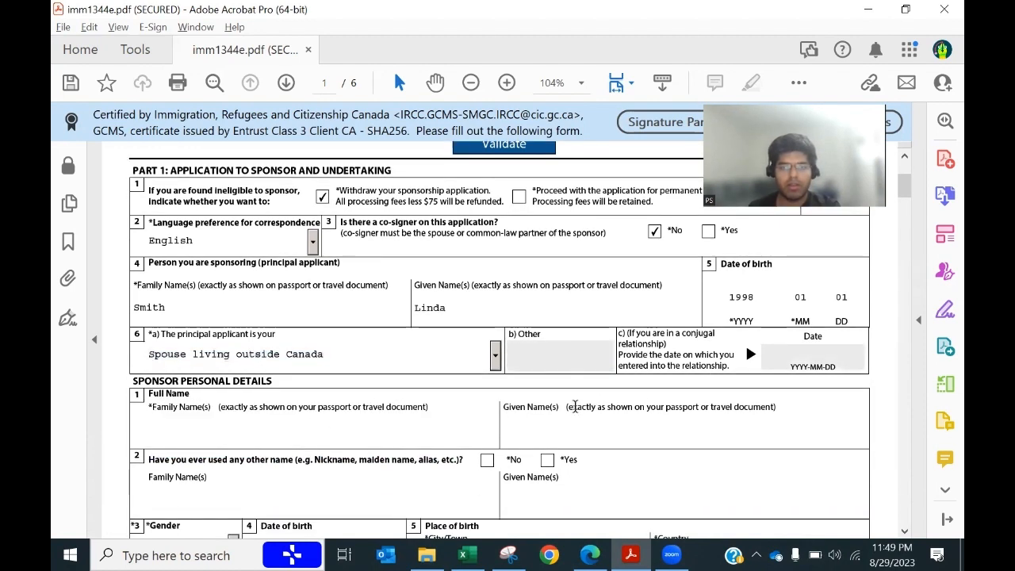
{"action": "scroll", "coordinate": [575, 406], "scroll_direction": "down", "scroll_amount": 3}
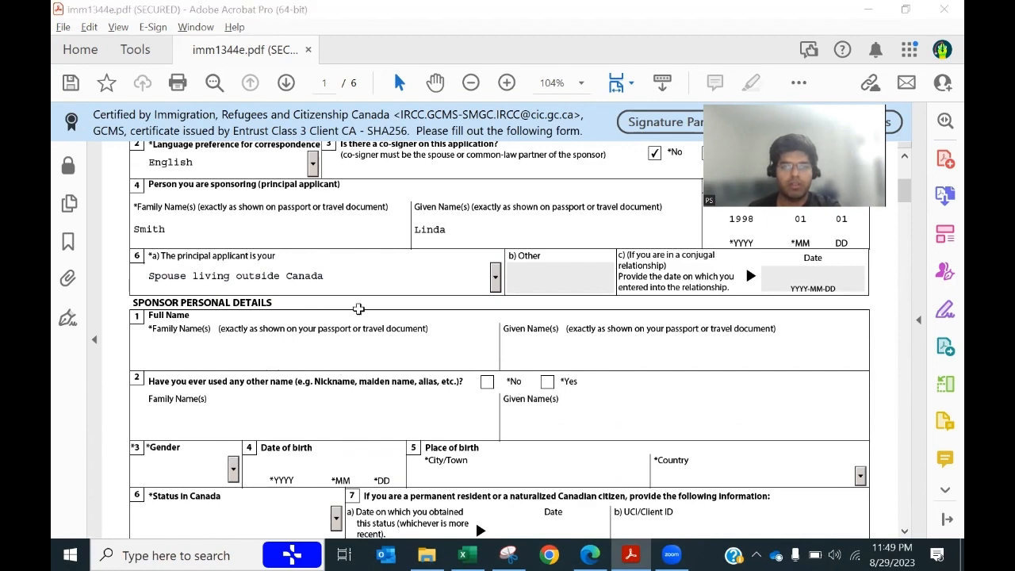
Step: Copy the sponsor's first name from spreadsheet cell B1 into the sponsor's Given Name field
{"action": "key", "text": "alt+Tab"}
{"action": "scroll", "coordinate": [324, 272], "scroll_direction": "up", "scroll_amount": 1}
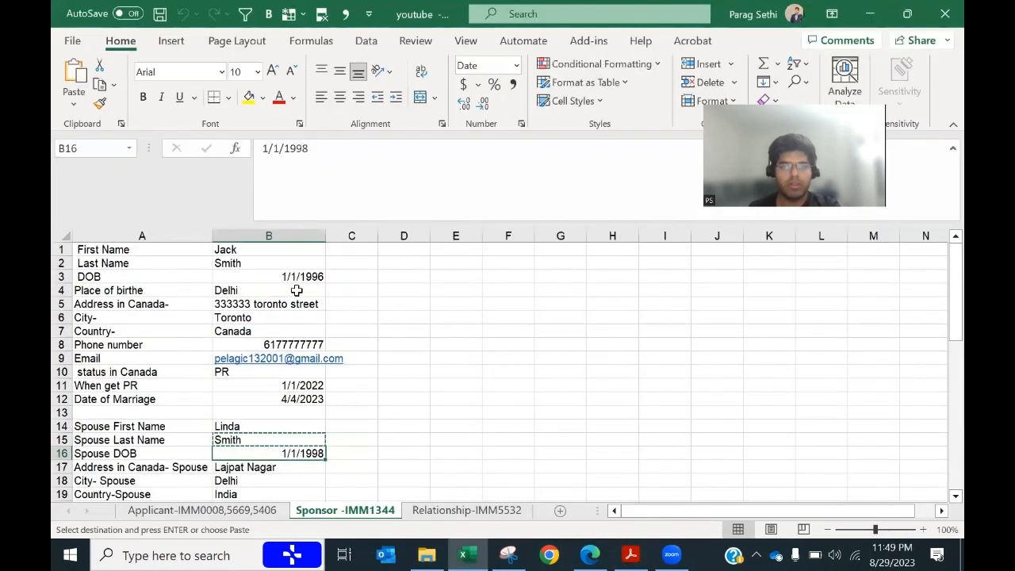
{"action": "left_click", "coordinate": [237, 252]}
{"action": "left_click", "coordinate": [239, 264]}
{"action": "key", "text": "Escape"}
{"action": "key", "text": "ctrl+c"}
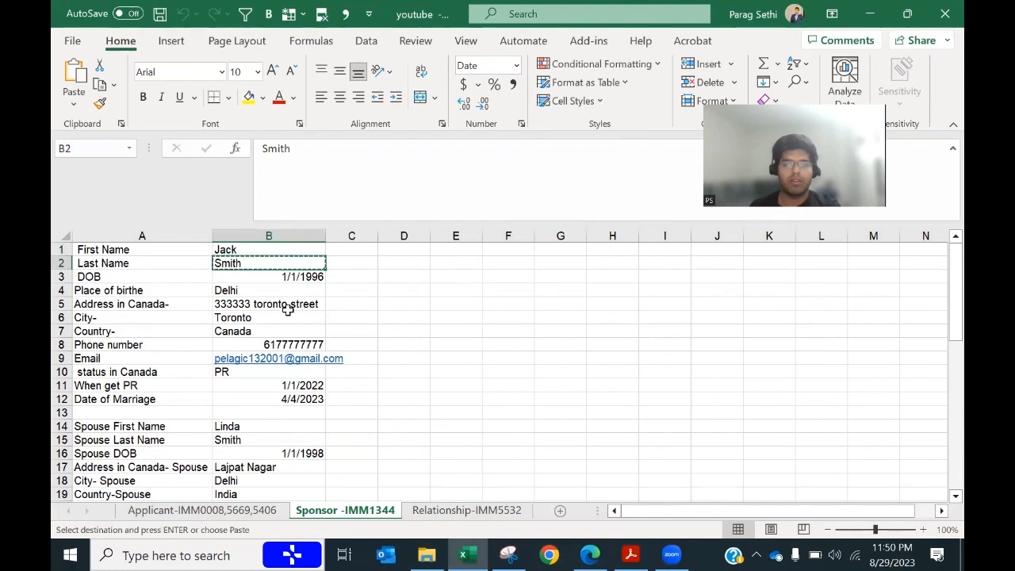
{"action": "key", "text": "alt+Tab"}
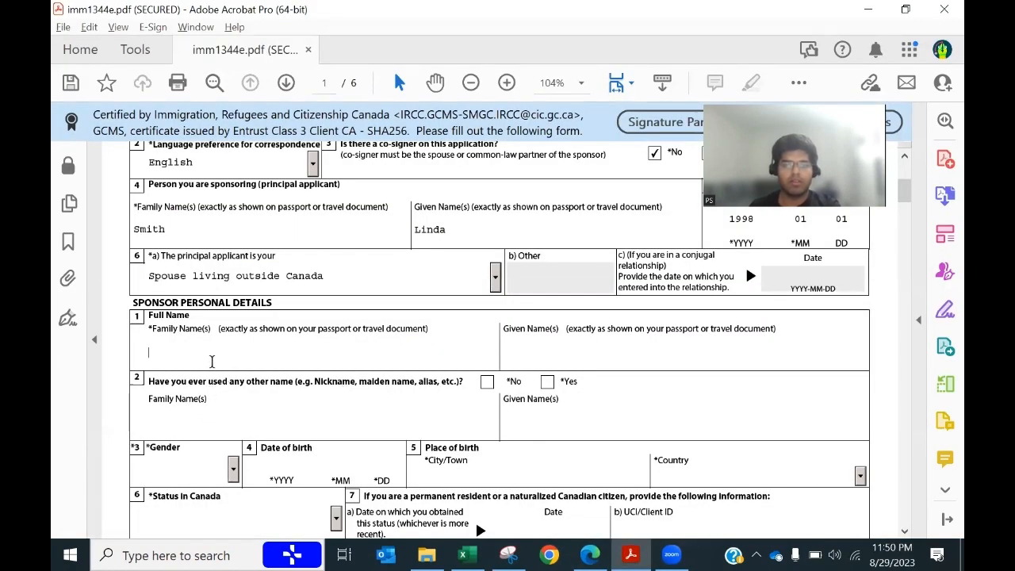
{"action": "key", "text": "alt+Tab"}
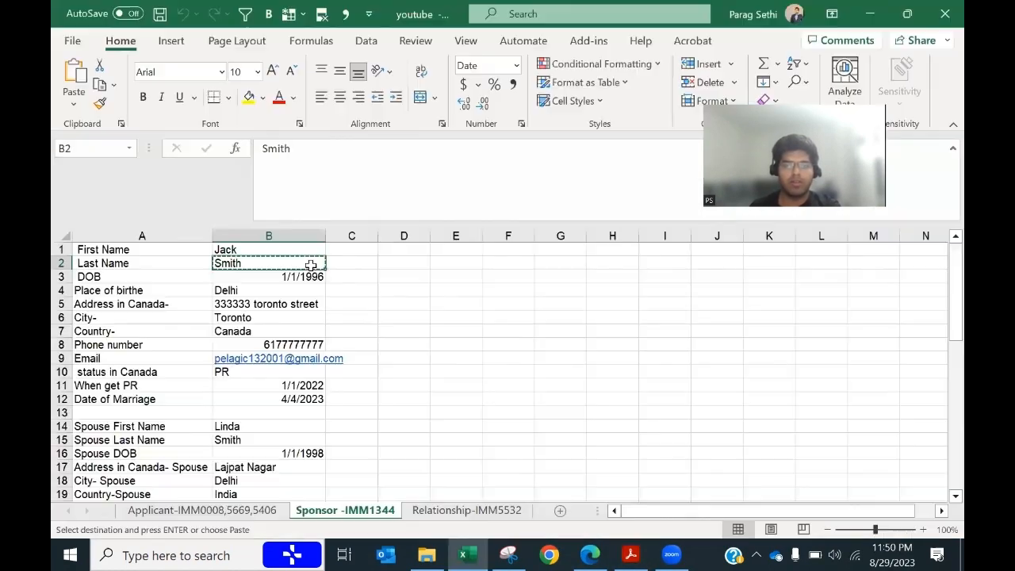
{"action": "left_click", "coordinate": [244, 250]}
{"action": "key", "text": "ctrl+c"}
{"action": "key", "text": "alt+Tab"}
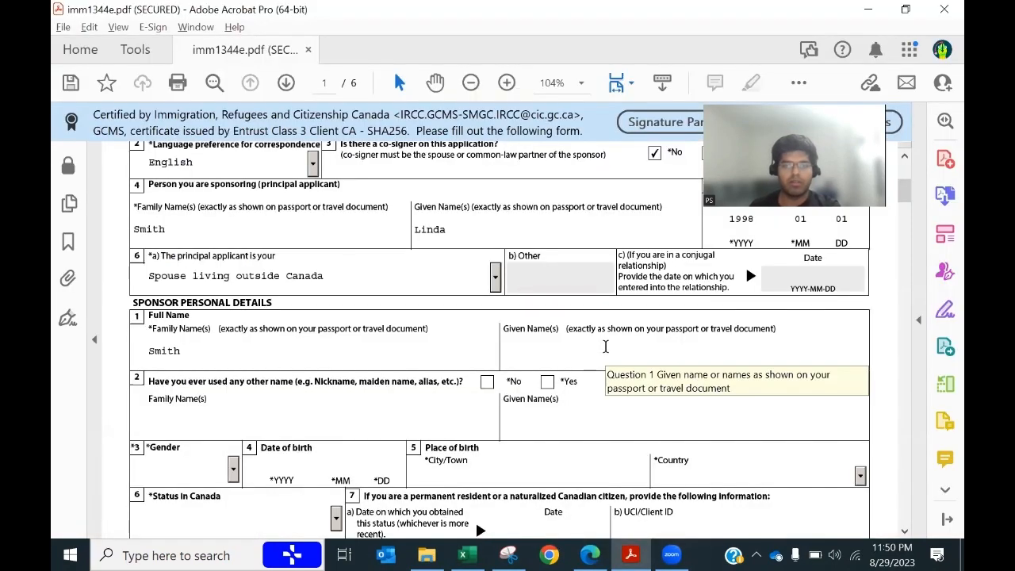
{"action": "left_click", "coordinate": [605, 347]}
{"action": "key", "text": "ctrl+v"}
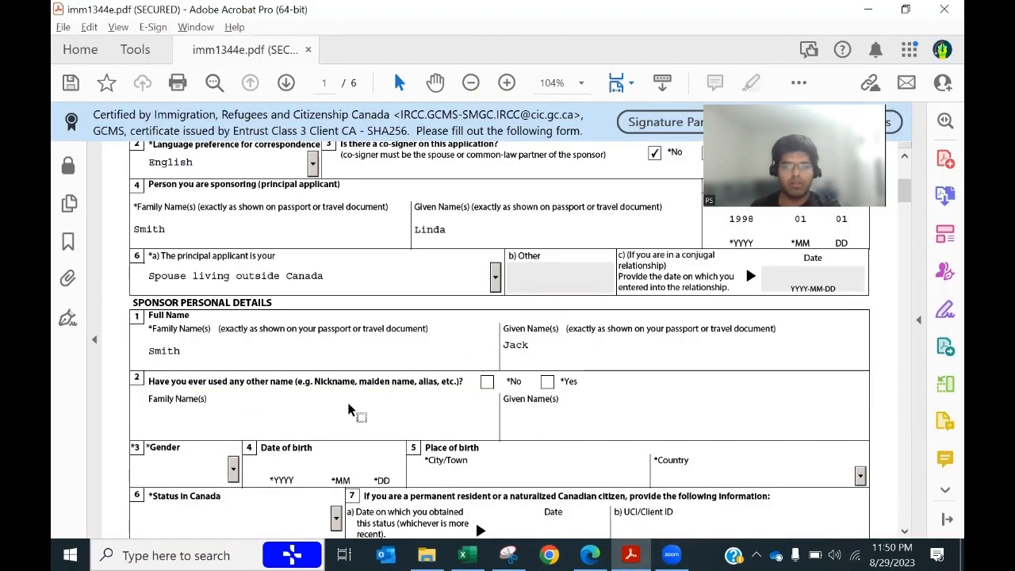
Step: Answer No to having used other names and set the sponsor's gender to Male
{"action": "left_click", "coordinate": [487, 382]}
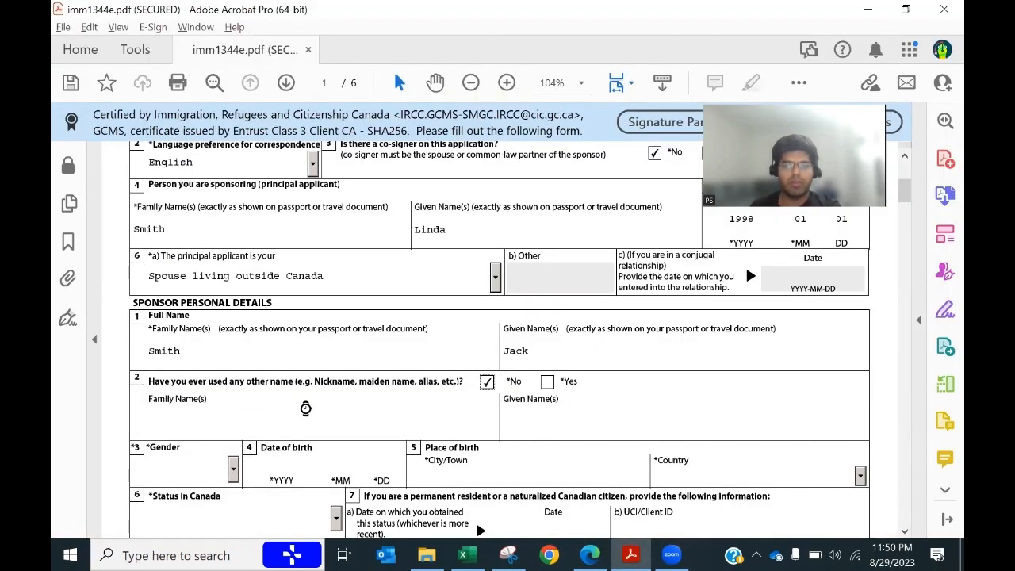
{"action": "scroll", "coordinate": [413, 415], "scroll_direction": "down", "scroll_amount": 2}
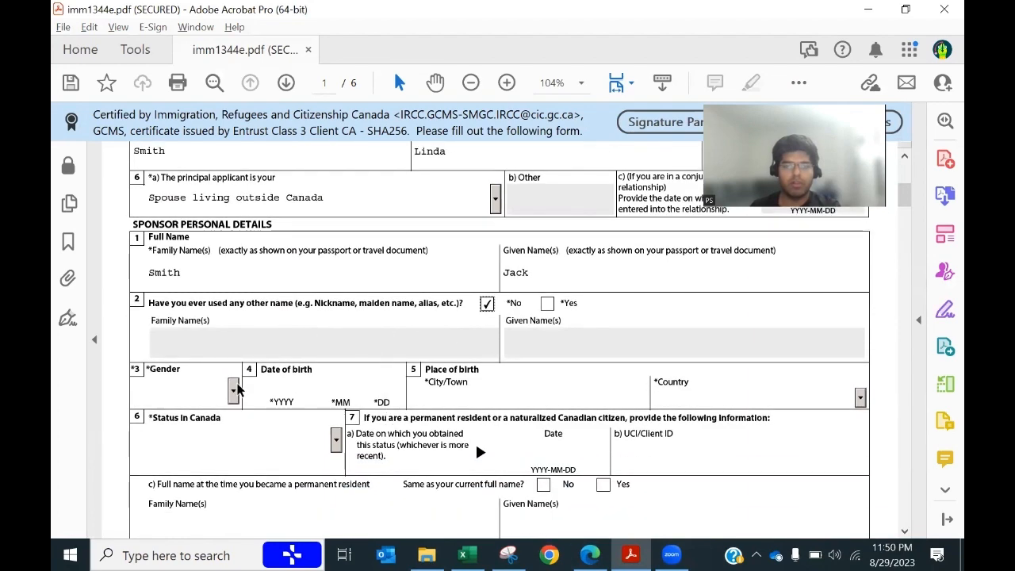
{"action": "left_click", "coordinate": [233, 390]}
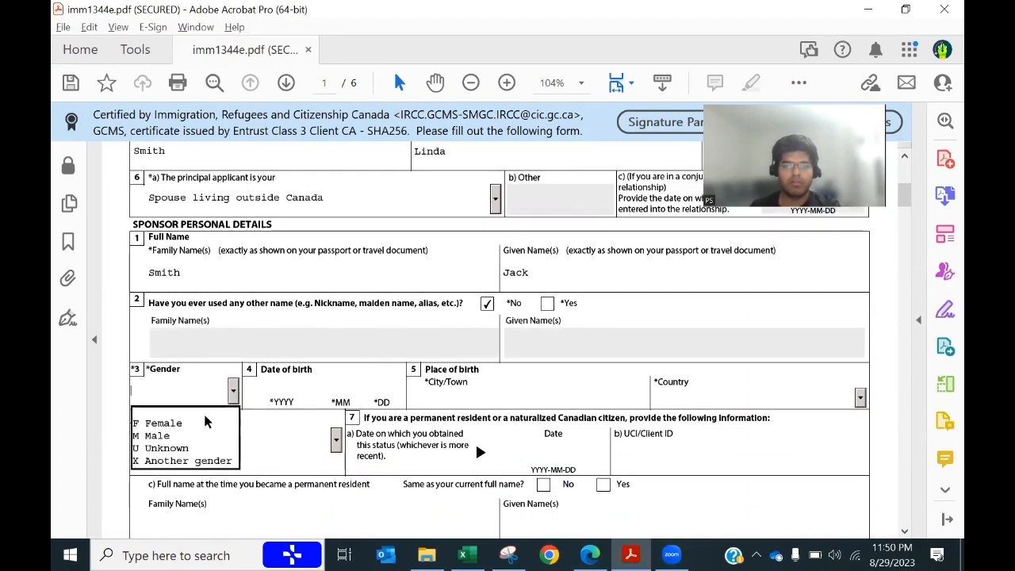
{"action": "left_click", "coordinate": [169, 437]}
Step: Enter the sponsor's date of birth as 1996 01 01
{"action": "key", "text": "alt+Tab"}
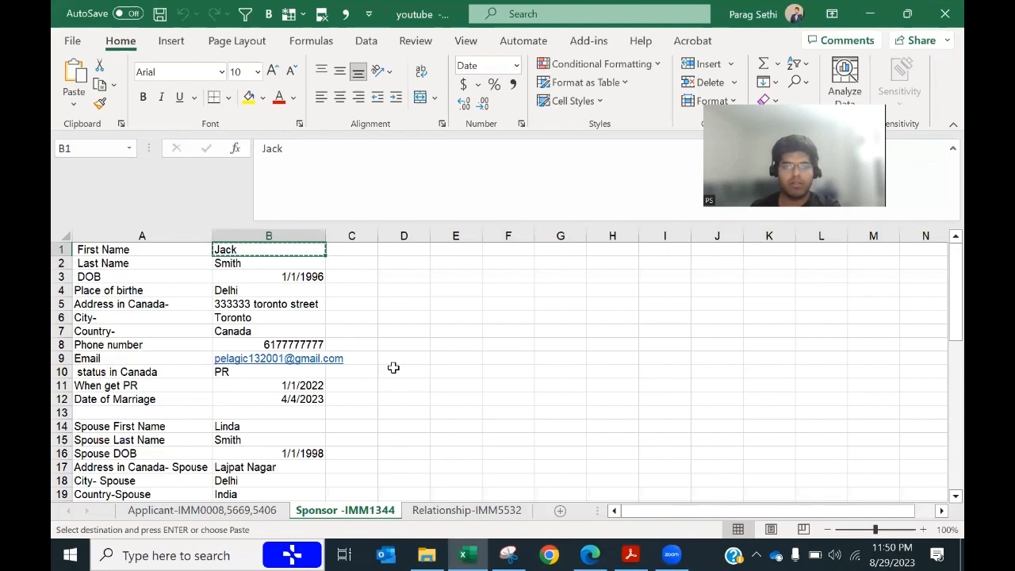
{"action": "left_click", "coordinate": [309, 274]}
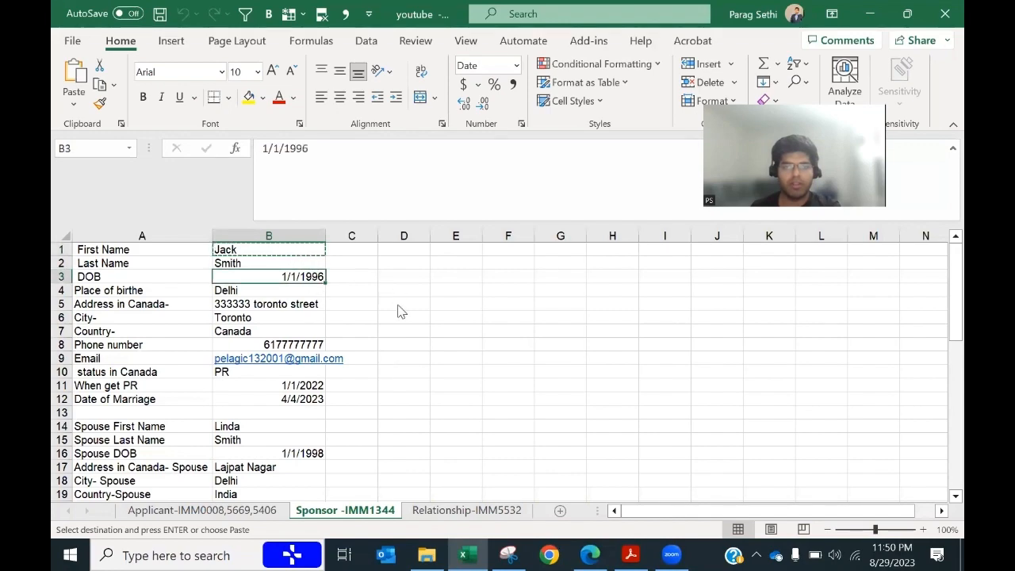
{"action": "key", "text": "alt+Tab"}
{"action": "left_click", "coordinate": [281, 386]}
{"action": "type", "text": "1"}
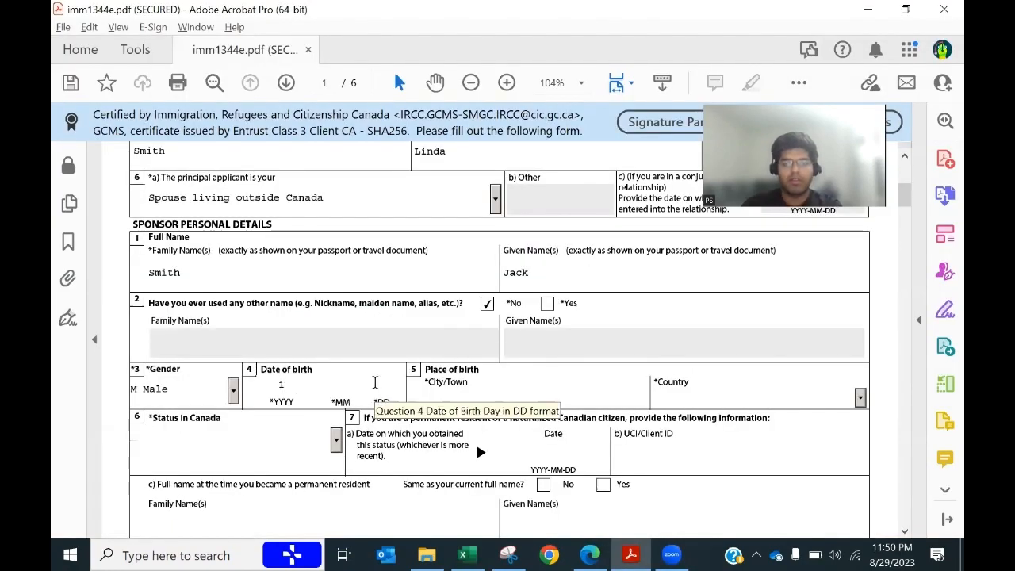
{"action": "type", "text": "996 01 01"}
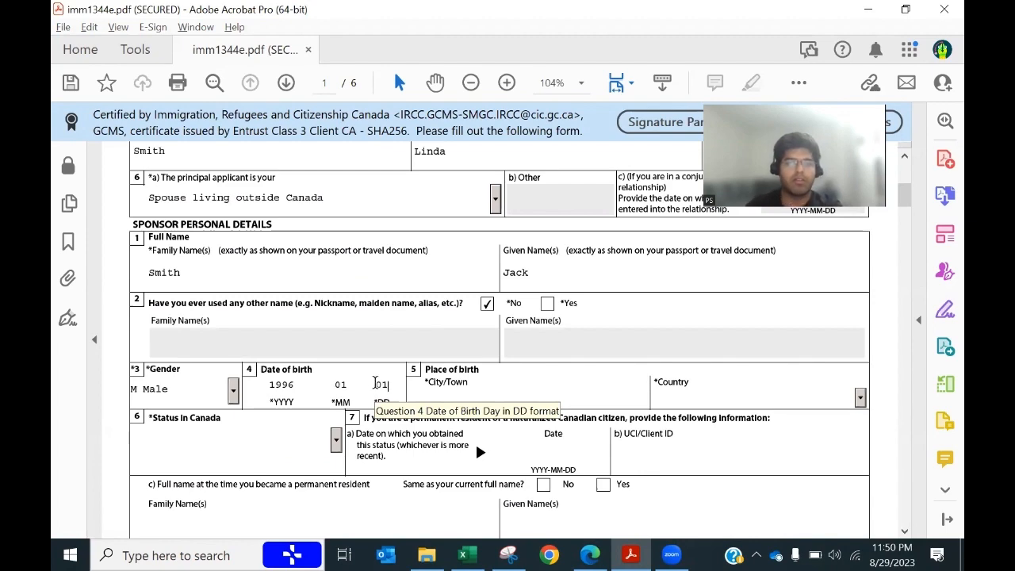
Step: Set the sponsor's place of birth to Delhi, with India as the country
{"action": "key", "text": "alt+Tab"}
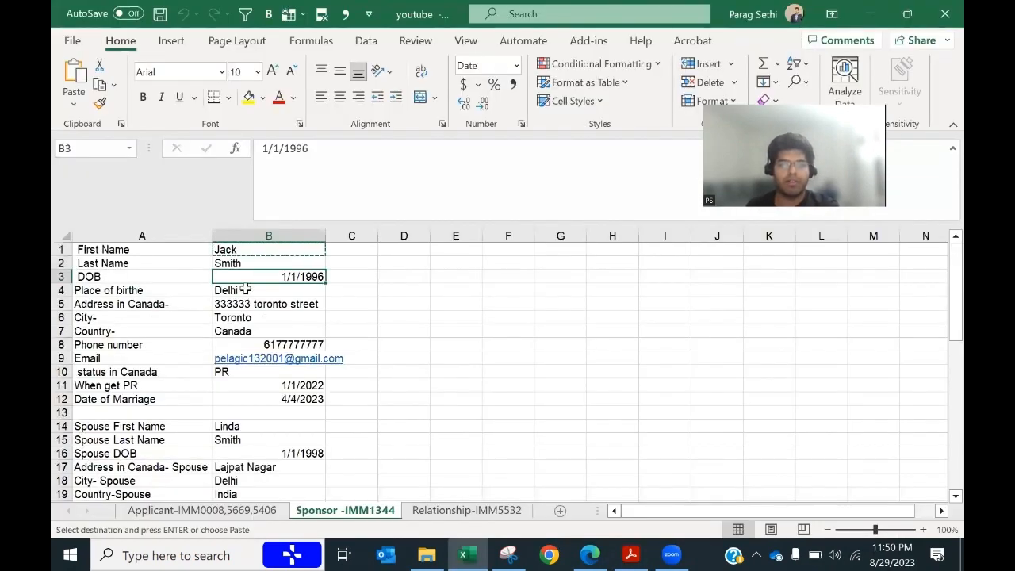
{"action": "left_click", "coordinate": [245, 290]}
{"action": "key", "text": "ctrl+c"}
{"action": "key", "text": "alt+Tab"}
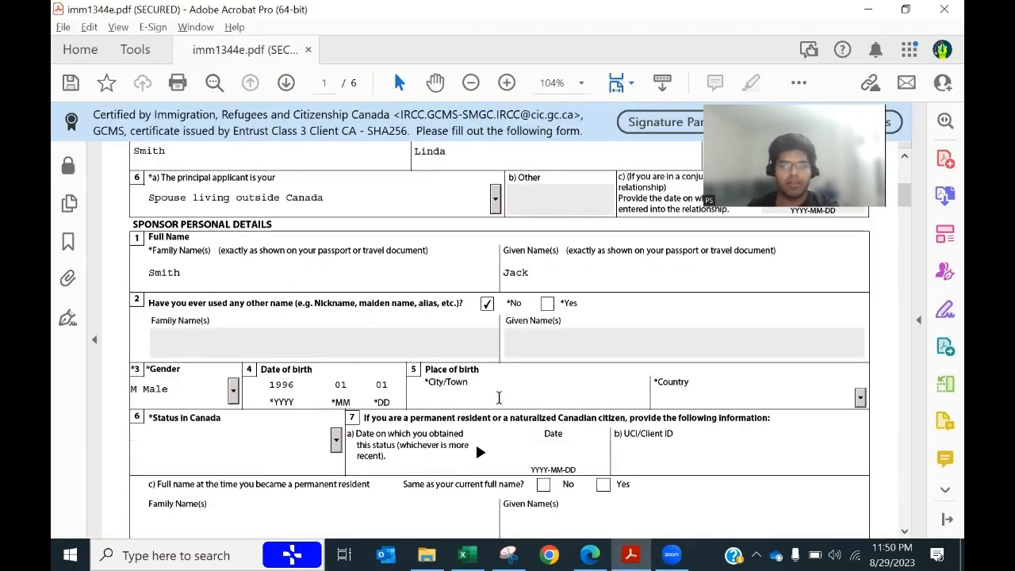
{"action": "left_click", "coordinate": [499, 397]}
{"action": "key", "text": "ctrl+v"}
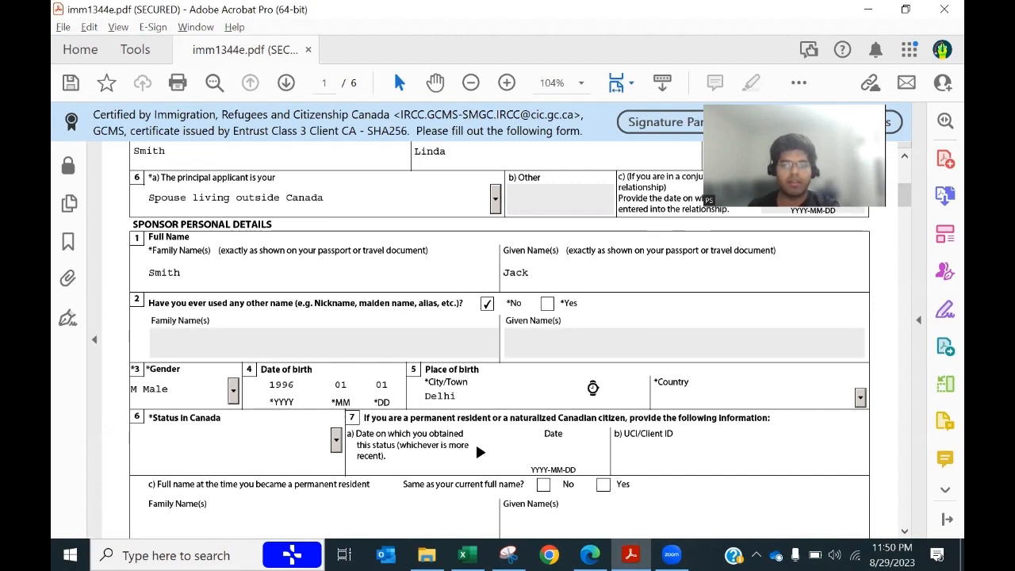
{"action": "left_click", "coordinate": [843, 395]}
{"action": "left_click", "coordinate": [860, 399]}
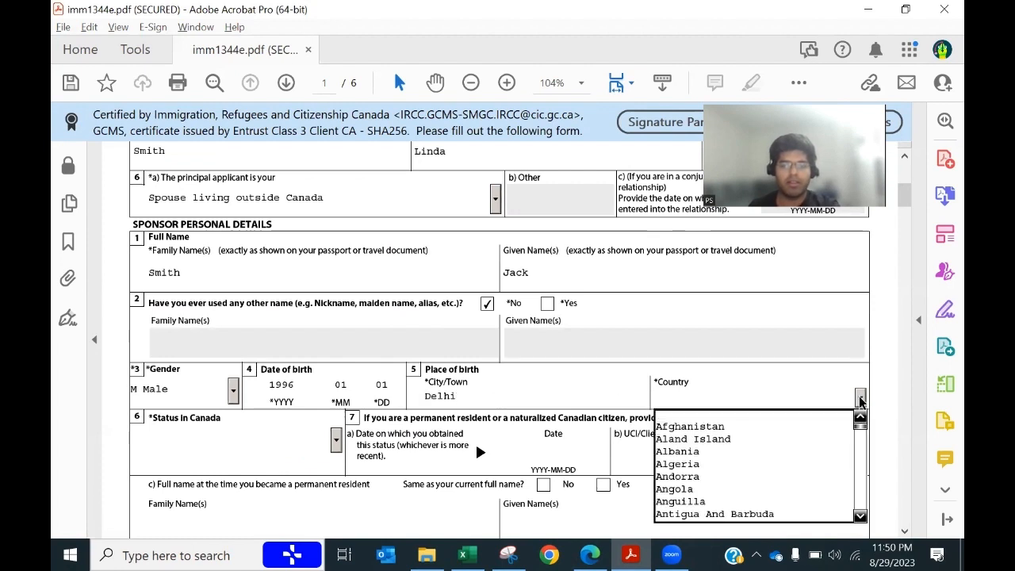
{"action": "type", "text": "in"}
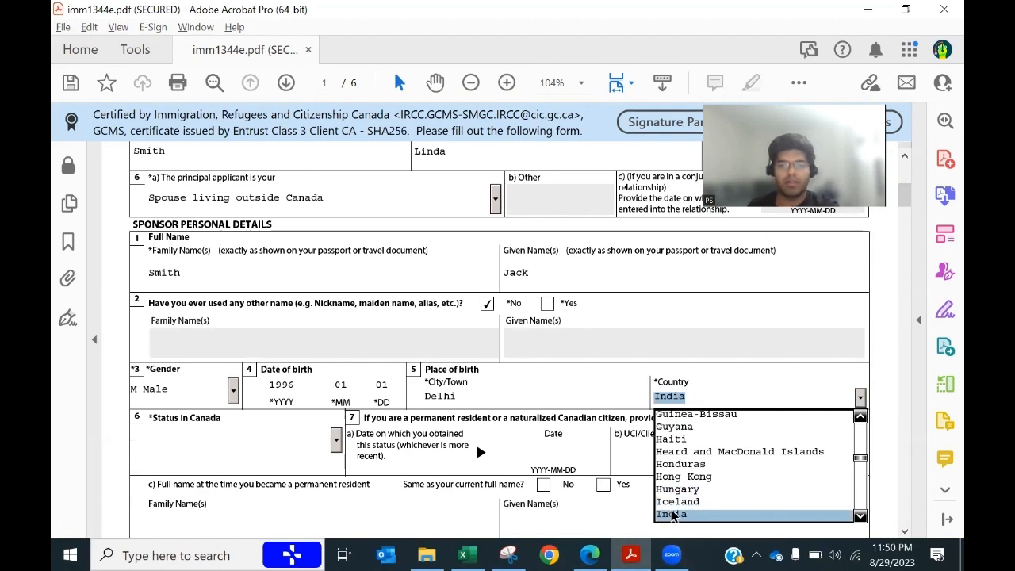
{"action": "left_click", "coordinate": [672, 516]}
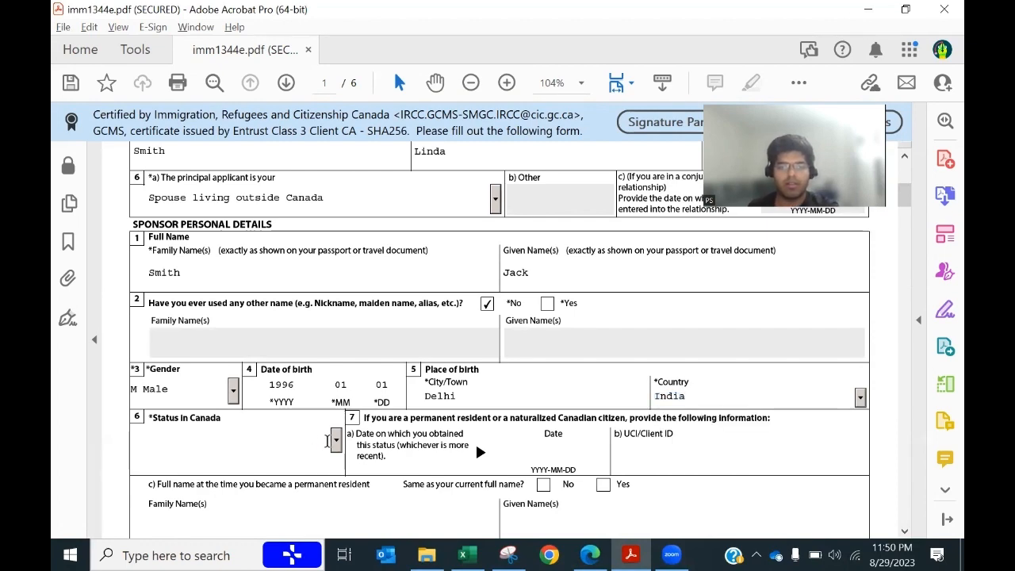
Step: Set the status in Canada to Permanent resident with status date 20220101
{"action": "key", "text": "alt+Tab"}
{"action": "left_click", "coordinate": [220, 372]}
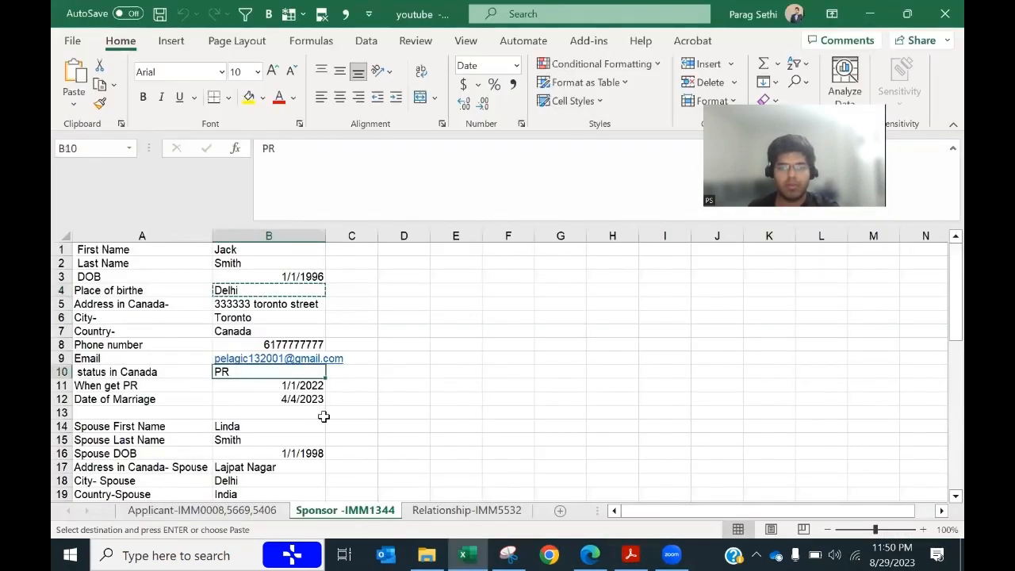
{"action": "key", "text": "alt+Tab"}
{"action": "left_click", "coordinate": [337, 444]}
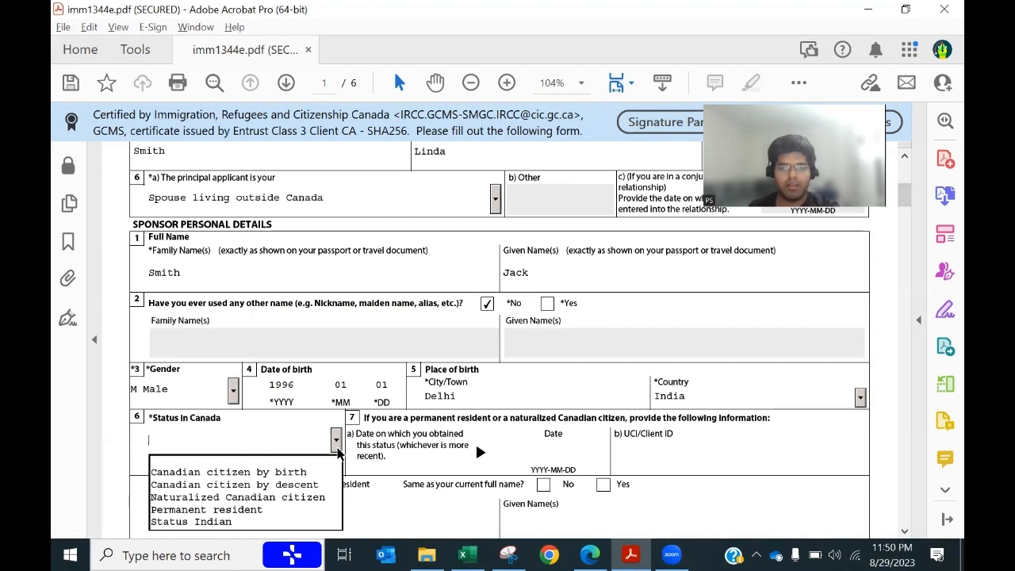
{"action": "left_click", "coordinate": [238, 509]}
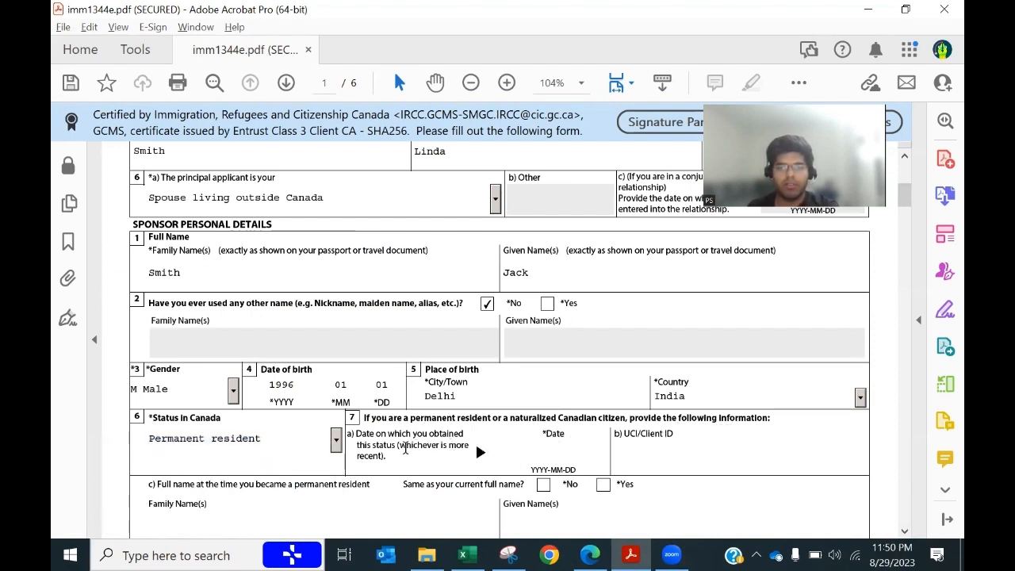
{"action": "key", "text": "alt+Tab"}
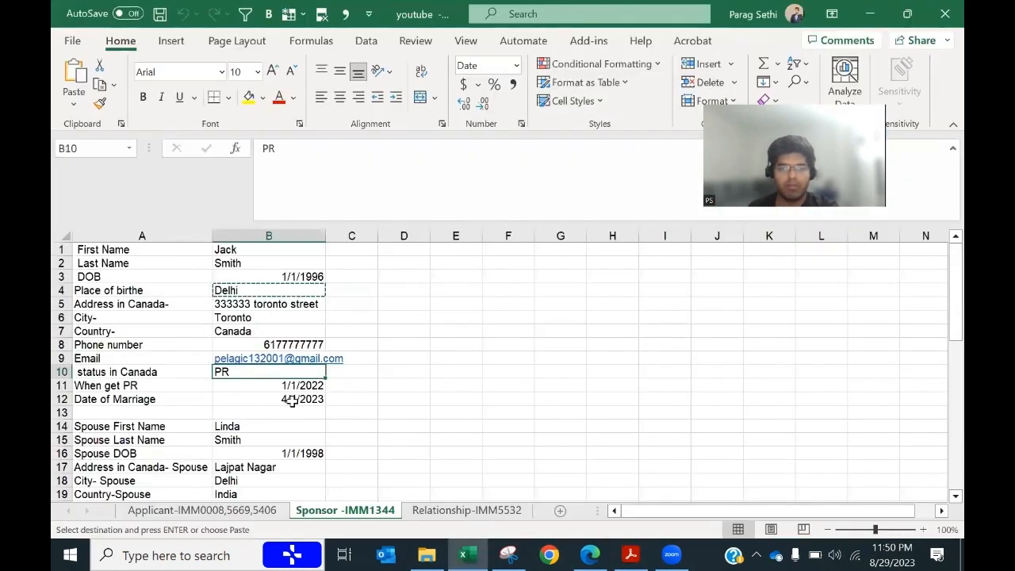
{"action": "left_click", "coordinate": [313, 388]}
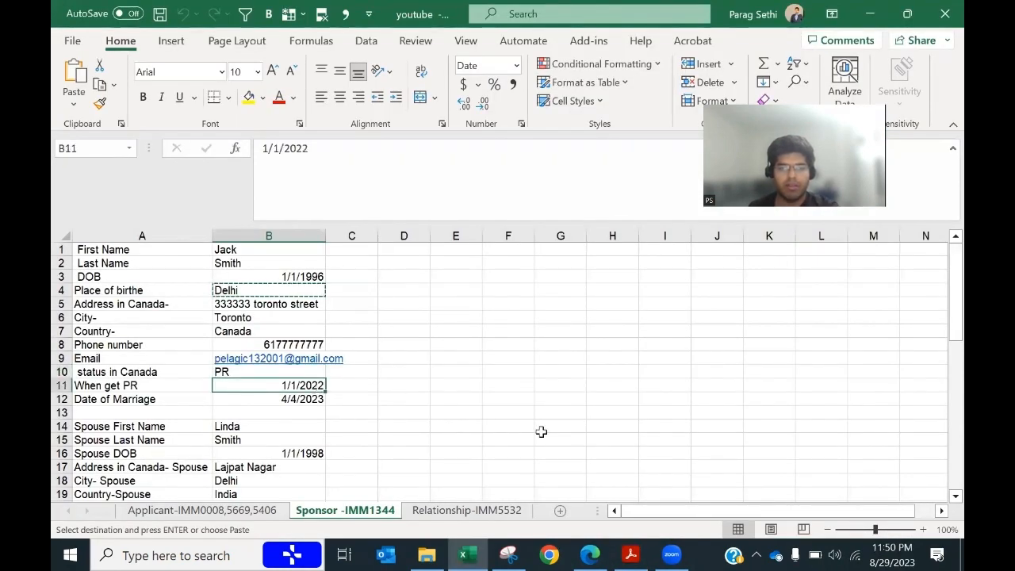
{"action": "key", "text": "alt+Tab"}
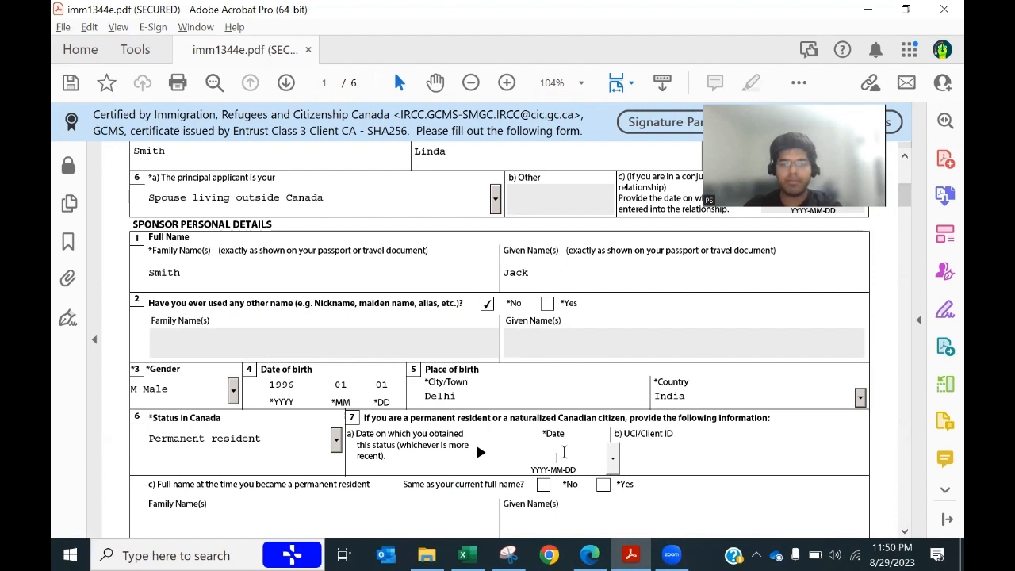
{"action": "type", "text": "2022010"}
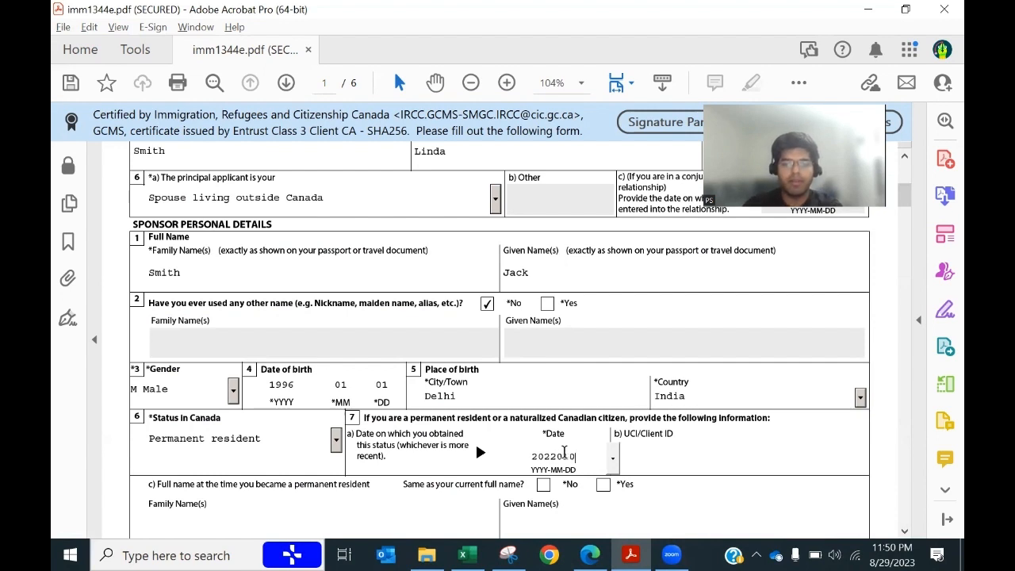
{"action": "type", "text": "1"}
{"action": "key", "text": "Tab"}
Step: Paste the UCI into the Client ID field and confirm name at PR matches as Yes
{"action": "key", "text": "alt+Tab"}
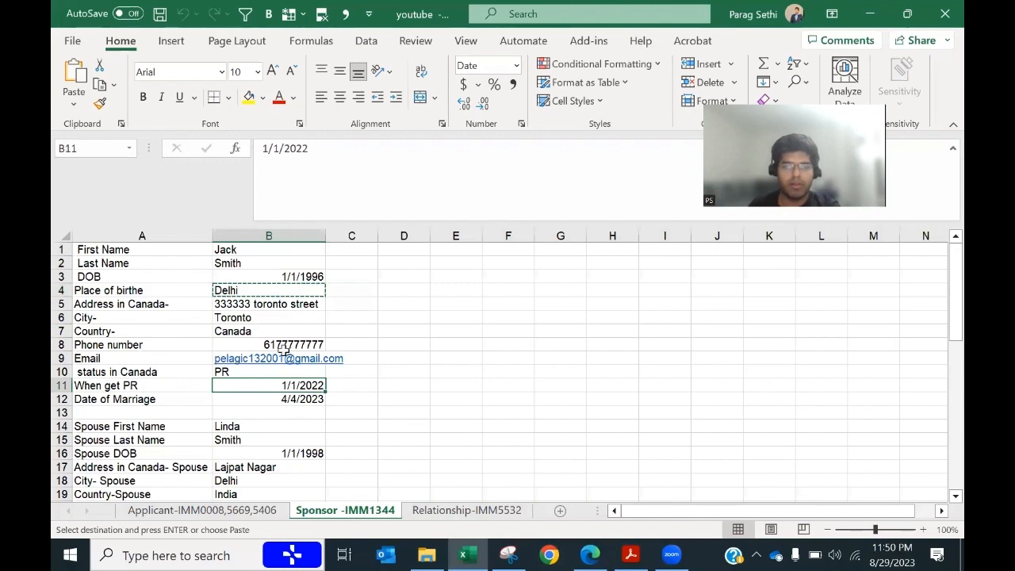
{"action": "key", "text": "alt+Tab"}
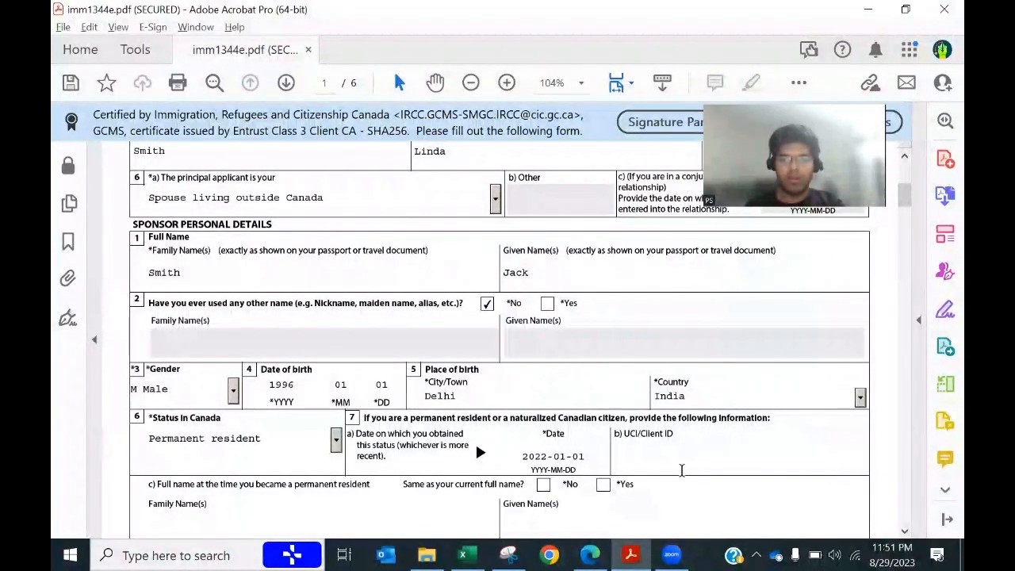
{"action": "key", "text": "ctrl+v"}
{"action": "scroll", "coordinate": [516, 452], "scroll_direction": "down", "scroll_amount": 2}
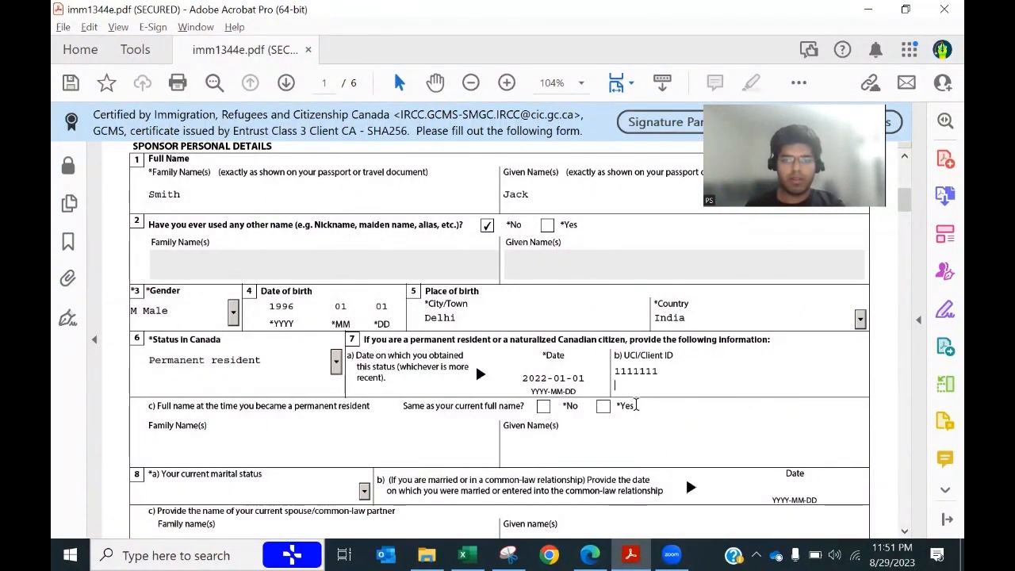
{"action": "left_click", "coordinate": [604, 406]}
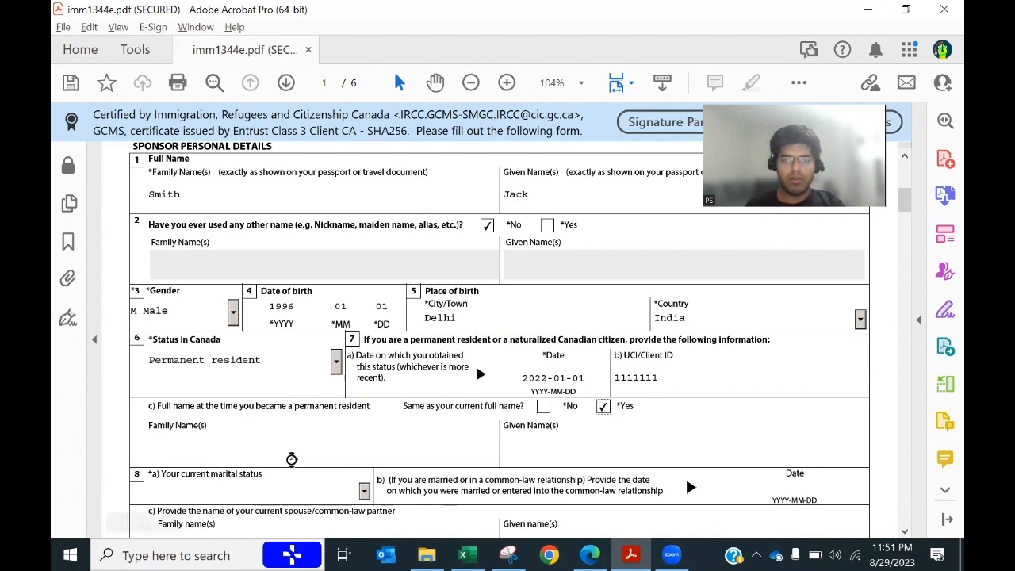
{"action": "scroll", "coordinate": [291, 459], "scroll_direction": "down", "scroll_amount": 1}
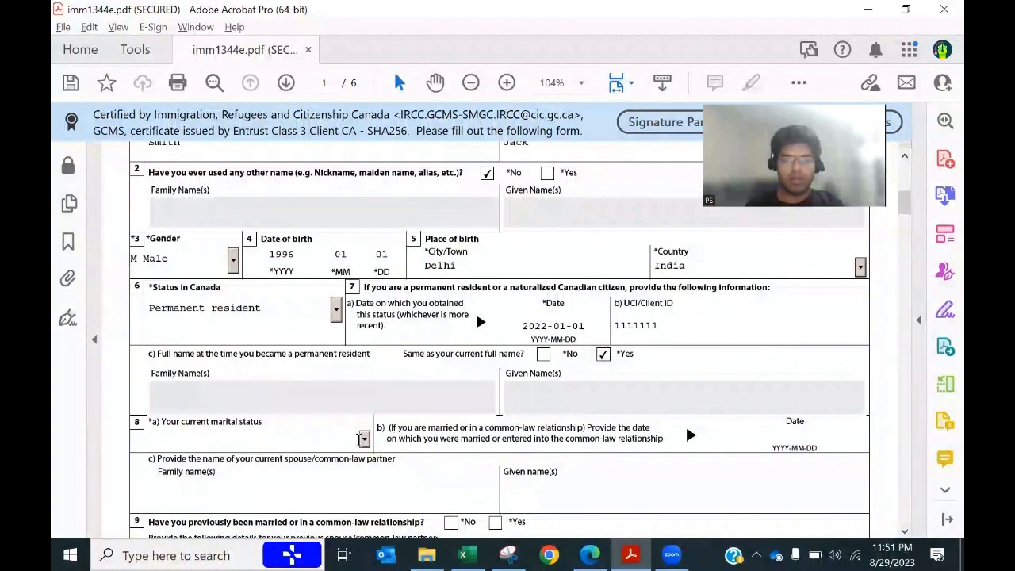
Step: Set marital status to Married with marriage date corrected to 2023-04-04
{"action": "left_click", "coordinate": [364, 438]}
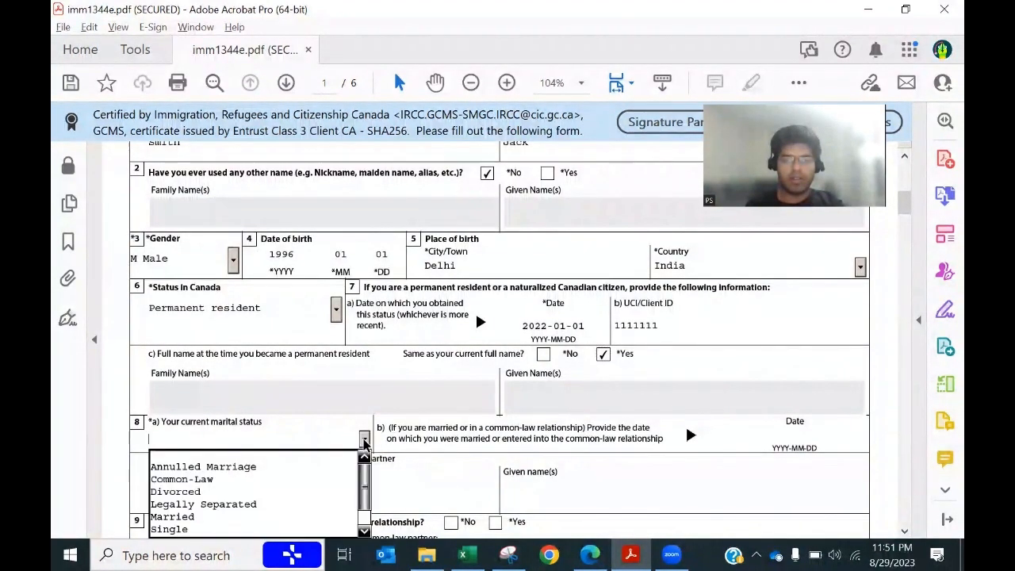
{"action": "left_click", "coordinate": [189, 518]}
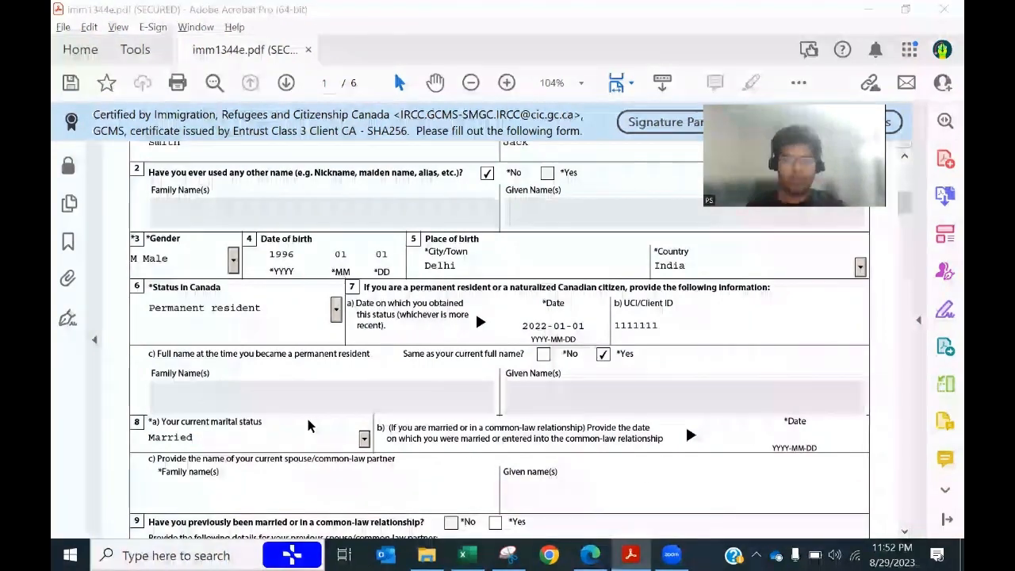
{"action": "key", "text": "alt+Tab"}
{"action": "left_click", "coordinate": [311, 410]}
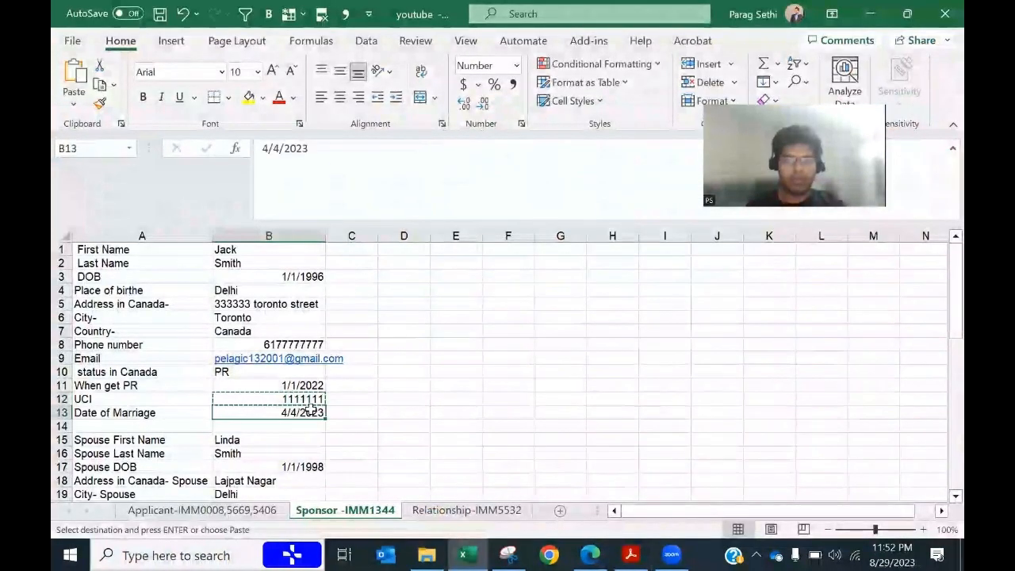
{"action": "key", "text": "alt+Tab"}
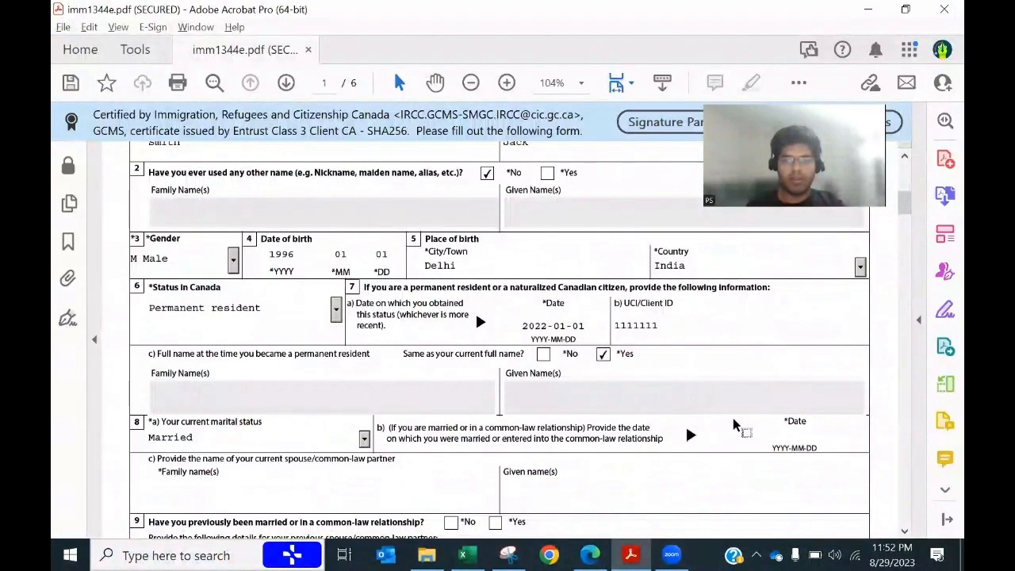
{"action": "left_click", "coordinate": [784, 430]}
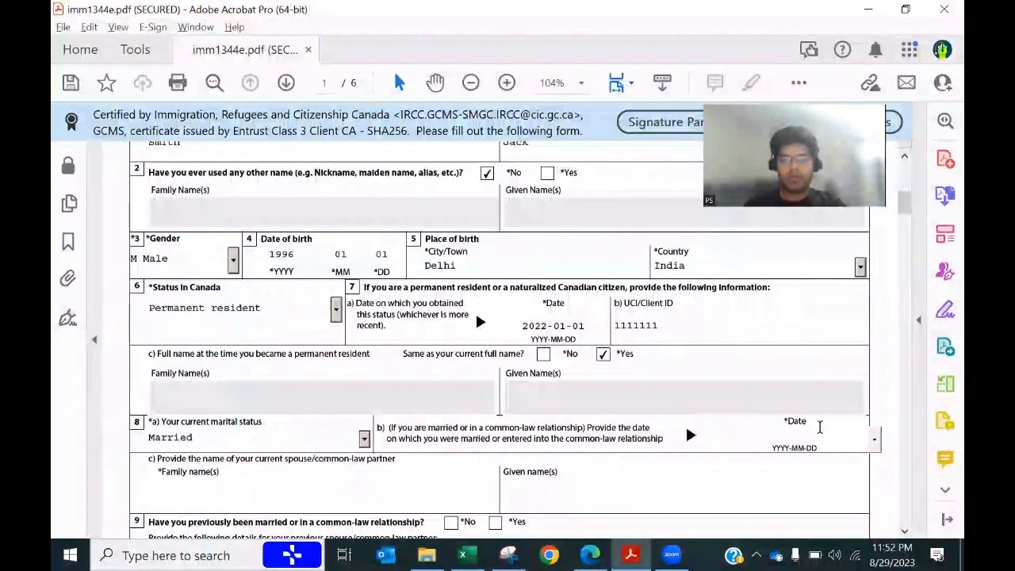
{"action": "type", "text": "2023-0404"}
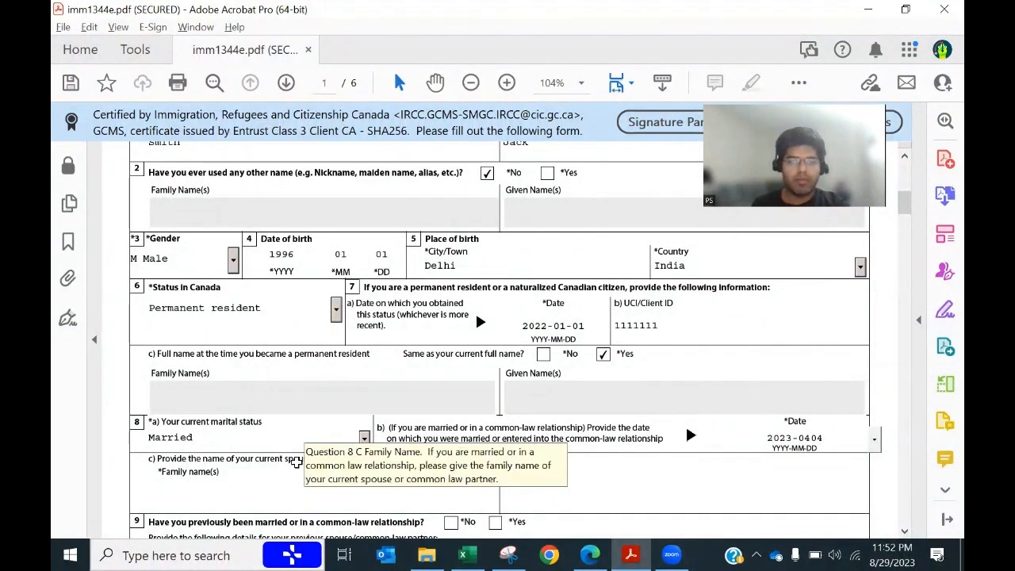
{"action": "key", "text": "alt+Tab"}
{"action": "key", "text": "alt+Tab"}
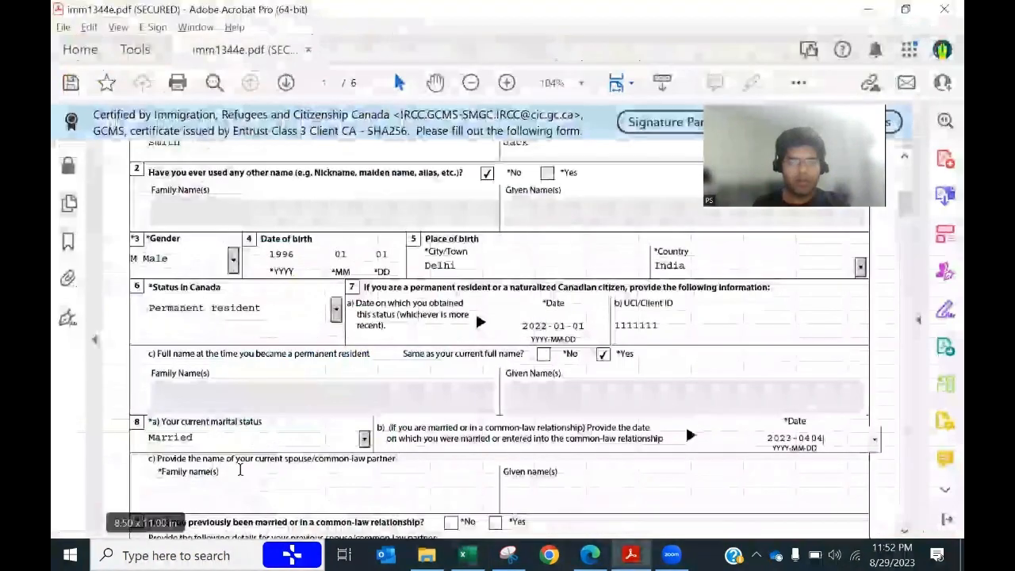
{"action": "left_click", "coordinate": [222, 488]}
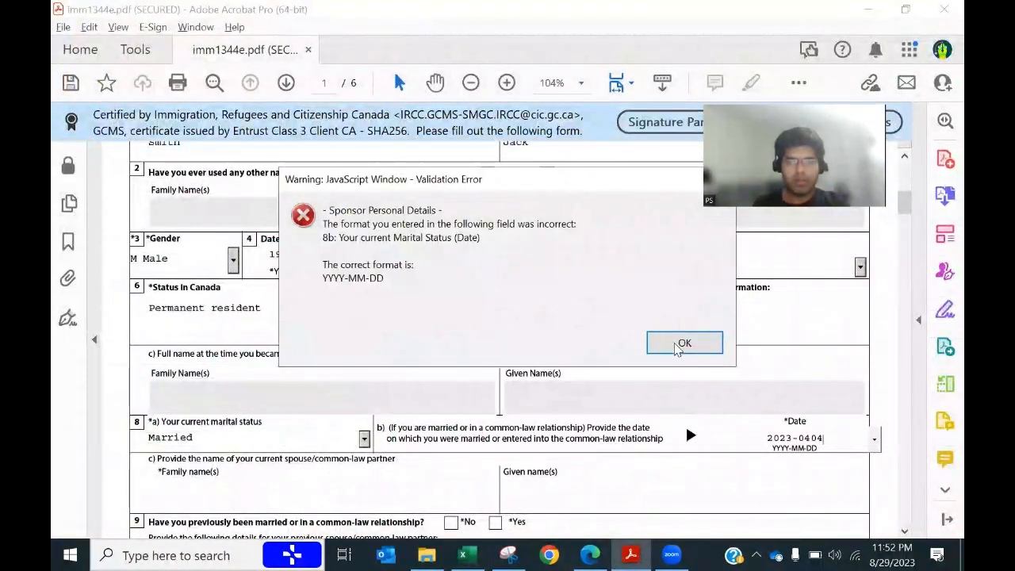
{"action": "left_click", "coordinate": [683, 343]}
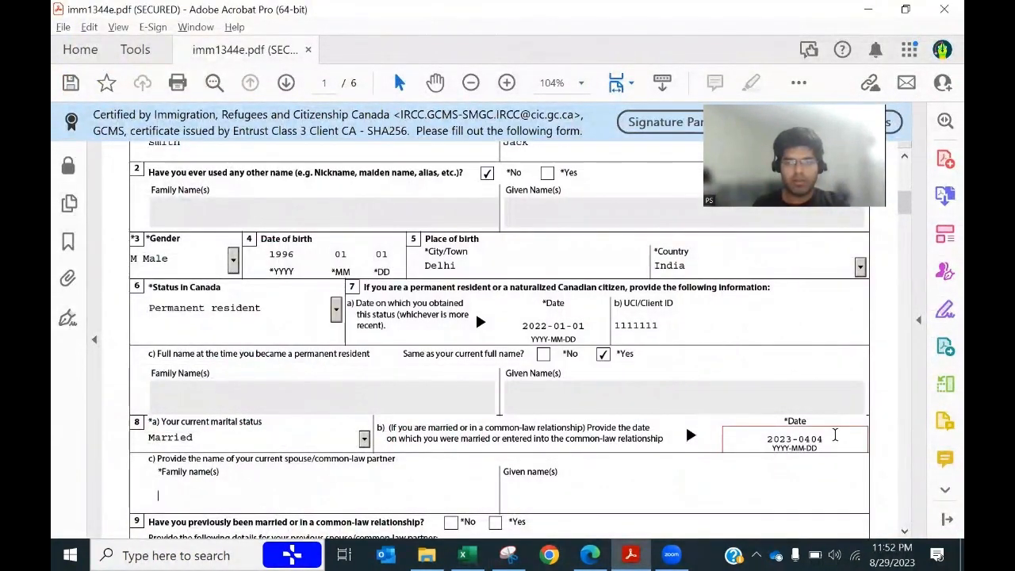
{"action": "left_click", "coordinate": [836, 445]}
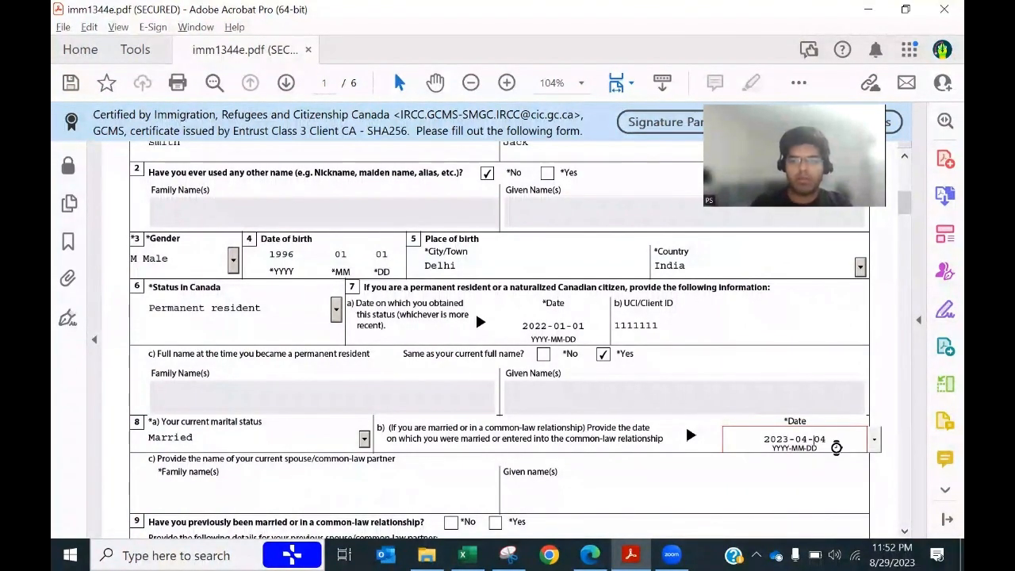
{"action": "key", "text": "Tab"}
Step: Copy the spouse's family and given names from the spreadsheet into section 8c
{"action": "key", "text": "alt+Tab"}
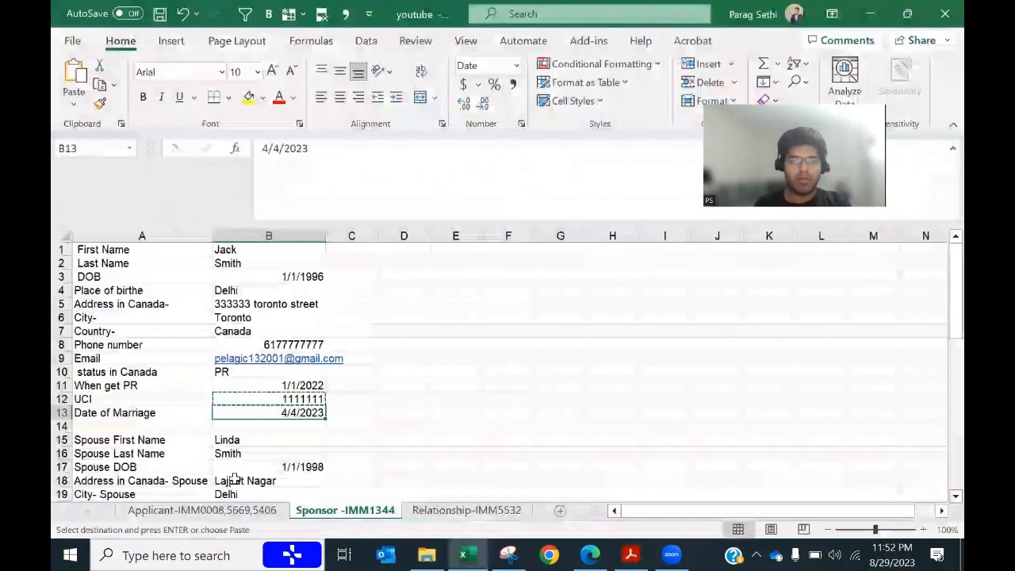
{"action": "scroll", "coordinate": [351, 379], "scroll_direction": "down", "scroll_amount": 1}
{"action": "left_click", "coordinate": [262, 372]}
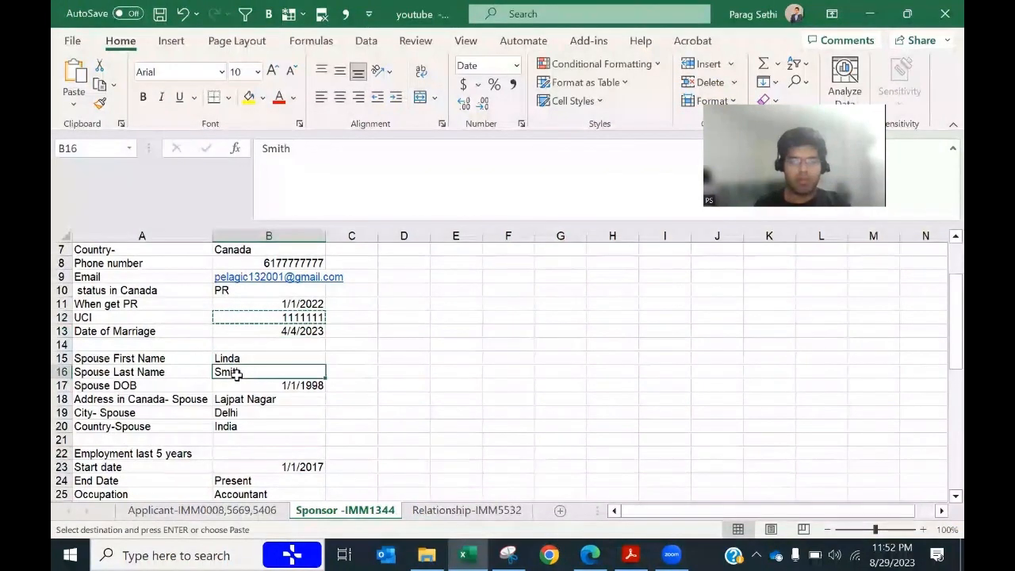
{"action": "key", "text": "ctrl+c"}
{"action": "key", "text": "alt+Tab"}
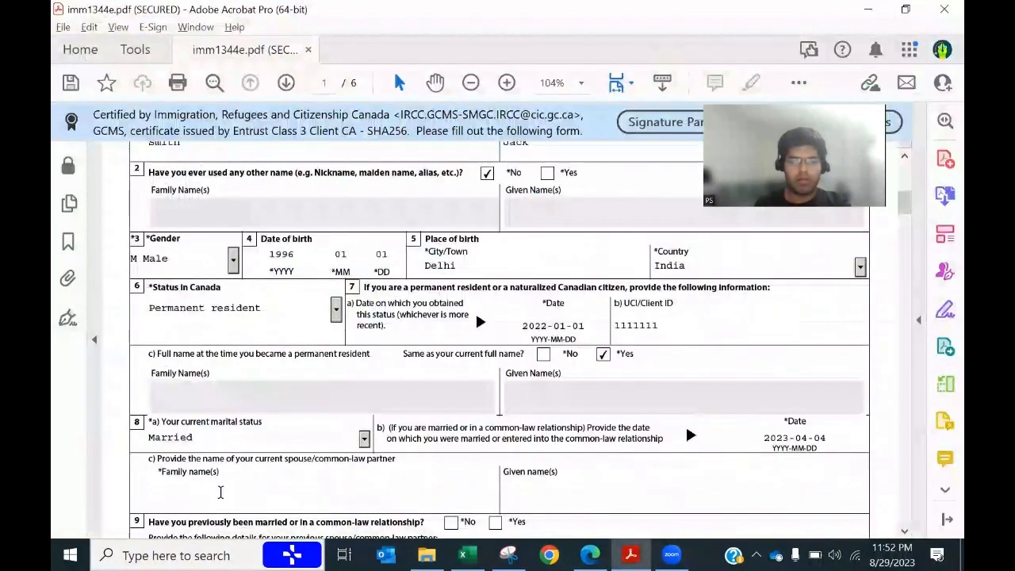
{"action": "key", "text": "ctrl+v"}
{"action": "key", "text": "alt+Tab"}
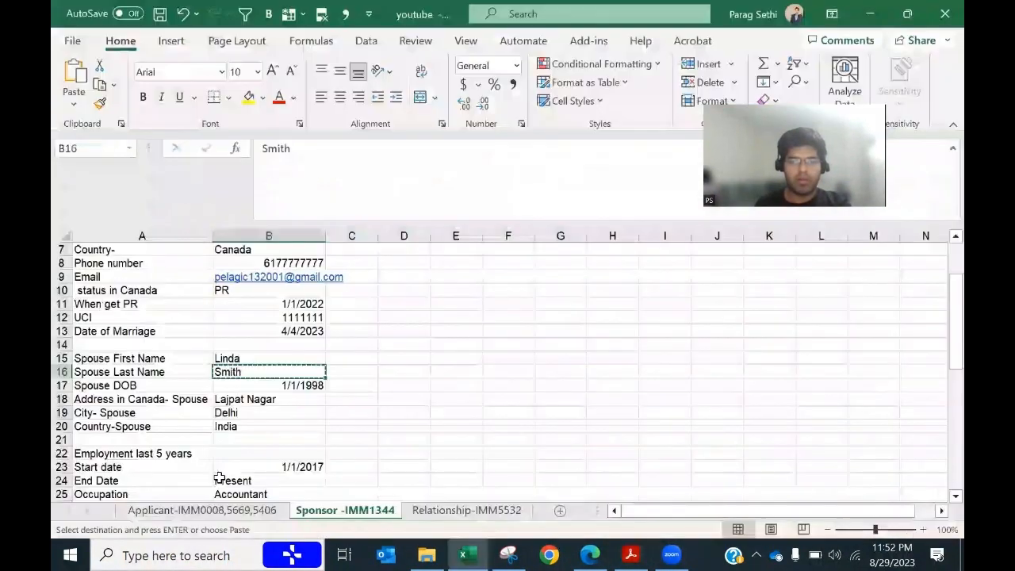
{"action": "left_click", "coordinate": [224, 358]}
{"action": "key", "text": "ctrl+c"}
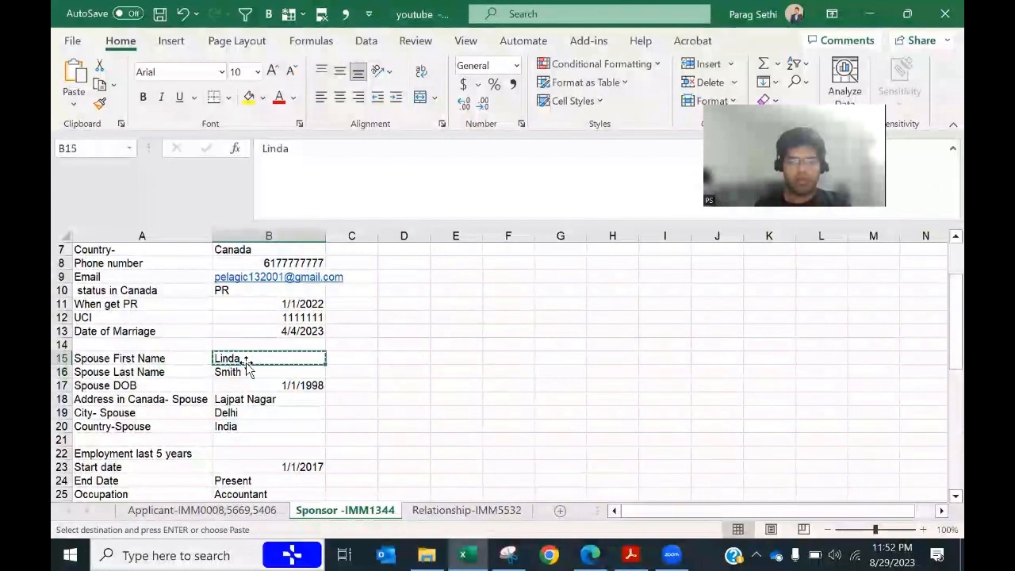
{"action": "key", "text": "alt+Tab"}
{"action": "key", "text": "Tab"}
{"action": "key", "text": "ctrl+v"}
Step: Answer No to the previous marriage question
{"action": "scroll", "coordinate": [391, 412], "scroll_direction": "down", "scroll_amount": 3}
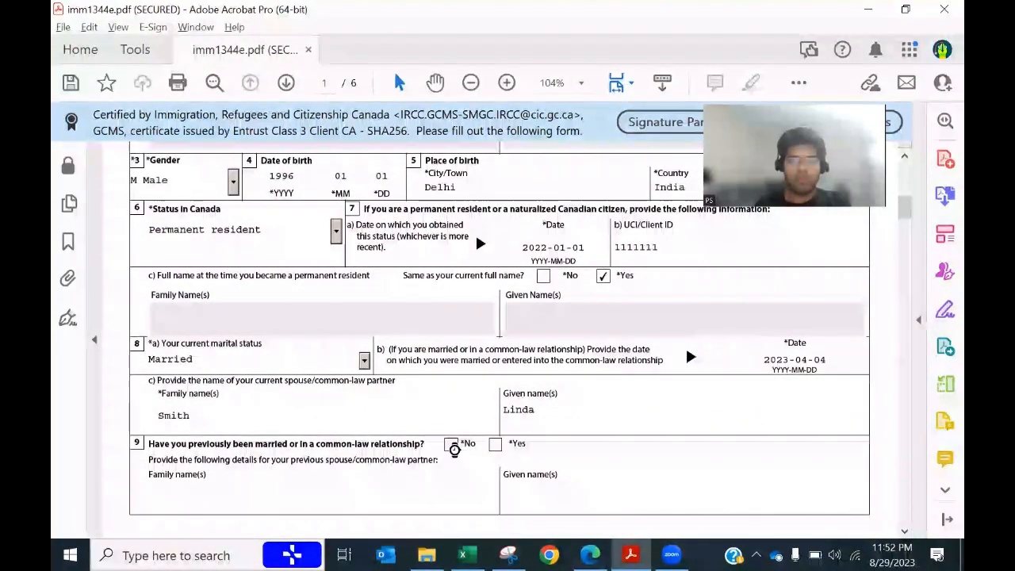
{"action": "left_click", "coordinate": [450, 444]}
{"action": "scroll", "coordinate": [366, 486], "scroll_direction": "down", "scroll_amount": 10}
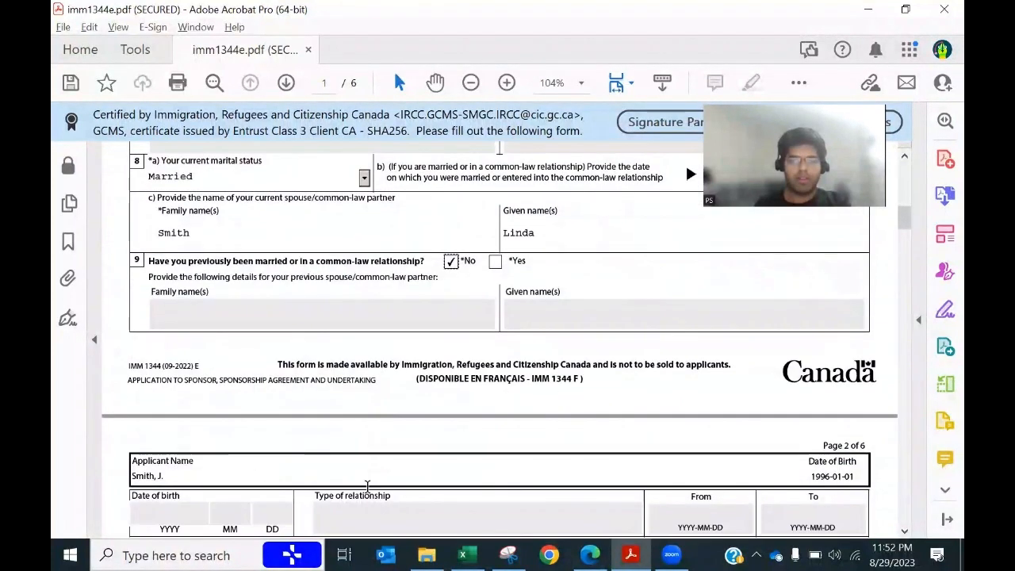
Step: Find and copy the sponsor's Canadian address from cell B5 of the Excel sheet
{"action": "scroll", "coordinate": [366, 487], "scroll_direction": "down", "scroll_amount": 8}
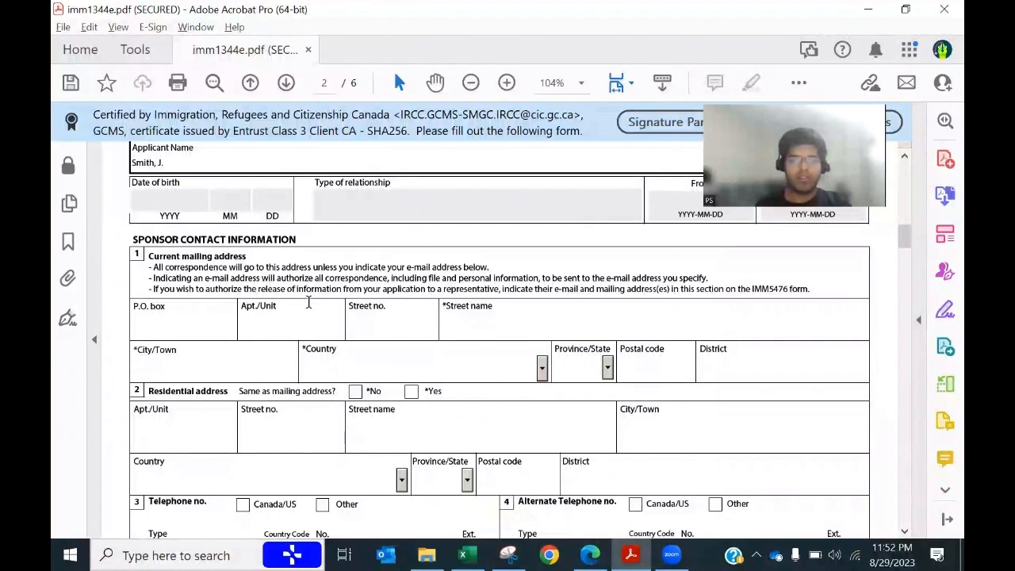
{"action": "key", "text": "alt+Tab"}
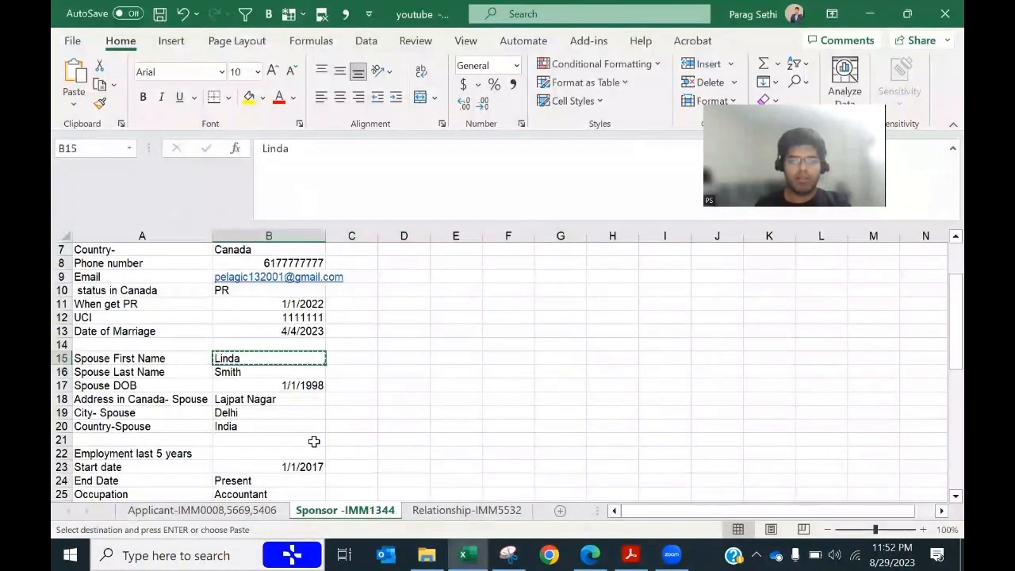
{"action": "scroll", "coordinate": [313, 441], "scroll_direction": "down", "scroll_amount": 1}
{"action": "scroll", "coordinate": [314, 442], "scroll_direction": "down", "scroll_amount": 4}
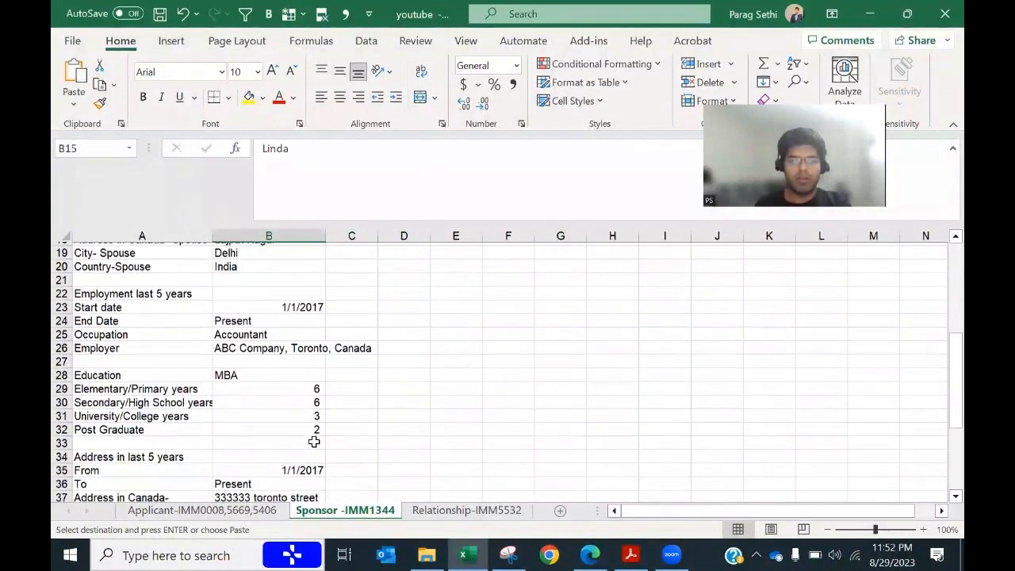
{"action": "key", "text": "alt+Tab"}
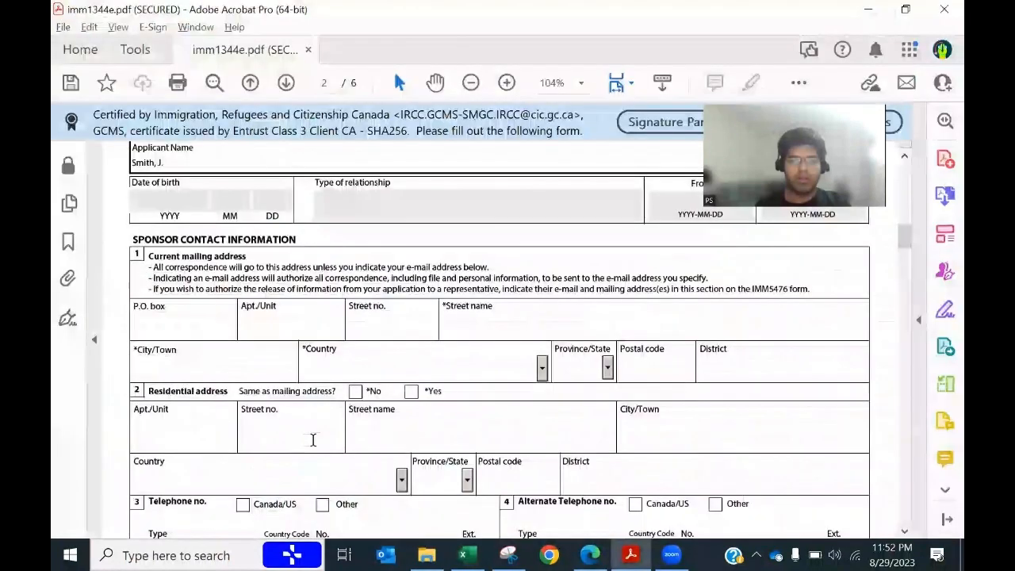
{"action": "key", "text": "alt+Tab"}
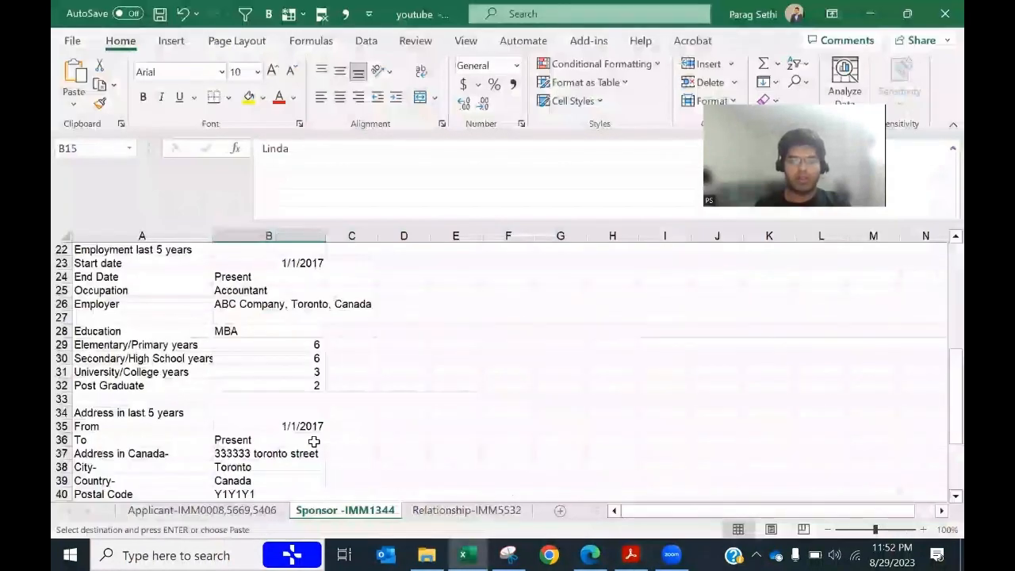
{"action": "left_click", "coordinate": [265, 453]}
{"action": "scroll", "coordinate": [360, 420], "scroll_direction": "up", "scroll_amount": 7}
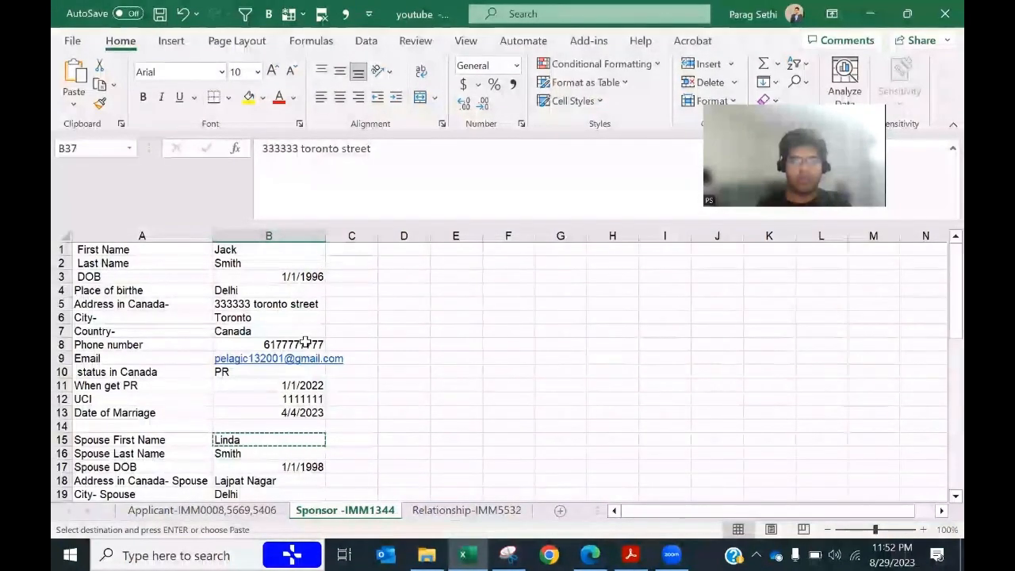
{"action": "left_click", "coordinate": [276, 306]}
{"action": "key", "text": "ctrl+c"}
Step: Fill Street no. and Street name with the matching parts of the B5 address
{"action": "key", "text": "alt+Tab"}
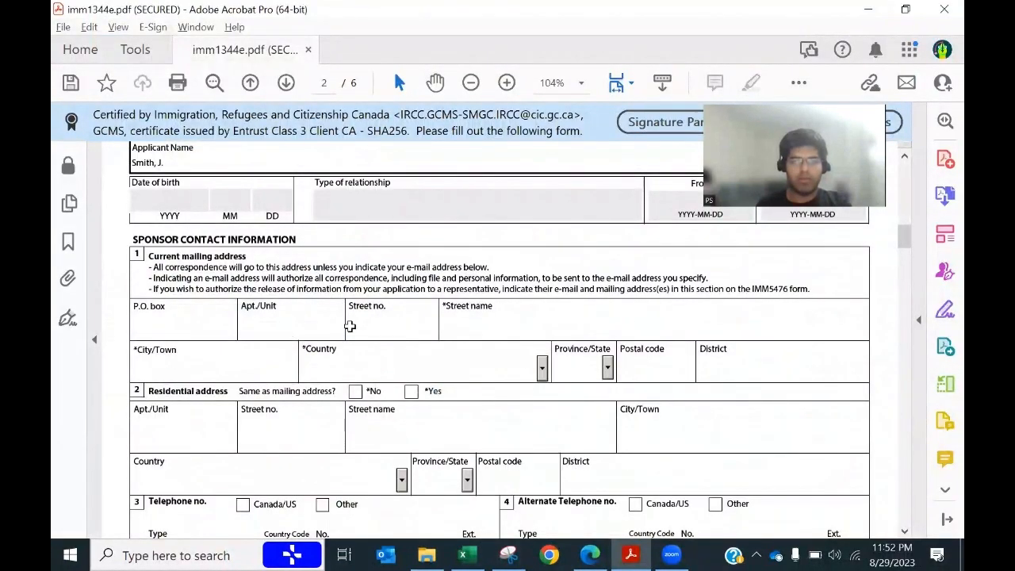
{"action": "key", "text": "alt+Tab"}
{"action": "double_click", "coordinate": [268, 151]}
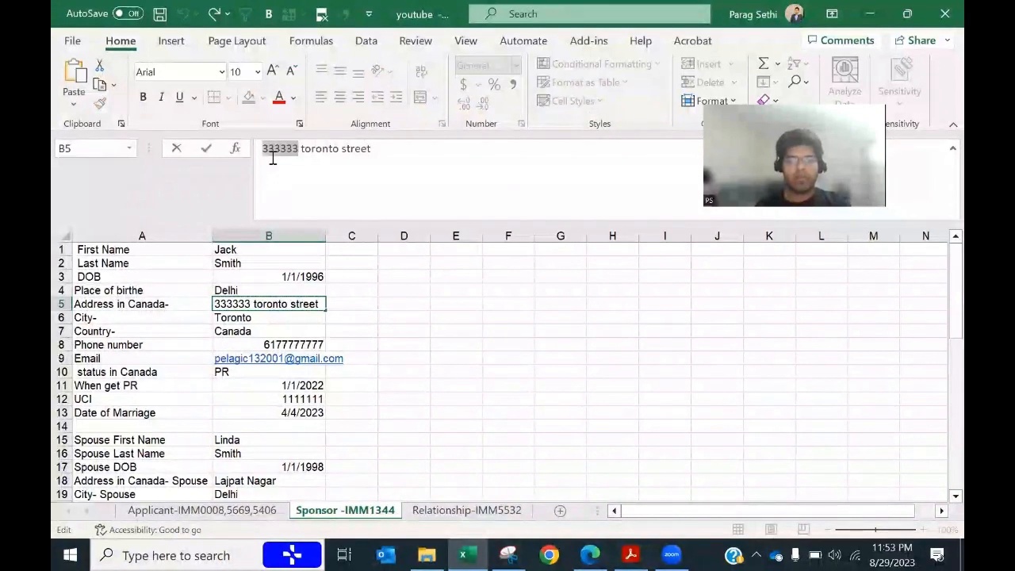
{"action": "key", "text": "Escape"}
{"action": "key", "text": "alt+Tab"}
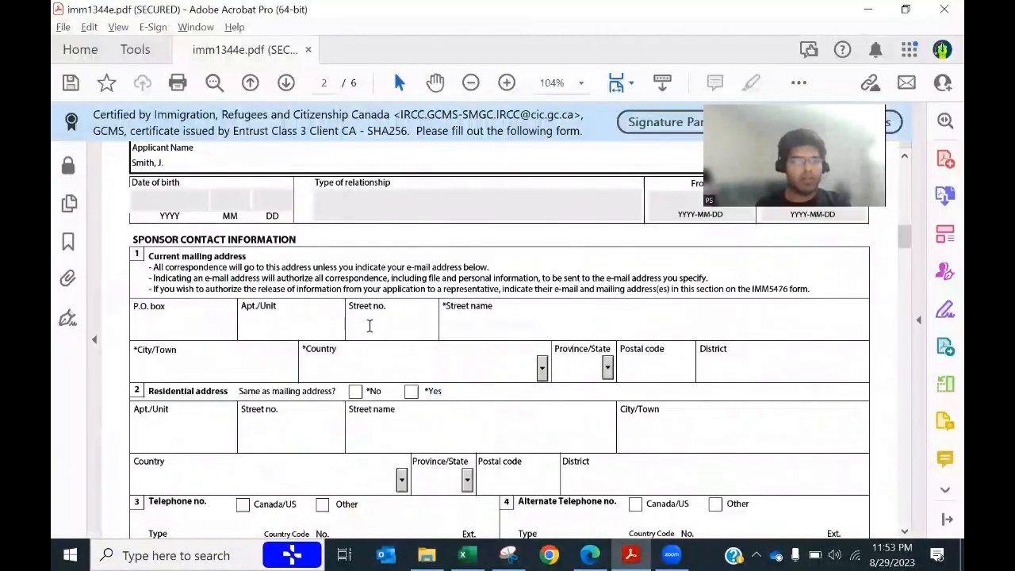
{"action": "key", "text": "ctrl+v"}
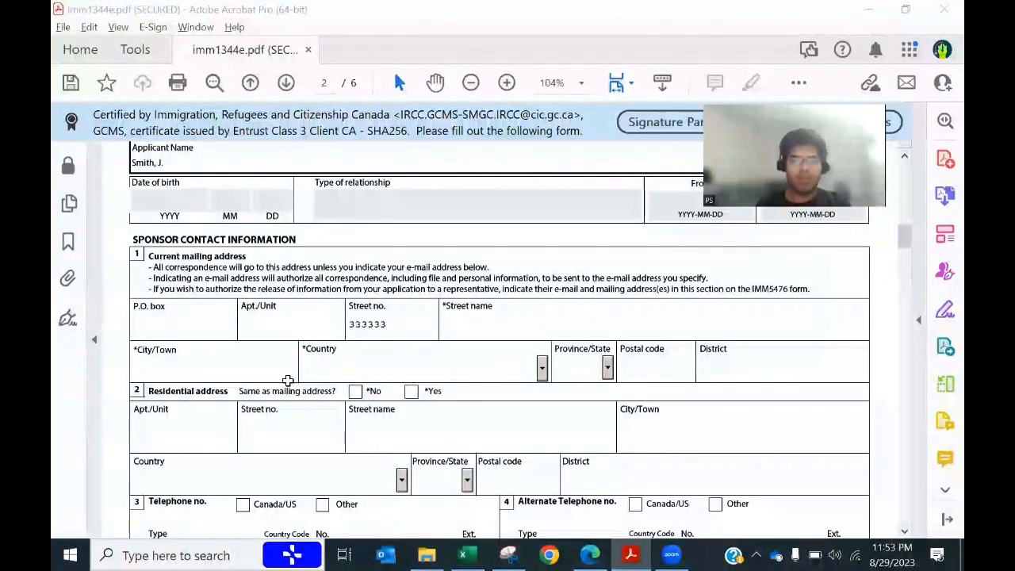
{"action": "key", "text": "alt+Tab"}
{"action": "left_click", "coordinate": [349, 156]}
{"action": "left_click_drag", "start_coordinate": [371, 151], "coordinate": [302, 149]}
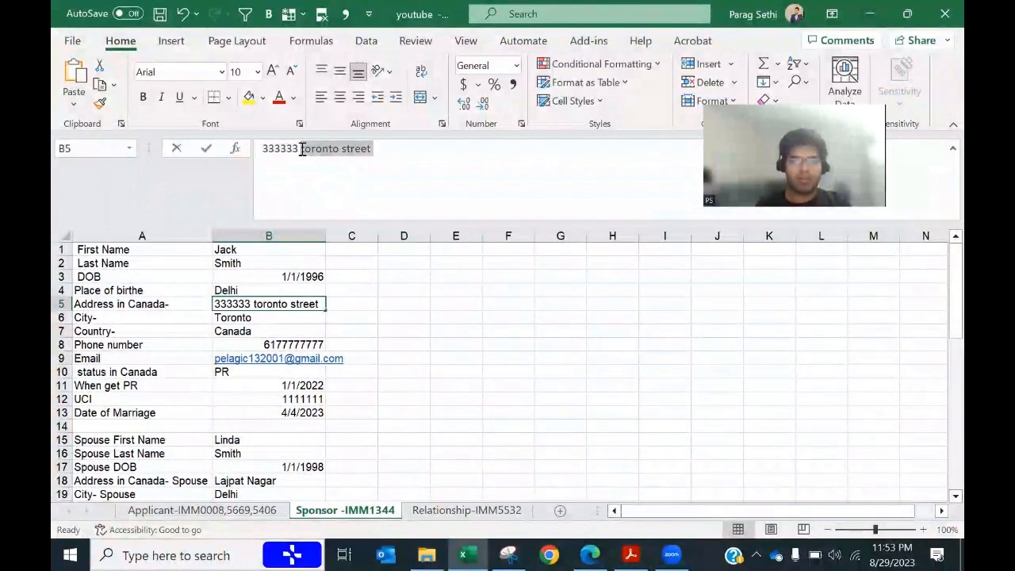
{"action": "key", "text": "Escape"}
{"action": "key", "text": "alt+Tab"}
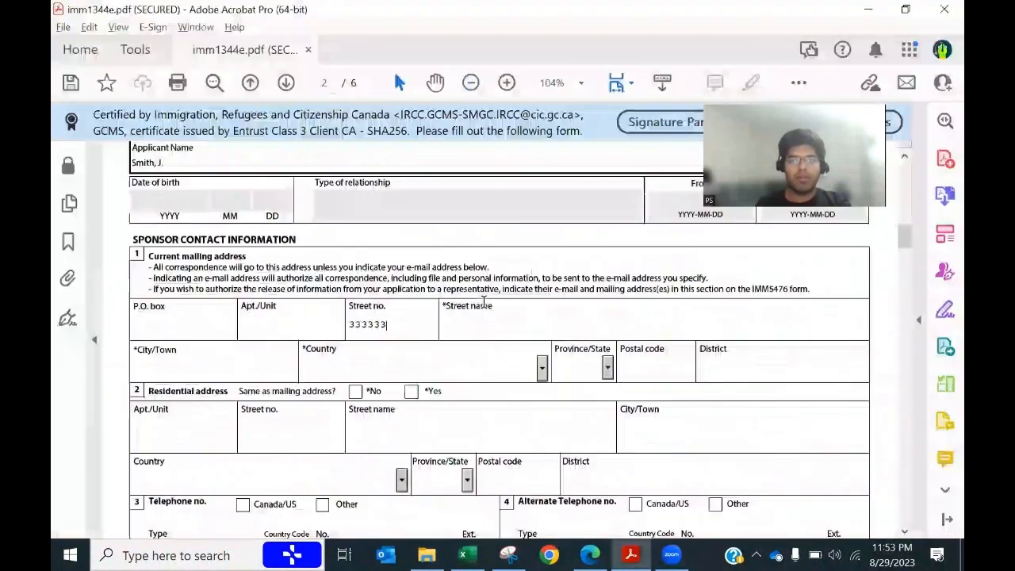
{"action": "left_click", "coordinate": [481, 329]}
{"action": "key", "text": "ctrl+v"}
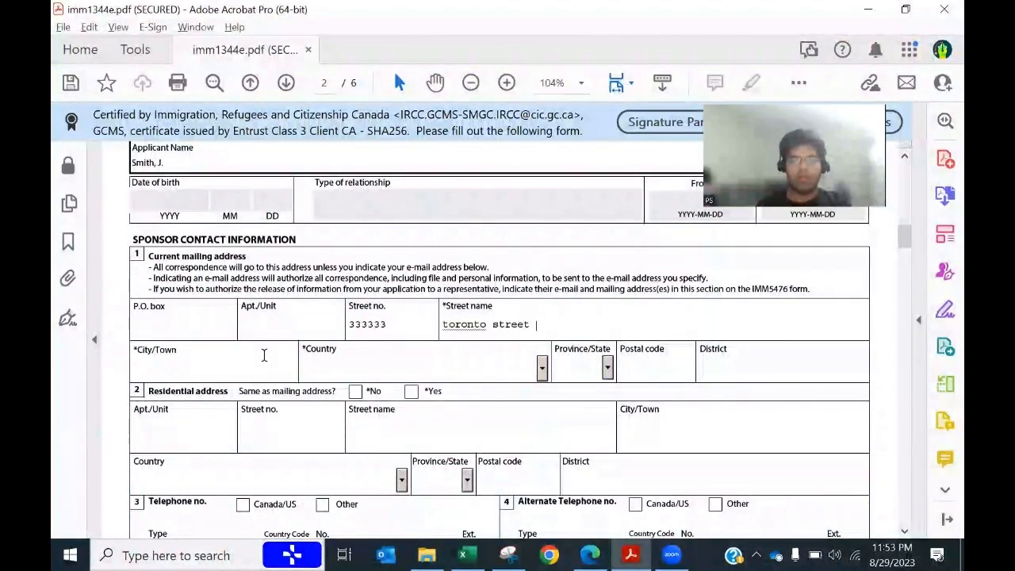
Step: Set City/Town to Toronto, Country to Canada, and Province/State to ON
{"action": "key", "text": "alt+Tab"}
{"action": "key", "text": "Down"}
{"action": "key", "text": "ctrl+c"}
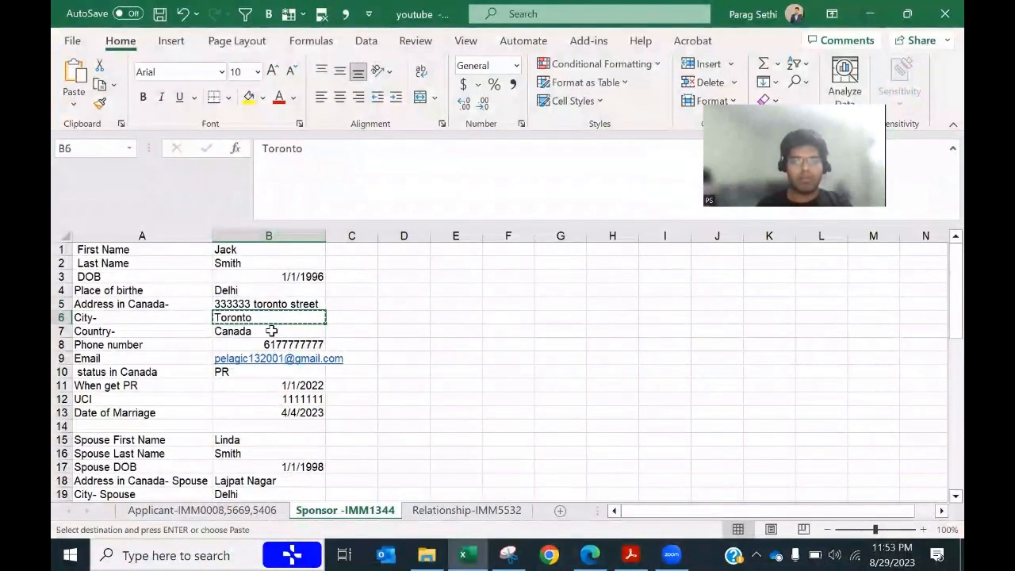
{"action": "key", "text": "alt+Tab"}
{"action": "key", "text": "ctrl+v"}
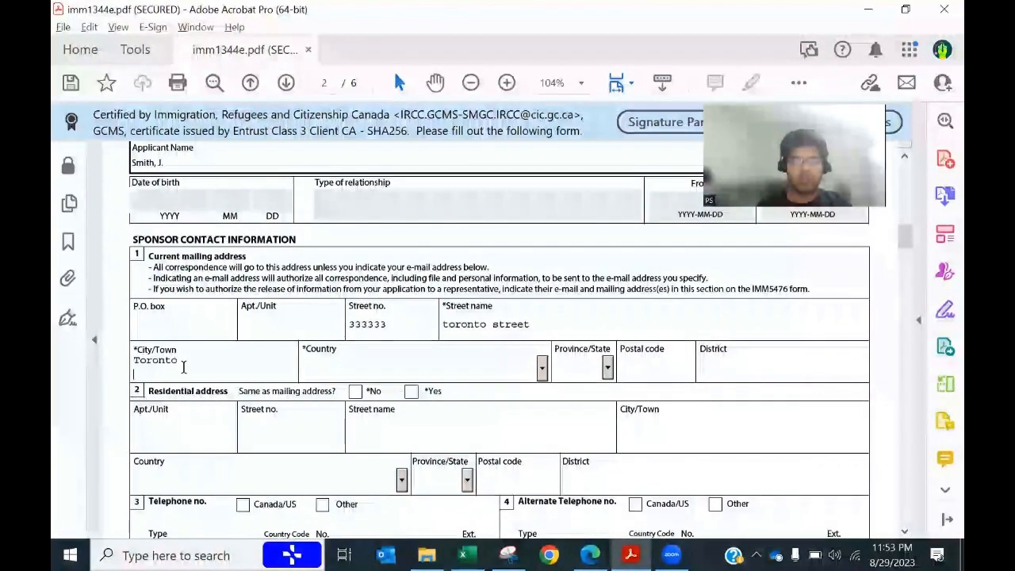
{"action": "left_click", "coordinate": [331, 364]}
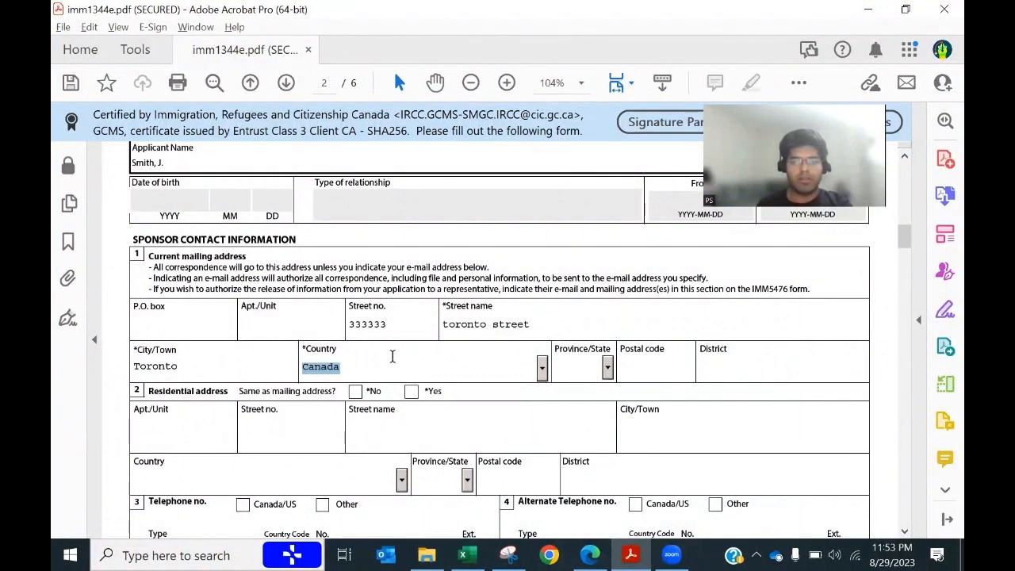
{"action": "left_click", "coordinate": [564, 361]}
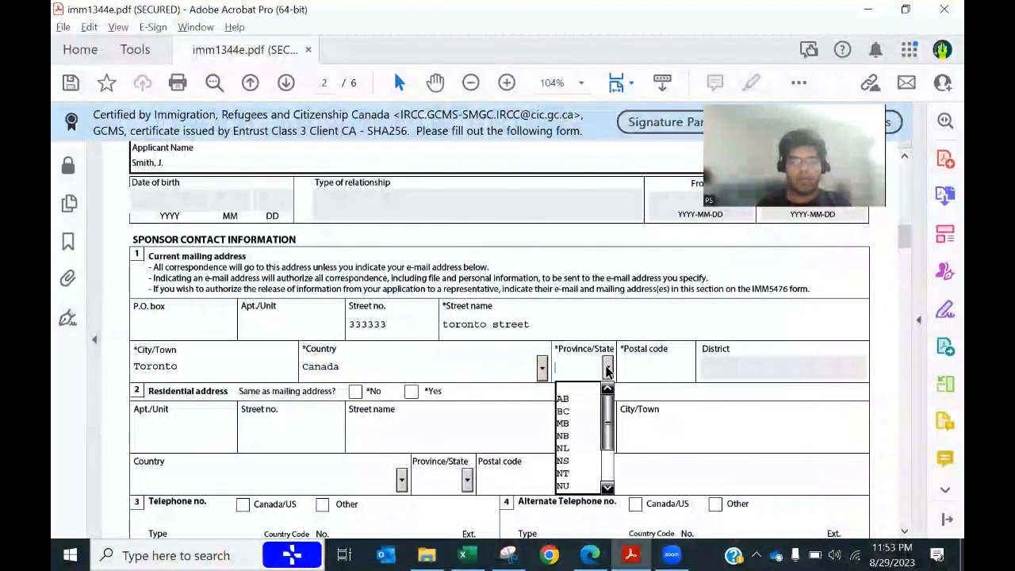
{"action": "scroll", "coordinate": [584, 460], "scroll_direction": "down", "scroll_amount": 2}
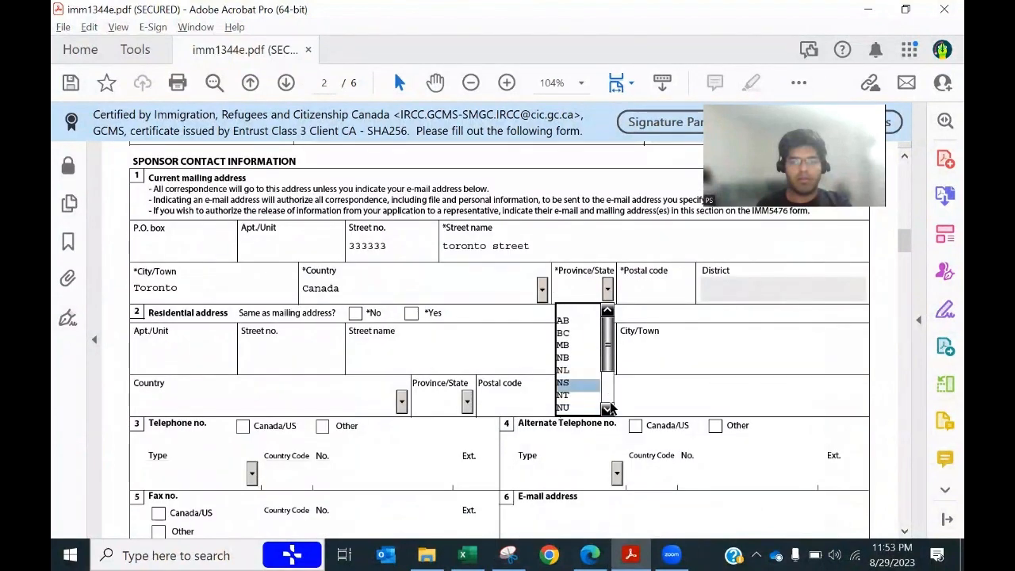
{"action": "scroll", "coordinate": [611, 386], "scroll_direction": "down", "scroll_amount": 2}
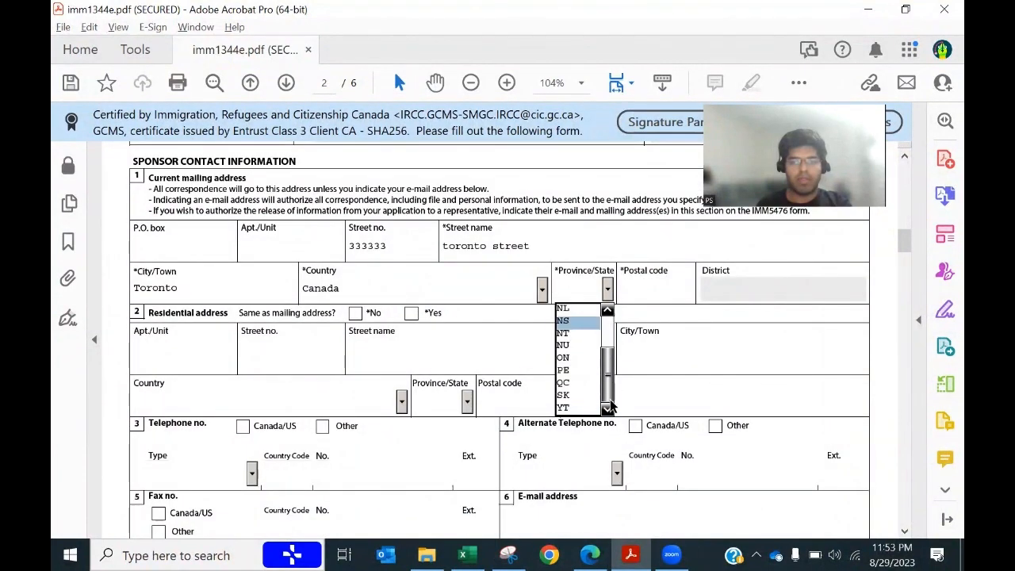
{"action": "left_click", "coordinate": [583, 358]}
Step: Paste the sponsor's postal code and mark the residential address as same as mailing
{"action": "key", "text": "alt+Tab"}
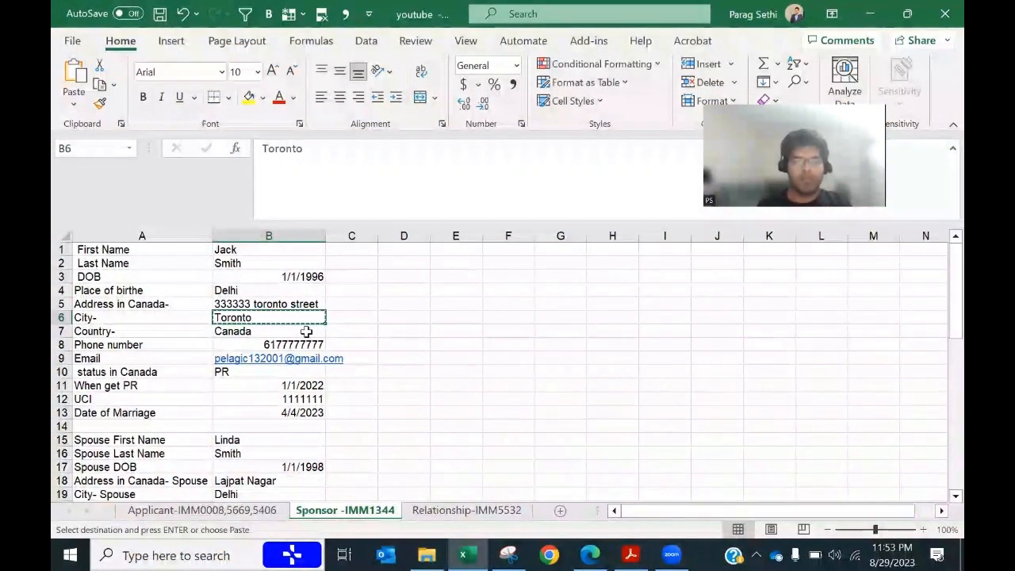
{"action": "scroll", "coordinate": [304, 407], "scroll_direction": "down", "scroll_amount": 8}
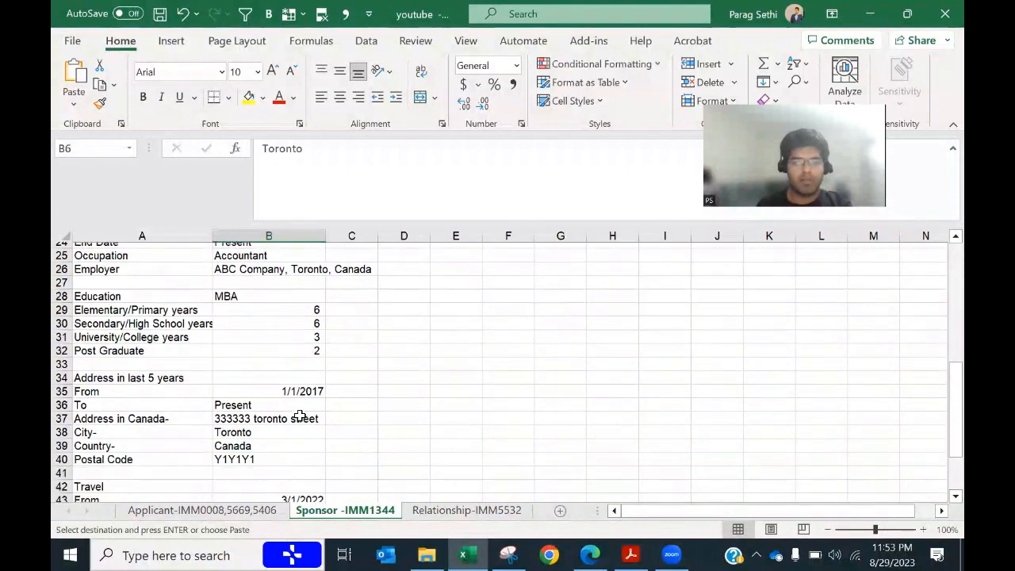
{"action": "left_click", "coordinate": [259, 451]}
{"action": "key", "text": "ctrl+c"}
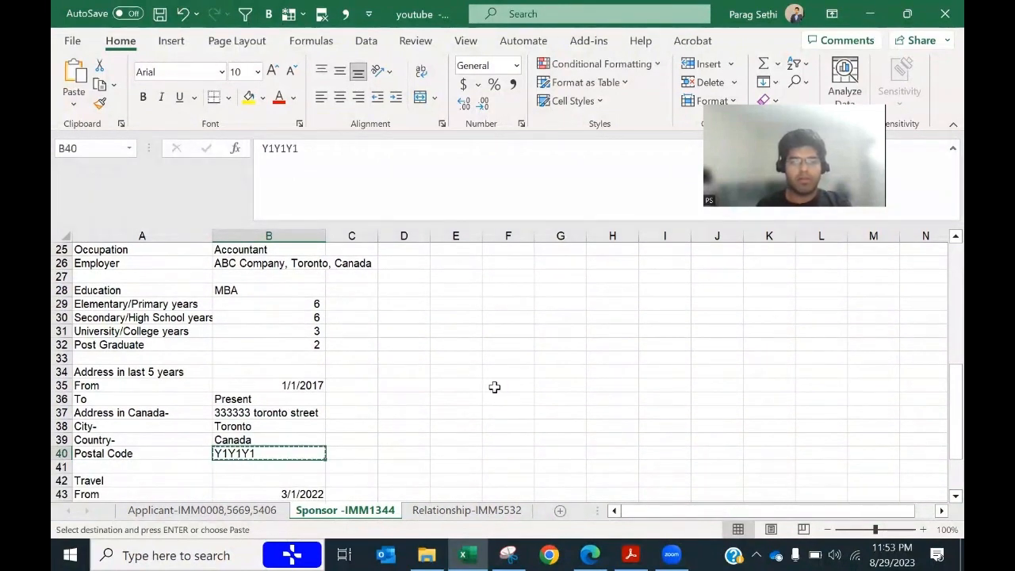
{"action": "key", "text": "alt+Tab"}
{"action": "left_click", "coordinate": [658, 305]}
{"action": "key", "text": "ctrl+v"}
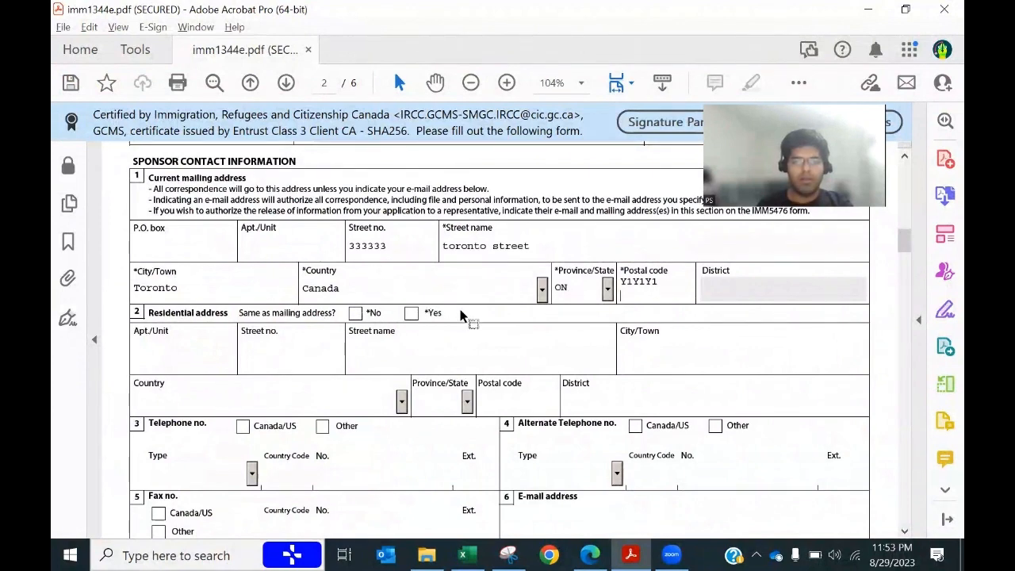
{"action": "left_click", "coordinate": [410, 316]}
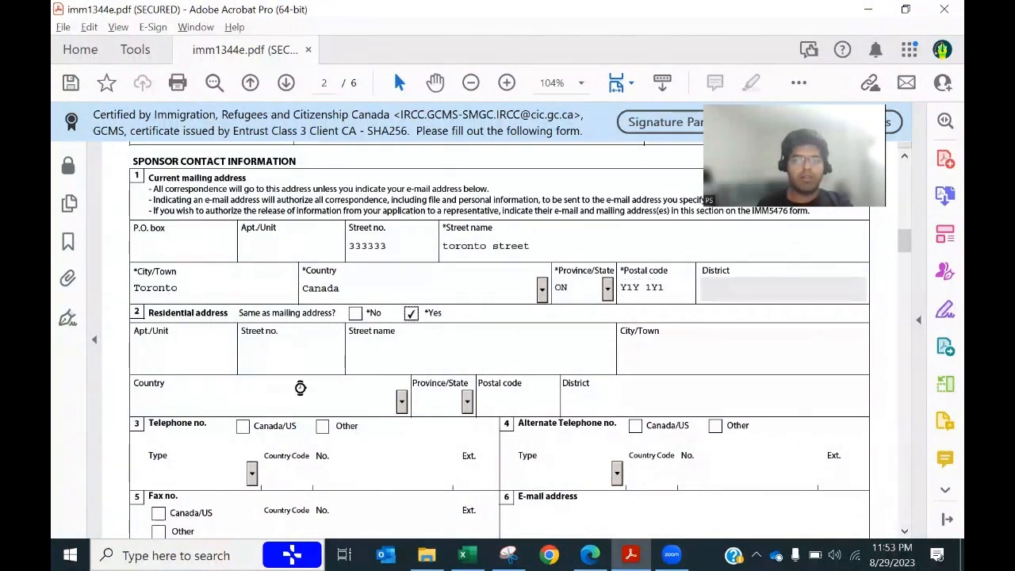
{"action": "scroll", "coordinate": [329, 381], "scroll_direction": "down", "scroll_amount": 3}
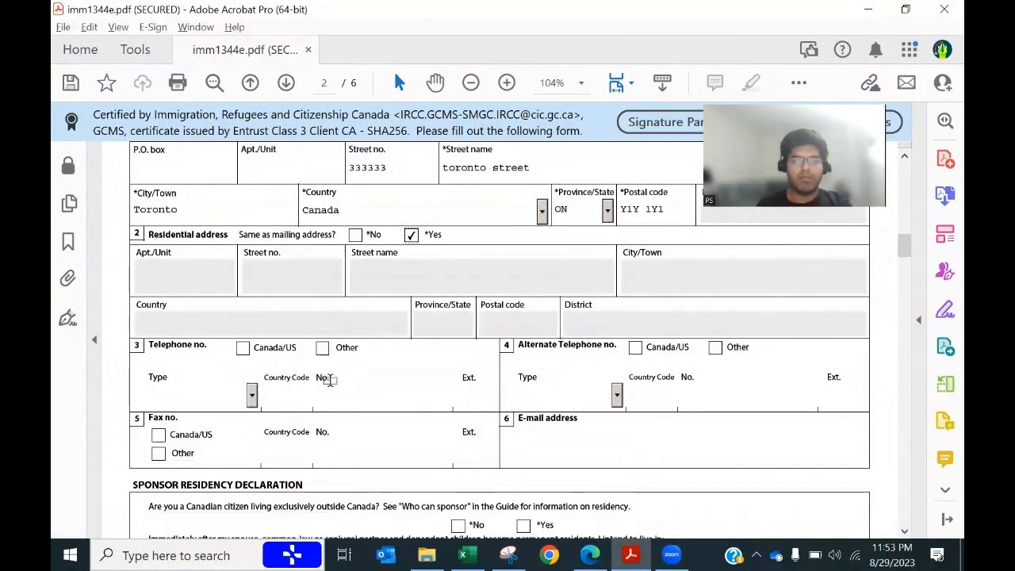
Step: Set the sponsor's telephone type to Cellular and paste the number's area code
{"action": "key", "text": "alt+Tab"}
{"action": "scroll", "coordinate": [288, 432], "scroll_direction": "up", "scroll_amount": 2}
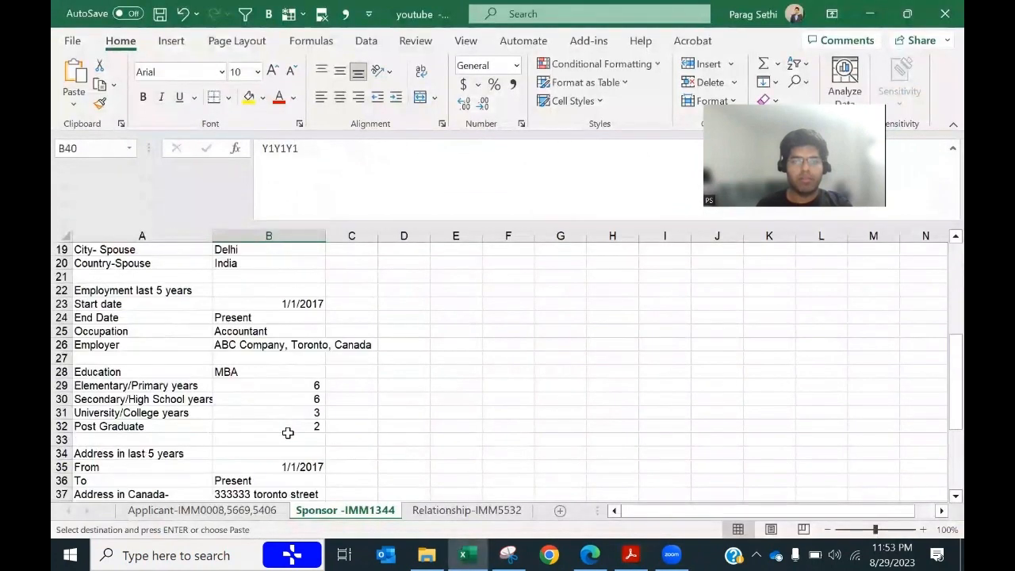
{"action": "scroll", "coordinate": [288, 433], "scroll_direction": "up", "scroll_amount": 5}
{"action": "key", "text": "alt+Tab"}
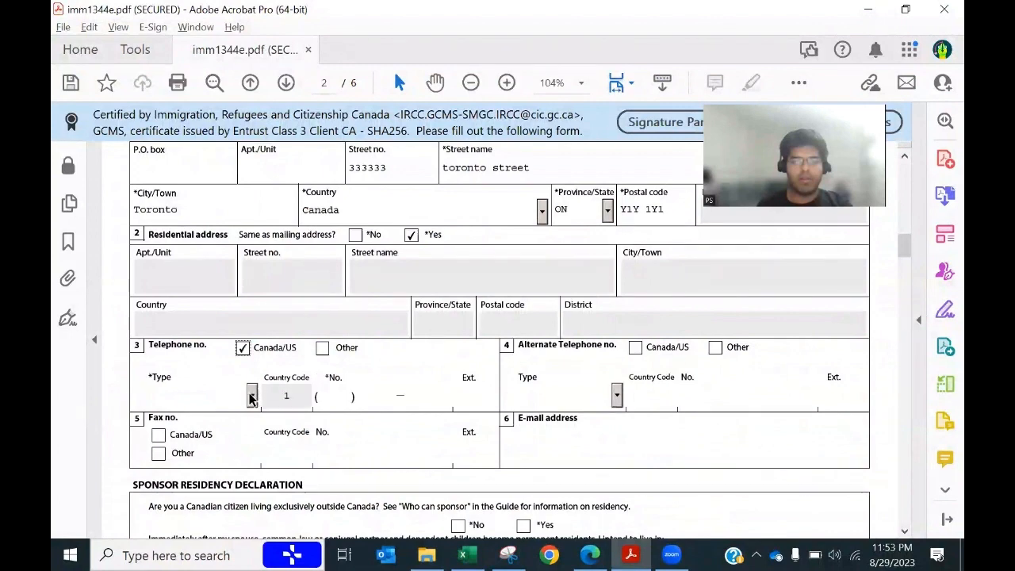
{"action": "left_click", "coordinate": [251, 394]}
{"action": "left_click", "coordinate": [176, 439]}
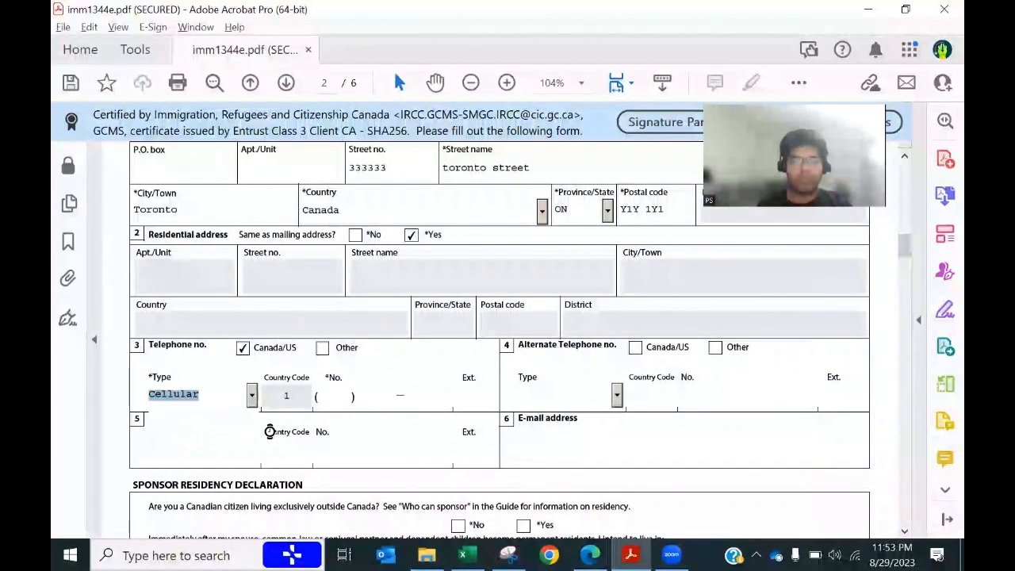
{"action": "key", "text": "alt+Tab"}
{"action": "left_click", "coordinate": [282, 304]}
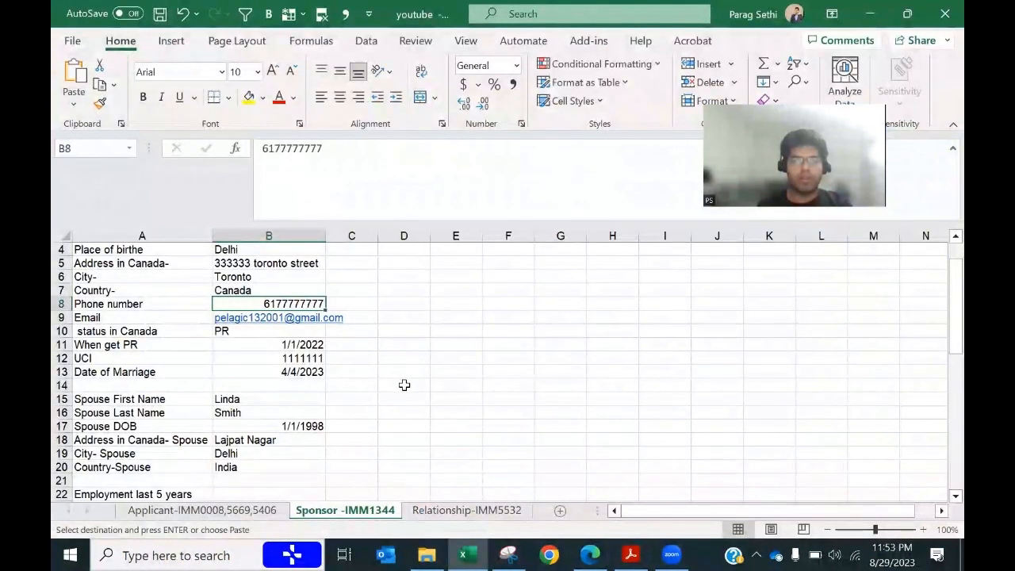
{"action": "key", "text": "alt+Tab"}
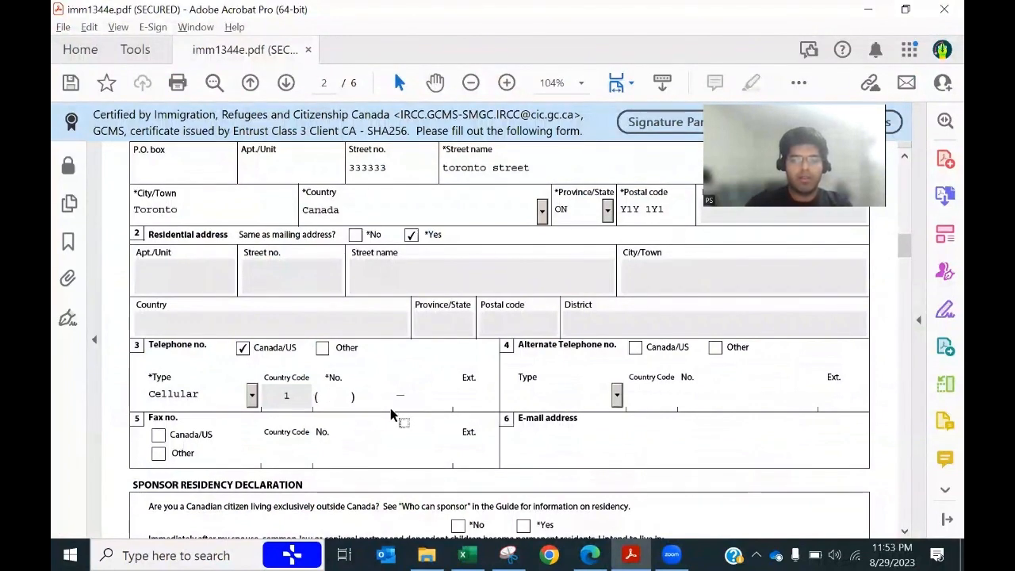
{"action": "key", "text": "ctrl+v"}
Step: Paste the remaining phone digits into the main number field
{"action": "key", "text": "alt+Tab"}
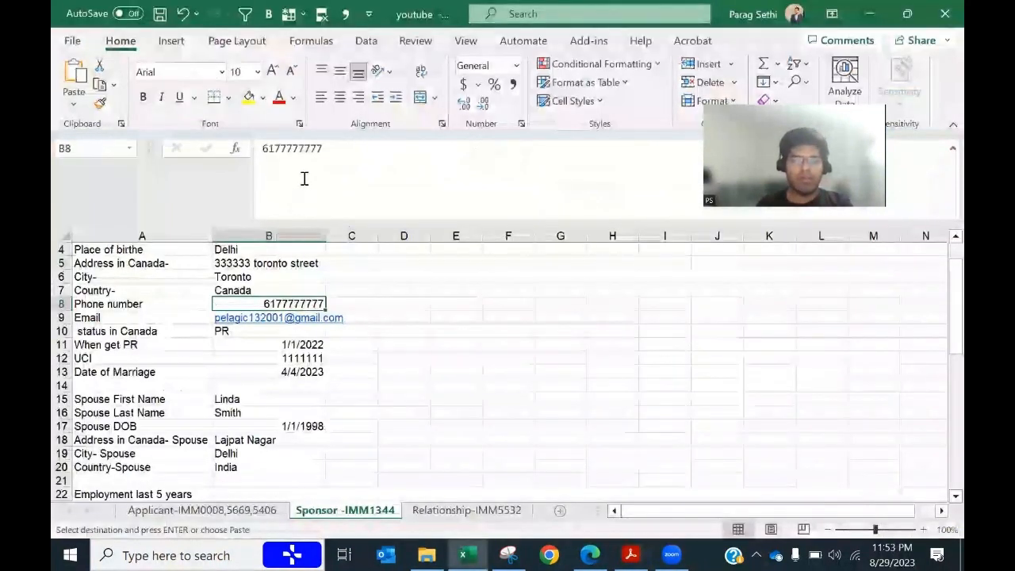
{"action": "left_click_drag", "start_coordinate": [323, 149], "coordinate": [290, 153]}
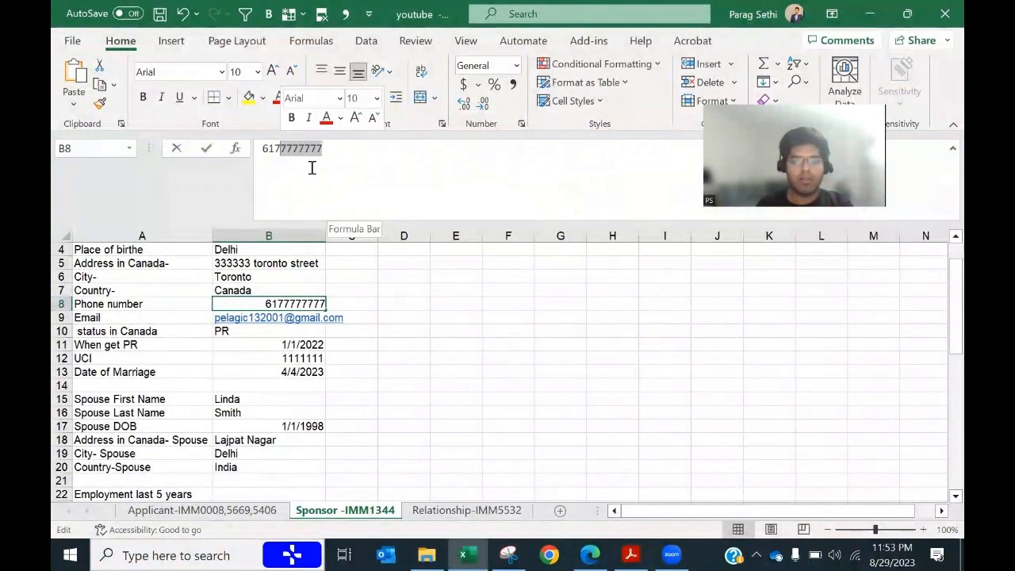
{"action": "key", "text": "Escape"}
{"action": "key", "text": "alt+Tab"}
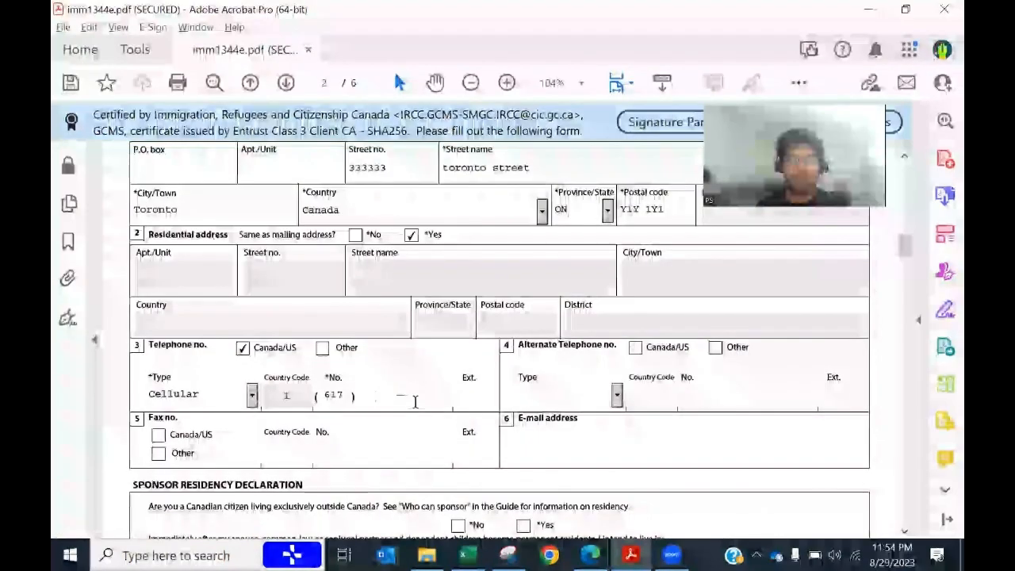
{"action": "left_click", "coordinate": [387, 395]}
{"action": "key", "text": "ctrl+v"}
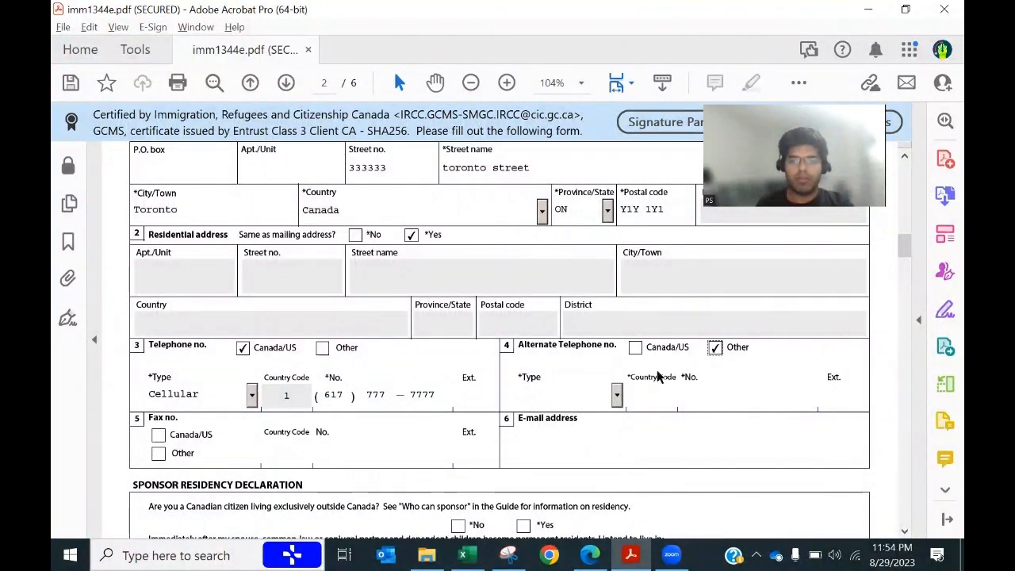
Step: Set the alternate phone type to Cellular with country code 91
{"action": "left_click", "coordinate": [617, 395]}
{"action": "left_click", "coordinate": [562, 433]}
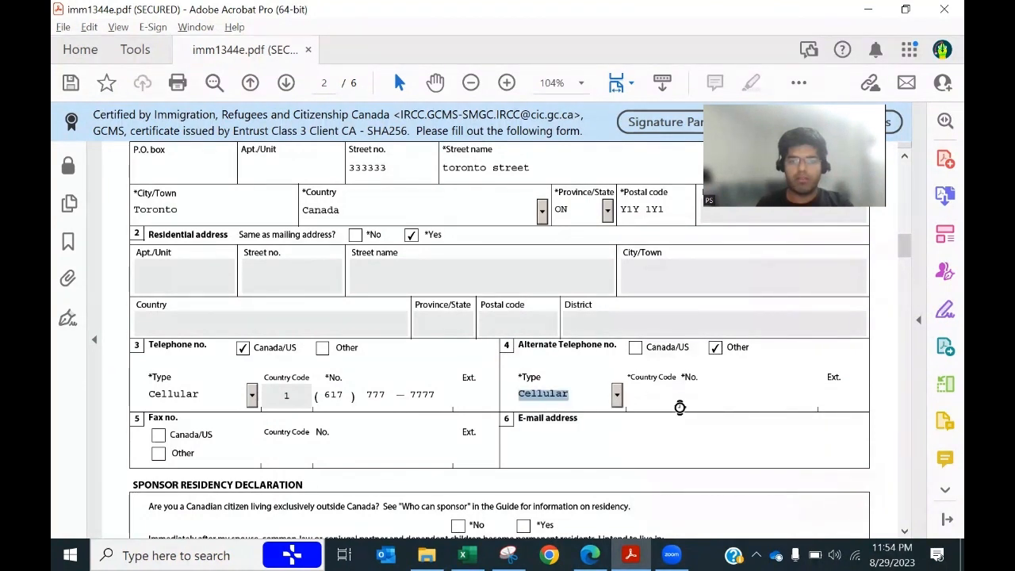
{"action": "left_click", "coordinate": [654, 395]}
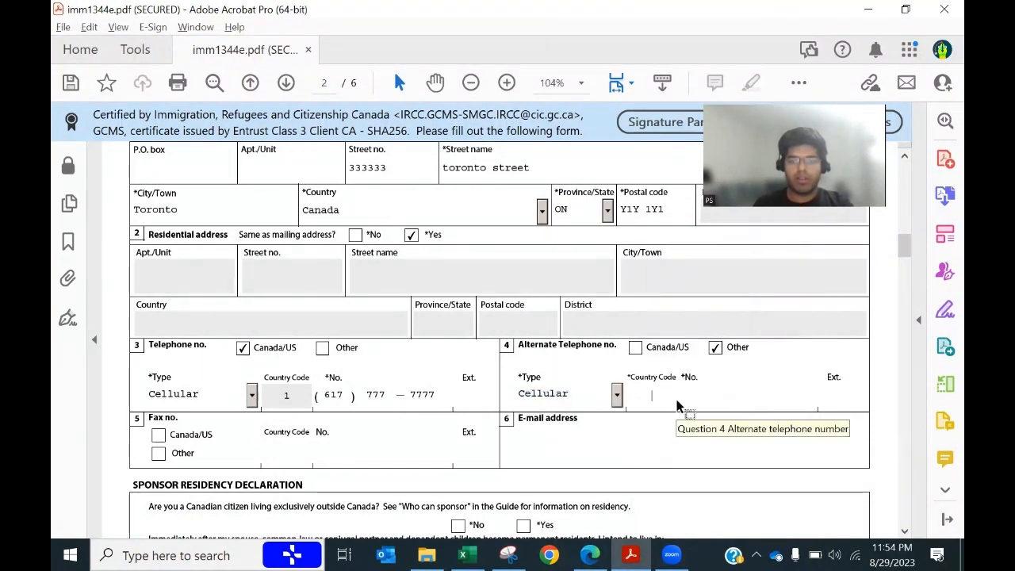
{"action": "type", "text": "91"}
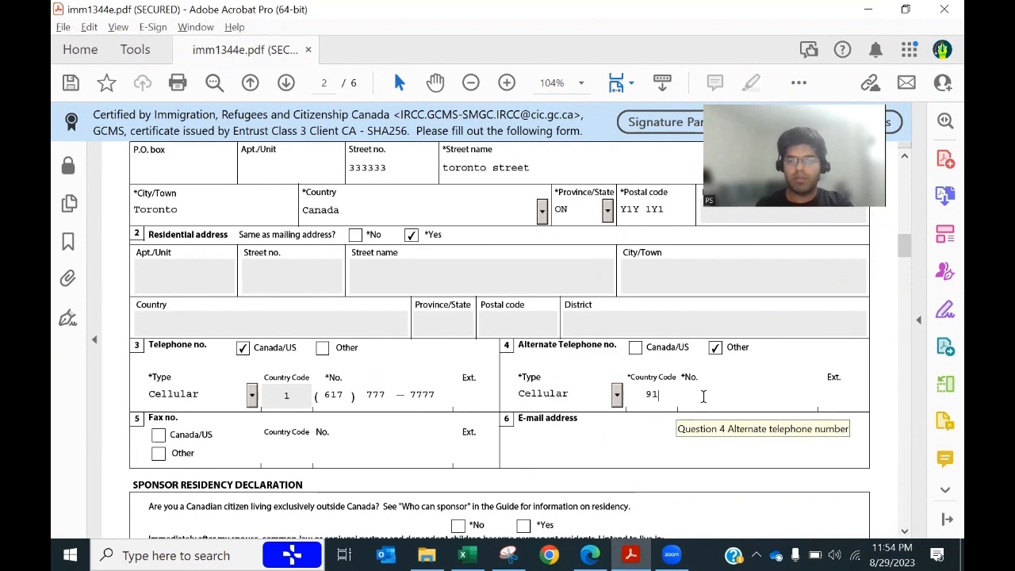
Step: Paste the applicant's Indian phone number from cell B7 into the alternate No. field
{"action": "key", "text": "alt+Tab"}
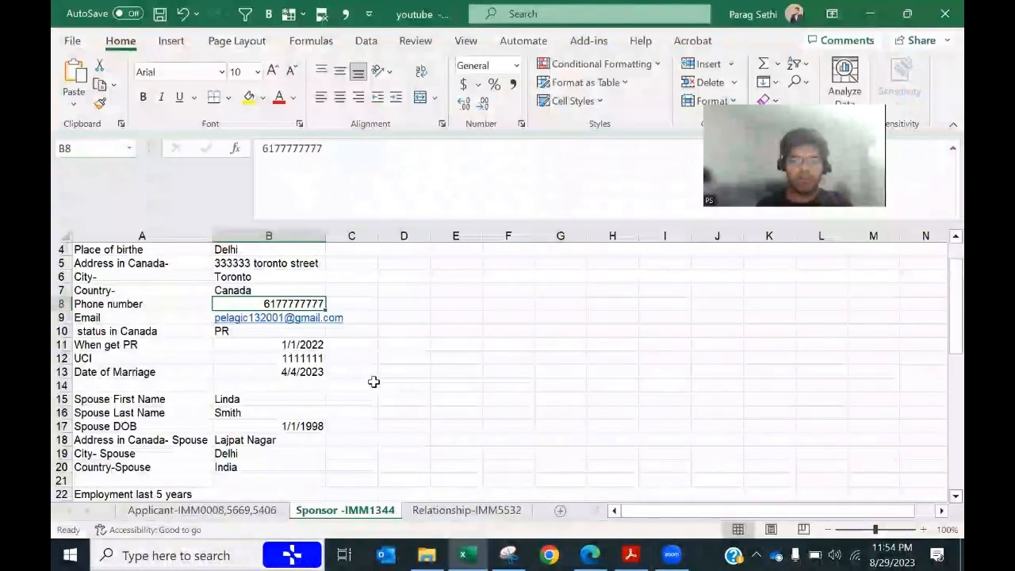
{"action": "scroll", "coordinate": [375, 380], "scroll_direction": "down", "scroll_amount": 3}
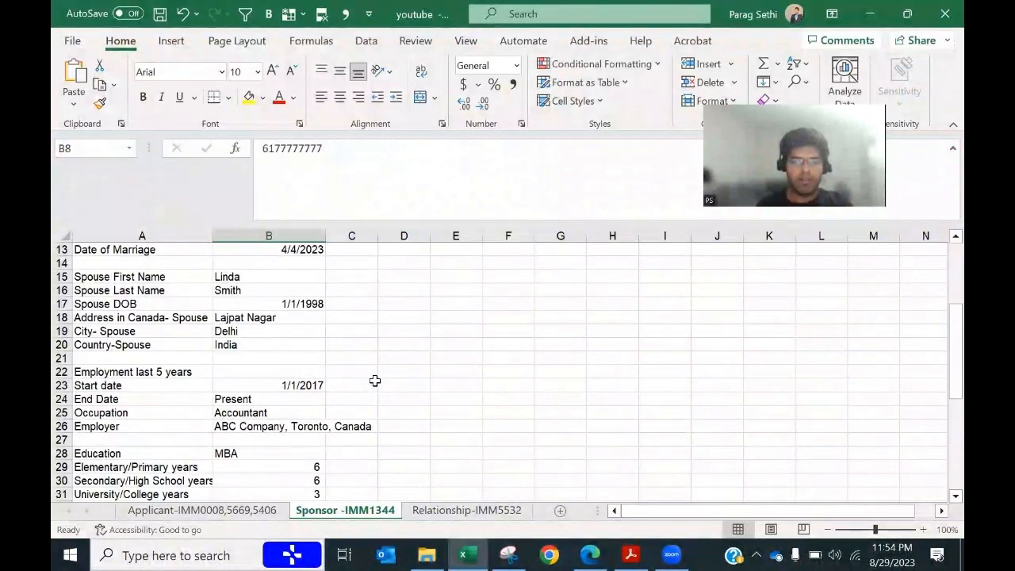
{"action": "scroll", "coordinate": [375, 380], "scroll_direction": "down", "scroll_amount": 3}
{"action": "scroll", "coordinate": [375, 381], "scroll_direction": "down", "scroll_amount": 3}
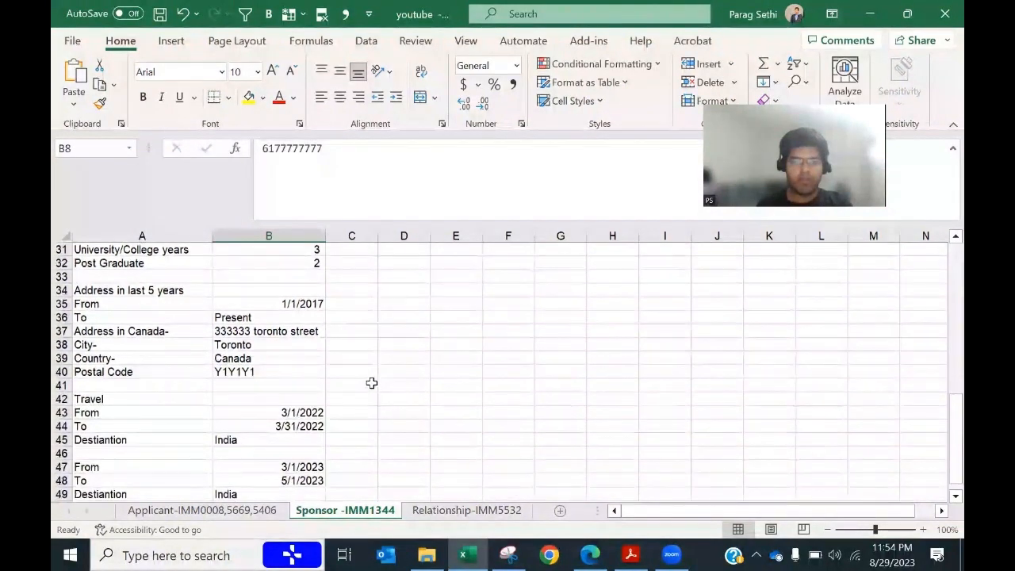
{"action": "scroll", "coordinate": [246, 460], "scroll_direction": "down", "scroll_amount": 5}
{"action": "left_click", "coordinate": [241, 508]}
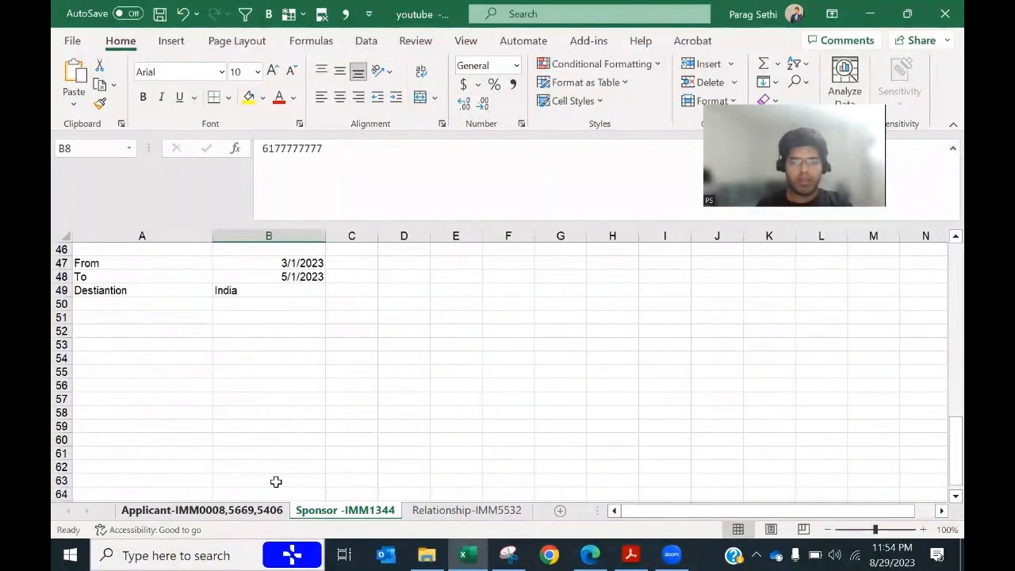
{"action": "left_click", "coordinate": [346, 331]}
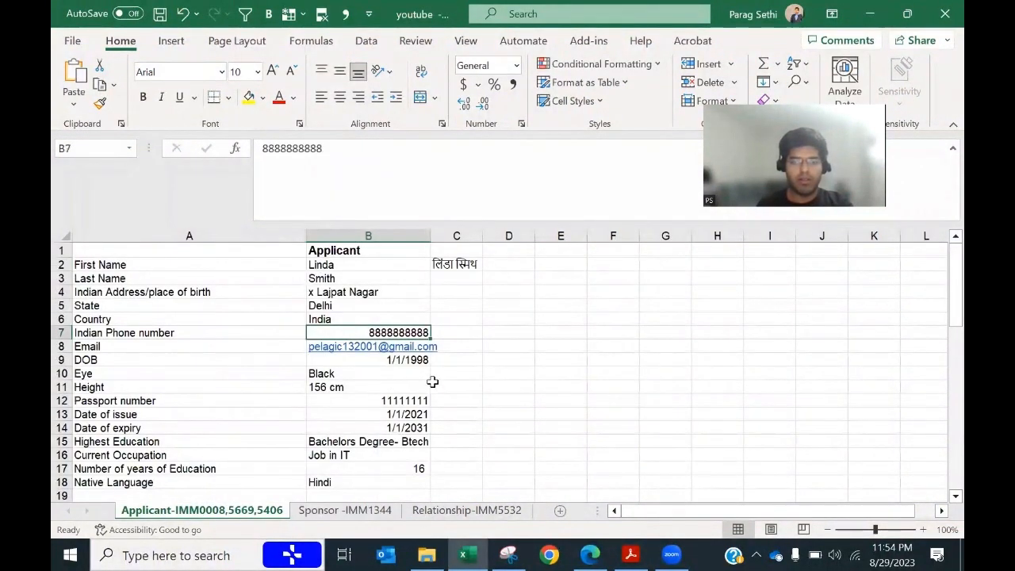
{"action": "key", "text": "ctrl+c"}
{"action": "key", "text": "alt+Tab"}
{"action": "key", "text": "ctrl+v"}
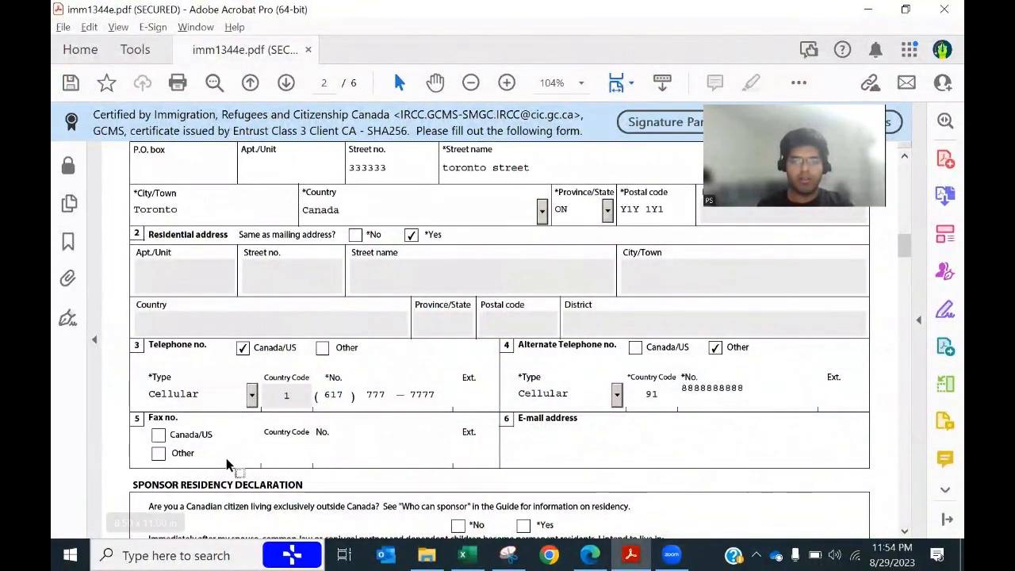
{"action": "scroll", "coordinate": [254, 460], "scroll_direction": "down", "scroll_amount": 2}
Step: Fill the E-mail address field with the sponsor's e-mail from cell B9
{"action": "left_click", "coordinate": [542, 376]}
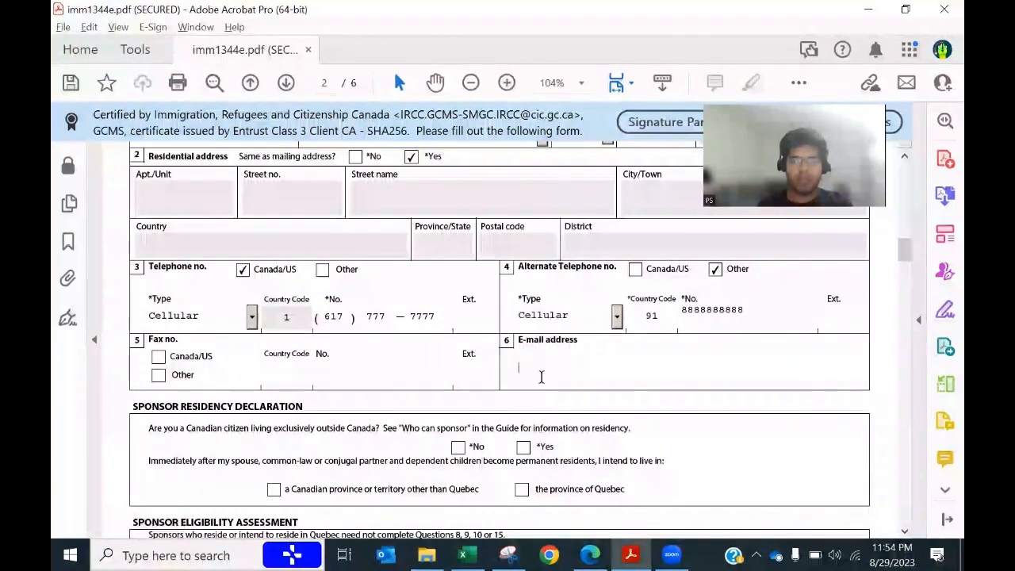
{"action": "key", "text": "alt+Tab"}
{"action": "key", "text": "ctrl+Page_Down"}
{"action": "scroll", "coordinate": [288, 431], "scroll_direction": "up", "scroll_amount": 15}
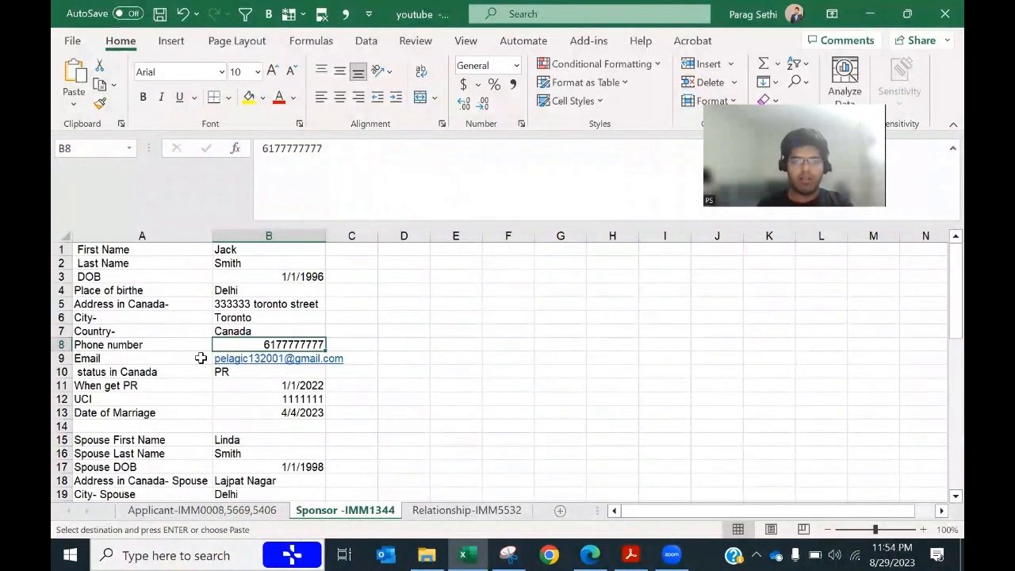
{"action": "left_click", "coordinate": [201, 359]}
{"action": "key", "text": "Right"}
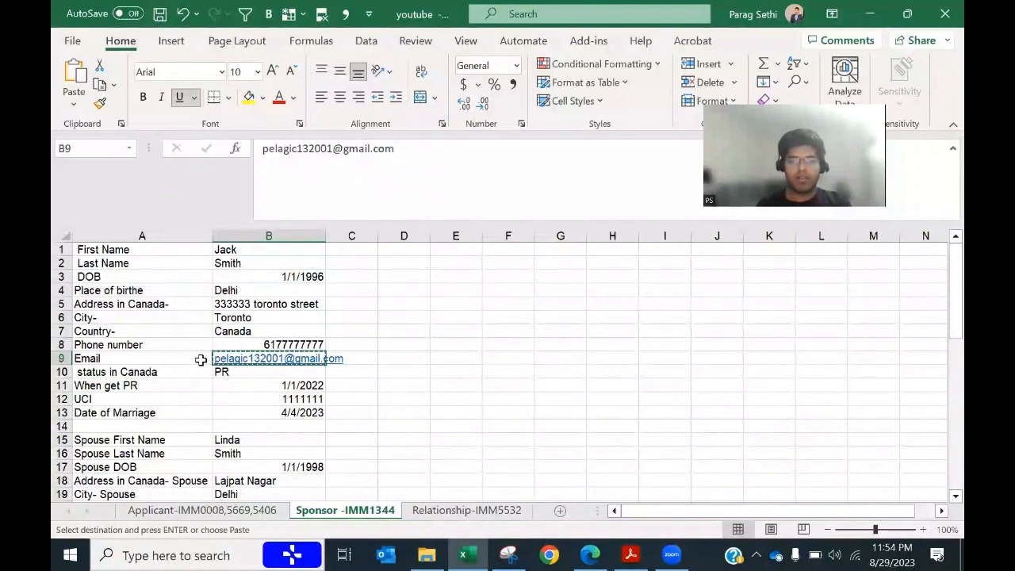
{"action": "key", "text": "alt+Tab"}
{"action": "key", "text": "ctrl+v"}
Step: Answer No to living exclusively outside Canada and Yes to eligibility questions 1–4
{"action": "scroll", "coordinate": [386, 406], "scroll_direction": "down", "scroll_amount": 1}
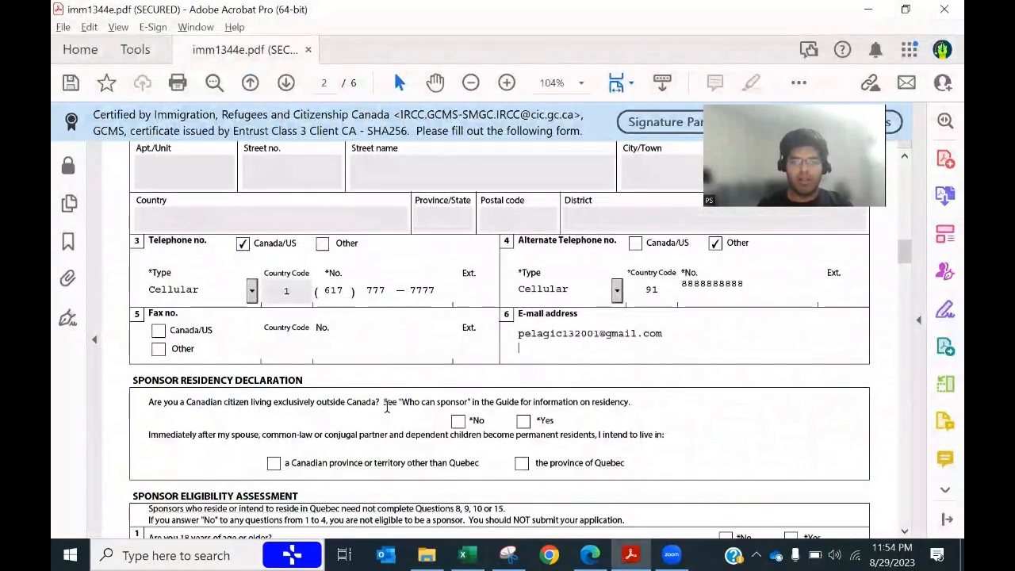
{"action": "scroll", "coordinate": [387, 406], "scroll_direction": "down", "scroll_amount": 2}
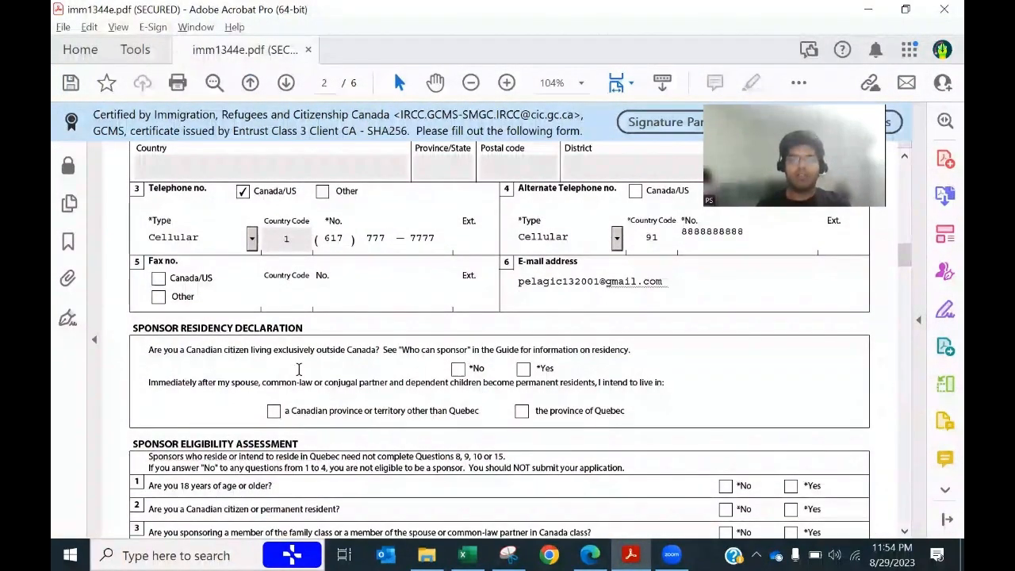
{"action": "left_click", "coordinate": [458, 369]}
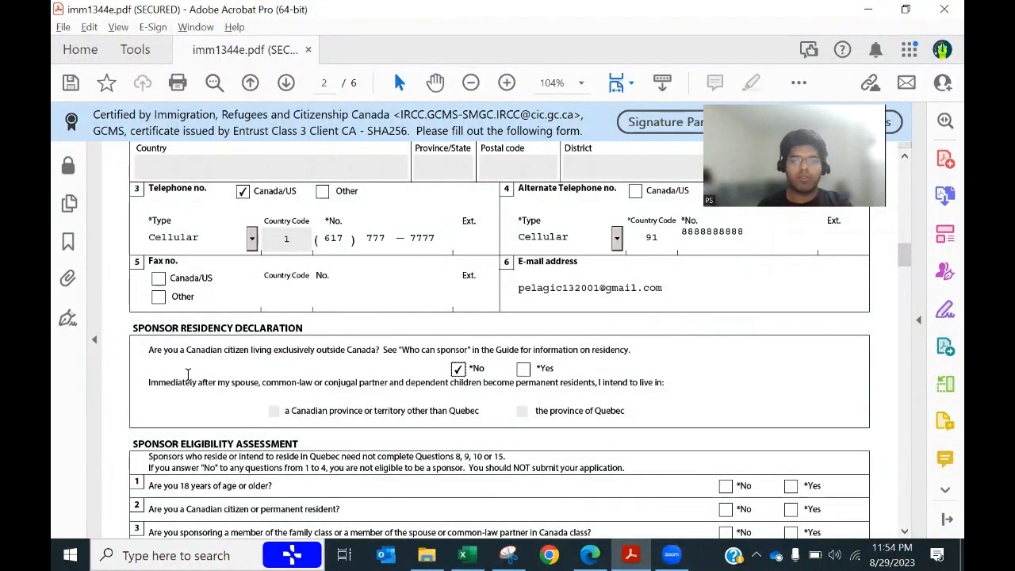
{"action": "scroll", "coordinate": [376, 416], "scroll_direction": "down", "scroll_amount": 1}
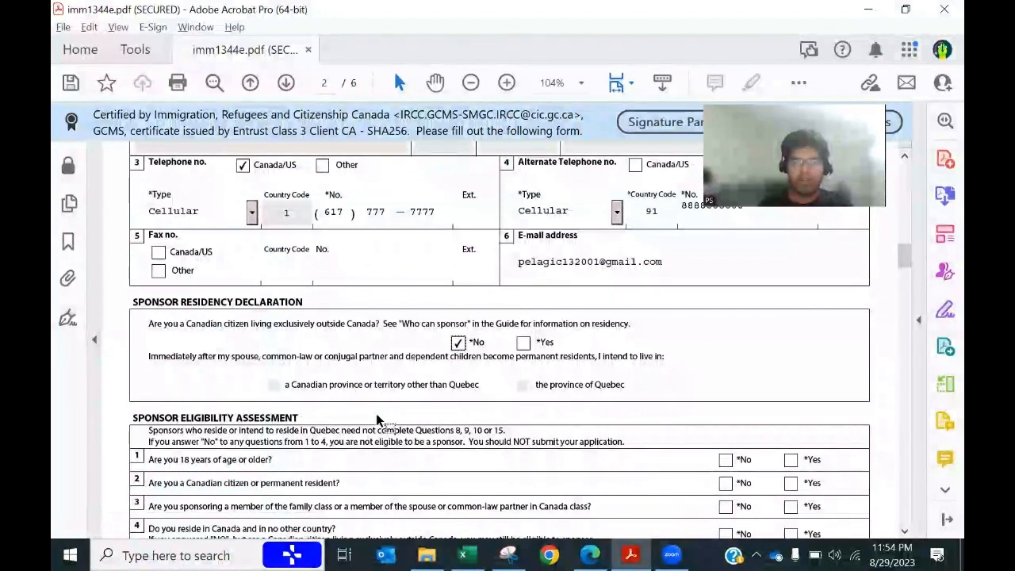
{"action": "scroll", "coordinate": [377, 419], "scroll_direction": "down", "scroll_amount": 2}
{"action": "scroll", "coordinate": [376, 413], "scroll_direction": "down", "scroll_amount": 2}
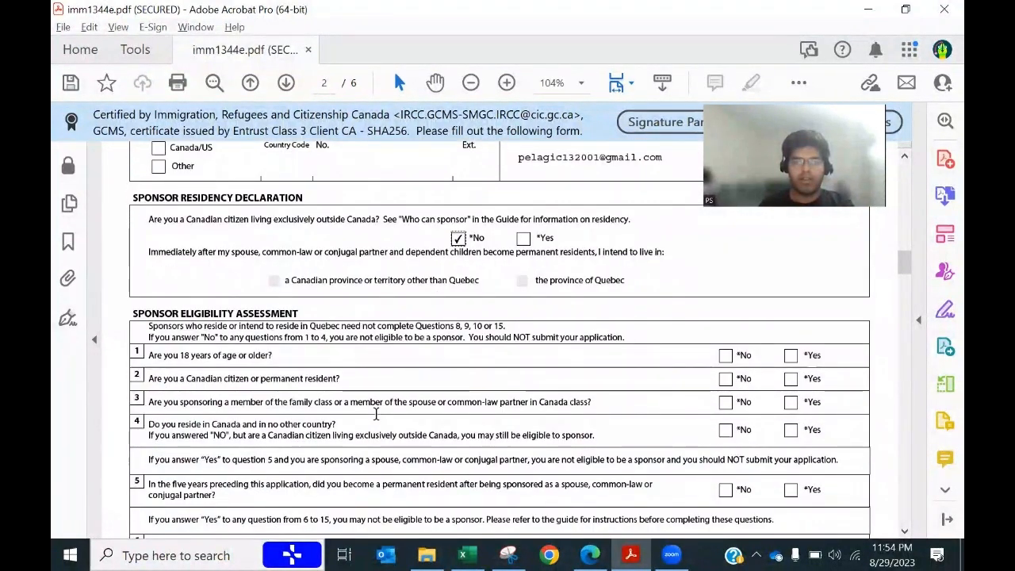
{"action": "left_click", "coordinate": [790, 356]}
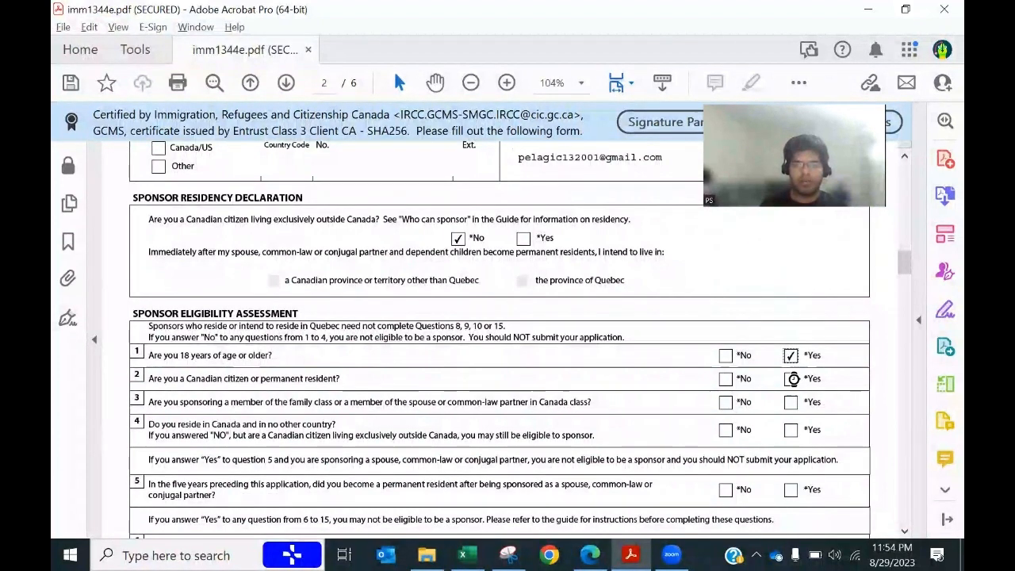
{"action": "left_click", "coordinate": [792, 379]}
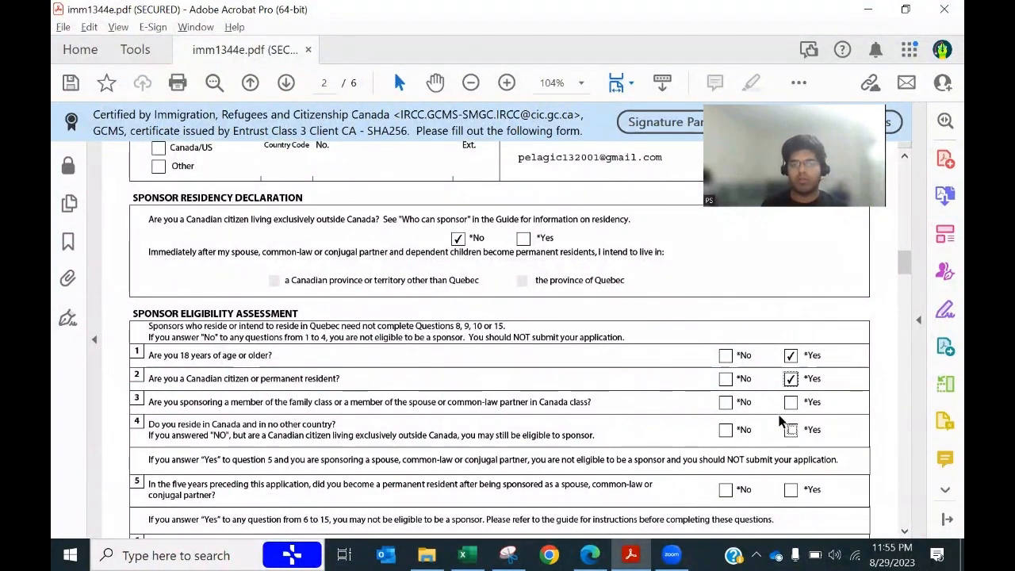
{"action": "left_click", "coordinate": [792, 403]}
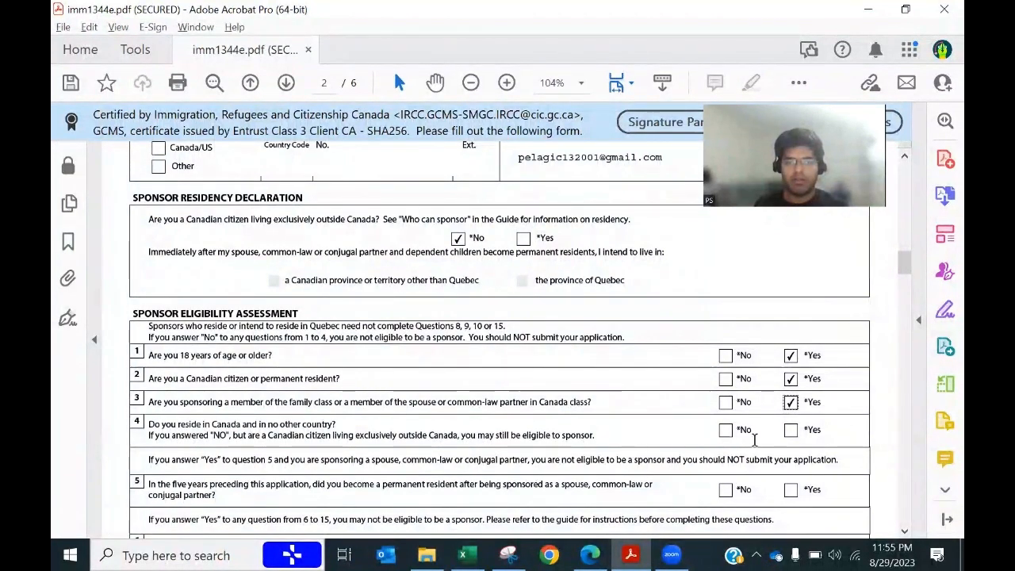
{"action": "left_click", "coordinate": [791, 431]}
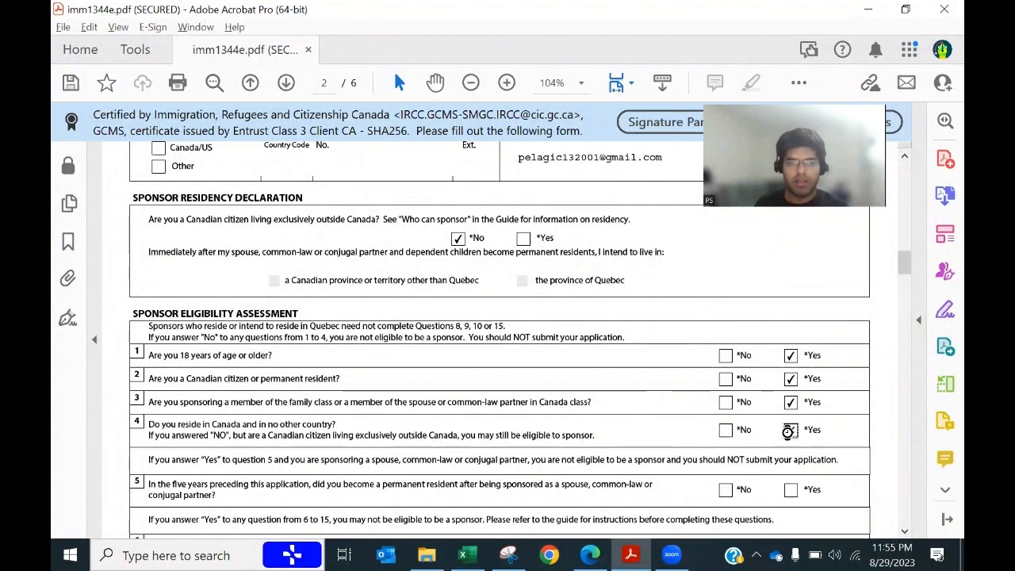
Step: Answer No to eligibility questions 5 through 9
{"action": "scroll", "coordinate": [425, 442], "scroll_direction": "down", "scroll_amount": 1}
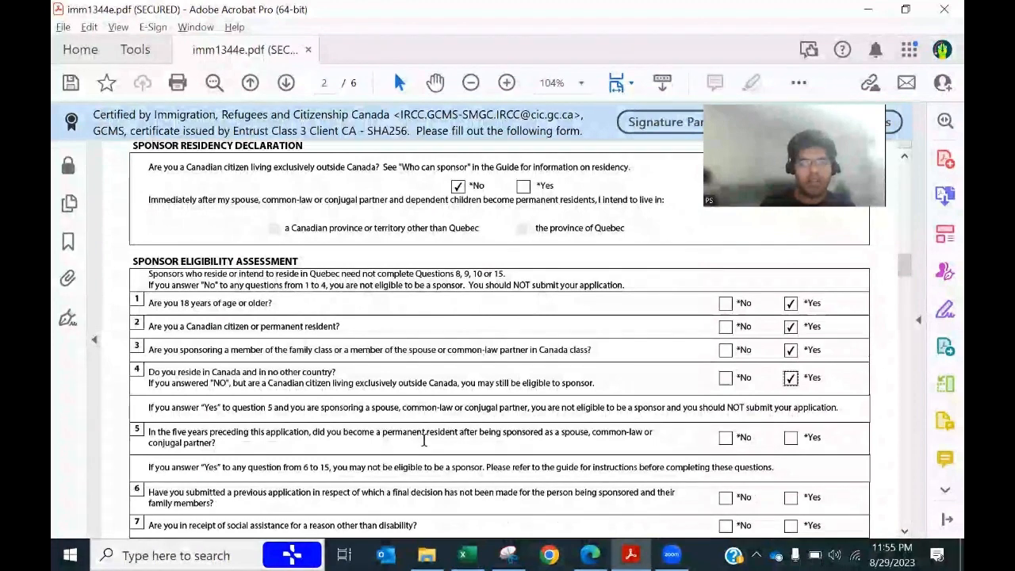
{"action": "scroll", "coordinate": [422, 438], "scroll_direction": "down", "scroll_amount": 3}
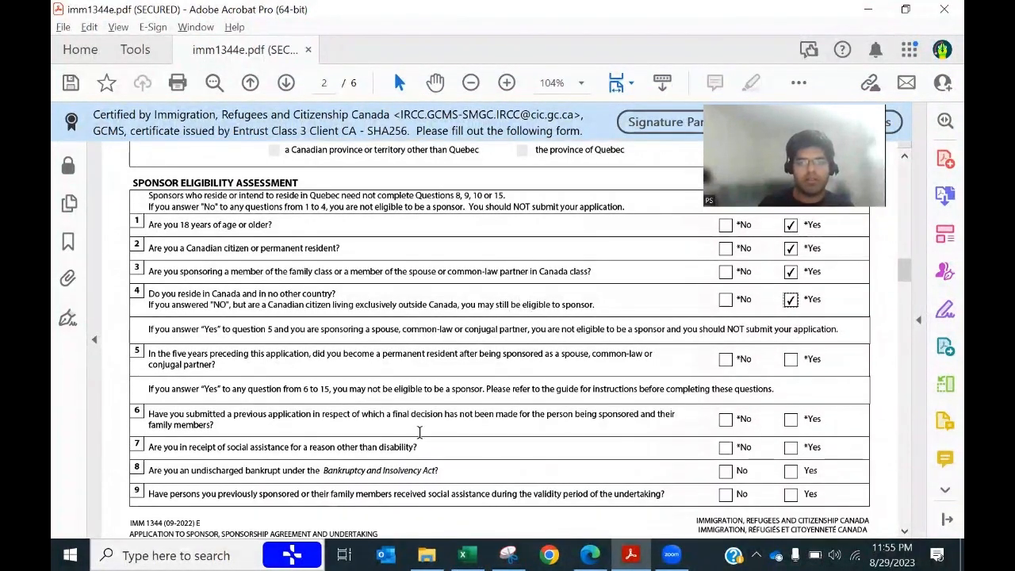
{"action": "scroll", "coordinate": [419, 432], "scroll_direction": "down", "scroll_amount": 1}
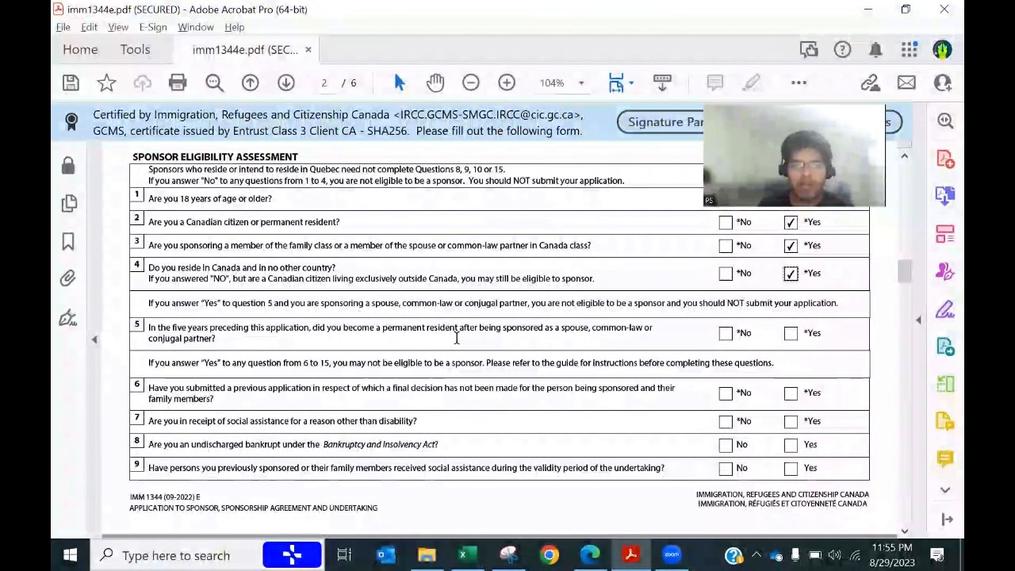
{"action": "left_click", "coordinate": [725, 336]}
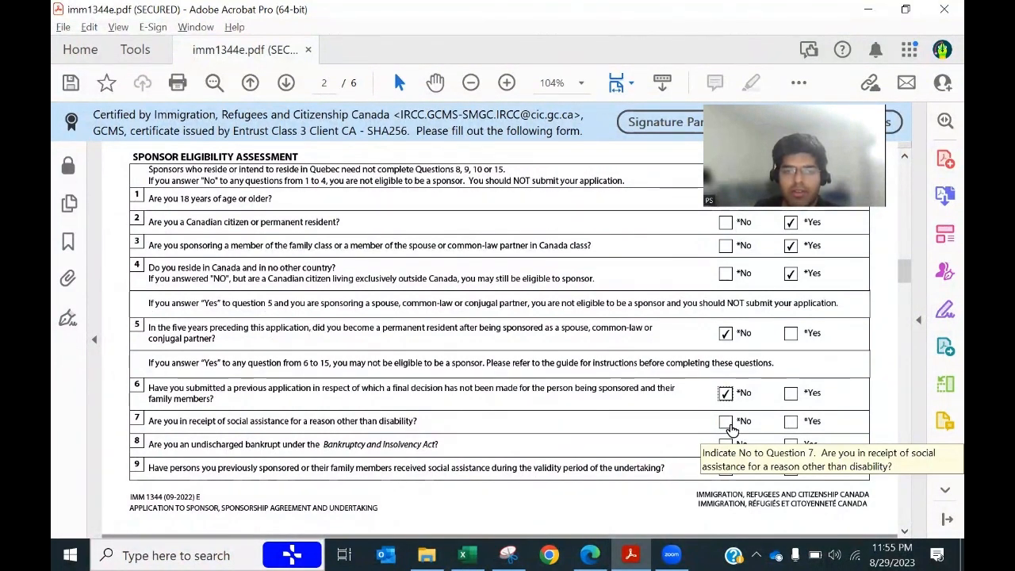
{"action": "left_click", "coordinate": [728, 424]}
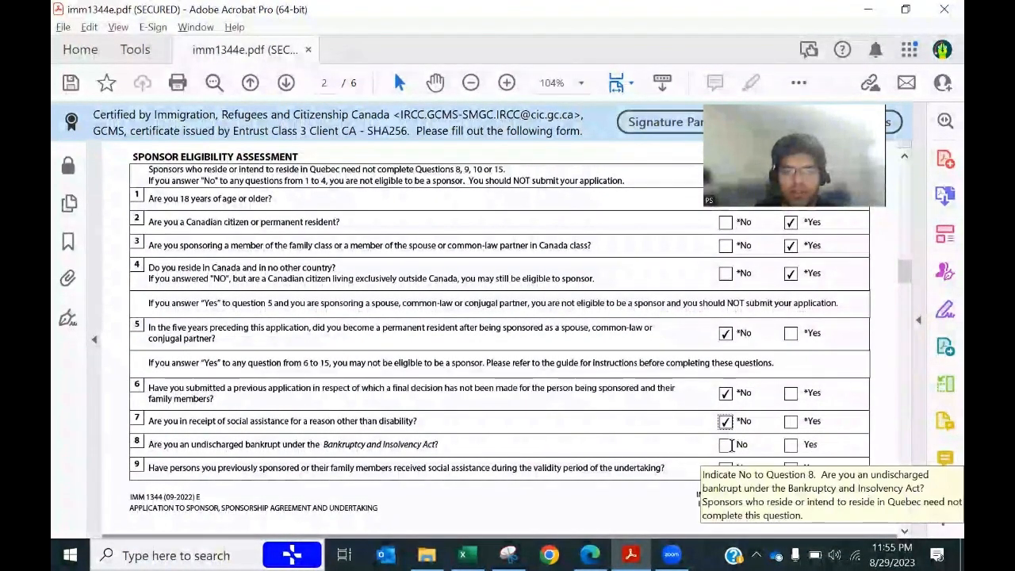
{"action": "left_click", "coordinate": [727, 446]}
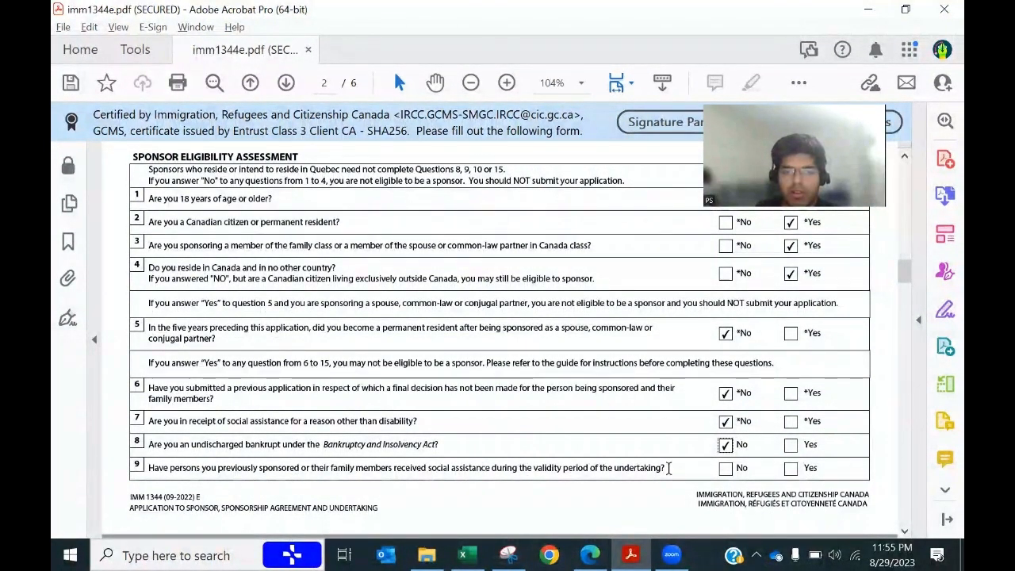
{"action": "left_click", "coordinate": [726, 470]}
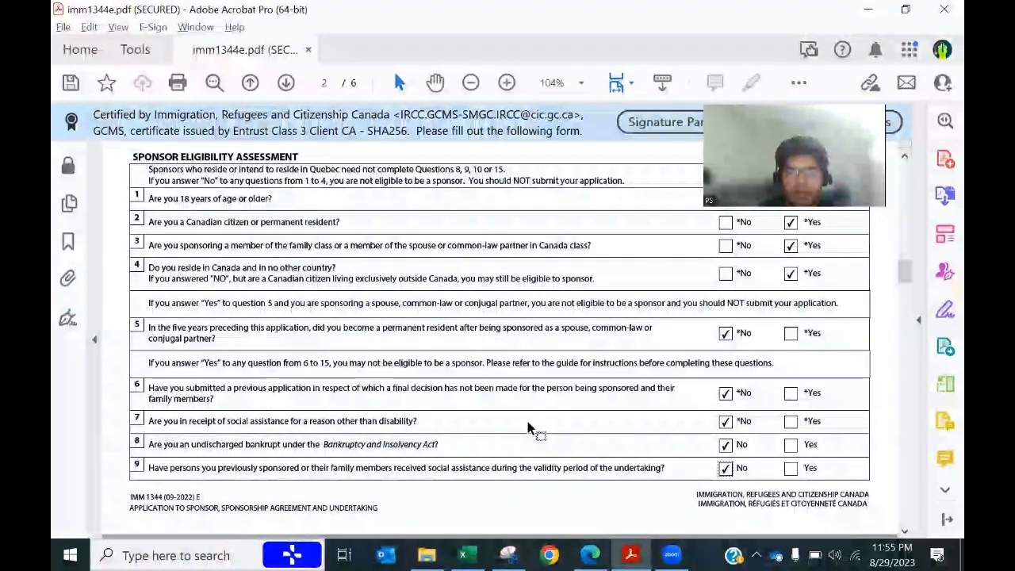
{"action": "scroll", "coordinate": [528, 426], "scroll_direction": "down", "scroll_amount": 3}
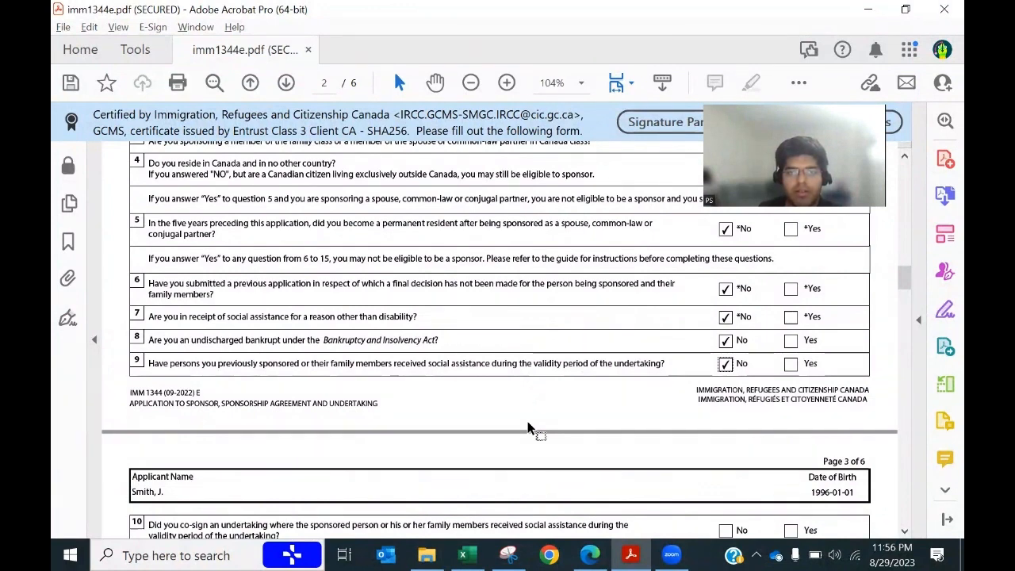
Step: Answer No to questions 12, 14, 16 and 18, then bring up the sponsor's Excel sheet
{"action": "scroll", "coordinate": [529, 428], "scroll_direction": "down", "scroll_amount": 6}
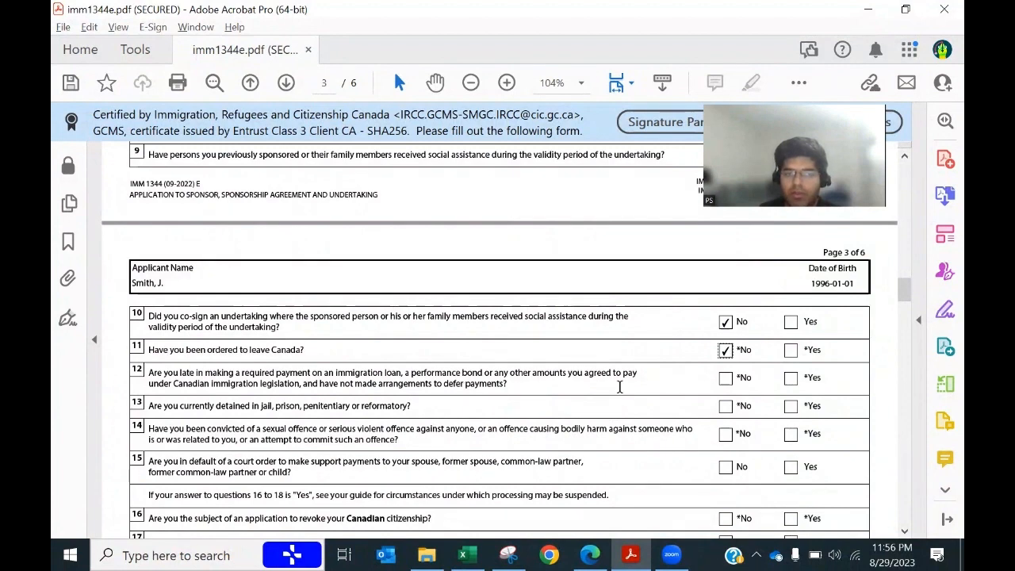
{"action": "left_click", "coordinate": [726, 379]}
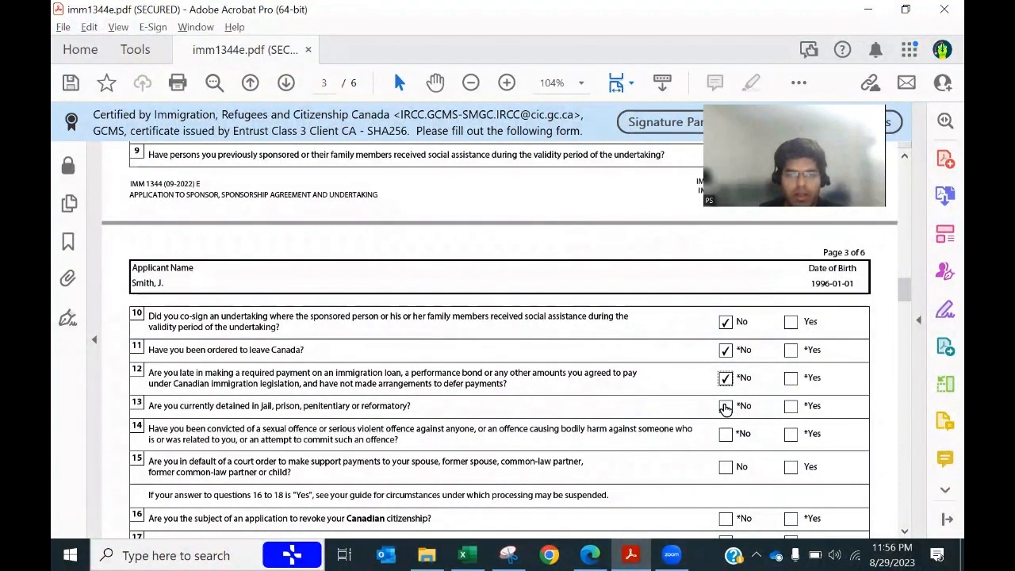
{"action": "scroll", "coordinate": [653, 447], "scroll_direction": "down", "scroll_amount": 1}
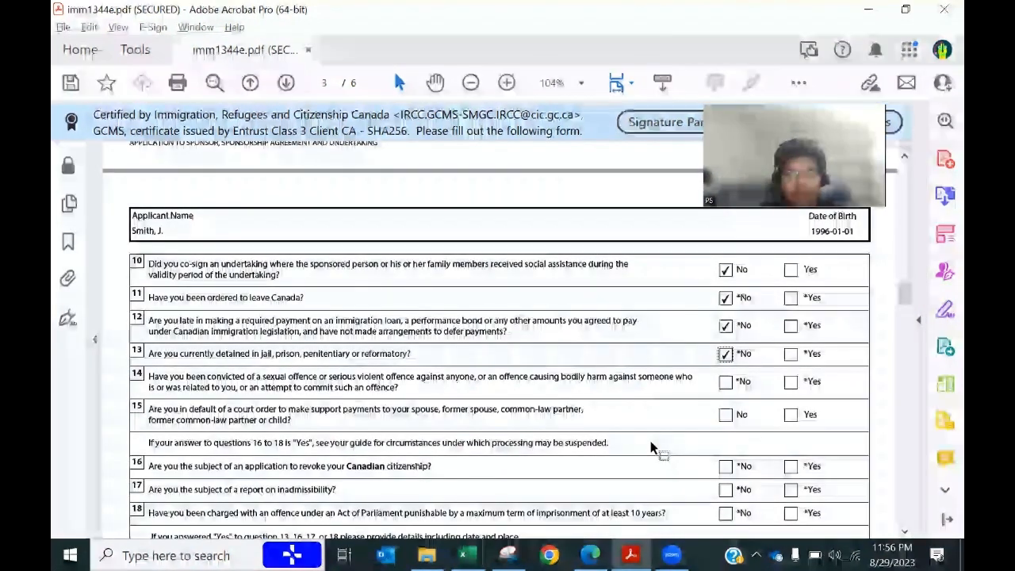
{"action": "left_click", "coordinate": [724, 384]}
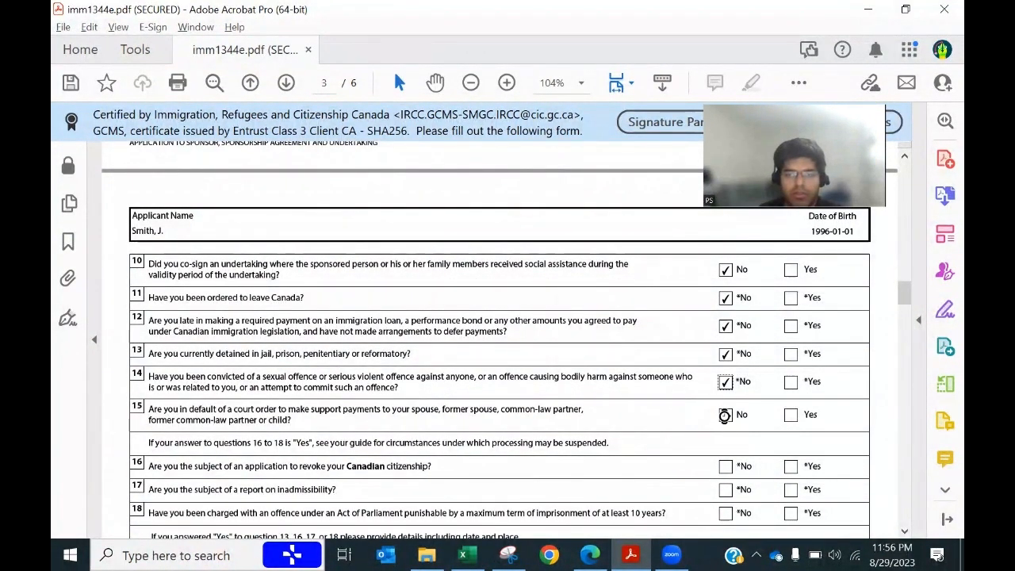
{"action": "scroll", "coordinate": [632, 451], "scroll_direction": "down", "scroll_amount": 1}
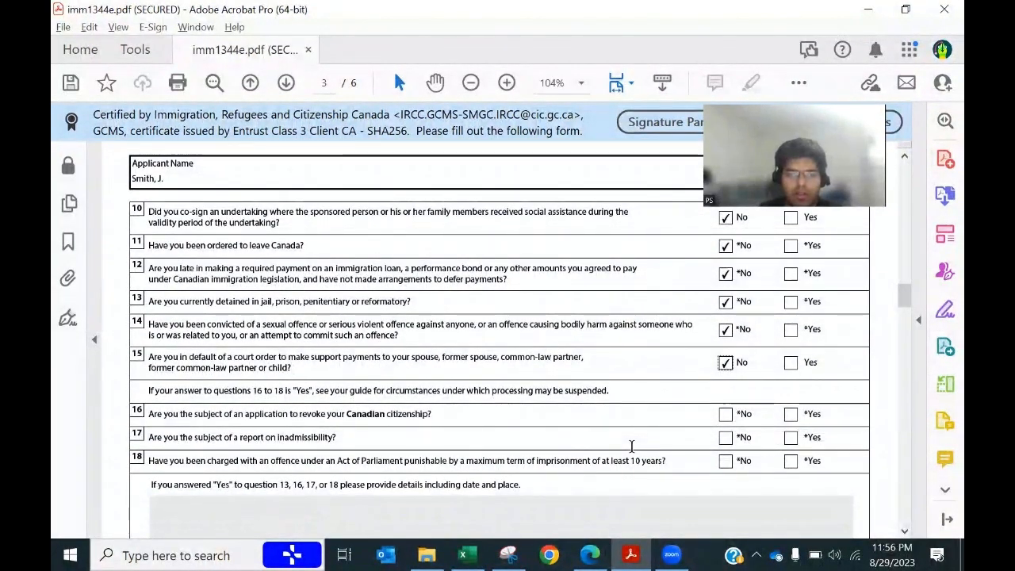
{"action": "left_click", "coordinate": [724, 414]}
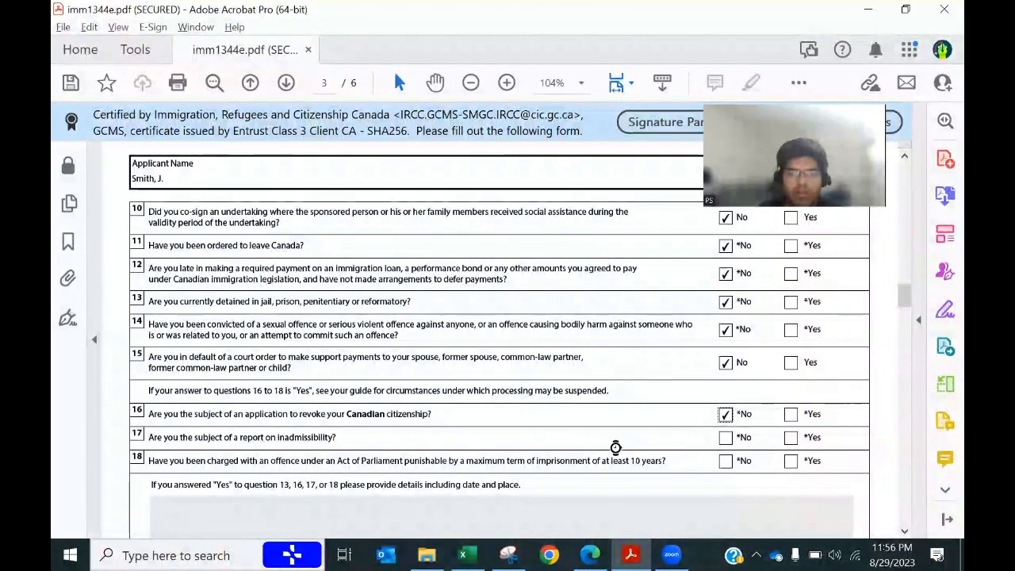
{"action": "scroll", "coordinate": [615, 448], "scroll_direction": "down", "scroll_amount": 1}
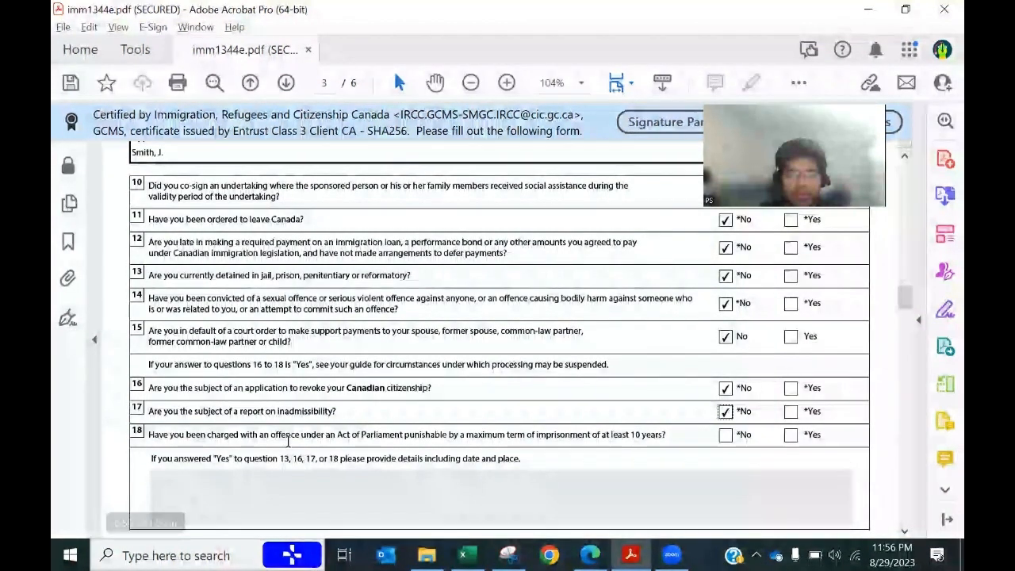
{"action": "left_click", "coordinate": [728, 436]}
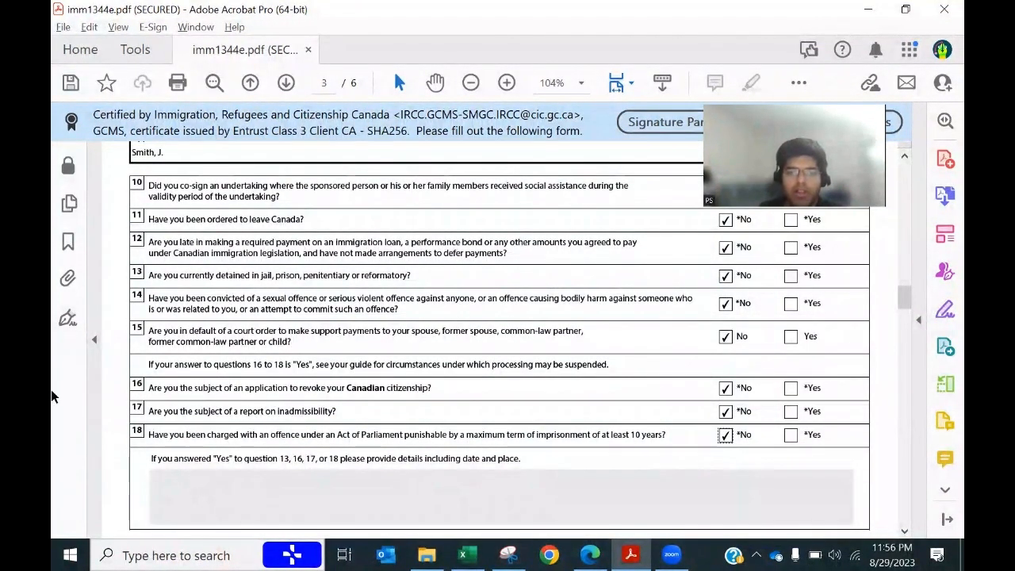
{"action": "scroll", "coordinate": [476, 422], "scroll_direction": "down", "scroll_amount": 2}
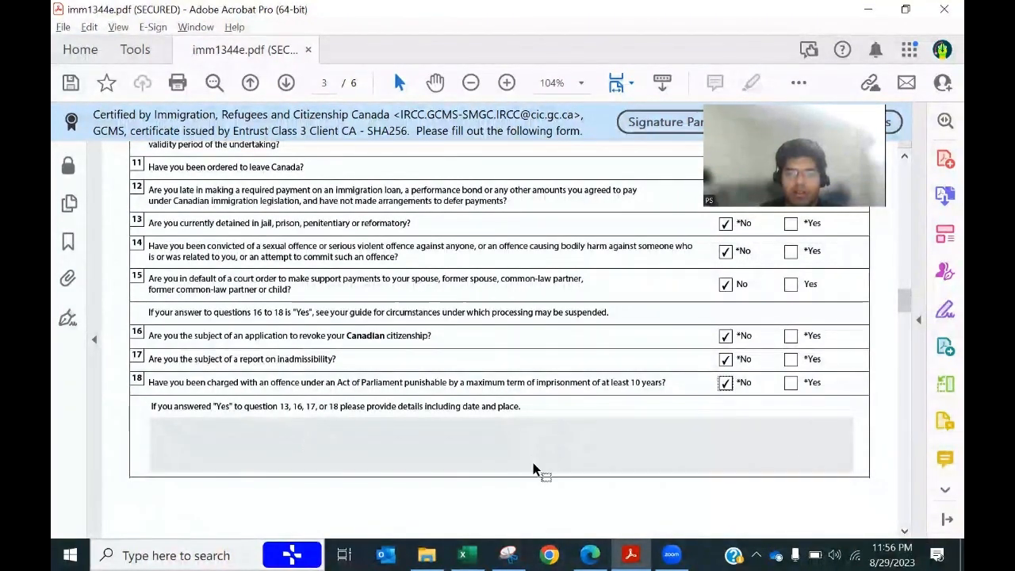
{"action": "scroll", "coordinate": [533, 469], "scroll_direction": "down", "scroll_amount": 8}
{"action": "left_click", "coordinate": [468, 555]}
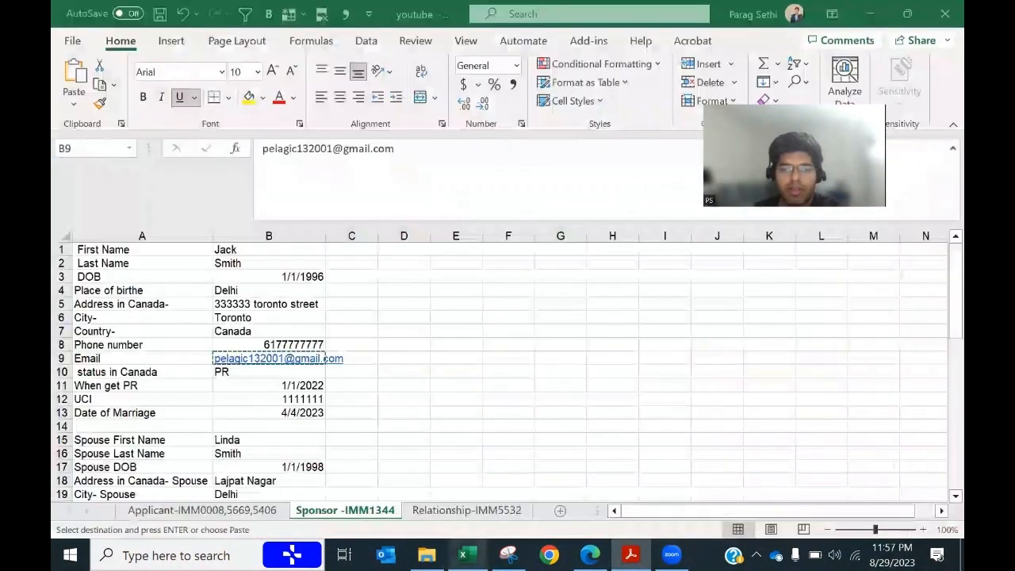
Step: Type the sponsor's name on the signature line and fill in the sponsor's date
{"action": "key", "text": "alt+Tab"}
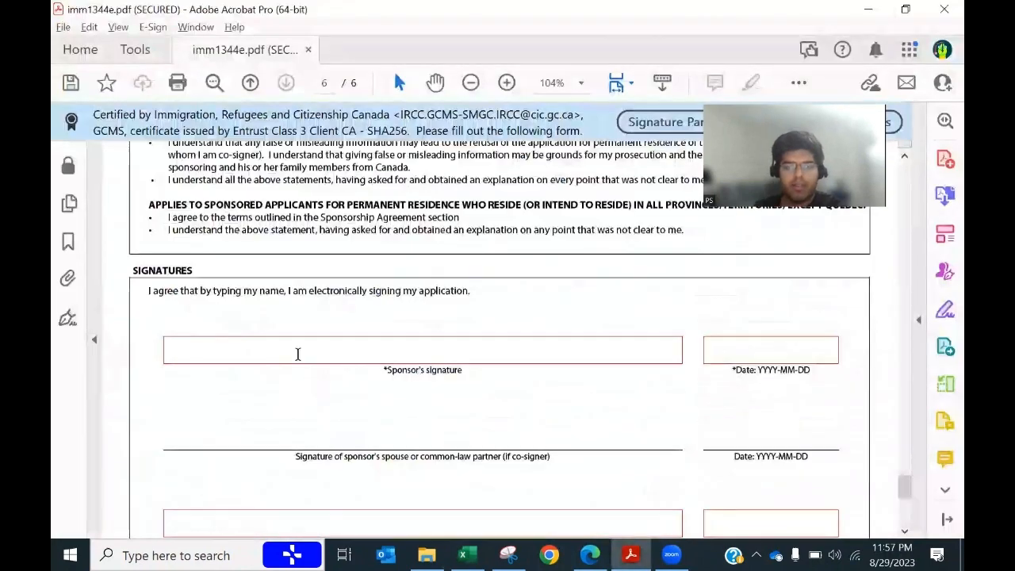
{"action": "left_click", "coordinate": [298, 355]}
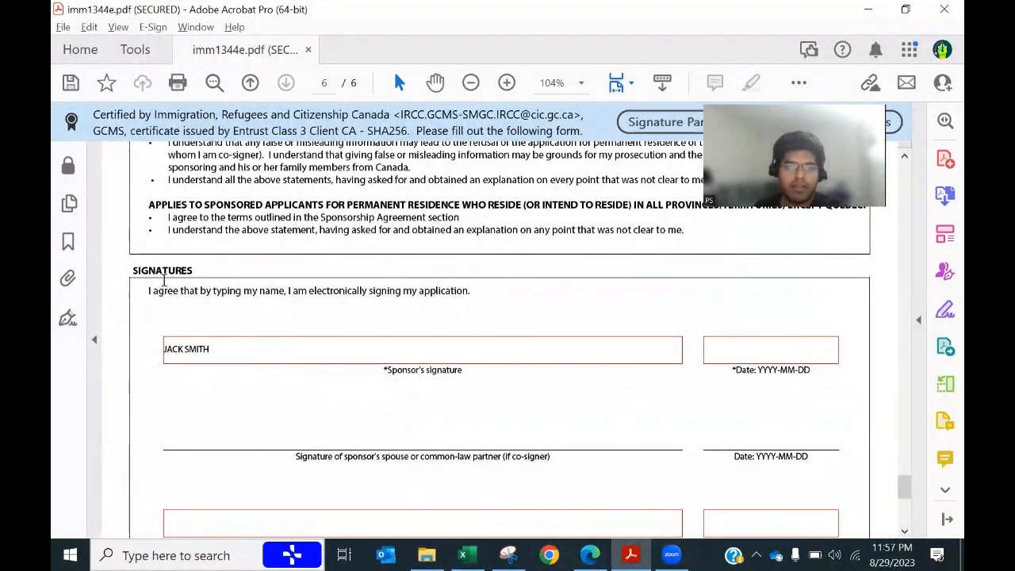
{"action": "left_click", "coordinate": [330, 308]}
{"action": "left_click_drag", "start_coordinate": [330, 308], "coordinate": [387, 316]}
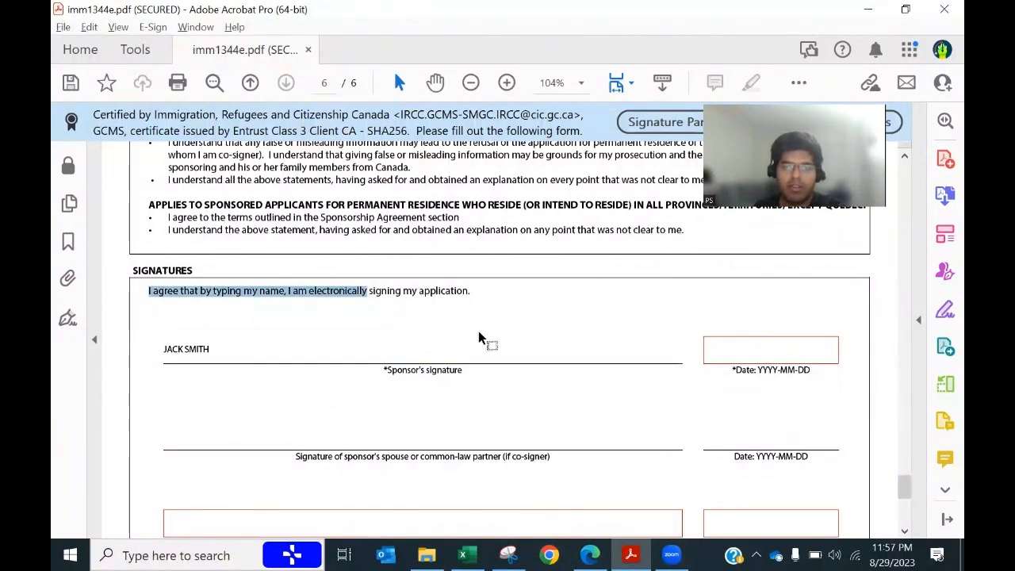
{"action": "left_click", "coordinate": [735, 356]}
{"action": "left_click", "coordinate": [845, 356]}
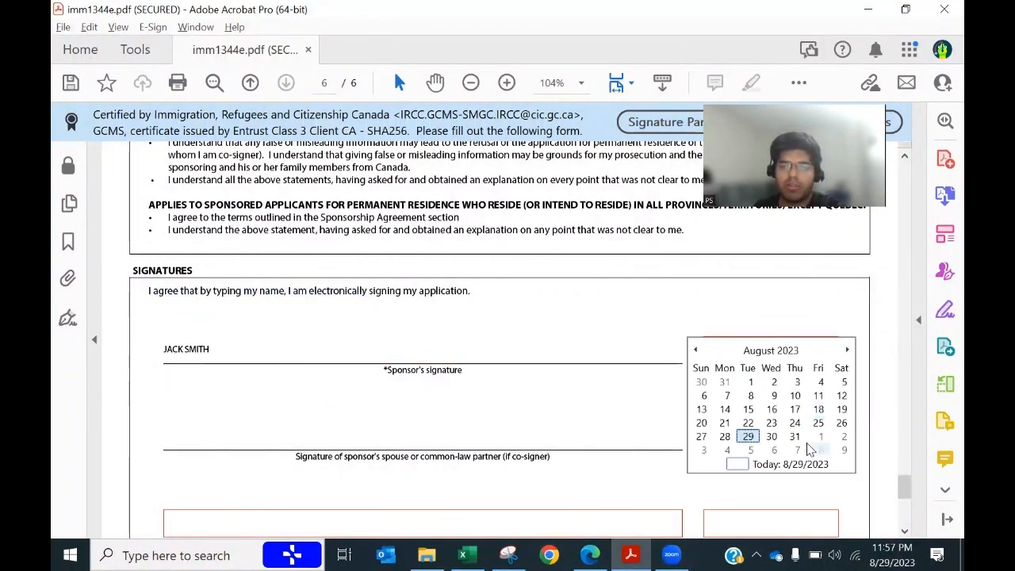
{"action": "scroll", "coordinate": [593, 402], "scroll_direction": "down", "scroll_amount": 4}
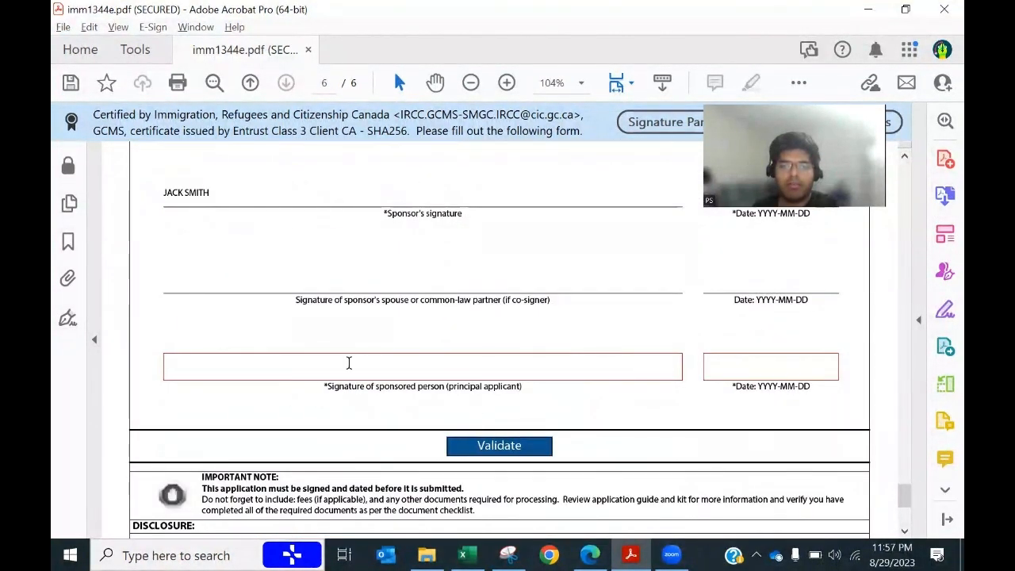
Step: Sign for the principal applicant dated 2023-08-29 and run the form validation
{"action": "left_click", "coordinate": [349, 363]}
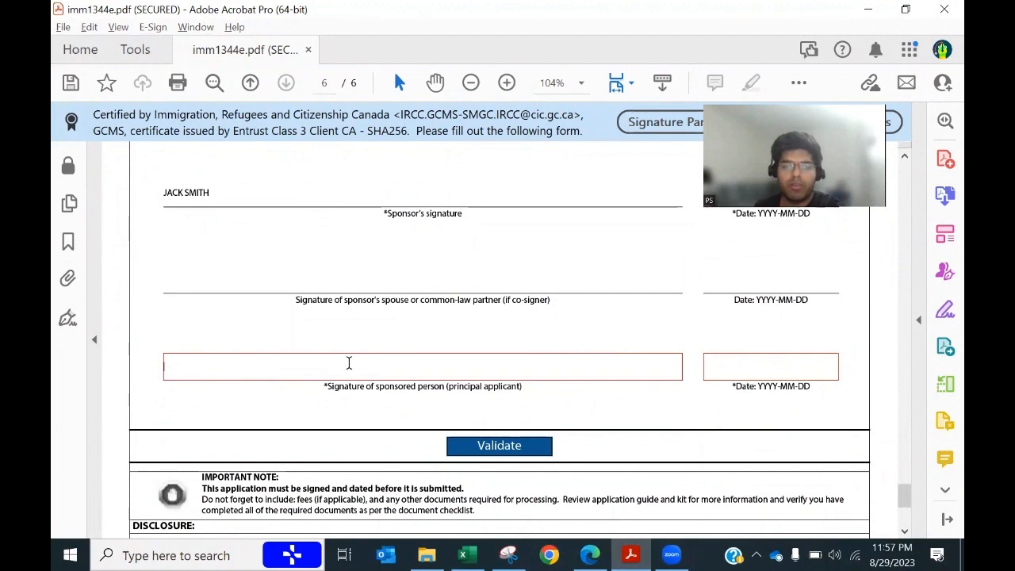
{"action": "key", "text": "alt+Tab"}
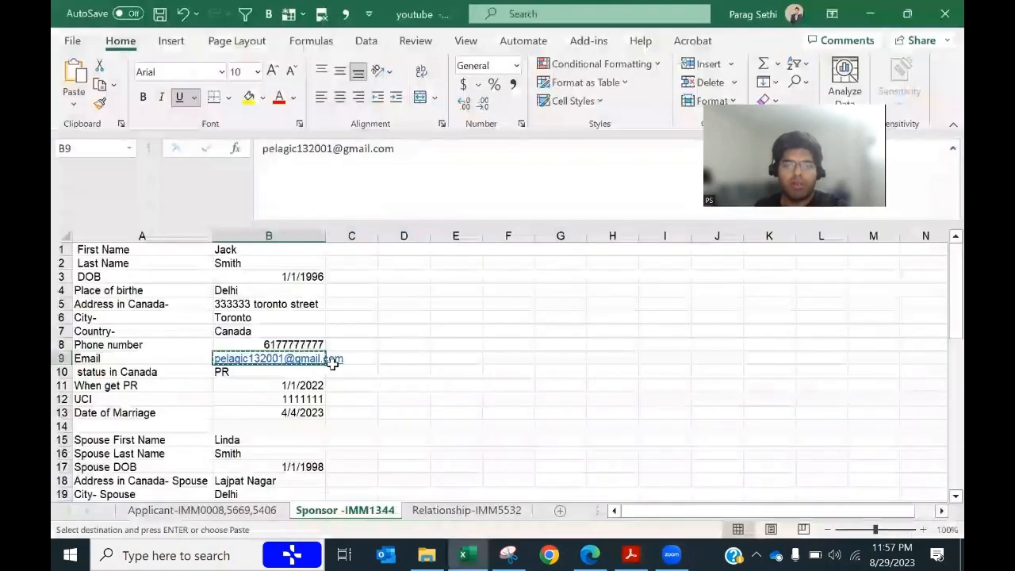
{"action": "scroll", "coordinate": [327, 370], "scroll_direction": "down", "scroll_amount": 3}
{"action": "key", "text": "alt+Tab"}
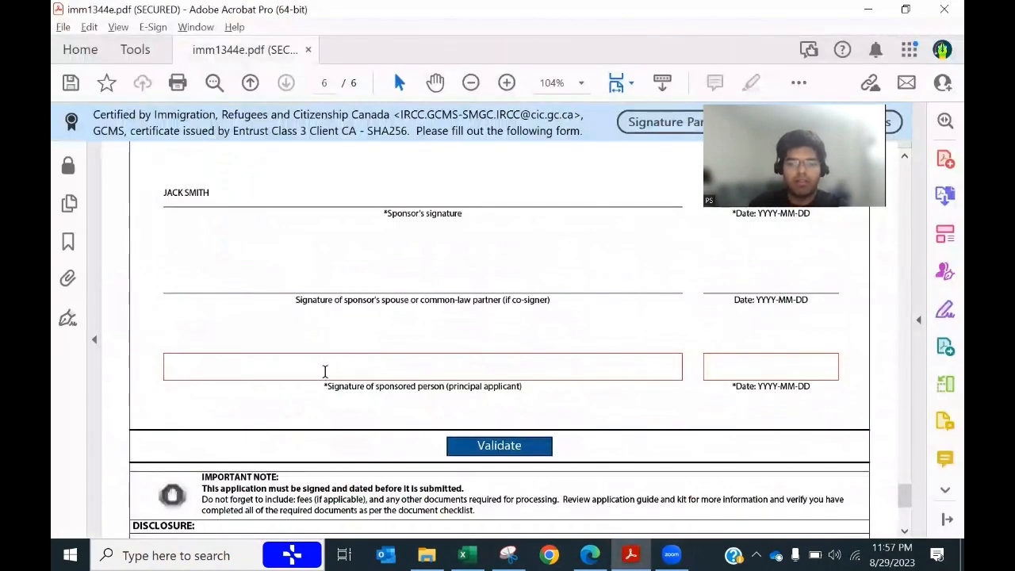
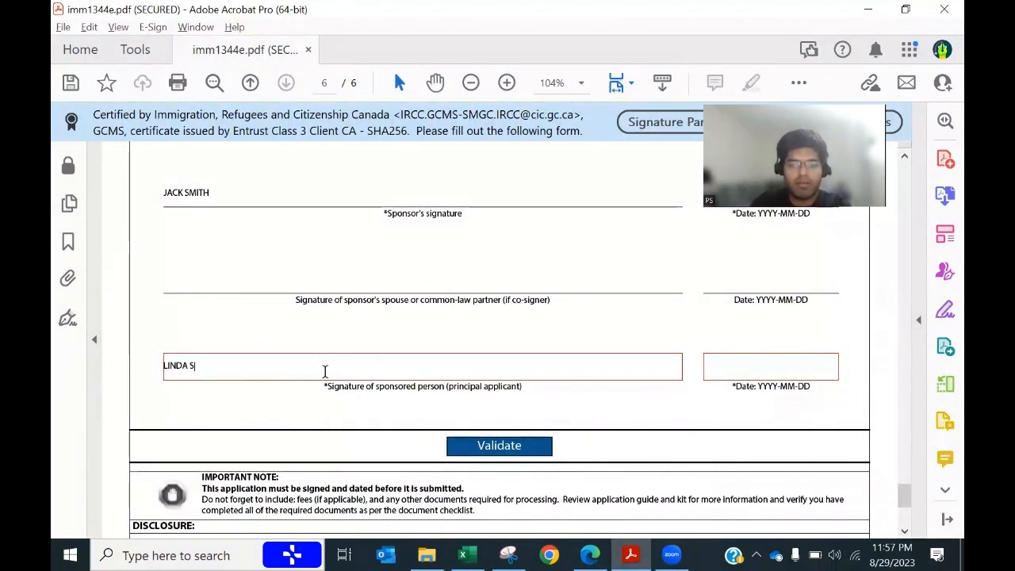
{"action": "left_click", "coordinate": [755, 364]}
{"action": "left_click", "coordinate": [850, 367]}
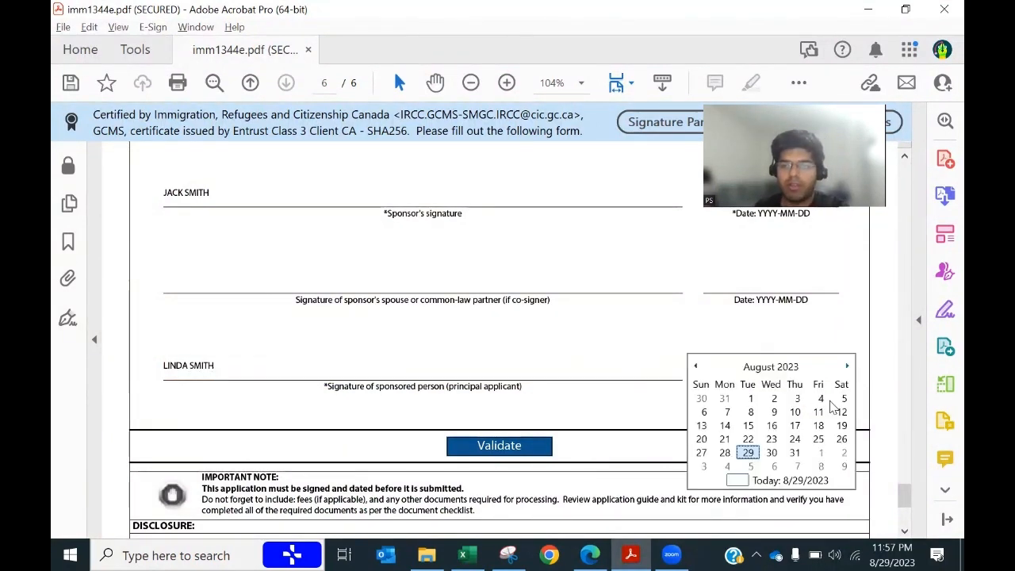
{"action": "left_click", "coordinate": [781, 481]}
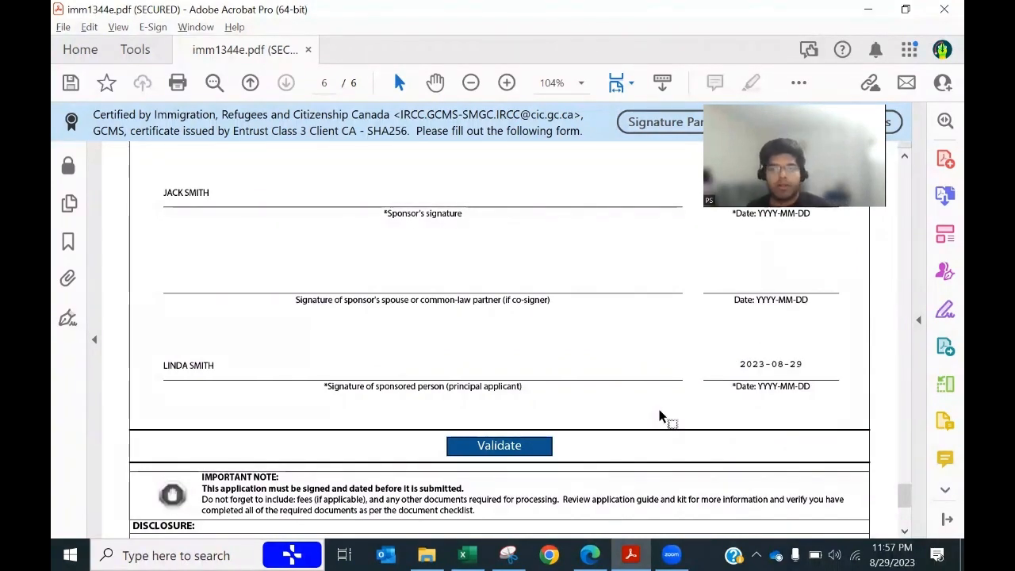
{"action": "scroll", "coordinate": [660, 416], "scroll_direction": "down", "scroll_amount": 3}
{"action": "left_click", "coordinate": [526, 372]}
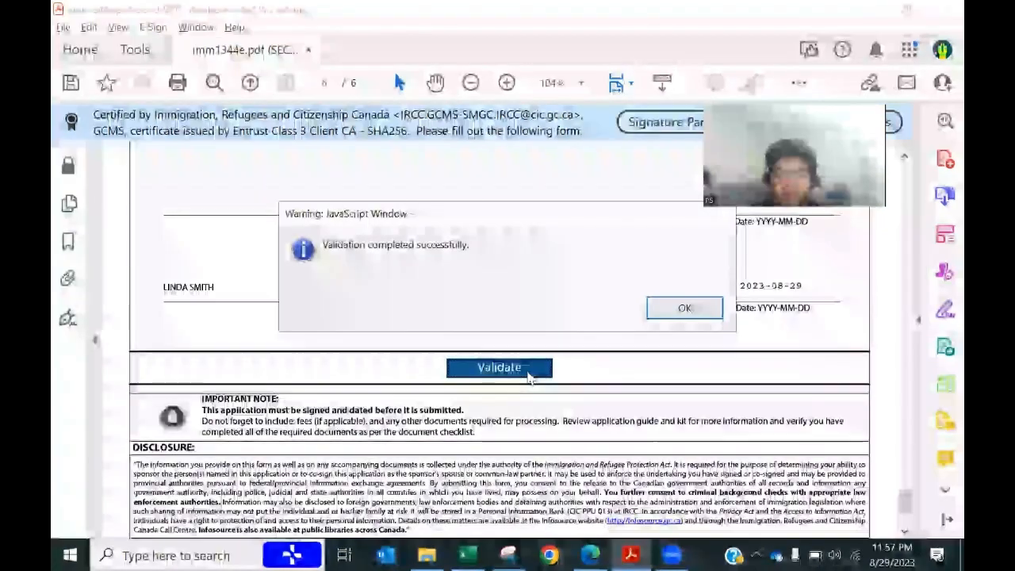
Step: Dismiss the validation message, save the completed form, and switch to the PR portal
{"action": "left_click", "coordinate": [684, 308]}
{"action": "left_click_drag", "start_coordinate": [904, 492], "coordinate": [905, 449]}
{"action": "left_click_drag", "start_coordinate": [922, 333], "coordinate": [904, 283]}
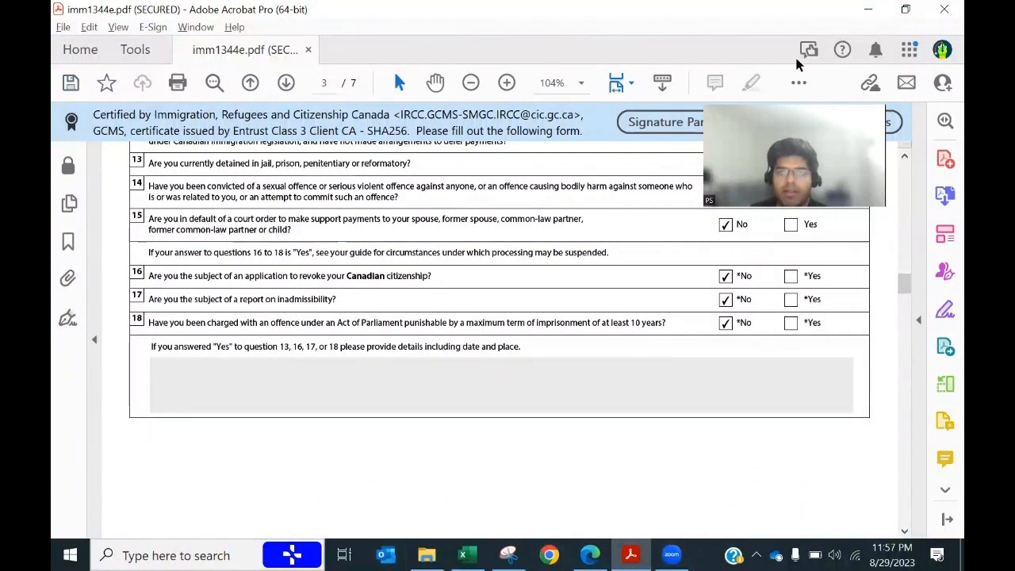
{"action": "left_click", "coordinate": [526, 307]}
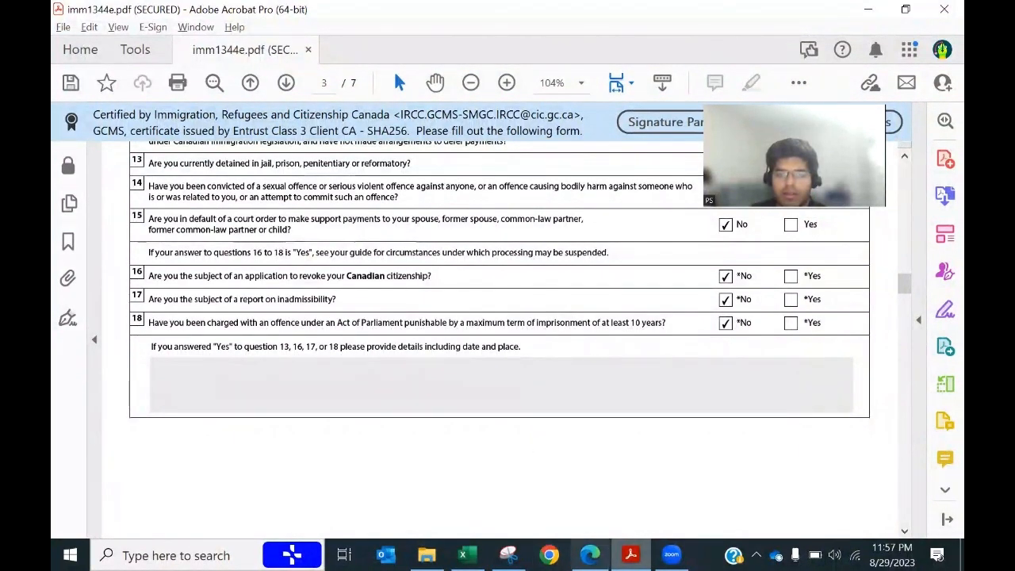
{"action": "mouse_move", "coordinate": [590, 555]}
{"action": "left_click", "coordinate": [609, 475]}
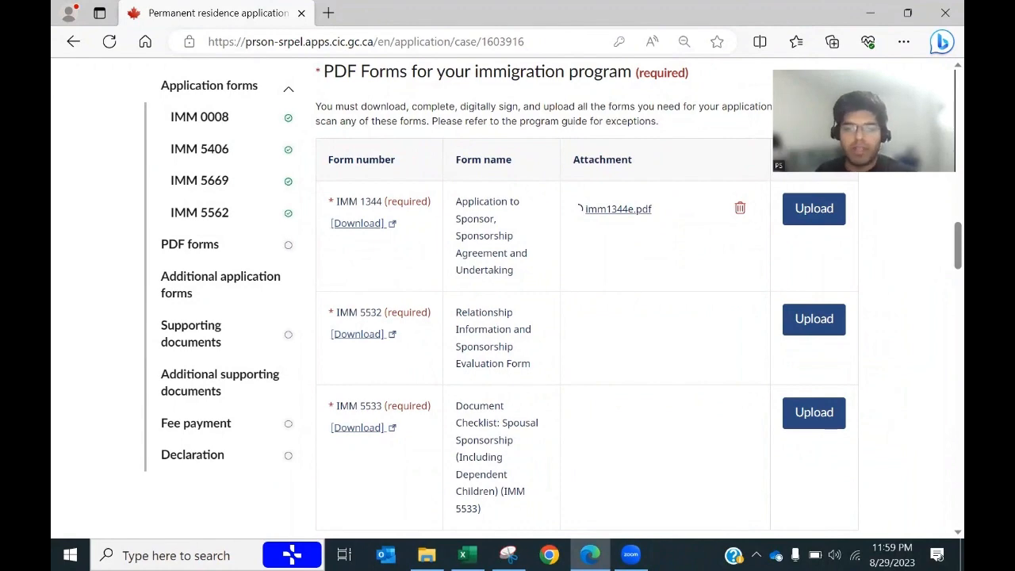
Step: Check the Relationship-IMM5532 sheet in Excel and return to the portal's PDF forms page
{"action": "left_click", "coordinate": [462, 556]}
{"action": "left_click", "coordinate": [446, 512]}
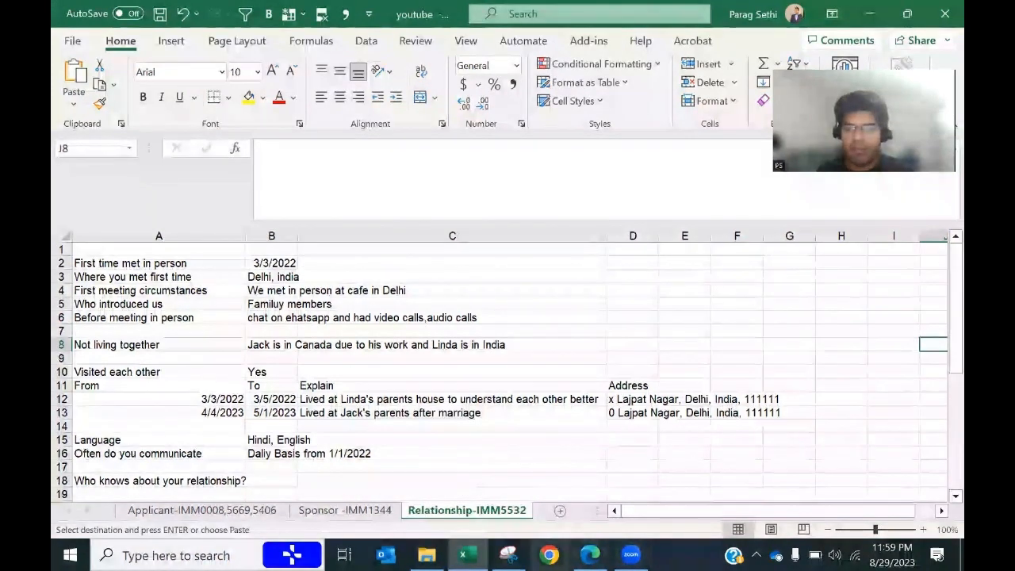
{"action": "left_click", "coordinate": [590, 555]}
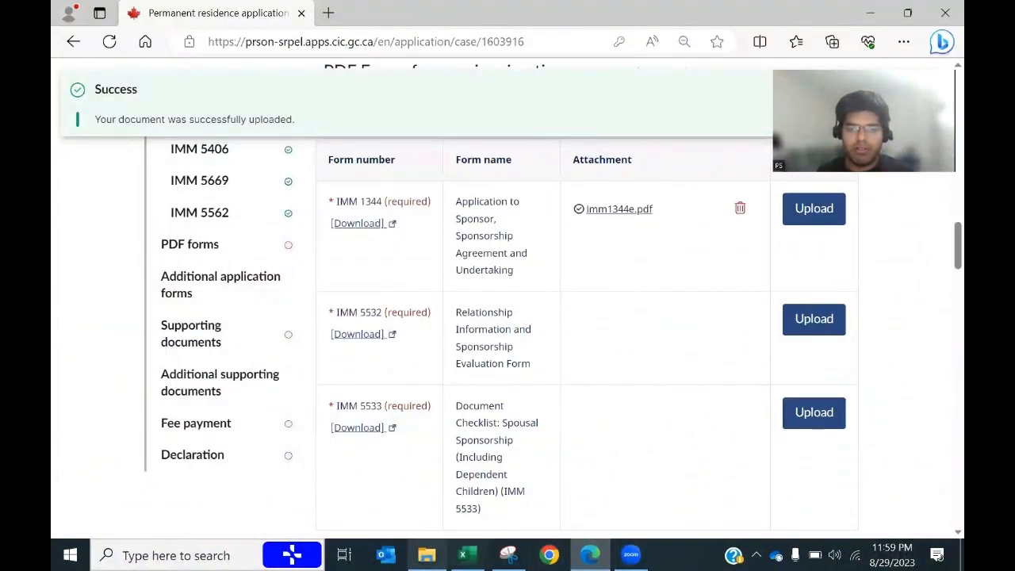
Step: Open the Downloads folder and select the imm5532e form file
{"action": "left_click", "coordinate": [426, 555]}
{"action": "left_click", "coordinate": [164, 268]}
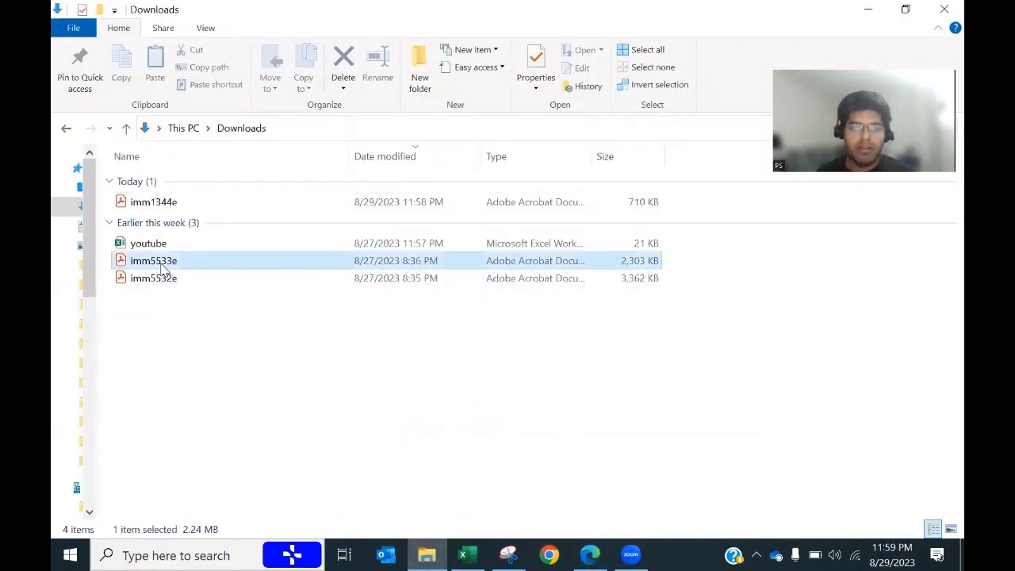
{"action": "left_click", "coordinate": [163, 281]}
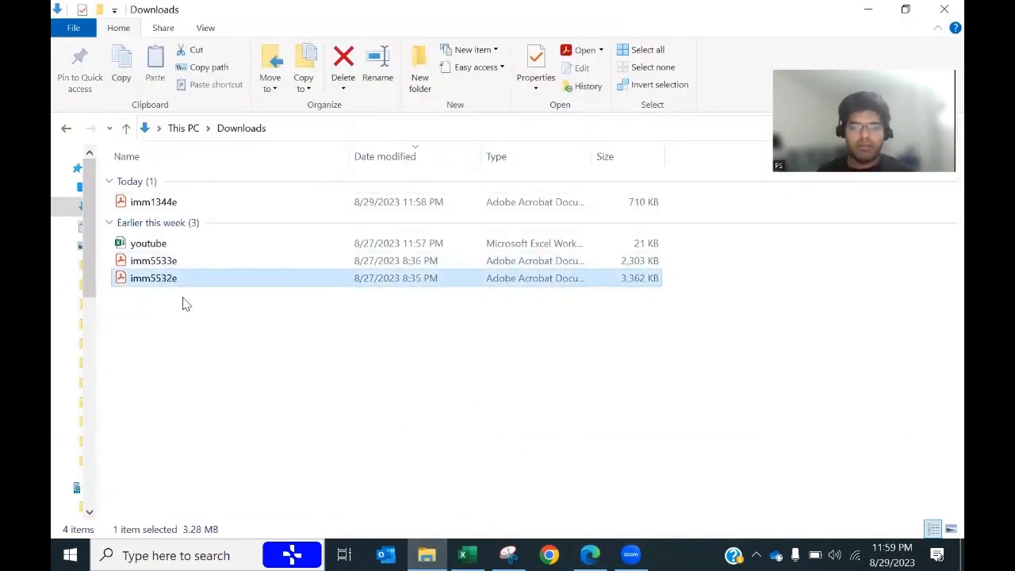
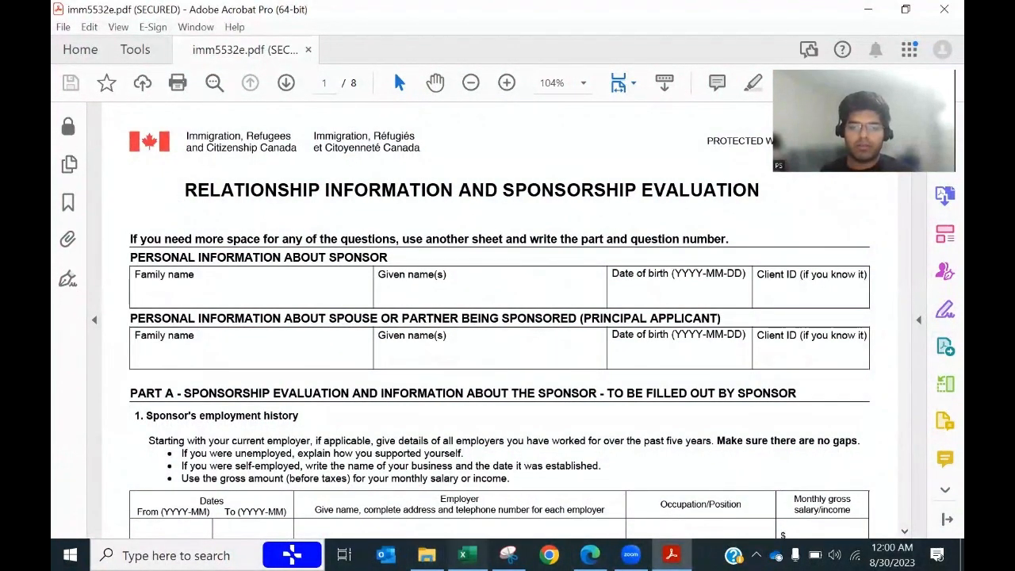
Step: Replace the mistyped sponsor family name with the last name copied from the Sponsor -IMM1344 sheet
{"action": "left_click", "coordinate": [463, 555]}
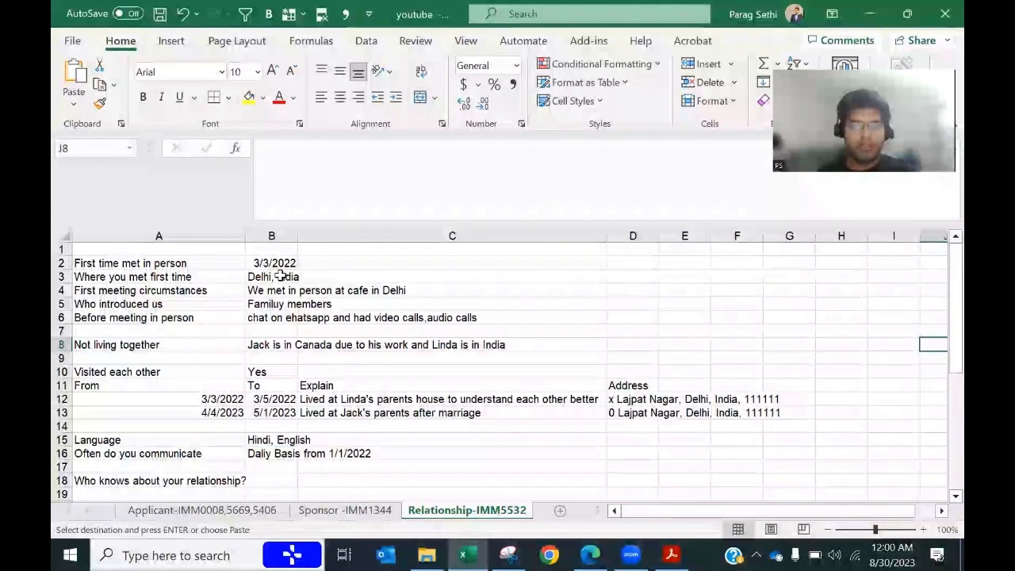
{"action": "key", "text": "alt+Tab"}
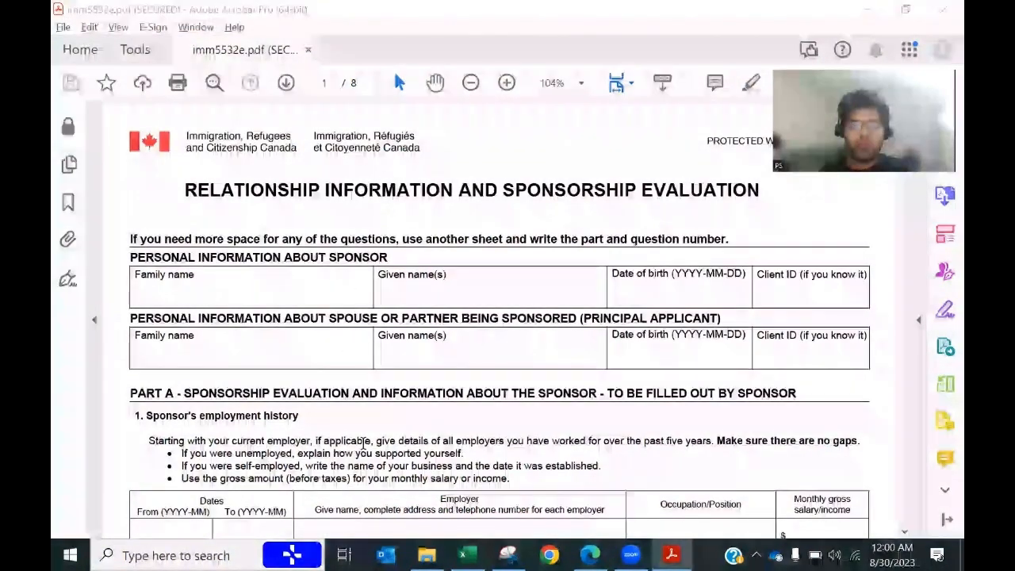
{"action": "key", "text": "alt+Tab"}
{"action": "left_click", "coordinate": [345, 510]}
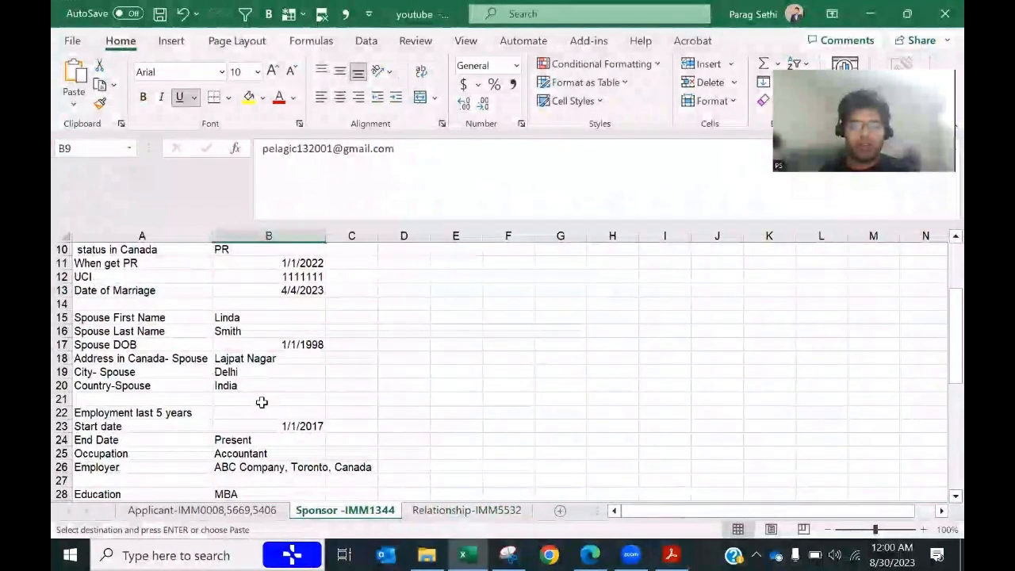
{"action": "scroll", "coordinate": [283, 397], "scroll_direction": "up", "scroll_amount": 3}
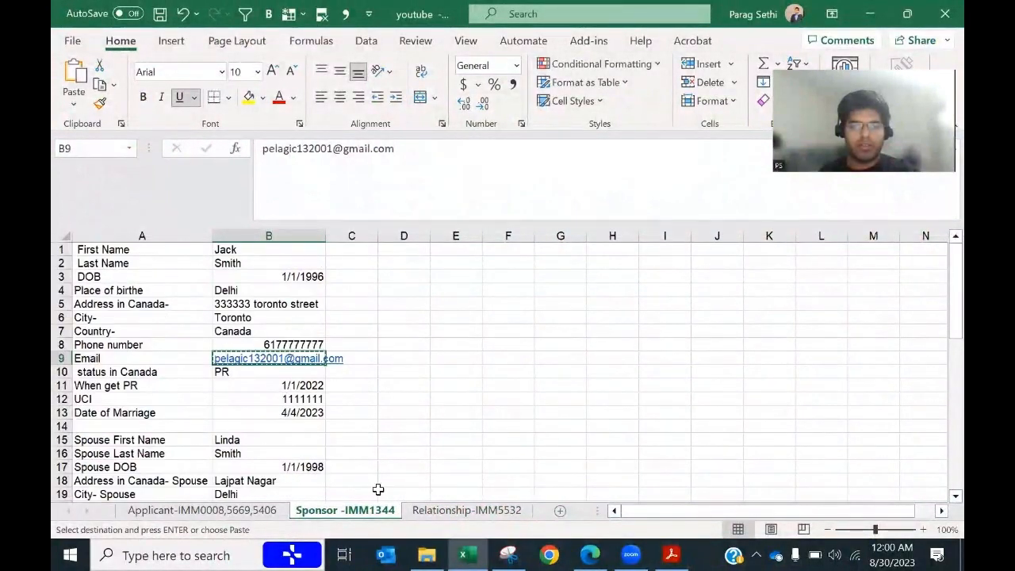
{"action": "key", "text": "alt+Tab"}
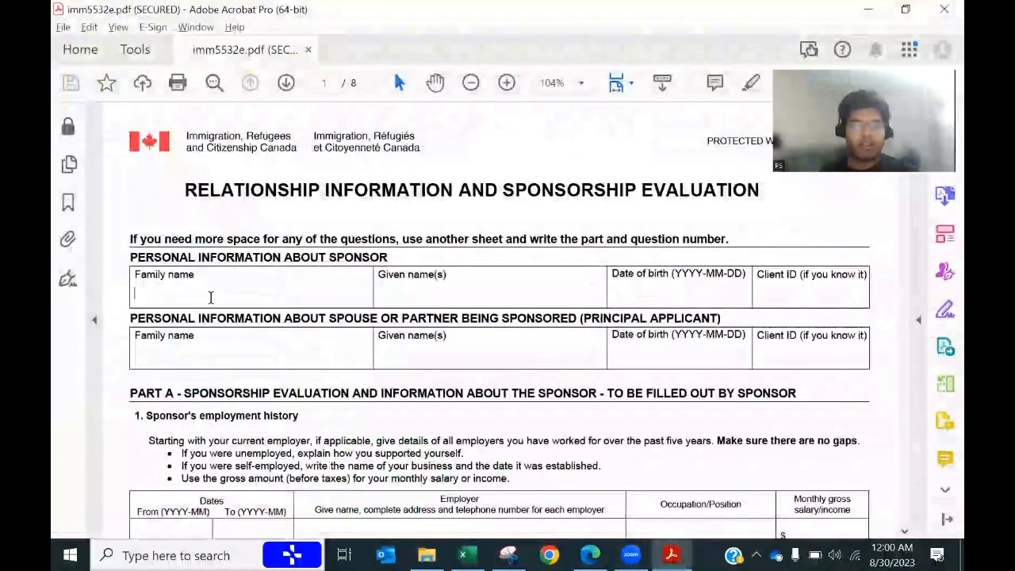
{"action": "type", "text": "sMITH"}
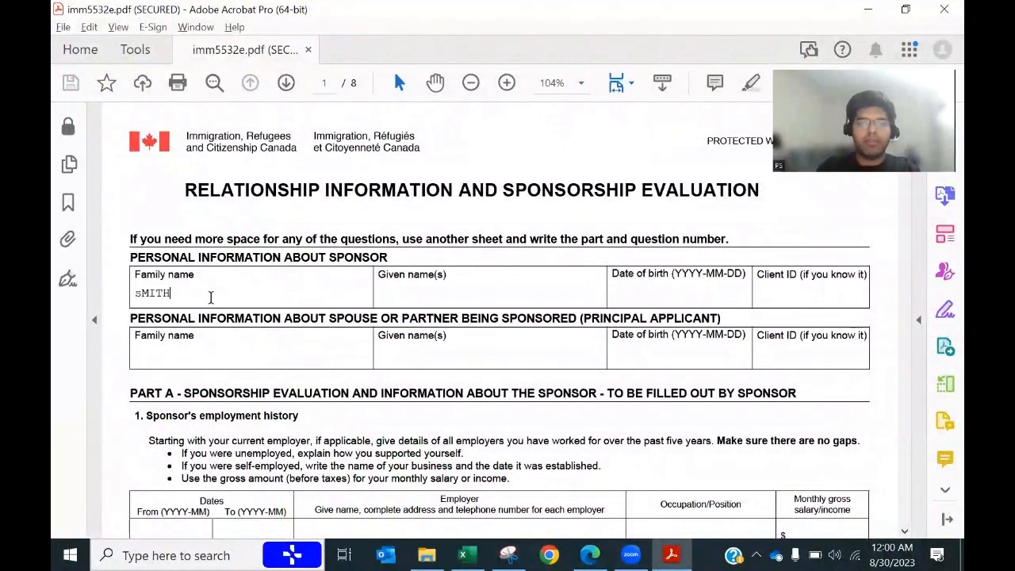
{"action": "key", "text": "alt+Tab"}
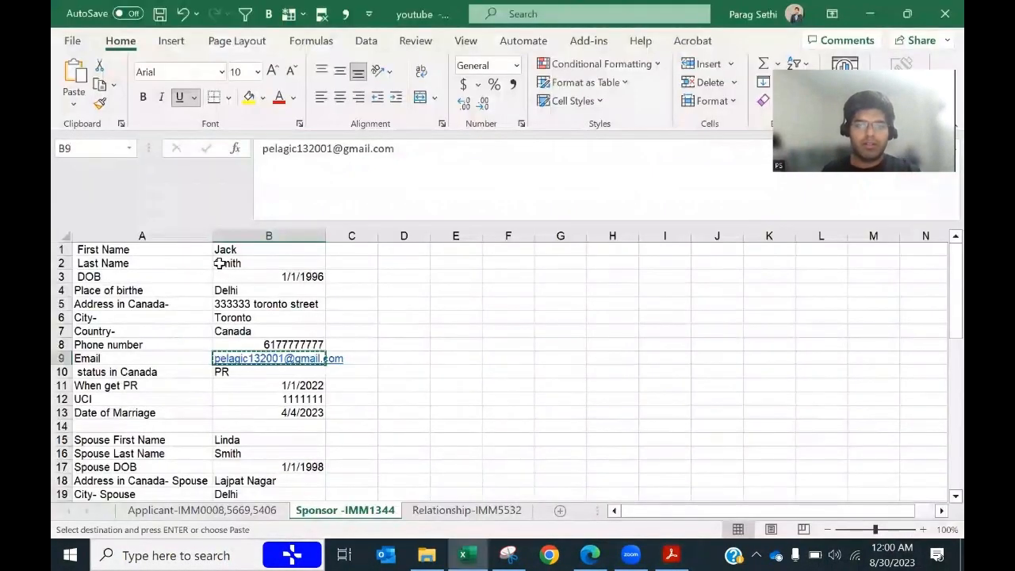
{"action": "left_click", "coordinate": [219, 263]}
{"action": "key", "text": "ctrl+c"}
{"action": "key", "text": "alt+Tab"}
{"action": "double_click", "coordinate": [164, 296]}
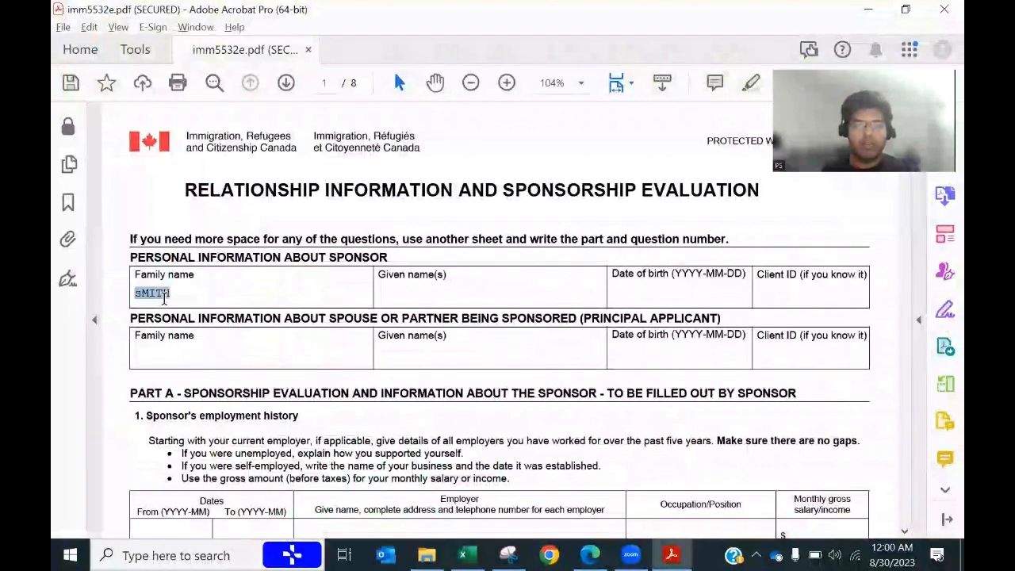
{"action": "key", "text": "ctrl+v"}
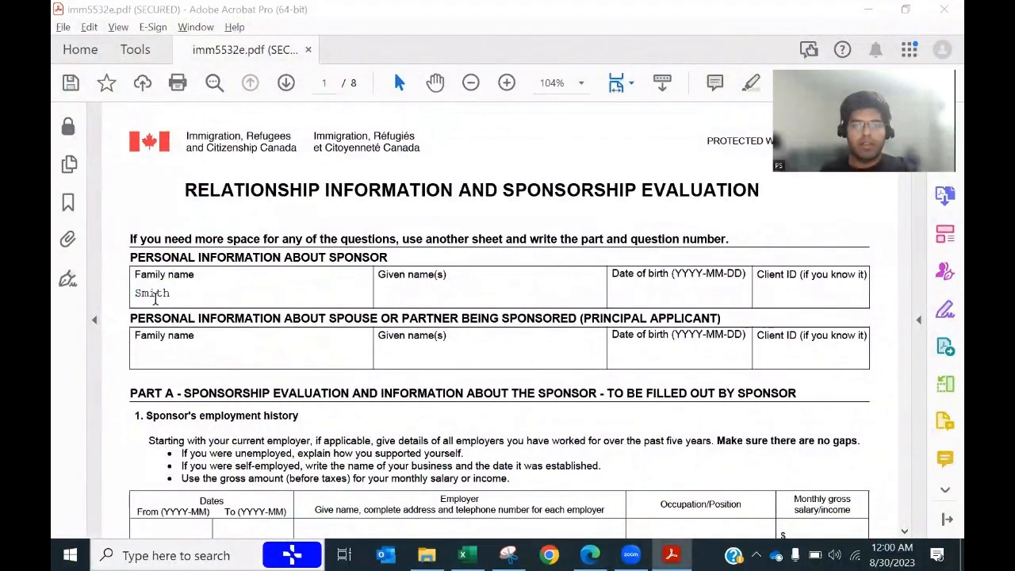
Step: Fill the sponsor's given name from cell B1 and date of birth 1996-01-01
{"action": "key", "text": "alt+Tab"}
{"action": "left_click", "coordinate": [227, 248]}
{"action": "key", "text": "ctrl+c"}
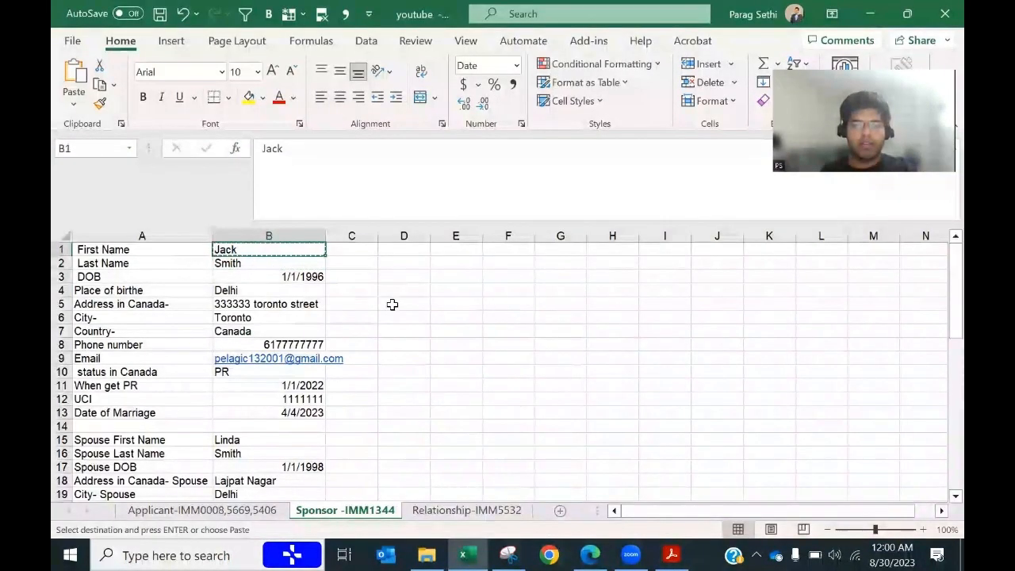
{"action": "key", "text": "alt+Tab"}
{"action": "key", "text": "Tab"}
{"action": "key", "text": "ctrl+v"}
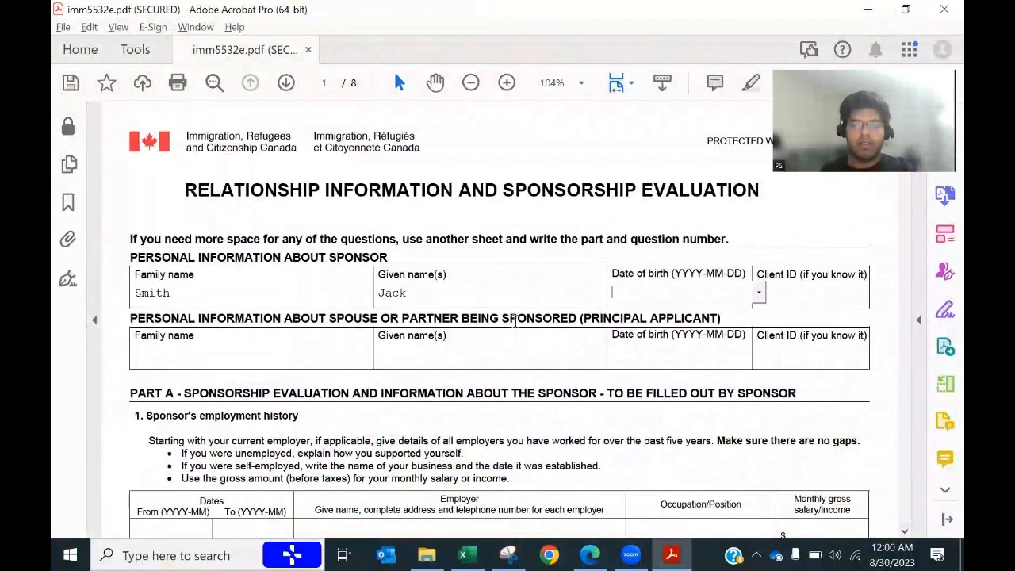
{"action": "key", "text": "alt+Tab"}
{"action": "key", "text": "alt+Tab"}
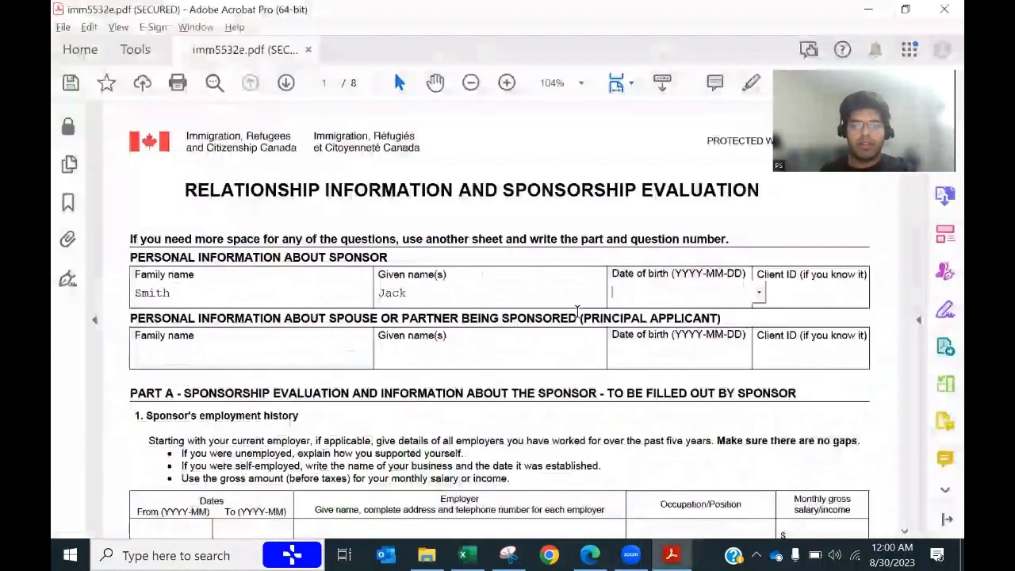
{"action": "key", "text": "Tab"}
{"action": "type", "text": "1996-01"}
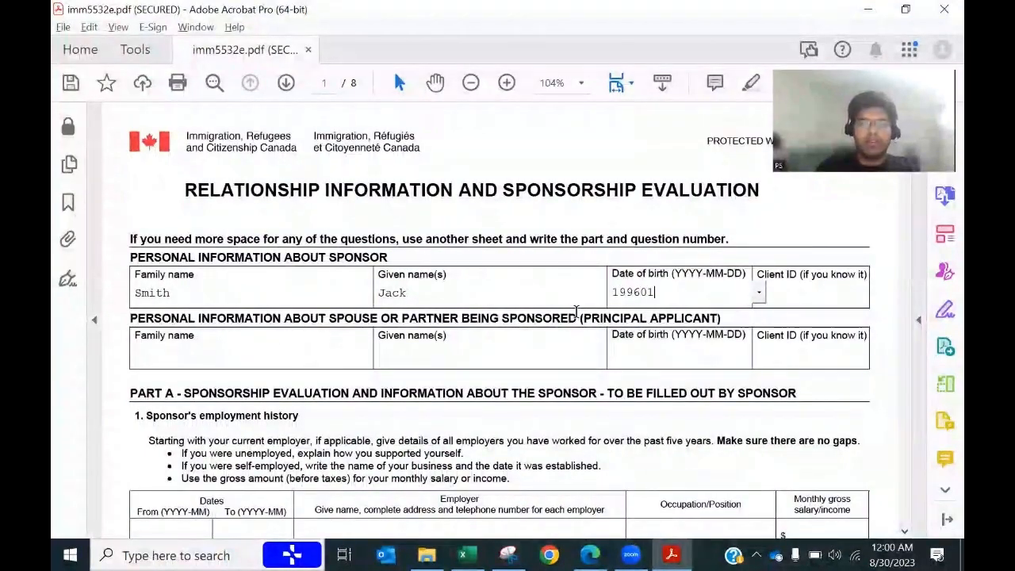
{"action": "type", "text": "-01"}
{"action": "key", "text": "Tab"}
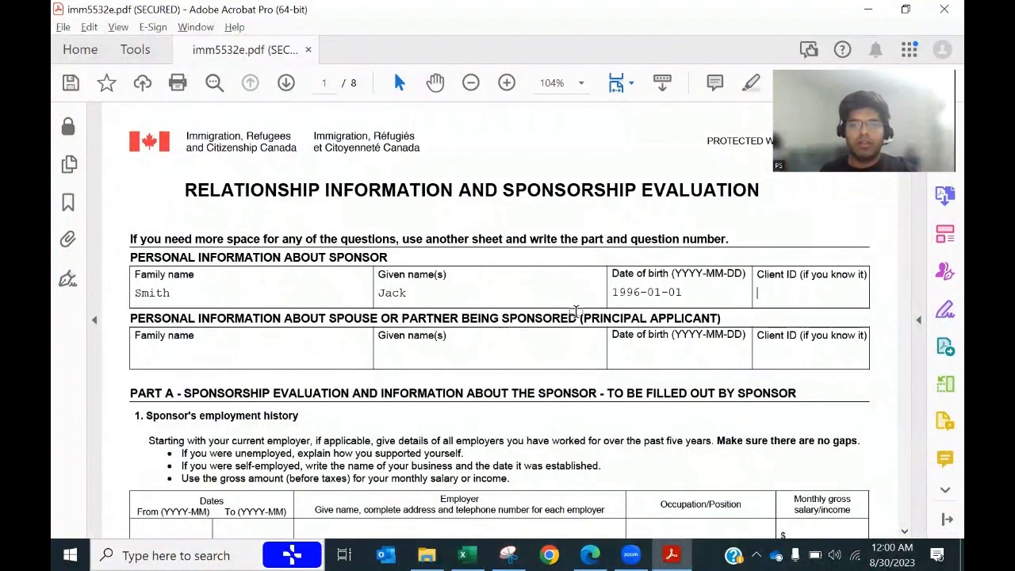
Step: Paste the sponsor's UCI from cell B12 into the Client ID field
{"action": "key", "text": "alt+Tab"}
{"action": "left_click", "coordinate": [275, 399]}
{"action": "key", "text": "ctrl+c"}
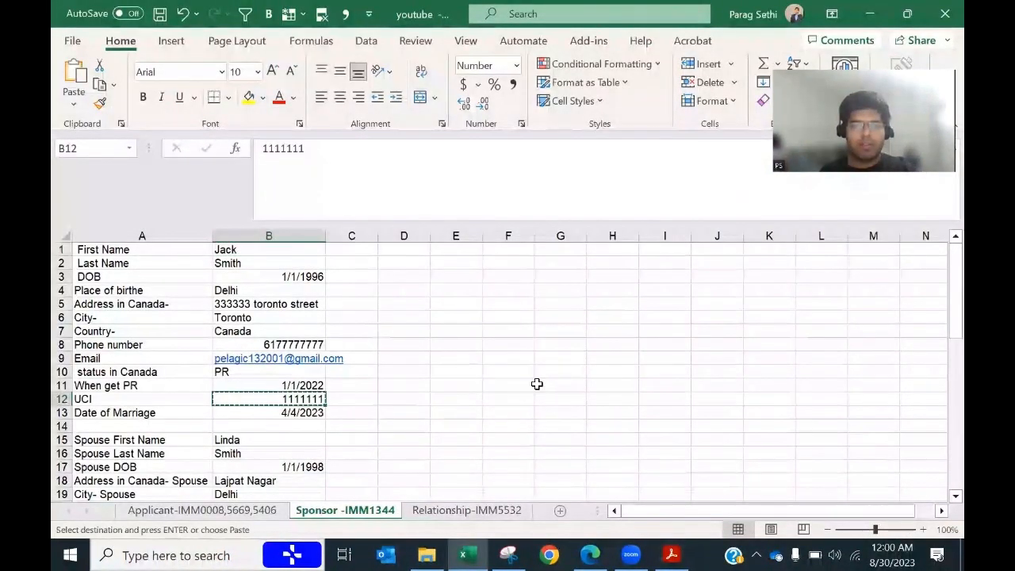
{"action": "key", "text": "alt+Tab"}
{"action": "key", "text": "ctrl+v"}
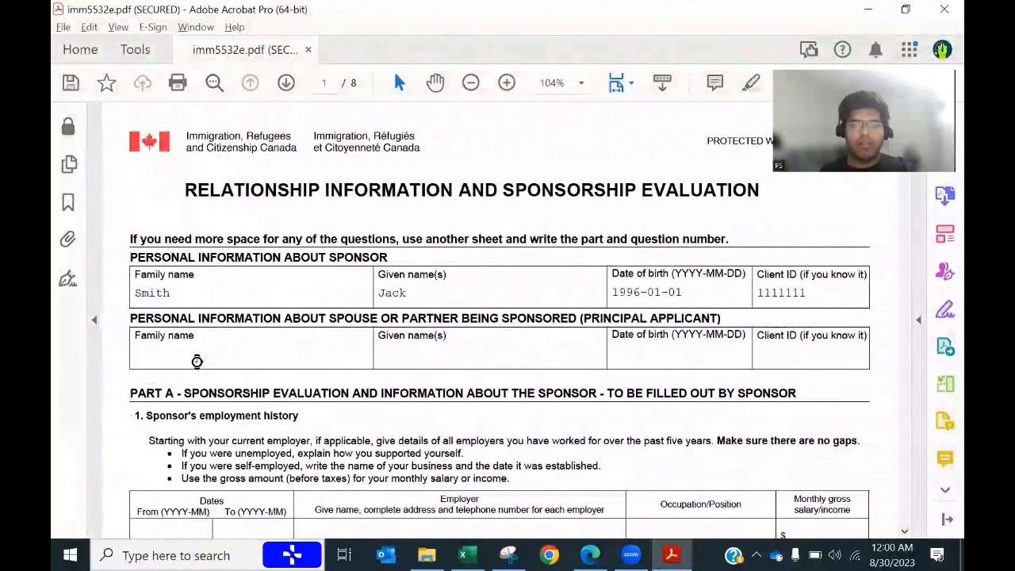
Step: Enter the spouse's family name copied from cell B16
{"action": "key", "text": "alt+Tab"}
{"action": "scroll", "coordinate": [340, 424], "scroll_direction": "down", "scroll_amount": 8}
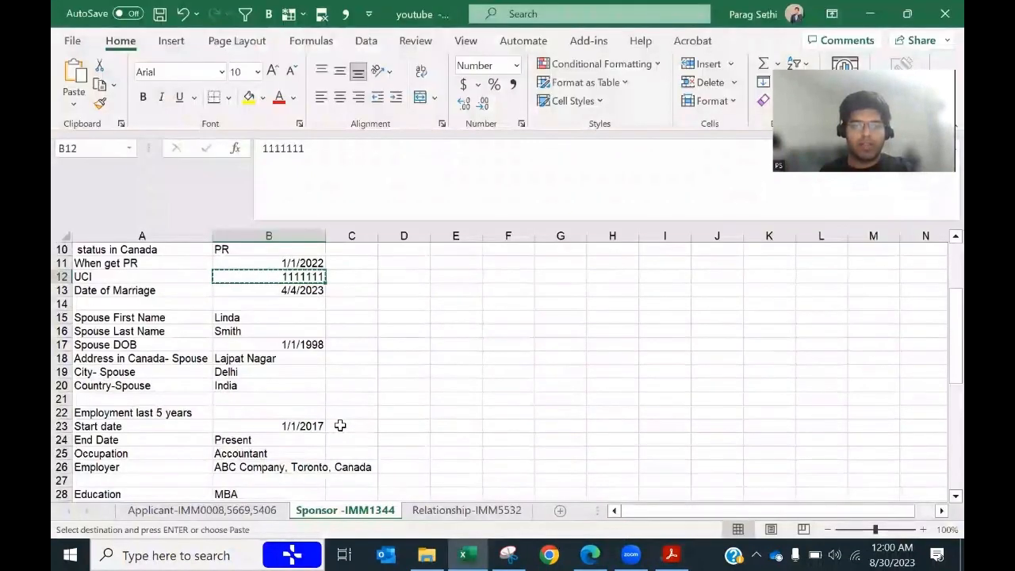
{"action": "scroll", "coordinate": [242, 404], "scroll_direction": "down", "scroll_amount": 2}
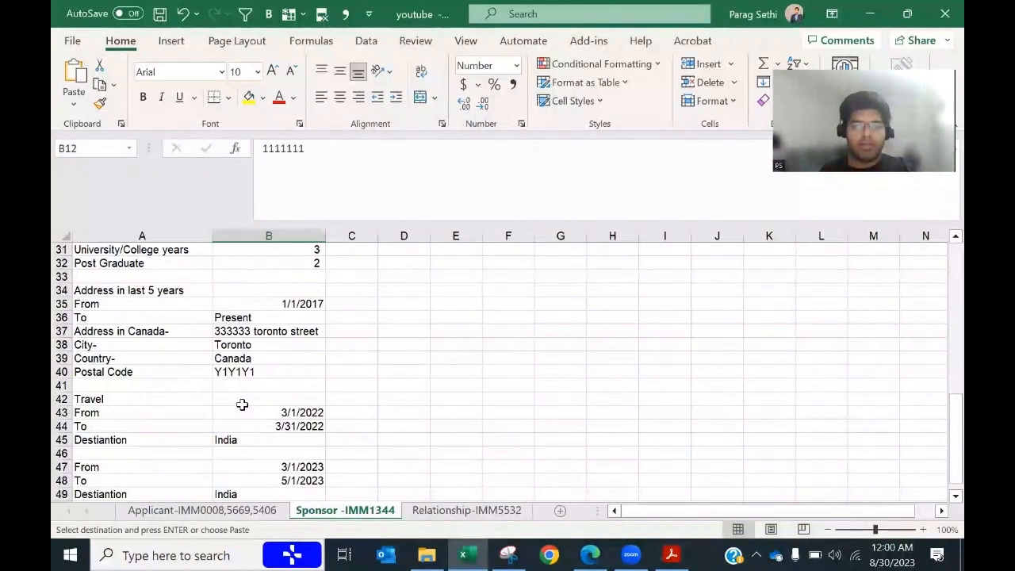
{"action": "scroll", "coordinate": [242, 405], "scroll_direction": "down", "scroll_amount": 4}
{"action": "scroll", "coordinate": [242, 404], "scroll_direction": "up", "scroll_amount": 10}
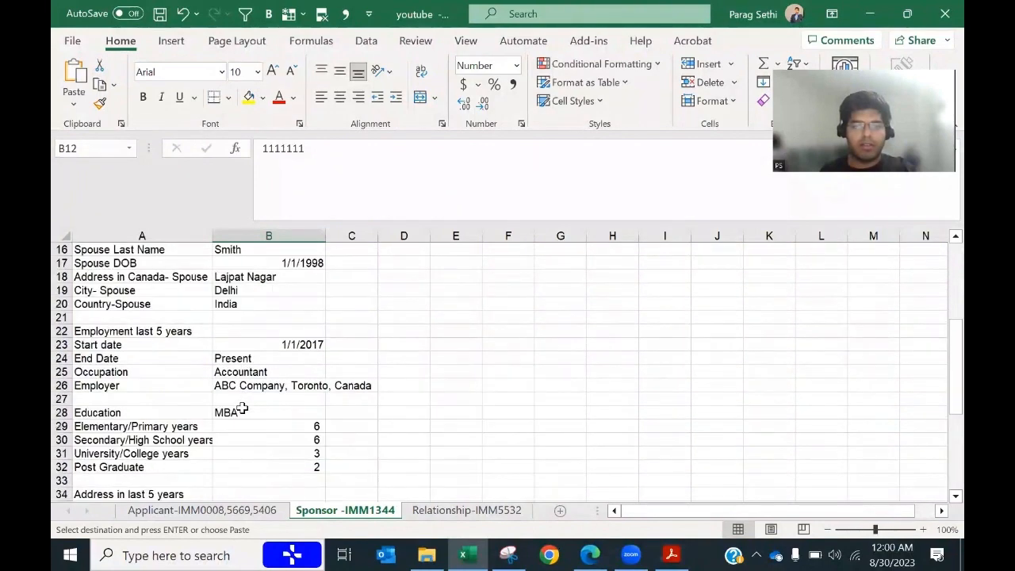
{"action": "scroll", "coordinate": [242, 407], "scroll_direction": "up", "scroll_amount": 1}
{"action": "left_click", "coordinate": [270, 335]}
{"action": "key", "text": "ctrl+c"}
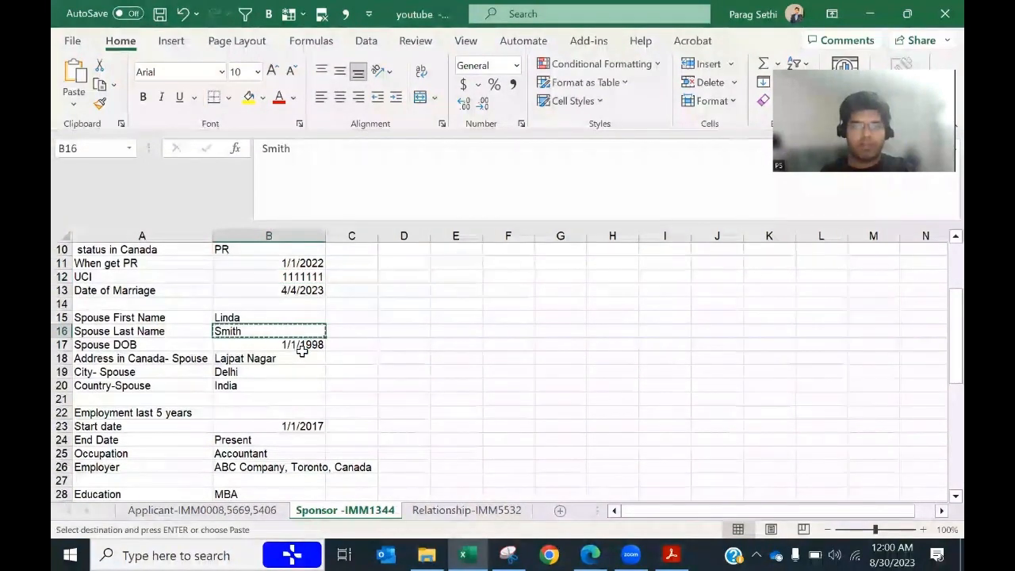
{"action": "key", "text": "alt+Tab"}
{"action": "key", "text": "ctrl+v"}
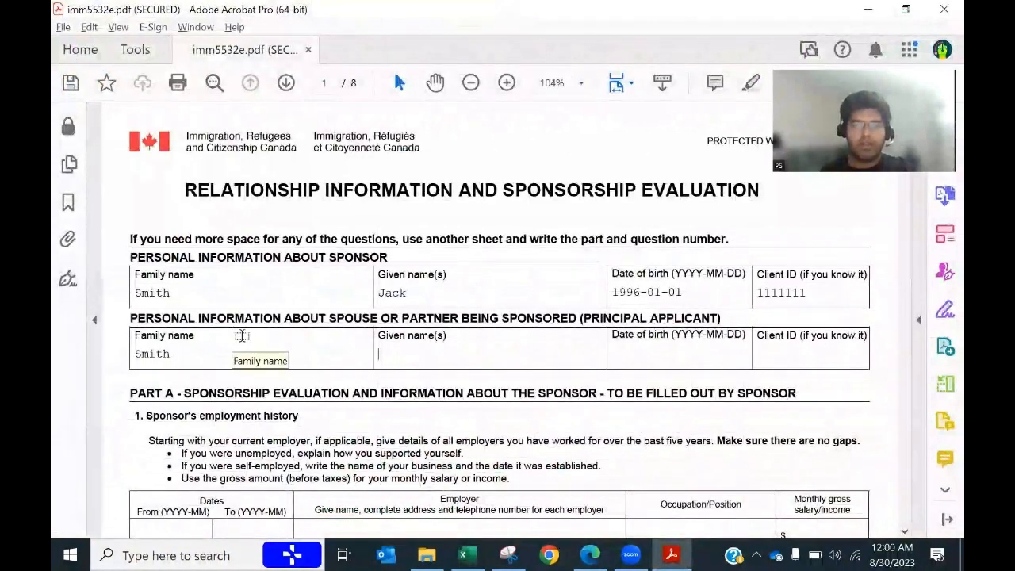
Step: Enter the spouse's given name from cell B15 and date of birth 1998-01-01
{"action": "key", "text": "alt+Tab"}
{"action": "left_click", "coordinate": [262, 318]}
{"action": "key", "text": "ctrl+c"}
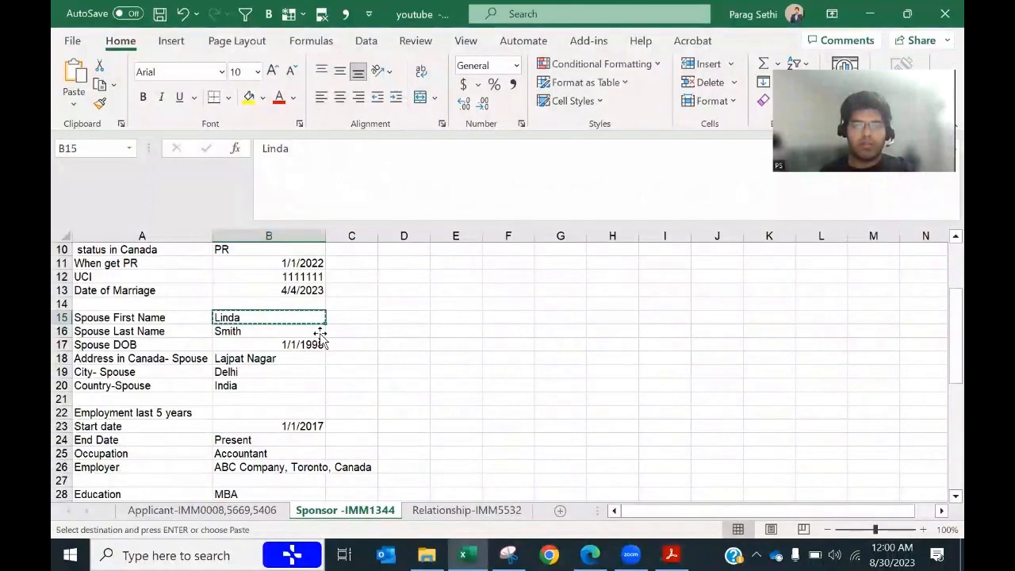
{"action": "key", "text": "alt+Tab"}
{"action": "key", "text": "ctrl+v"}
{"action": "key", "text": "Tab"}
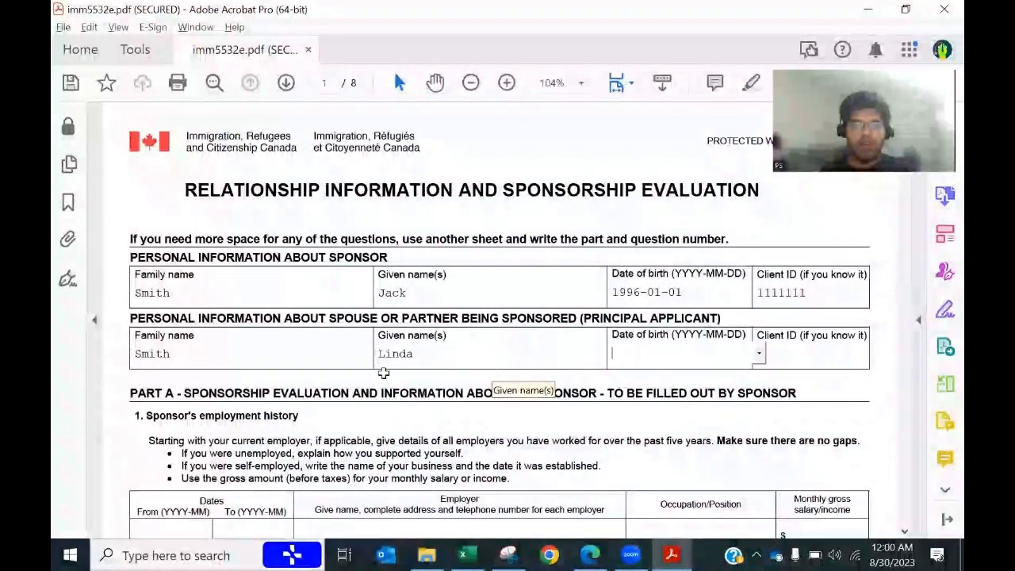
{"action": "key", "text": "alt+Tab"}
{"action": "key", "text": "alt+Tab"}
{"action": "type", "text": "1"}
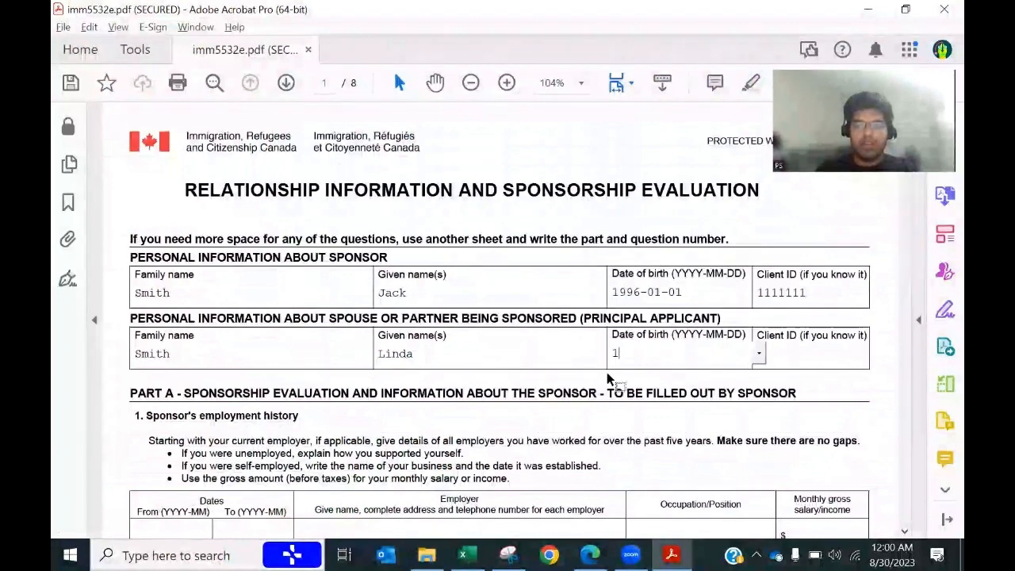
{"action": "type", "text": "998-01-01"}
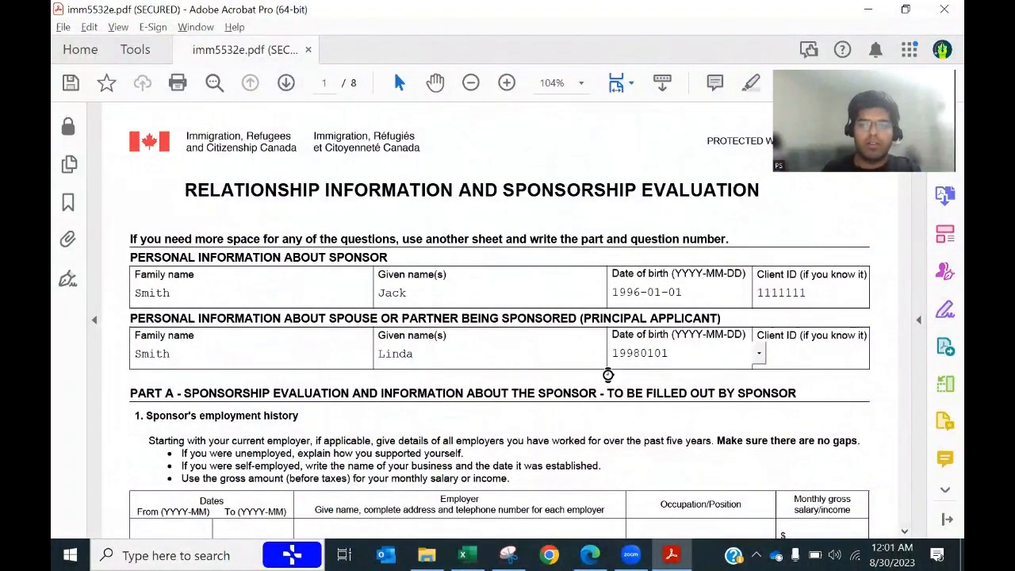
{"action": "key", "text": "Tab"}
{"action": "key", "text": "alt+Tab"}
{"action": "key", "text": "alt+Tab"}
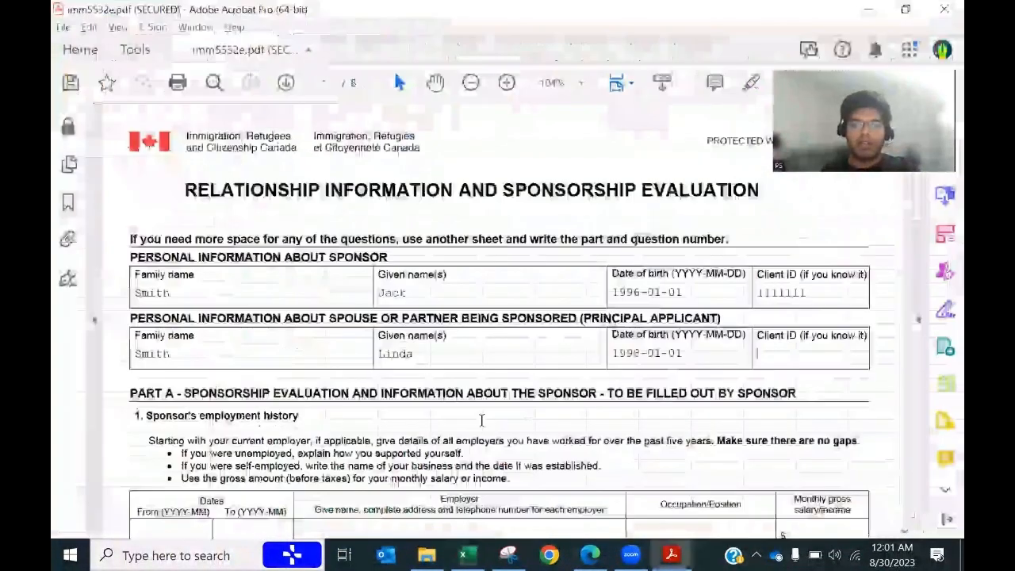
Step: Read Part A's employment history instructions, including the five-year requirement, then return to Excel
{"action": "scroll", "coordinate": [428, 426], "scroll_direction": "down", "scroll_amount": 2}
{"action": "scroll", "coordinate": [428, 426], "scroll_direction": "down", "scroll_amount": 2}
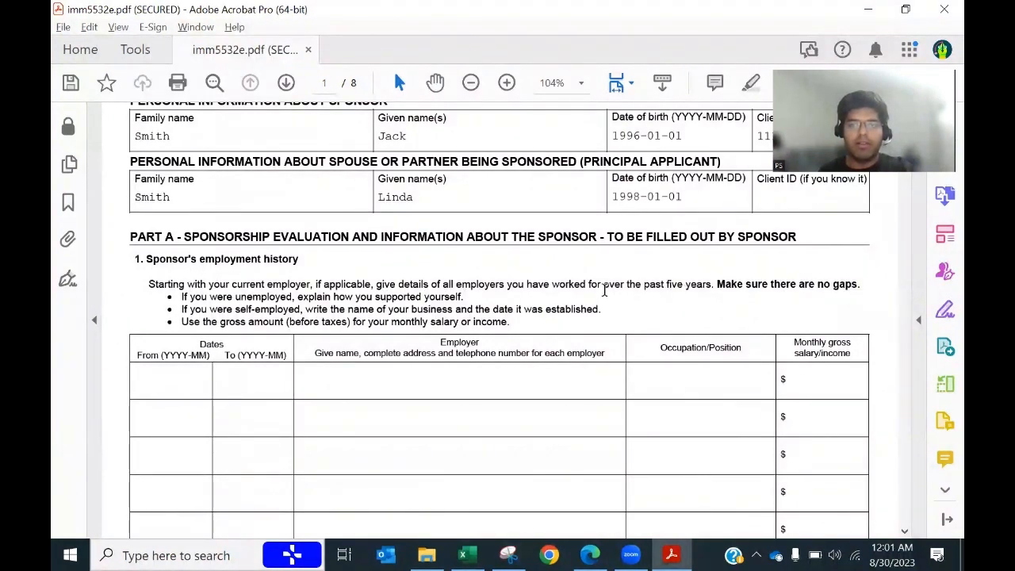
{"action": "left_click_drag", "start_coordinate": [589, 284], "coordinate": [712, 284]}
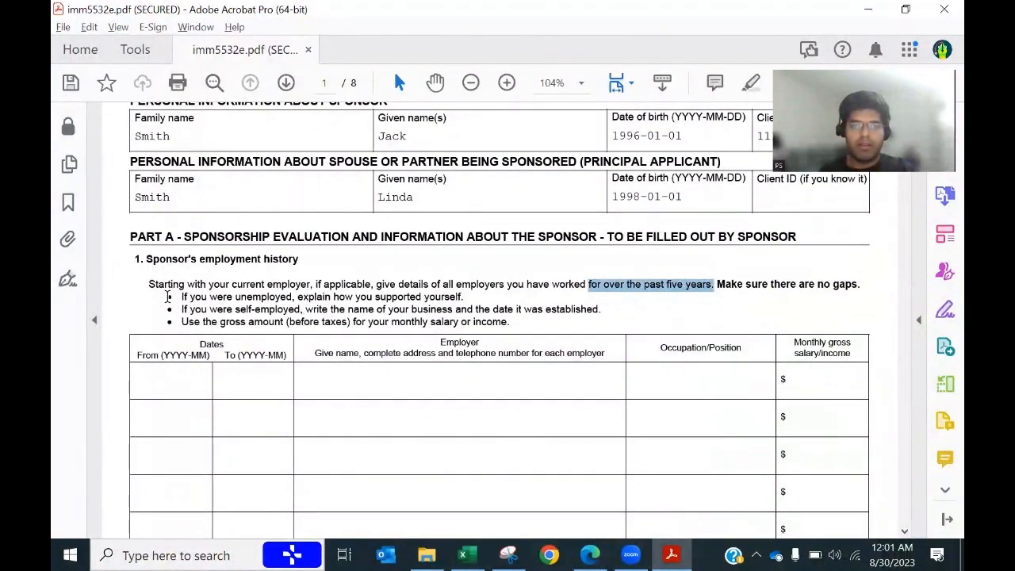
{"action": "left_click_drag", "start_coordinate": [151, 287], "coordinate": [280, 290]}
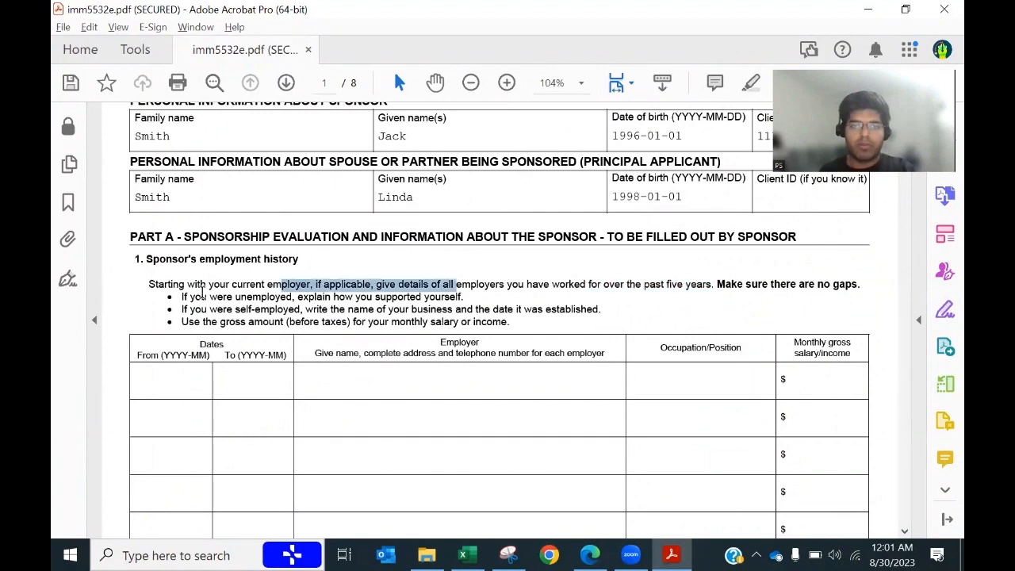
{"action": "left_click", "coordinate": [157, 291]}
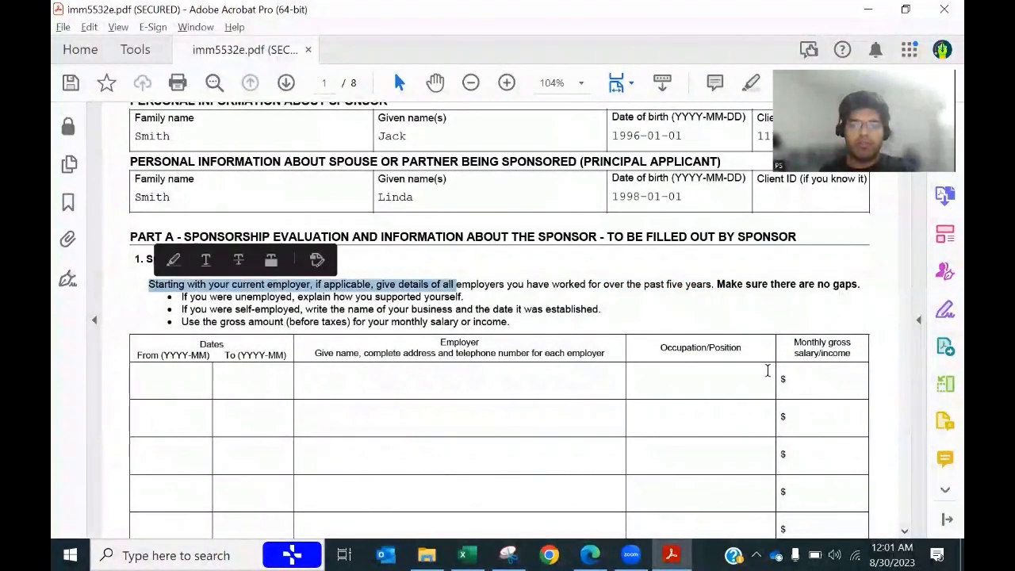
{"action": "key", "text": "alt+Tab"}
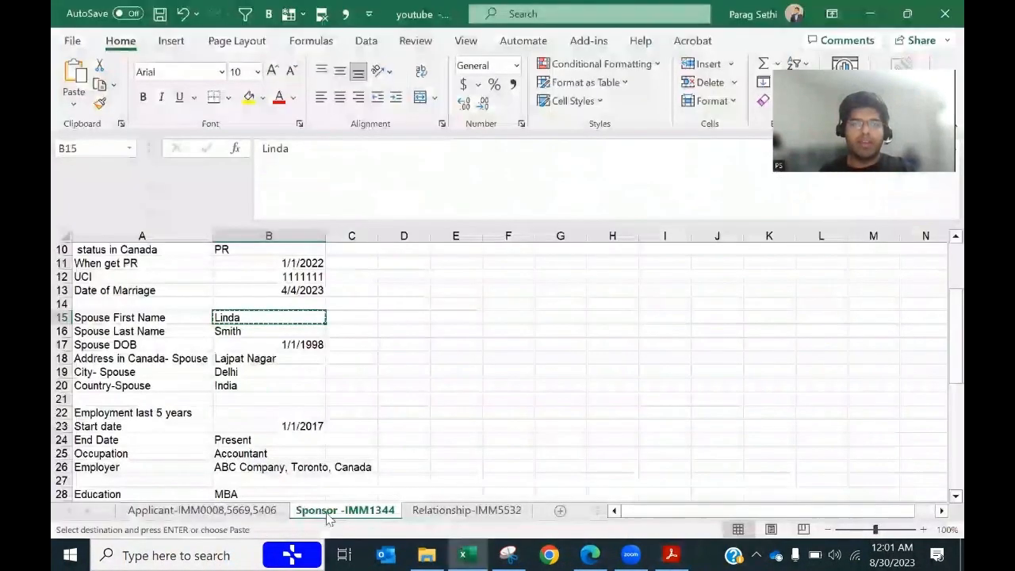
Step: Look through the data on the Relationship-IMM5532 sheet
{"action": "left_click", "coordinate": [473, 513]}
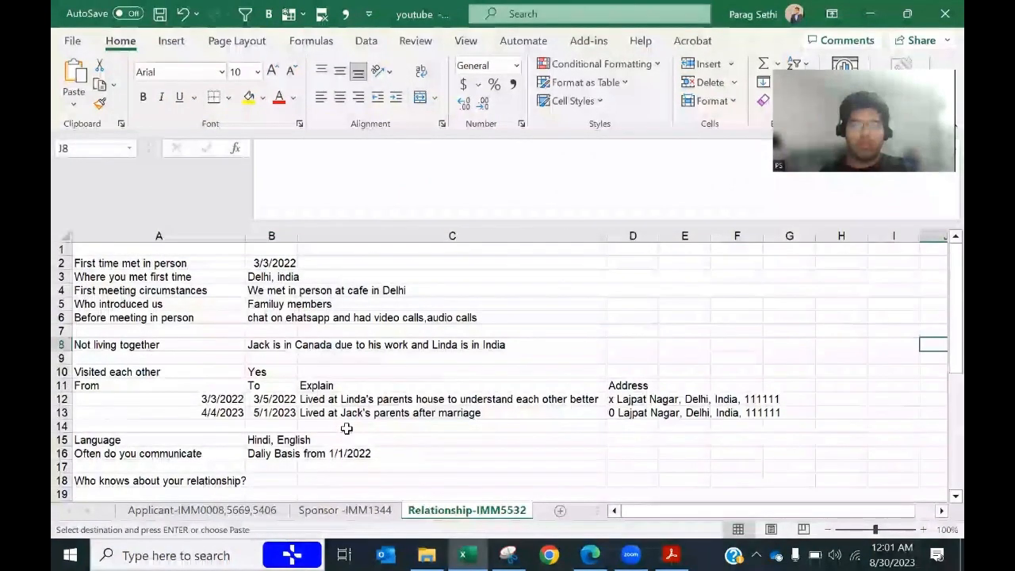
{"action": "scroll", "coordinate": [346, 428], "scroll_direction": "down", "scroll_amount": 2}
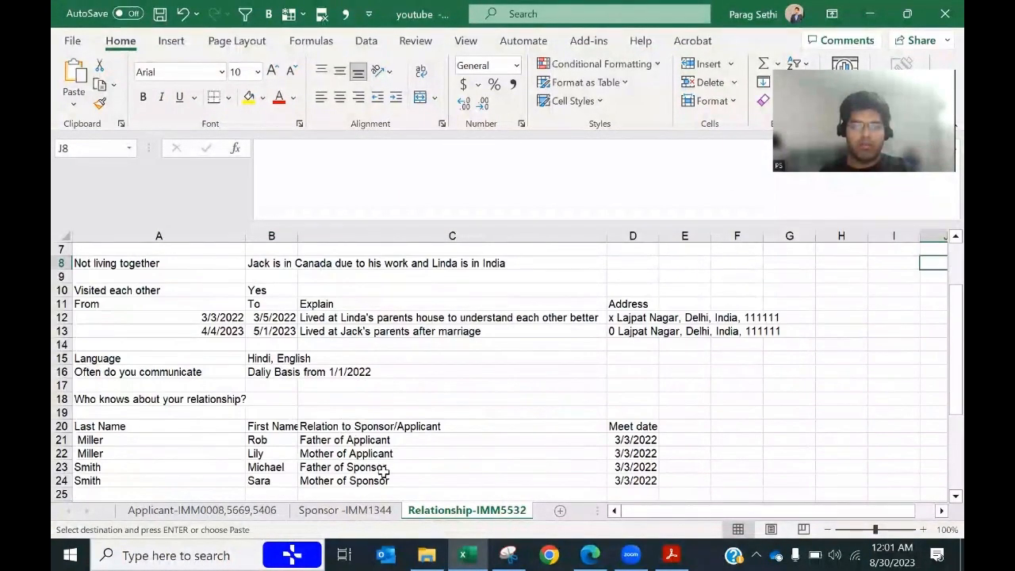
{"action": "scroll", "coordinate": [384, 437], "scroll_direction": "up", "scroll_amount": 1}
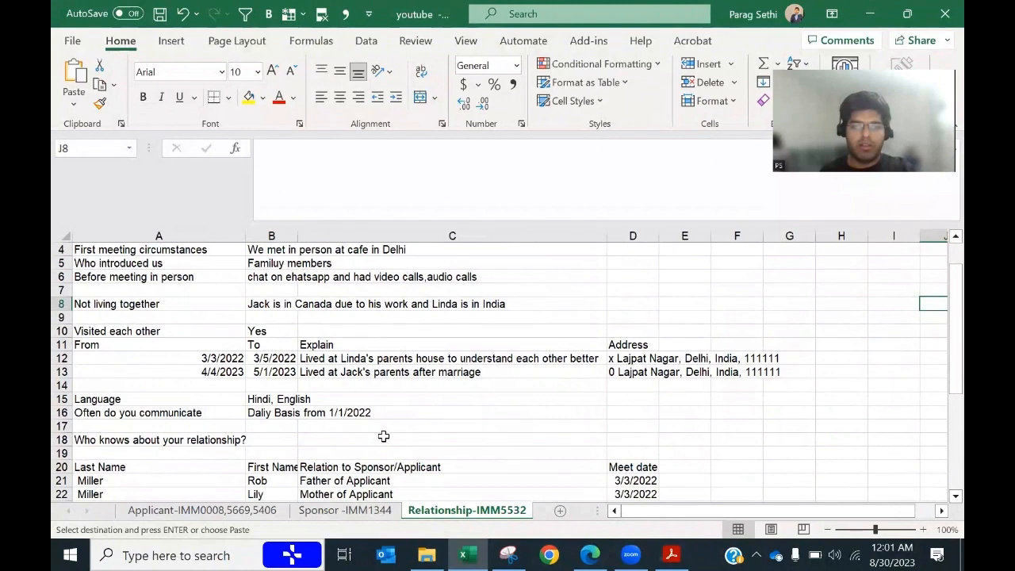
{"action": "scroll", "coordinate": [384, 437], "scroll_direction": "up", "scroll_amount": 1}
{"action": "scroll", "coordinate": [384, 437], "scroll_direction": "down", "scroll_amount": 4}
{"action": "scroll", "coordinate": [384, 436], "scroll_direction": "down", "scroll_amount": 2}
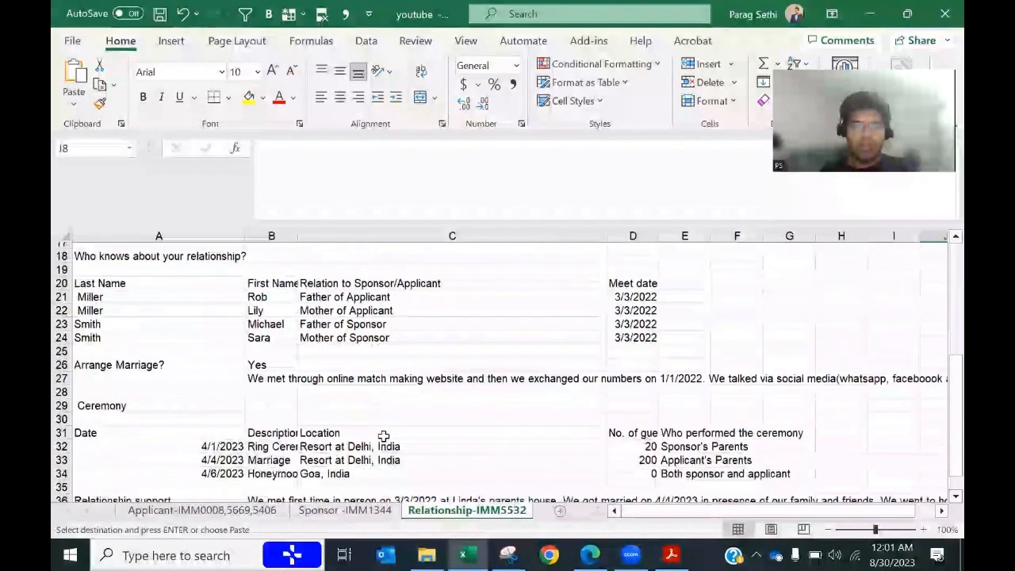
{"action": "scroll", "coordinate": [384, 437], "scroll_direction": "down", "scroll_amount": 1}
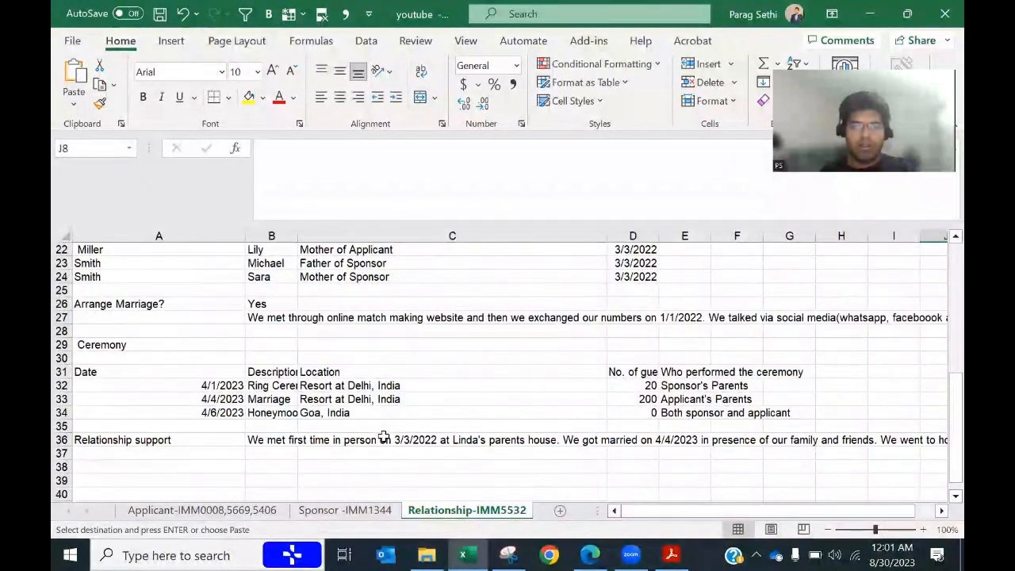
{"action": "scroll", "coordinate": [384, 437], "scroll_direction": "down", "scroll_amount": 2}
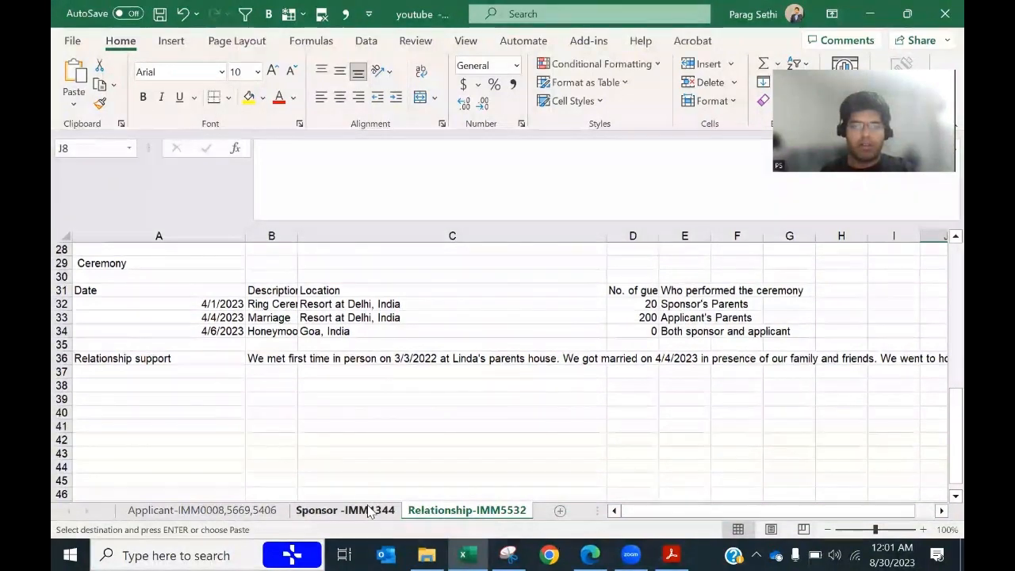
Step: Check the sponsor's employment rows on the Sponsor -IMM1344 sheet and place the caret in the form's From date field
{"action": "left_click", "coordinate": [369, 512]}
{"action": "scroll", "coordinate": [315, 451], "scroll_direction": "down", "scroll_amount": 4}
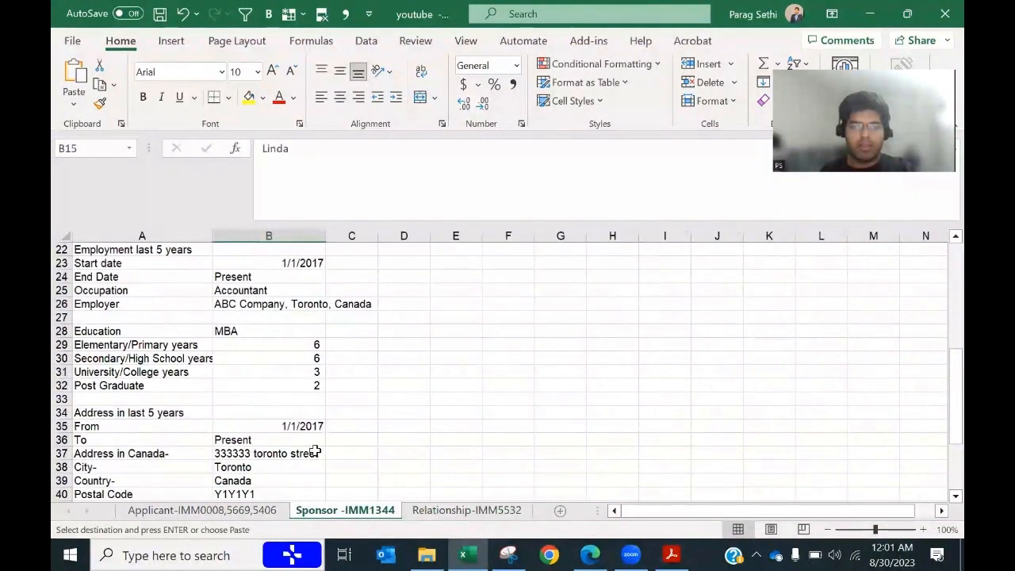
{"action": "scroll", "coordinate": [315, 452], "scroll_direction": "down", "scroll_amount": 1}
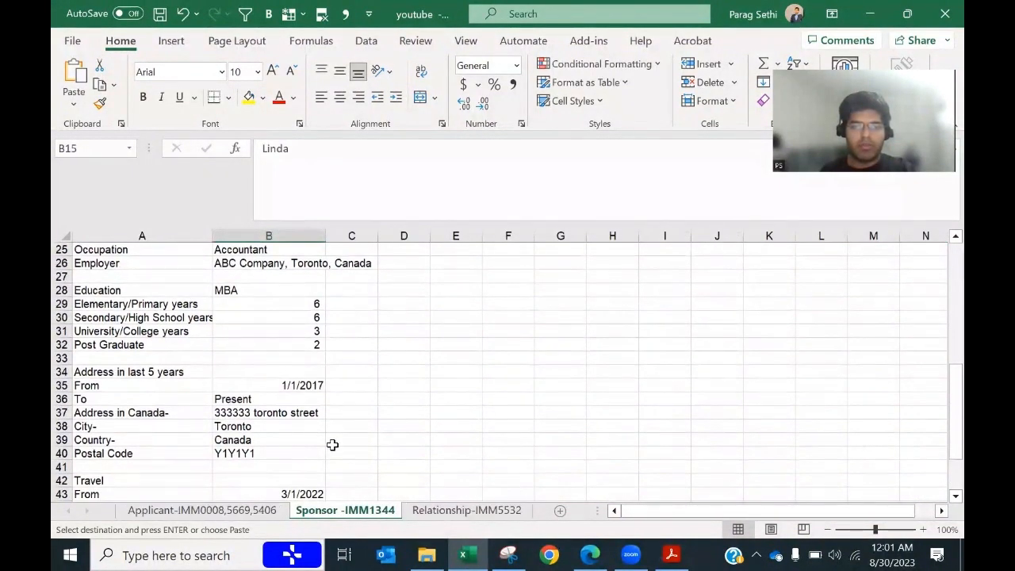
{"action": "scroll", "coordinate": [332, 445], "scroll_direction": "up", "scroll_amount": 2}
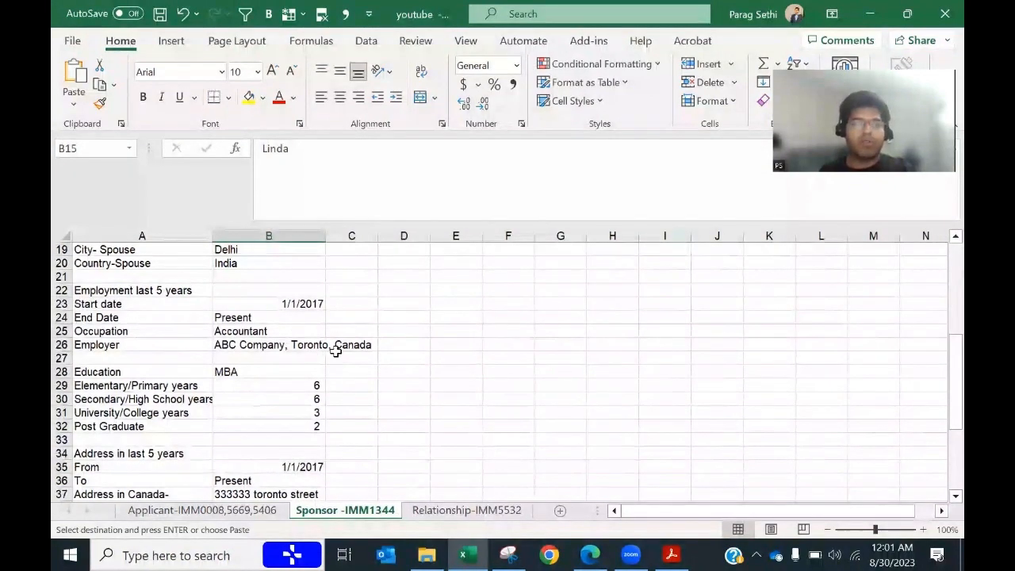
{"action": "key", "text": "alt+Tab"}
{"action": "left_click", "coordinate": [160, 376]}
{"action": "key", "text": "alt+Tab"}
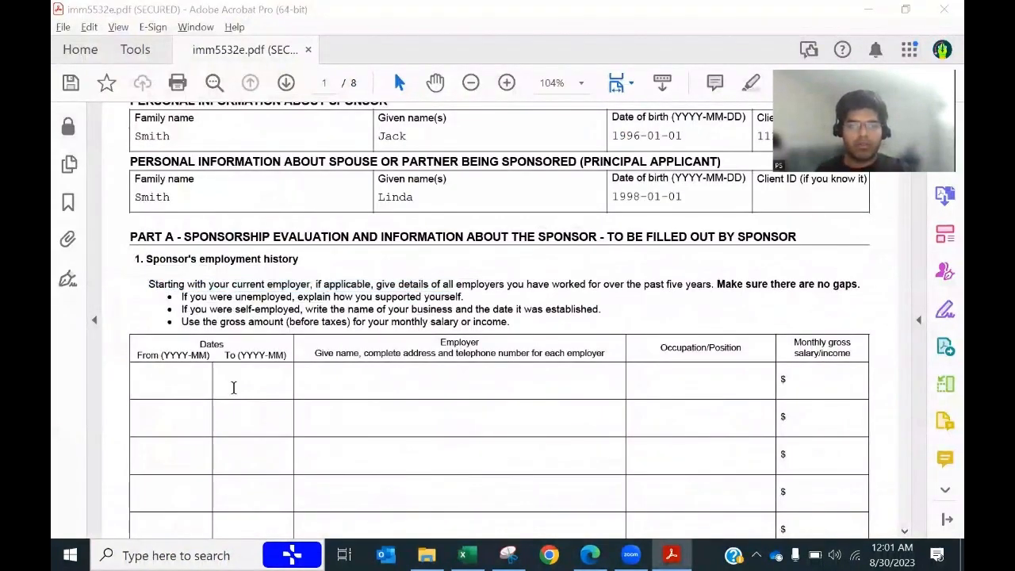
Step: Enter dates 2017-01 to 2023-08 and employer ABC Company, 2 Toronto Street ON, with phone number
{"action": "key", "text": "alt+Tab"}
{"action": "type", "text": "2"}
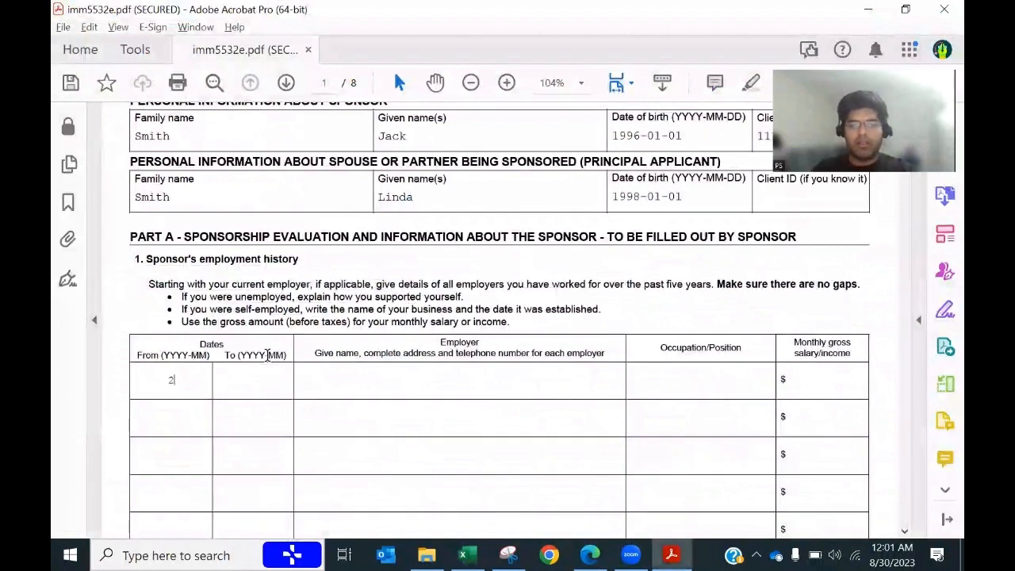
{"action": "type", "text": "01701"}
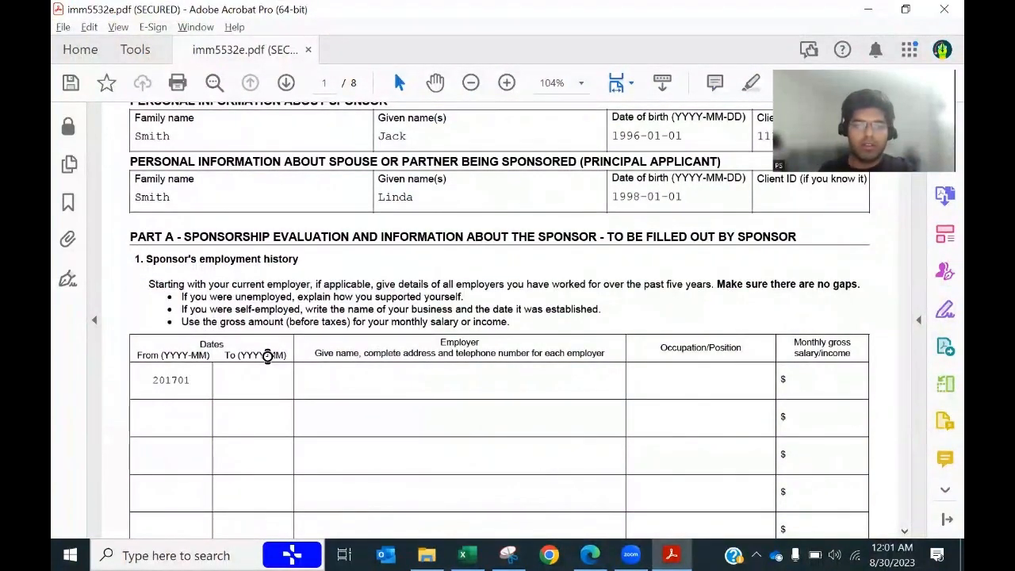
{"action": "key", "text": "Tab"}
{"action": "key", "text": "alt+Tab"}
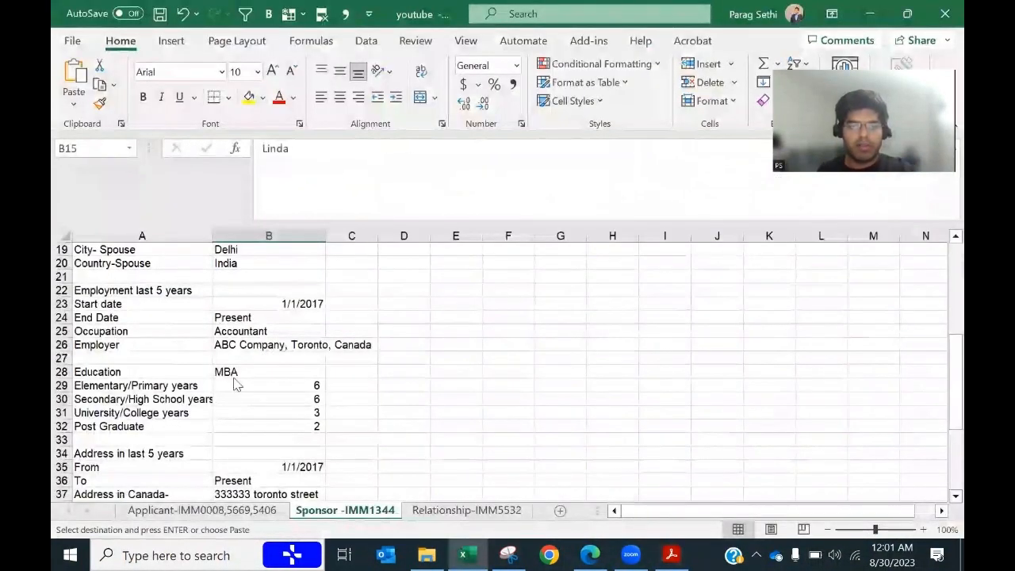
{"action": "key", "text": "alt+Tab"}
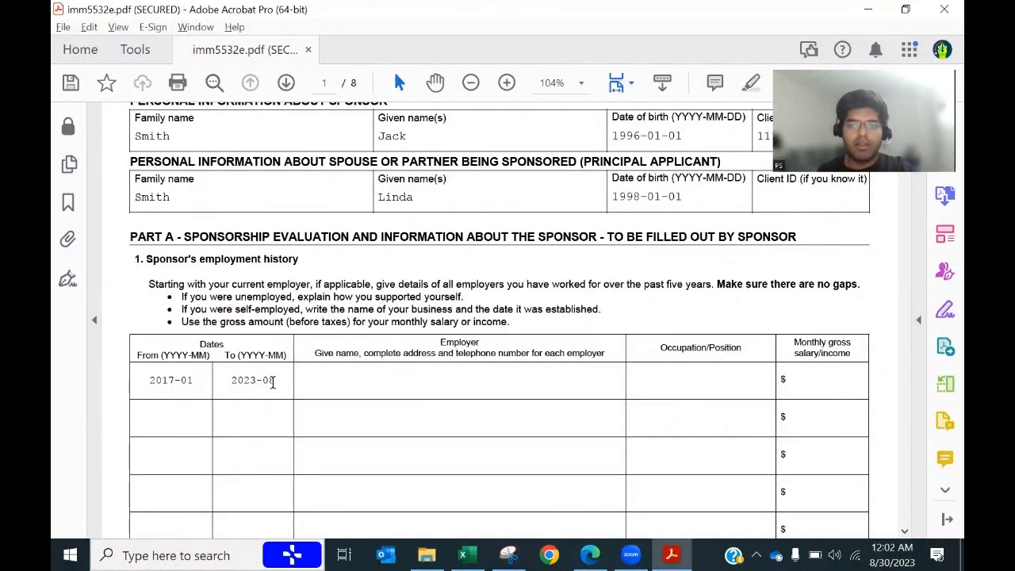
{"action": "type", "text": "ABC Company,2 Toronto Street ON"}
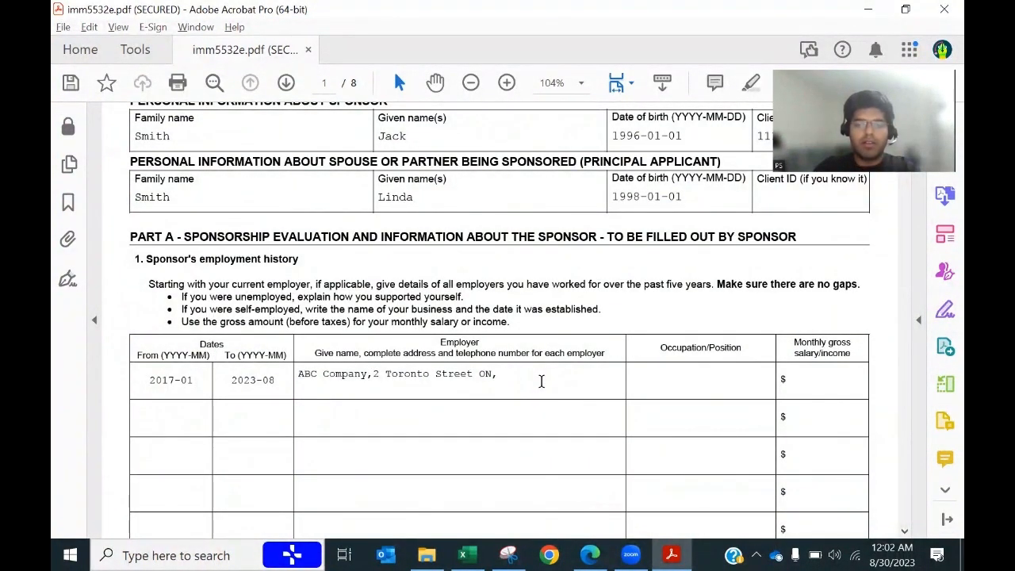
{"action": "type", "text": ", 6666666666"}
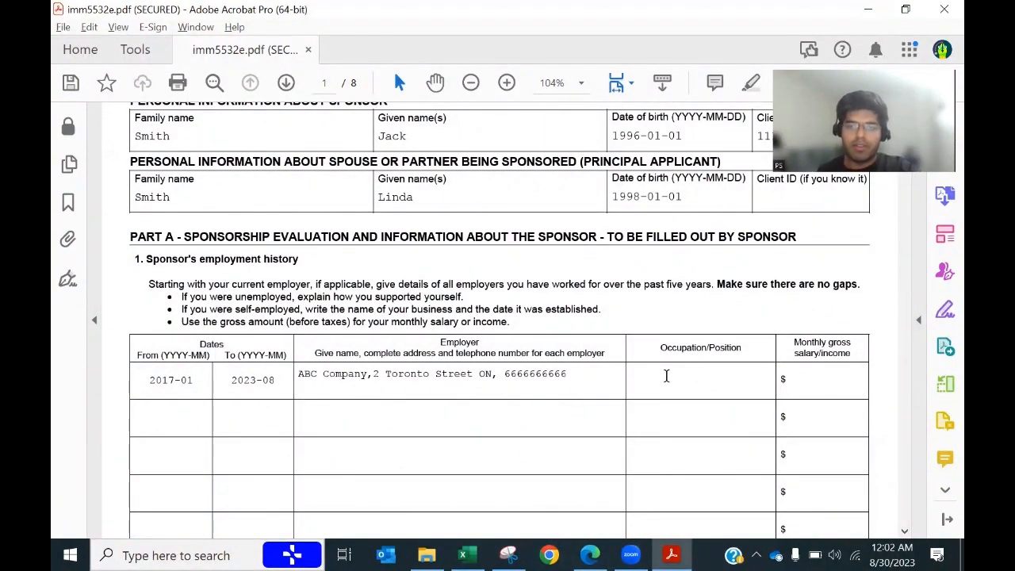
Step: Copy Accountant from cell B25 into the Occupation field
{"action": "key", "text": "alt+Tab"}
{"action": "left_click", "coordinate": [235, 335]}
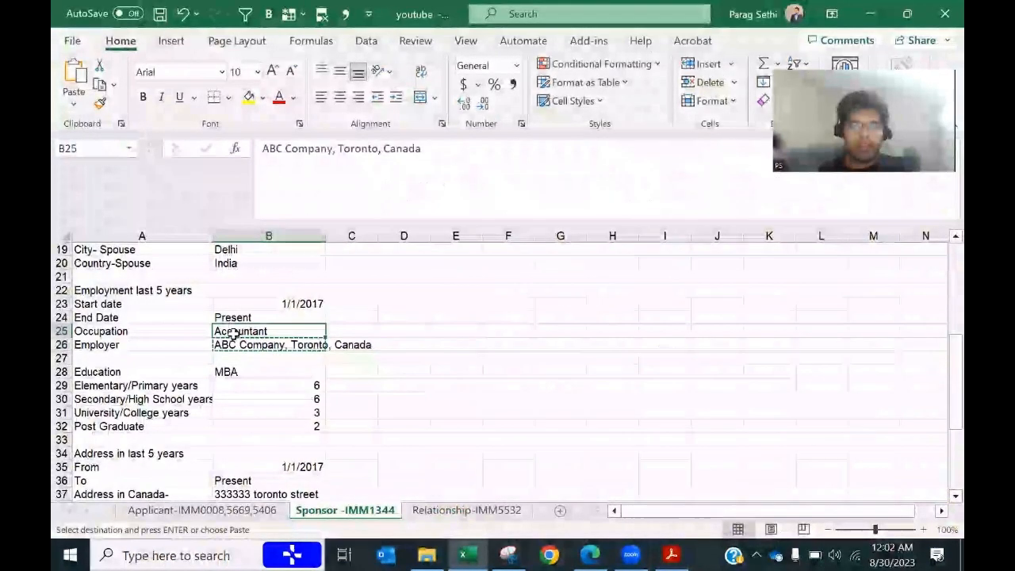
{"action": "key", "text": "ctrl+c"}
{"action": "key", "text": "alt+Tab"}
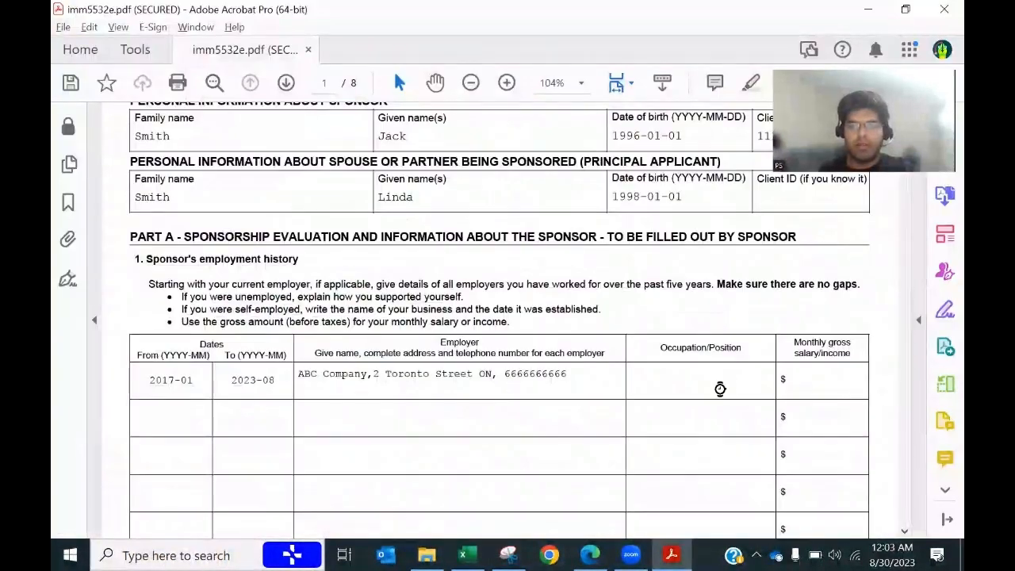
{"action": "left_click", "coordinate": [720, 389]}
{"action": "key", "text": "ctrl+v"}
Step: Enter a monthly gross salary of $4,000
{"action": "key", "text": "alt+Tab"}
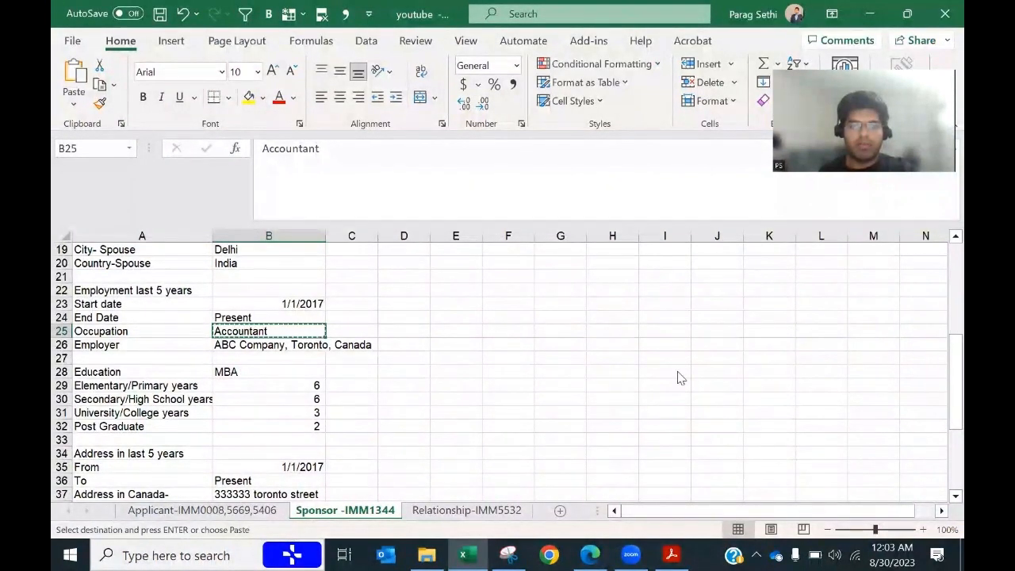
{"action": "key", "text": "alt+Tab"}
{"action": "left_click", "coordinate": [839, 379]}
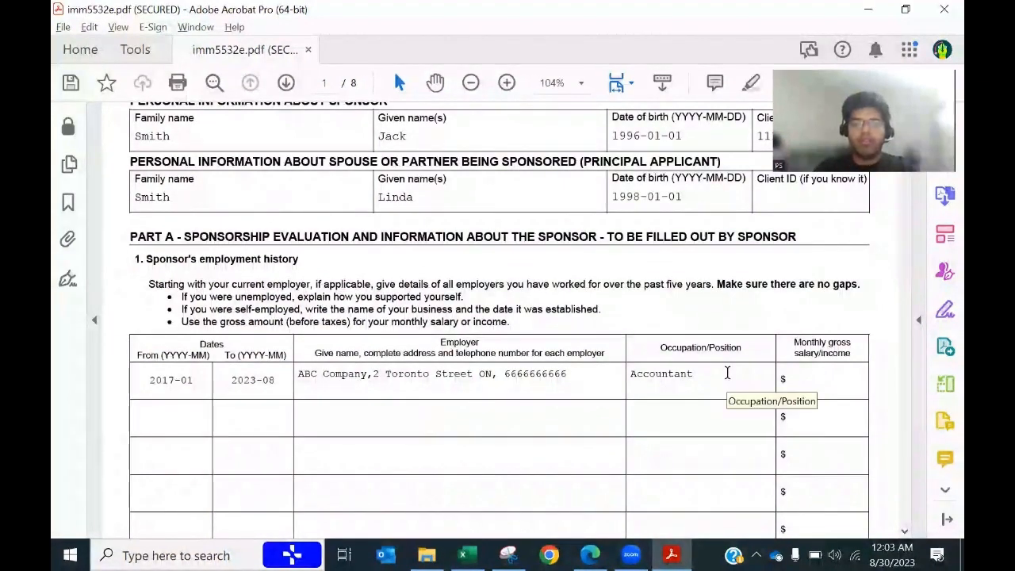
{"action": "type", "text": "4000"}
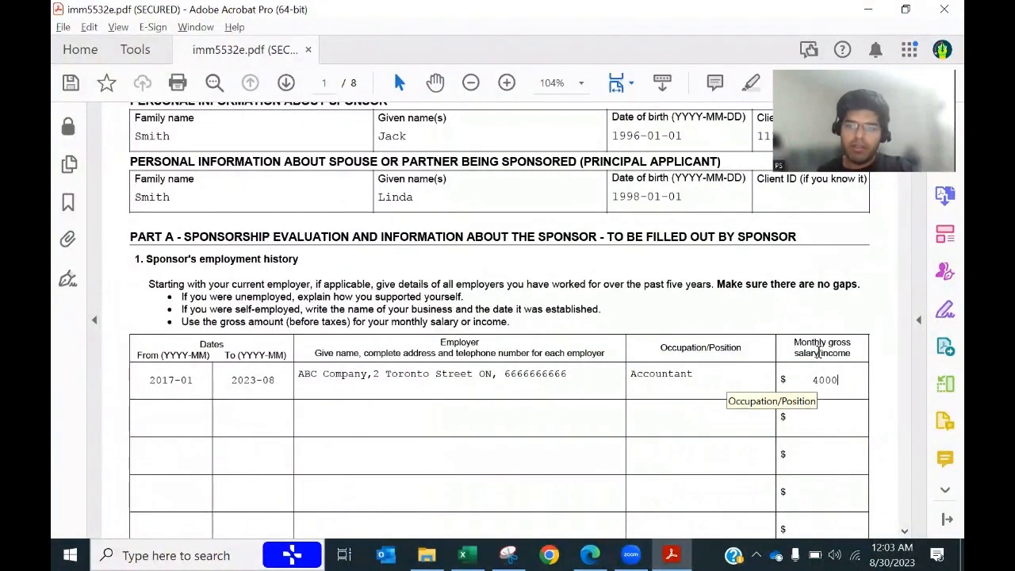
{"action": "left_click", "coordinate": [853, 322]}
{"action": "scroll", "coordinate": [499, 413], "scroll_direction": "down", "scroll_amount": 2}
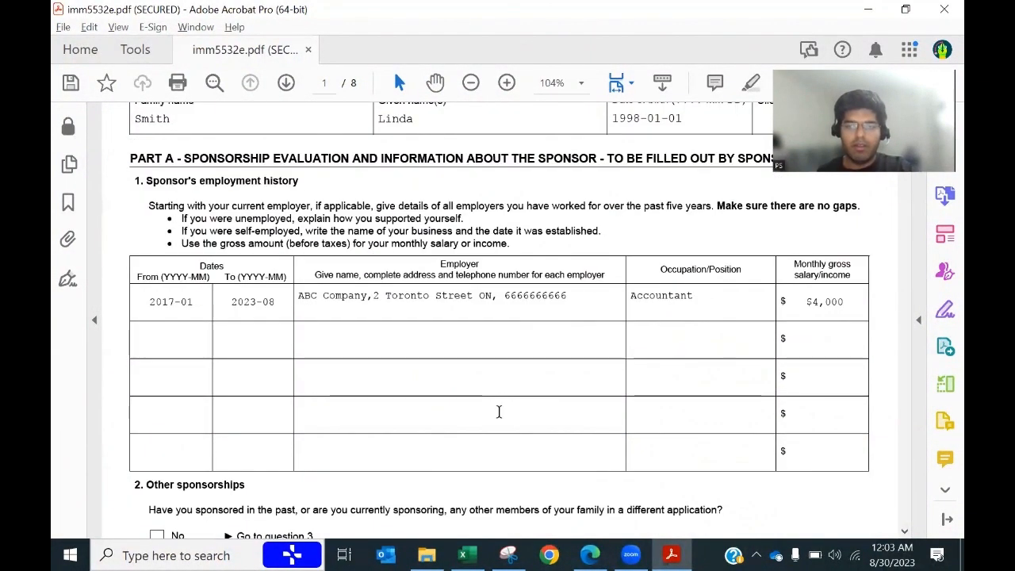
Step: Answer No to question 2, Other sponsorships
{"action": "left_click_drag", "start_coordinate": [298, 297], "coordinate": [568, 298]}
{"action": "scroll", "coordinate": [538, 402], "scroll_direction": "down", "scroll_amount": 5}
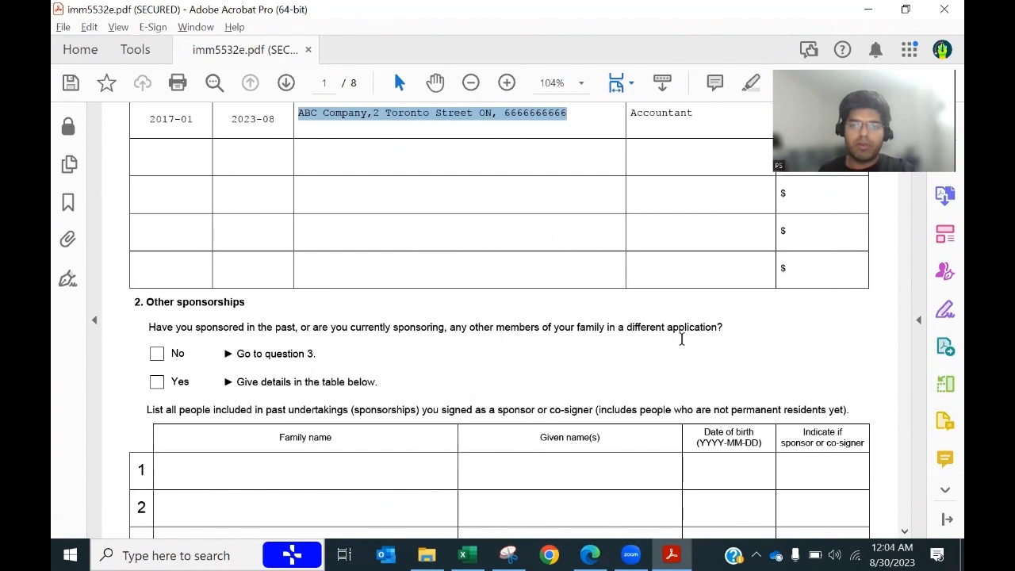
{"action": "left_click", "coordinate": [157, 356]}
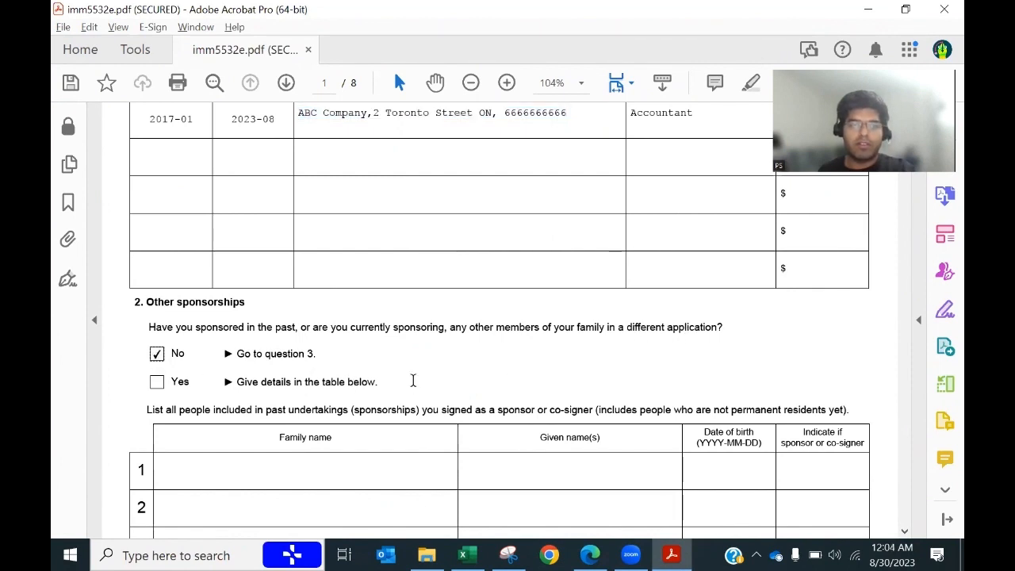
{"action": "scroll", "coordinate": [413, 380], "scroll_direction": "down", "scroll_amount": 4}
{"action": "scroll", "coordinate": [416, 388], "scroll_direction": "down", "scroll_amount": 3}
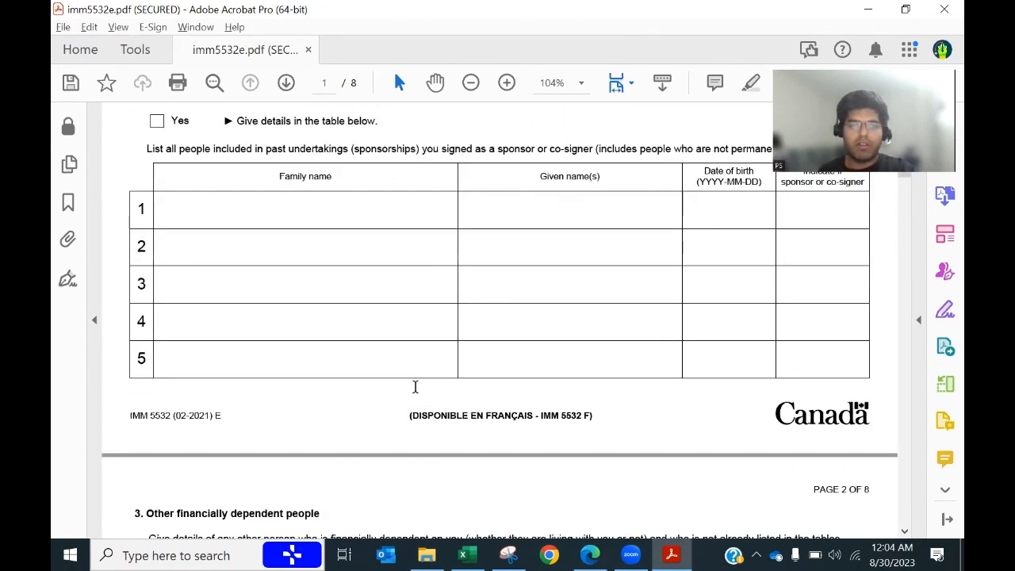
{"action": "scroll", "coordinate": [416, 388], "scroll_direction": "up", "scroll_amount": 3}
{"action": "scroll", "coordinate": [416, 387], "scroll_direction": "down", "scroll_amount": 5}
{"action": "scroll", "coordinate": [414, 394], "scroll_direction": "down", "scroll_amount": 2}
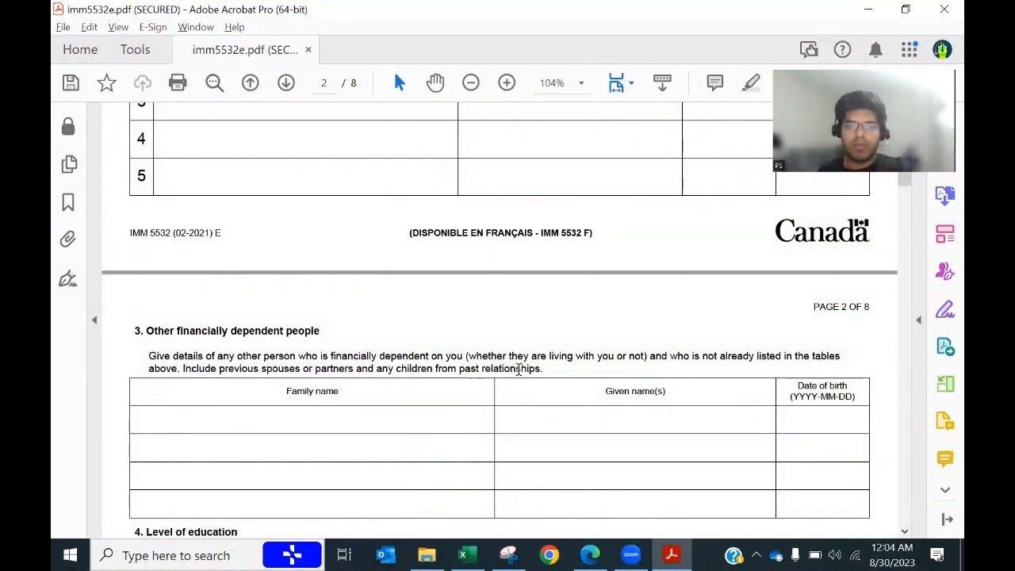
{"action": "scroll", "coordinate": [277, 409], "scroll_direction": "up", "scroll_amount": 6}
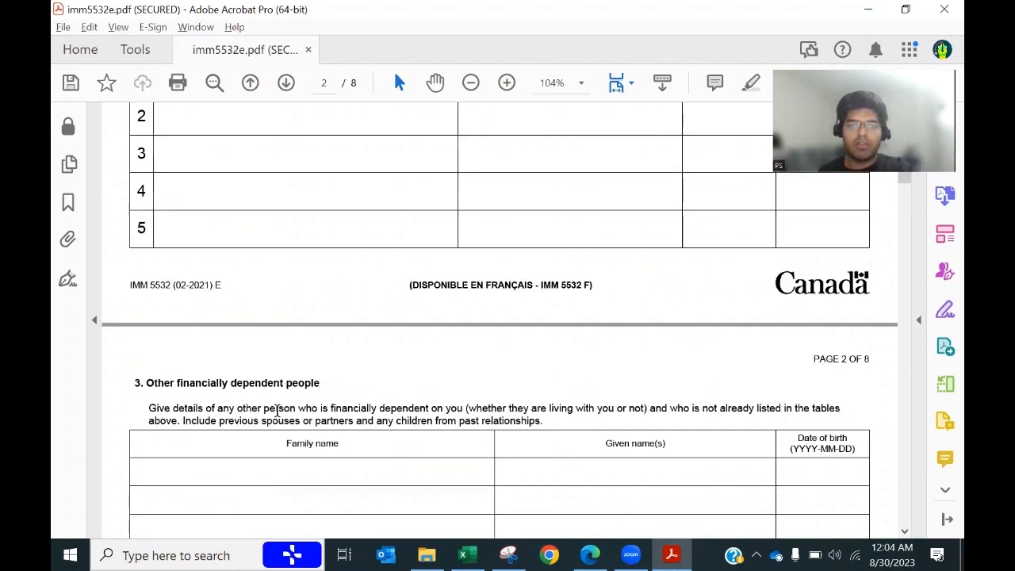
{"action": "scroll", "coordinate": [276, 410], "scroll_direction": "up", "scroll_amount": 1}
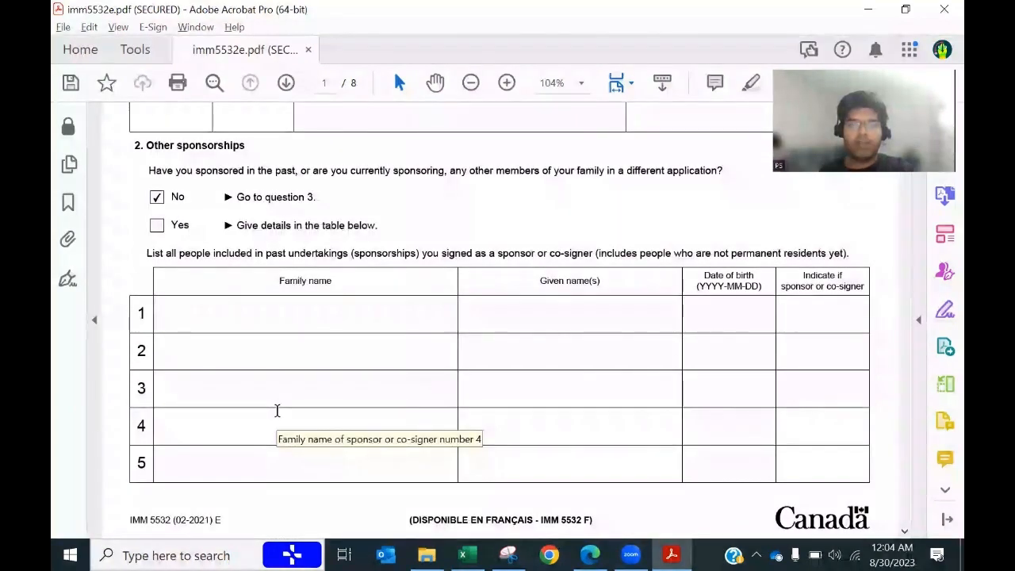
{"action": "scroll", "coordinate": [276, 410], "scroll_direction": "down", "scroll_amount": 6}
{"action": "scroll", "coordinate": [276, 410], "scroll_direction": "down", "scroll_amount": 3}
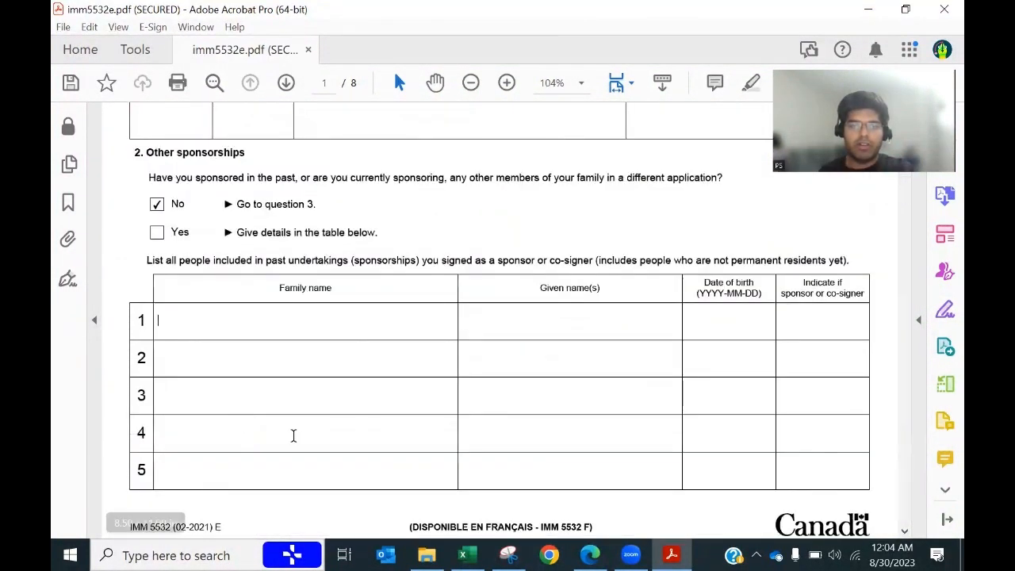
Step: Move to page 2 of the form
{"action": "key", "text": "alt"}
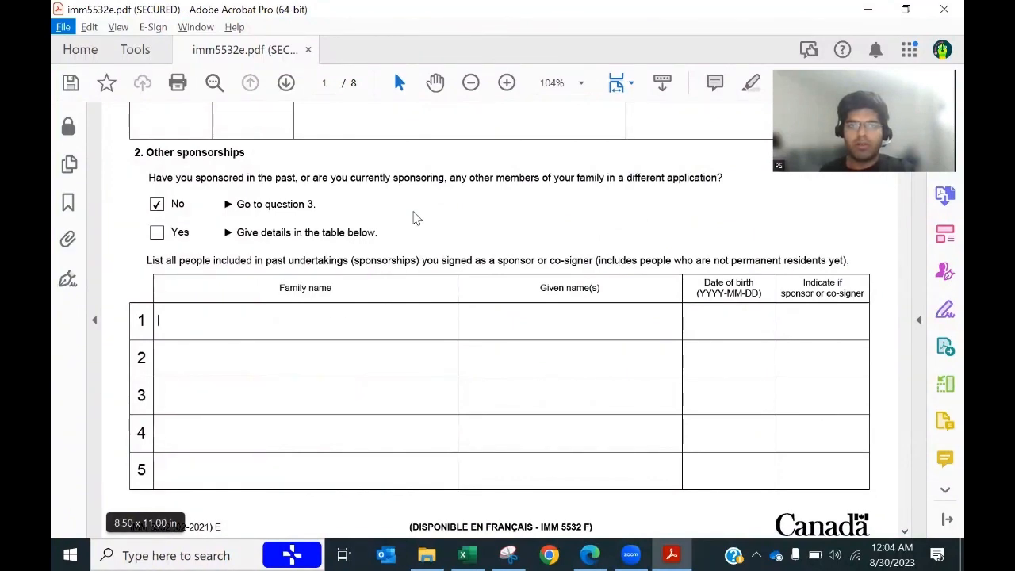
{"action": "left_click", "coordinate": [286, 82]}
{"action": "scroll", "coordinate": [344, 374], "scroll_direction": "down", "scroll_amount": 1}
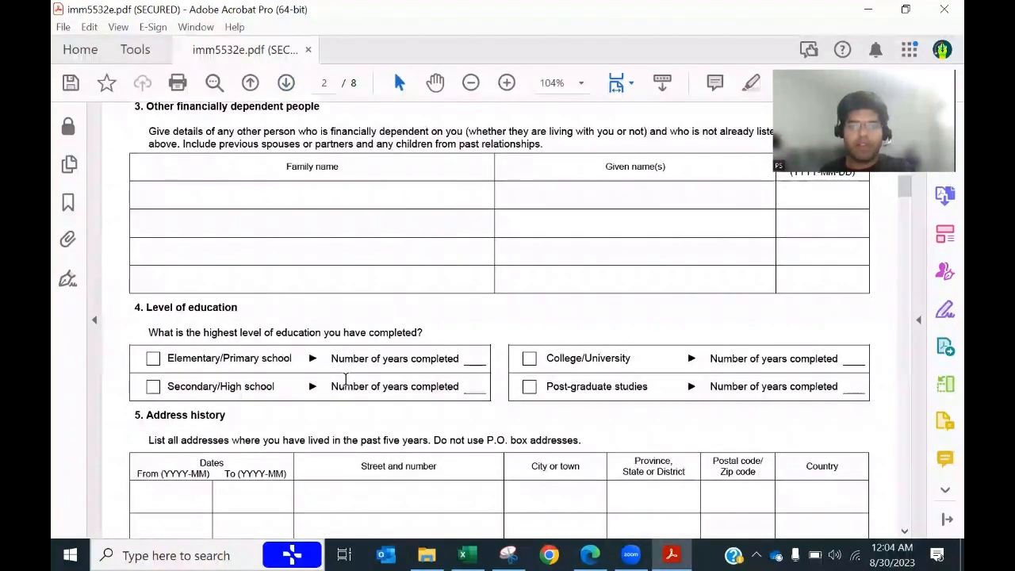
Step: Tick Elementary/Primary, Secondary/High school, College/University and Post-graduate education levels
{"action": "left_click", "coordinate": [462, 555]}
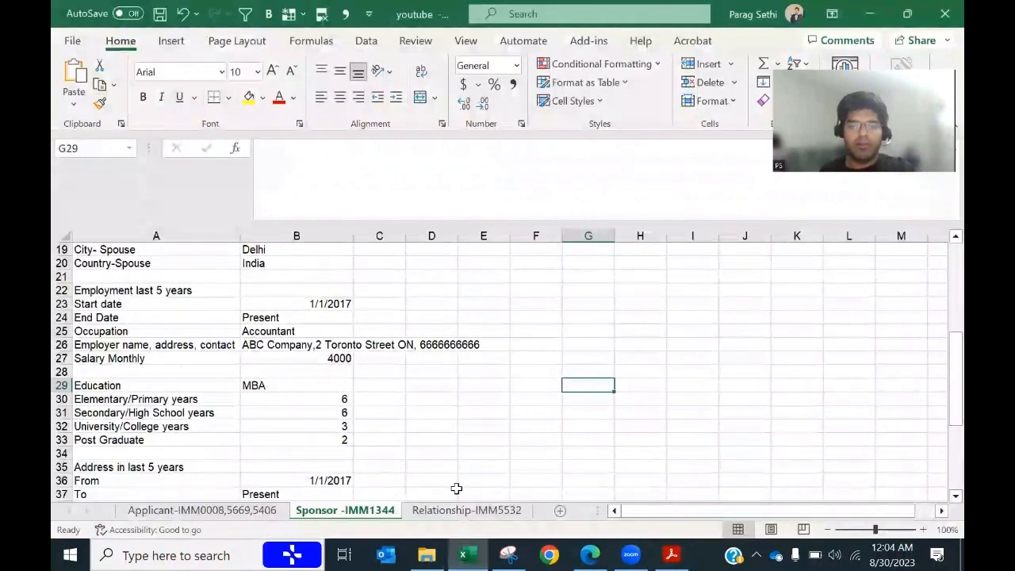
{"action": "key", "text": "alt+Tab"}
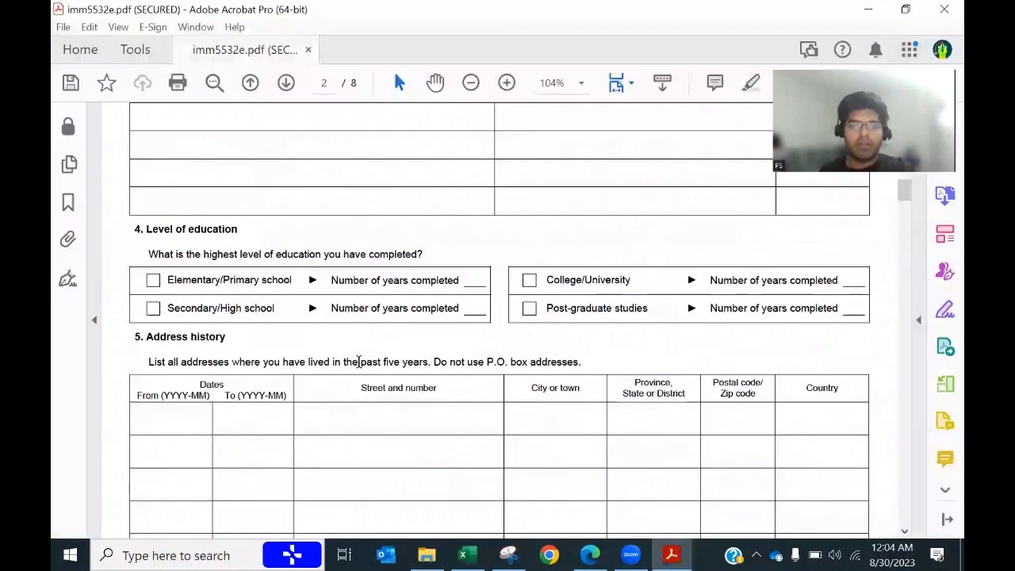
{"action": "left_click", "coordinate": [153, 282]}
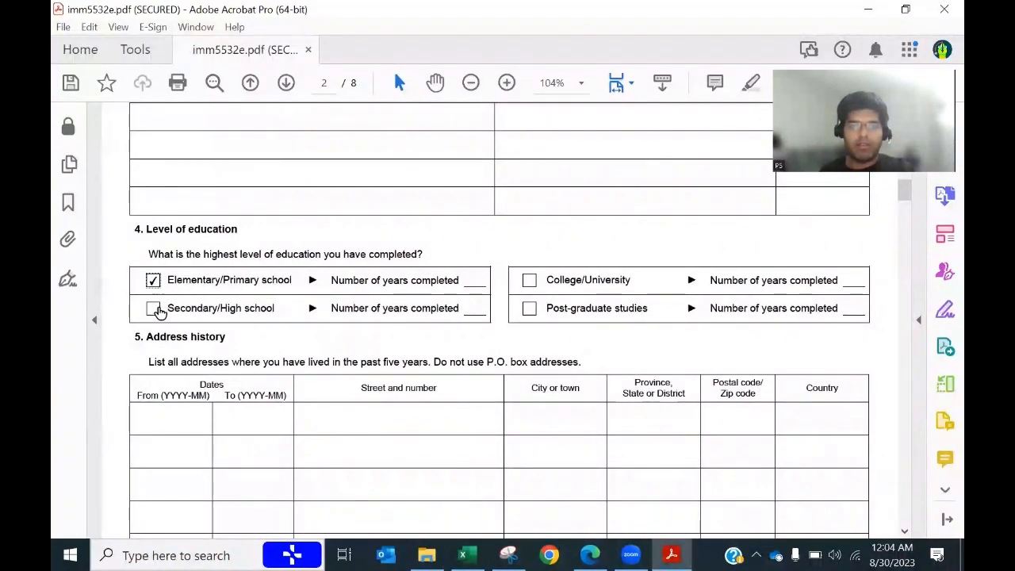
{"action": "left_click", "coordinate": [153, 309]}
{"action": "left_click", "coordinate": [529, 281]}
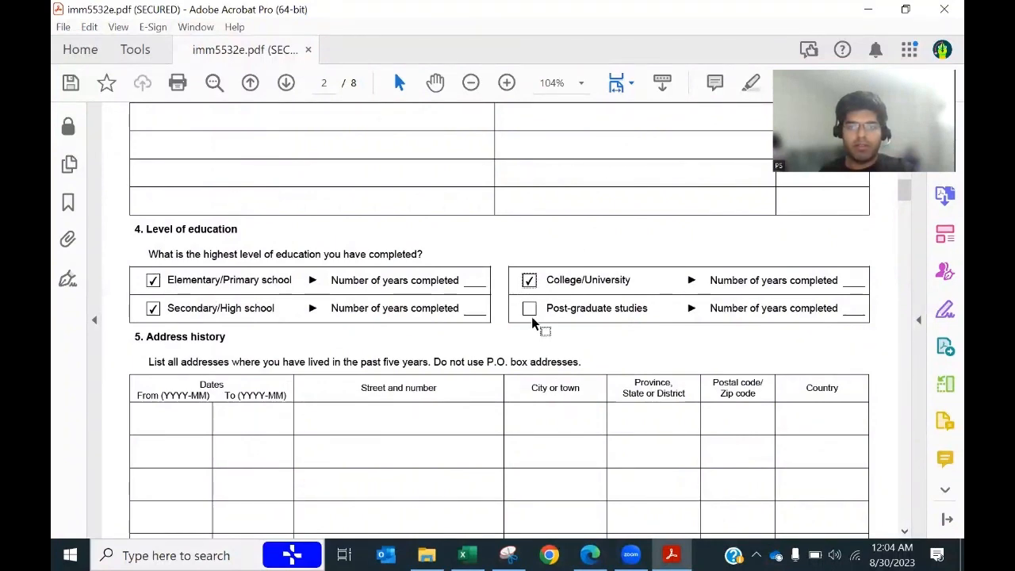
{"action": "left_click", "coordinate": [530, 311]}
Step: Enter years completed of 6, 6, 3 and 2 for the four education levels
{"action": "left_click", "coordinate": [464, 555]}
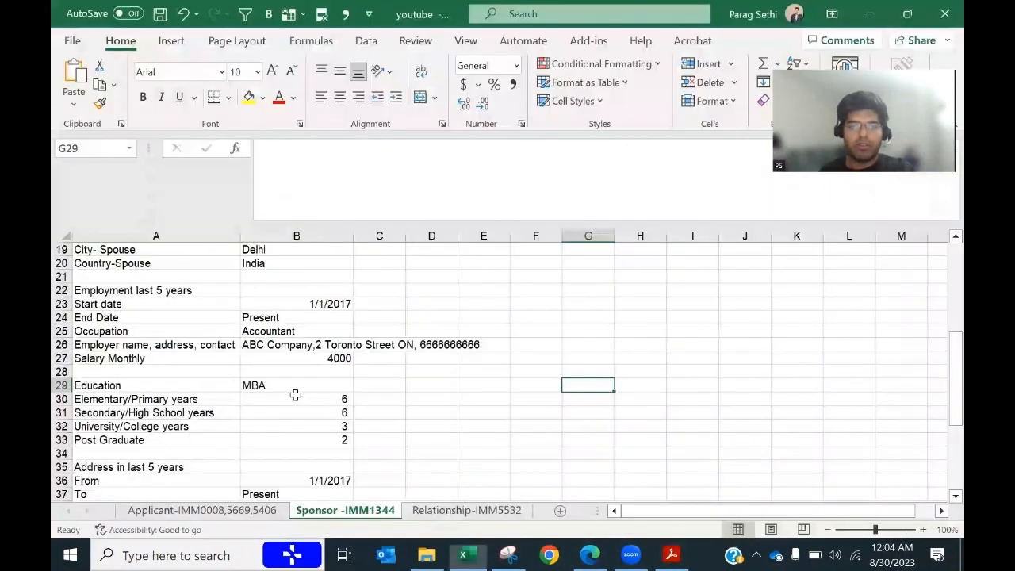
{"action": "left_click", "coordinate": [335, 399]}
{"action": "key", "text": "alt+Tab"}
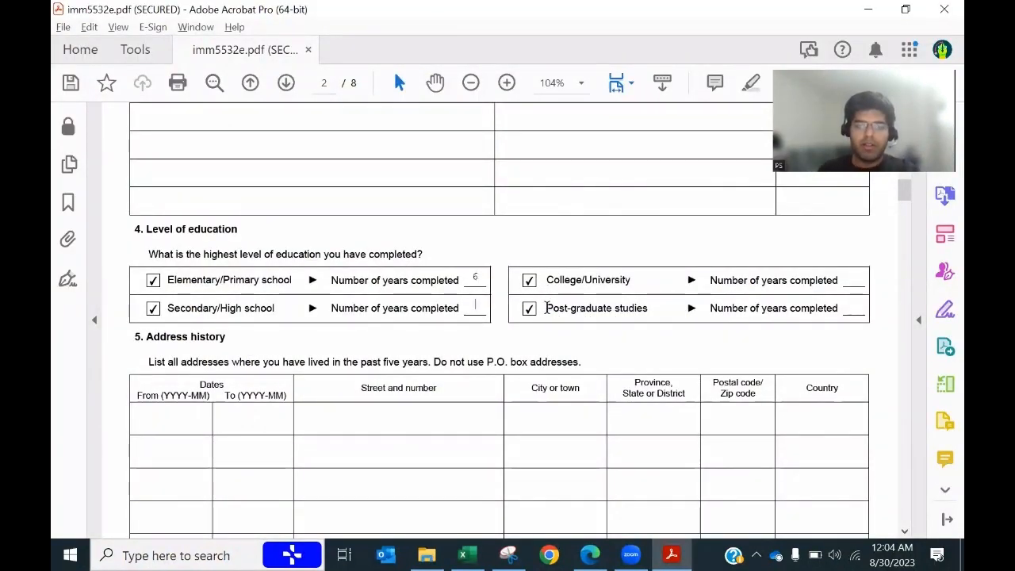
{"action": "key", "text": "alt+Tab"}
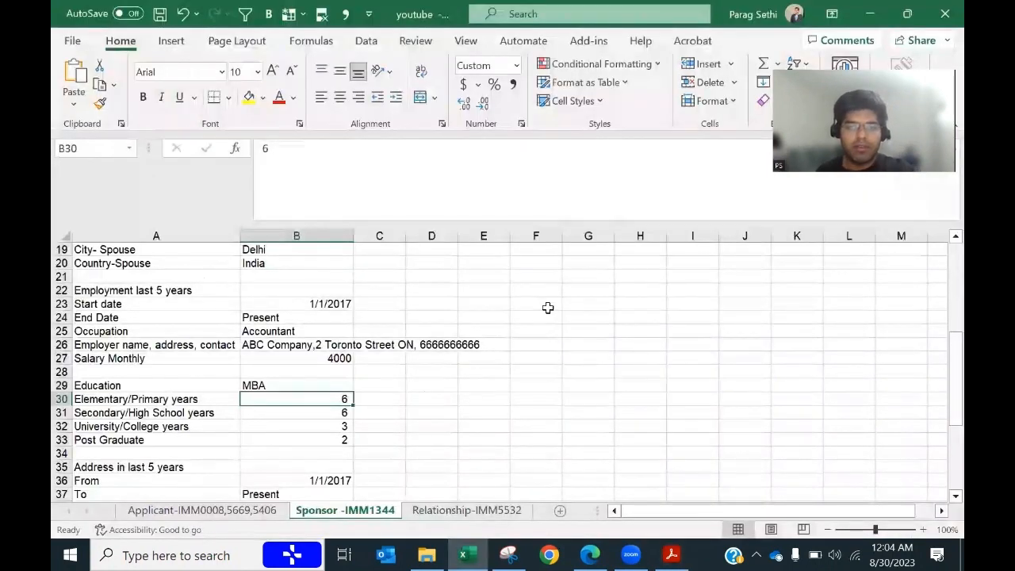
{"action": "key", "text": "alt+Tab"}
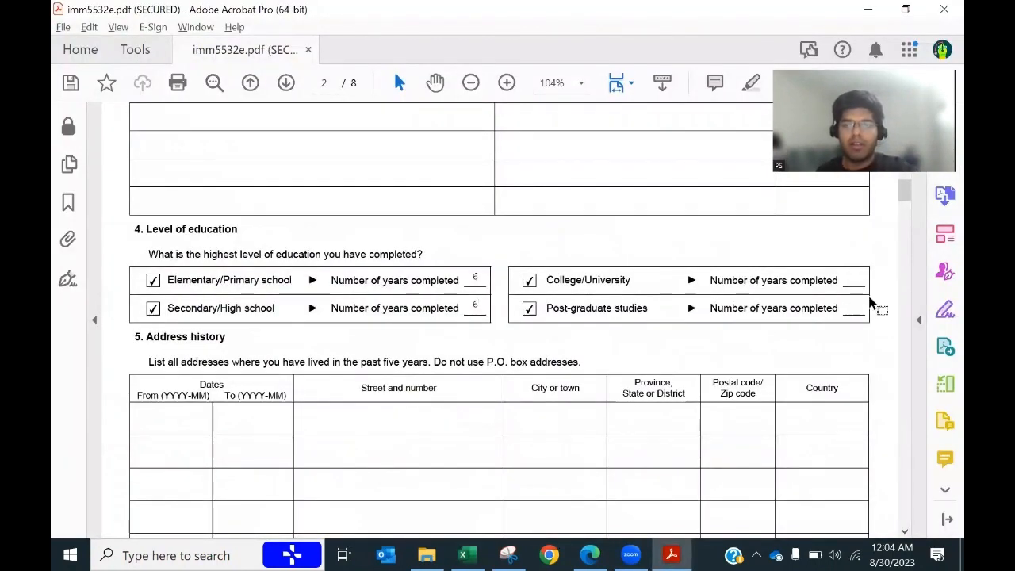
{"action": "type", "text": "3"}
{"action": "key", "text": "Tab"}
{"action": "type", "text": "2"}
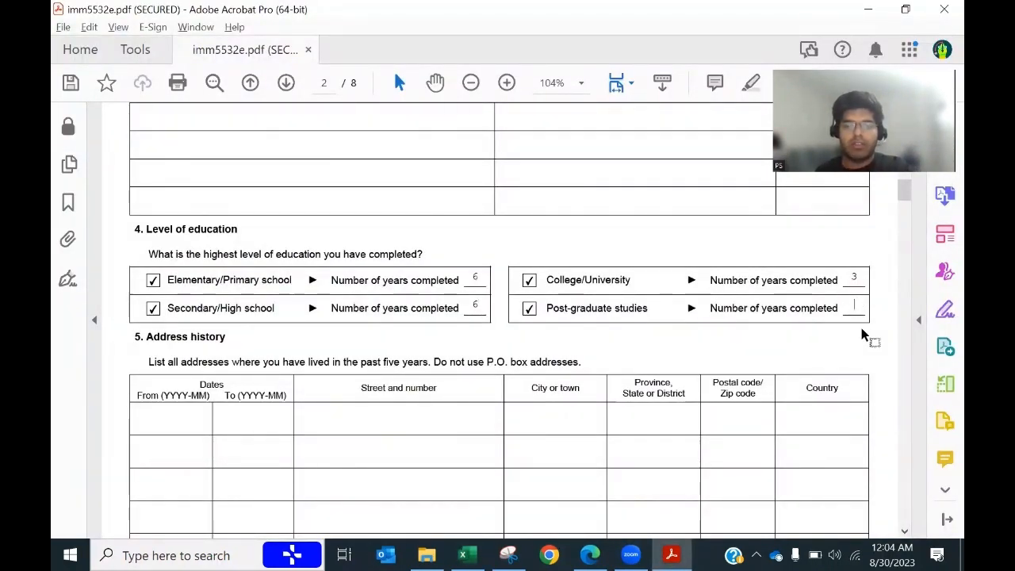
{"action": "key", "text": "alt+Tab"}
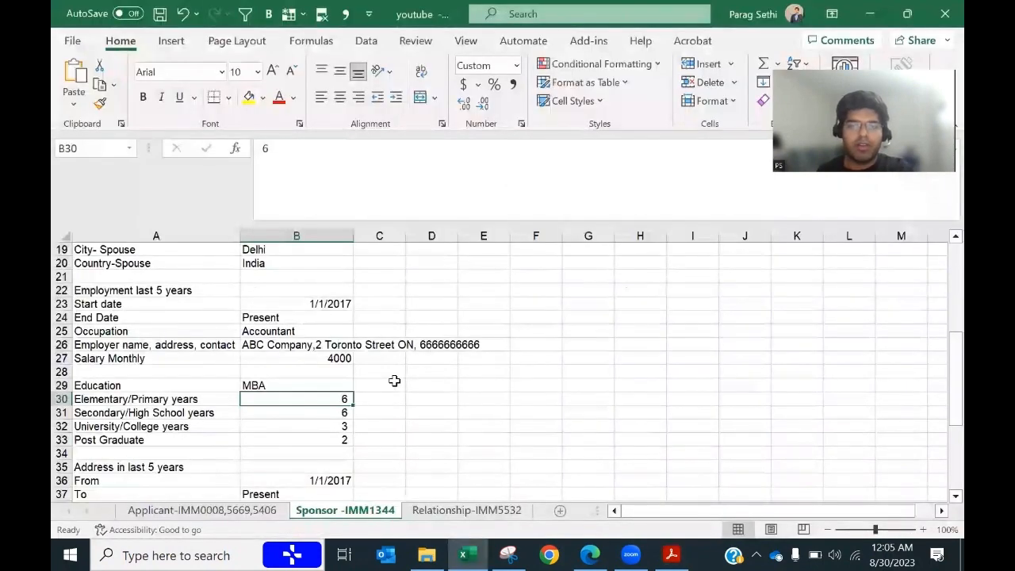
{"action": "key", "text": "alt+Tab"}
{"action": "scroll", "coordinate": [397, 386], "scroll_direction": "down", "scroll_amount": 1}
{"action": "scroll", "coordinate": [397, 386], "scroll_direction": "down", "scroll_amount": 1}
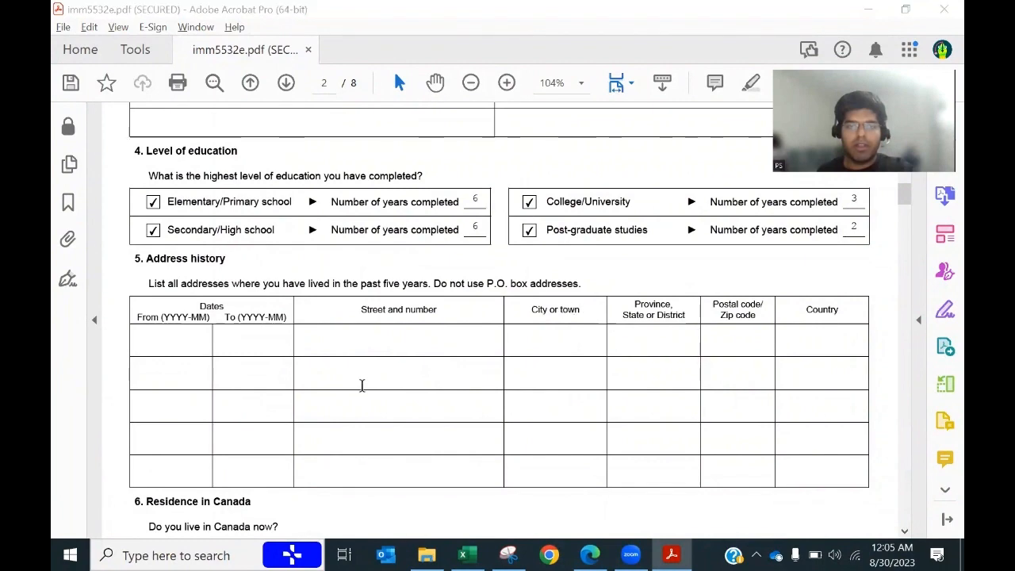
Step: Enter 2023-08 as the To date and paste the street address from cell B38
{"action": "key", "text": "alt+Tab"}
{"action": "scroll", "coordinate": [352, 397], "scroll_direction": "down", "scroll_amount": 6}
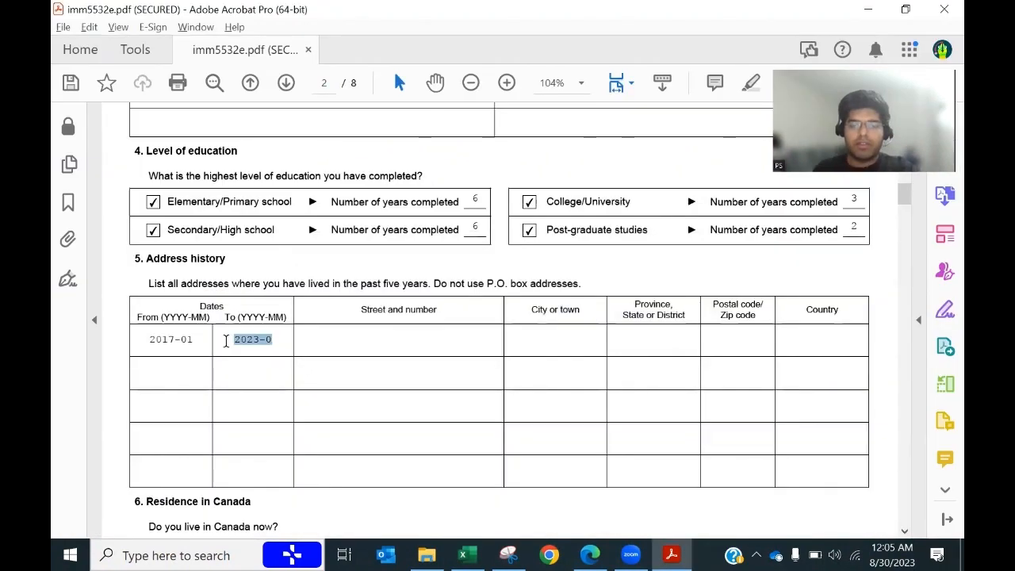
{"action": "type", "text": "20"}
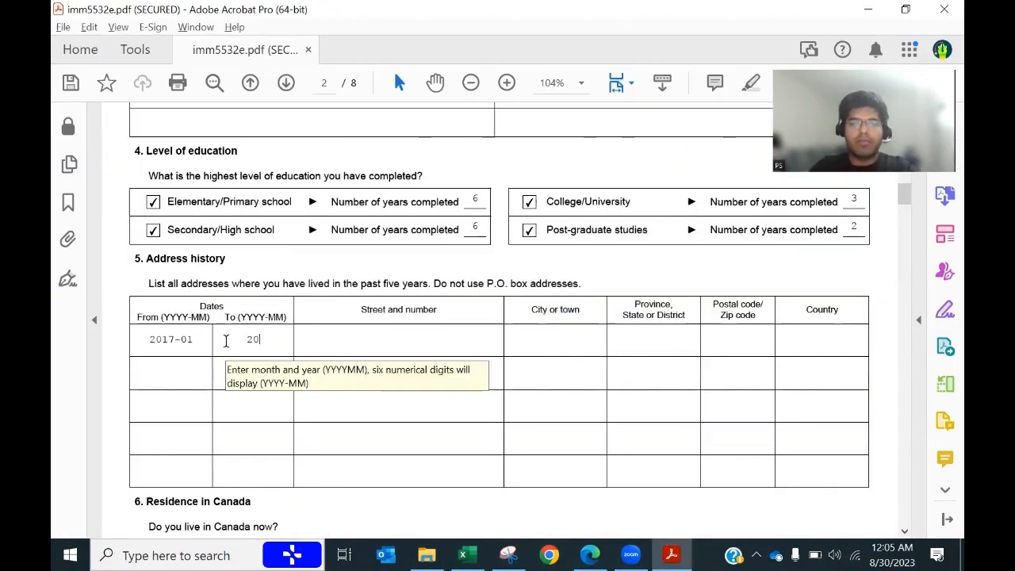
{"action": "type", "text": "23-"}
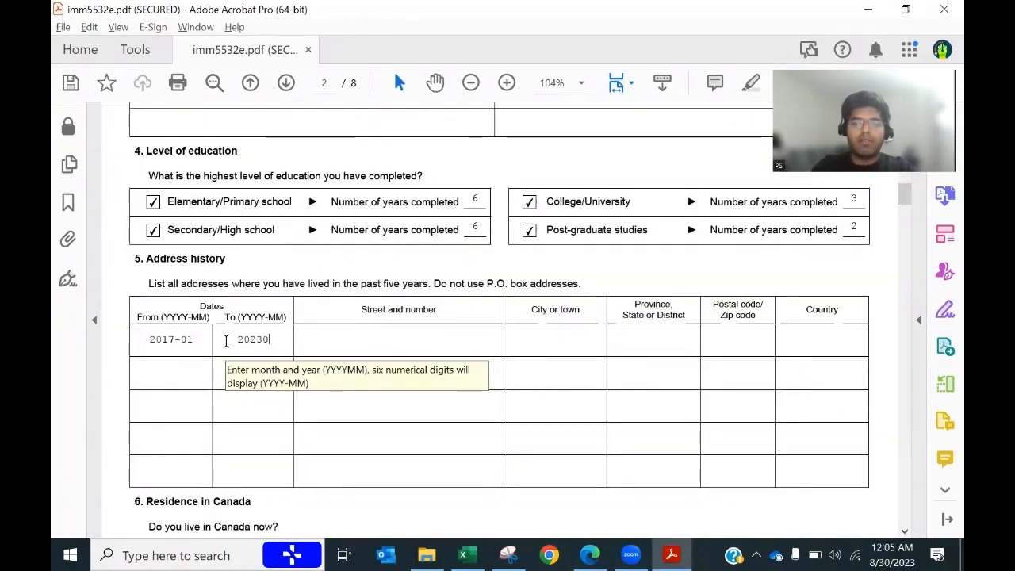
{"action": "type", "text": "08"}
{"action": "key", "text": "Return"}
{"action": "key", "text": "alt+Tab"}
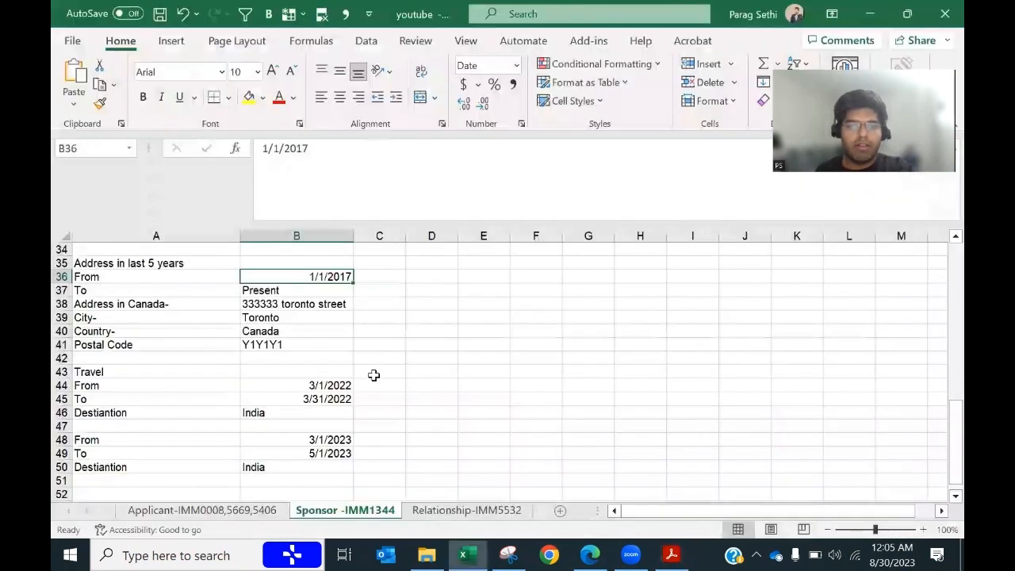
{"action": "left_click", "coordinate": [289, 305]}
{"action": "key", "text": "ctrl+c"}
{"action": "key", "text": "alt+Tab"}
{"action": "left_click", "coordinate": [420, 349]}
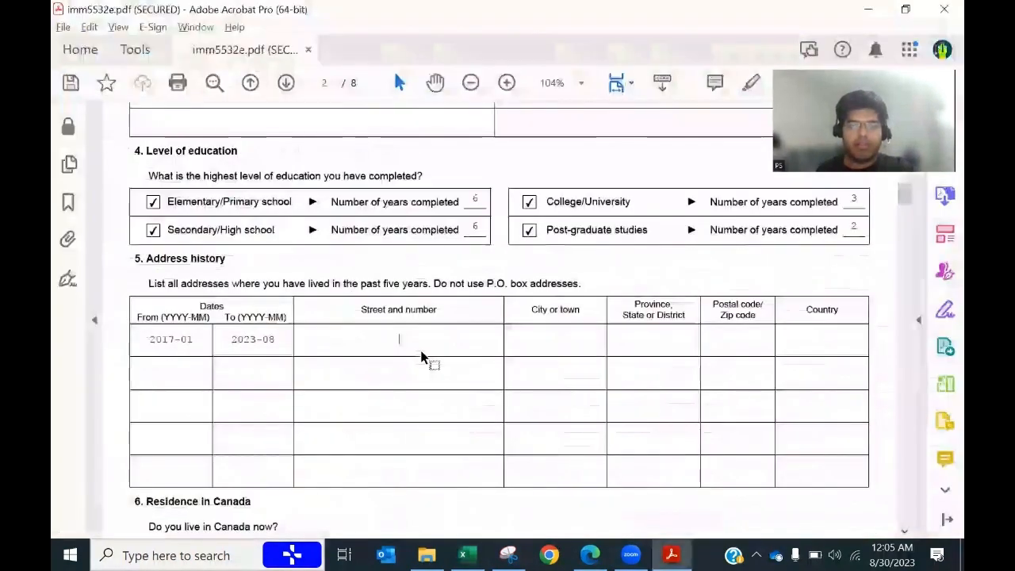
{"action": "key", "text": "ctrl+v"}
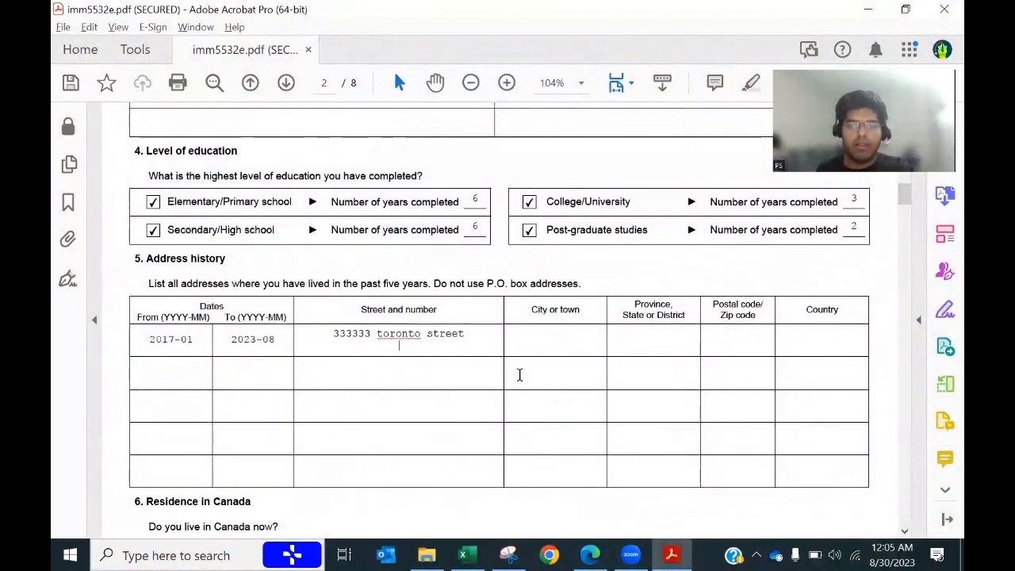
Step: Copy the city Toronto from the sheet into the City or town field
{"action": "key", "text": "alt+Tab"}
{"action": "key", "text": "Down"}
{"action": "key", "text": "Down"}
{"action": "key", "text": "Up"}
{"action": "key", "text": "ctrl+c"}
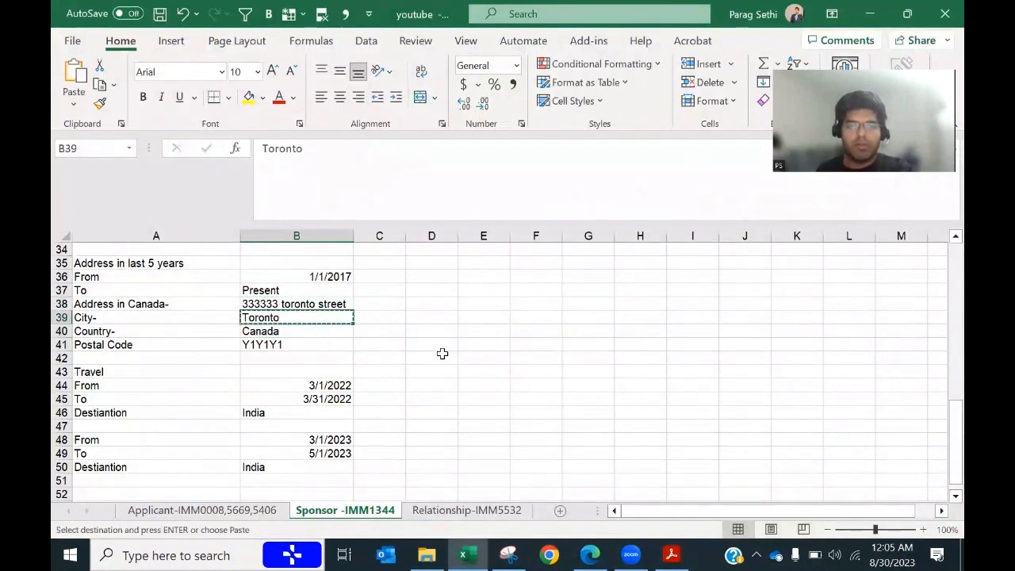
{"action": "key", "text": "alt+Tab"}
{"action": "left_click", "coordinate": [565, 342]}
{"action": "key", "text": "ctrl+v"}
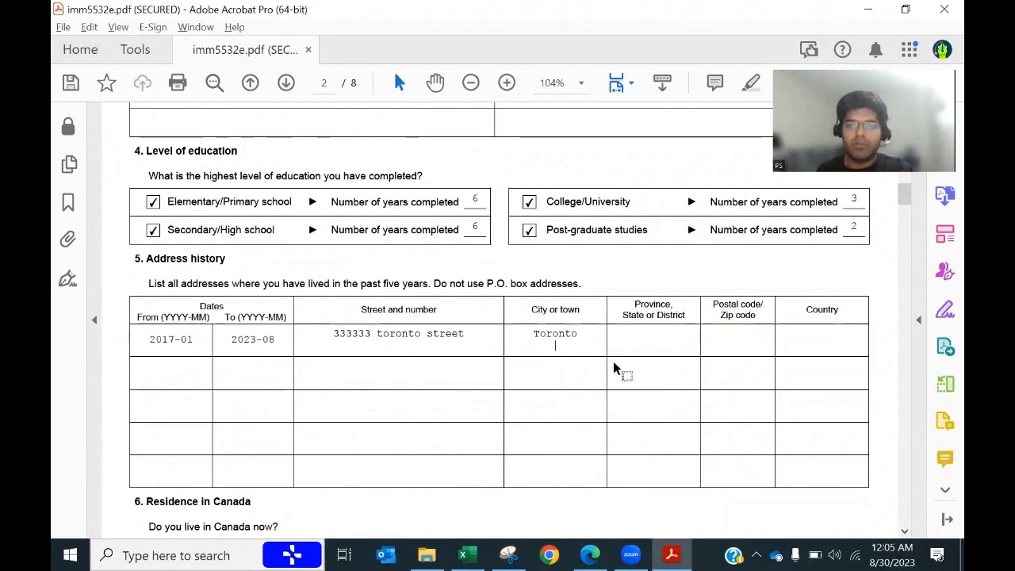
Step: Type ONTARIO into the Province field of the first address row
{"action": "key", "text": "alt+Tab"}
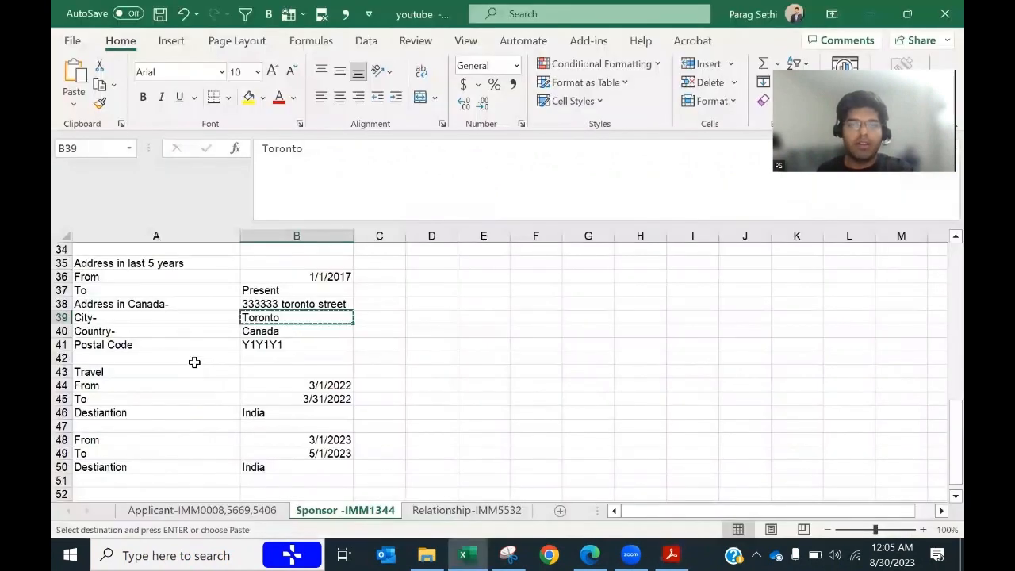
{"action": "left_click", "coordinate": [262, 331]}
{"action": "key", "text": "ctrl+c"}
{"action": "key", "text": "alt+Tab"}
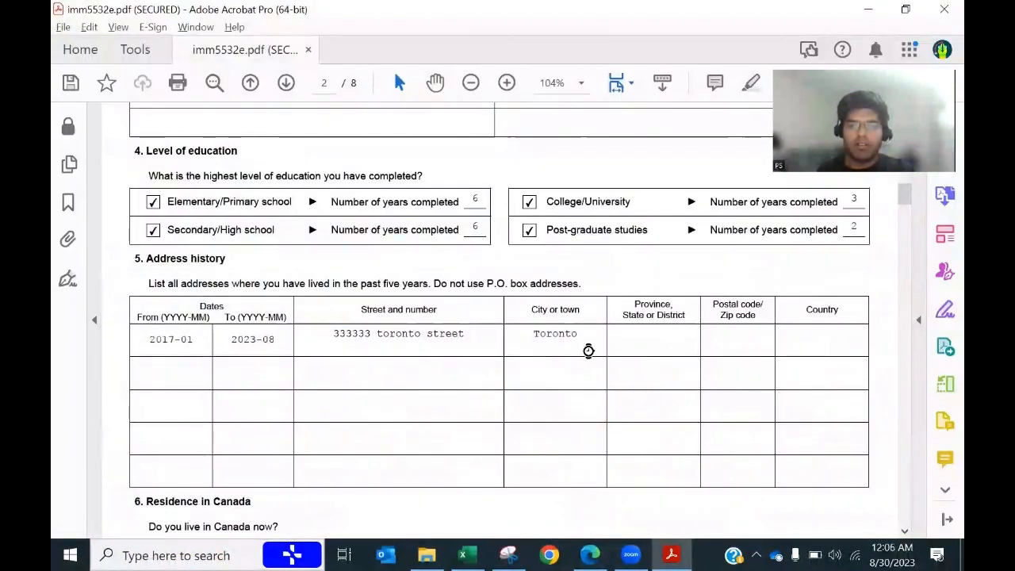
{"action": "key", "text": "alt+Tab"}
{"action": "left_click", "coordinate": [261, 317]}
{"action": "key", "text": "ctrl+c"}
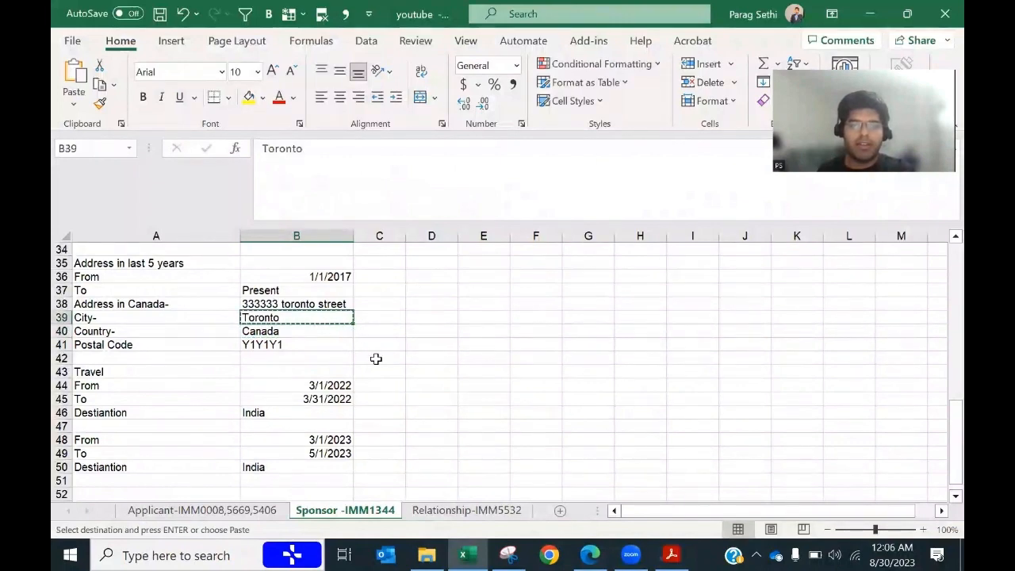
{"action": "key", "text": "alt+Tab"}
{"action": "key", "text": "alt+Tab"}
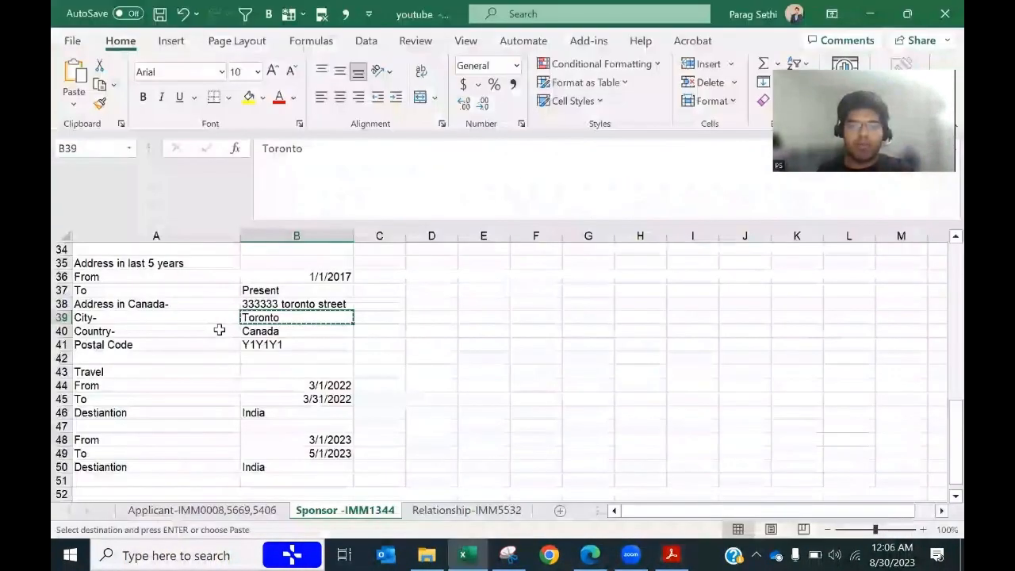
{"action": "key", "text": "alt+Tab"}
{"action": "left_click", "coordinate": [647, 342]}
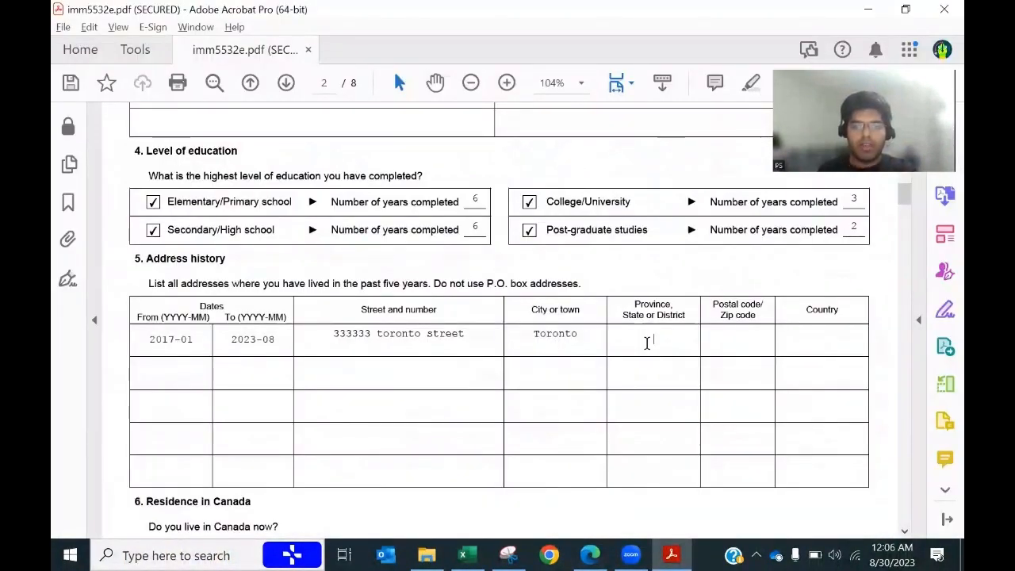
{"action": "type", "text": "ONTARIO"}
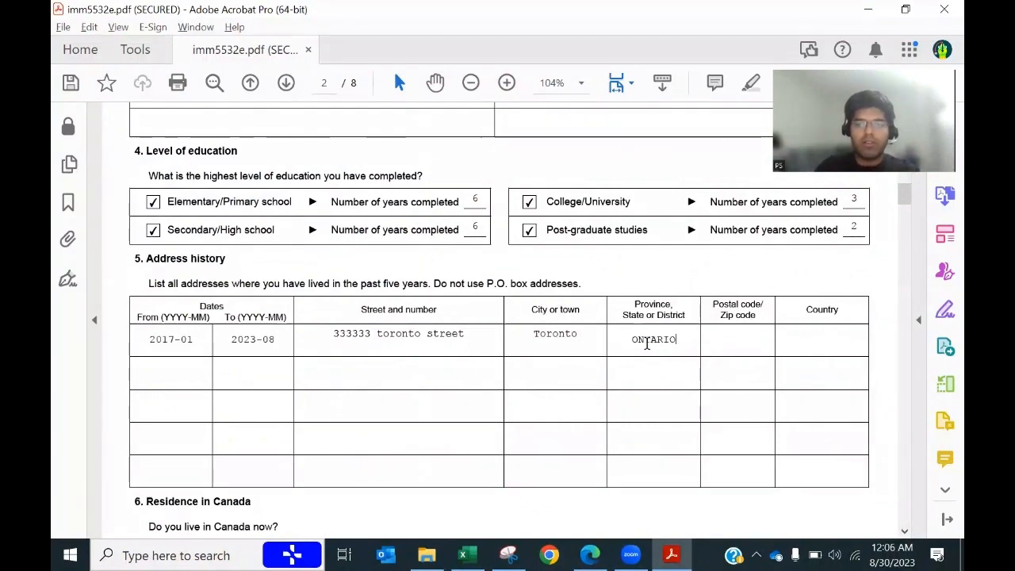
Step: Fill in the postal code and the country Canada from the sheet
{"action": "key", "text": "alt+Tab"}
{"action": "left_click", "coordinate": [308, 345]}
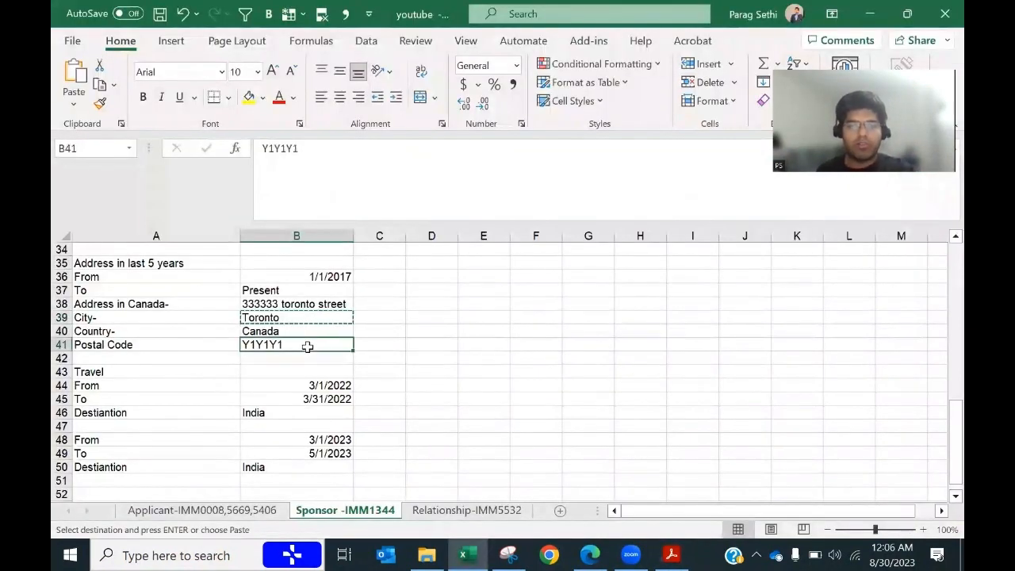
{"action": "key", "text": "alt+Tab"}
{"action": "key", "text": "ctrl+v"}
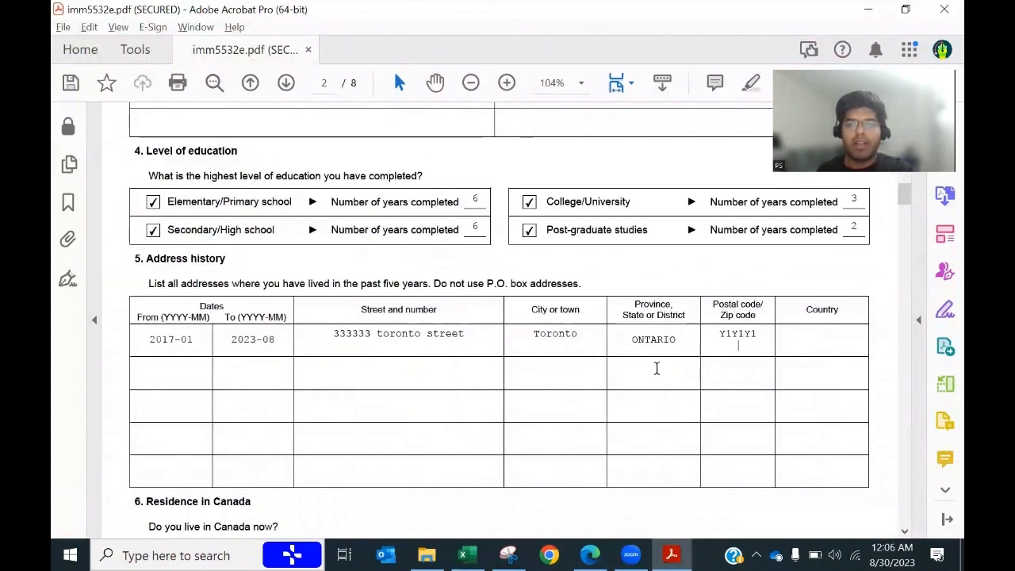
{"action": "key", "text": "alt+Tab"}
{"action": "key", "text": "Up"}
{"action": "key", "text": "ctrl+c"}
{"action": "key", "text": "alt+Tab"}
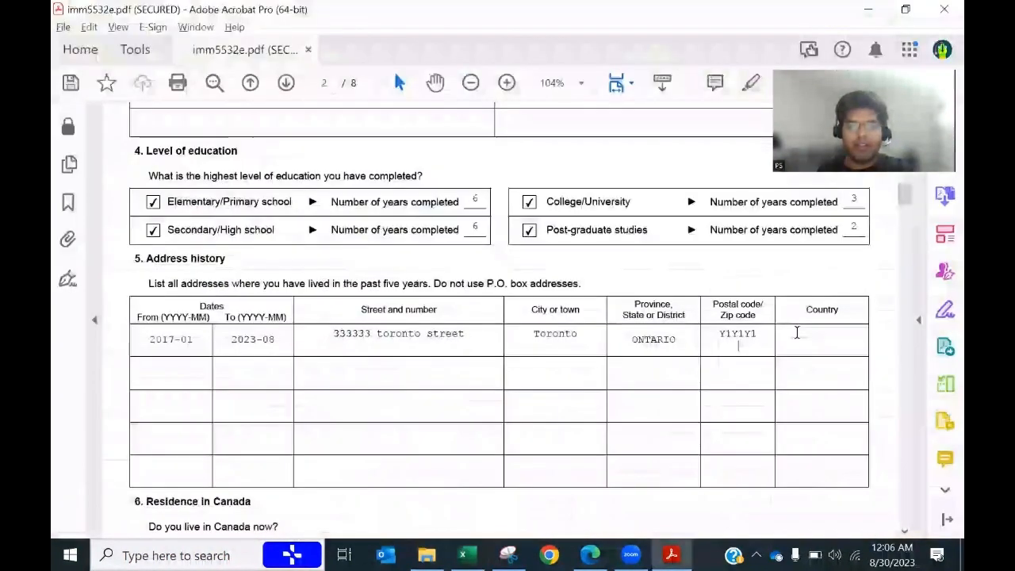
{"action": "left_click", "coordinate": [792, 349]}
{"action": "key", "text": "ctrl+v"}
{"action": "scroll", "coordinate": [548, 420], "scroll_direction": "down", "scroll_amount": 5}
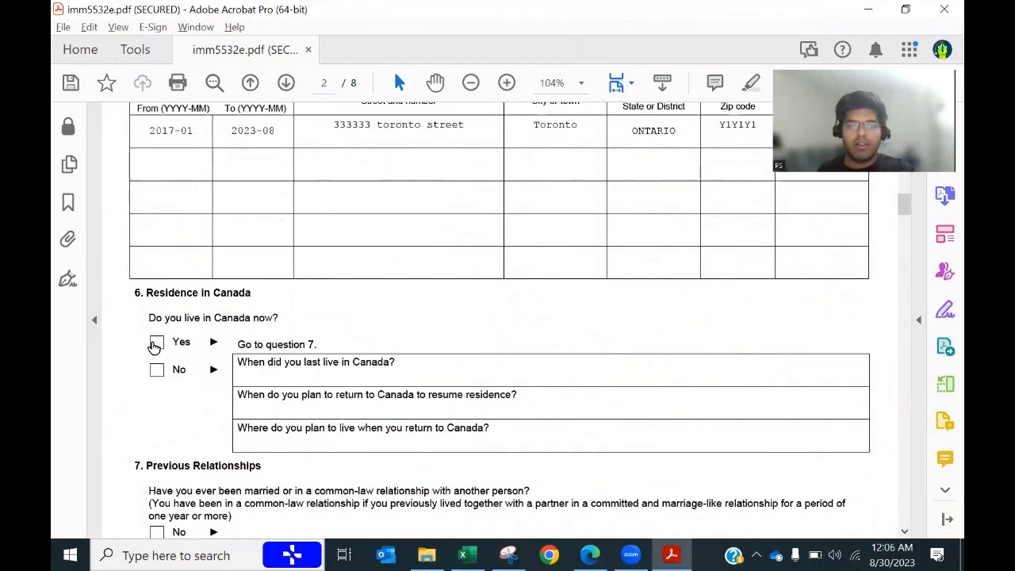
Step: Answer Yes to currently living in Canada and No to previous marriages or common-law relationships
{"action": "left_click", "coordinate": [157, 342]}
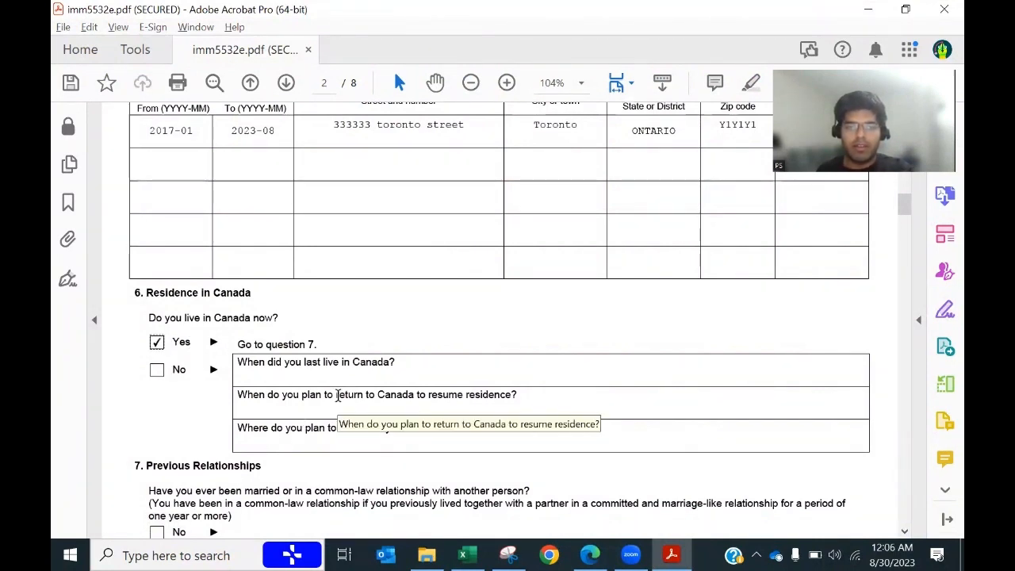
{"action": "scroll", "coordinate": [186, 420], "scroll_direction": "down", "scroll_amount": 1}
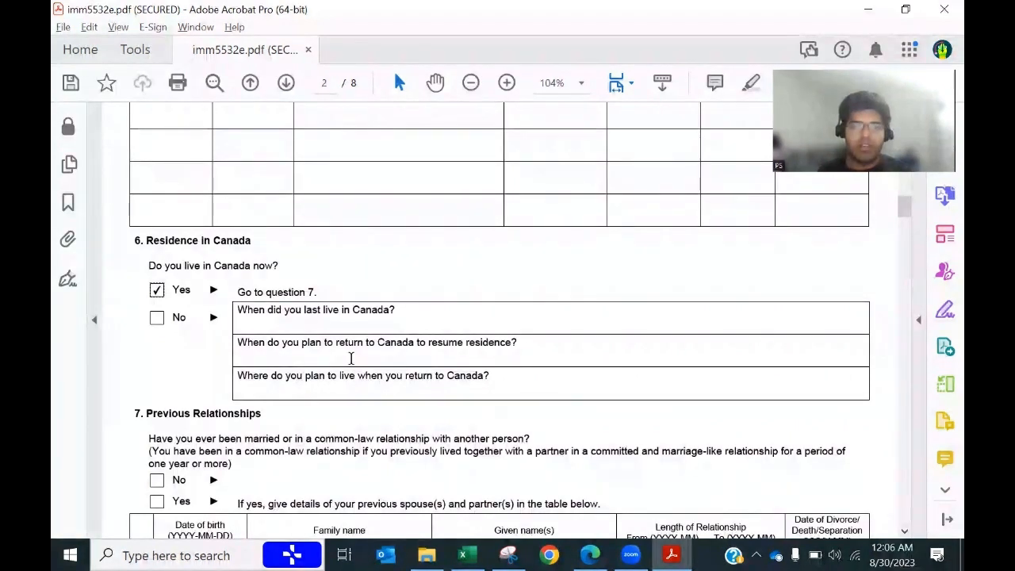
{"action": "scroll", "coordinate": [349, 359], "scroll_direction": "down", "scroll_amount": 3}
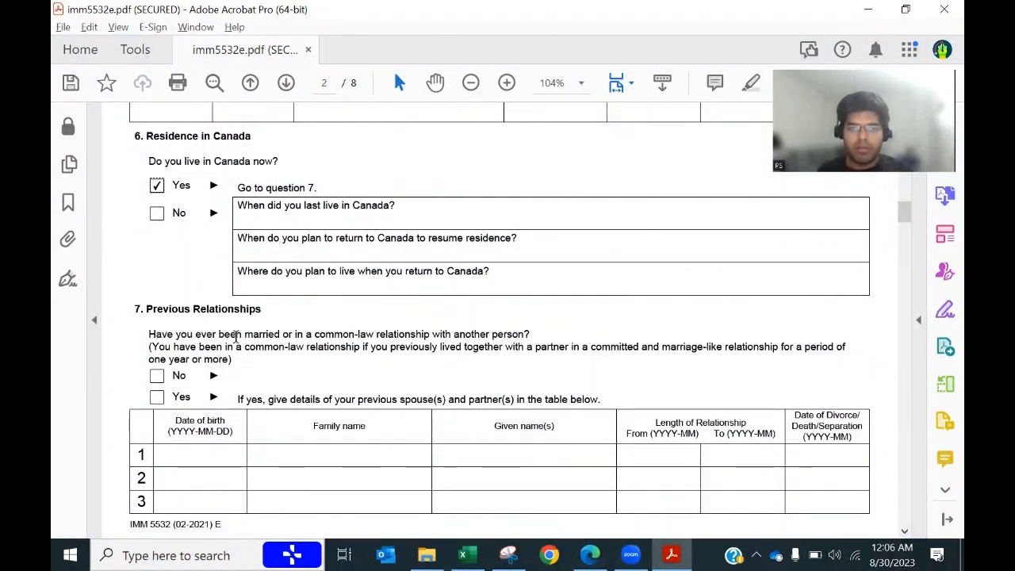
{"action": "left_click", "coordinate": [156, 378]}
Step: Tick Yes for the sponsor's consent to disclose and set the declaration date to 2023-08-30
{"action": "scroll", "coordinate": [358, 374], "scroll_direction": "down", "scroll_amount": 3}
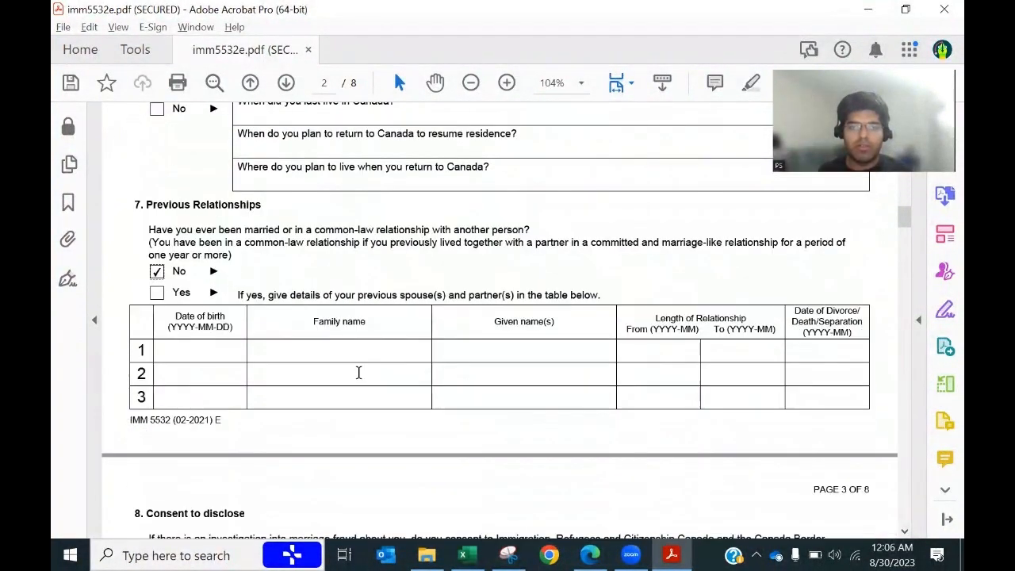
{"action": "scroll", "coordinate": [370, 346], "scroll_direction": "down", "scroll_amount": 5}
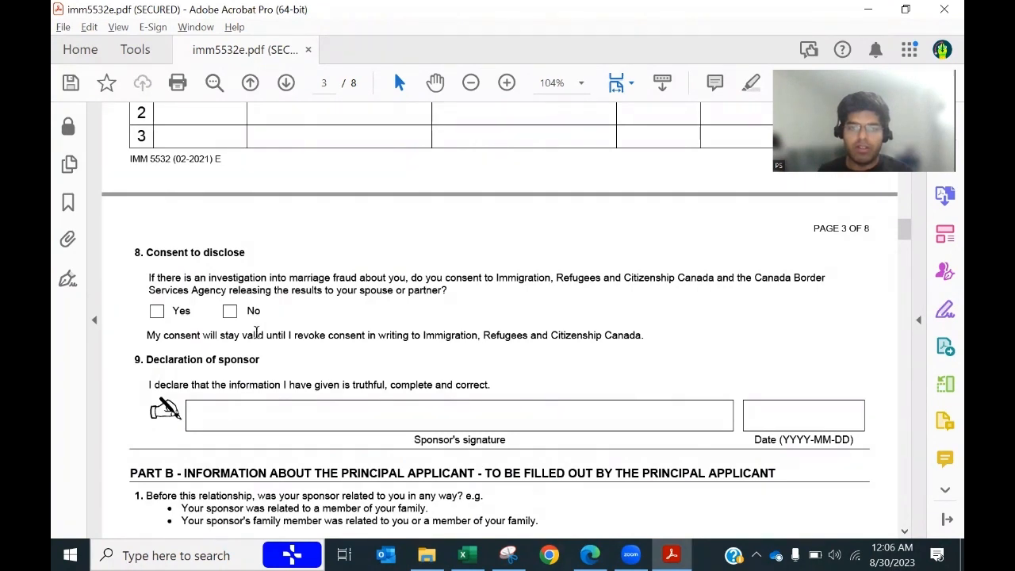
{"action": "left_click", "coordinate": [157, 312]}
{"action": "scroll", "coordinate": [425, 367], "scroll_direction": "down", "scroll_amount": 2}
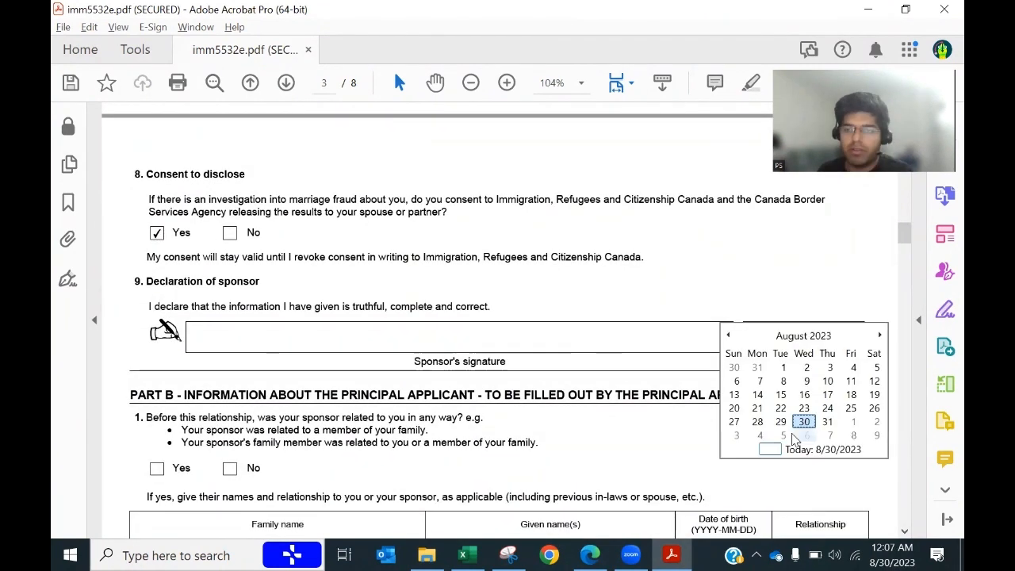
{"action": "left_click", "coordinate": [803, 422]}
{"action": "scroll", "coordinate": [561, 403], "scroll_direction": "down", "scroll_amount": 4}
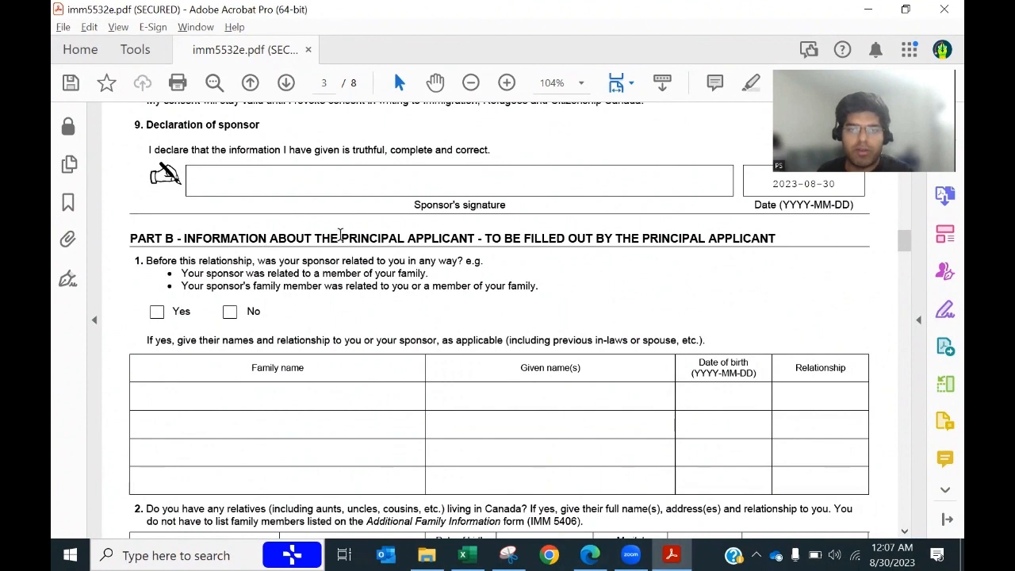
{"action": "left_click_drag", "start_coordinate": [341, 238], "coordinate": [502, 239]}
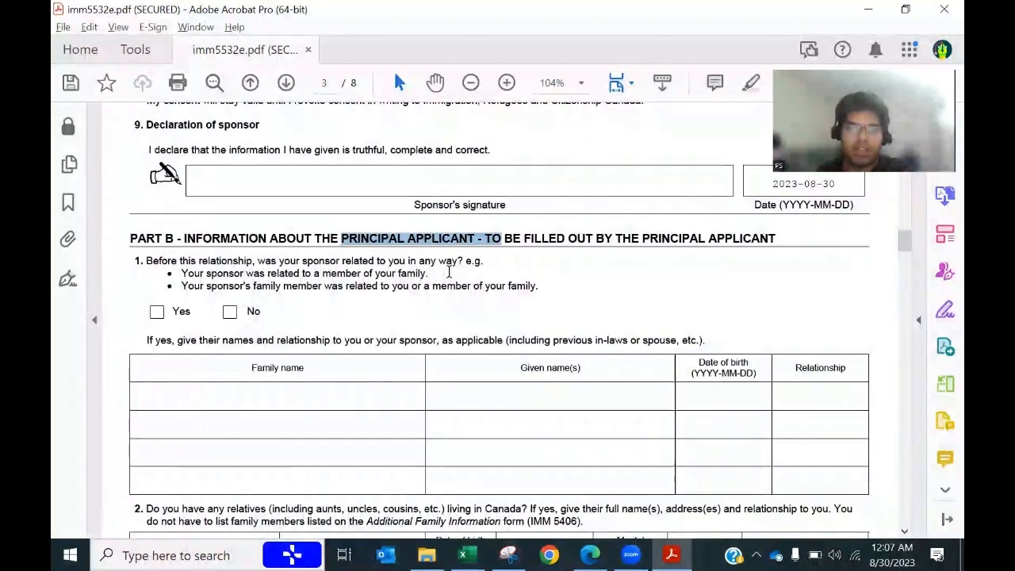
{"action": "scroll", "coordinate": [411, 327], "scroll_direction": "down", "scroll_amount": 2}
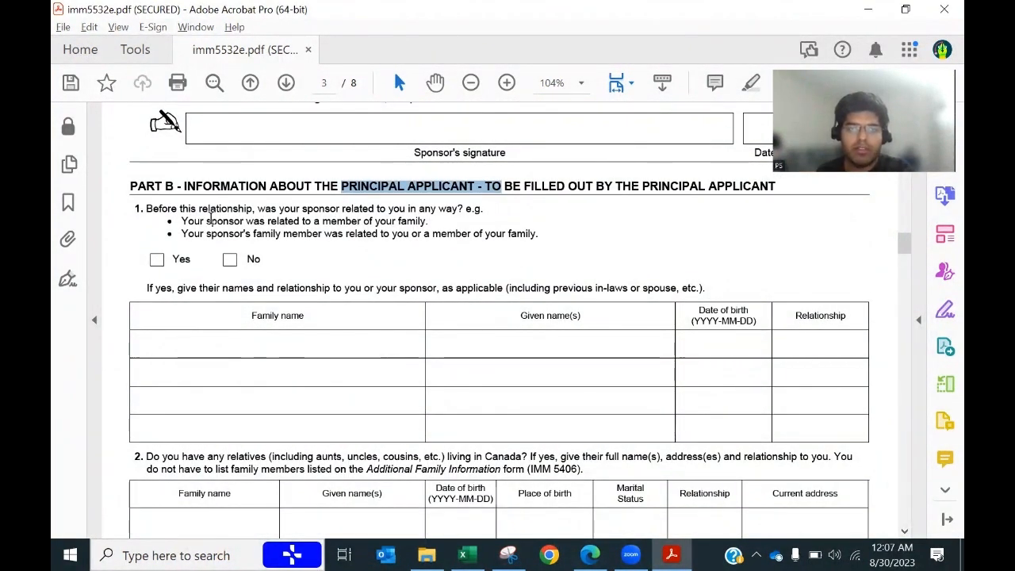
Step: In Part B, answer No to being related to the sponsor and No to previous relationships
{"action": "left_click_drag", "start_coordinate": [428, 221], "coordinate": [279, 248]}
{"action": "left_click", "coordinate": [298, 249]}
{"action": "left_click_drag", "start_coordinate": [547, 236], "coordinate": [188, 232]}
{"action": "left_click", "coordinate": [351, 265]}
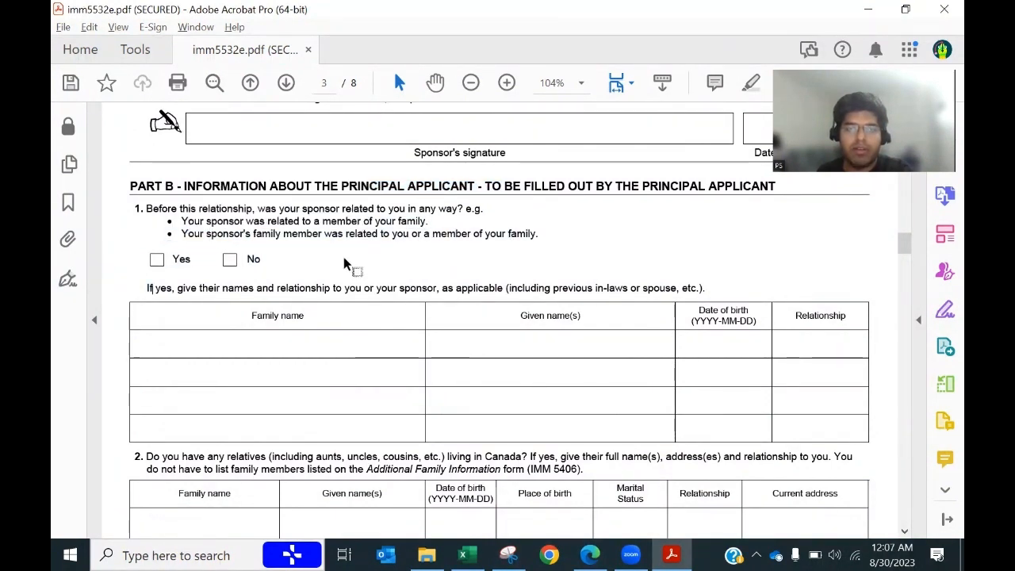
{"action": "left_click", "coordinate": [230, 260]}
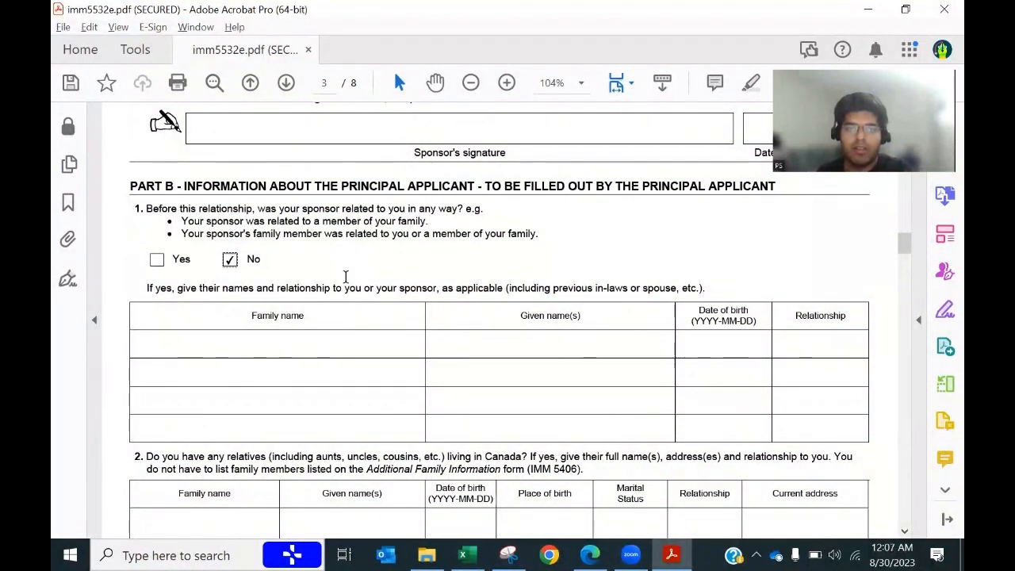
{"action": "left_click_drag", "start_coordinate": [145, 212], "coordinate": [205, 223]}
{"action": "left_click", "coordinate": [422, 276]}
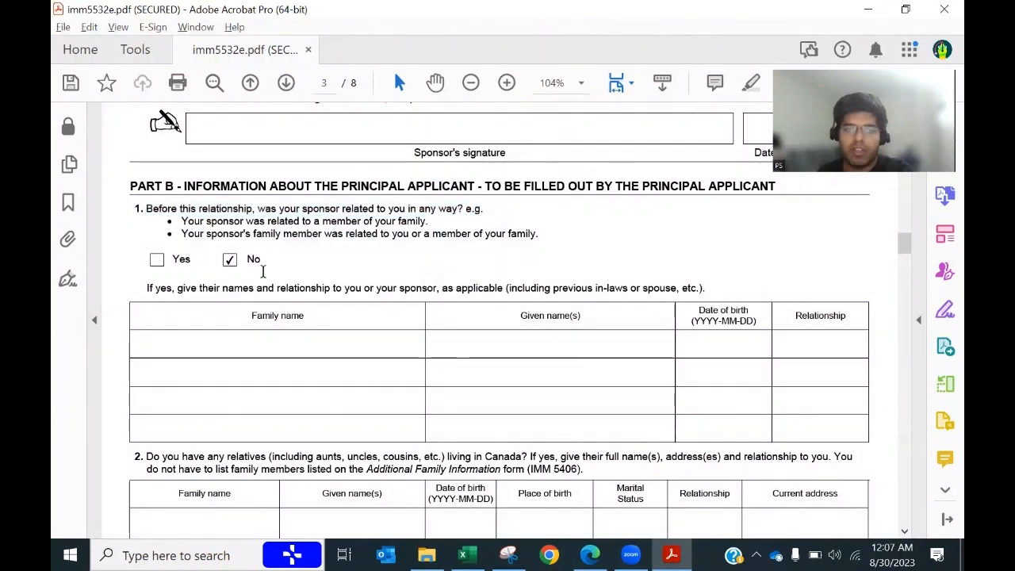
{"action": "scroll", "coordinate": [430, 388], "scroll_direction": "down", "scroll_amount": 1}
{"action": "scroll", "coordinate": [431, 388], "scroll_direction": "up", "scroll_amount": 1}
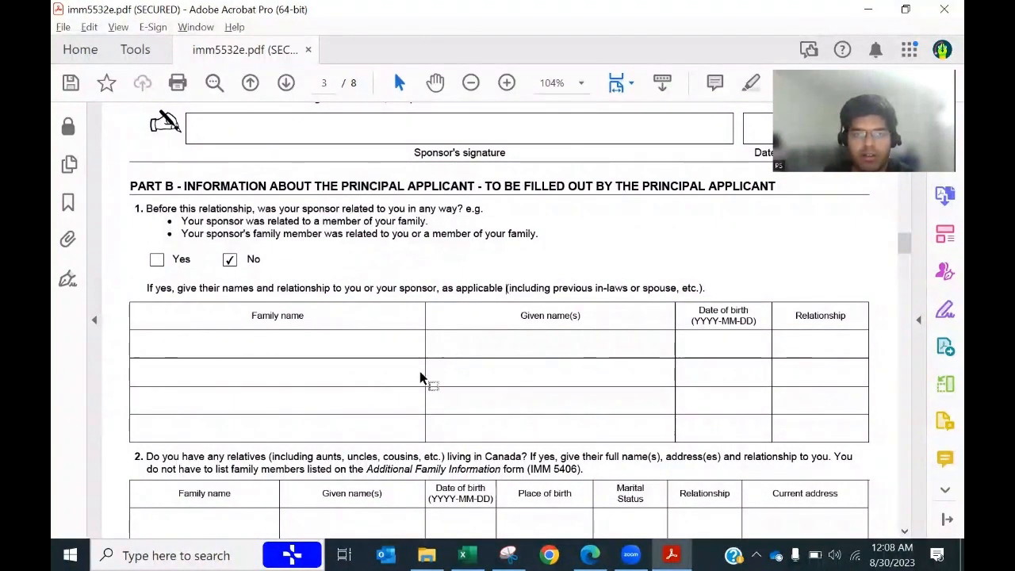
{"action": "scroll", "coordinate": [362, 334], "scroll_direction": "down", "scroll_amount": 5}
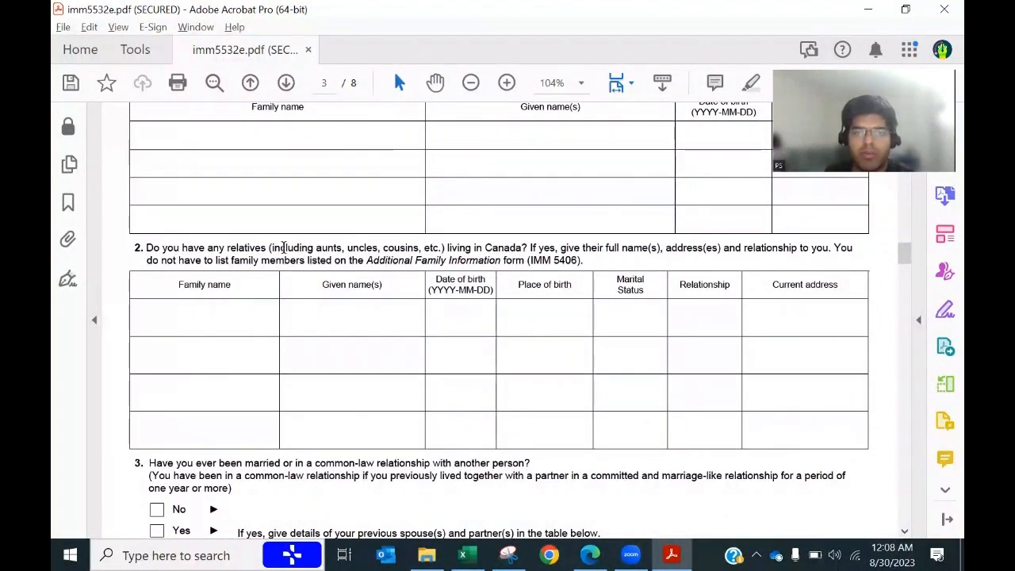
{"action": "scroll", "coordinate": [458, 397], "scroll_direction": "down", "scroll_amount": 3}
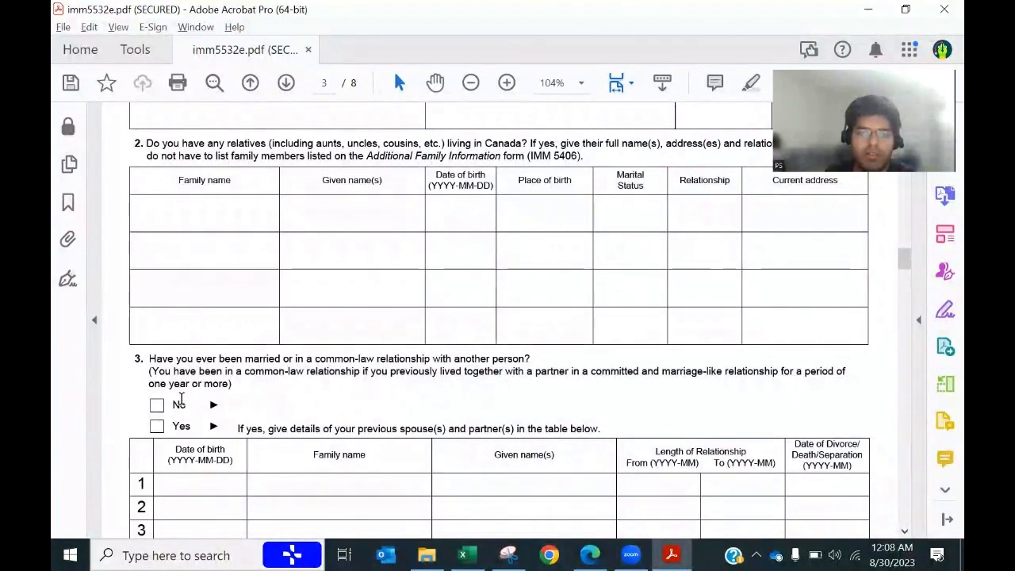
{"action": "left_click", "coordinate": [156, 406]}
Step: Tick Yes for the applicant's consent to disclose and start the applicant declaration date
{"action": "scroll", "coordinate": [340, 396], "scroll_direction": "down", "scroll_amount": 3}
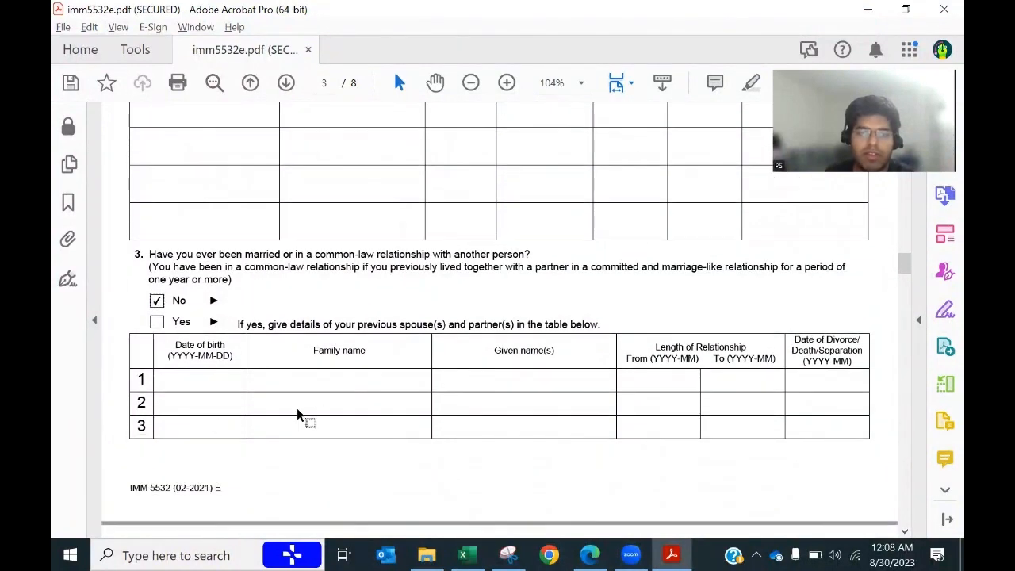
{"action": "scroll", "coordinate": [298, 412], "scroll_direction": "down", "scroll_amount": 9}
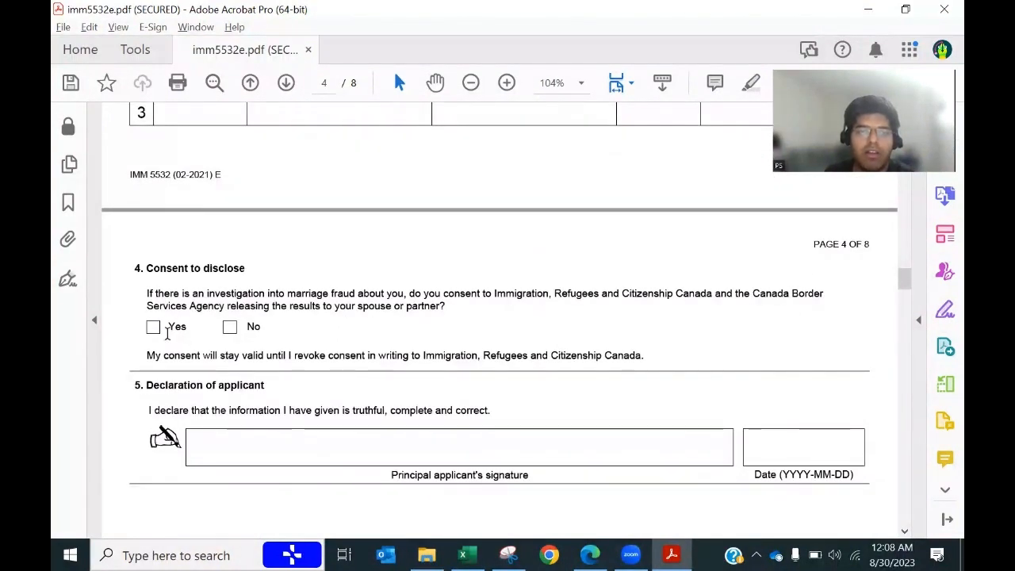
{"action": "left_click", "coordinate": [154, 328]}
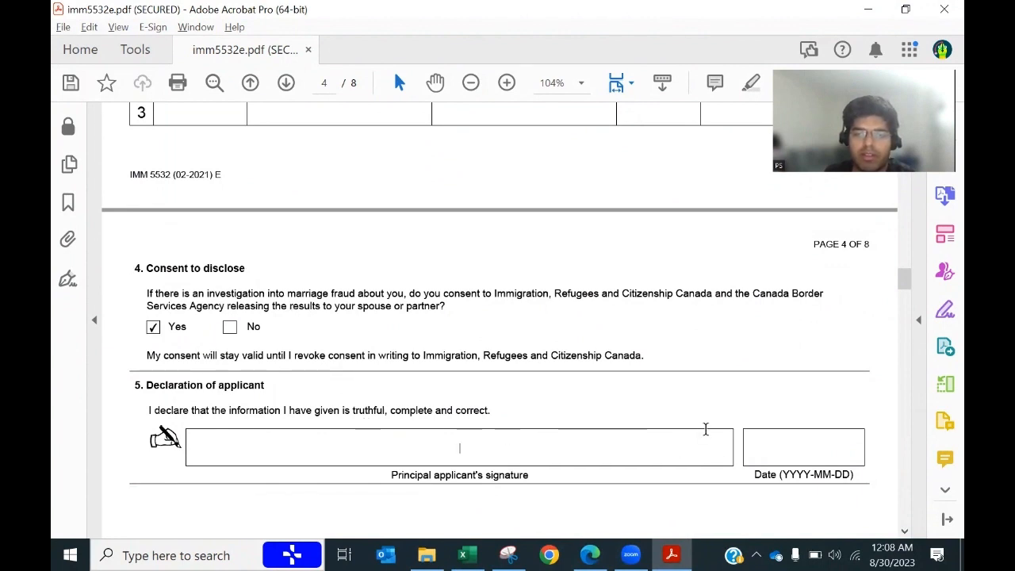
{"action": "left_click", "coordinate": [804, 449]}
{"action": "left_click", "coordinate": [873, 458]}
{"action": "scroll", "coordinate": [530, 436], "scroll_direction": "down", "scroll_amount": 12}
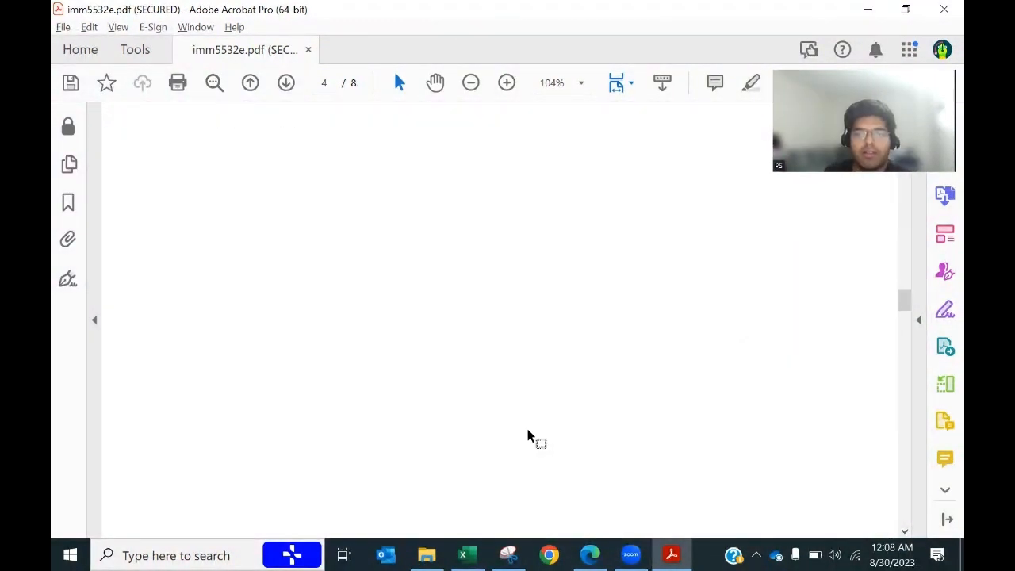
Step: Enter the first-meeting date as 2022-03-03, fixing the missing hyphen after the format warning
{"action": "scroll", "coordinate": [528, 437], "scroll_direction": "down", "scroll_amount": 10}
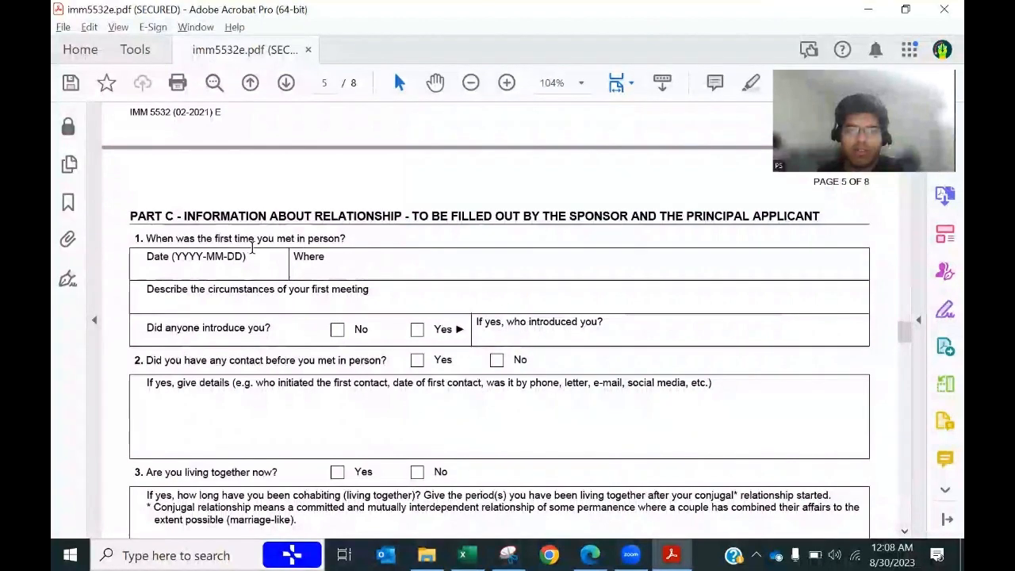
{"action": "key", "text": "alt+Tab"}
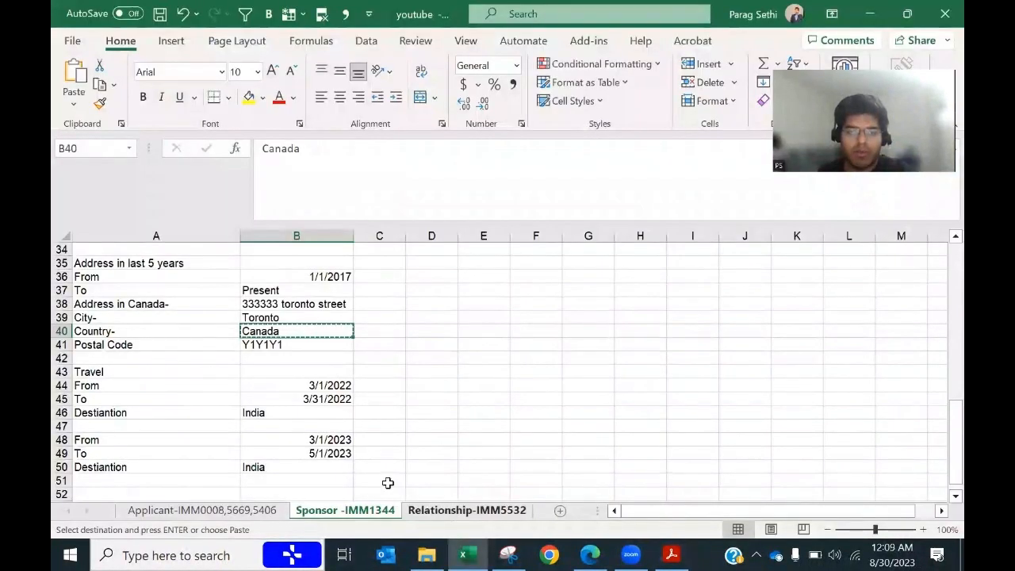
{"action": "left_click", "coordinate": [444, 510]}
{"action": "scroll", "coordinate": [313, 425], "scroll_direction": "up", "scroll_amount": 4}
{"action": "scroll", "coordinate": [312, 425], "scroll_direction": "up", "scroll_amount": 5}
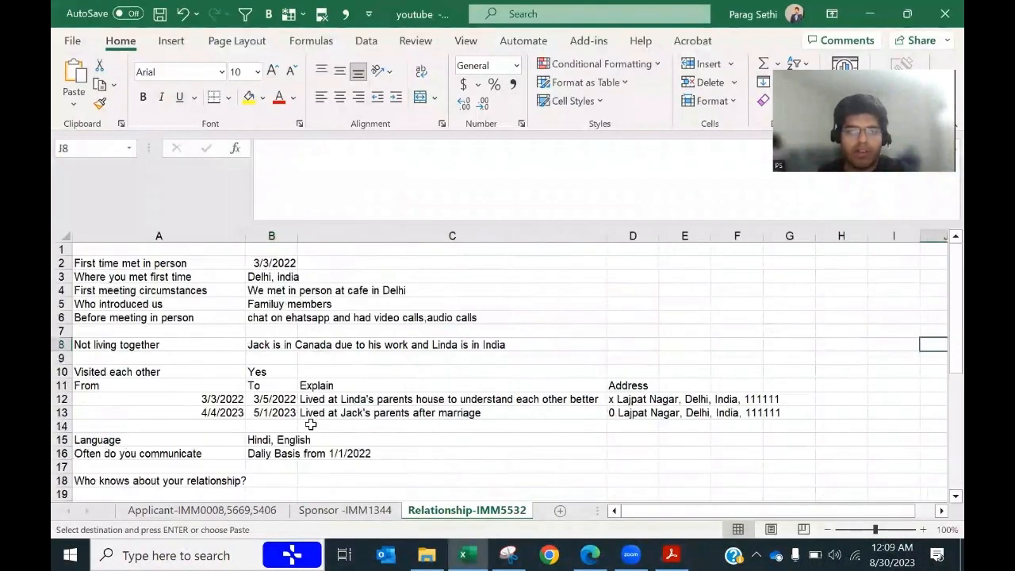
{"action": "left_click", "coordinate": [269, 263]}
{"action": "key", "text": "ctrl+c"}
{"action": "key", "text": "alt+Tab"}
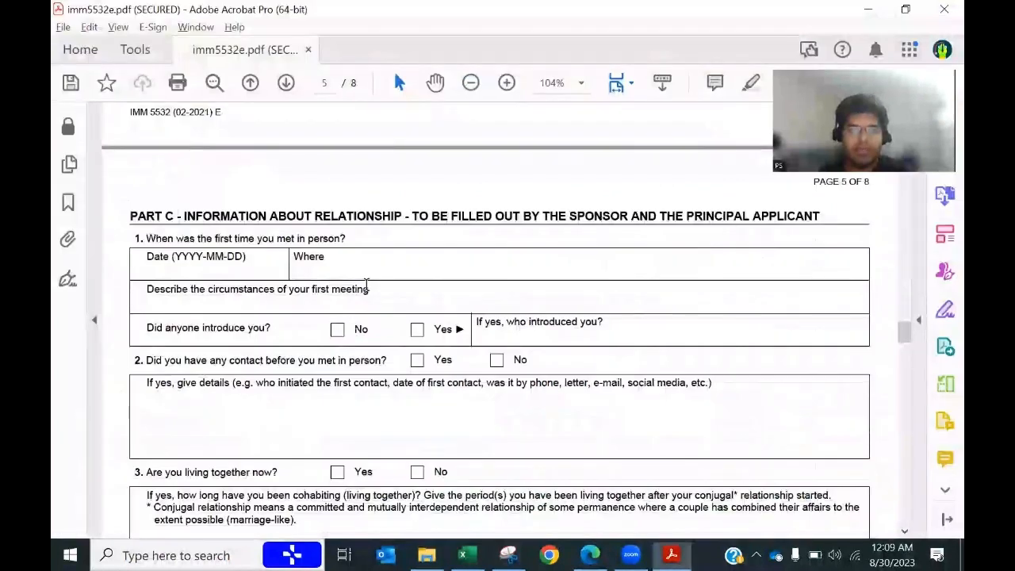
{"action": "left_click", "coordinate": [215, 275]}
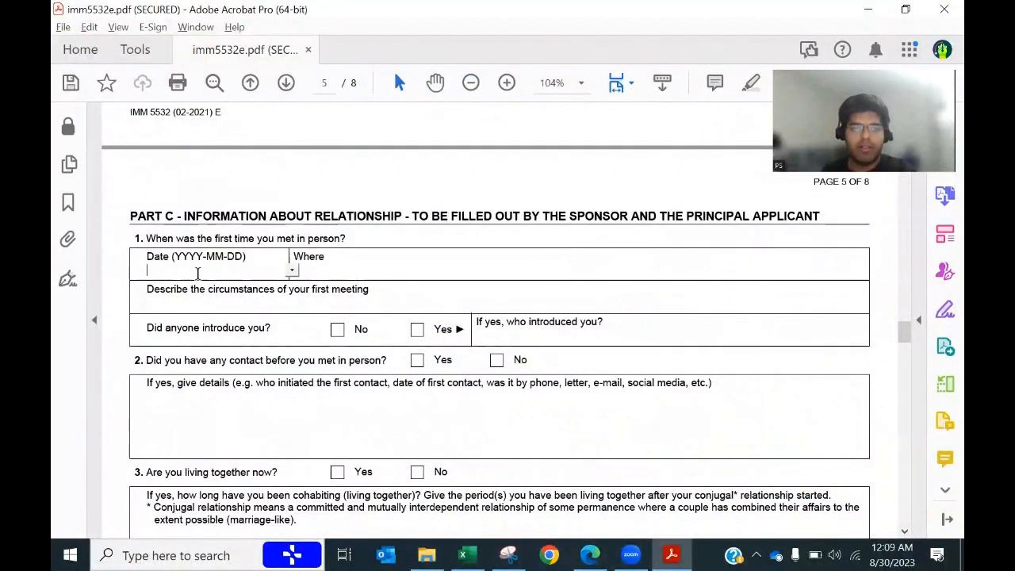
{"action": "type", "text": "2022-0303"}
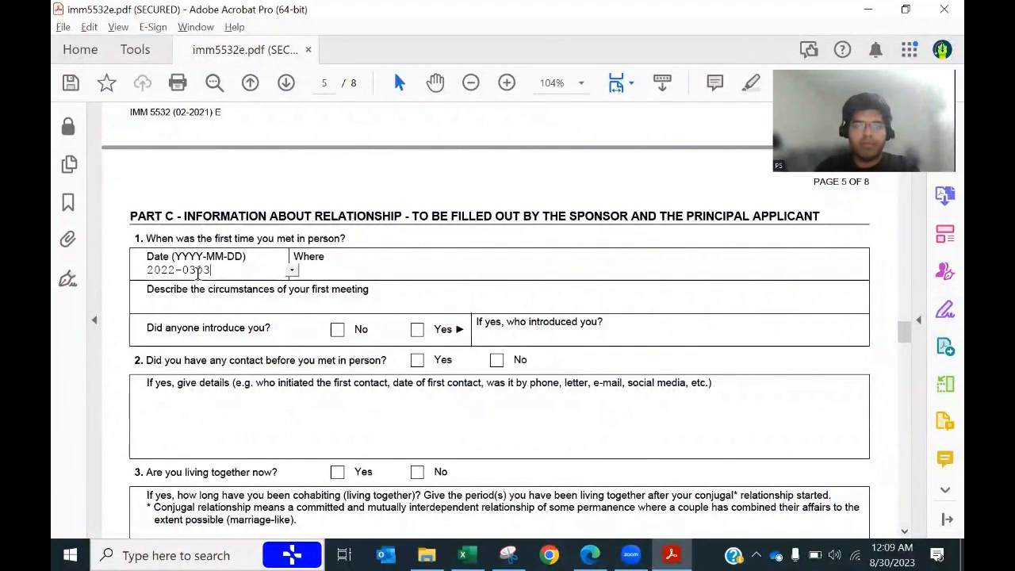
{"action": "key", "text": "Tab"}
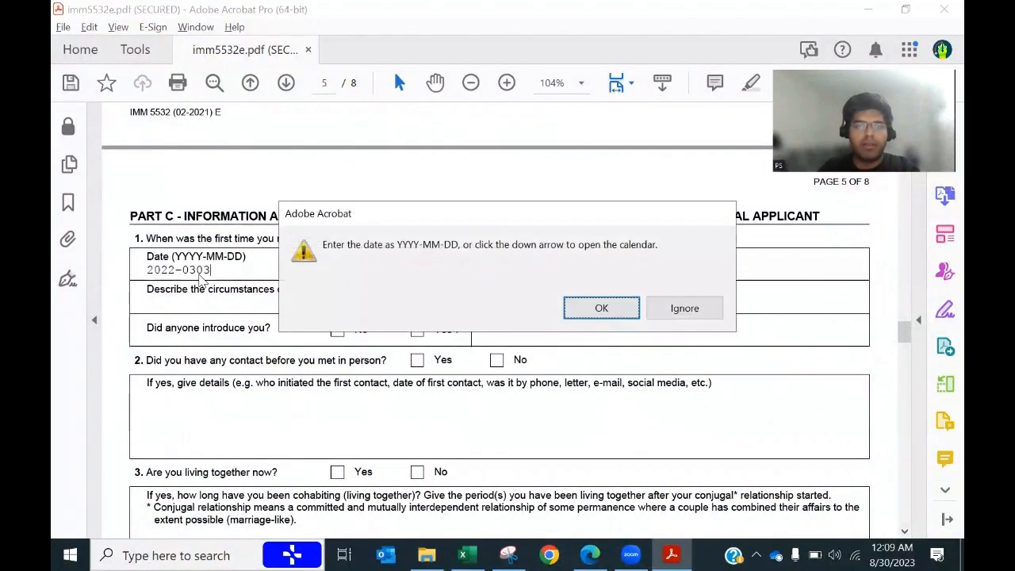
{"action": "left_click", "coordinate": [582, 315]}
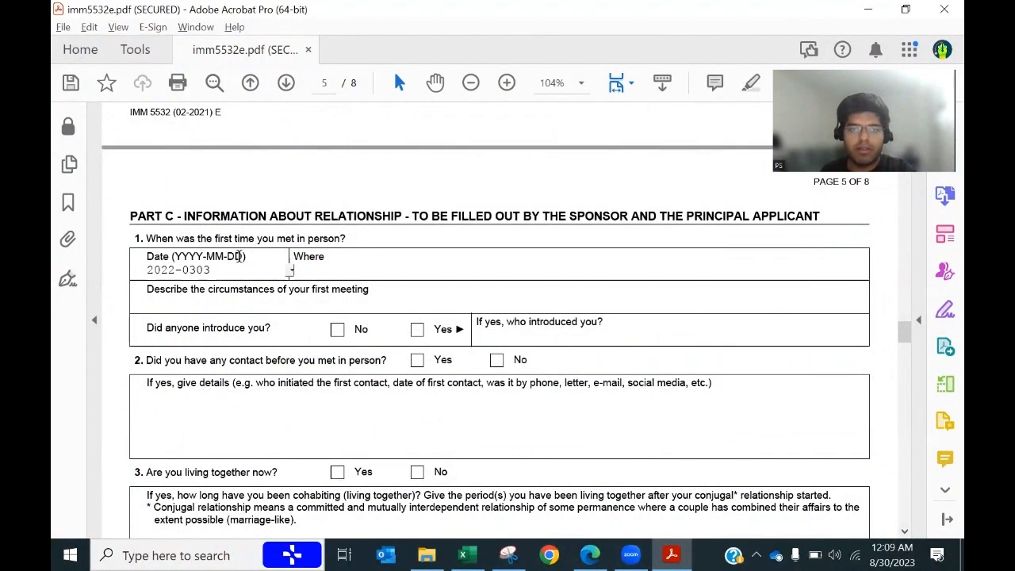
{"action": "left_click", "coordinate": [198, 269]}
{"action": "type", "text": "-"}
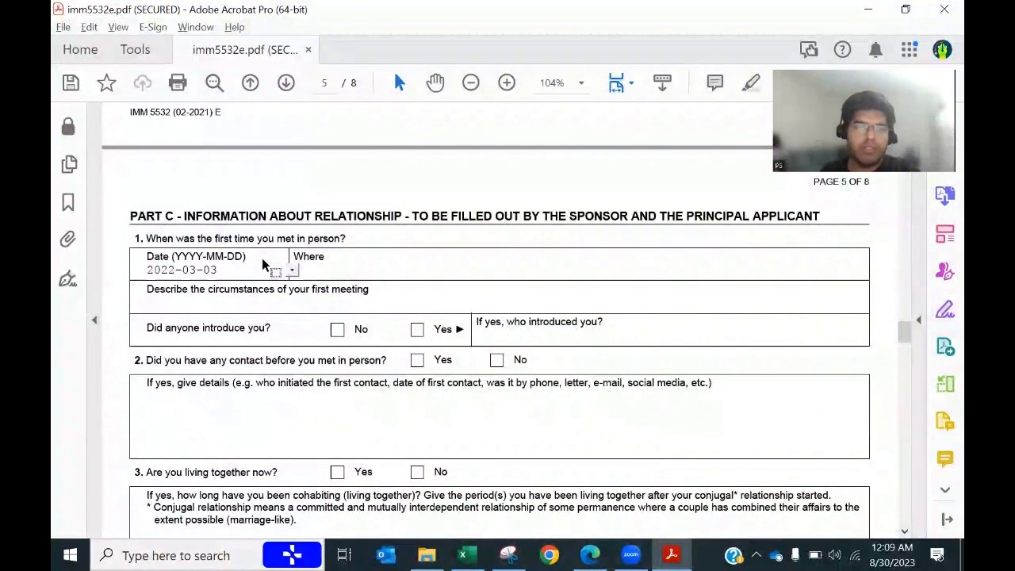
Step: Paste the meeting place 'Delhi, india' and the first-meeting circumstances from cells B3 and B4
{"action": "key", "text": "alt+Tab"}
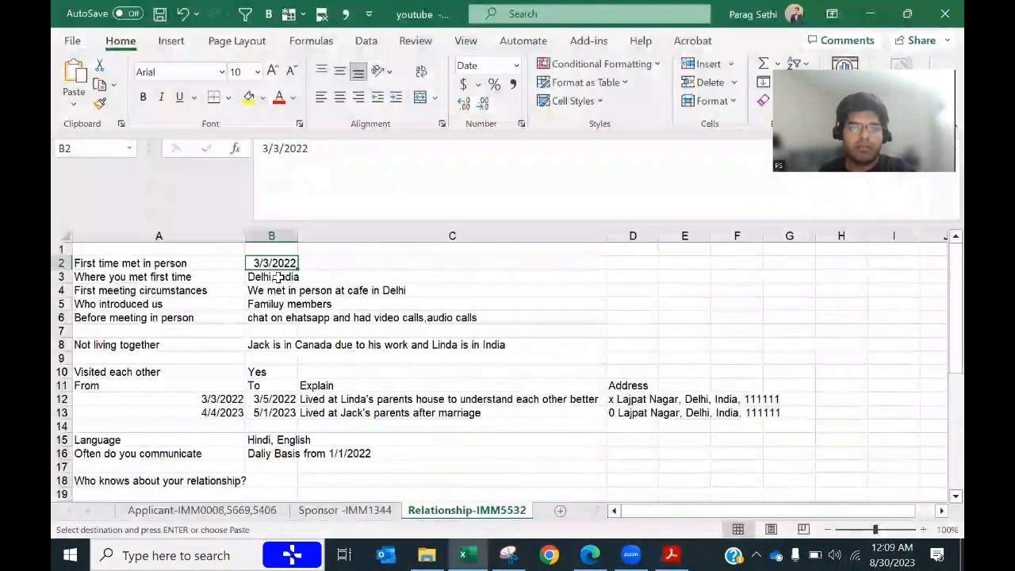
{"action": "key", "text": "Down"}
{"action": "key", "text": "ctrl+c"}
{"action": "key", "text": "alt+Tab"}
{"action": "key", "text": "Tab"}
{"action": "key", "text": "ctrl+v"}
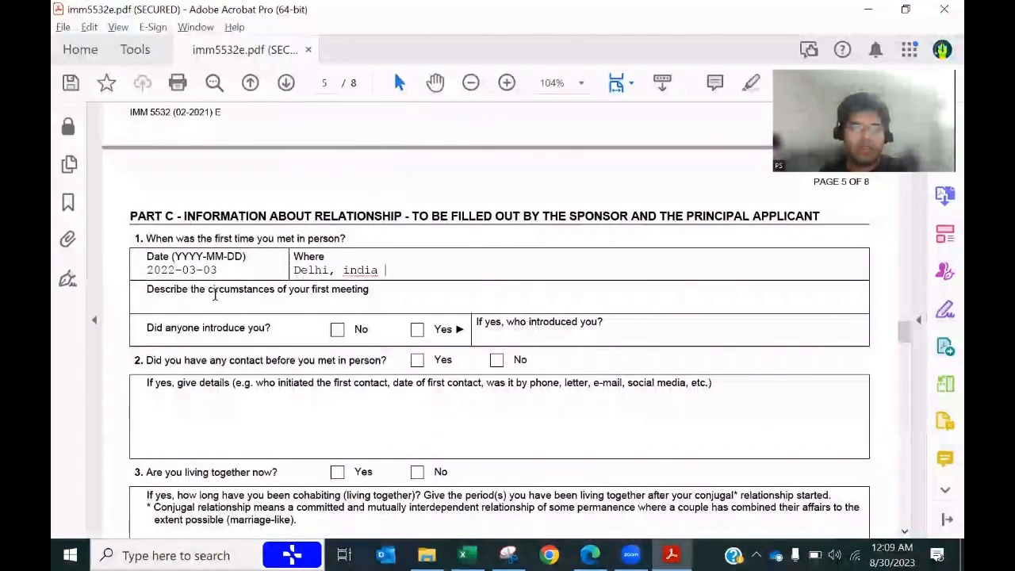
{"action": "key", "text": "alt+Tab"}
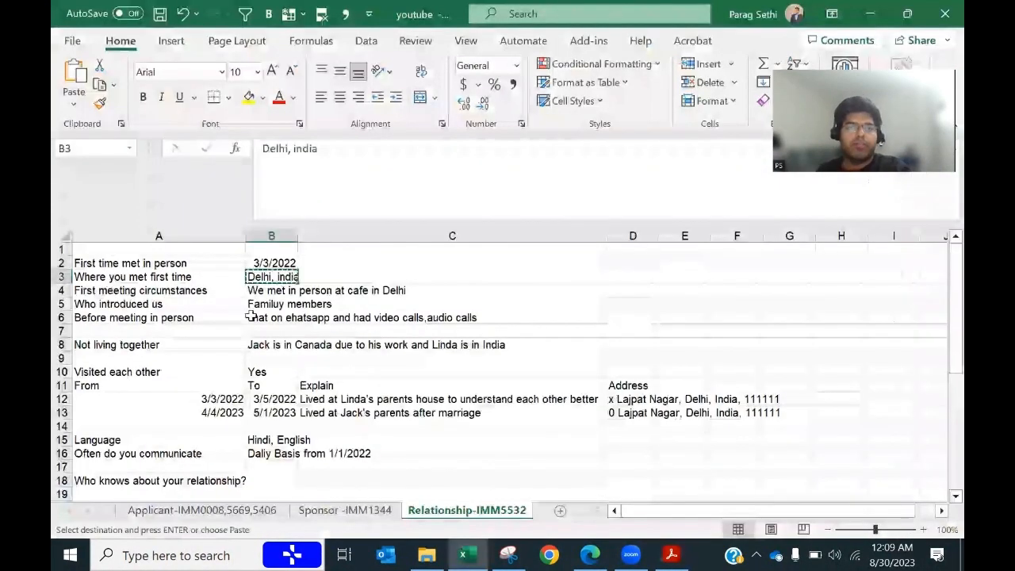
{"action": "key", "text": "Down"}
{"action": "key", "text": "ctrl+c"}
{"action": "key", "text": "alt+Tab"}
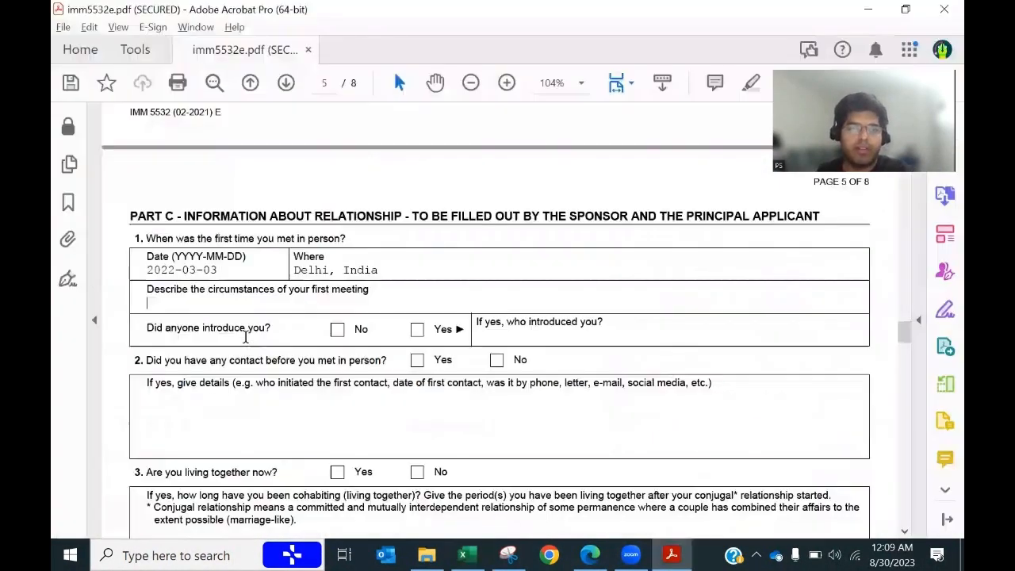
{"action": "key", "text": "Tab"}
{"action": "key", "text": "ctrl+v"}
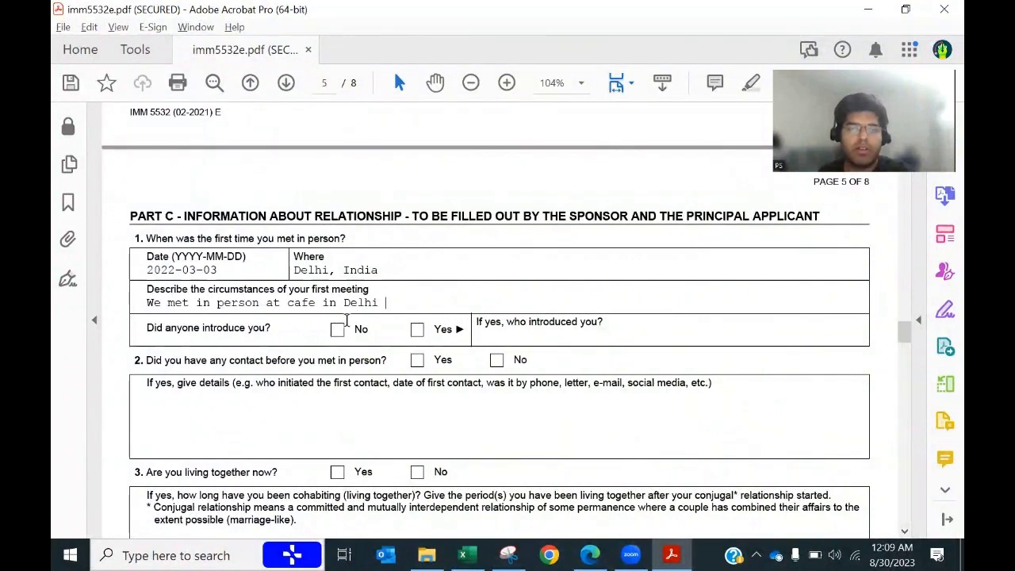
Step: Answer Yes to 'Did anyone introduce you?'
{"action": "key", "text": "alt+Tab"}
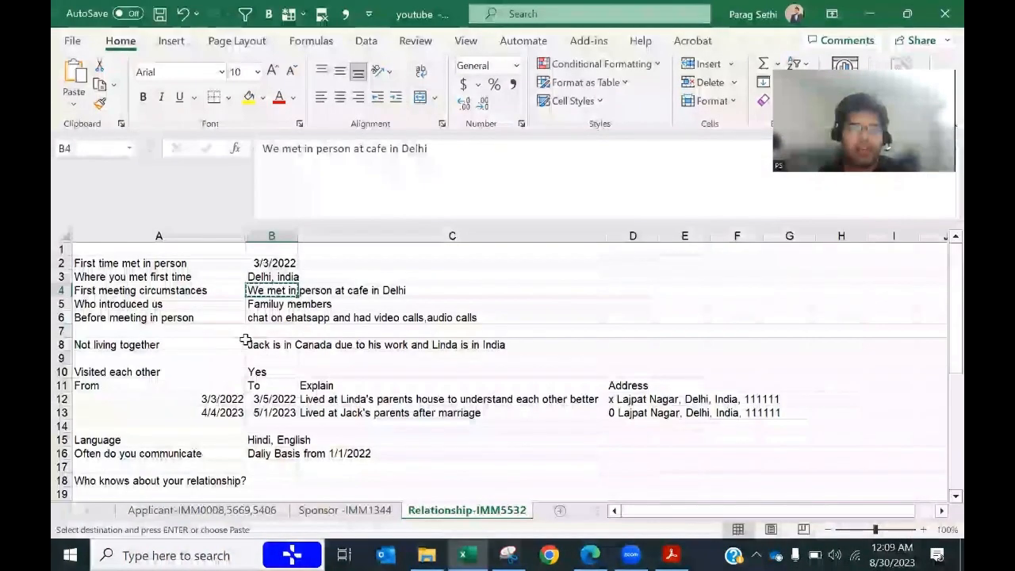
{"action": "left_click", "coordinate": [269, 306]}
{"action": "key", "text": "ctrl+c"}
{"action": "key", "text": "alt+Tab"}
{"action": "left_click", "coordinate": [416, 331]}
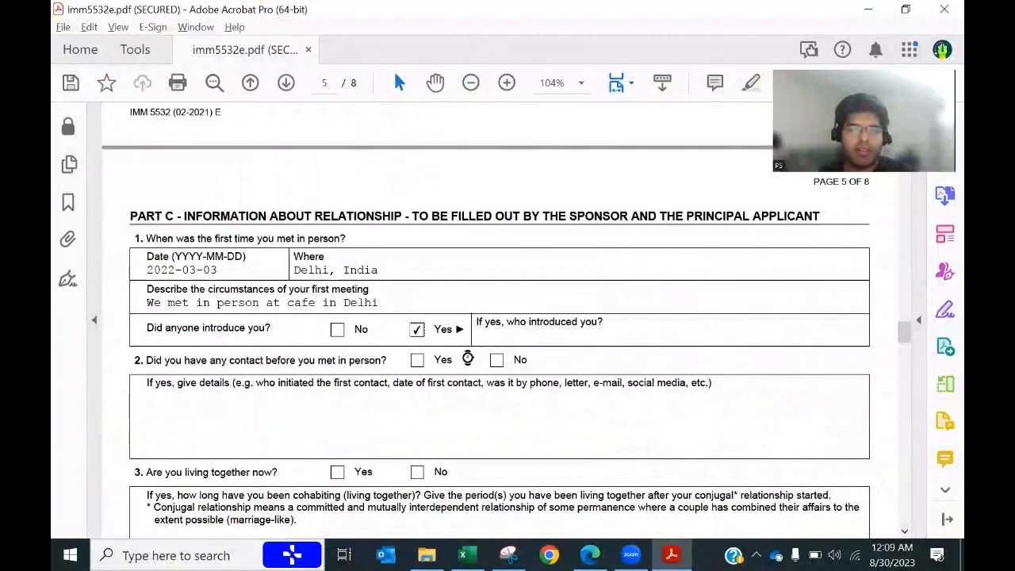
Step: Correct the spelling of 'Family members' in Excel and paste it as the introducer
{"action": "key", "text": "alt+Tab"}
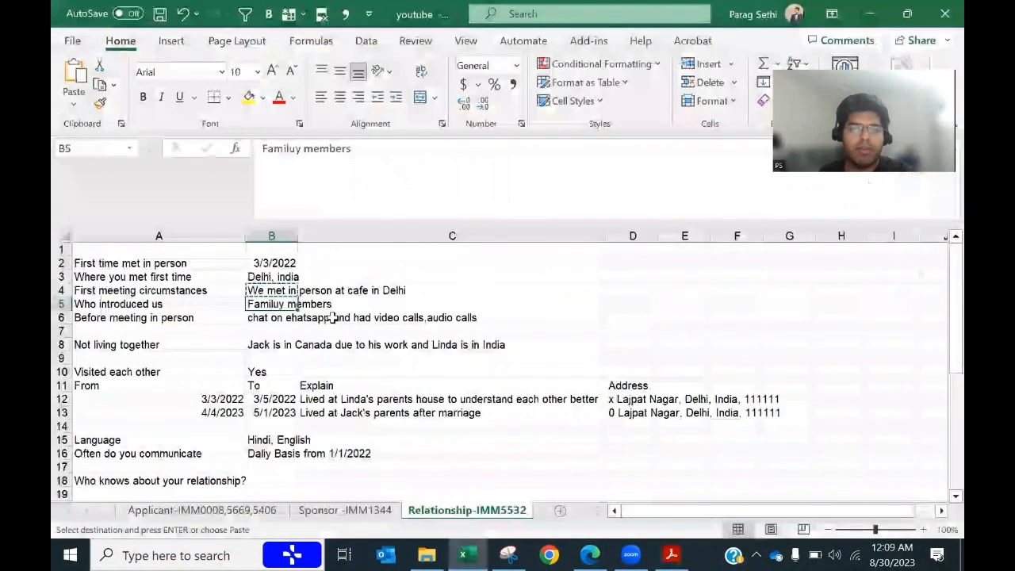
{"action": "left_click", "coordinate": [291, 151]}
{"action": "key", "text": "Delete"}
{"action": "key", "text": "Return"}
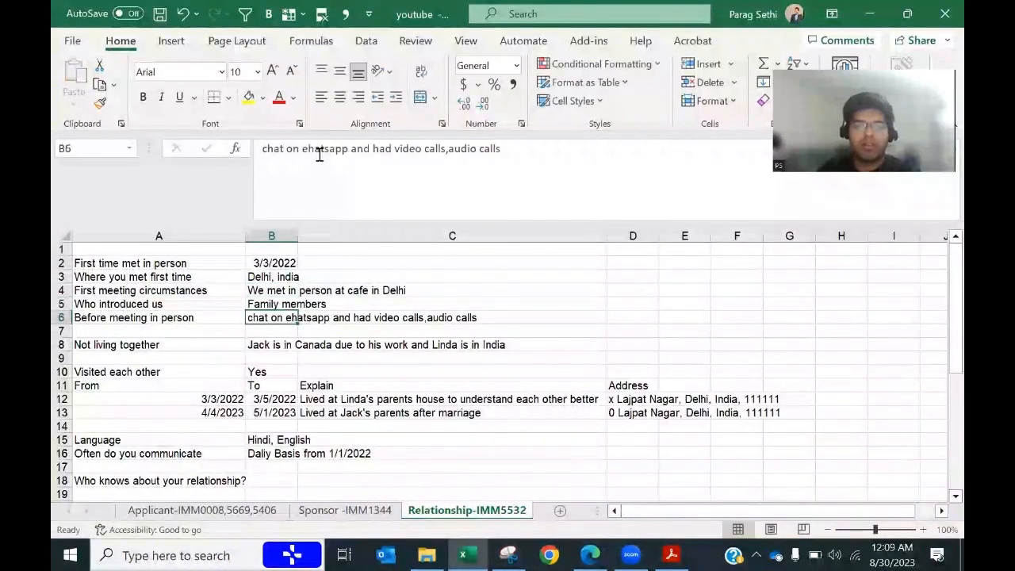
{"action": "key", "text": "Up"}
{"action": "key", "text": "ctrl+c"}
{"action": "key", "text": "alt+Tab"}
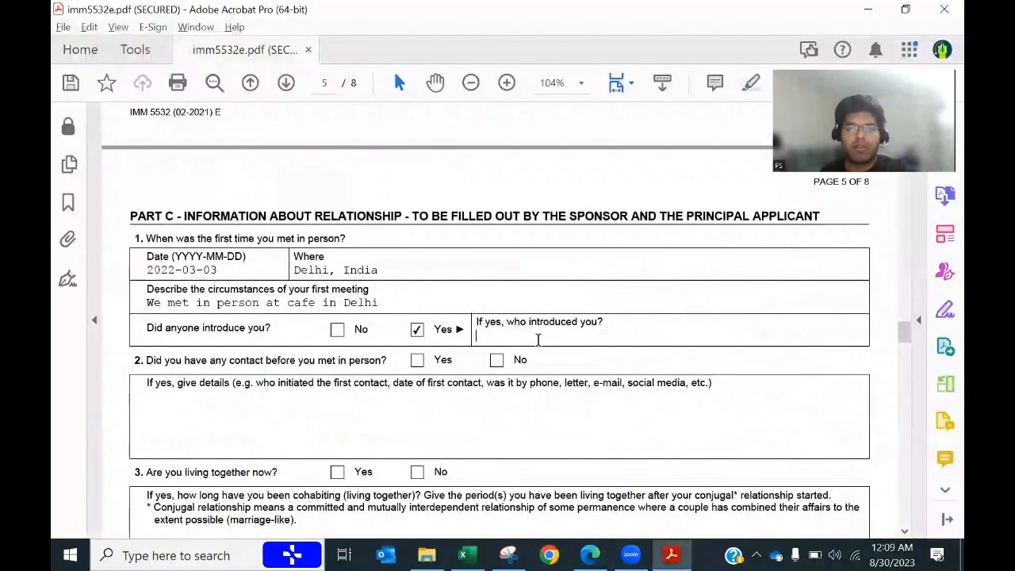
{"action": "key", "text": "ctrl+v"}
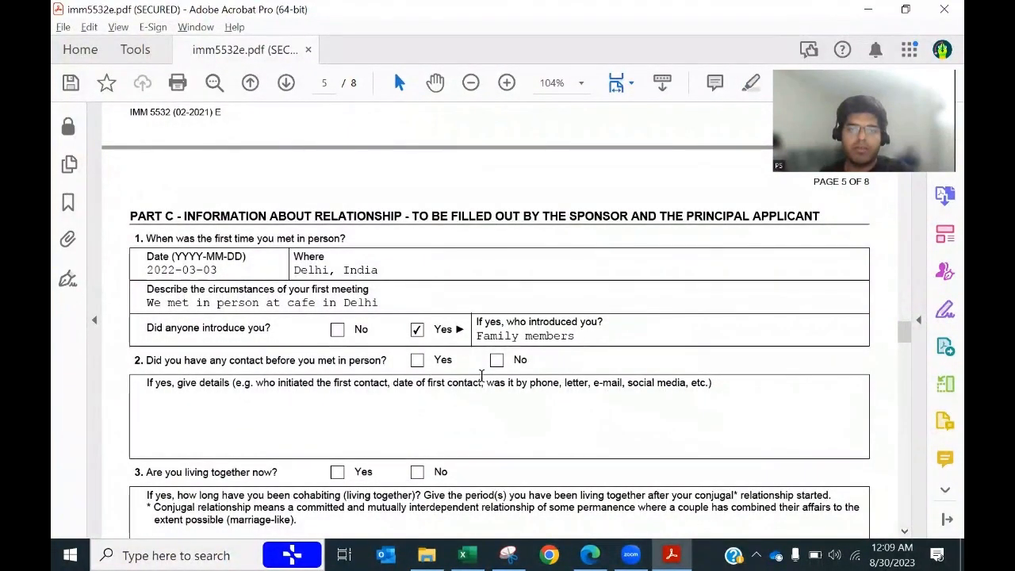
{"action": "key", "text": "alt+Tab"}
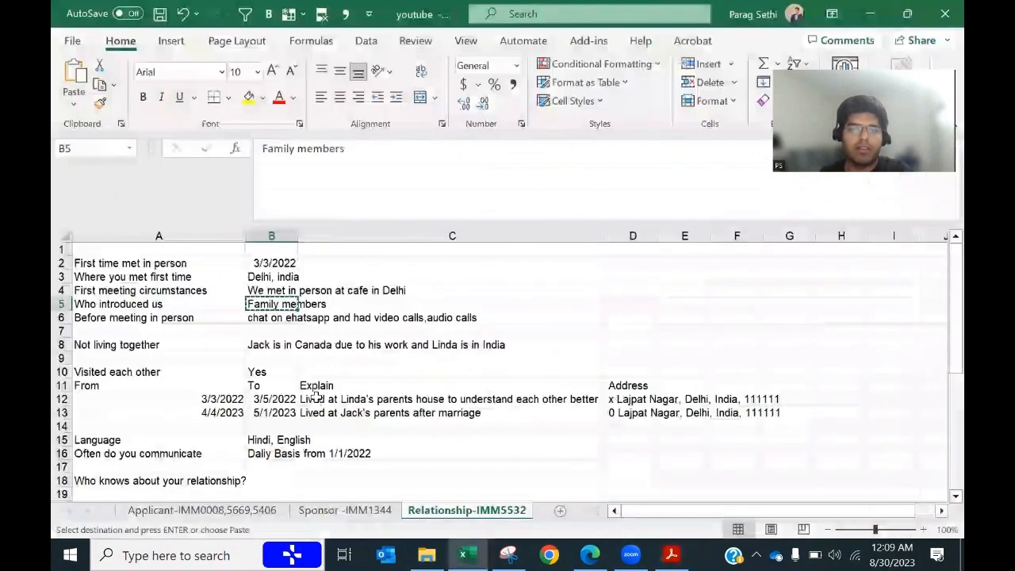
{"action": "key", "text": "Down"}
{"action": "key", "text": "alt+Tab"}
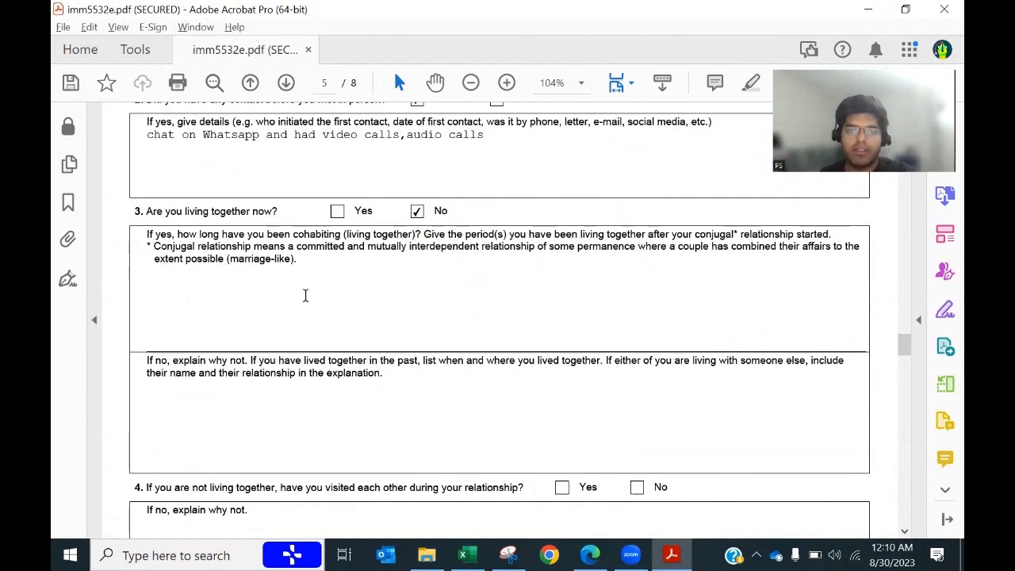
Step: Paste the explanation of why the couple do not live together
{"action": "left_click", "coordinate": [228, 391]}
{"action": "key", "text": "ctrl+v"}
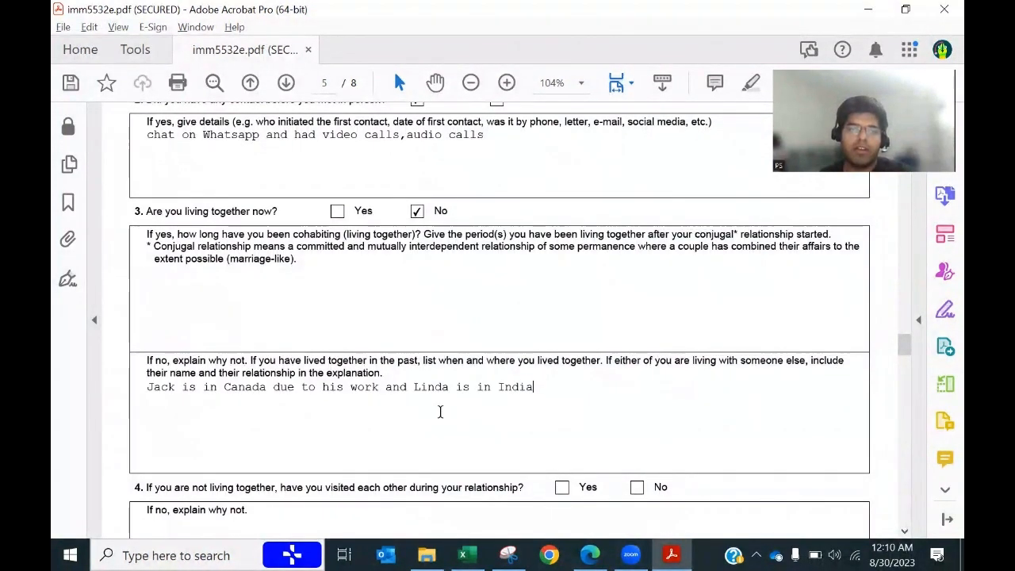
{"action": "scroll", "coordinate": [439, 433], "scroll_direction": "down", "scroll_amount": 2}
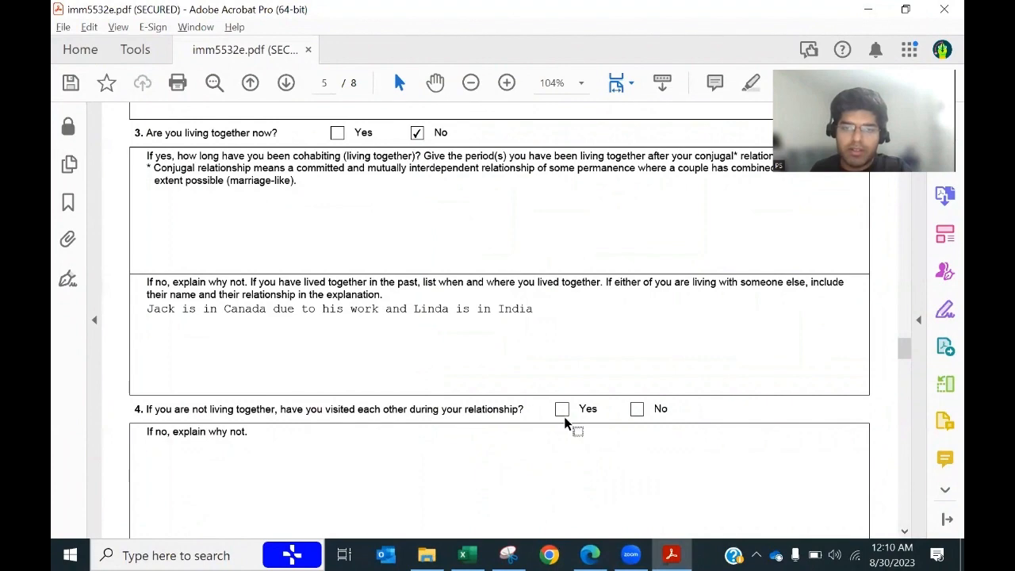
{"action": "scroll", "coordinate": [331, 449], "scroll_direction": "down", "scroll_amount": 5}
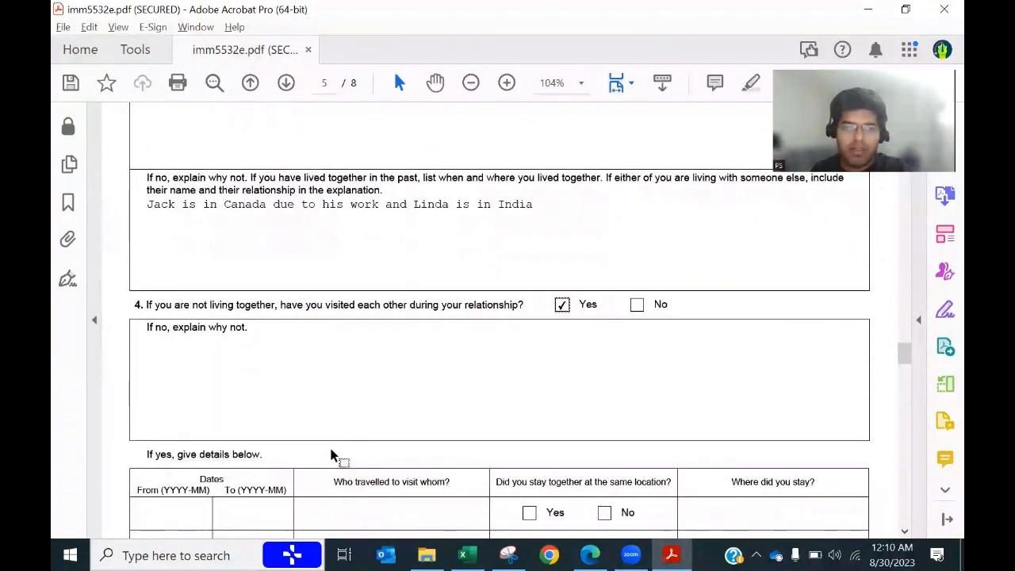
Step: Enter the first visit's dates, 2022-03-03 to 2022-03-05
{"action": "key", "text": "alt+Tab"}
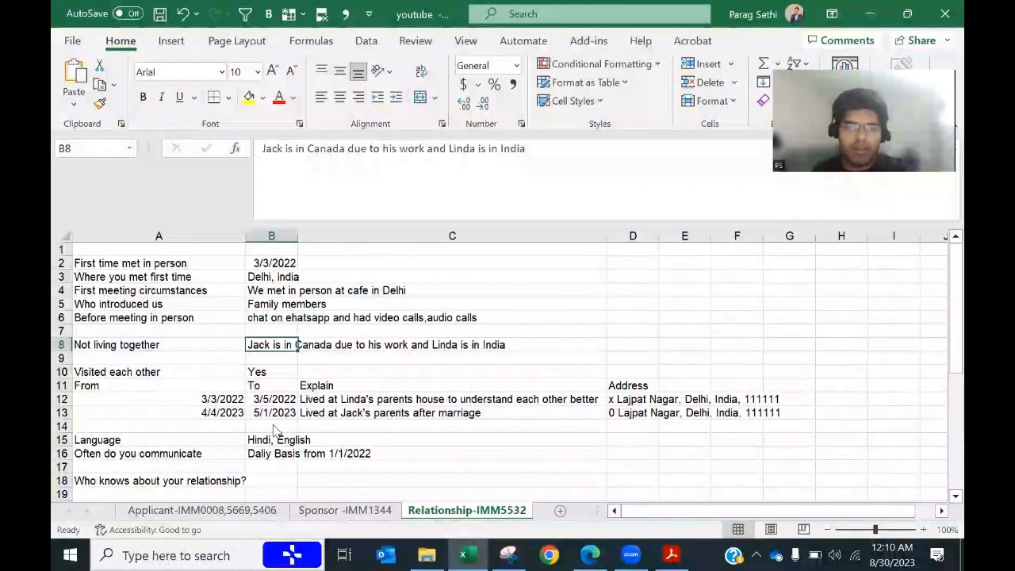
{"action": "key", "text": "alt+Tab"}
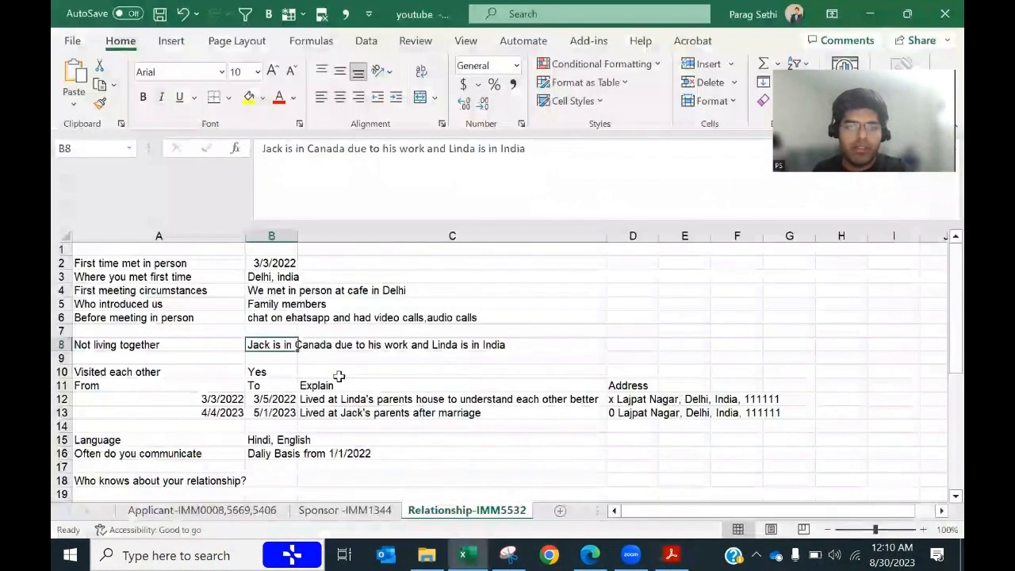
{"action": "key", "text": "alt+Tab"}
{"action": "key", "text": "alt+Tab"}
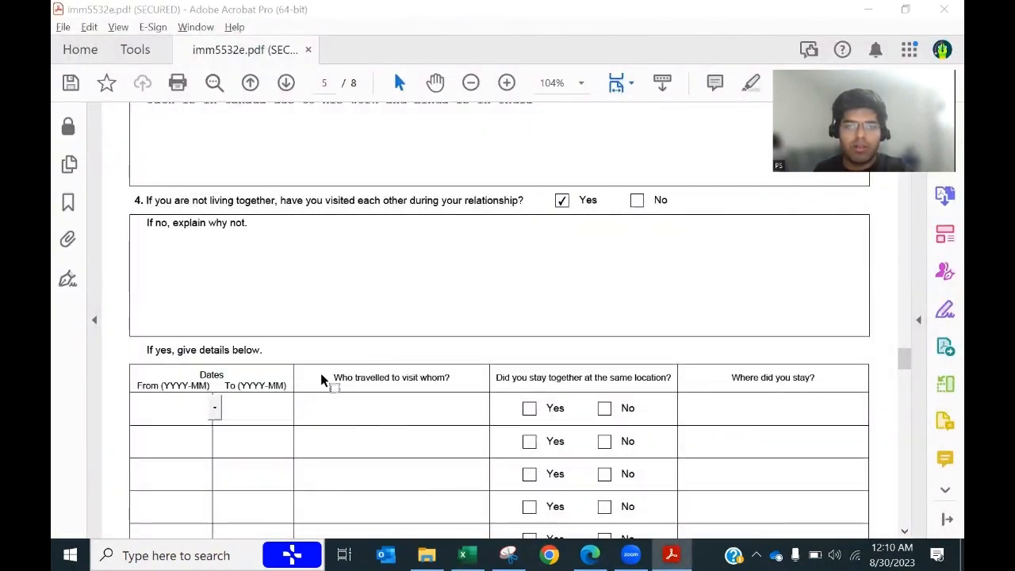
{"action": "key", "text": "alt+Tab"}
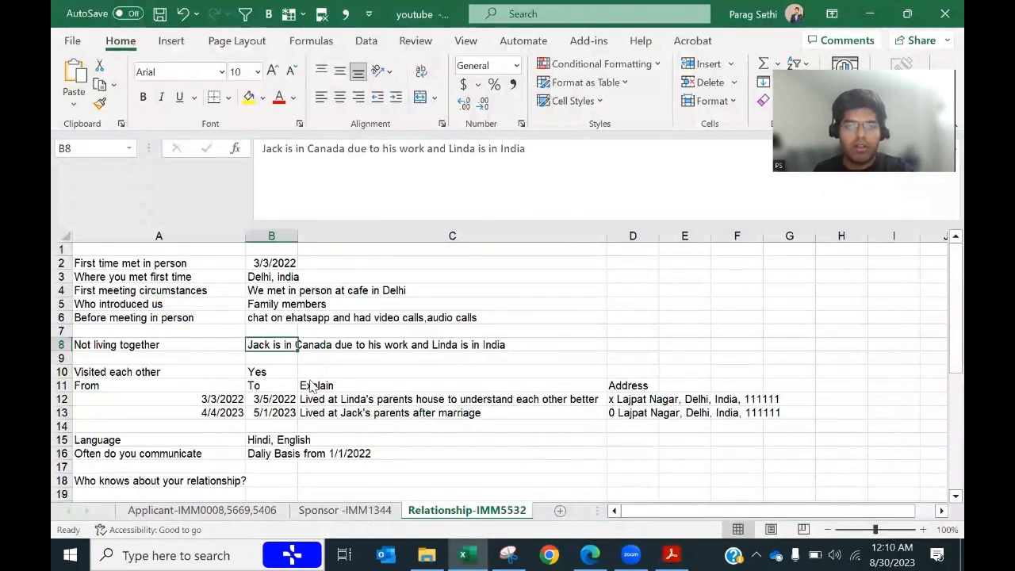
{"action": "key", "text": "alt+Tab"}
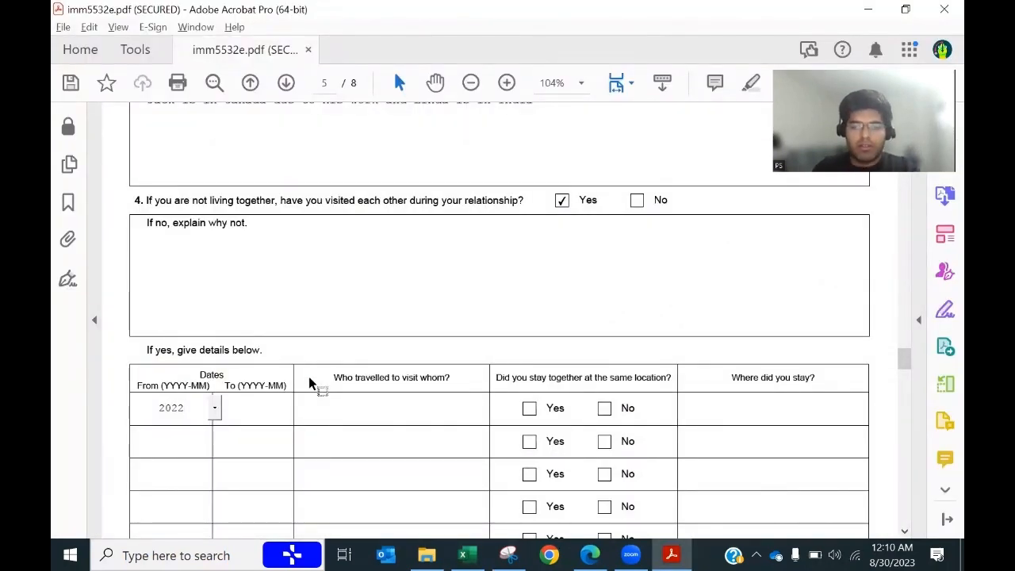
{"action": "type", "text": "-01"}
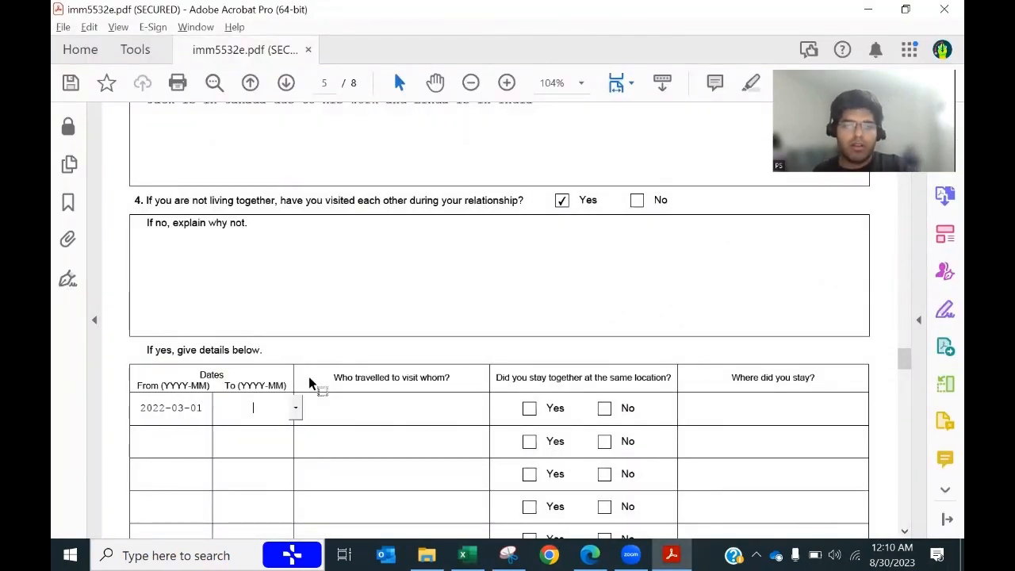
{"action": "key", "text": "alt+Tab"}
{"action": "key", "text": "alt+Tab"}
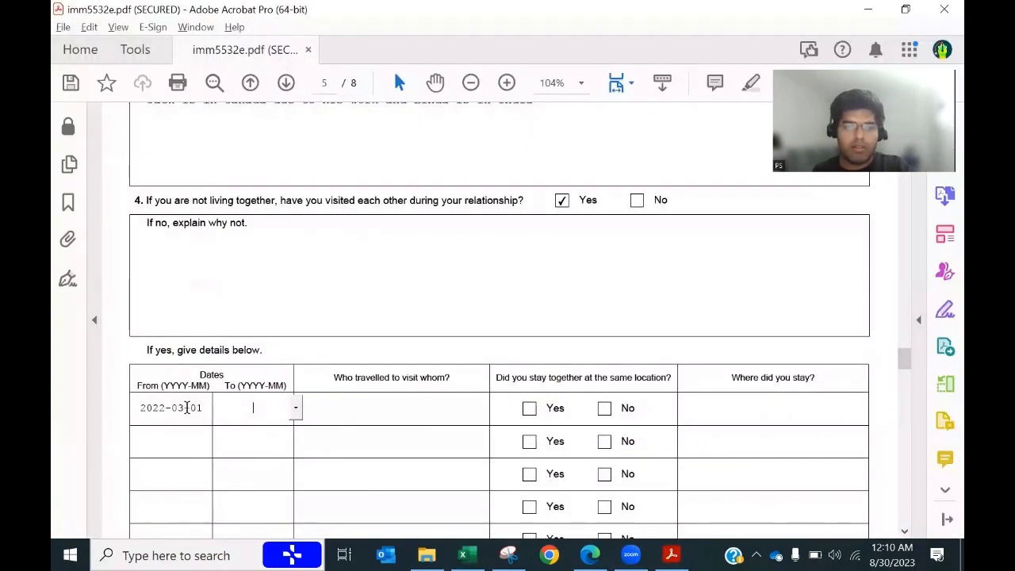
{"action": "key", "text": "BackSpace"}
{"action": "type", "text": "3"}
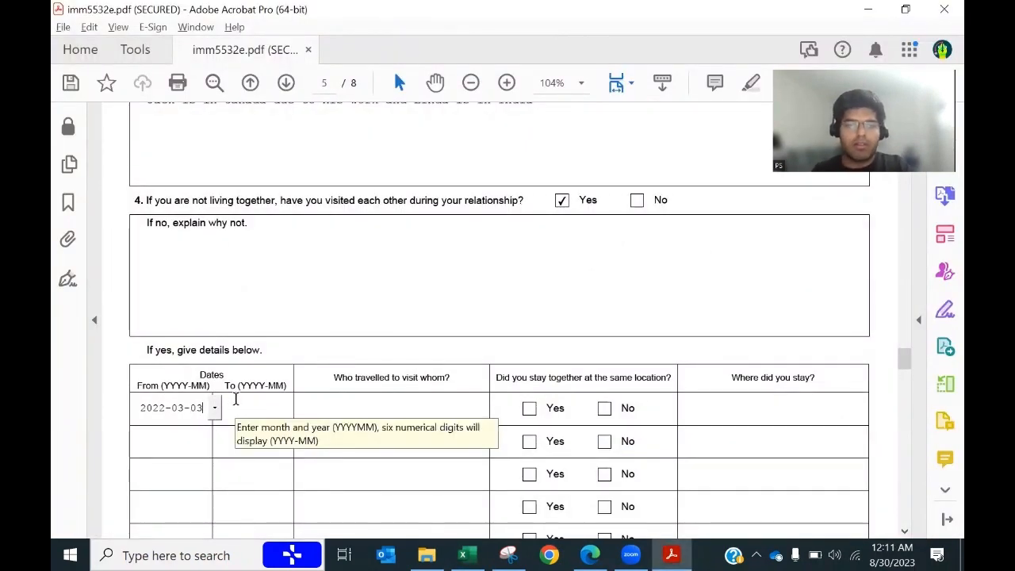
{"action": "key", "text": "alt+Tab"}
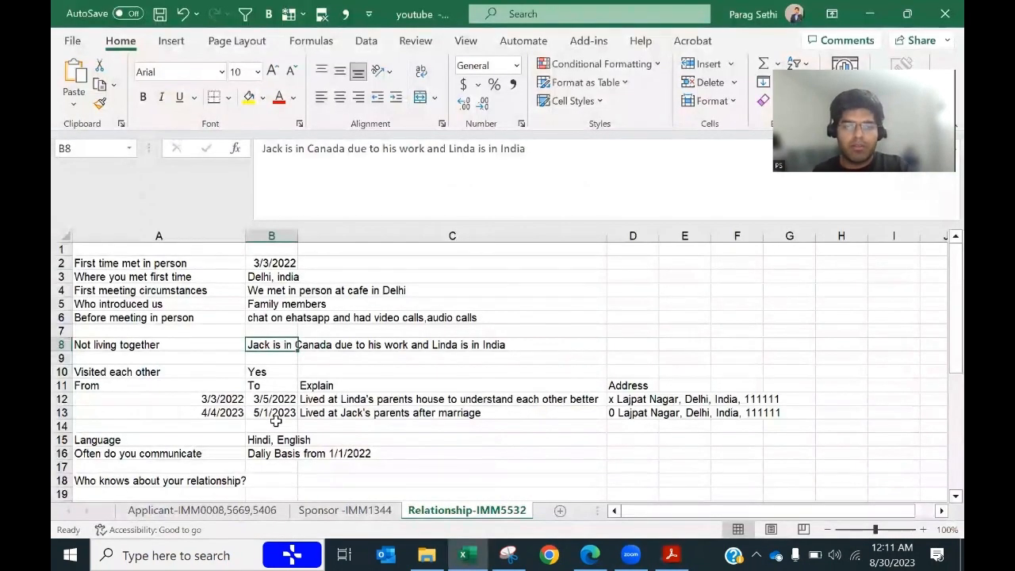
{"action": "key", "text": "alt+Tab"}
{"action": "key", "text": "Tab"}
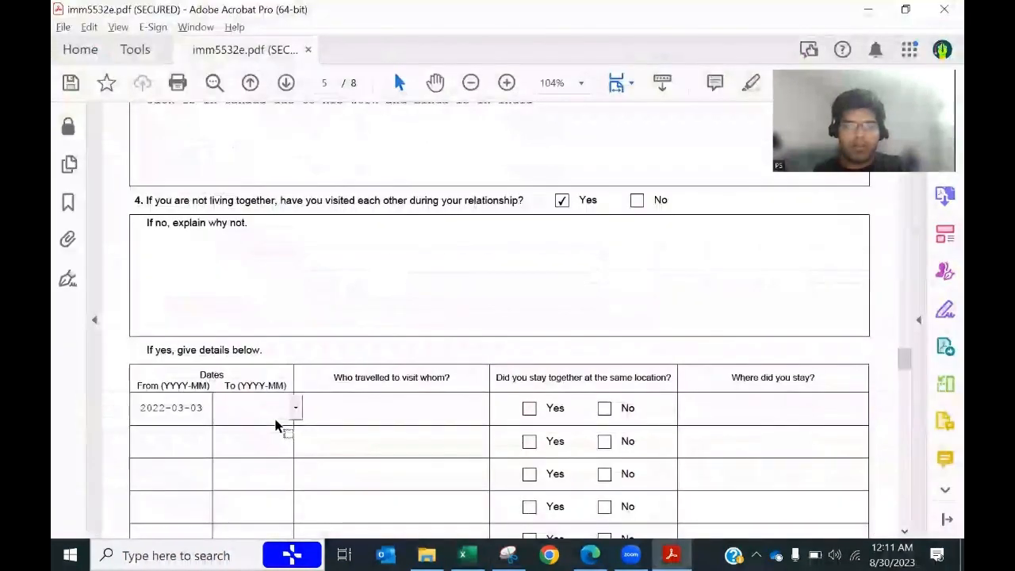
{"action": "type", "text": "2022"}
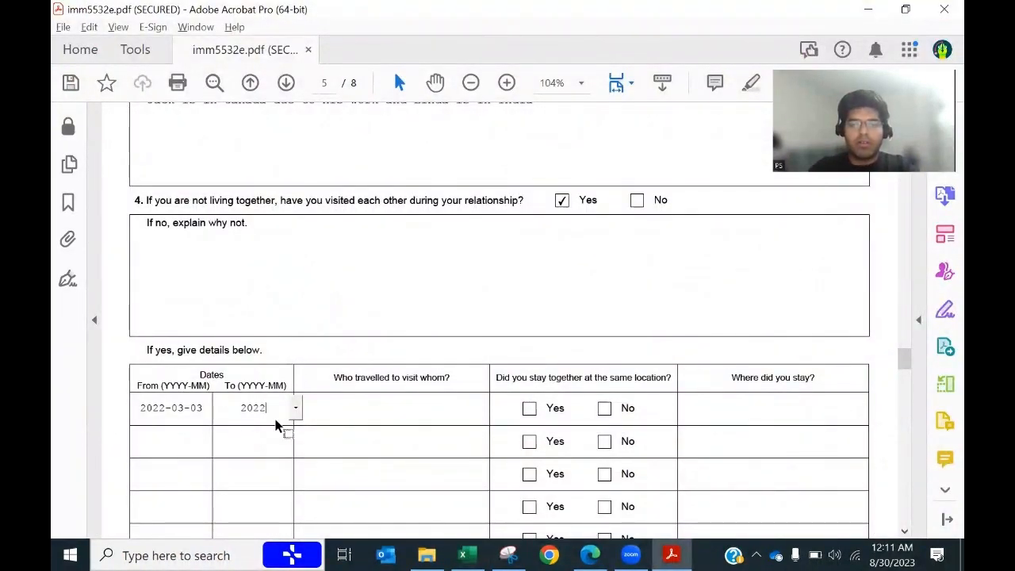
{"action": "type", "text": "-03-0"}
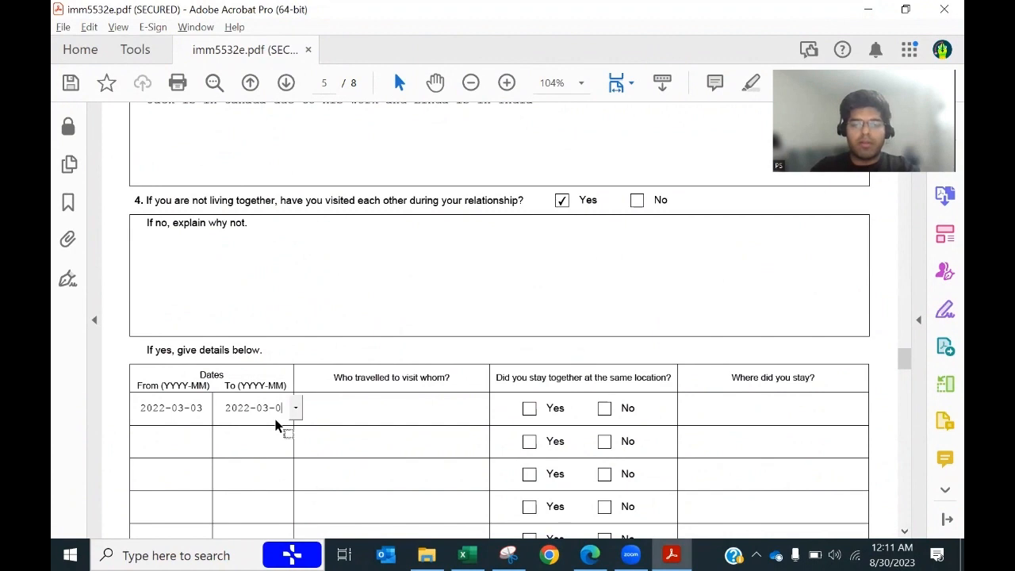
{"action": "type", "text": "5"}
{"action": "key", "text": "Tab"}
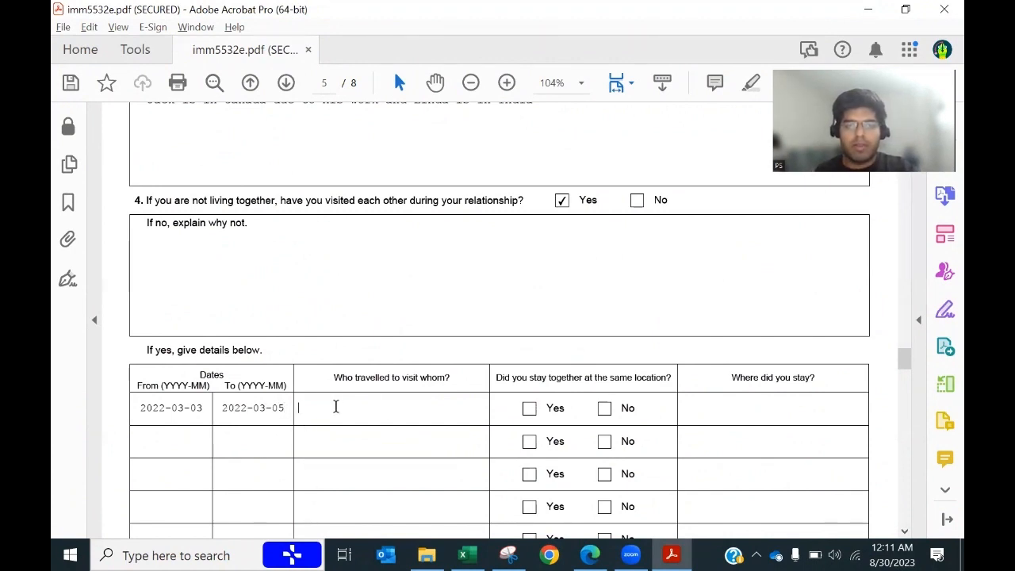
Step: Paste who travelled to visit whom and the stay address from cell D12
{"action": "key", "text": "alt+Tab"}
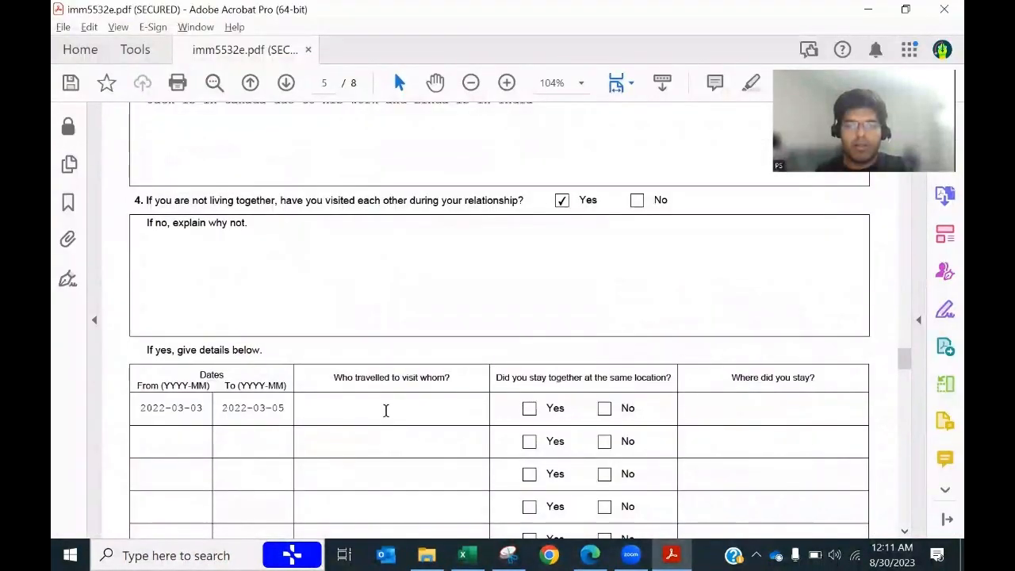
{"action": "left_click", "coordinate": [385, 410]}
{"action": "key", "text": "ctrl+v"}
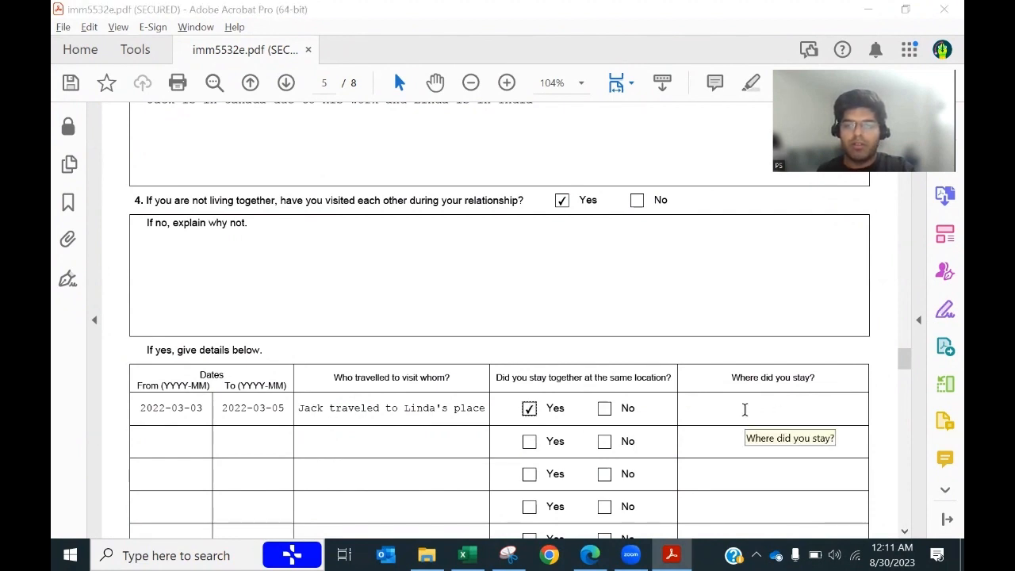
{"action": "key", "text": "alt+Tab"}
{"action": "left_click", "coordinate": [630, 401]}
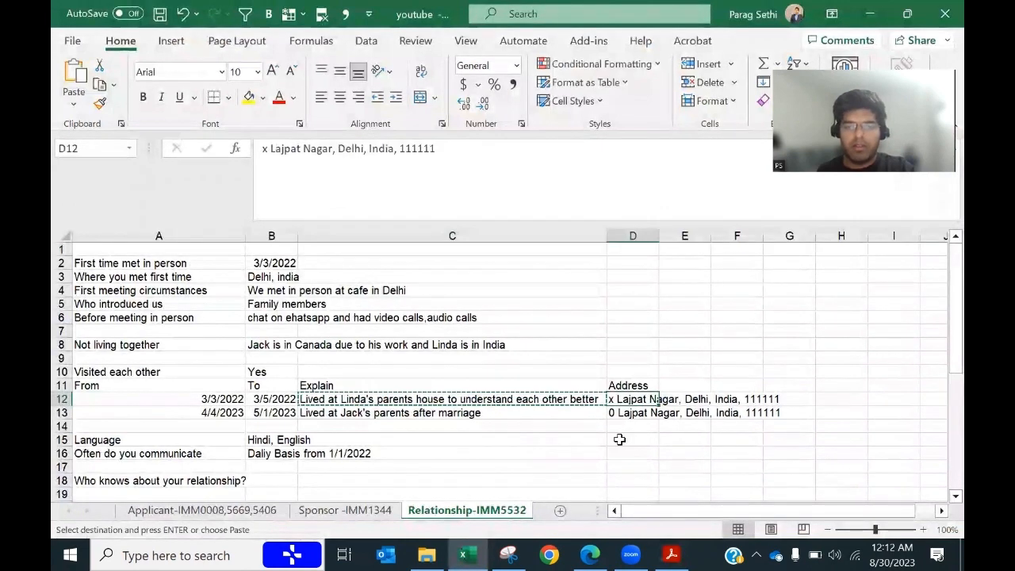
{"action": "key", "text": "ctrl+c"}
{"action": "key", "text": "alt+Tab"}
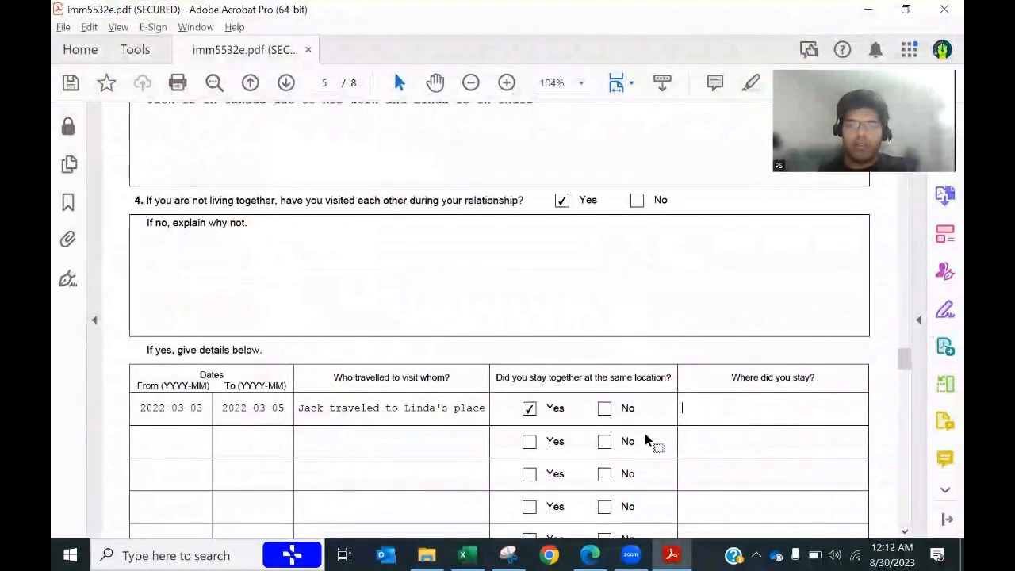
{"action": "key", "text": "ctrl+v"}
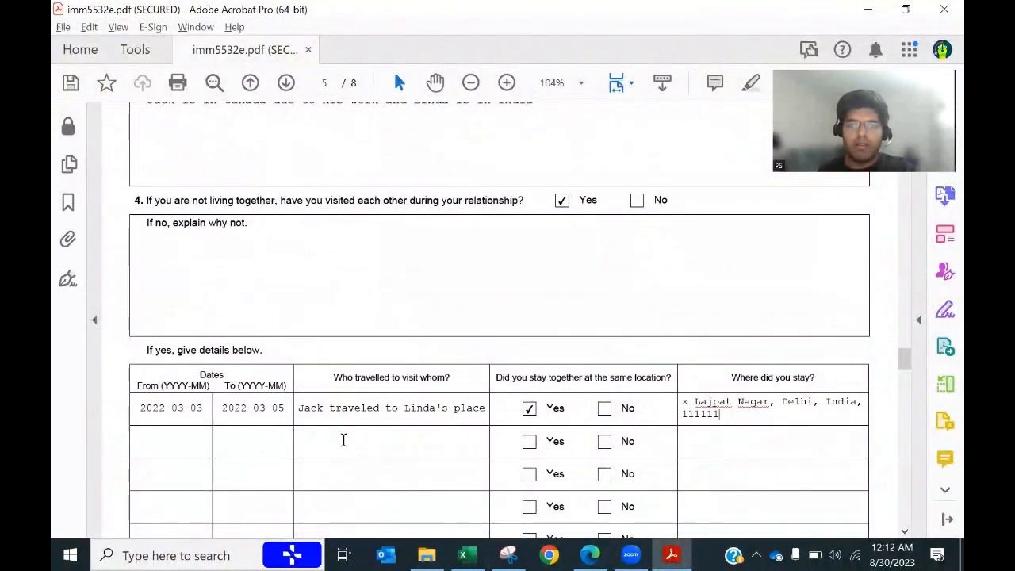
{"action": "left_click", "coordinate": [195, 438]}
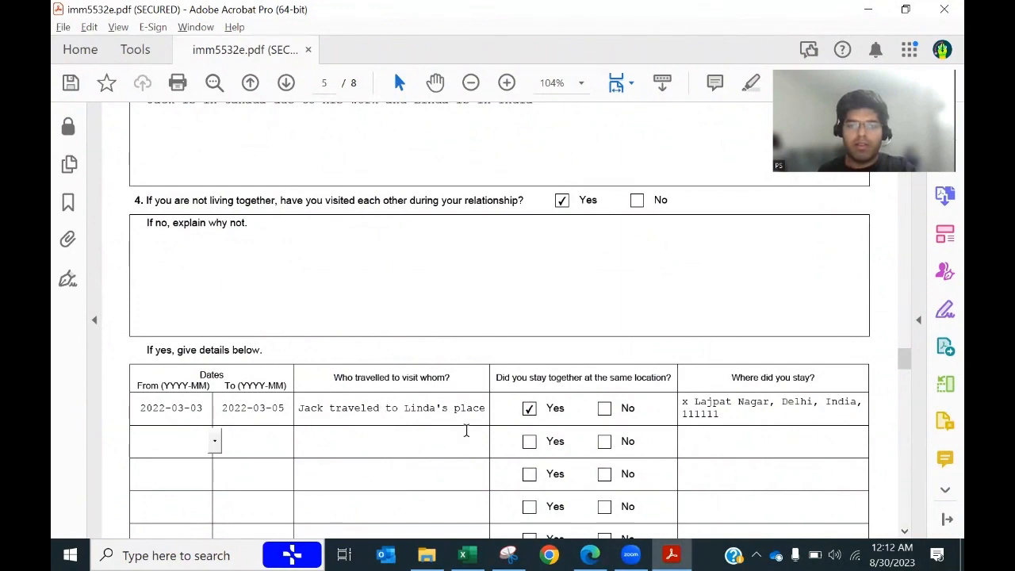
Step: Enter 2023-04-04 as the second visit's From date and 2023-05-01 as its To date
{"action": "key", "text": "alt+Tab"}
{"action": "left_click", "coordinate": [216, 411]}
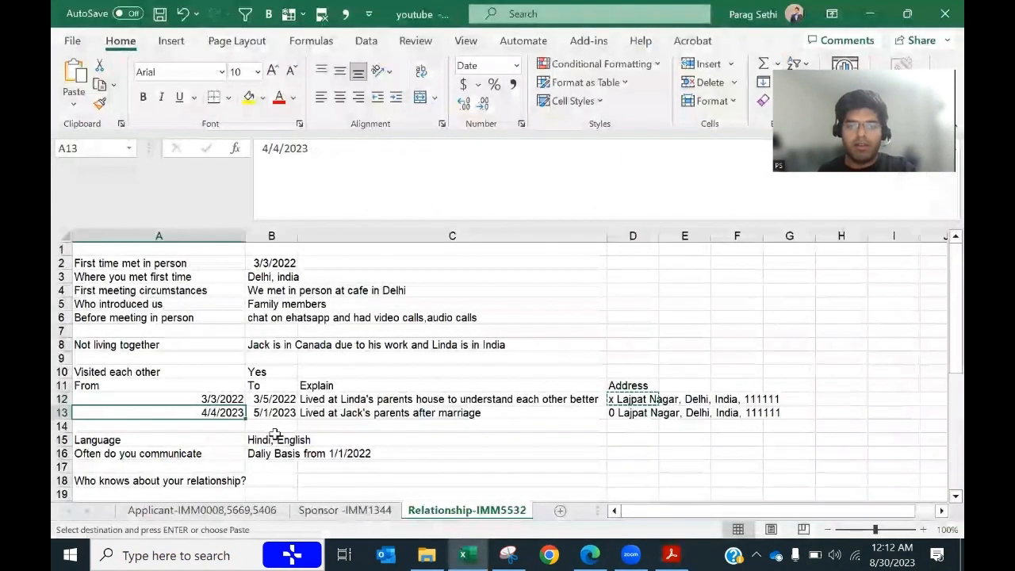
{"action": "key", "text": "ctrl+c"}
{"action": "key", "text": "alt+Tab"}
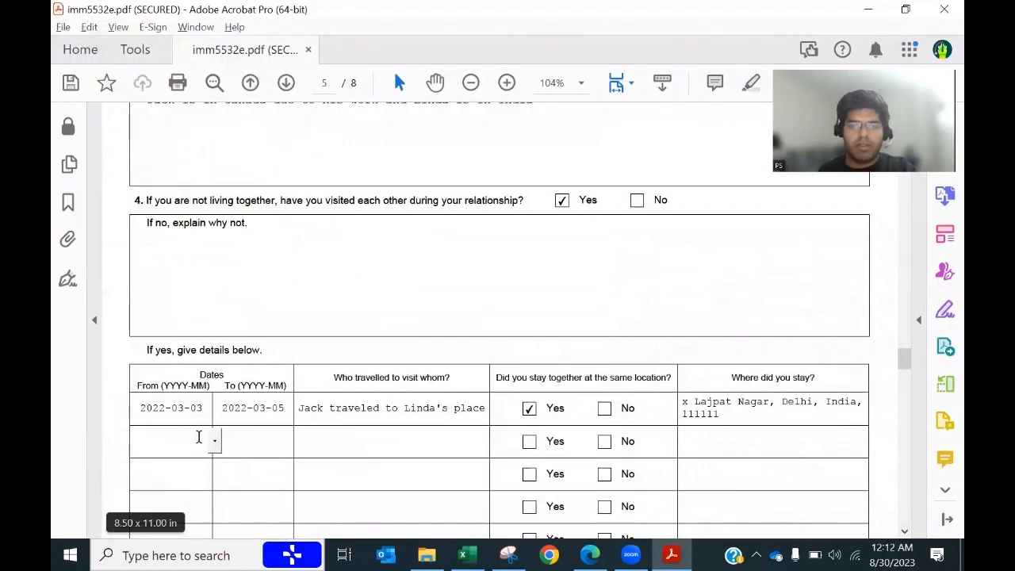
{"action": "key", "text": "alt+Tab"}
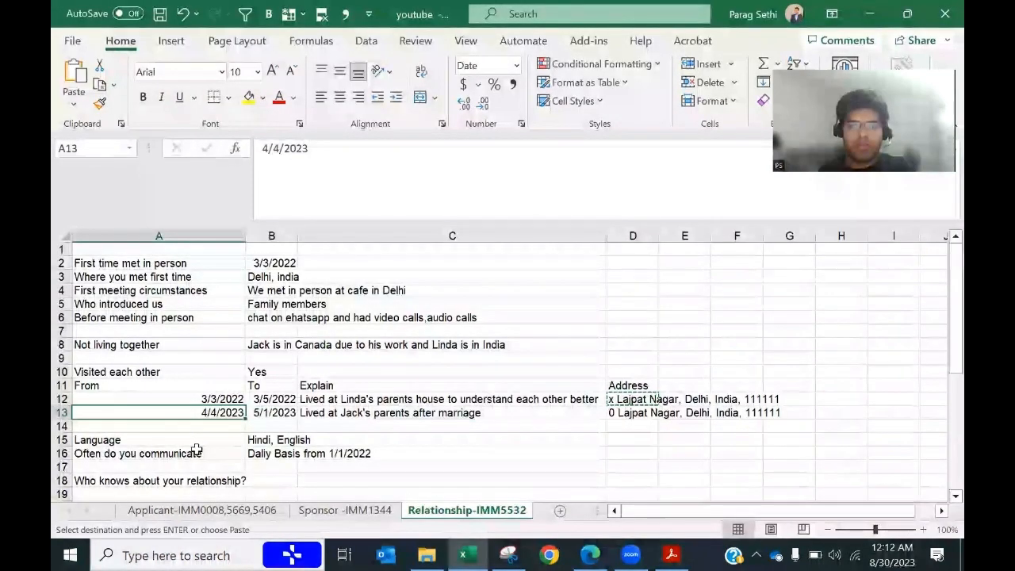
{"action": "key", "text": "alt+Tab"}
{"action": "type", "text": "2023"}
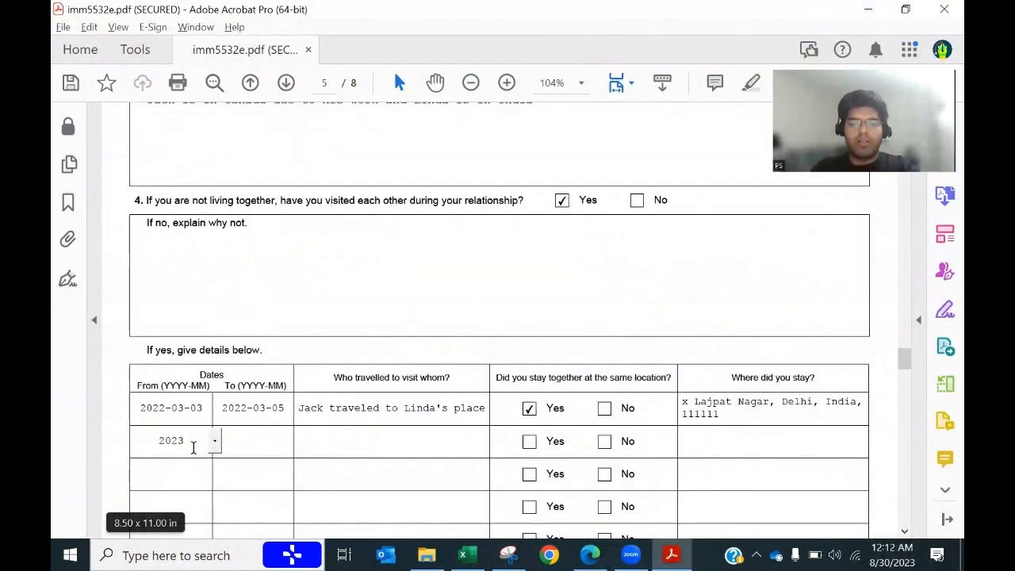
{"action": "type", "text": "040"}
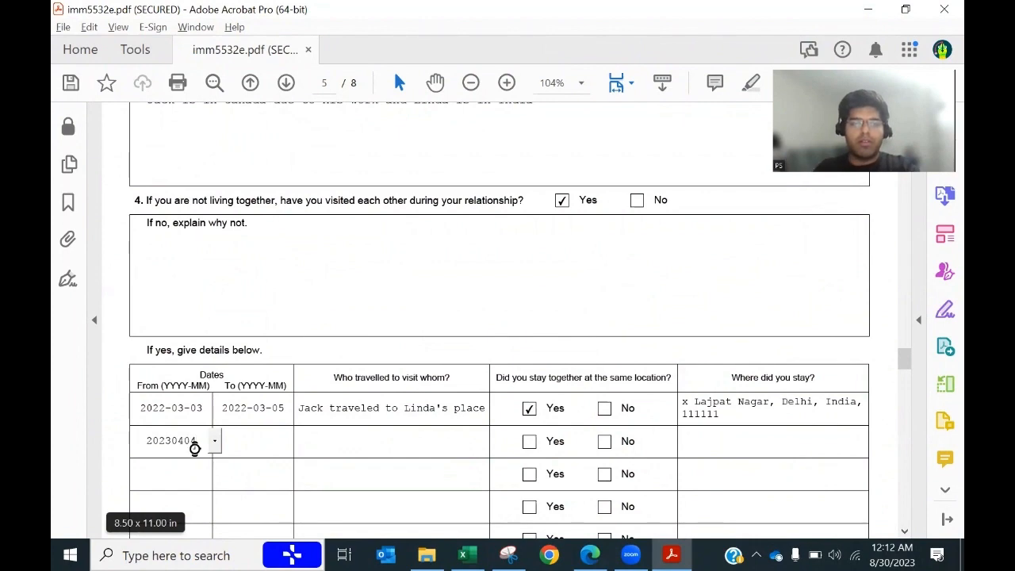
{"action": "type", "text": "4"}
{"action": "key", "text": "Tab"}
{"action": "key", "text": "alt+Tab"}
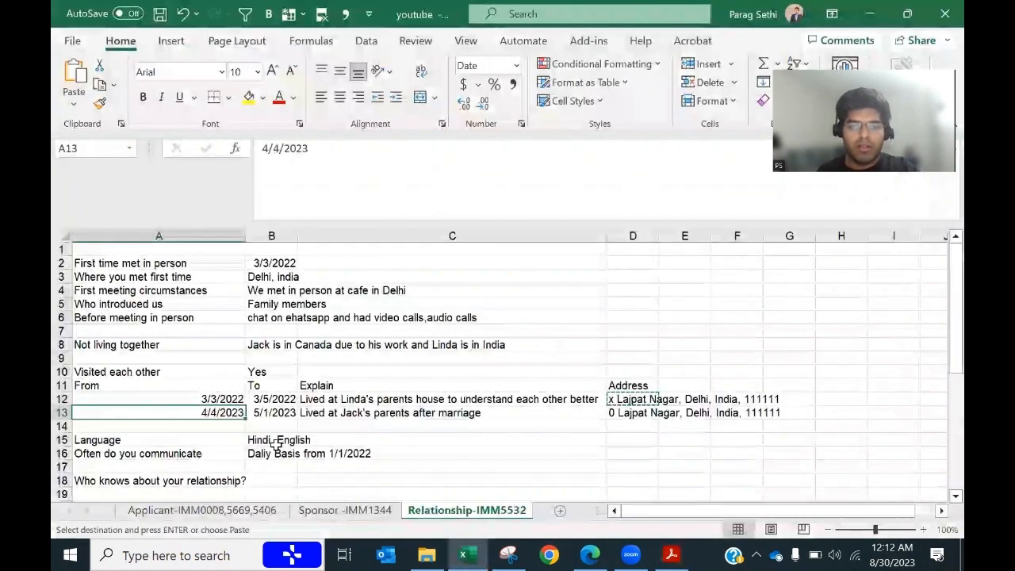
{"action": "key", "text": "alt+Tab"}
{"action": "type", "text": "2"}
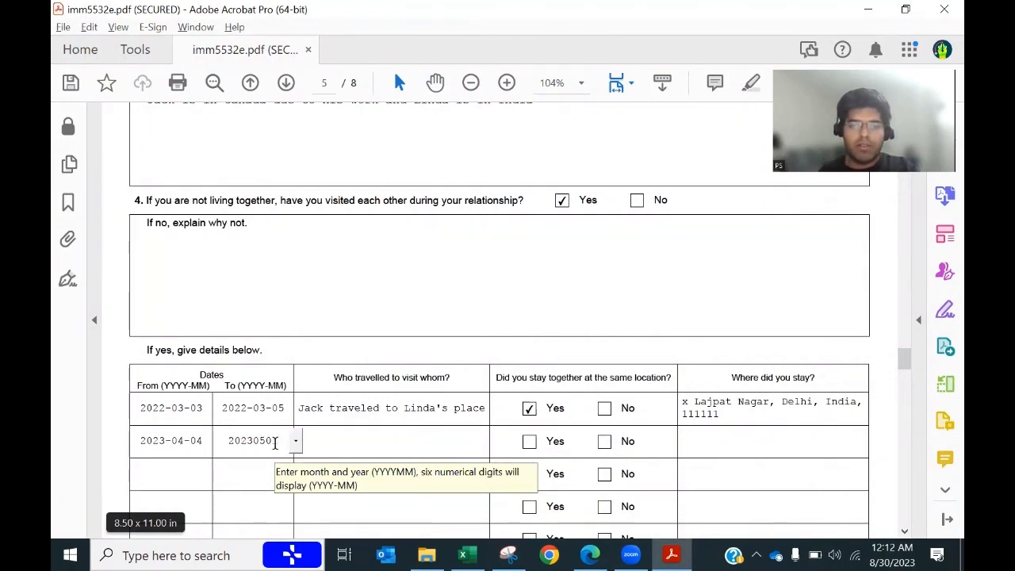
Step: Paste the who-travelled description into the second row and mark Yes for staying together
{"action": "key", "text": "ctrl+v"}
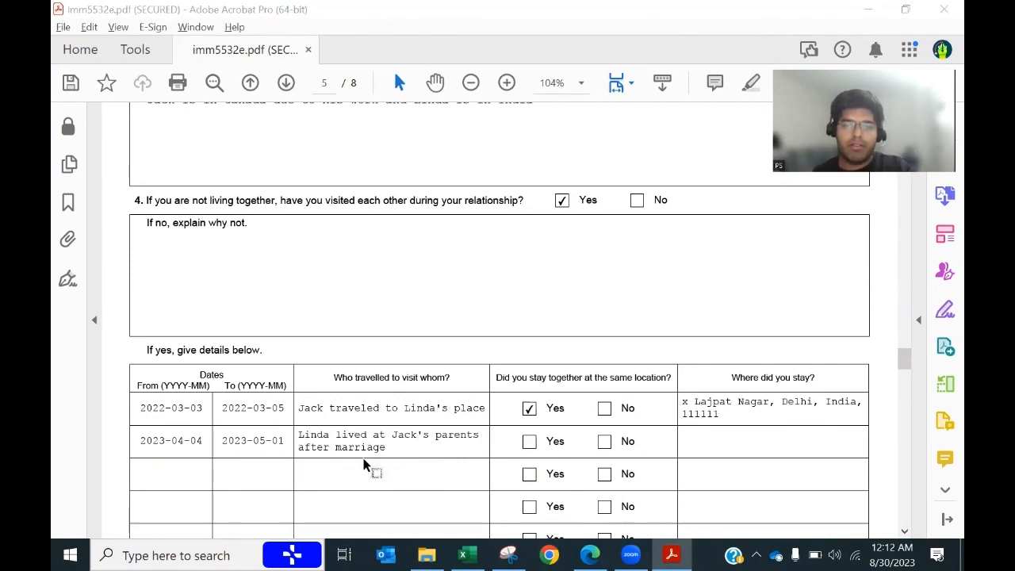
{"action": "key", "text": "alt+Tab"}
{"action": "key", "text": "alt+Tab"}
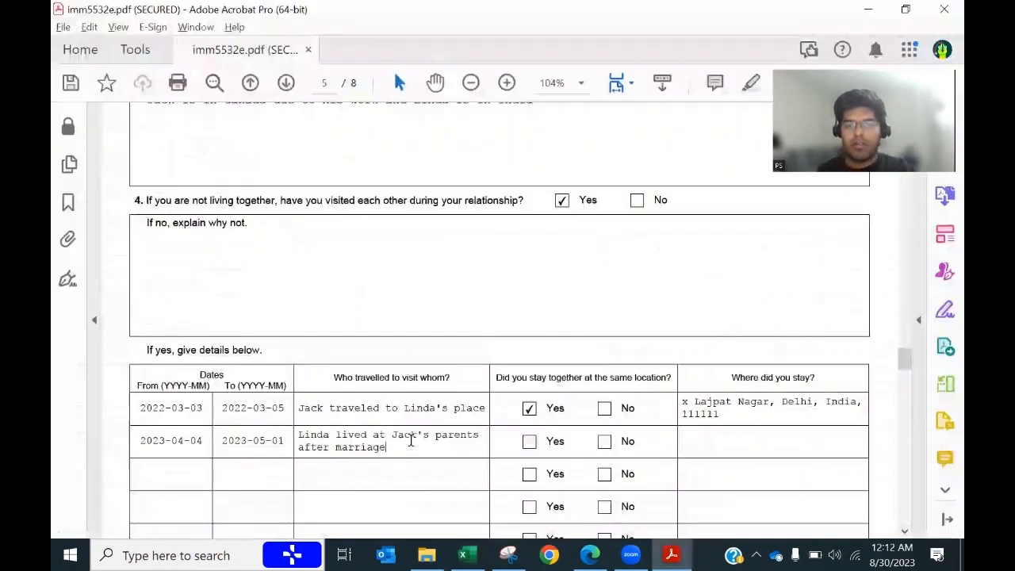
{"action": "left_click", "coordinate": [530, 442]}
Step: Copy the stay address from Excel cell D13 into the second row's Where did you stay field
{"action": "key", "text": "alt+Tab"}
{"action": "left_click", "coordinate": [650, 411]}
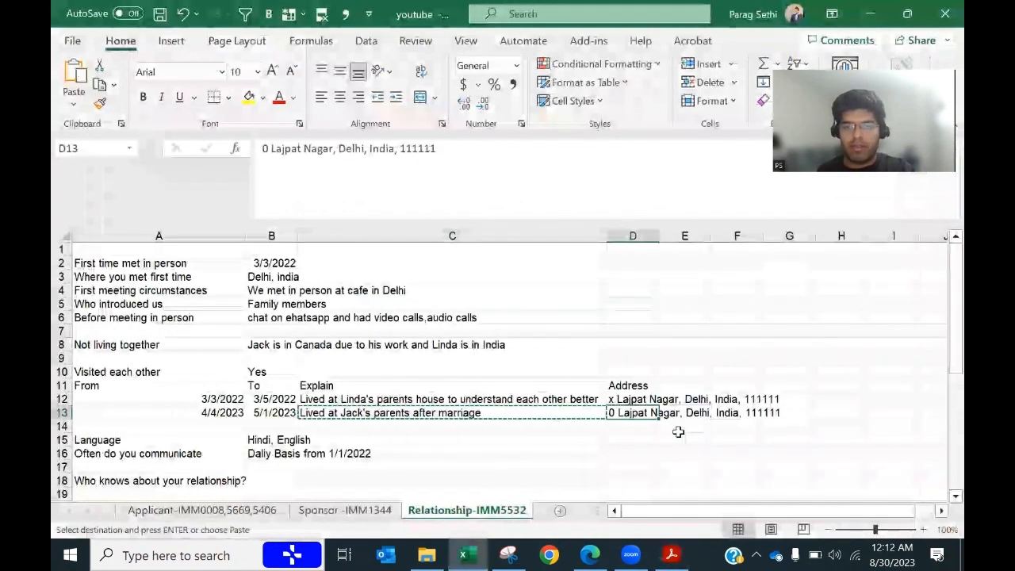
{"action": "key", "text": "ctrl+c"}
{"action": "key", "text": "alt+Tab"}
{"action": "key", "text": "ctrl+v"}
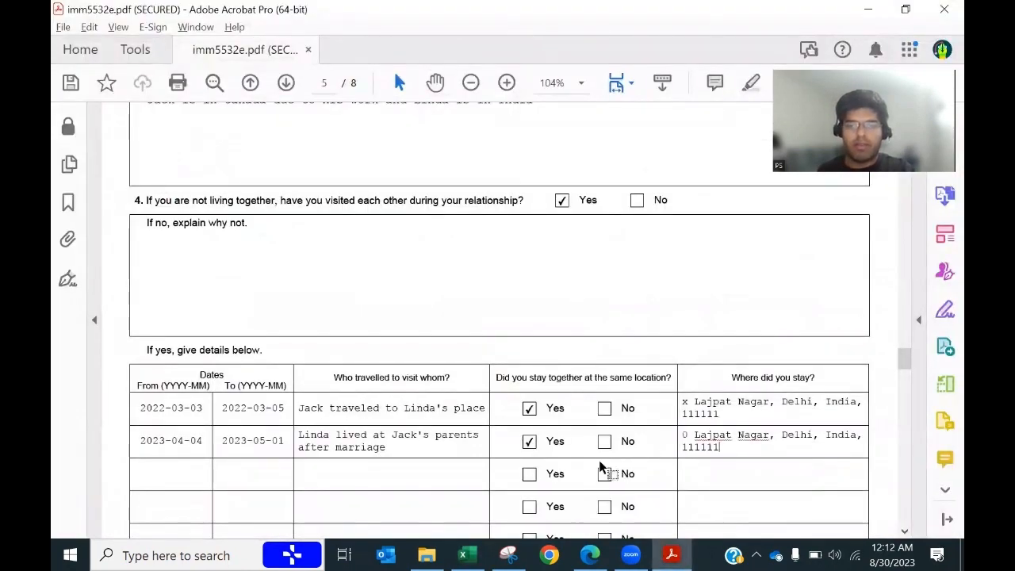
Step: On page 6, answer question 5 with the languages 'Hindi, English' copied from the sheet
{"action": "scroll", "coordinate": [586, 451], "scroll_direction": "down", "scroll_amount": 2}
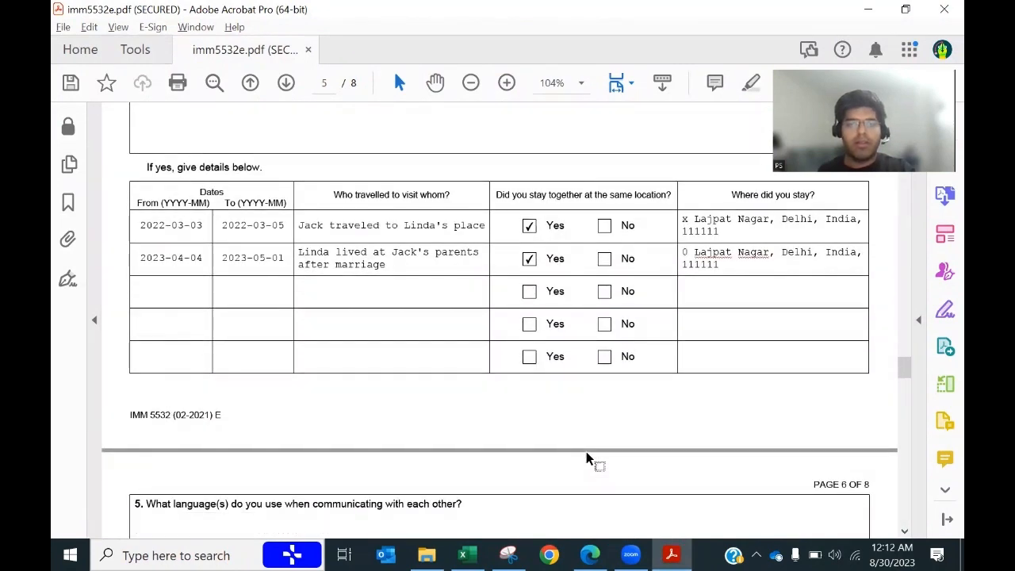
{"action": "key", "text": "alt+Tab"}
{"action": "scroll", "coordinate": [294, 380], "scroll_direction": "down", "scroll_amount": 2}
{"action": "key", "text": "alt+Tab"}
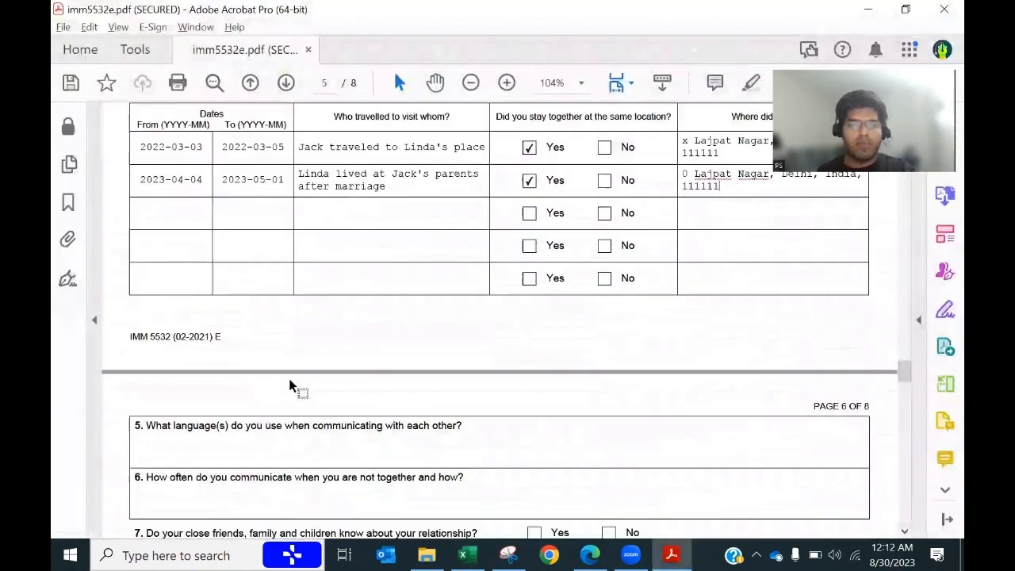
{"action": "scroll", "coordinate": [288, 378], "scroll_direction": "down", "scroll_amount": 1}
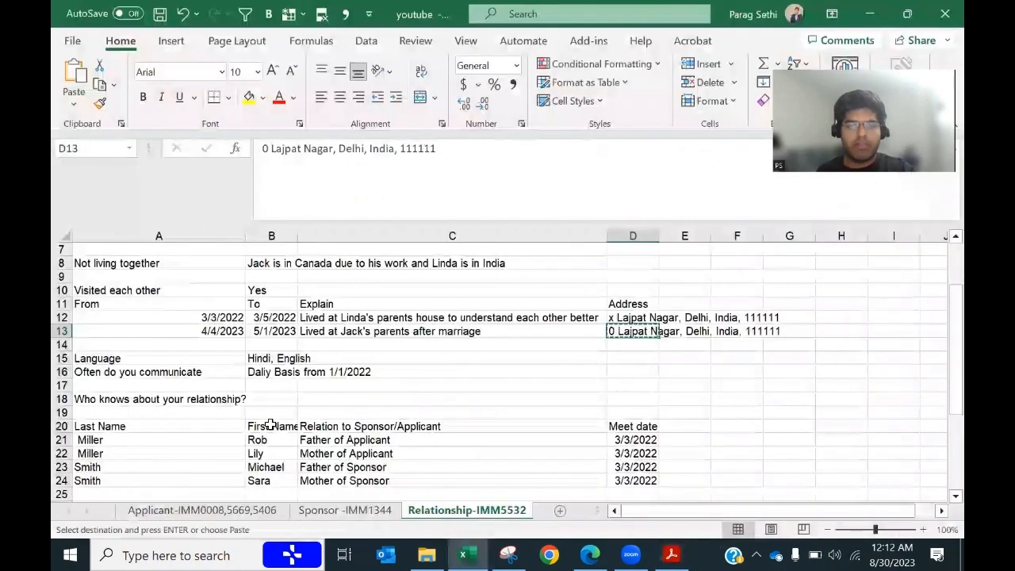
{"action": "key", "text": "alt+Tab"}
{"action": "left_click", "coordinate": [268, 358]}
{"action": "key", "text": "ctrl+c"}
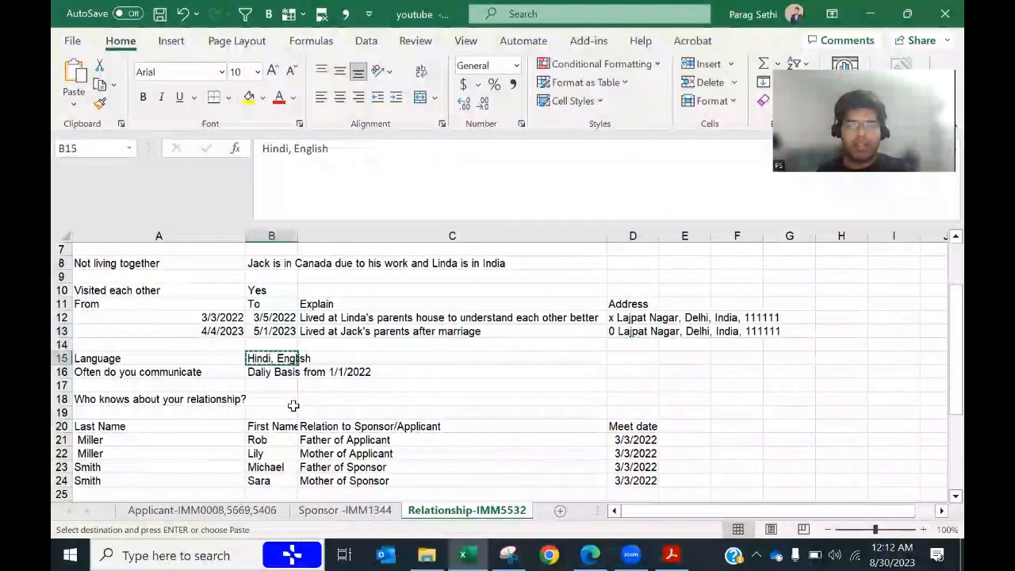
{"action": "key", "text": "alt+Tab"}
{"action": "key", "text": "ctrl+v"}
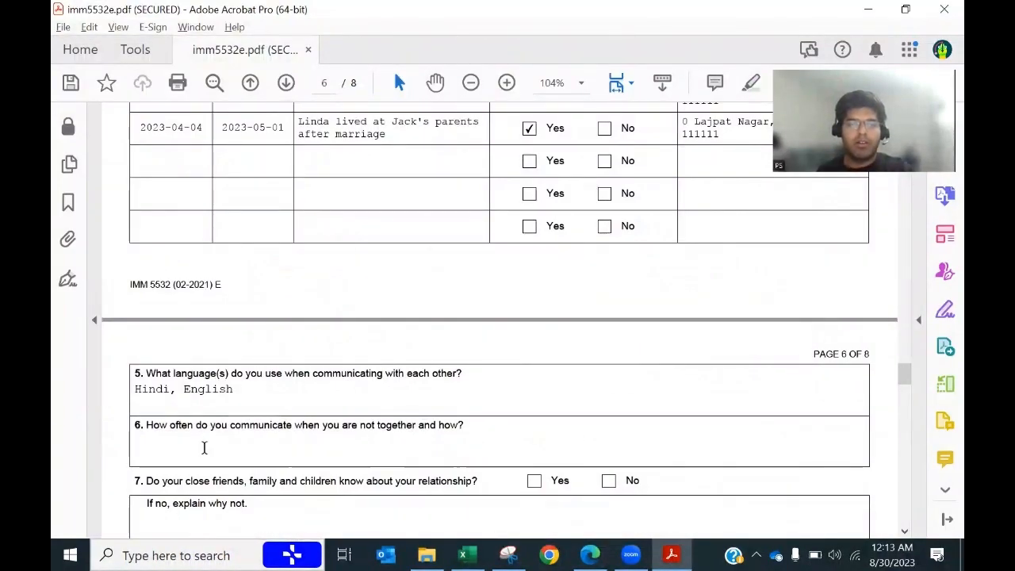
Step: Answer question 6 with 'Daily Basis from 1/1/2022' copied from the sheet
{"action": "key", "text": "alt+Tab"}
{"action": "key", "text": "alt+Tab"}
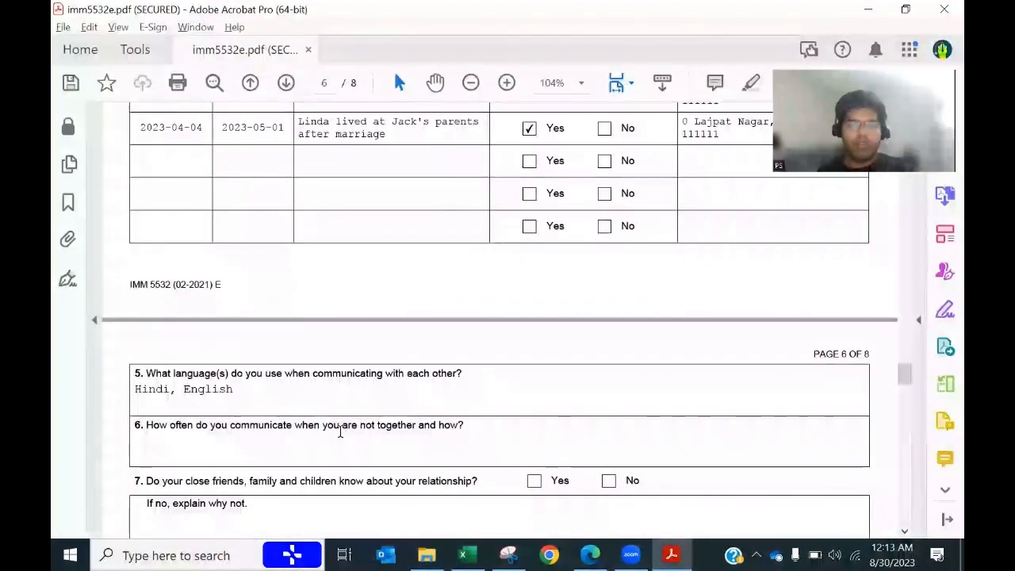
{"action": "key", "text": "alt+Tab"}
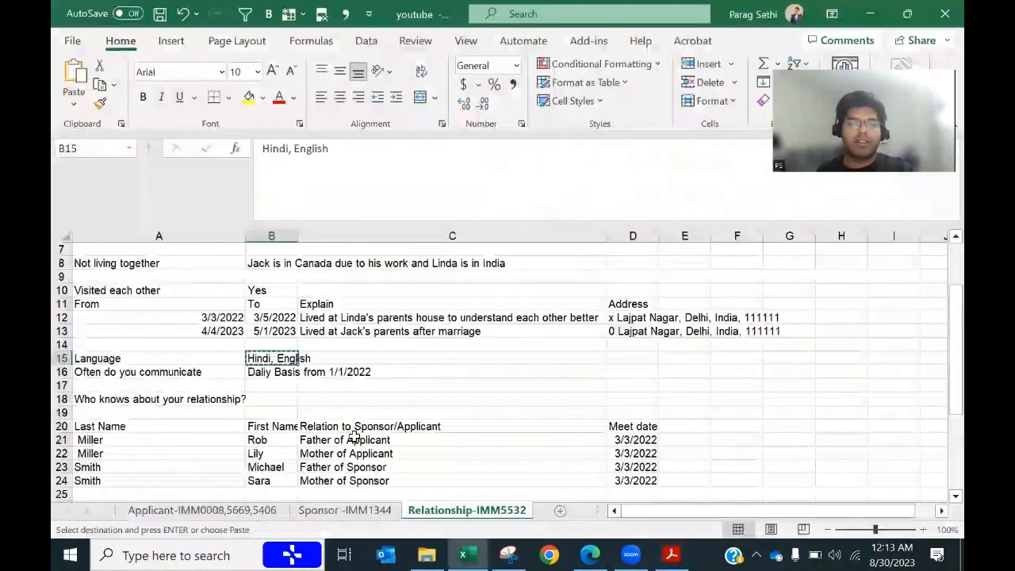
{"action": "left_click", "coordinate": [277, 385]}
{"action": "left_click", "coordinate": [278, 372]}
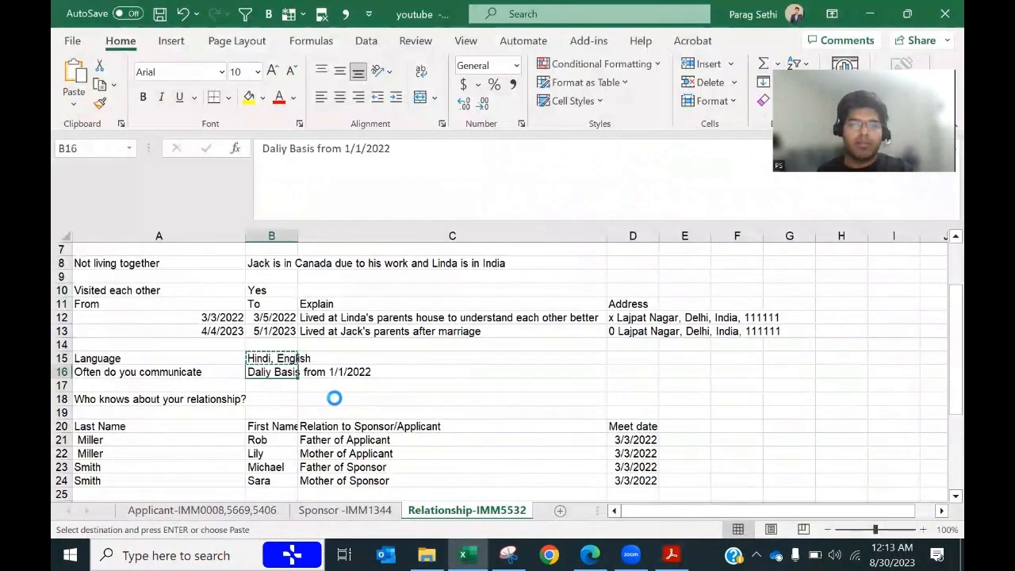
{"action": "key", "text": "ctrl+c"}
{"action": "key", "text": "alt+Tab"}
{"action": "key", "text": "ctrl+v"}
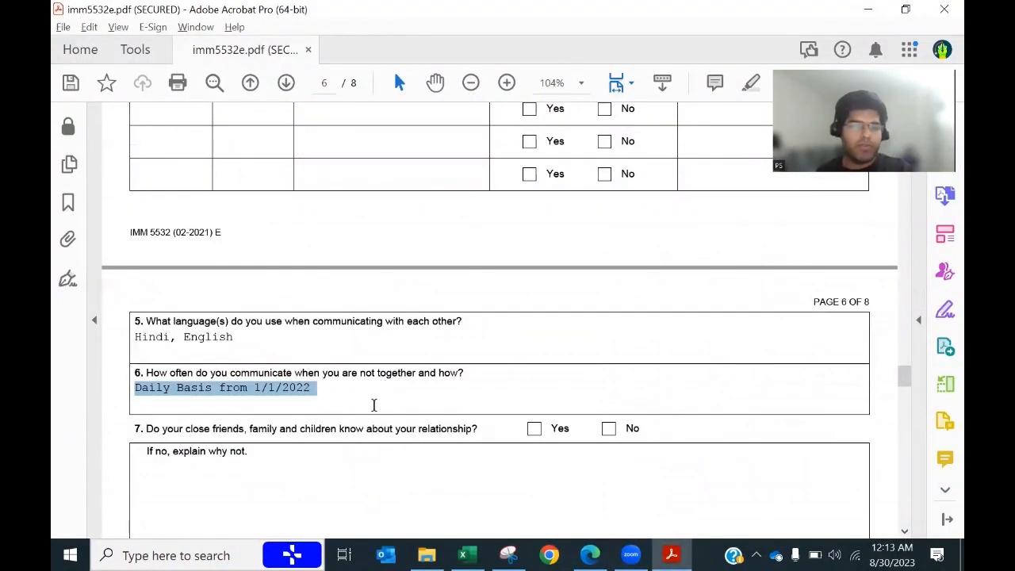
{"action": "scroll", "coordinate": [373, 403], "scroll_direction": "down", "scroll_amount": 3}
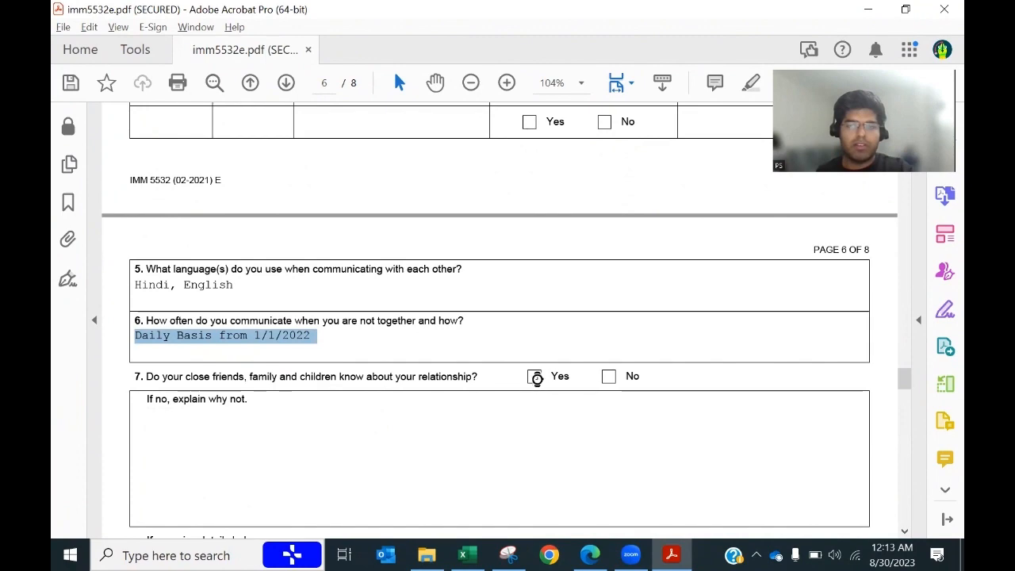
Step: Answer Yes that family knows, then copy the first relative's family and given names into row 1
{"action": "left_click", "coordinate": [537, 378]}
{"action": "scroll", "coordinate": [331, 428], "scroll_direction": "down", "scroll_amount": 6}
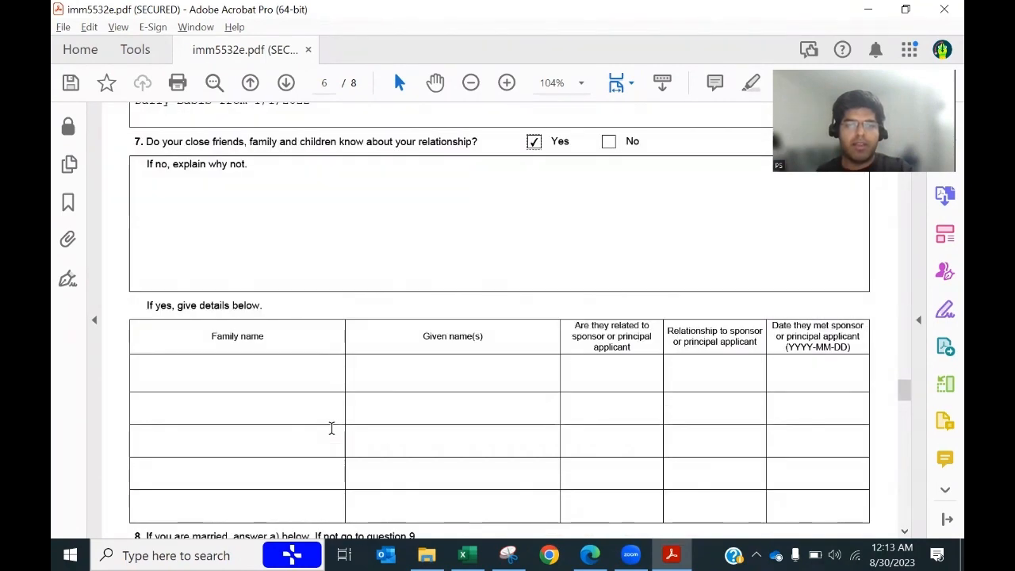
{"action": "key", "text": "alt+Tab"}
{"action": "scroll", "coordinate": [333, 430], "scroll_direction": "down", "scroll_amount": 4}
{"action": "scroll", "coordinate": [200, 326], "scroll_direction": "up", "scroll_amount": 1}
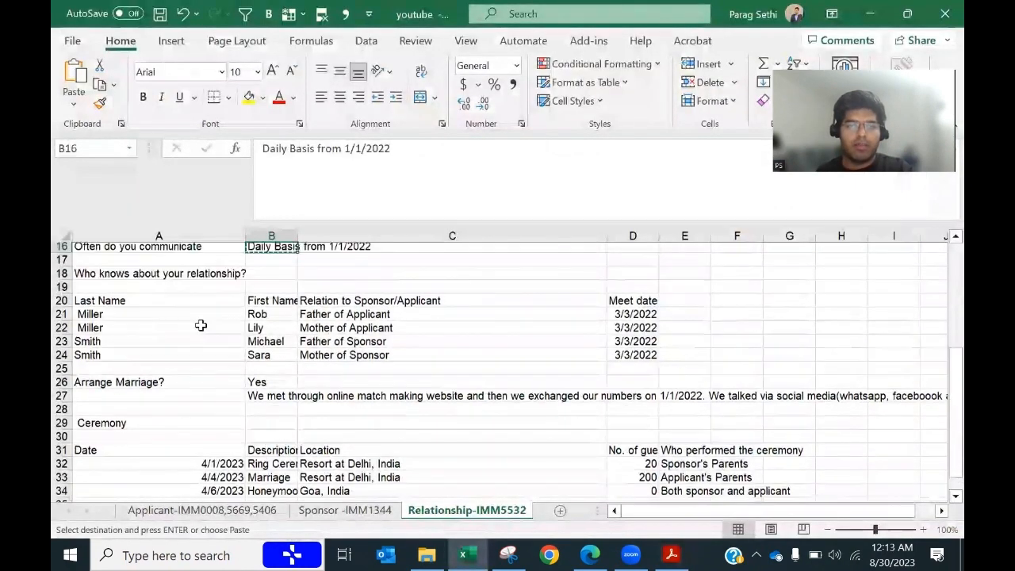
{"action": "left_click", "coordinate": [114, 314]}
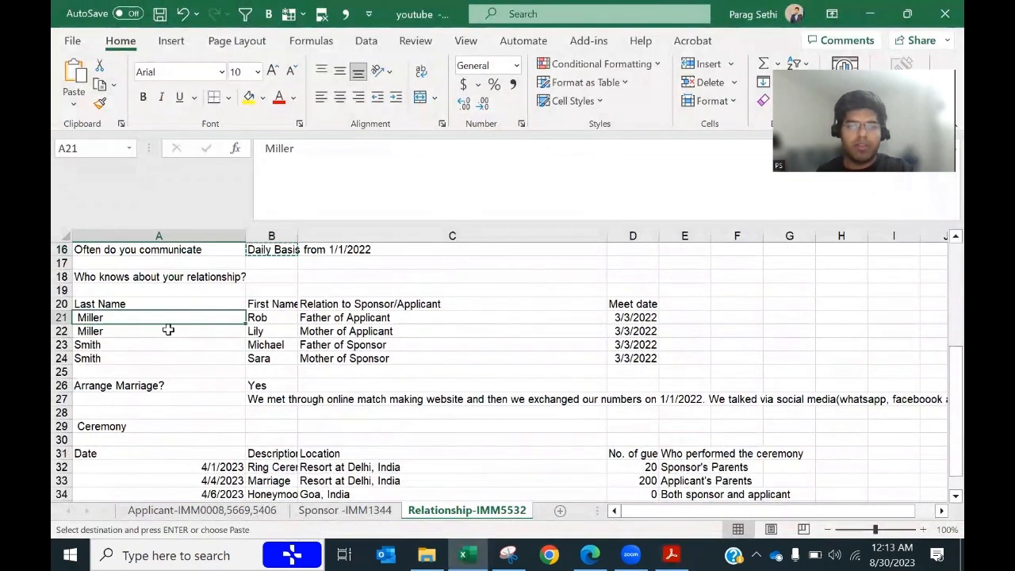
{"action": "key", "text": "ctrl+c"}
{"action": "key", "text": "alt+Tab"}
{"action": "left_click", "coordinate": [177, 375]}
{"action": "key", "text": "ctrl+v"}
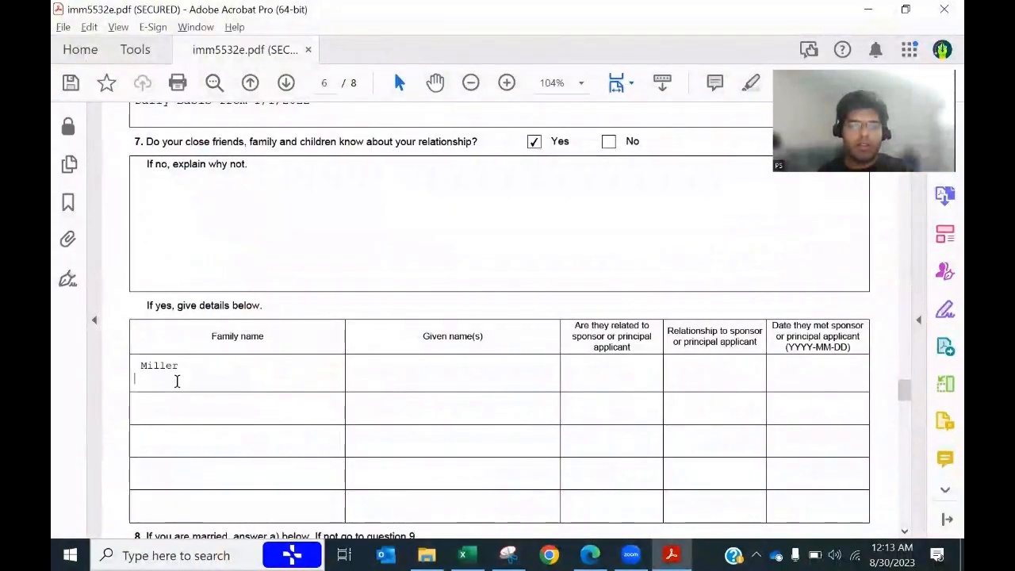
{"action": "key", "text": "alt+Tab"}
{"action": "left_click", "coordinate": [270, 330]}
{"action": "left_click", "coordinate": [261, 316]}
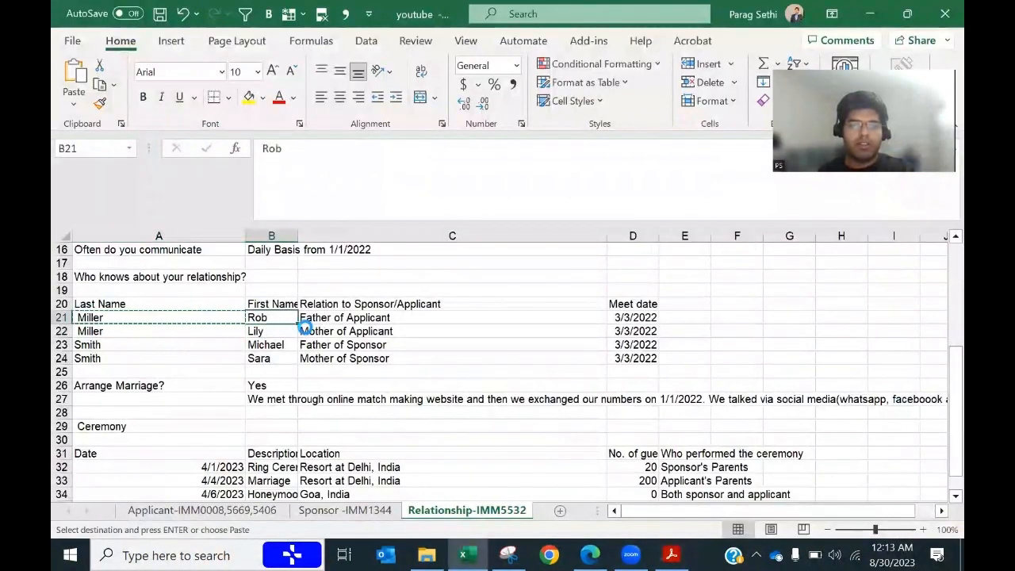
{"action": "key", "text": "ctrl+c"}
{"action": "key", "text": "alt+Tab"}
{"action": "left_click", "coordinate": [387, 374]}
{"action": "key", "text": "ctrl+v"}
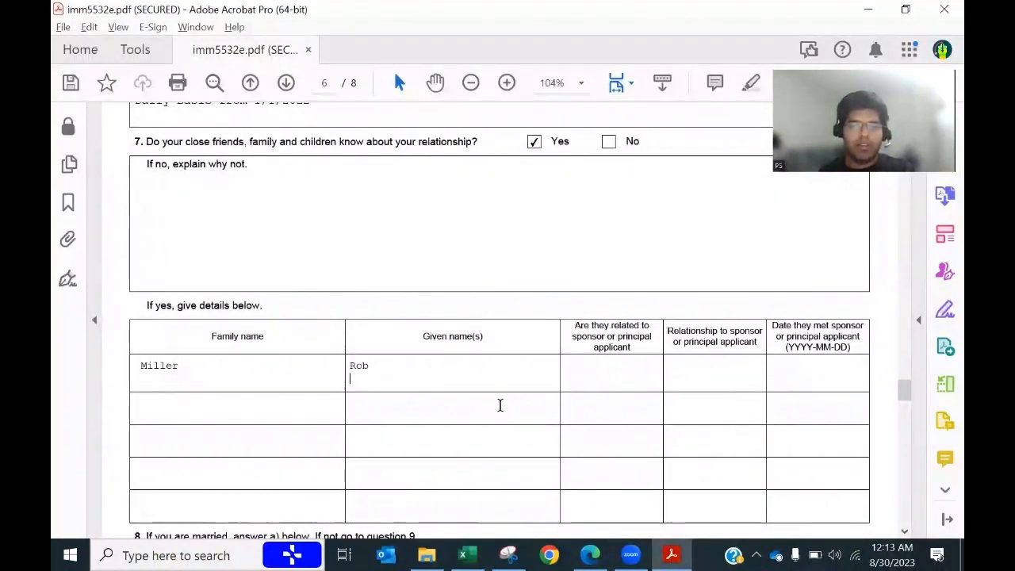
Step: Copy the second relative's family and given names from the sheet into row 2
{"action": "key", "text": "alt+Tab"}
{"action": "left_click", "coordinate": [157, 333]}
{"action": "key", "text": "ctrl+c"}
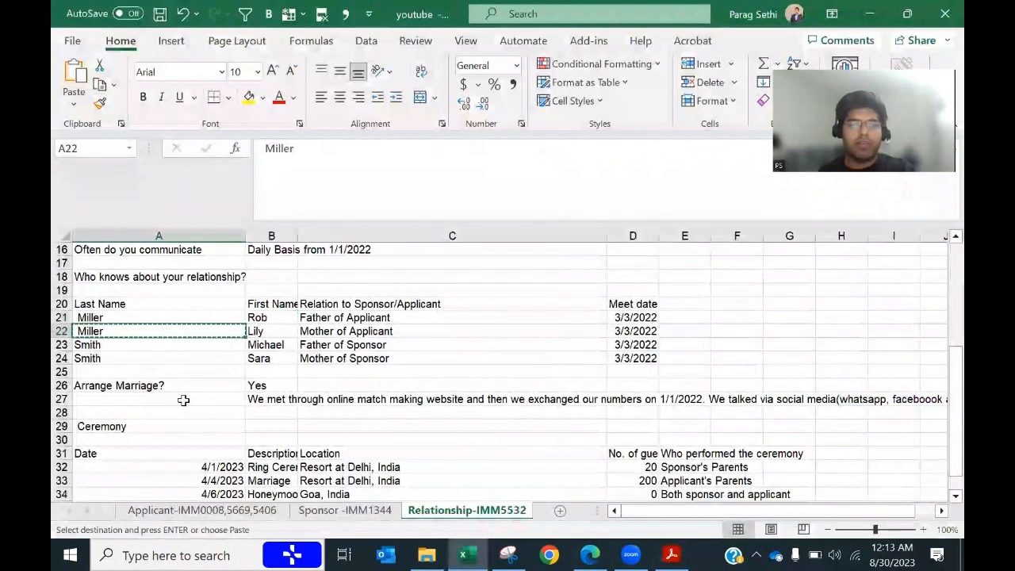
{"action": "key", "text": "alt+Tab"}
{"action": "key", "text": "ctrl+v"}
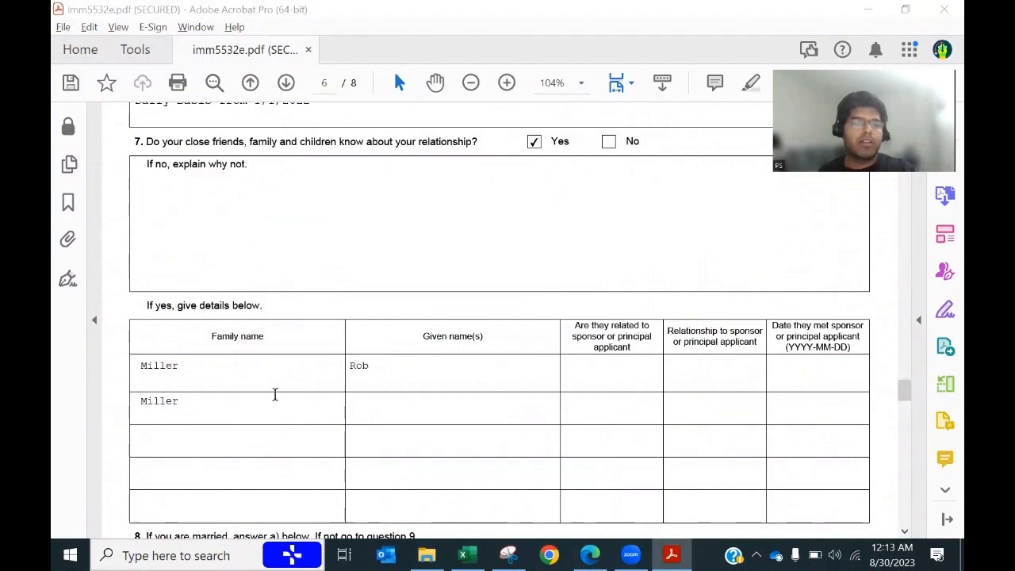
{"action": "key", "text": "alt+Tab"}
{"action": "left_click", "coordinate": [274, 331]}
{"action": "key", "text": "ctrl+c"}
{"action": "key", "text": "alt+Tab"}
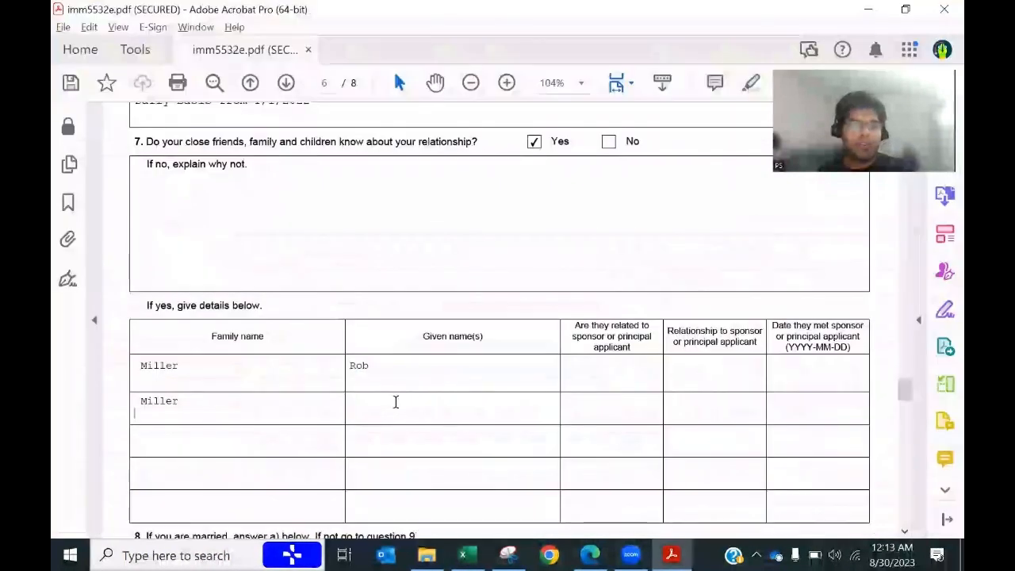
{"action": "left_click", "coordinate": [367, 421]}
{"action": "key", "text": "ctrl+v"}
Step: Copy the third relative's family name and first name from B23 into row 3
{"action": "key", "text": "alt+Tab"}
{"action": "left_click", "coordinate": [141, 344]}
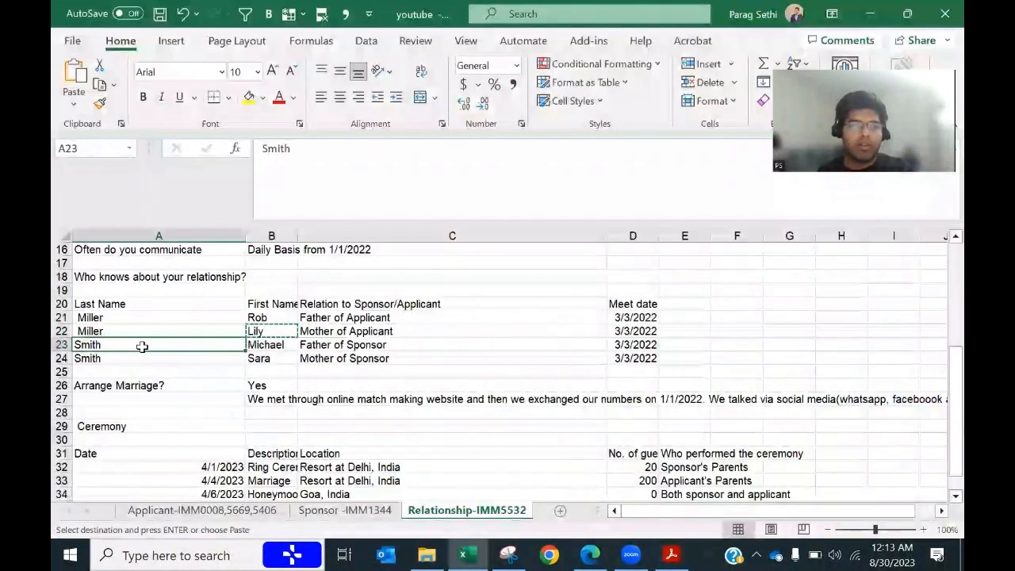
{"action": "key", "text": "ctrl+c"}
{"action": "key", "text": "alt+Tab"}
{"action": "left_click", "coordinate": [186, 432]}
{"action": "key", "text": "ctrl+v"}
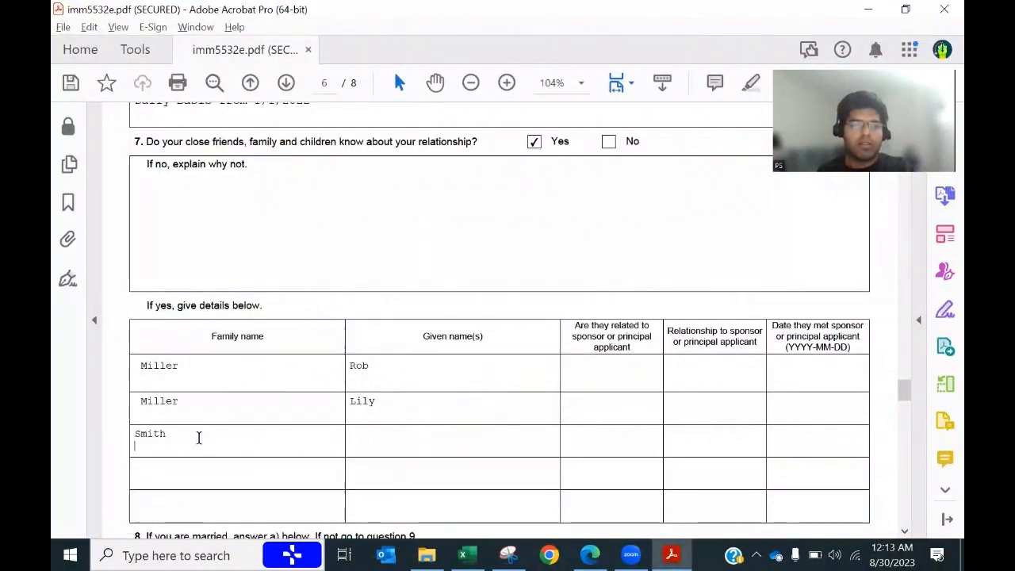
{"action": "key", "text": "alt+Tab"}
{"action": "left_click", "coordinate": [265, 347]}
{"action": "key", "text": "ctrl+c"}
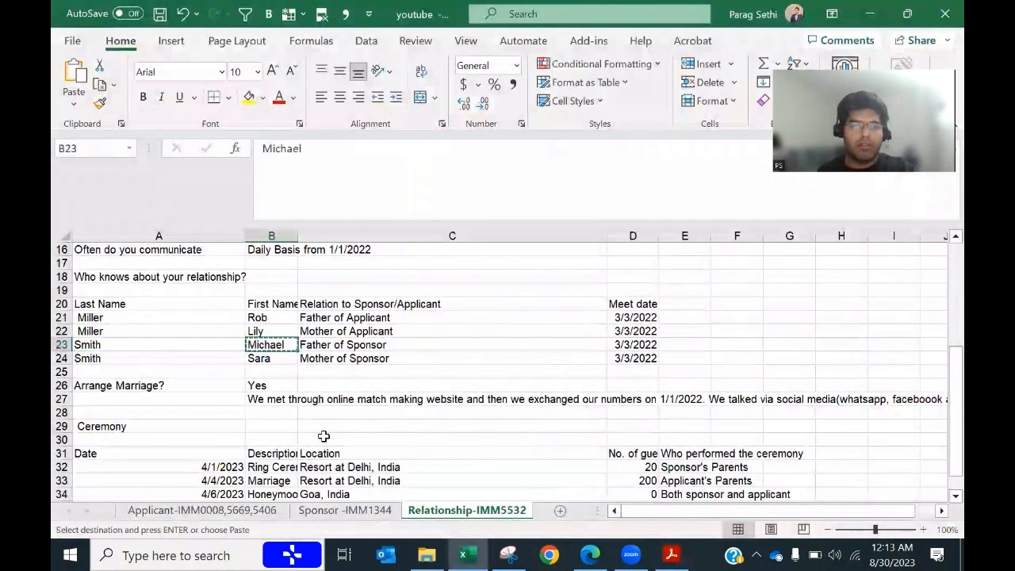
{"action": "key", "text": "alt+Tab"}
{"action": "key", "text": "ctrl+v"}
Step: Copy the fourth relative's family and first names from A24 and B24 into row 4
{"action": "key", "text": "alt+Tab"}
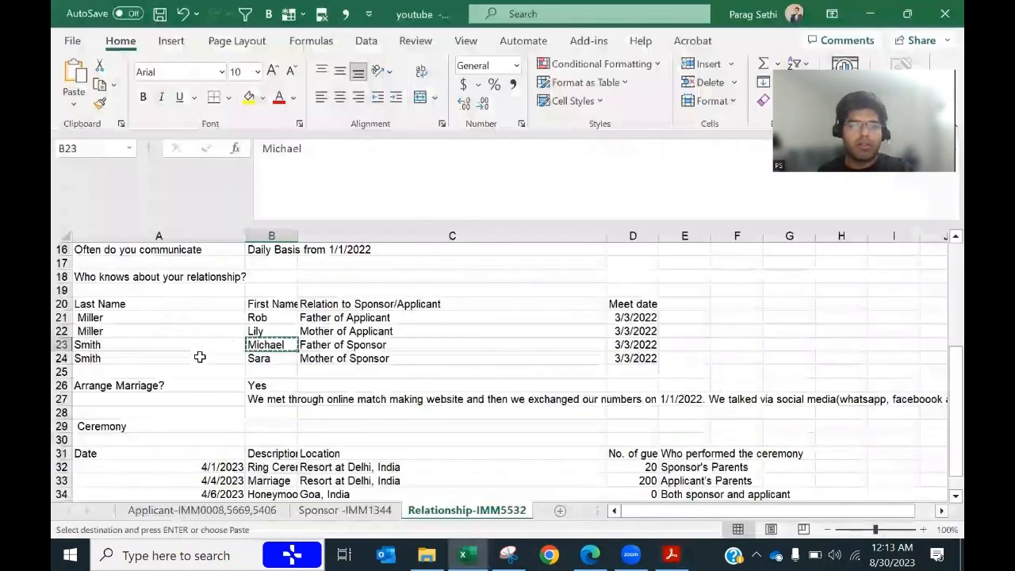
{"action": "left_click", "coordinate": [199, 357]}
{"action": "key", "text": "ctrl+c"}
{"action": "key", "text": "alt+Tab"}
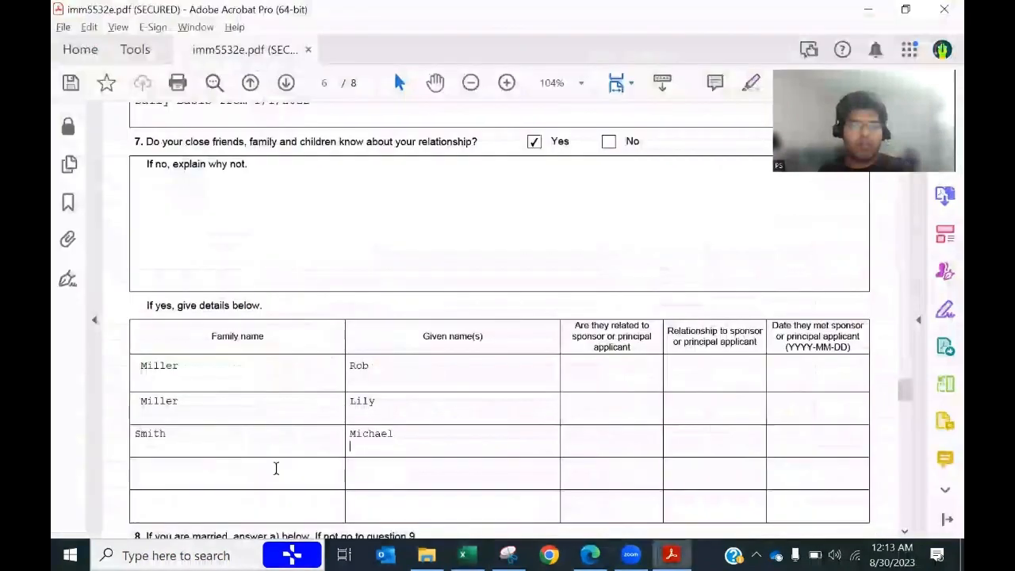
{"action": "left_click", "coordinate": [204, 470]}
{"action": "key", "text": "ctrl+v"}
{"action": "key", "text": "Tab"}
{"action": "key", "text": "alt+Tab"}
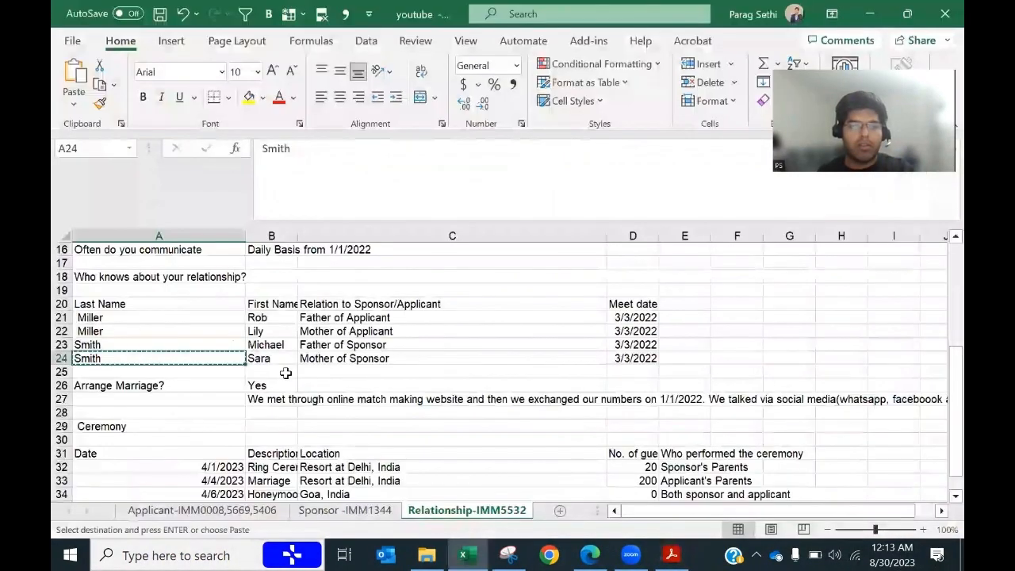
{"action": "left_click", "coordinate": [265, 358]}
{"action": "key", "text": "ctrl+c"}
{"action": "key", "text": "alt+Tab"}
{"action": "key", "text": "ctrl+v"}
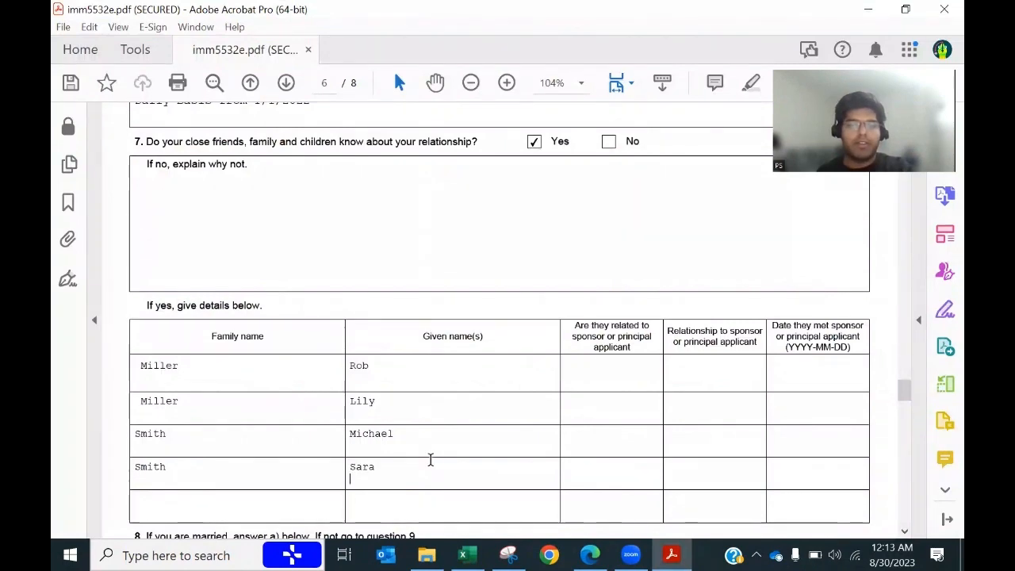
{"action": "key", "text": "Tab"}
Step: Set row 1's relationship to Father of Applicant and answer YES for related
{"action": "key", "text": "alt+Tab"}
{"action": "left_click", "coordinate": [344, 317]}
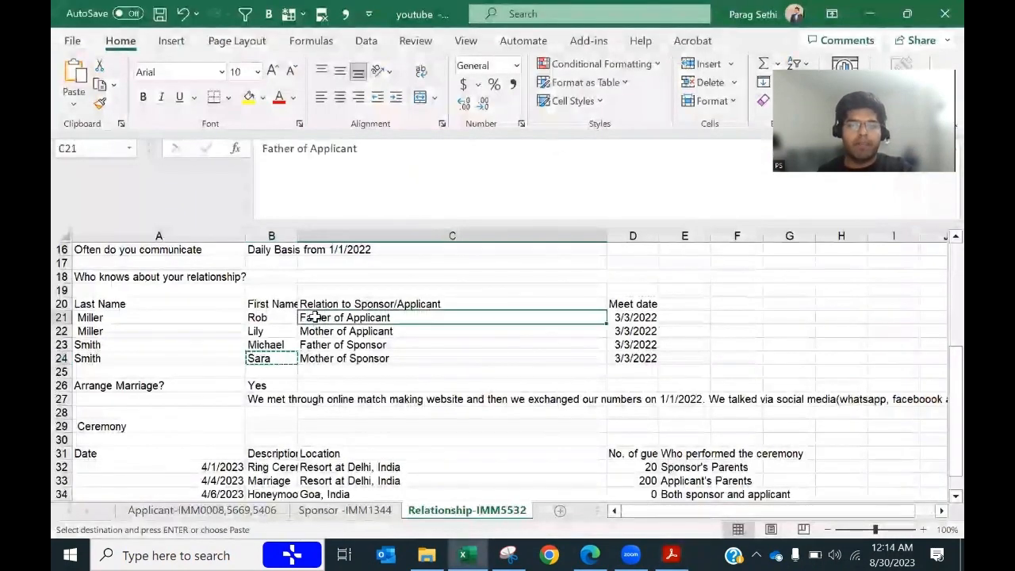
{"action": "key", "text": "ctrl+c"}
{"action": "key", "text": "alt+Tab"}
{"action": "left_click", "coordinate": [678, 375]}
{"action": "key", "text": "ctrl+v"}
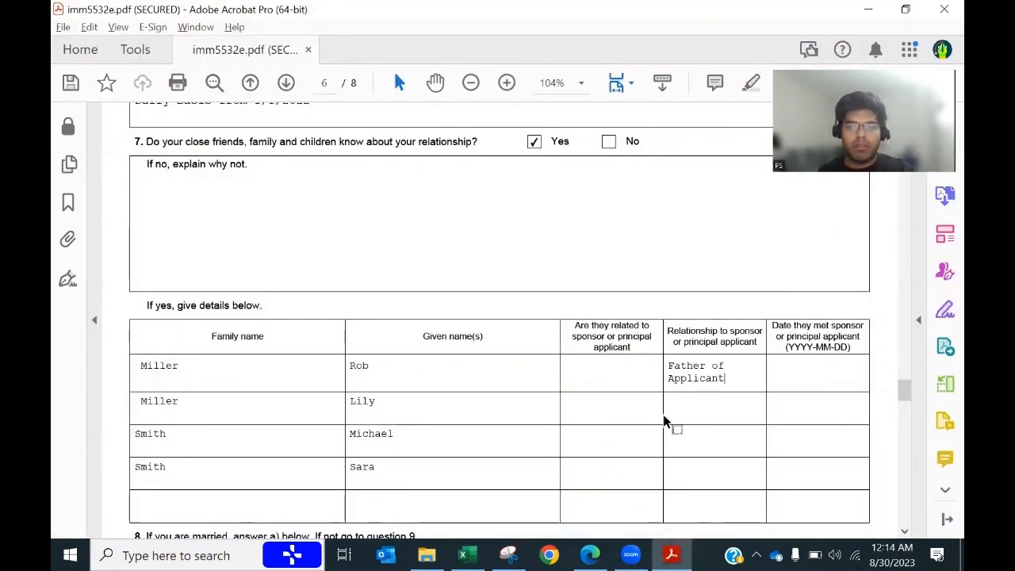
{"action": "left_click", "coordinate": [570, 374]}
{"action": "type", "text": "YES"}
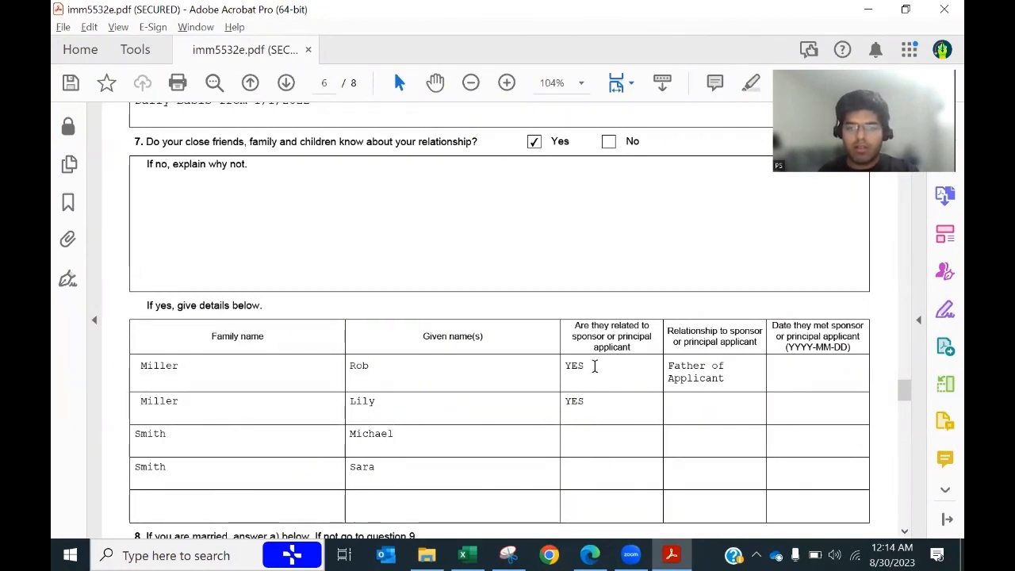
Step: Paste Mother of Applicant from C22 into row 2's Relationship field
{"action": "left_click", "coordinate": [608, 444]}
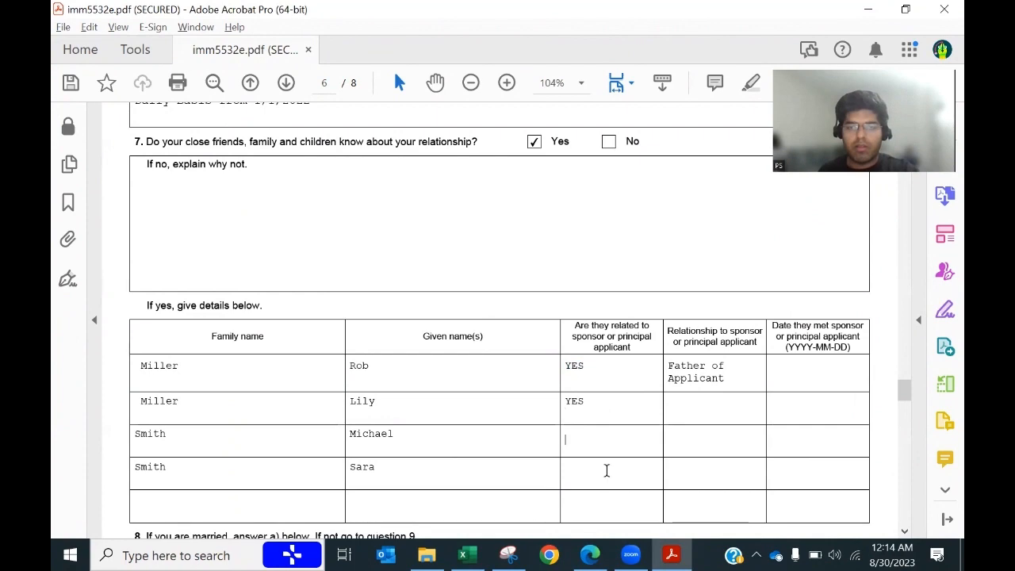
{"action": "key", "text": "ctrl+v"}
{"action": "left_click", "coordinate": [693, 408]}
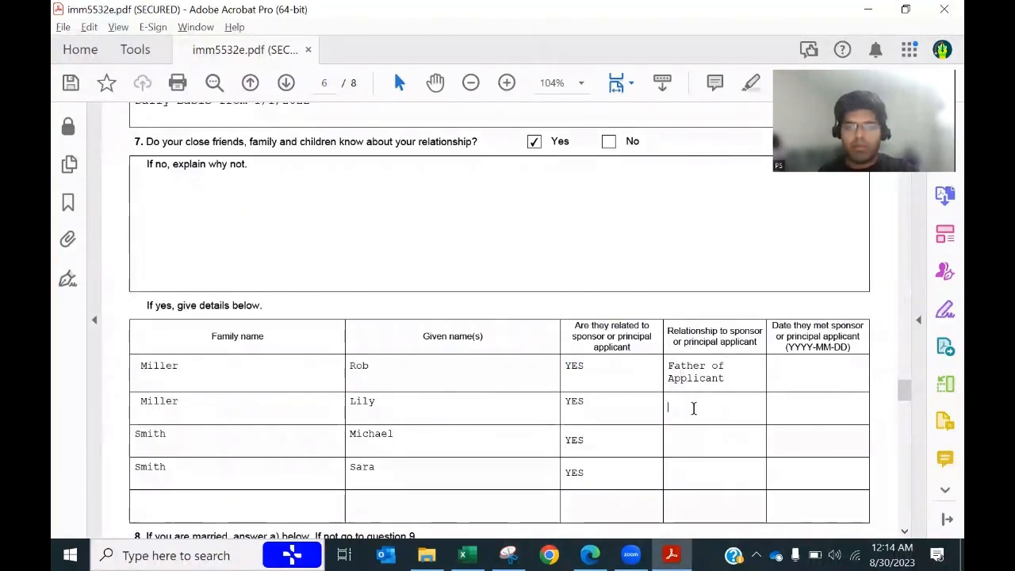
{"action": "key", "text": "alt+Tab"}
{"action": "key", "text": "ctrl+c"}
{"action": "key", "text": "alt+Tab"}
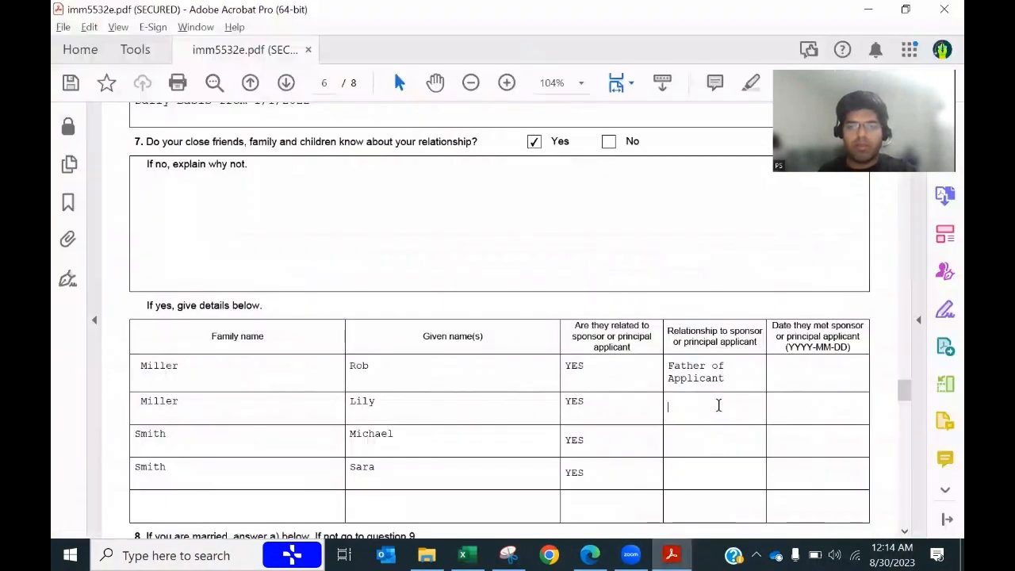
{"action": "key", "text": "ctrl+v"}
Step: Fill rows 3 and 4's relationships with Father of Sponsor and Mother of Sponsor
{"action": "key", "text": "alt+Tab"}
{"action": "left_click", "coordinate": [380, 344]}
{"action": "key", "text": "ctrl+c"}
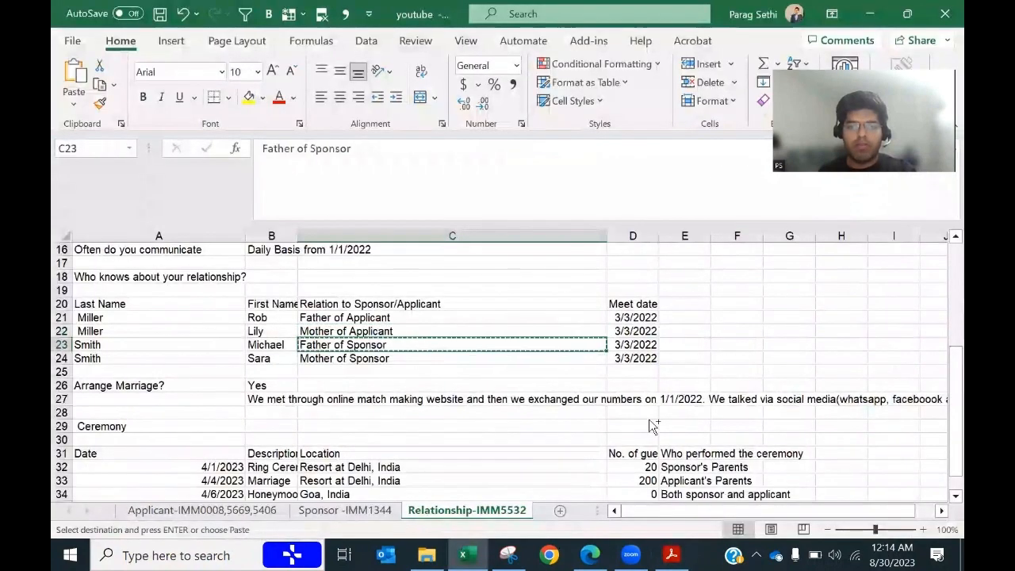
{"action": "key", "text": "alt+Tab"}
{"action": "left_click", "coordinate": [698, 432]}
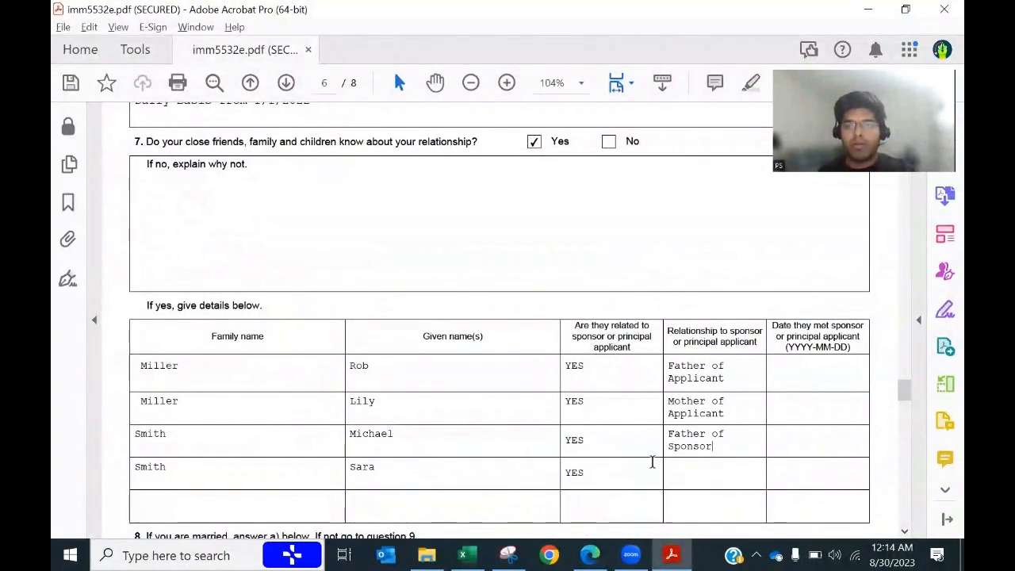
{"action": "key", "text": "alt+Tab"}
{"action": "left_click", "coordinate": [318, 357]}
{"action": "key", "text": "ctrl+c"}
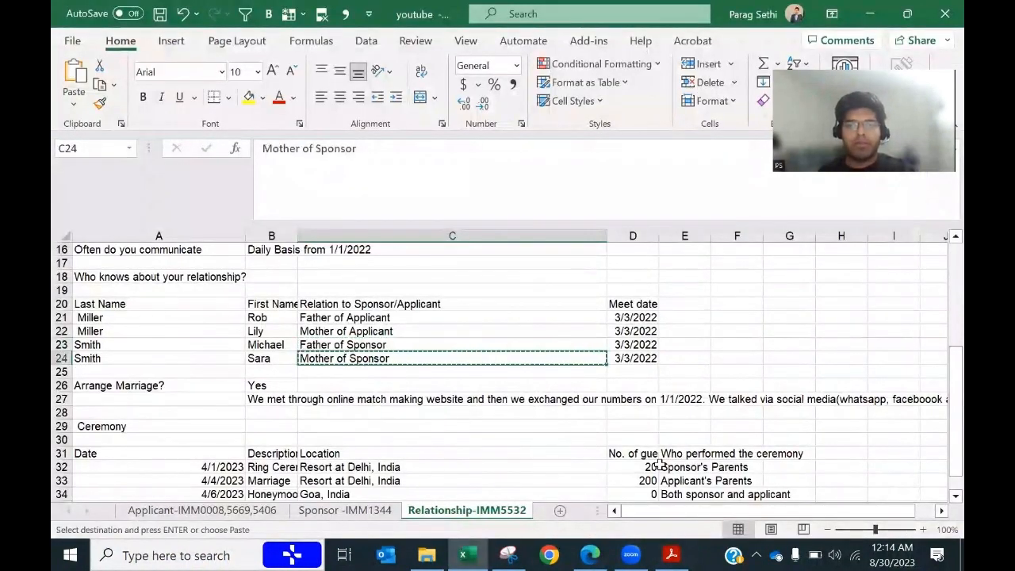
{"action": "key", "text": "alt+Tab"}
{"action": "left_click", "coordinate": [735, 480]}
{"action": "key", "text": "ctrl+v"}
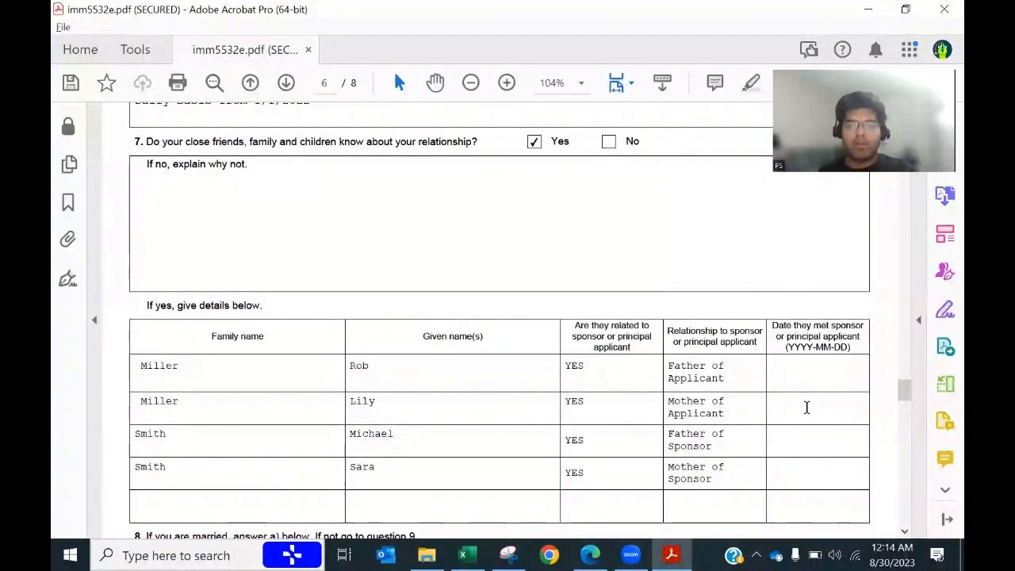
Step: Enter the 2022-03-03 meeting date for each relative's row
{"action": "key", "text": "alt+Tab"}
{"action": "left_click", "coordinate": [634, 318]}
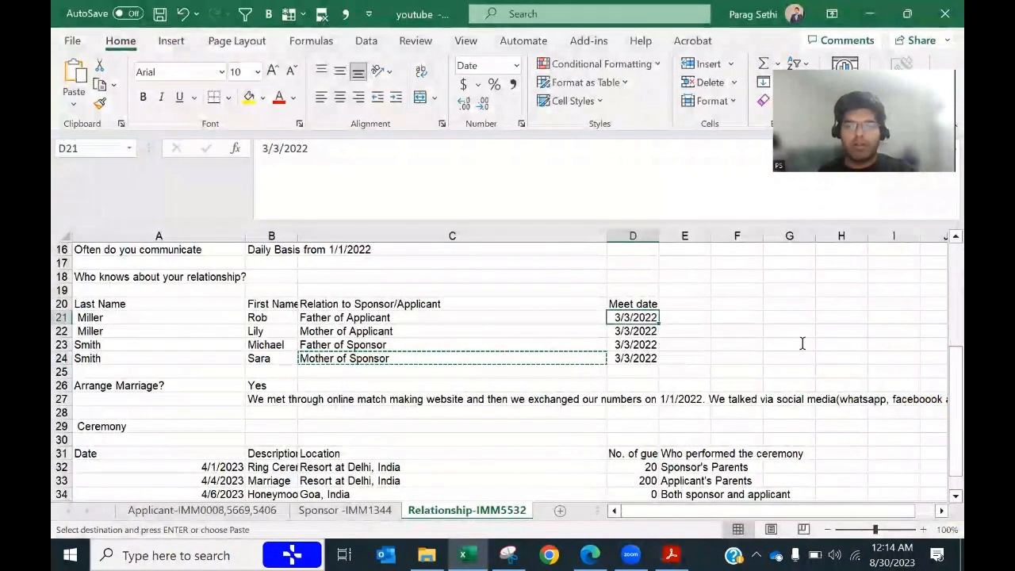
{"action": "key", "text": "alt+Tab"}
{"action": "left_click", "coordinate": [805, 371]}
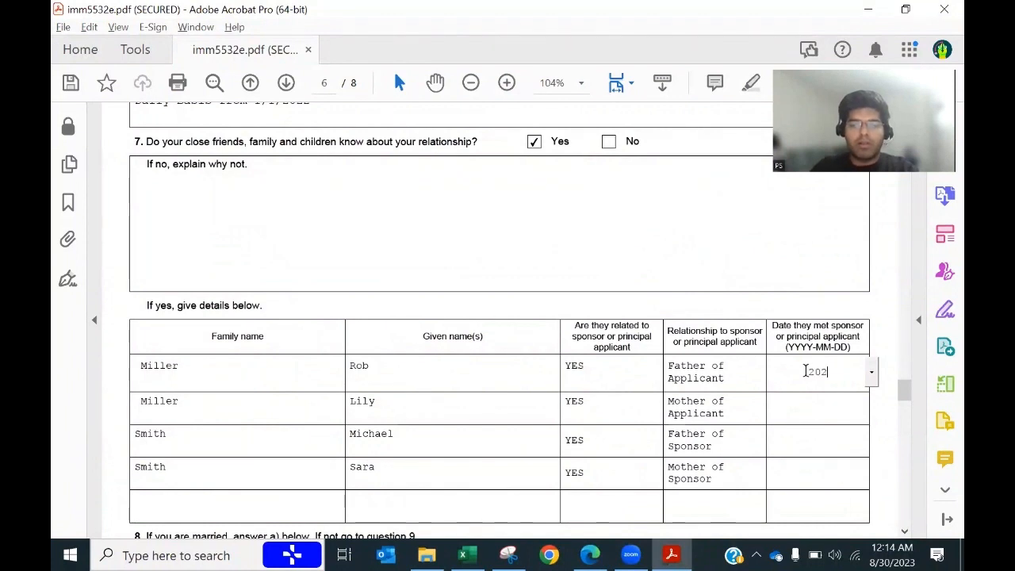
{"action": "key", "text": "BackSpace"}
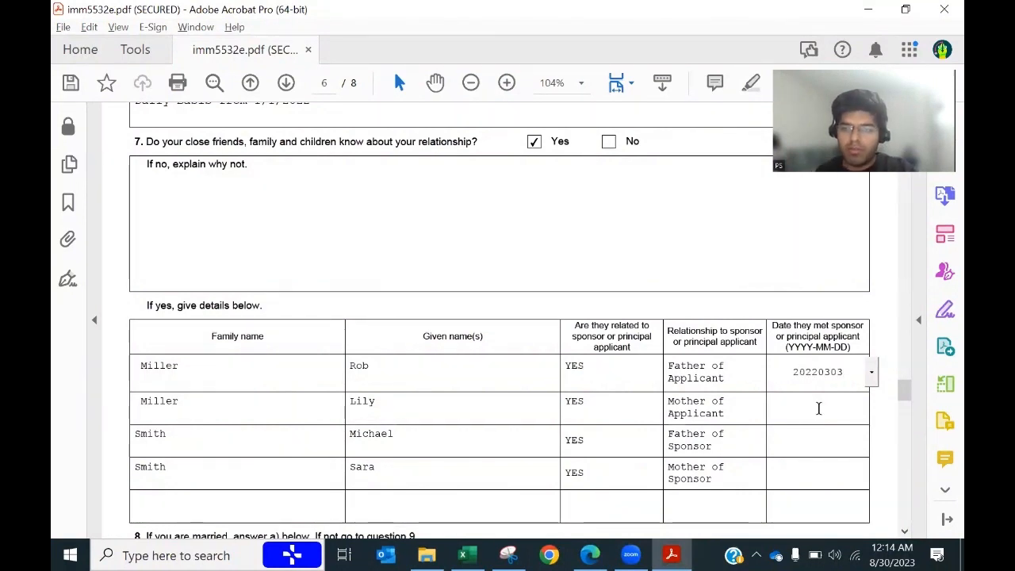
{"action": "left_click", "coordinate": [819, 409]}
{"action": "key", "text": "alt+Tab"}
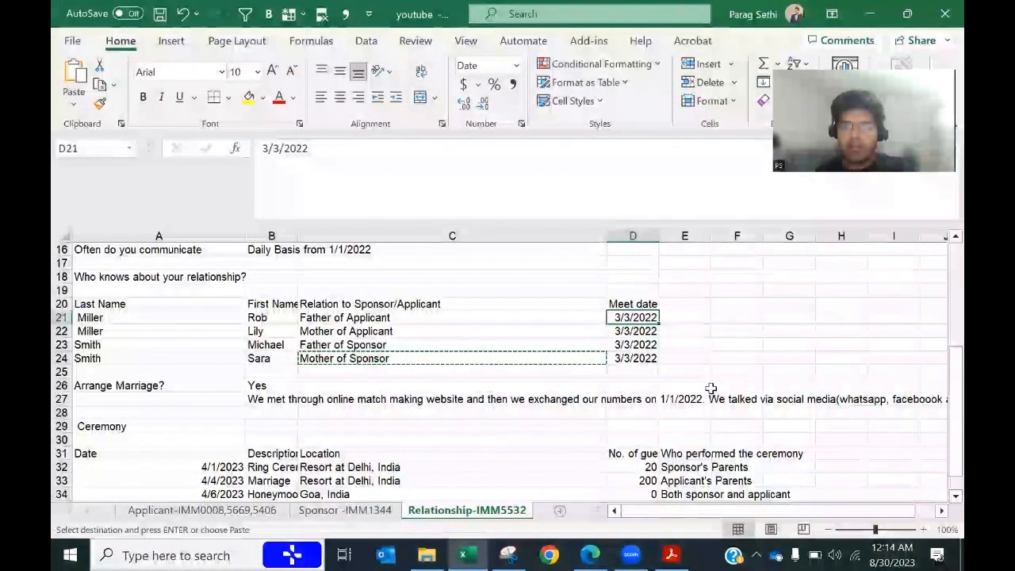
{"action": "key", "text": "alt+Tab"}
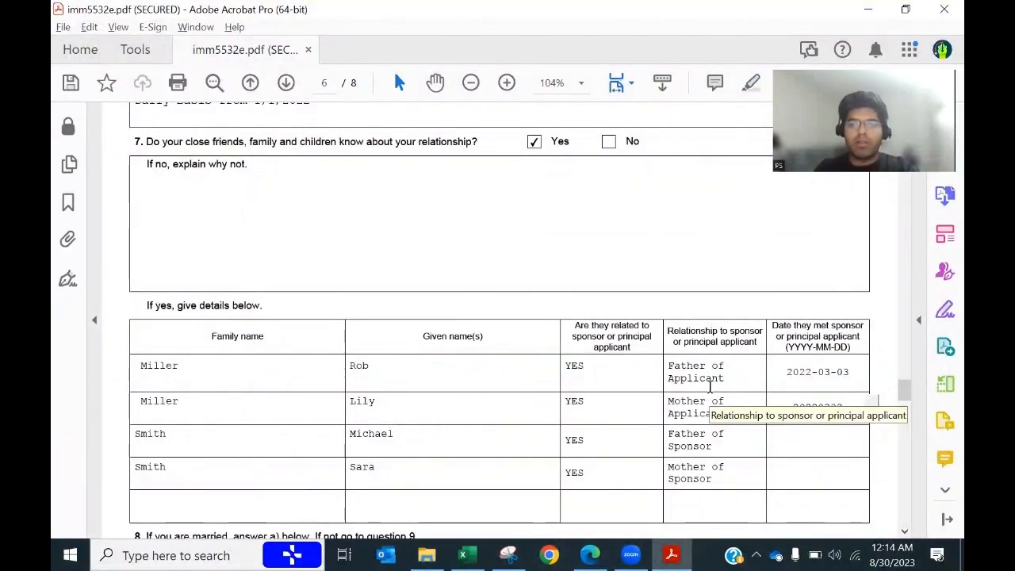
{"action": "left_click", "coordinate": [827, 426]}
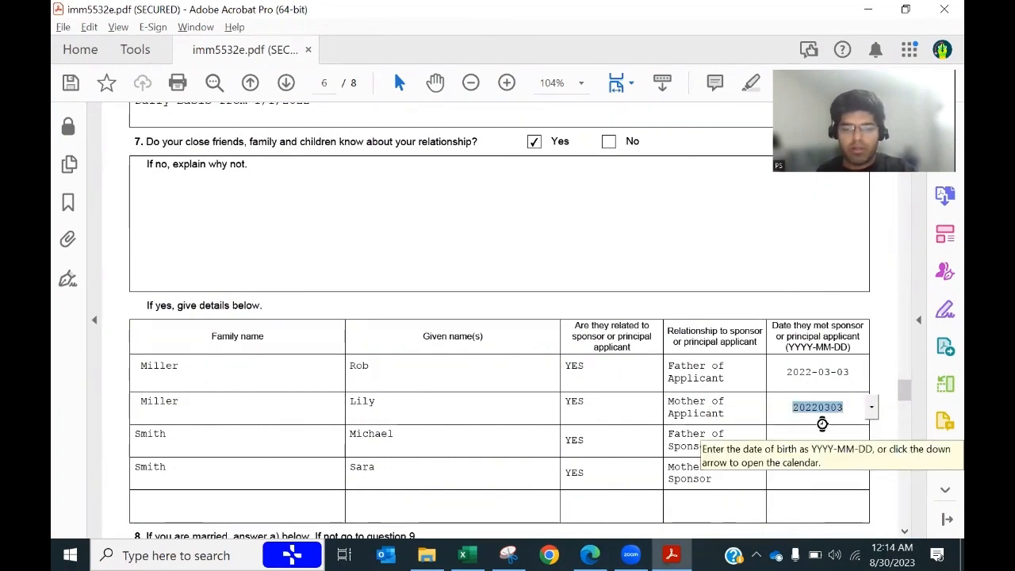
{"action": "left_click", "coordinate": [811, 440]}
{"action": "key", "text": "ctrl+v"}
{"action": "left_click", "coordinate": [777, 472]}
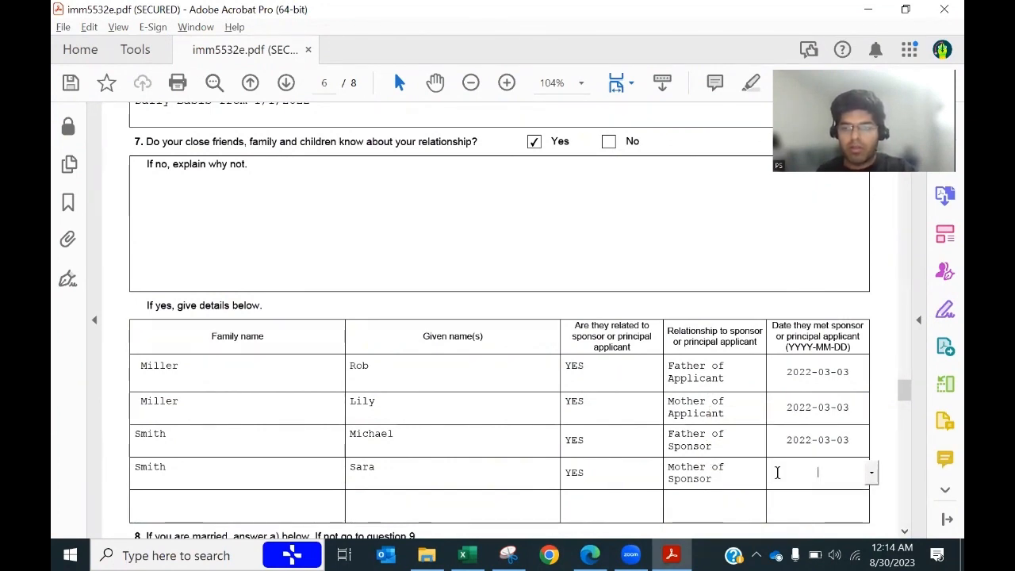
{"action": "key", "text": "alt+Tab"}
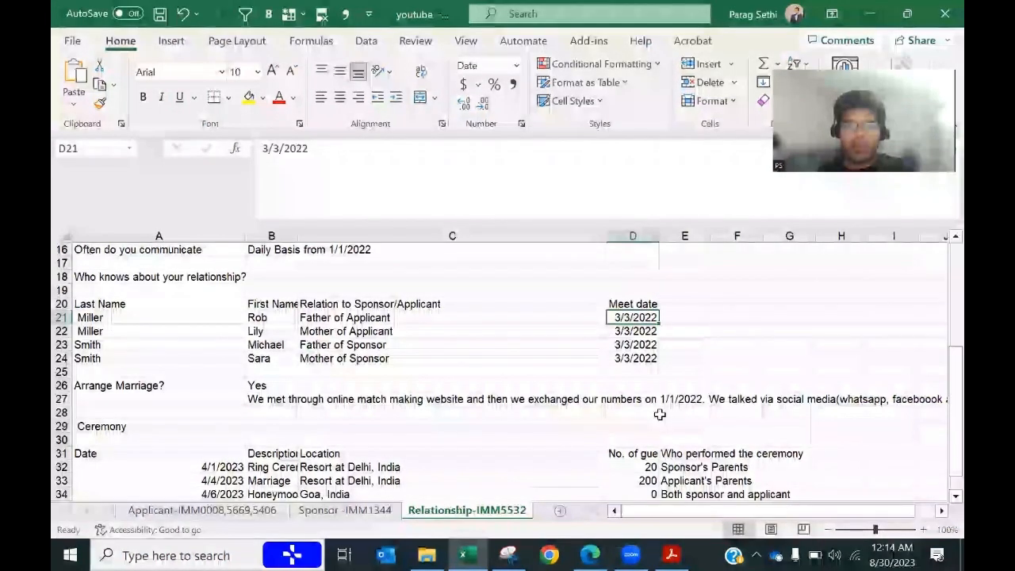
{"action": "key", "text": "alt+Tab"}
Step: Answer Yes to the arranged-marriage question and paste the how-we-met story from cell B27 into its description
{"action": "scroll", "coordinate": [660, 415], "scroll_direction": "down", "scroll_amount": 2}
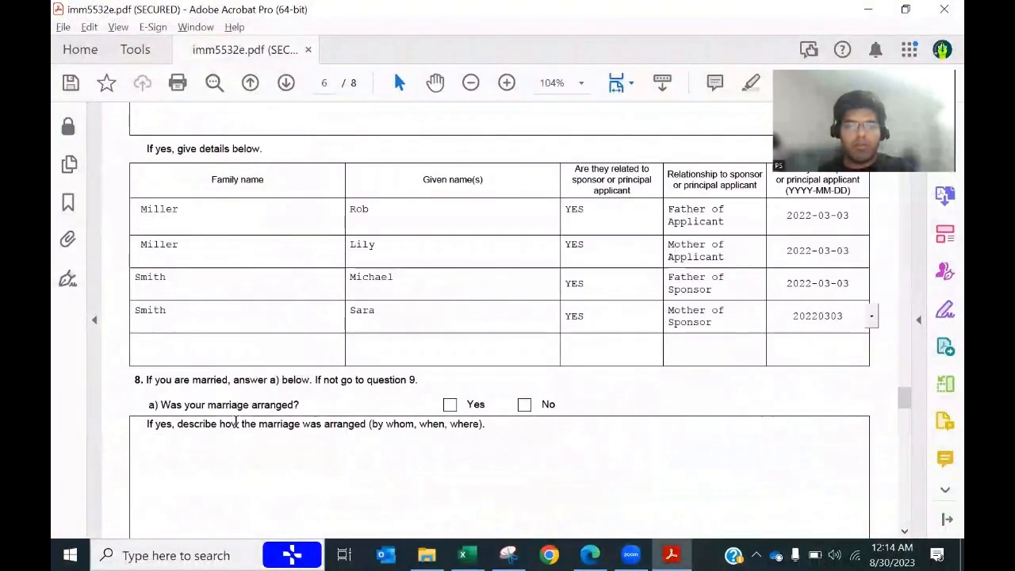
{"action": "left_click", "coordinate": [452, 408]}
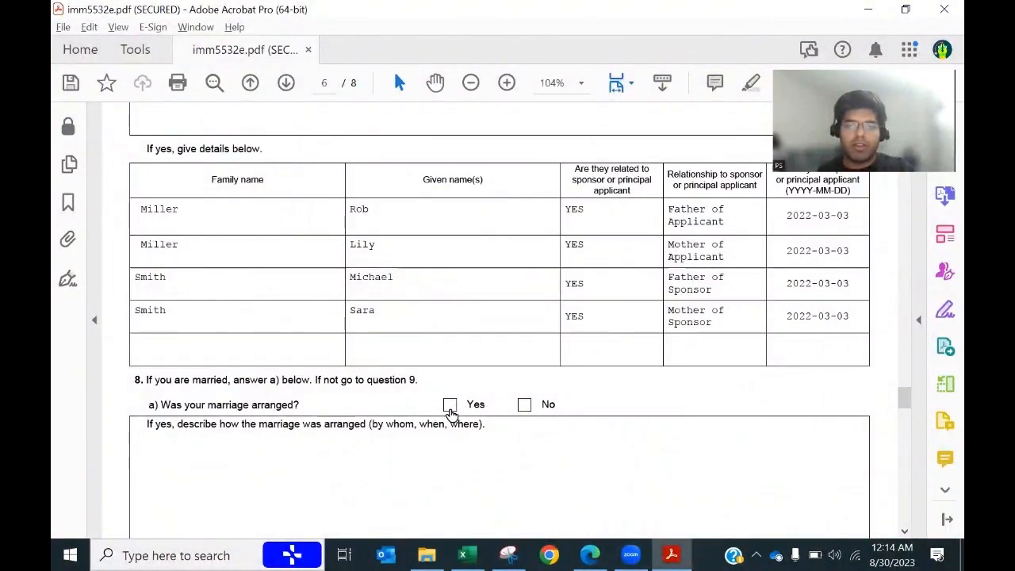
{"action": "key", "text": "alt+Tab"}
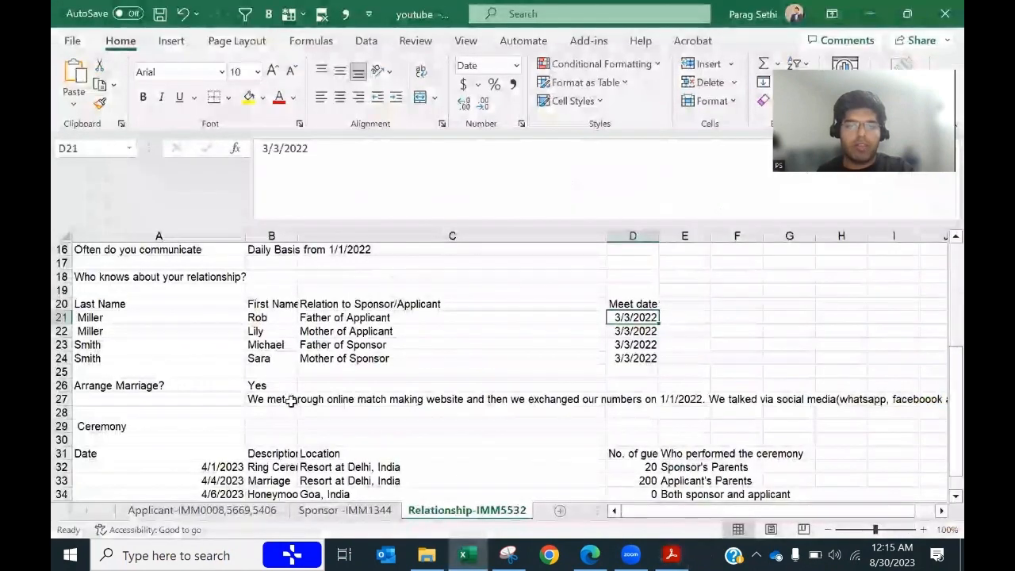
{"action": "left_click", "coordinate": [268, 400]}
{"action": "key", "text": "ctrl+c"}
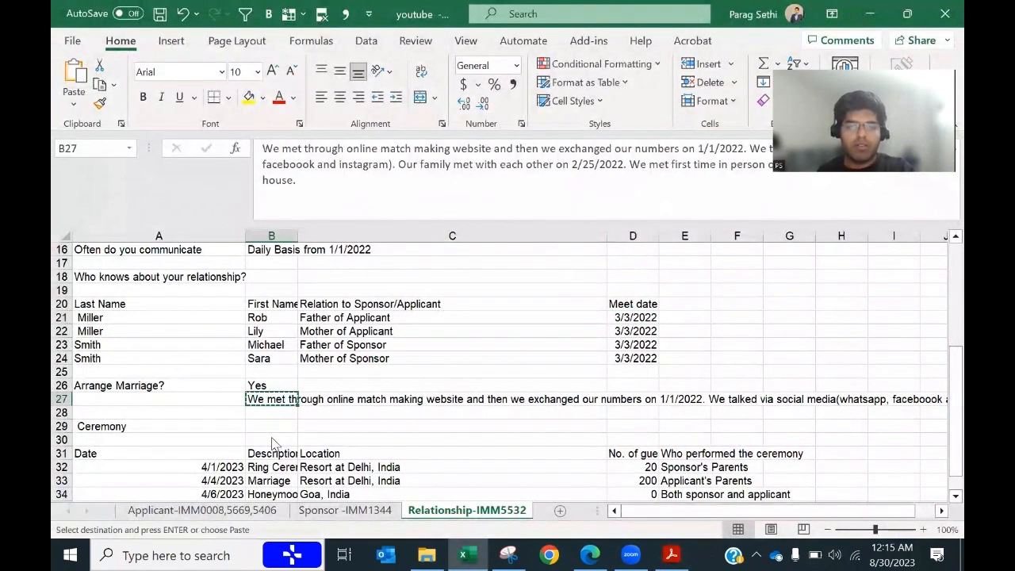
{"action": "key", "text": "alt+Tab"}
{"action": "left_click", "coordinate": [183, 454]}
{"action": "key", "text": "ctrl+v"}
Step: Review the spelling suggestions for 'online' in the description and leave the word unchanged
{"action": "scroll", "coordinate": [306, 446], "scroll_direction": "down", "scroll_amount": 1}
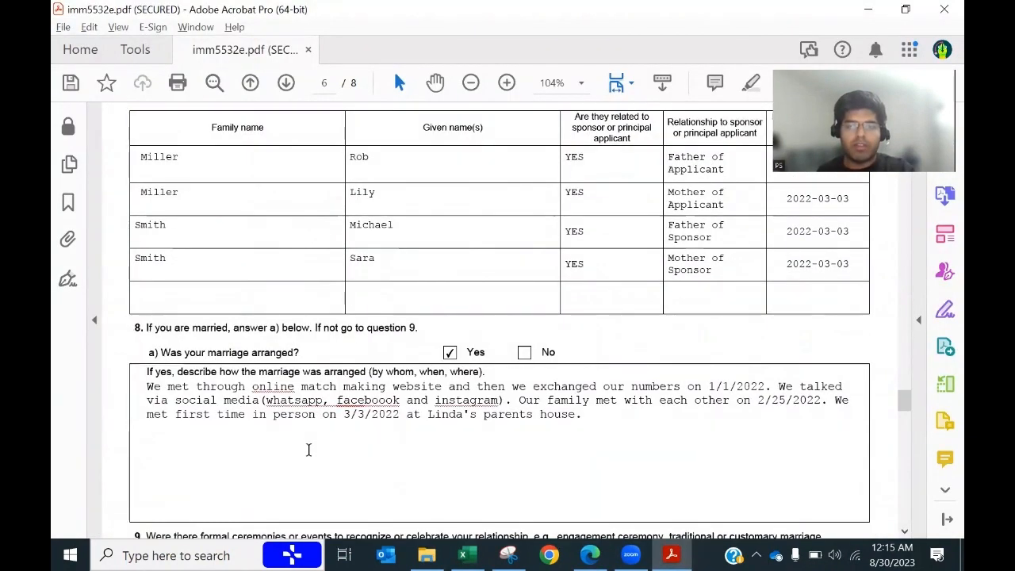
{"action": "right_click", "coordinate": [273, 386]}
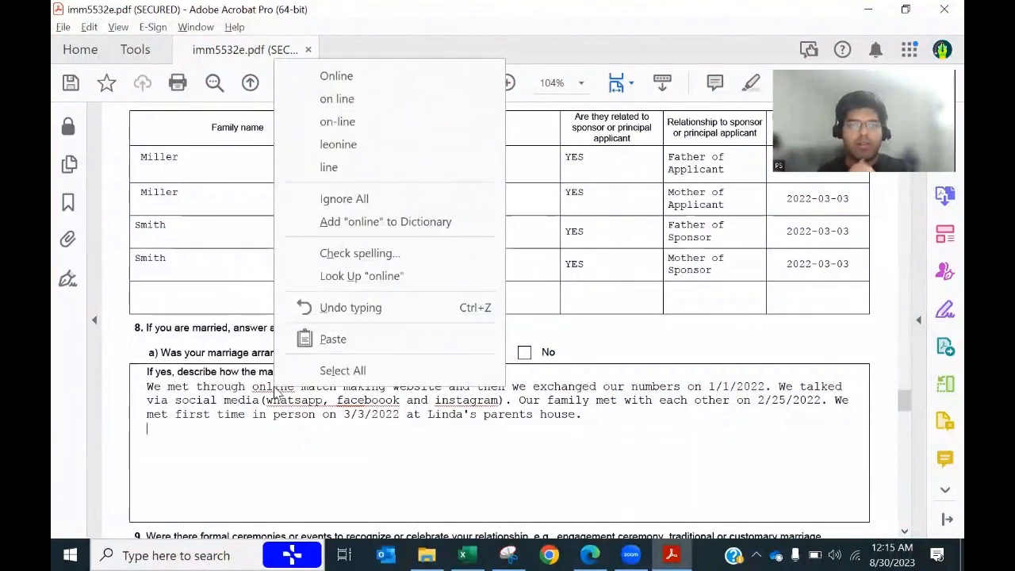
{"action": "left_click", "coordinate": [465, 434]}
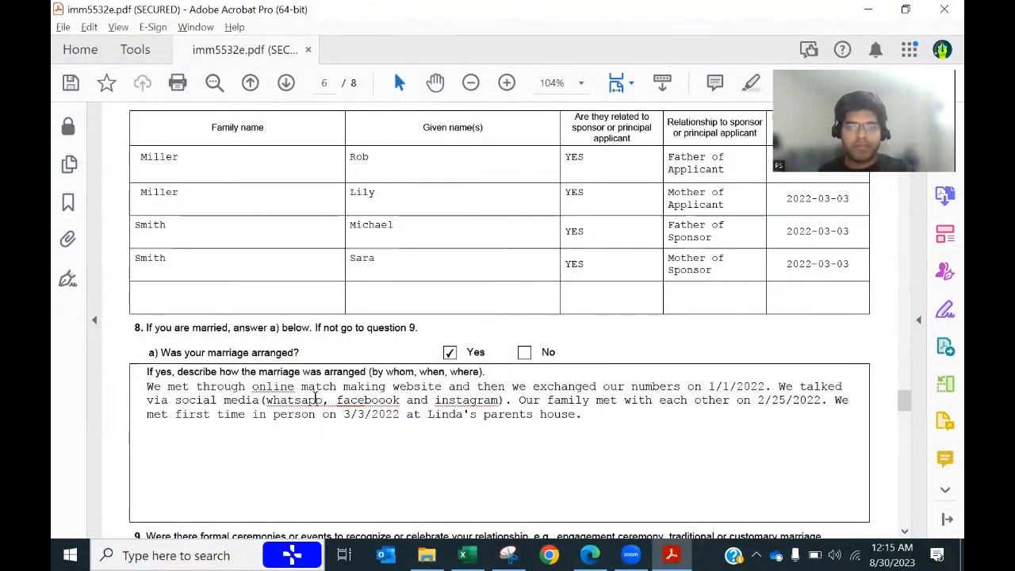
{"action": "scroll", "coordinate": [568, 444], "scroll_direction": "down", "scroll_amount": 4}
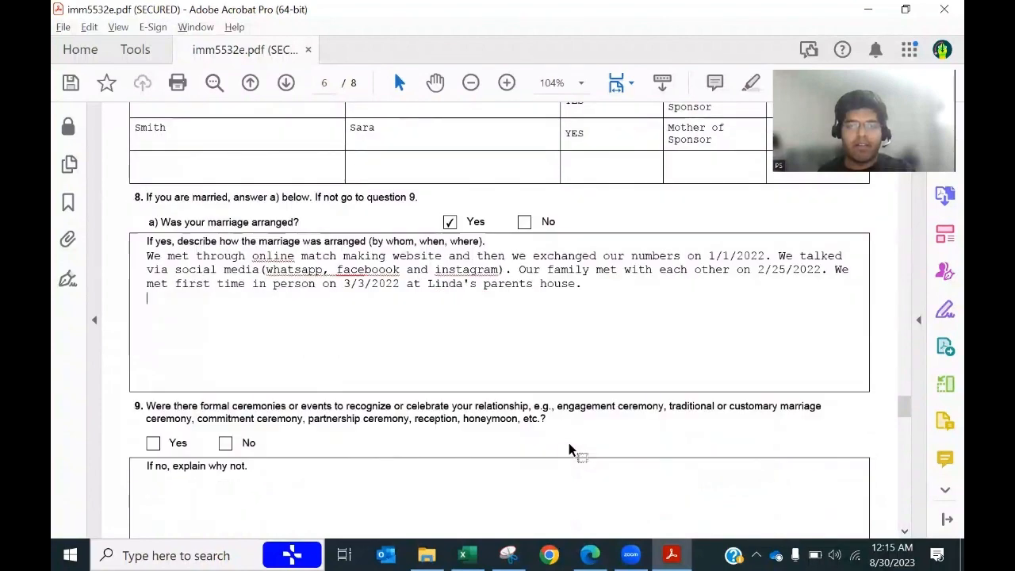
Step: Answer Yes to question 9 on formal ceremonies or events, checking the spreadsheet's ceremony data
{"action": "key", "text": "alt+Tab"}
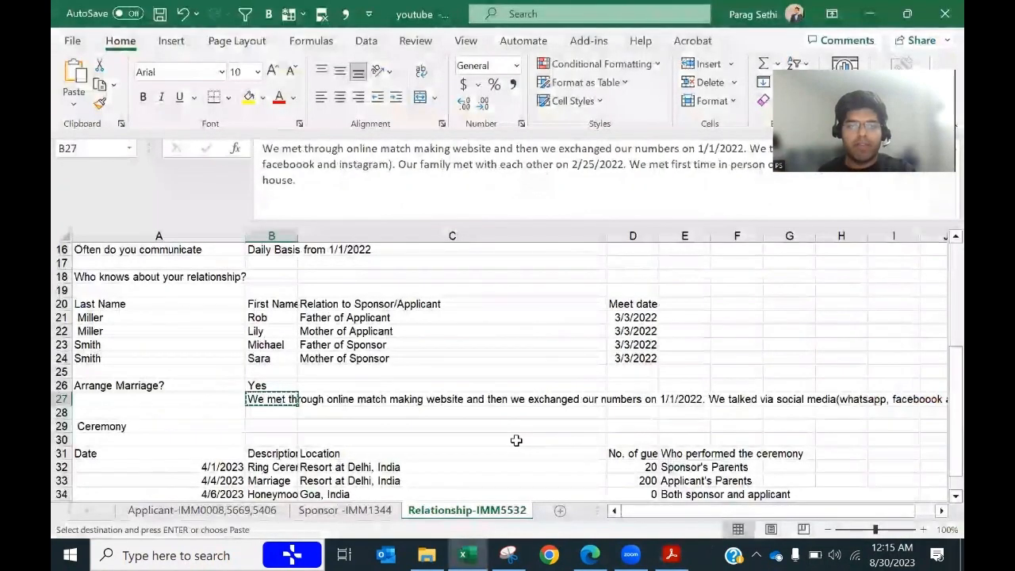
{"action": "scroll", "coordinate": [517, 437], "scroll_direction": "down", "scroll_amount": 2}
{"action": "key", "text": "alt+Tab"}
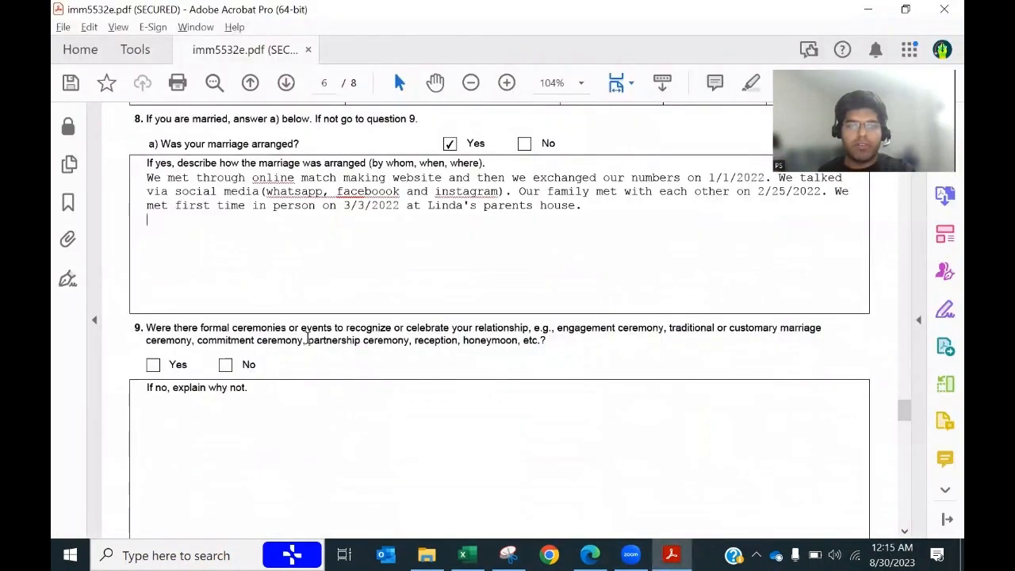
{"action": "left_click", "coordinate": [153, 365]}
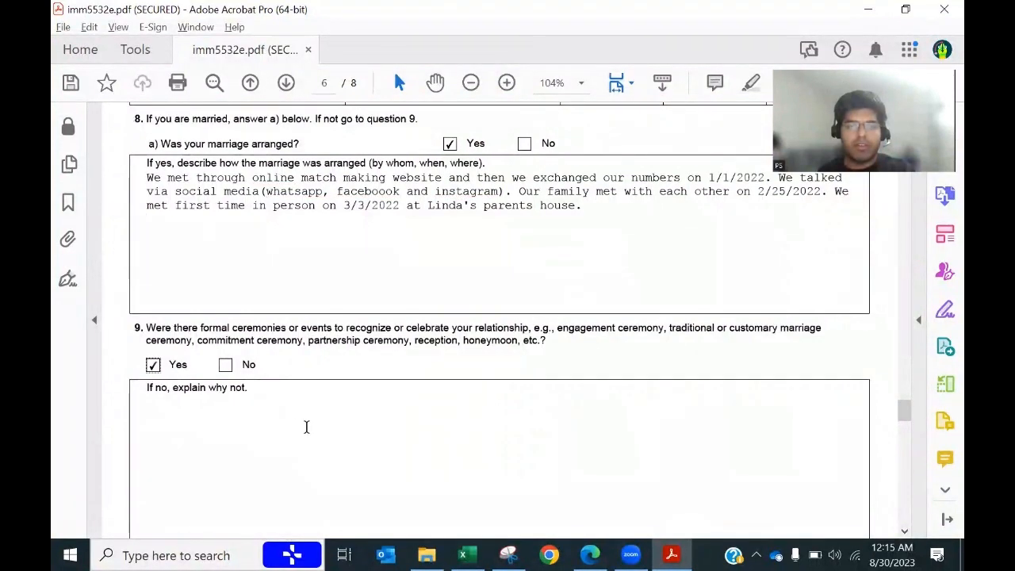
{"action": "key", "text": "alt+Tab"}
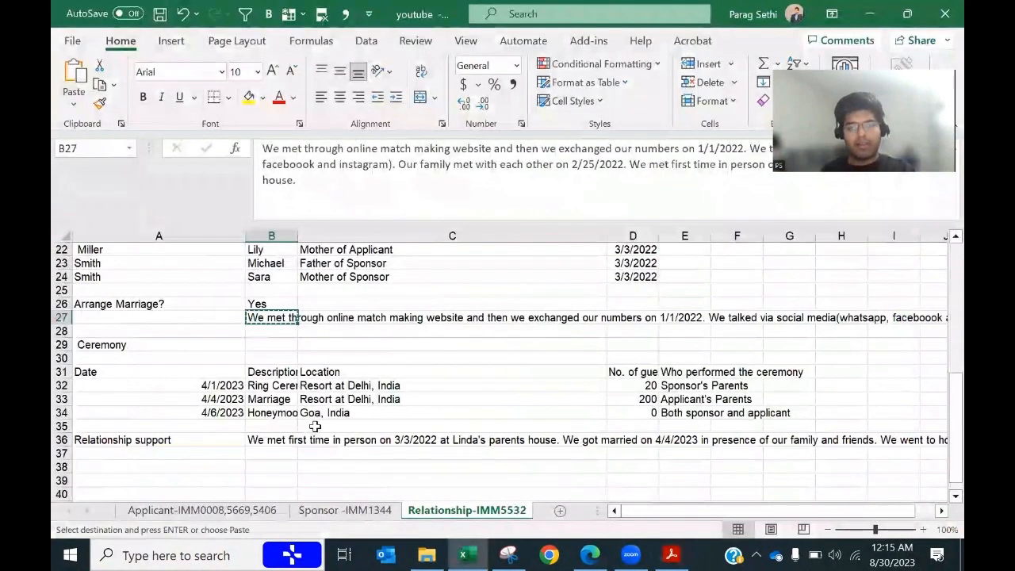
{"action": "scroll", "coordinate": [315, 427], "scroll_direction": "down", "scroll_amount": 1}
{"action": "key", "text": "alt+Tab"}
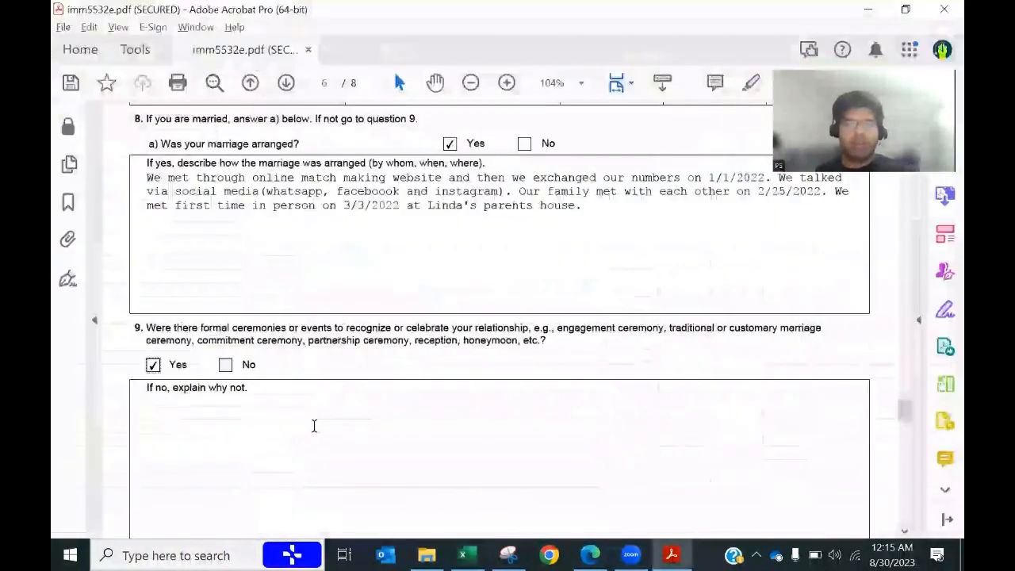
Step: Enter the first ceremony's date 2023-04-01 and description Ring Ceremony in the table
{"action": "scroll", "coordinate": [314, 426], "scroll_direction": "down", "scroll_amount": 8}
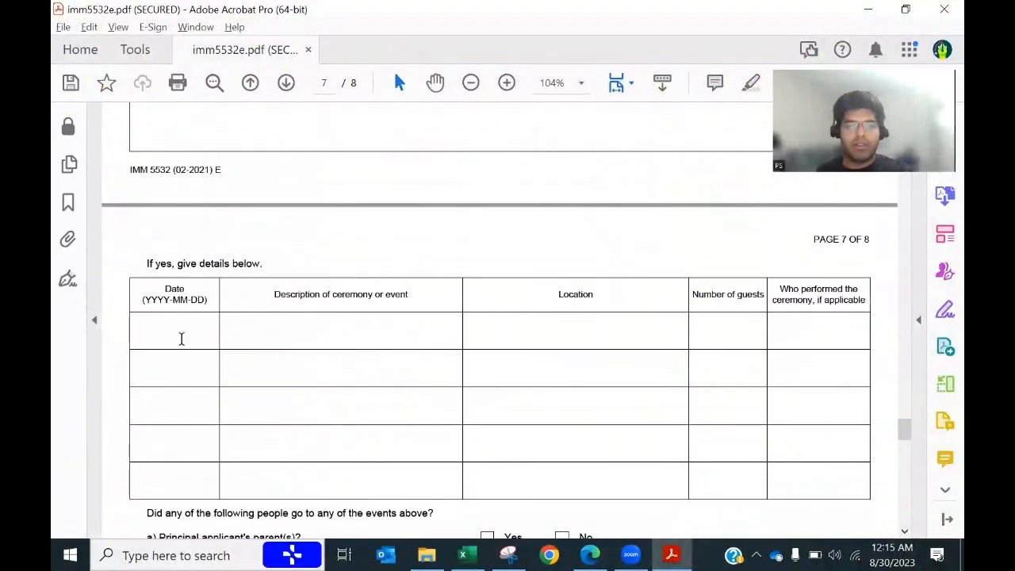
{"action": "key", "text": "alt+Tab"}
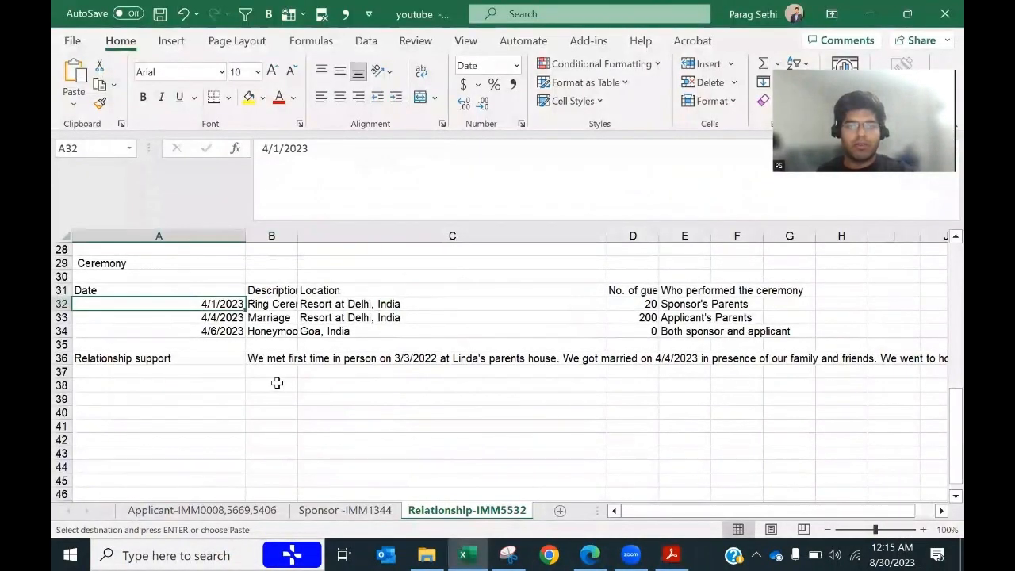
{"action": "key", "text": "alt+Tab"}
{"action": "left_click", "coordinate": [161, 335]}
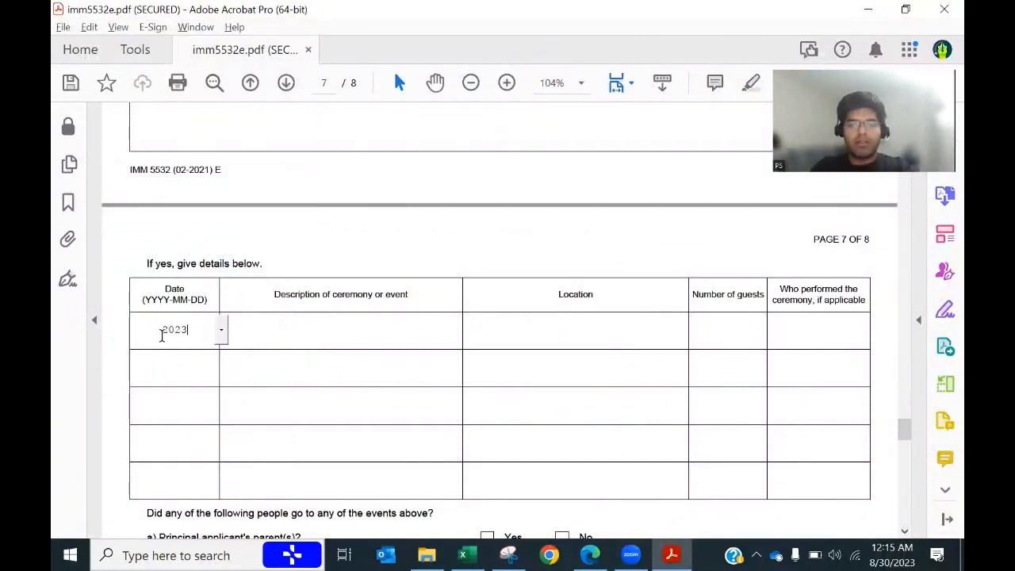
{"action": "type", "text": "20230401"}
{"action": "key", "text": "Tab"}
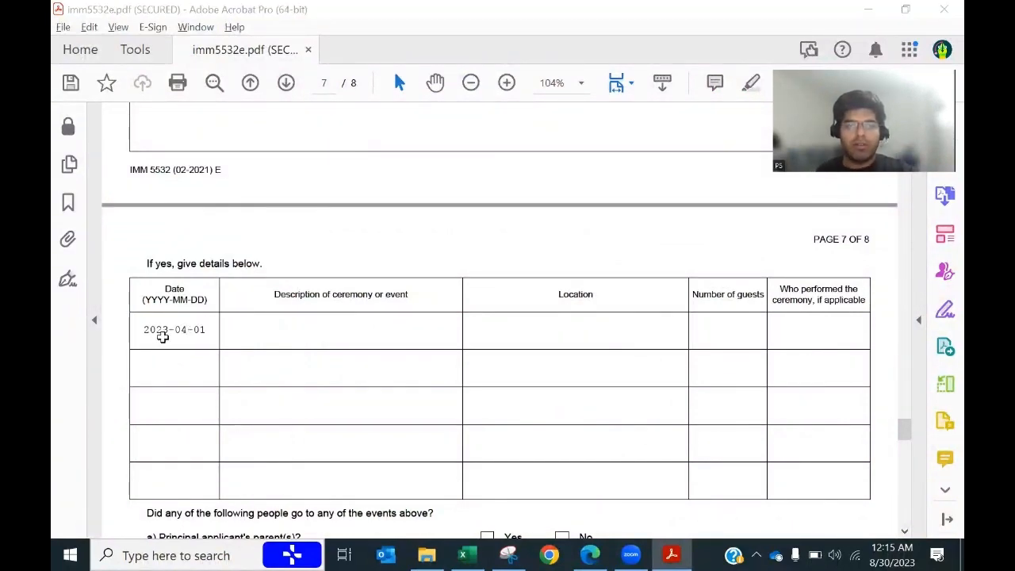
{"action": "key", "text": "alt+Tab"}
{"action": "key", "text": "Right"}
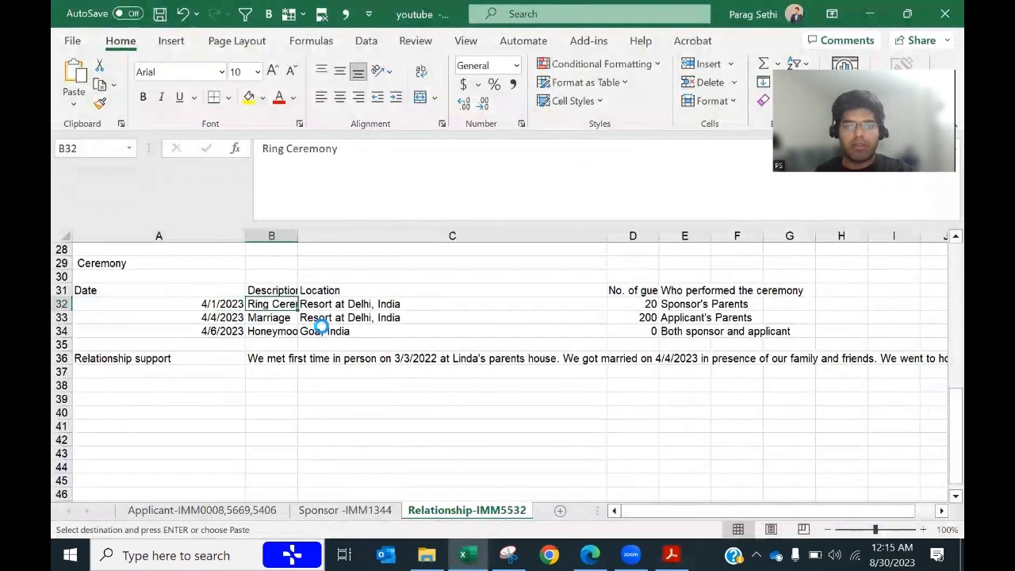
{"action": "key", "text": "alt+Tab"}
{"action": "key", "text": "ctrl+v"}
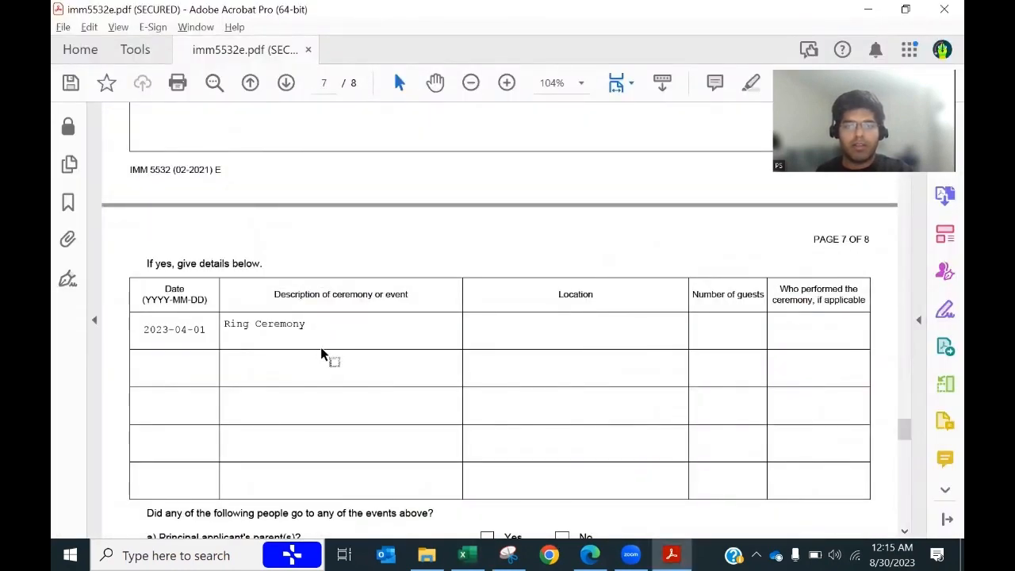
{"action": "key", "text": "Tab"}
Step: Fill row 1's location from cell C32, 20 guests, and Sponsor's Parents as performer
{"action": "key", "text": "alt+Tab"}
{"action": "key", "text": "Right"}
{"action": "key", "text": "ctrl+c"}
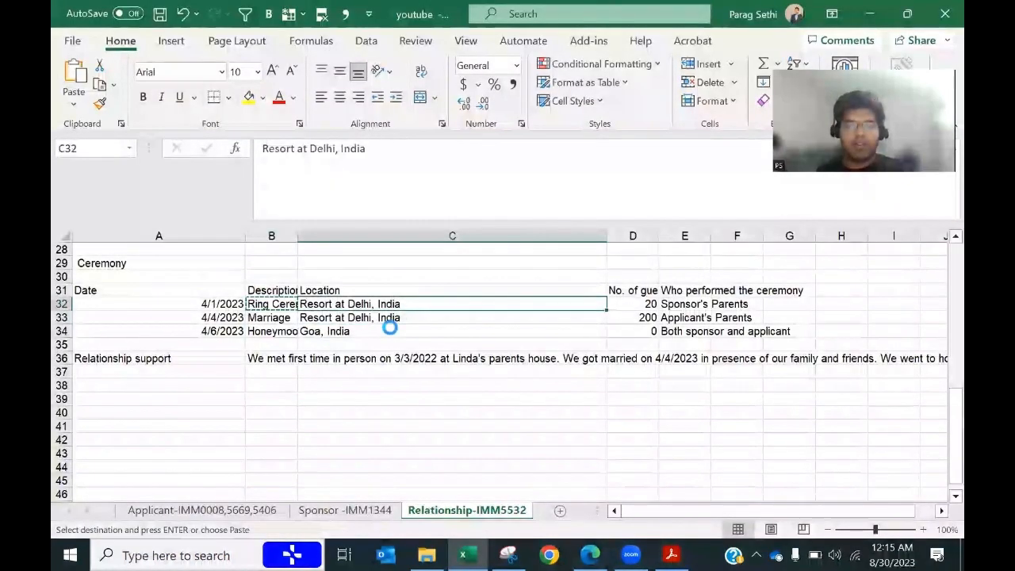
{"action": "key", "text": "alt+Tab"}
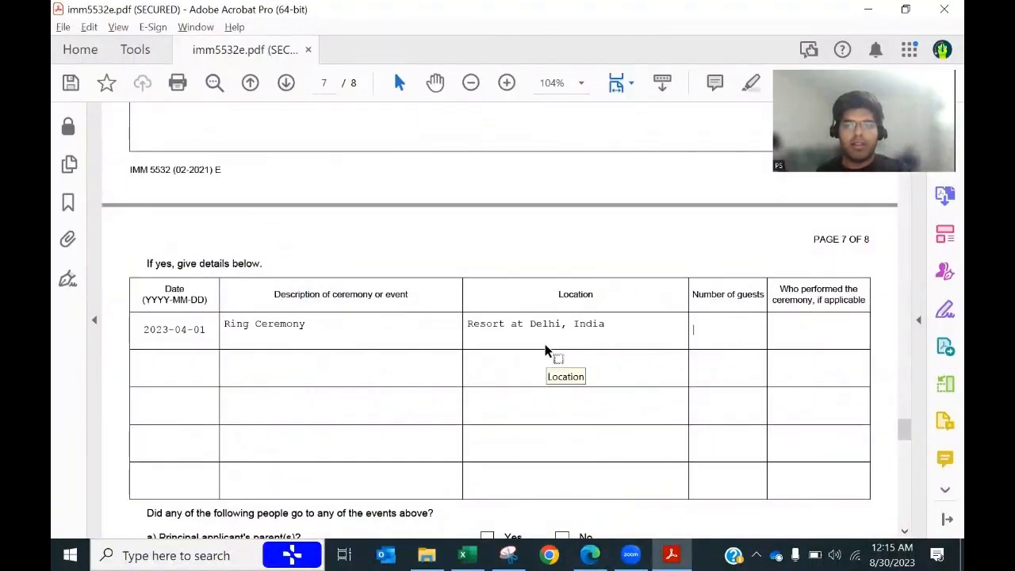
{"action": "key", "text": "alt+Tab"}
{"action": "left_click", "coordinate": [648, 304]}
{"action": "key", "text": "ctrl+c"}
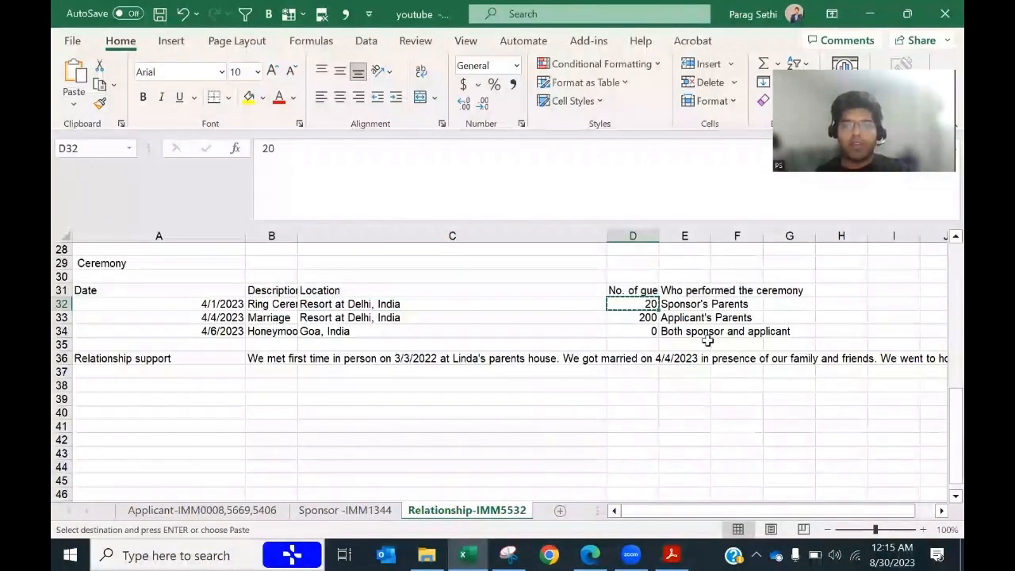
{"action": "key", "text": "alt+Tab"}
{"action": "left_click", "coordinate": [709, 341]}
{"action": "key", "text": "ctrl+v"}
{"action": "key", "text": "alt+Tab"}
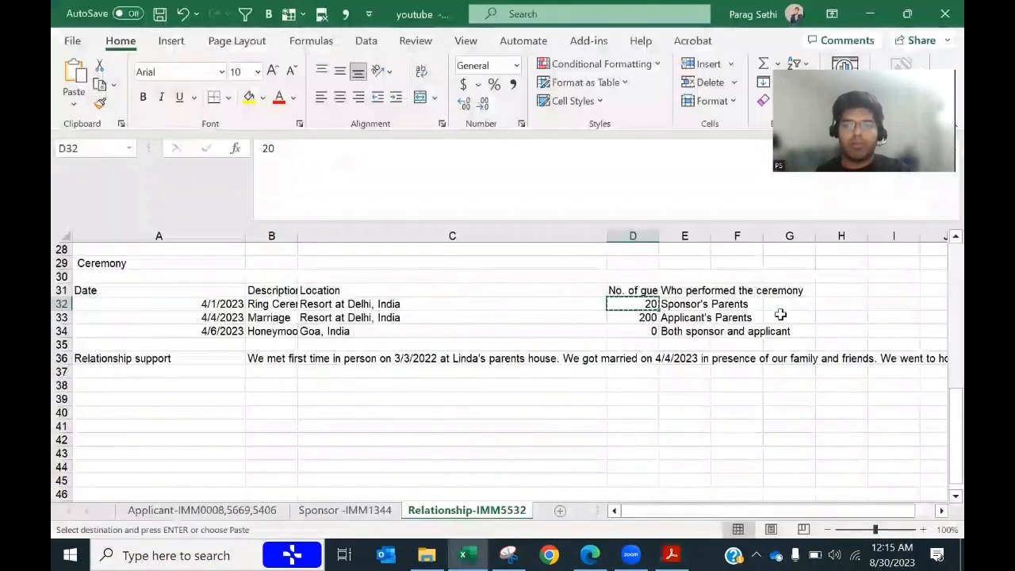
{"action": "key", "text": "Right"}
{"action": "key", "text": "ctrl+c"}
{"action": "key", "text": "alt+Tab"}
{"action": "key", "text": "ctrl+v"}
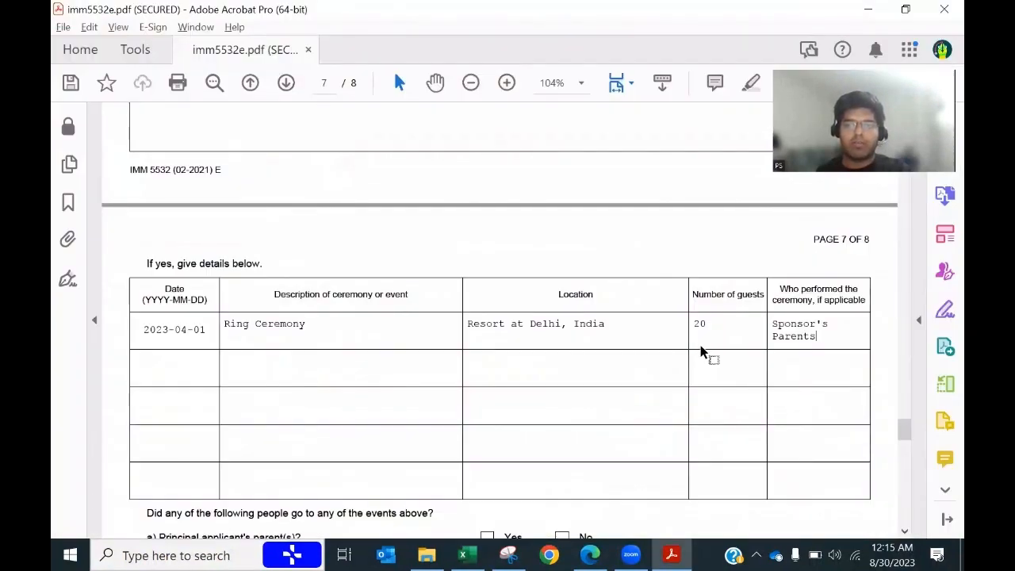
Step: Enter row 2 with date 2023-04-04, description Marriage and the location from cell C33
{"action": "left_click", "coordinate": [190, 369]}
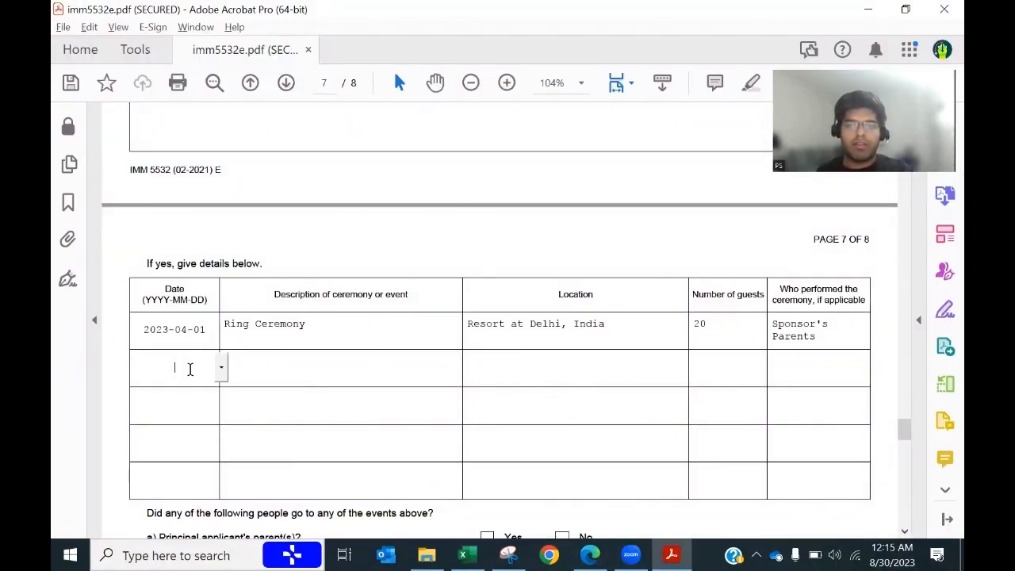
{"action": "key", "text": "alt+Tab"}
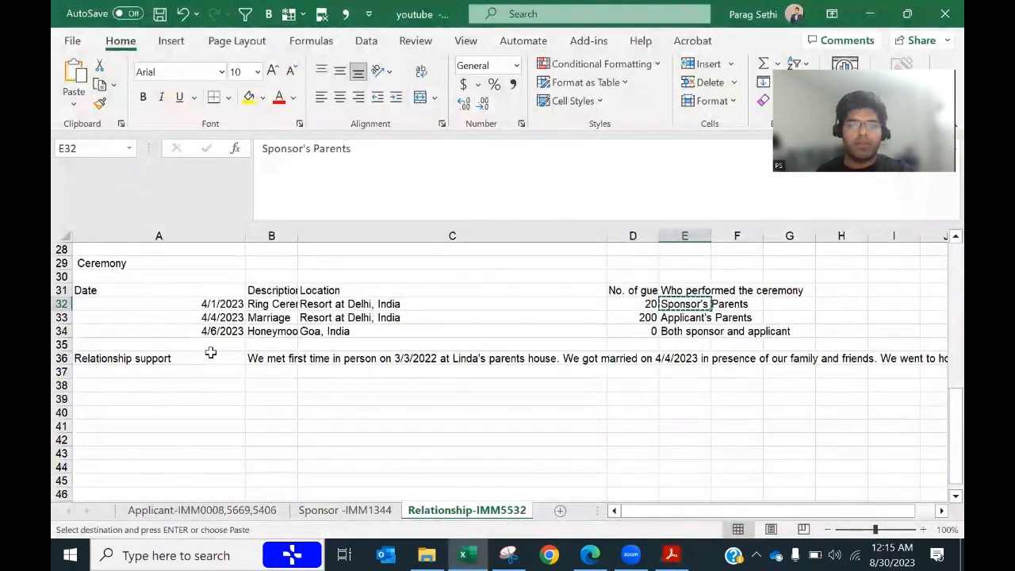
{"action": "key", "text": "alt+Tab"}
{"action": "type", "text": "2023-04-04"}
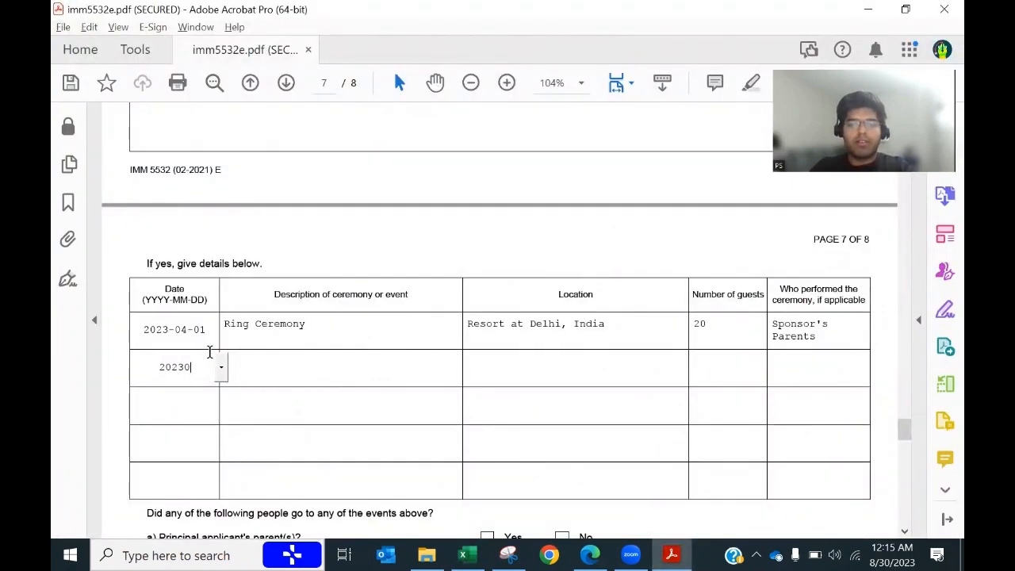
{"action": "key", "text": "Tab"}
{"action": "key", "text": "alt+Tab"}
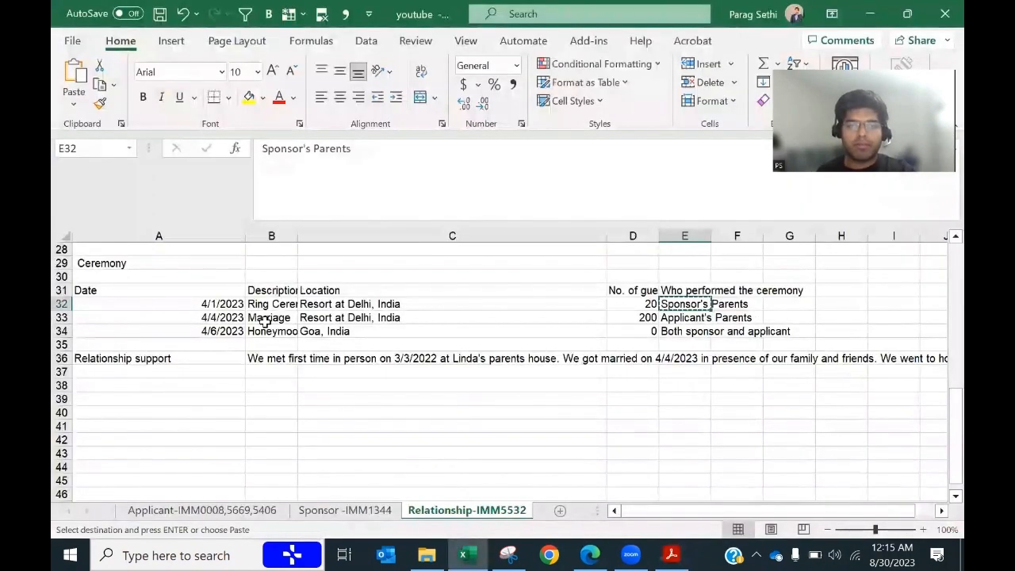
{"action": "left_click", "coordinate": [266, 321]}
{"action": "key", "text": "ctrl+c"}
{"action": "key", "text": "alt+Tab"}
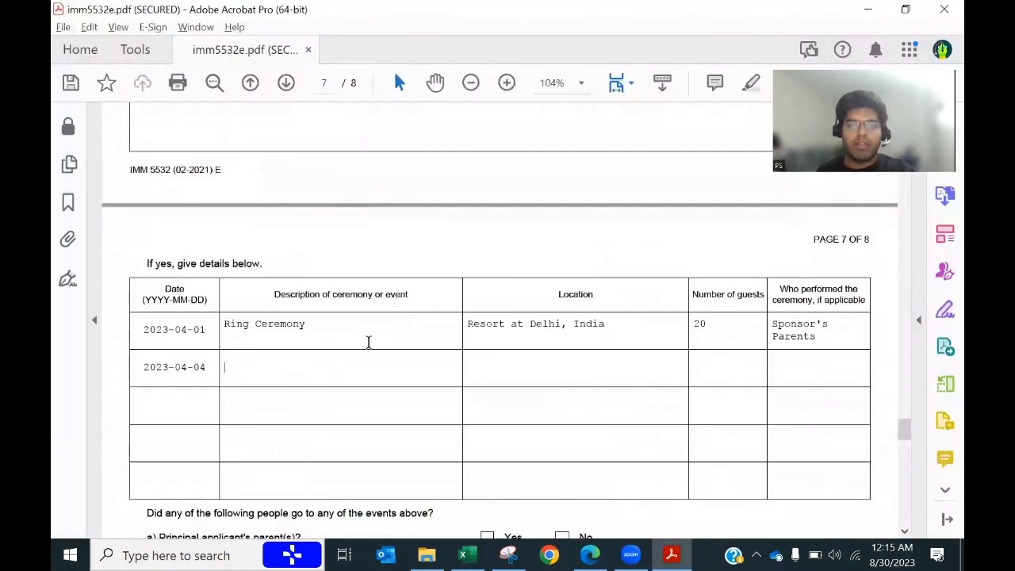
{"action": "key", "text": "ctrl+v"}
{"action": "key", "text": "Tab"}
{"action": "key", "text": "alt+Tab"}
{"action": "left_click", "coordinate": [367, 321]}
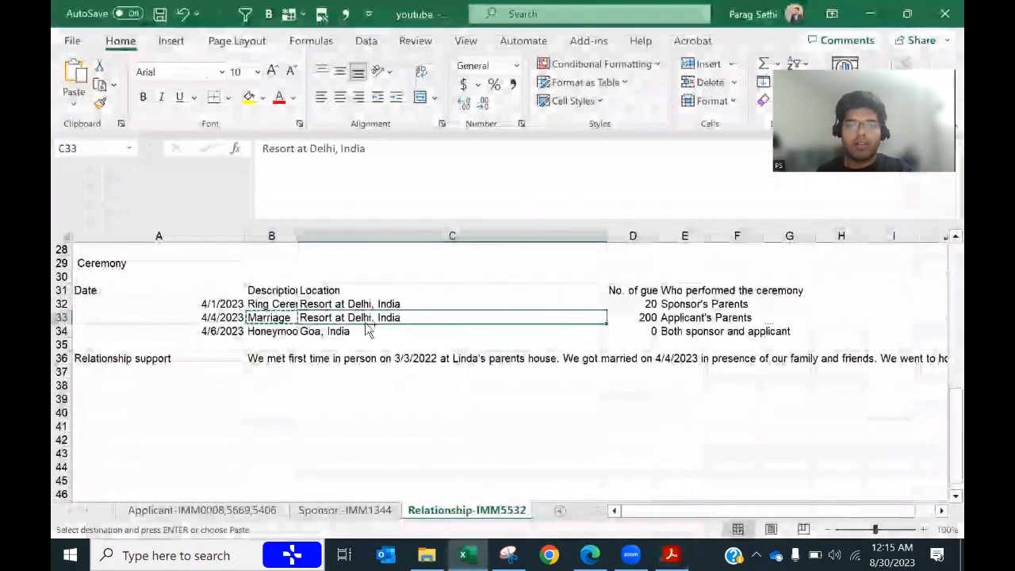
{"action": "key", "text": "ctrl+c"}
{"action": "key", "text": "alt+Tab"}
{"action": "key", "text": "ctrl+v"}
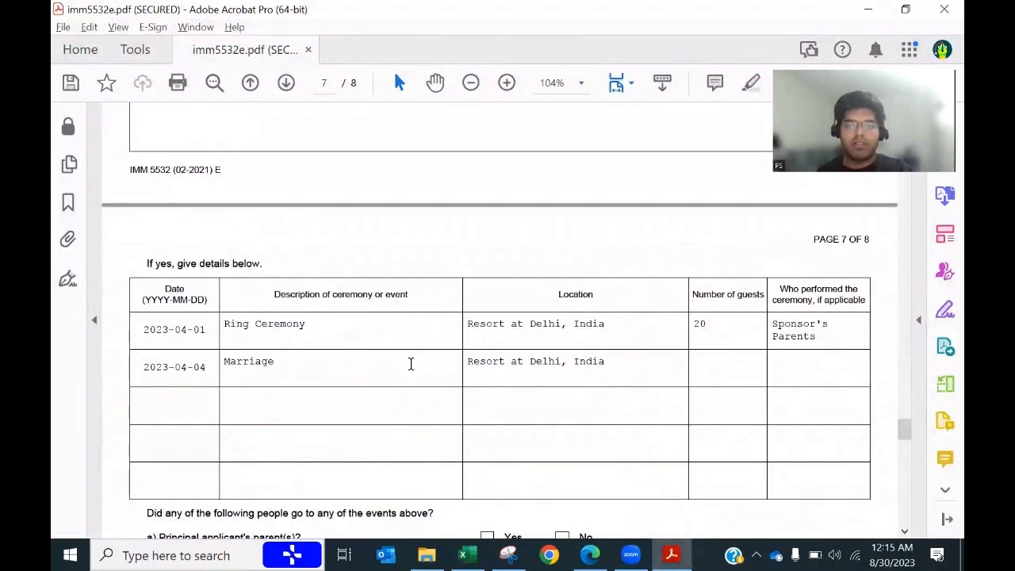
Step: Complete row 2 with 200 guests and Applicant's Parents as performer
{"action": "key", "text": "Tab"}
{"action": "key", "text": "alt+Tab"}
{"action": "key", "text": "Right"}
{"action": "key", "text": "ctrl+c"}
{"action": "key", "text": "alt+Tab"}
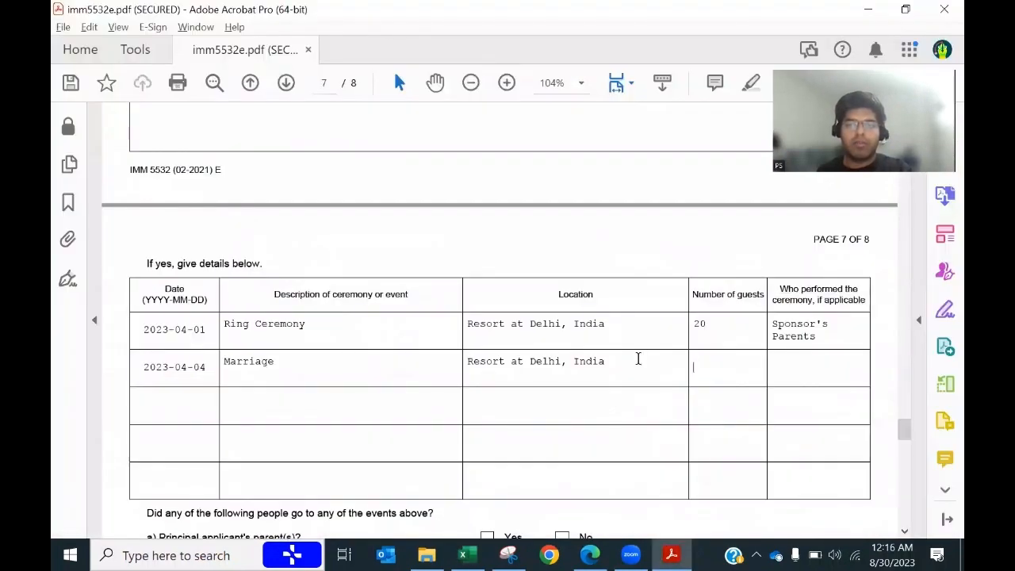
{"action": "key", "text": "ctrl+v"}
{"action": "key", "text": "Tab"}
{"action": "key", "text": "alt+Tab"}
{"action": "key", "text": "Right"}
{"action": "key", "text": "ctrl+c"}
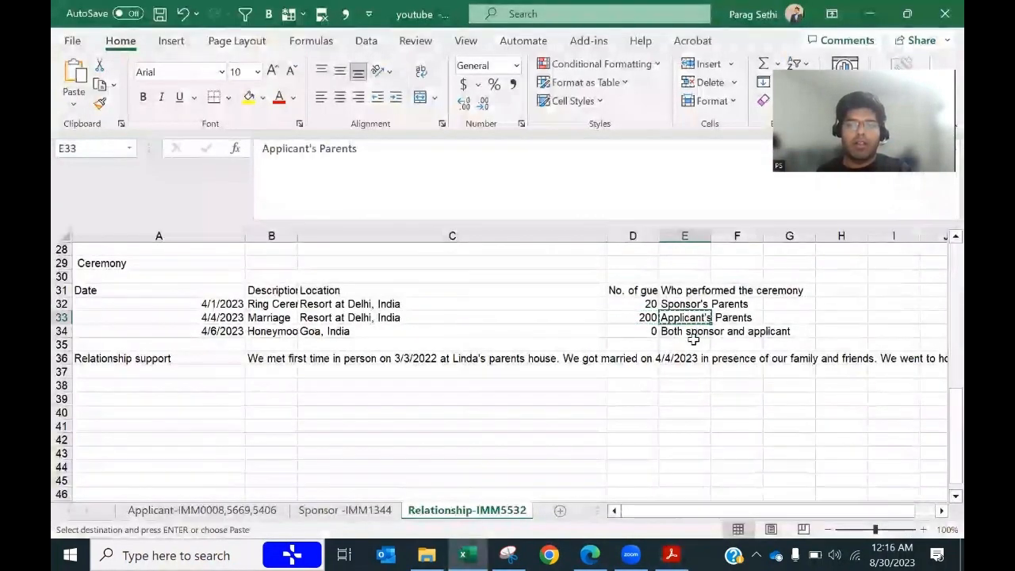
{"action": "key", "text": "alt+Tab"}
{"action": "key", "text": "ctrl+v"}
Step: Enter the third ceremony's date 2023-04-06 and description Honeymoon
{"action": "key", "text": "alt+Tab"}
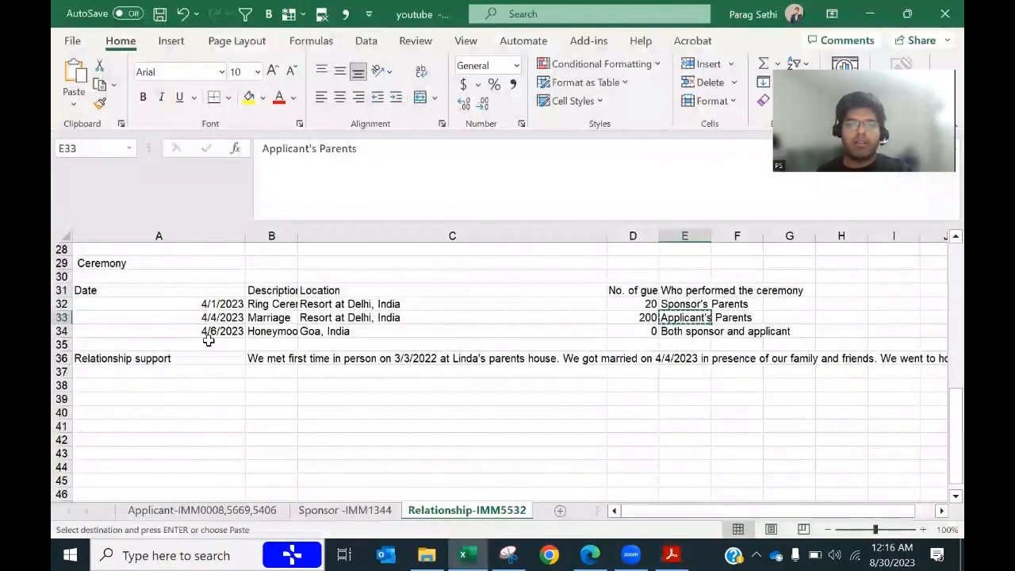
{"action": "left_click", "coordinate": [208, 333]}
{"action": "key", "text": "ctrl+c"}
{"action": "key", "text": "alt+Tab"}
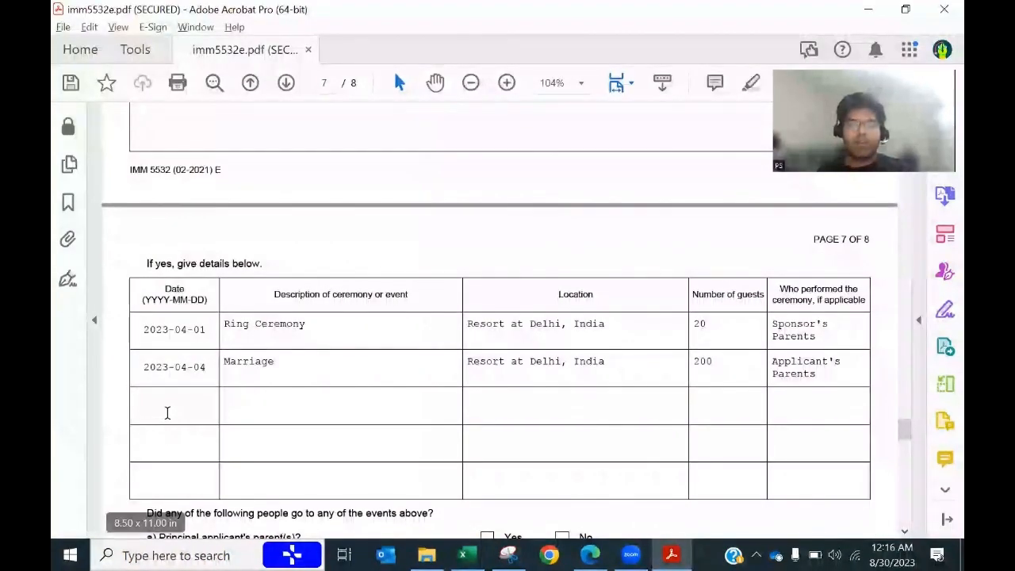
{"action": "left_click", "coordinate": [168, 412]}
{"action": "type", "text": "2023-0"}
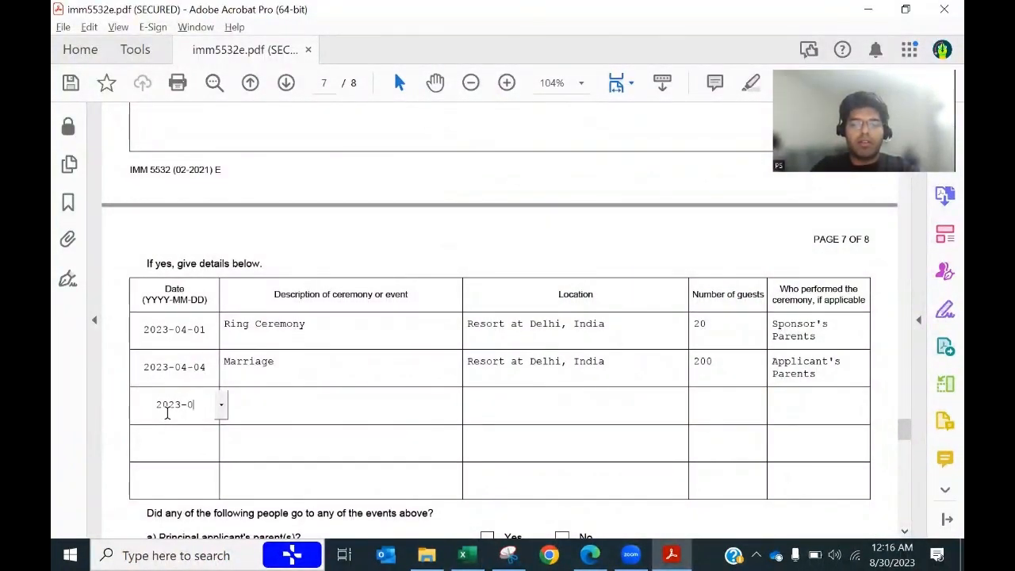
{"action": "type", "text": "604"}
{"action": "key", "text": "BackSpace"}
{"action": "key", "text": "BackSpace"}
{"action": "key", "text": "BackSpace"}
{"action": "key", "text": "BackSpace"}
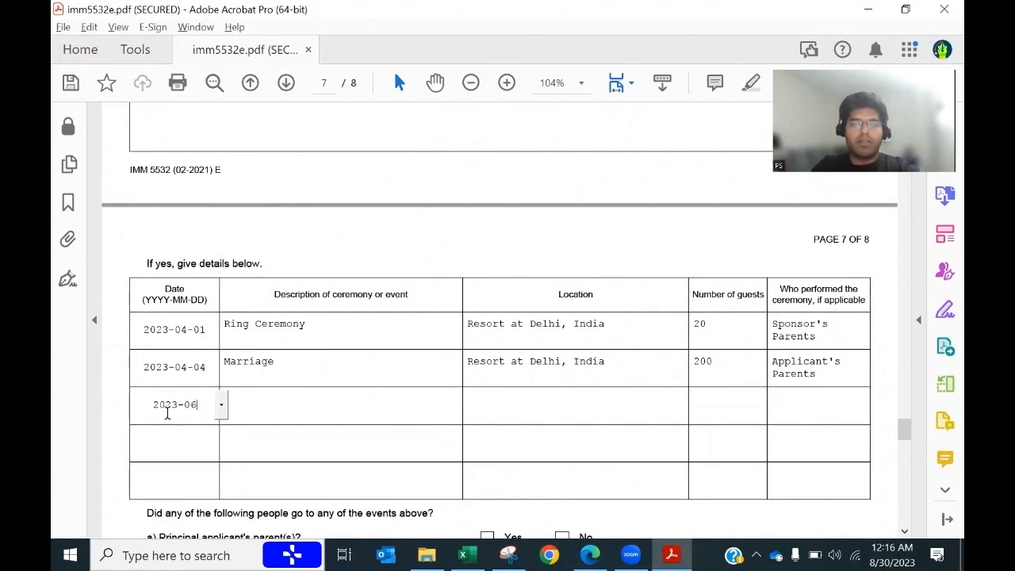
{"action": "type", "text": "0406"}
{"action": "key", "text": "Tab"}
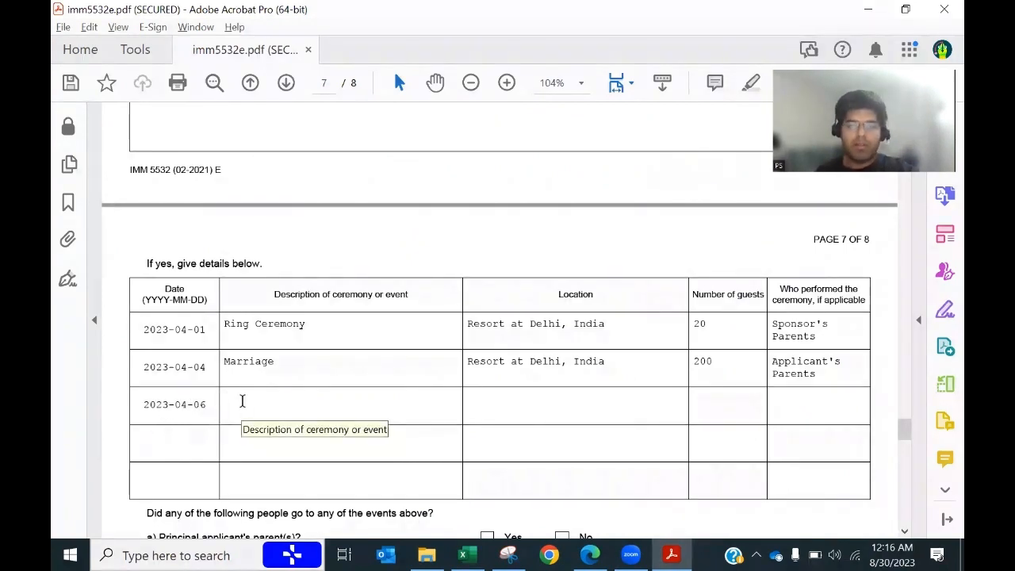
{"action": "key", "text": "alt+Tab"}
{"action": "left_click", "coordinate": [289, 331]}
{"action": "key", "text": "ctrl+c"}
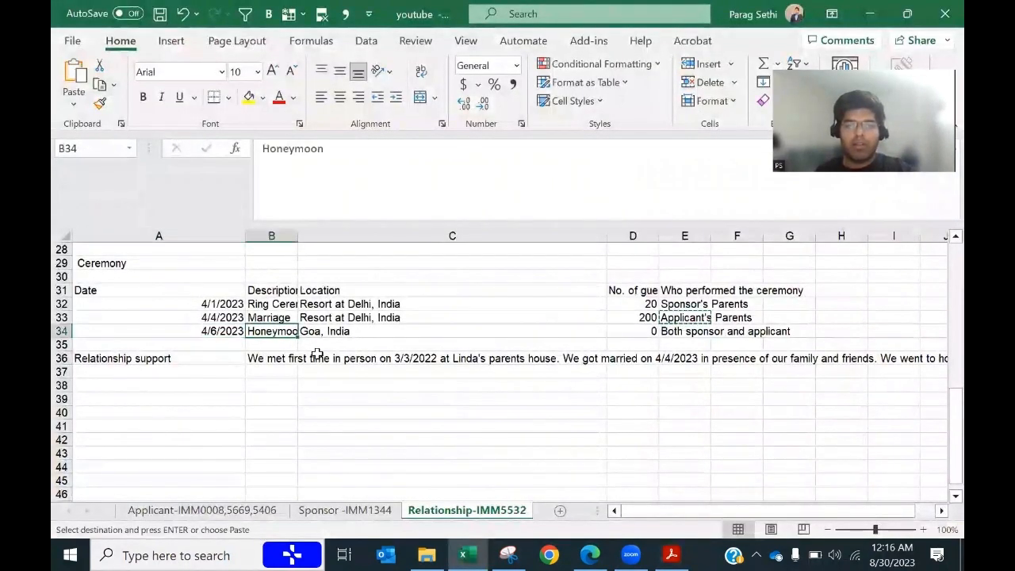
{"action": "key", "text": "alt+Tab"}
{"action": "key", "text": "ctrl+v"}
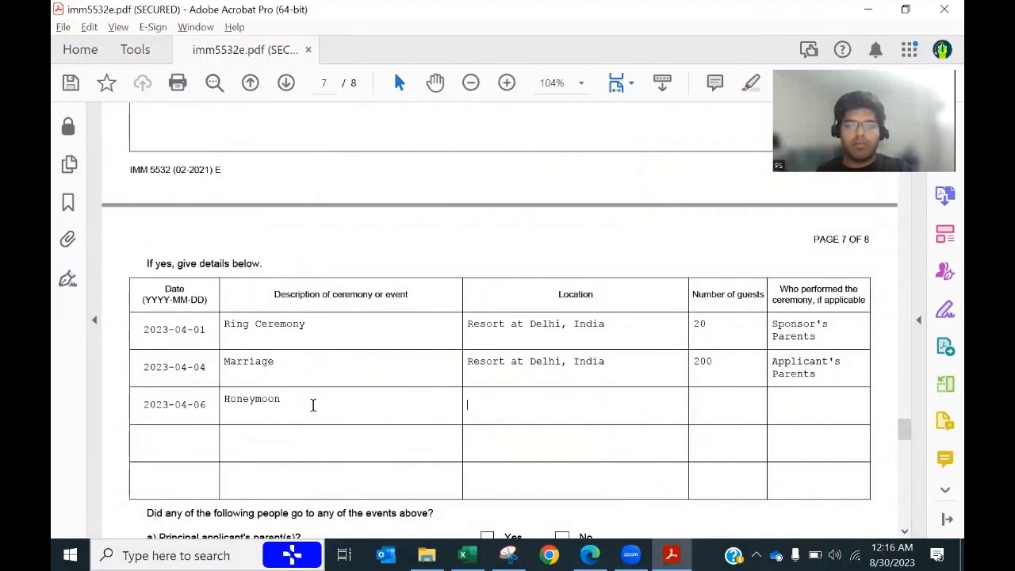
Step: Set row 3's location to Goa, India and its performer to Both sponsor and applicant
{"action": "key", "text": "alt+Tab"}
{"action": "left_click", "coordinate": [324, 336]}
{"action": "key", "text": "ctrl+c"}
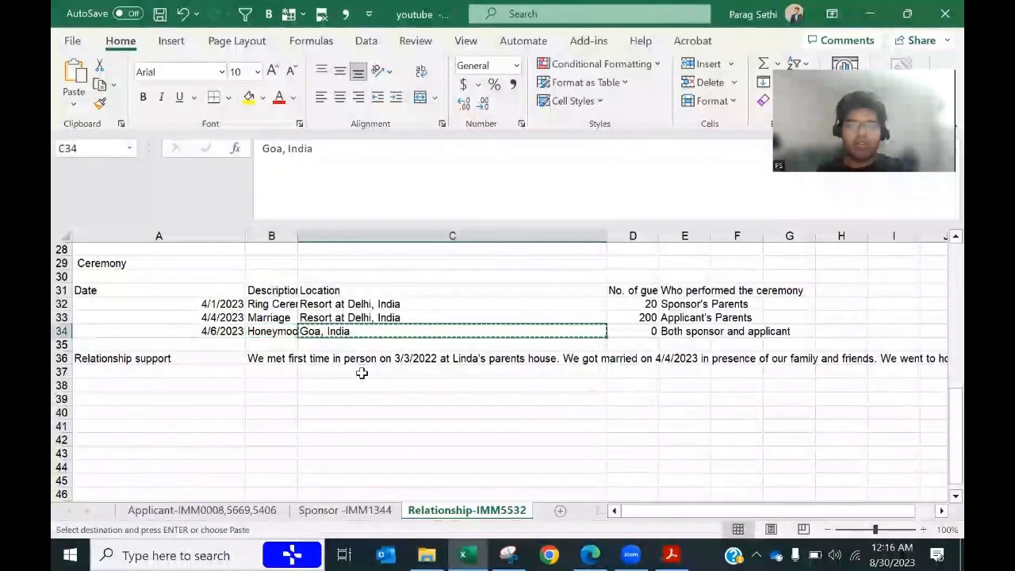
{"action": "key", "text": "alt+Tab"}
{"action": "key", "text": "Tab"}
{"action": "key", "text": "ctrl+v"}
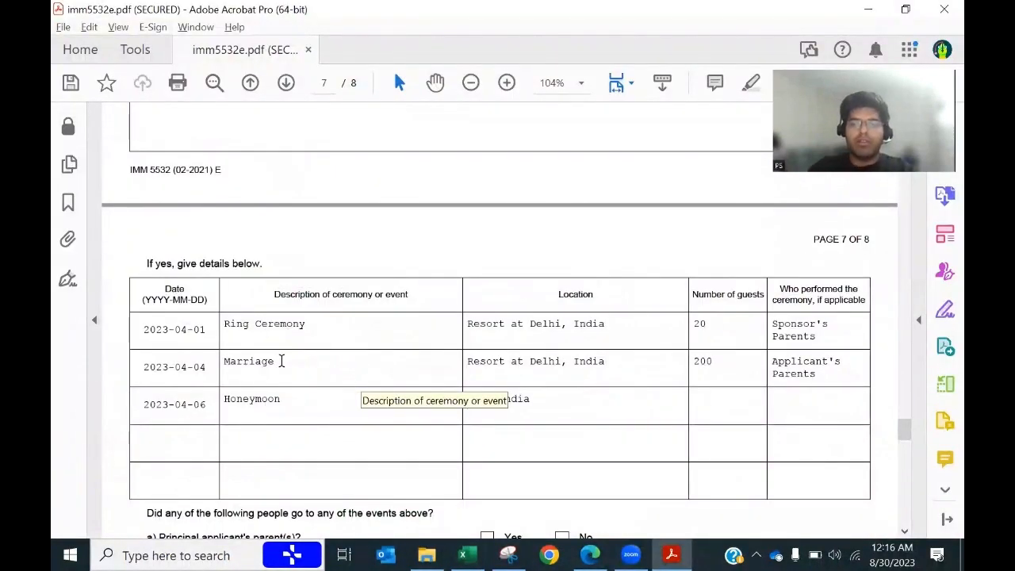
{"action": "key", "text": "alt+Tab"}
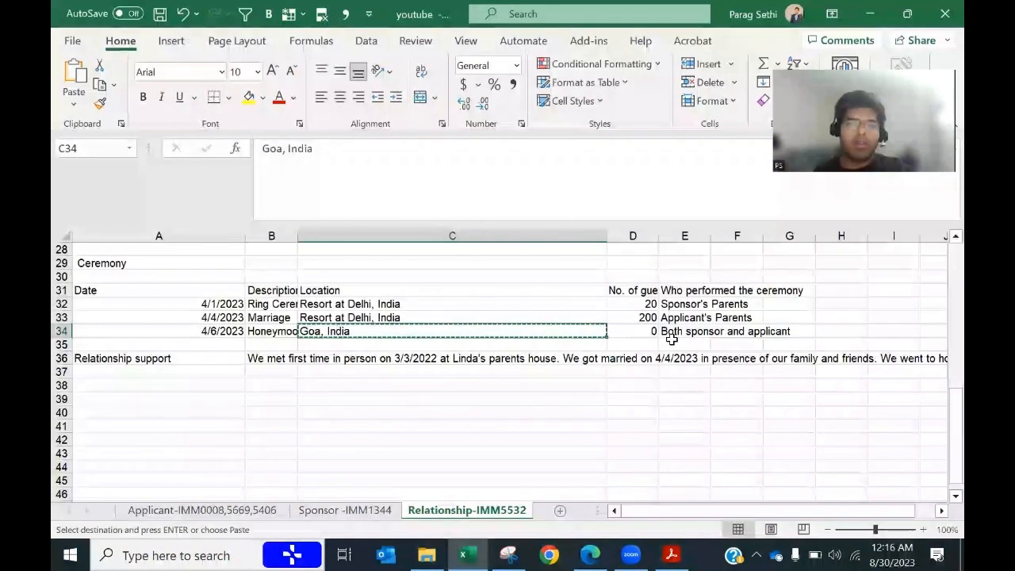
{"action": "left_click", "coordinate": [673, 332]}
{"action": "key", "text": "ctrl+c"}
{"action": "key", "text": "alt+Tab"}
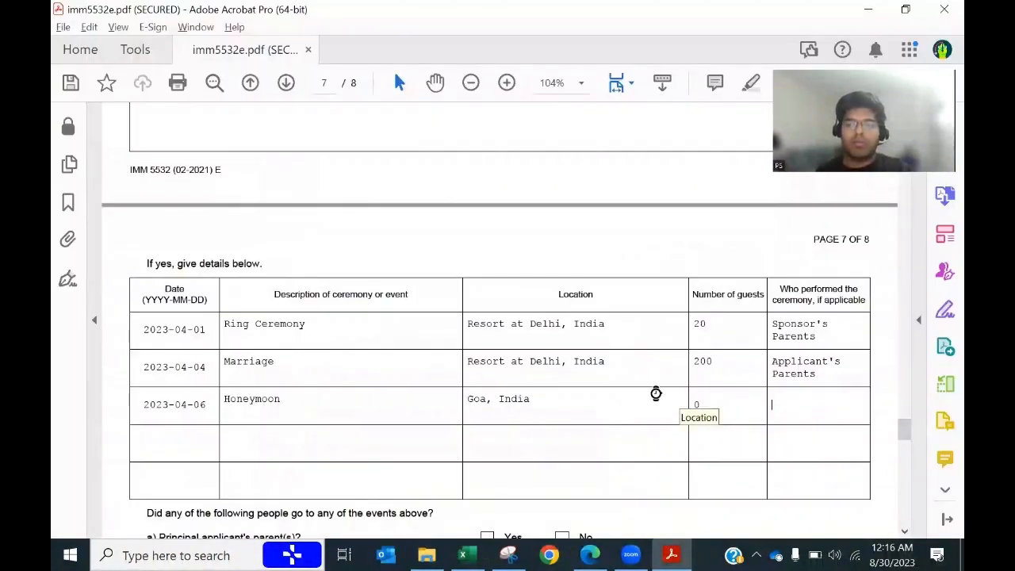
{"action": "key", "text": "Tab"}
{"action": "key", "text": "ctrl+v"}
{"action": "scroll", "coordinate": [609, 412], "scroll_direction": "down", "scroll_amount": 5}
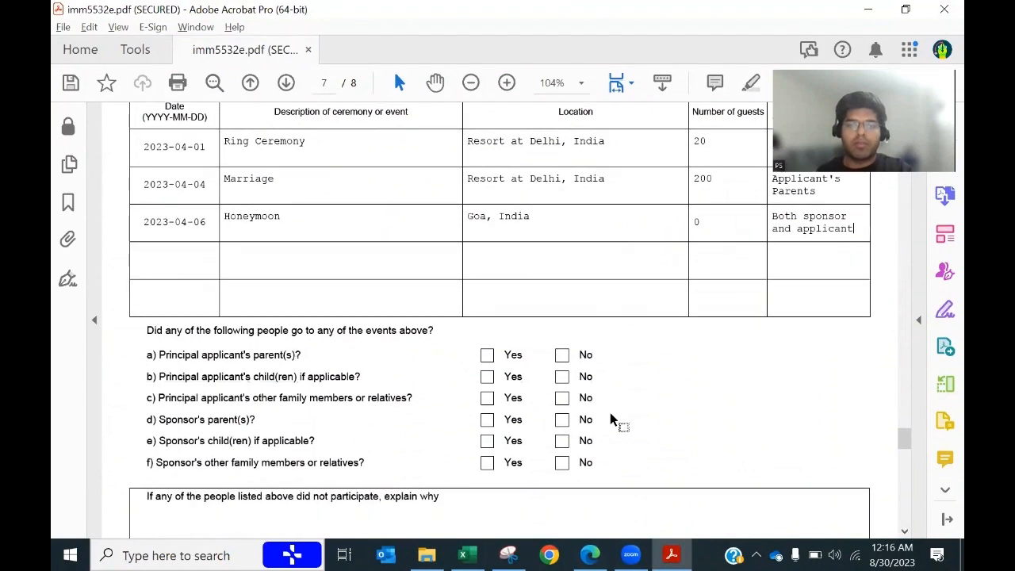
Step: Mark attendance Yes for parents and other relatives, No for both sides' children
{"action": "key", "text": "alt+Tab"}
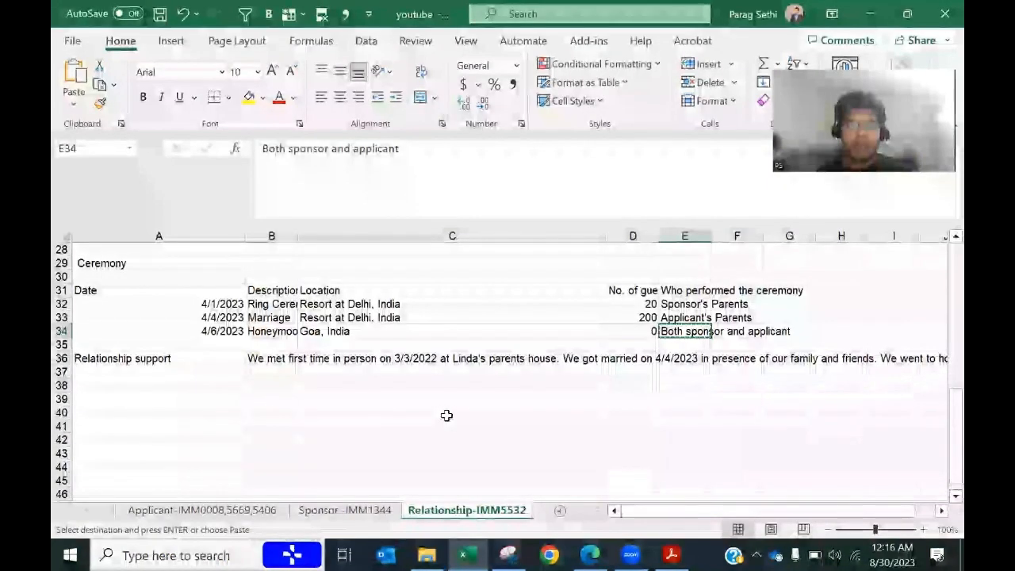
{"action": "key", "text": "alt+Tab"}
{"action": "left_click", "coordinate": [486, 356]}
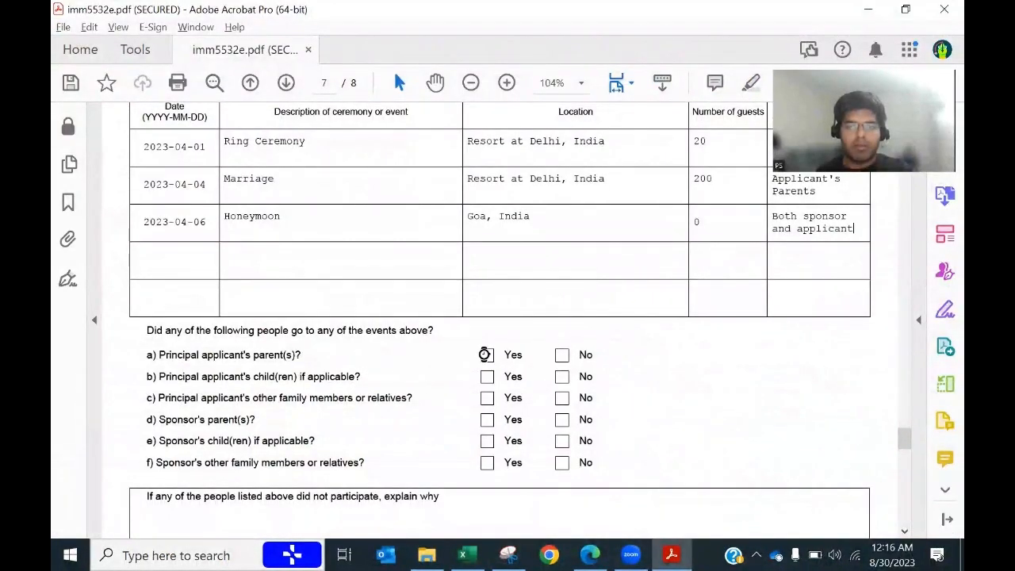
{"action": "left_click", "coordinate": [563, 378]}
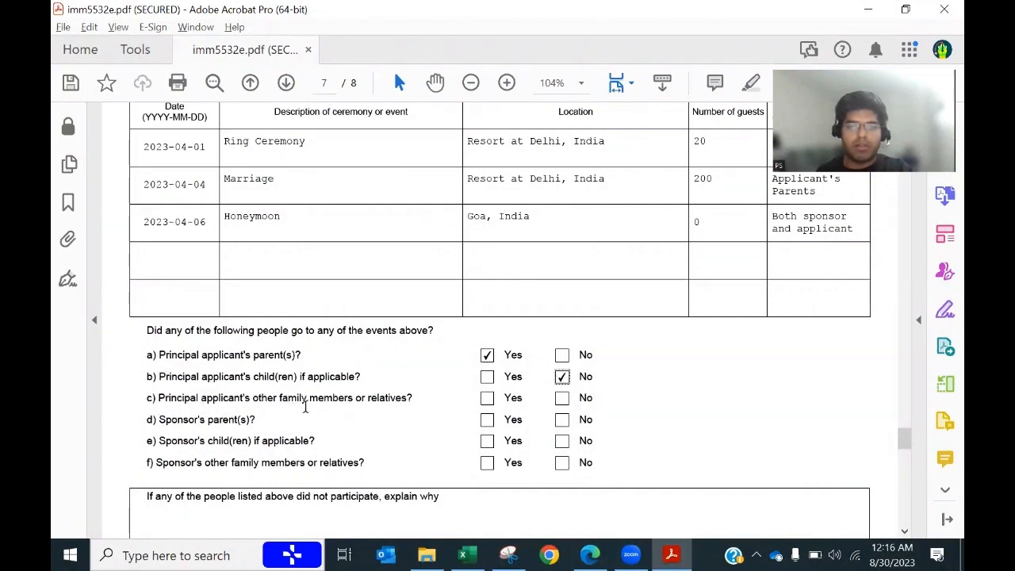
{"action": "left_click", "coordinate": [486, 398]}
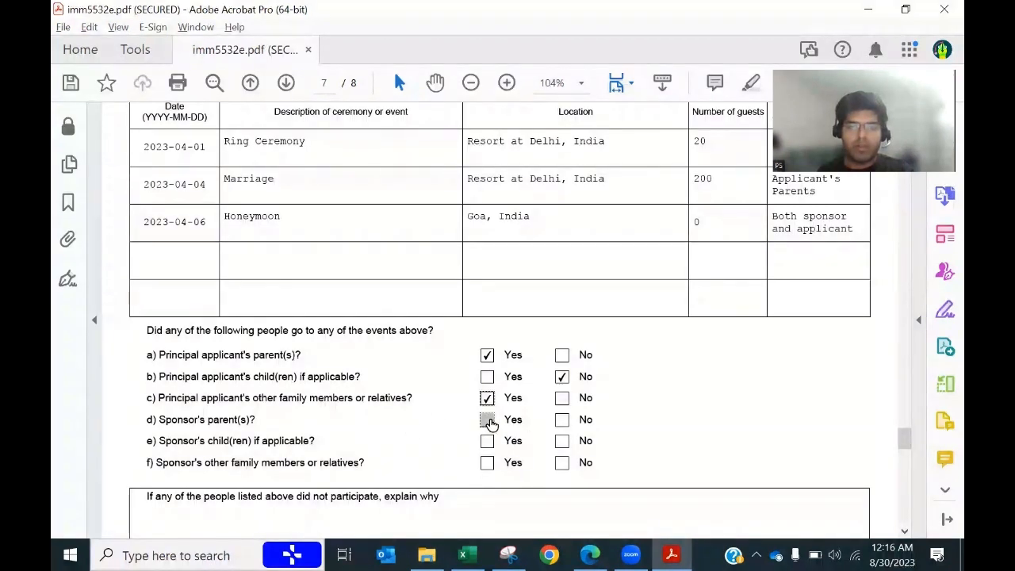
{"action": "left_click", "coordinate": [563, 443]}
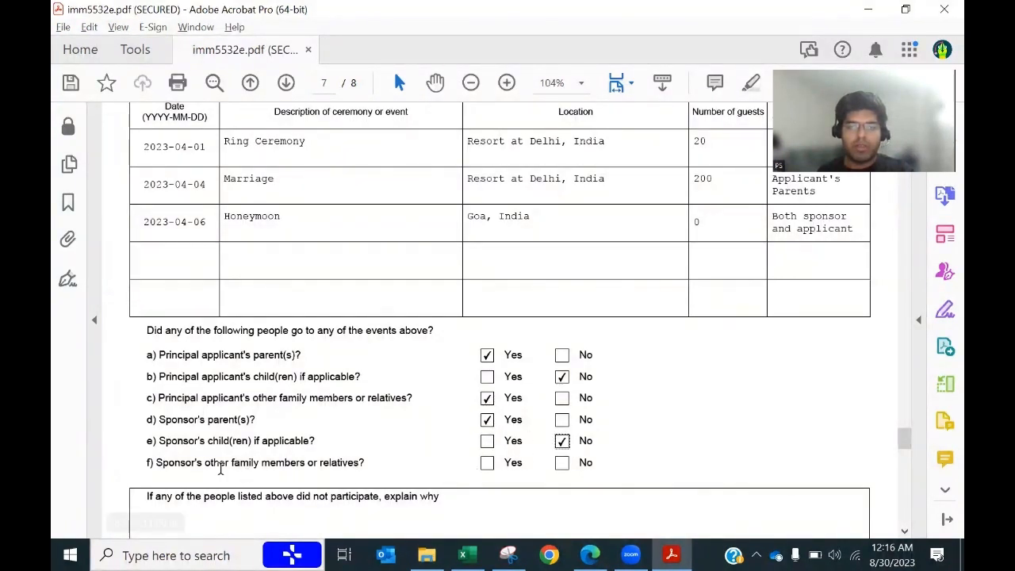
{"action": "left_click", "coordinate": [486, 463]}
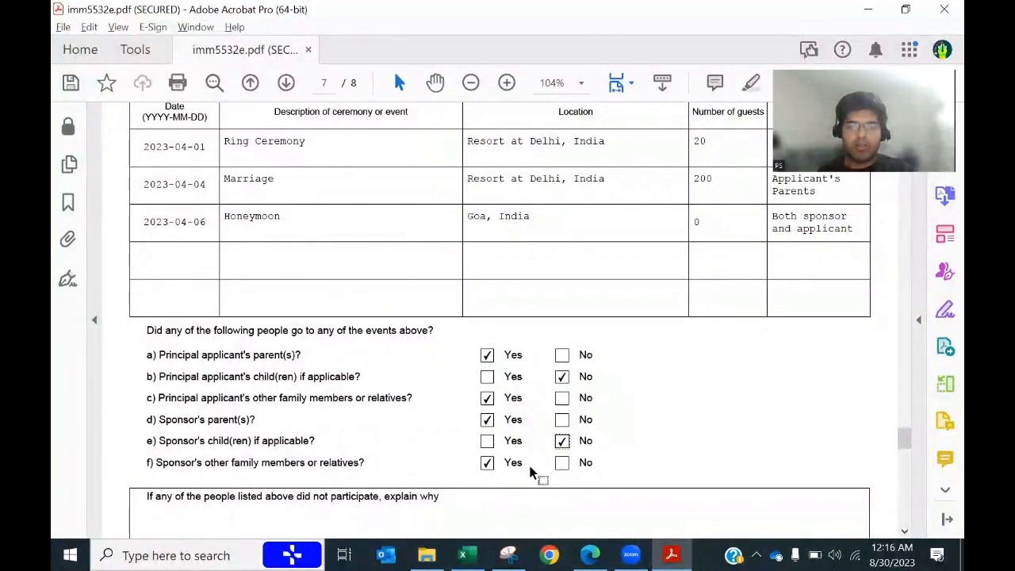
Step: Type the explanation 'B AND E are not applicable' in the explain-why box
{"action": "scroll", "coordinate": [303, 426], "scroll_direction": "down", "scroll_amount": 1}
{"action": "scroll", "coordinate": [304, 426], "scroll_direction": "down", "scroll_amount": 3}
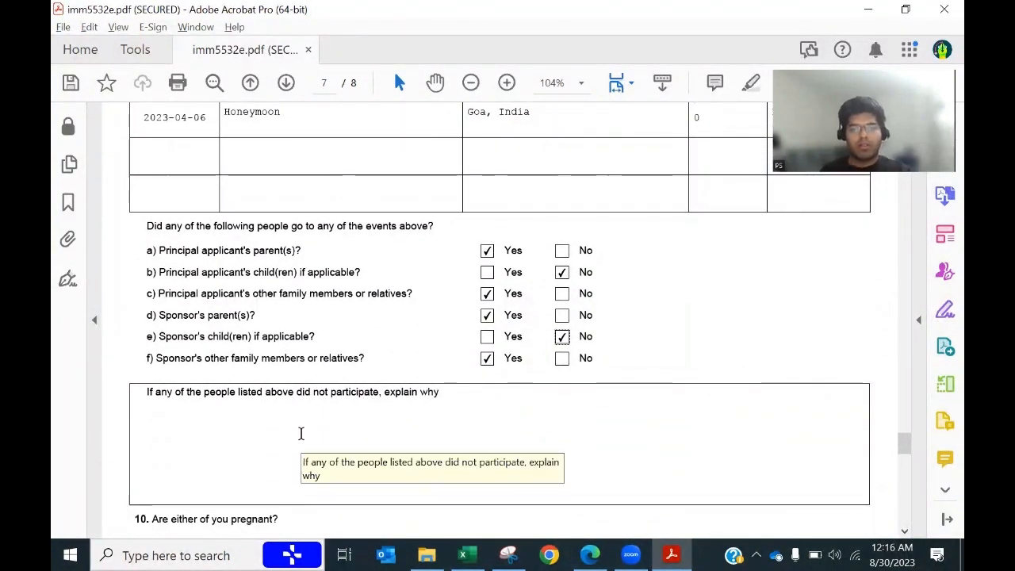
{"action": "left_click", "coordinate": [301, 433]}
{"action": "key", "text": "alt+Tab"}
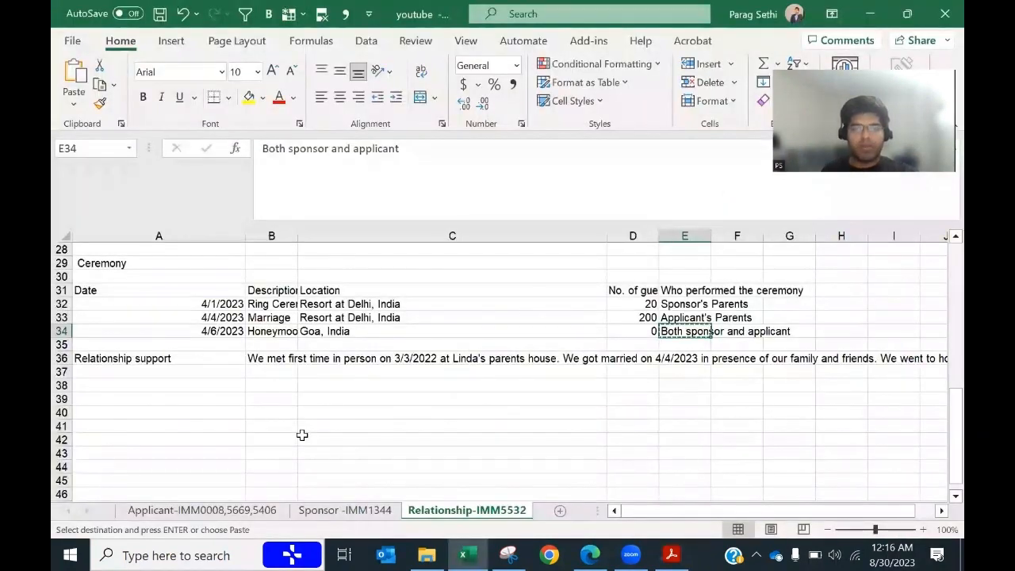
{"action": "key", "text": "alt+Tab"}
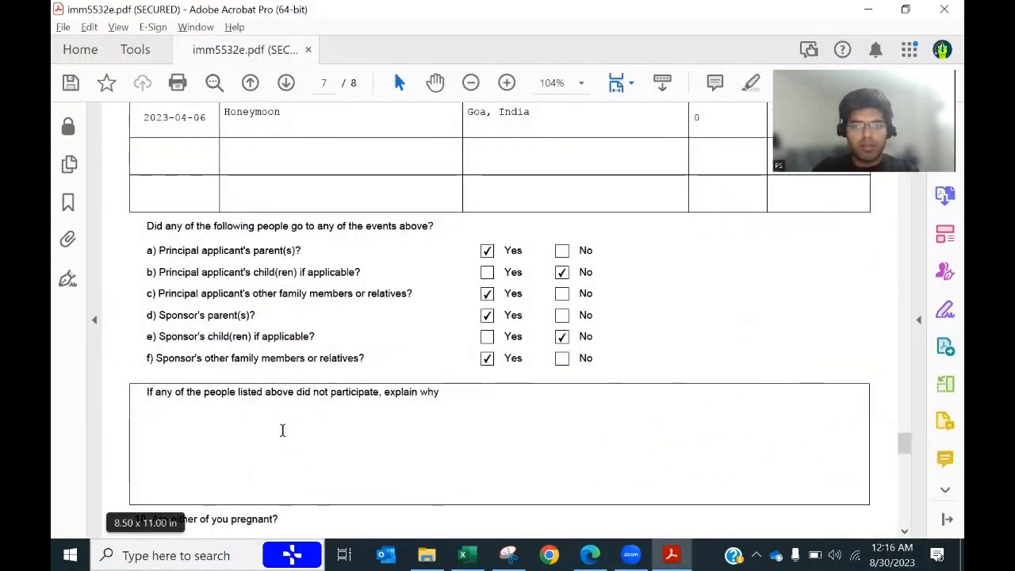
{"action": "type", "text": "A"}
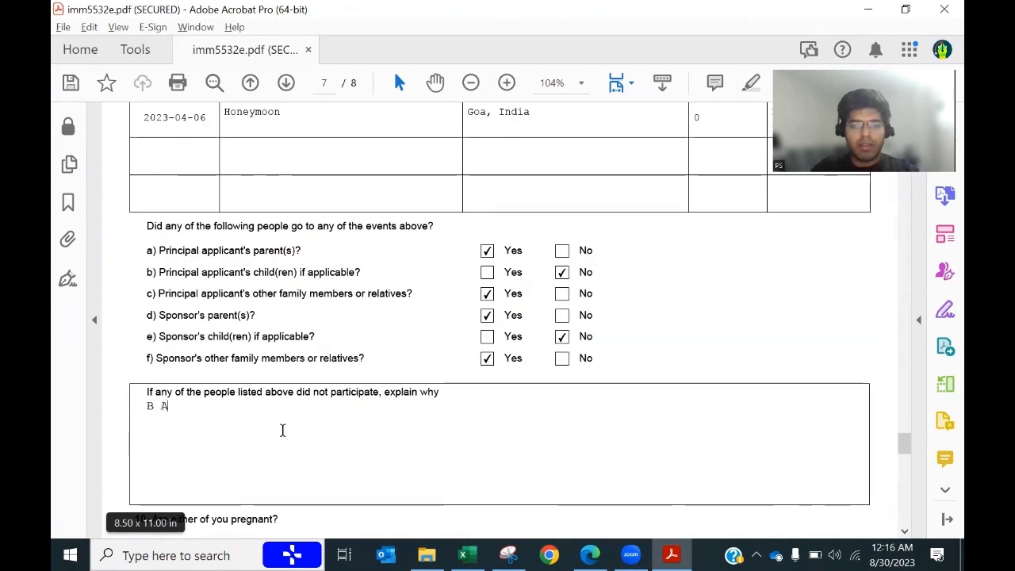
{"action": "type", "text": "ND E "}
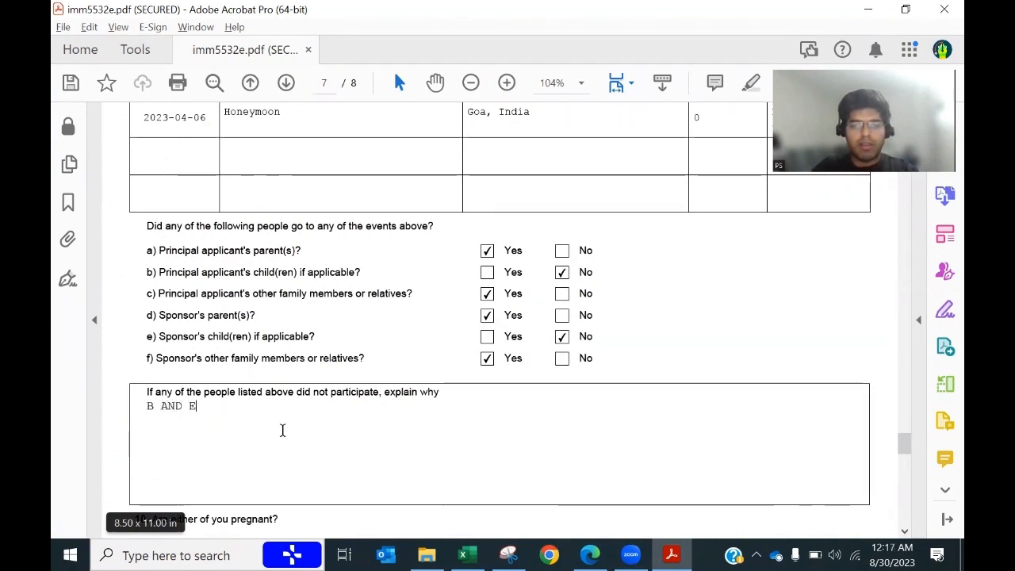
{"action": "type", "text": "ar"}
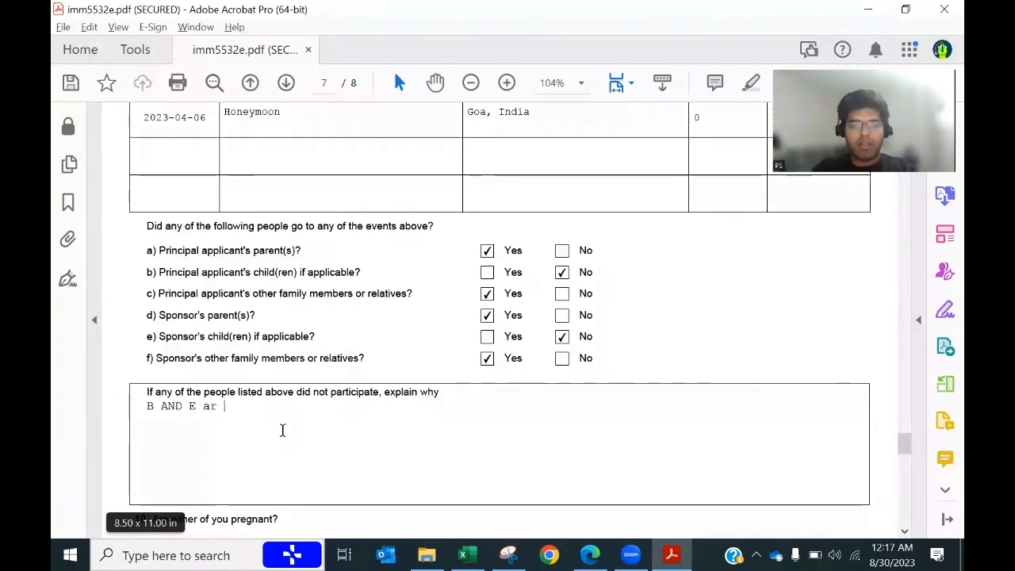
{"action": "type", "text": "e not a"}
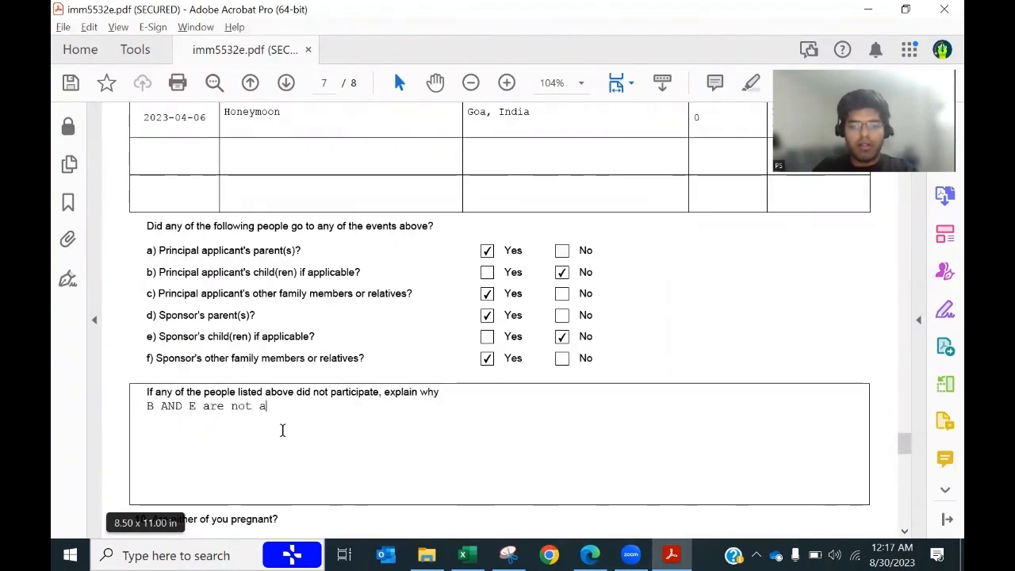
{"action": "type", "text": "pplicable"}
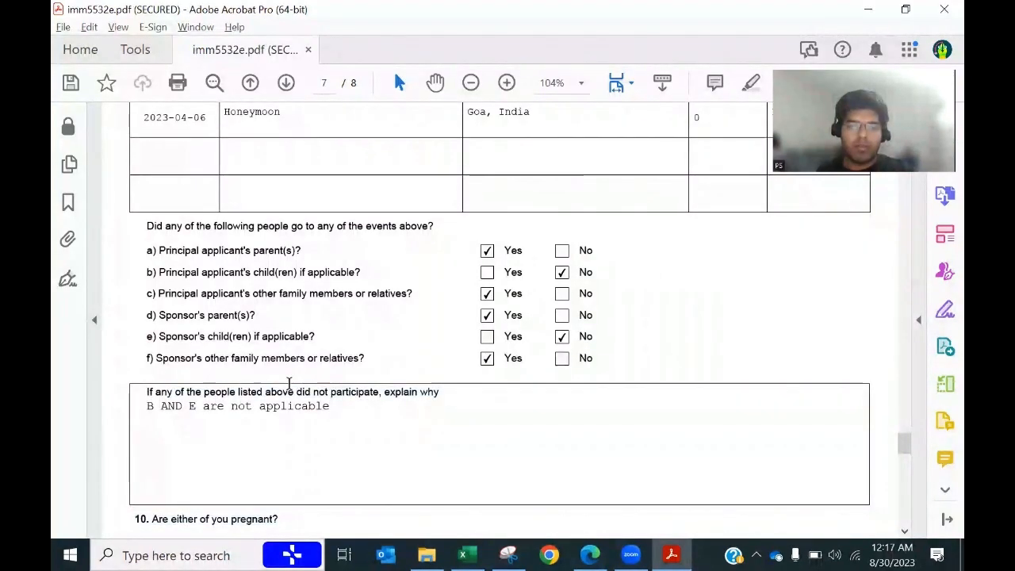
{"action": "left_click_drag", "start_coordinate": [375, 402], "coordinate": [435, 401]}
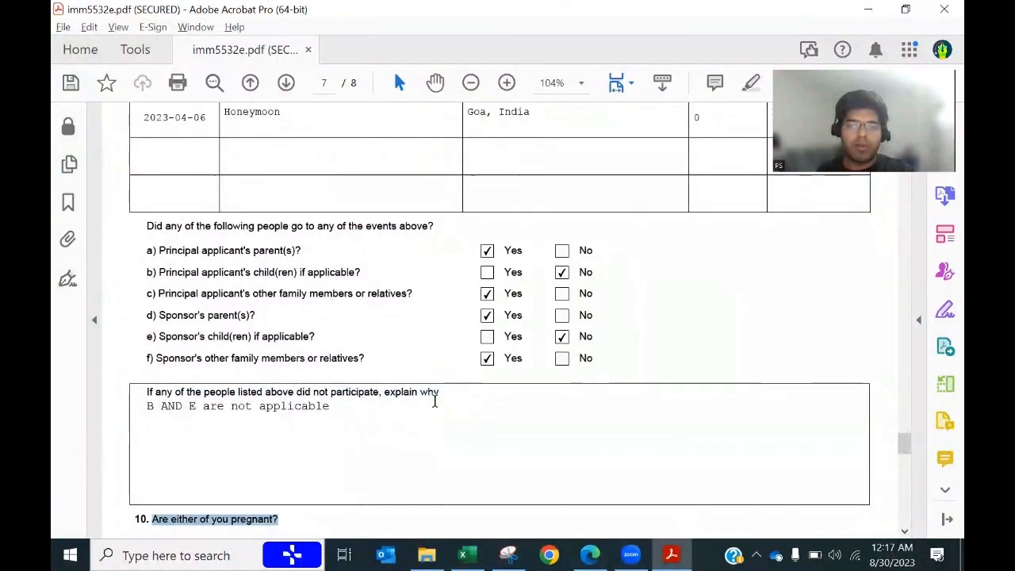
Step: Answer No to the pregnancy question in question 10
{"action": "left_click", "coordinate": [343, 439]}
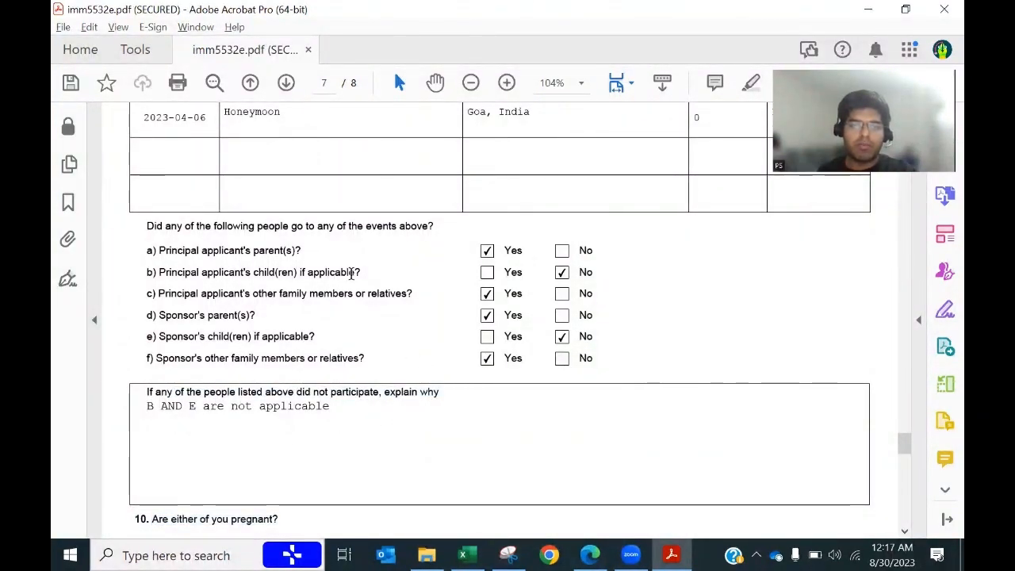
{"action": "scroll", "coordinate": [503, 407], "scroll_direction": "down", "scroll_amount": 5}
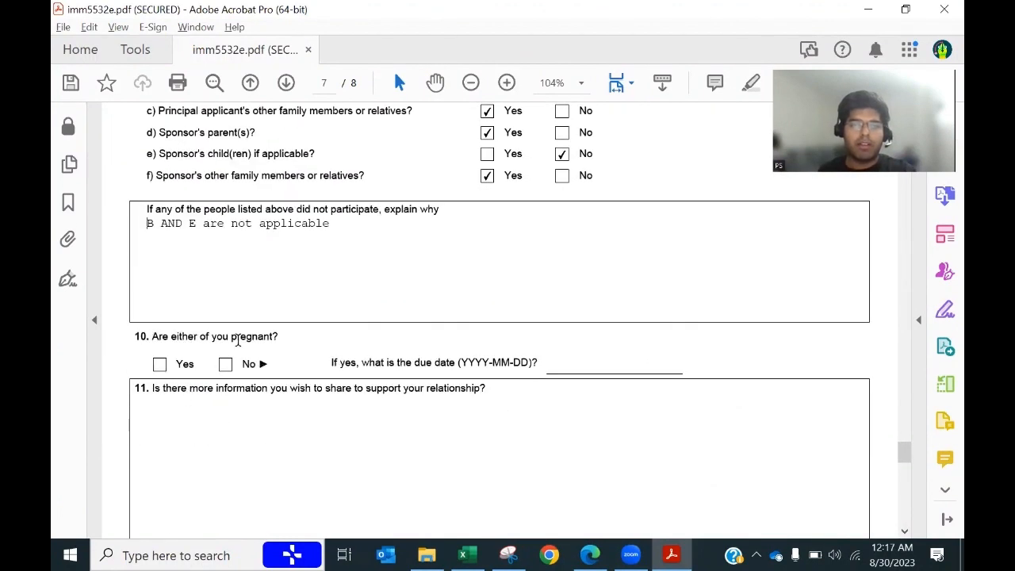
{"action": "left_click", "coordinate": [226, 364]}
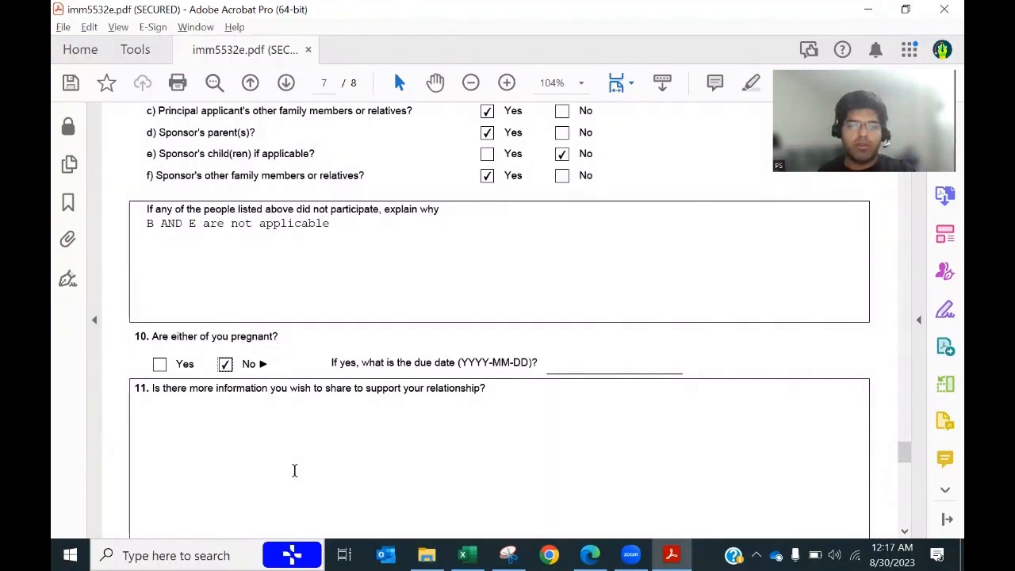
{"action": "scroll", "coordinate": [294, 471], "scroll_direction": "down", "scroll_amount": 4}
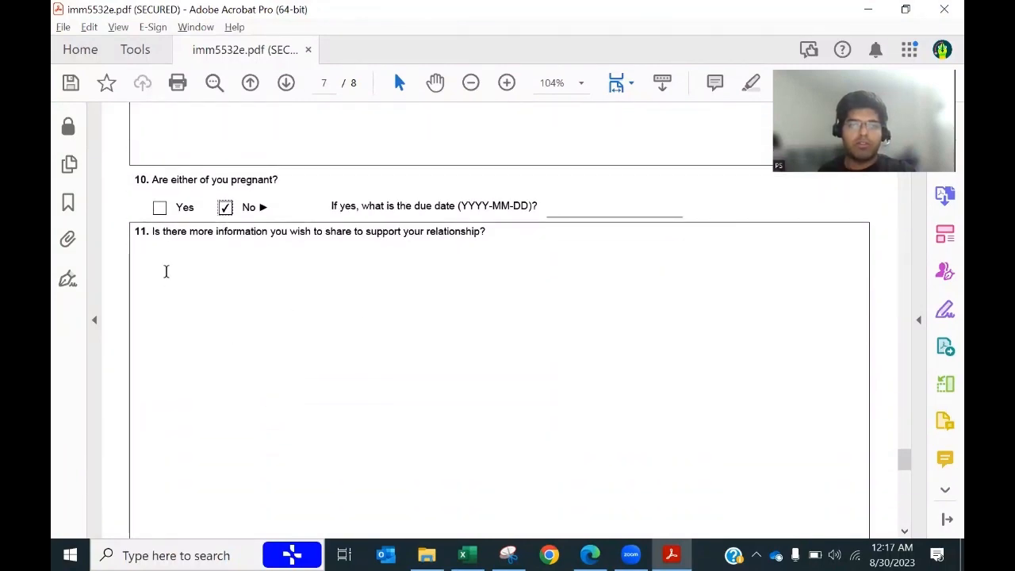
Step: Paste the relationship support paragraph from cell B36 into question 11, correcting 'communicaitons' to 'communications'
{"action": "key", "text": "alt+Tab"}
{"action": "scroll", "coordinate": [369, 412], "scroll_direction": "down", "scroll_amount": 1}
{"action": "left_click", "coordinate": [277, 318]}
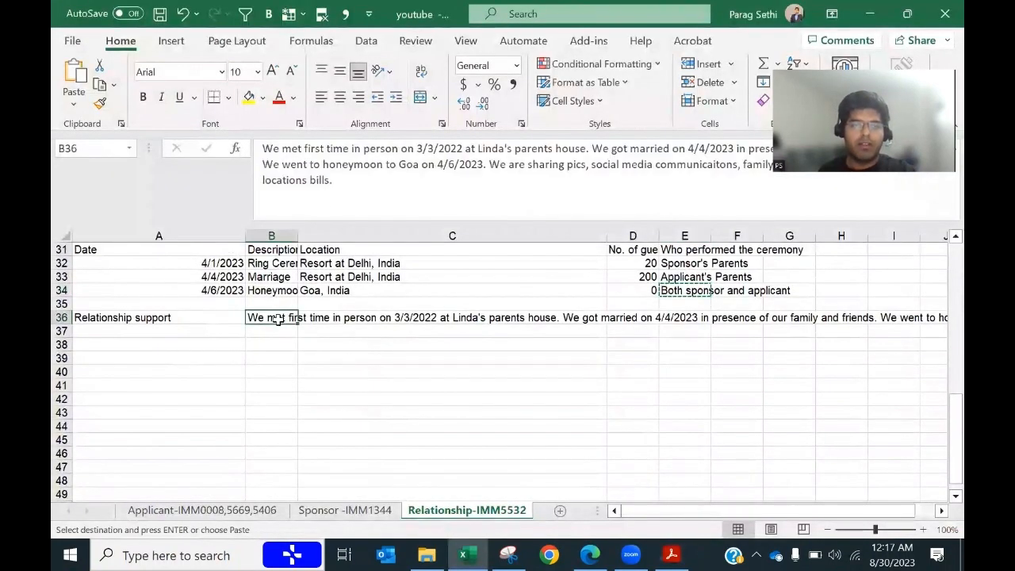
{"action": "key", "text": "ctrl+c"}
{"action": "key", "text": "alt+Tab"}
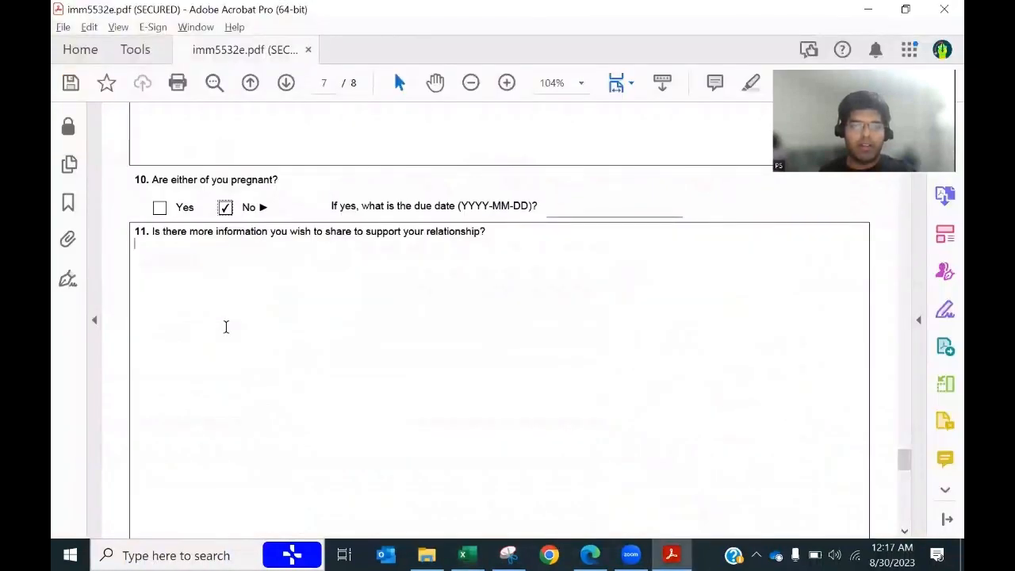
{"action": "key", "text": "ctrl+v"}
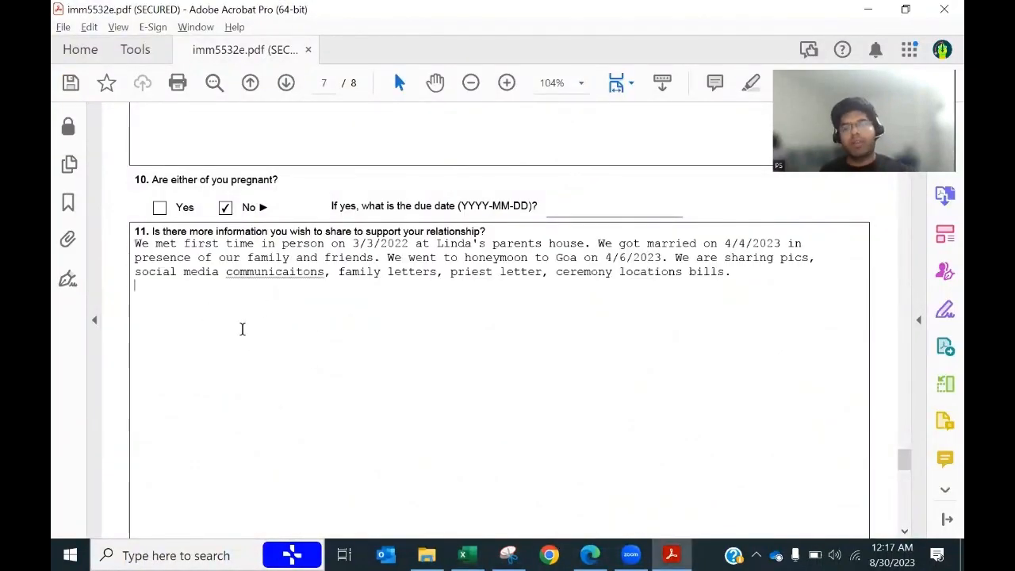
{"action": "right_click", "coordinate": [251, 272]}
{"action": "left_click", "coordinate": [321, 230]}
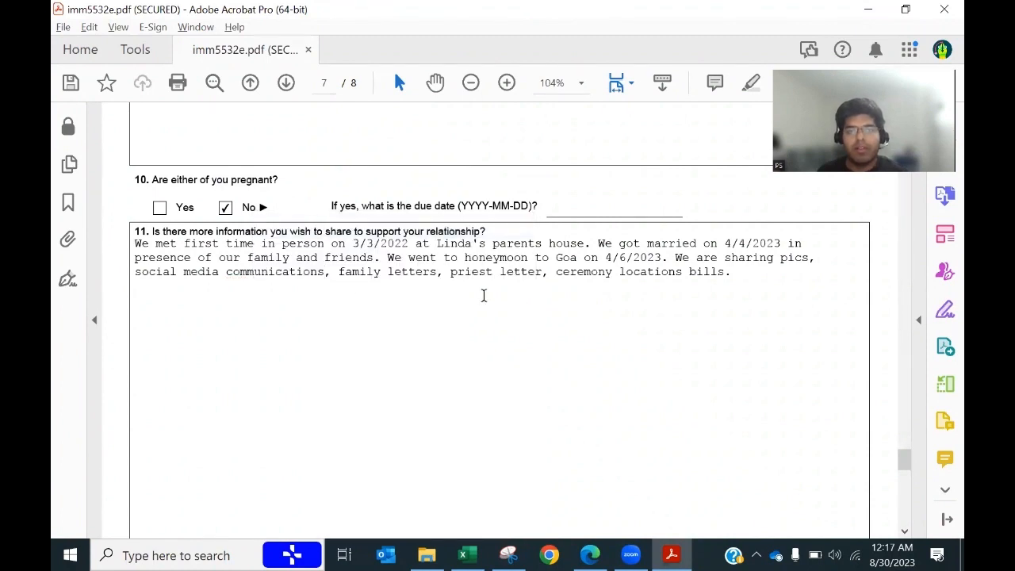
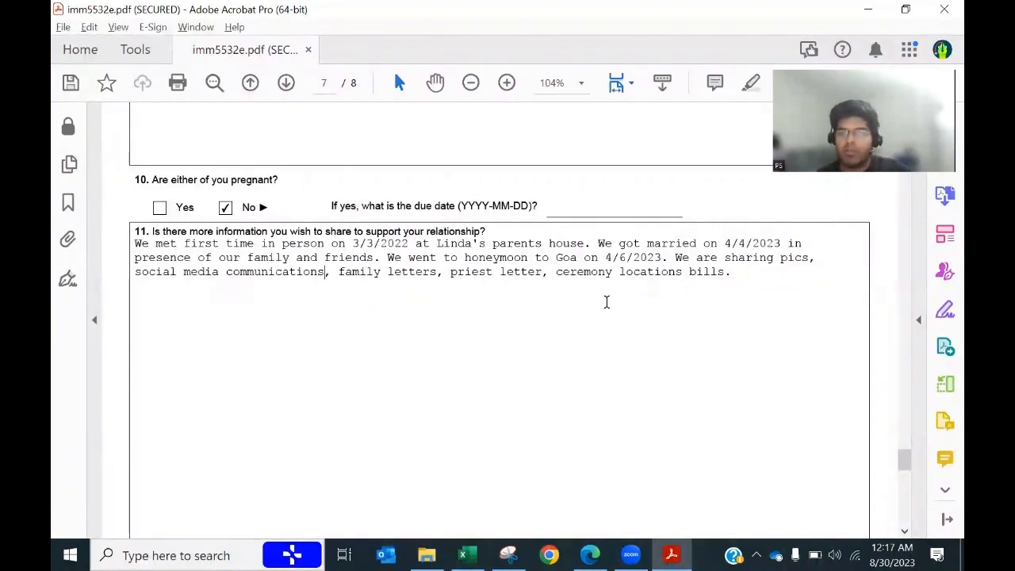
Step: Fill the sponsor's declaration date on page 8 with today's date, 2023-08-30
{"action": "scroll", "coordinate": [454, 398], "scroll_direction": "down", "scroll_amount": 6}
{"action": "scroll", "coordinate": [454, 398], "scroll_direction": "up", "scroll_amount": 5}
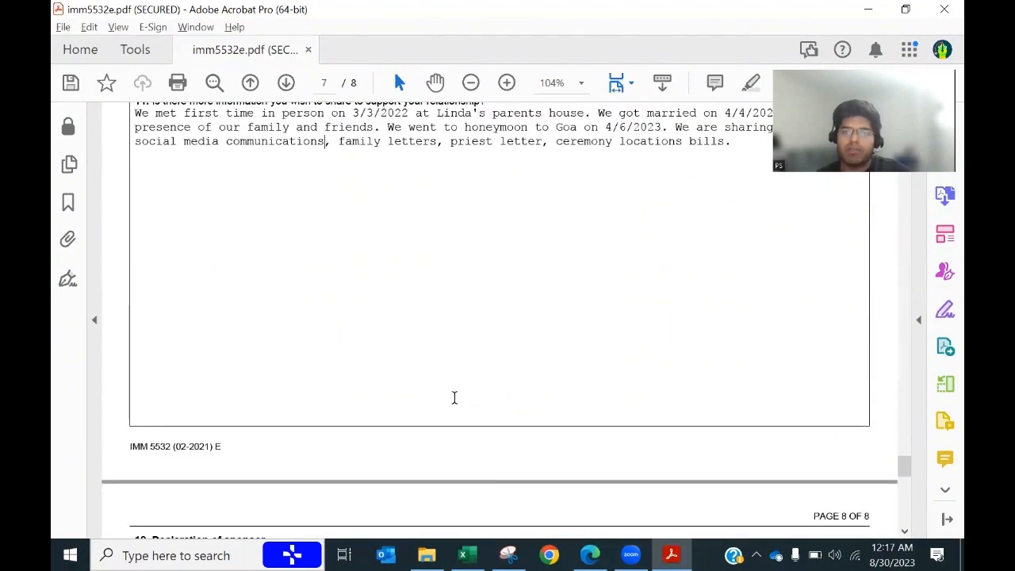
{"action": "scroll", "coordinate": [453, 395], "scroll_direction": "down", "scroll_amount": 10}
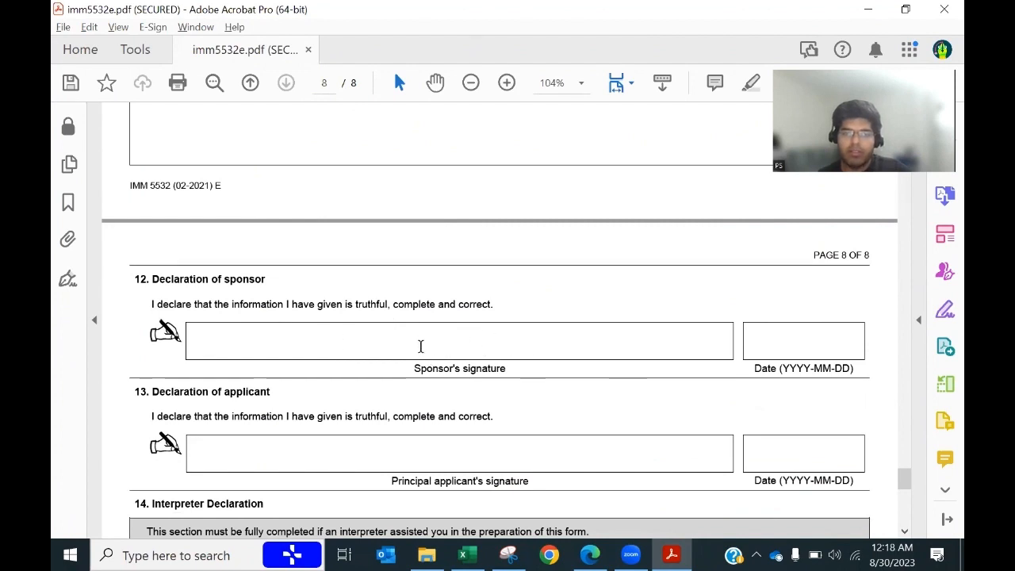
{"action": "left_click_drag", "start_coordinate": [404, 364], "coordinate": [530, 365]}
{"action": "left_click", "coordinate": [425, 346]}
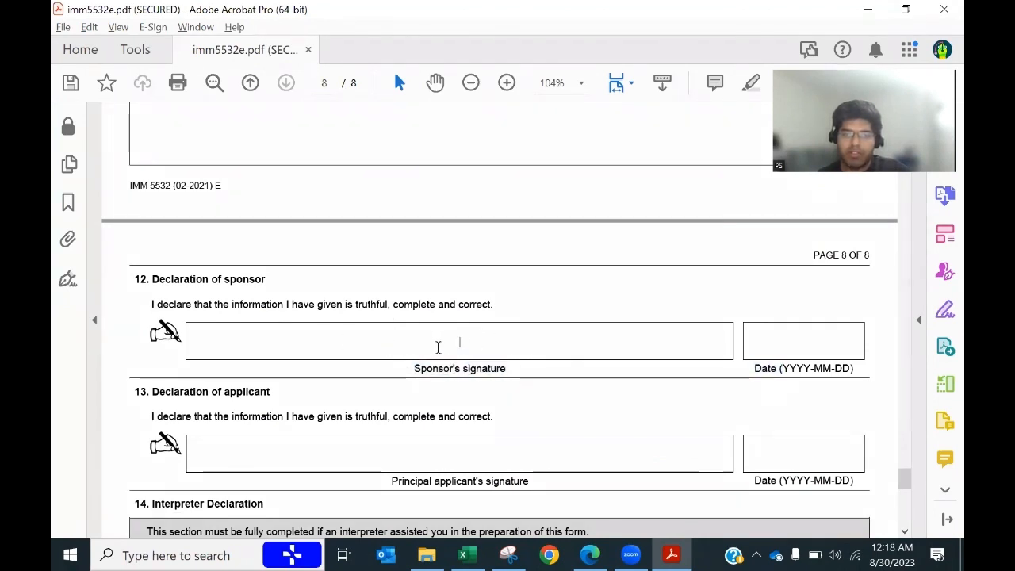
{"action": "left_click", "coordinate": [777, 347]}
{"action": "left_click", "coordinate": [874, 341]}
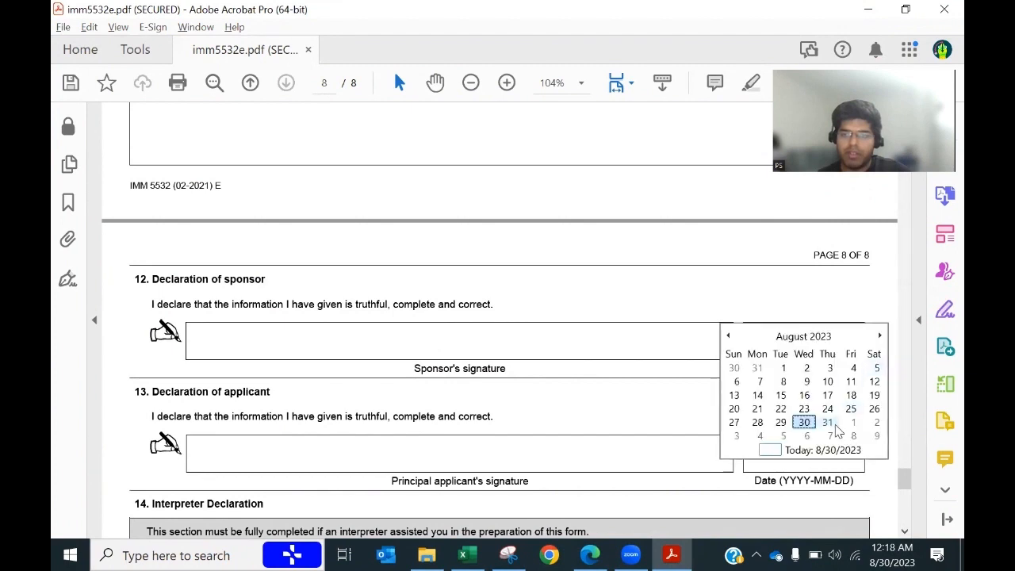
{"action": "left_click", "coordinate": [778, 450]}
{"action": "left_click", "coordinate": [713, 445]}
Step: Fill the applicant's declaration date with 2023-08-30 and save the IMM 5532 form
{"action": "scroll", "coordinate": [731, 444], "scroll_direction": "down", "scroll_amount": 1}
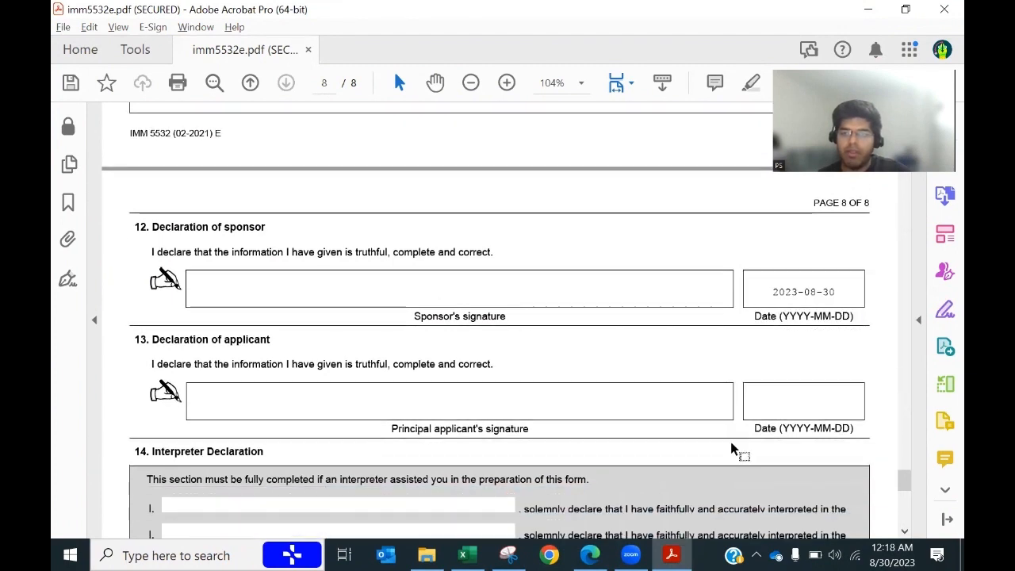
{"action": "left_click", "coordinate": [790, 406]}
{"action": "left_click", "coordinate": [872, 402]}
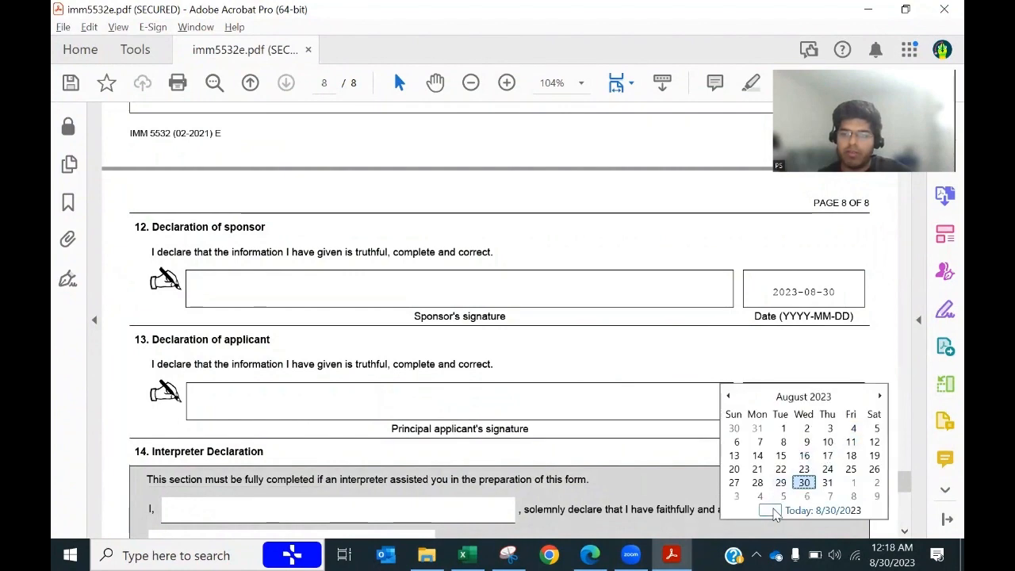
{"action": "left_click", "coordinate": [781, 507]}
{"action": "scroll", "coordinate": [650, 444], "scroll_direction": "down", "scroll_amount": 3}
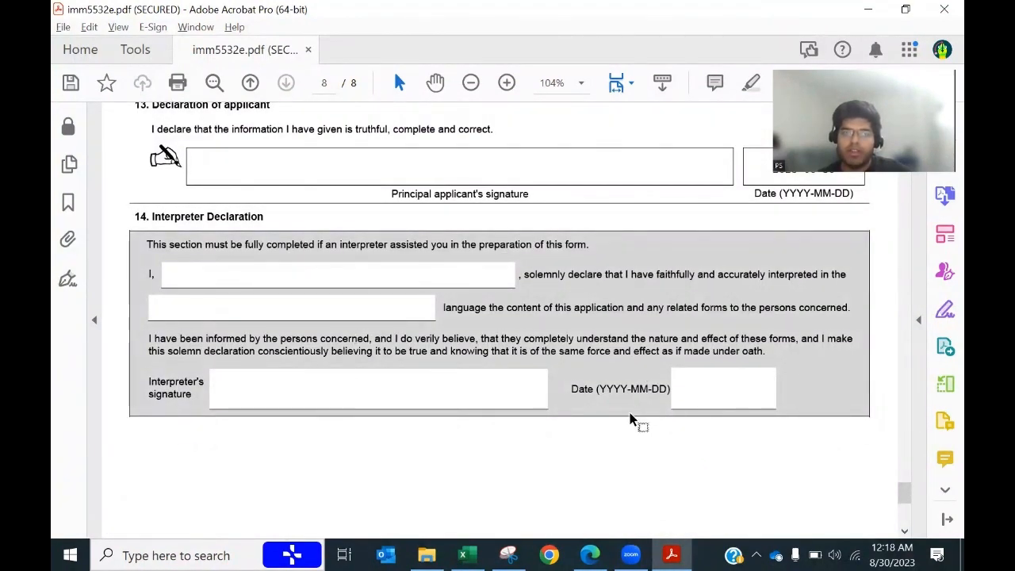
{"action": "scroll", "coordinate": [636, 421], "scroll_direction": "up", "scroll_amount": 2}
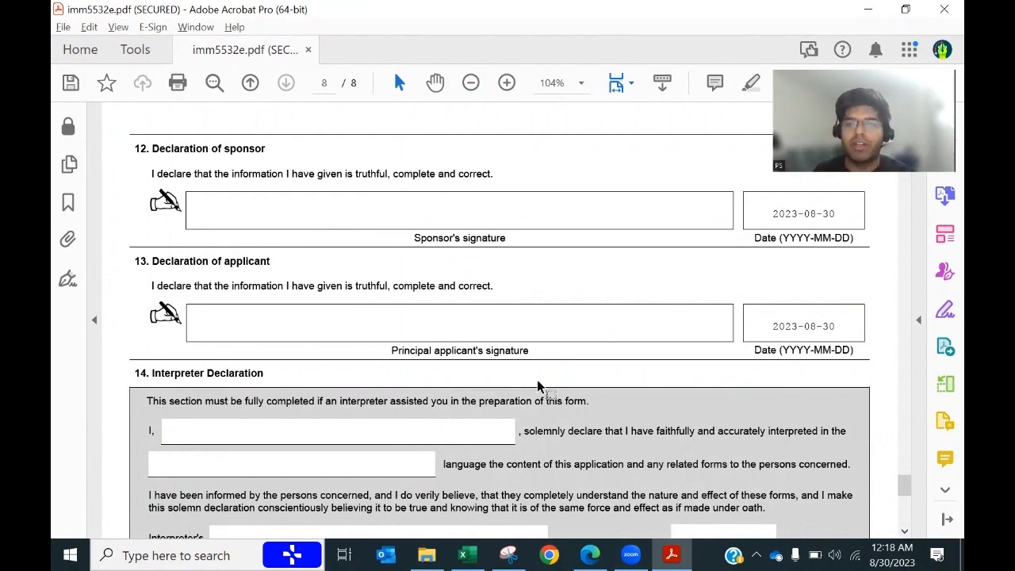
{"action": "left_click", "coordinate": [71, 83]}
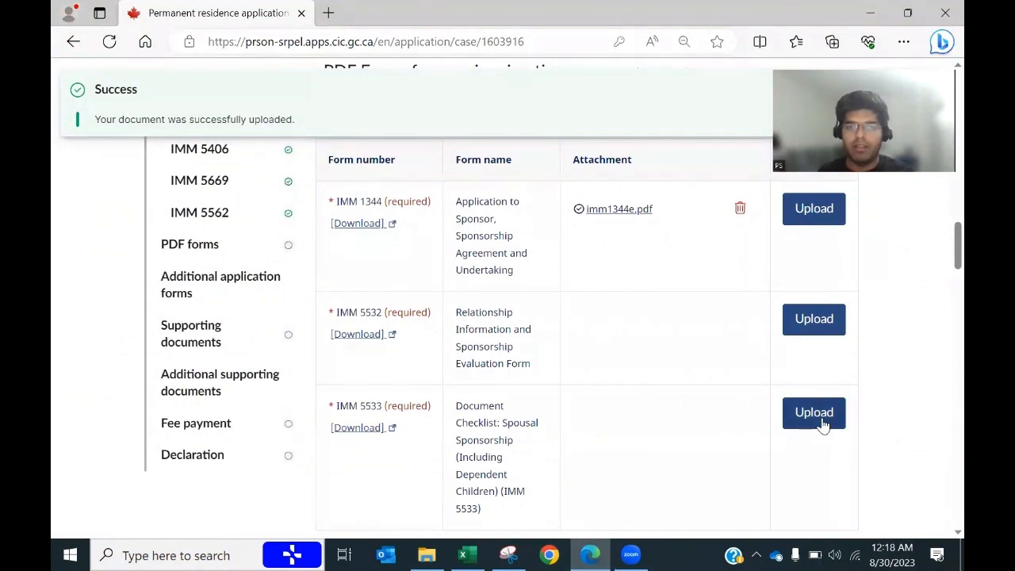
Step: Upload imm5532e.pdf to the IMM 5532 row of the portal, then show the Downloads folder
{"action": "left_click", "coordinate": [812, 325]}
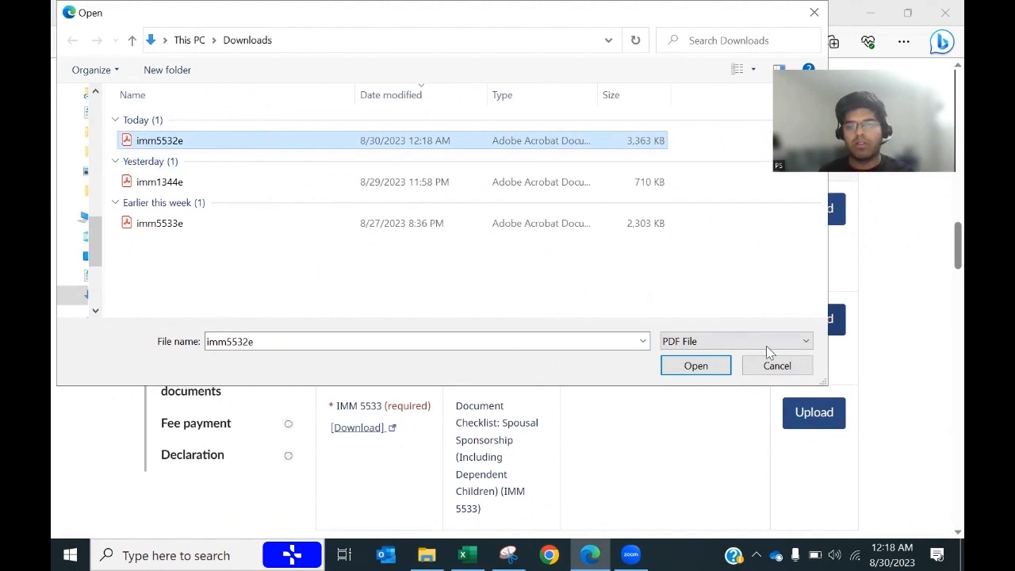
{"action": "left_click", "coordinate": [675, 371]}
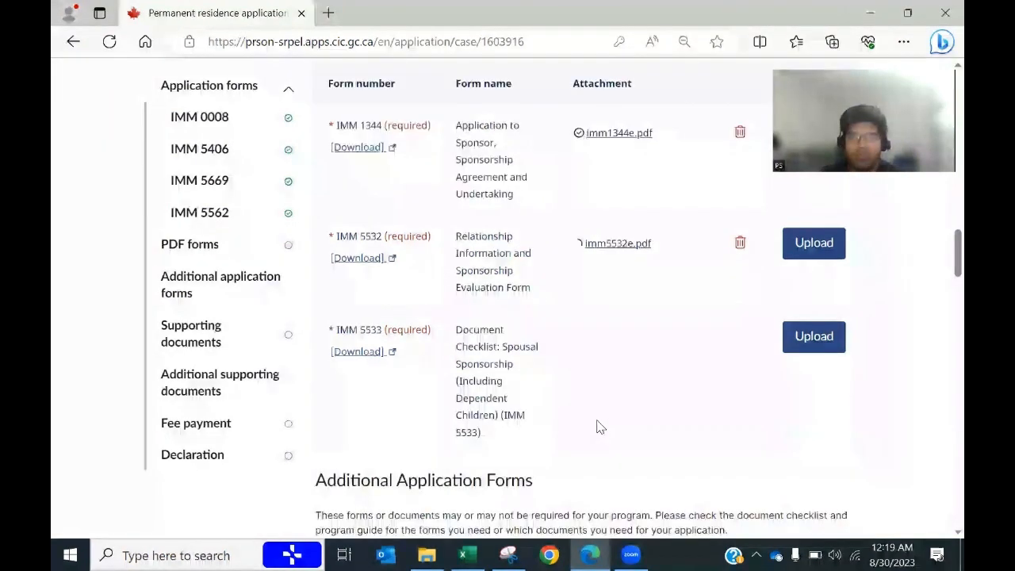
{"action": "scroll", "coordinate": [642, 334], "scroll_direction": "down", "scroll_amount": 1}
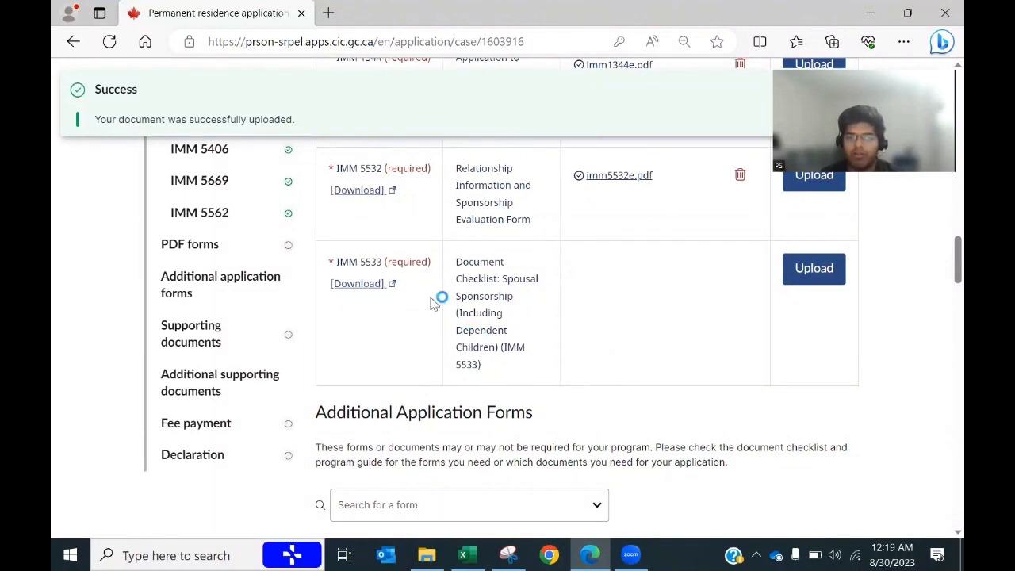
{"action": "left_click", "coordinate": [427, 555]}
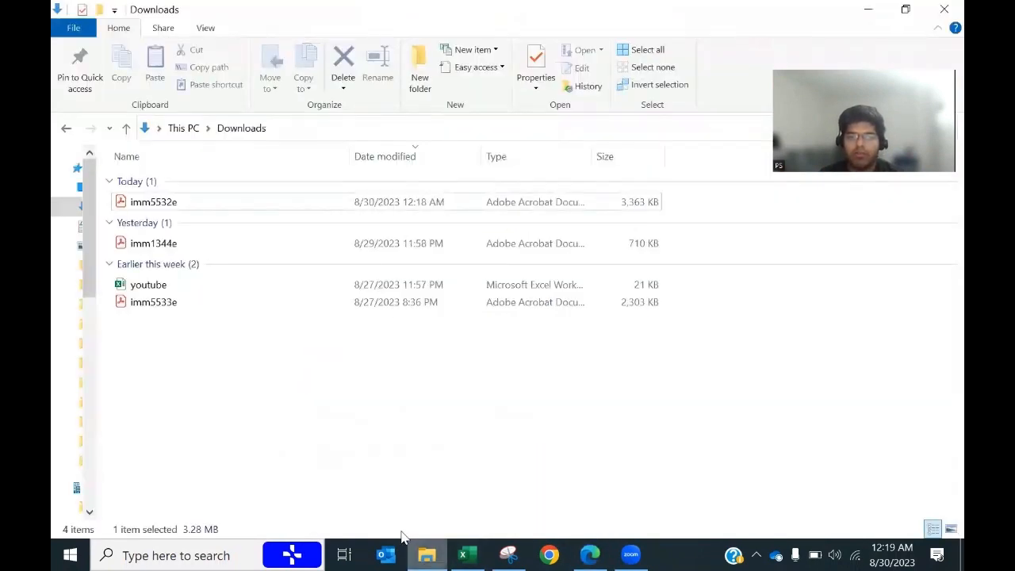
Step: Open imm5533e.pdf from Downloads in Acrobat and bring up the ChecklistIMM5533 sheet
{"action": "double_click", "coordinate": [154, 305]}
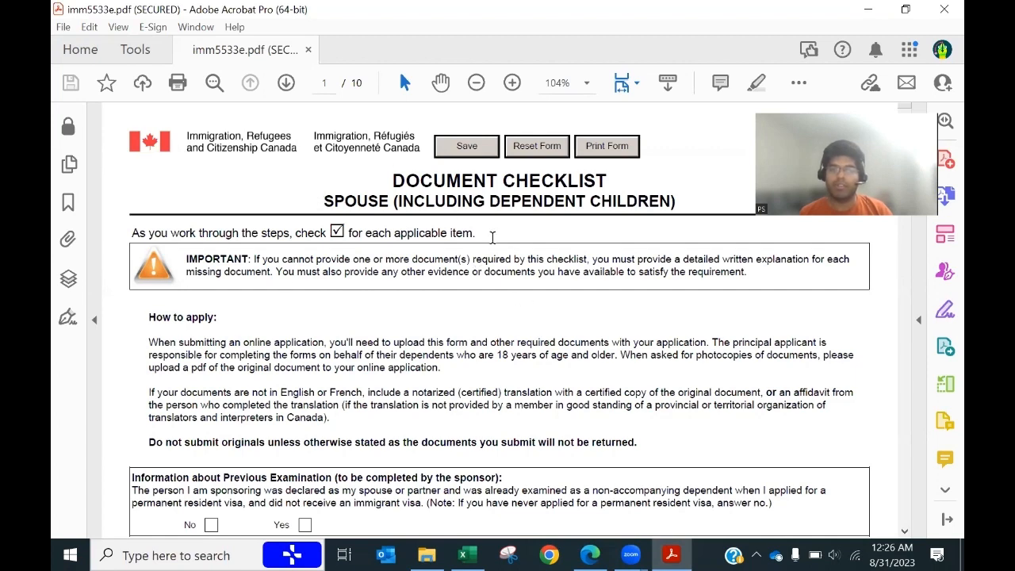
{"action": "left_click", "coordinate": [467, 554]}
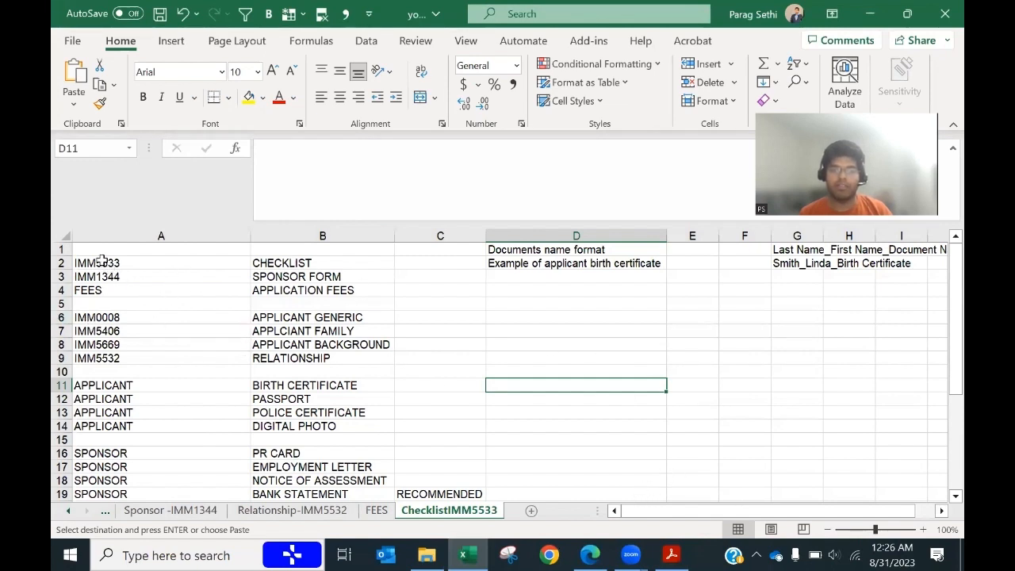
Step: Review the required forms list and the four APPLICANT document rows in the checklist sheet
{"action": "left_click_drag", "start_coordinate": [101, 263], "coordinate": [315, 362]}
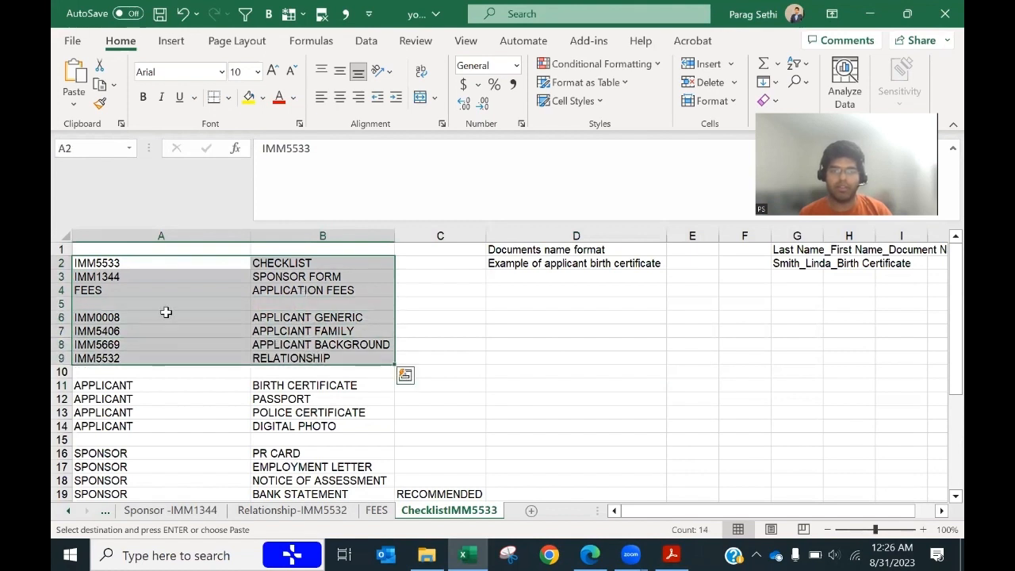
{"action": "left_click", "coordinate": [107, 290]}
{"action": "scroll", "coordinate": [216, 412], "scroll_direction": "down", "scroll_amount": 1}
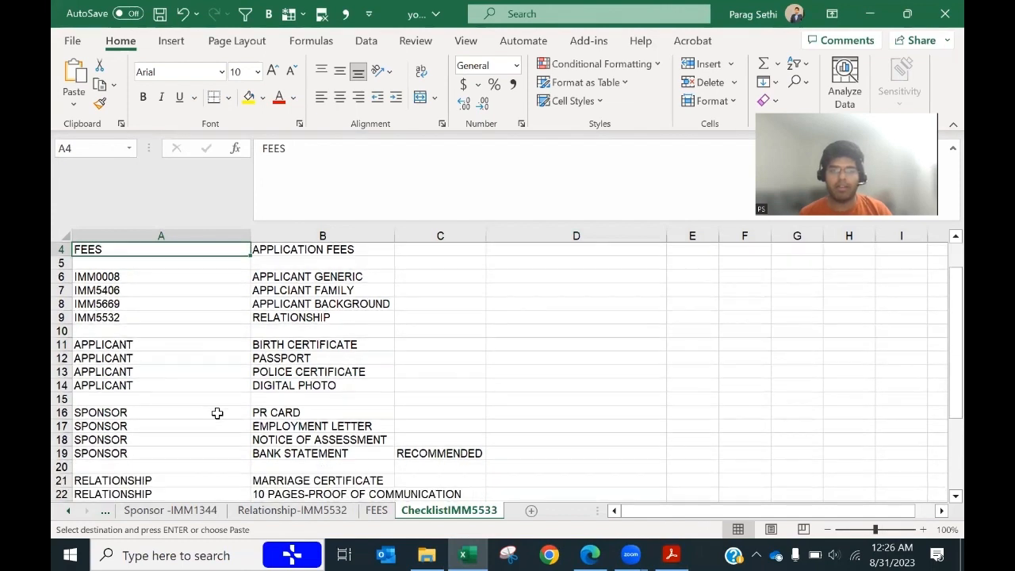
{"action": "left_click", "coordinate": [105, 344]}
{"action": "left_click_drag", "start_coordinate": [248, 358], "coordinate": [315, 385]}
{"action": "scroll", "coordinate": [228, 401], "scroll_direction": "down", "scroll_amount": 2}
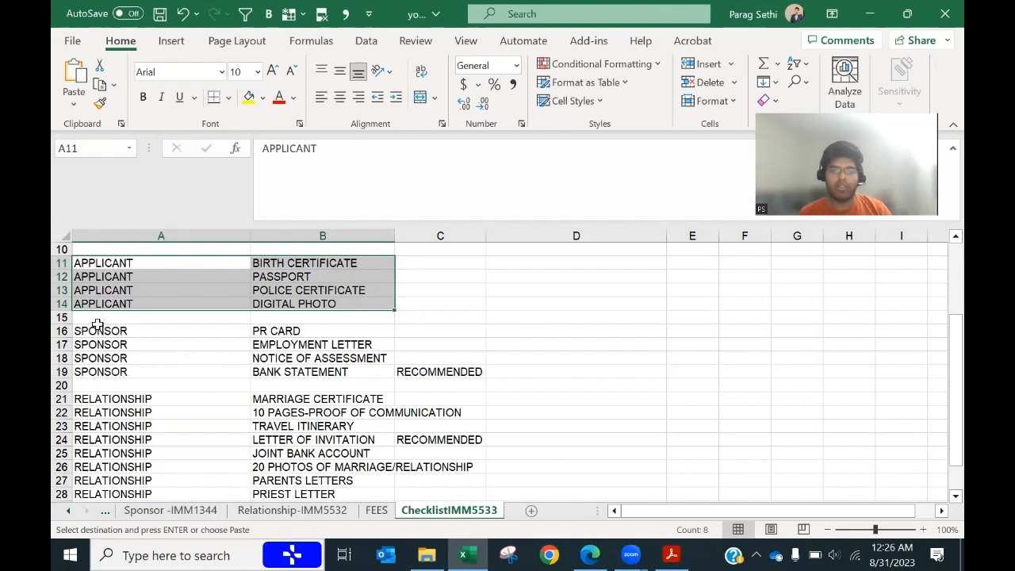
Step: Review the SPONSOR and RELATIONSHIP document rows, then go back to the checklist PDF
{"action": "left_click_drag", "start_coordinate": [104, 331], "coordinate": [421, 373]}
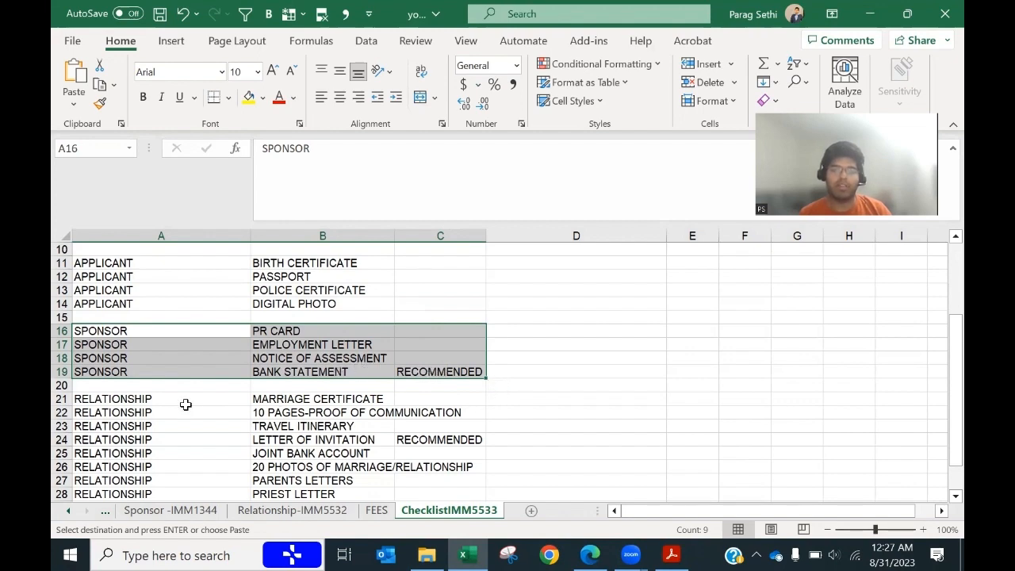
{"action": "scroll", "coordinate": [183, 404], "scroll_direction": "down", "scroll_amount": 3}
{"action": "scroll", "coordinate": [183, 404], "scroll_direction": "up", "scroll_amount": 1}
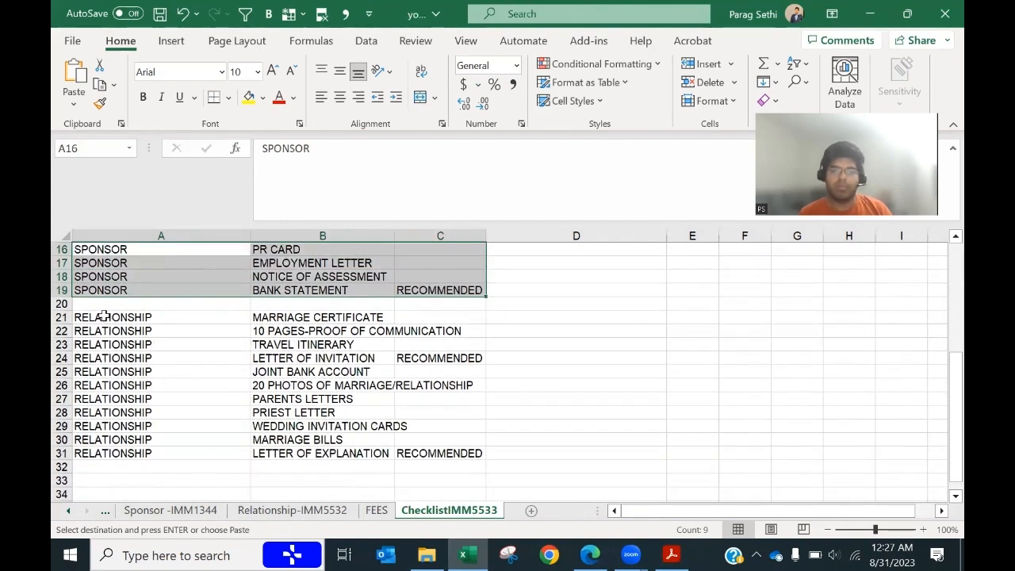
{"action": "left_click_drag", "start_coordinate": [103, 316], "coordinate": [333, 449]}
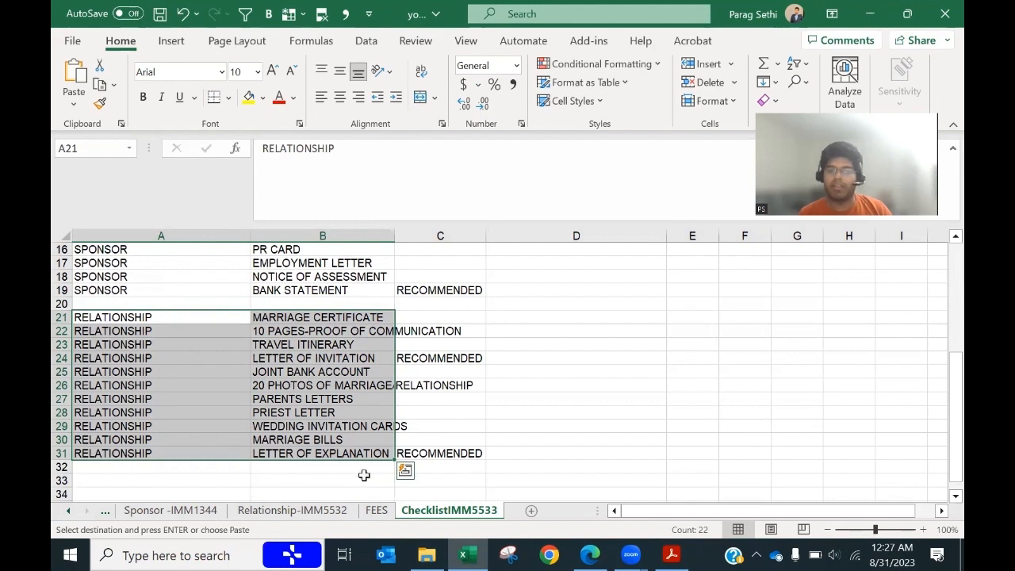
{"action": "left_click", "coordinate": [503, 416]}
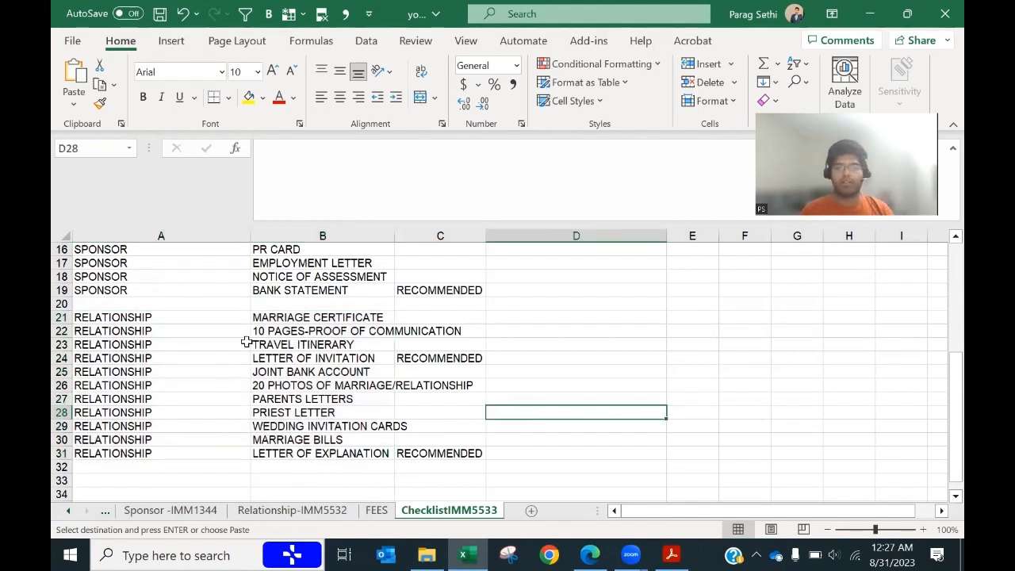
{"action": "scroll", "coordinate": [446, 397], "scroll_direction": "up", "scroll_amount": 4}
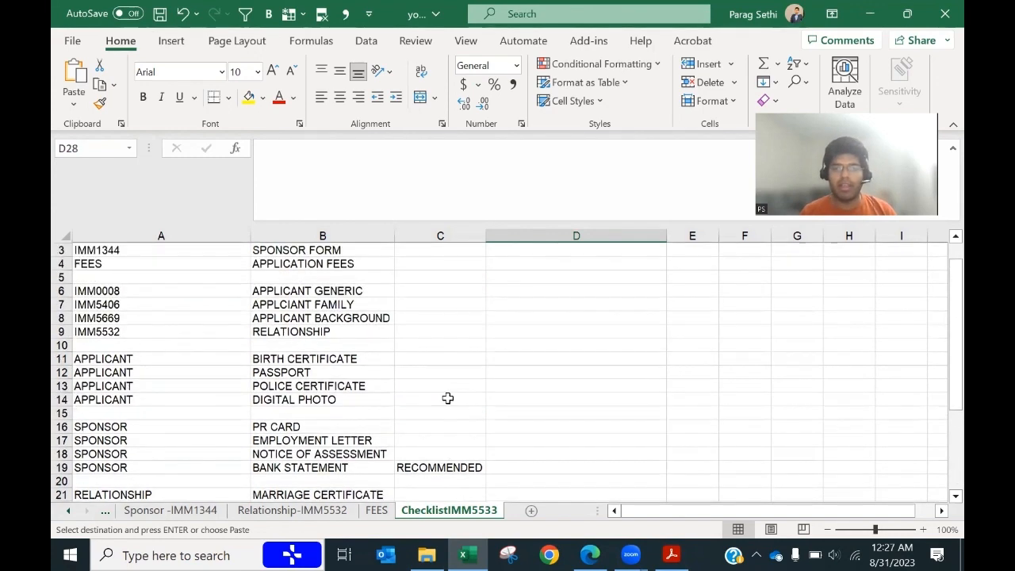
{"action": "scroll", "coordinate": [447, 398], "scroll_direction": "up", "scroll_amount": 1}
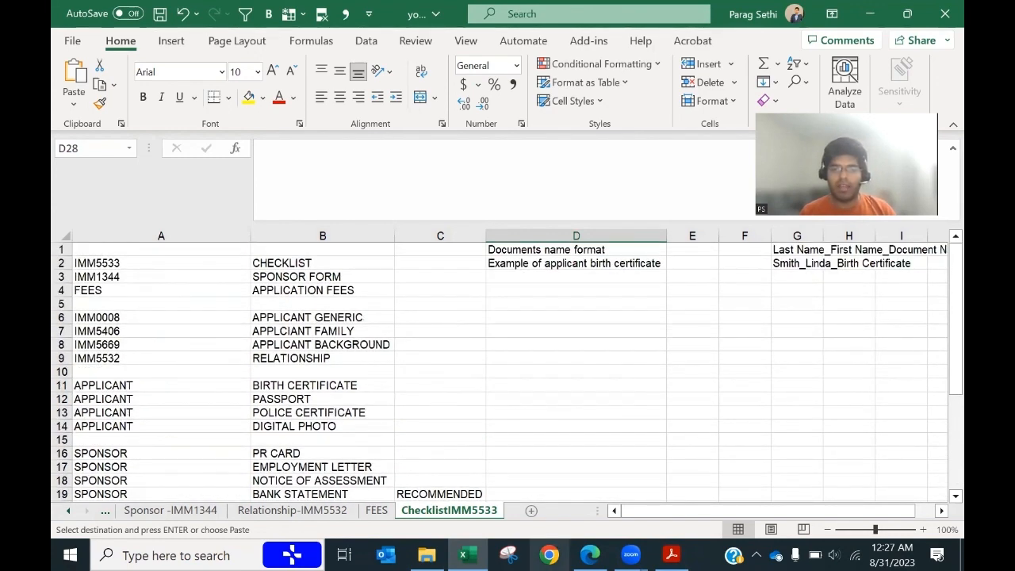
{"action": "left_click", "coordinate": [671, 555]}
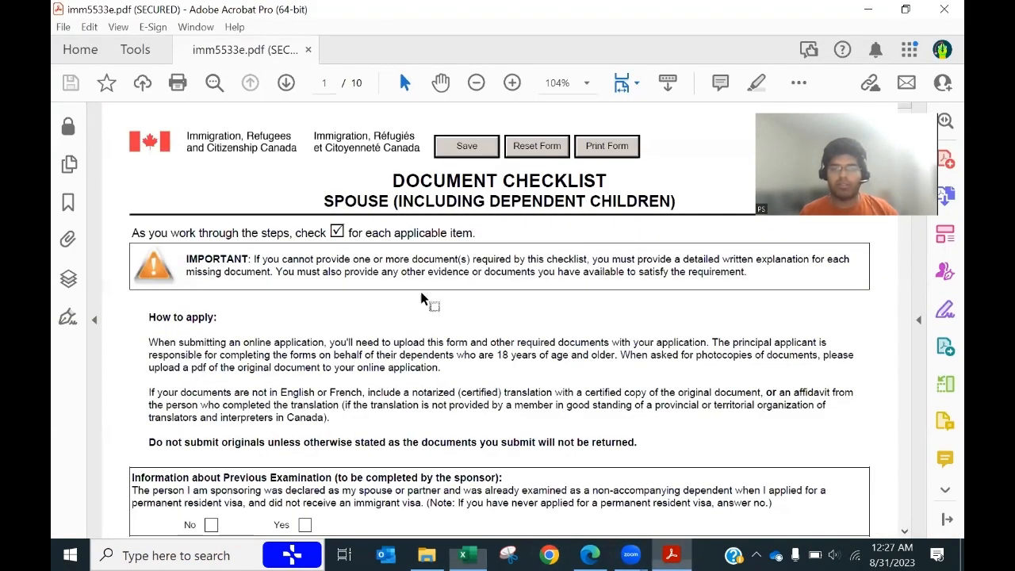
Step: Tick No under Information about Previous Examination on the IMM 5533 checklist
{"action": "scroll", "coordinate": [463, 387], "scroll_direction": "down", "scroll_amount": 2}
{"action": "scroll", "coordinate": [464, 387], "scroll_direction": "down", "scroll_amount": 1}
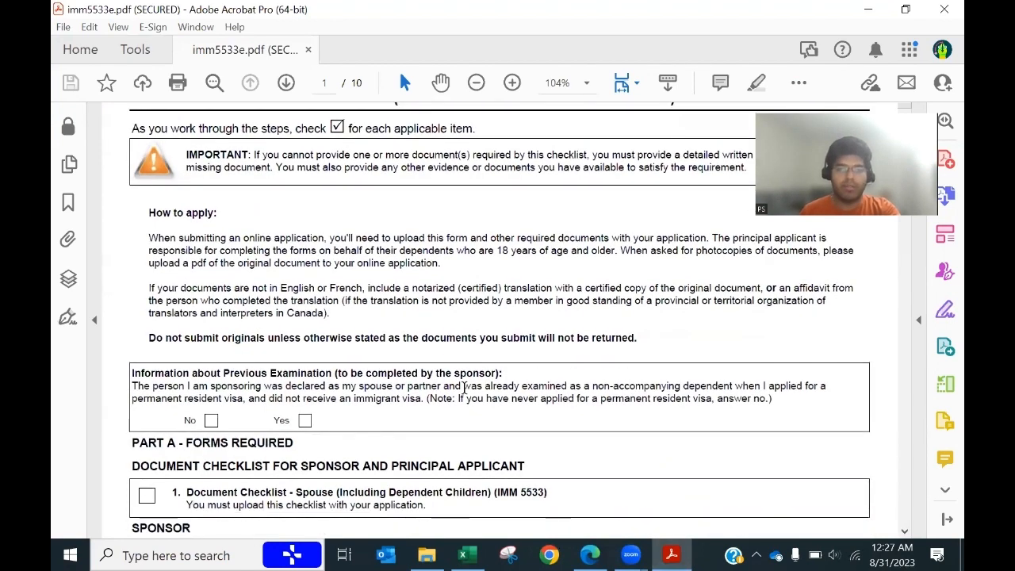
{"action": "scroll", "coordinate": [465, 387], "scroll_direction": "up", "scroll_amount": 1}
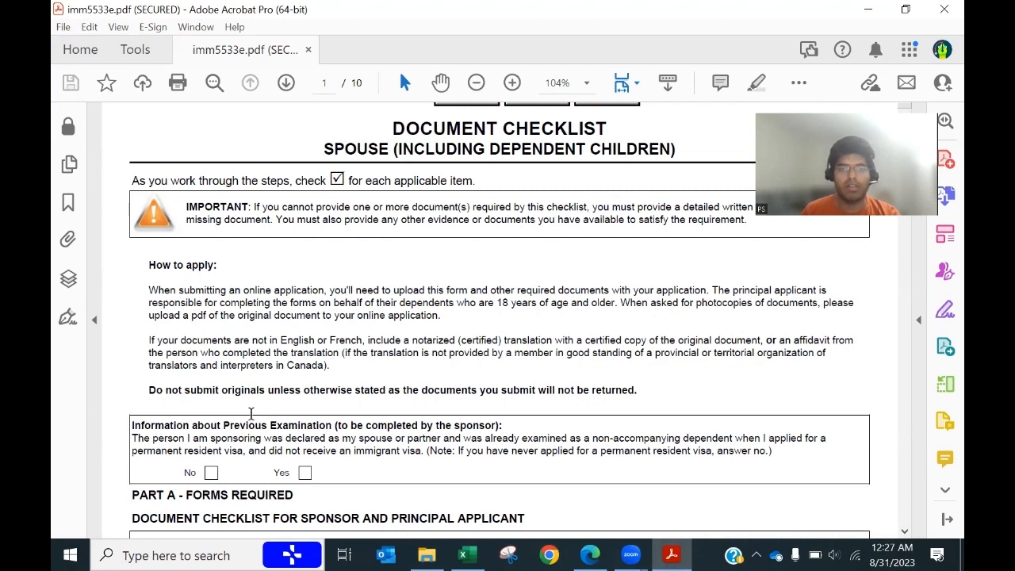
{"action": "scroll", "coordinate": [251, 413], "scroll_direction": "down", "scroll_amount": 3}
{"action": "scroll", "coordinate": [250, 413], "scroll_direction": "down", "scroll_amount": 2}
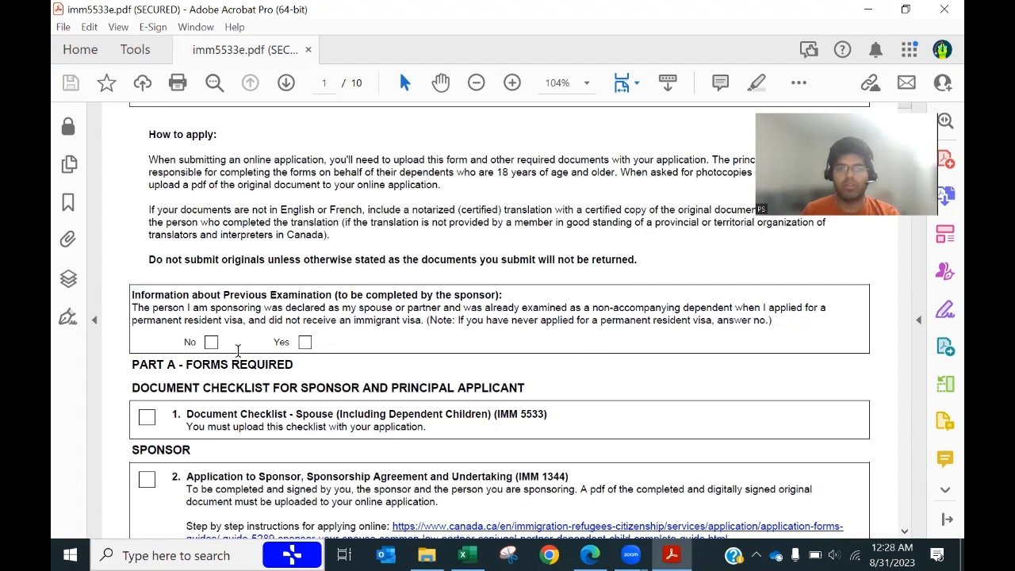
{"action": "left_click", "coordinate": [211, 343]}
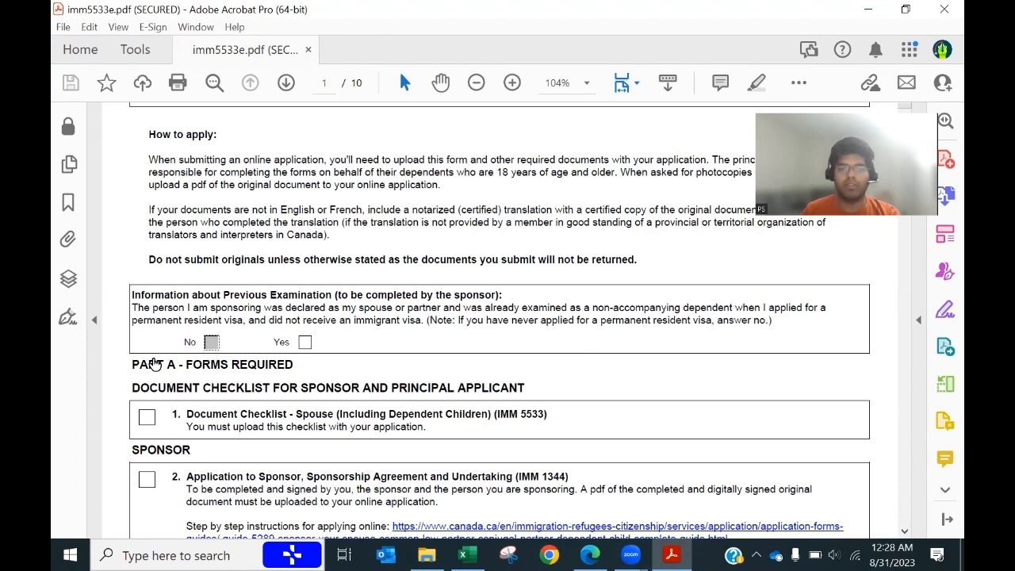
{"action": "scroll", "coordinate": [236, 349], "scroll_direction": "down", "scroll_amount": 1}
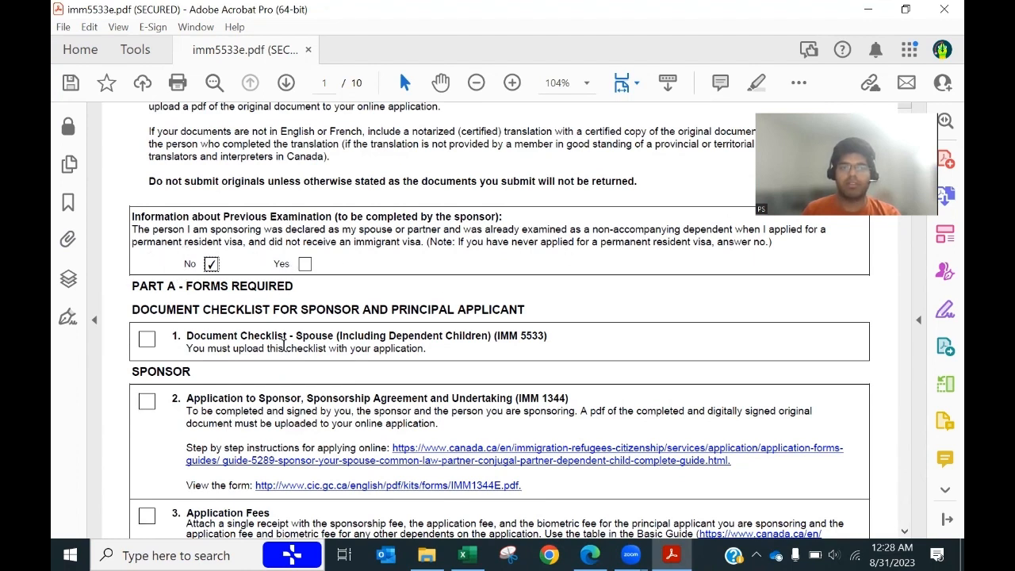
{"action": "left_click", "coordinate": [151, 341]}
{"action": "scroll", "coordinate": [337, 262], "scroll_direction": "down", "scroll_amount": 1}
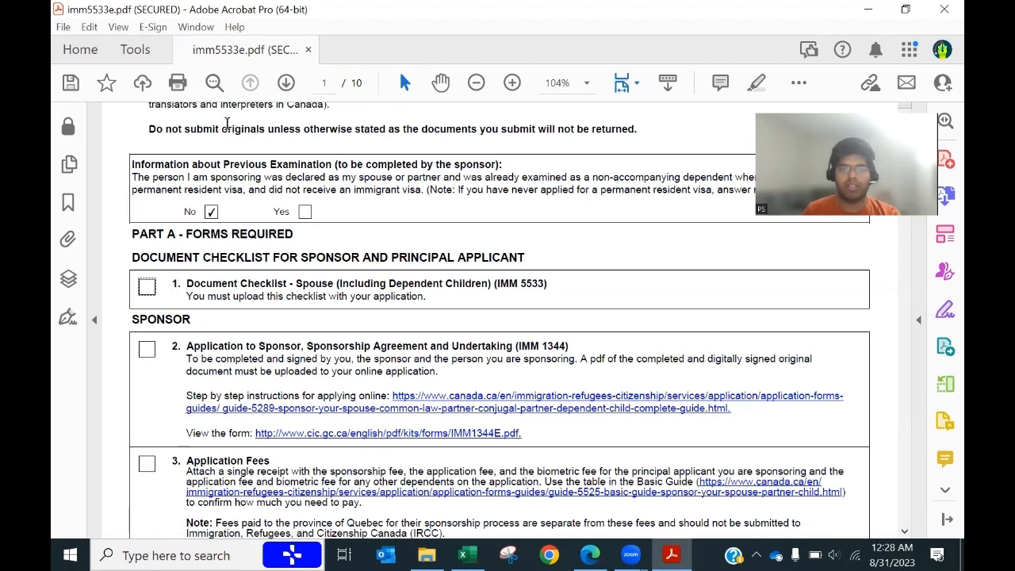
Step: Tick items 1 (IMM 5533), 2 (IMM 1344), 3 (Application Fees) and the RPRF box
{"action": "left_click", "coordinate": [147, 287]}
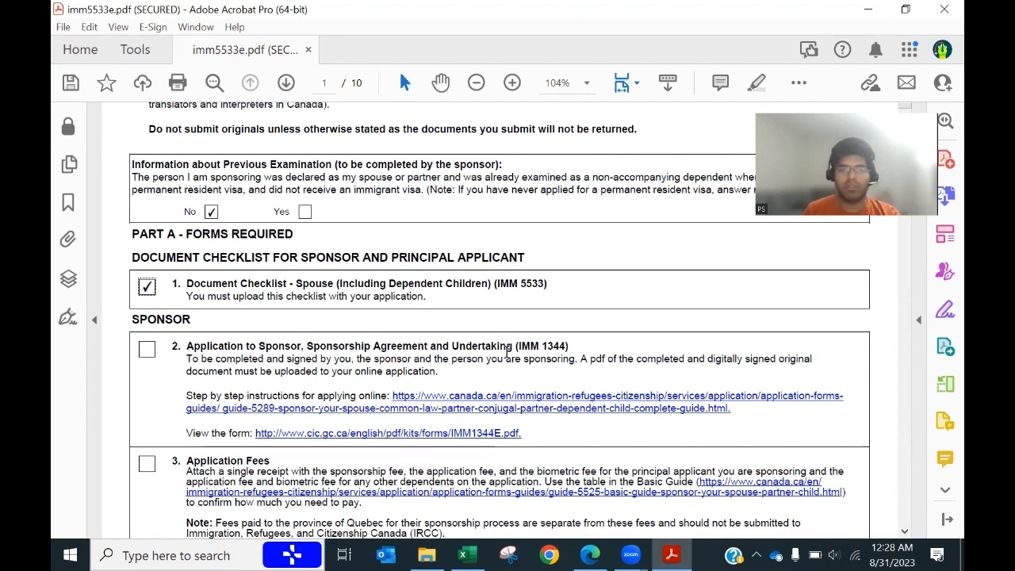
{"action": "left_click", "coordinate": [146, 349]}
{"action": "scroll", "coordinate": [159, 438], "scroll_direction": "down", "scroll_amount": 1}
{"action": "scroll", "coordinate": [159, 438], "scroll_direction": "down", "scroll_amount": 4}
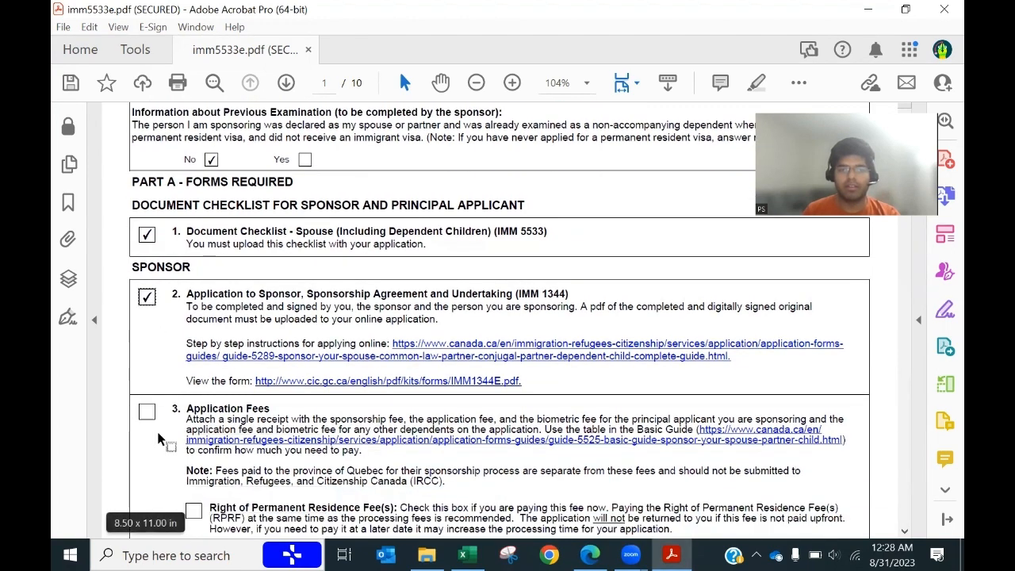
{"action": "scroll", "coordinate": [158, 438], "scroll_direction": "down", "scroll_amount": 1}
{"action": "left_click", "coordinate": [147, 308]}
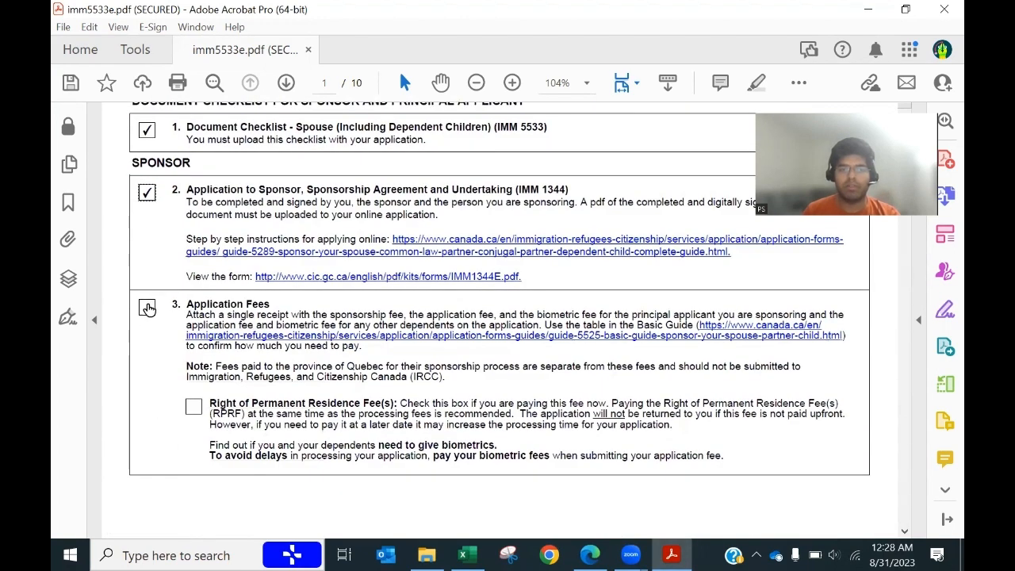
{"action": "scroll", "coordinate": [176, 426], "scroll_direction": "down", "scroll_amount": 2}
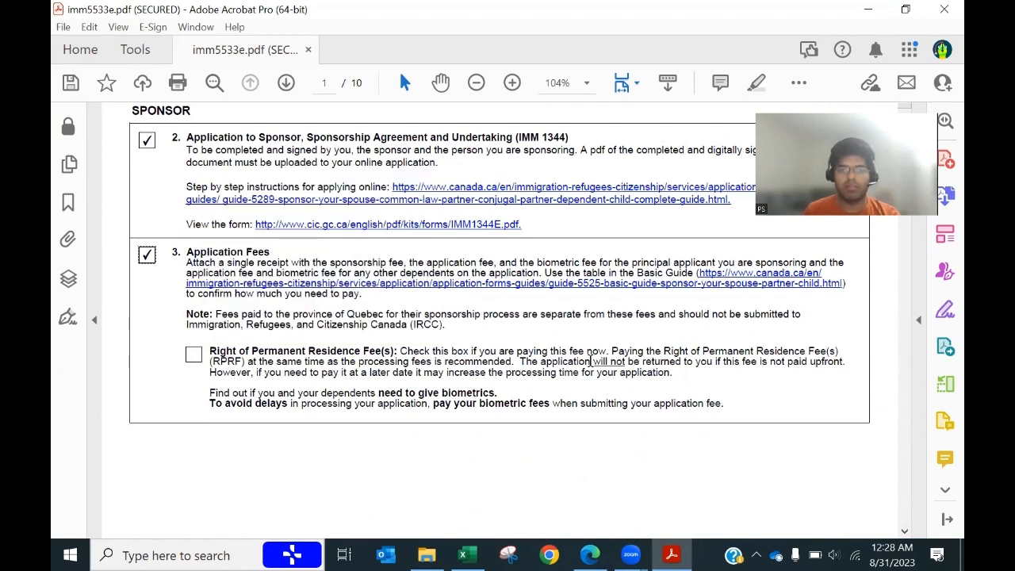
{"action": "left_click", "coordinate": [195, 357]}
{"action": "left_click_drag", "start_coordinate": [683, 361], "coordinate": [648, 370]}
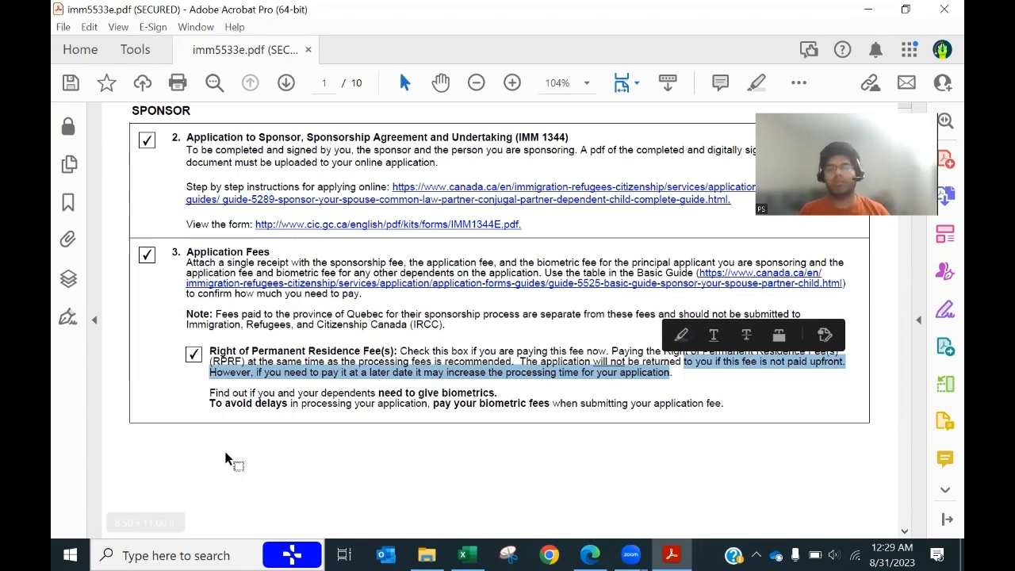
Step: Tick item 5, Class of Application, choosing living outside Canada under the Family Class
{"action": "scroll", "coordinate": [226, 460], "scroll_direction": "down", "scroll_amount": 1}
{"action": "scroll", "coordinate": [226, 460], "scroll_direction": "down", "scroll_amount": 6}
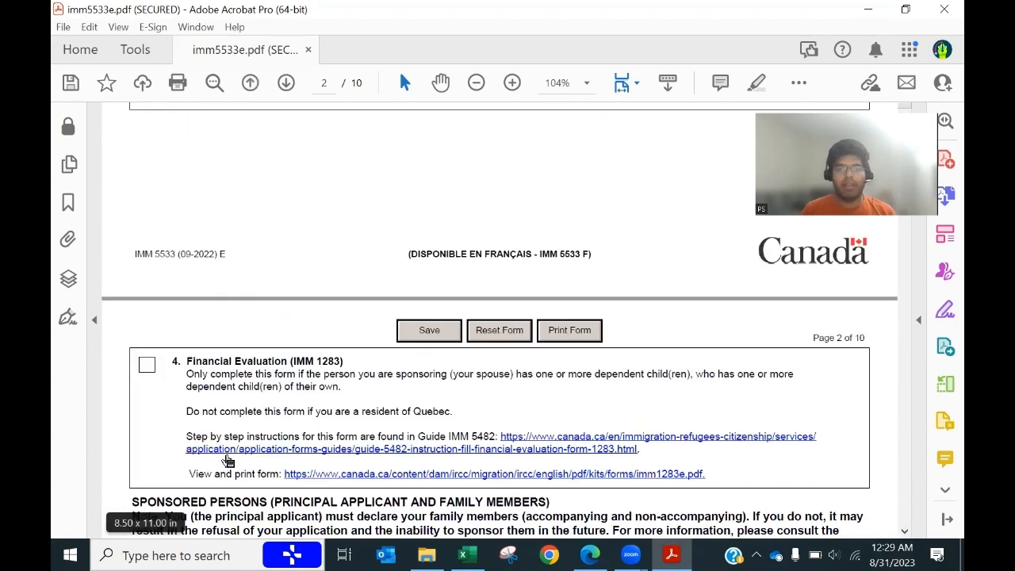
{"action": "scroll", "coordinate": [170, 405], "scroll_direction": "up", "scroll_amount": 8}
{"action": "scroll", "coordinate": [249, 465], "scroll_direction": "down", "scroll_amount": 1}
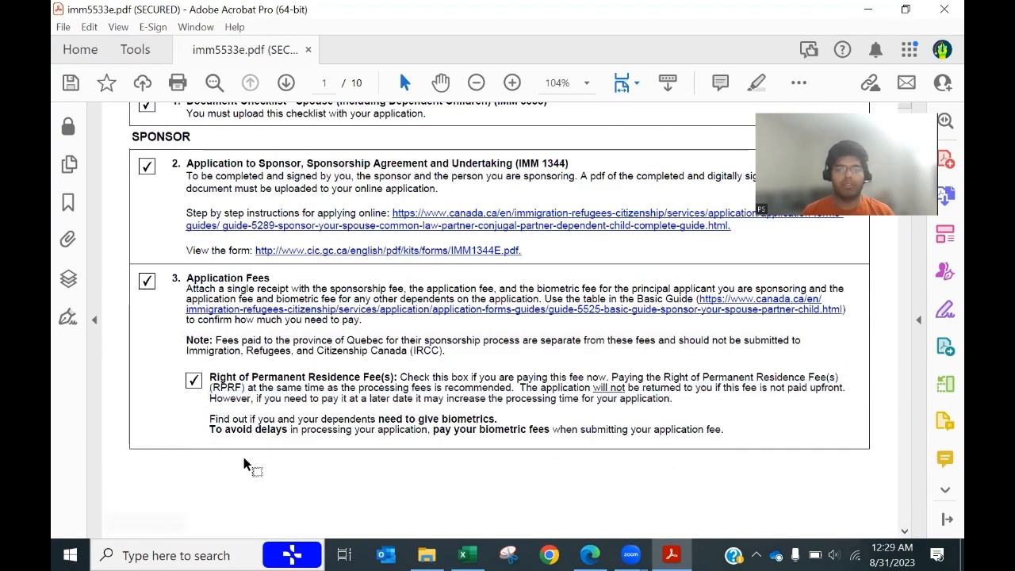
{"action": "scroll", "coordinate": [249, 465], "scroll_direction": "down", "scroll_amount": 5}
{"action": "scroll", "coordinate": [245, 464], "scroll_direction": "down", "scroll_amount": 4}
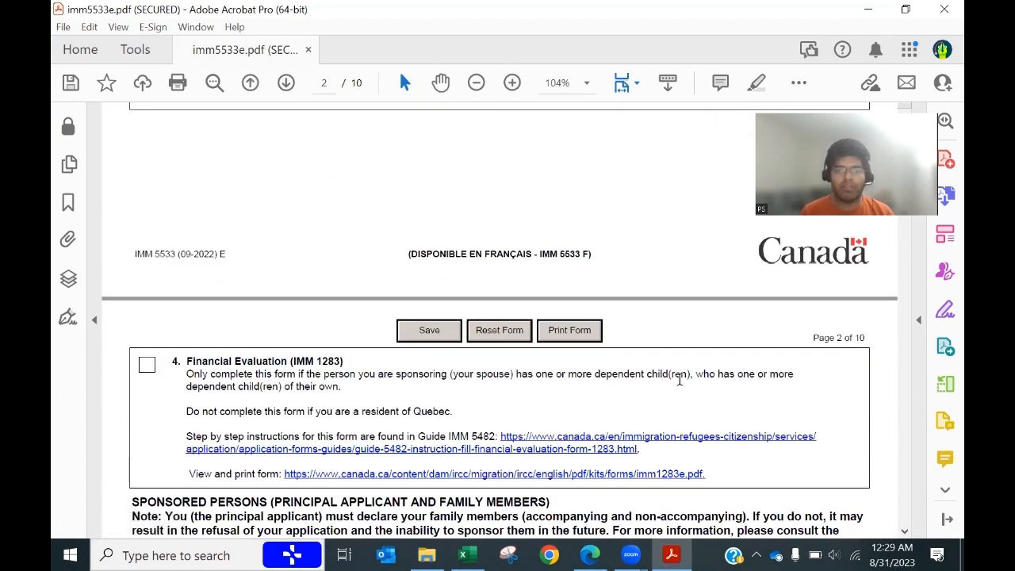
{"action": "left_click_drag", "start_coordinate": [503, 376], "coordinate": [683, 382]}
{"action": "scroll", "coordinate": [247, 417], "scroll_direction": "down", "scroll_amount": 5}
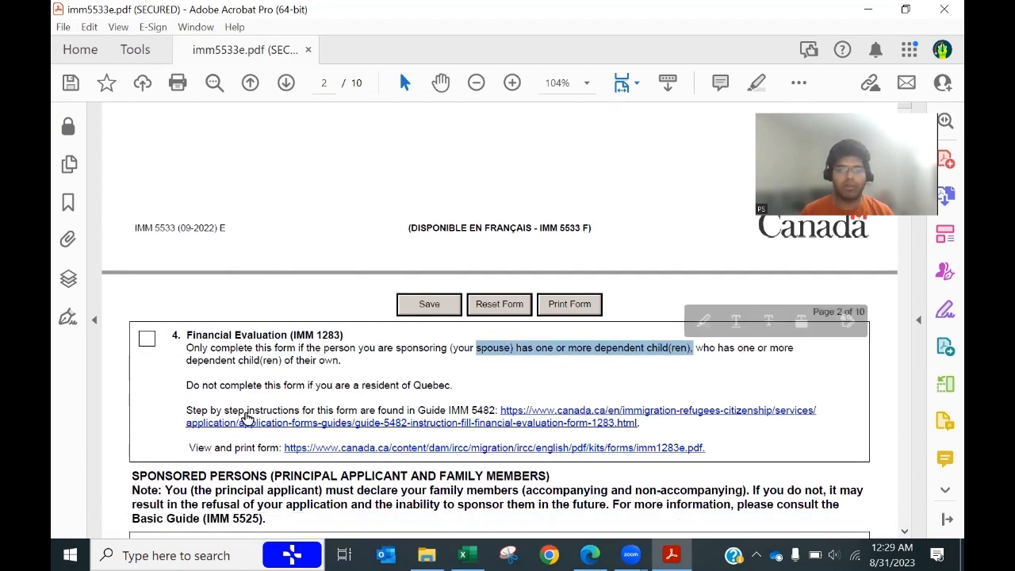
{"action": "scroll", "coordinate": [243, 418], "scroll_direction": "down", "scroll_amount": 2}
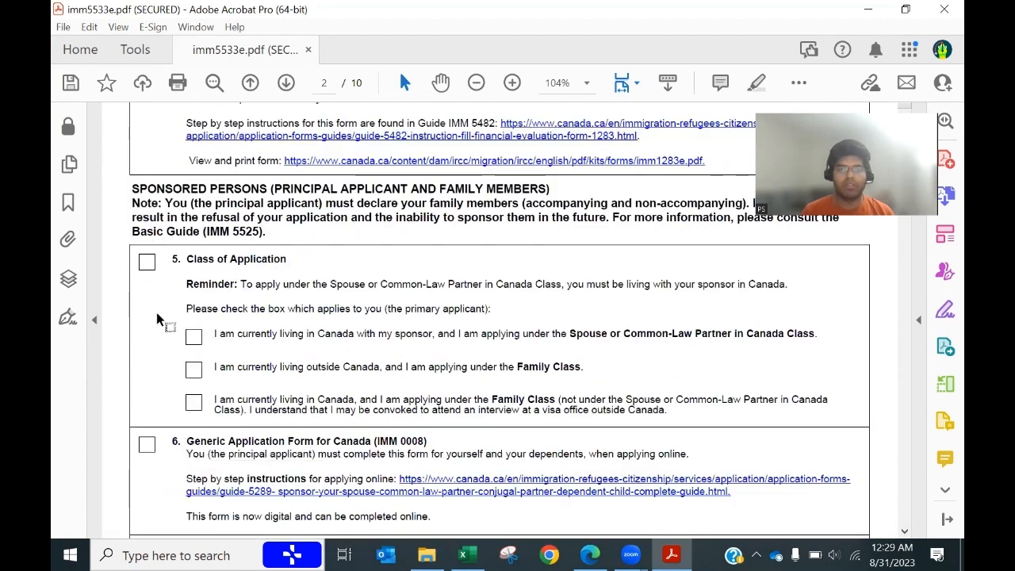
{"action": "scroll", "coordinate": [196, 338], "scroll_direction": "down", "scroll_amount": 1}
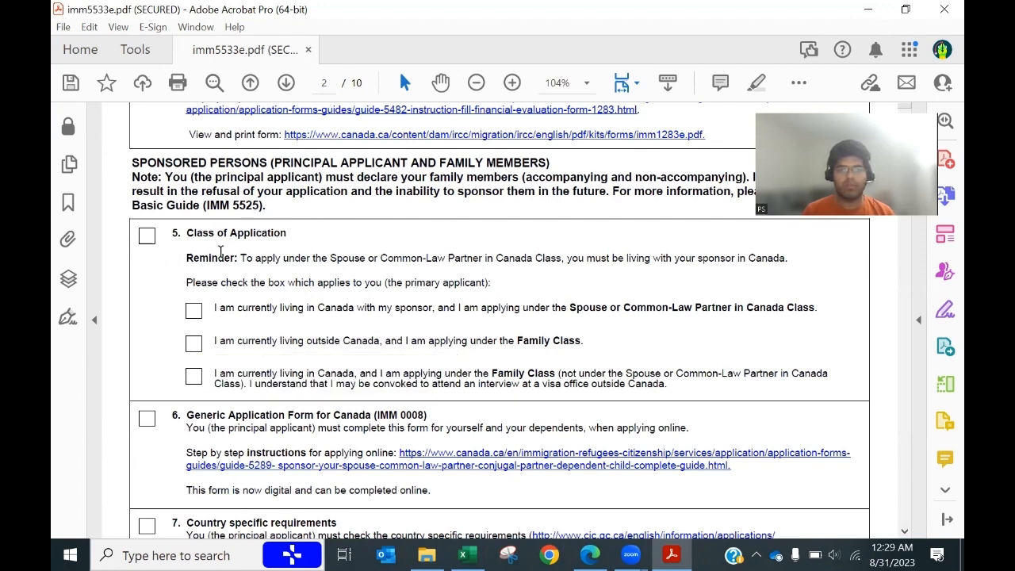
{"action": "left_click", "coordinate": [147, 236]}
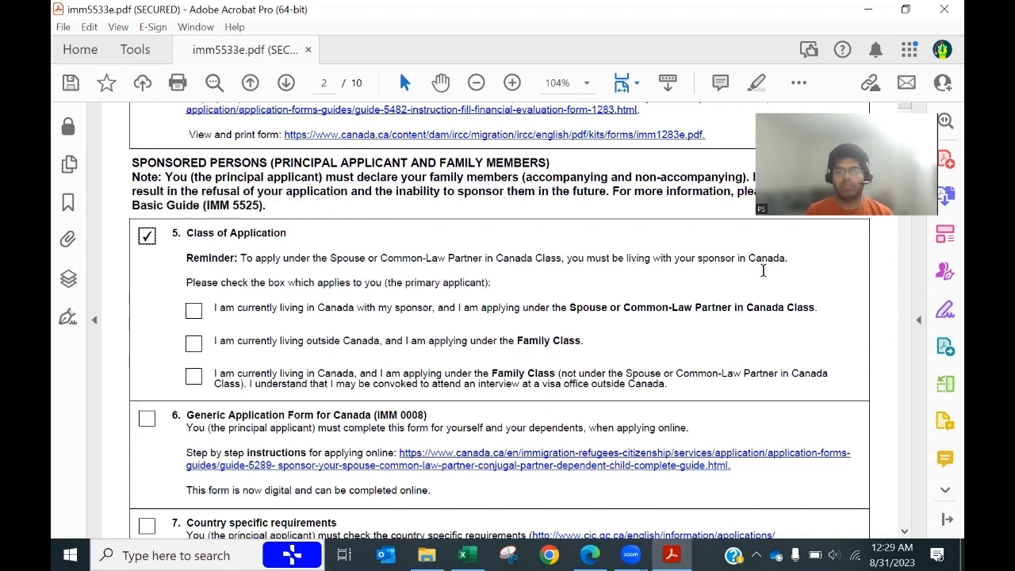
{"action": "left_click", "coordinate": [193, 344]}
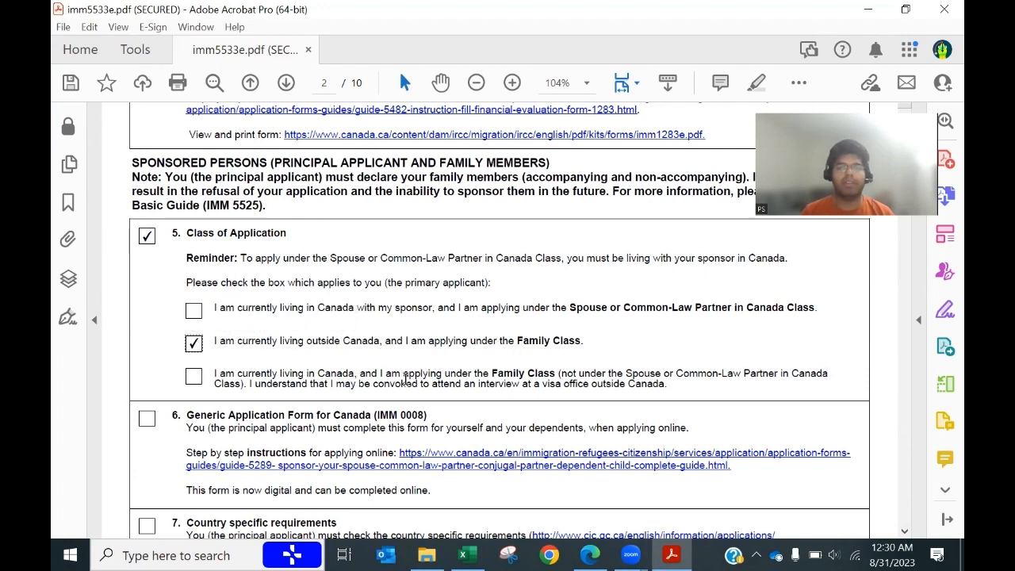
Step: Tick item 6 (IMM 0008) and item 7 (Country specific requirements)
{"action": "scroll", "coordinate": [401, 382], "scroll_direction": "down", "scroll_amount": 3}
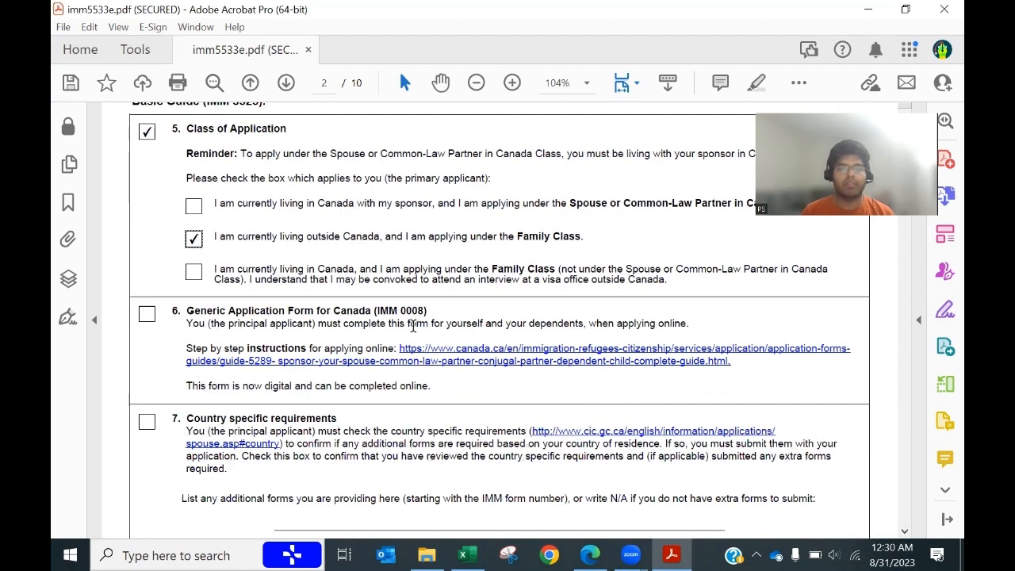
{"action": "left_click", "coordinate": [147, 314]}
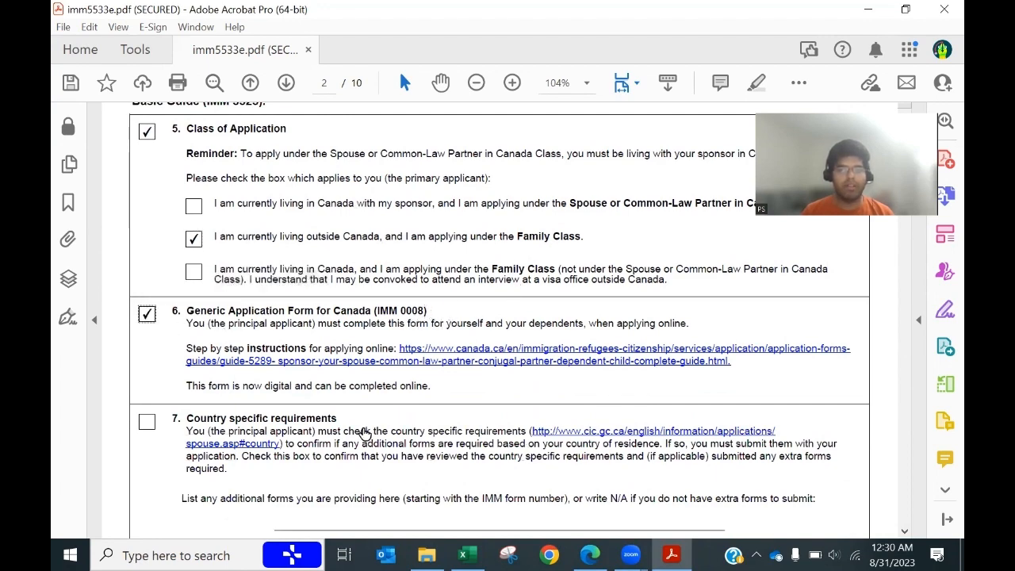
{"action": "scroll", "coordinate": [365, 434], "scroll_direction": "down", "scroll_amount": 2}
{"action": "scroll", "coordinate": [214, 370], "scroll_direction": "down", "scroll_amount": 1}
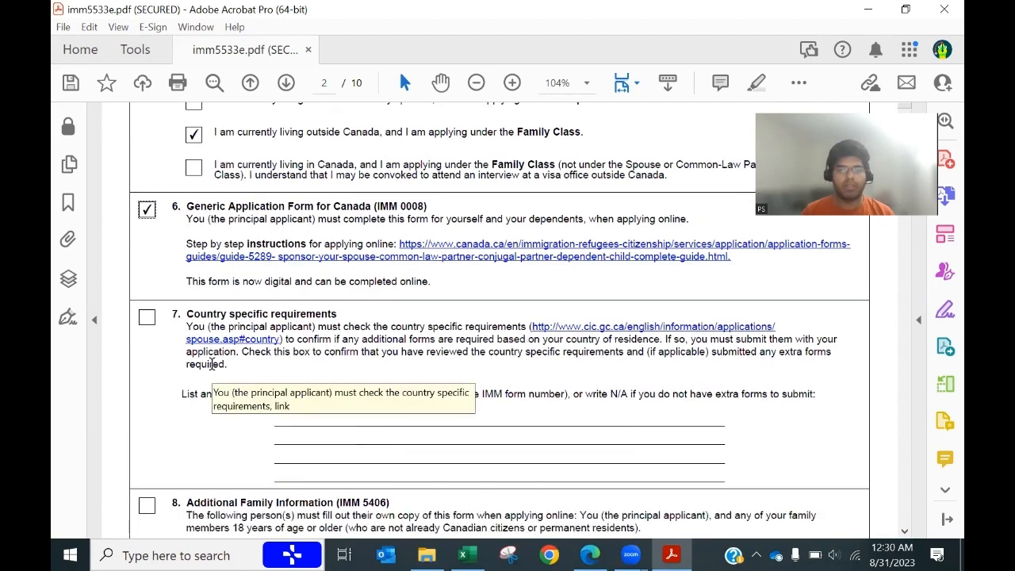
{"action": "left_click", "coordinate": [149, 317]}
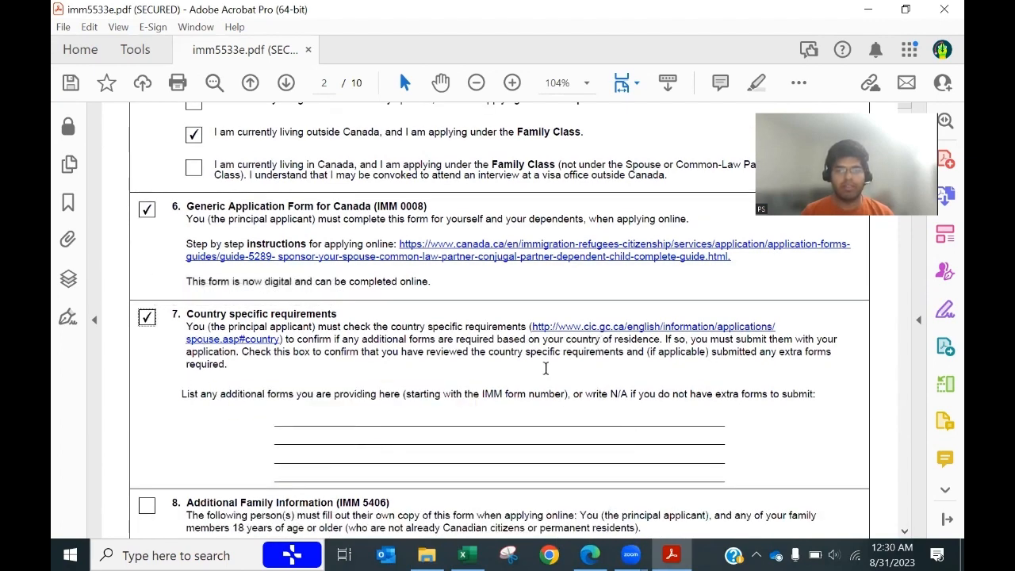
Step: Enter 'BIRTH AERTIFICATE' as item 7's additional form and tick item 8, Additional Family Information
{"action": "left_click", "coordinate": [322, 418]}
{"action": "type", "text": "BIR"}
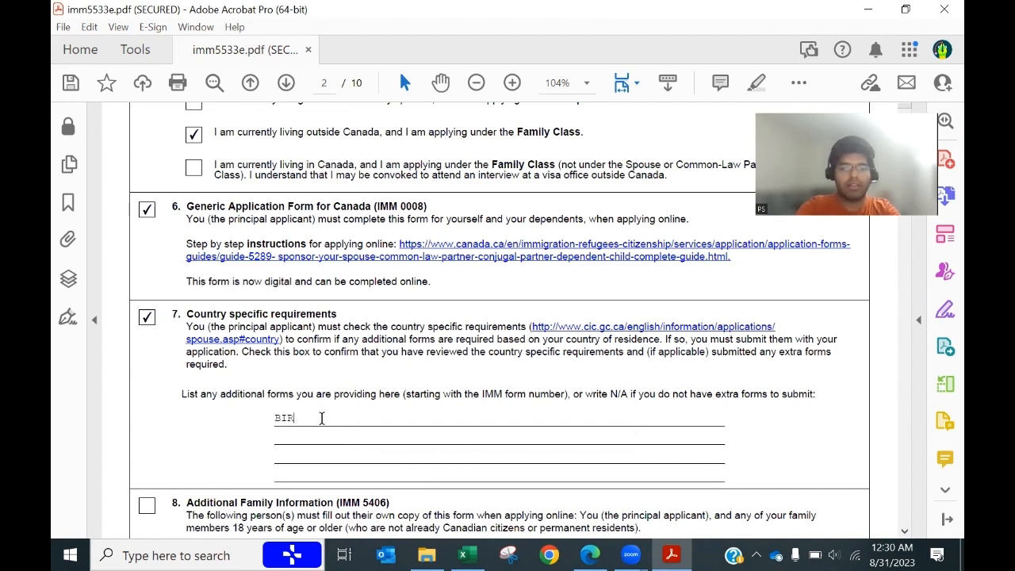
{"action": "type", "text": "TH AER"}
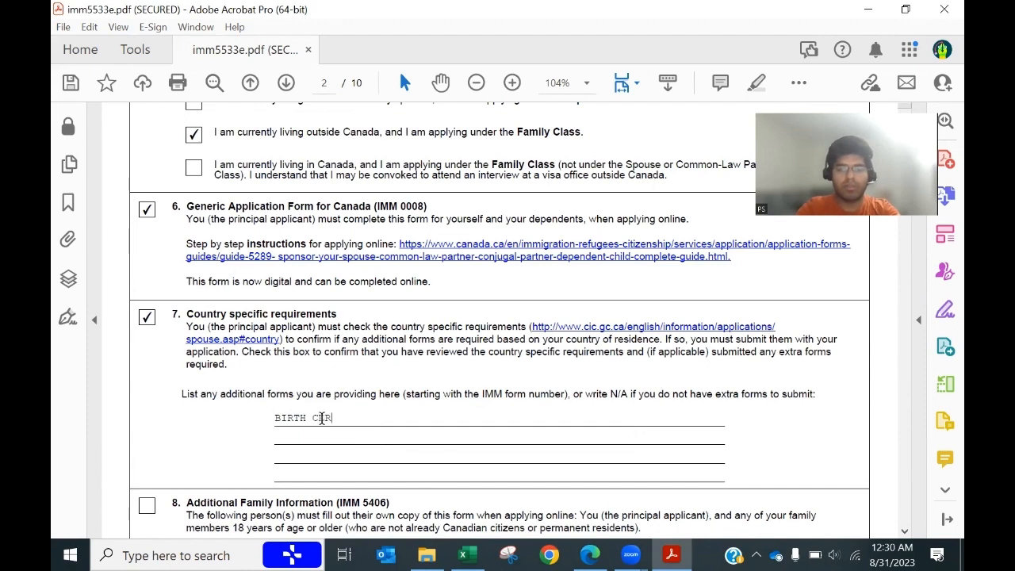
{"action": "type", "text": "TIFICATE"}
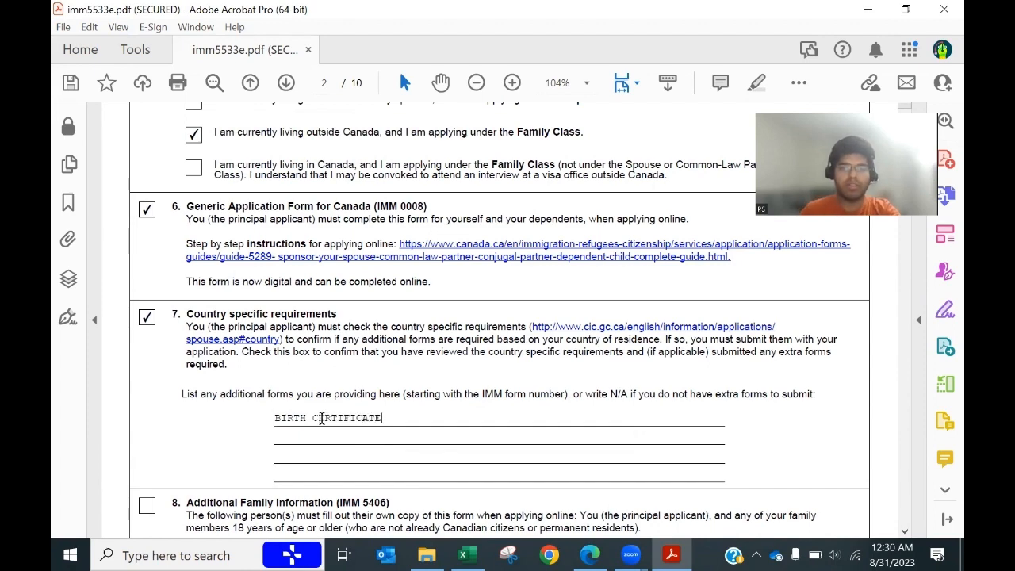
{"action": "scroll", "coordinate": [419, 418], "scroll_direction": "down", "scroll_amount": 3}
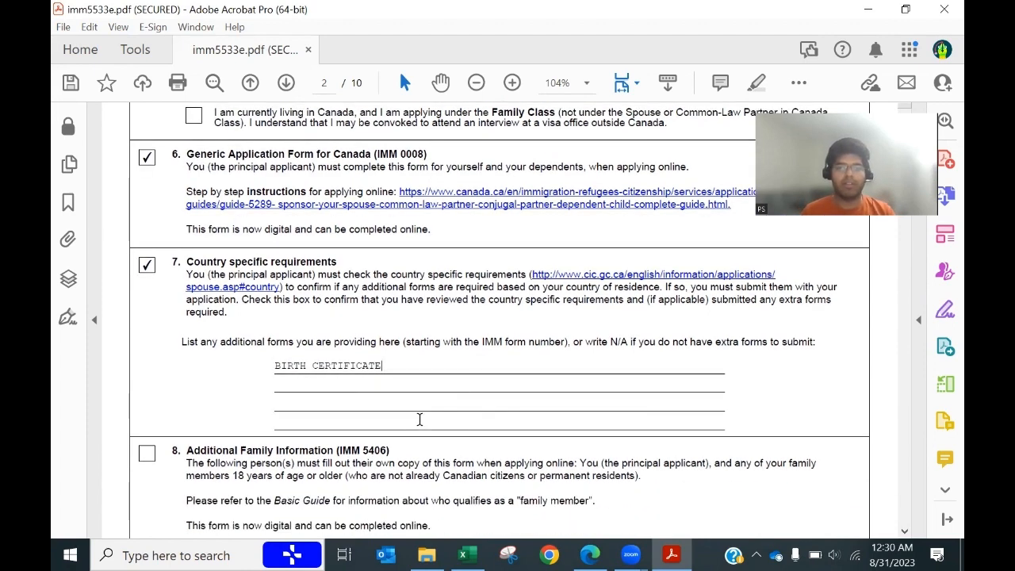
{"action": "scroll", "coordinate": [419, 417], "scroll_direction": "down", "scroll_amount": 3}
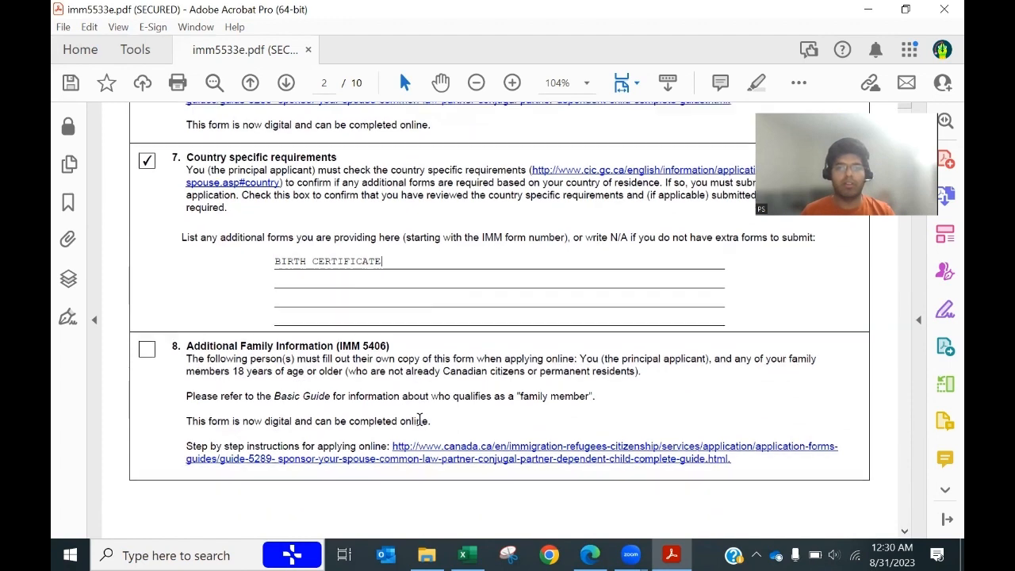
{"action": "left_click", "coordinate": [147, 296]}
{"action": "scroll", "coordinate": [265, 412], "scroll_direction": "down", "scroll_amount": 10}
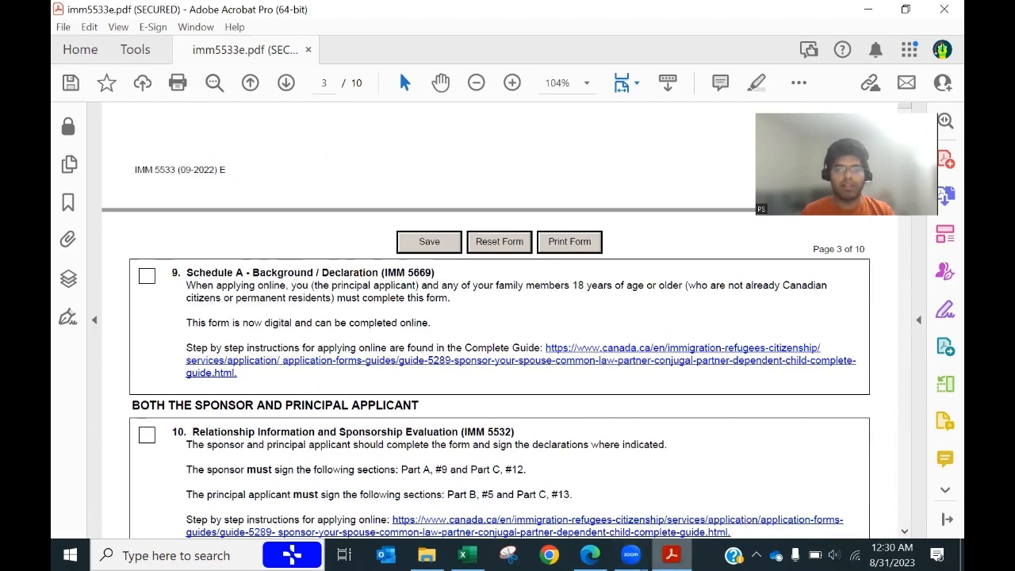
{"action": "left_click", "coordinate": [589, 555]}
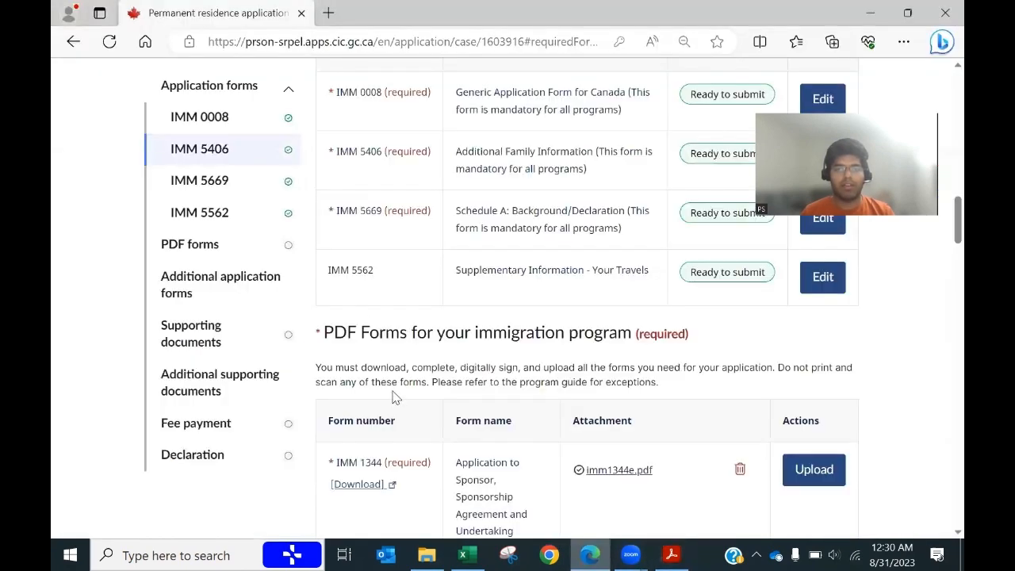
Step: Check IMM 5669 in the portal, then tick items 9 (Schedule A) and 10 (IMM 5532)
{"action": "left_click", "coordinate": [223, 190]}
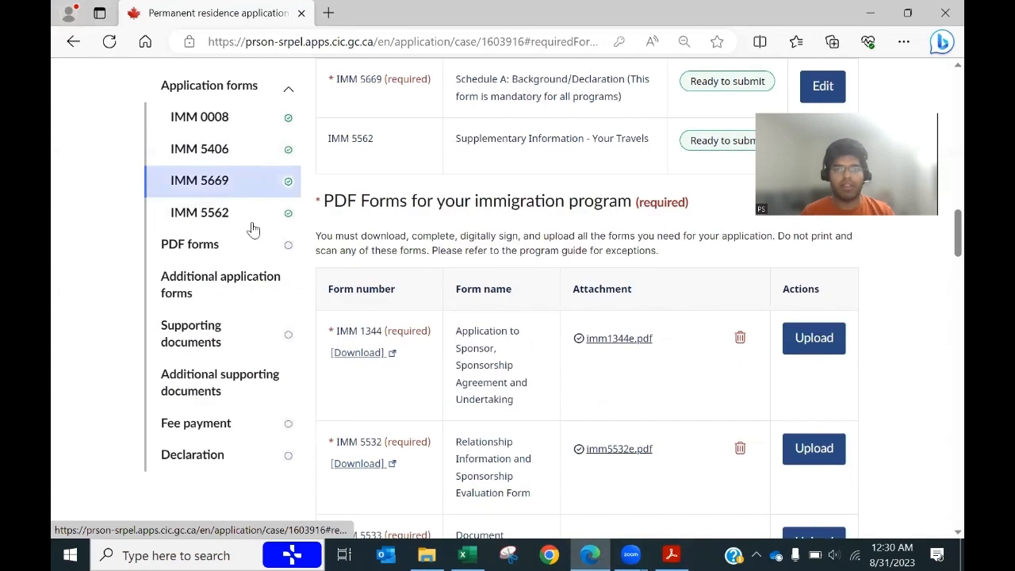
{"action": "scroll", "coordinate": [474, 361], "scroll_direction": "up", "scroll_amount": 2}
{"action": "scroll", "coordinate": [474, 361], "scroll_direction": "up", "scroll_amount": 1}
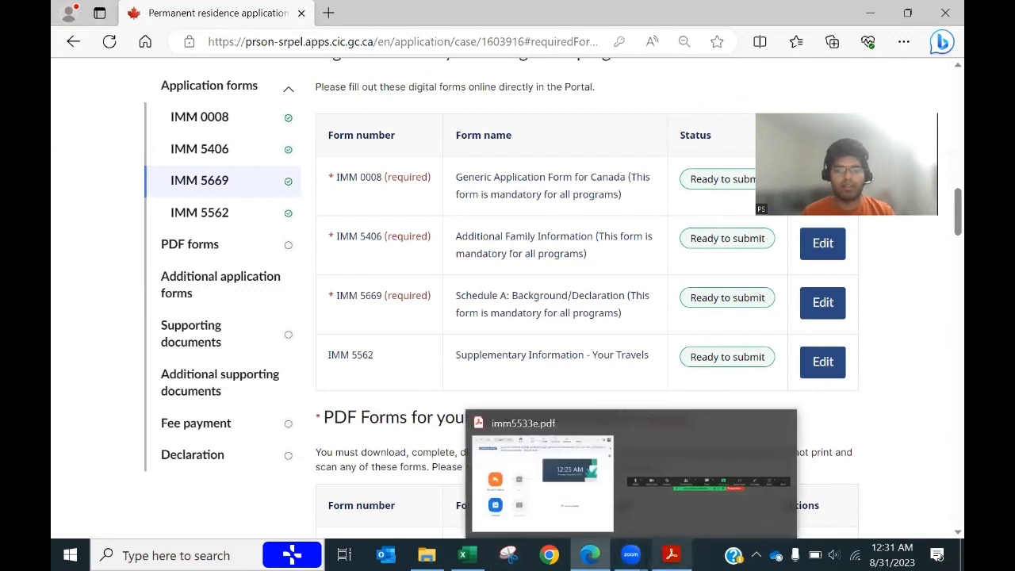
{"action": "left_click", "coordinate": [671, 555]}
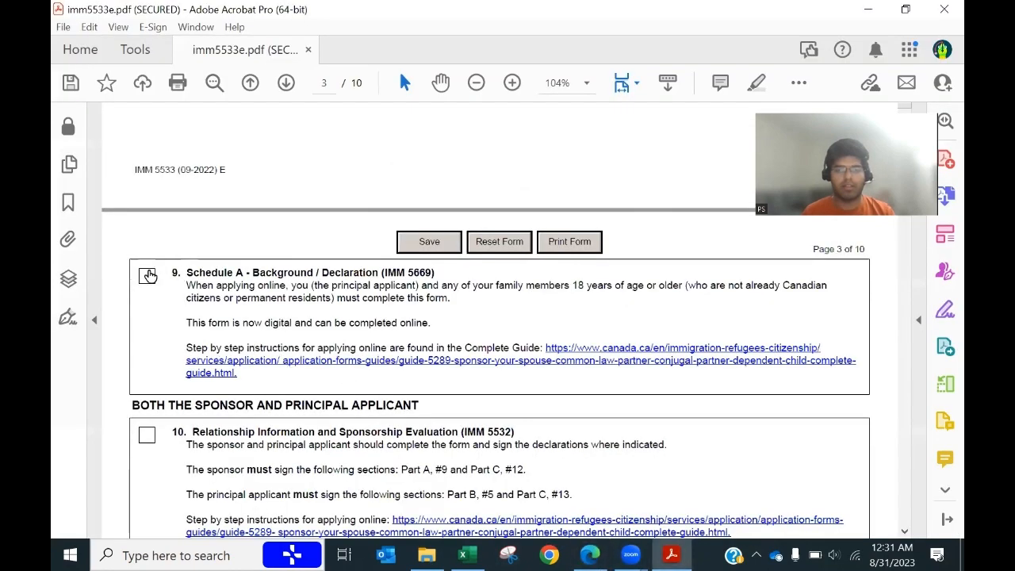
{"action": "left_click", "coordinate": [147, 275]}
{"action": "scroll", "coordinate": [139, 314], "scroll_direction": "down", "scroll_amount": 4}
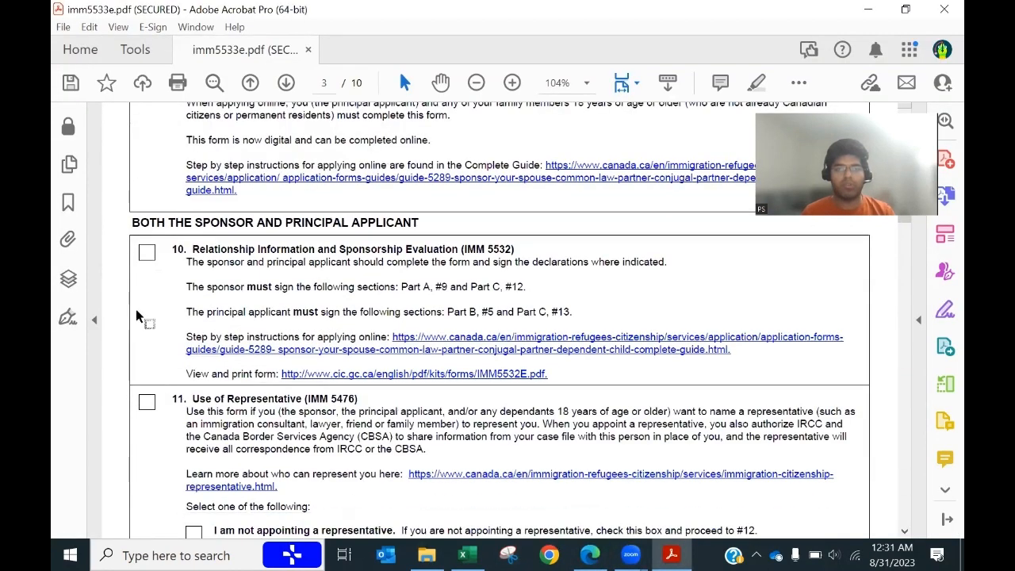
{"action": "left_click", "coordinate": [146, 252]}
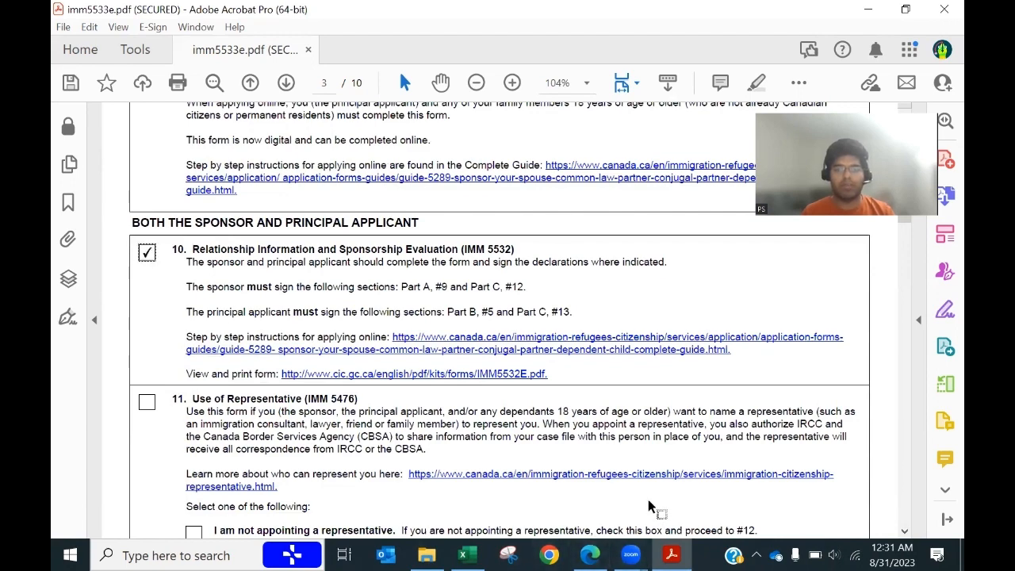
Step: Review the portal's PDF Forms table and return to the checklist at item 11
{"action": "left_click", "coordinate": [589, 556]}
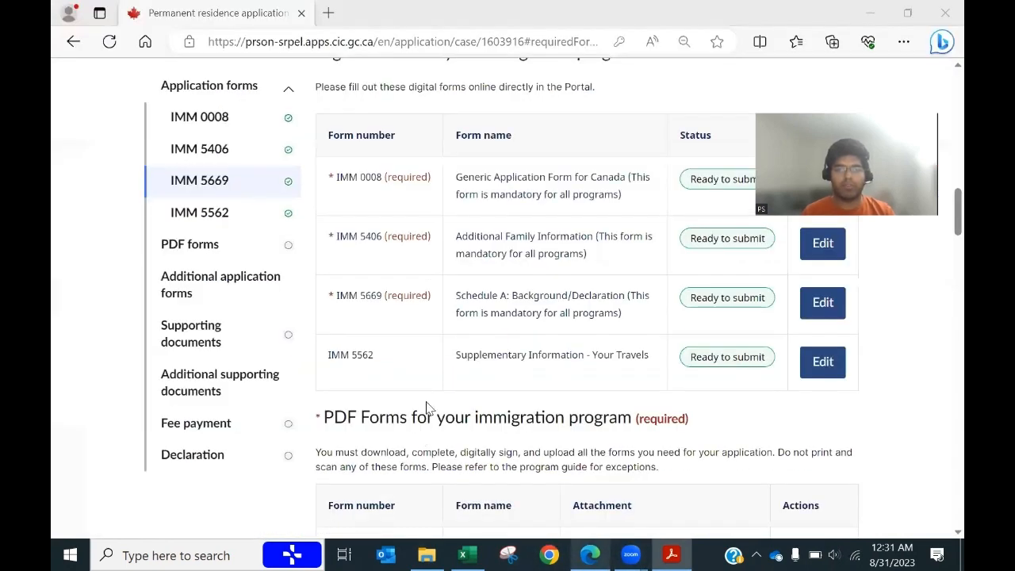
{"action": "scroll", "coordinate": [428, 404], "scroll_direction": "down", "scroll_amount": 3}
{"action": "scroll", "coordinate": [428, 404], "scroll_direction": "down", "scroll_amount": 1}
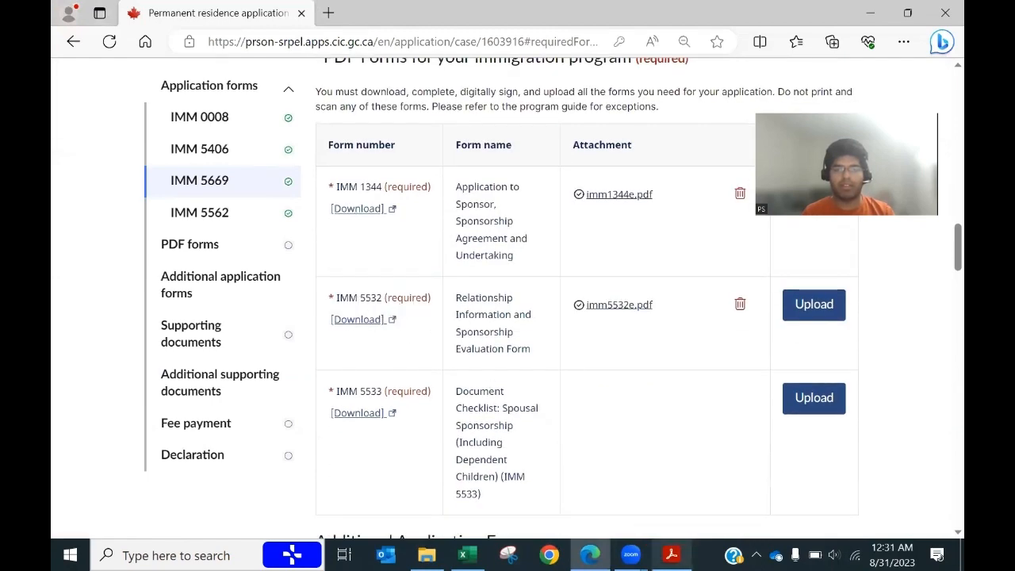
{"action": "mouse_move", "coordinate": [671, 555]}
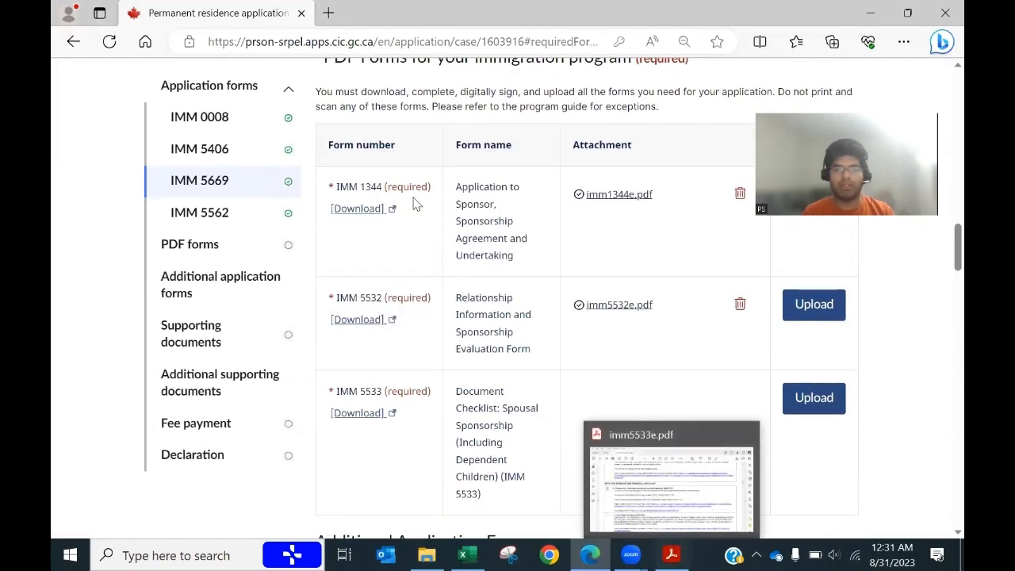
{"action": "left_click", "coordinate": [656, 509]}
{"action": "scroll", "coordinate": [430, 420], "scroll_direction": "down", "scroll_amount": 3}
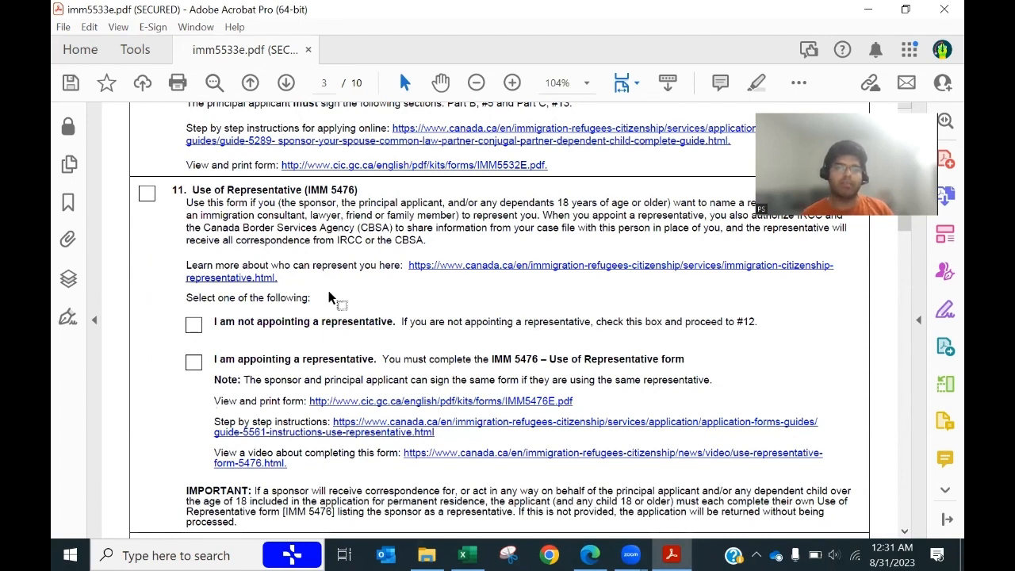
Step: Mark section 11 as 'I am not appointing a representative'
{"action": "left_click", "coordinate": [195, 327]}
{"action": "scroll", "coordinate": [472, 379], "scroll_direction": "down", "scroll_amount": 1}
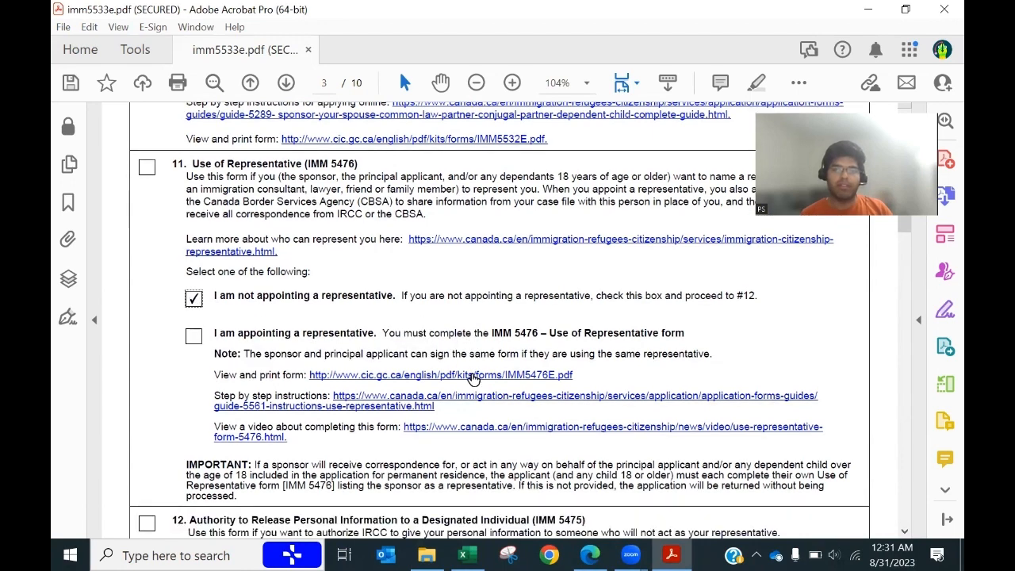
{"action": "scroll", "coordinate": [472, 378], "scroll_direction": "down", "scroll_amount": 2}
{"action": "scroll", "coordinate": [471, 379], "scroll_direction": "down", "scroll_amount": 3}
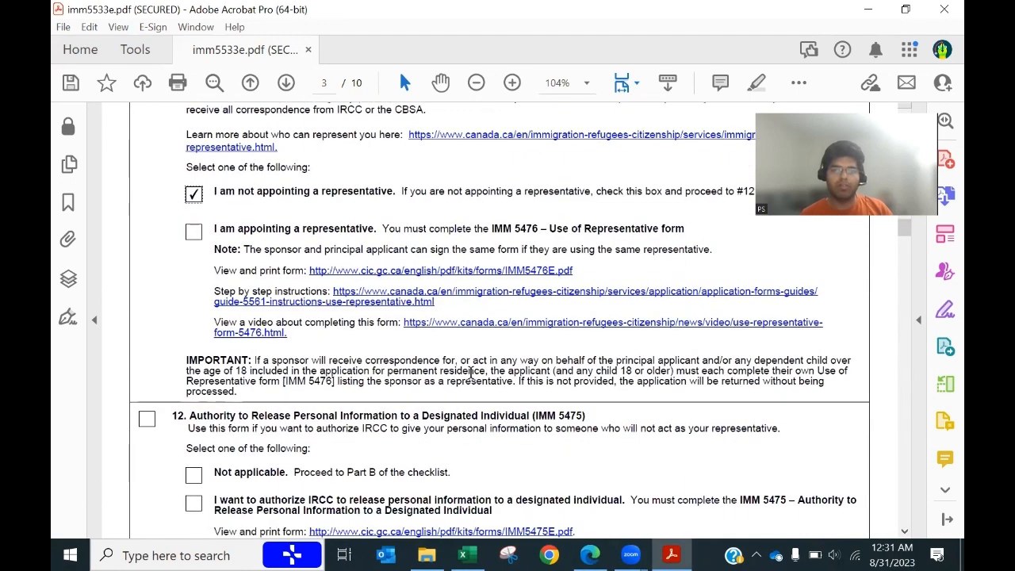
{"action": "scroll", "coordinate": [471, 372], "scroll_direction": "up", "scroll_amount": 6}
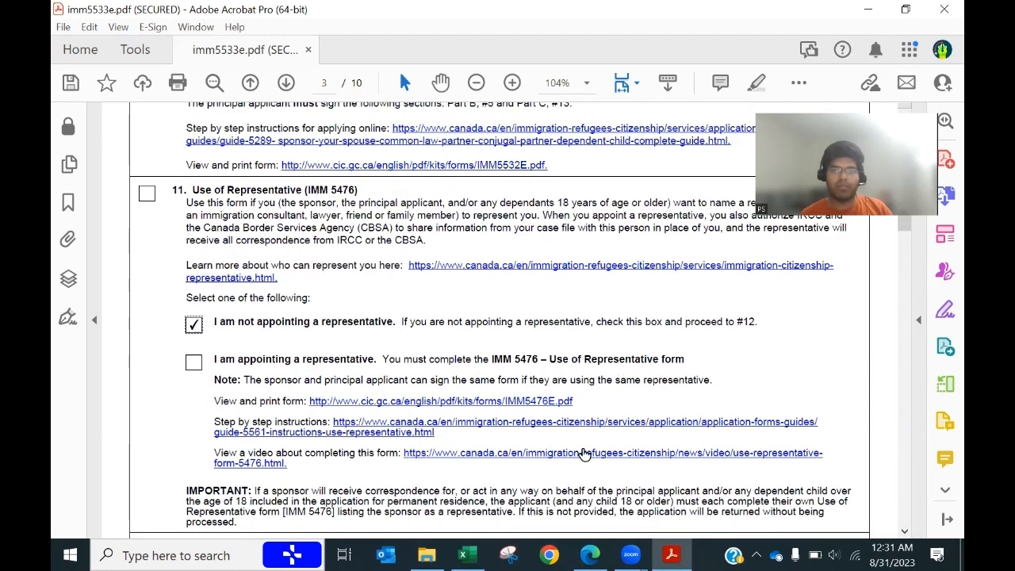
{"action": "scroll", "coordinate": [584, 454], "scroll_direction": "down", "scroll_amount": 8}
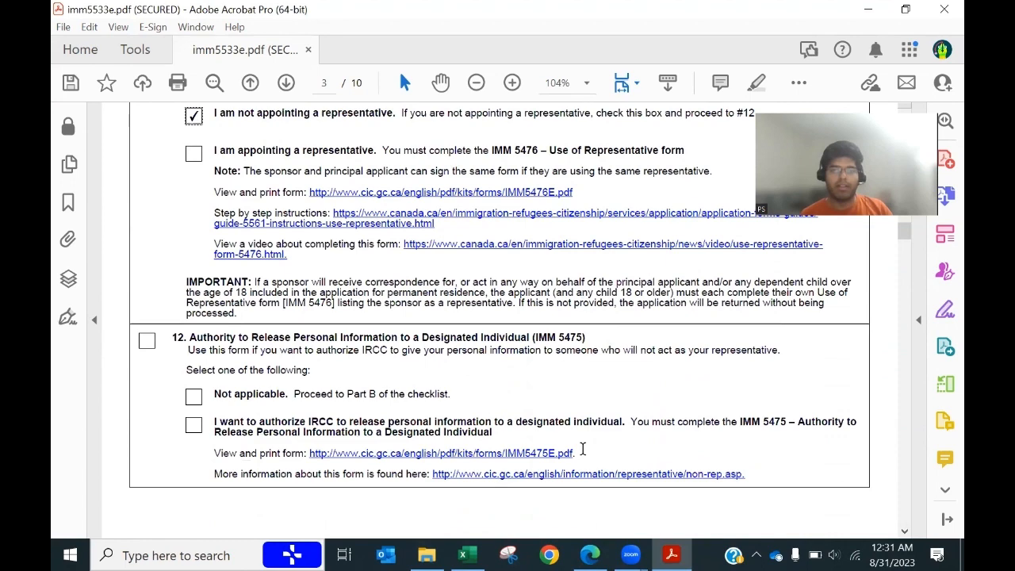
{"action": "scroll", "coordinate": [582, 449], "scroll_direction": "down", "scroll_amount": 2}
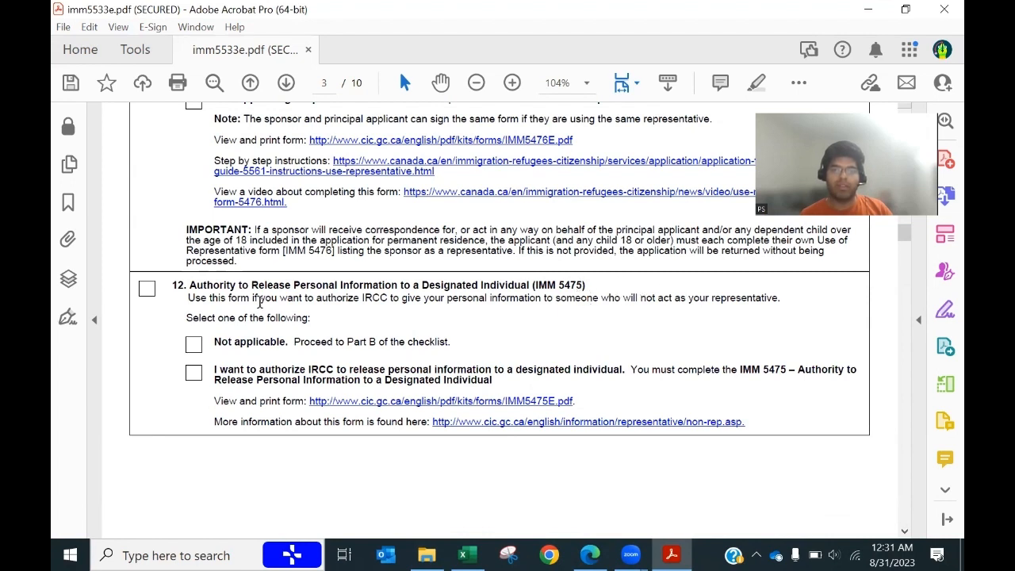
Step: Mark section 12 (IMM 5475) Not applicable and move on to Part B, Supporting Documents
{"action": "left_click_drag", "start_coordinate": [283, 297], "coordinate": [738, 308]}
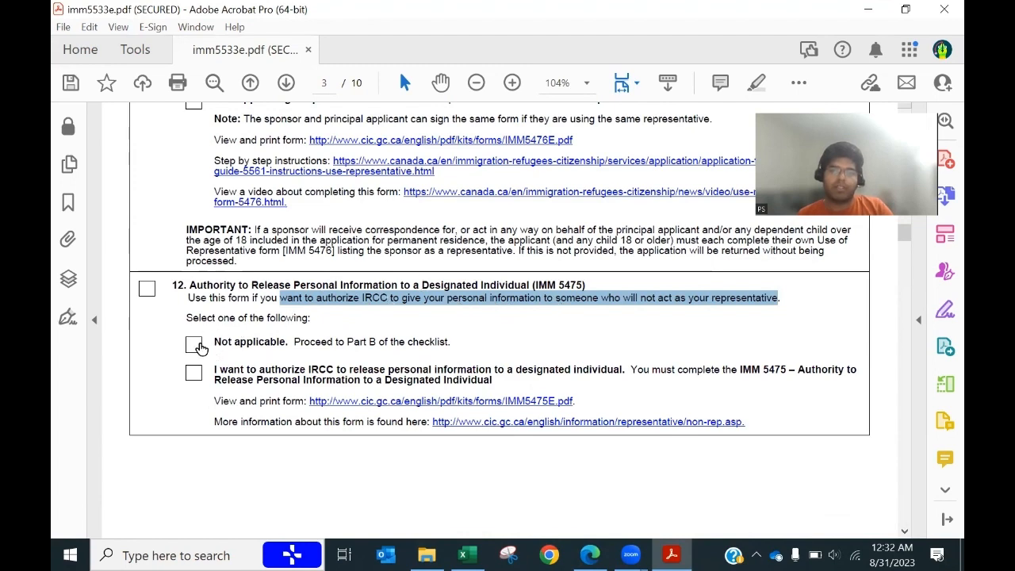
{"action": "left_click", "coordinate": [195, 344]}
{"action": "scroll", "coordinate": [392, 443], "scroll_direction": "down", "scroll_amount": 8}
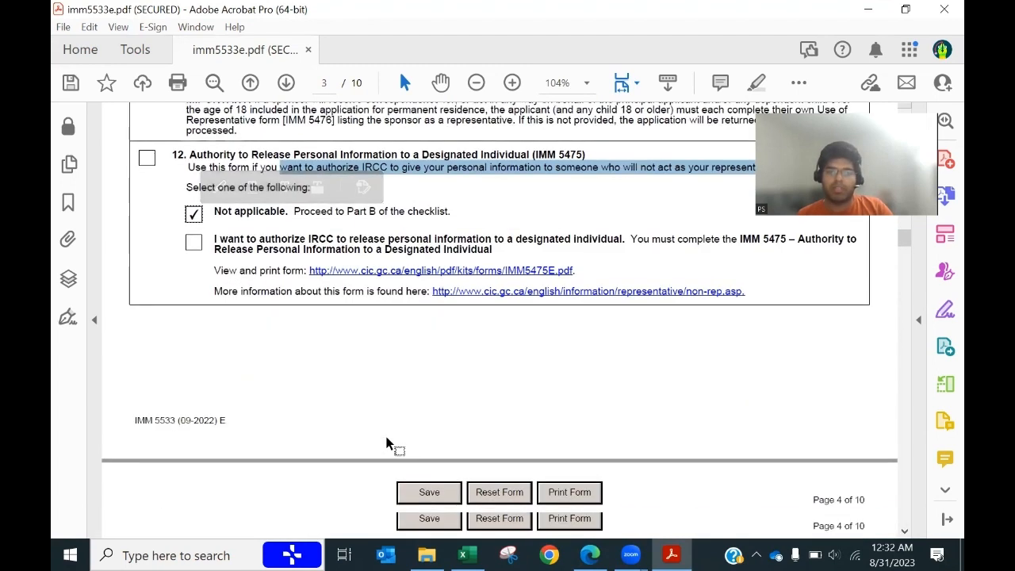
{"action": "scroll", "coordinate": [385, 437], "scroll_direction": "down", "scroll_amount": 2}
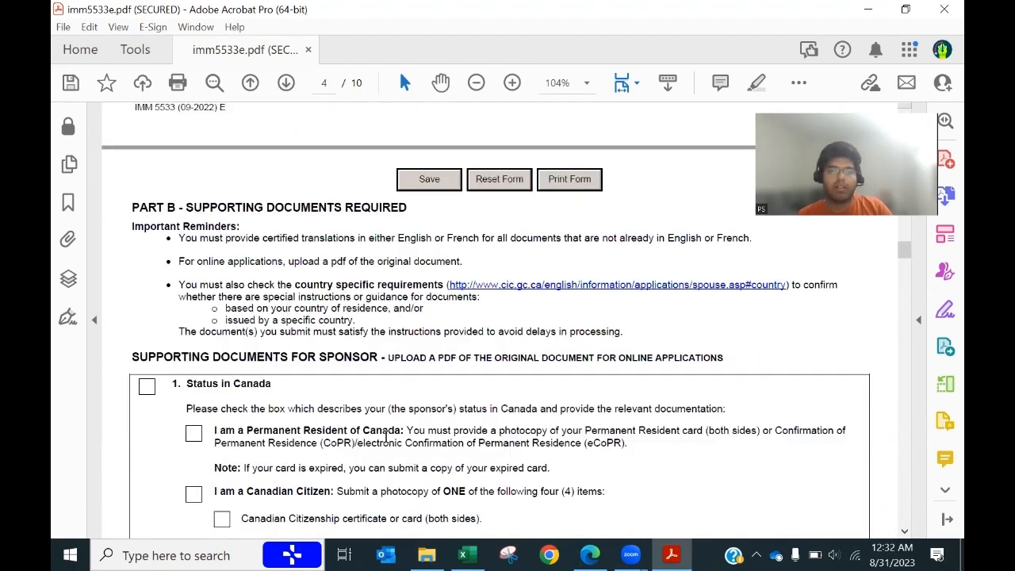
Step: Tick section 1 Status in Canada and 'I am a Permanent Resident of Canada'
{"action": "scroll", "coordinate": [386, 437], "scroll_direction": "down", "scroll_amount": 2}
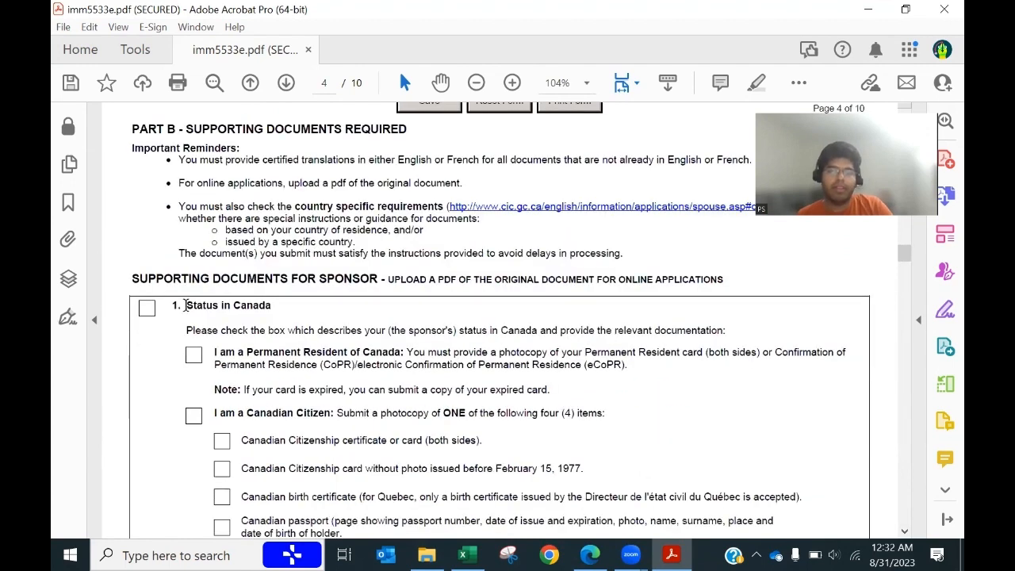
{"action": "scroll", "coordinate": [315, 218], "scroll_direction": "down", "scroll_amount": 2}
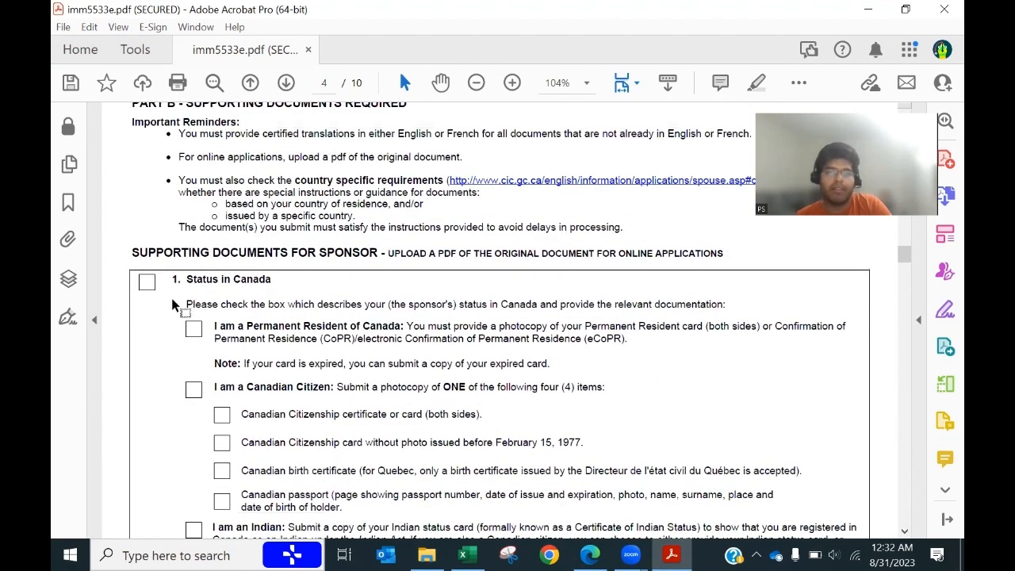
{"action": "scroll", "coordinate": [199, 291], "scroll_direction": "up", "scroll_amount": 1}
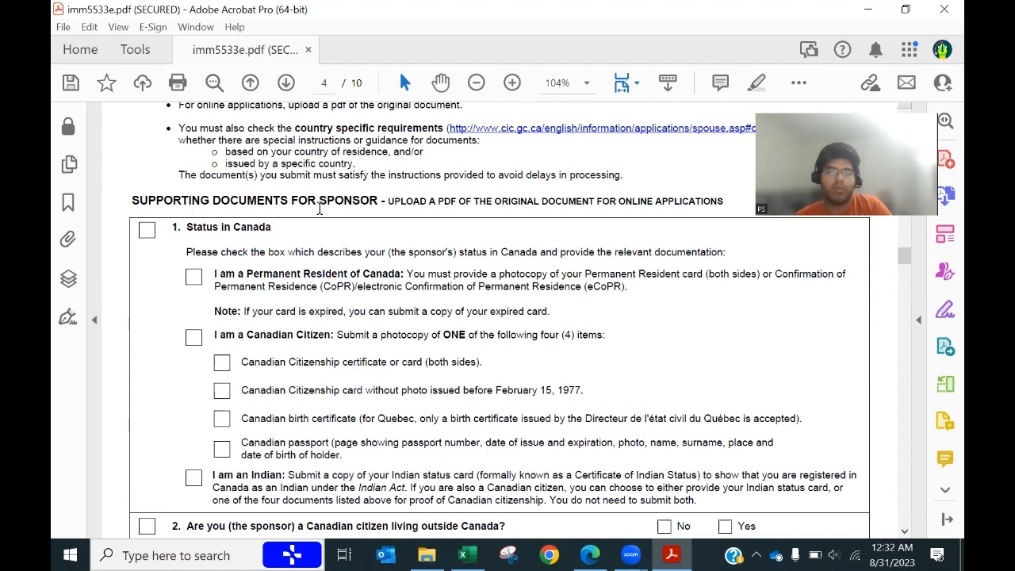
{"action": "double_click", "coordinate": [355, 201]}
{"action": "left_click", "coordinate": [147, 233]}
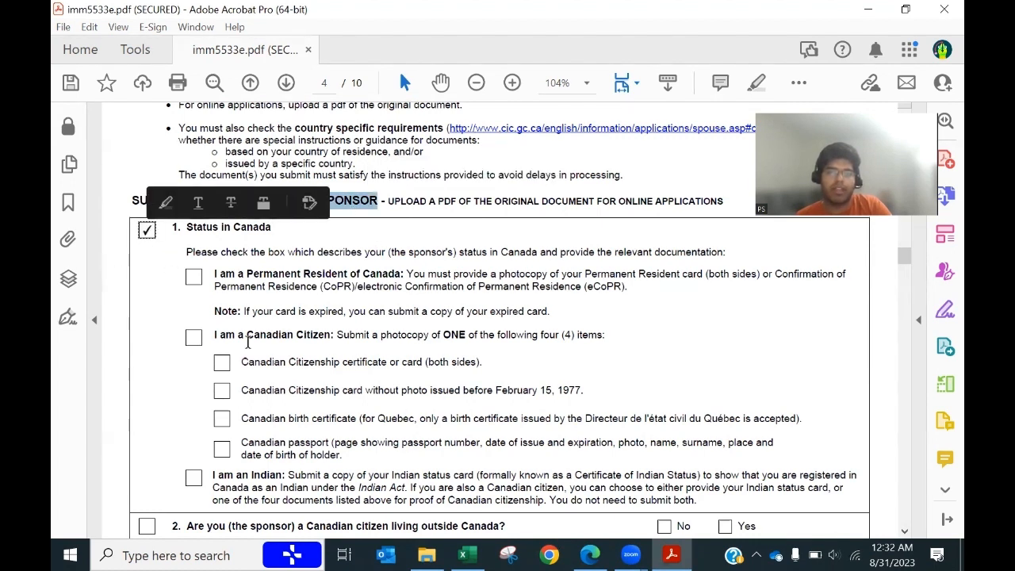
{"action": "left_click", "coordinate": [194, 276]}
{"action": "left_click_drag", "start_coordinate": [561, 275], "coordinate": [758, 276]}
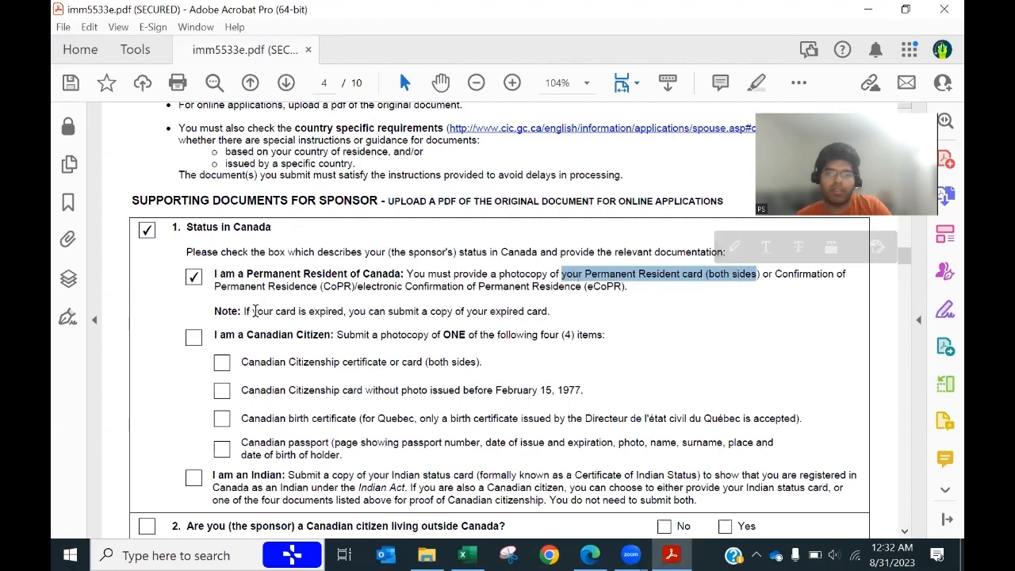
Step: Answer No to question 2 and question 3 about children
{"action": "scroll", "coordinate": [248, 311], "scroll_direction": "down", "scroll_amount": 5}
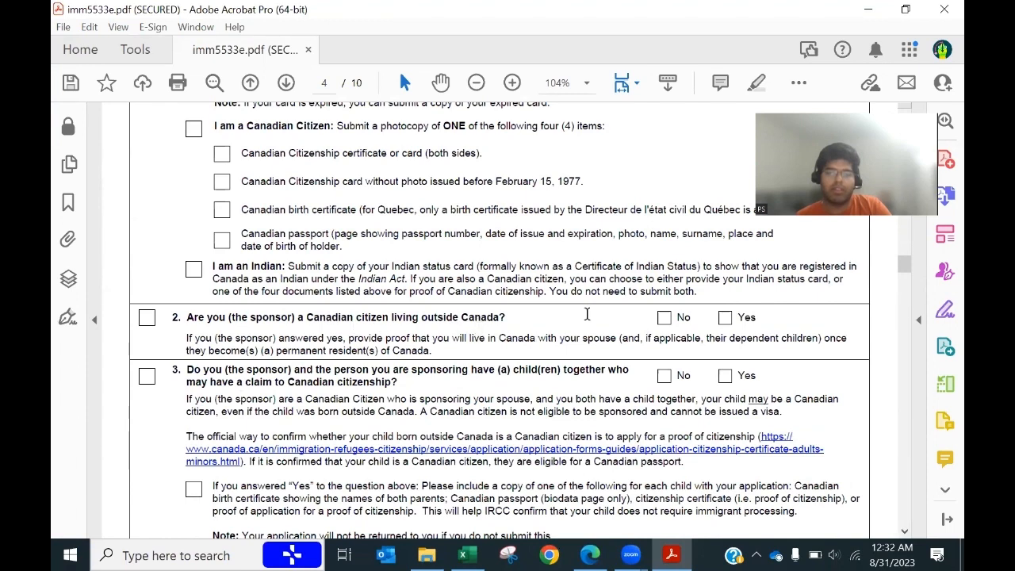
{"action": "left_click", "coordinate": [665, 321]}
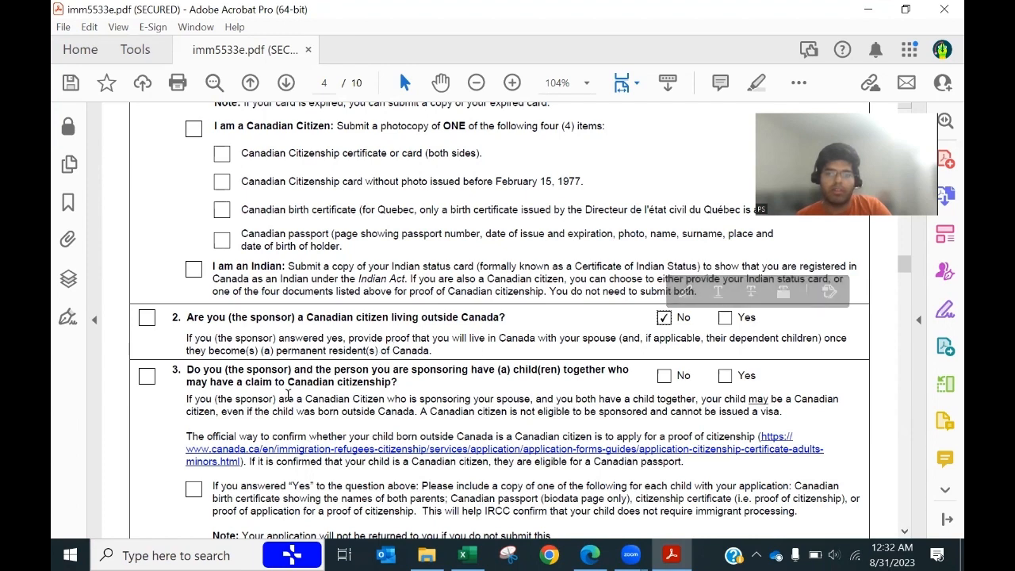
{"action": "scroll", "coordinate": [208, 361], "scroll_direction": "down", "scroll_amount": 2}
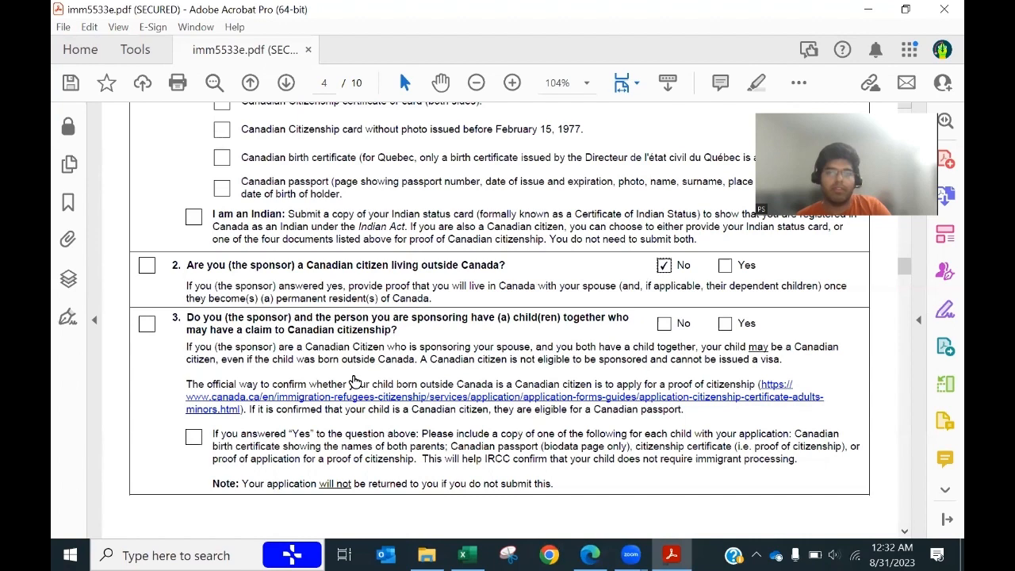
{"action": "left_click", "coordinate": [662, 324]}
Step: Tick the section 5 Employment/Source of Income checkbox
{"action": "scroll", "coordinate": [659, 322], "scroll_direction": "down", "scroll_amount": 1}
{"action": "scroll", "coordinate": [563, 384], "scroll_direction": "down", "scroll_amount": 7}
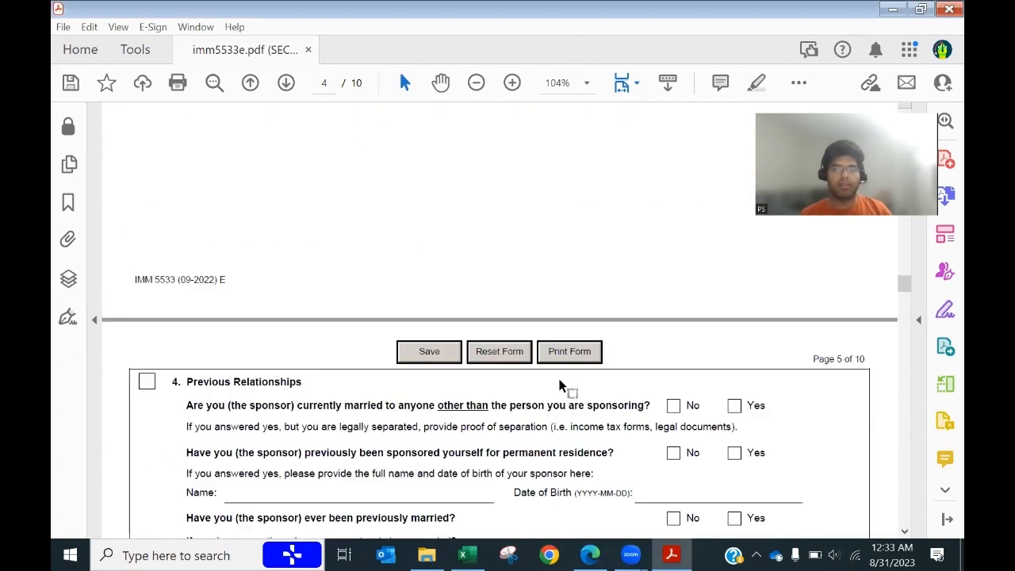
{"action": "scroll", "coordinate": [559, 385], "scroll_direction": "down", "scroll_amount": 3}
{"action": "scroll", "coordinate": [559, 384], "scroll_direction": "down", "scroll_amount": 1}
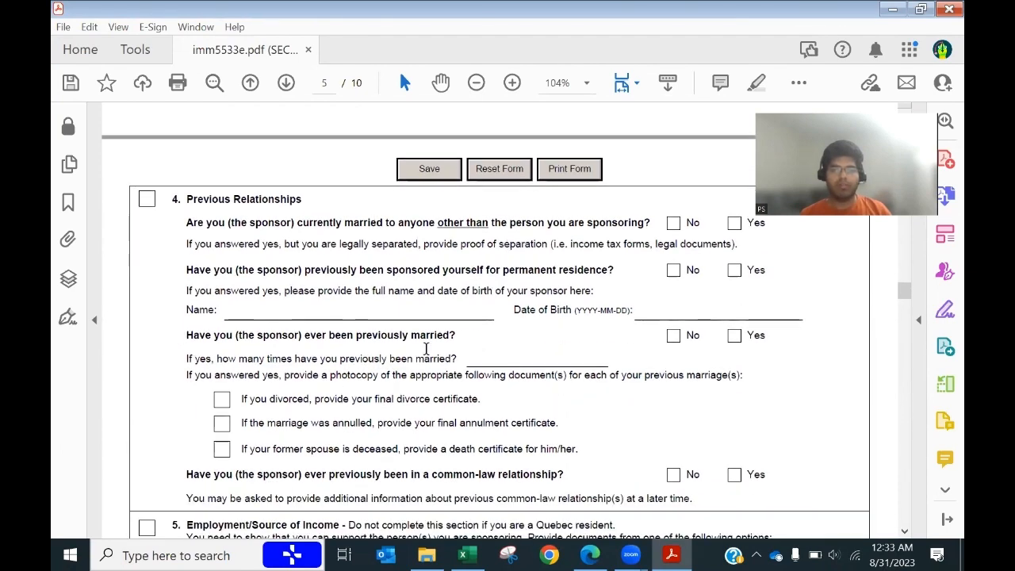
{"action": "scroll", "coordinate": [425, 349], "scroll_direction": "down", "scroll_amount": 3}
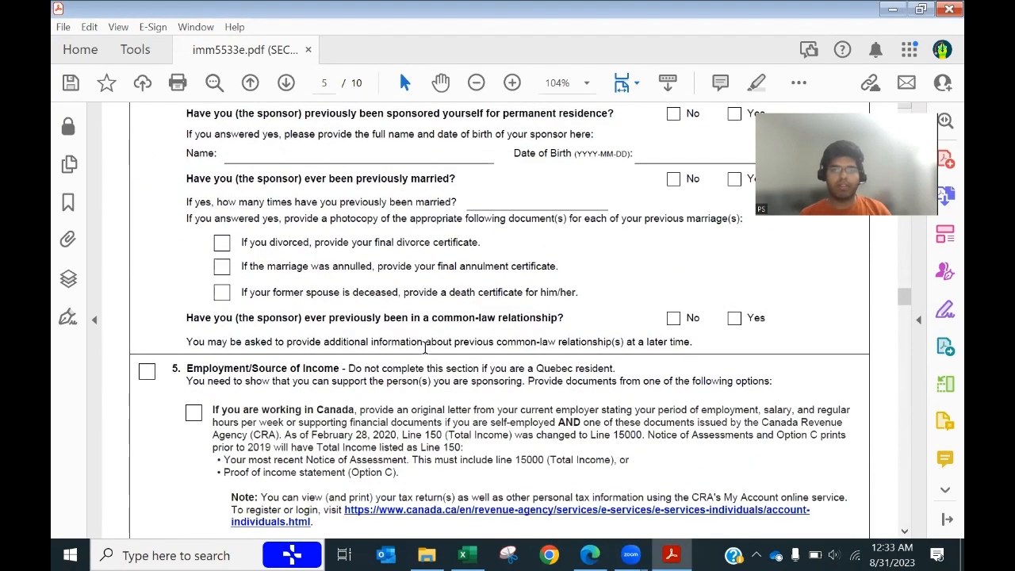
{"action": "scroll", "coordinate": [426, 349], "scroll_direction": "down", "scroll_amount": 2}
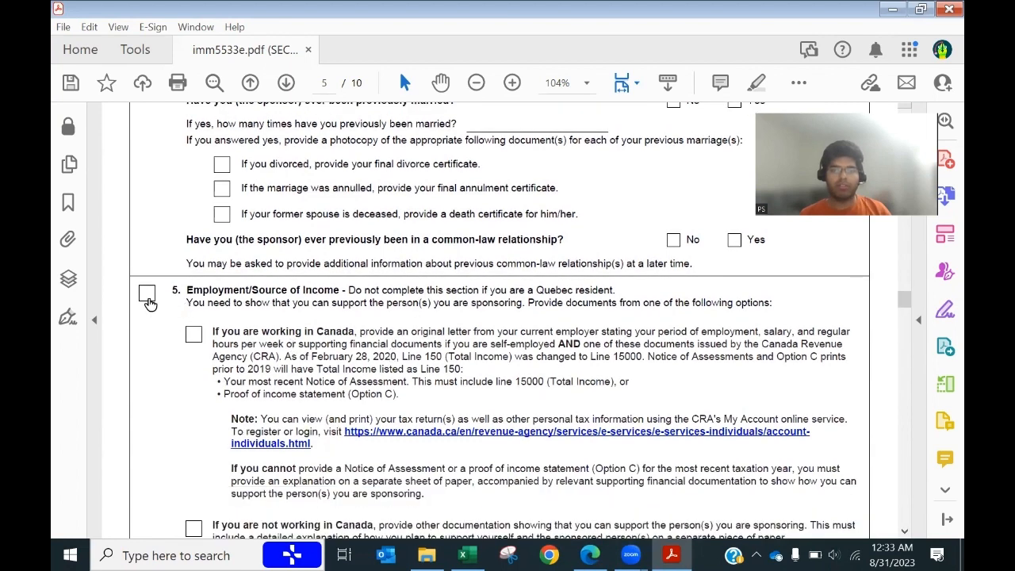
{"action": "left_click", "coordinate": [147, 295]}
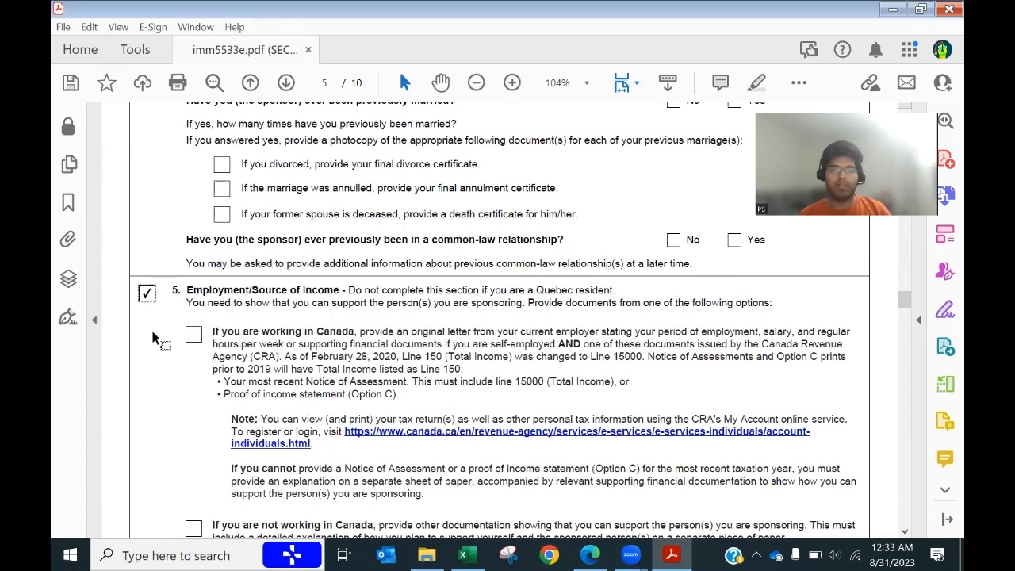
Step: Tick 'If you are working in Canada' under section 5, then move on to the sponsored persons section
{"action": "left_click", "coordinate": [193, 337]}
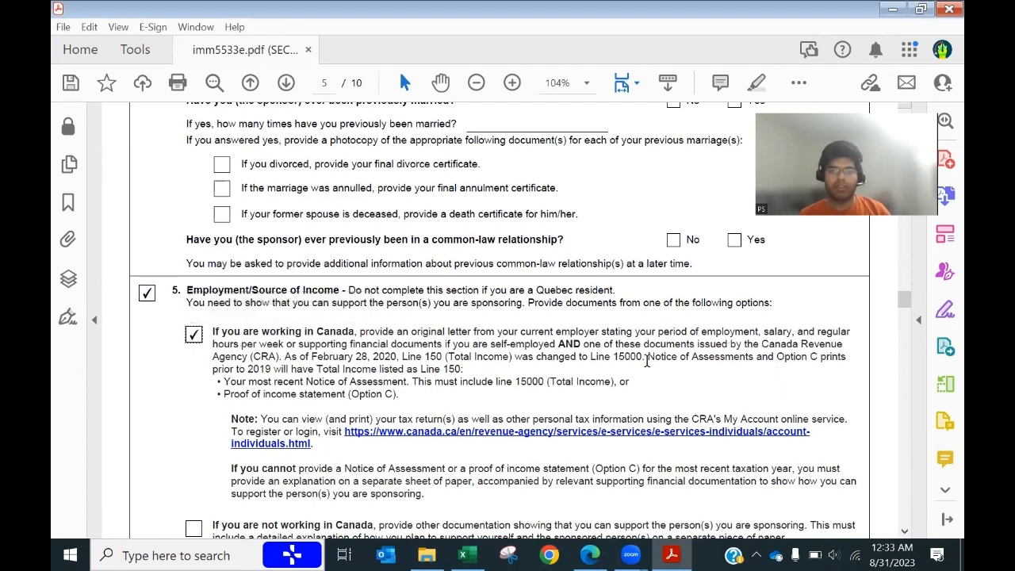
{"action": "left_click_drag", "start_coordinate": [647, 361], "coordinate": [753, 360]}
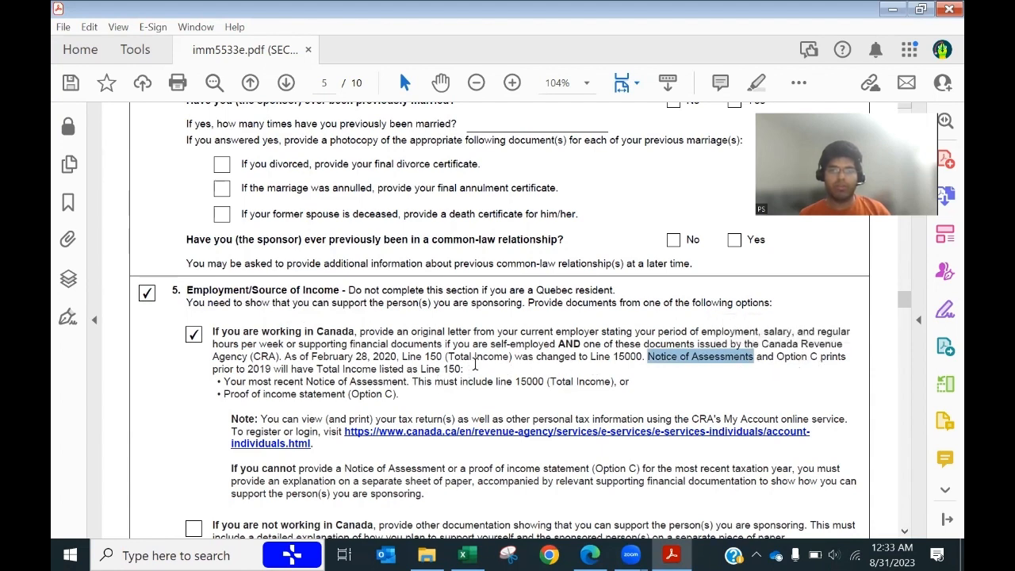
{"action": "scroll", "coordinate": [472, 362], "scroll_direction": "down", "scroll_amount": 3}
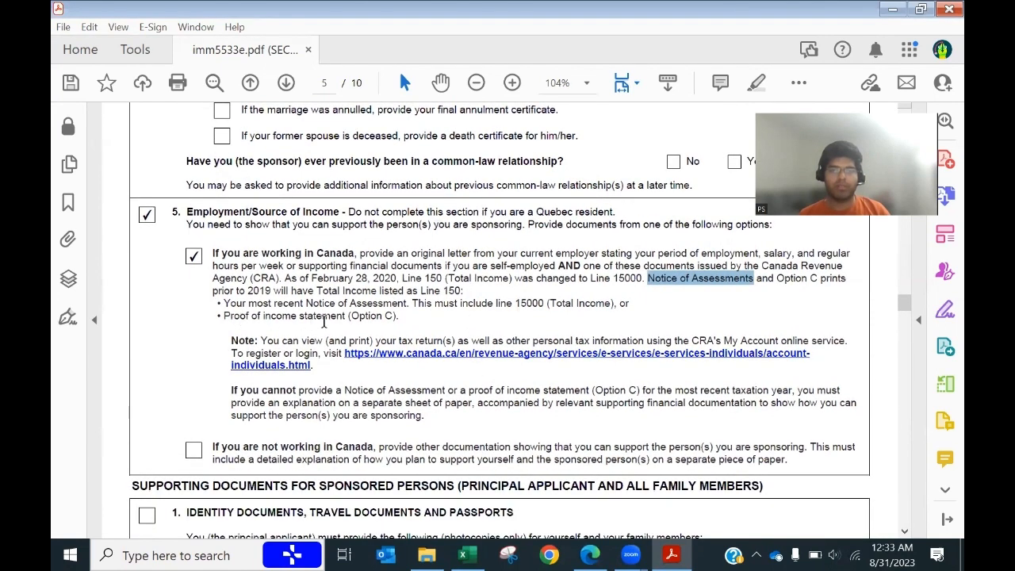
{"action": "left_click_drag", "start_coordinate": [224, 316], "coordinate": [345, 315]}
{"action": "scroll", "coordinate": [441, 394], "scroll_direction": "down", "scroll_amount": 3}
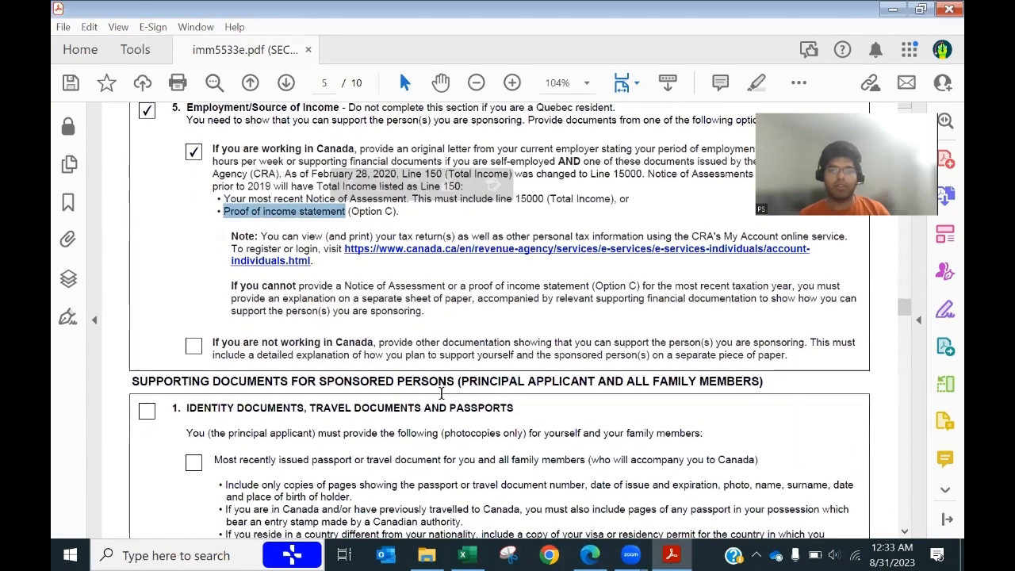
{"action": "scroll", "coordinate": [442, 394], "scroll_direction": "down", "scroll_amount": 3}
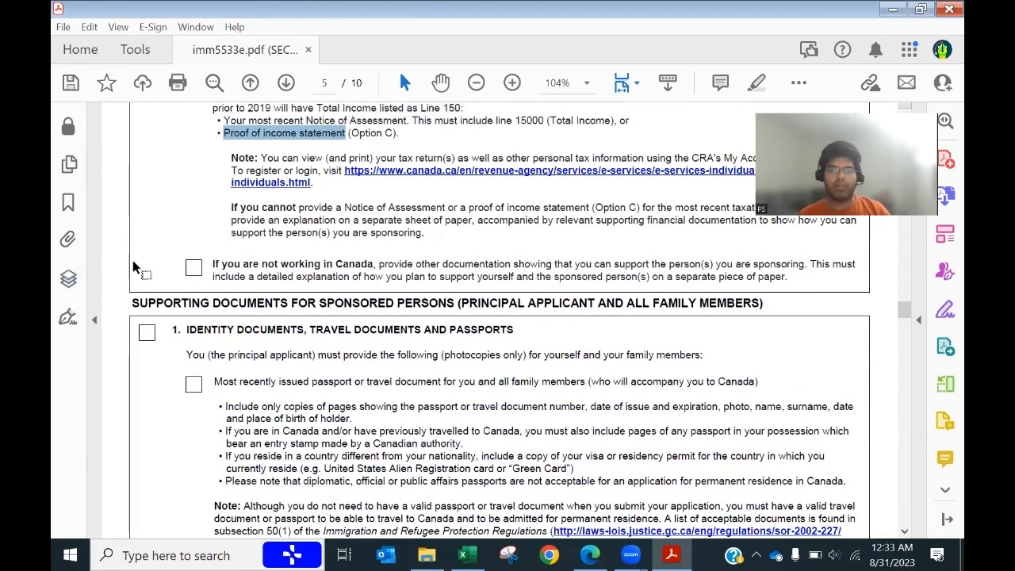
{"action": "scroll", "coordinate": [405, 373], "scroll_direction": "up", "scroll_amount": 3}
{"action": "scroll", "coordinate": [438, 322], "scroll_direction": "down", "scroll_amount": 3}
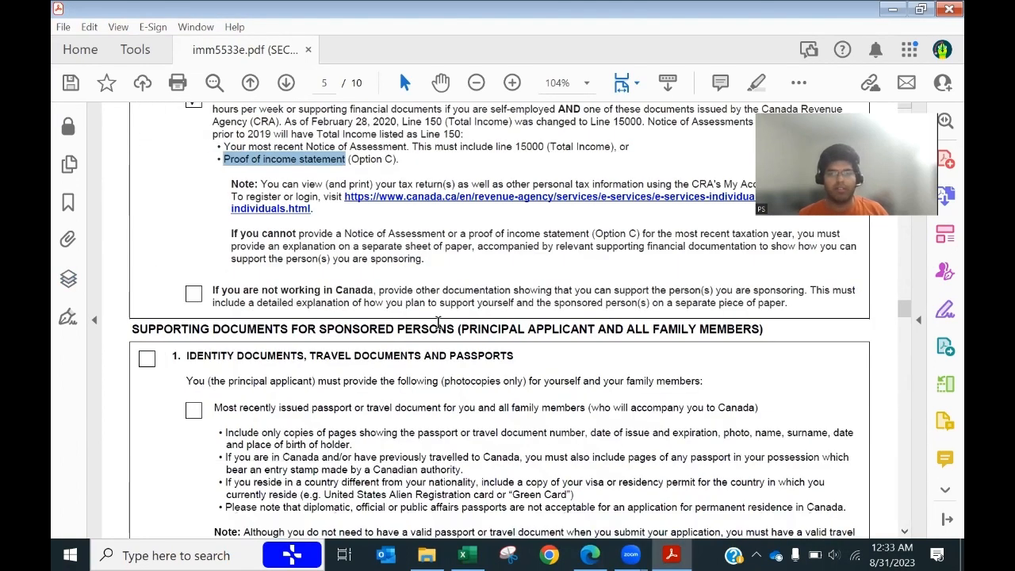
{"action": "scroll", "coordinate": [438, 323], "scroll_direction": "down", "scroll_amount": 2}
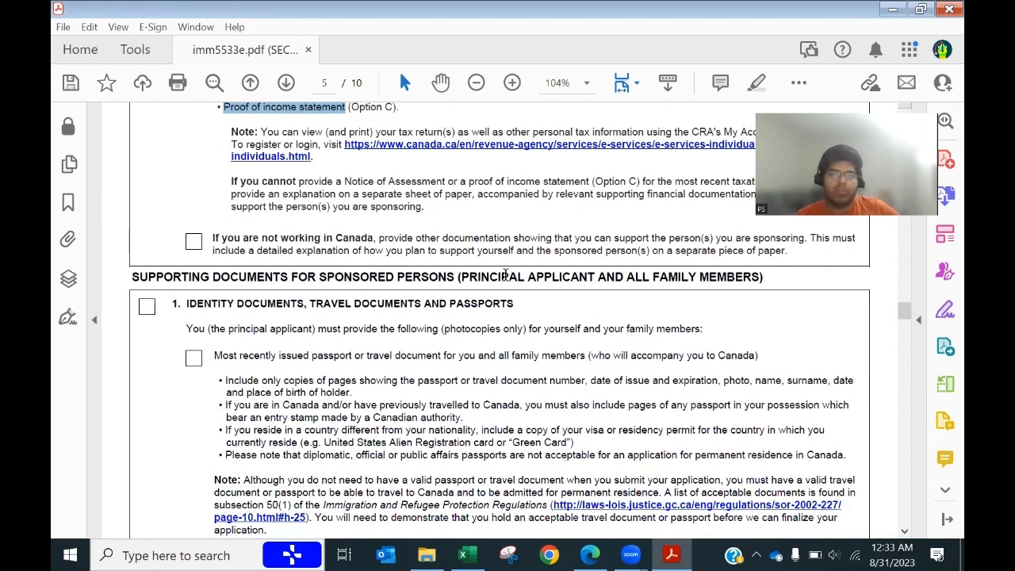
{"action": "left_click_drag", "start_coordinate": [461, 277], "coordinate": [763, 277]}
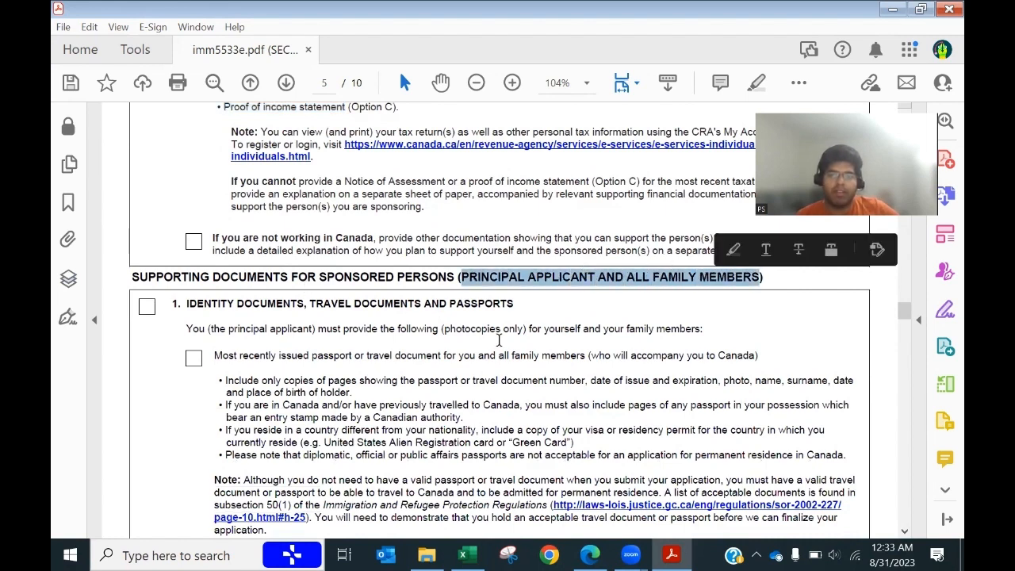
{"action": "scroll", "coordinate": [763, 273], "scroll_direction": "down", "scroll_amount": 3}
Step: Tick section 1 Identity Documents and its passport/travel document item for the sponsored persons
{"action": "left_click", "coordinate": [146, 228]}
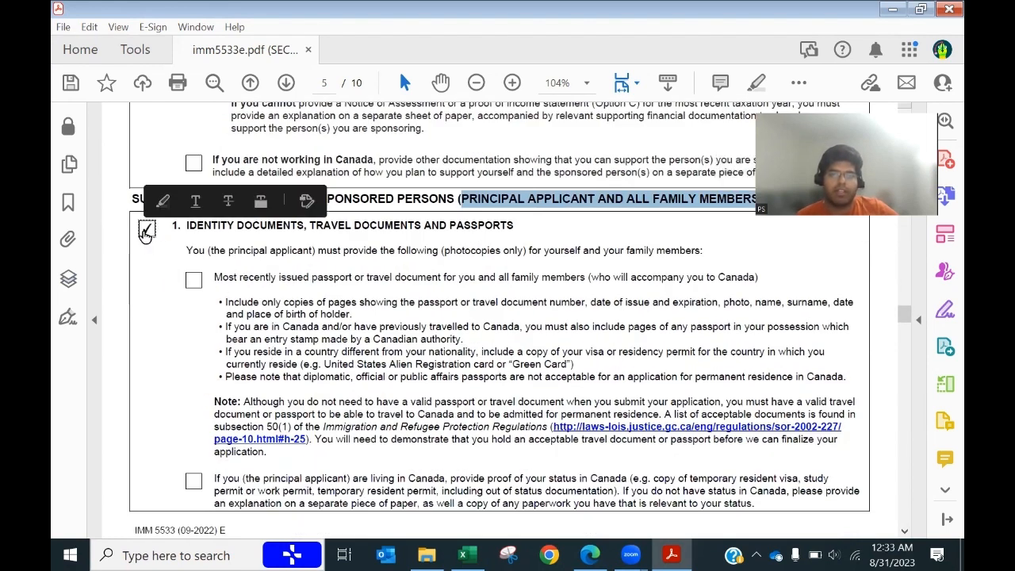
{"action": "left_click", "coordinate": [195, 282]}
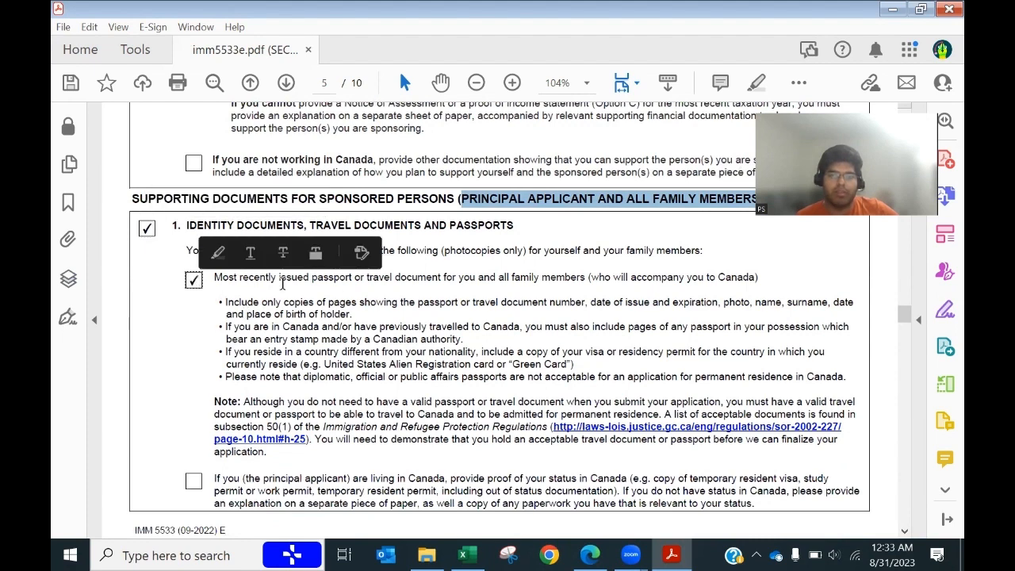
{"action": "left_click_drag", "start_coordinate": [312, 279], "coordinate": [352, 282]}
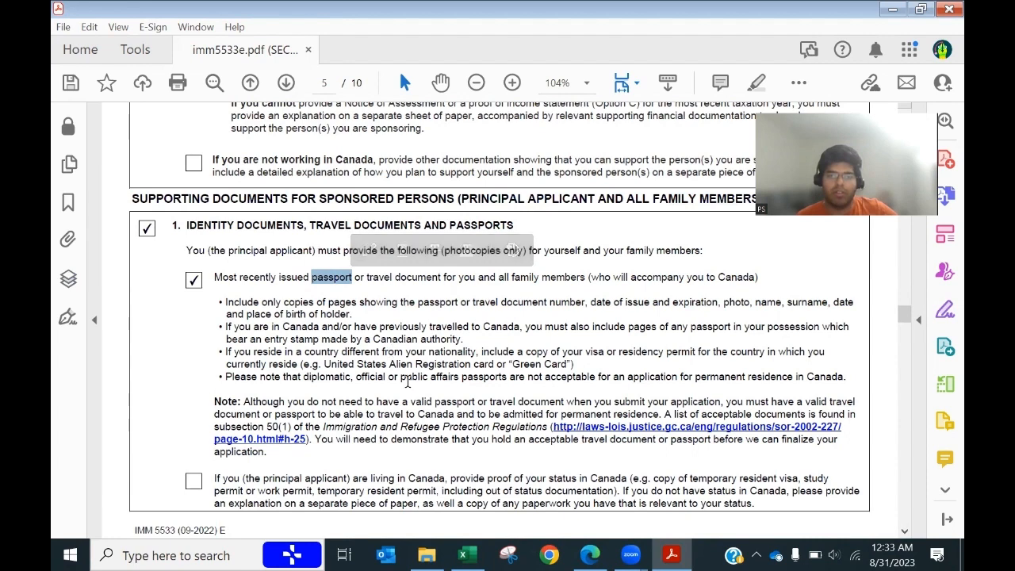
{"action": "scroll", "coordinate": [472, 371], "scroll_direction": "down", "scroll_amount": 1}
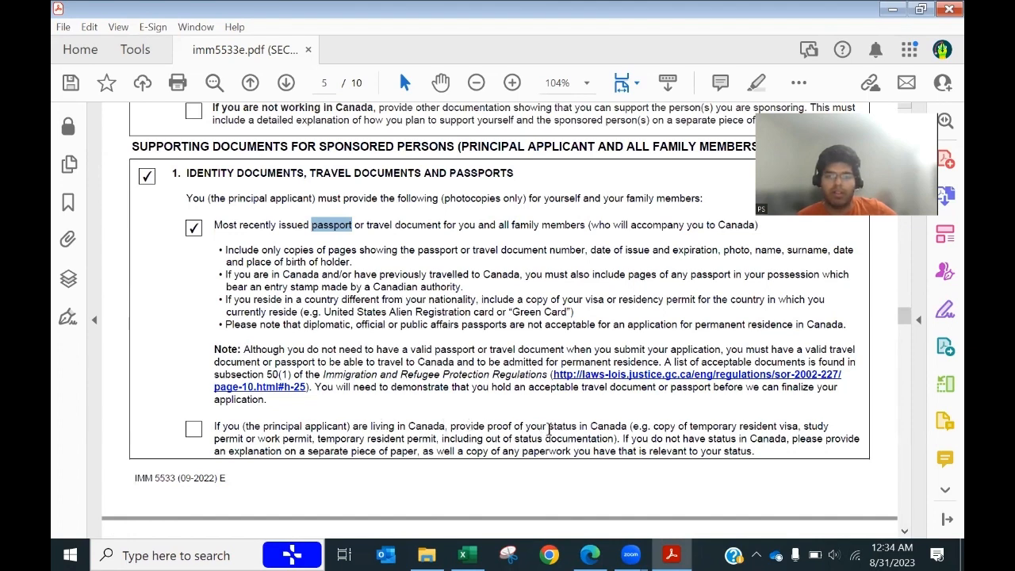
{"action": "scroll", "coordinate": [397, 413], "scroll_direction": "down", "scroll_amount": 5}
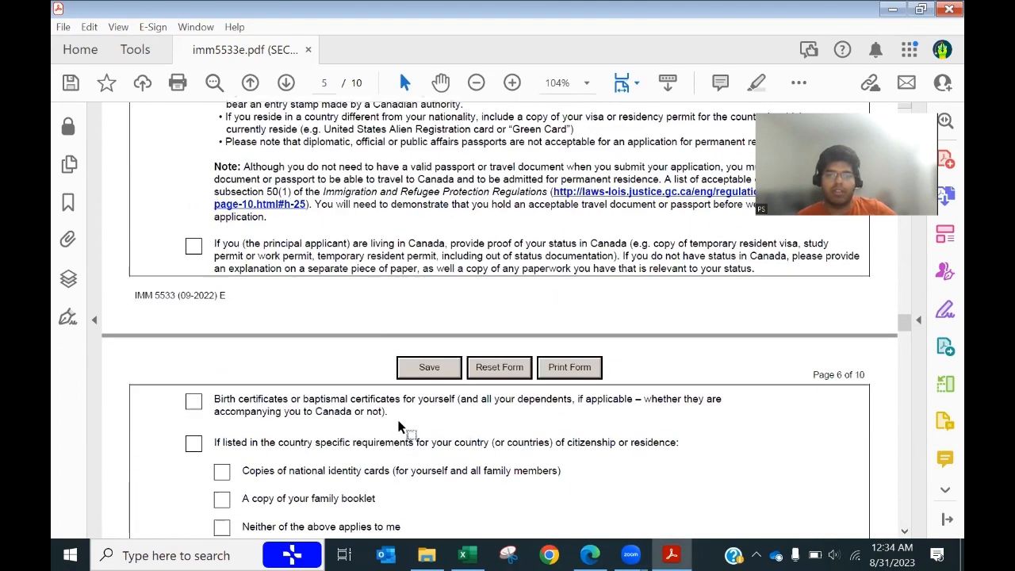
Step: Tick Birth certificates, National identity cards and Country-specific requirements on page 6
{"action": "left_click", "coordinate": [196, 300]}
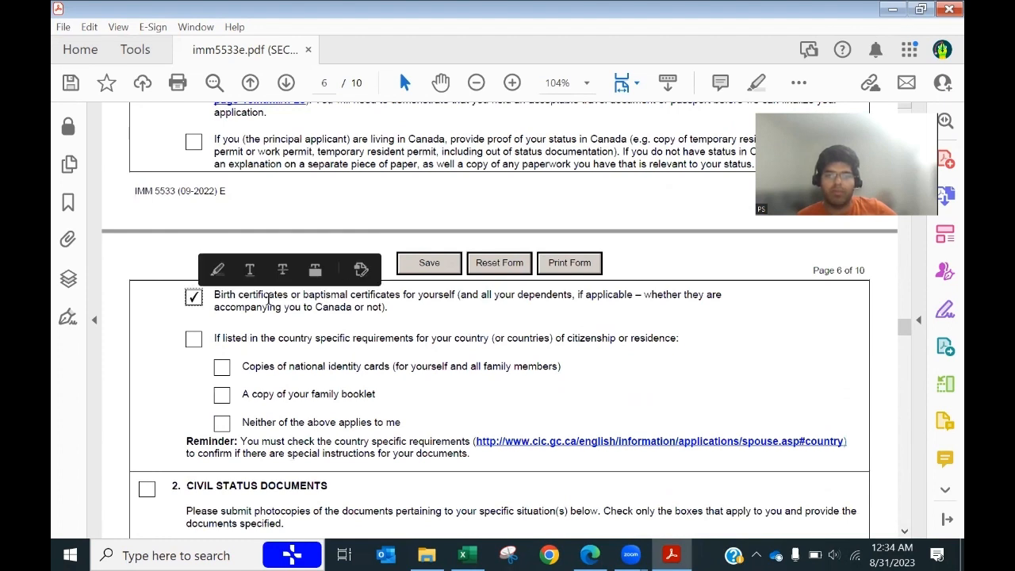
{"action": "scroll", "coordinate": [329, 390], "scroll_direction": "down", "scroll_amount": 1}
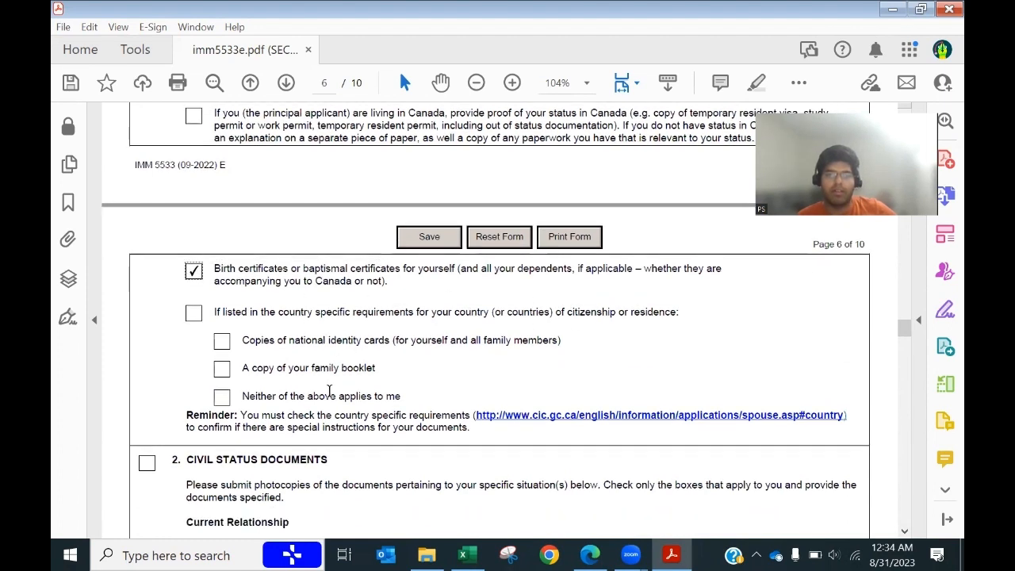
{"action": "scroll", "coordinate": [329, 390], "scroll_direction": "down", "scroll_amount": 1}
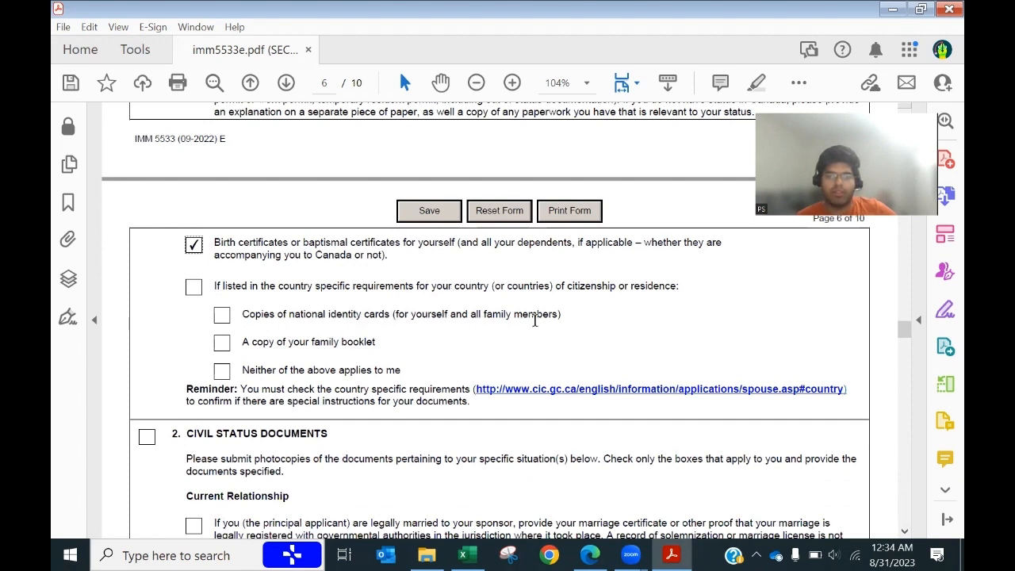
{"action": "left_click", "coordinate": [221, 314]}
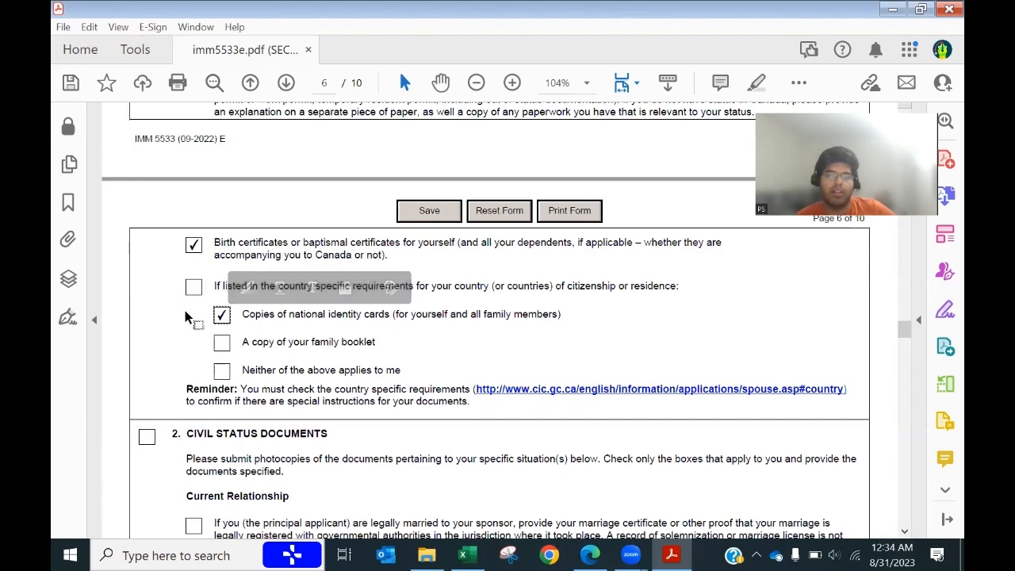
{"action": "left_click", "coordinate": [193, 287]}
{"action": "scroll", "coordinate": [163, 362], "scroll_direction": "down", "scroll_amount": 4}
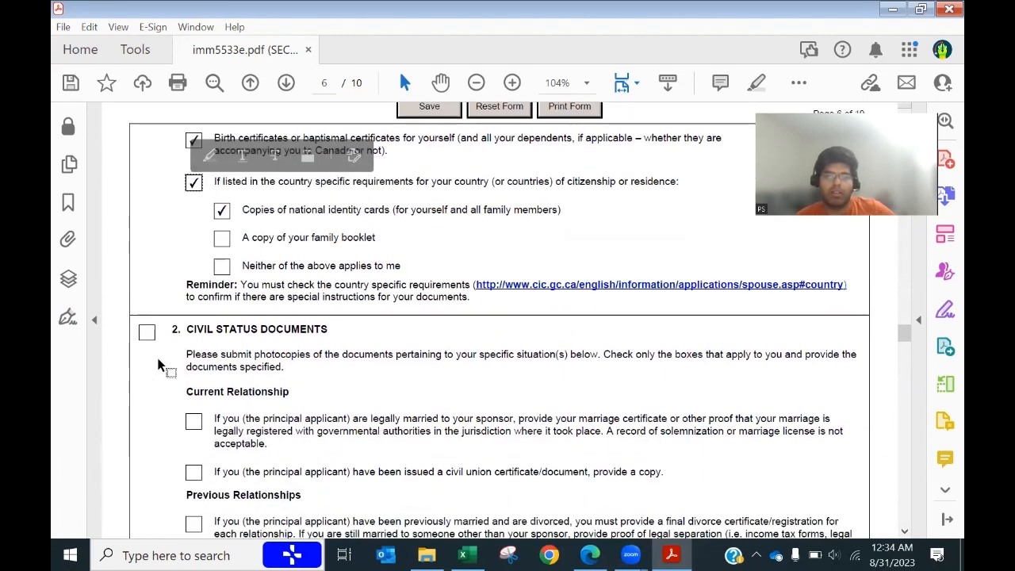
{"action": "scroll", "coordinate": [158, 363], "scroll_direction": "down", "scroll_amount": 3}
{"action": "scroll", "coordinate": [158, 364], "scroll_direction": "up", "scroll_amount": 3}
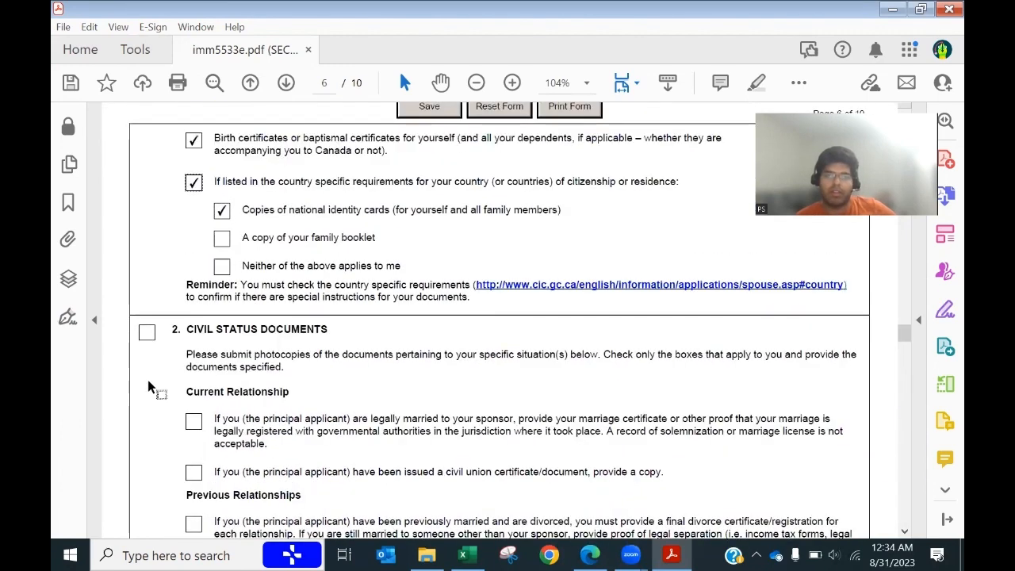
{"action": "scroll", "coordinate": [151, 387], "scroll_direction": "down", "scroll_amount": 2}
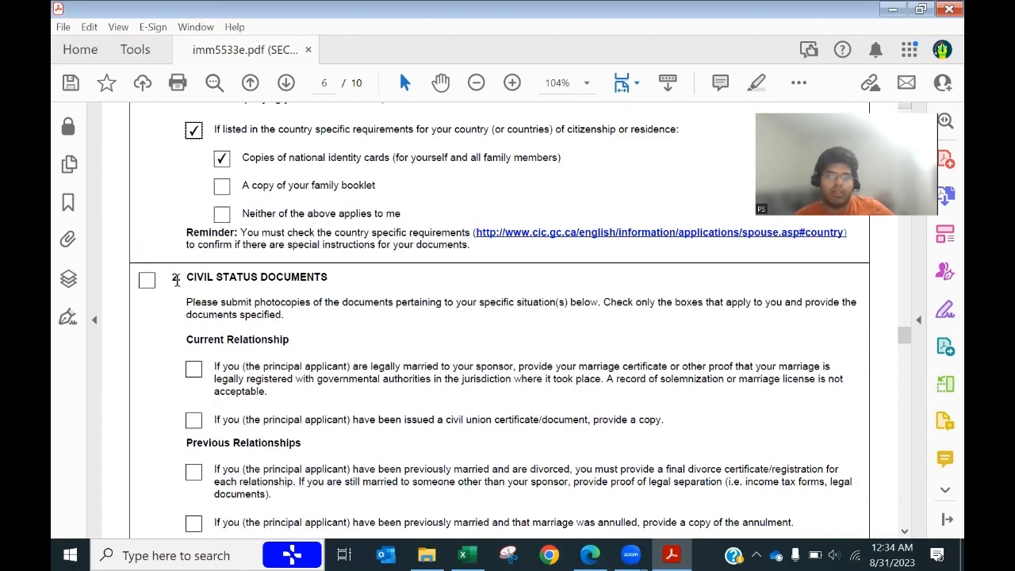
Step: Tick section 2 Civil Status Documents and the legally-married-to-sponsor marriage certificate item
{"action": "left_click", "coordinate": [149, 281]}
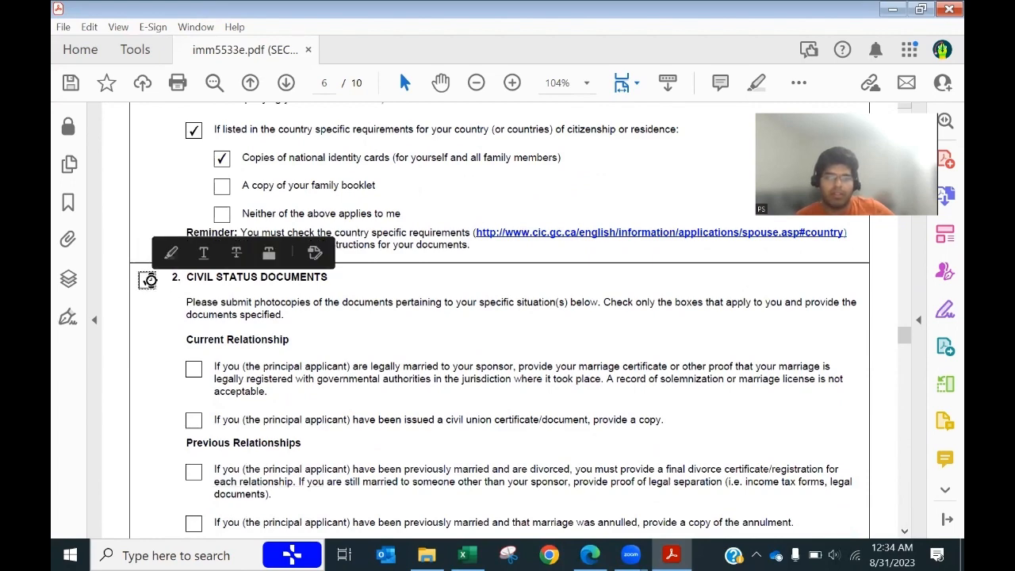
{"action": "scroll", "coordinate": [254, 396], "scroll_direction": "down", "scroll_amount": 3}
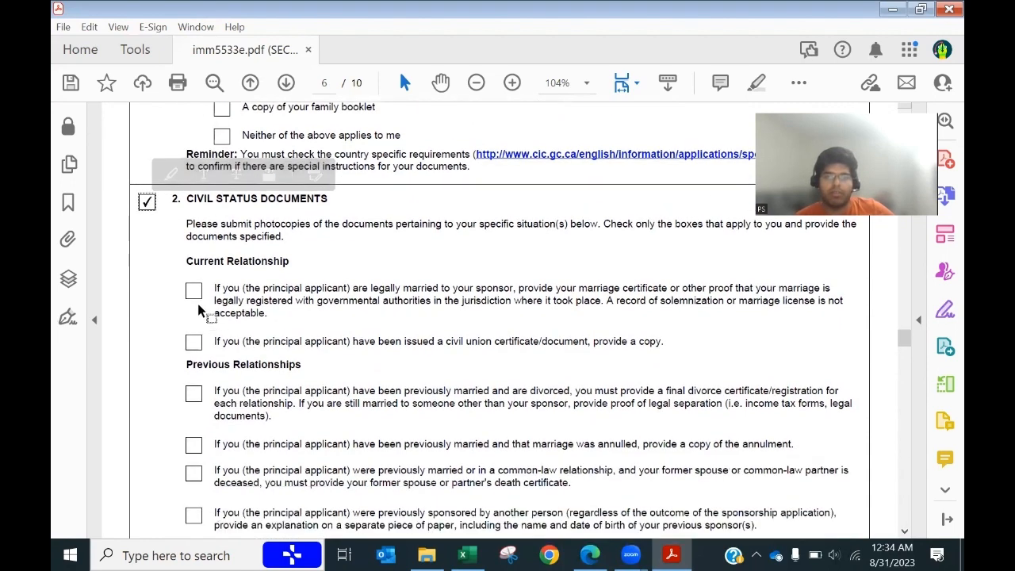
{"action": "left_click", "coordinate": [194, 292]}
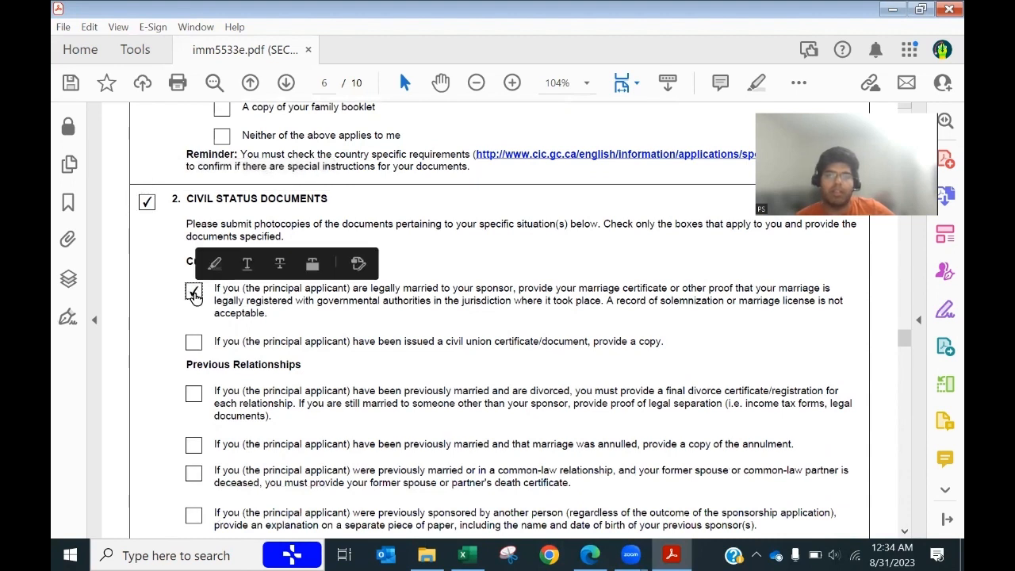
{"action": "left_click_drag", "start_coordinate": [579, 289], "coordinate": [667, 289]}
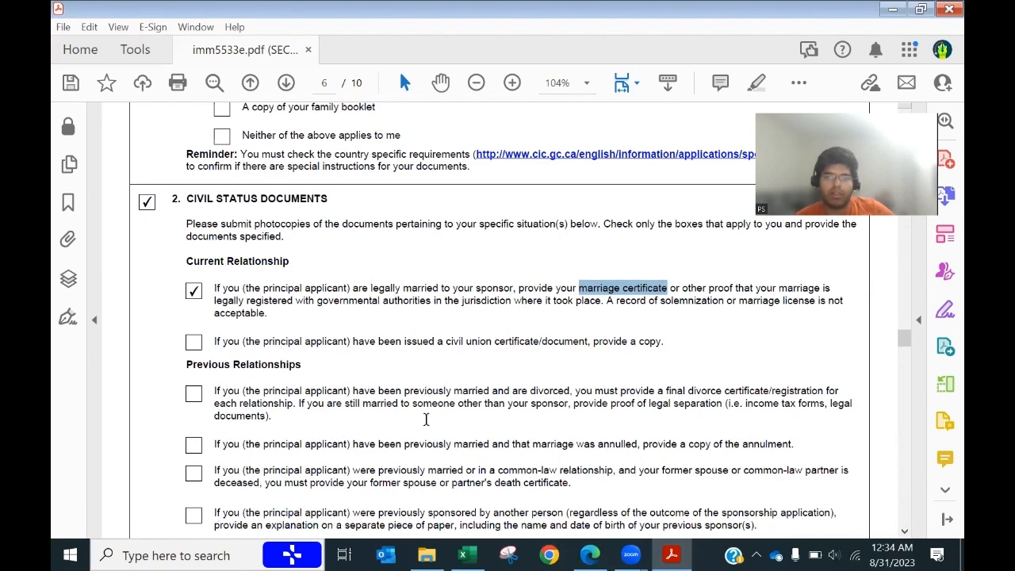
Step: Tick 'None of the above apply to me' and move on to page 7
{"action": "scroll", "coordinate": [426, 420], "scroll_direction": "down", "scroll_amount": 1}
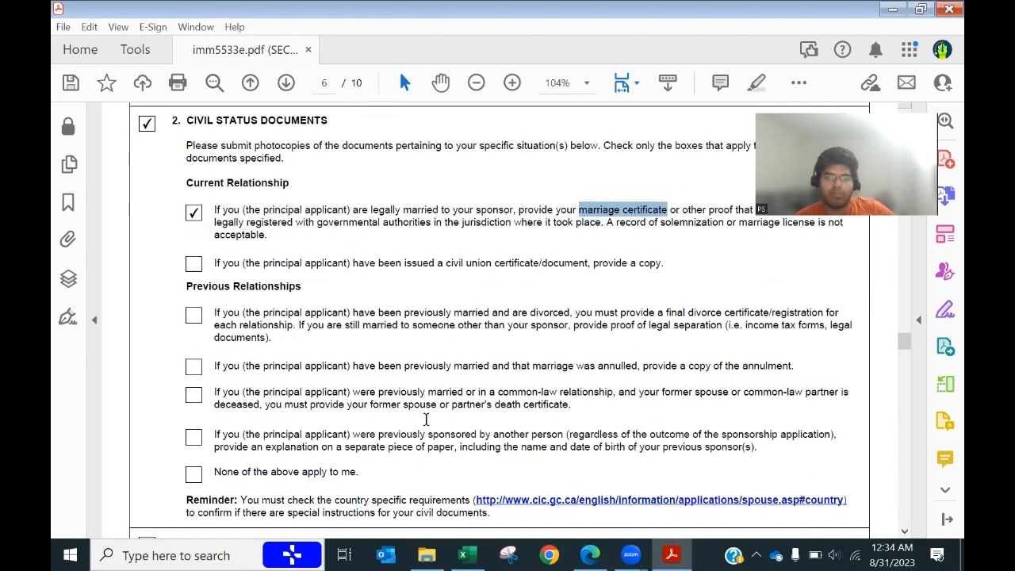
{"action": "left_click", "coordinate": [193, 474]}
{"action": "scroll", "coordinate": [481, 430], "scroll_direction": "down", "scroll_amount": 1}
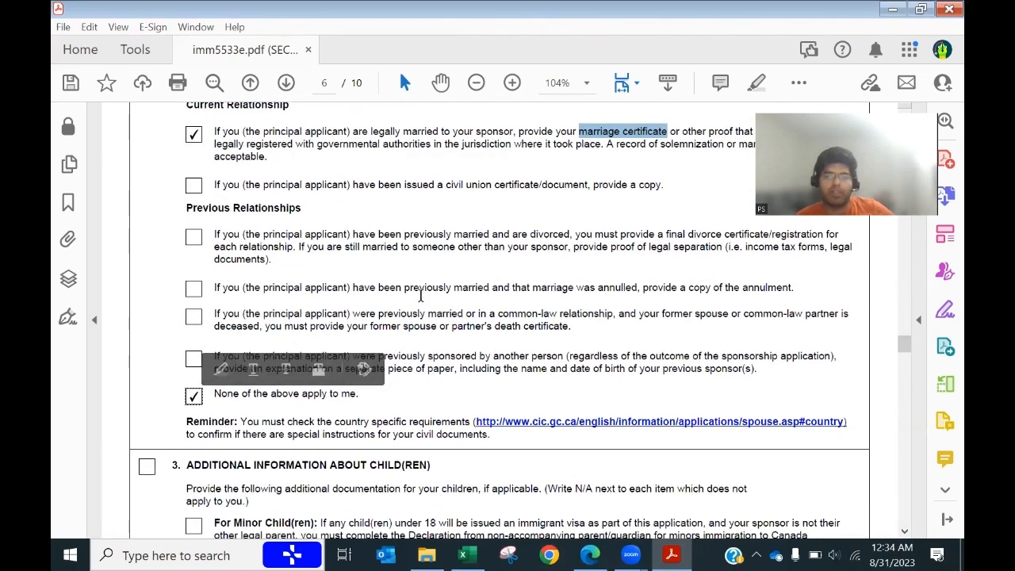
{"action": "scroll", "coordinate": [377, 388], "scroll_direction": "down", "scroll_amount": 1}
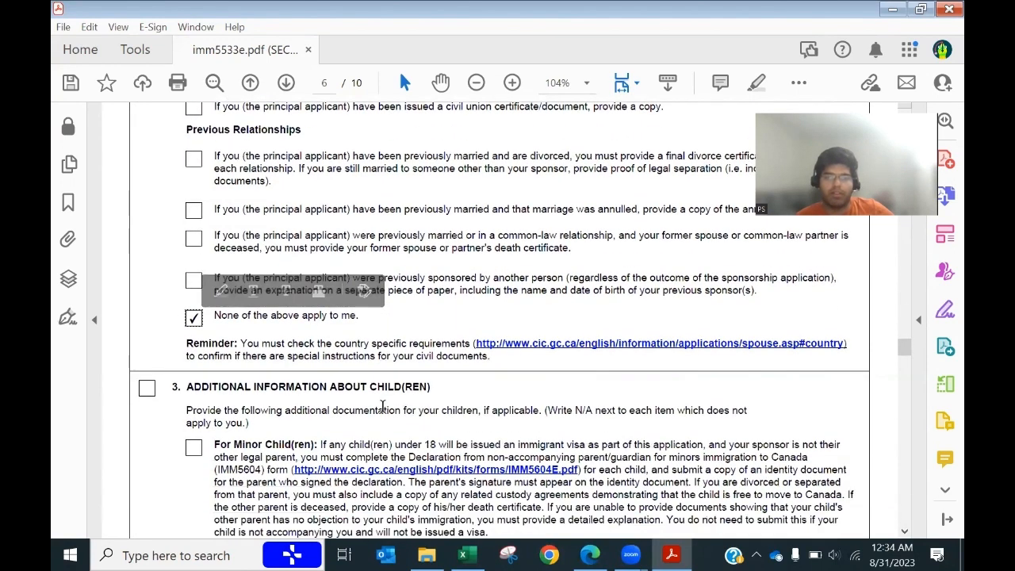
{"action": "scroll", "coordinate": [249, 228], "scroll_direction": "up", "scroll_amount": 1}
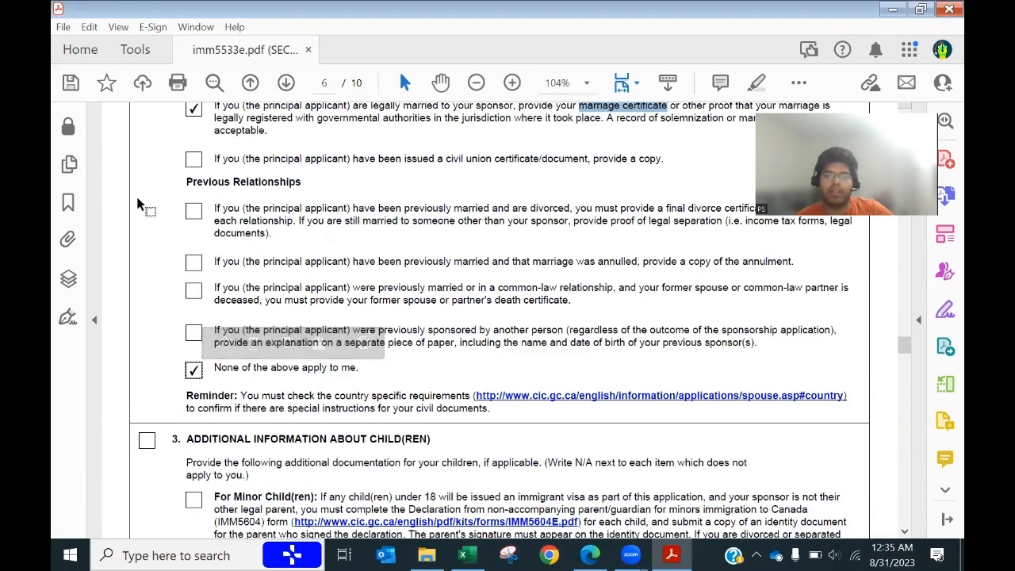
{"action": "scroll", "coordinate": [396, 449], "scroll_direction": "down", "scroll_amount": 1}
{"action": "scroll", "coordinate": [396, 449], "scroll_direction": "down", "scroll_amount": 3}
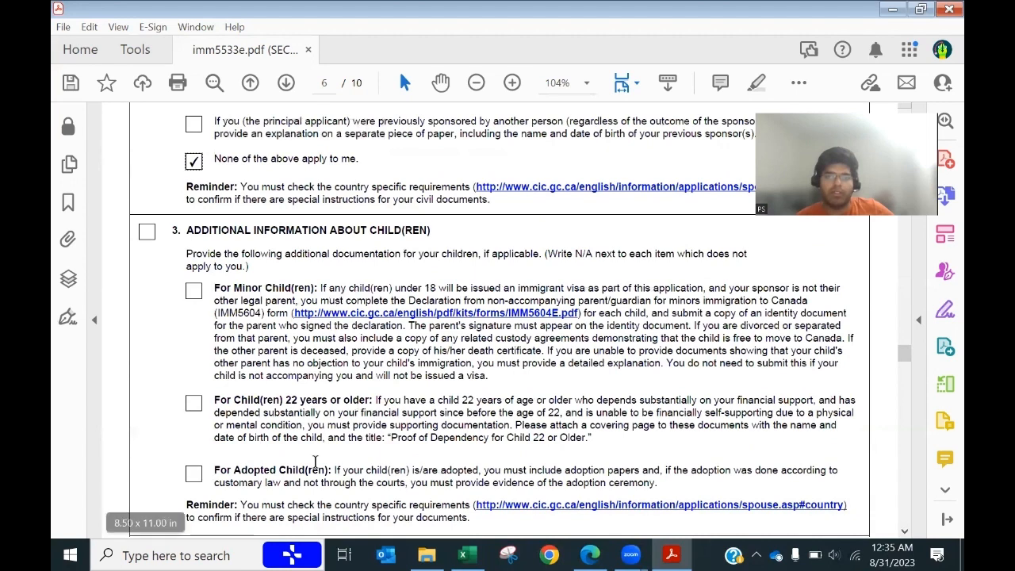
{"action": "scroll", "coordinate": [278, 464], "scroll_direction": "down", "scroll_amount": 1}
{"action": "scroll", "coordinate": [278, 464], "scroll_direction": "down", "scroll_amount": 2}
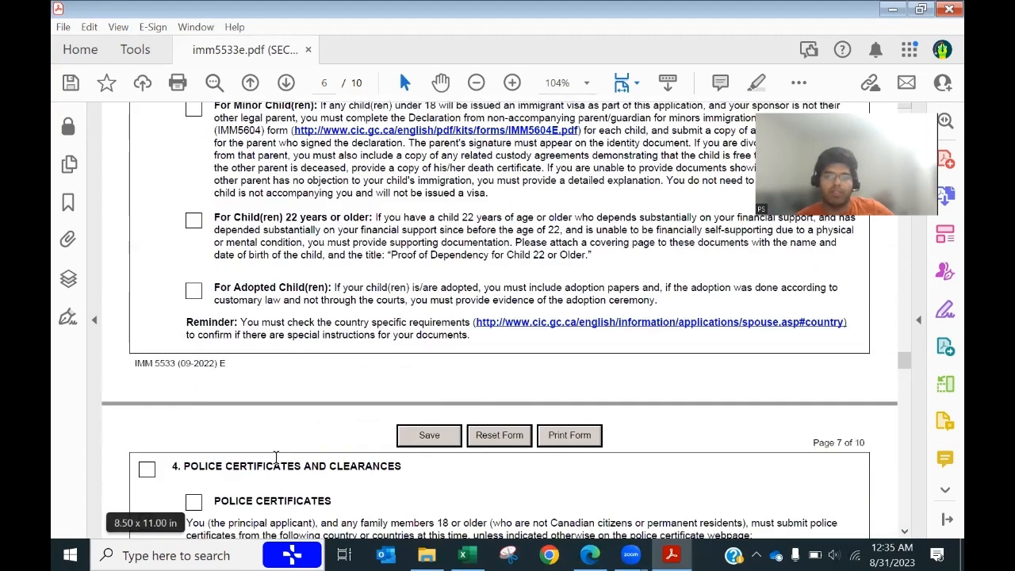
{"action": "scroll", "coordinate": [276, 457], "scroll_direction": "down", "scroll_amount": 3}
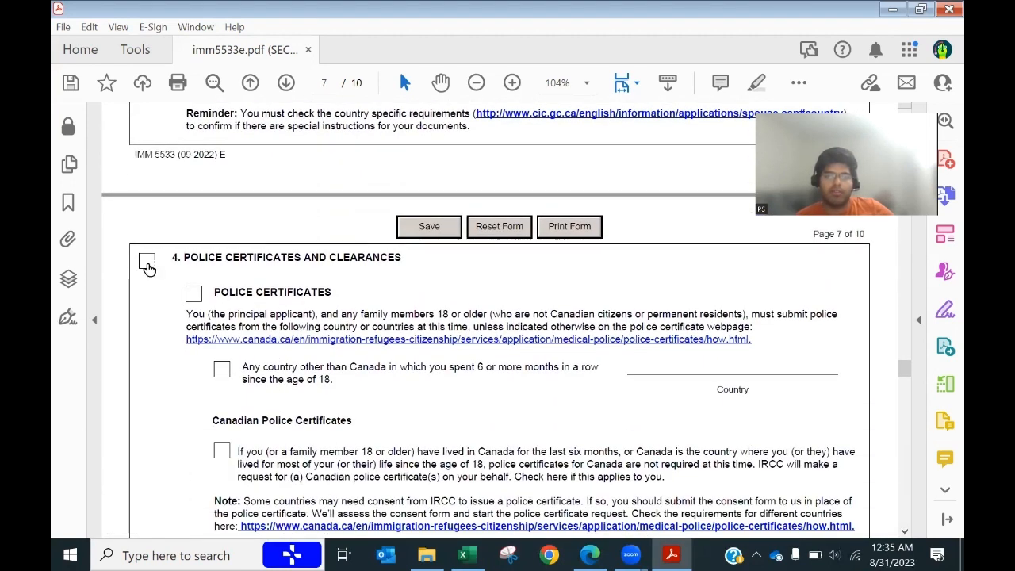
Step: Tick section 4 Police Certificates and the other-country item, entering INDIA as the country
{"action": "left_click", "coordinate": [146, 263]}
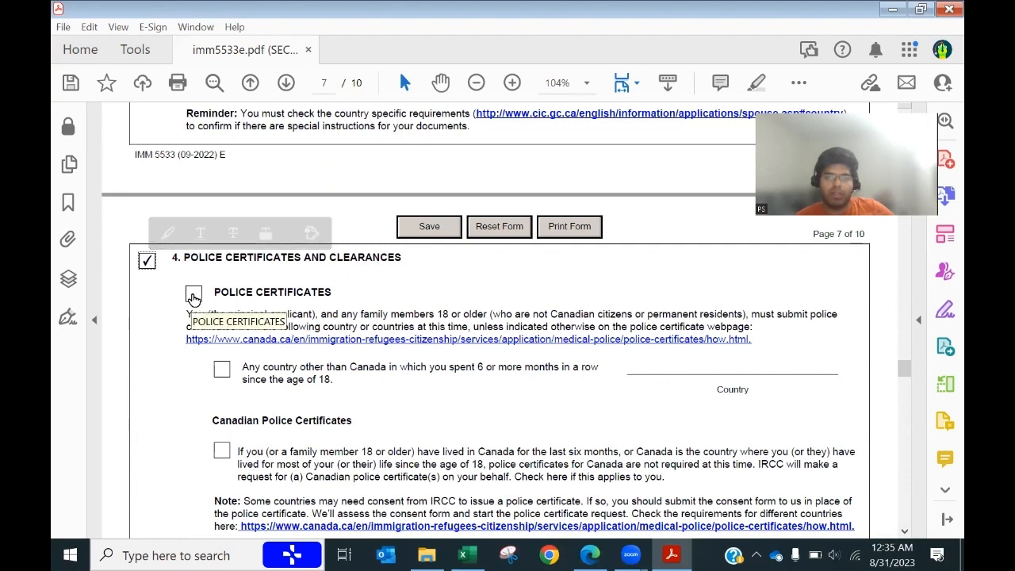
{"action": "left_click", "coordinate": [193, 295]}
{"action": "scroll", "coordinate": [195, 407], "scroll_direction": "down", "scroll_amount": 1}
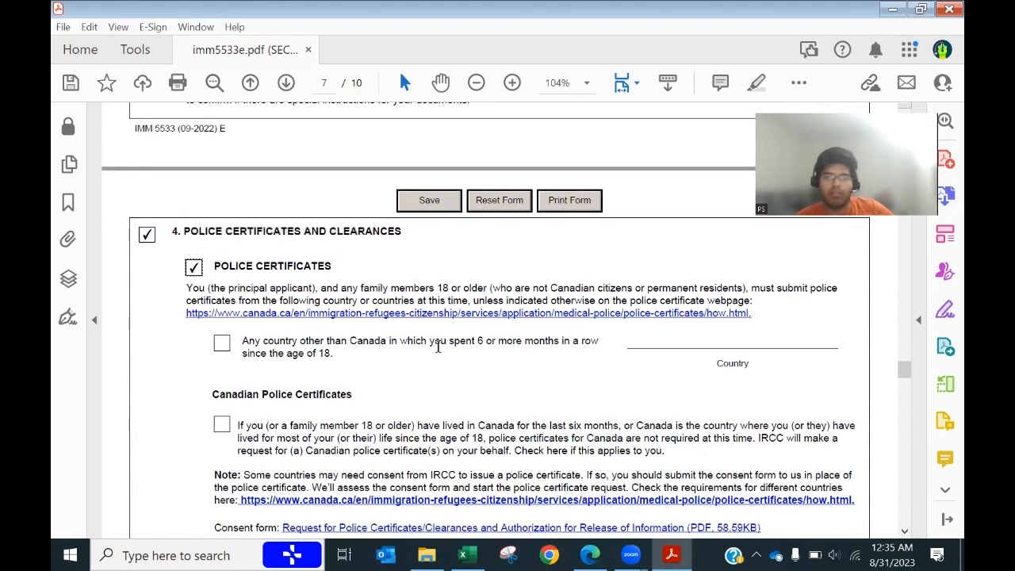
{"action": "left_click_drag", "start_coordinate": [429, 340], "coordinate": [599, 345]}
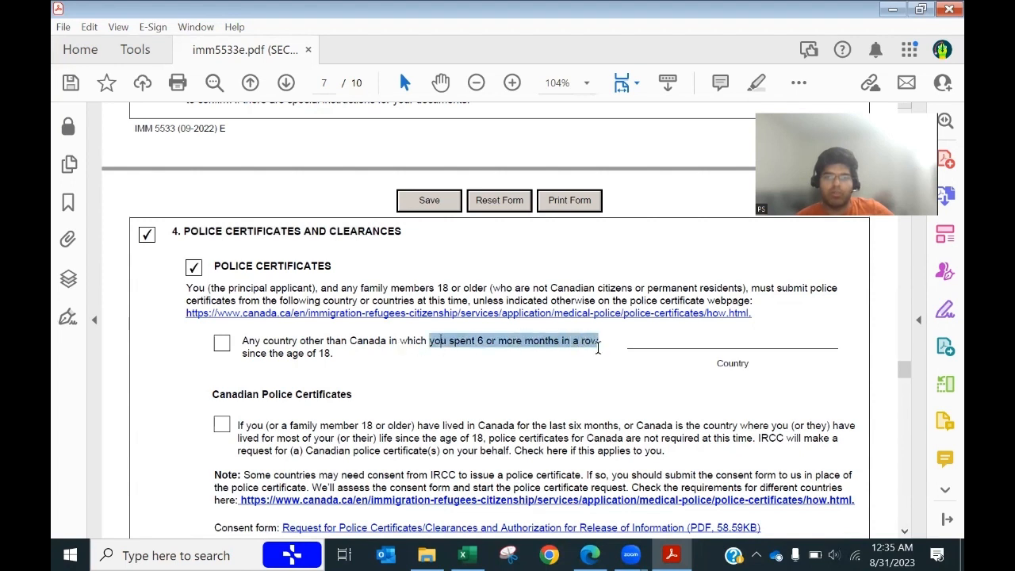
{"action": "left_click_drag", "start_coordinate": [441, 341], "coordinate": [591, 353]}
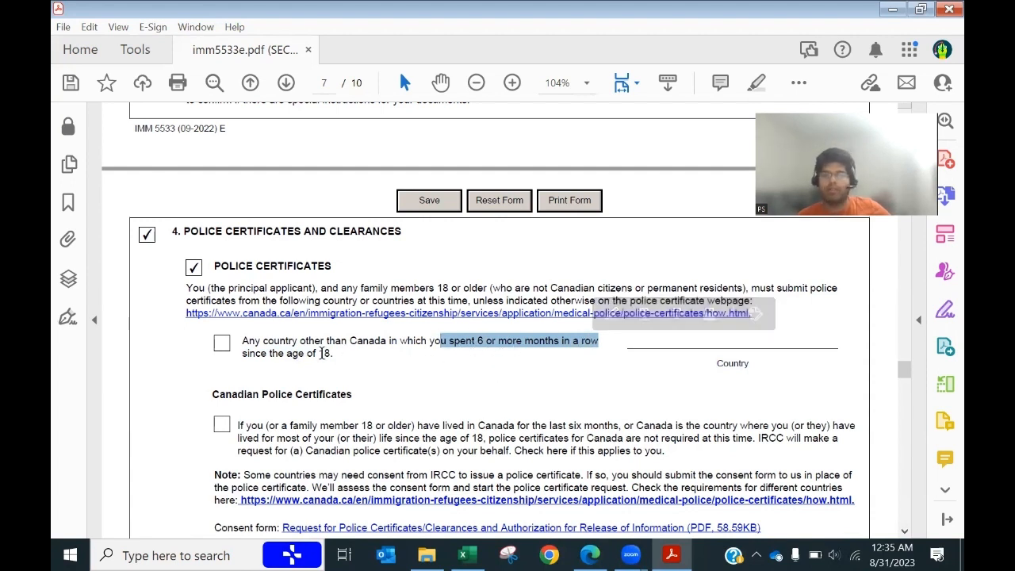
{"action": "left_click", "coordinate": [222, 343]}
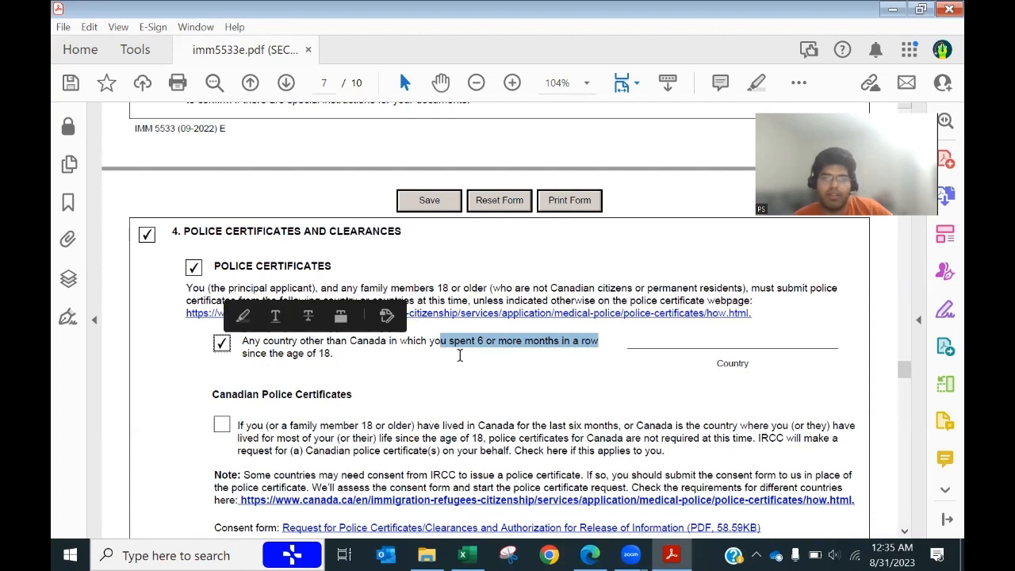
{"action": "left_click", "coordinate": [754, 338]}
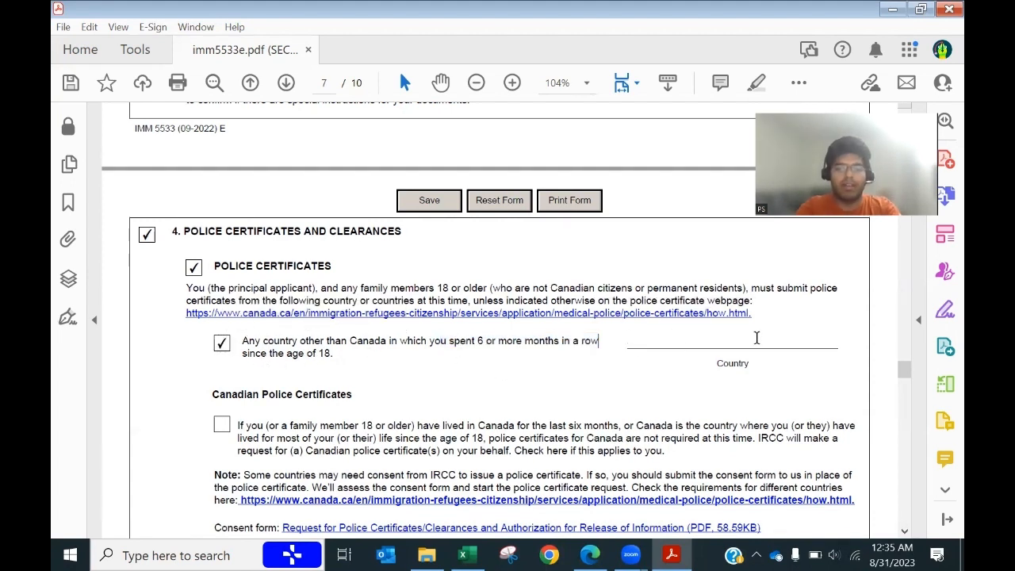
{"action": "type", "text": "INDIA"}
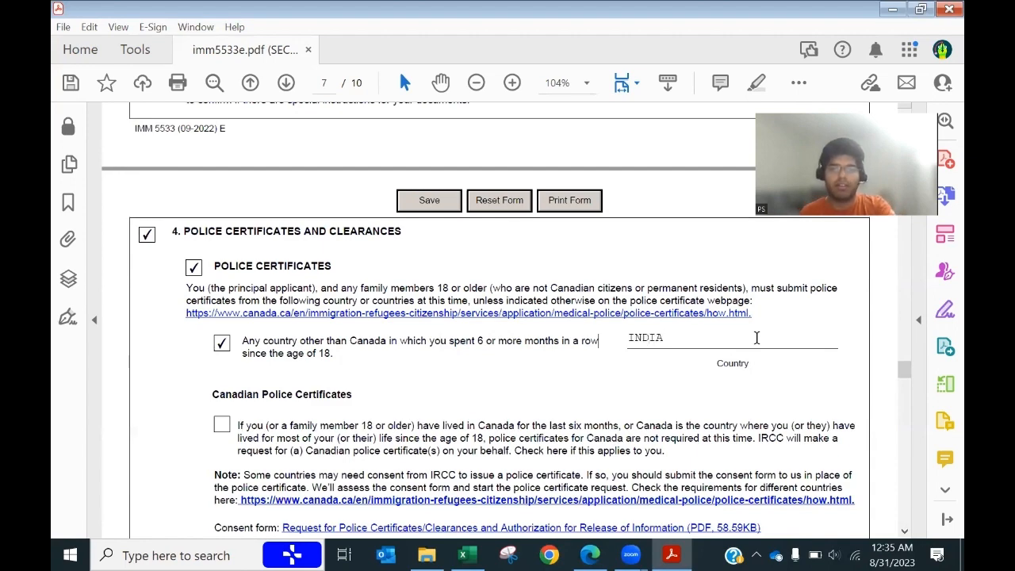
Step: Answer No to the military service question and tick section 5 Photos
{"action": "scroll", "coordinate": [714, 345], "scroll_direction": "down", "scroll_amount": 2}
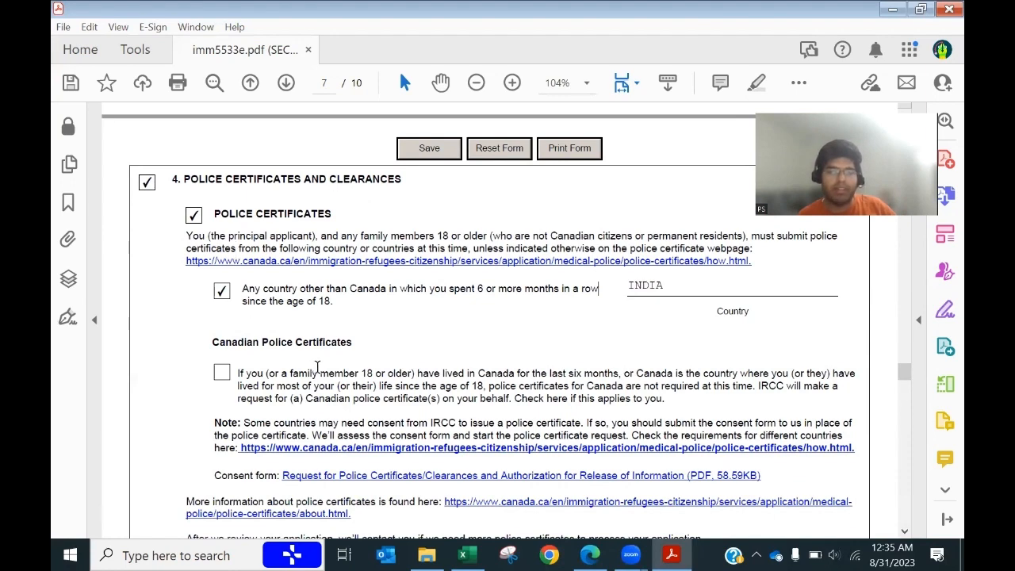
{"action": "scroll", "coordinate": [317, 366], "scroll_direction": "down", "scroll_amount": 8}
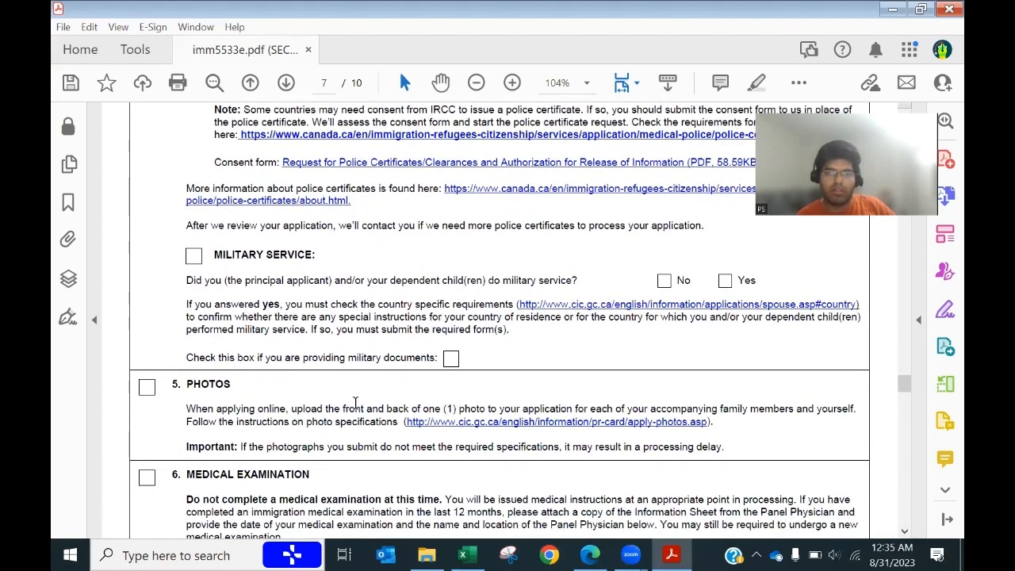
{"action": "scroll", "coordinate": [356, 404], "scroll_direction": "down", "scroll_amount": 2}
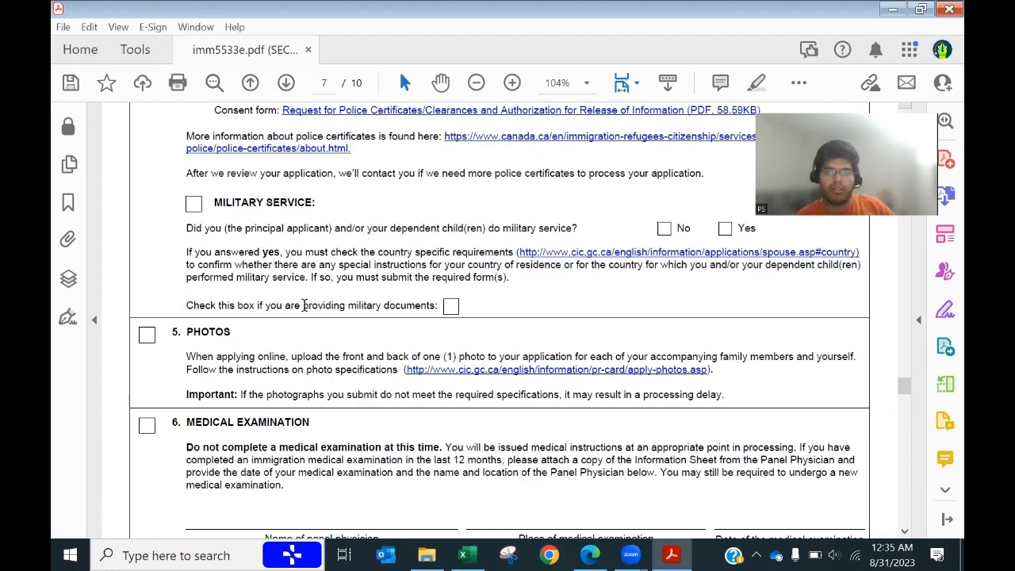
{"action": "scroll", "coordinate": [306, 338], "scroll_direction": "down", "scroll_amount": 1}
{"action": "scroll", "coordinate": [354, 228], "scroll_direction": "up", "scroll_amount": 1}
{"action": "left_click", "coordinate": [664, 229]}
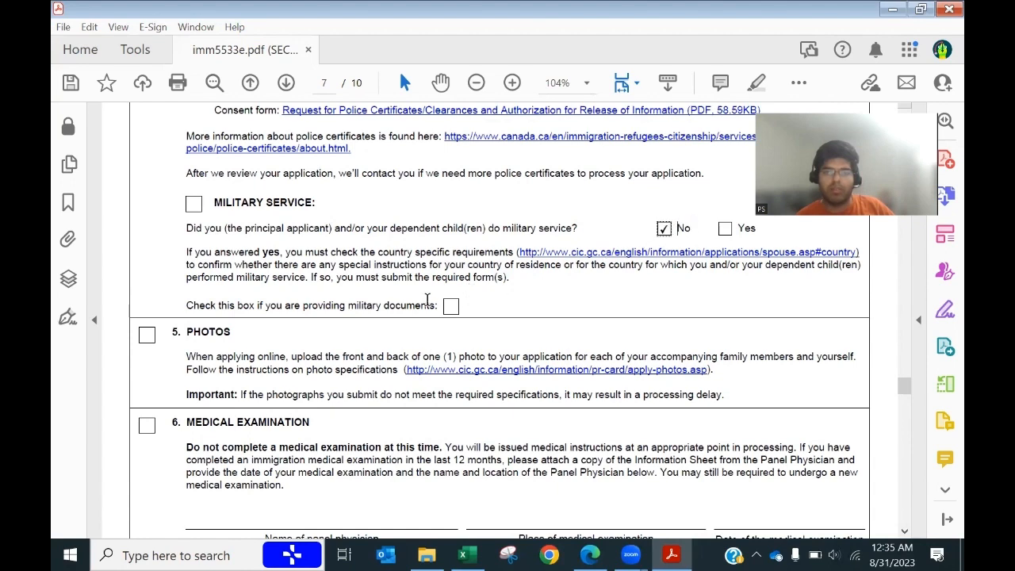
{"action": "scroll", "coordinate": [224, 357], "scroll_direction": "down", "scroll_amount": 2}
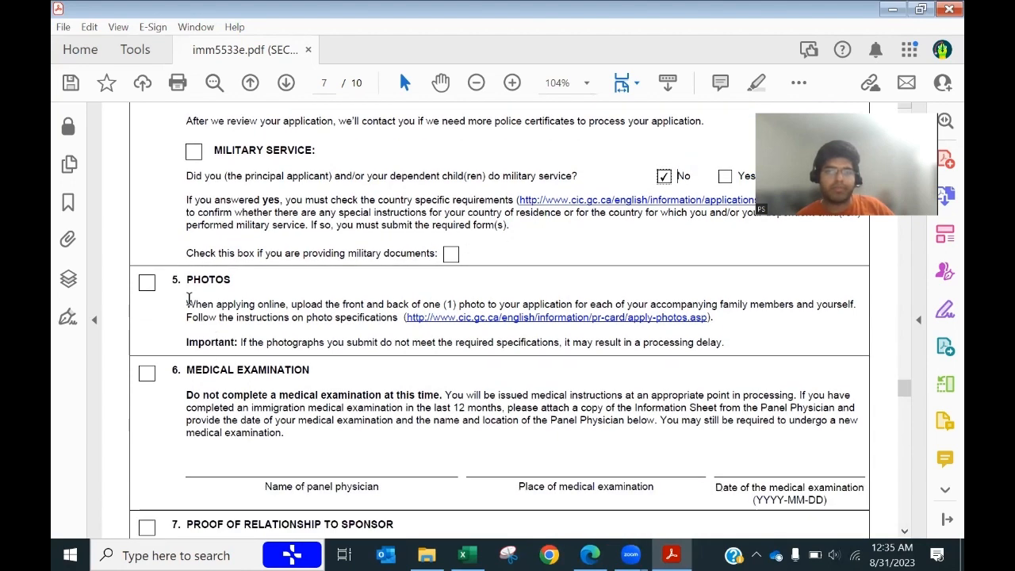
{"action": "left_click", "coordinate": [147, 284]}
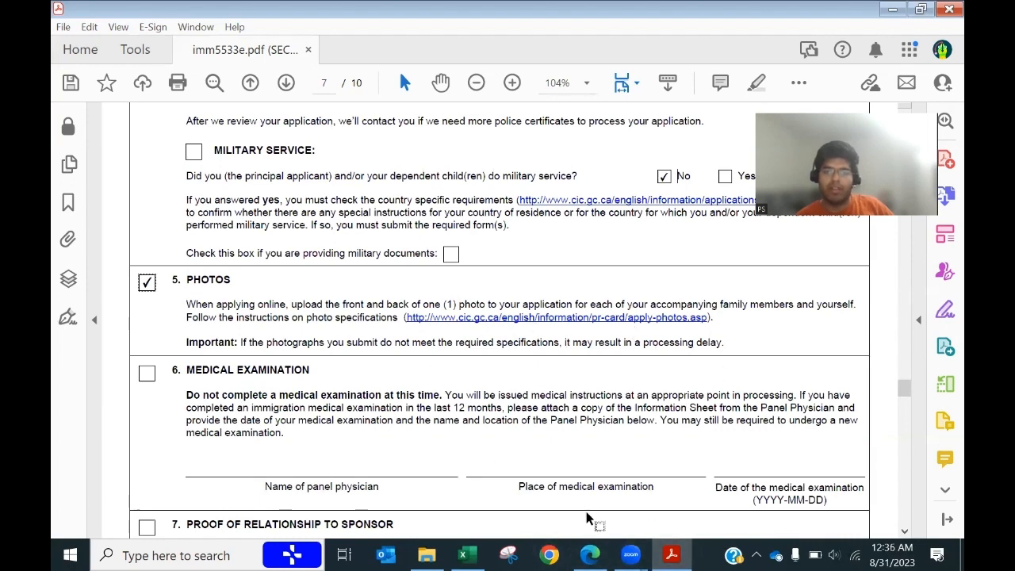
{"action": "left_click", "coordinate": [590, 555]}
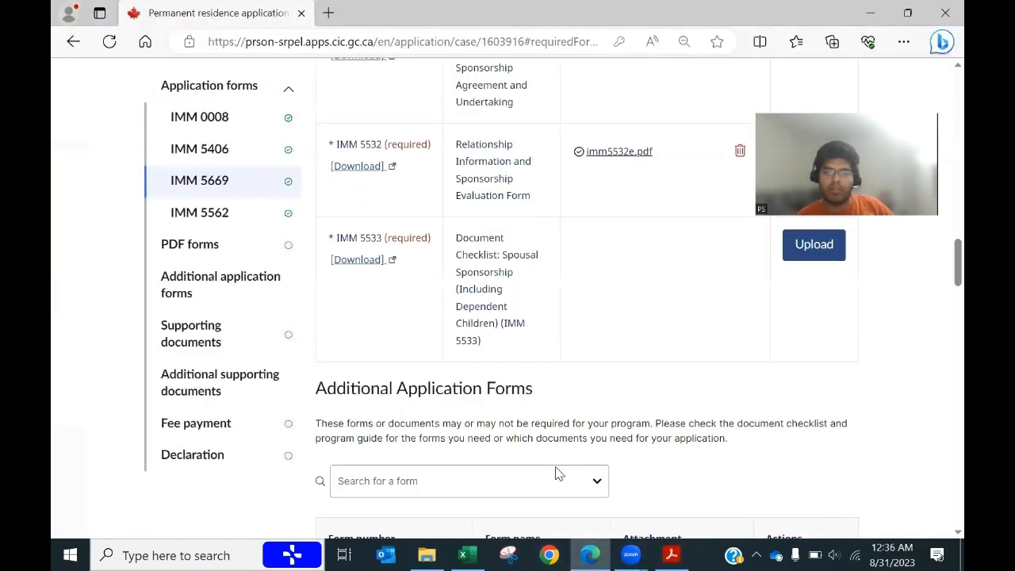
{"action": "scroll", "coordinate": [555, 474], "scroll_direction": "down", "scroll_amount": 8}
{"action": "scroll", "coordinate": [531, 471], "scroll_direction": "up", "scroll_amount": 3}
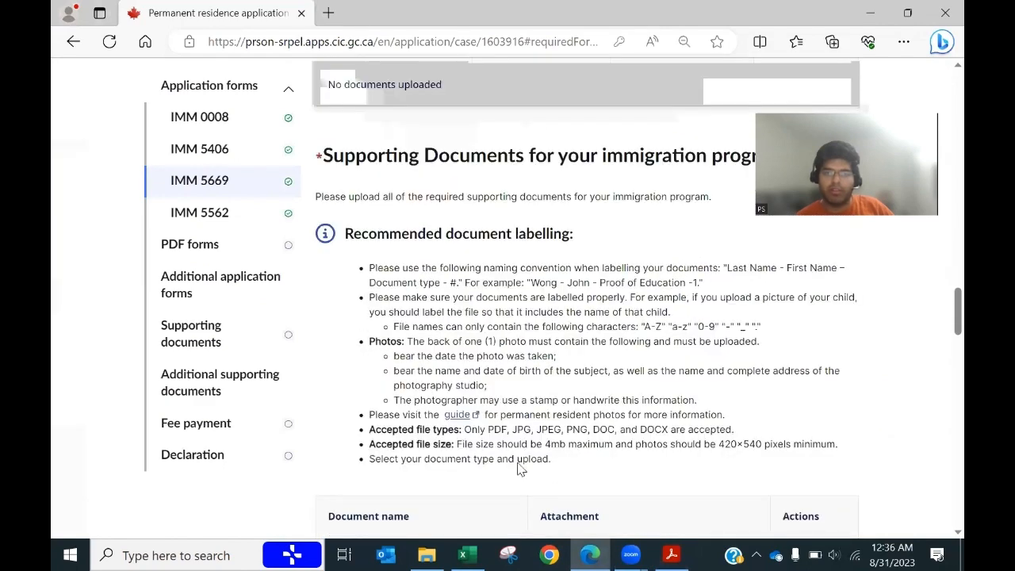
{"action": "left_click_drag", "start_coordinate": [374, 341], "coordinate": [709, 403]}
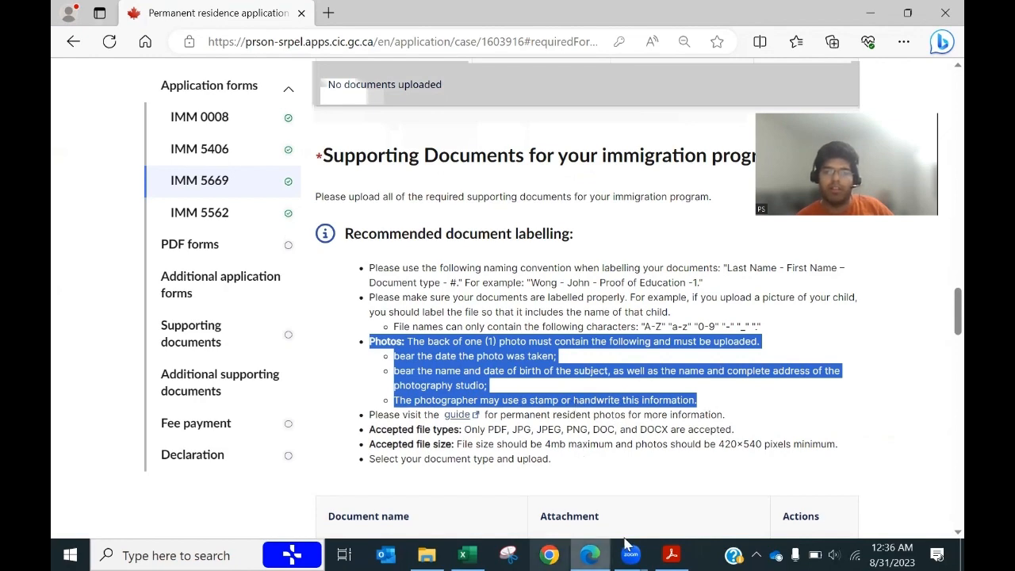
{"action": "left_click", "coordinate": [671, 555]}
{"action": "scroll", "coordinate": [422, 382], "scroll_direction": "down", "scroll_amount": 2}
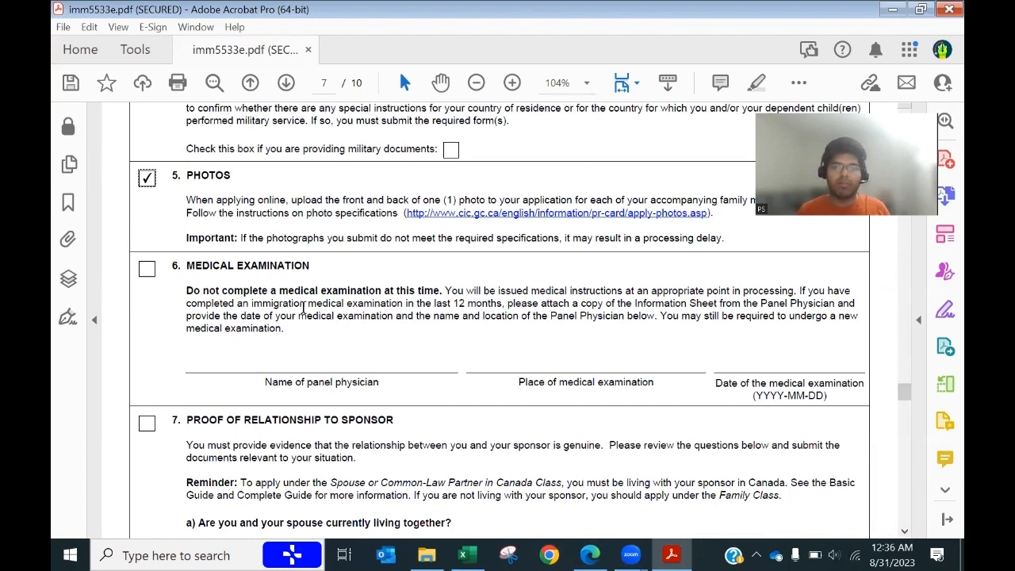
Step: Tick section 7 Proof of Relationship to Sponsor and answer No to currently living together
{"action": "left_click_drag", "start_coordinate": [252, 305], "coordinate": [492, 308]}
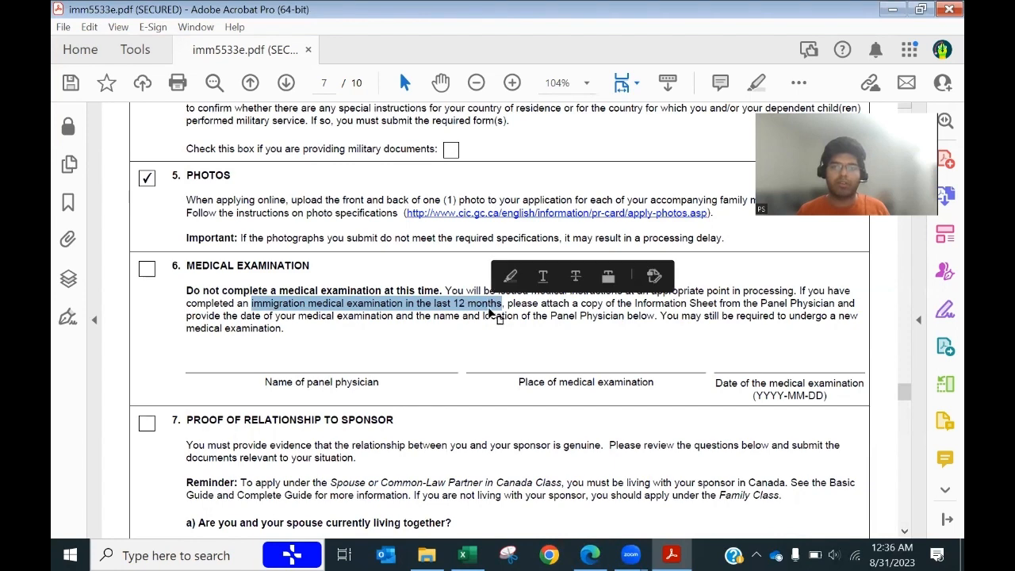
{"action": "scroll", "coordinate": [266, 367], "scroll_direction": "down", "scroll_amount": 5}
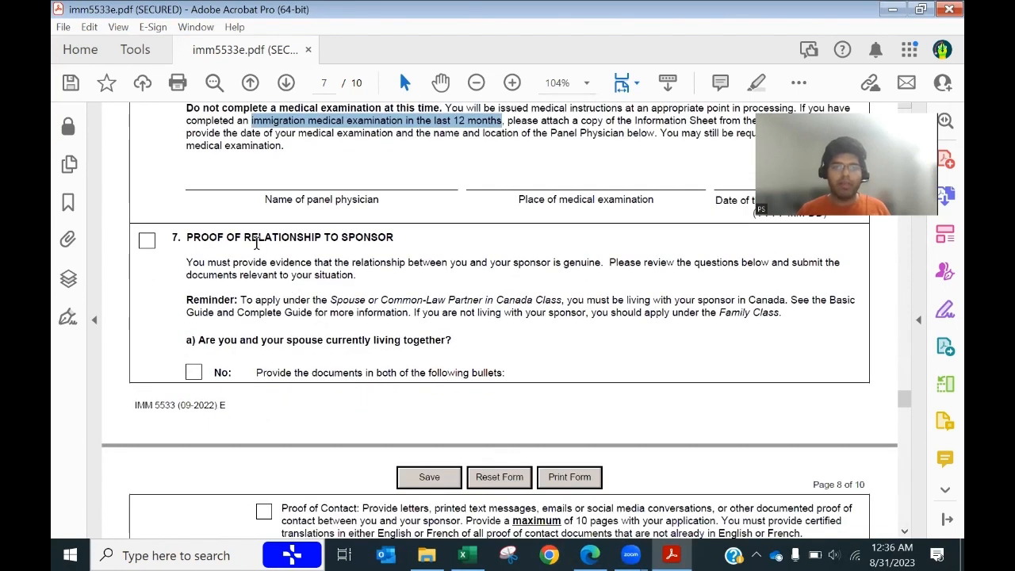
{"action": "left_click", "coordinate": [146, 240]}
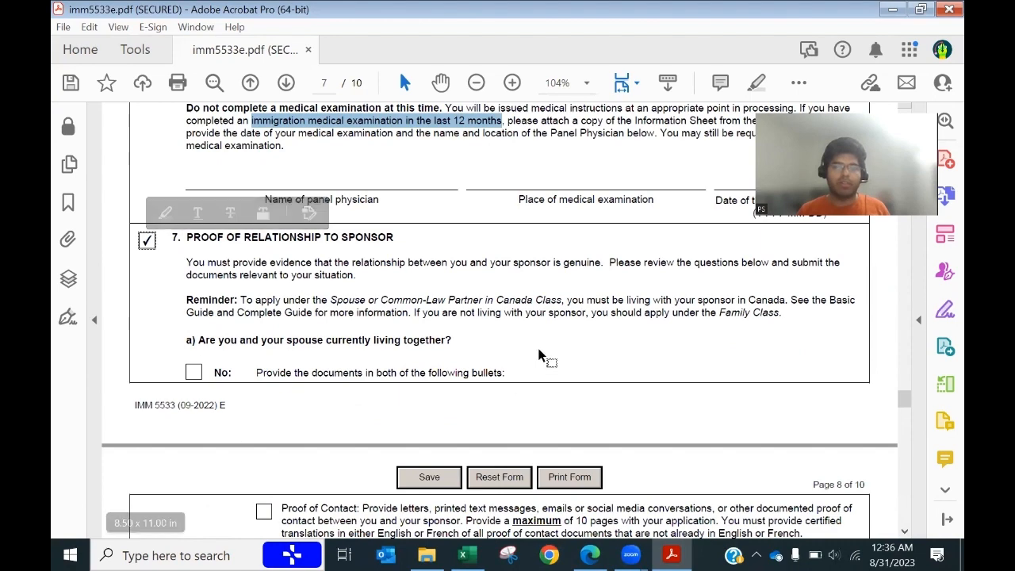
{"action": "scroll", "coordinate": [491, 343], "scroll_direction": "down", "scroll_amount": 1}
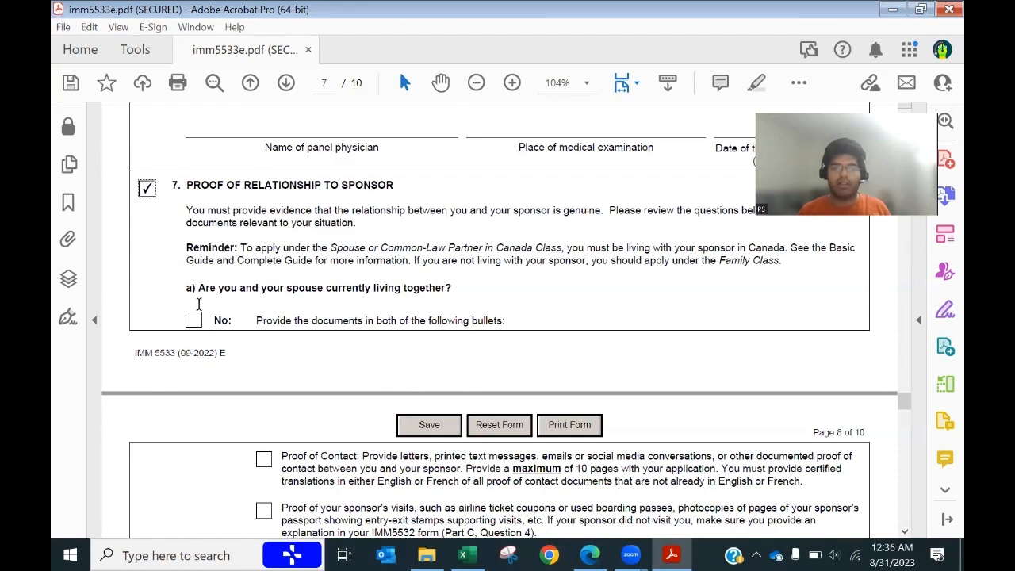
{"action": "scroll", "coordinate": [375, 312], "scroll_direction": "up", "scroll_amount": 1}
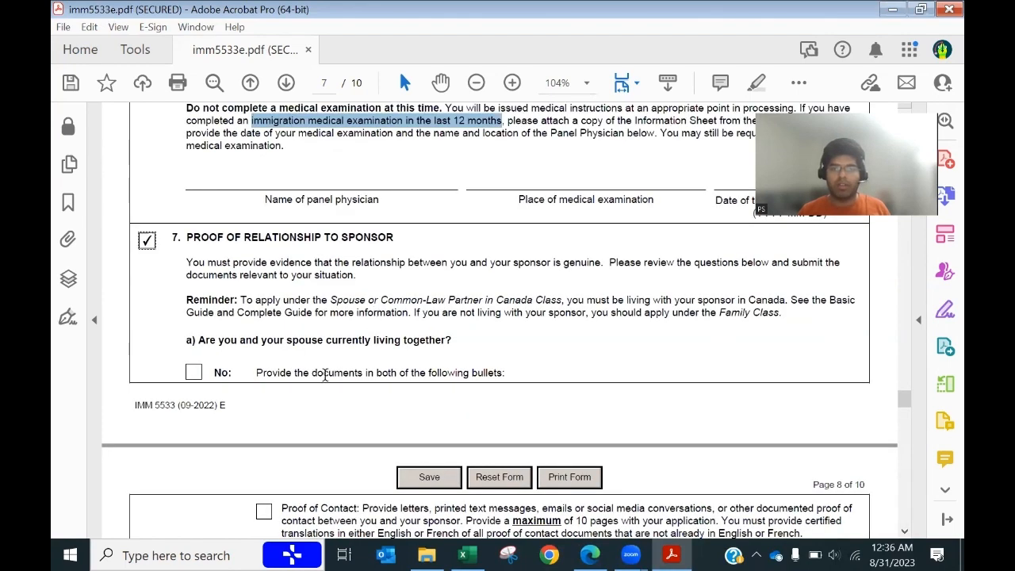
{"action": "left_click", "coordinate": [194, 373]}
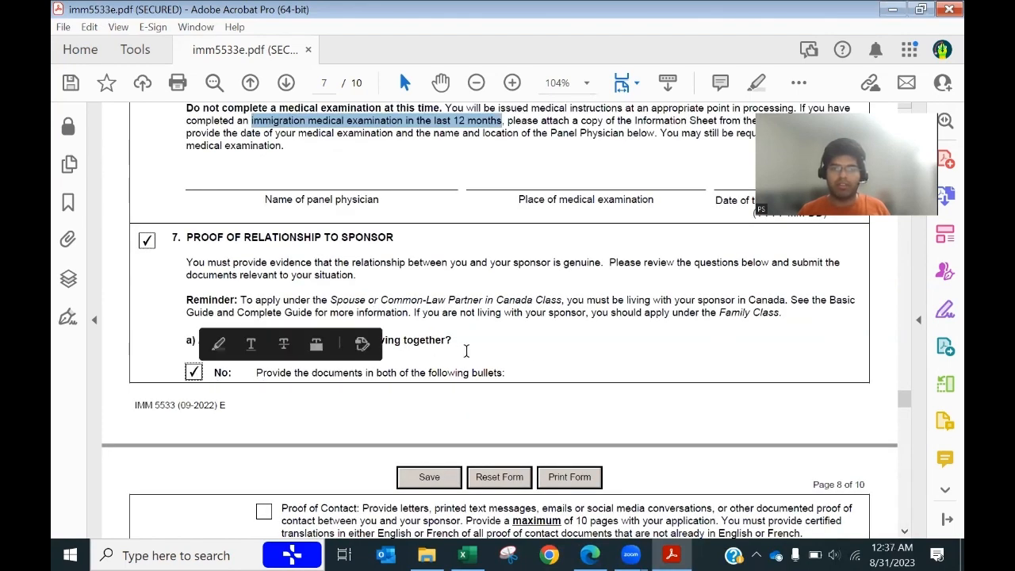
{"action": "scroll", "coordinate": [523, 356], "scroll_direction": "down", "scroll_amount": 4}
{"action": "scroll", "coordinate": [522, 354], "scroll_direction": "down", "scroll_amount": 1}
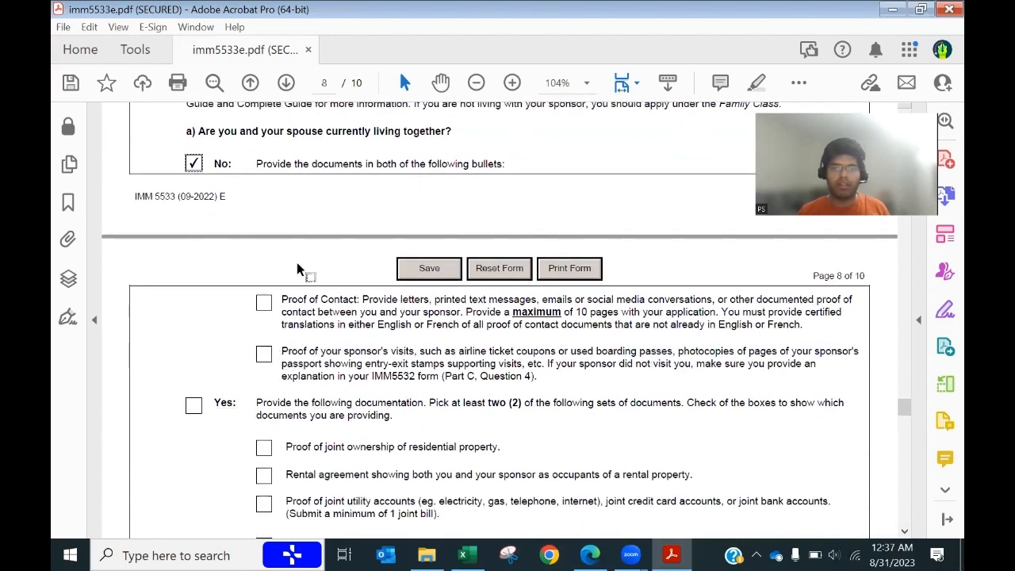
Step: Tick Proof of Contact and Proof of your sponsor's visits on page 8
{"action": "left_click", "coordinate": [265, 304]}
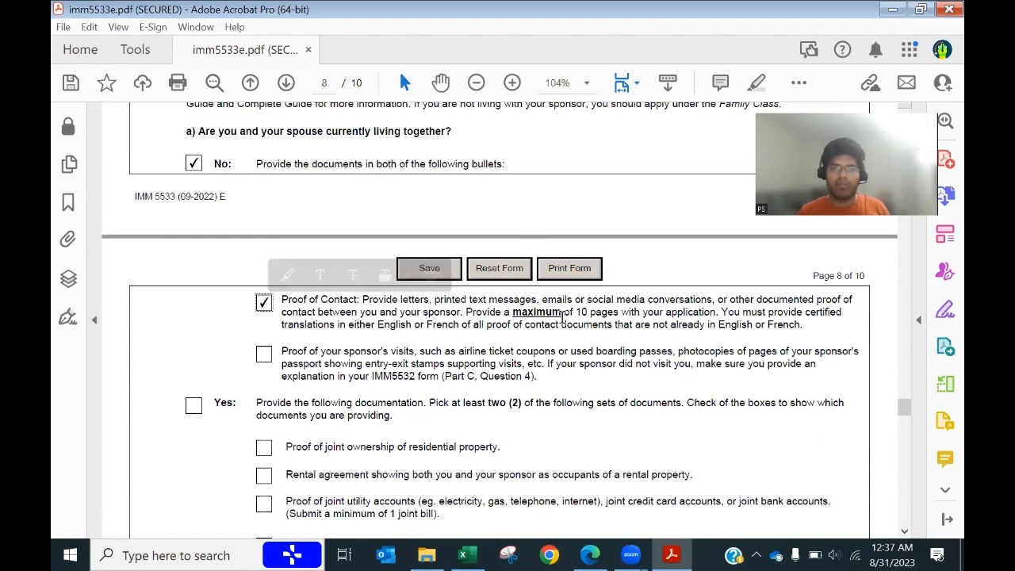
{"action": "left_click_drag", "start_coordinate": [562, 322], "coordinate": [325, 313]}
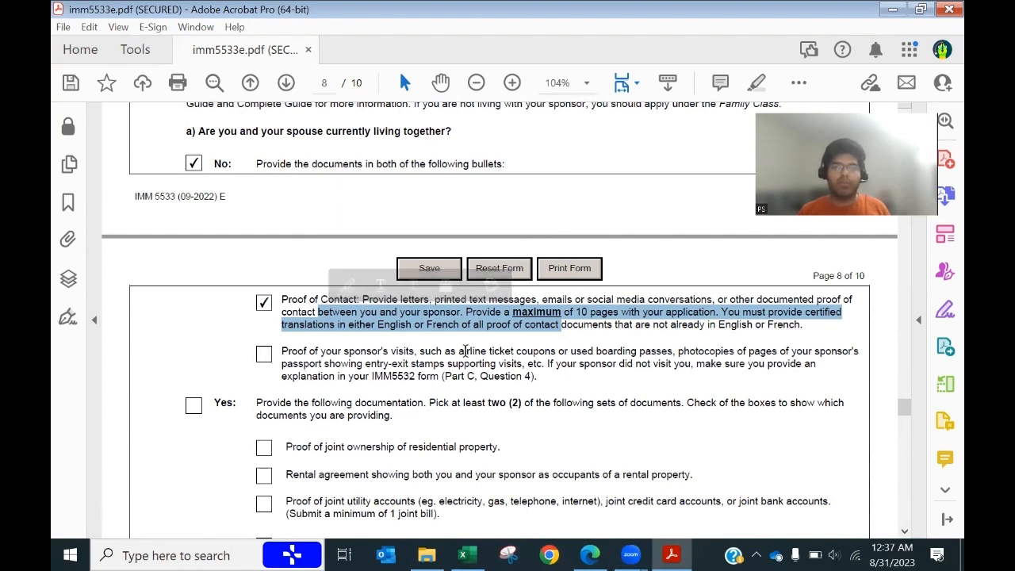
{"action": "left_click", "coordinate": [264, 355]}
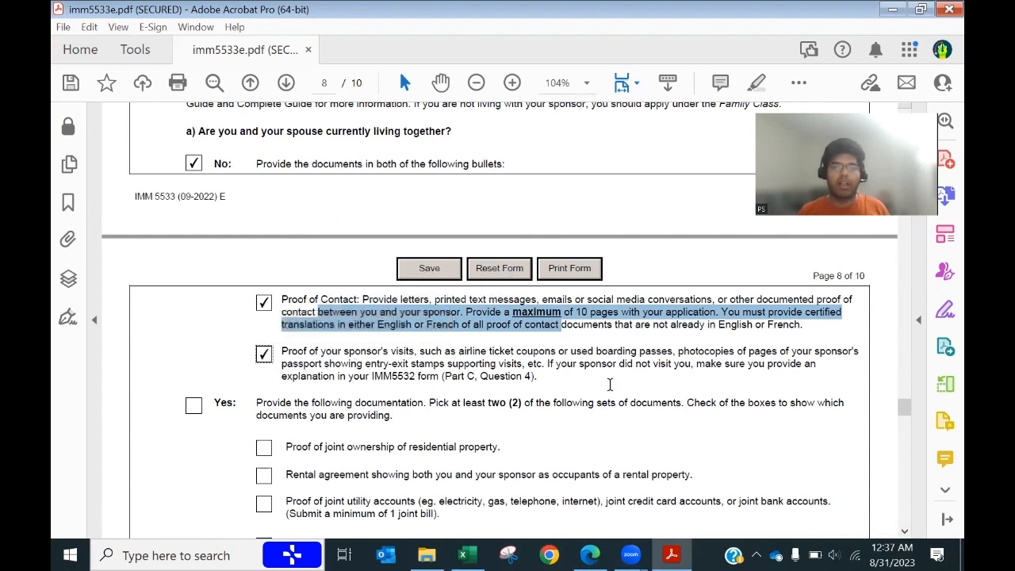
{"action": "scroll", "coordinate": [623, 380], "scroll_direction": "up", "scroll_amount": 1}
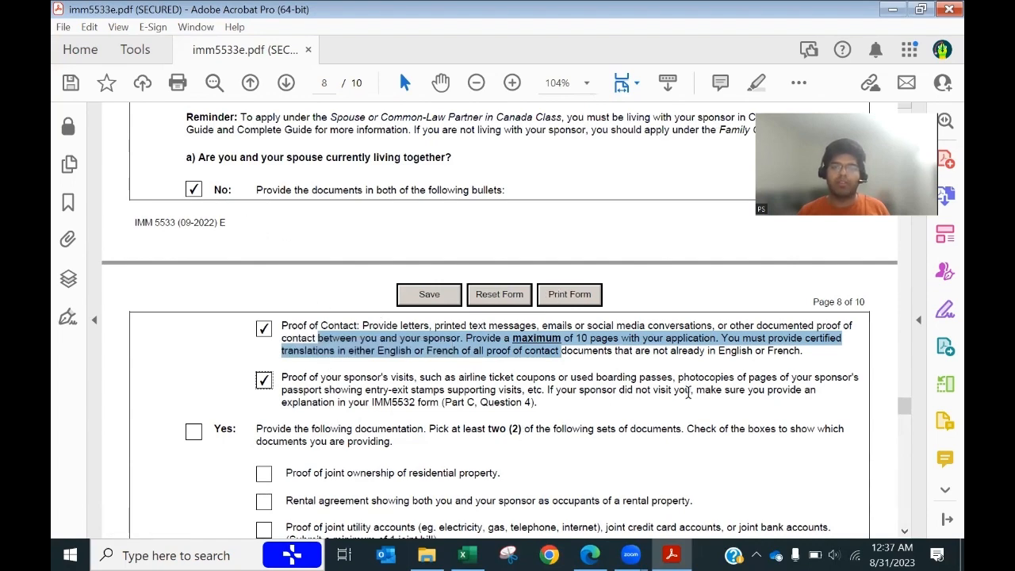
{"action": "scroll", "coordinate": [662, 381], "scroll_direction": "down", "scroll_amount": 4}
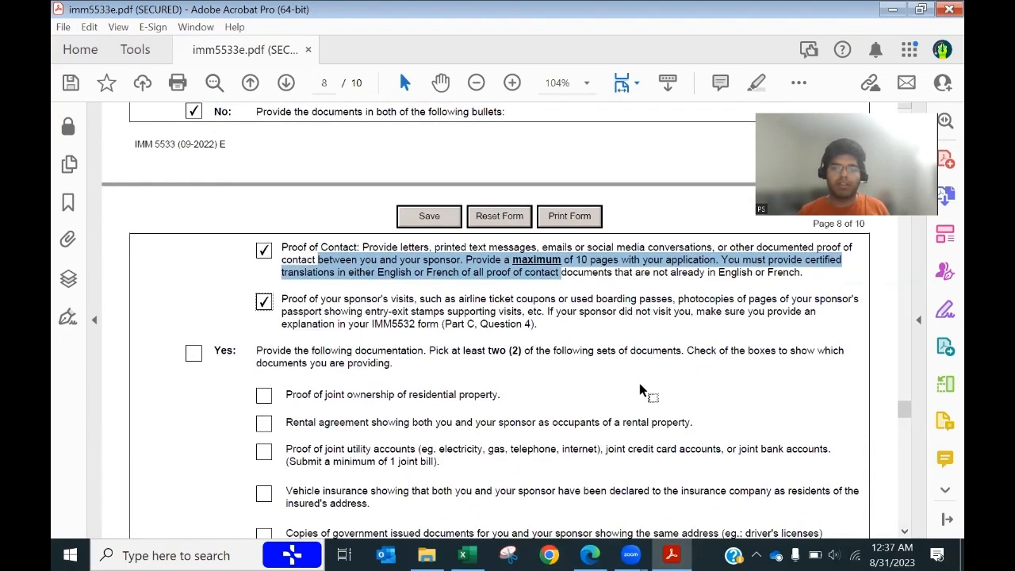
{"action": "scroll", "coordinate": [639, 387], "scroll_direction": "down", "scroll_amount": 2}
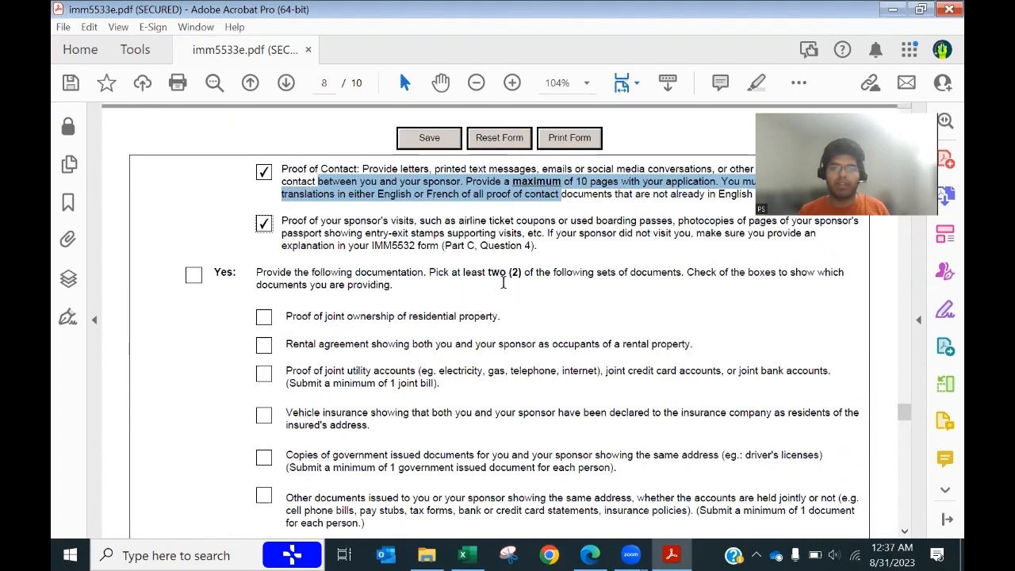
{"action": "scroll", "coordinate": [233, 322], "scroll_direction": "up", "scroll_amount": 3}
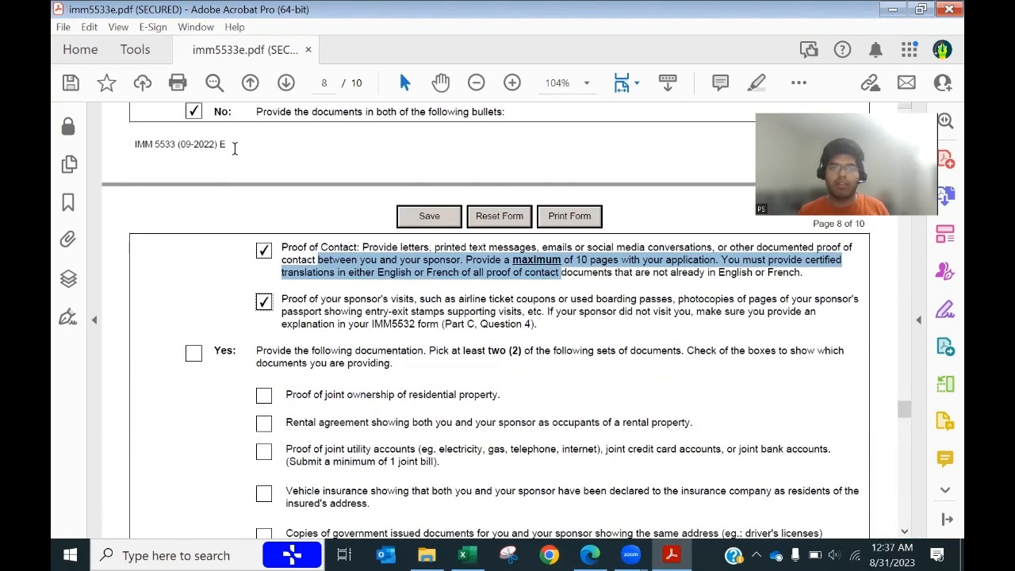
{"action": "scroll", "coordinate": [331, 329], "scroll_direction": "down", "scroll_amount": 5}
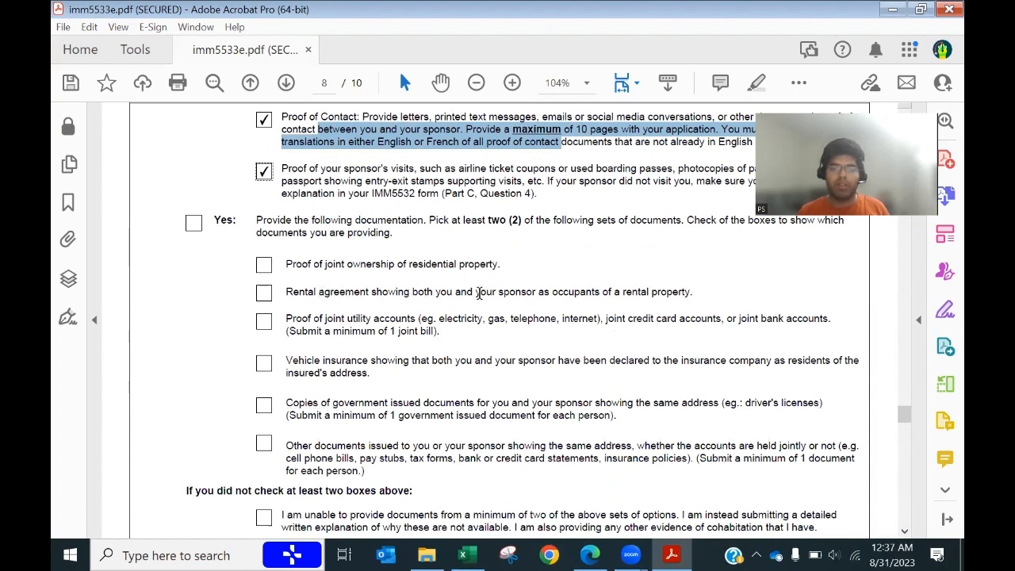
Step: Tick Proof of joint utility accounts and Copies of government issued documents
{"action": "left_click", "coordinate": [264, 325]}
{"action": "left_click_drag", "start_coordinate": [739, 319], "coordinate": [835, 321]}
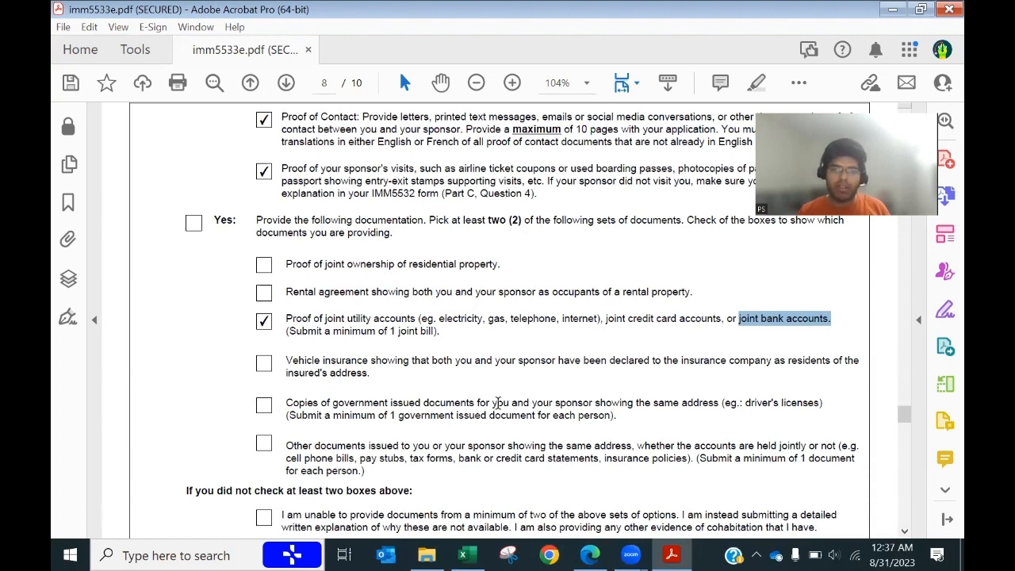
{"action": "scroll", "coordinate": [499, 391], "scroll_direction": "down", "scroll_amount": 1}
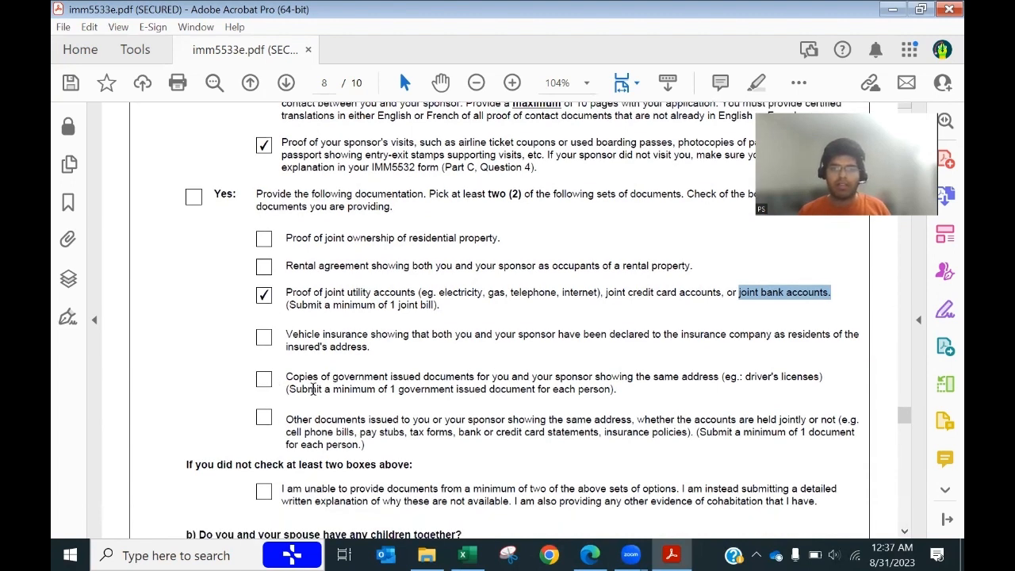
{"action": "left_click", "coordinate": [264, 380]}
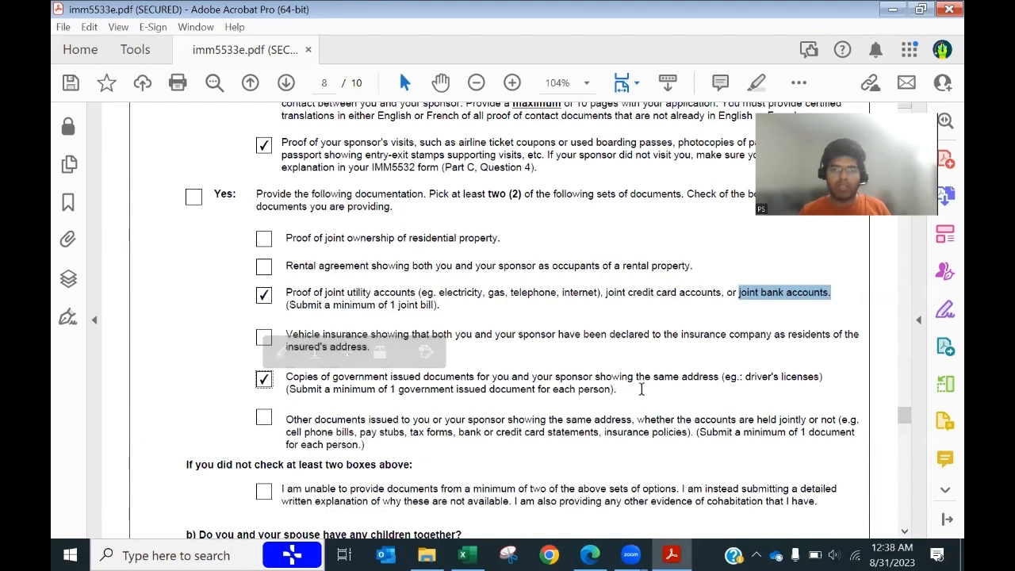
{"action": "left_click_drag", "start_coordinate": [649, 380], "coordinate": [327, 379]}
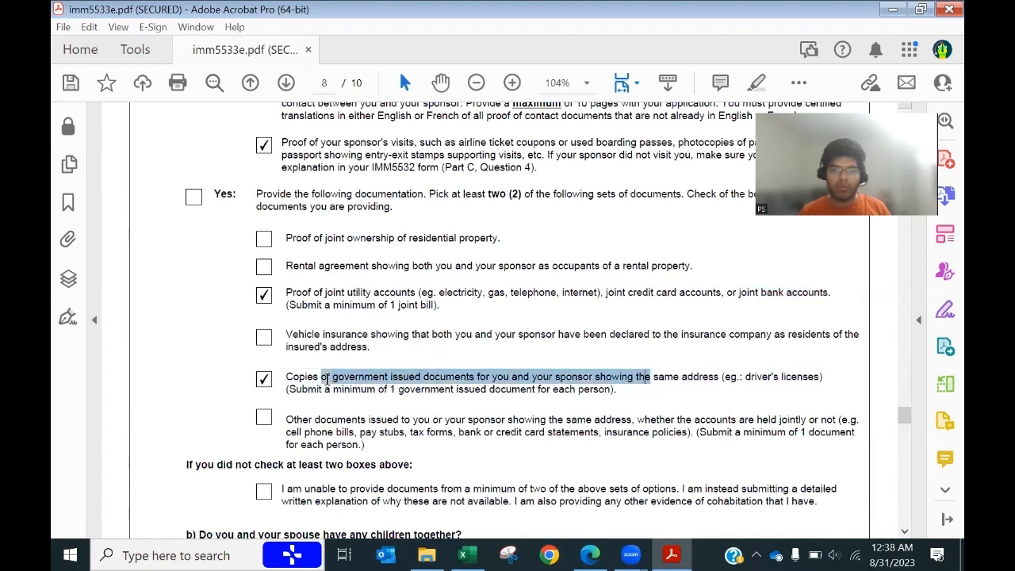
{"action": "left_click", "coordinate": [616, 390]}
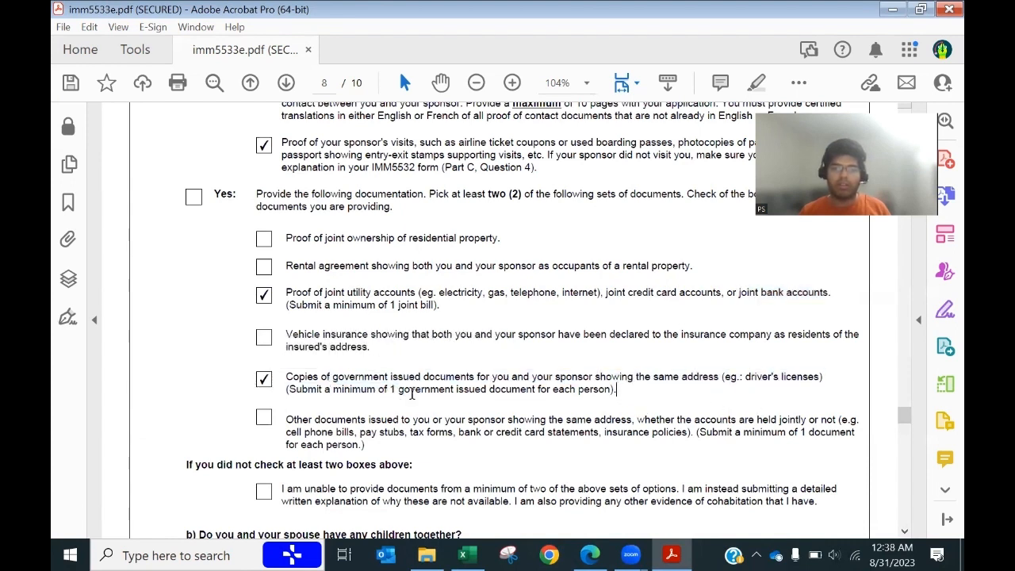
{"action": "left_click", "coordinate": [505, 377], "text": "shift"}
{"action": "left_click", "coordinate": [505, 377]}
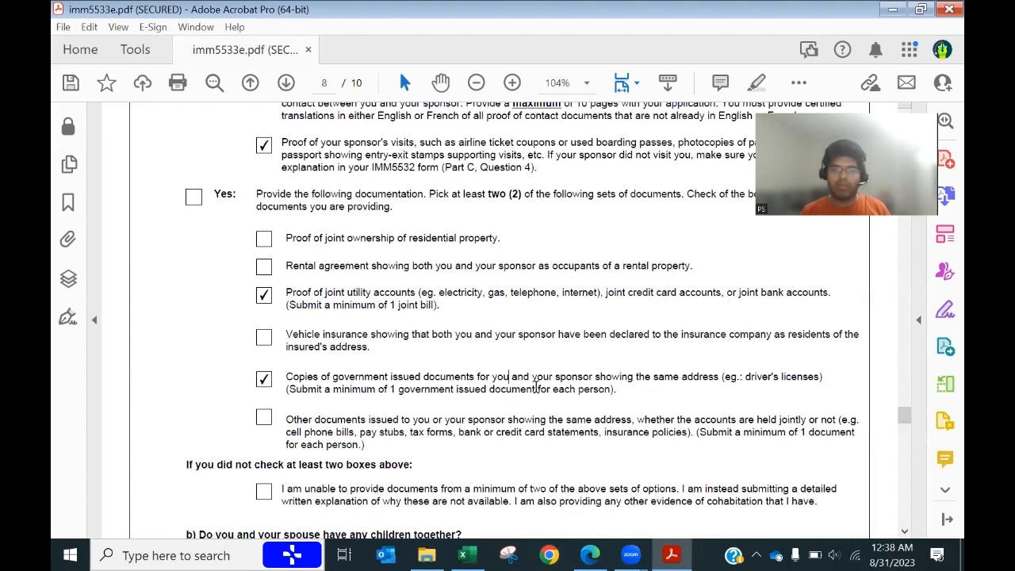
Step: Re-highlight the joint bank accounts and government-issued documents wording, then continue to question b
{"action": "scroll", "coordinate": [534, 388], "scroll_direction": "down", "scroll_amount": 3}
{"action": "scroll", "coordinate": [534, 386], "scroll_direction": "up", "scroll_amount": 3}
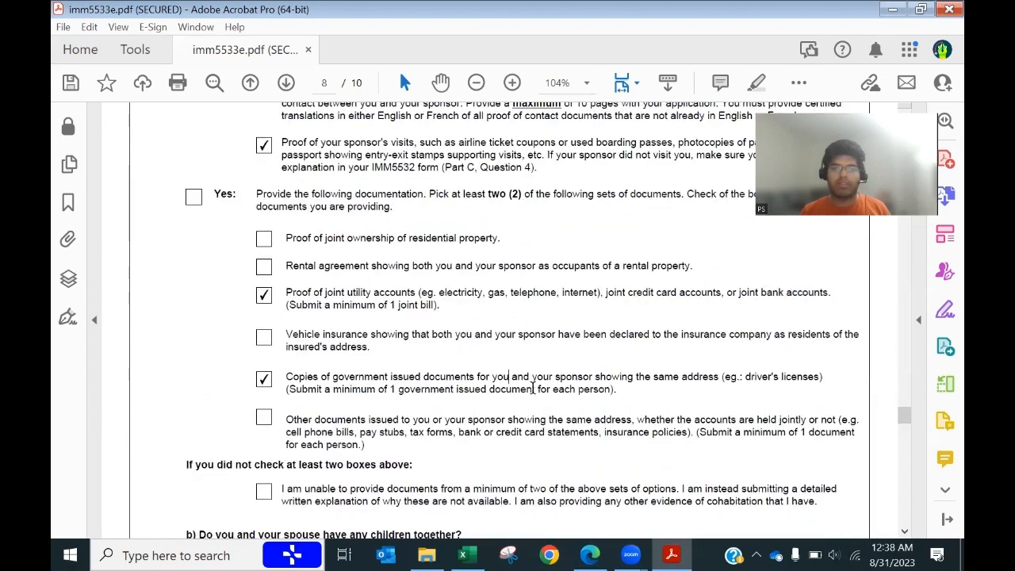
{"action": "scroll", "coordinate": [534, 387], "scroll_direction": "up", "scroll_amount": 2}
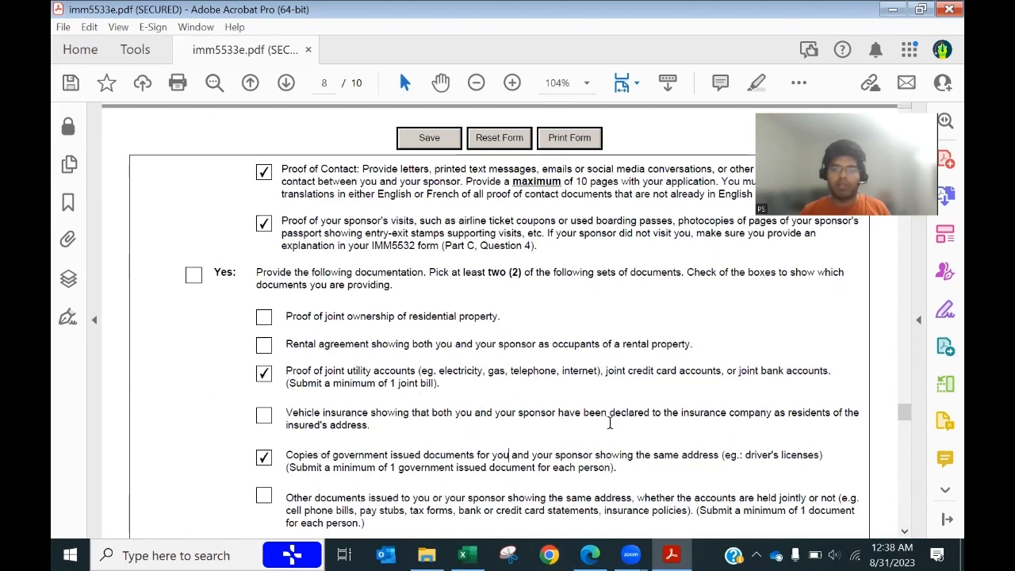
{"action": "scroll", "coordinate": [610, 423], "scroll_direction": "down", "scroll_amount": 3}
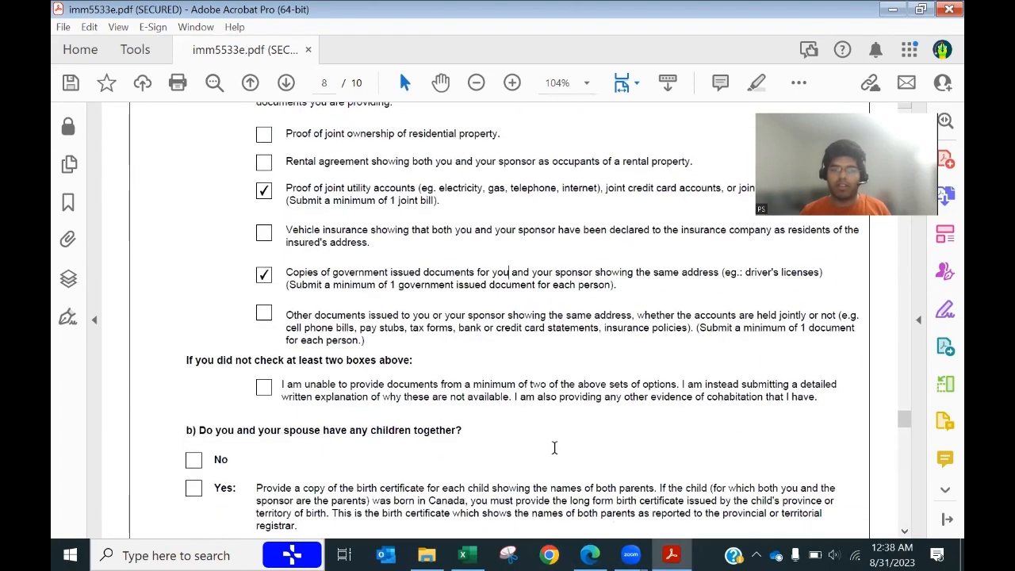
{"action": "scroll", "coordinate": [554, 448], "scroll_direction": "down", "scroll_amount": 1}
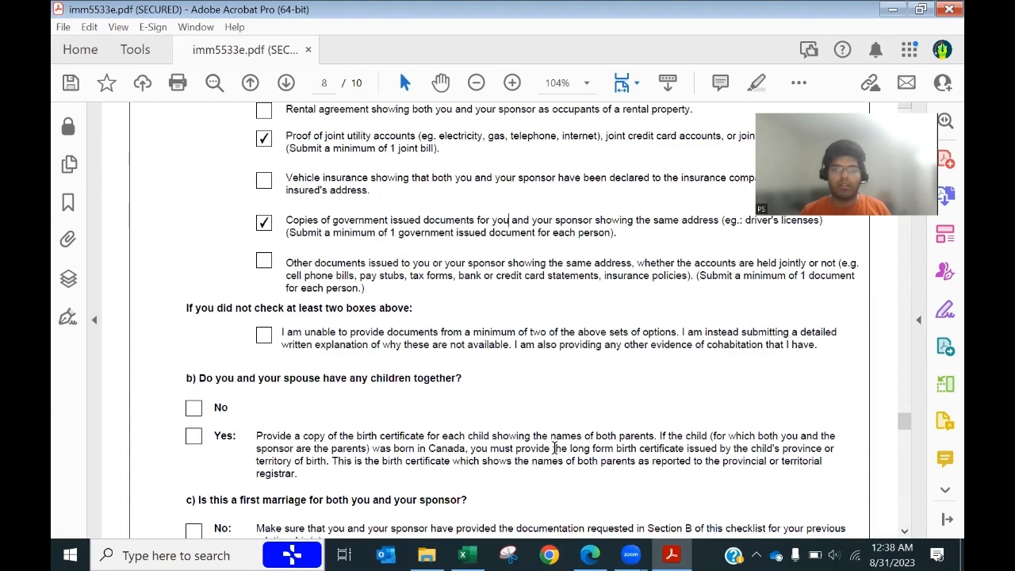
{"action": "scroll", "coordinate": [555, 448], "scroll_direction": "down", "scroll_amount": 2}
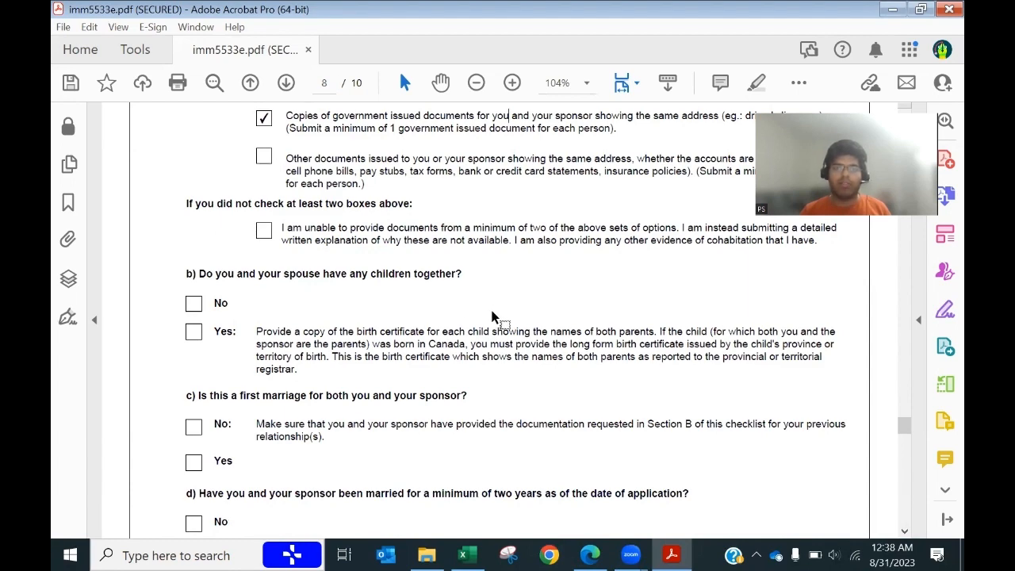
{"action": "scroll", "coordinate": [492, 317], "scroll_direction": "up", "scroll_amount": 4}
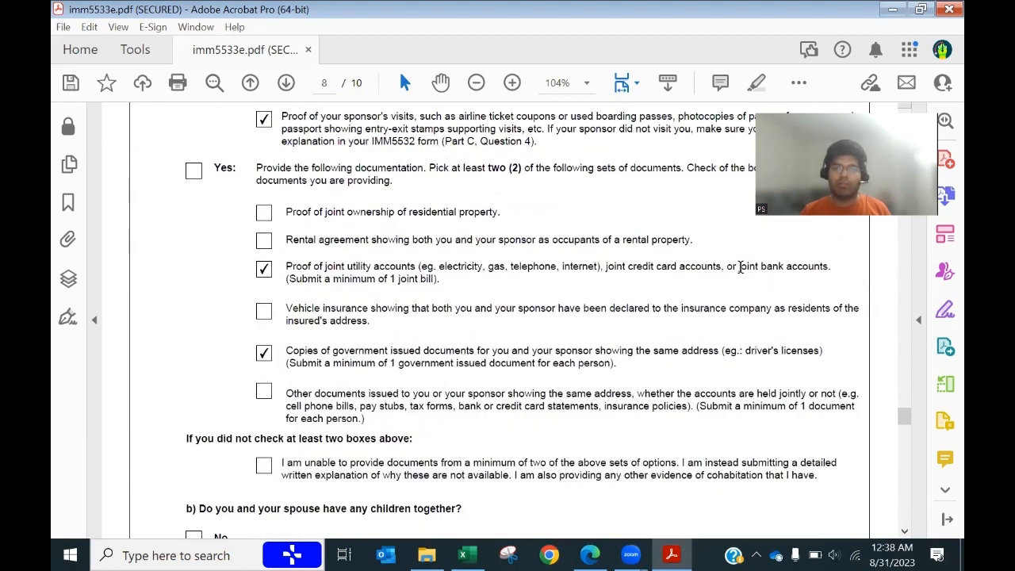
{"action": "left_click_drag", "start_coordinate": [740, 267], "coordinate": [829, 268]}
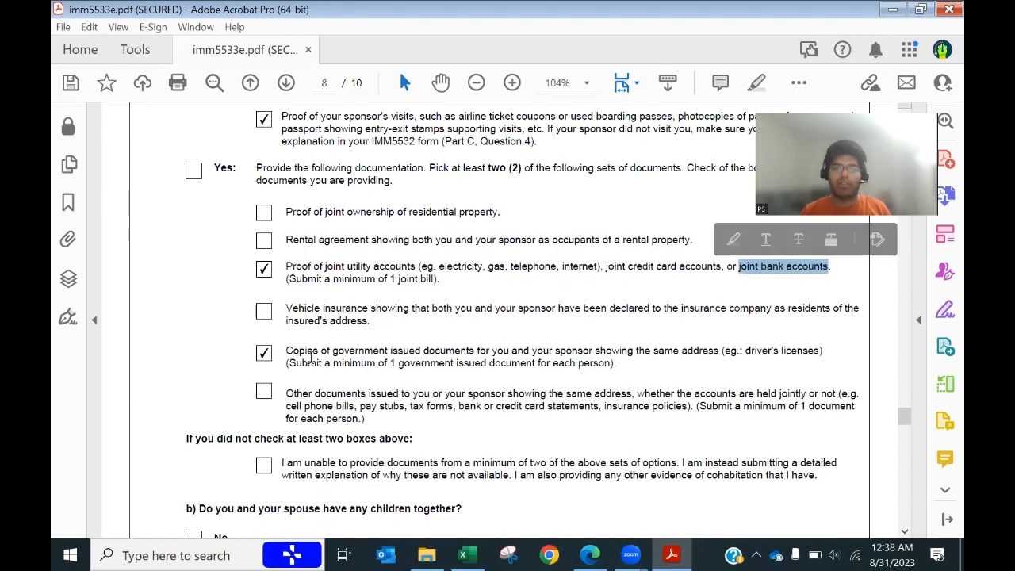
{"action": "left_click_drag", "start_coordinate": [334, 354], "coordinate": [476, 357]}
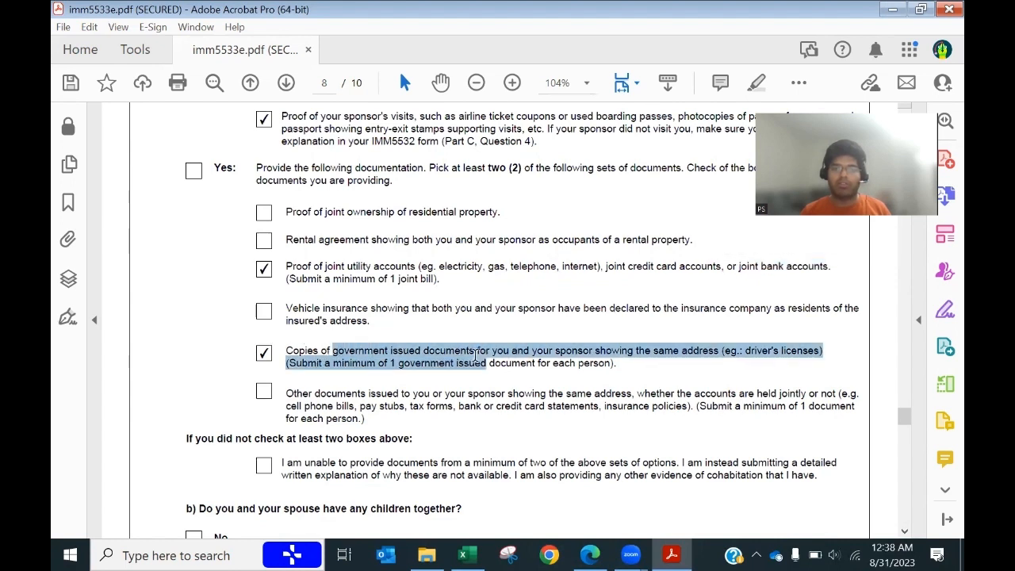
{"action": "double_click", "coordinate": [769, 267]}
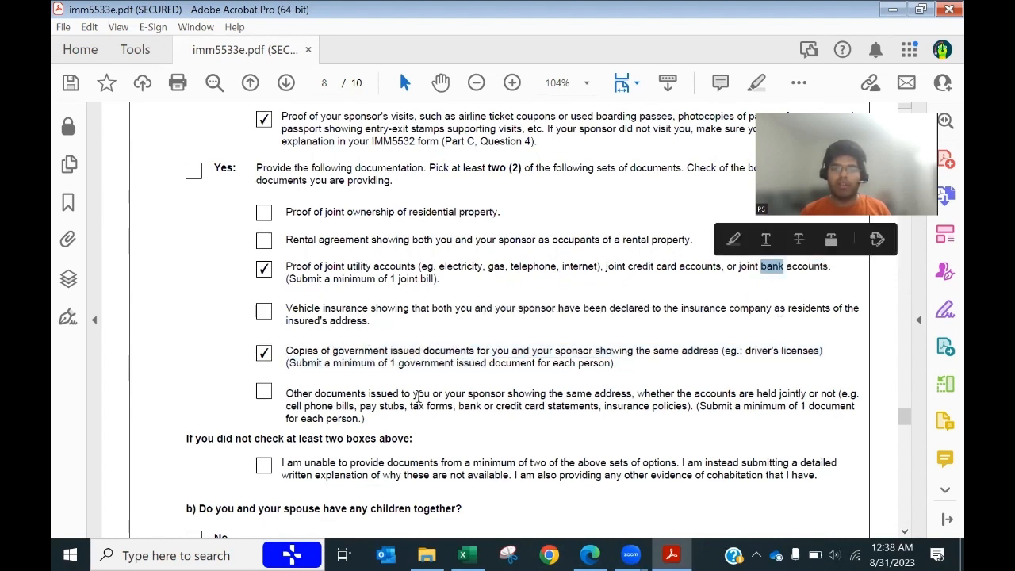
{"action": "left_click_drag", "start_coordinate": [285, 354], "coordinate": [469, 351]}
{"action": "scroll", "coordinate": [476, 386], "scroll_direction": "down", "scroll_amount": 6}
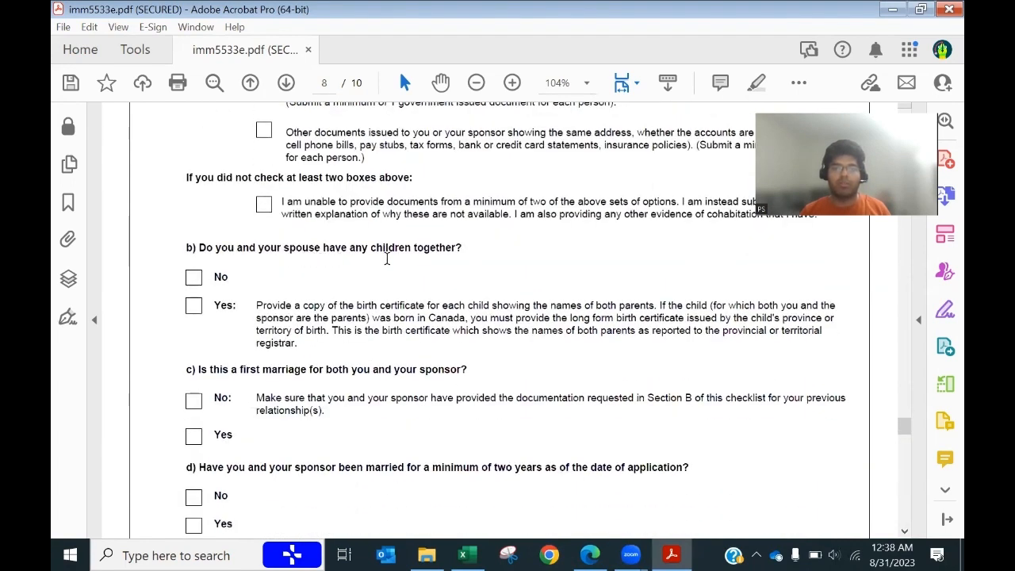
Step: Answer No to having children together and Yes to first marriage for both
{"action": "left_click", "coordinate": [194, 278]}
{"action": "scroll", "coordinate": [349, 380], "scroll_direction": "down", "scroll_amount": 2}
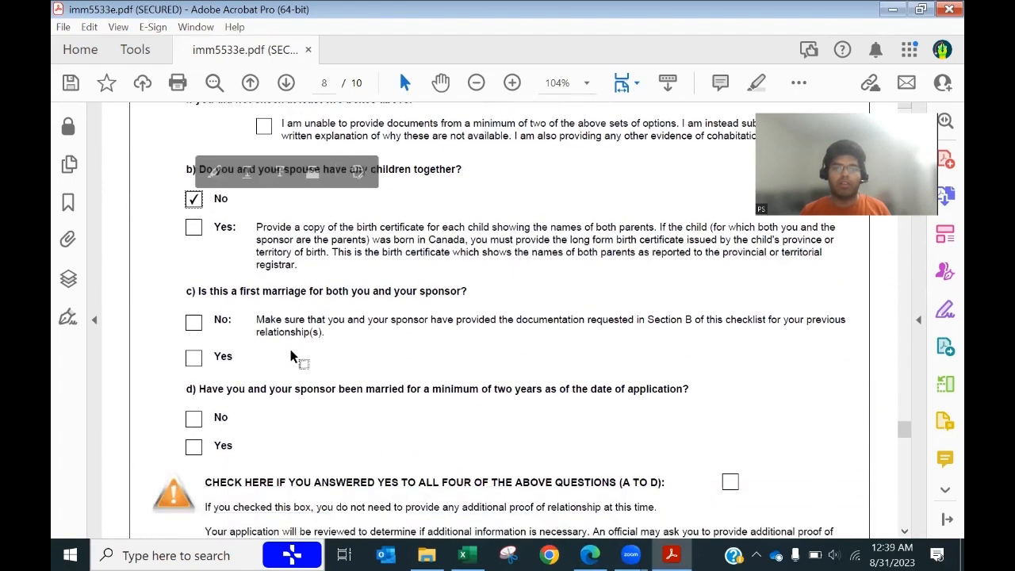
{"action": "left_click", "coordinate": [194, 357]}
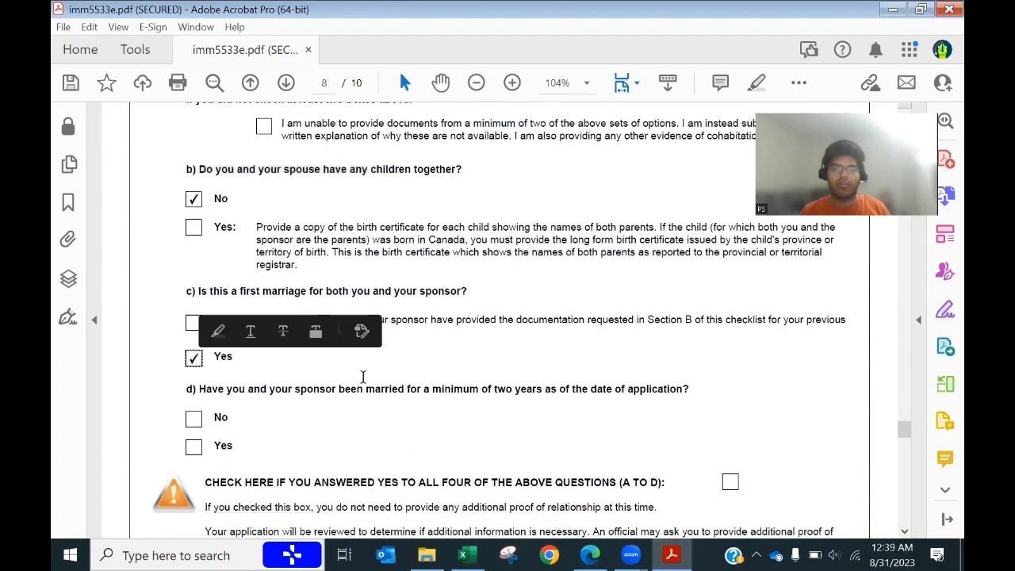
{"action": "scroll", "coordinate": [497, 378], "scroll_direction": "down", "scroll_amount": 1}
{"action": "scroll", "coordinate": [496, 378], "scroll_direction": "down", "scroll_amount": 2}
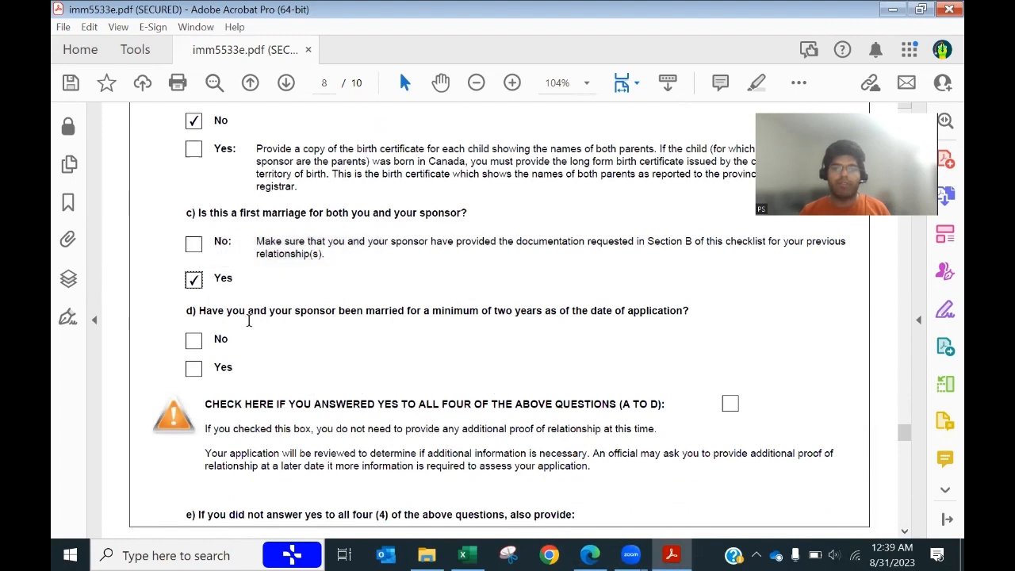
Step: Answer No to married at least two years and continue to page 9
{"action": "left_click", "coordinate": [195, 342]}
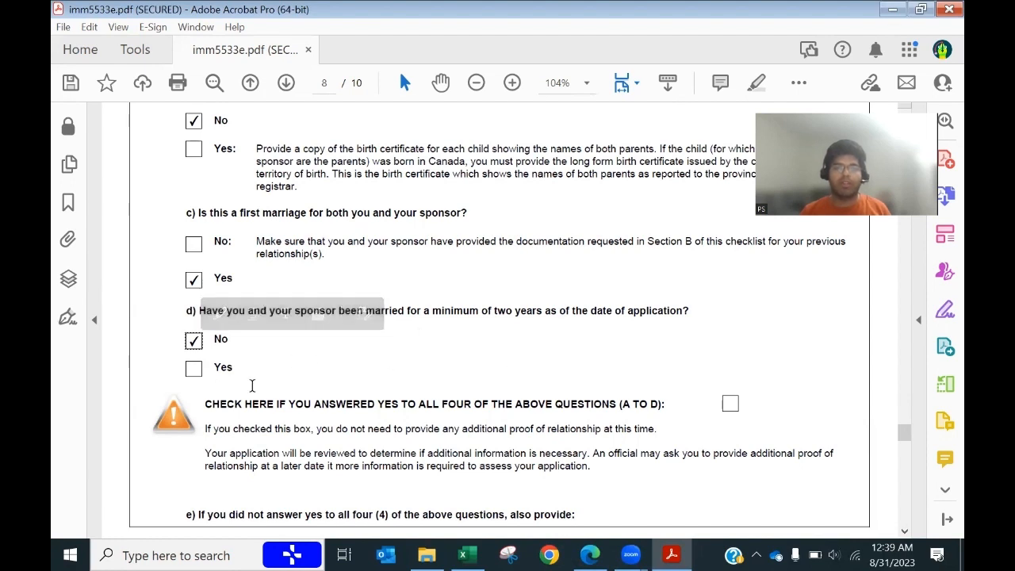
{"action": "scroll", "coordinate": [448, 376], "scroll_direction": "down", "scroll_amount": 3}
{"action": "scroll", "coordinate": [448, 376], "scroll_direction": "down", "scroll_amount": 1}
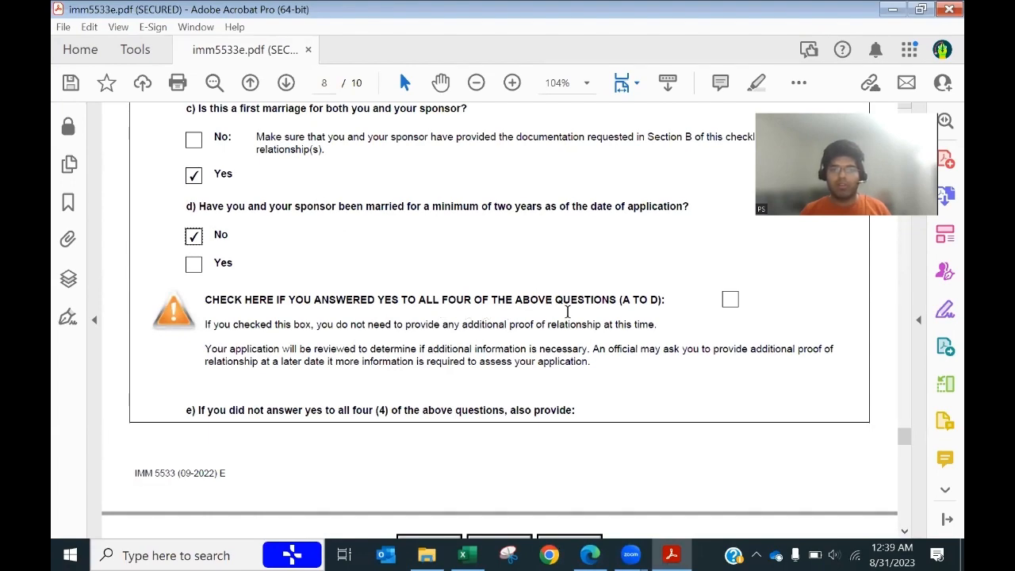
{"action": "scroll", "coordinate": [445, 328], "scroll_direction": "up", "scroll_amount": 5}
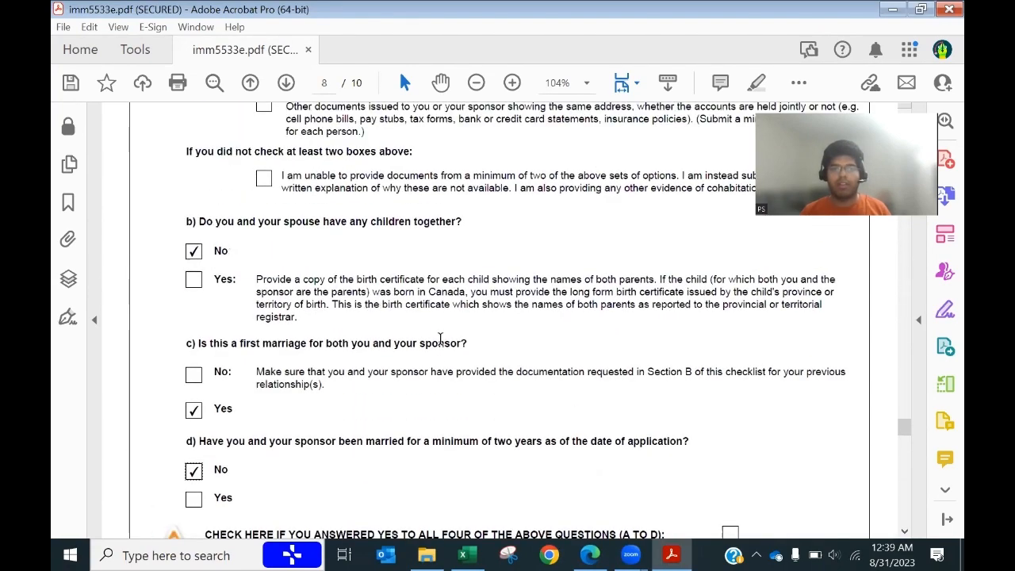
{"action": "scroll", "coordinate": [441, 341], "scroll_direction": "down", "scroll_amount": 3}
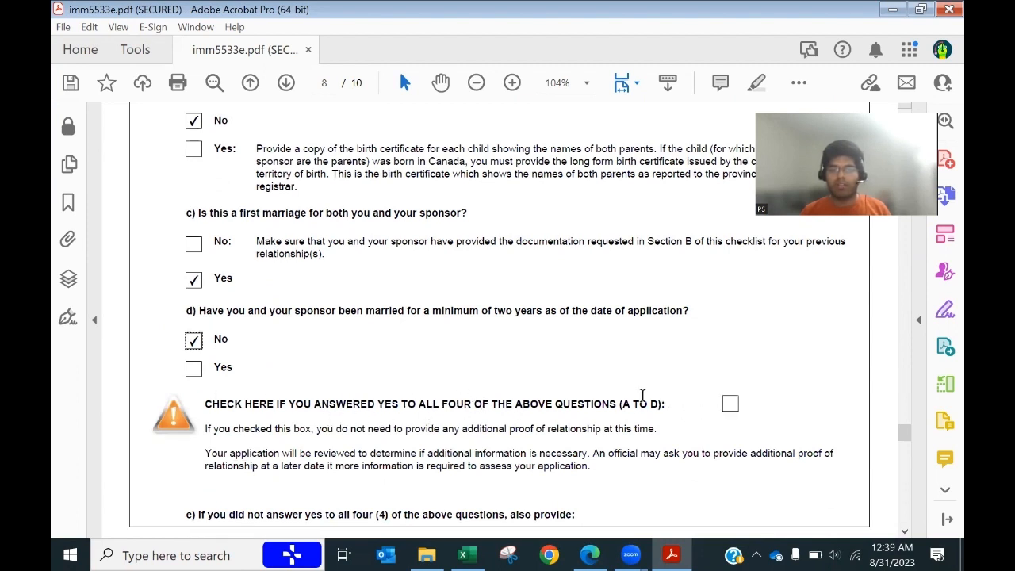
{"action": "scroll", "coordinate": [337, 376], "scroll_direction": "up", "scroll_amount": 2}
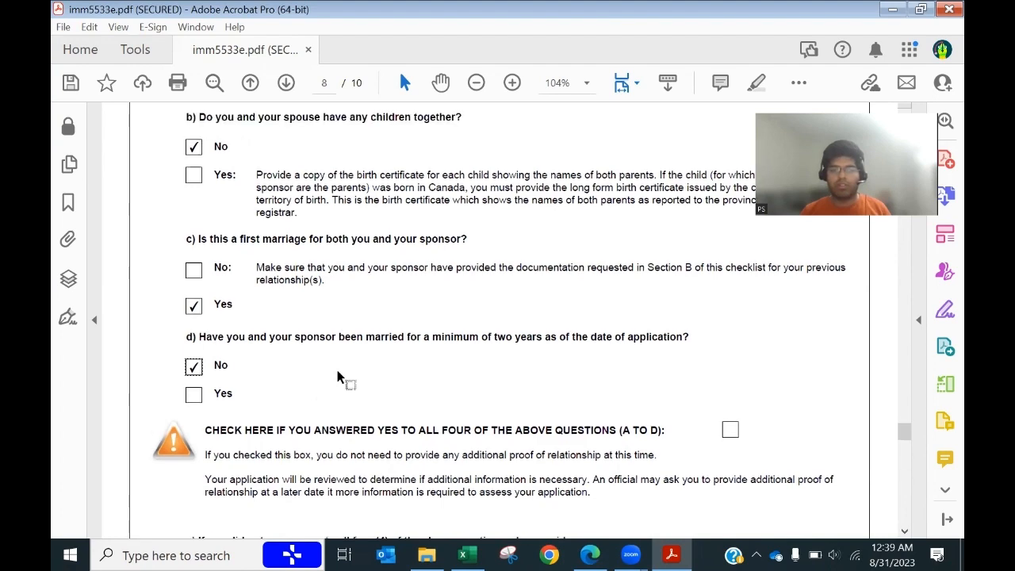
{"action": "scroll", "coordinate": [293, 369], "scroll_direction": "up", "scroll_amount": 5}
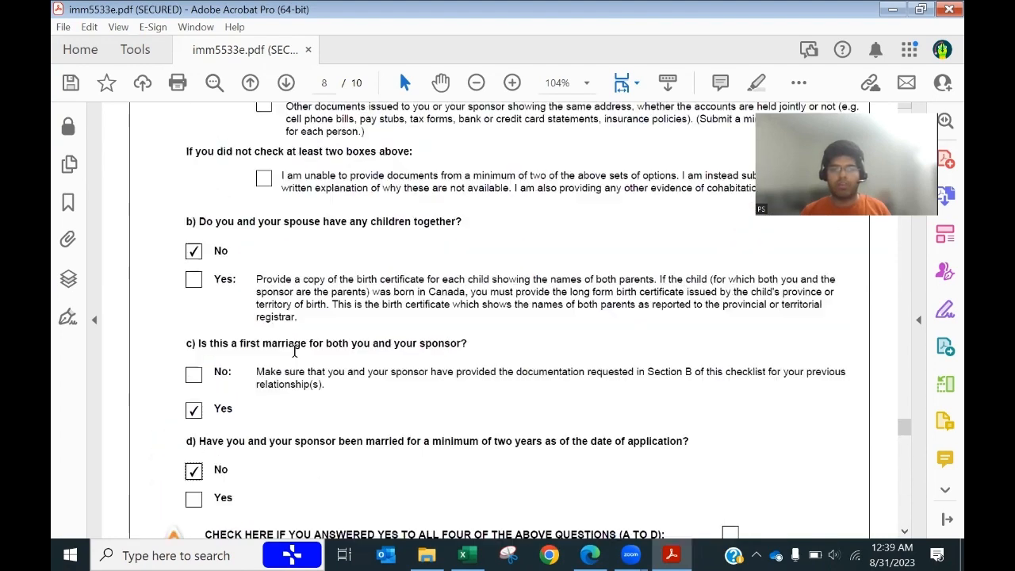
{"action": "scroll", "coordinate": [294, 351], "scroll_direction": "up", "scroll_amount": 3}
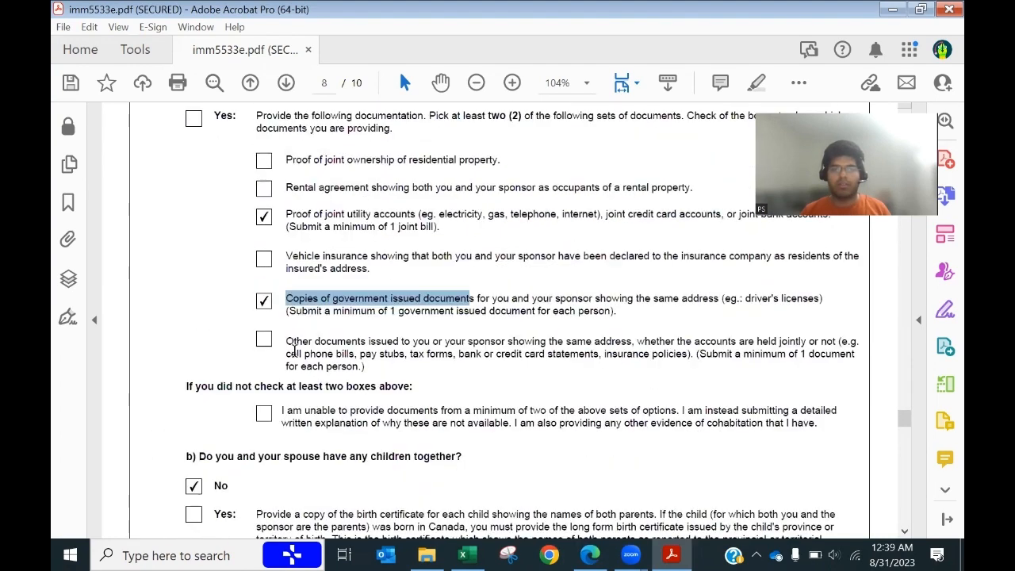
{"action": "scroll", "coordinate": [294, 352], "scroll_direction": "up", "scroll_amount": 8}
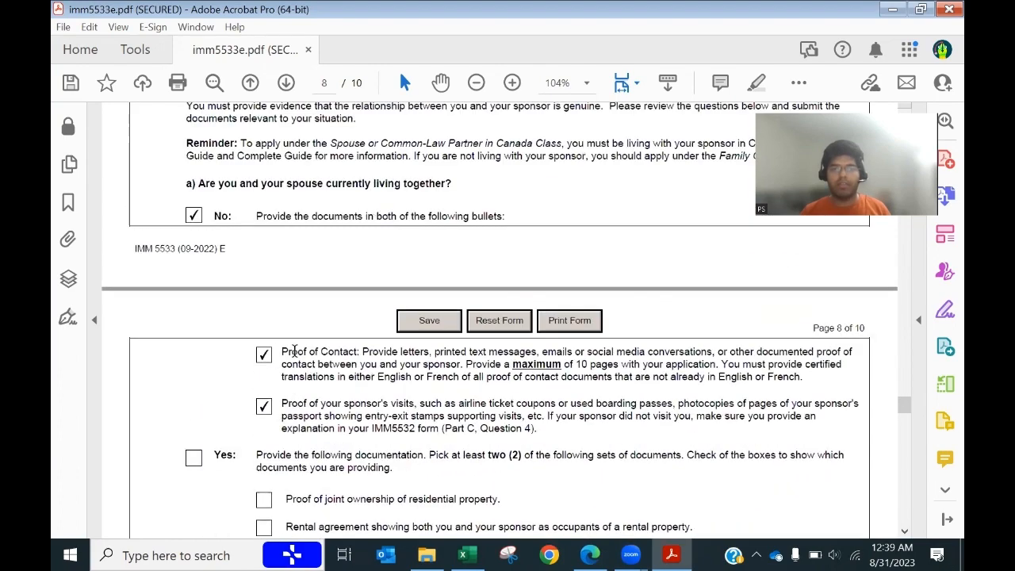
{"action": "scroll", "coordinate": [292, 355], "scroll_direction": "down", "scroll_amount": 18}
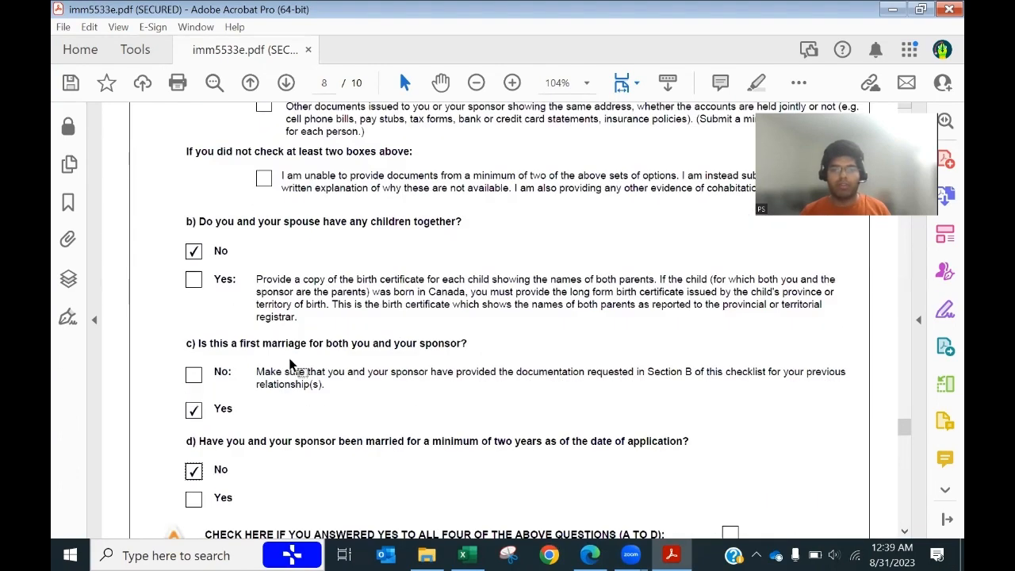
{"action": "scroll", "coordinate": [296, 361], "scroll_direction": "down", "scroll_amount": 5}
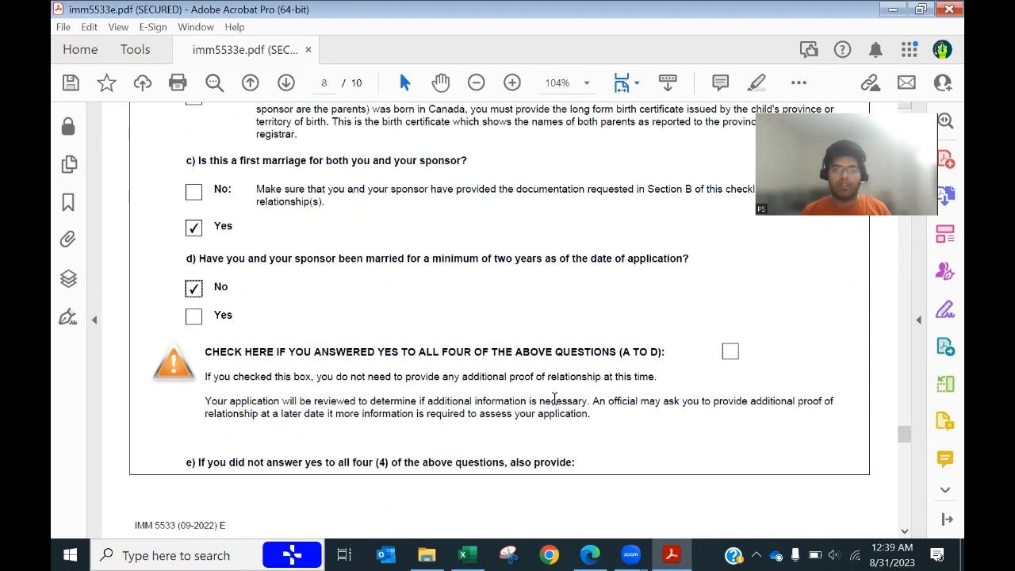
{"action": "scroll", "coordinate": [554, 398], "scroll_direction": "down", "scroll_amount": 11}
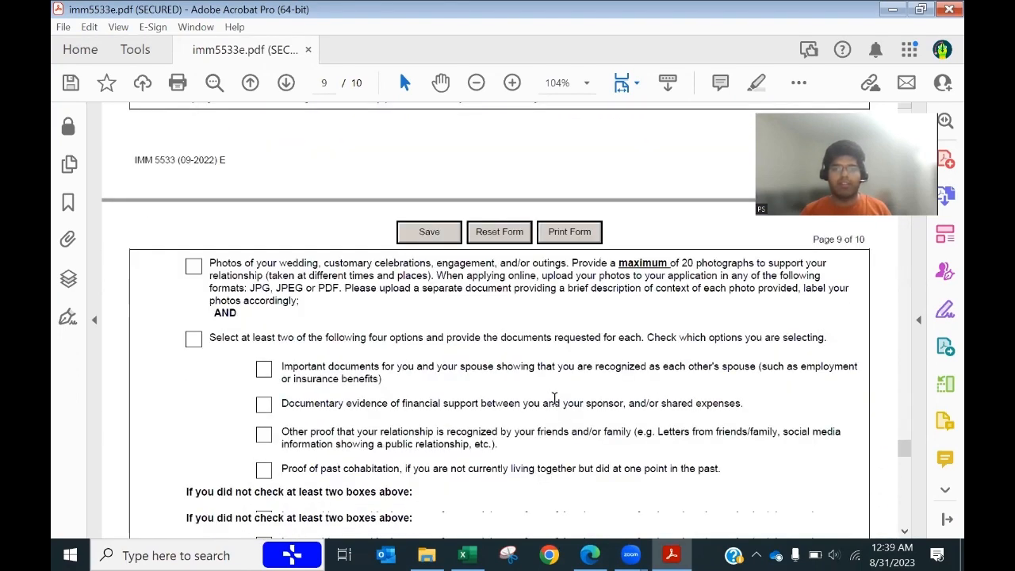
Step: Tick the wedding and celebration photos item on page 9 and highlight its photo count and format requirements
{"action": "left_click", "coordinate": [194, 266]}
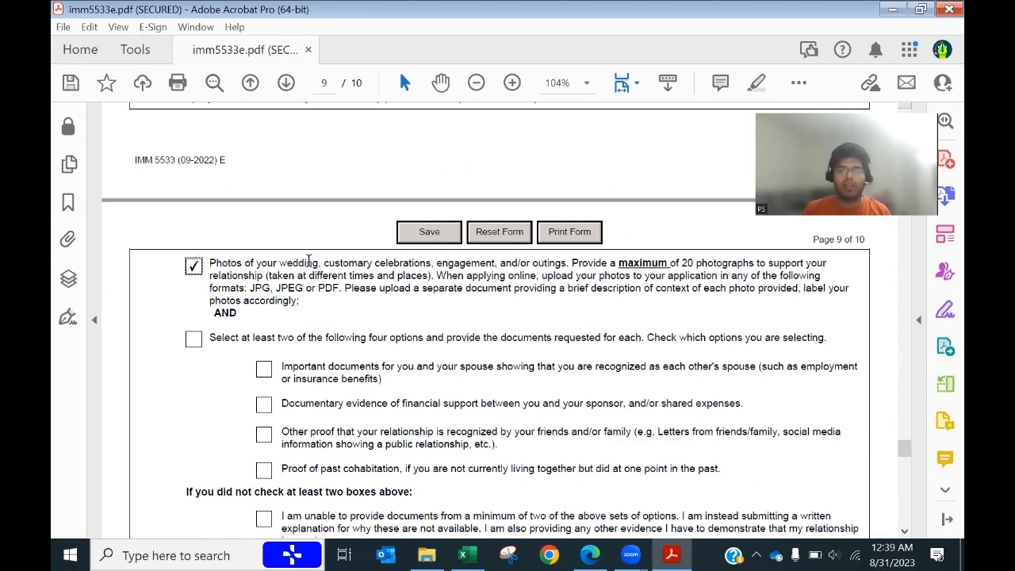
{"action": "left_click", "coordinate": [575, 260]}
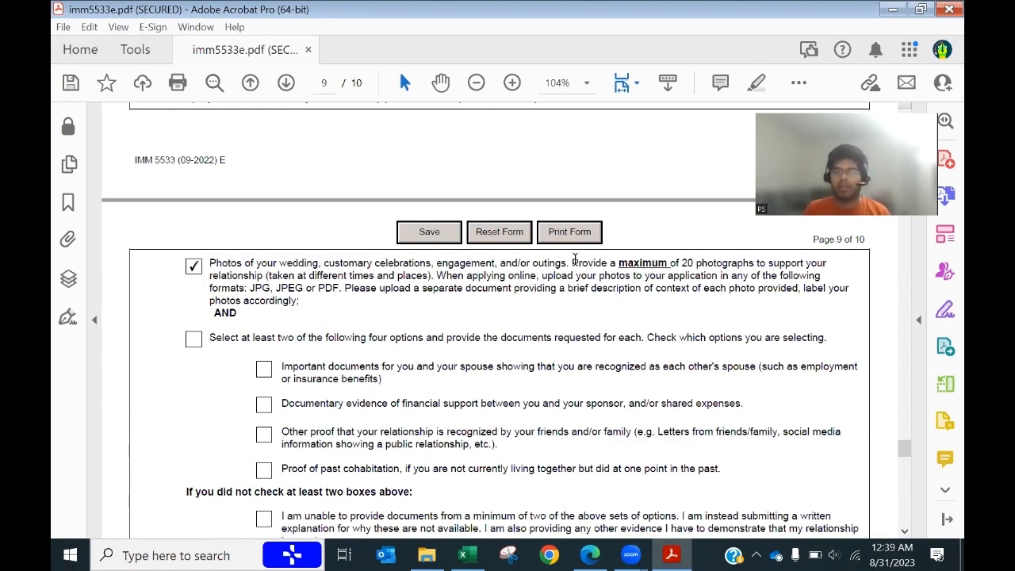
{"action": "left_click_drag", "start_coordinate": [575, 260], "coordinate": [267, 276]}
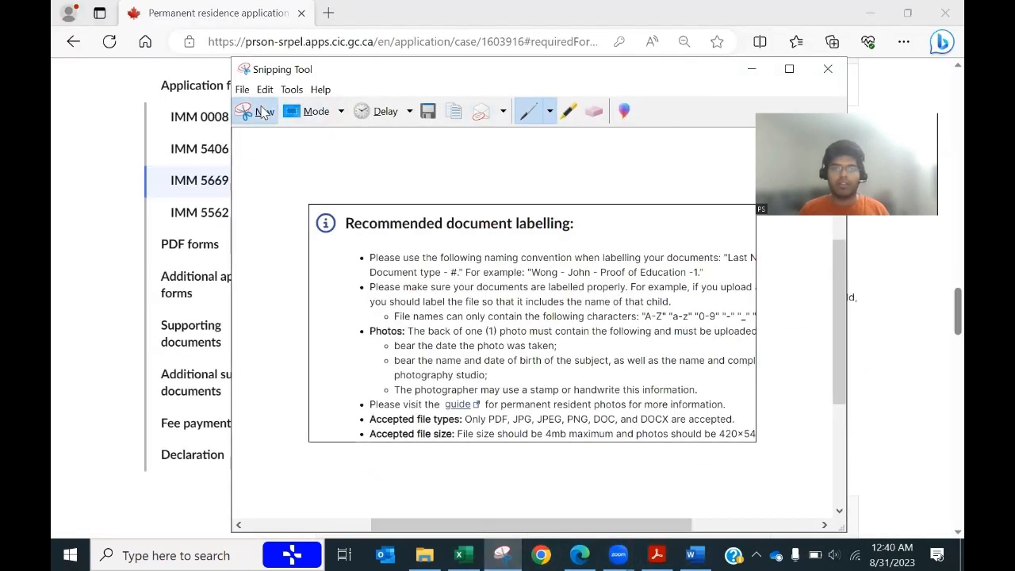
Step: Capture the Recommended document labelling guidance box and paste it into the blank Word document
{"action": "left_click", "coordinate": [262, 111]}
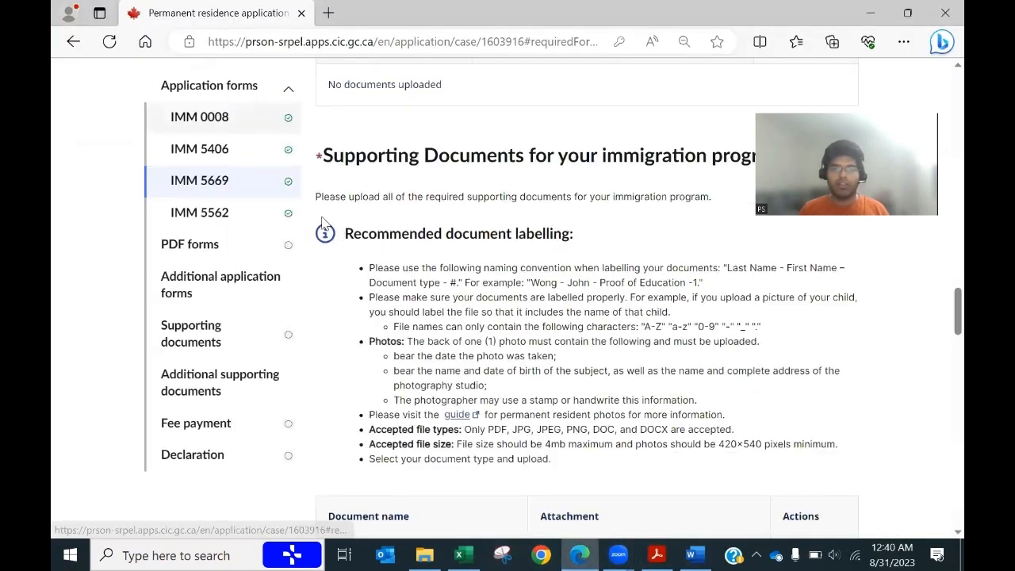
{"action": "left_click_drag", "start_coordinate": [304, 213], "coordinate": [695, 443]}
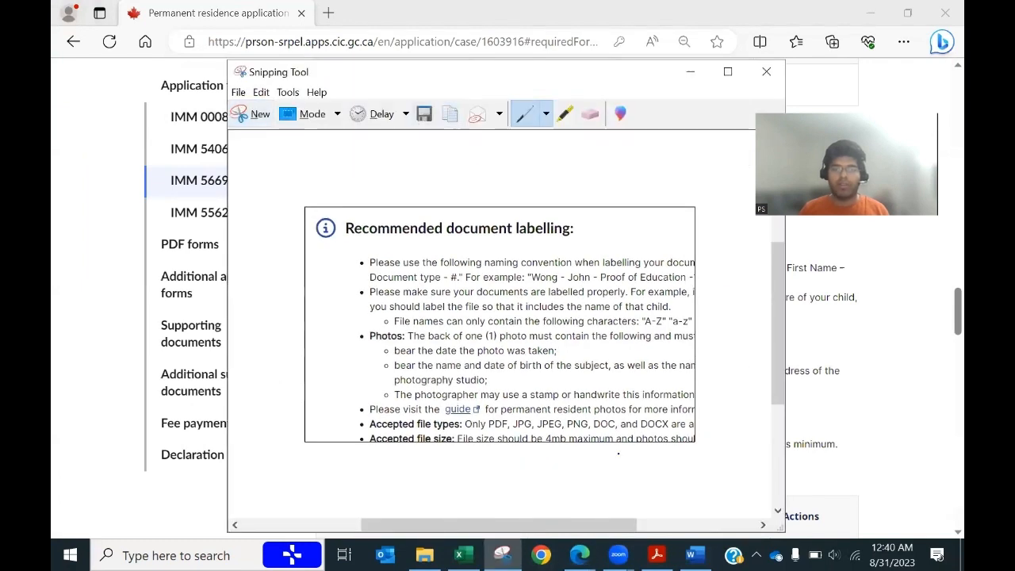
{"action": "left_click", "coordinate": [694, 555]}
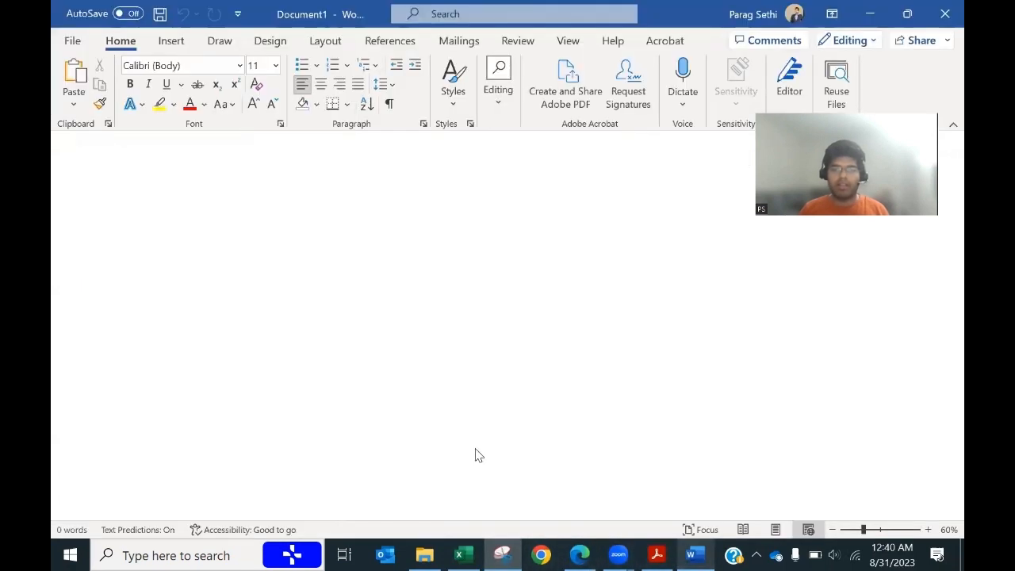
{"action": "key", "text": "ctrl+v"}
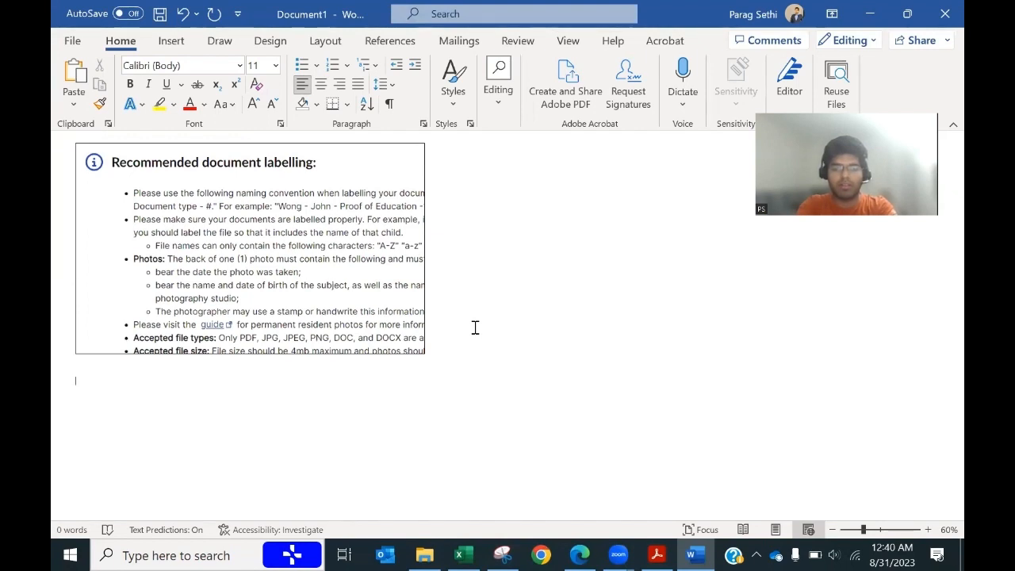
Step: Add the caption 'Sponsor and Applicant are in the picture with family' below the screenshot, then return to the checklist
{"action": "left_click", "coordinate": [95, 374]}
{"action": "type", "text": "Spo"}
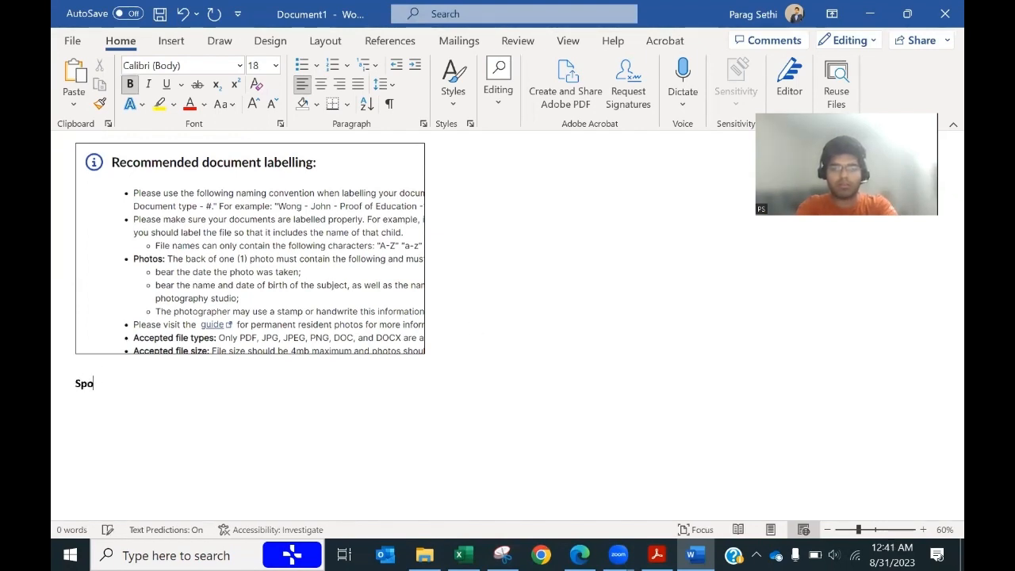
{"action": "type", "text": "nsor ard "}
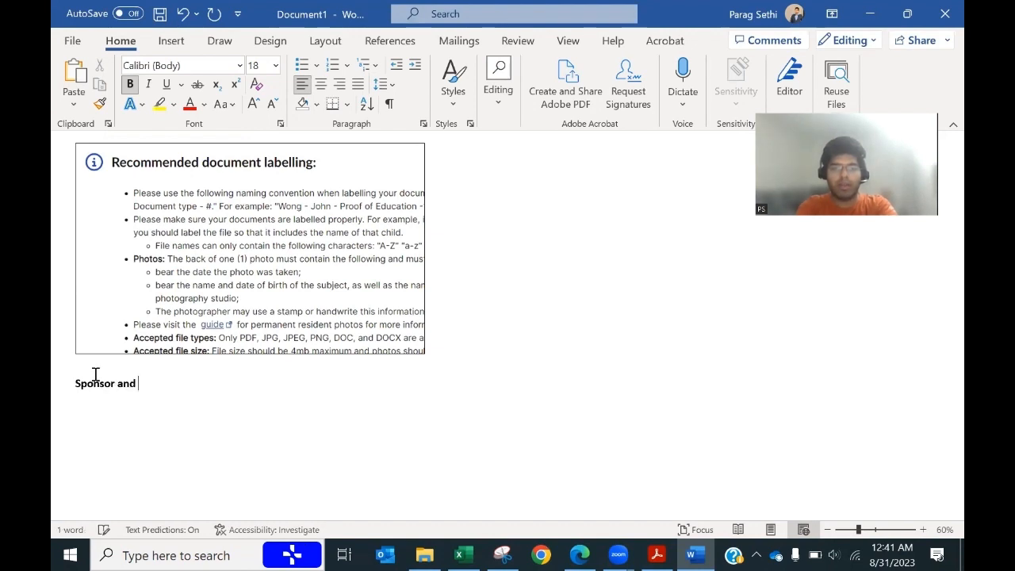
{"action": "type", "text": "APp"}
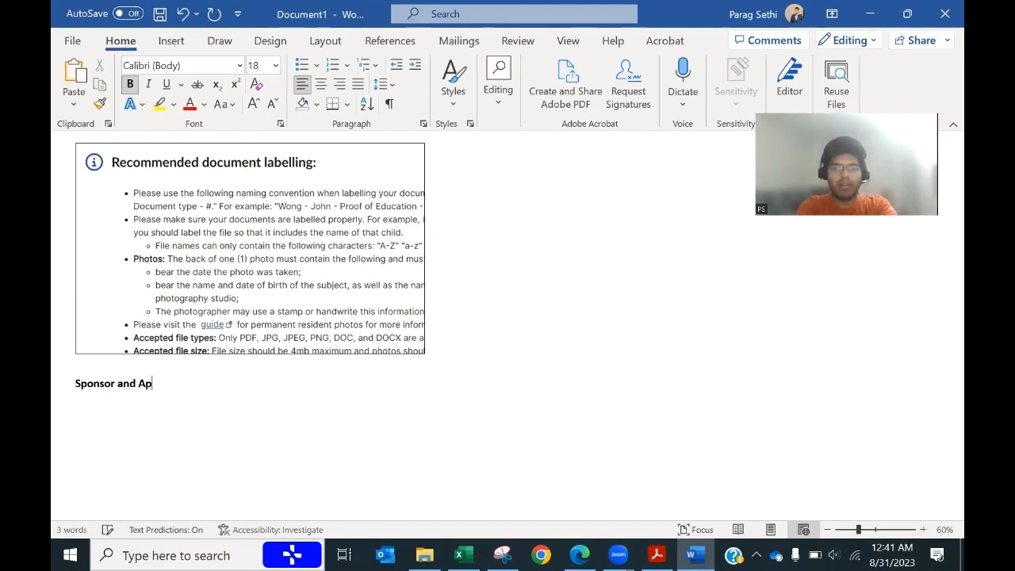
{"action": "type", "text": "licant"}
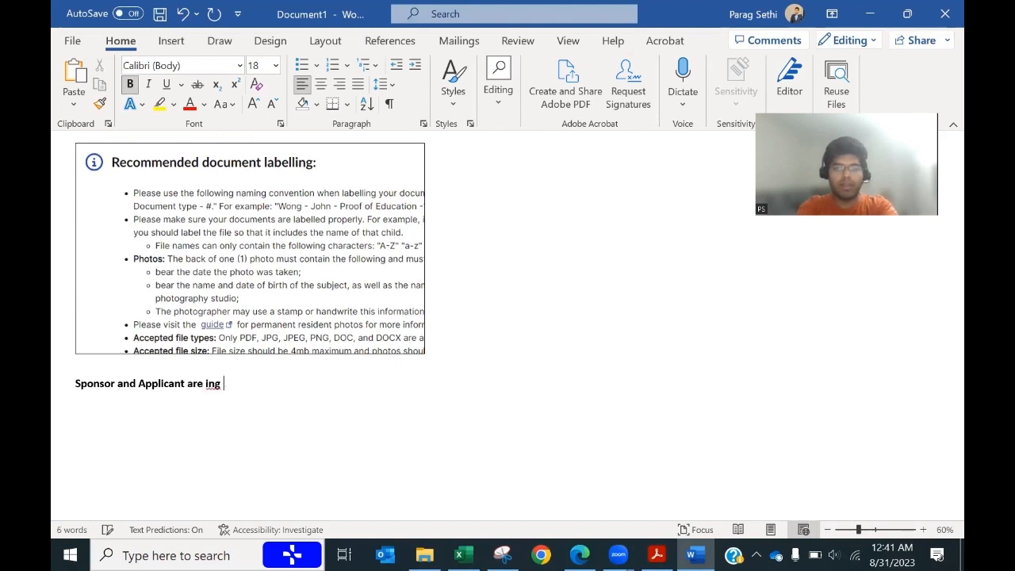
{"action": "type", "text": " are "}
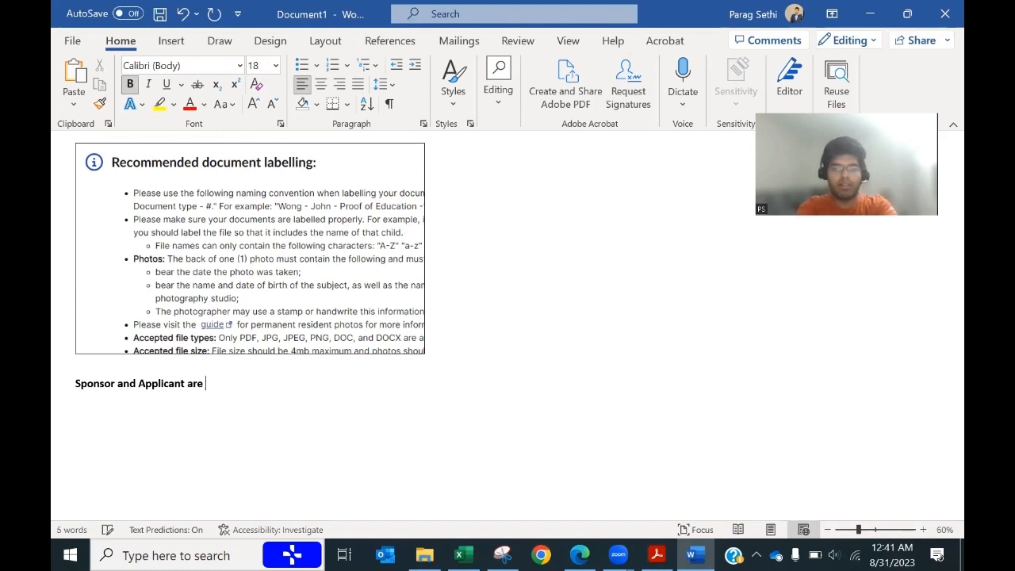
{"action": "type", "text": "ine in the picture with family"}
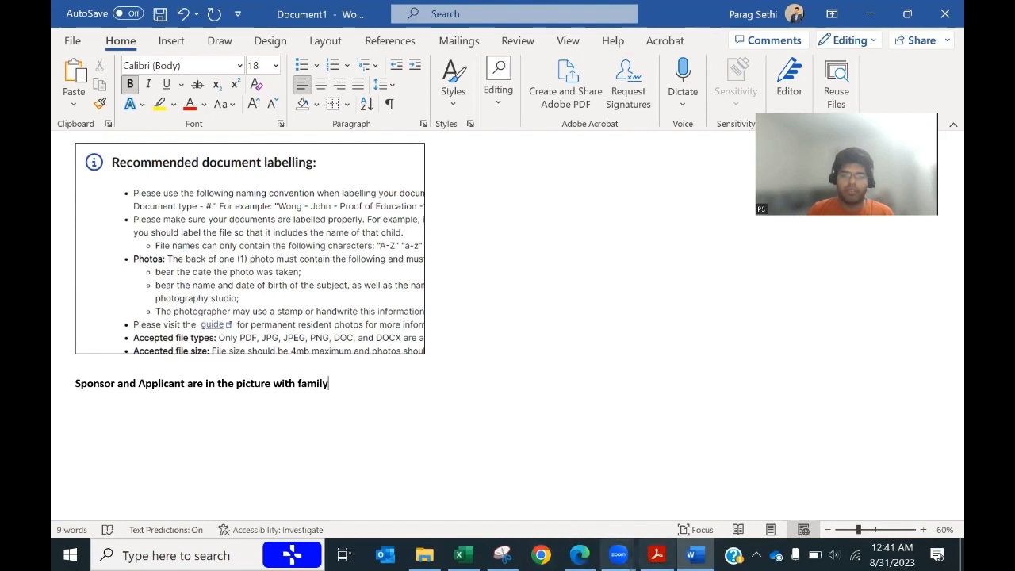
{"action": "left_click", "coordinate": [656, 555]}
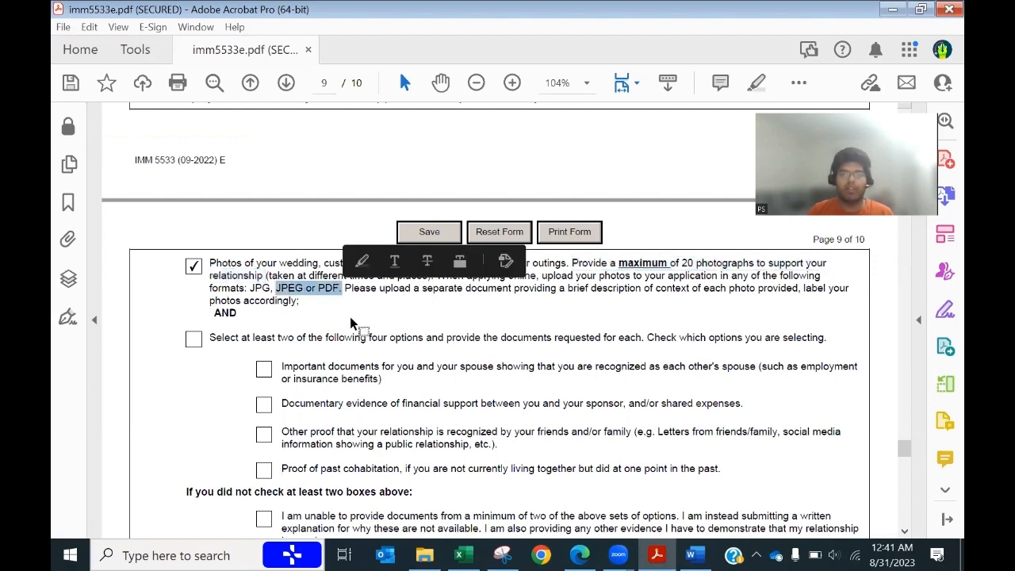
Step: Tick 'Select at least two options' and the documentary evidence of financial support box
{"action": "left_click", "coordinate": [341, 287]}
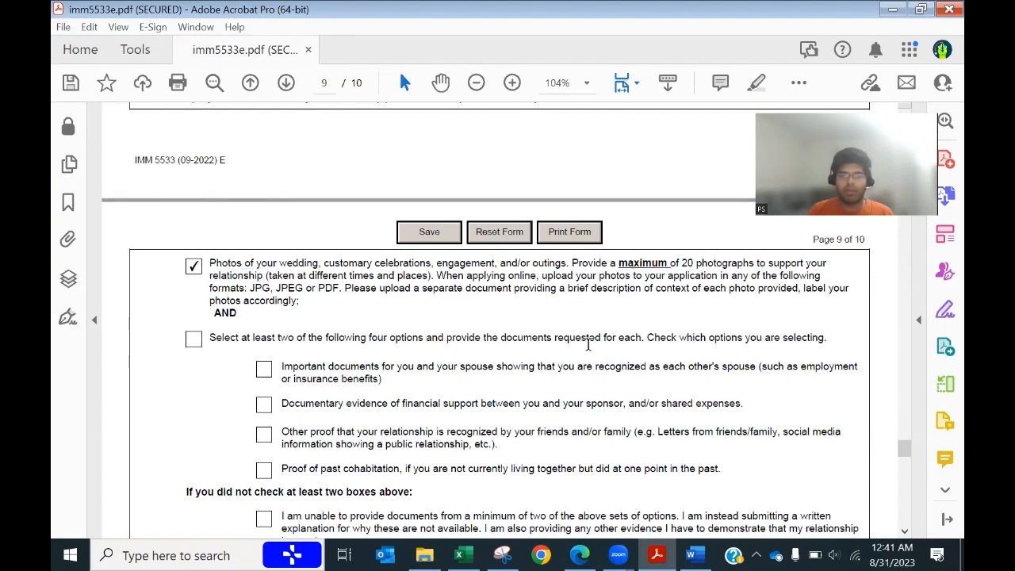
{"action": "left_click", "coordinate": [193, 339]}
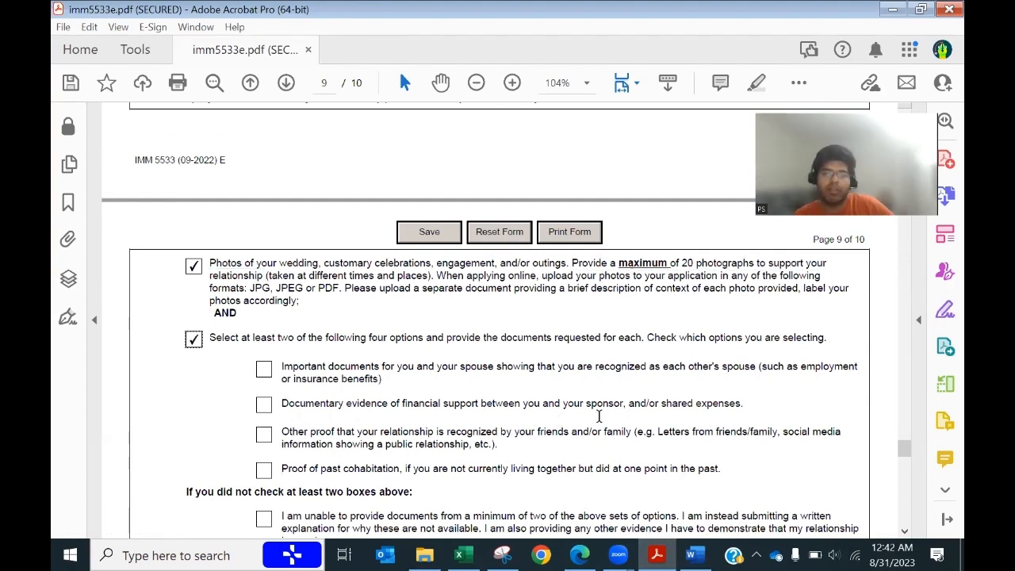
{"action": "left_click_drag", "start_coordinate": [739, 407], "coordinate": [283, 404]}
{"action": "left_click", "coordinate": [264, 405]}
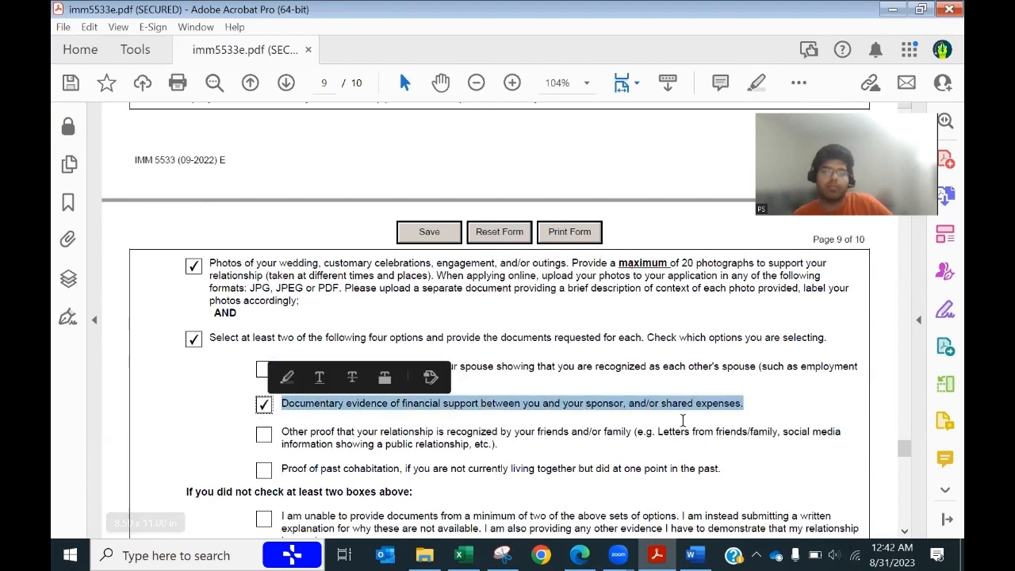
{"action": "left_click", "coordinate": [748, 406]}
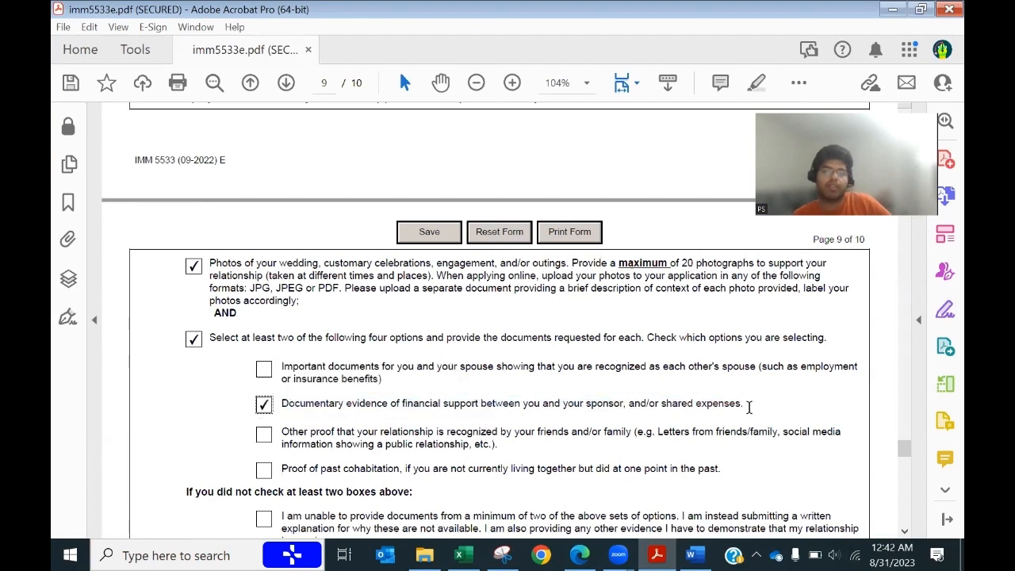
Step: Tick the other proof of relationship box after reading its friends/family and social media examples
{"action": "left_click", "coordinate": [263, 434]}
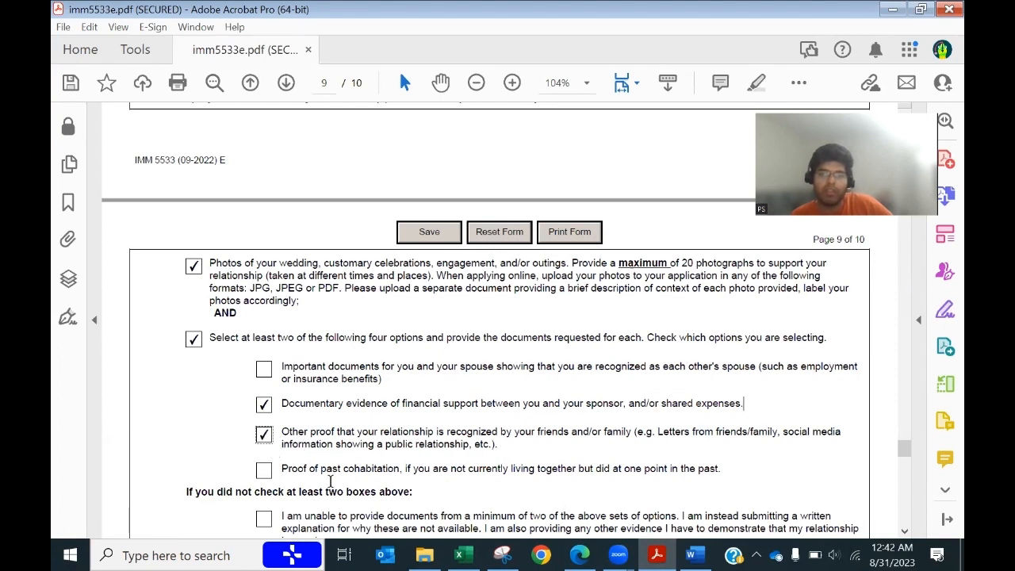
{"action": "left_click_drag", "start_coordinate": [658, 434], "coordinate": [761, 437]}
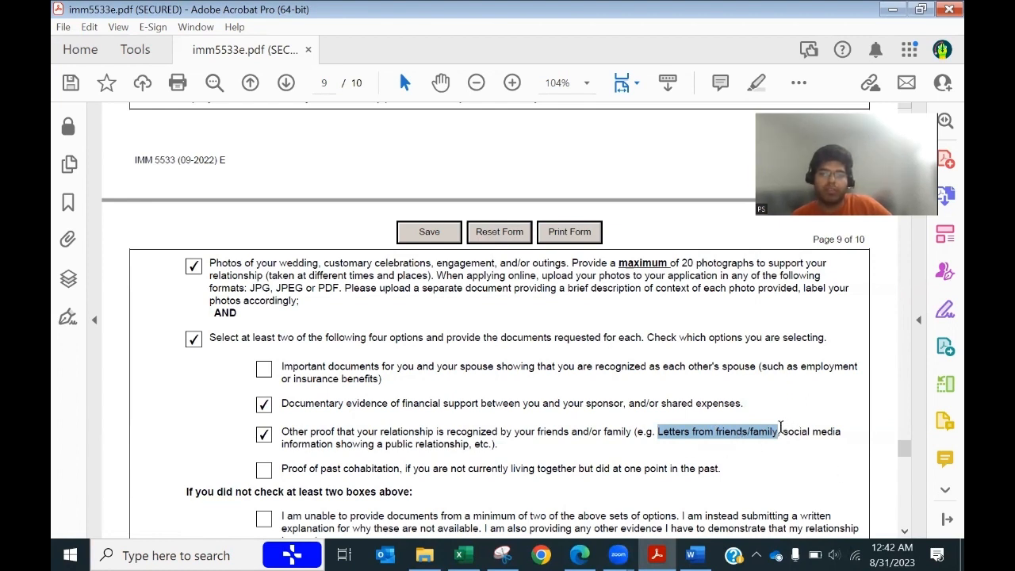
{"action": "left_click_drag", "start_coordinate": [781, 431], "coordinate": [467, 448]}
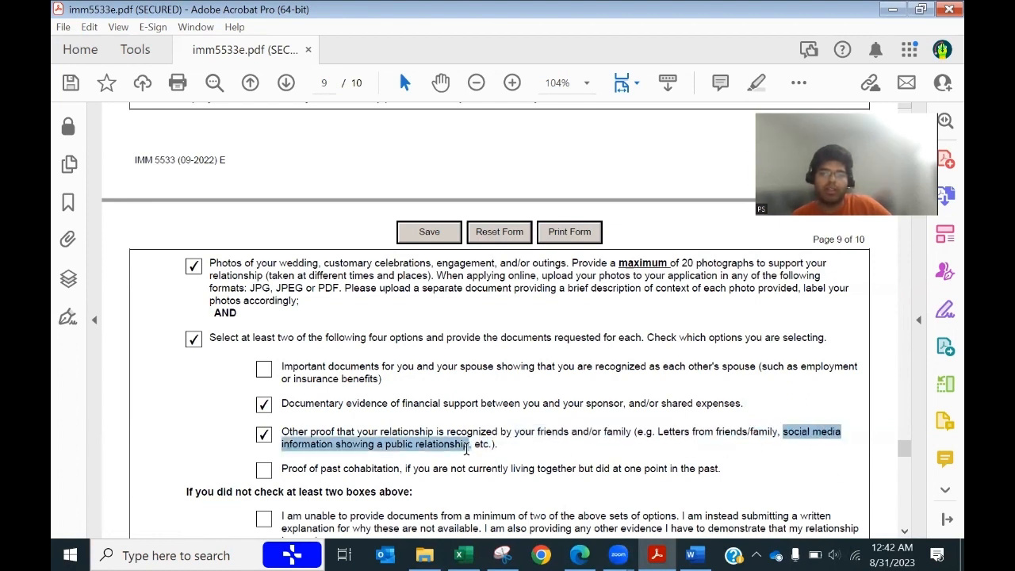
{"action": "left_click", "coordinate": [470, 448]}
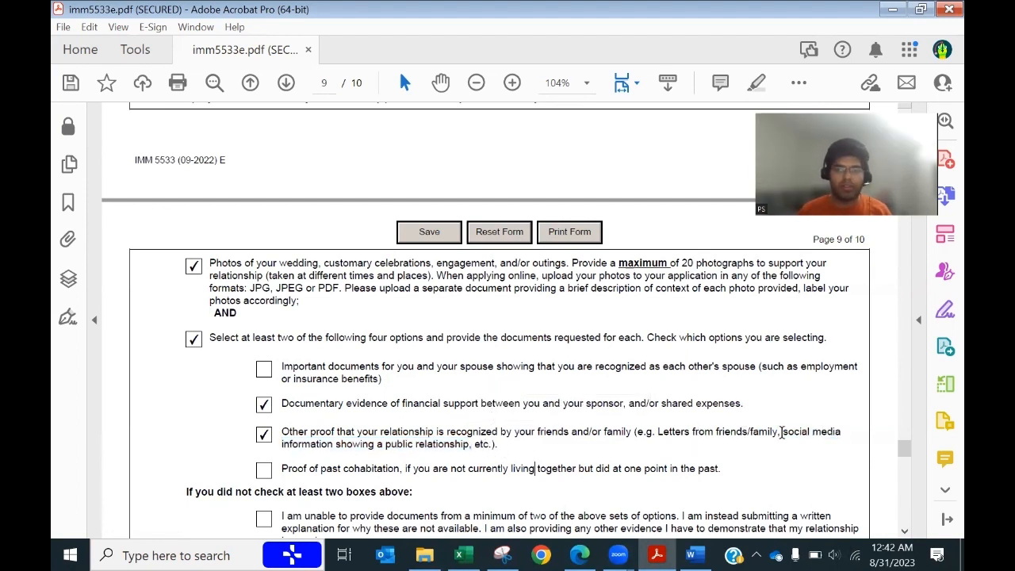
{"action": "left_click_drag", "start_coordinate": [666, 430], "coordinate": [721, 469]}
{"action": "left_click", "coordinate": [573, 436]}
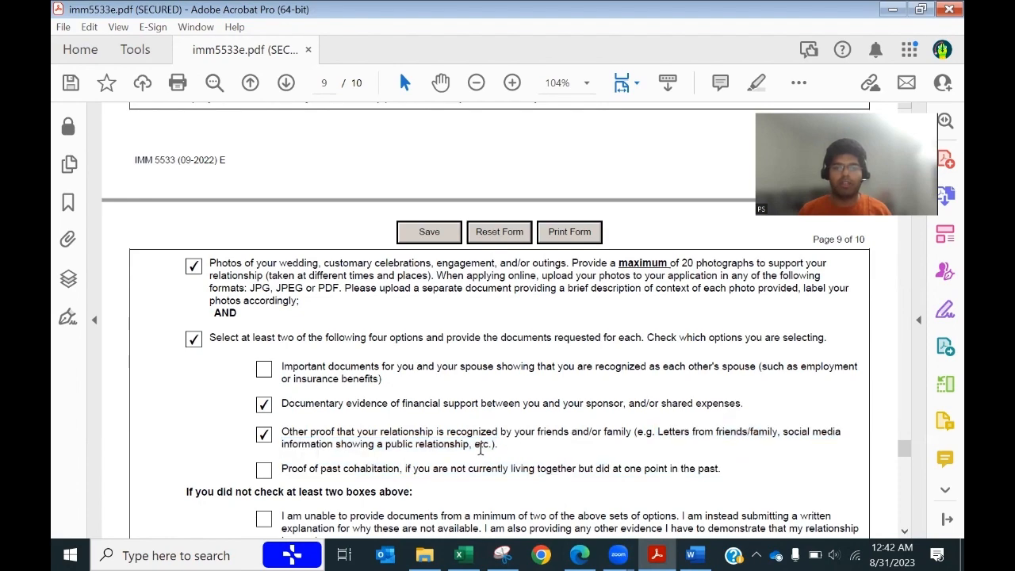
{"action": "scroll", "coordinate": [537, 468], "scroll_direction": "down", "scroll_amount": 5}
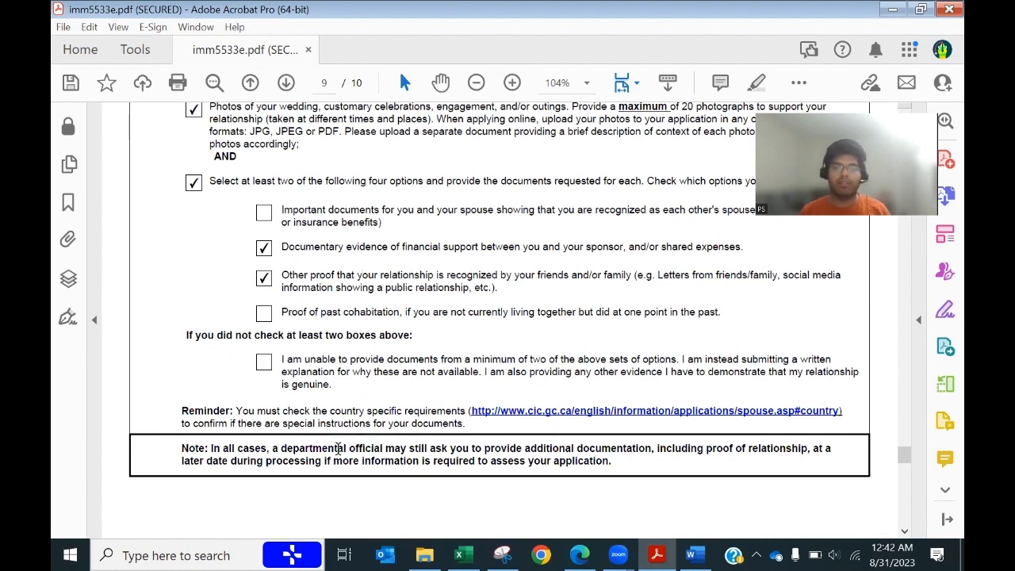
Step: Scroll down past page 9 to the Signatures section at the top of page 10
{"action": "scroll", "coordinate": [334, 451], "scroll_direction": "down", "scroll_amount": 10}
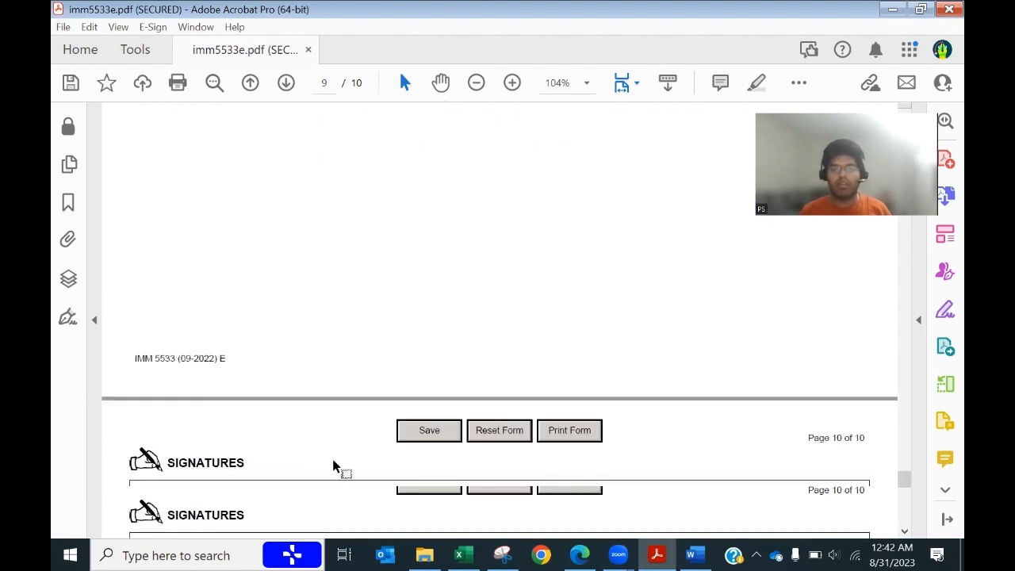
{"action": "scroll", "coordinate": [333, 468], "scroll_direction": "down", "scroll_amount": 5}
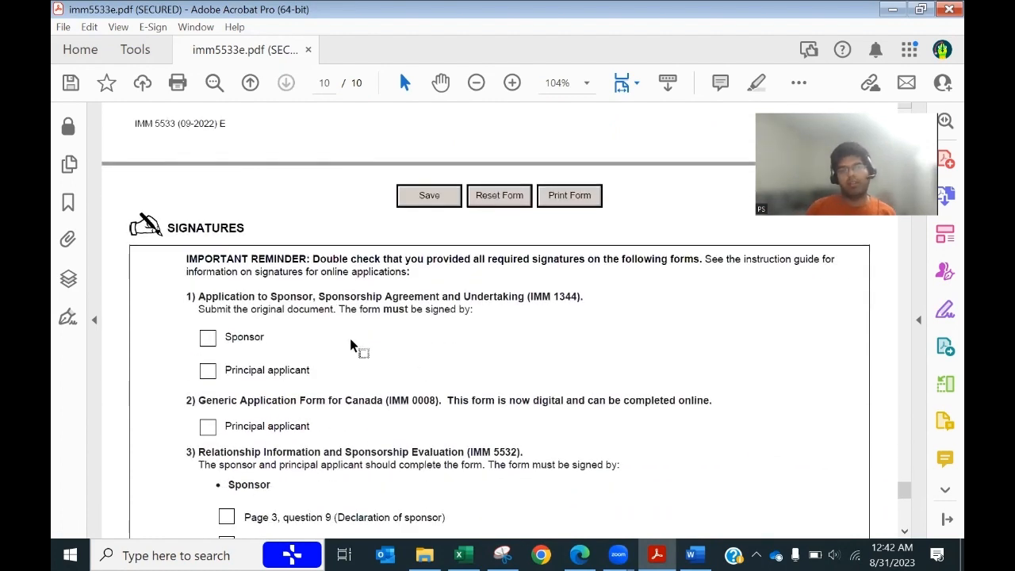
{"action": "scroll", "coordinate": [350, 341], "scroll_direction": "down", "scroll_amount": 1}
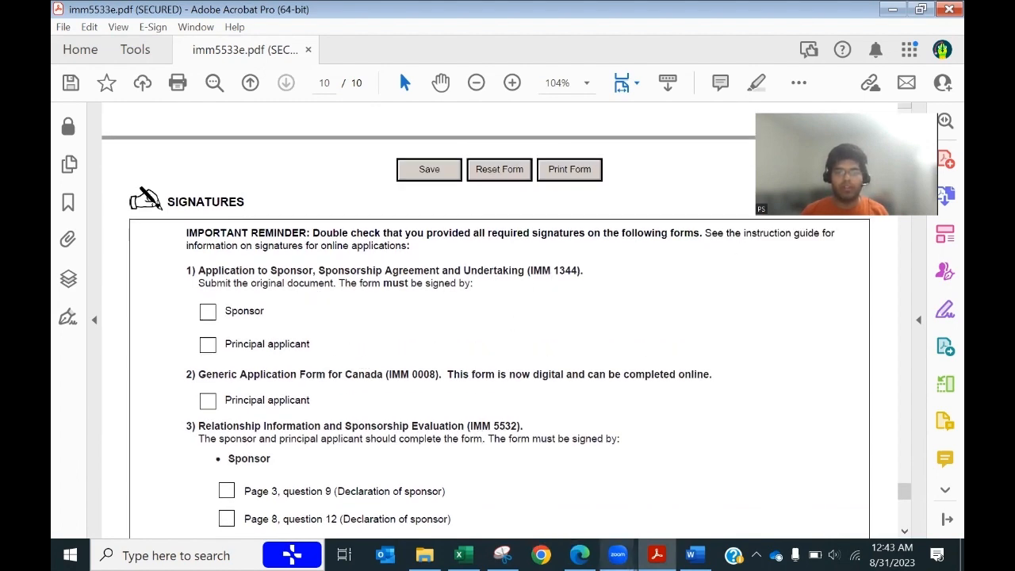
{"action": "left_click", "coordinate": [580, 555]}
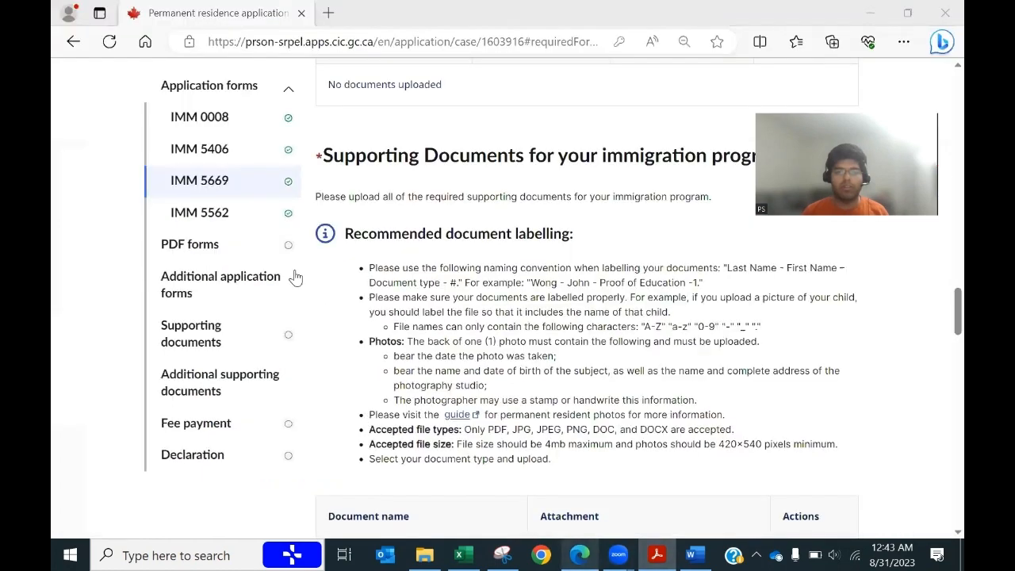
{"action": "scroll", "coordinate": [251, 336], "scroll_direction": "up", "scroll_amount": 2}
{"action": "scroll", "coordinate": [250, 340], "scroll_direction": "up", "scroll_amount": 15}
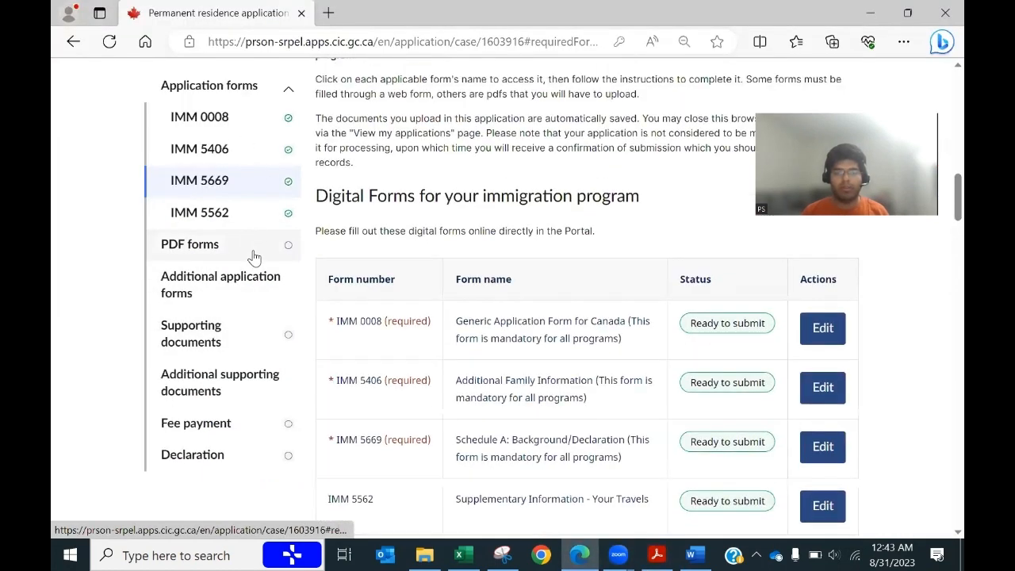
{"action": "scroll", "coordinate": [254, 255], "scroll_direction": "down", "scroll_amount": 5}
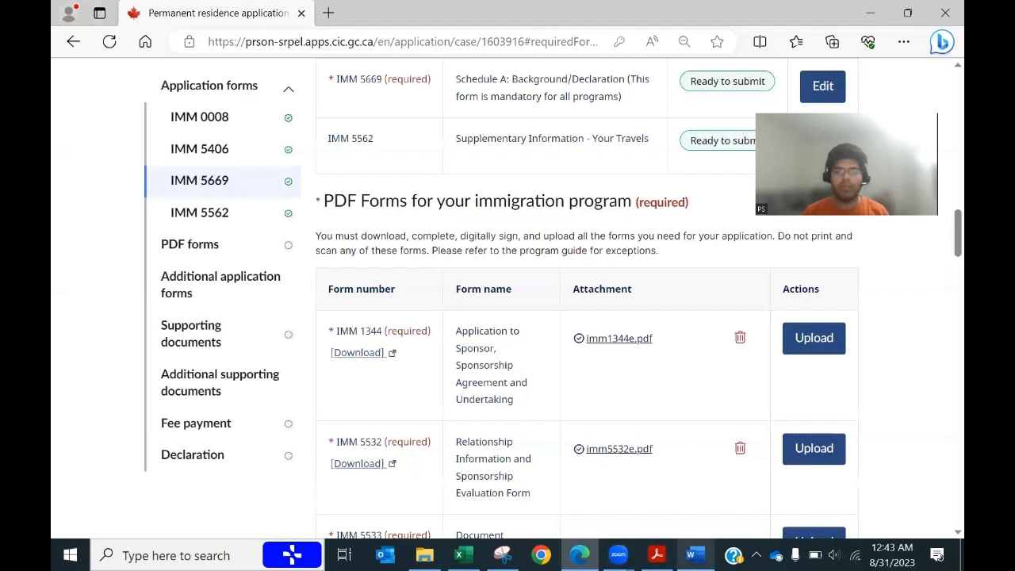
{"action": "left_click", "coordinate": [657, 555]}
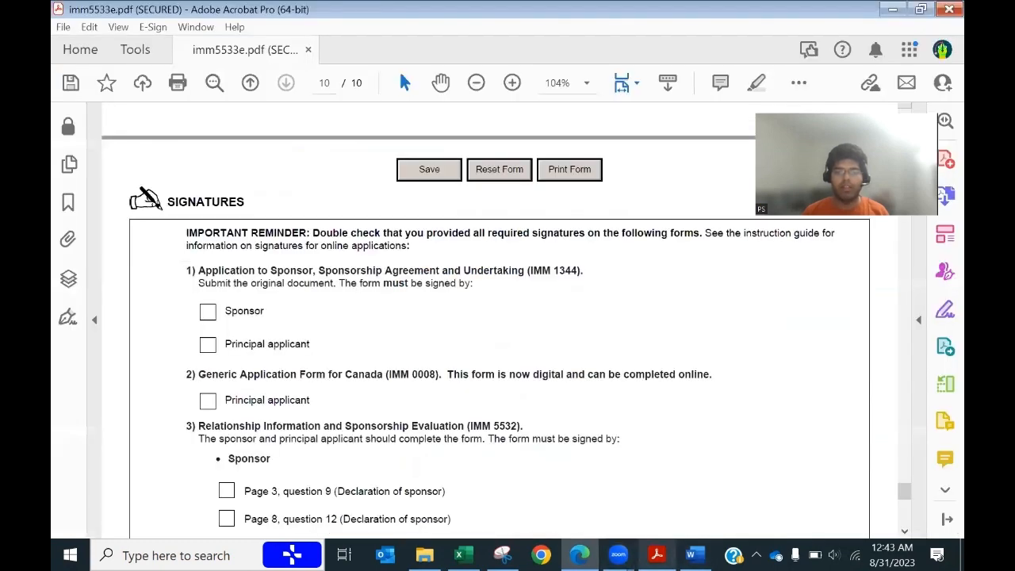
Step: Tick Sponsor and Principal applicant under IMM 1344 and Principal applicant under IMM 0008
{"action": "left_click", "coordinate": [208, 312]}
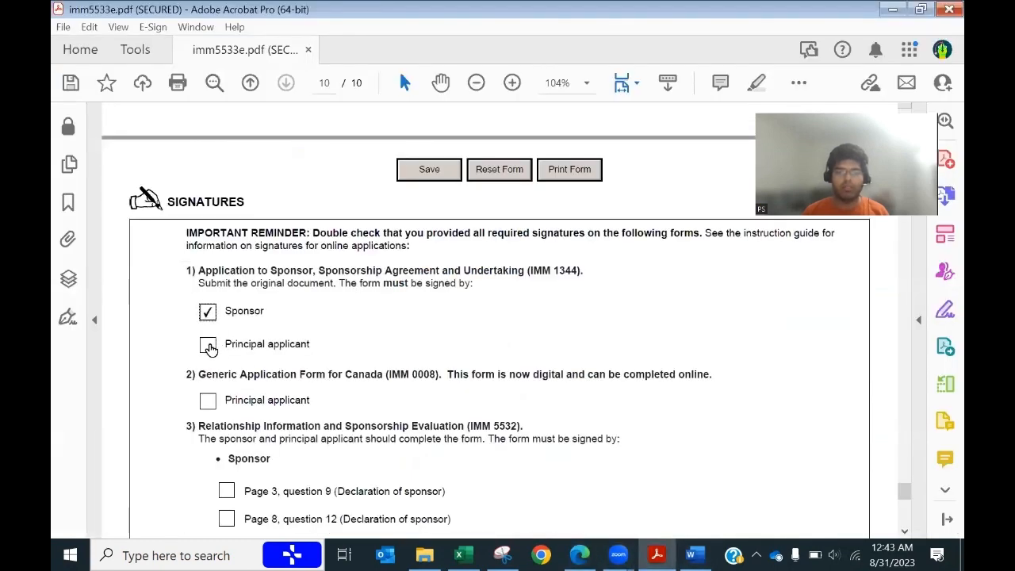
{"action": "left_click", "coordinate": [208, 344]}
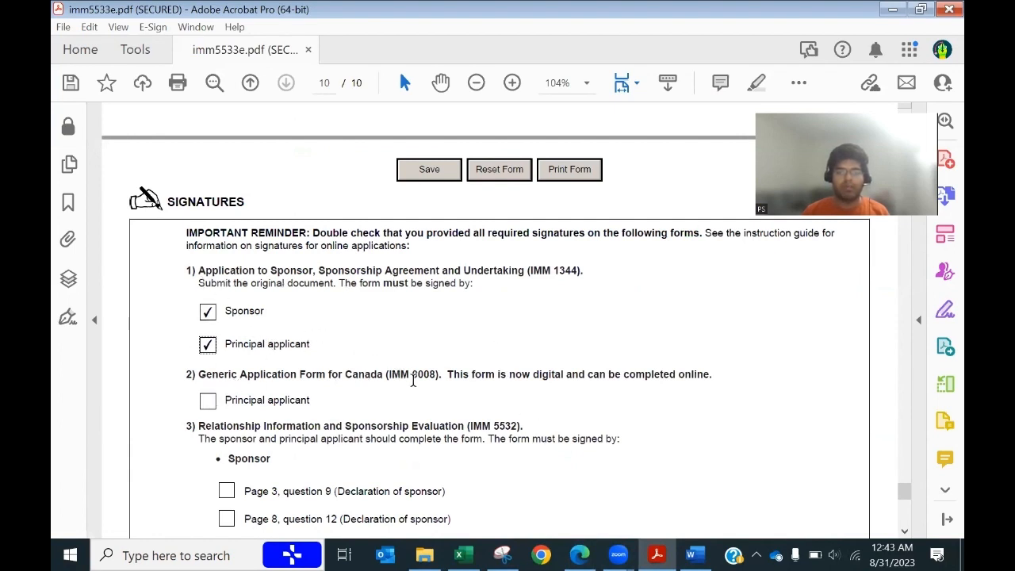
{"action": "left_click", "coordinate": [207, 400]}
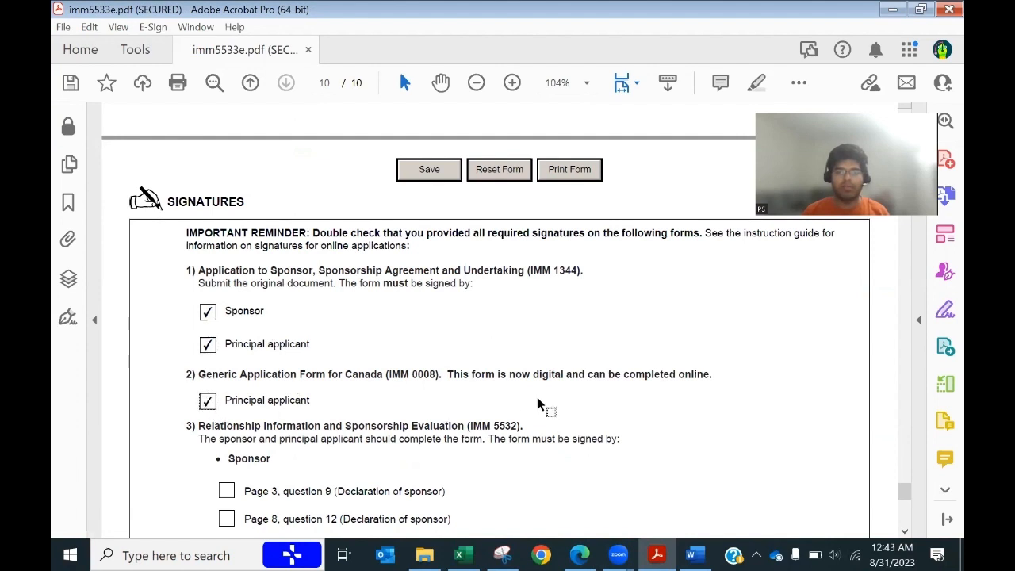
{"action": "left_click_drag", "start_coordinate": [533, 375], "coordinate": [570, 372]}
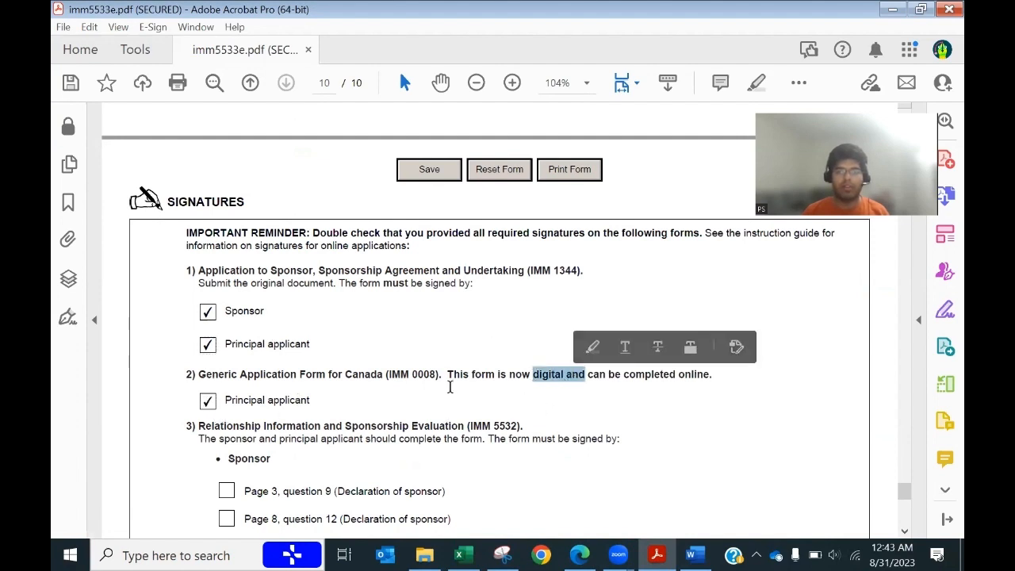
{"action": "scroll", "coordinate": [453, 393], "scroll_direction": "down", "scroll_amount": 3}
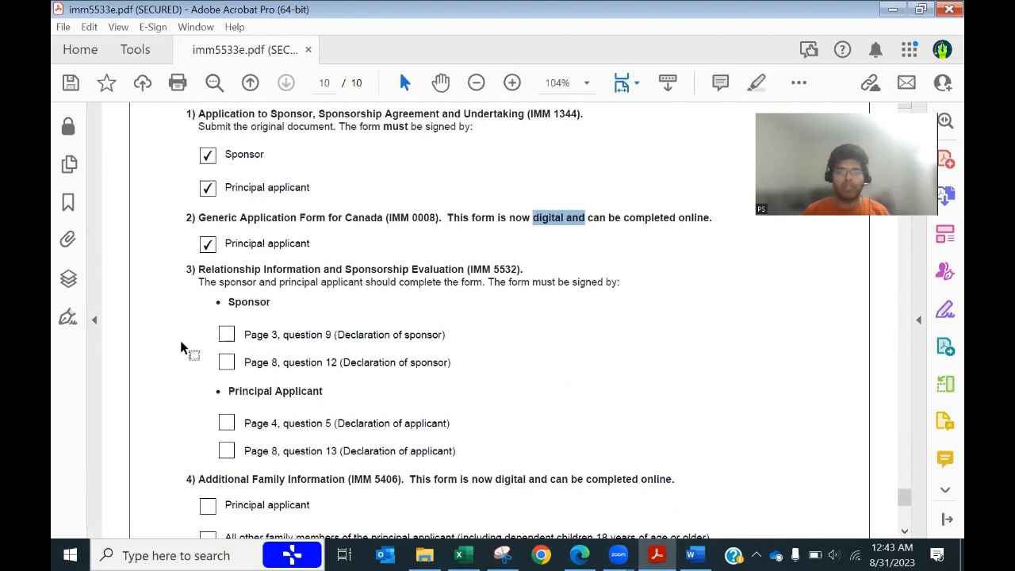
Step: Tick the four IMM 5532 declarations: sponsor Page 3 Q9 and Page 8 Q12, applicant Page 4 Q5 and Page 8 Q13
{"action": "left_click", "coordinate": [227, 340]}
{"action": "left_click", "coordinate": [227, 363]}
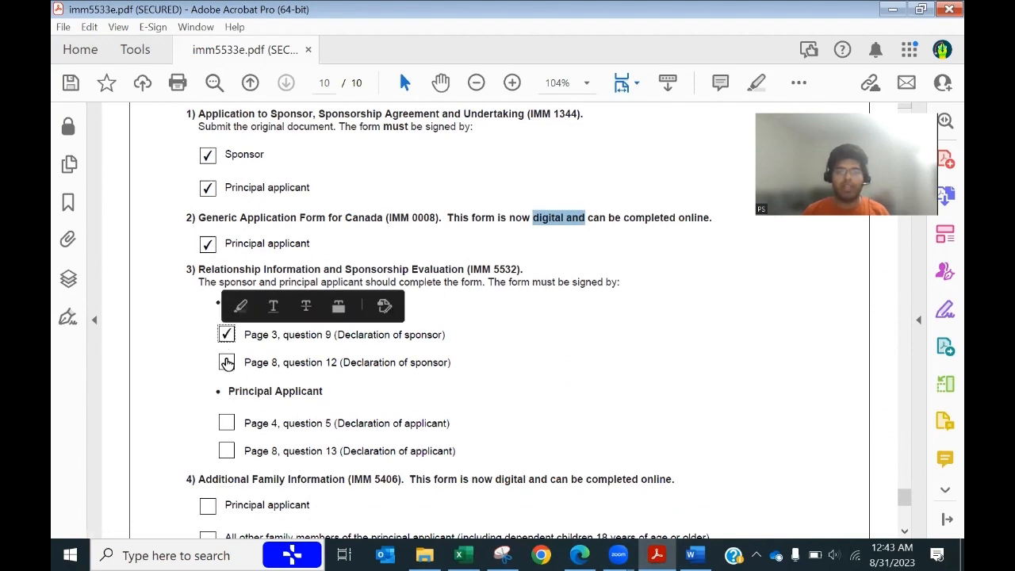
{"action": "left_click", "coordinate": [227, 428]}
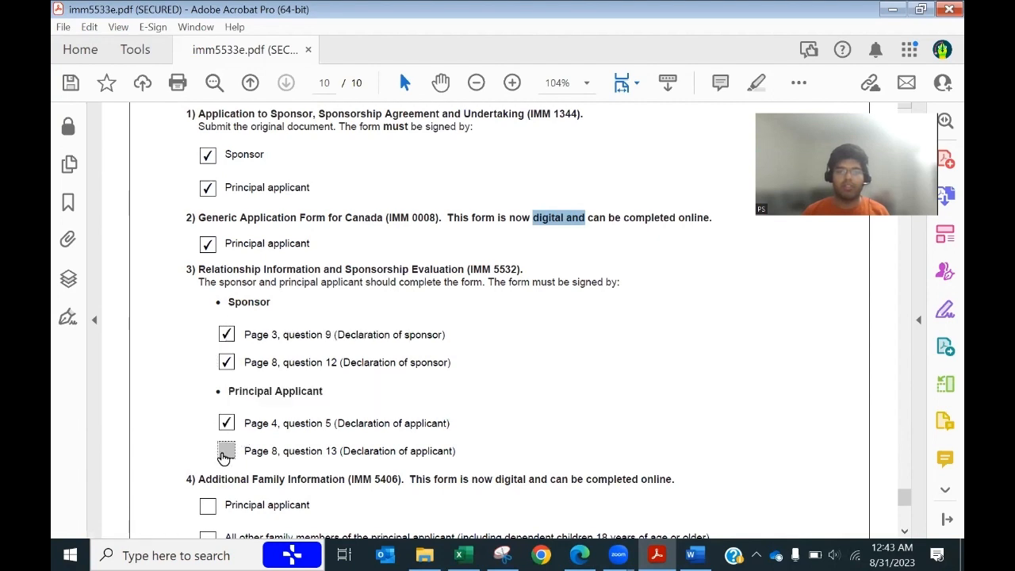
{"action": "left_click", "coordinate": [226, 450]}
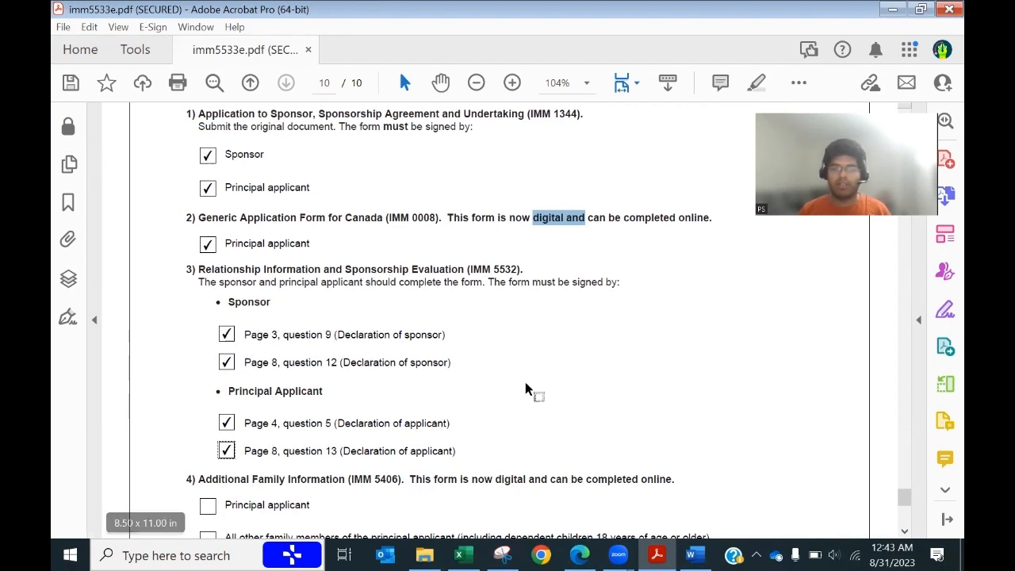
Step: Note that IMM 5406 is now digital and compare against the IRCC application page in the browser
{"action": "scroll", "coordinate": [550, 415], "scroll_direction": "down", "scroll_amount": 4}
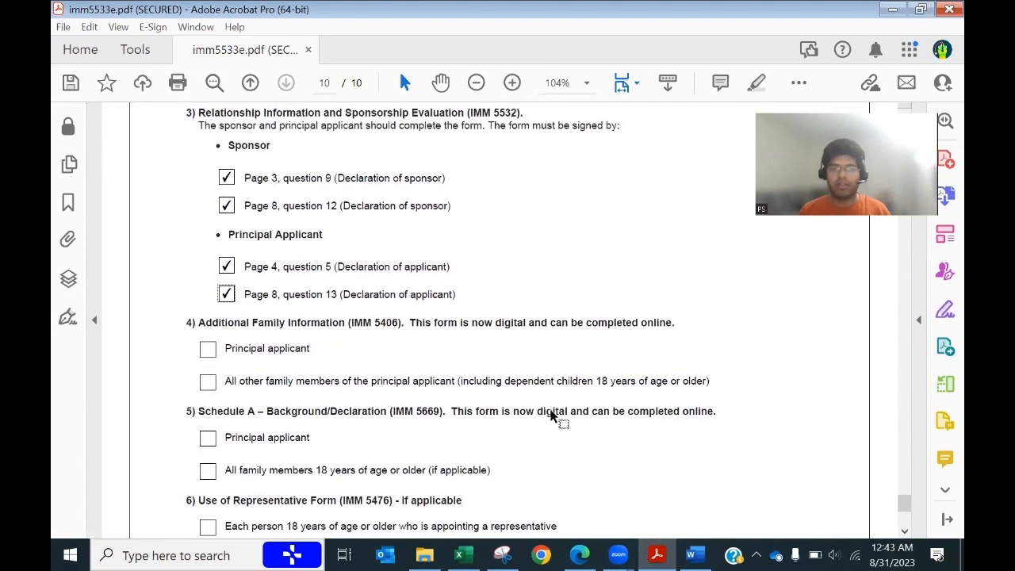
{"action": "scroll", "coordinate": [550, 415], "scroll_direction": "down", "scroll_amount": 1}
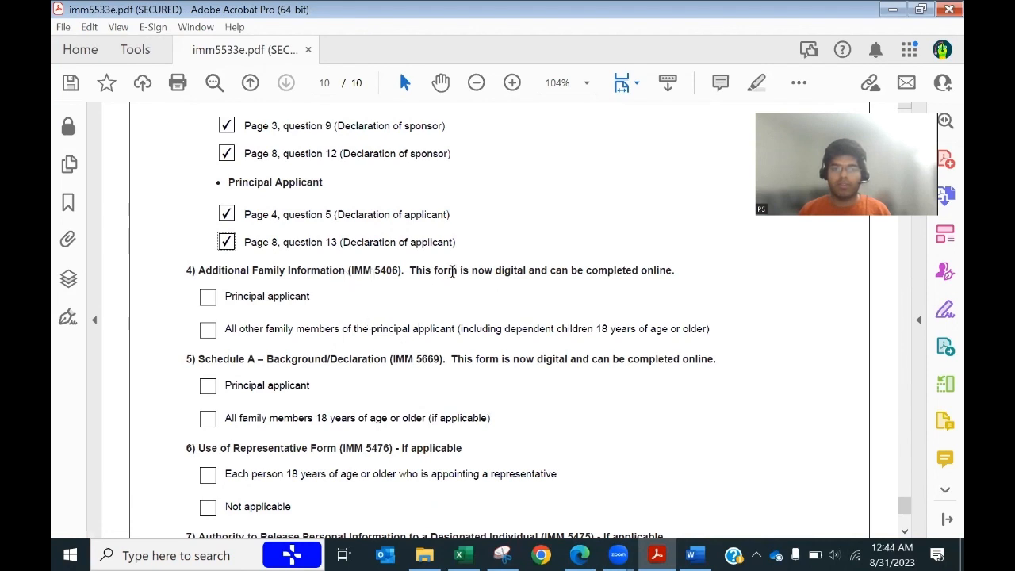
{"action": "left_click_drag", "start_coordinate": [457, 270], "coordinate": [525, 270]}
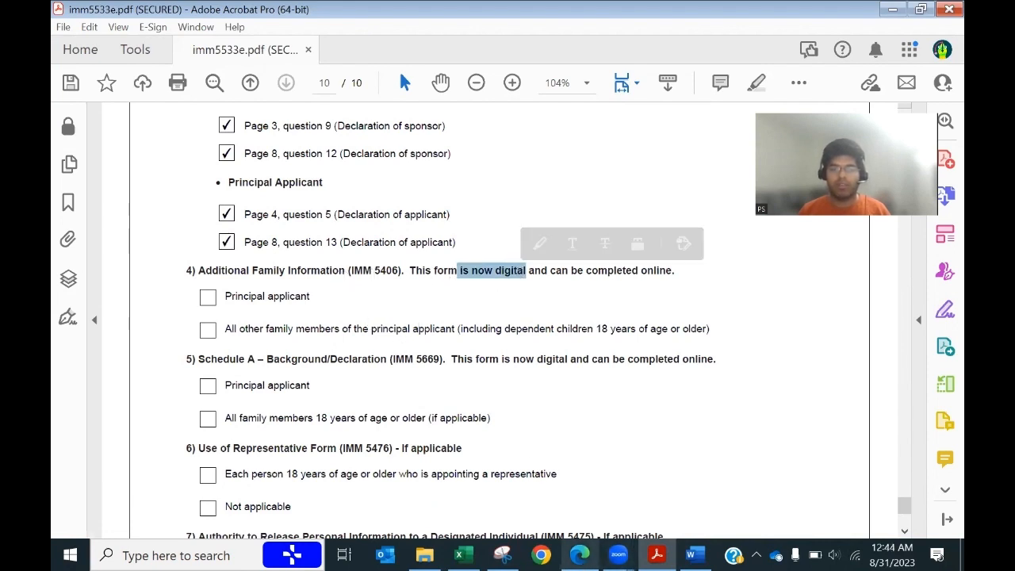
{"action": "left_click", "coordinate": [580, 555]}
{"action": "scroll", "coordinate": [343, 200], "scroll_direction": "up", "scroll_amount": 1}
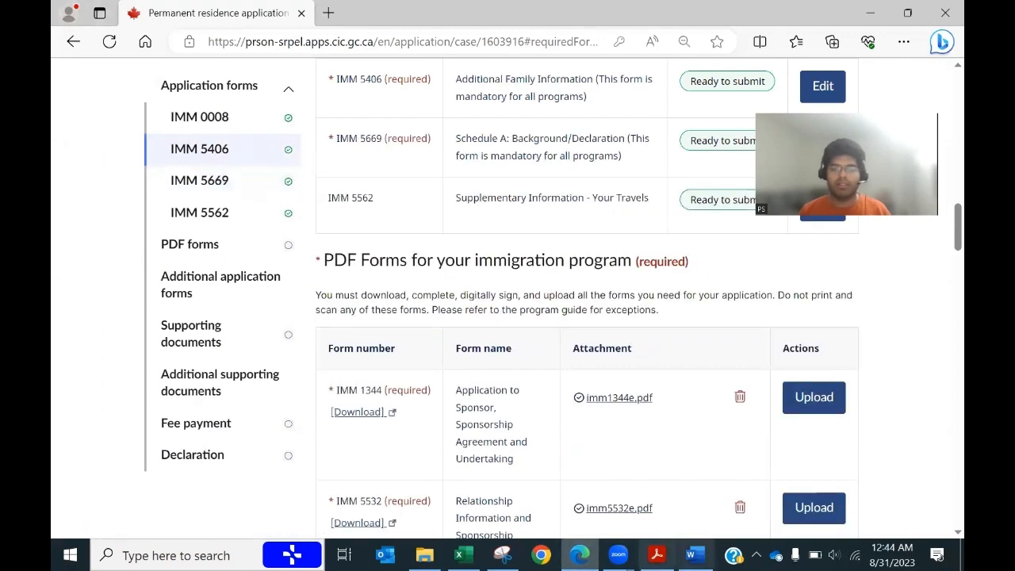
{"action": "left_click", "coordinate": [656, 555]}
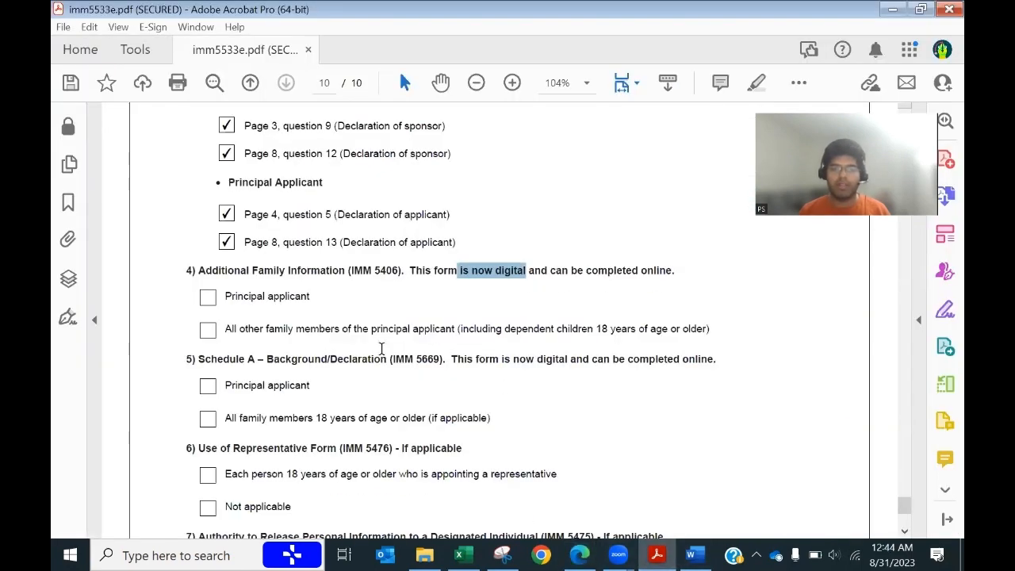
Step: Tick Principal applicant under IMM 5406 and under IMM 5669 (Schedule A, now digital)
{"action": "left_click", "coordinate": [207, 298]}
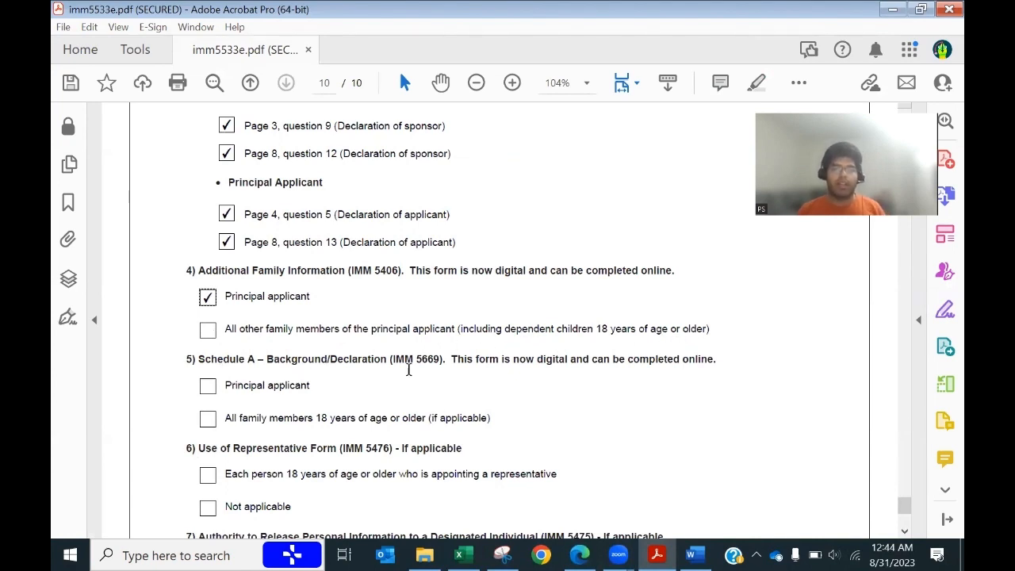
{"action": "left_click", "coordinate": [210, 386]}
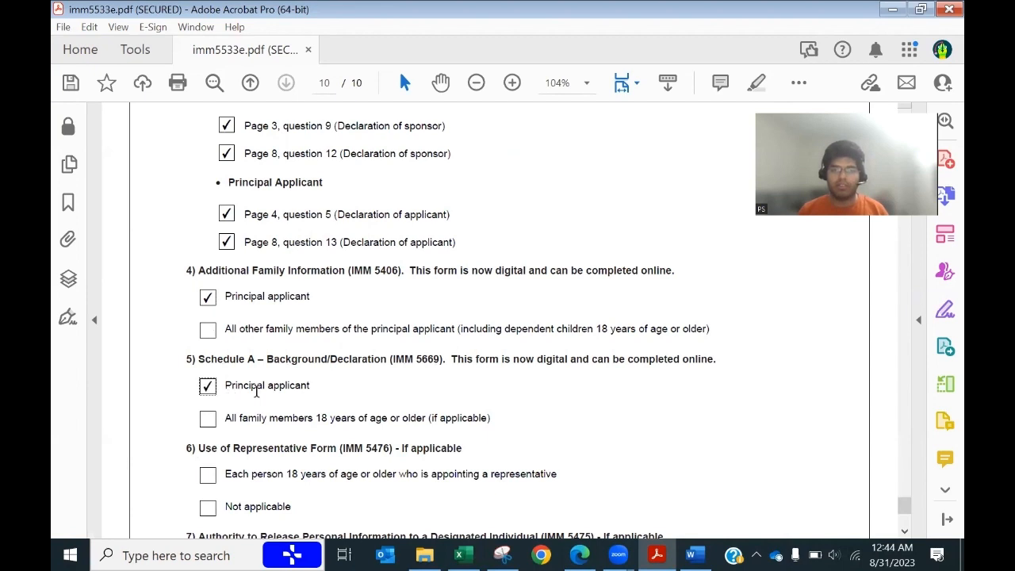
{"action": "left_click_drag", "start_coordinate": [624, 358], "coordinate": [474, 359]}
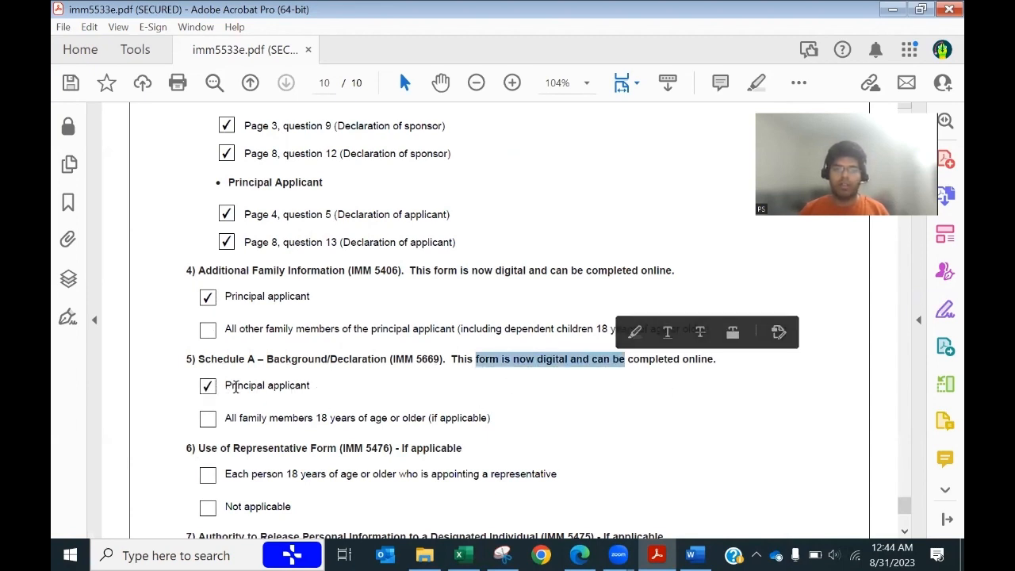
{"action": "scroll", "coordinate": [559, 444], "scroll_direction": "down", "scroll_amount": 3}
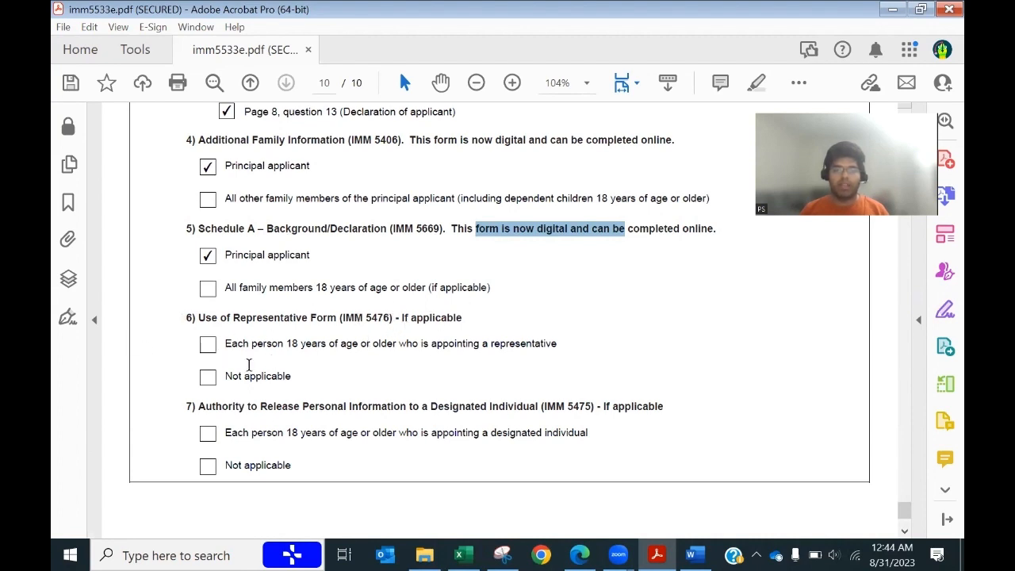
{"action": "scroll", "coordinate": [297, 393], "scroll_direction": "down", "scroll_amount": 1}
{"action": "left_click_drag", "start_coordinate": [260, 353], "coordinate": [442, 355]}
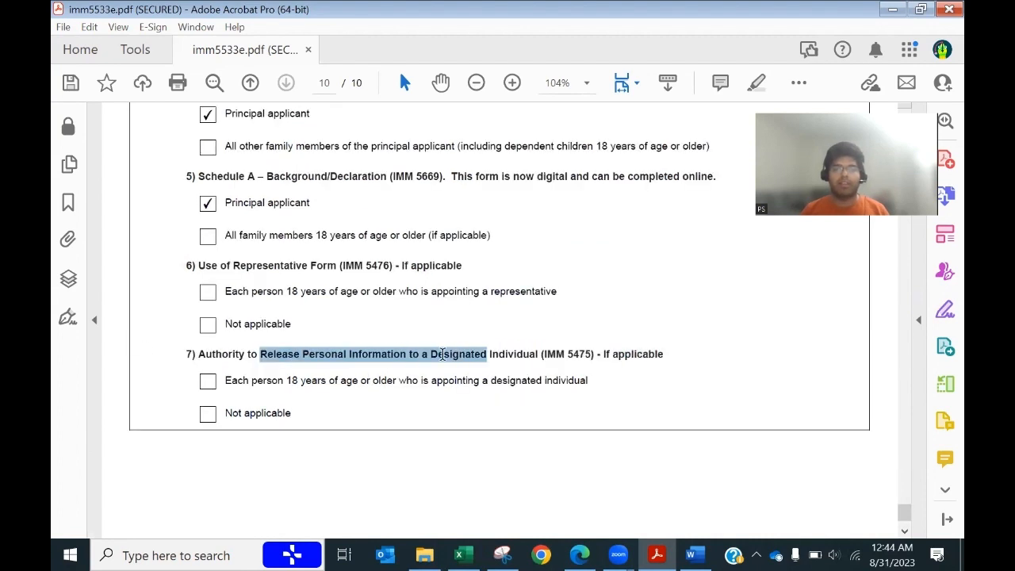
Step: Mark sections 6 and 7 as Not applicable, then bring the IRCC portal application page forward
{"action": "left_click", "coordinate": [208, 325]}
{"action": "left_click", "coordinate": [210, 413]}
{"action": "scroll", "coordinate": [320, 424], "scroll_direction": "down", "scroll_amount": 2}
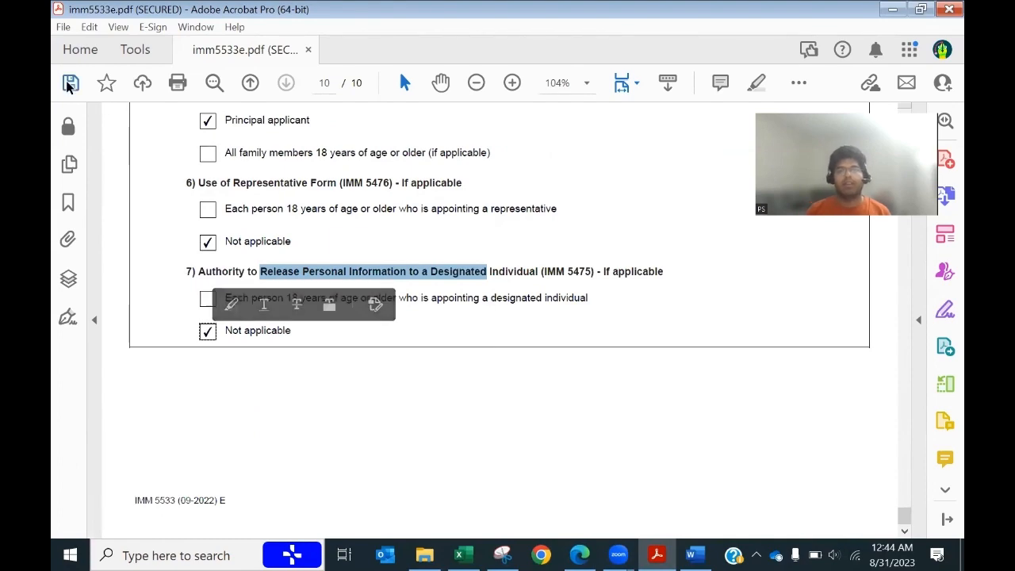
{"action": "scroll", "coordinate": [579, 424], "scroll_direction": "up", "scroll_amount": 3}
{"action": "scroll", "coordinate": [589, 426], "scroll_direction": "up", "scroll_amount": 10}
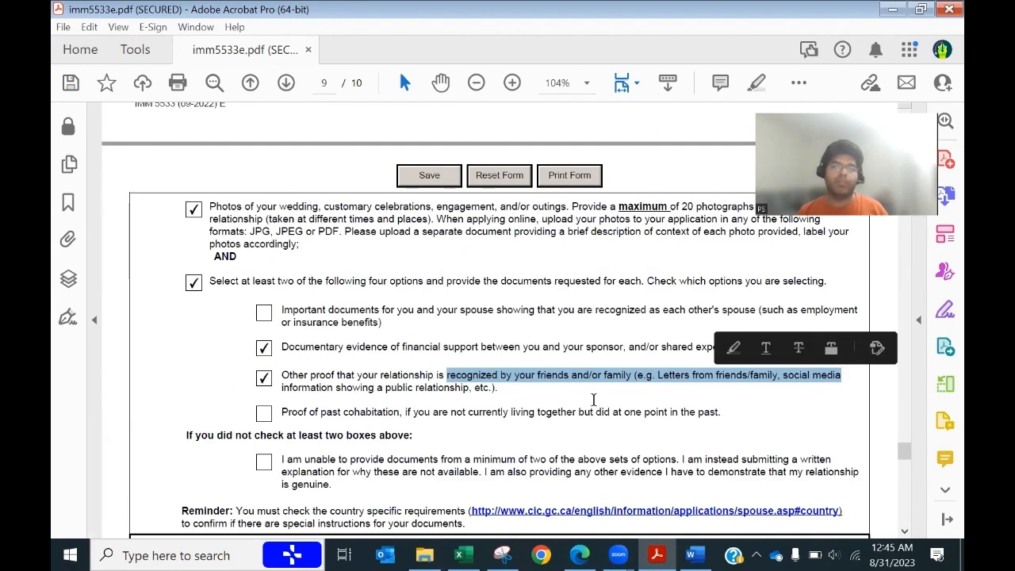
{"action": "left_click", "coordinate": [227, 351]}
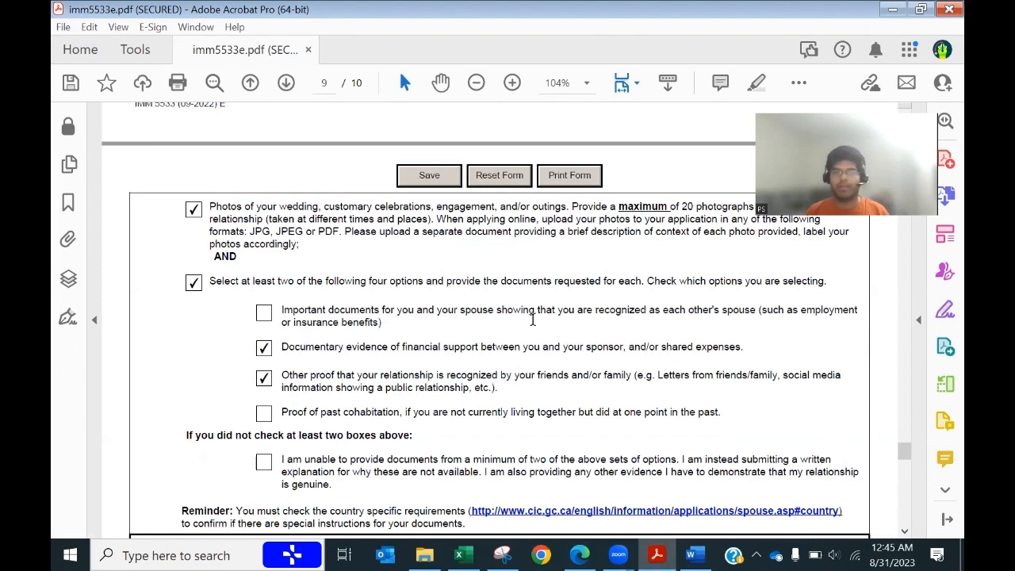
{"action": "key", "text": "alt+Tab"}
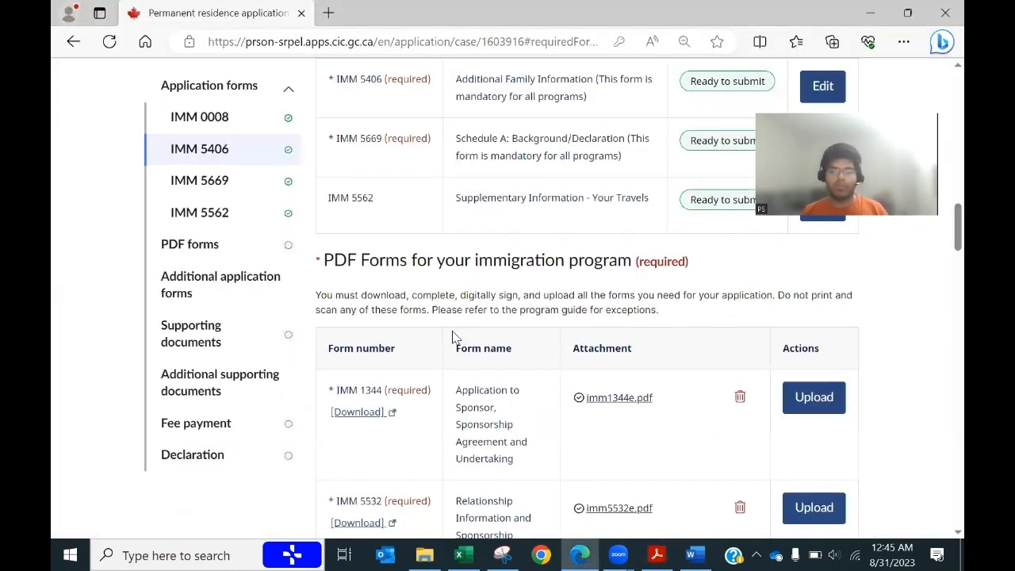
{"action": "scroll", "coordinate": [452, 337], "scroll_direction": "down", "scroll_amount": 4}
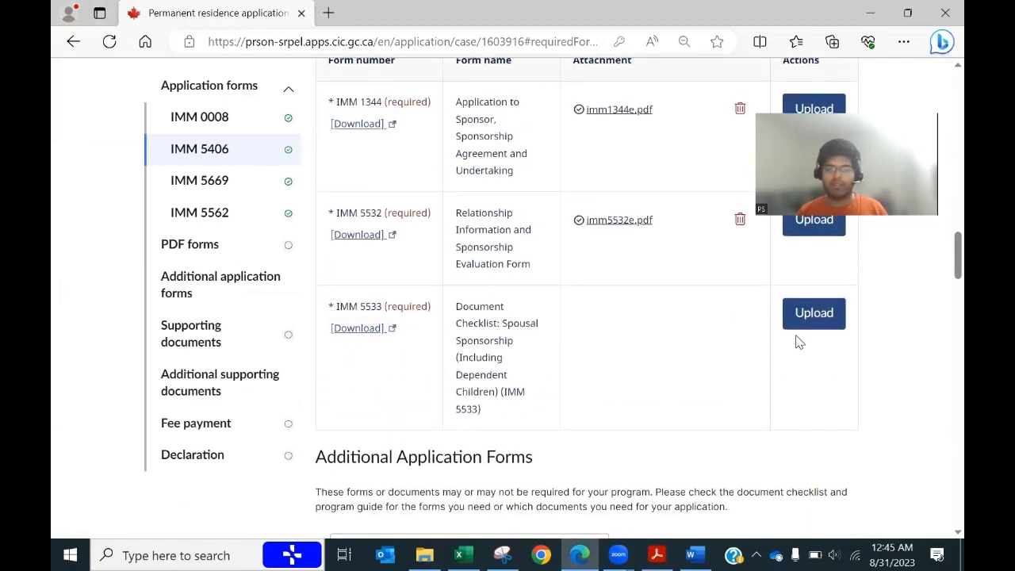
{"action": "scroll", "coordinate": [642, 390], "scroll_direction": "down", "scroll_amount": 5}
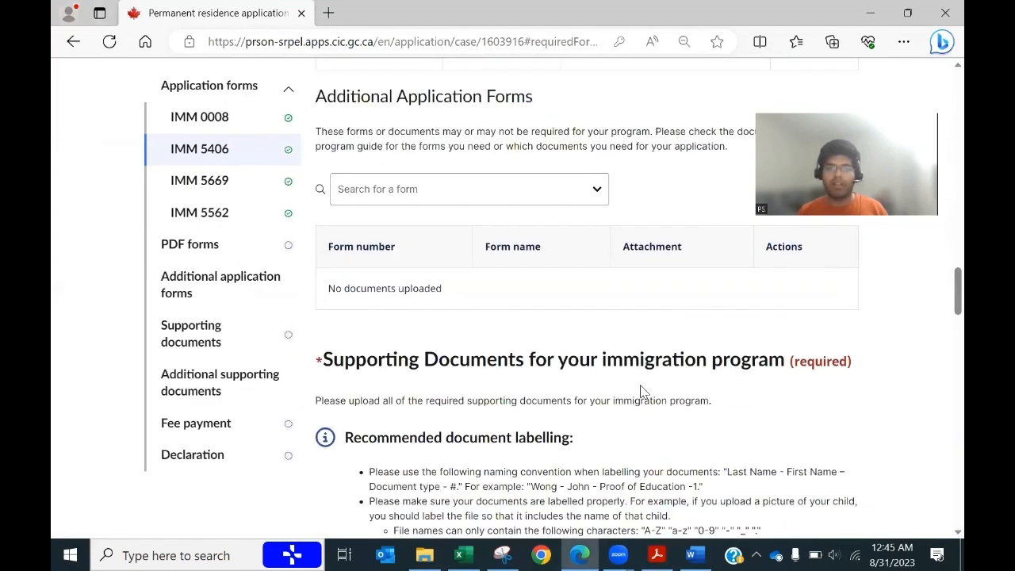
{"action": "scroll", "coordinate": [643, 390], "scroll_direction": "down", "scroll_amount": 6}
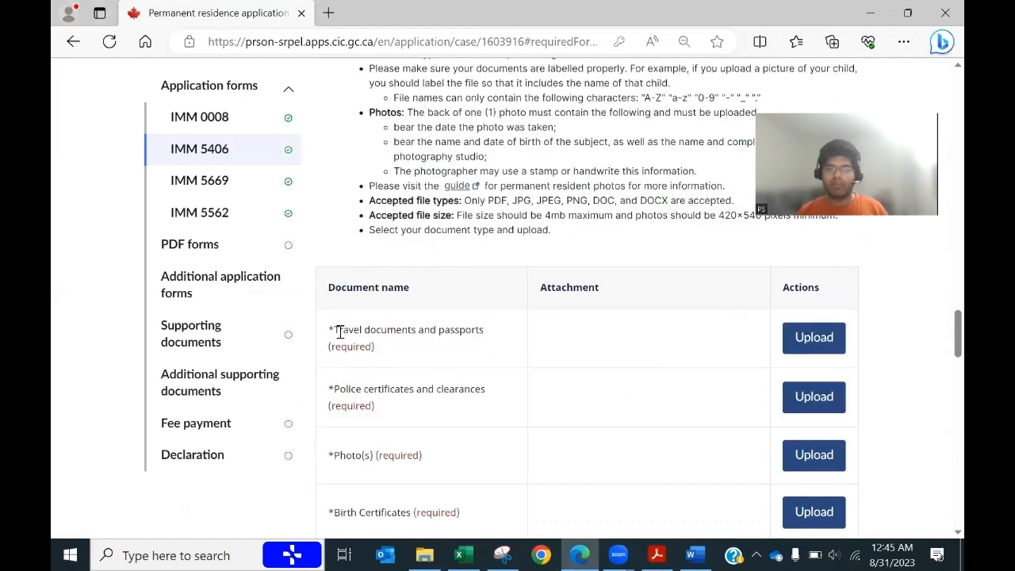
{"action": "triple_click", "coordinate": [464, 342]}
{"action": "scroll", "coordinate": [546, 310], "scroll_direction": "up", "scroll_amount": 5}
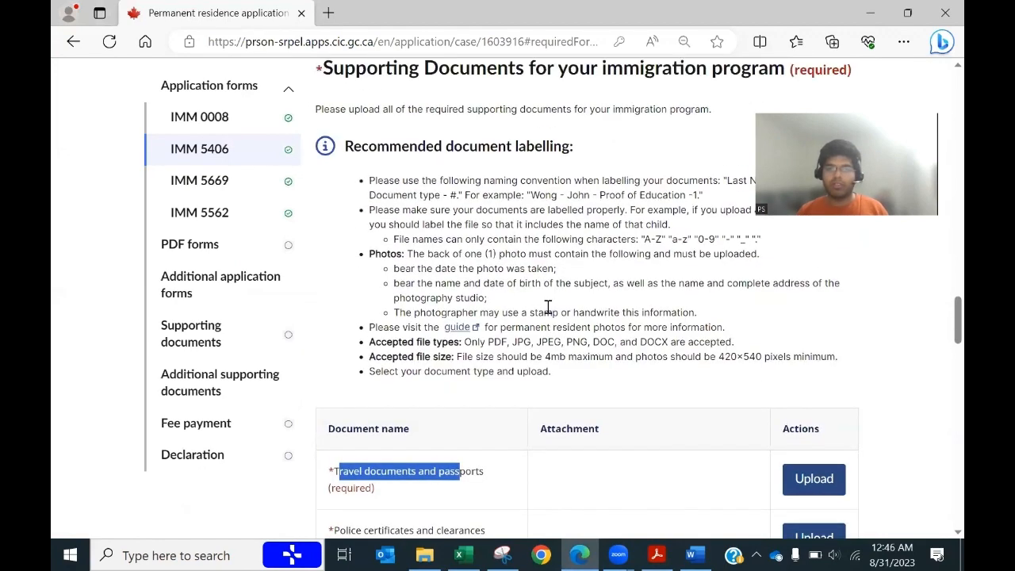
{"action": "scroll", "coordinate": [698, 306], "scroll_direction": "down", "scroll_amount": 2}
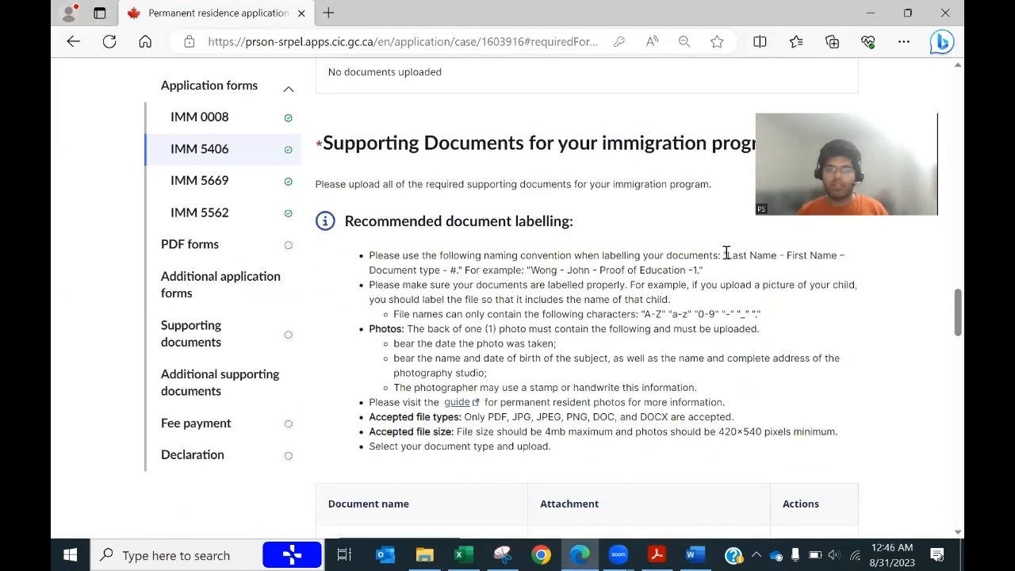
{"action": "left_click_drag", "start_coordinate": [726, 252], "coordinate": [442, 278]}
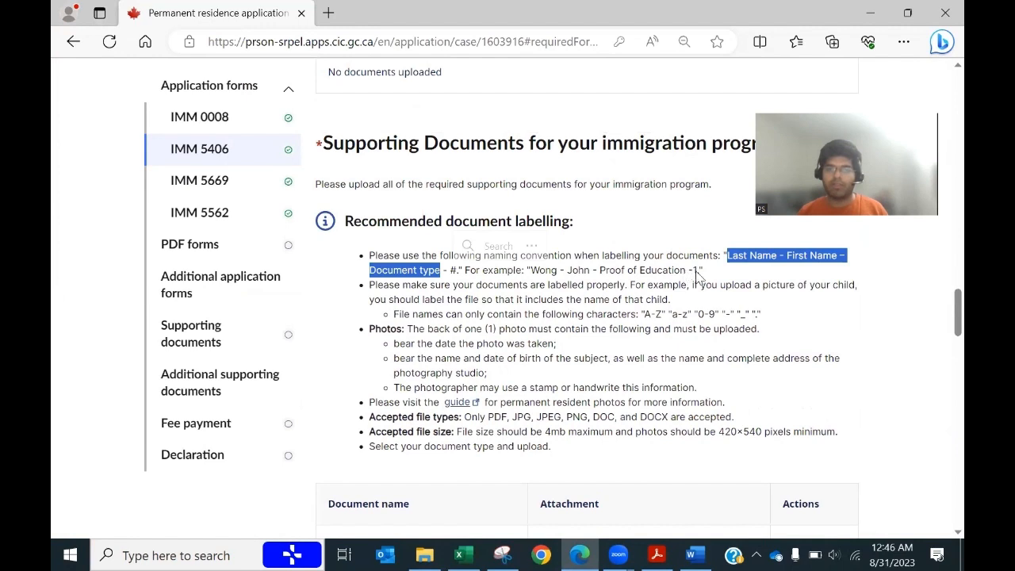
{"action": "left_click_drag", "start_coordinate": [702, 271], "coordinate": [526, 271]}
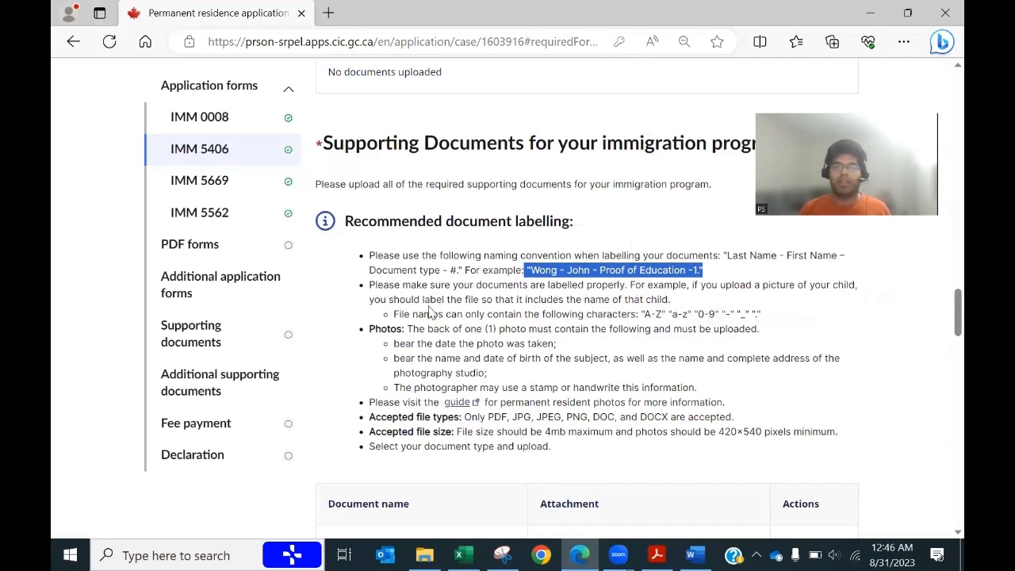
{"action": "left_click_drag", "start_coordinate": [762, 317], "coordinate": [455, 299]}
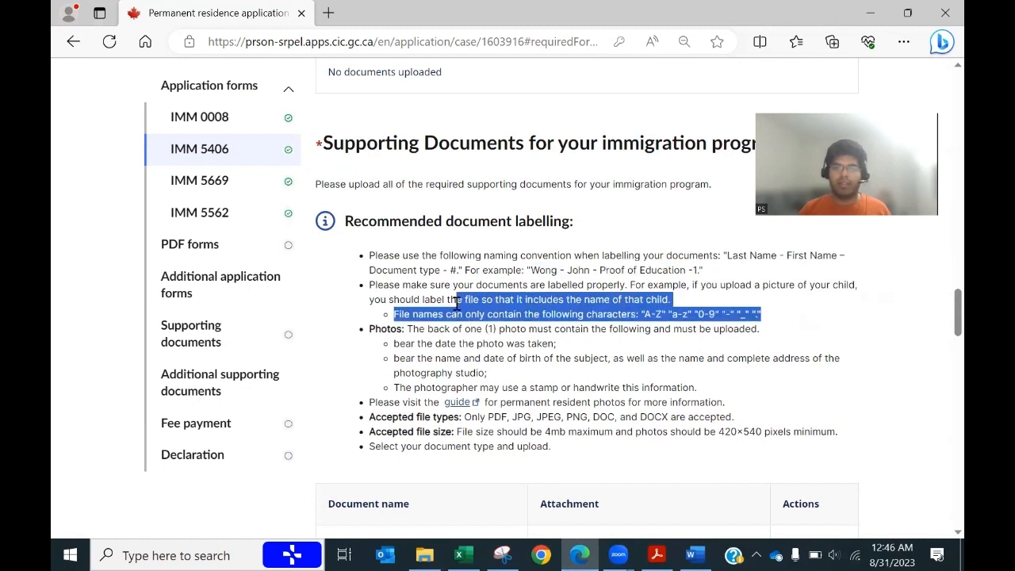
{"action": "left_click", "coordinate": [467, 348]}
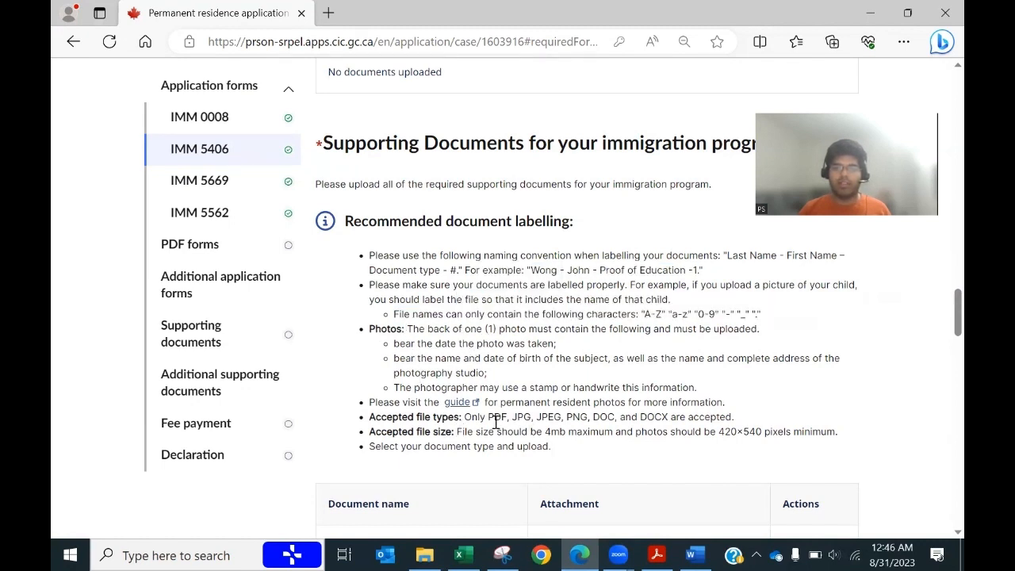
{"action": "left_click_drag", "start_coordinate": [474, 416], "coordinate": [834, 445]}
{"action": "left_click", "coordinate": [597, 457]}
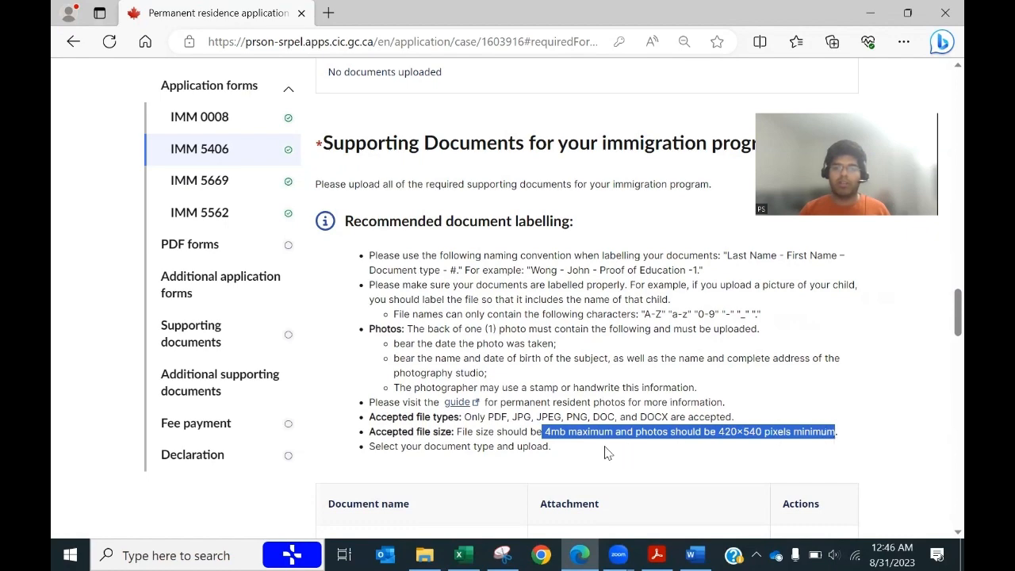
{"action": "scroll", "coordinate": [605, 451], "scroll_direction": "down", "scroll_amount": 4}
{"action": "scroll", "coordinate": [605, 453], "scroll_direction": "down", "scroll_amount": 1}
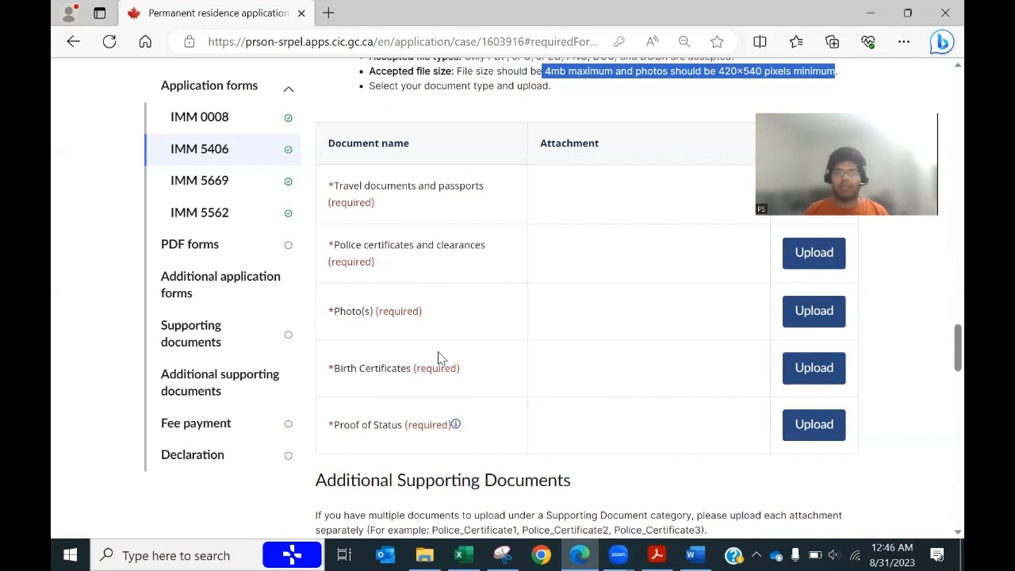
{"action": "scroll", "coordinate": [472, 385], "scroll_direction": "down", "scroll_amount": 5}
{"action": "scroll", "coordinate": [475, 388], "scroll_direction": "down", "scroll_amount": 2}
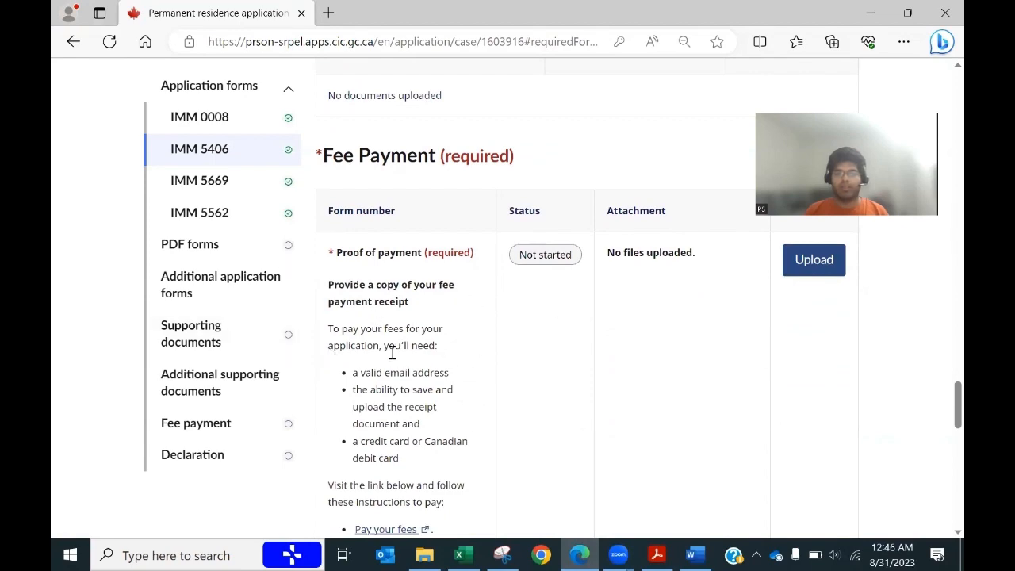
{"action": "scroll", "coordinate": [594, 416], "scroll_direction": "down", "scroll_amount": 4}
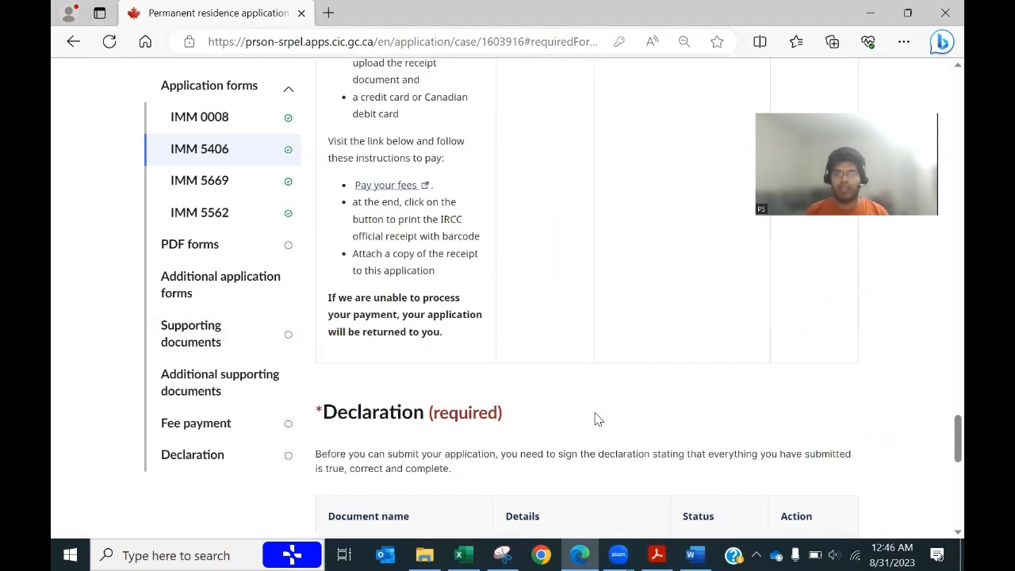
{"action": "scroll", "coordinate": [598, 419], "scroll_direction": "down", "scroll_amount": 3}
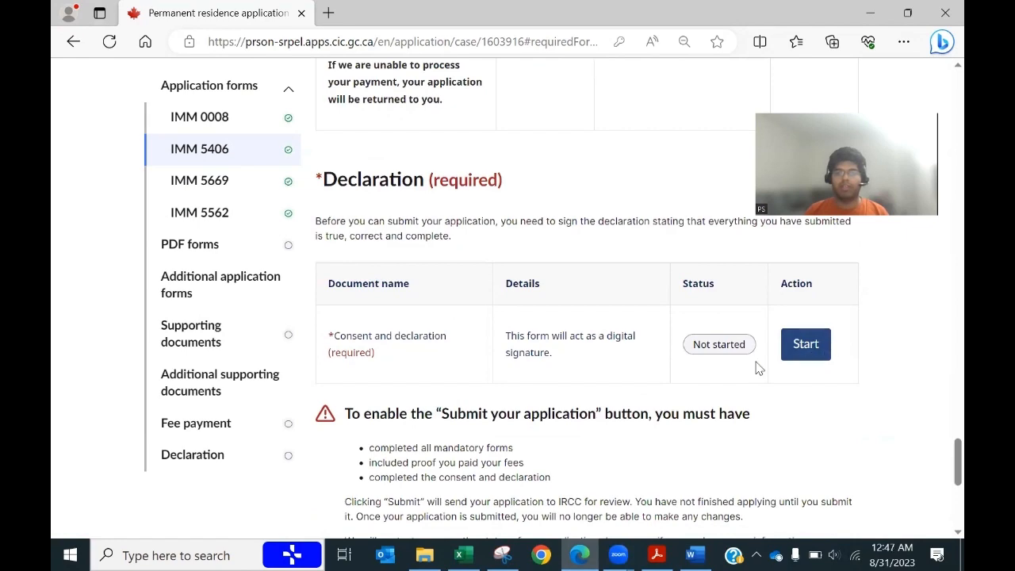
Step: Start the Consent and declaration form and answer Yes to future contact and evaluation information sharing
{"action": "left_click", "coordinate": [799, 349]}
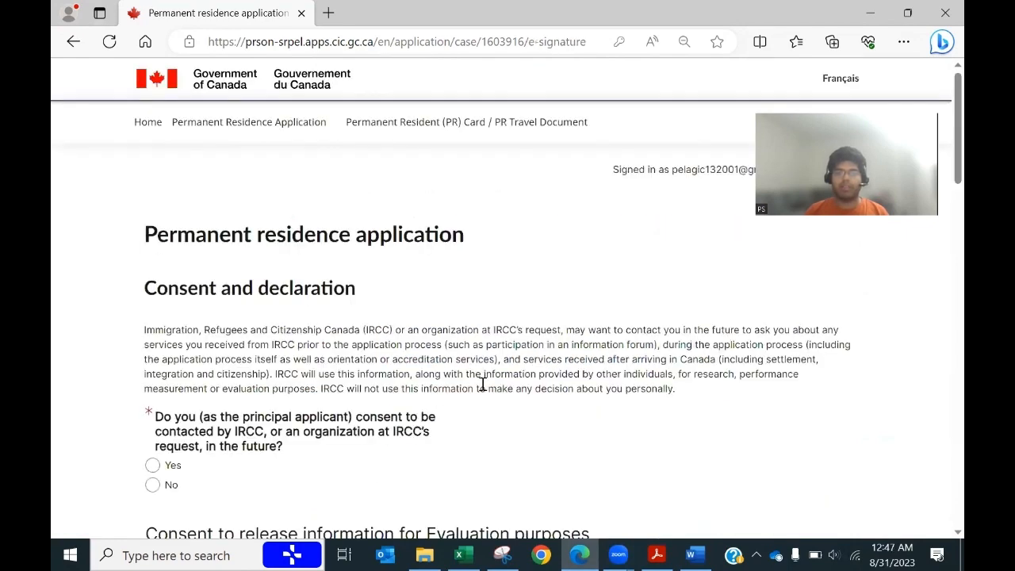
{"action": "scroll", "coordinate": [482, 384], "scroll_direction": "down", "scroll_amount": 2}
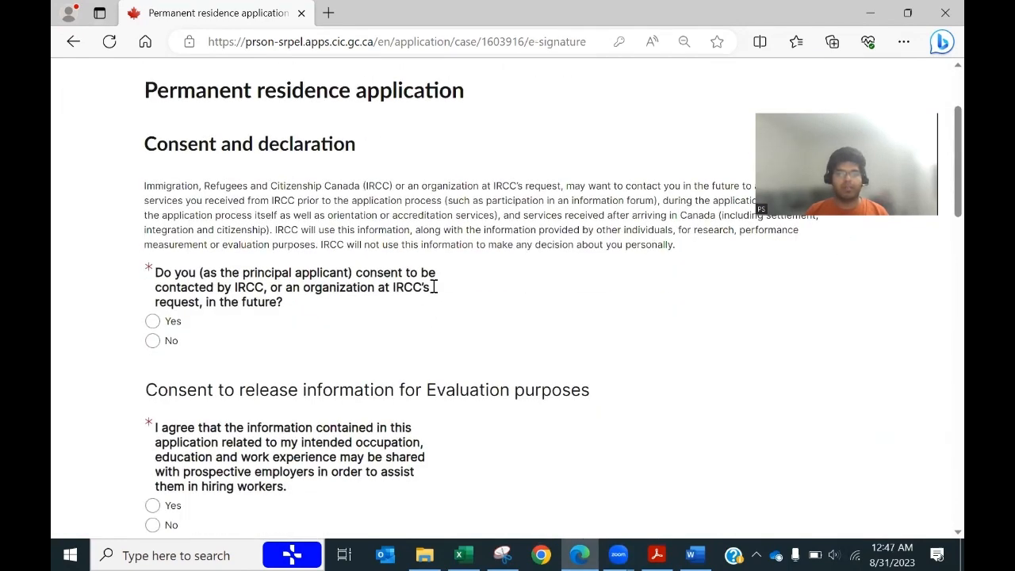
{"action": "left_click", "coordinate": [152, 320]}
{"action": "scroll", "coordinate": [364, 381], "scroll_direction": "down", "scroll_amount": 3}
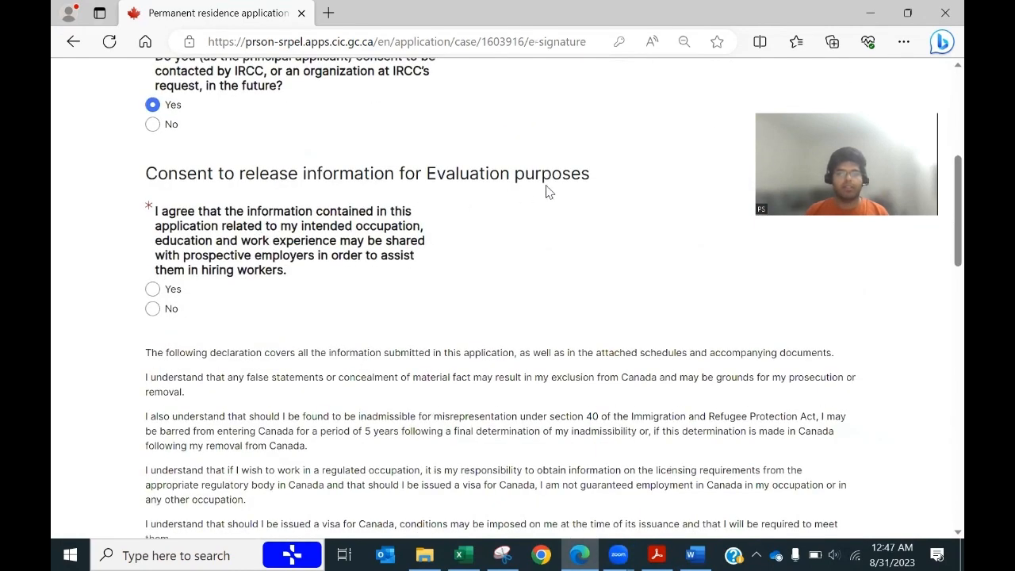
{"action": "left_click", "coordinate": [153, 290]}
{"action": "scroll", "coordinate": [390, 317], "scroll_direction": "down", "scroll_amount": 1}
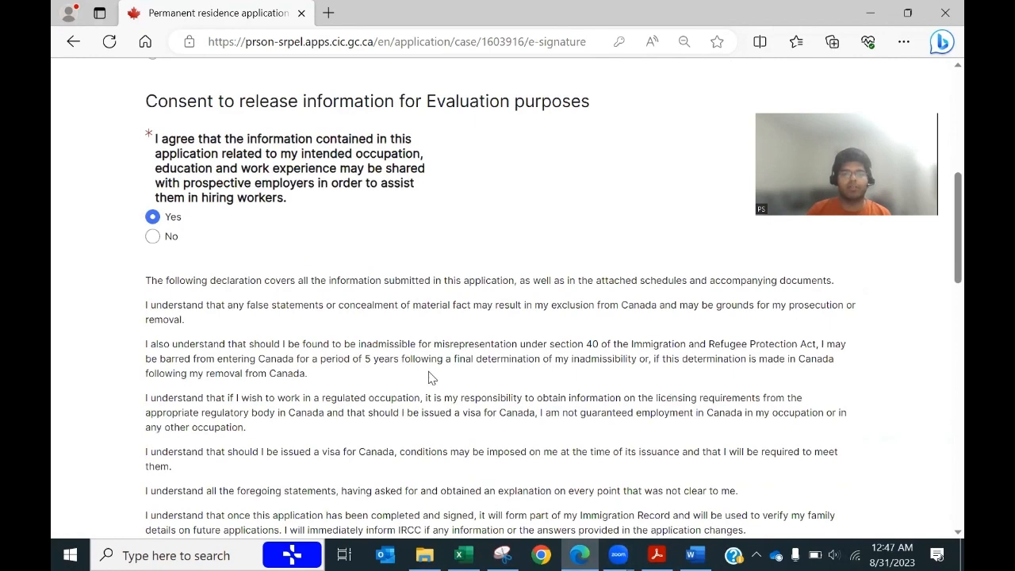
Step: Fill the Full name field with the applicant's saved full name from autofill
{"action": "scroll", "coordinate": [429, 376], "scroll_direction": "down", "scroll_amount": 5}
{"action": "scroll", "coordinate": [280, 368], "scroll_direction": "down", "scroll_amount": 1}
{"action": "left_click", "coordinate": [280, 369]}
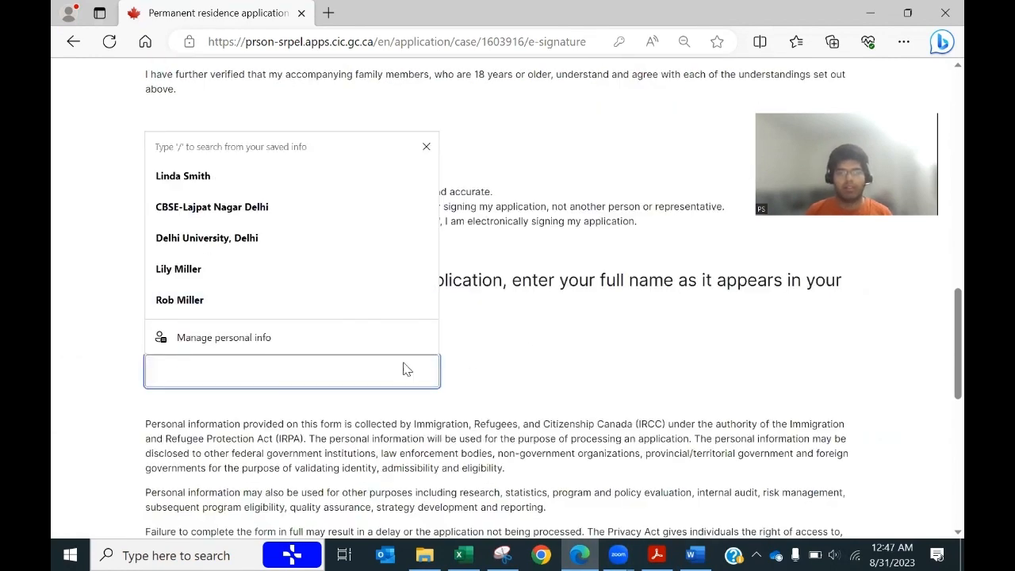
{"action": "left_click", "coordinate": [217, 182]}
{"action": "scroll", "coordinate": [398, 382], "scroll_direction": "down", "scroll_amount": 5}
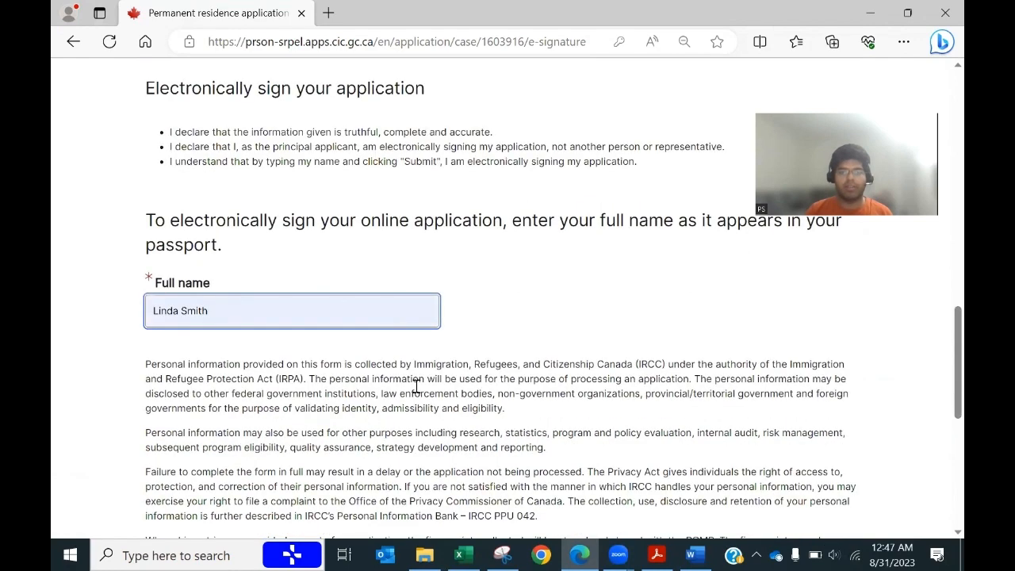
{"action": "scroll", "coordinate": [396, 351], "scroll_direction": "down", "scroll_amount": 2}
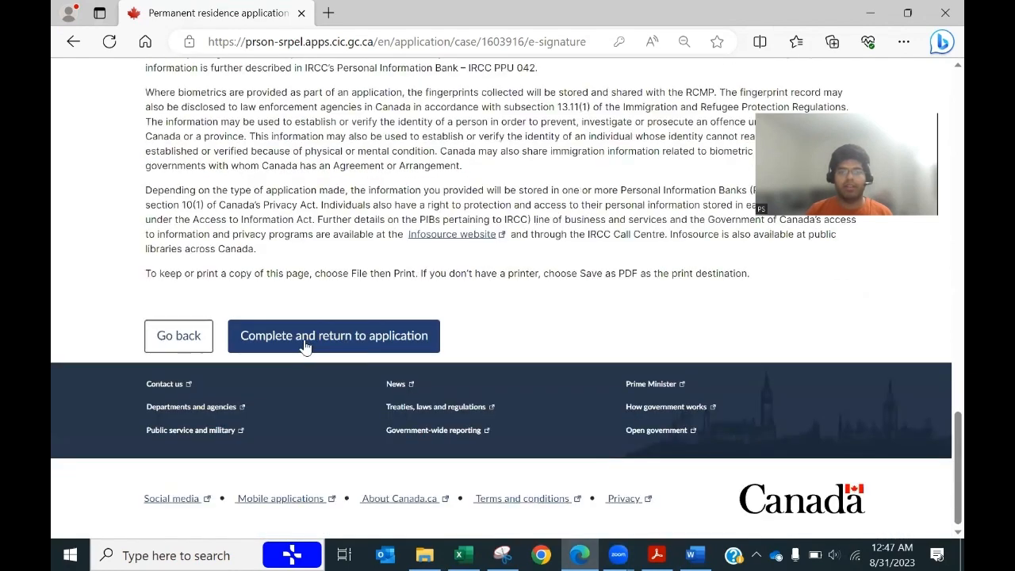